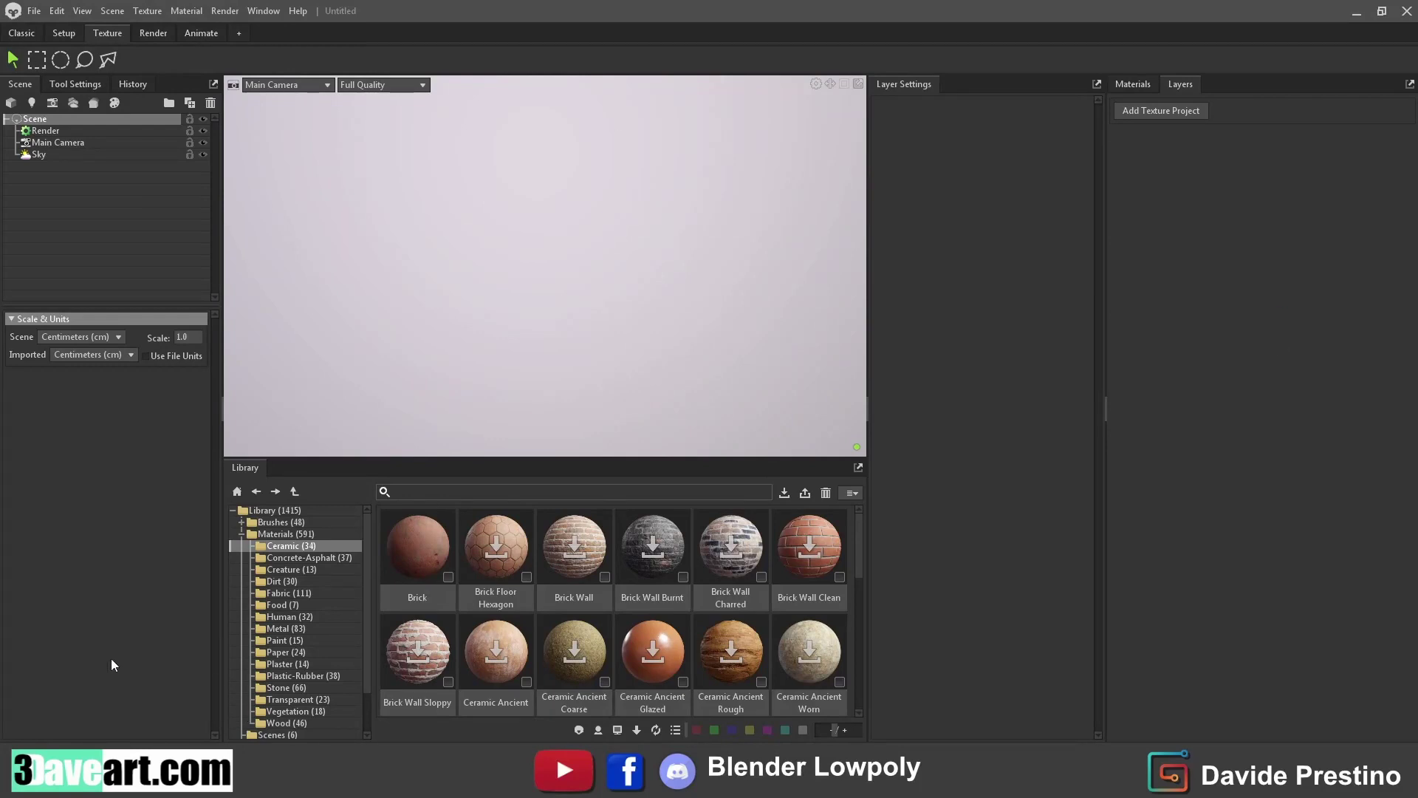
Import locomotore.fbx from 3D assets\Train, then view it in the Classic workspace at three-quarter angle
click(34, 10)
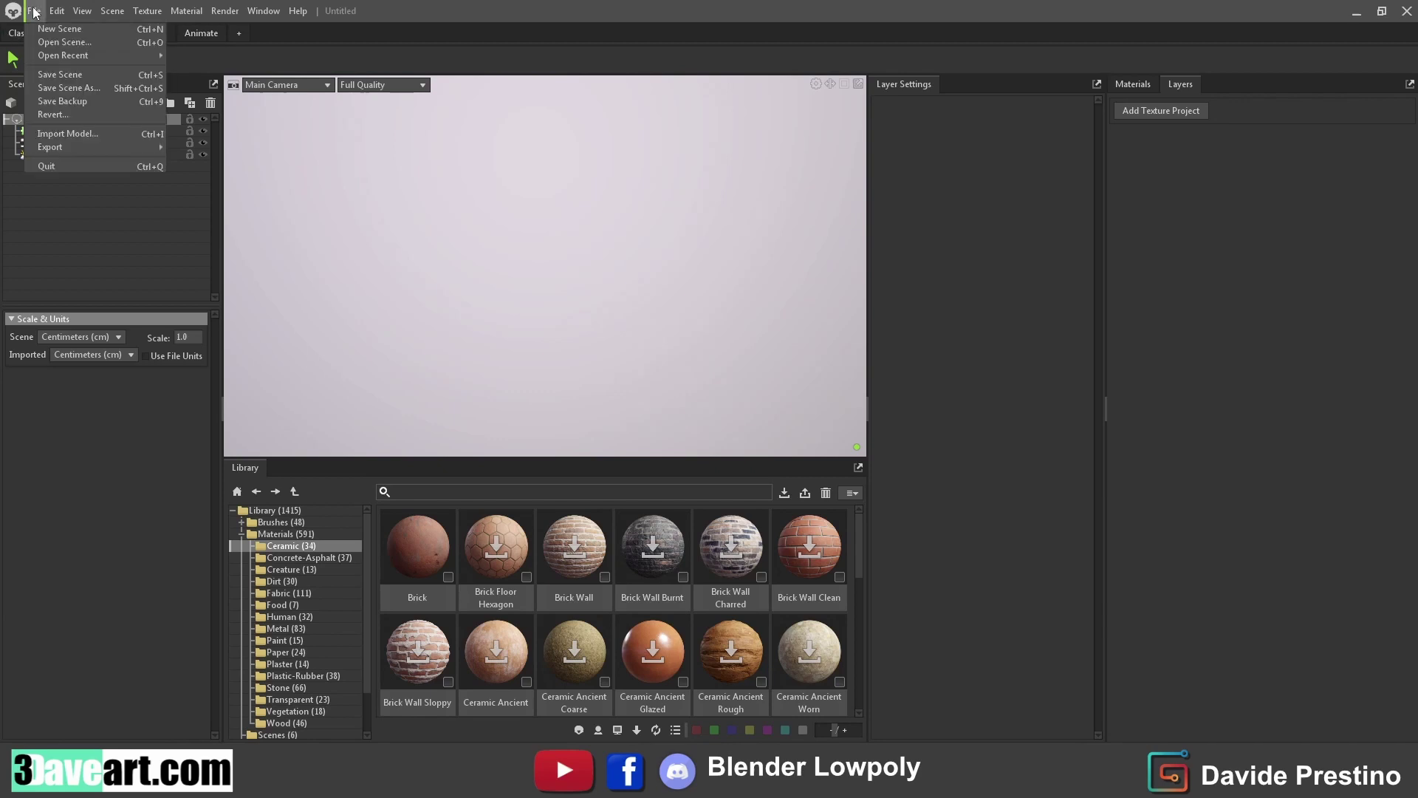
click(9, 97)
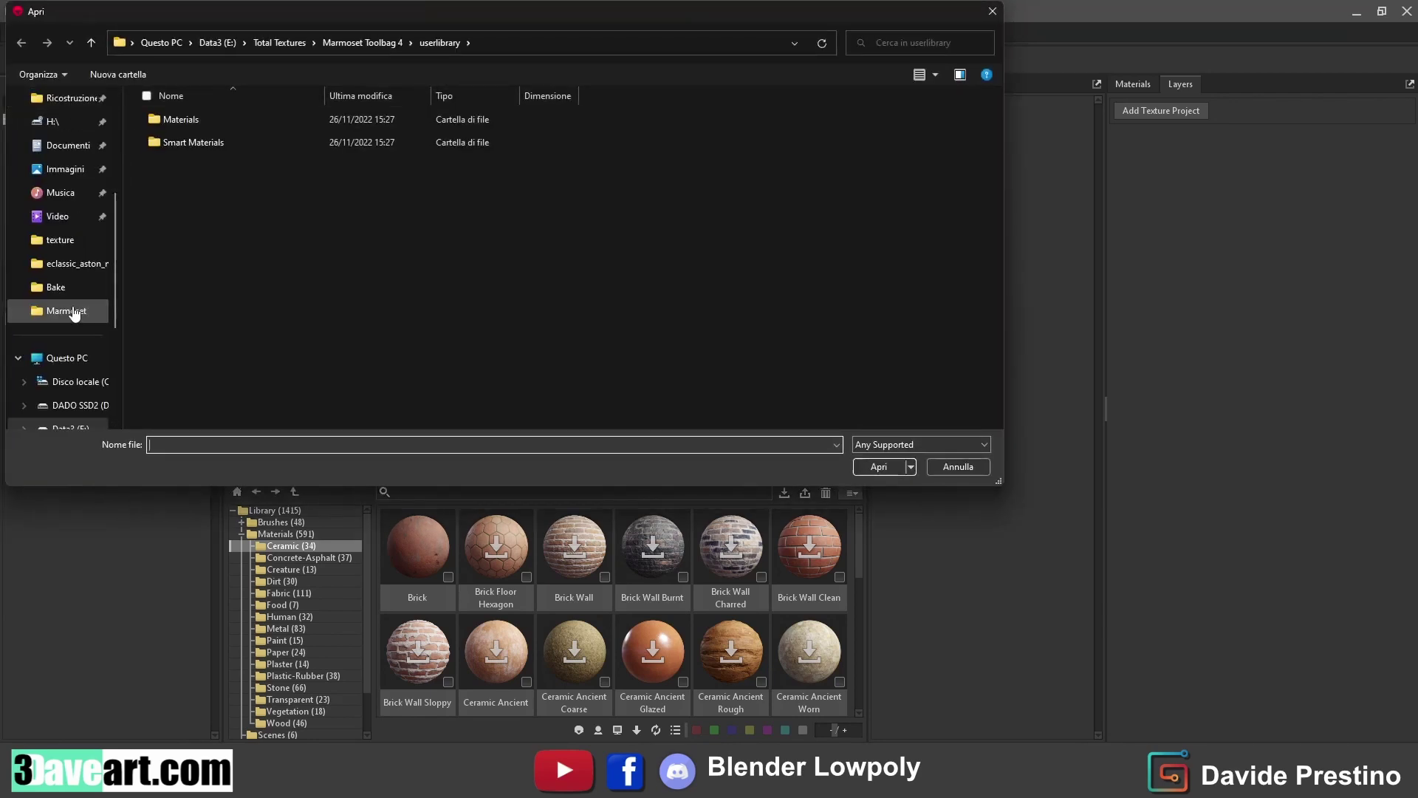
click(56, 288)
click(361, 43)
click(315, 44)
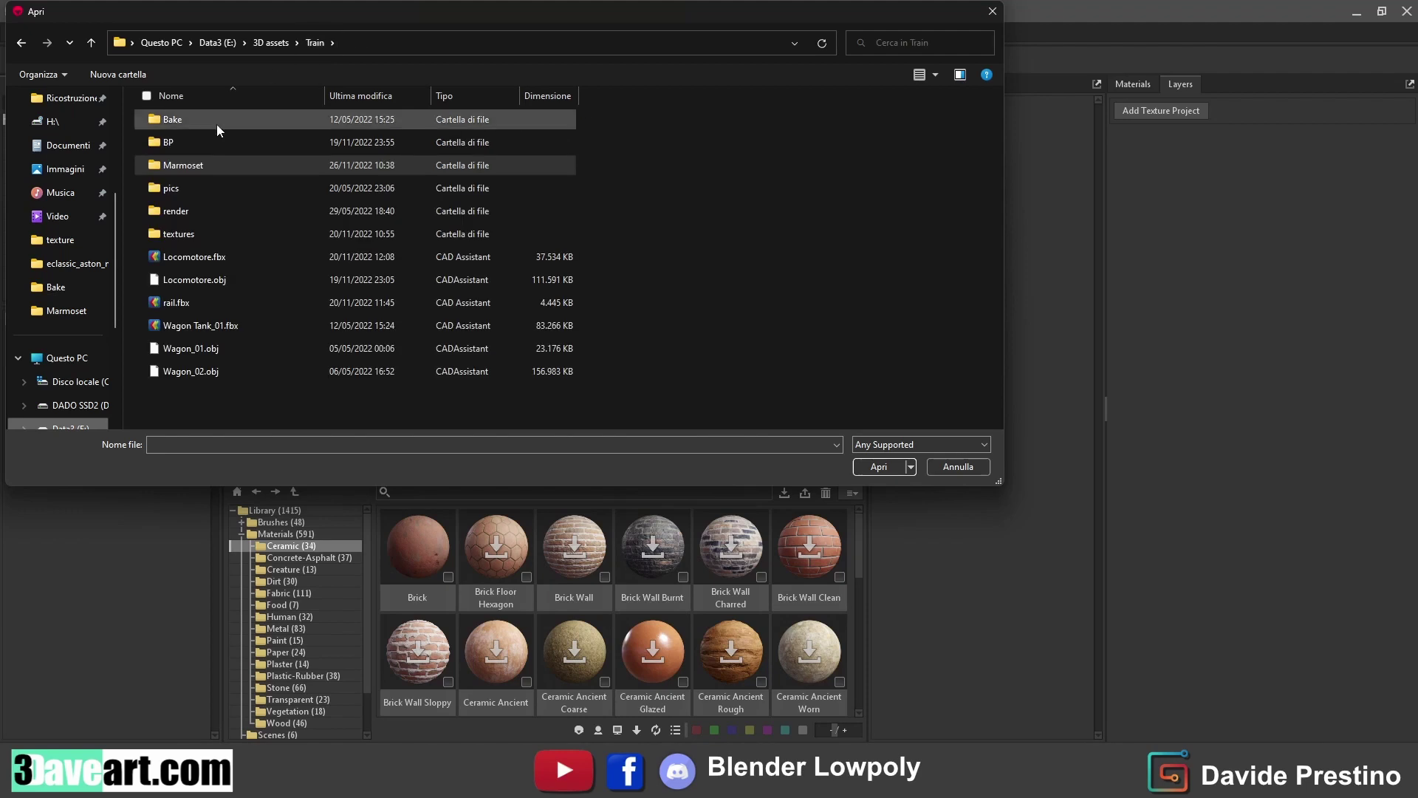
double_click(211, 165)
click(188, 143)
click(878, 466)
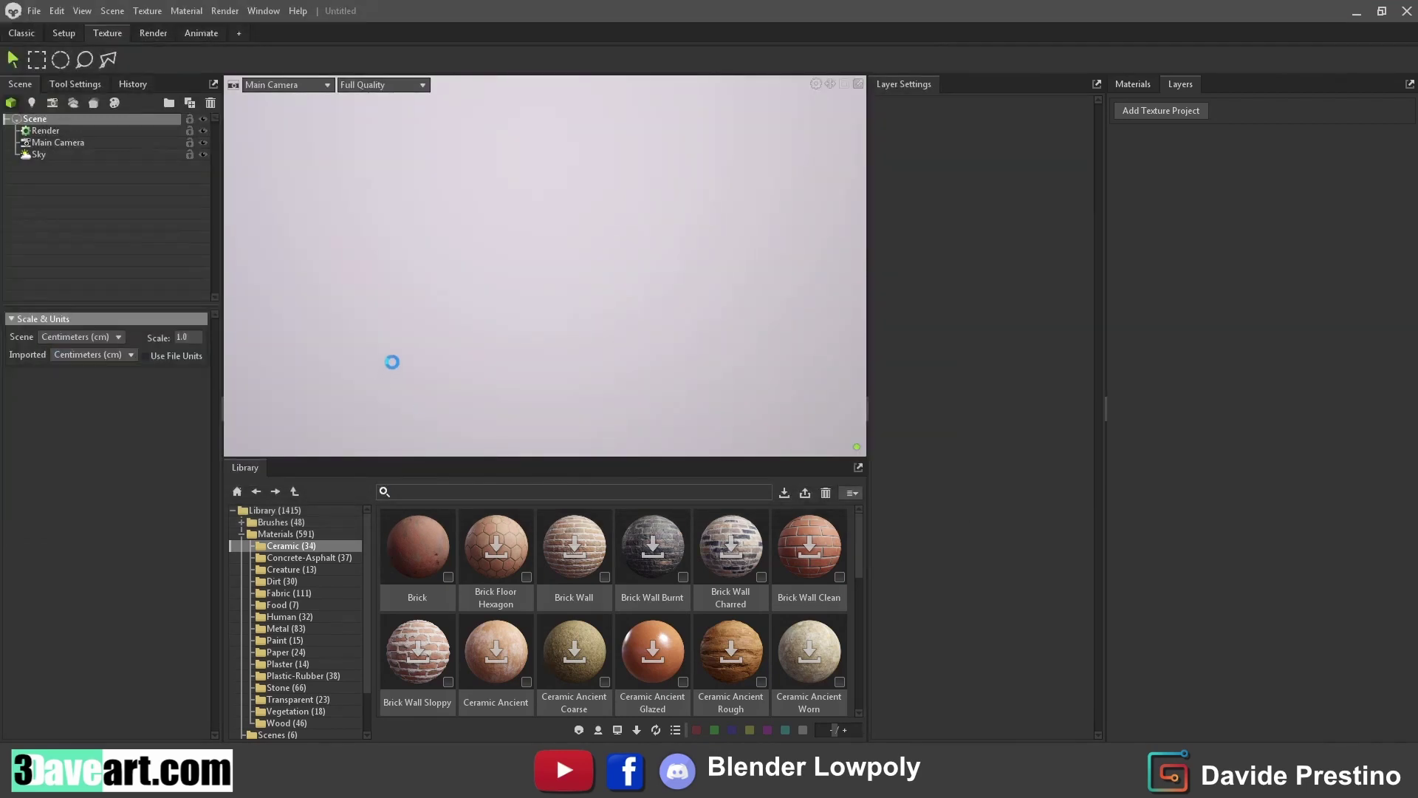
click(22, 32)
drag(384, 414, 671, 387)
Add Bake Project 1 with locomotore as the High mesh and a duplicate as Low
click(15, 166)
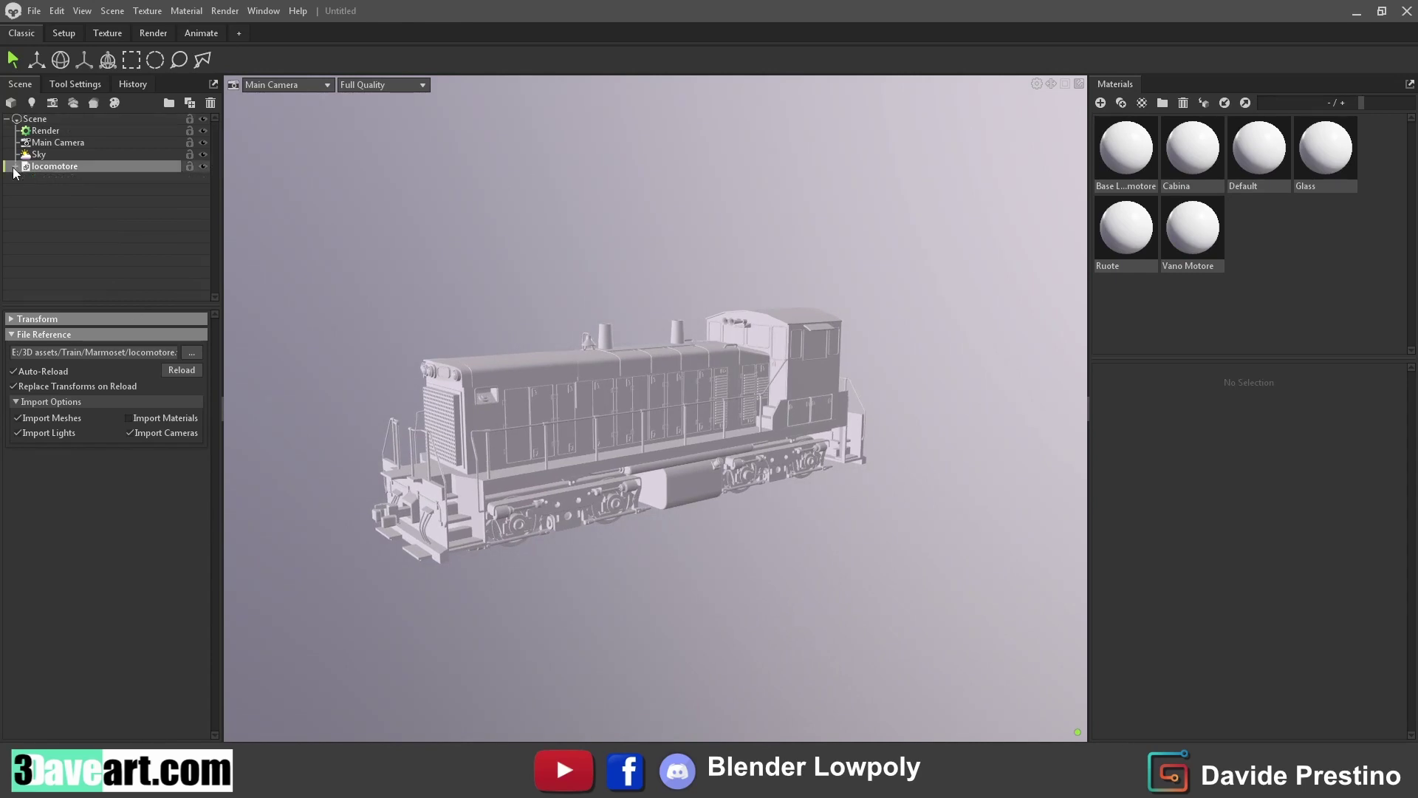
click(93, 103)
click(54, 166)
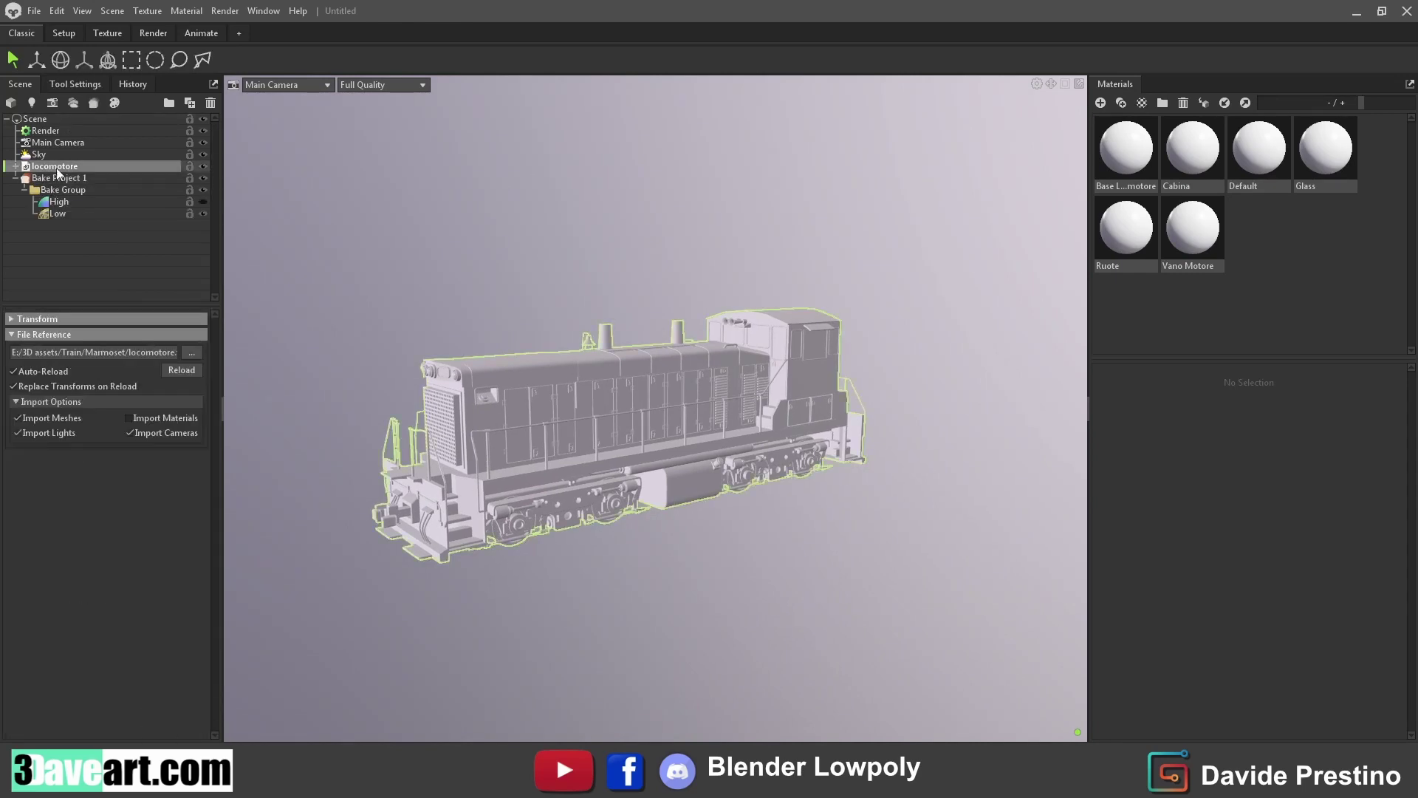
mouse_move(55, 167)
mouse_down()
mouse_move(59, 202)
mouse_move(85, 216)
mouse_up()
click(85, 208)
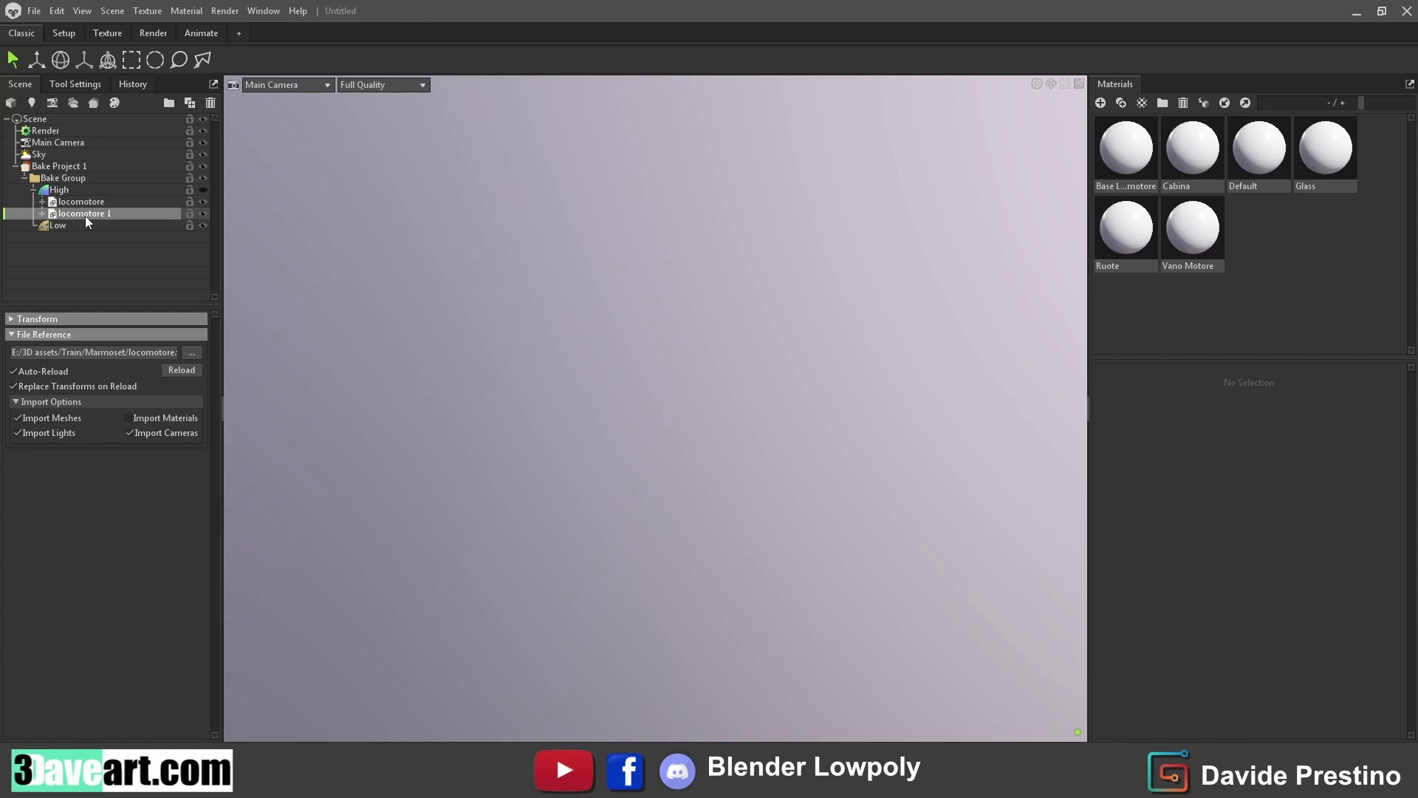
click(58, 164)
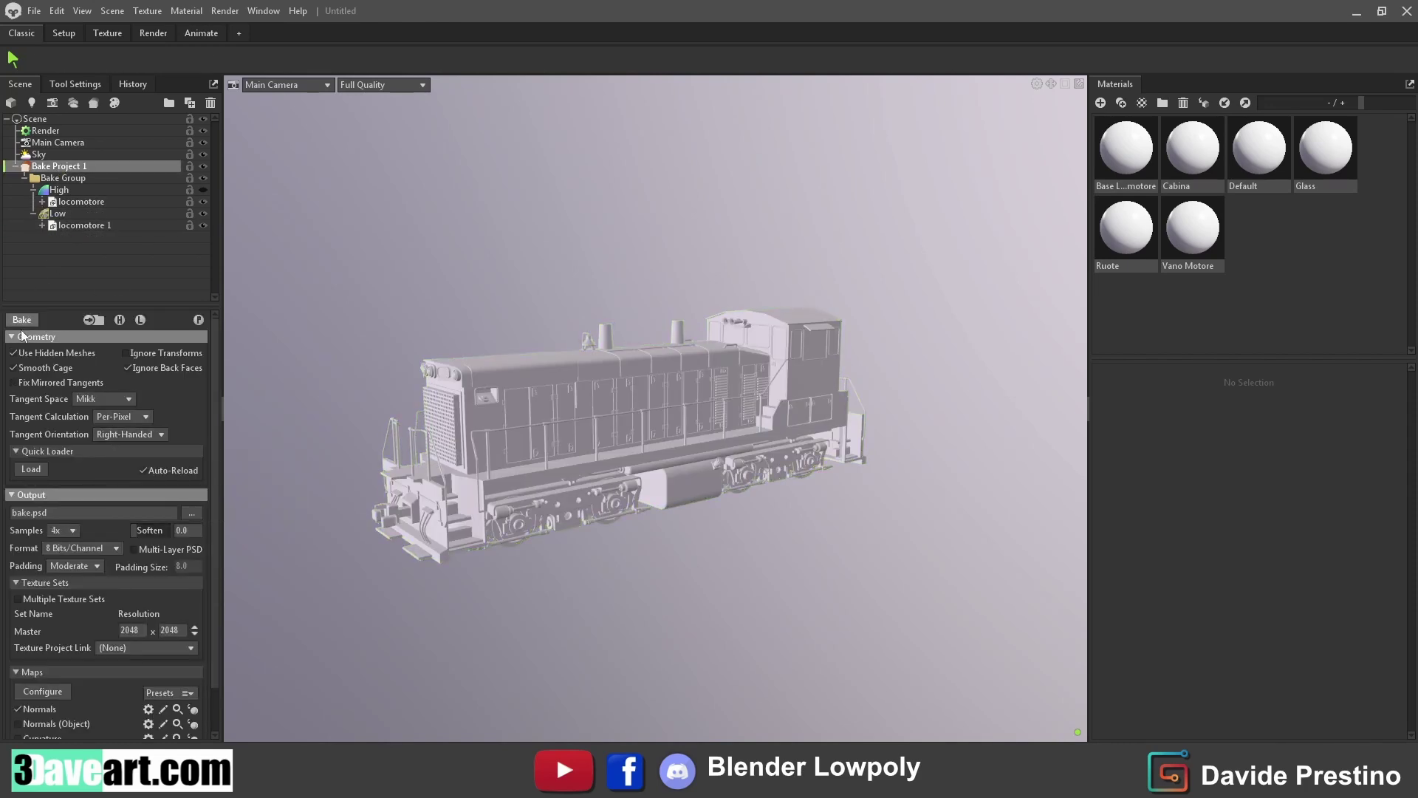
Set the bake output path to Loco, PNG format, inside the Bake folder
click(192, 512)
double_click(162, 124)
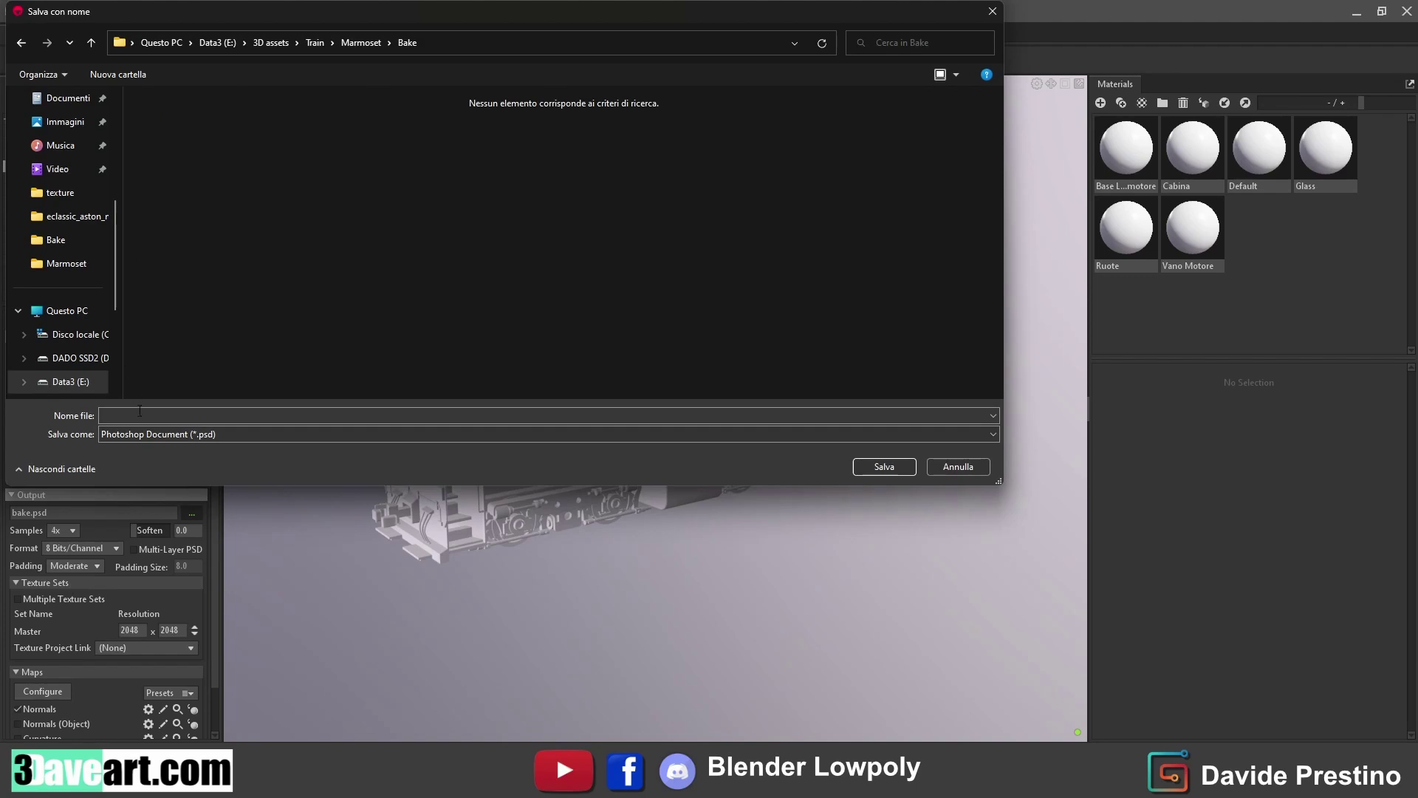
click(141, 413)
text(Loco)
click(199, 433)
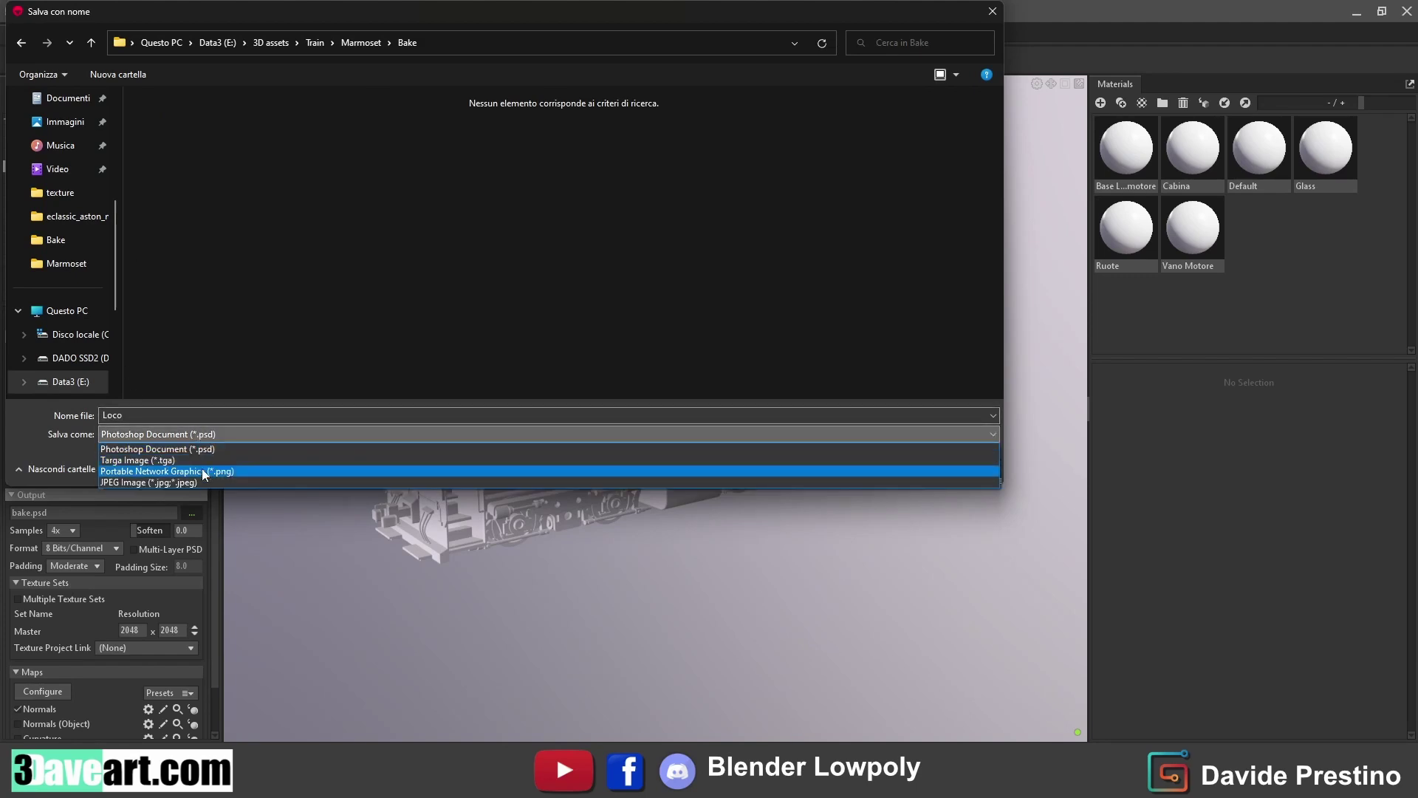
click(204, 473)
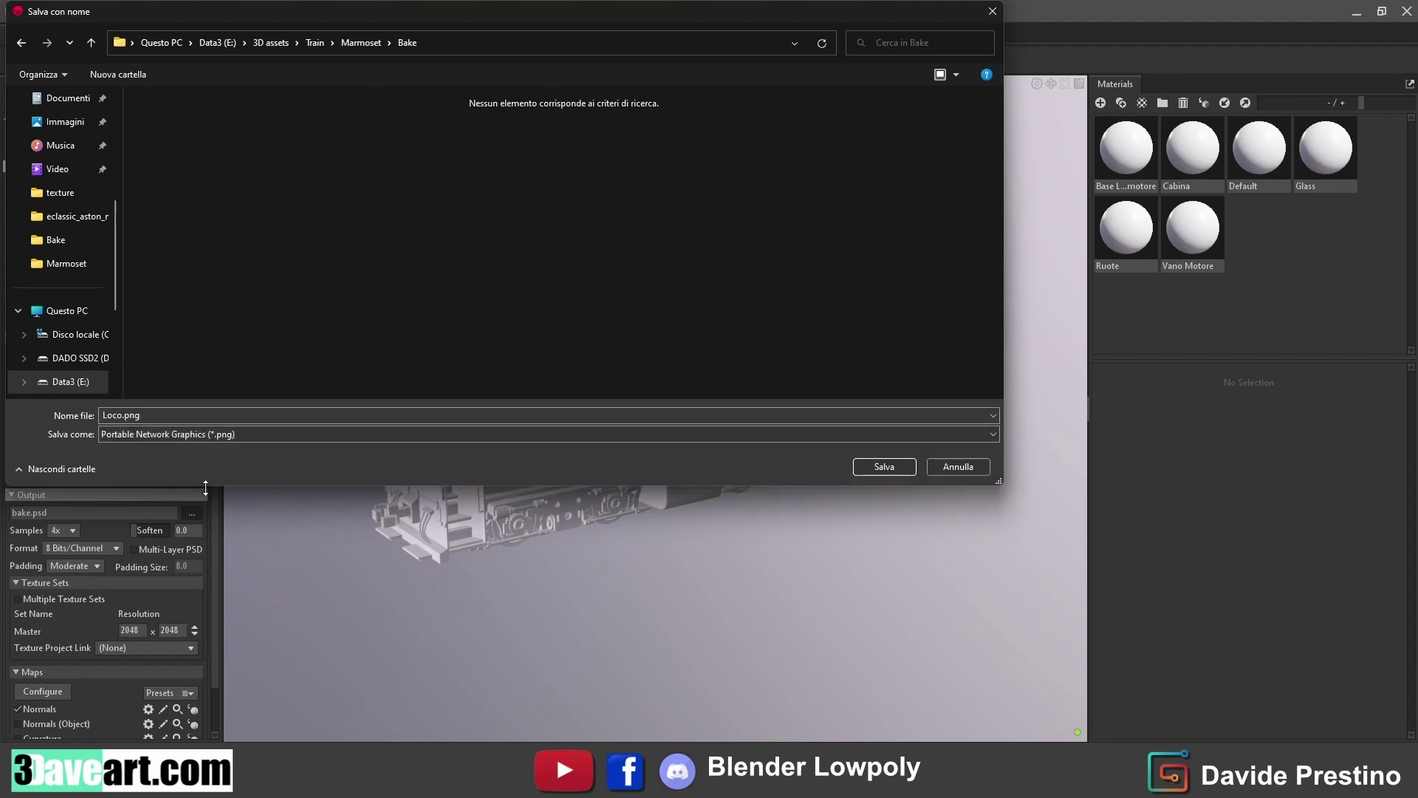
click(876, 469)
Set bake padding to None and enable Multiple Texture Sets
click(84, 566)
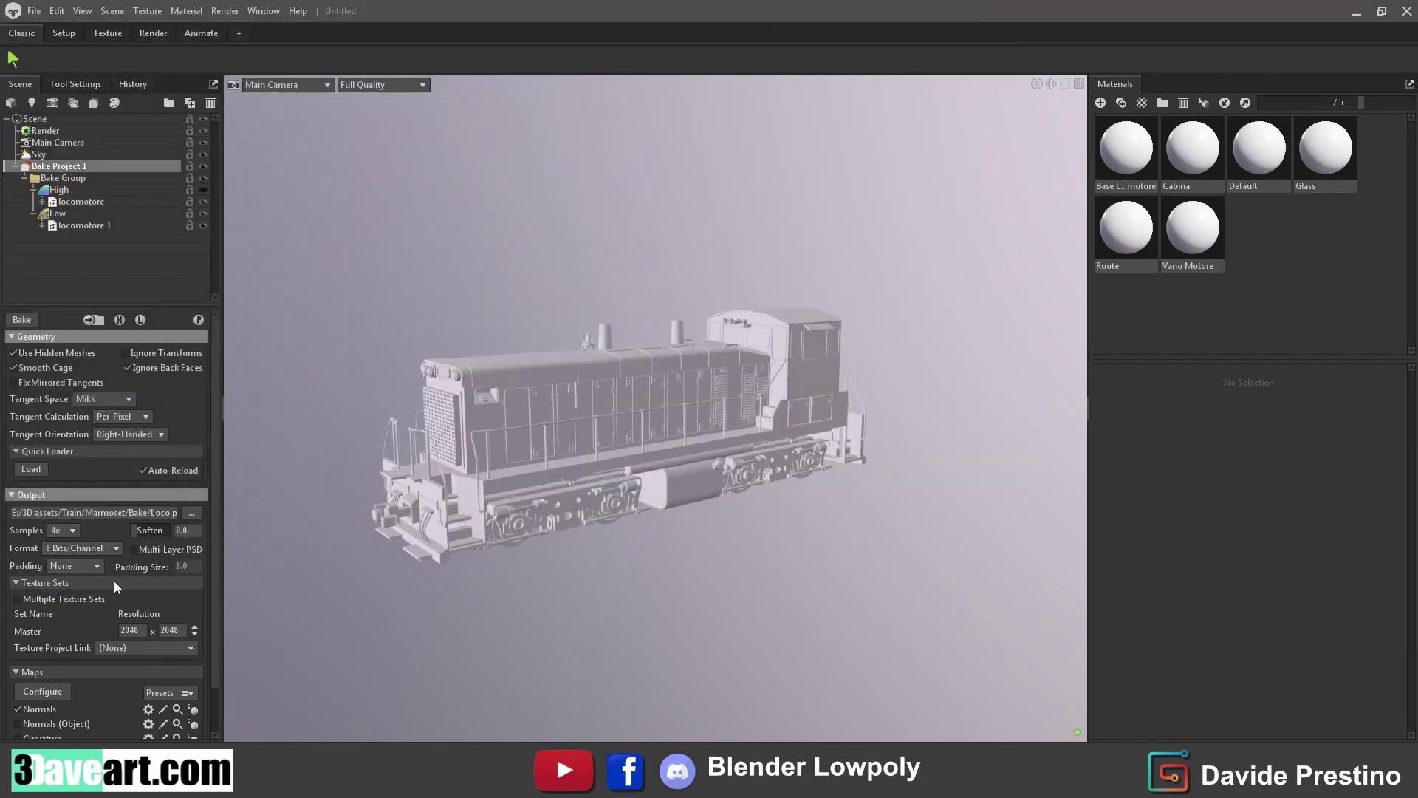
click(23, 598)
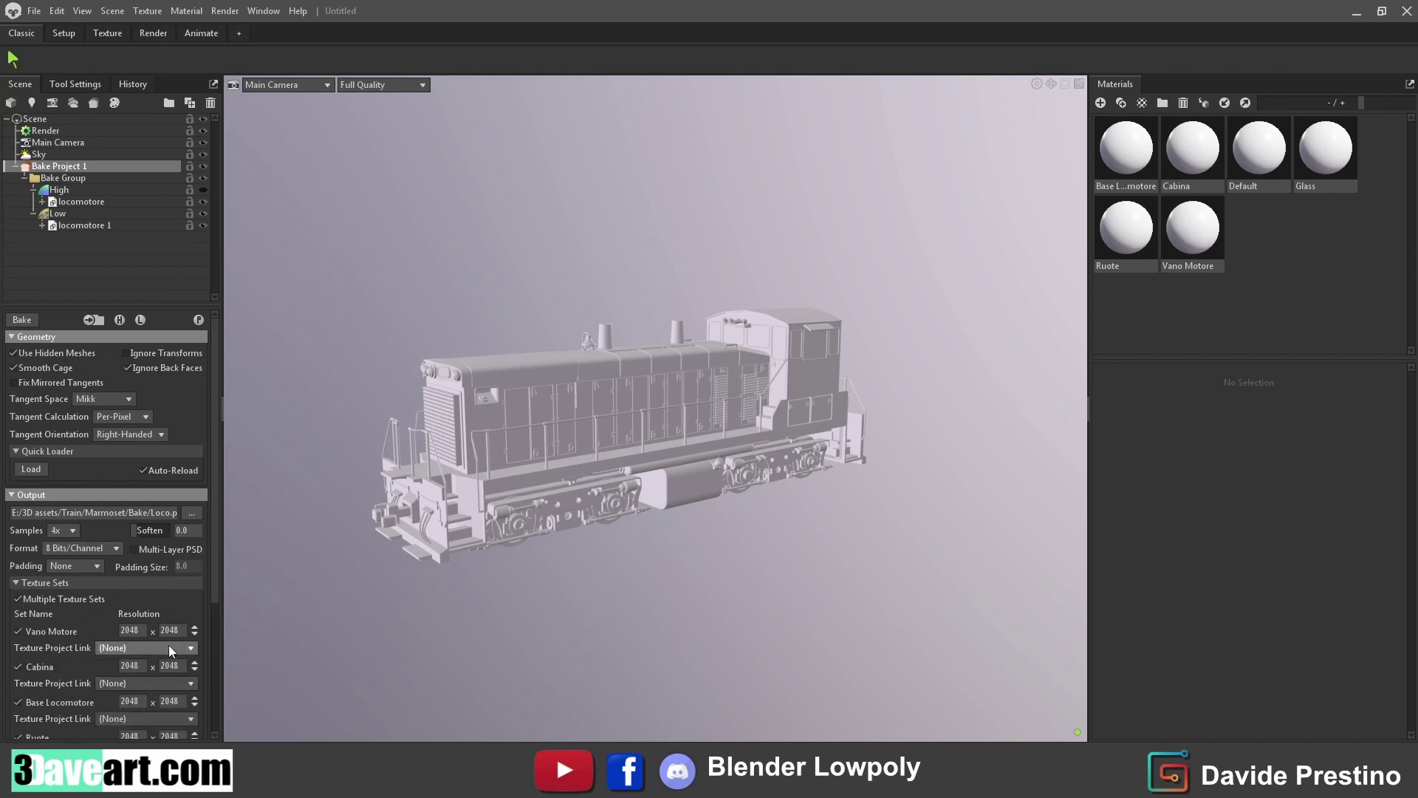
scroll(172, 649, down, 2)
scroll(159, 576, down, 2)
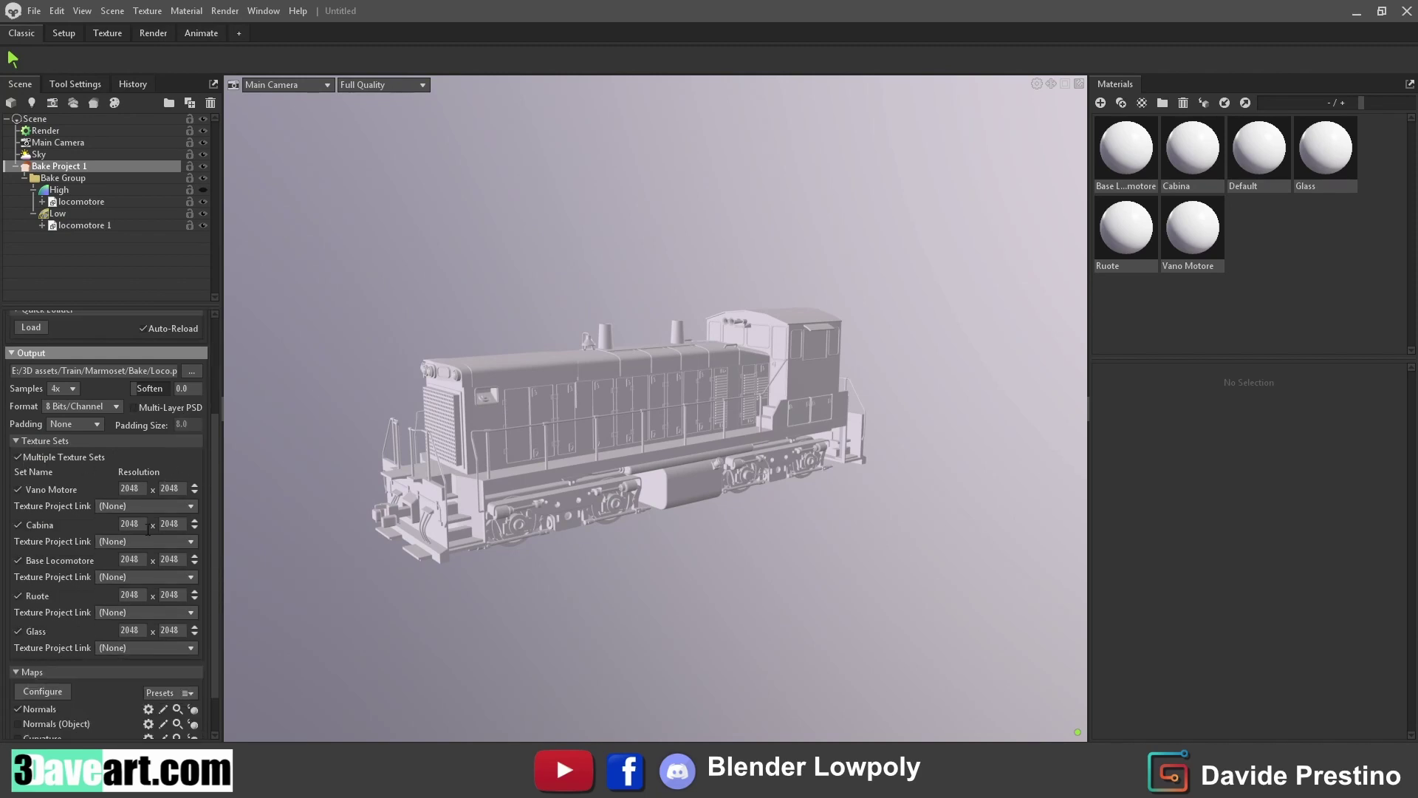
Link Vano Motore, Cabina, Base Locomotore and Ruote each to a new texture project
click(148, 507)
click(140, 543)
click(137, 568)
click(130, 596)
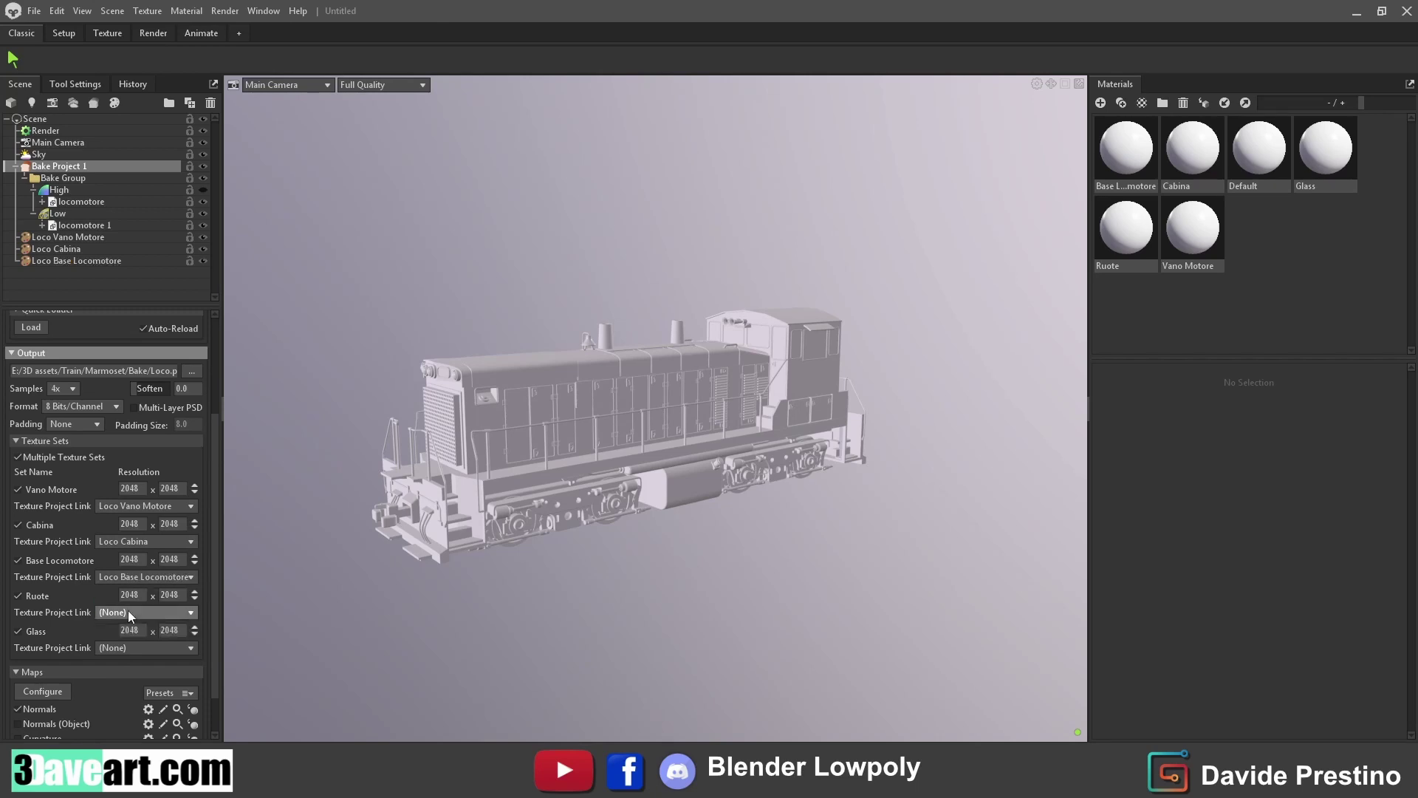
click(127, 641)
Add the Material ID and Object ID maps to the bake
scroll(118, 624, down, 1)
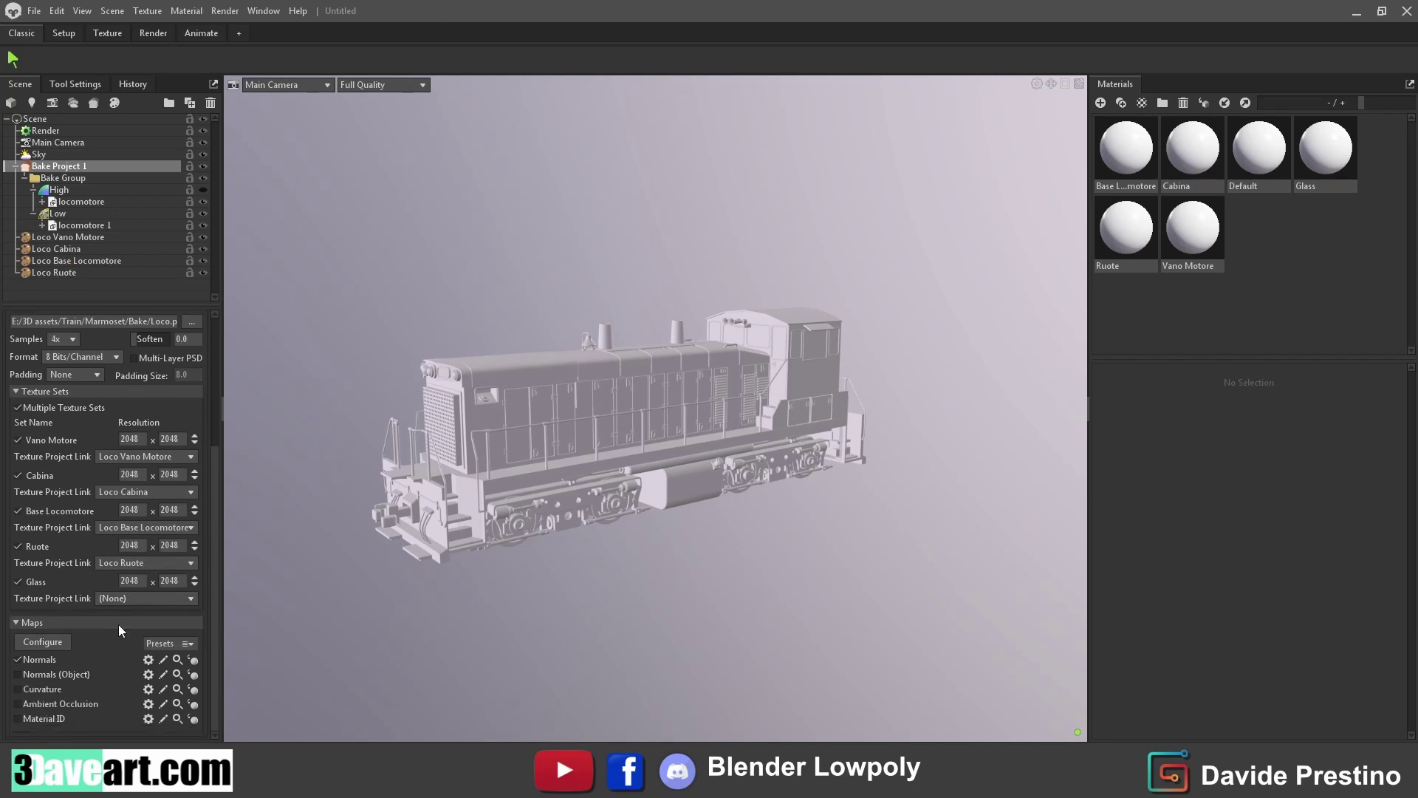
click(18, 718)
click(44, 641)
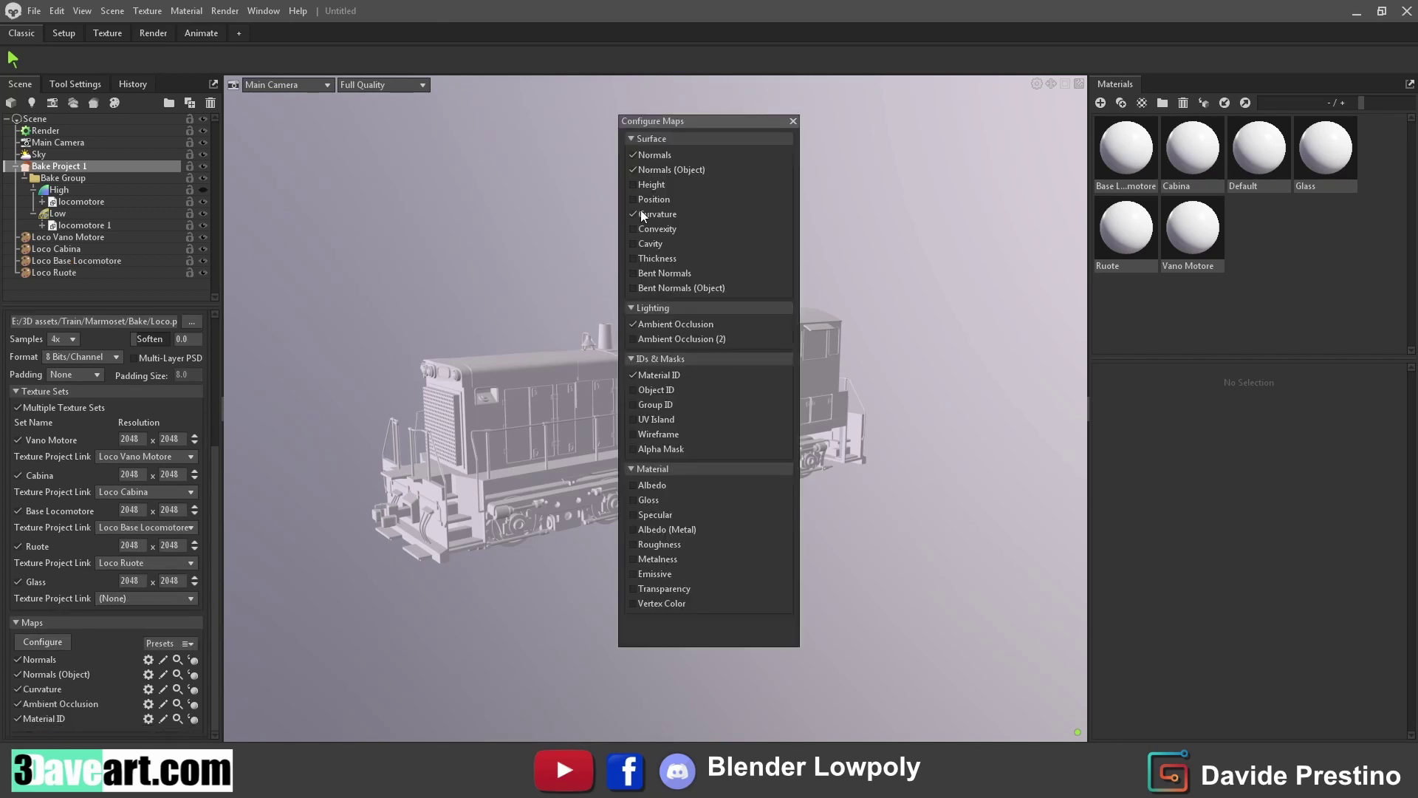
click(634, 390)
Reduce the Low group's cage Max Offset to 0.332 and inspect the fit on the locomotive
click(793, 121)
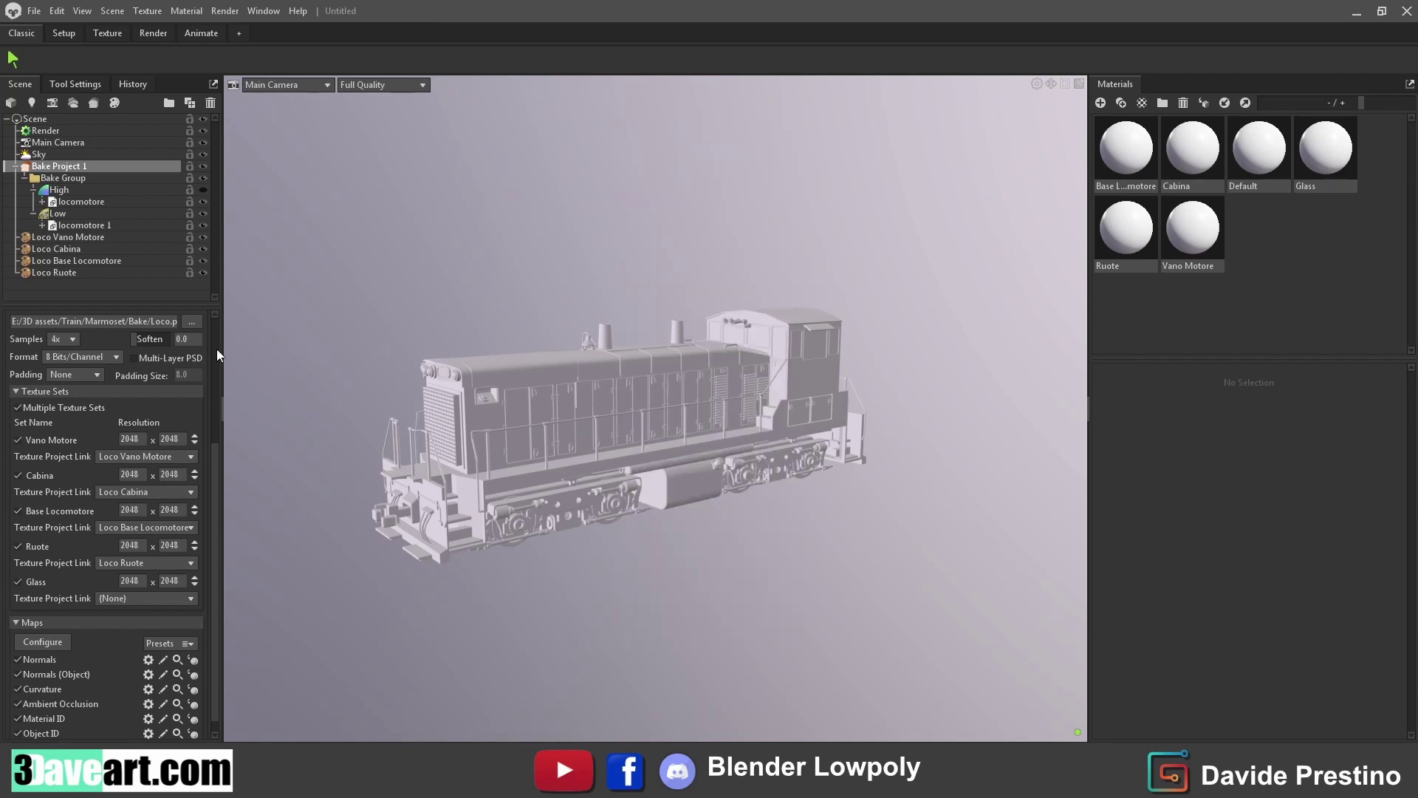
drag(216, 473, 255, 317)
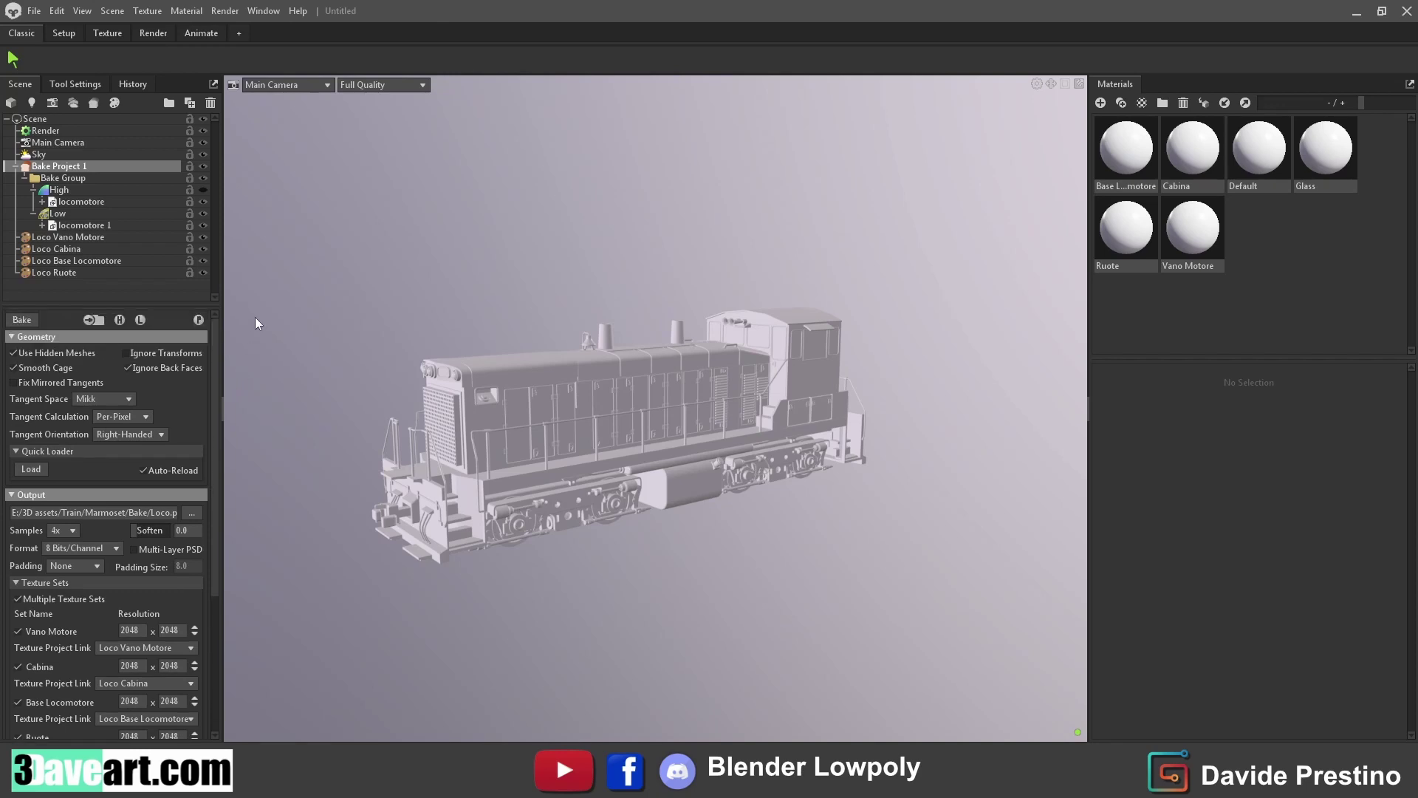
click(61, 215)
drag(54, 442, 19, 438)
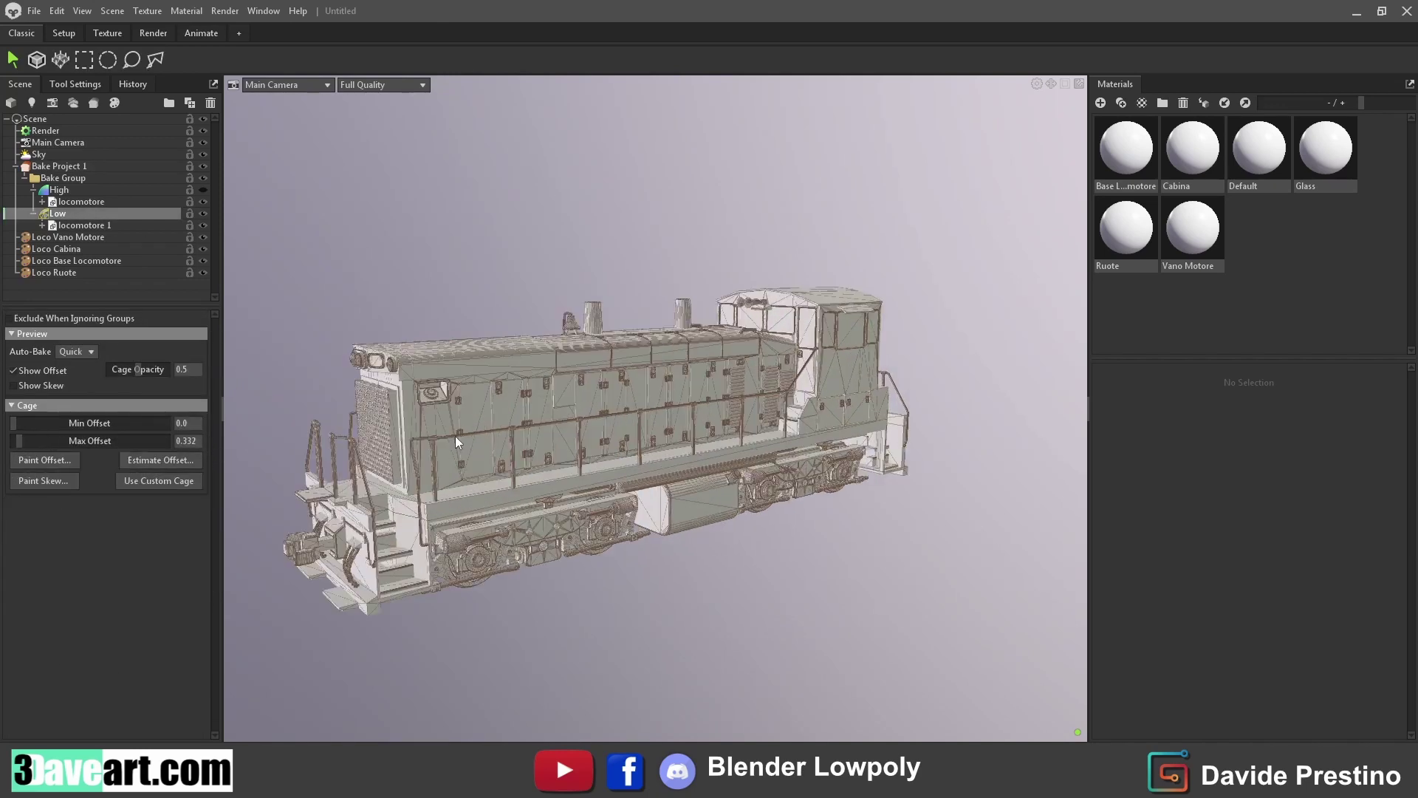
drag(455, 436, 522, 415)
scroll(398, 440, up, 5)
click(571, 399)
scroll(411, 437, down, 3)
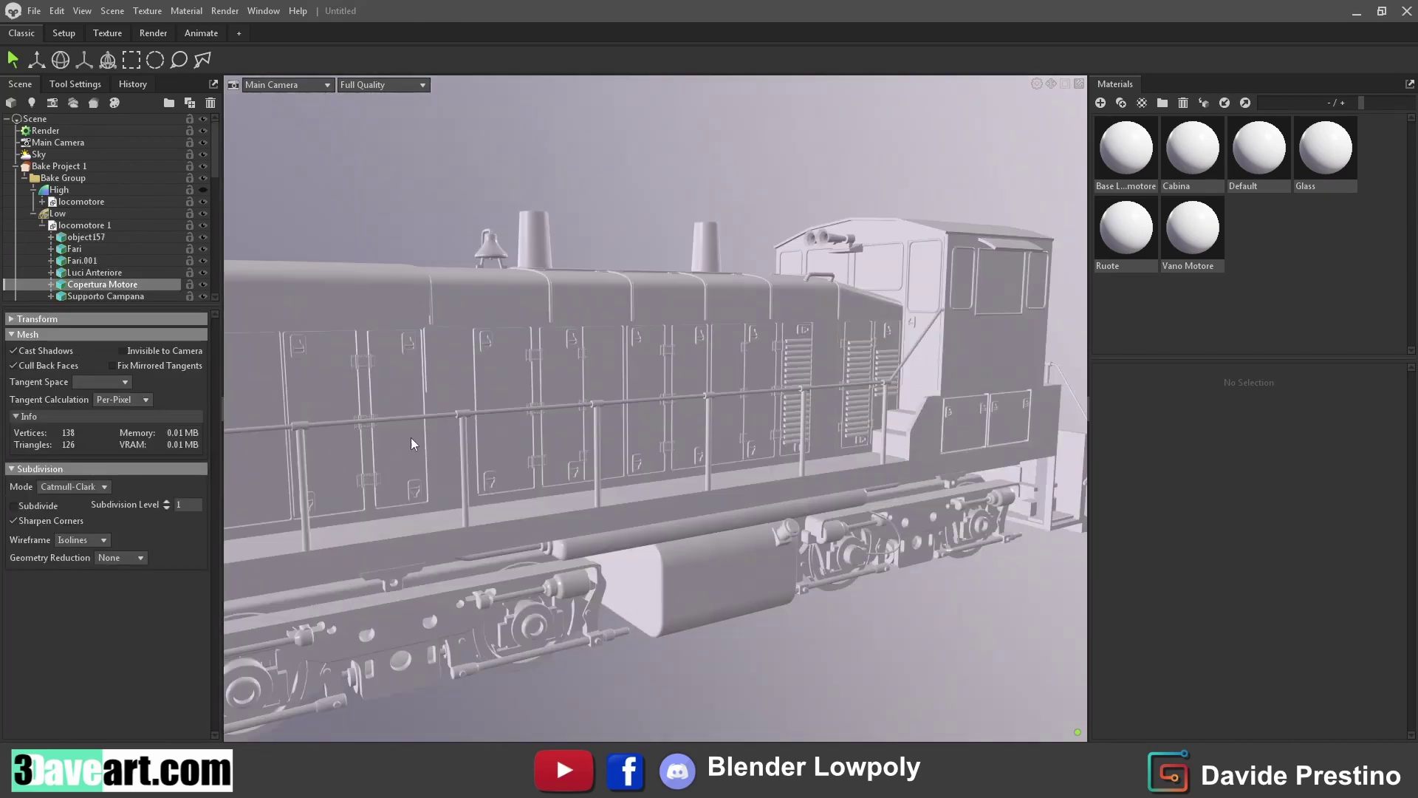
scroll(490, 472, down, 2)
mouse_move(489, 472)
mouse_down()
mouse_move(572, 445)
mouse_move(526, 454)
mouse_up()
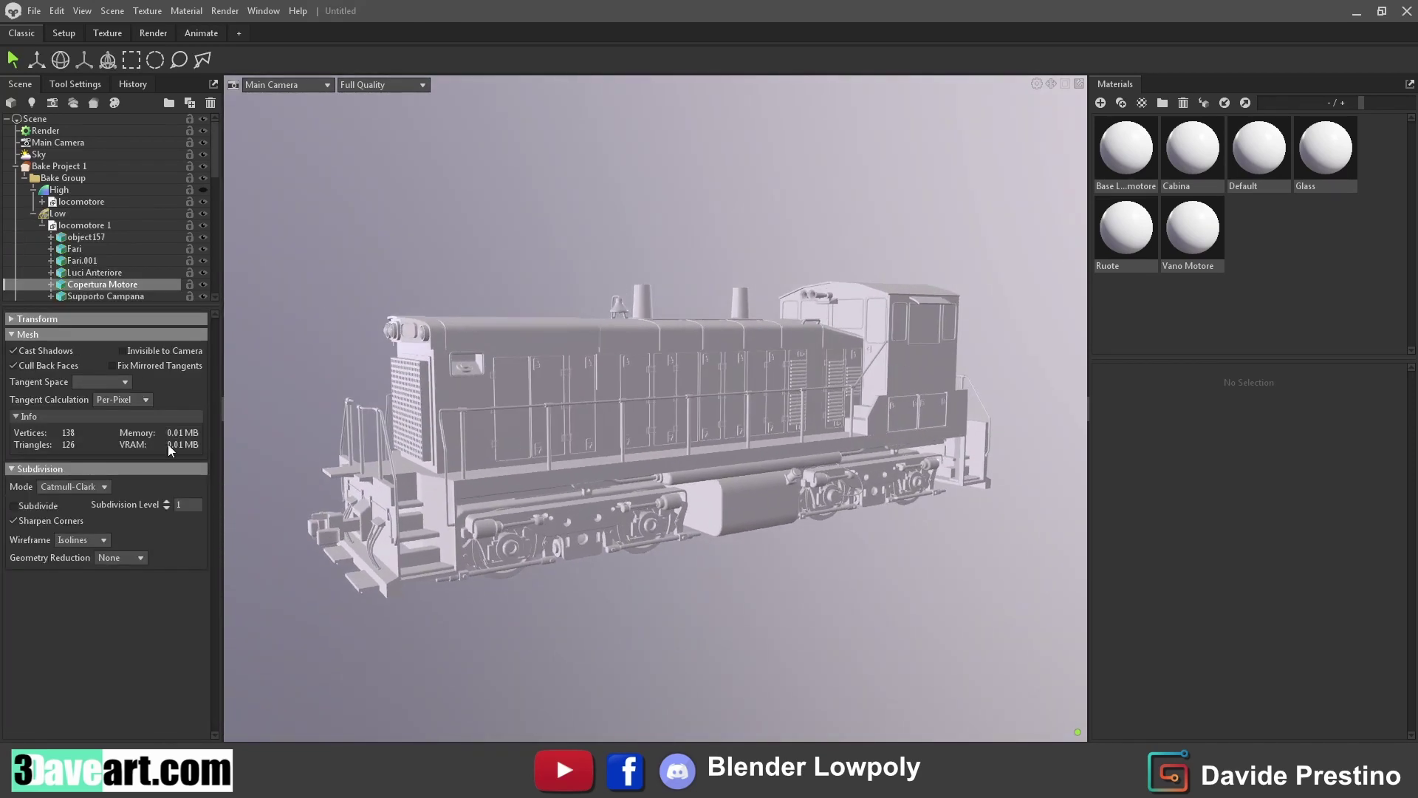
Link the Glass texture set to a new texture project, Loco Glass
click(59, 166)
click(42, 225)
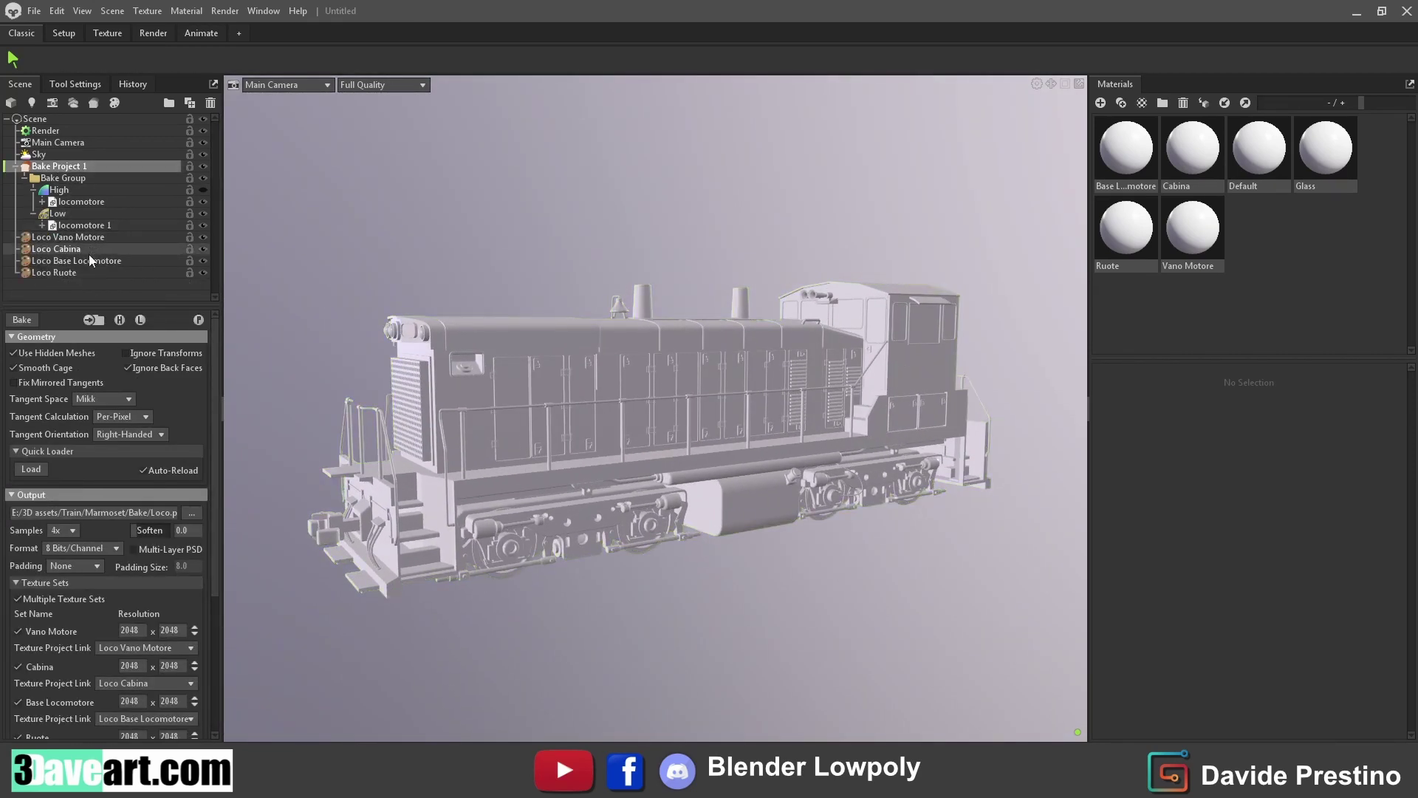
scroll(132, 665, down, 3)
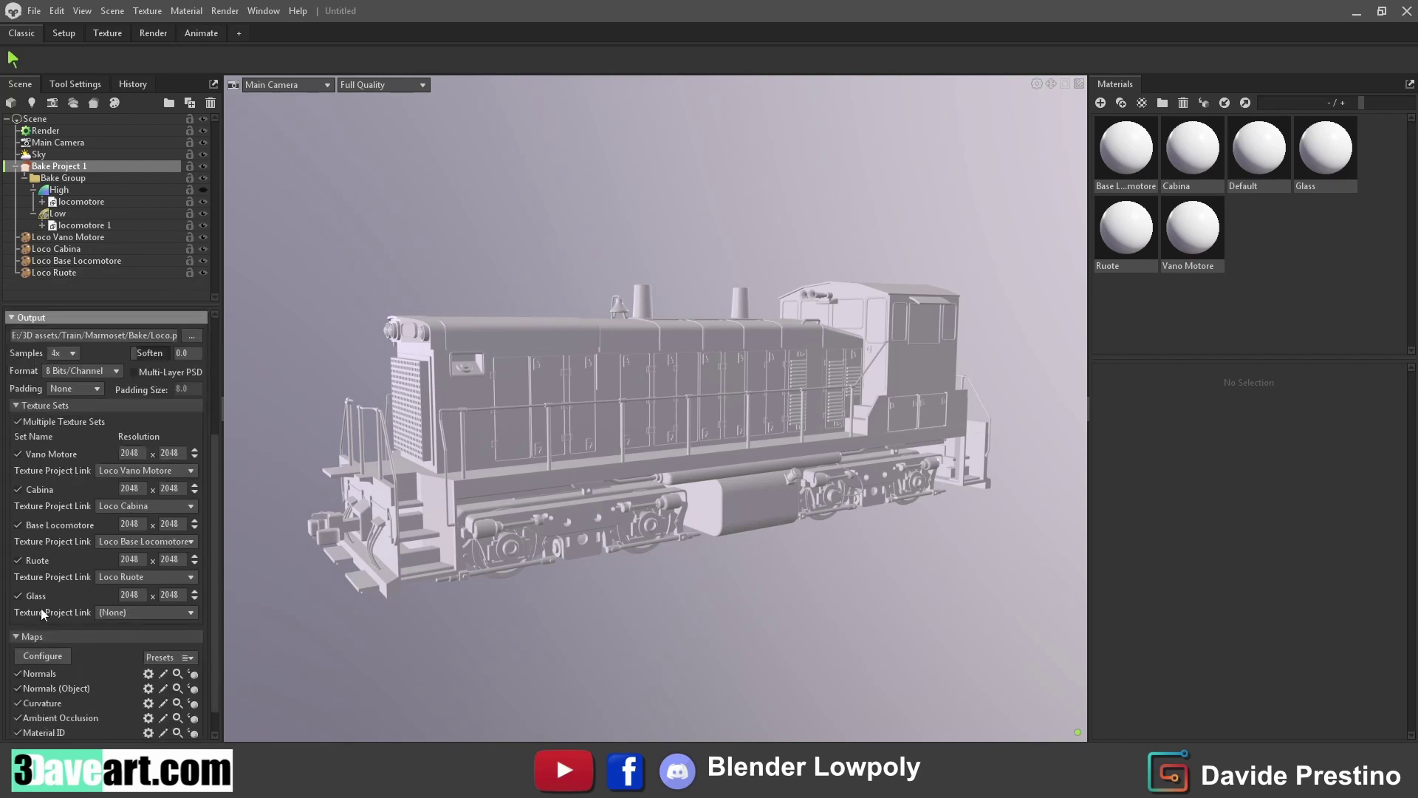
click(111, 612)
click(122, 639)
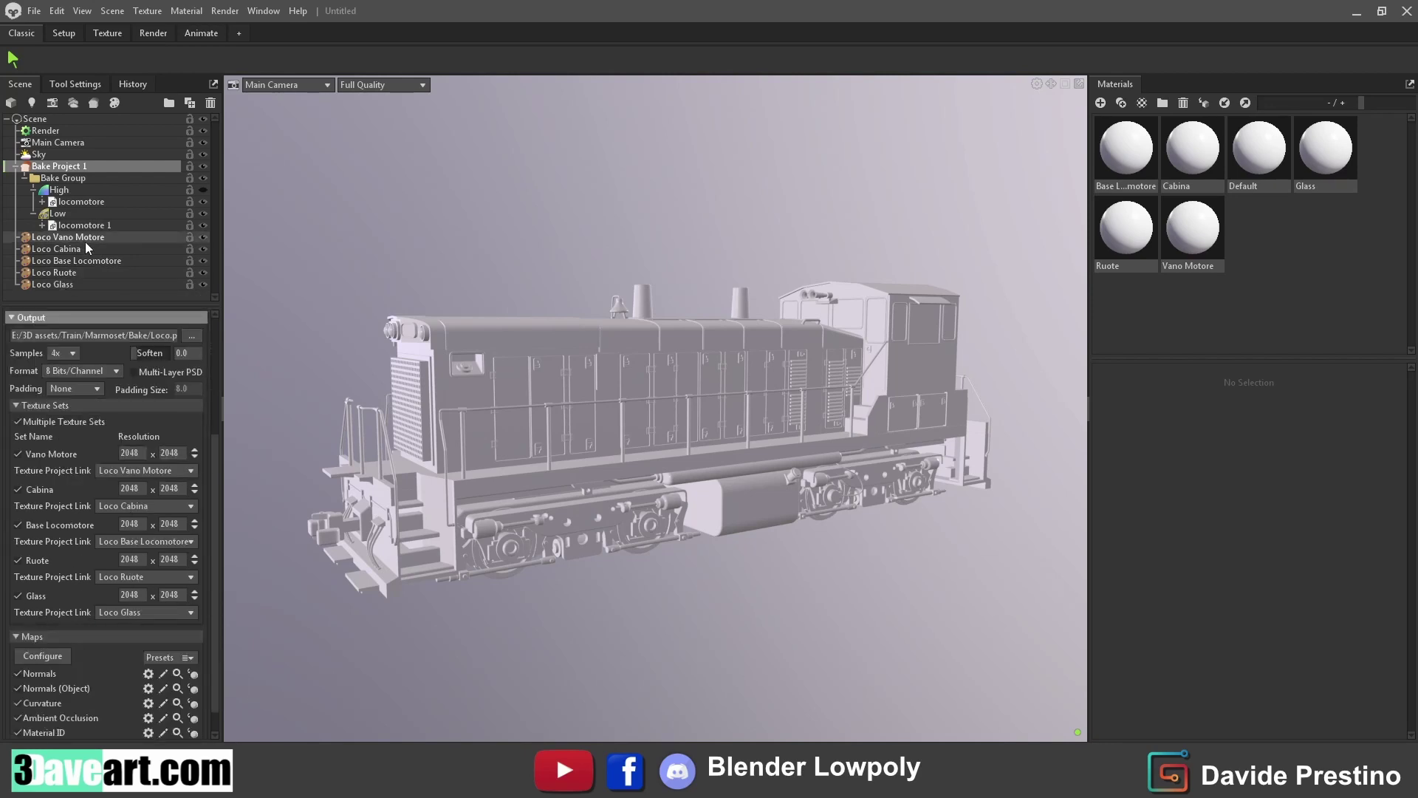
scroll(108, 506, up, 1)
scroll(108, 506, up, 4)
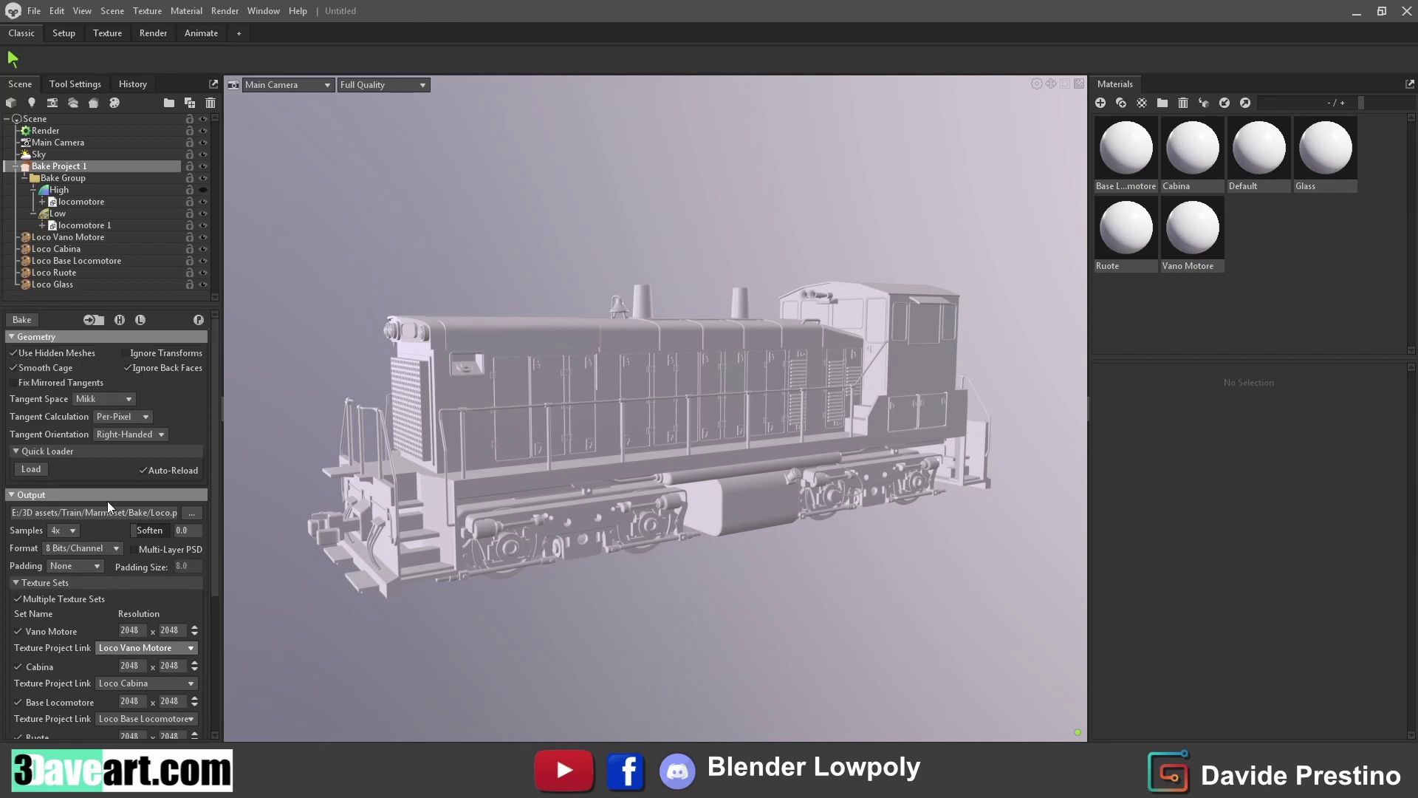
Run the bake and orbit around the baked locomotive to inspect it
click(23, 322)
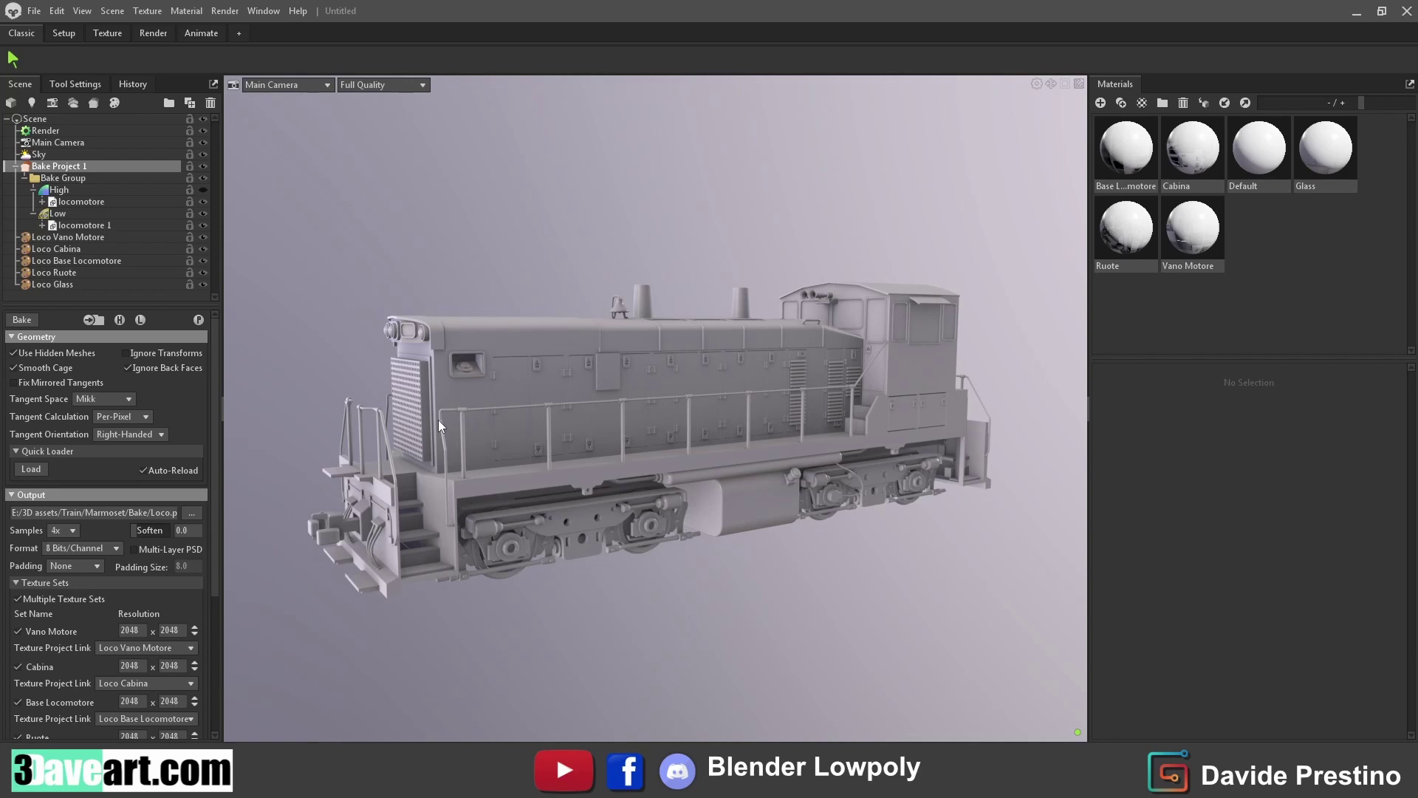
mouse_move(437, 419)
mouse_down()
mouse_move(847, 365)
mouse_move(521, 360)
mouse_move(279, 433)
mouse_move(264, 590)
mouse_move(334, 443)
mouse_move(391, 405)
mouse_up()
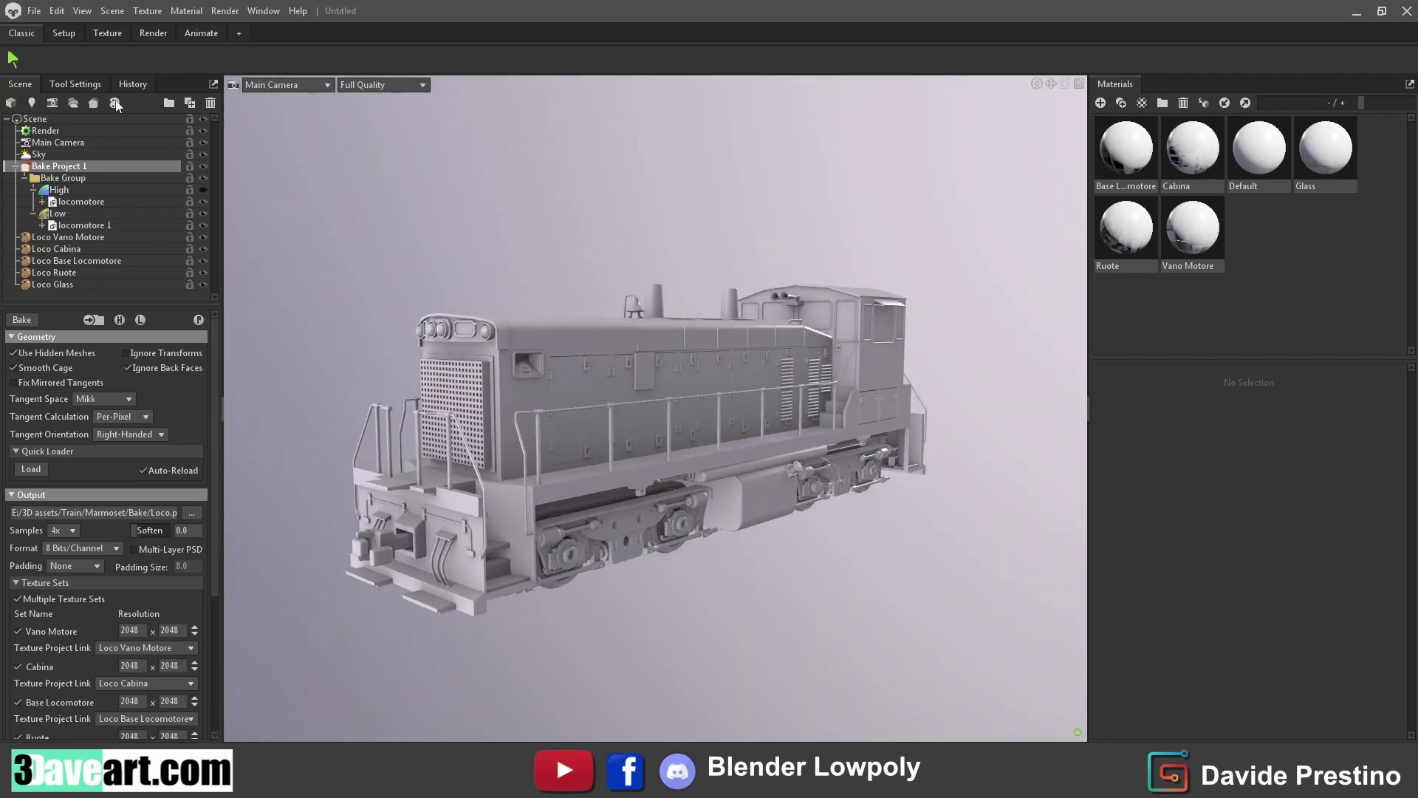
Save the scene as Locomotore.tbscene
click(34, 10)
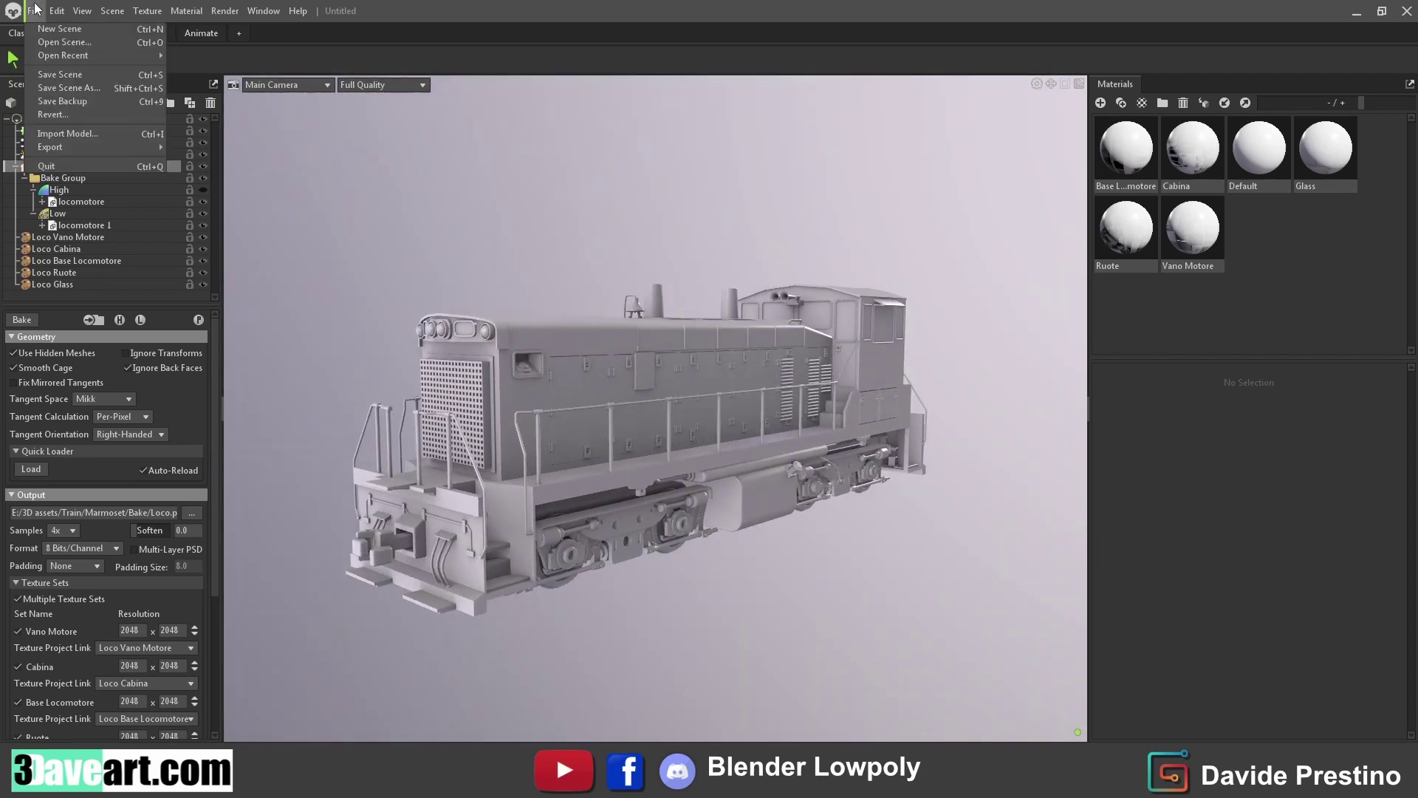
click(47, 81)
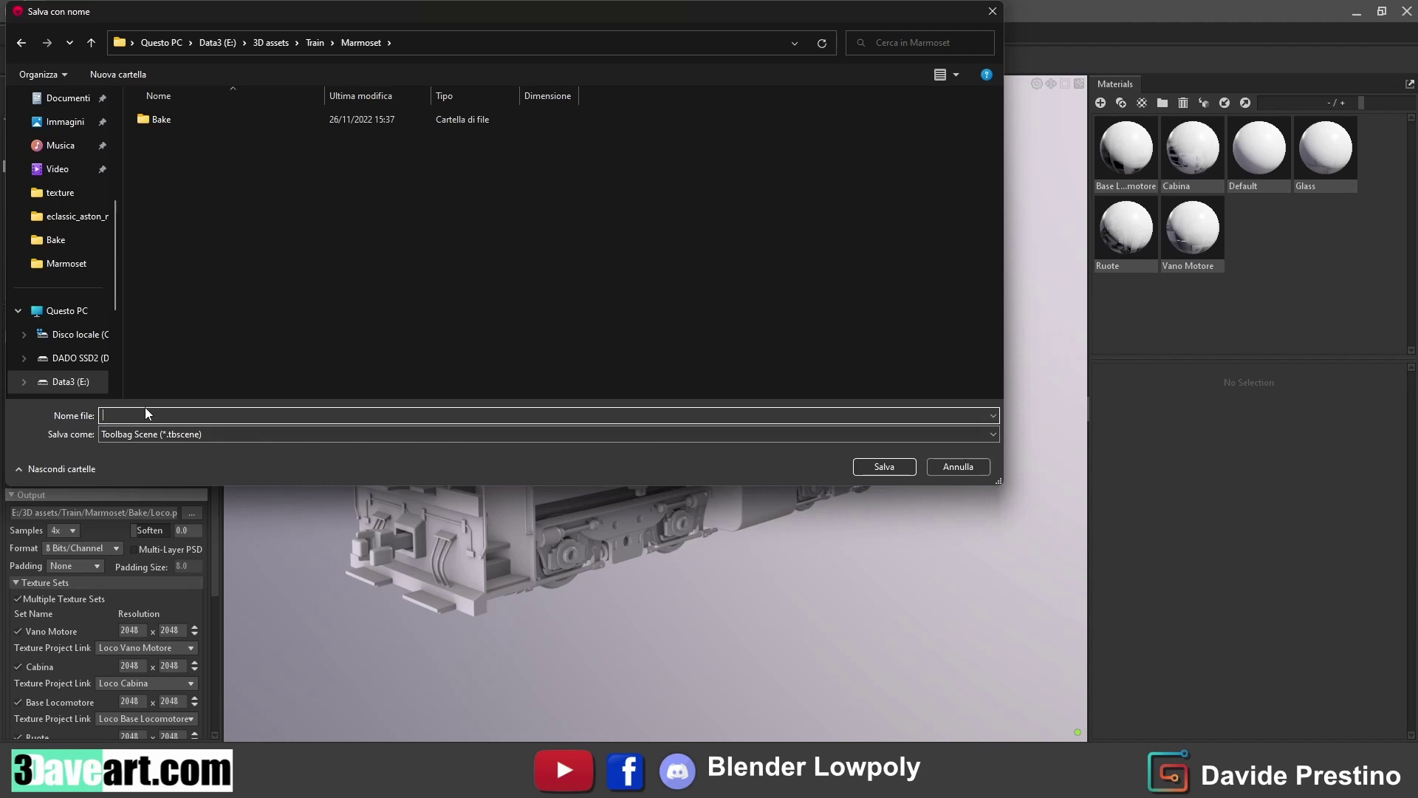
text(Locomotore)
key(Return)
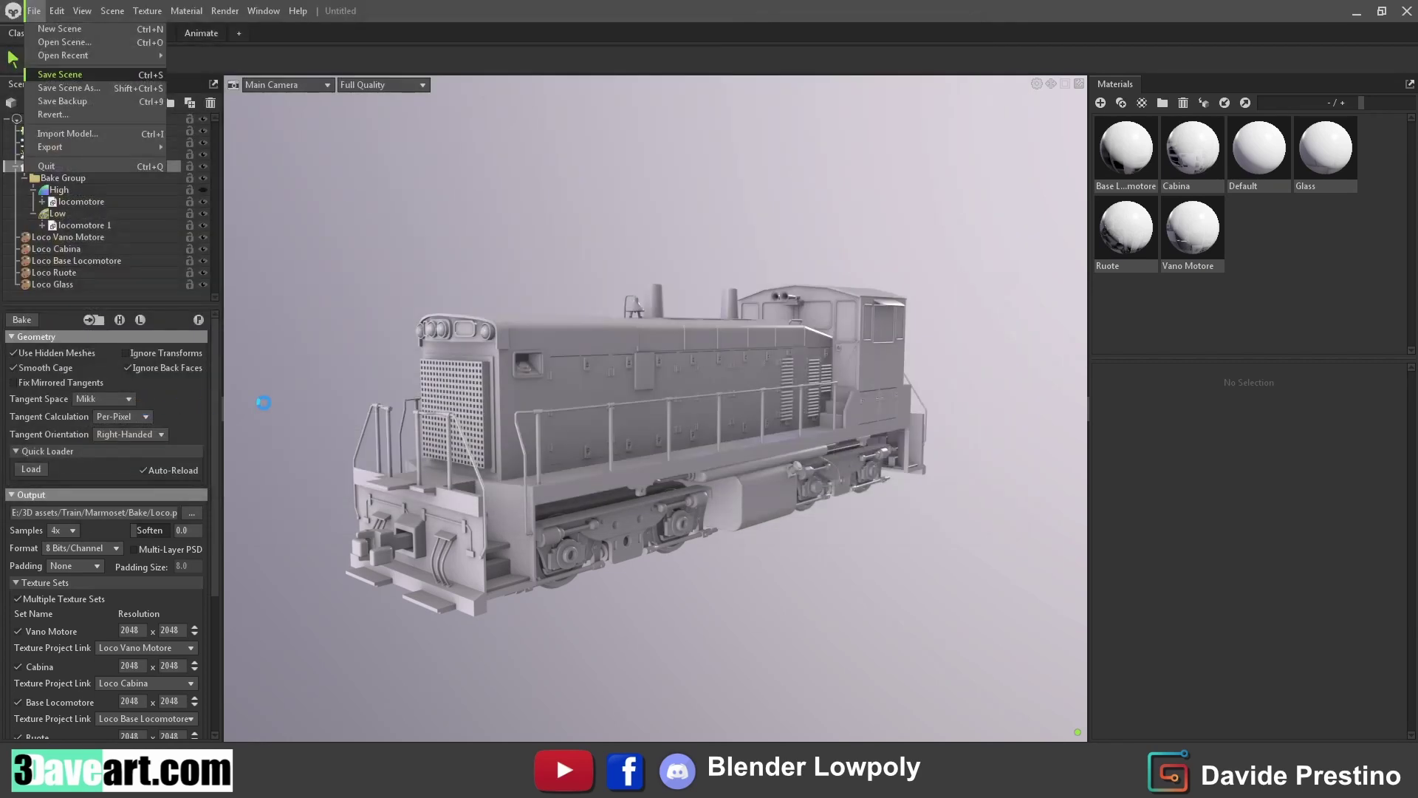
Switch to the Texture workspace showing the locomotive texture projects
drag(473, 410, 610, 392)
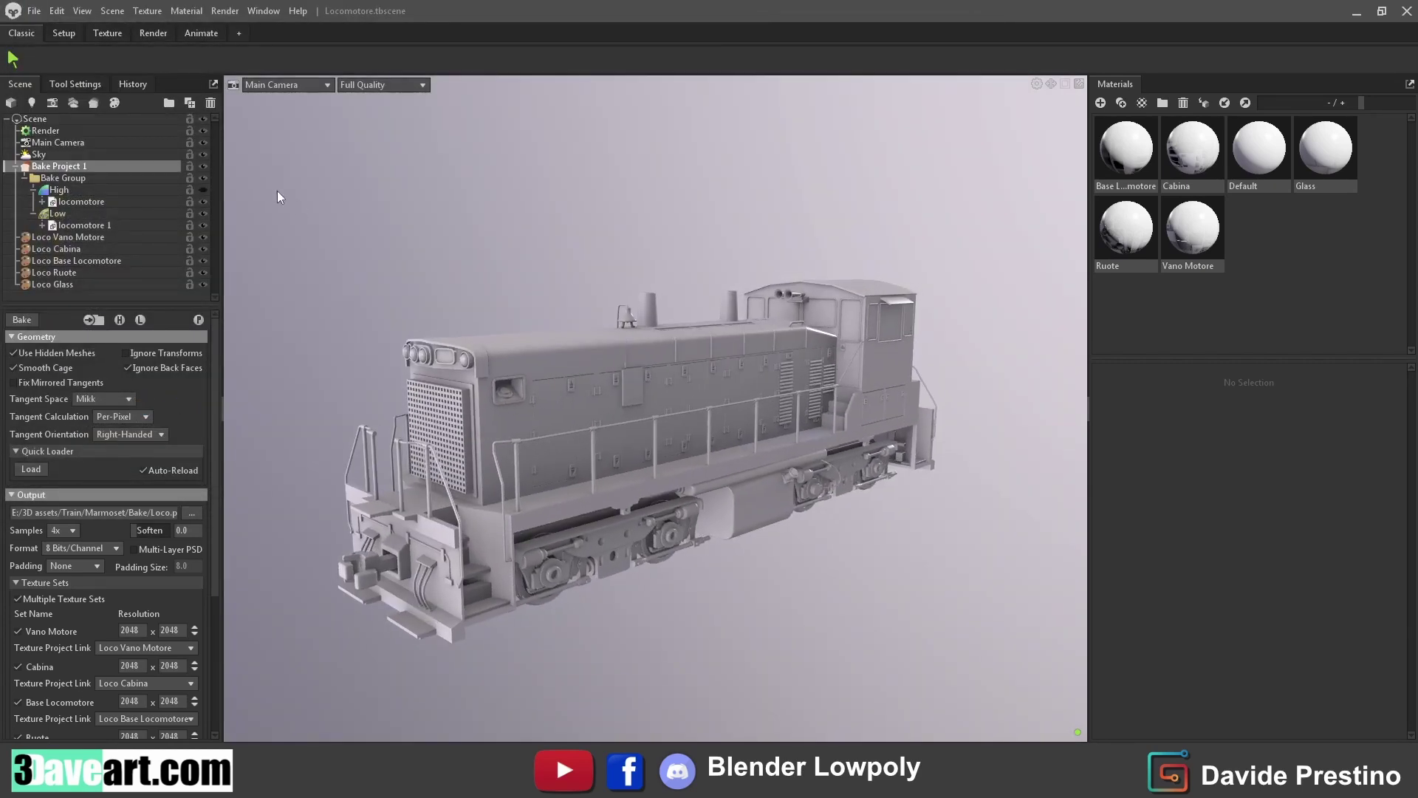
click(109, 37)
scroll(587, 294, up, 3)
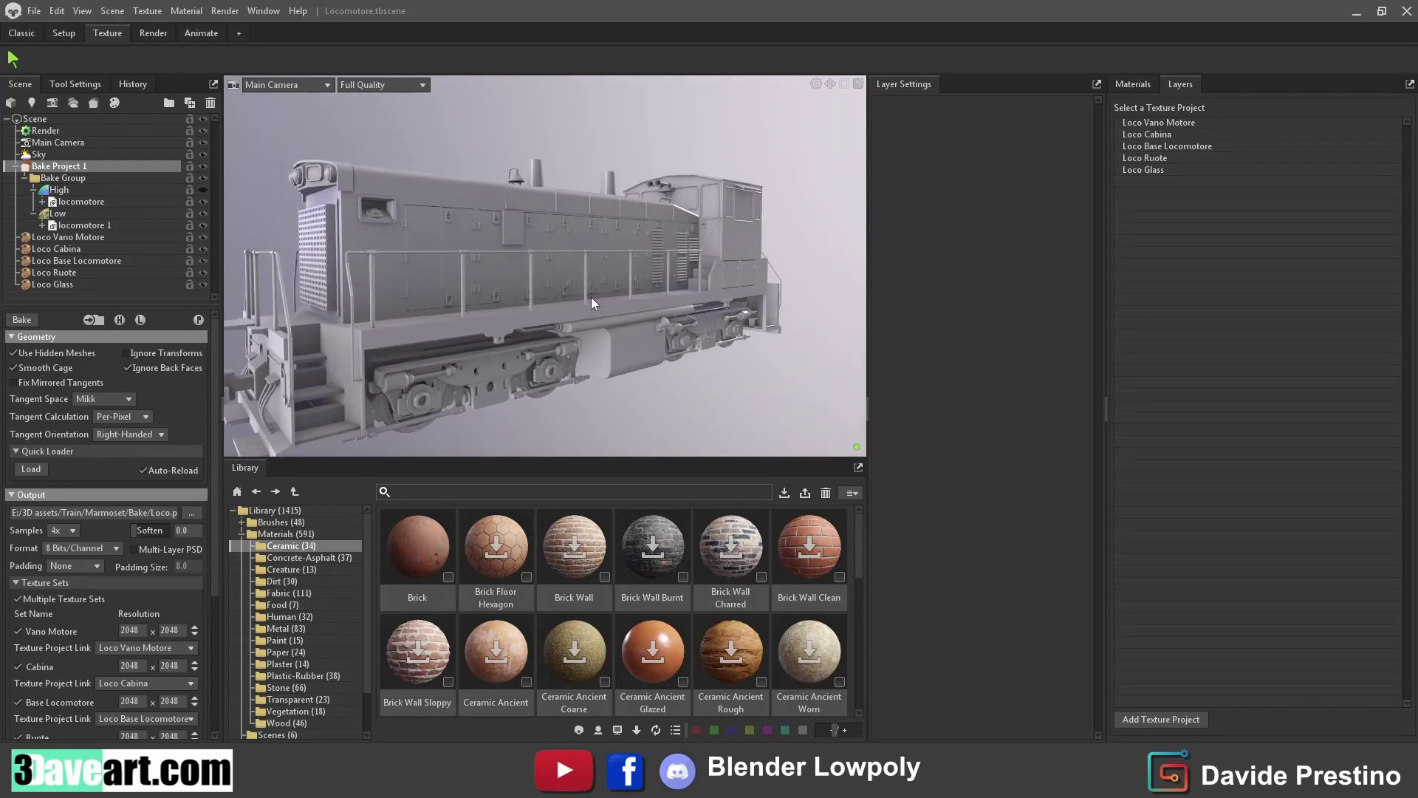
Activate the Loco Vano Motore project and browse the library's Metal materials
drag(591, 297, 671, 332)
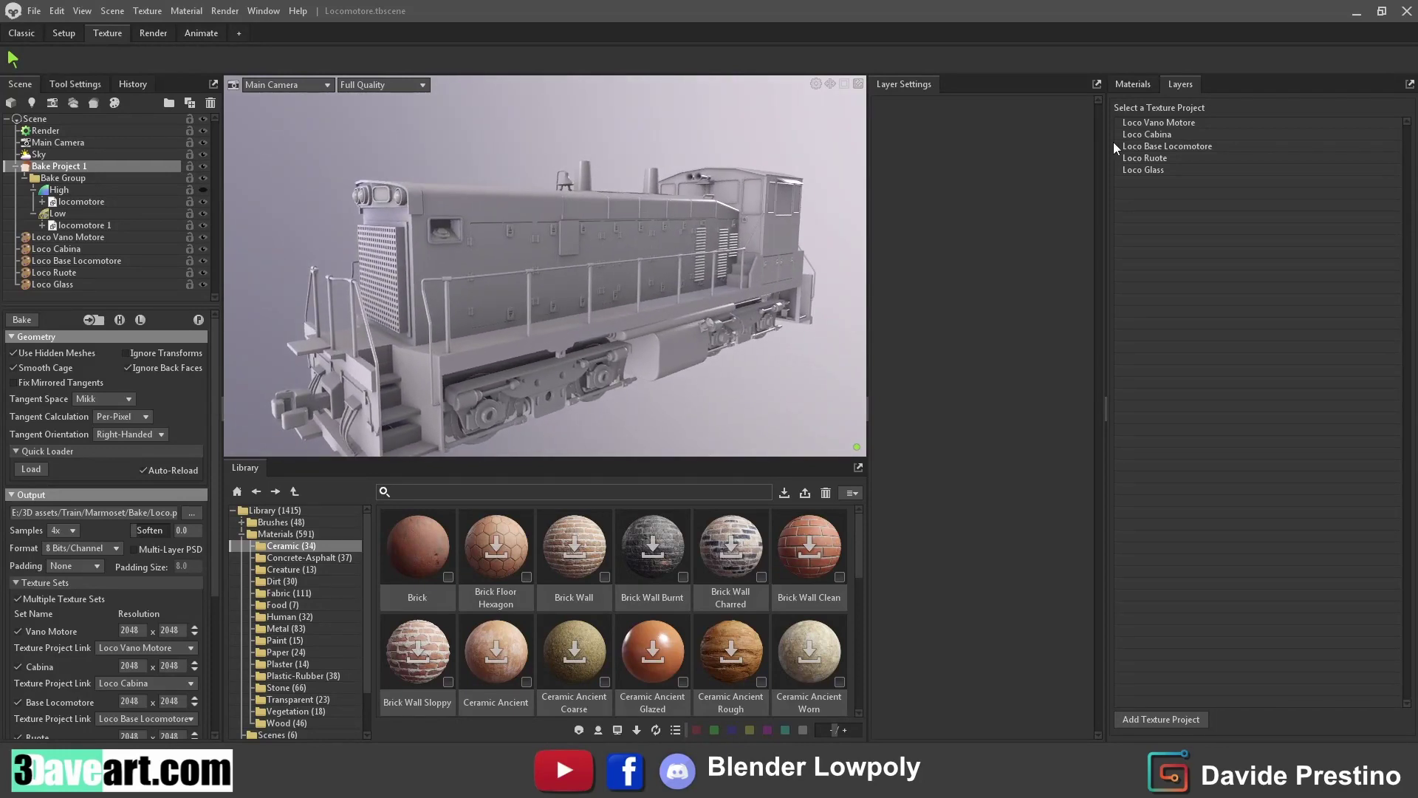
click(1159, 123)
click(285, 629)
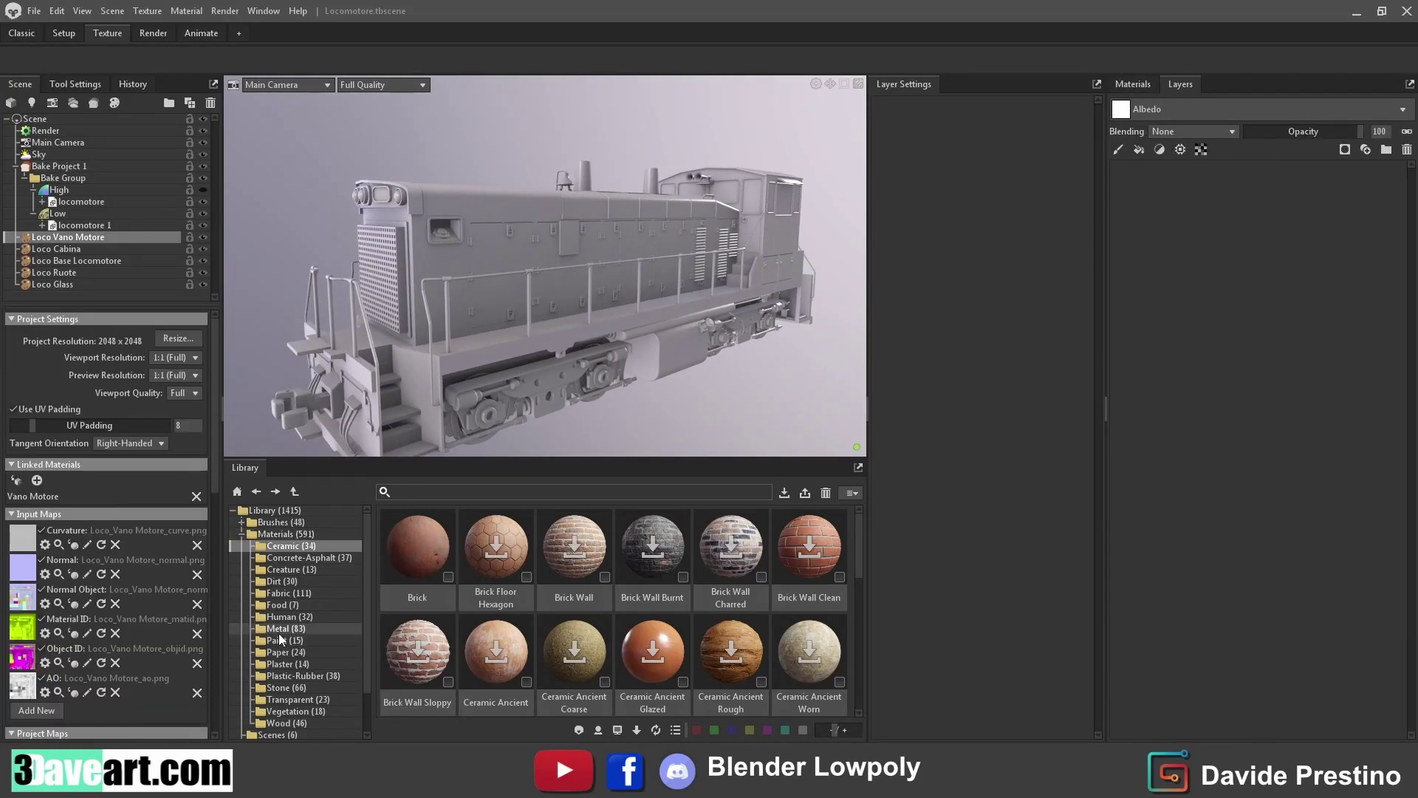
scroll(681, 597, down, 1)
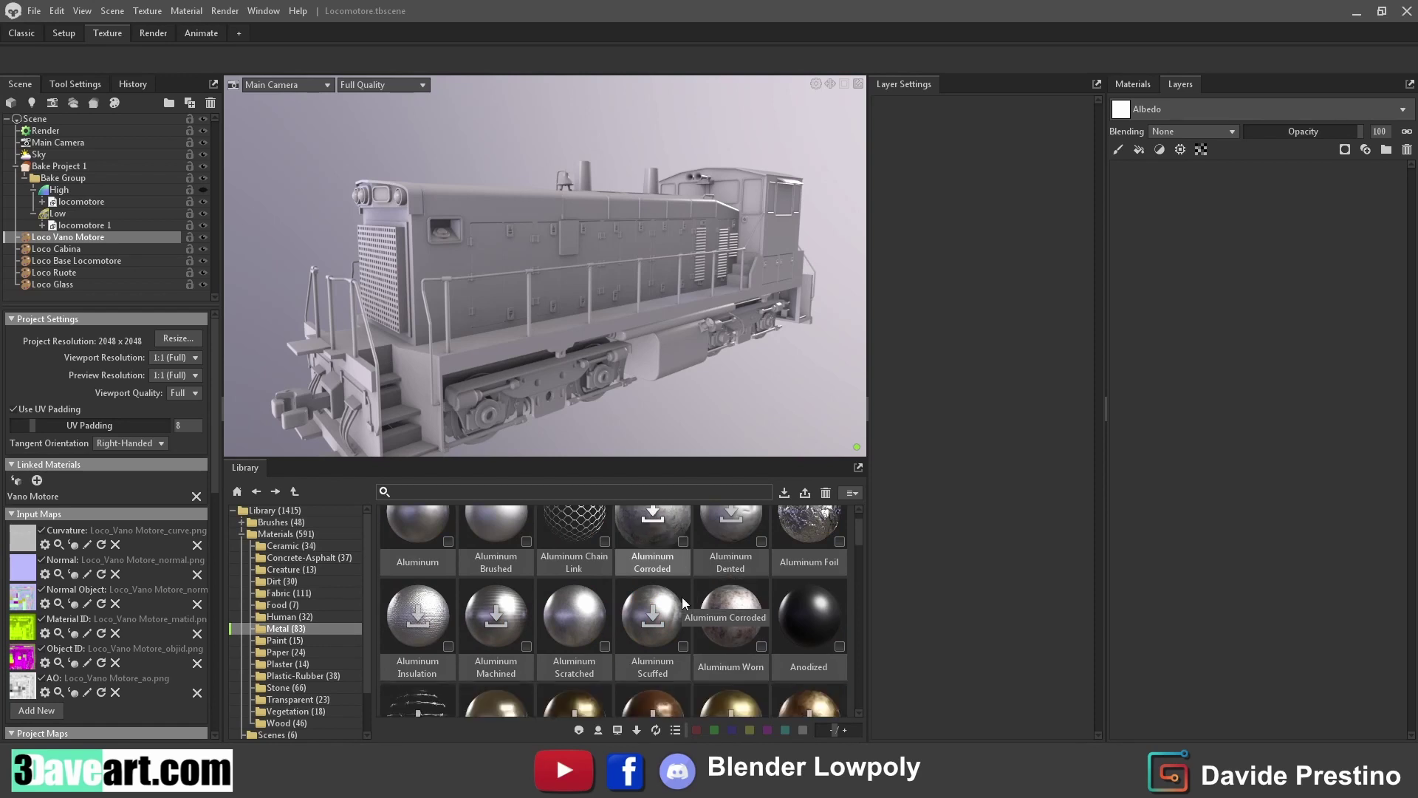
scroll(681, 597, down, 1)
scroll(682, 597, down, 2)
scroll(681, 597, down, 1)
scroll(682, 597, down, 1)
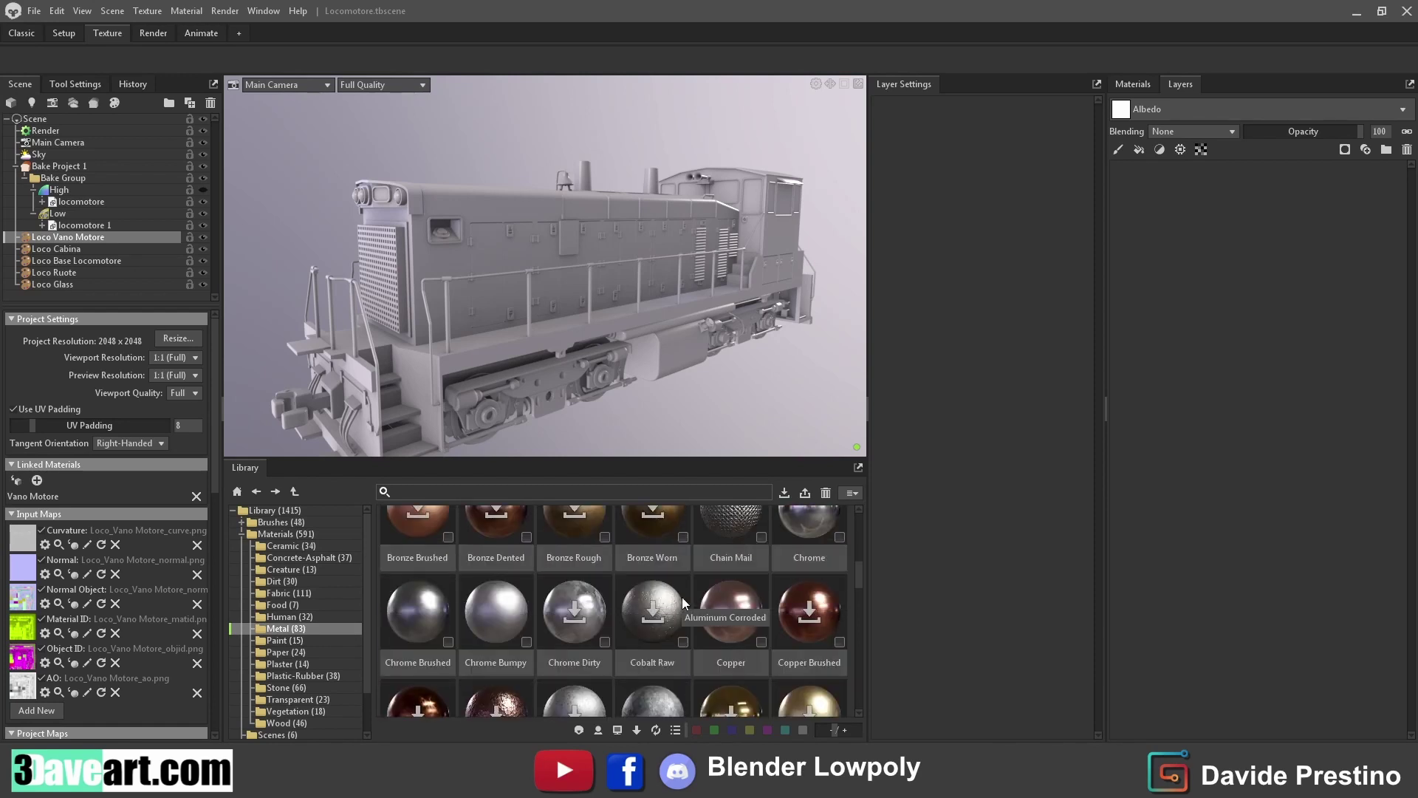
scroll(681, 597, down, 2)
scroll(681, 597, down, 2)
scroll(681, 597, down, 1)
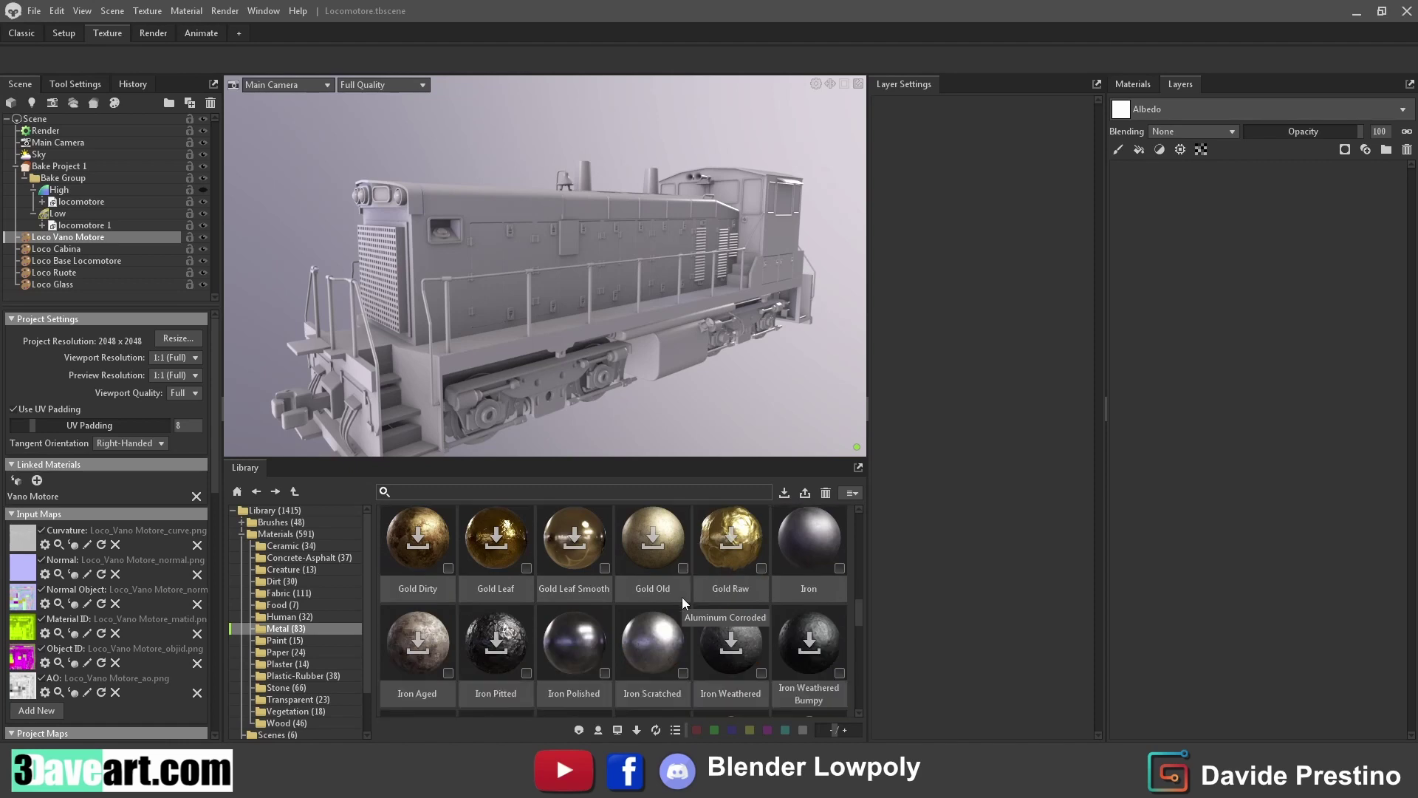
scroll(681, 597, down, 1)
scroll(665, 602, down, 1)
scroll(546, 615, down, 1)
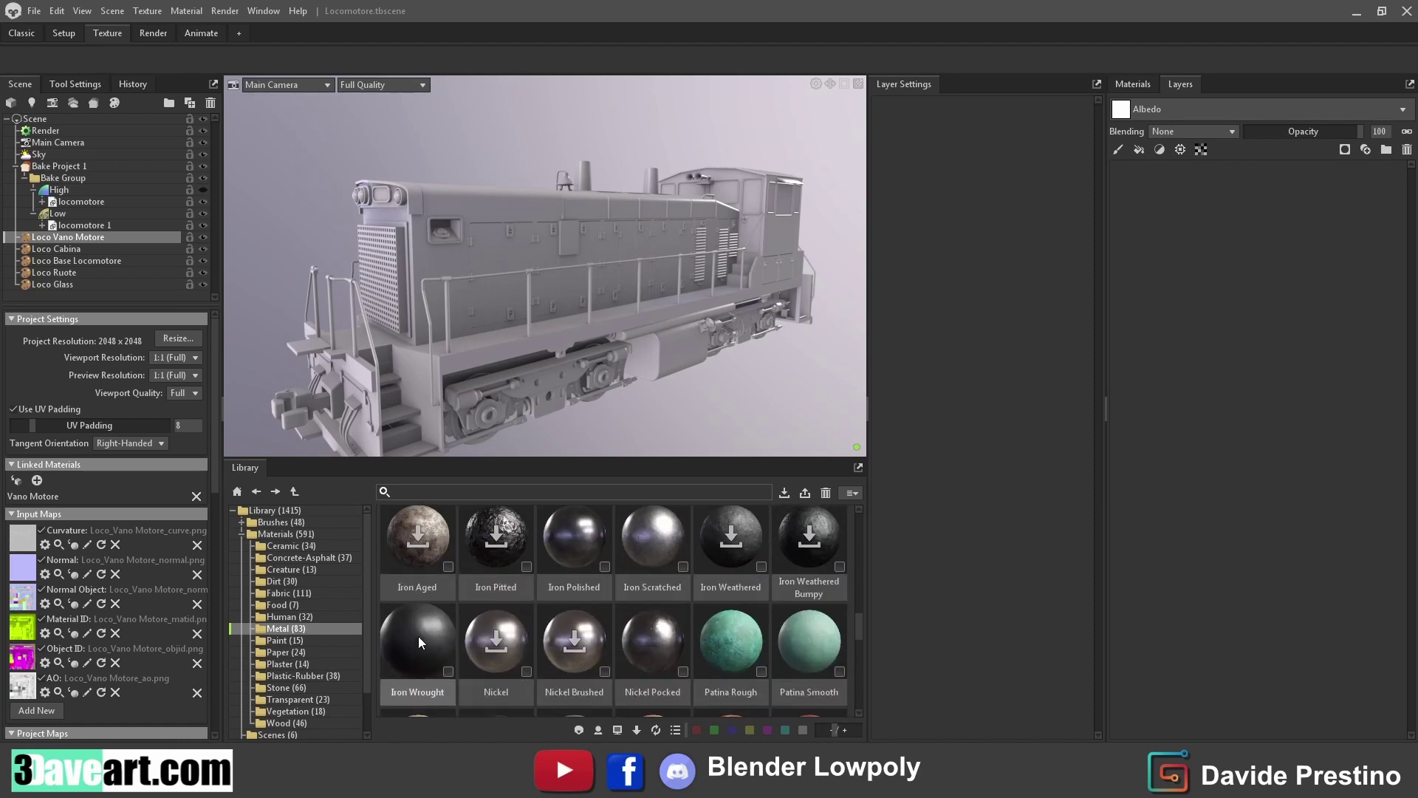
Test the Iron Wrought material on the locomotive, then delete its layer
mouse_move(418, 637)
mouse_down()
mouse_move(466, 223)
mouse_move(503, 330)
mouse_move(492, 224)
mouse_move(544, 320)
mouse_up()
scroll(496, 329, up, 3)
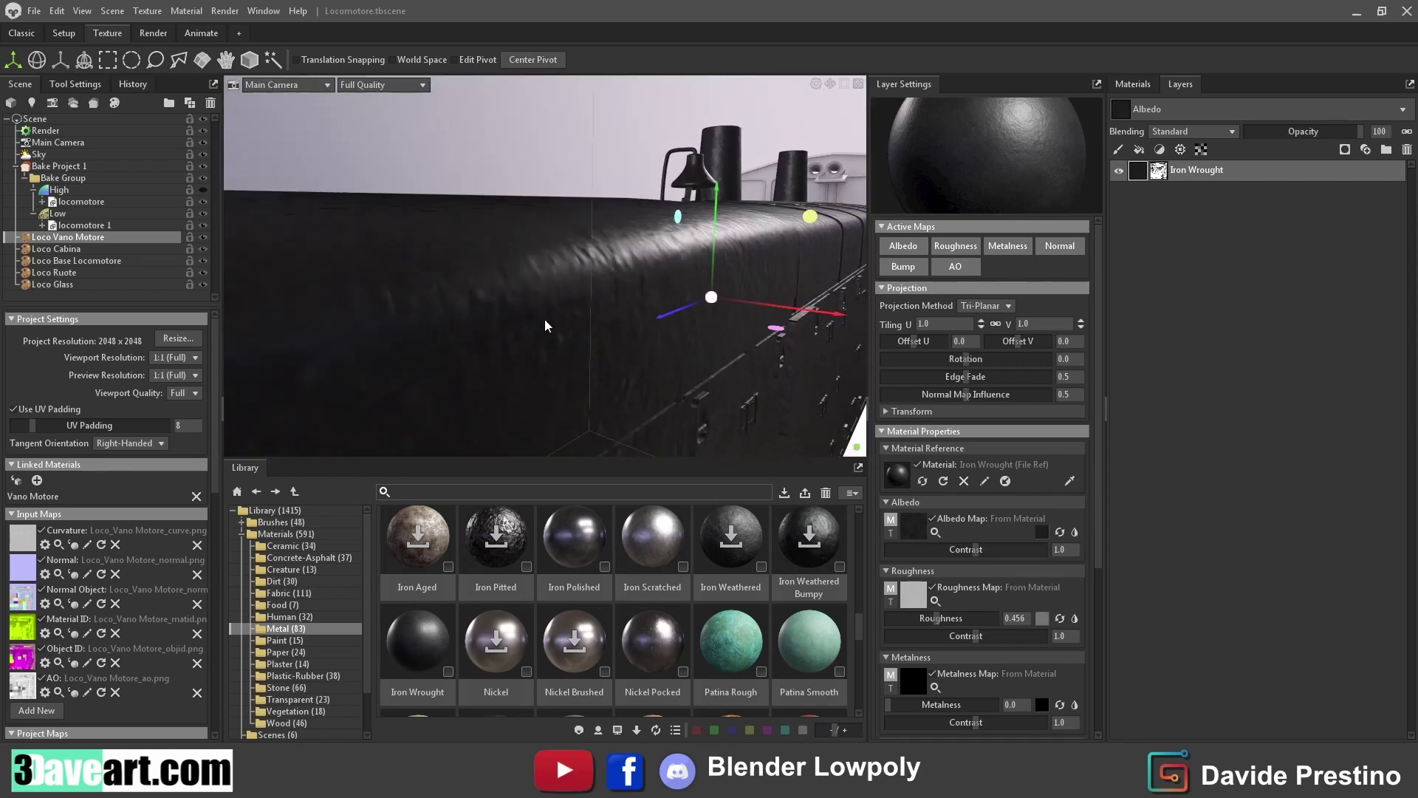
click(1406, 149)
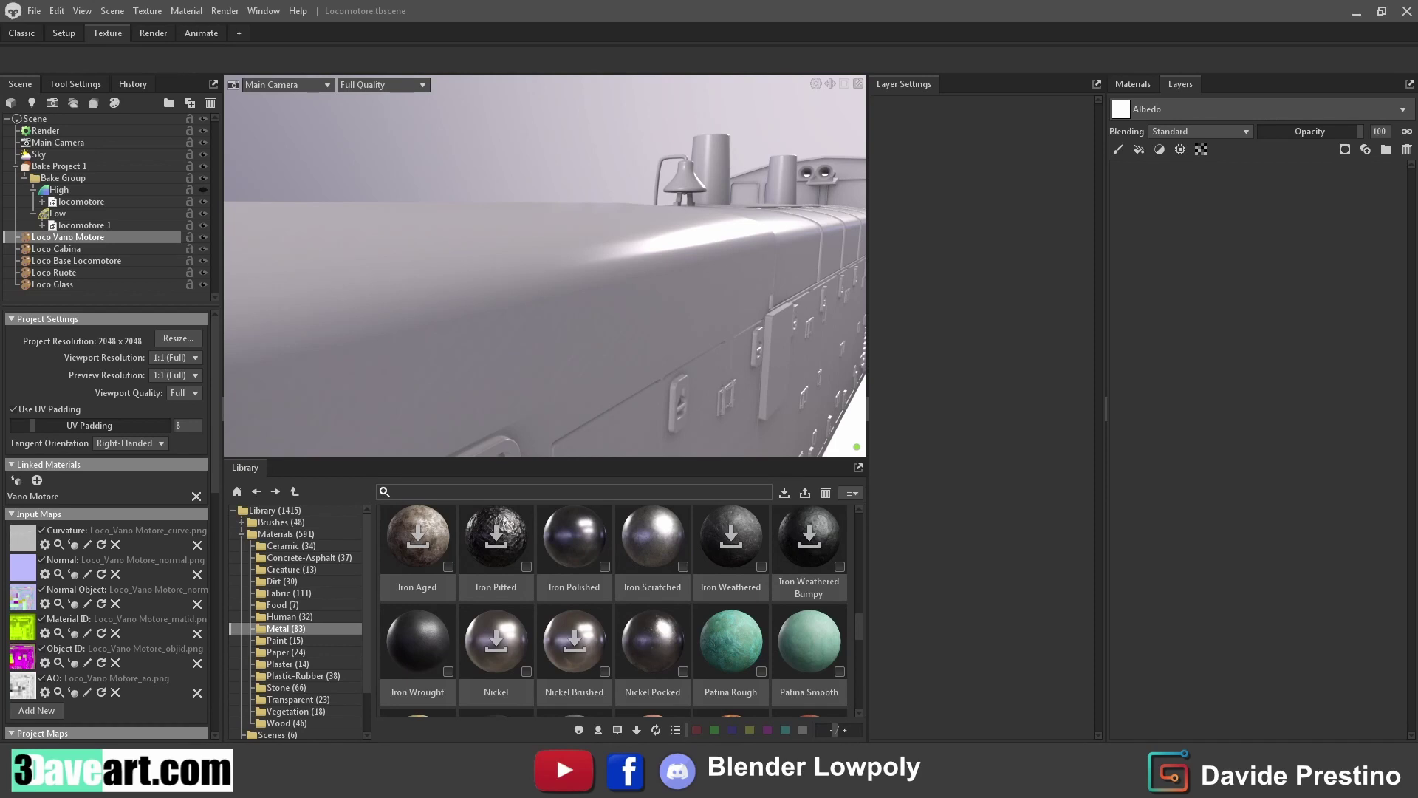
scroll(863, 658, down, 2)
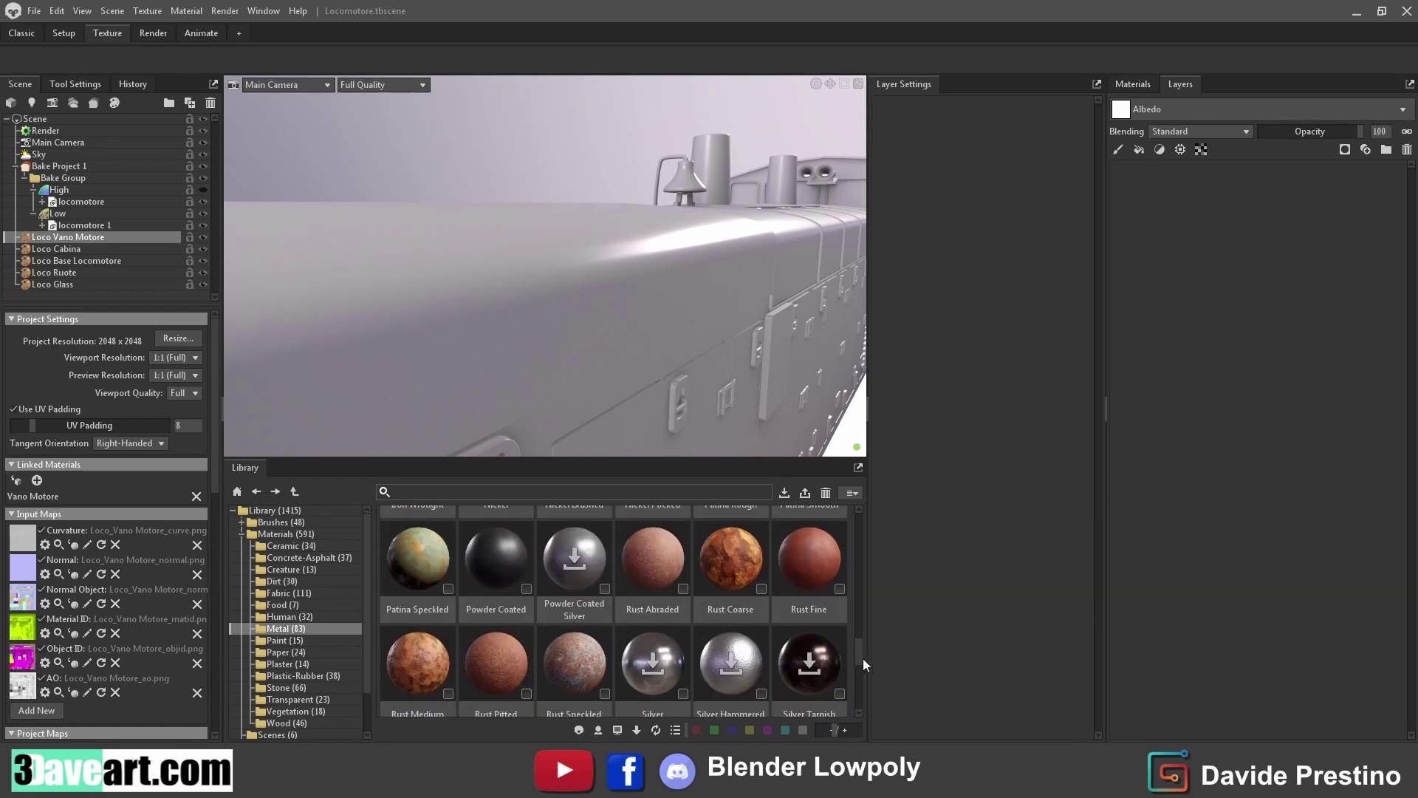
Apply black Powder Coated to the engine and add a Color Selection mask sourced from Object ID
drag(496, 546, 565, 334)
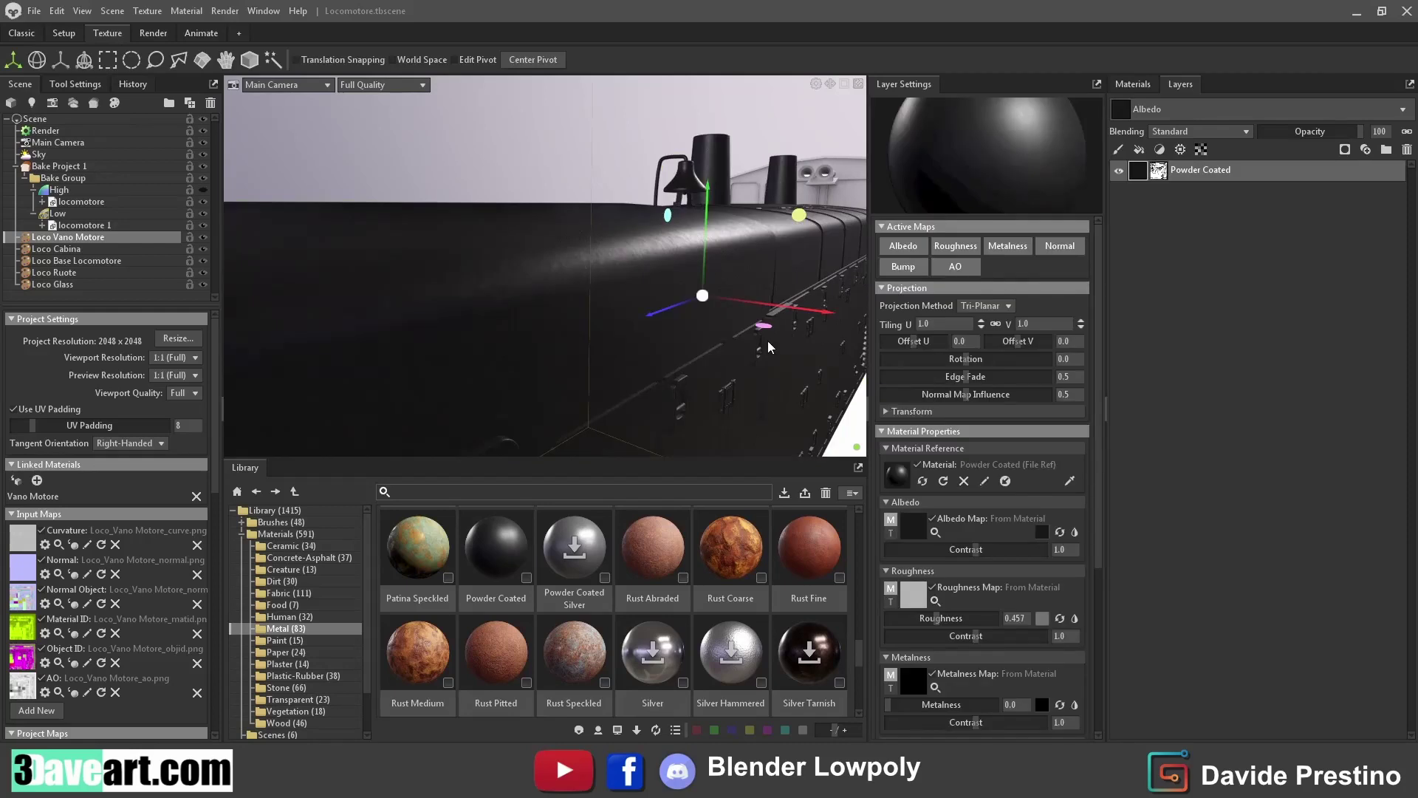
mouse_move(736, 331)
mouse_down()
mouse_move(546, 345)
mouse_move(1088, 212)
mouse_up()
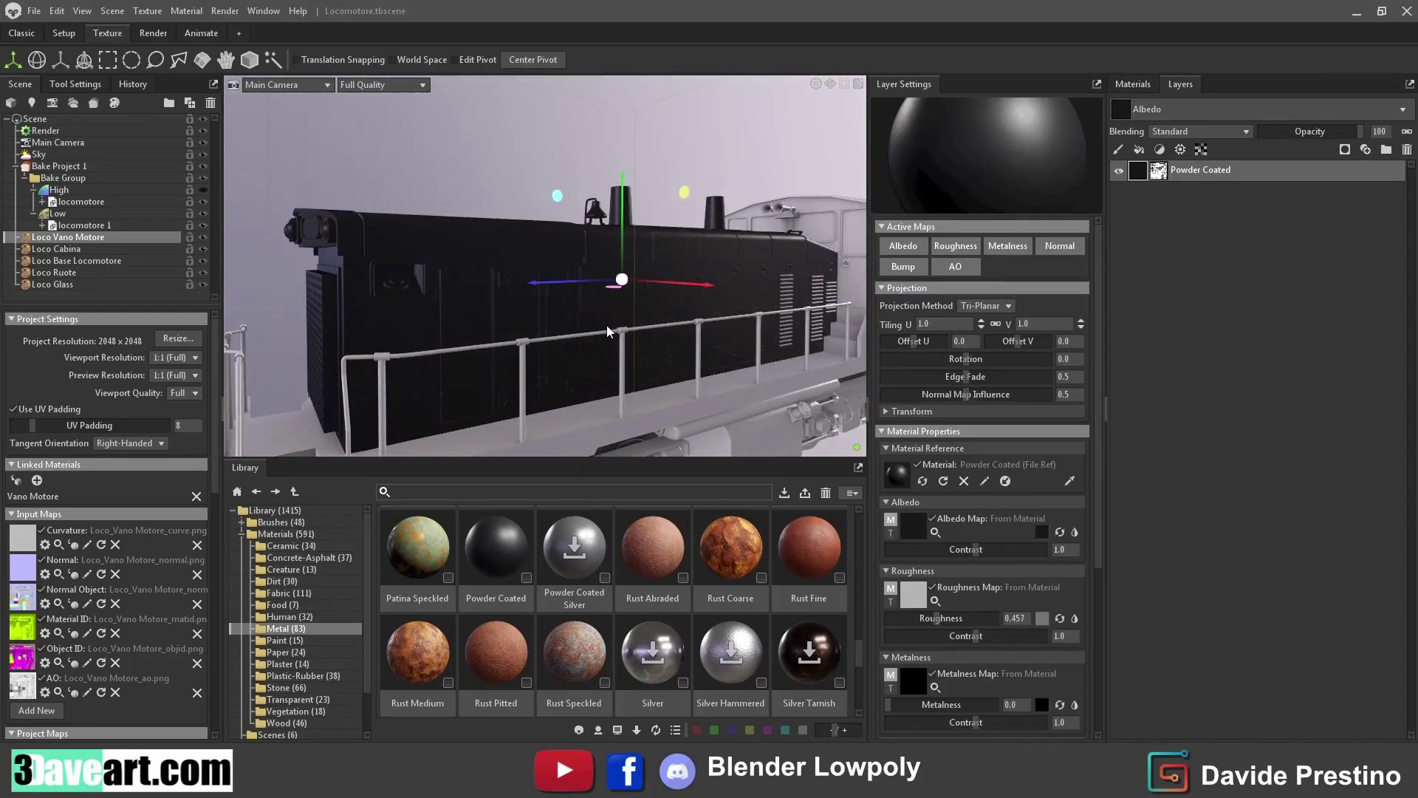
click(1345, 150)
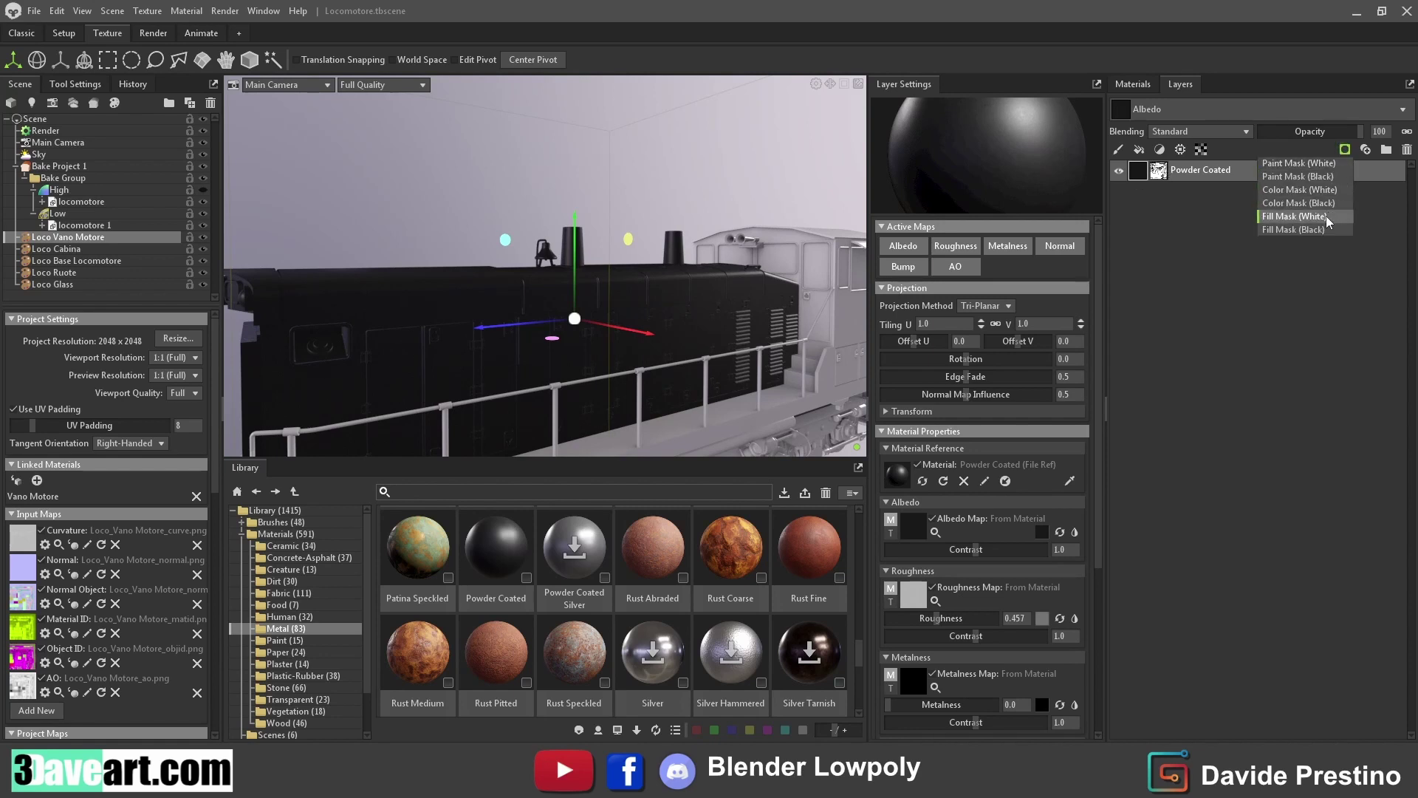
click(1330, 205)
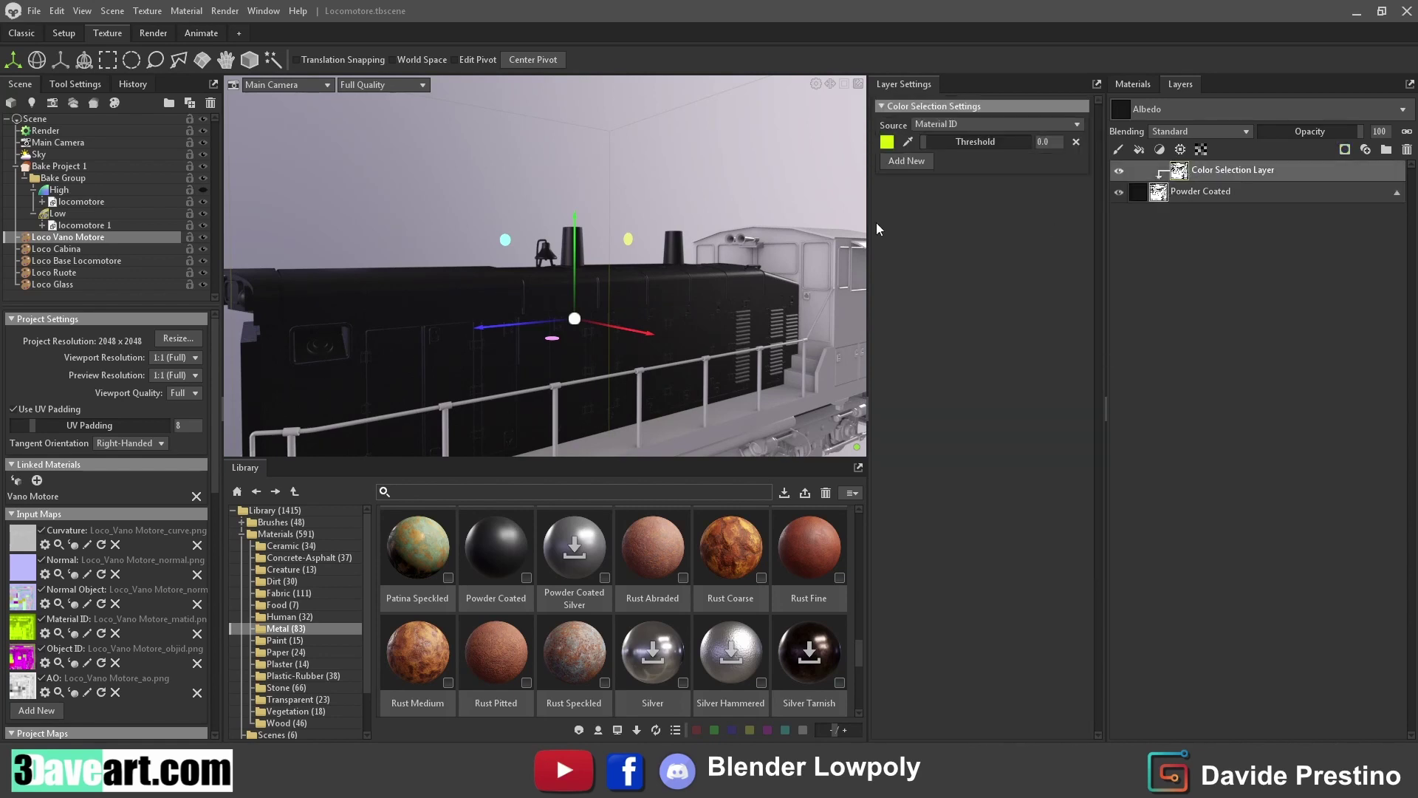
click(924, 124)
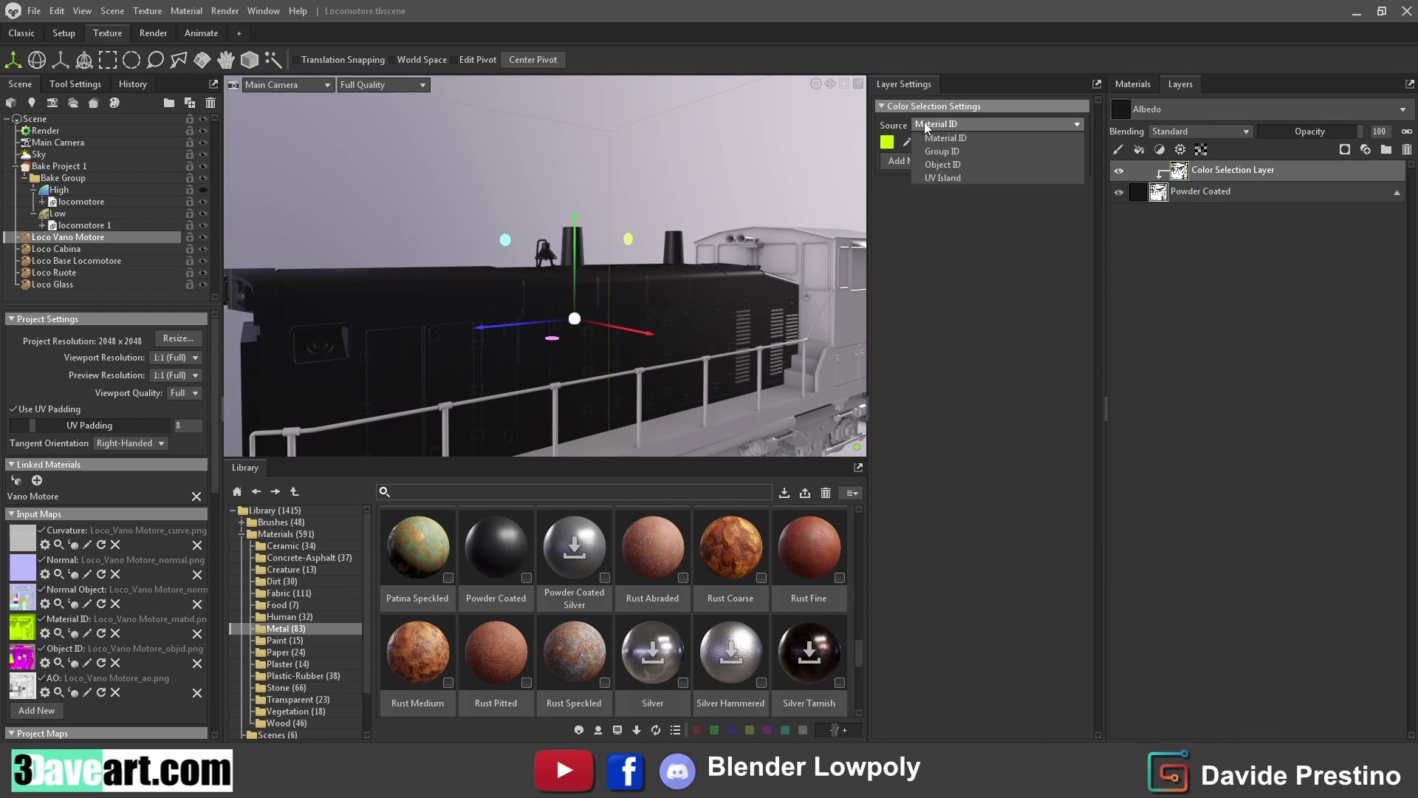
click(959, 164)
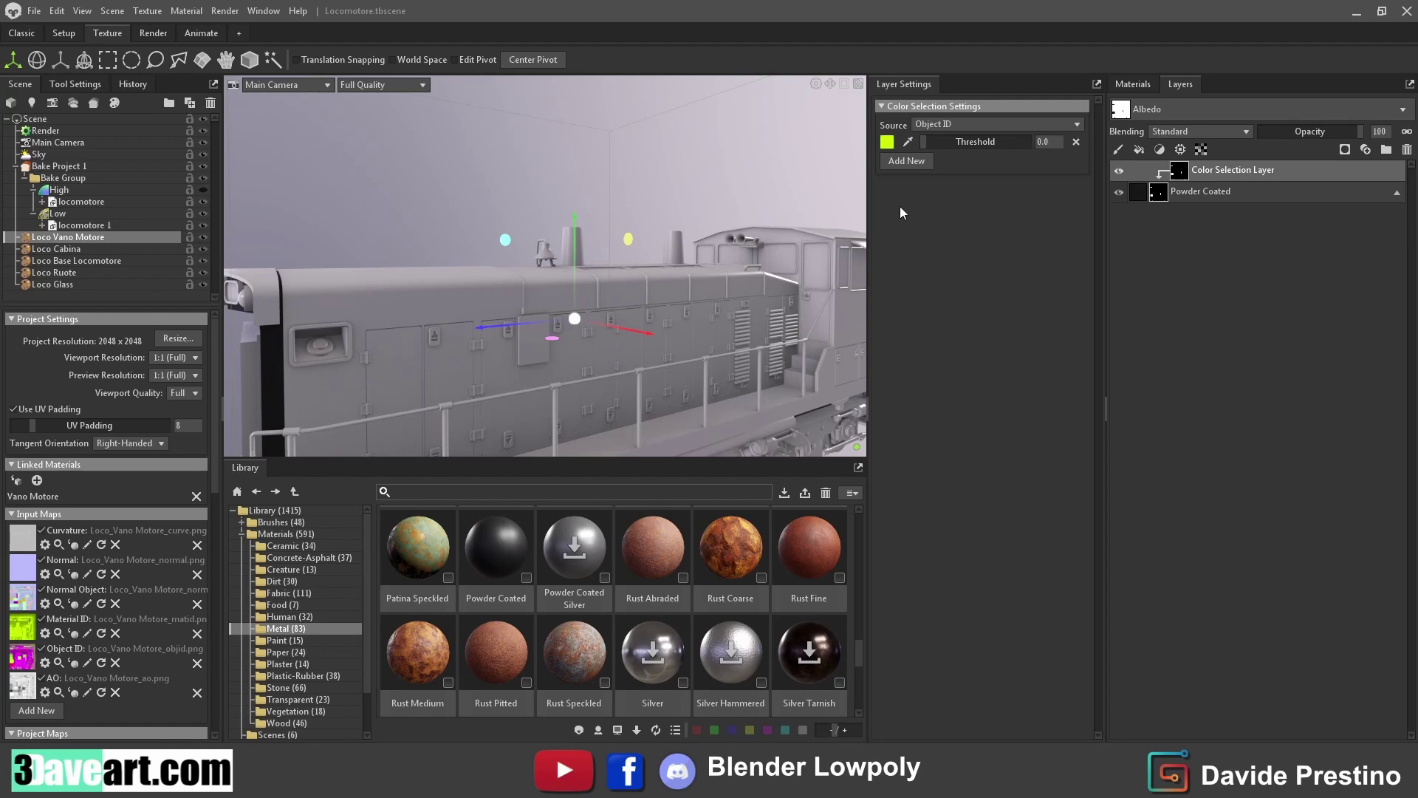
mouse_move(739, 251)
mouse_down()
mouse_move(454, 305)
mouse_move(520, 266)
mouse_move(504, 295)
mouse_up()
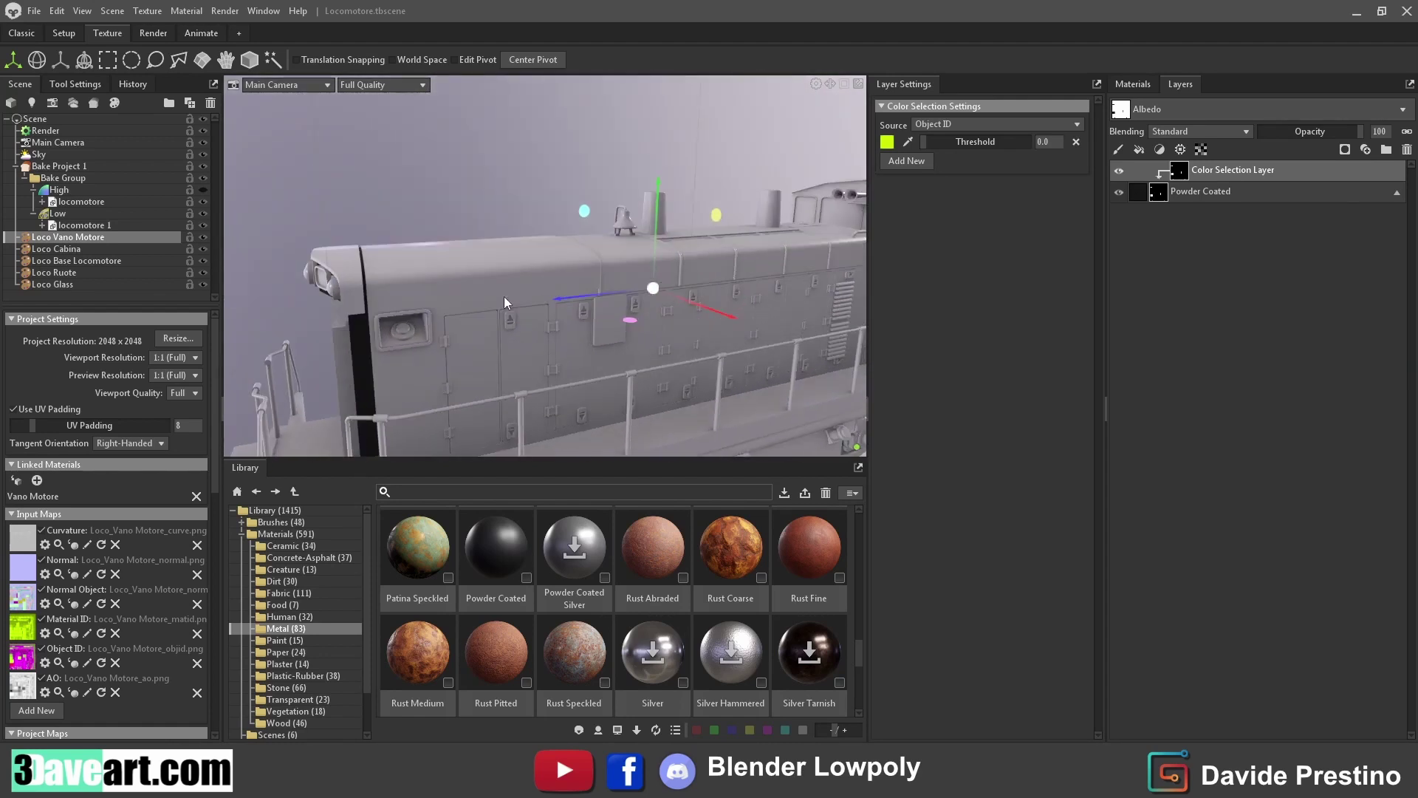
Rebuild the Object ID Color Selection mask by eyedropping the hood so only it stays black
click(1385, 150)
click(1160, 150)
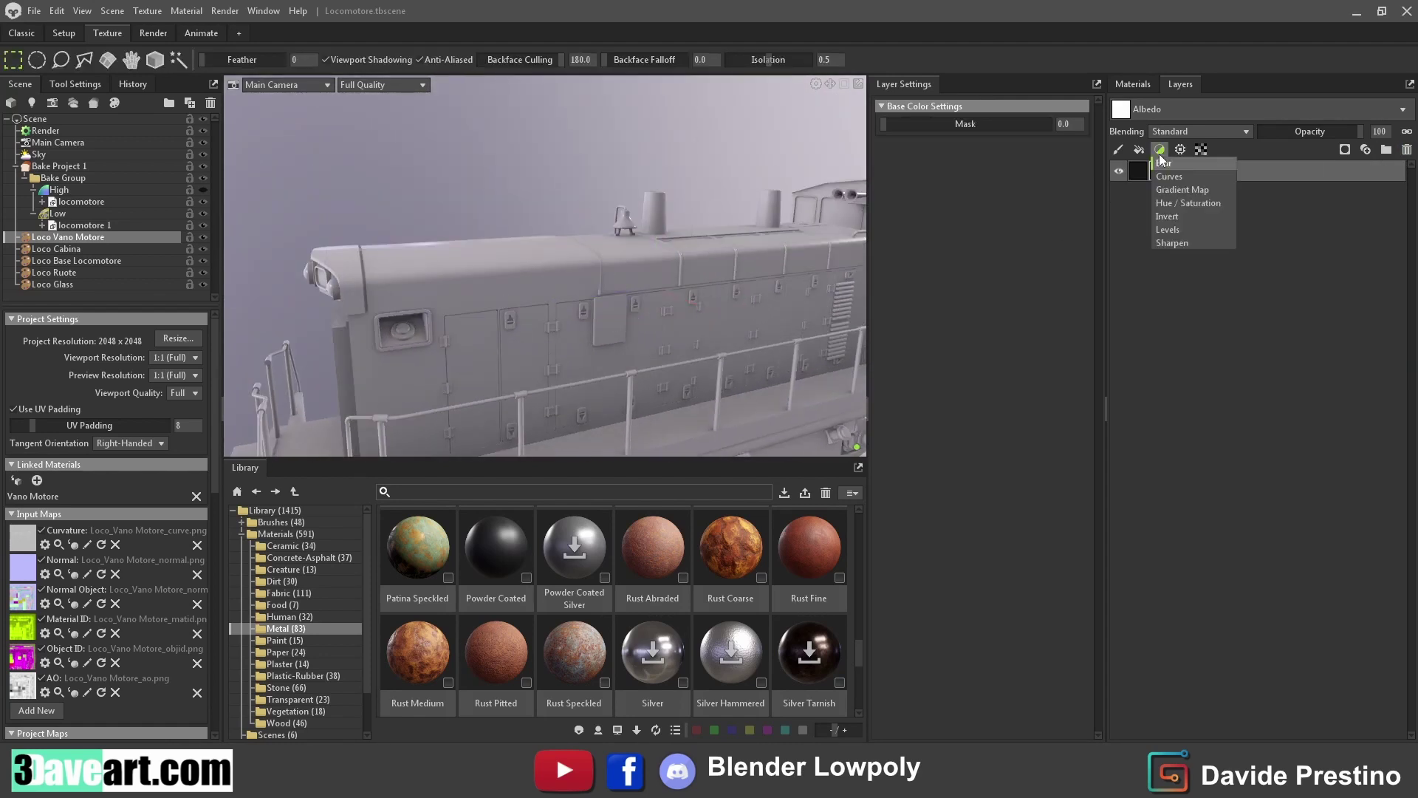
click(1185, 147)
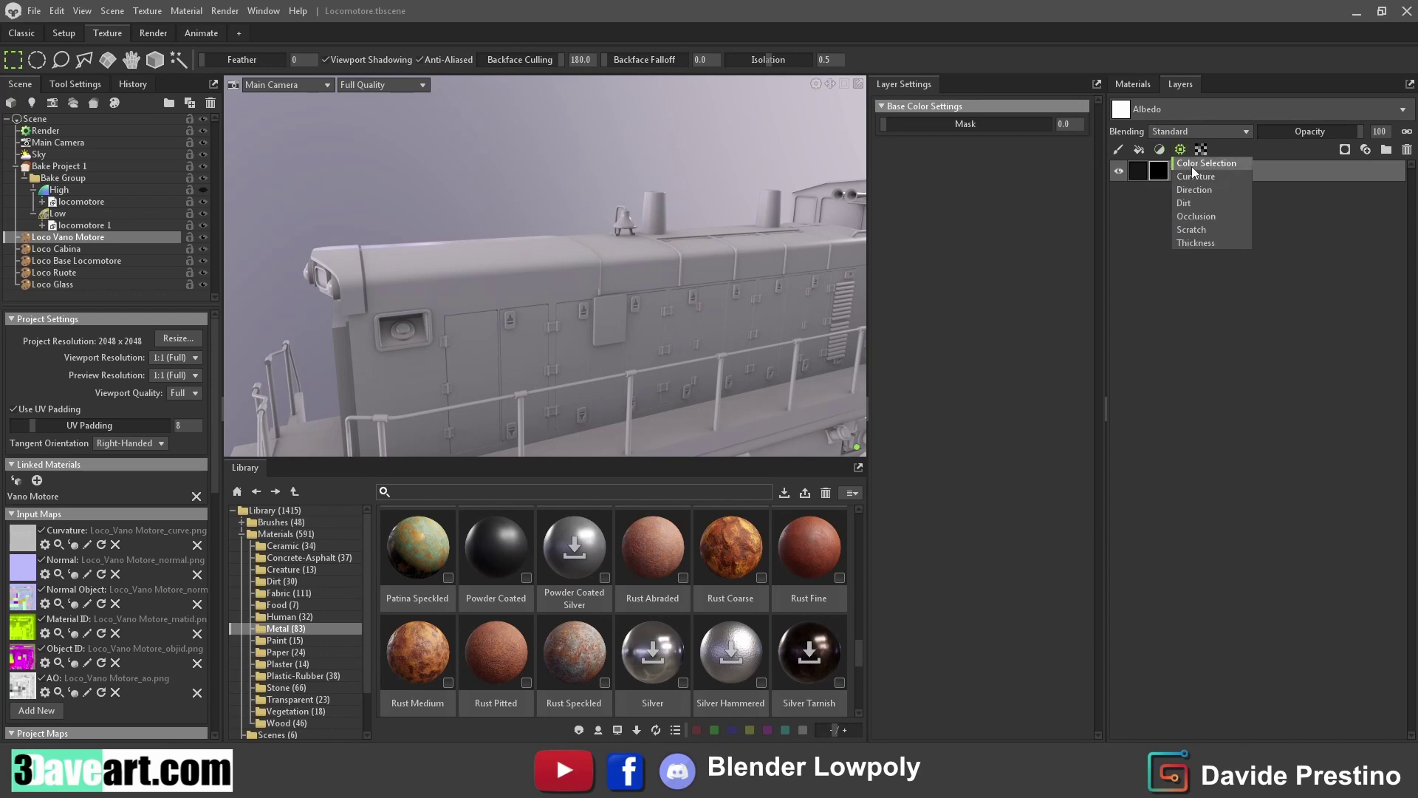
click(1191, 166)
click(928, 126)
click(943, 164)
click(906, 143)
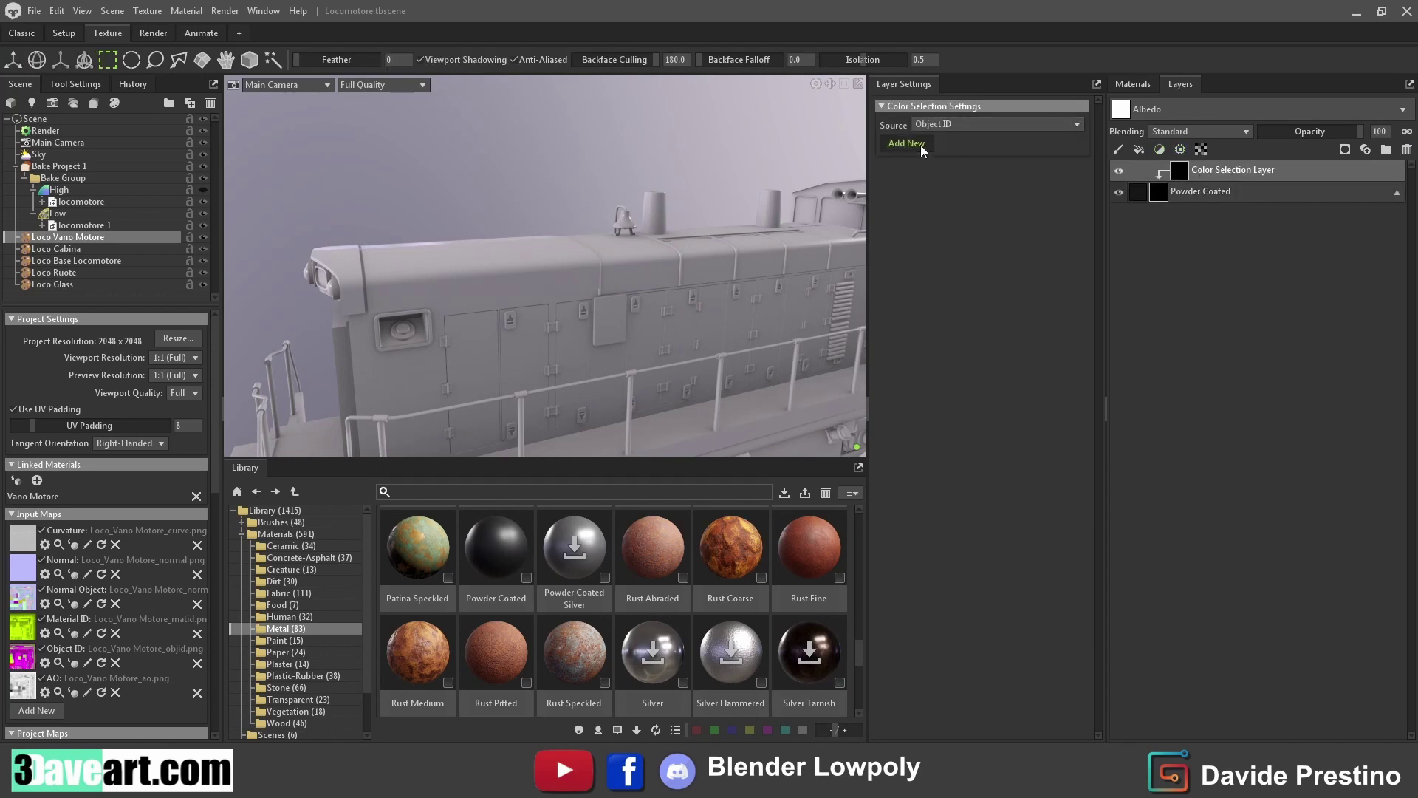
click(694, 268)
mouse_move(696, 271)
mouse_down()
mouse_move(850, 333)
mouse_move(646, 369)
mouse_move(726, 452)
mouse_move(730, 366)
mouse_move(700, 356)
mouse_up()
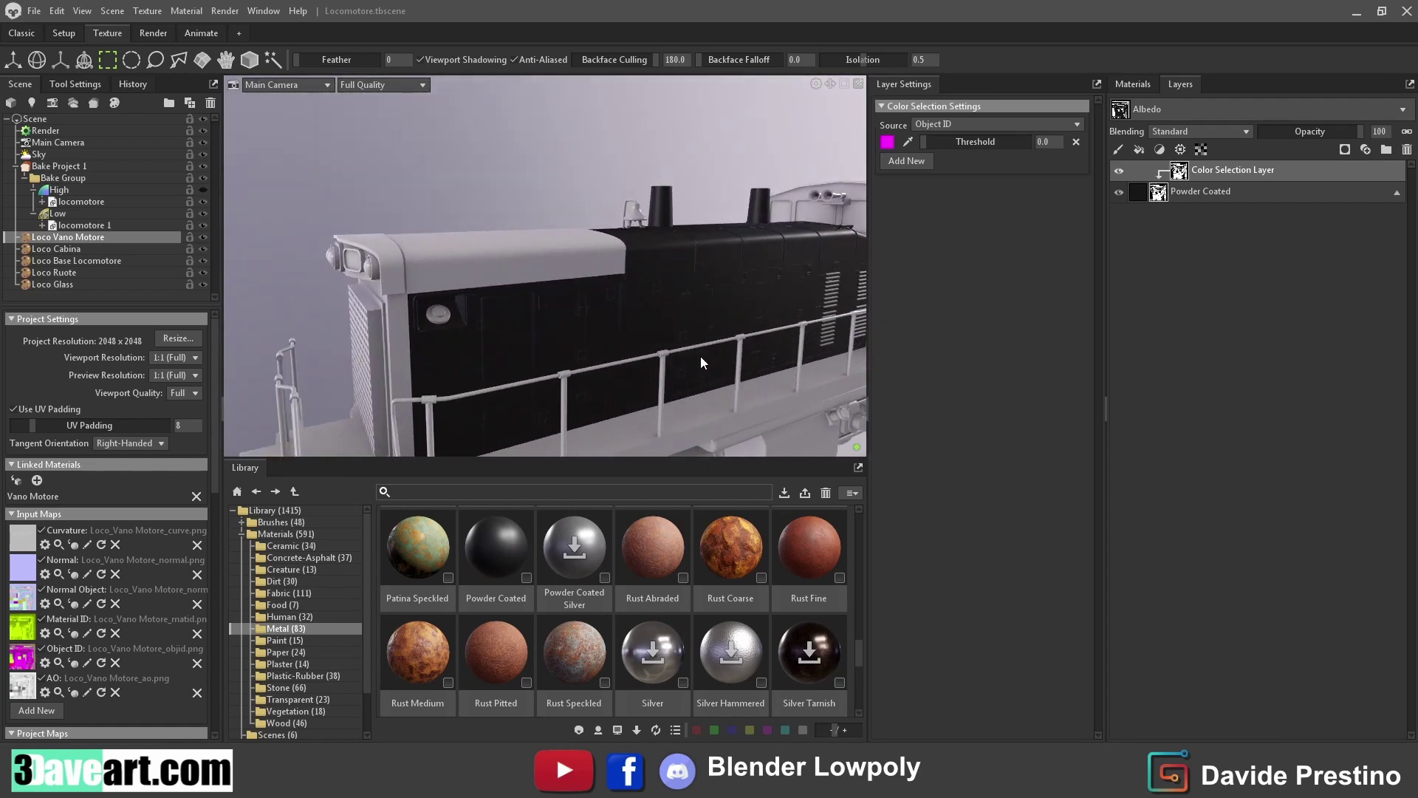
click(1186, 194)
right_click(1185, 193)
Duplicate the masked Powder Coated layer and set the copy's albedo to deep red
click(1204, 213)
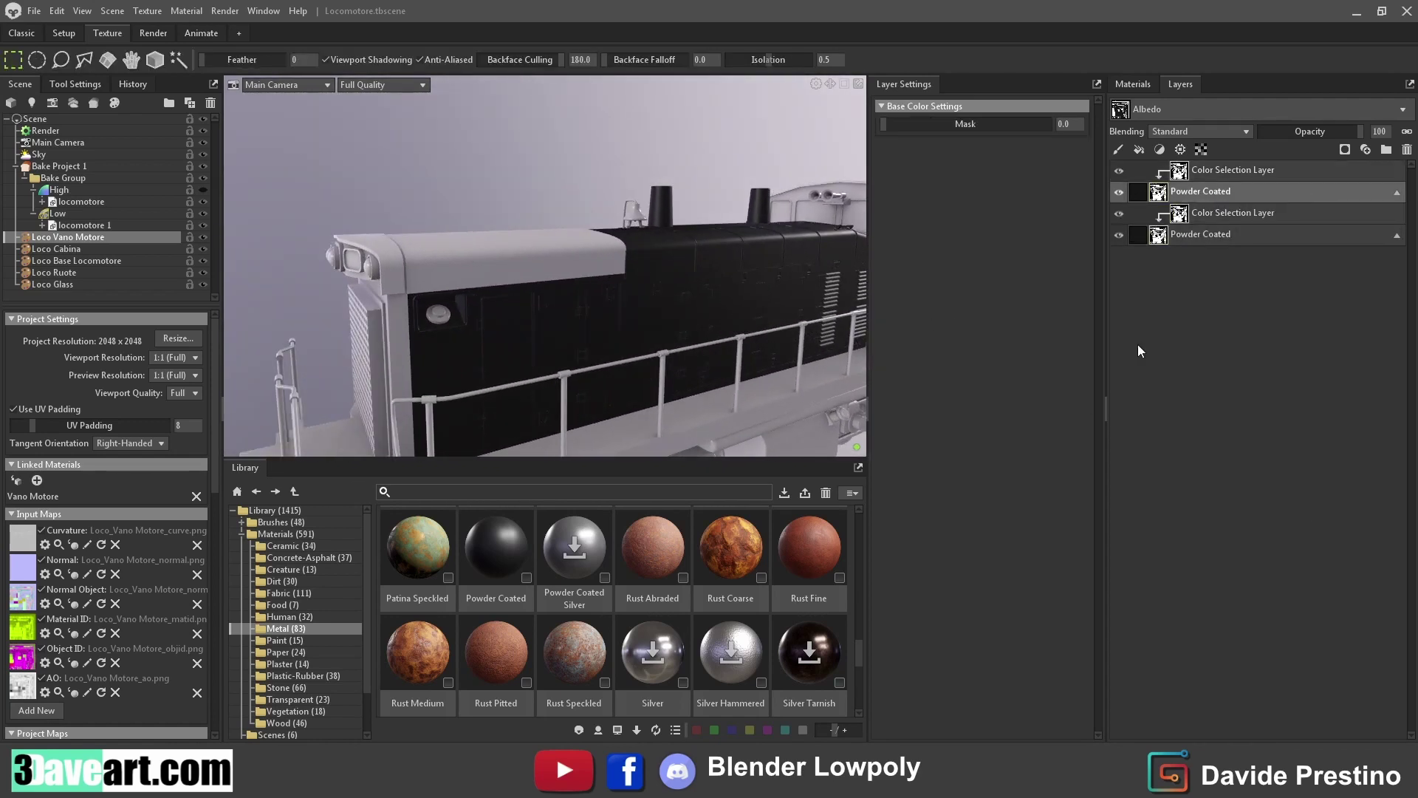
click(1141, 198)
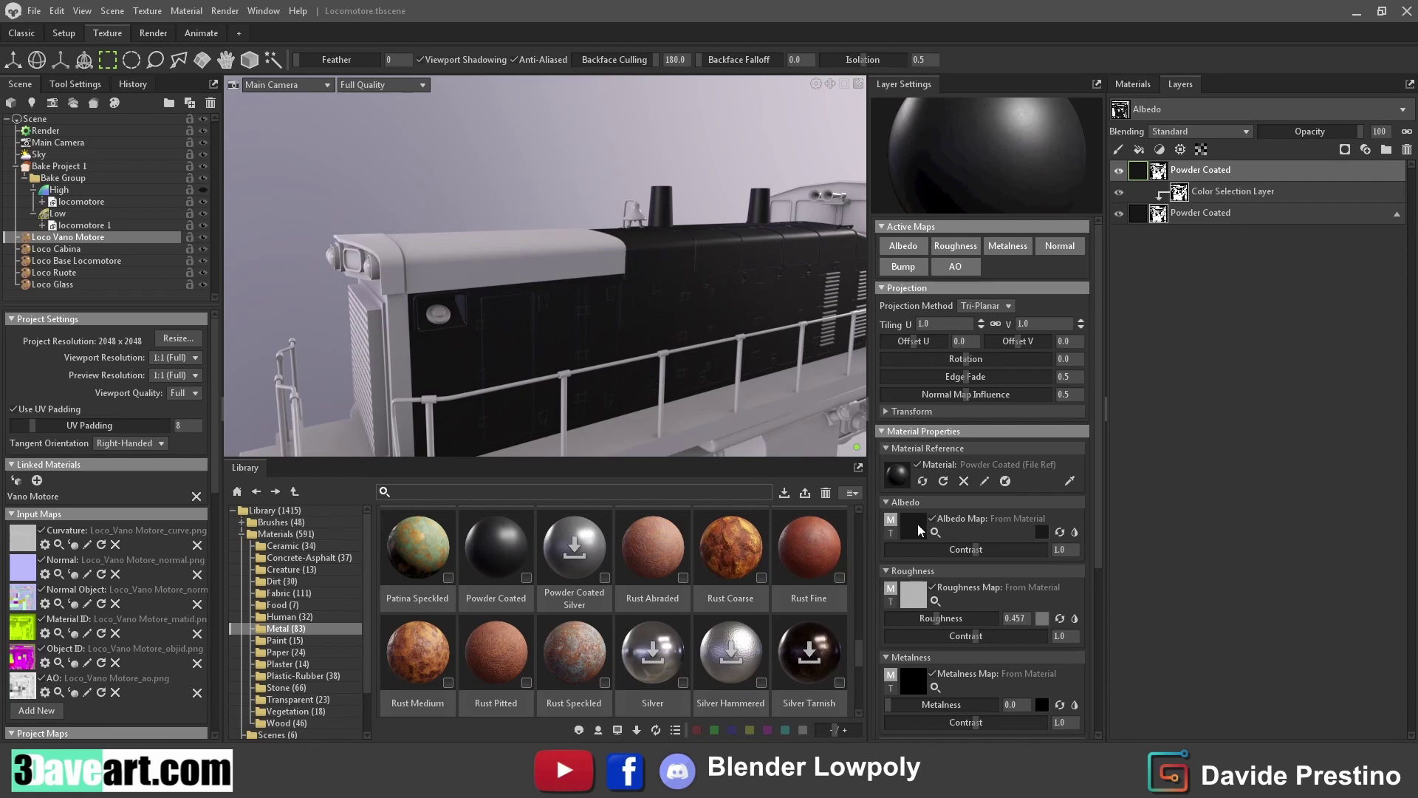
click(1042, 532)
mouse_move(694, 291)
mouse_down()
mouse_move(707, 282)
mouse_move(698, 351)
mouse_up()
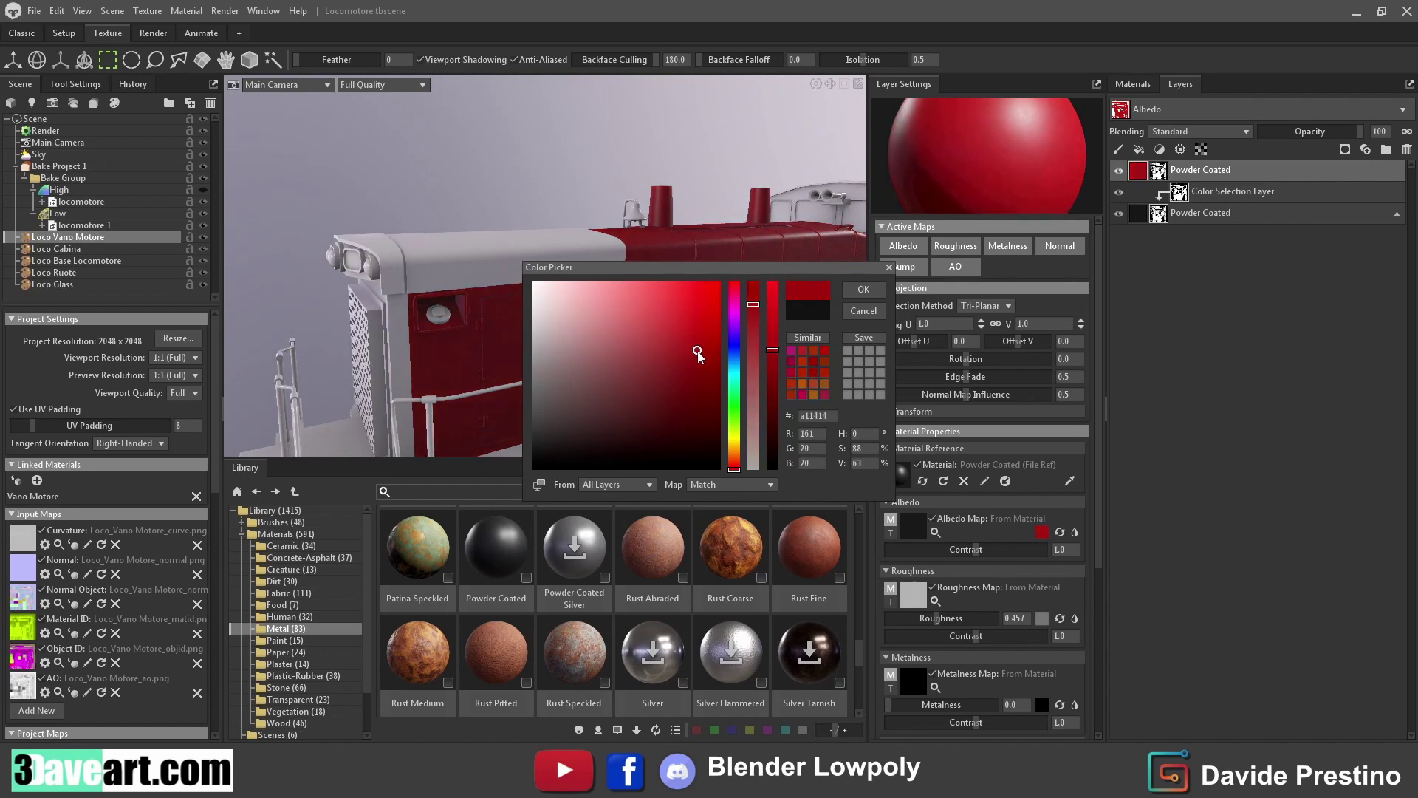
click(863, 289)
Re-pick the red layer's Object ID selection with three front-end parts
drag(1233, 213, 1223, 185)
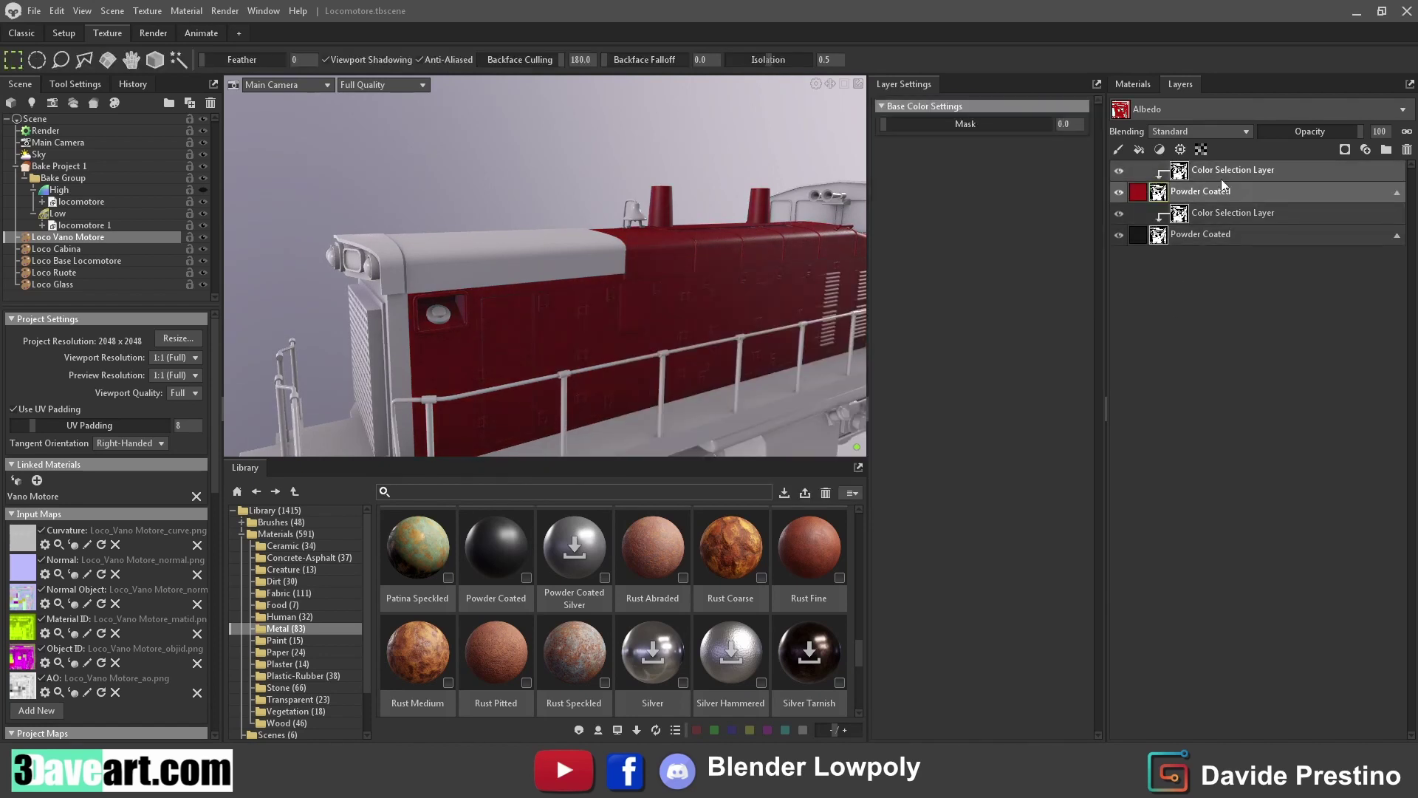
click(1227, 170)
click(887, 142)
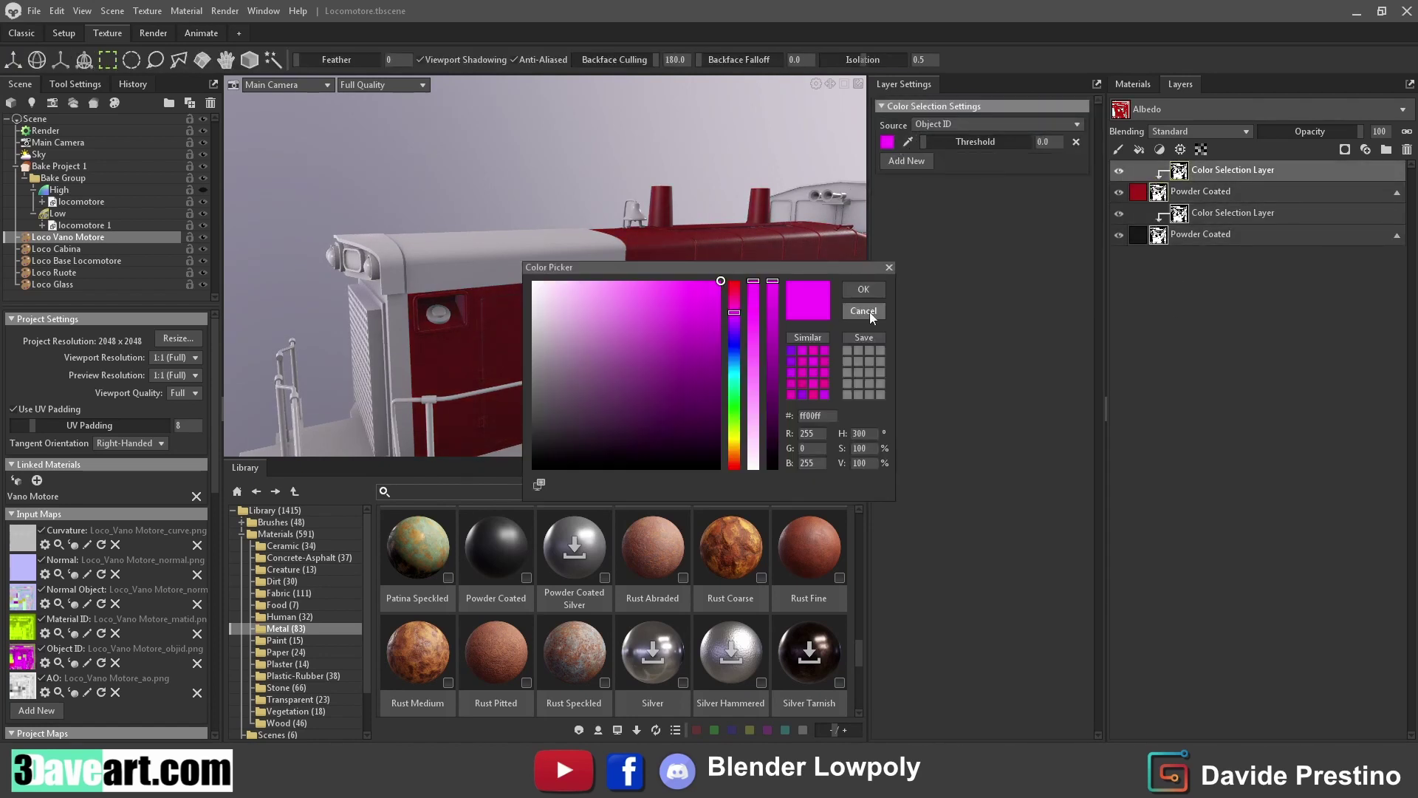
click(864, 310)
click(908, 142)
click(438, 314)
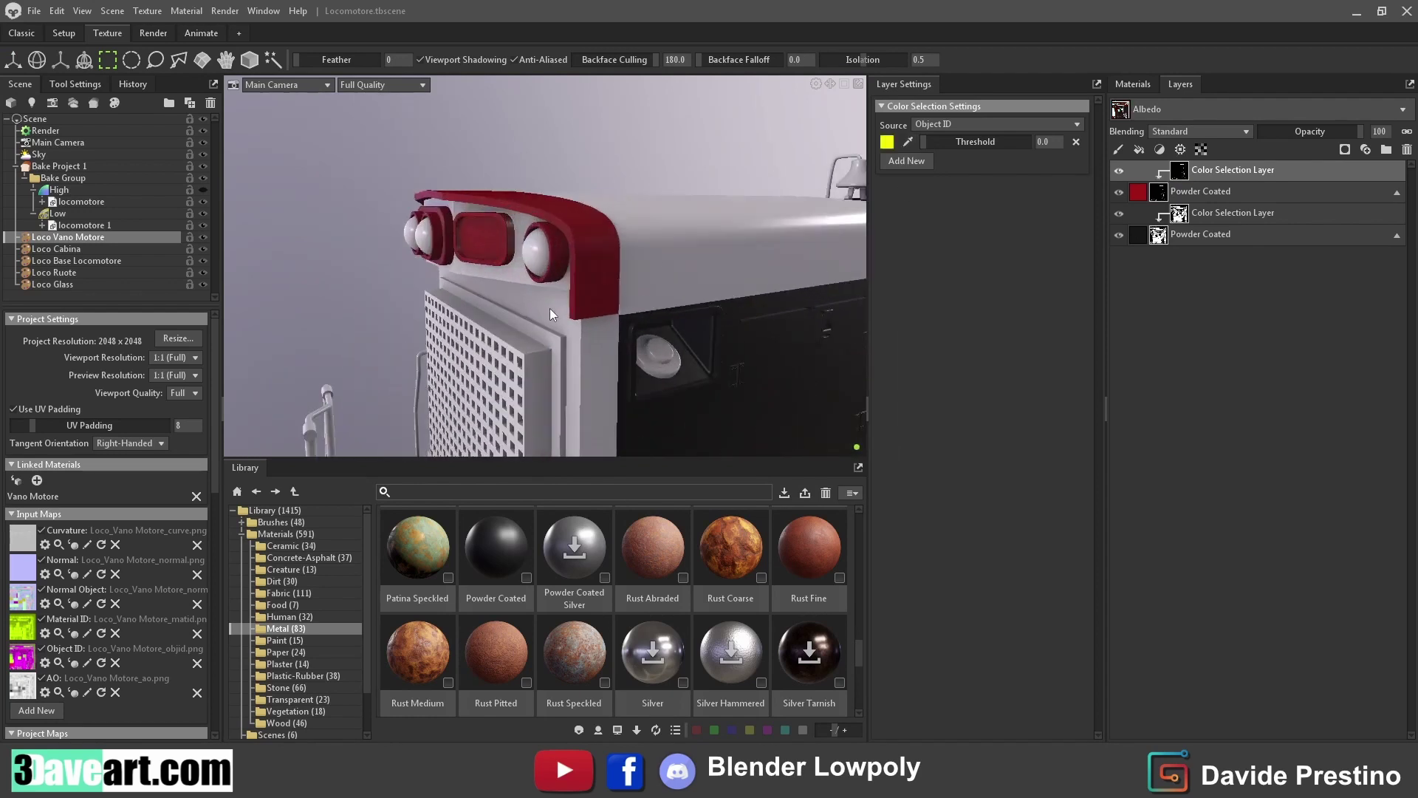
click(906, 160)
click(490, 279)
mouse_move(518, 295)
mouse_down()
mouse_move(688, 316)
mouse_move(296, 245)
mouse_move(352, 337)
mouse_move(520, 220)
mouse_move(663, 201)
mouse_move(412, 300)
mouse_move(520, 293)
mouse_move(552, 263)
mouse_move(565, 290)
mouse_up()
click(899, 183)
click(738, 317)
Gather the powder coat layers and masks into a new group
scroll(453, 288, down, 3)
scroll(544, 263, up, 3)
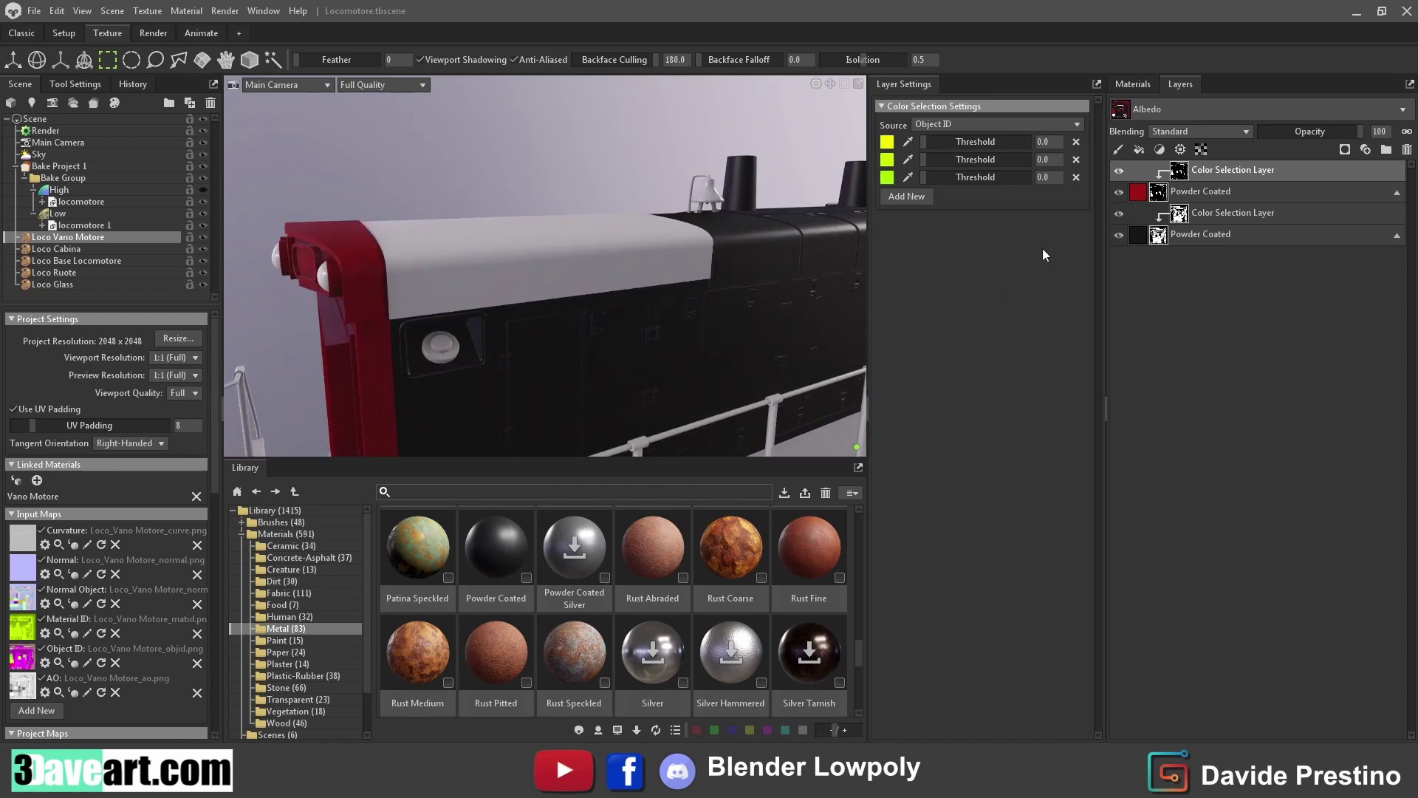
shift+click(1191, 239)
click(1387, 150)
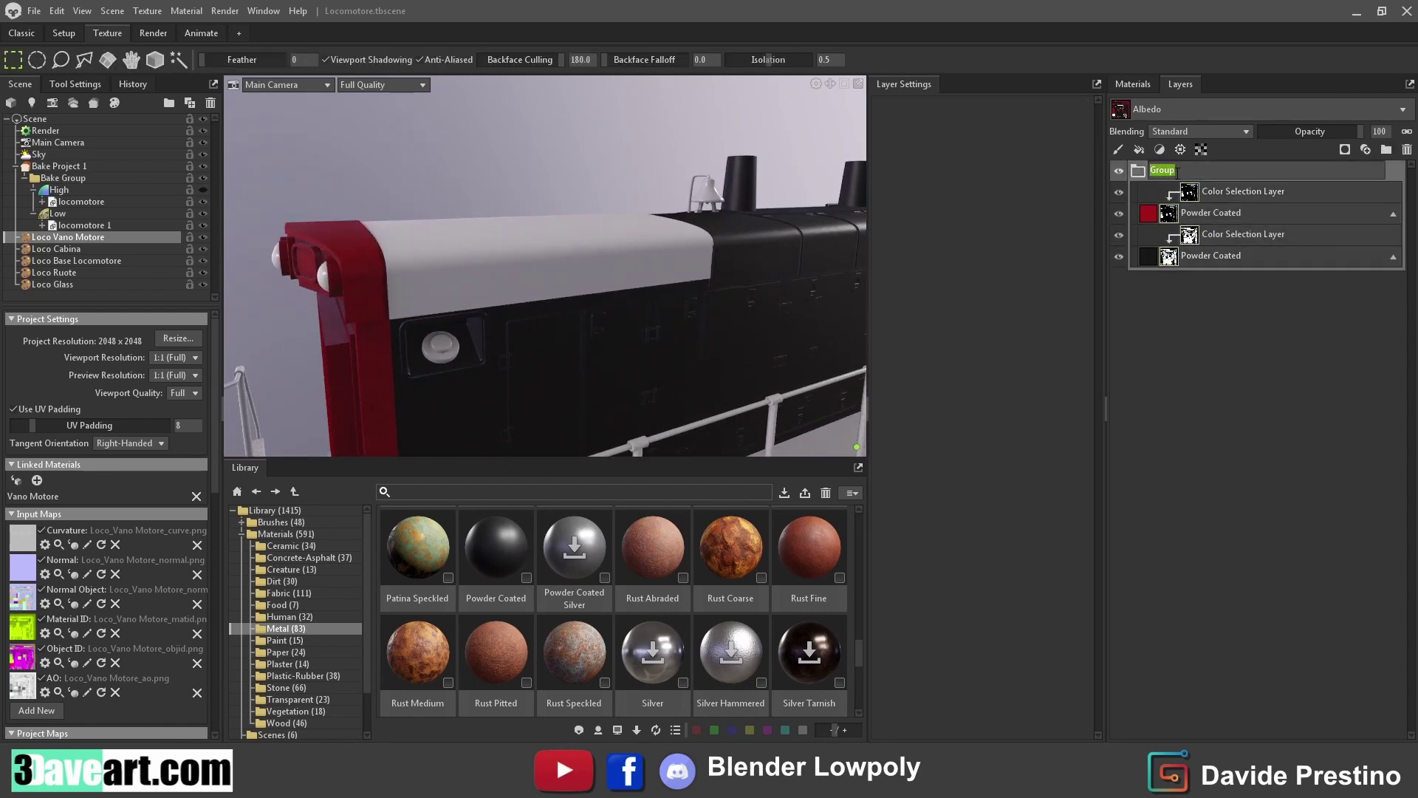
Finish naming the folder 'Vano Motore' and collapse it to hide its four layers
text(Vano Motore)
key(Return)
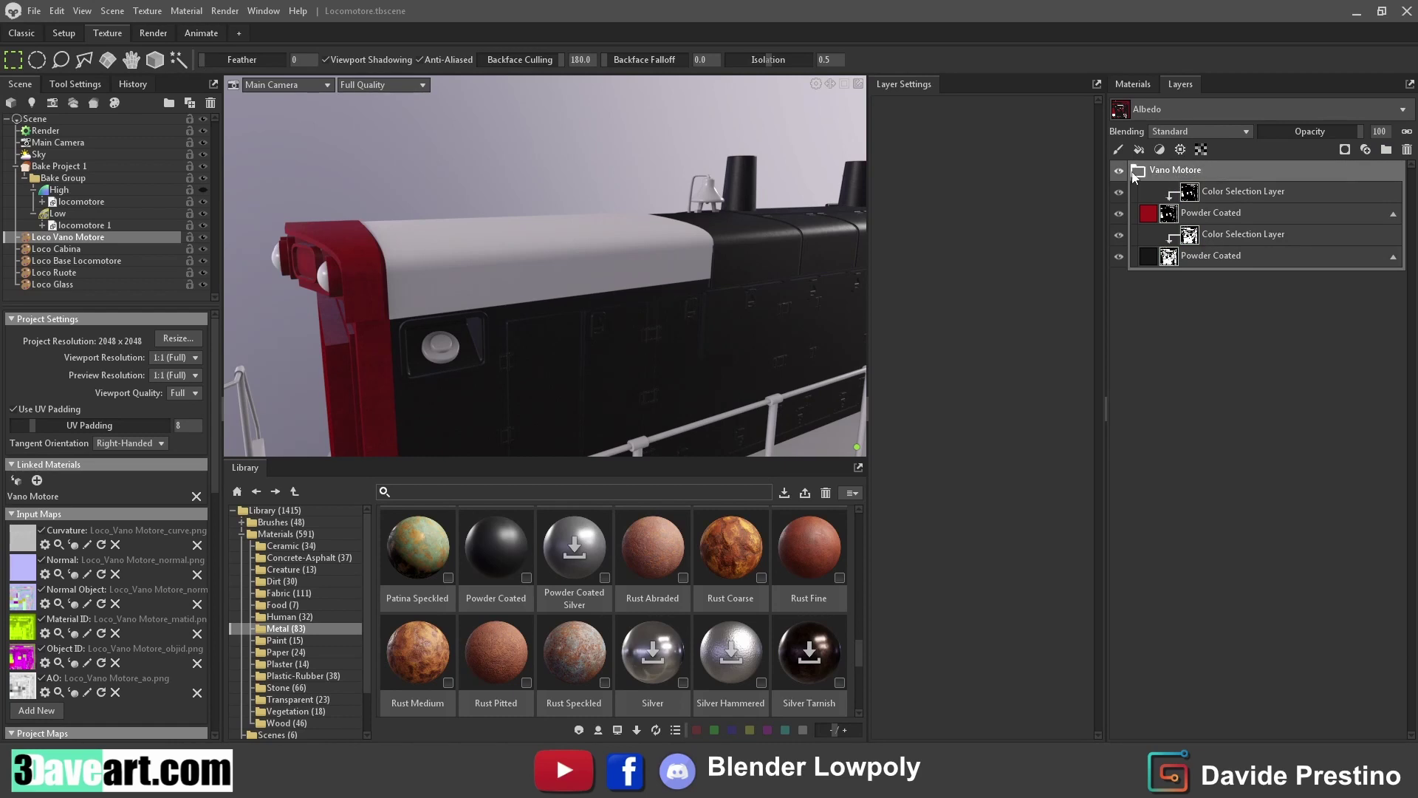
click(1134, 175)
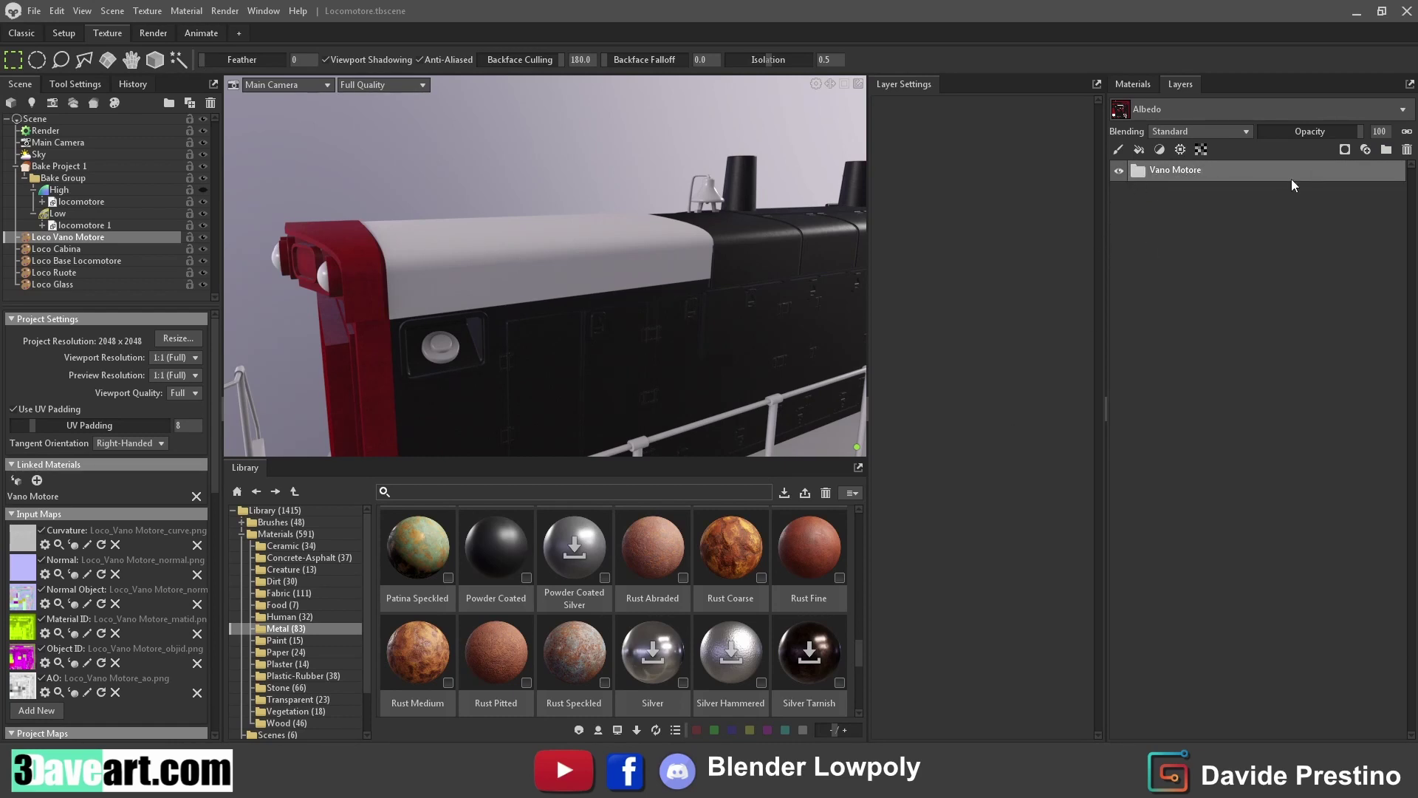
scroll(610, 561, down, 1)
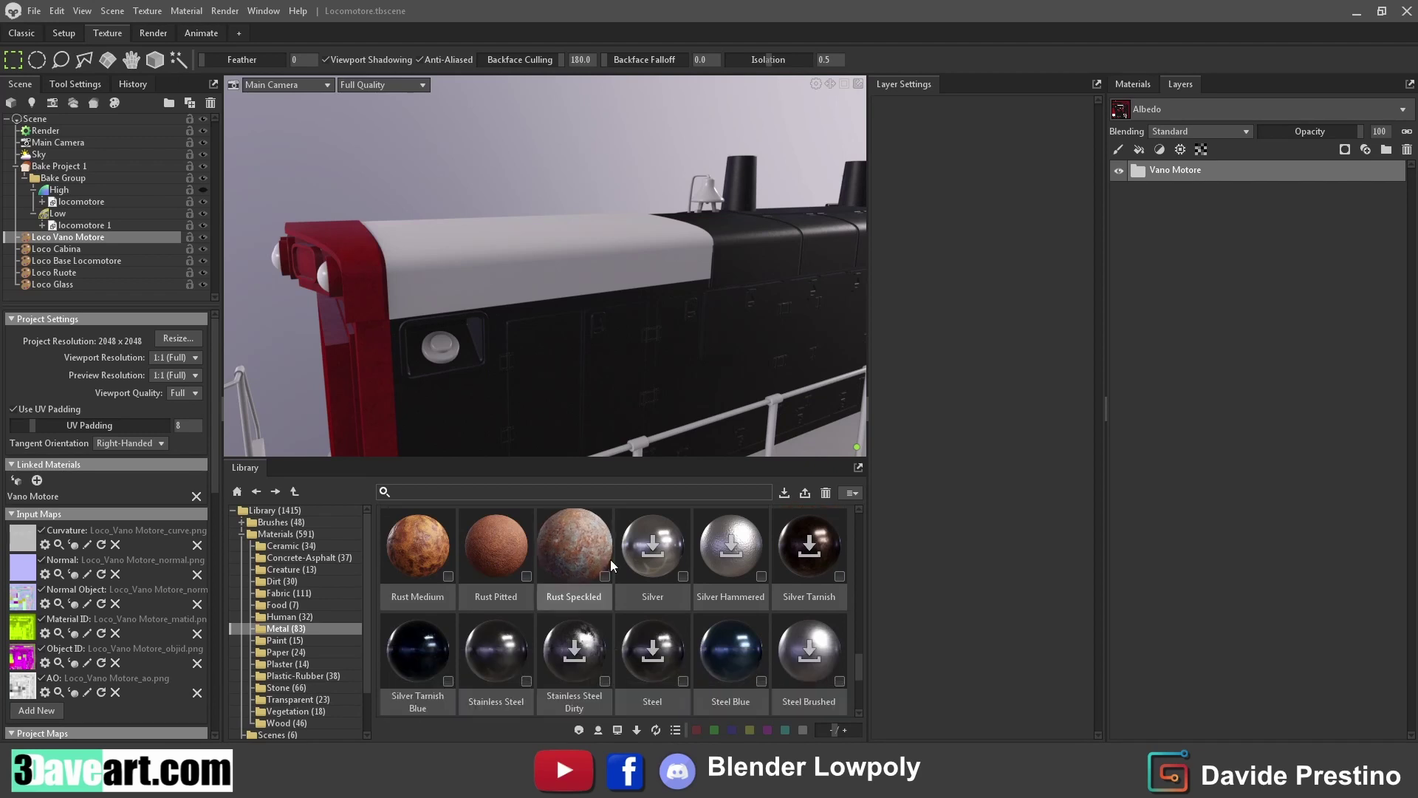
scroll(611, 565, down, 1)
Add the Steel Dirty metal material as a layer above the Vano Motore folder
mouse_move(568, 637)
mouse_down()
mouse_move(1204, 303)
mouse_move(1219, 170)
mouse_up()
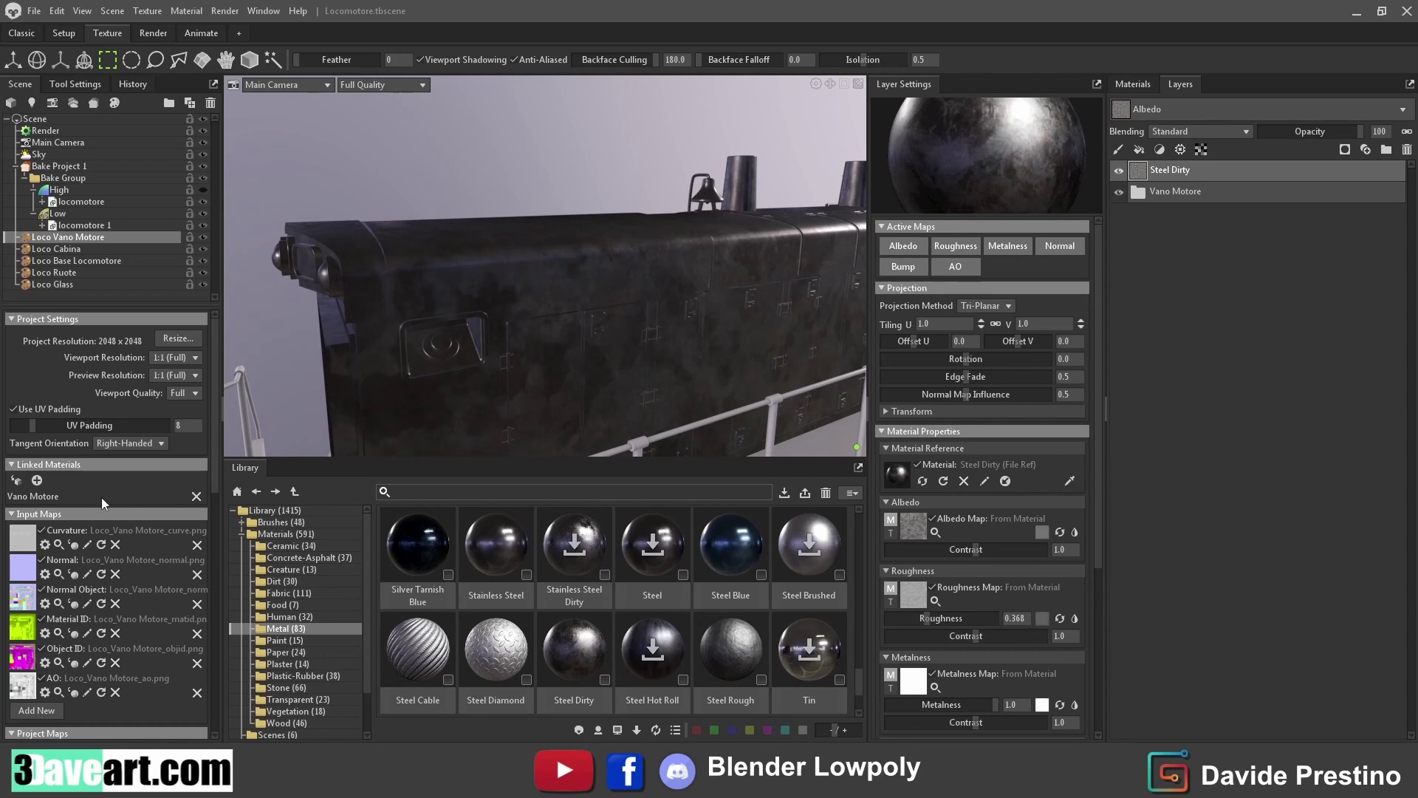
scroll(55, 684, down, 2)
scroll(54, 687, down, 5)
Add a Transparency project map and a new colour selection layer
click(41, 628)
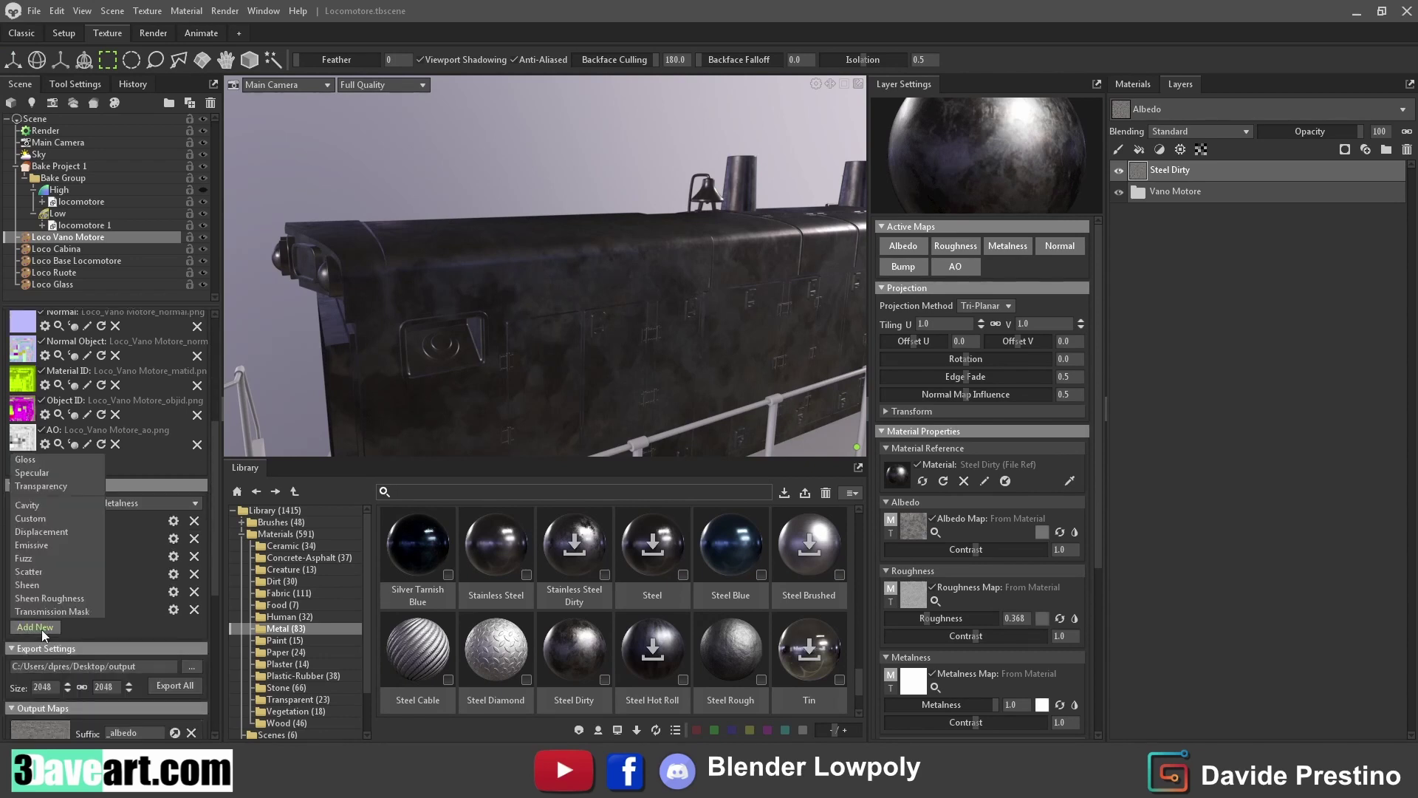
click(76, 483)
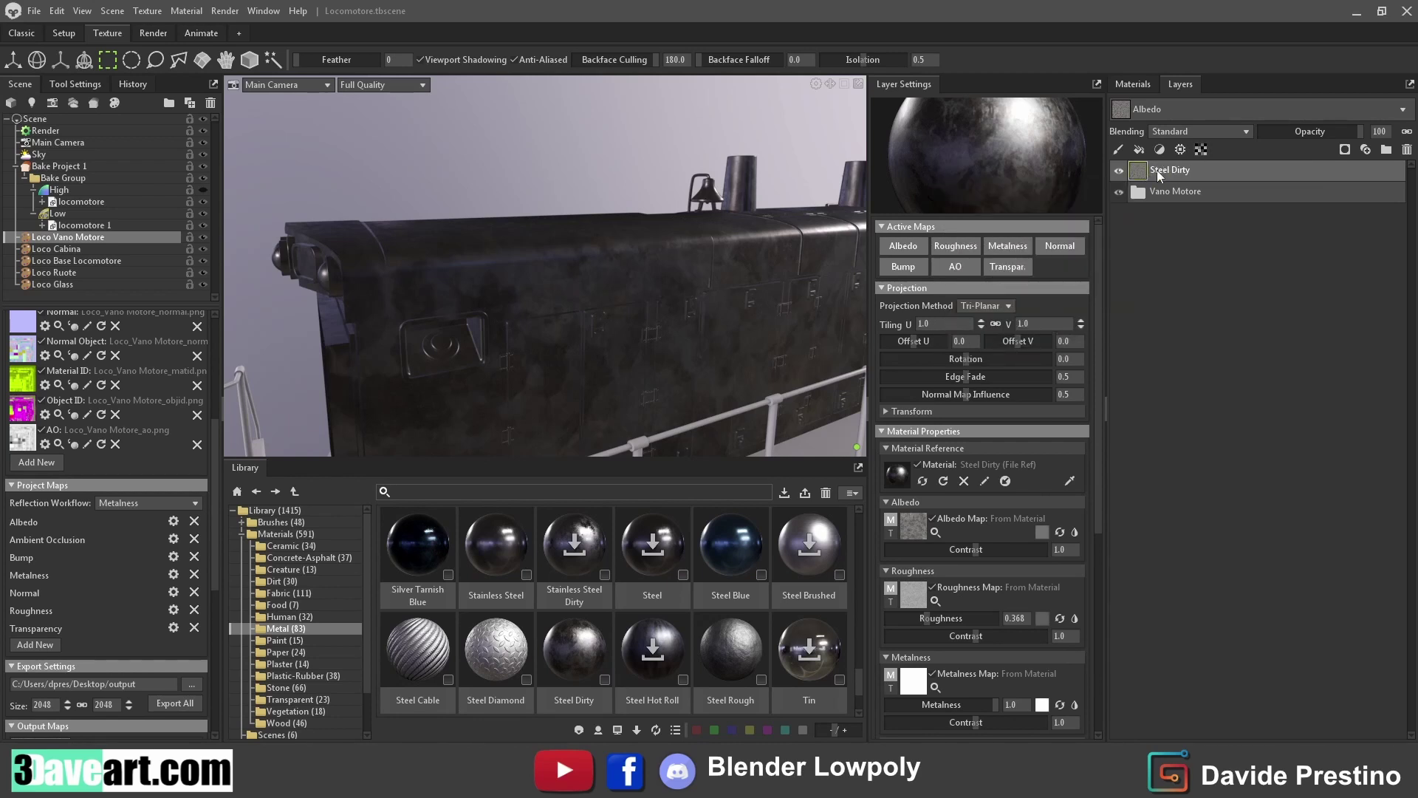
click(1181, 150)
Try a colour selection layer sourced from Object ID, then remove the stray layer
click(1200, 208)
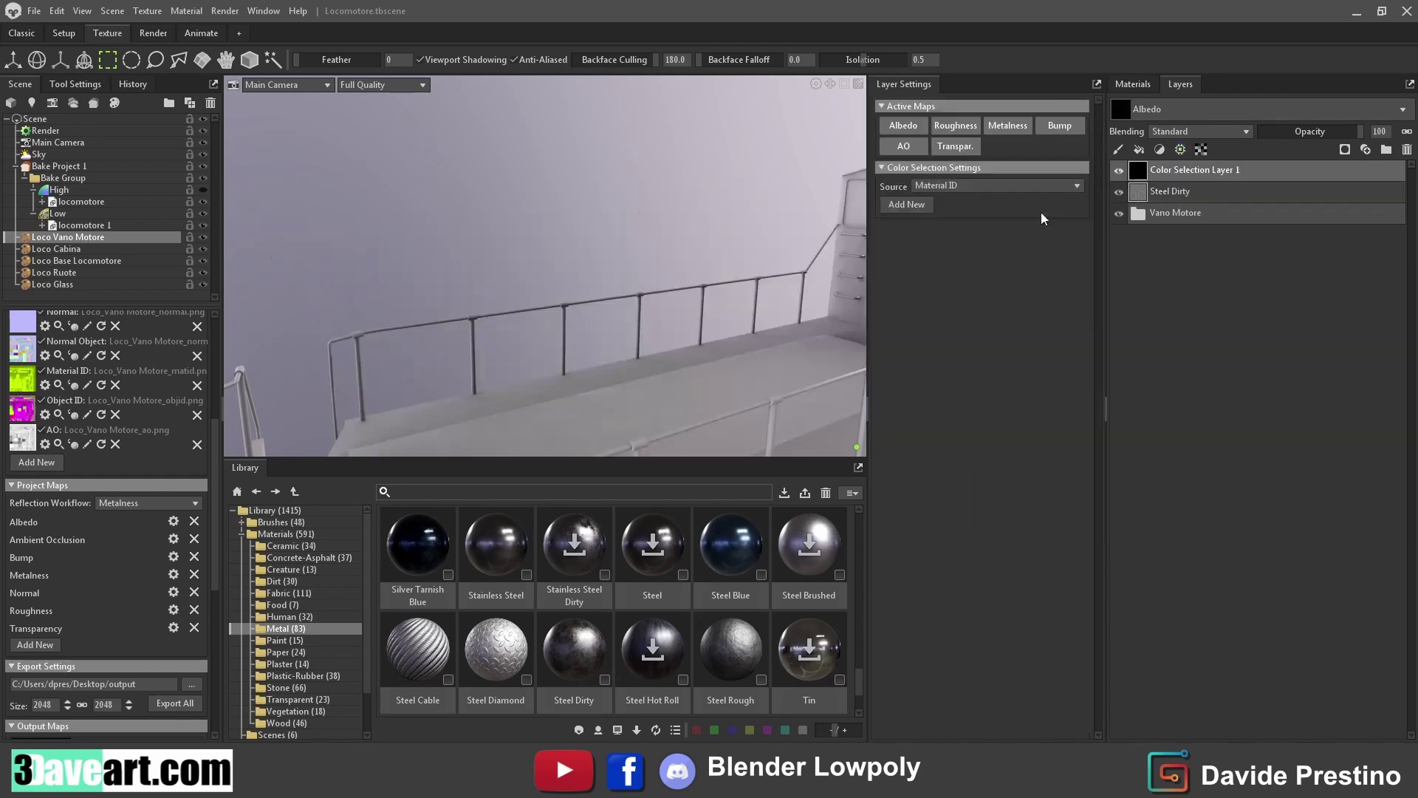
click(927, 185)
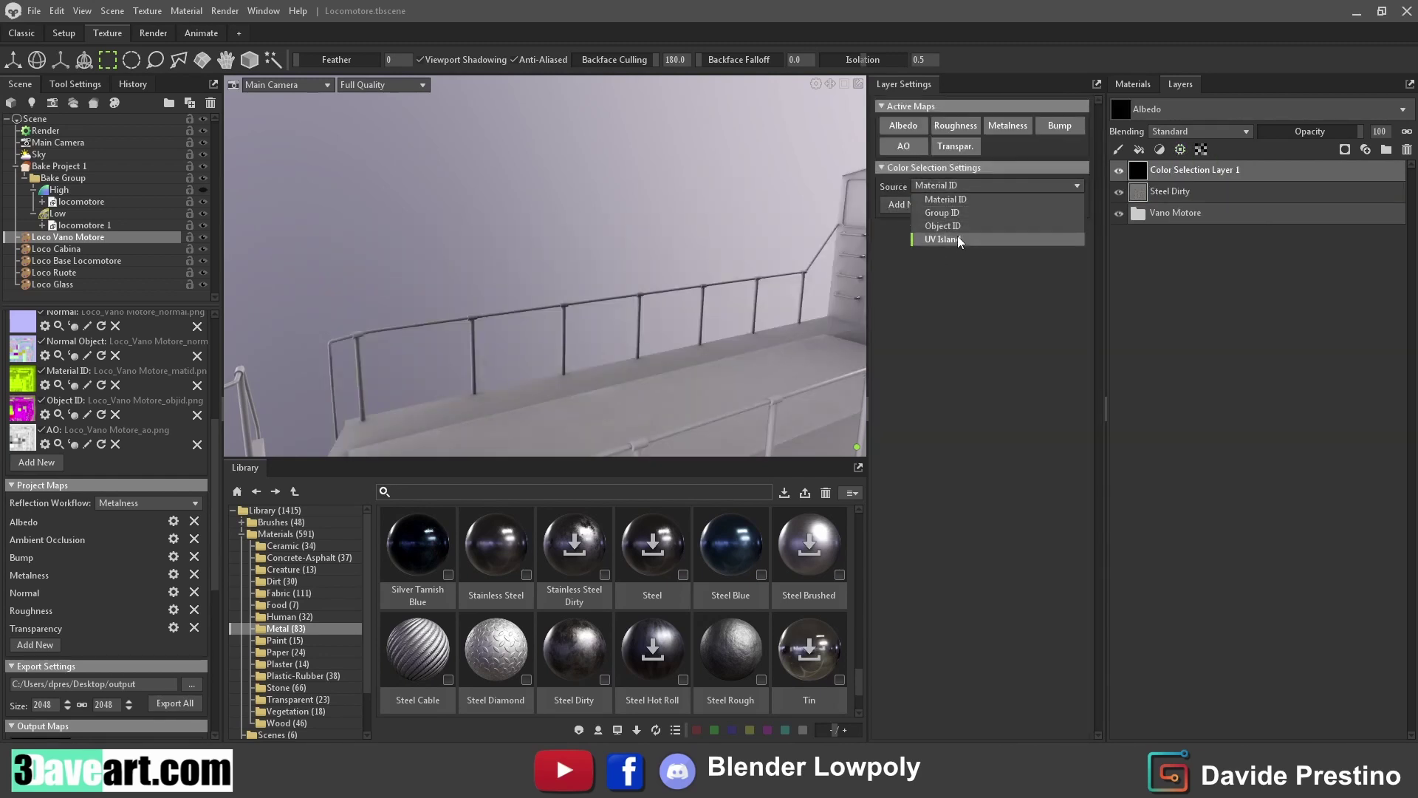
click(953, 226)
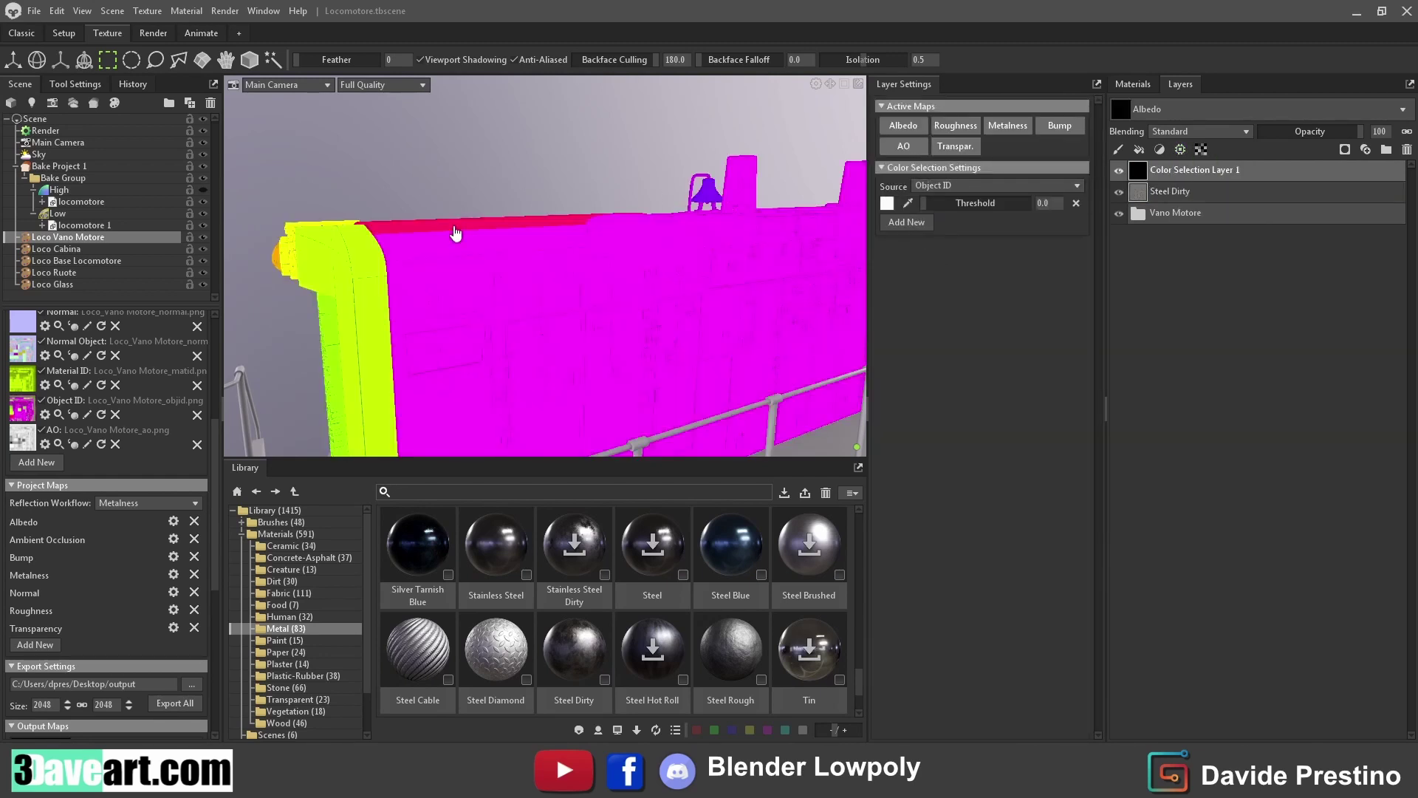
drag(1183, 170, 1178, 188)
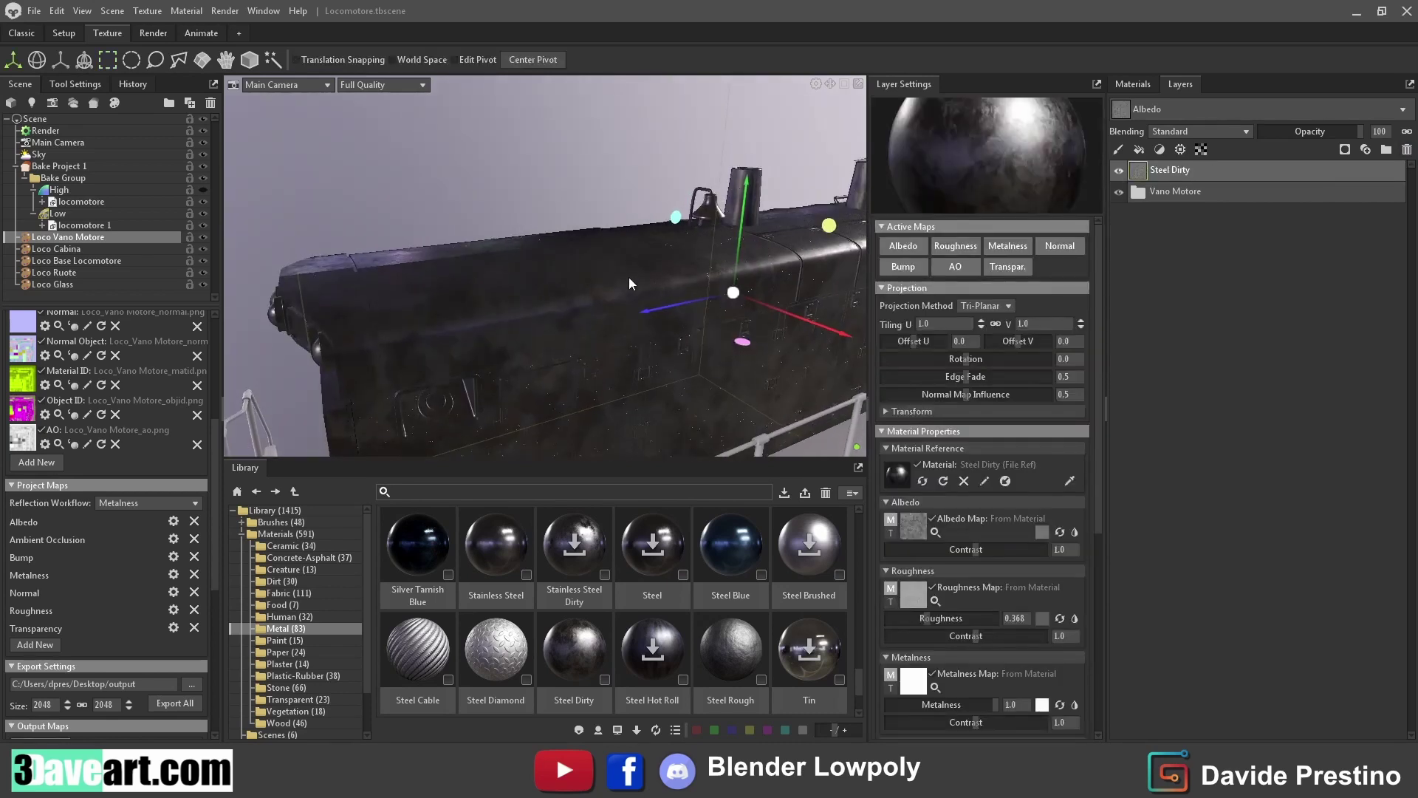
Give Steel Dirty a black fill mask with an Object ID selection revealing the hood
click(1345, 149)
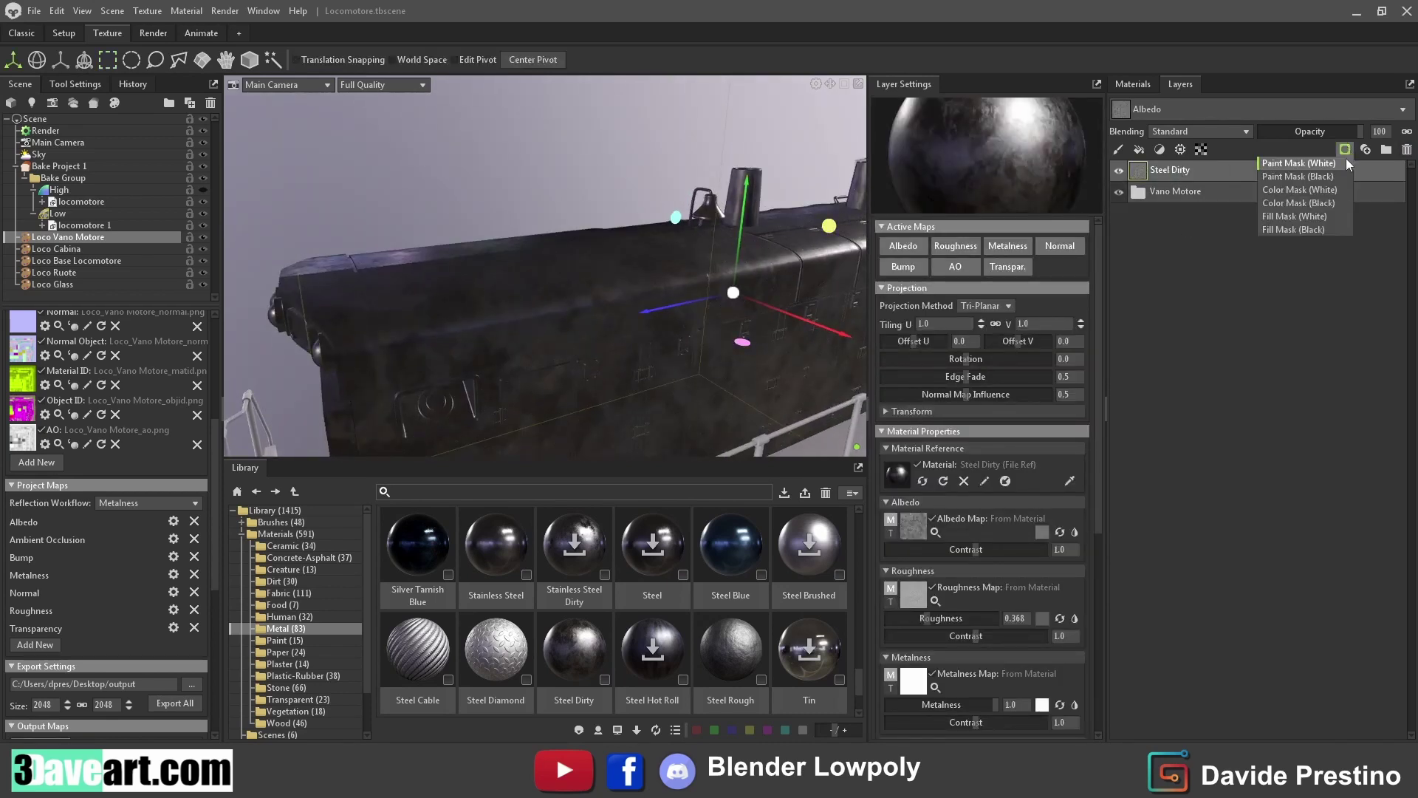
click(1292, 229)
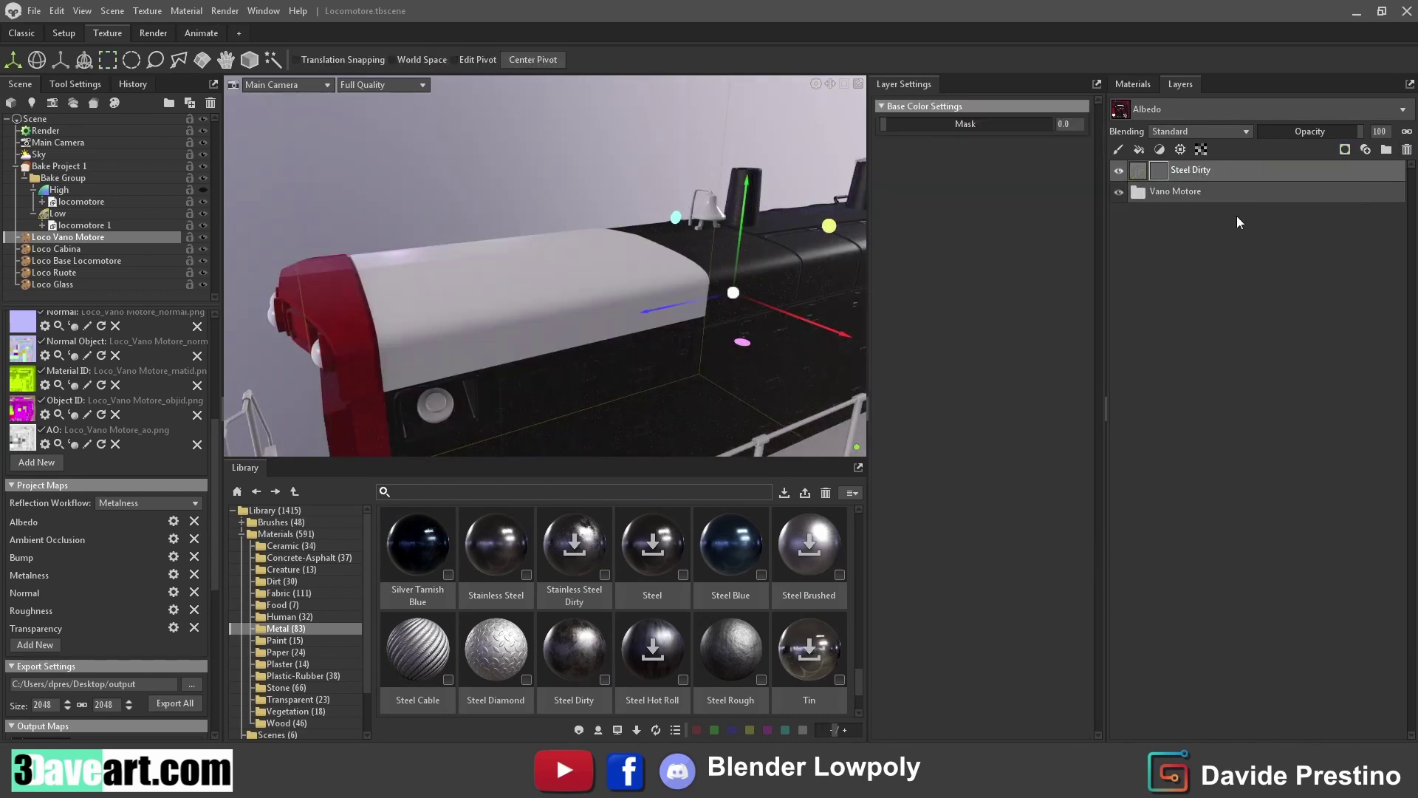
click(1180, 150)
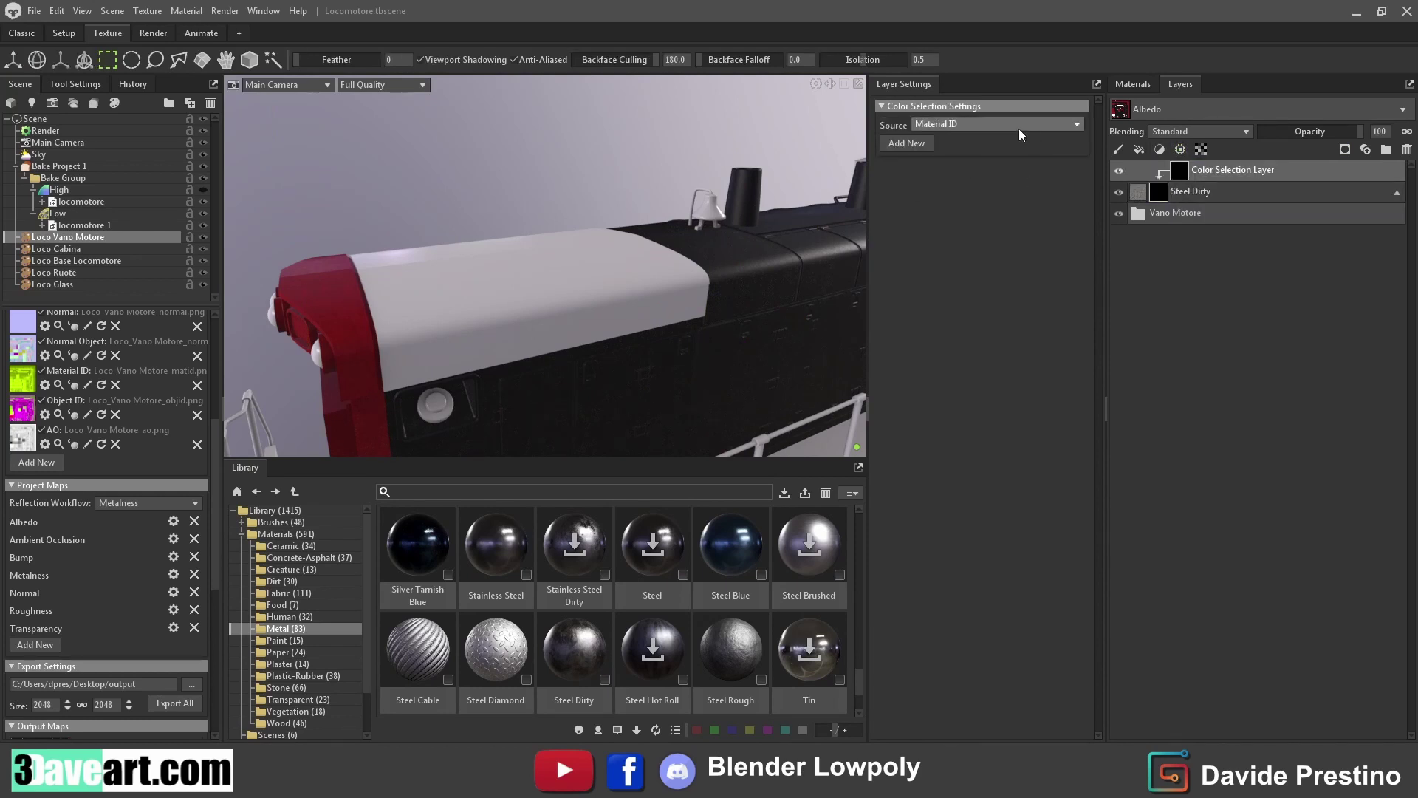
click(936, 124)
click(943, 164)
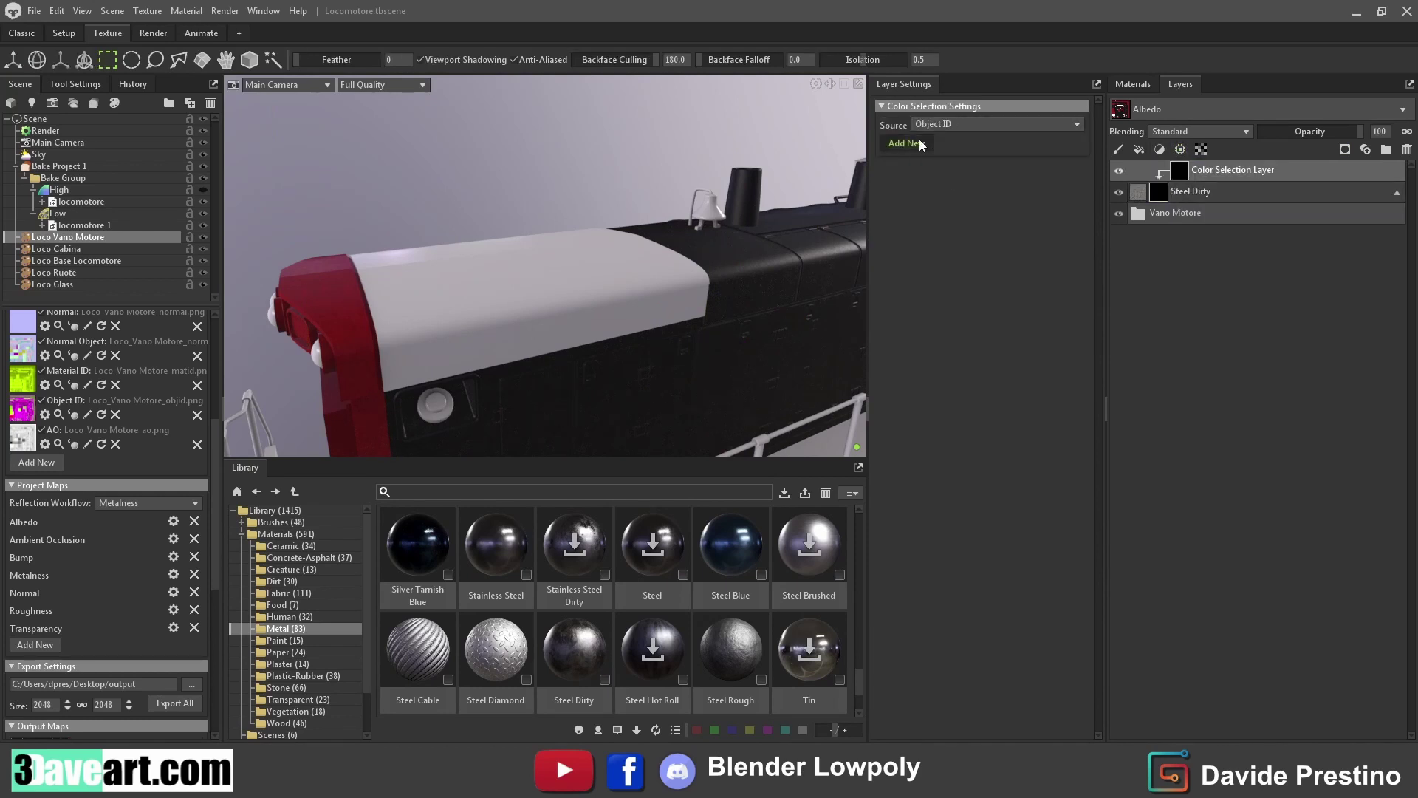
drag(679, 304, 653, 263)
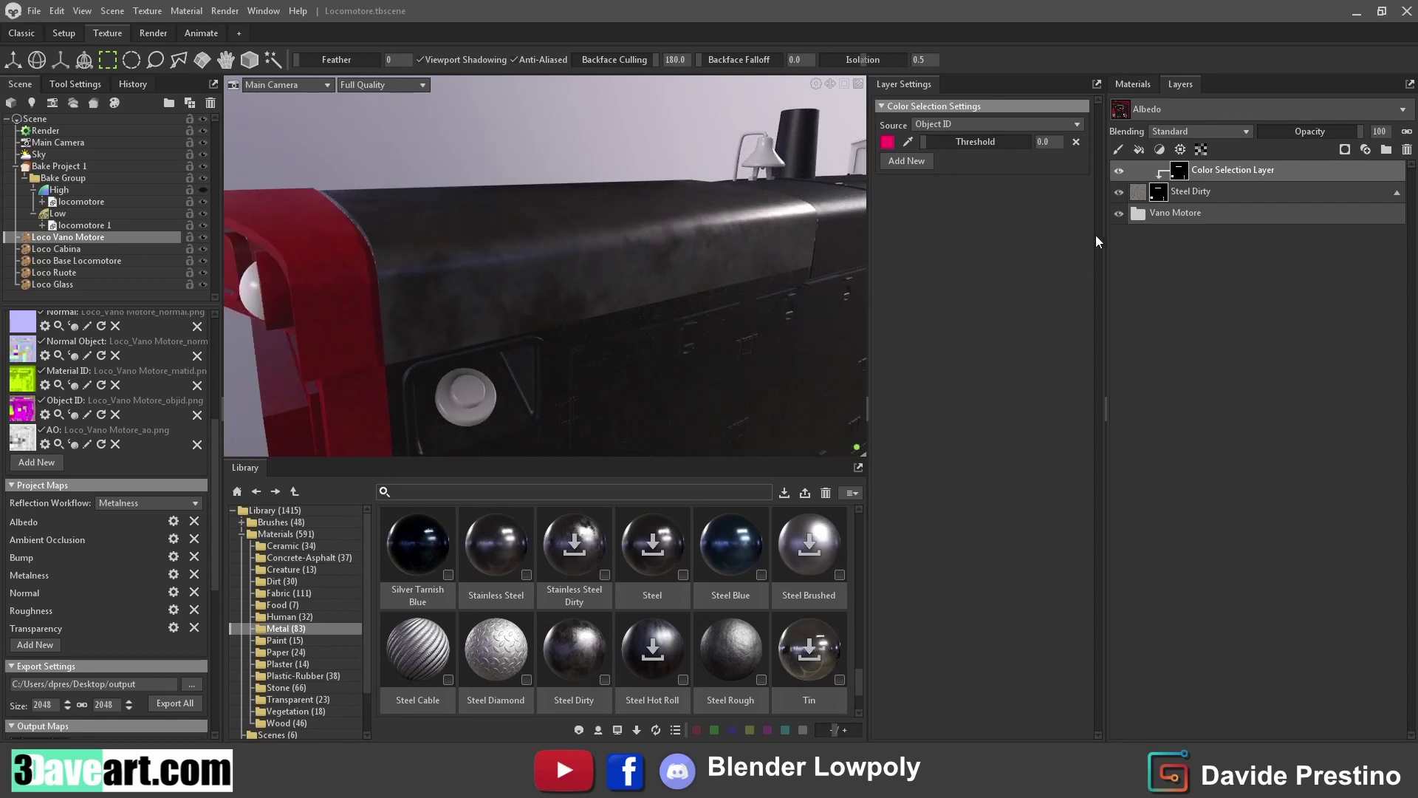
key(Delete)
Use the library's Weave Plain texture as Steel Dirty's transparency map
scroll(253, 724, down, 2)
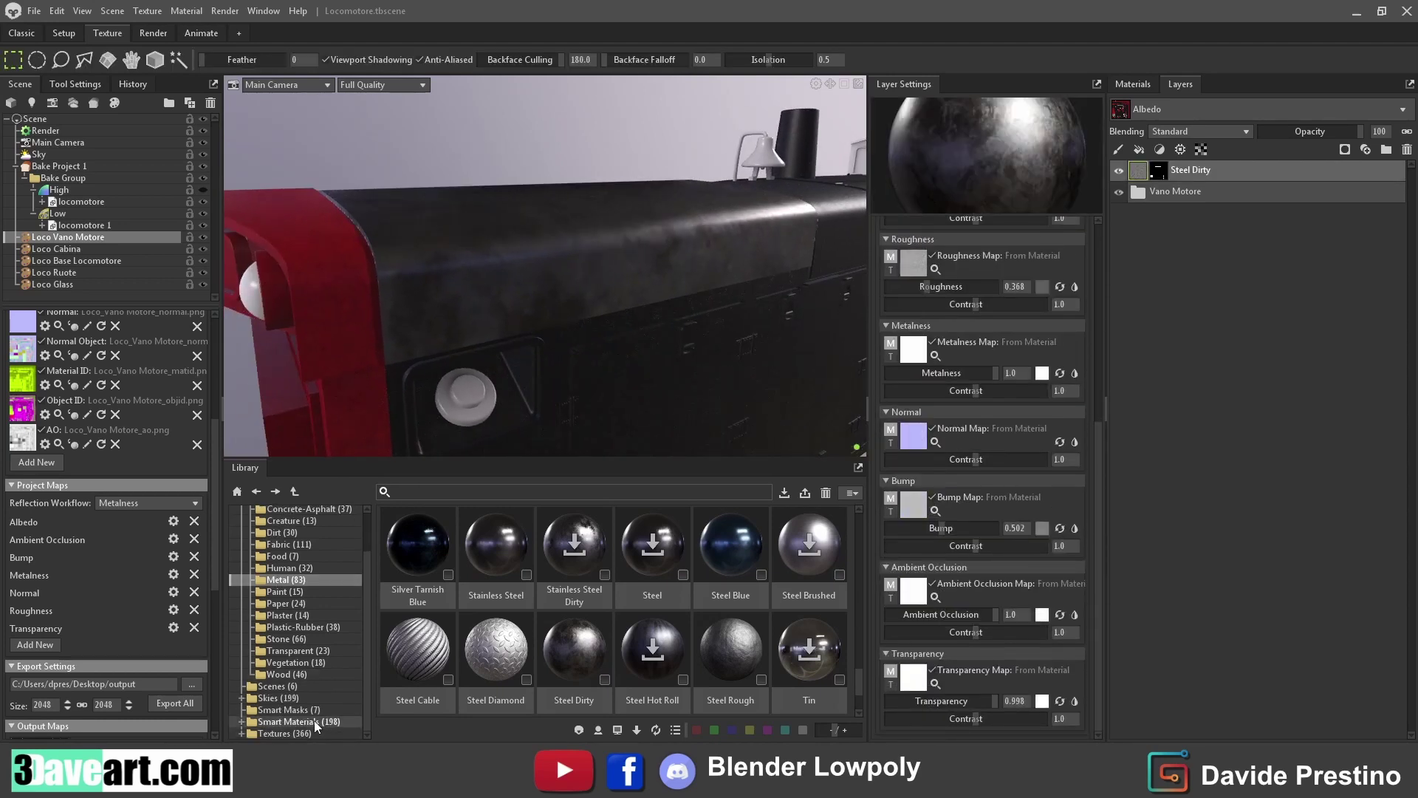
click(266, 734)
scroll(665, 621, down, 5)
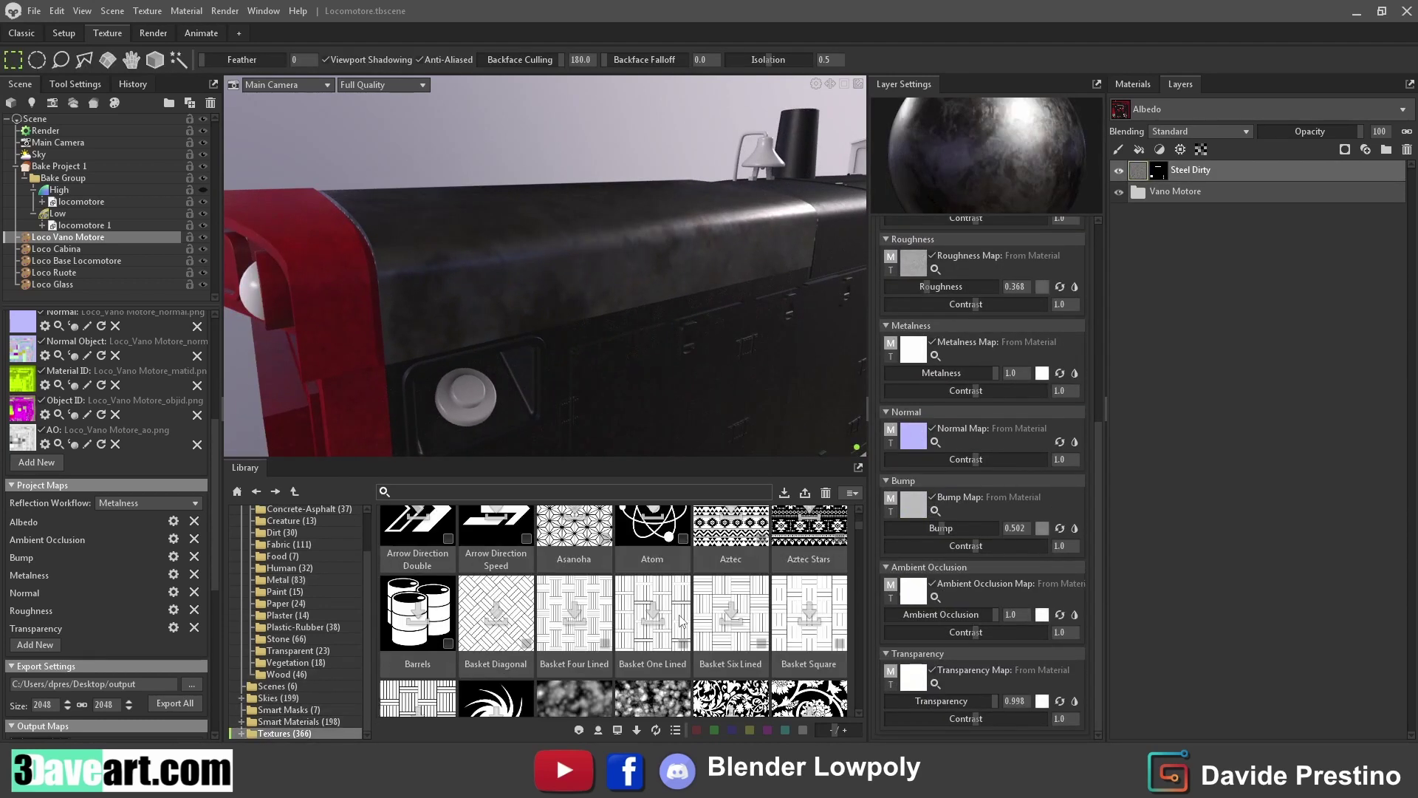
scroll(676, 619, down, 5)
scroll(668, 632, down, 5)
scroll(667, 628, down, 5)
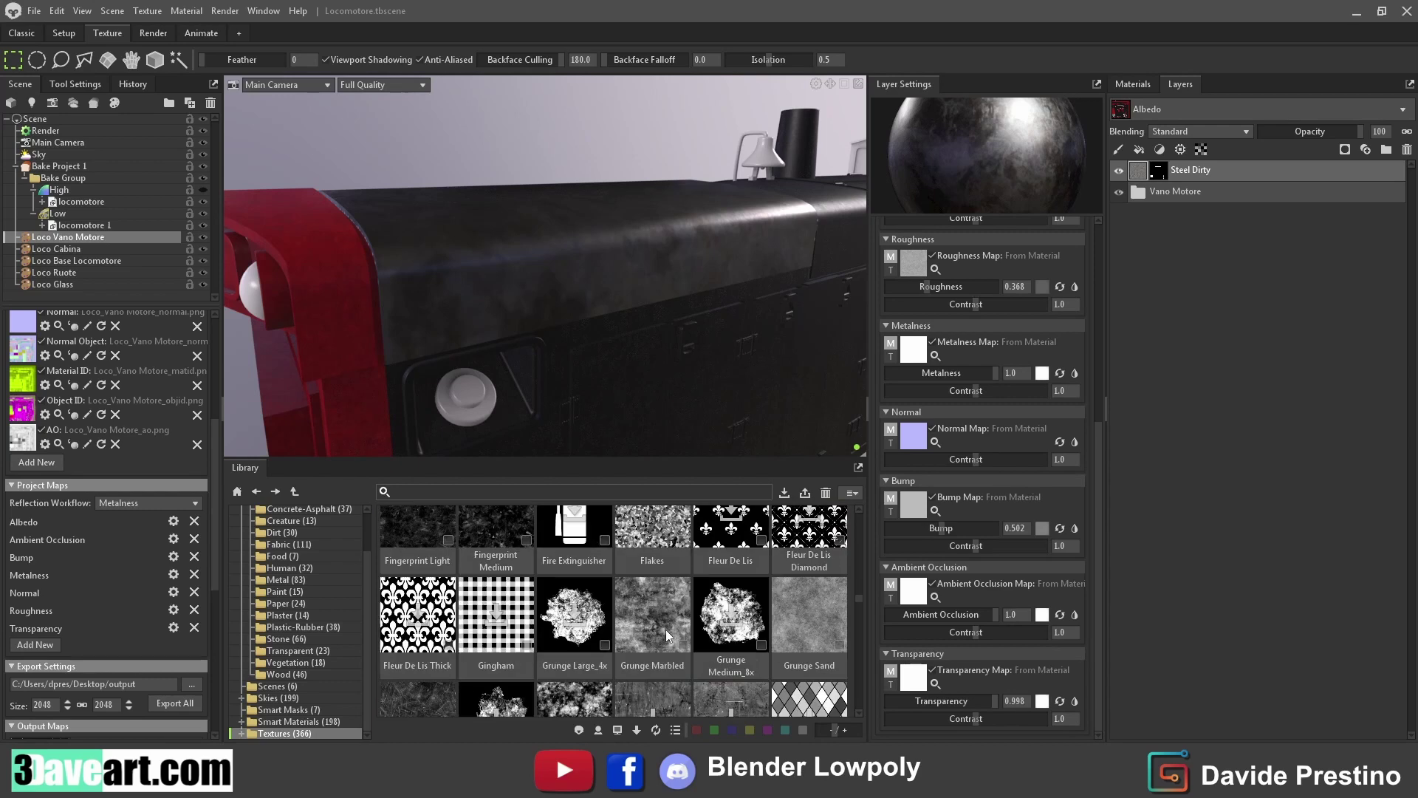
scroll(666, 629, down, 2)
scroll(666, 630, down, 5)
scroll(666, 629, down, 5)
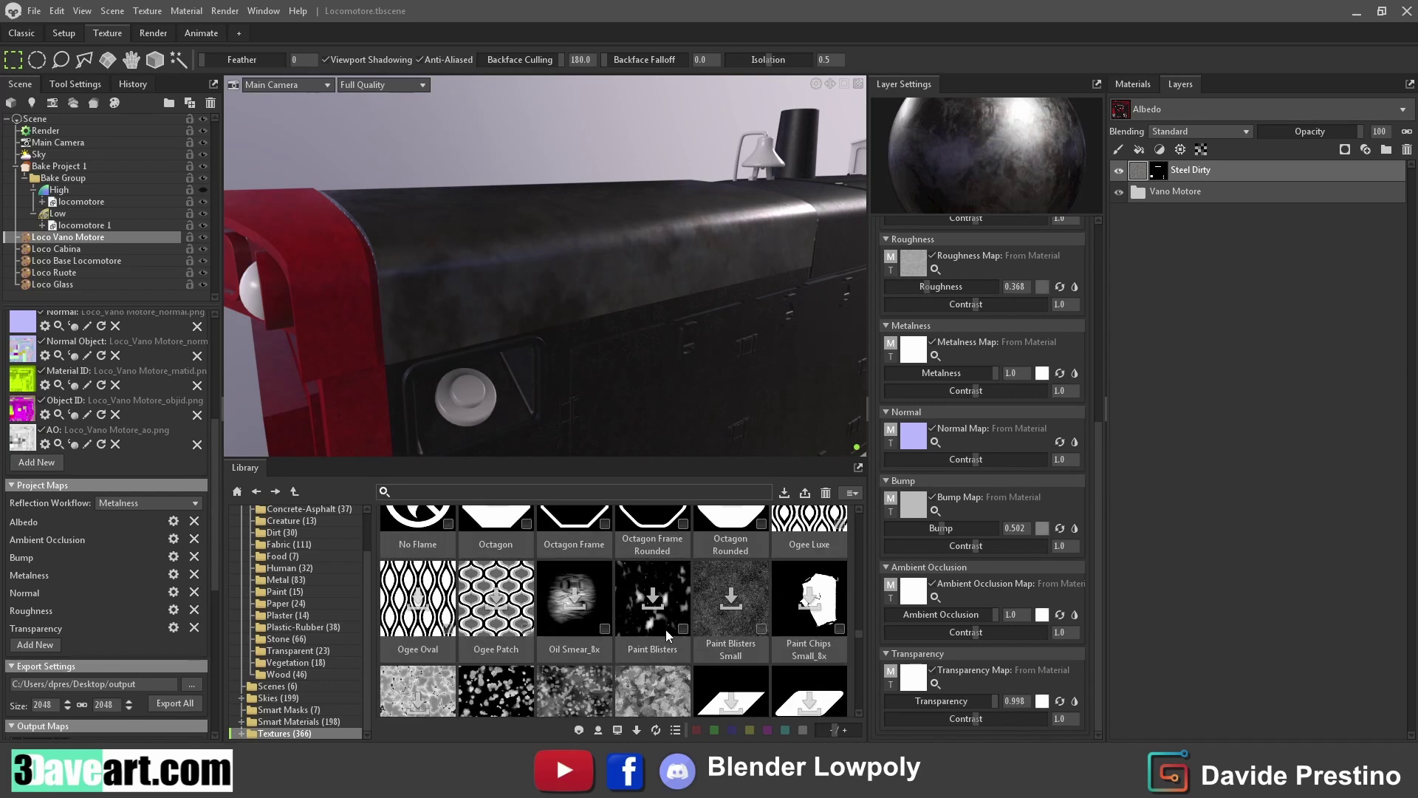
scroll(666, 629, down, 5)
scroll(666, 630, down, 3)
scroll(666, 629, down, 5)
scroll(666, 630, down, 5)
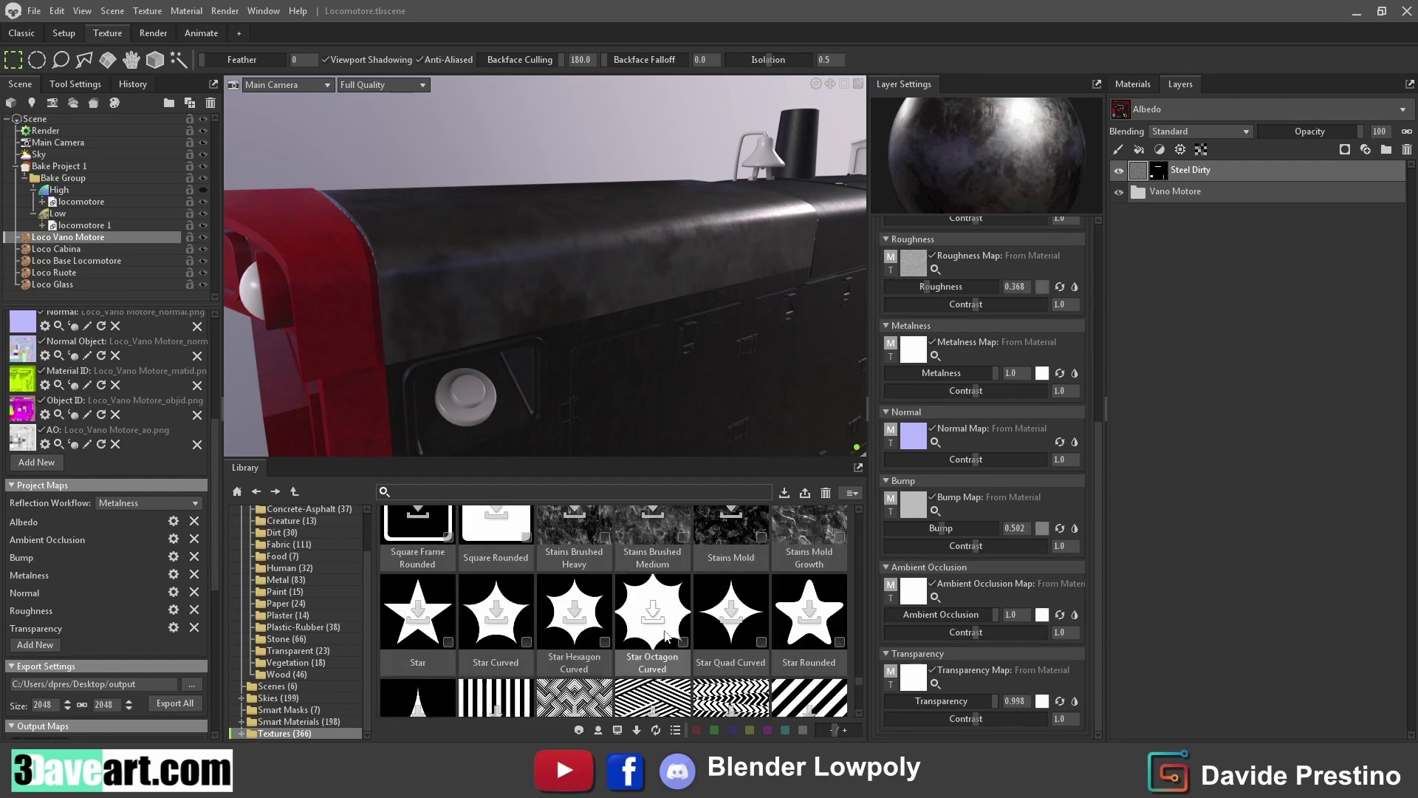
scroll(667, 629, down, 5)
scroll(666, 632, down, 5)
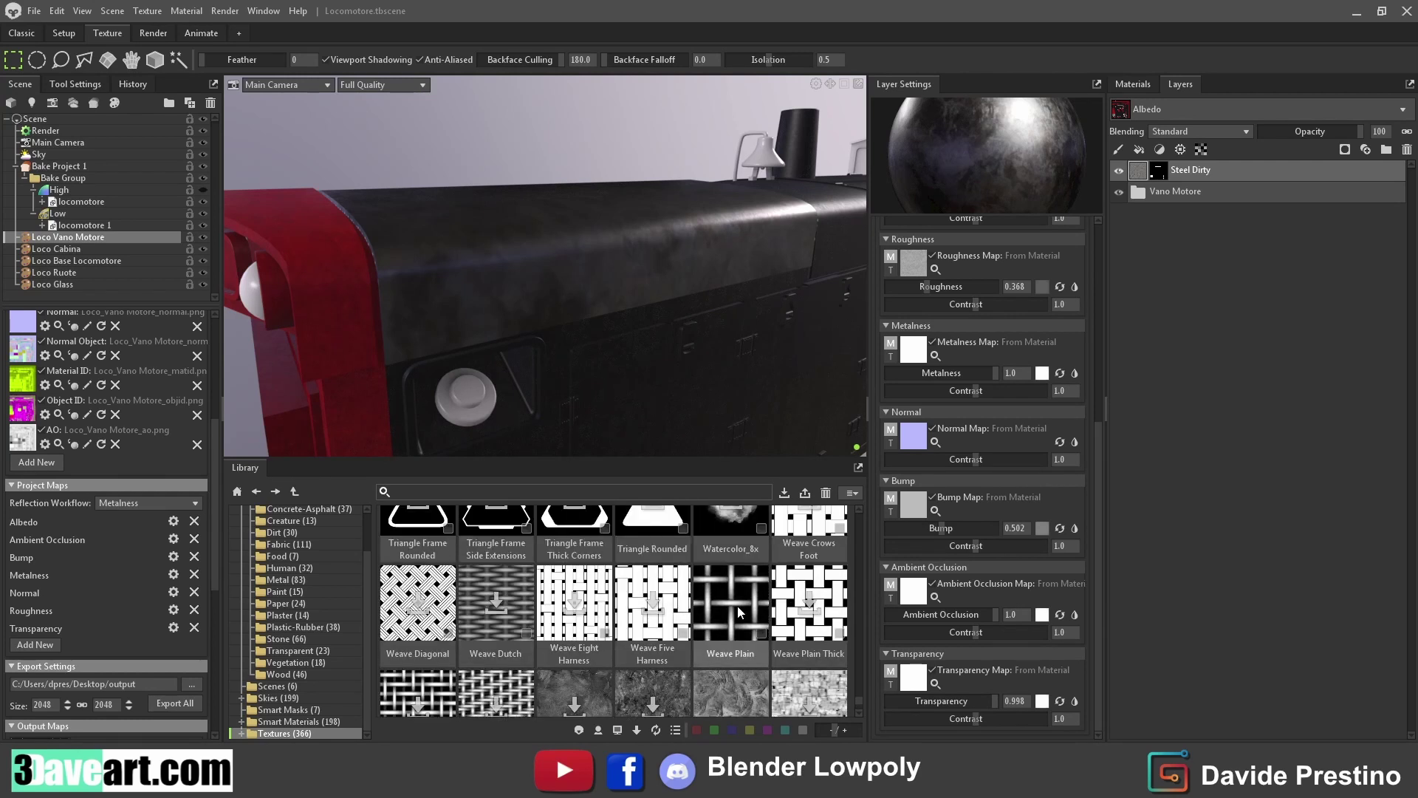
drag(739, 611, 913, 676)
Set transparency map contrast to 3.581 and transparency to 0.322, then inspect the grille
scroll(954, 311, up, 5)
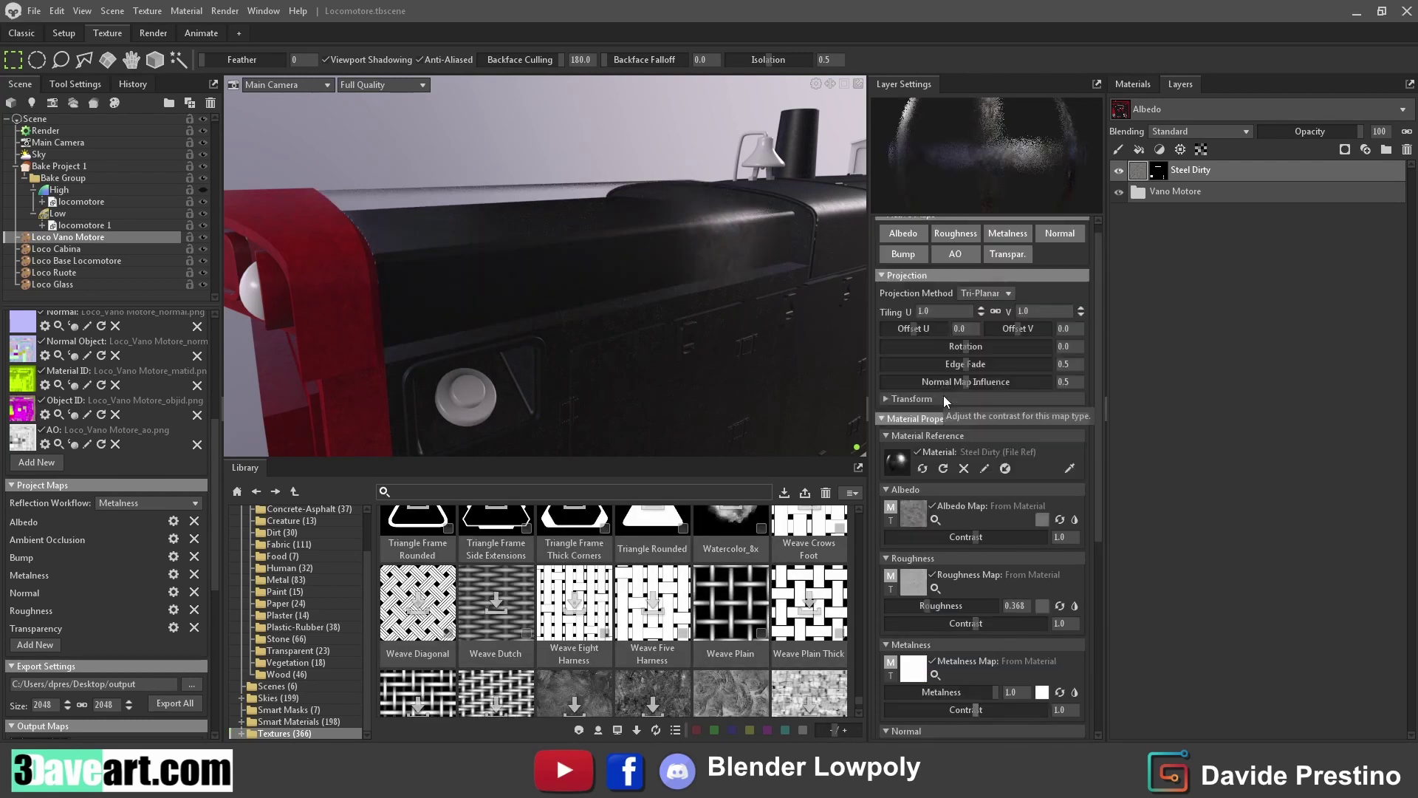
mouse_move(738, 275)
mouse_down()
mouse_move(520, 334)
mouse_move(704, 233)
mouse_up()
scroll(990, 608, down, 3)
scroll(987, 603, down, 2)
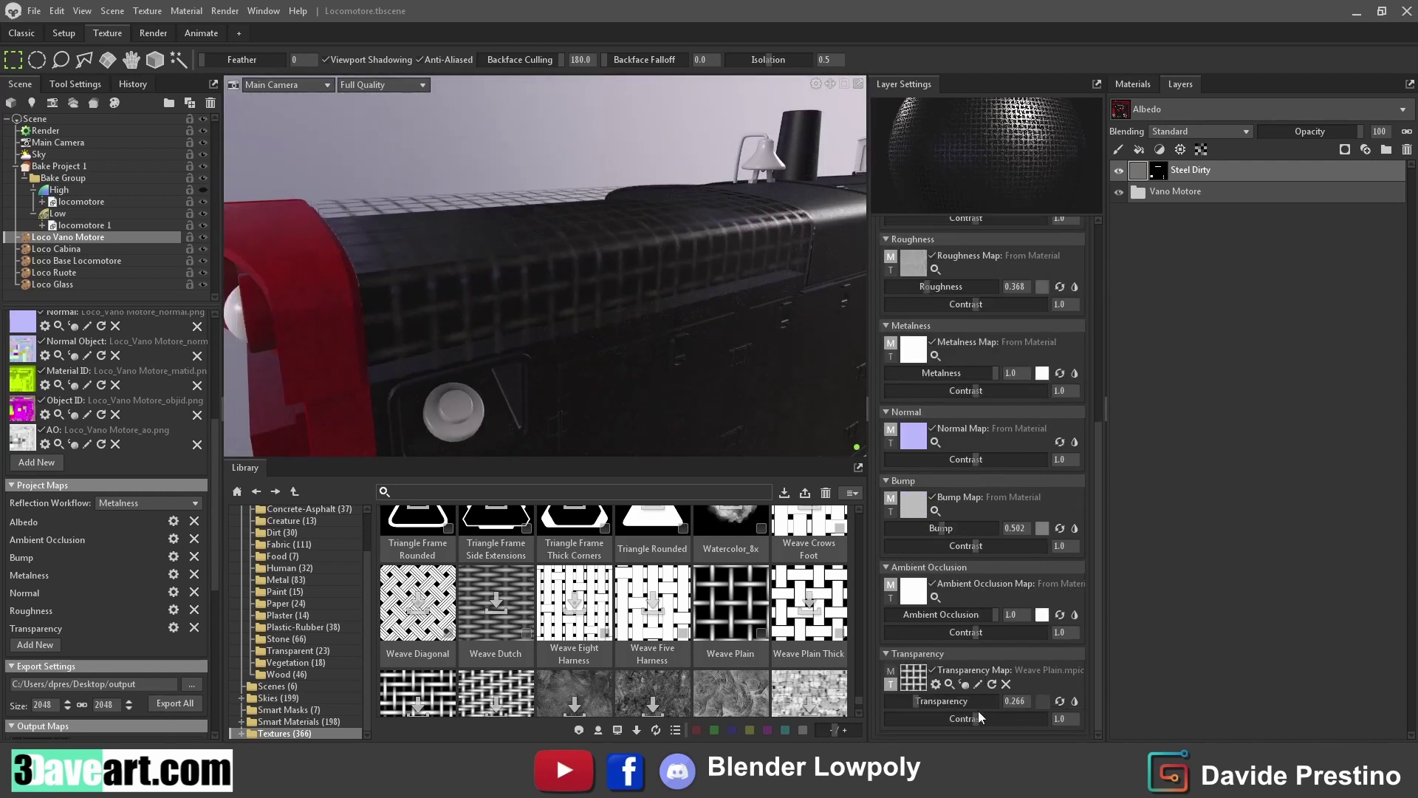
drag(1017, 715, 1071, 709)
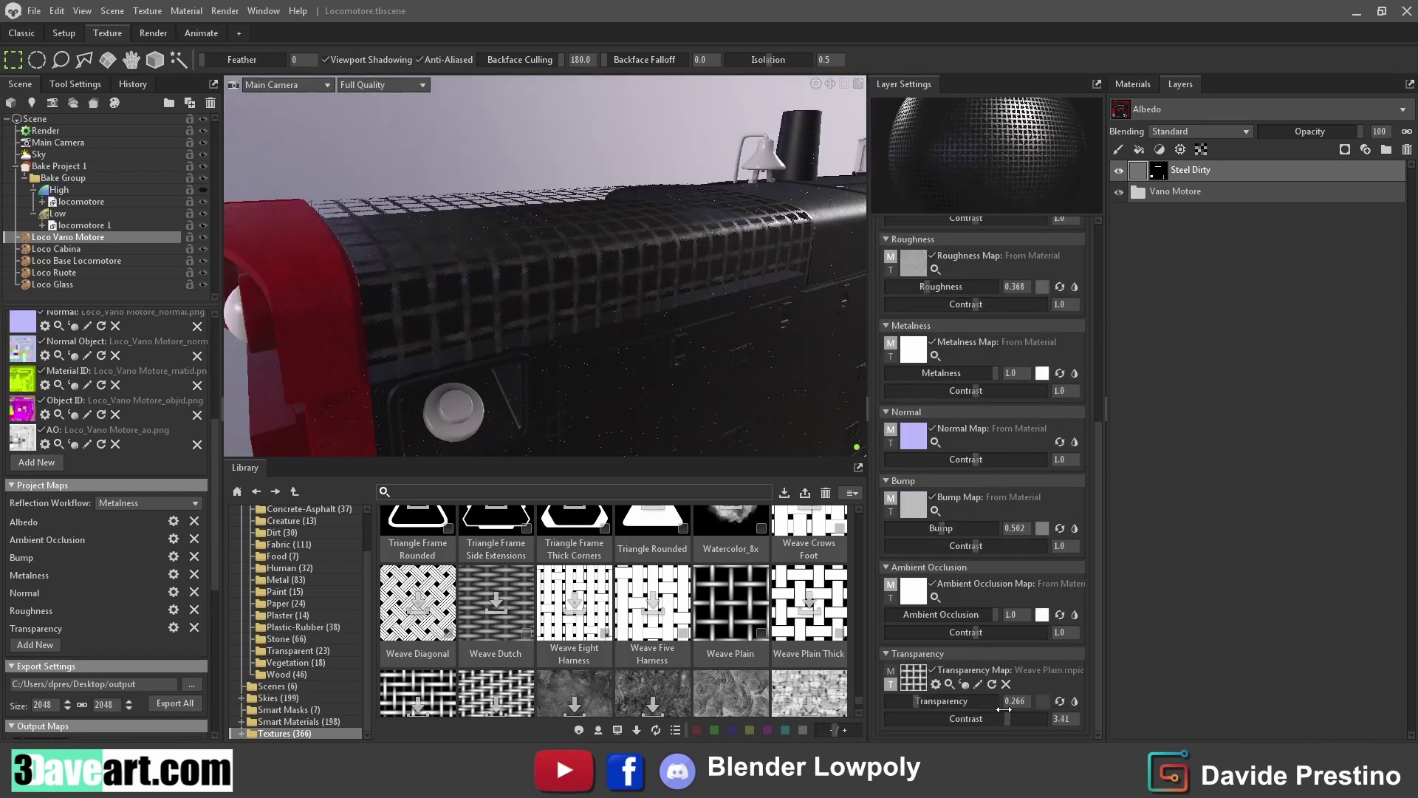
drag(918, 699, 928, 698)
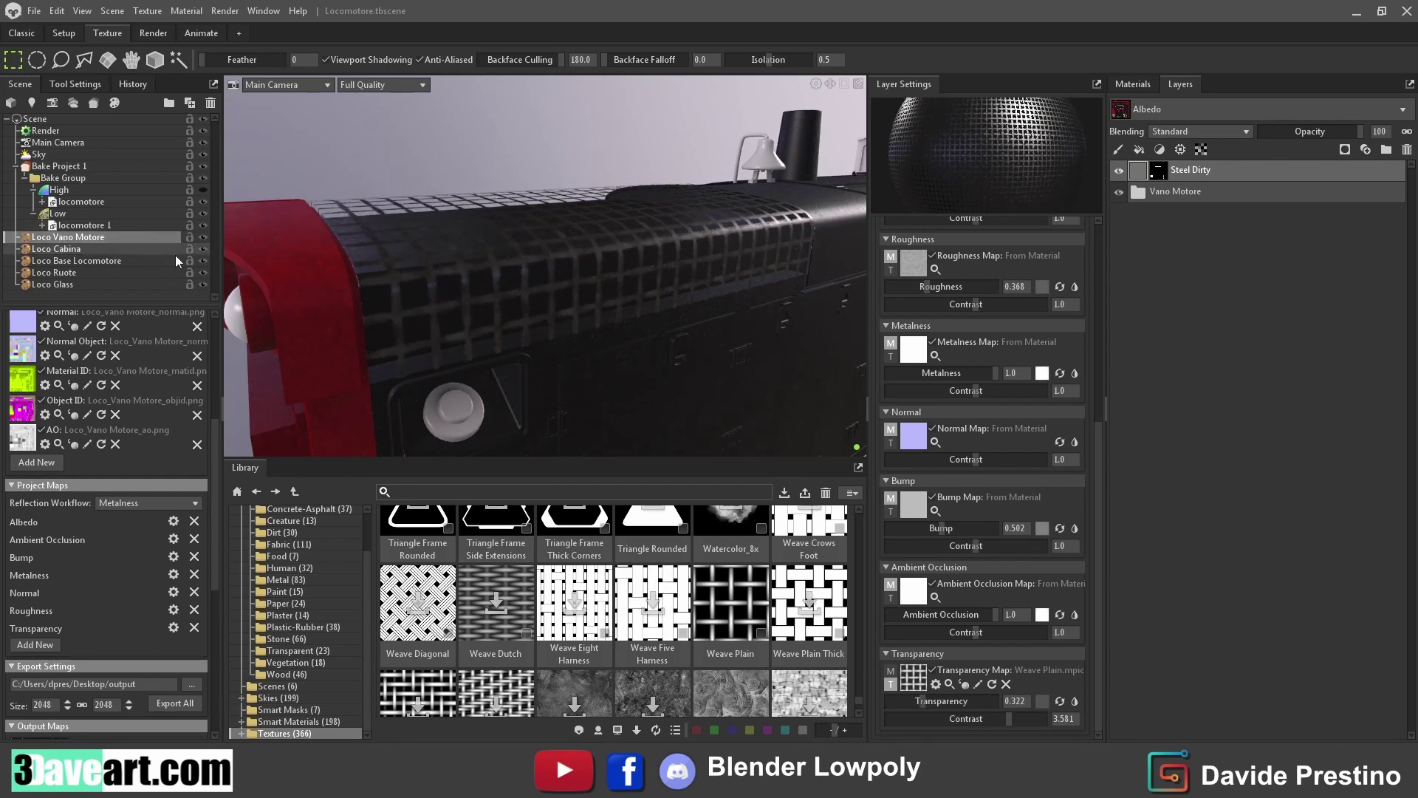
drag(362, 258, 278, 247)
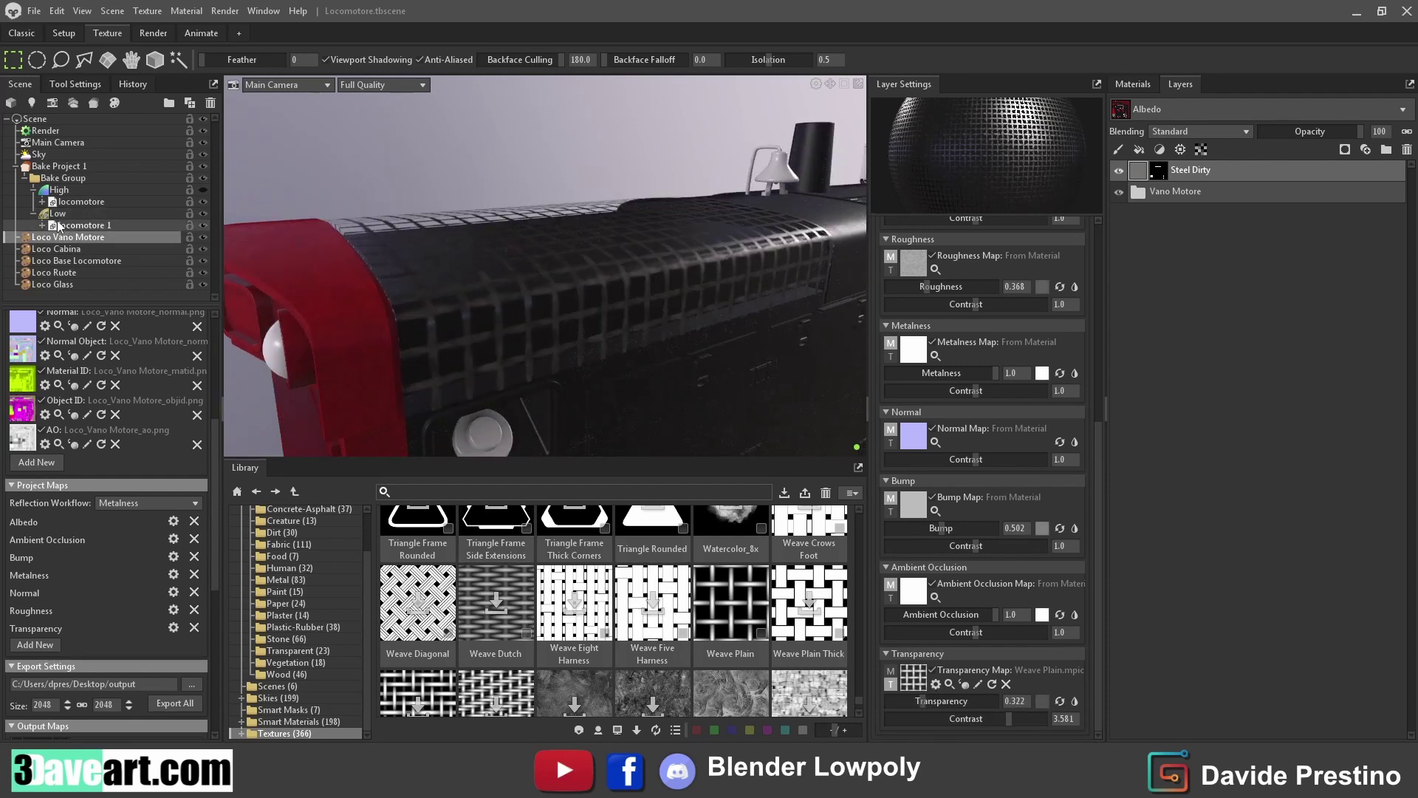
click(414, 224)
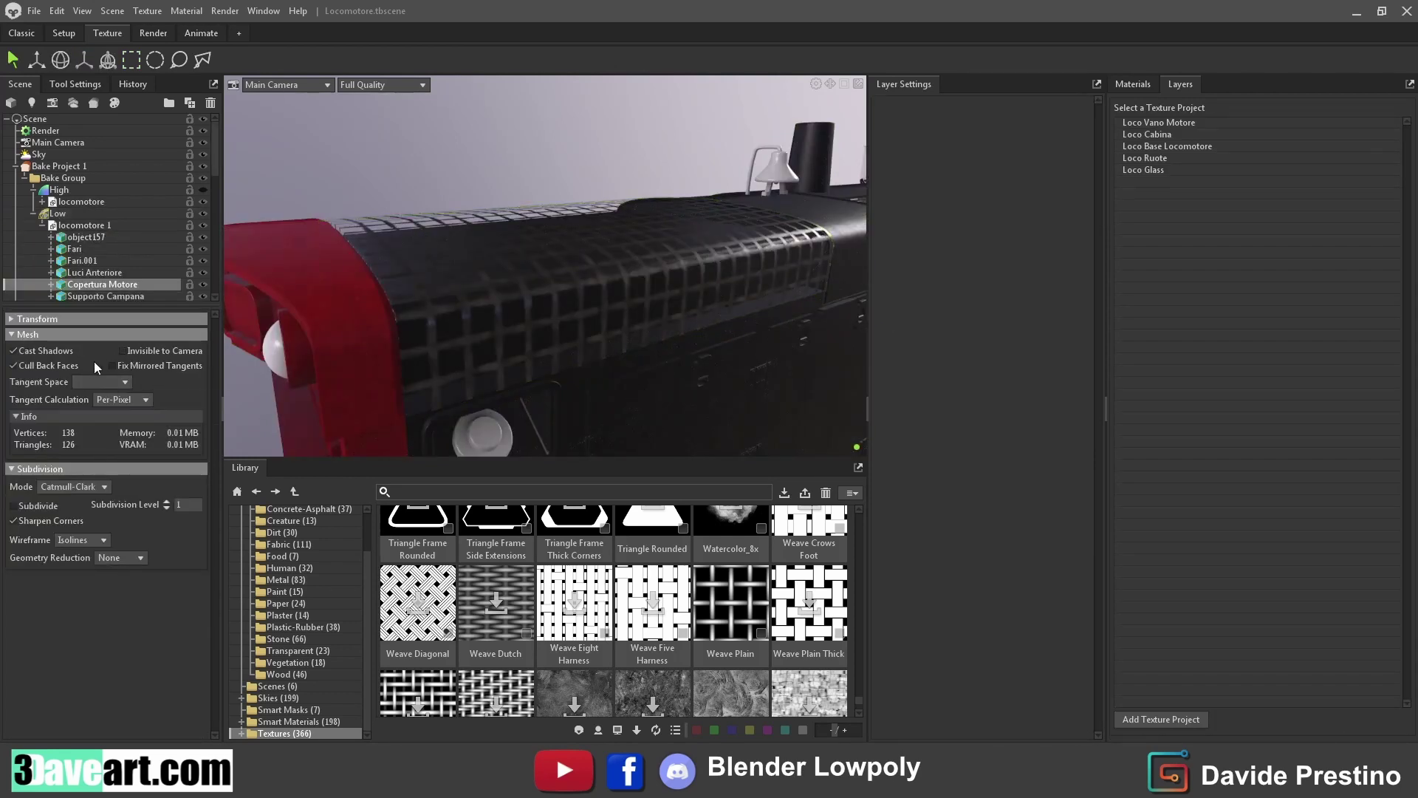
Turn off back-face culling on the hood mesh and collapse the Low scene branch
click(14, 365)
mouse_move(560, 298)
mouse_down()
mouse_move(521, 304)
mouse_move(711, 269)
mouse_move(735, 290)
mouse_up()
click(34, 215)
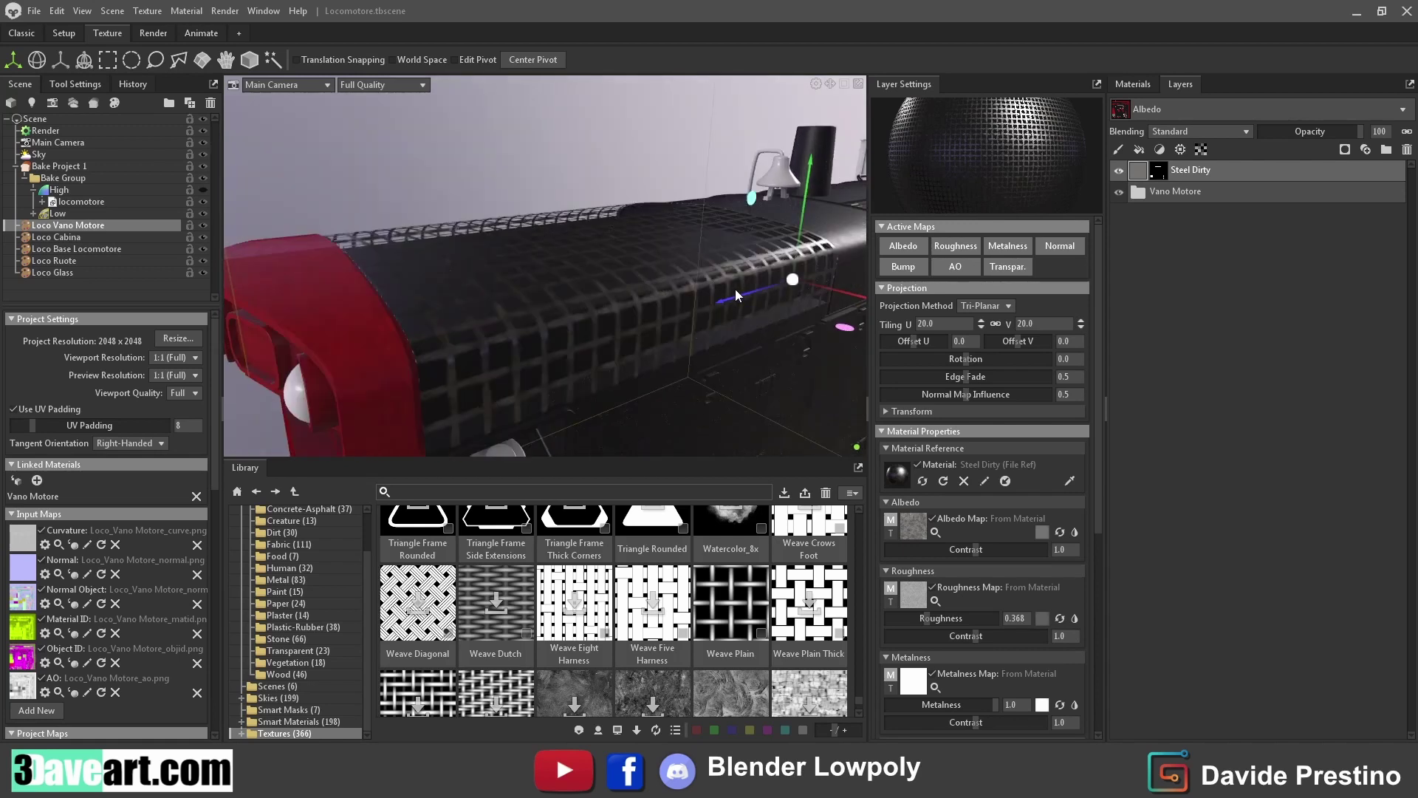
scroll(974, 584, down, 2)
scroll(974, 584, down, 2)
scroll(974, 583, down, 2)
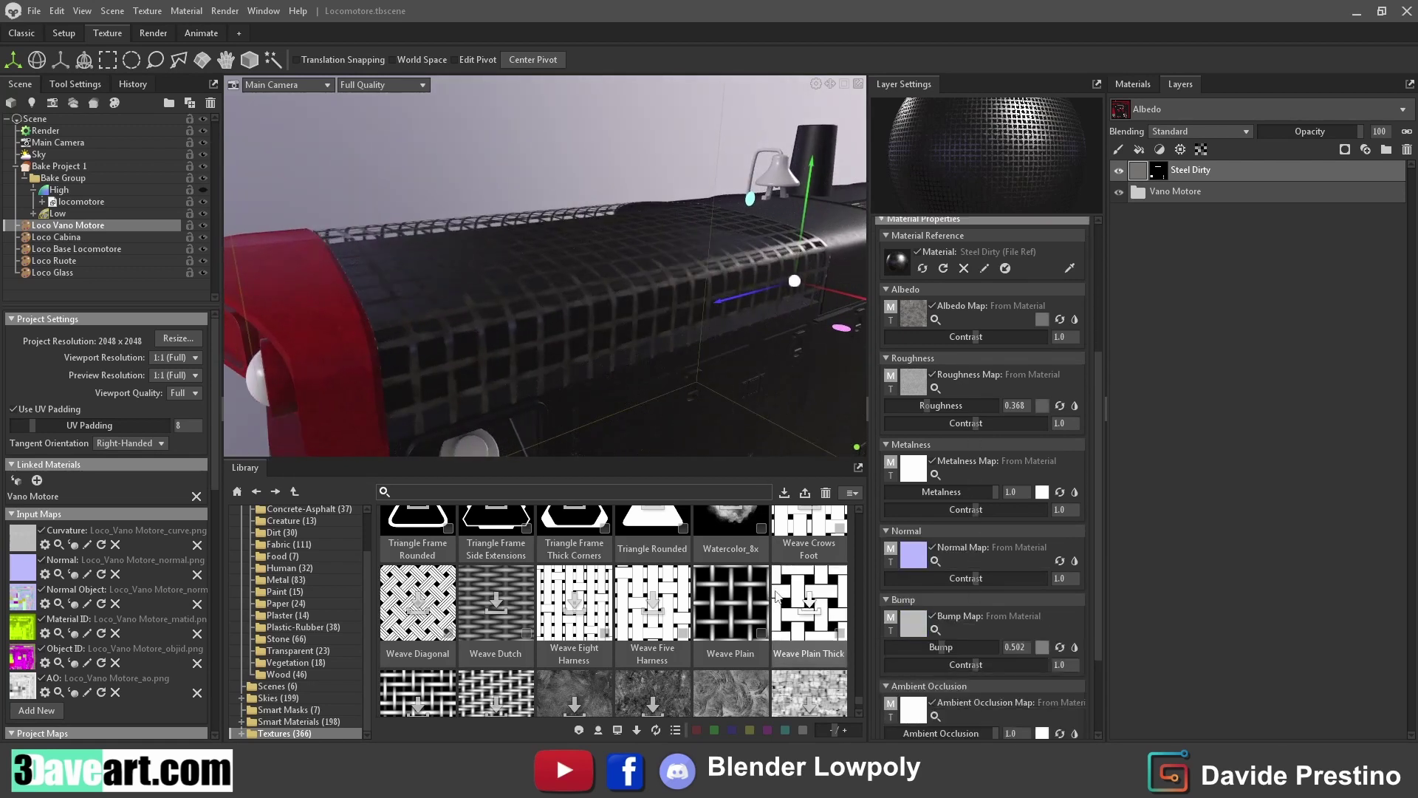
drag(809, 602, 913, 616)
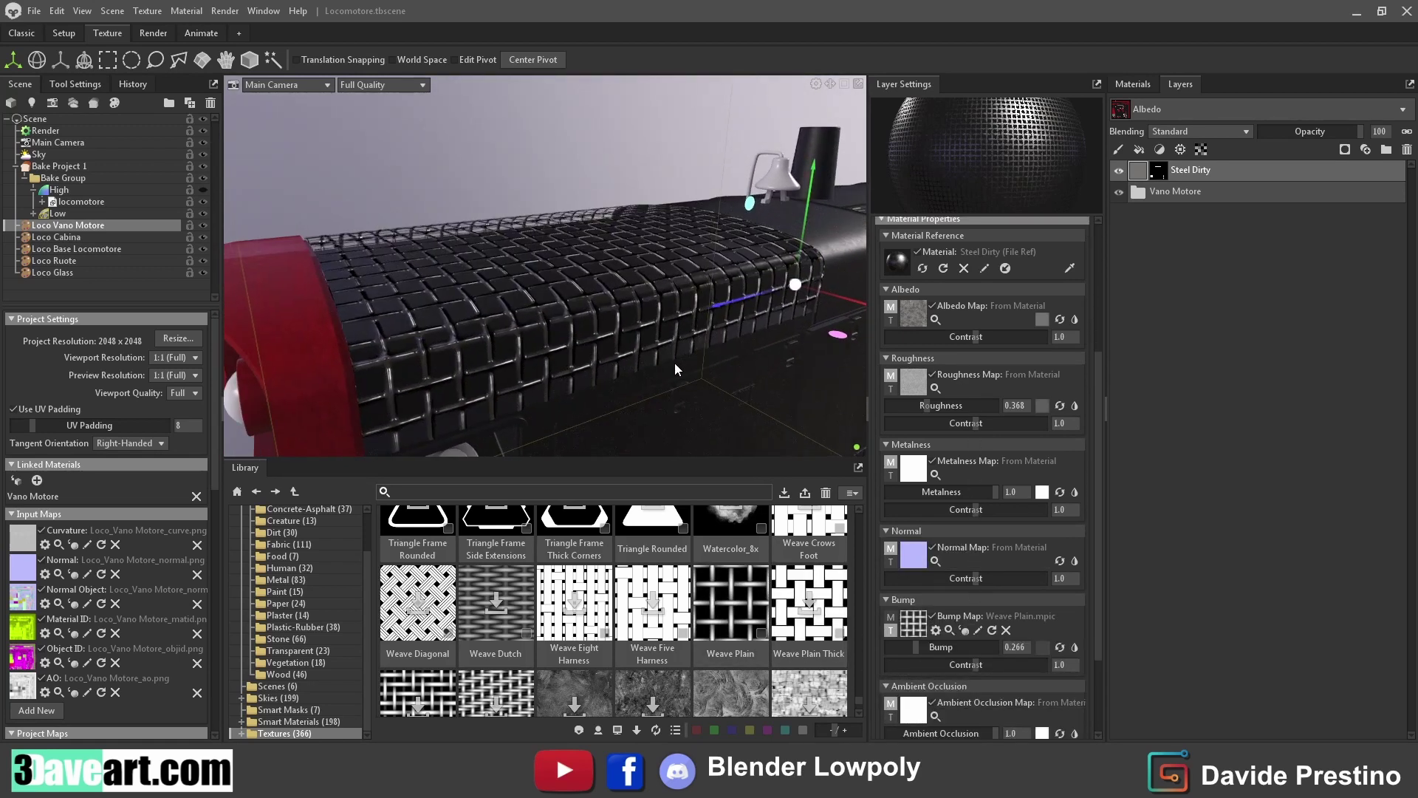
scroll(988, 389, up, 5)
Set the Weave Plain grille tiling to 30
double_click(927, 324)
text(30)
key(Return)
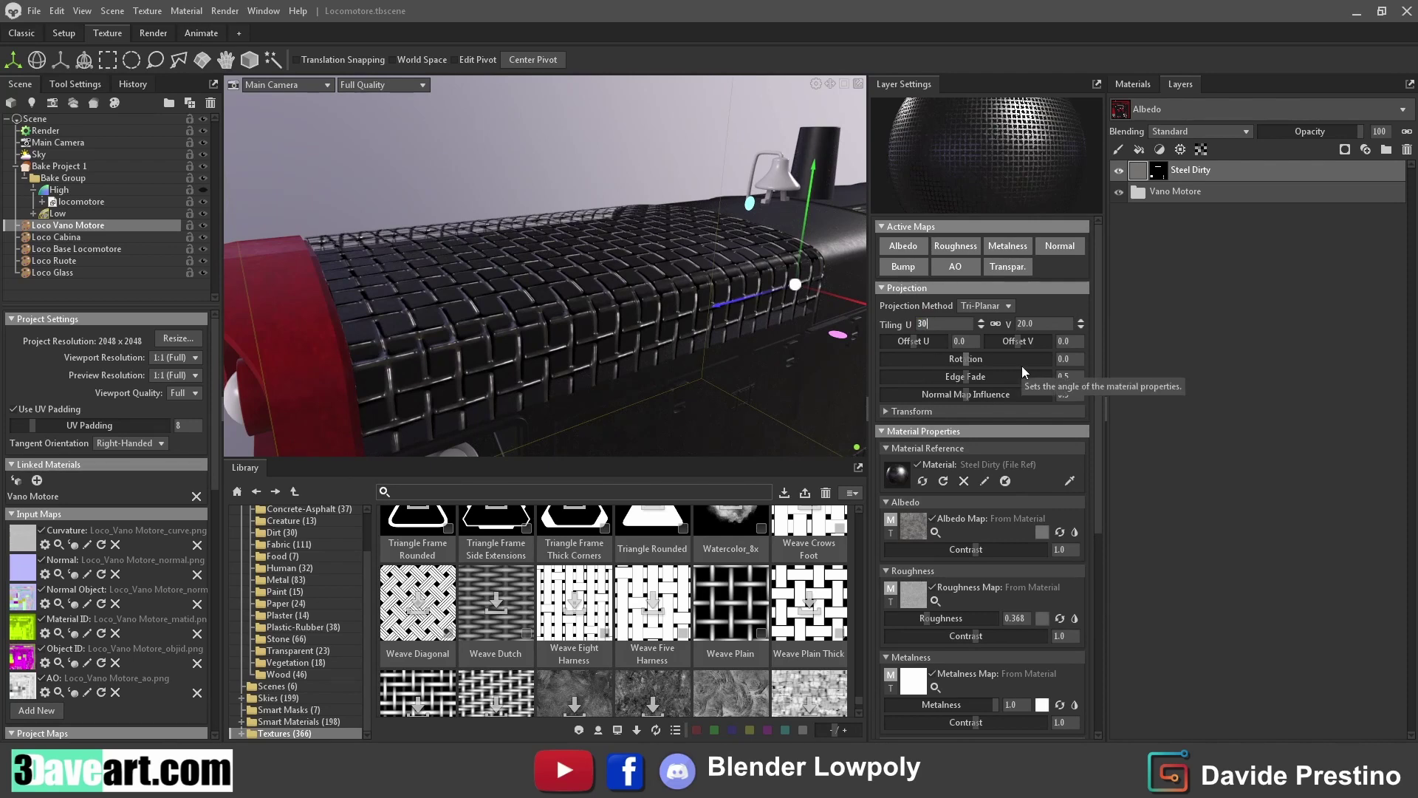
mouse_move(646, 331)
mouse_down()
mouse_move(681, 384)
mouse_move(654, 313)
mouse_move(724, 351)
mouse_up()
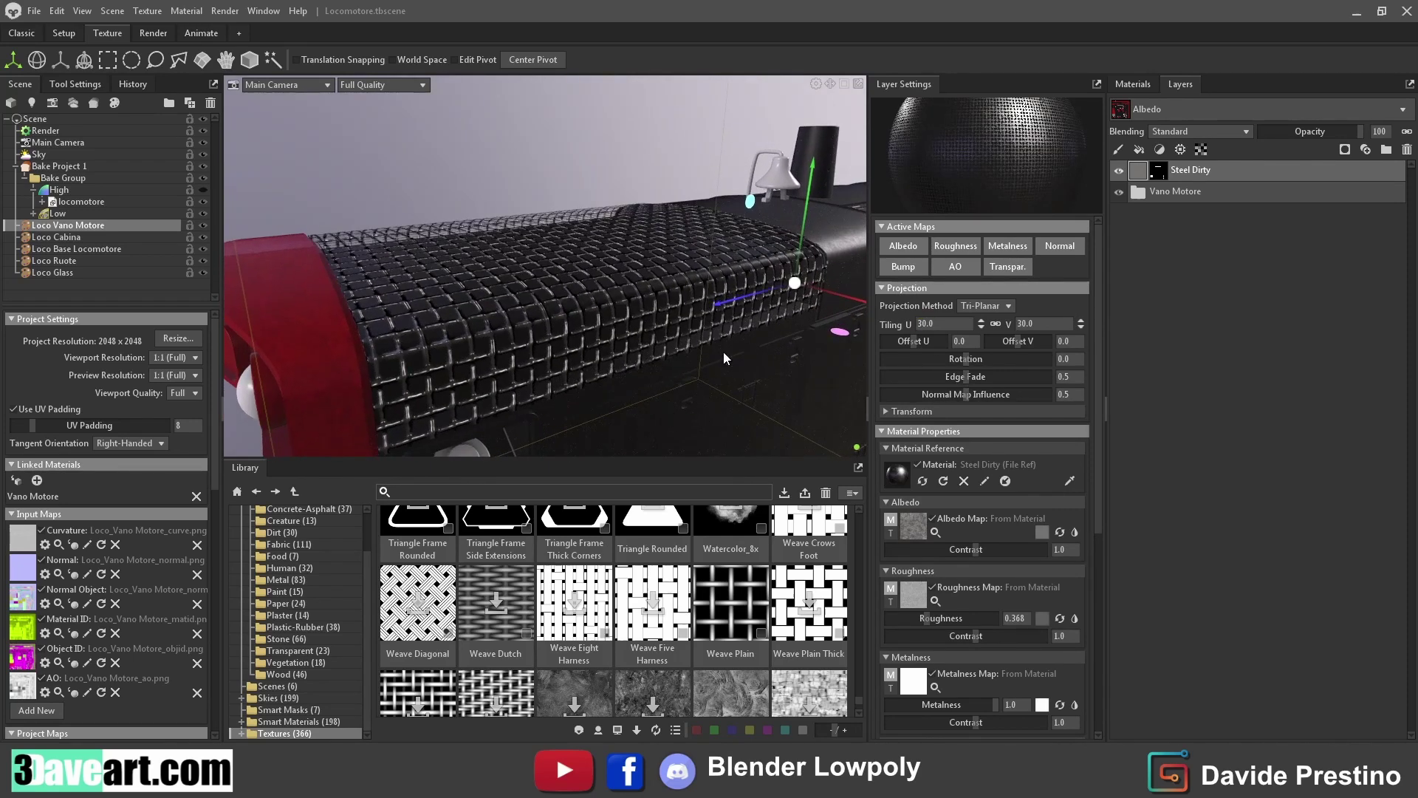
Tint the grille albedo orange and lower its albedo contrast
click(1041, 532)
mouse_move(666, 312)
mouse_down()
mouse_move(671, 285)
mouse_move(699, 279)
mouse_up()
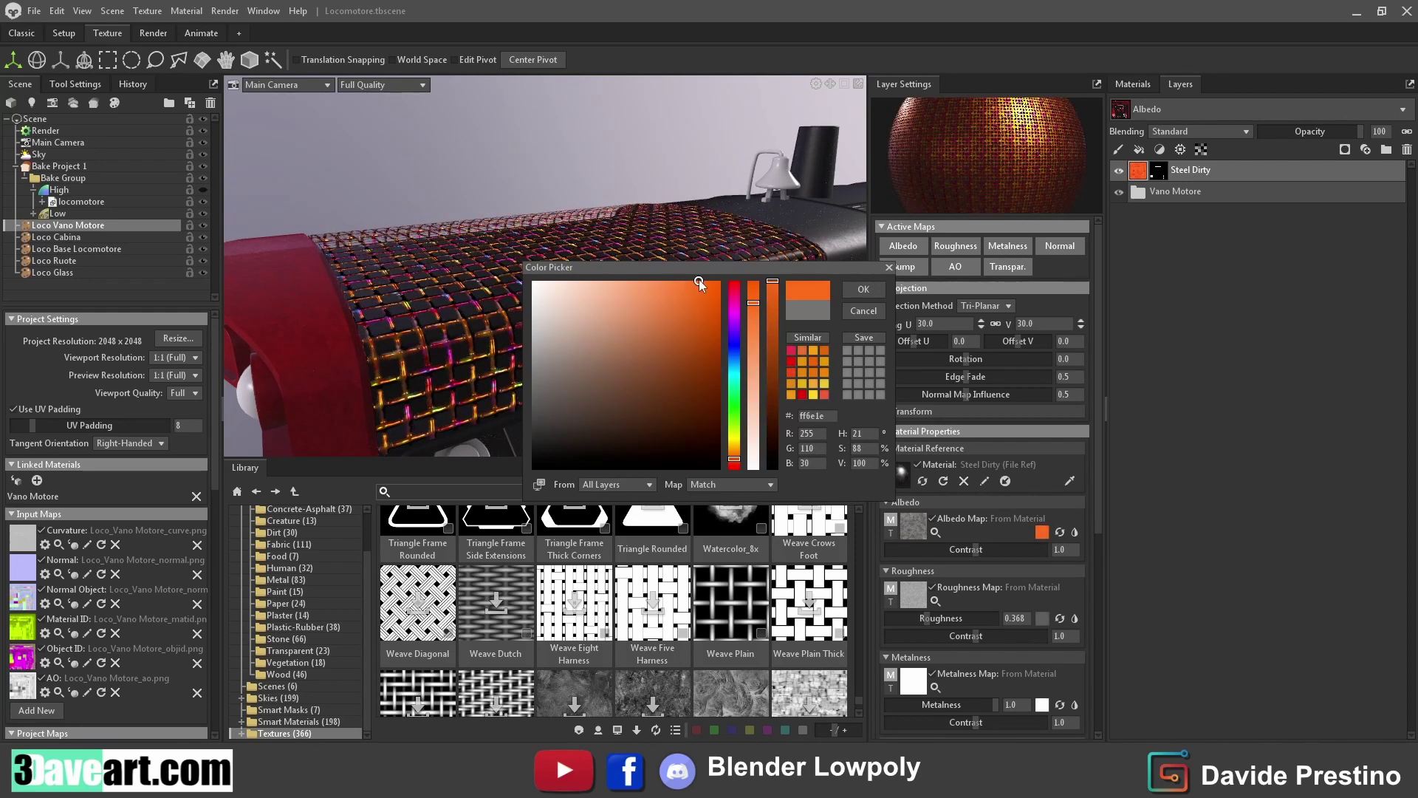
click(863, 289)
drag(965, 549, 958, 549)
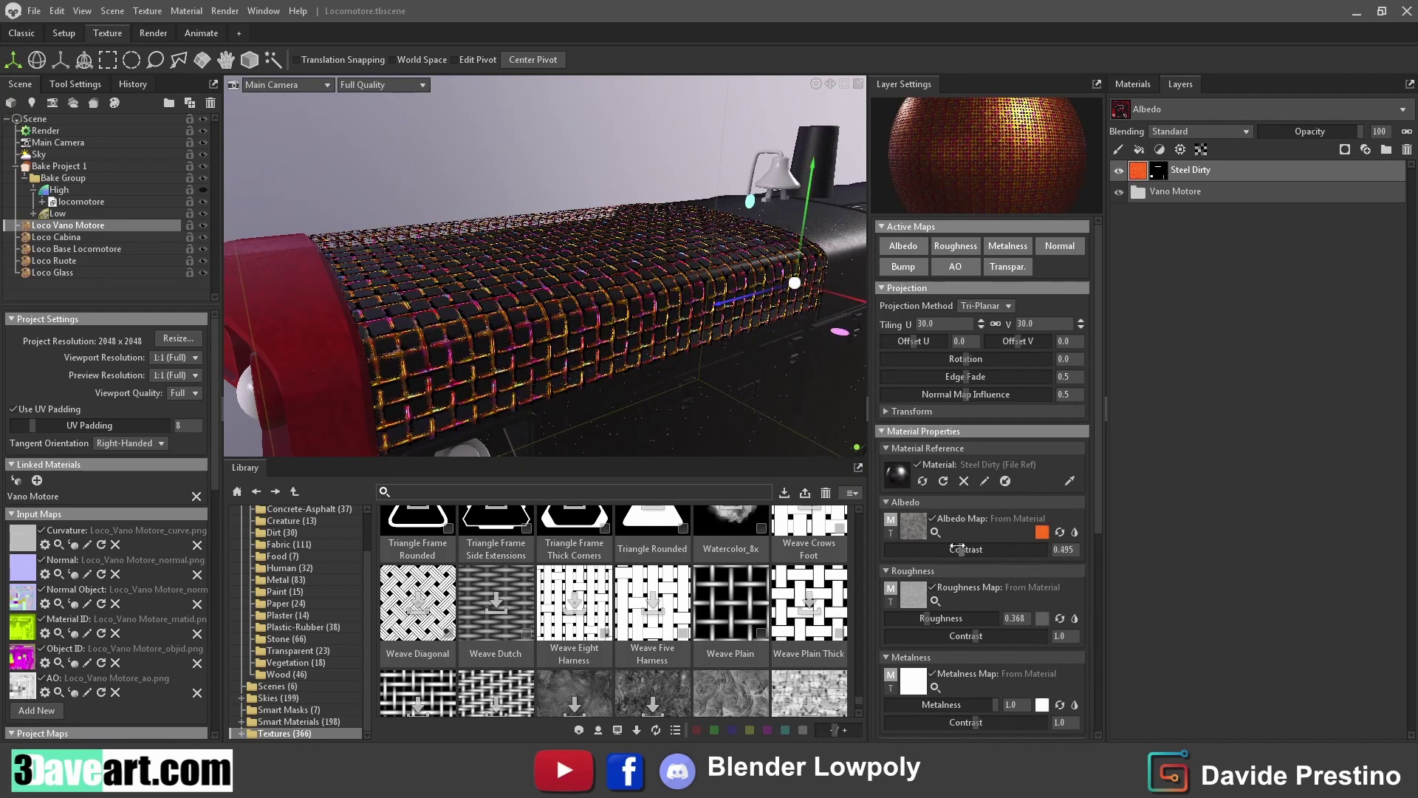
drag(548, 376, 579, 379)
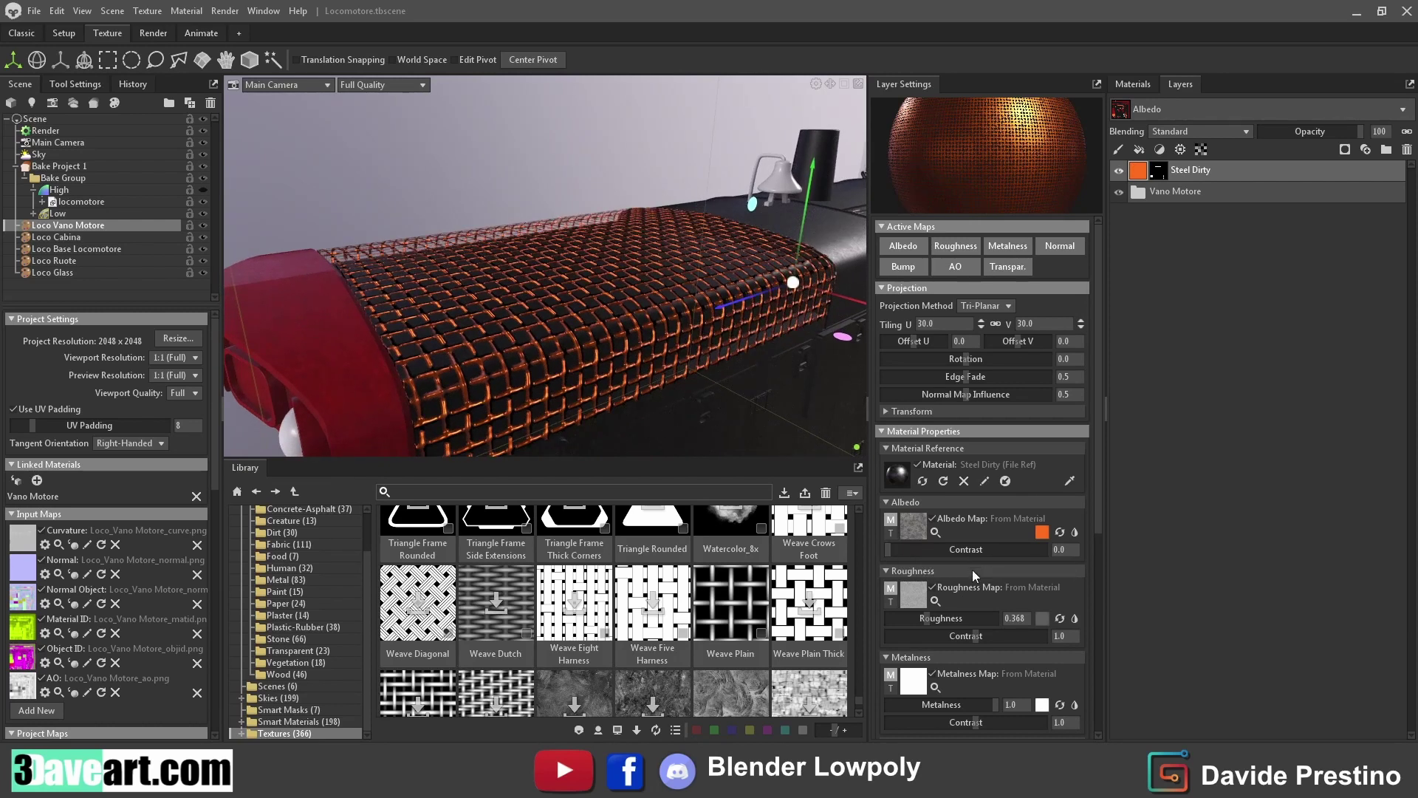
Raise the grille's metalness contrast slightly
scroll(927, 620, down, 2)
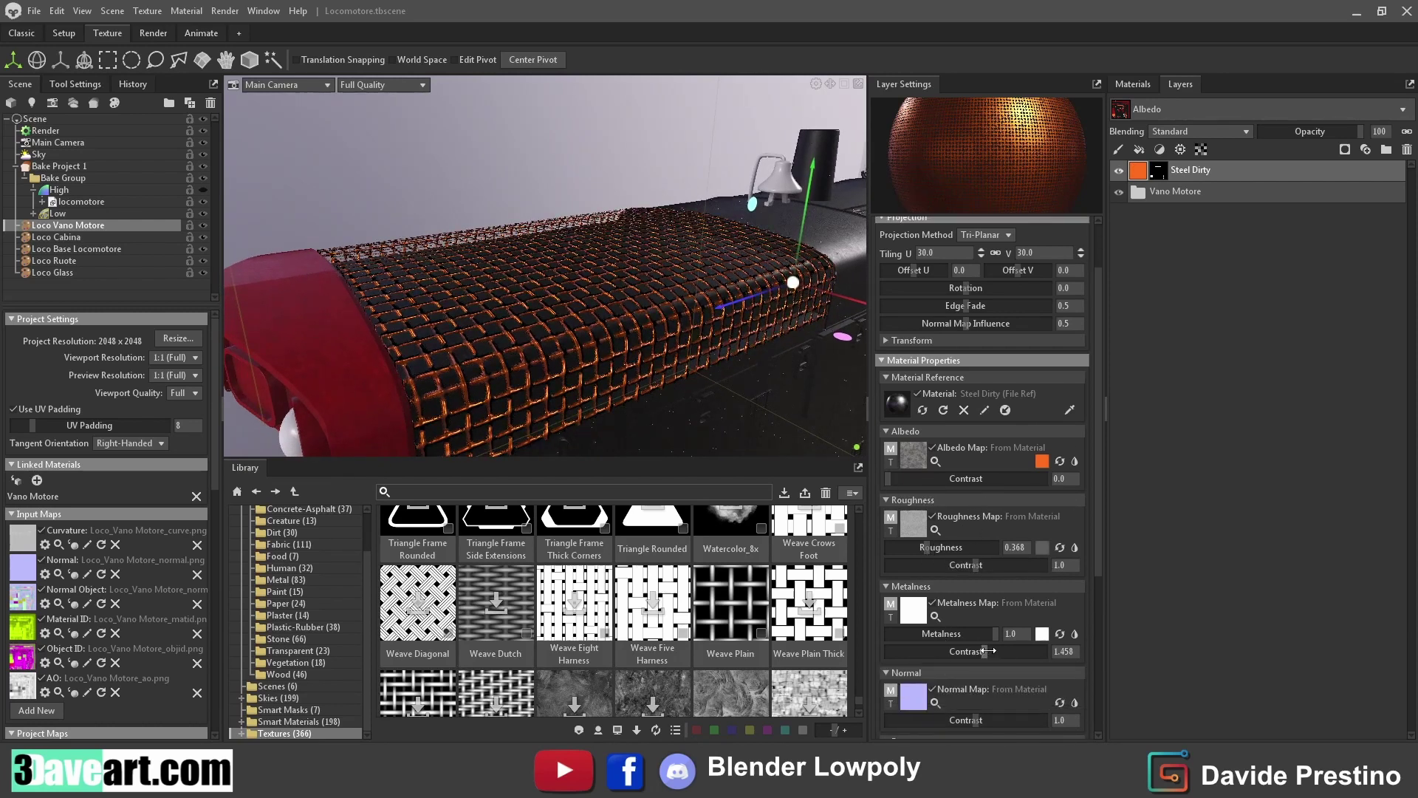
drag(976, 651, 981, 651)
mouse_move(591, 332)
mouse_down()
mouse_move(531, 365)
mouse_move(720, 324)
mouse_move(614, 286)
mouse_move(742, 279)
mouse_move(259, 389)
mouse_move(498, 345)
mouse_move(623, 385)
mouse_move(565, 290)
mouse_move(655, 325)
mouse_move(723, 283)
mouse_move(557, 325)
mouse_move(706, 321)
mouse_move(699, 260)
mouse_move(663, 250)
mouse_move(697, 303)
mouse_up()
scroll(615, 285, down, 5)
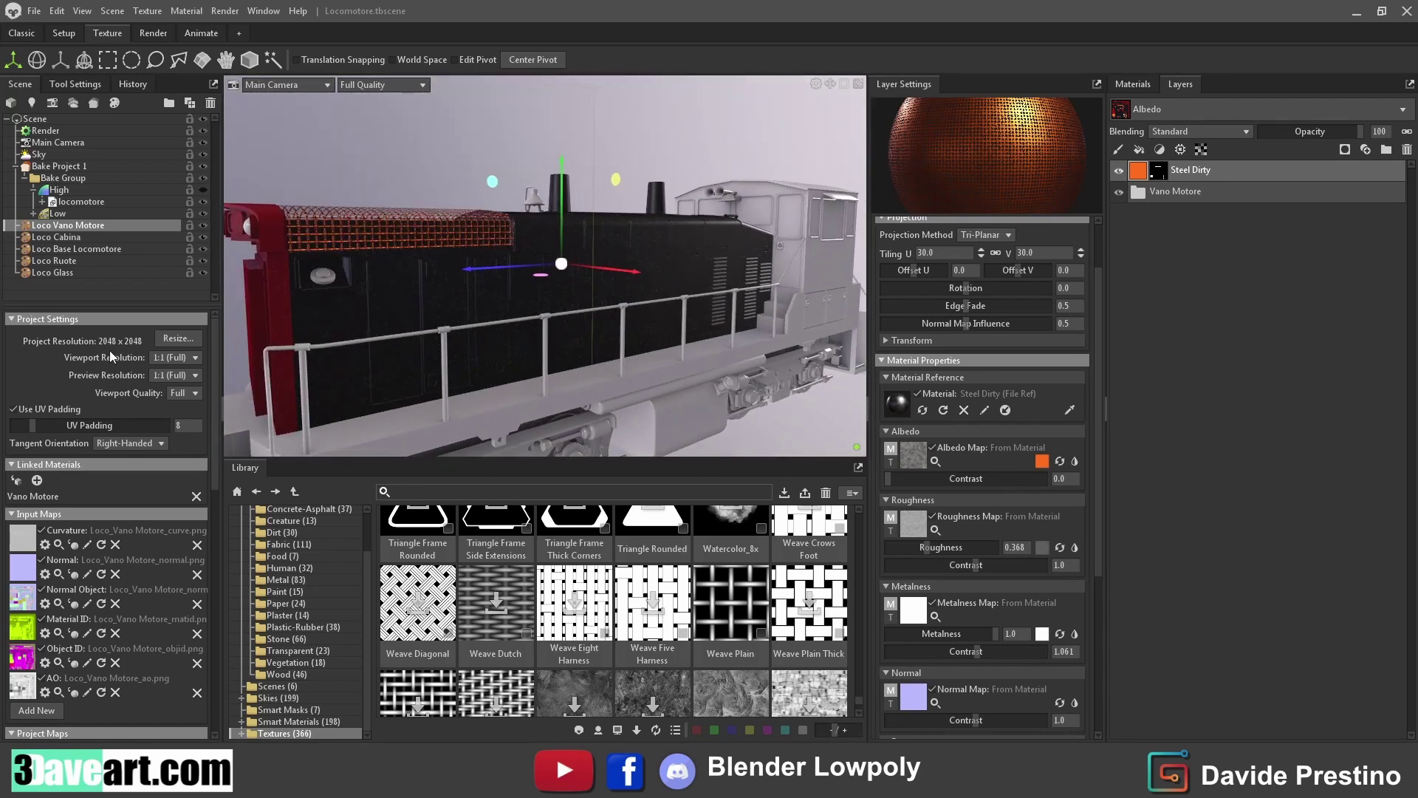
Preview the grille with ray tracing on, then off, and reselect Loco Vano Motore
click(35, 131)
click(18, 353)
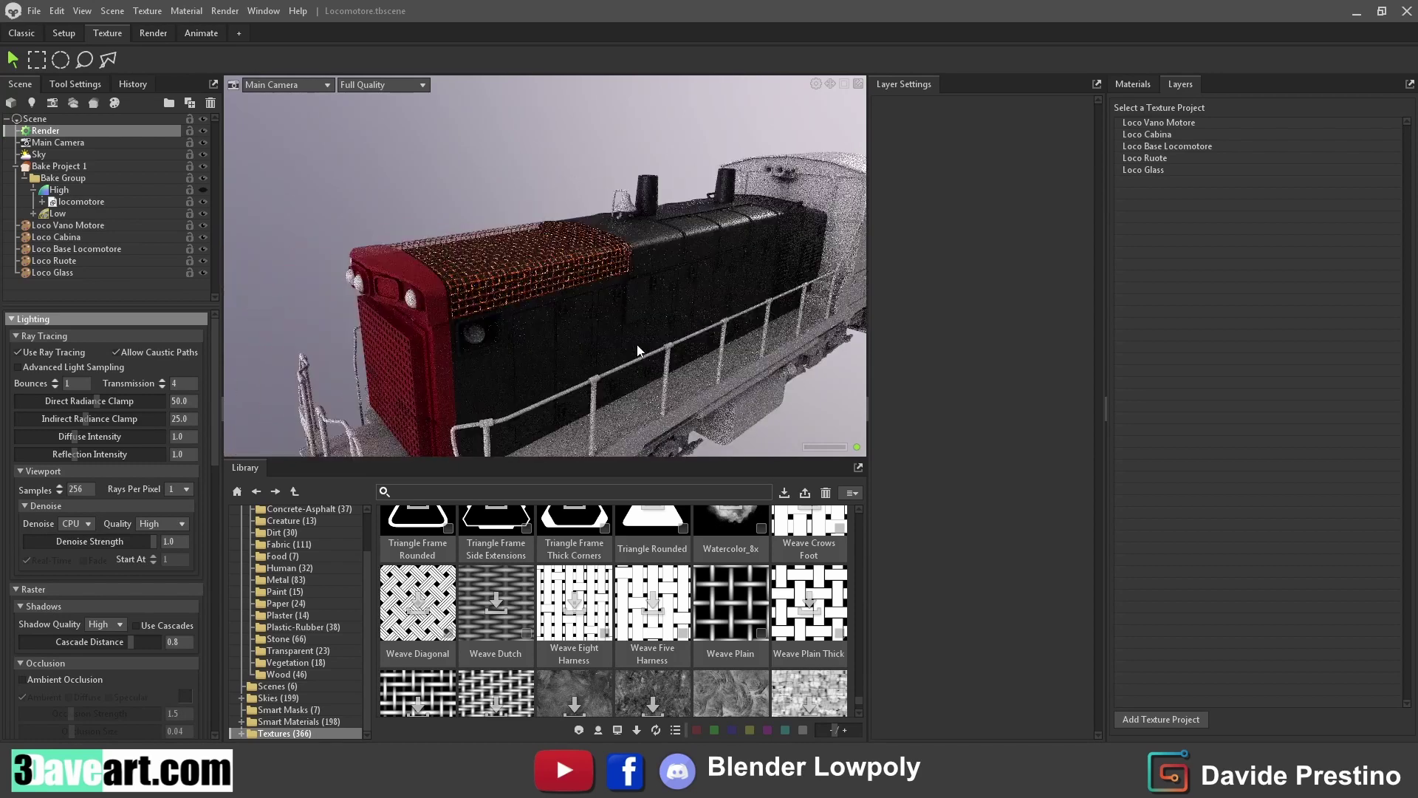
drag(603, 325, 648, 304)
click(18, 352)
mouse_move(584, 364)
mouse_down()
mouse_move(475, 406)
mouse_move(698, 339)
mouse_up()
mouse_move(541, 354)
mouse_down()
mouse_move(517, 352)
mouse_move(542, 367)
mouse_up()
click(1160, 123)
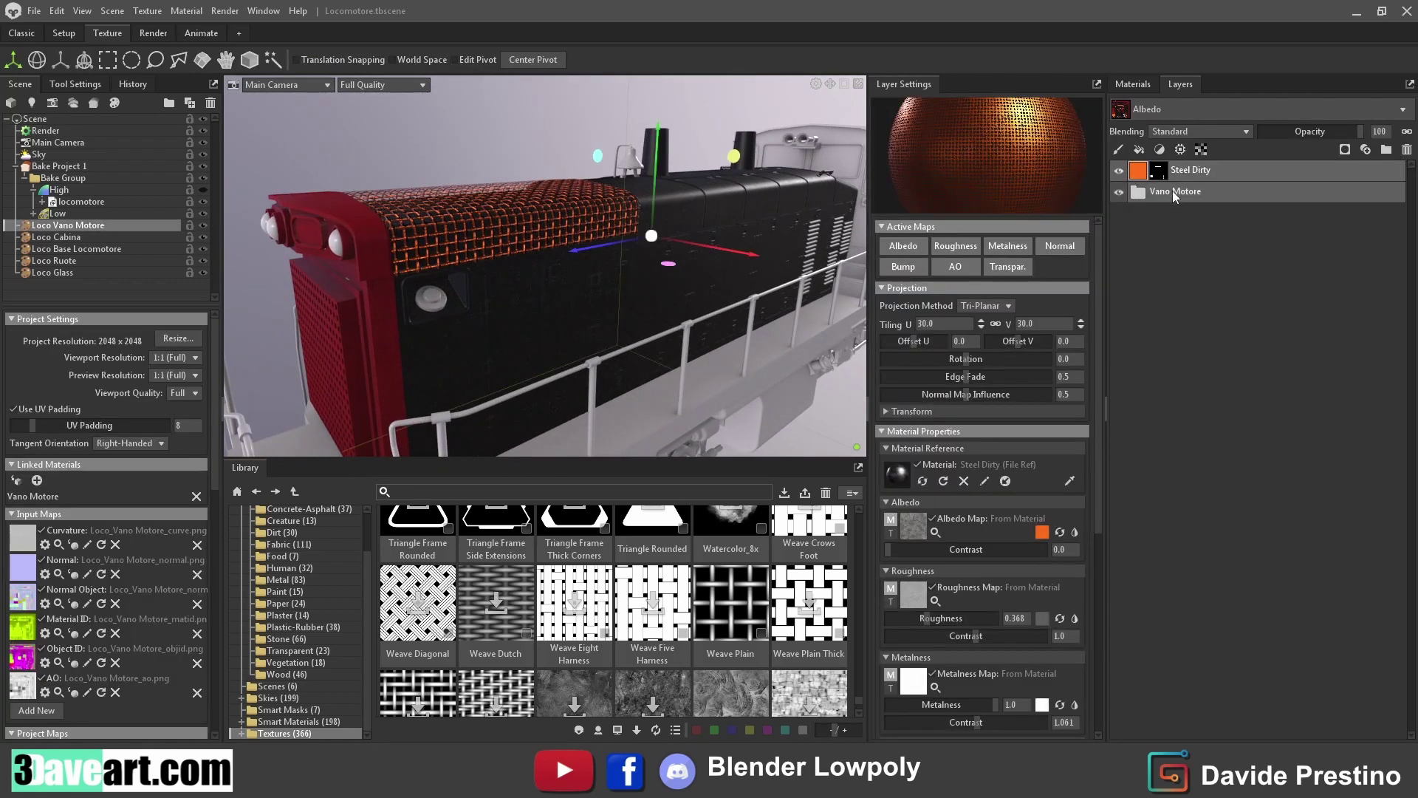
Put Steel Dirty in a new layer group named Griglia and re-expand Vano Motore
click(1387, 150)
double_click(1164, 171)
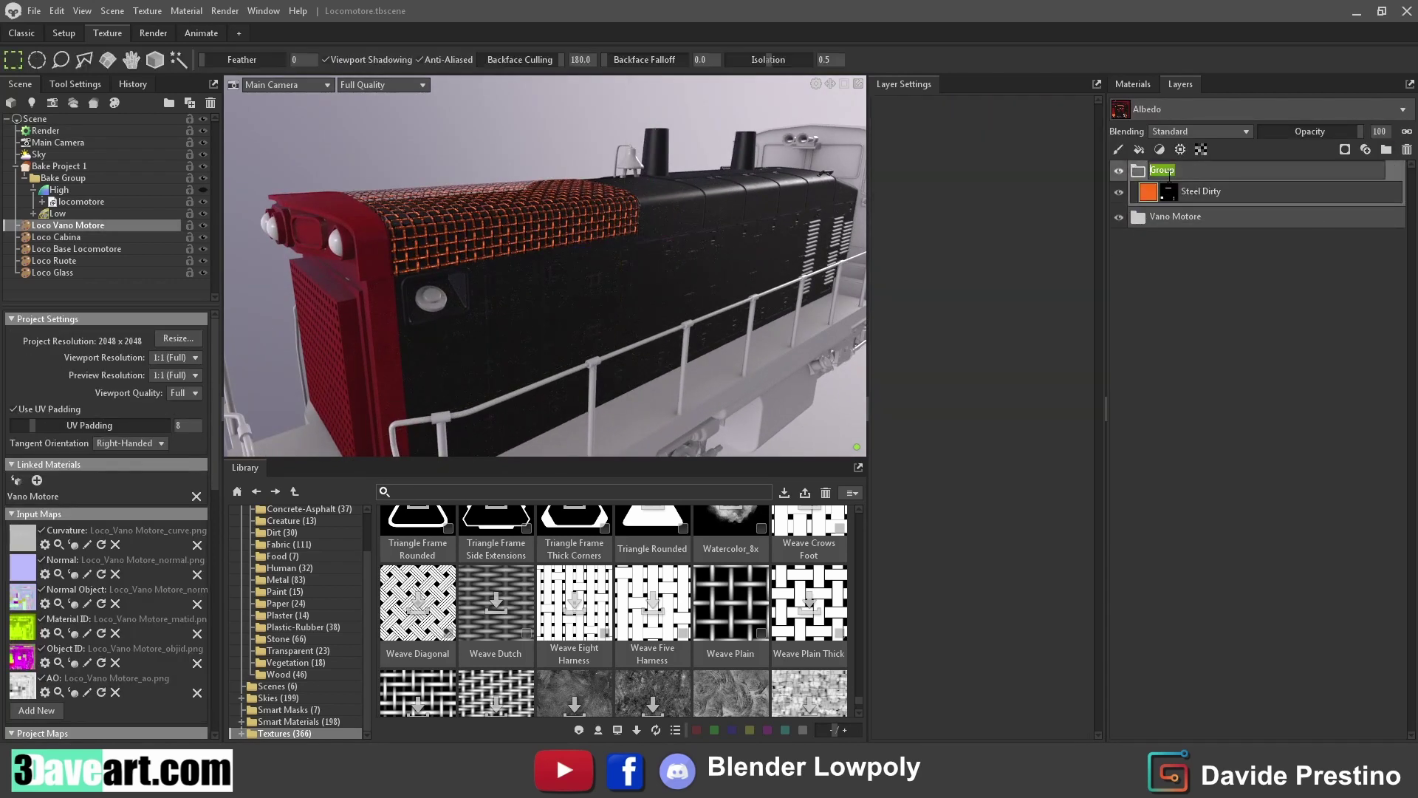
text(ia)
key(Return)
click(1138, 171)
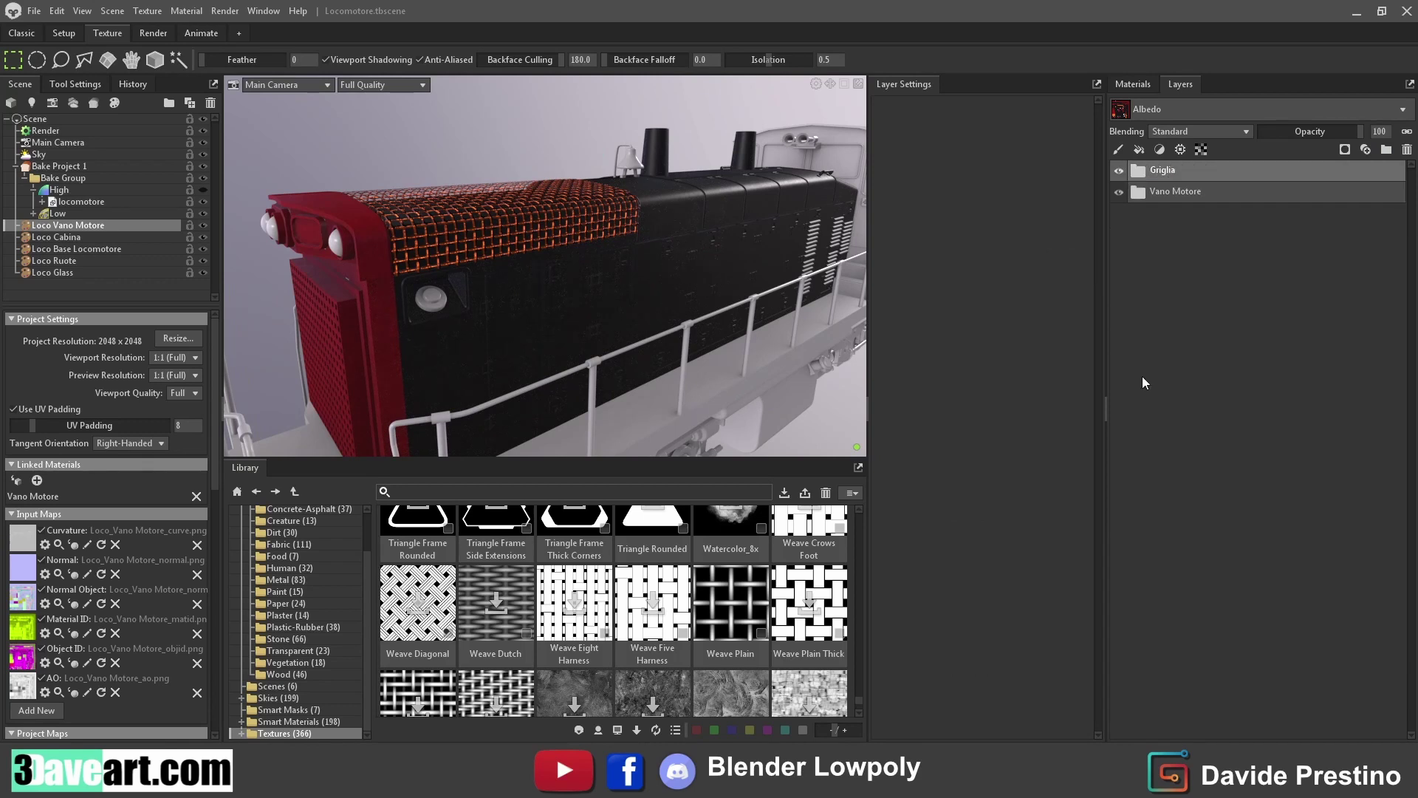
click(1139, 192)
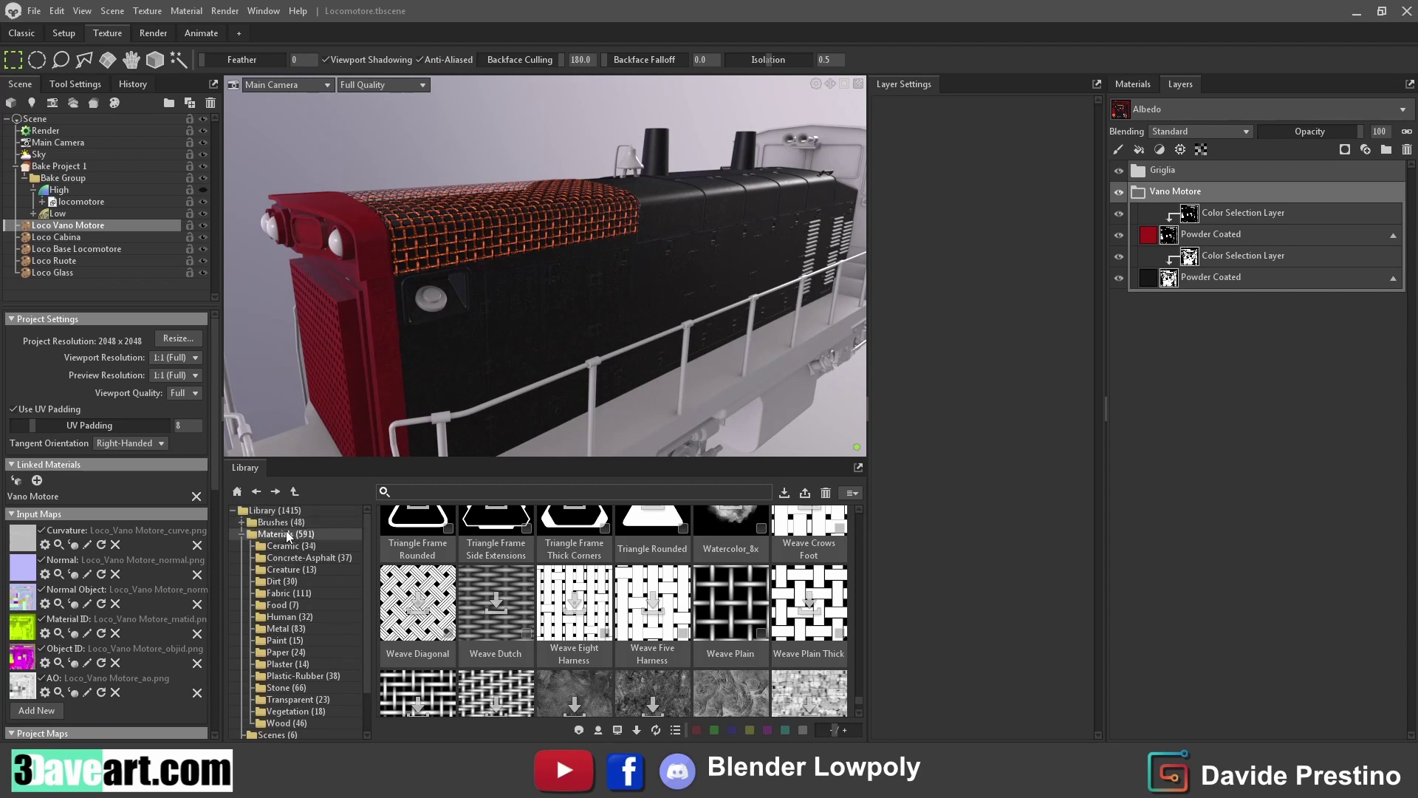
Search the library's Metal materials for 'rust'
click(285, 580)
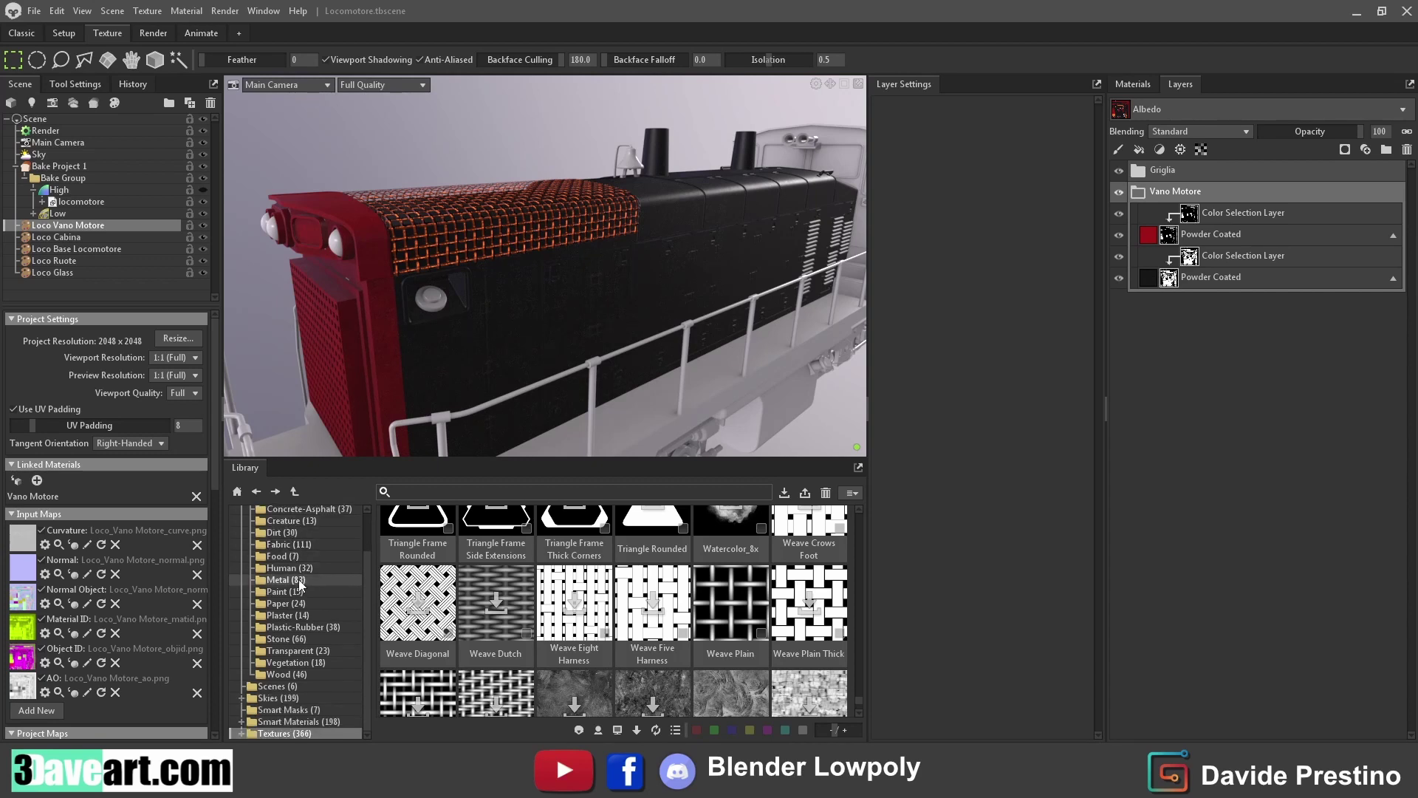
click(527, 499)
text(rust)
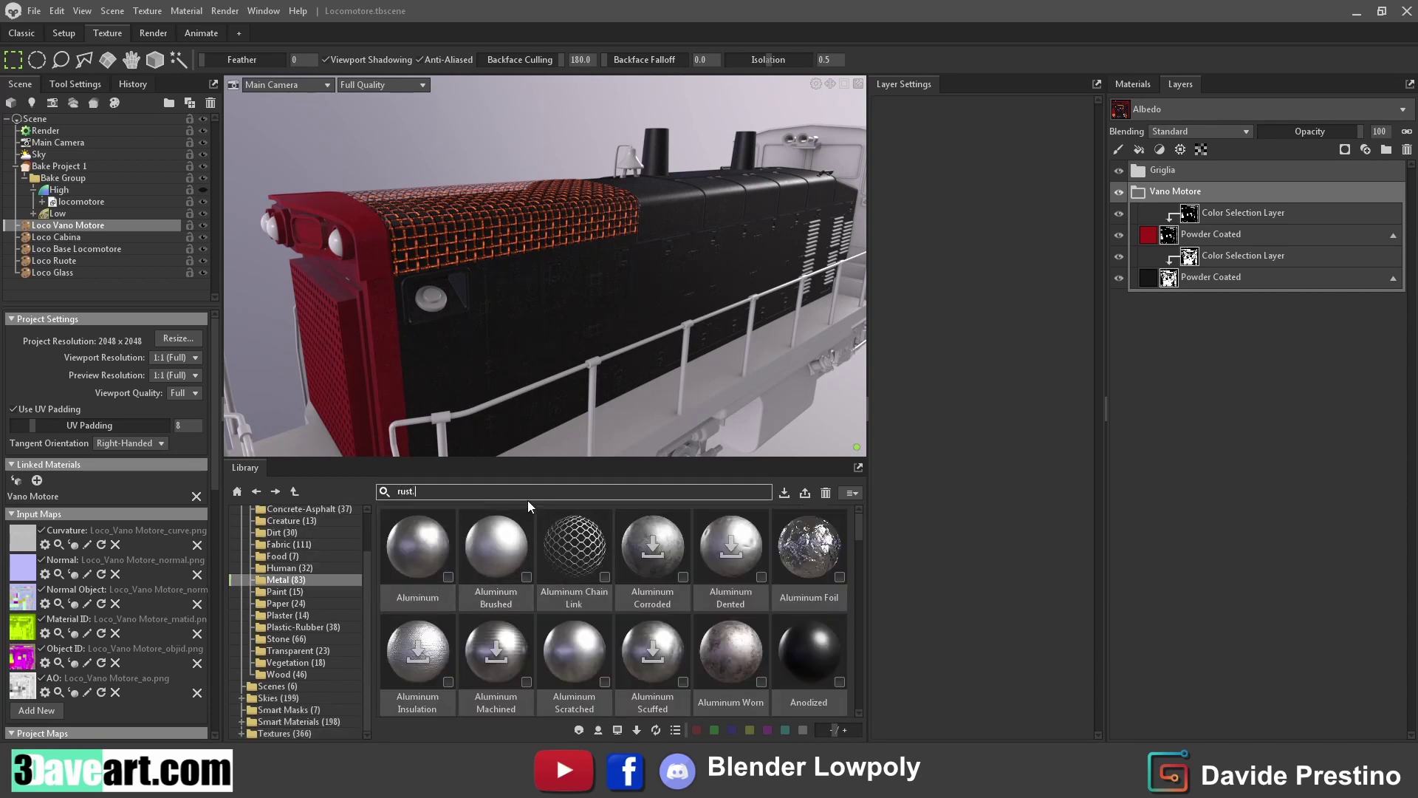
key(Return)
mouse_move(574, 543)
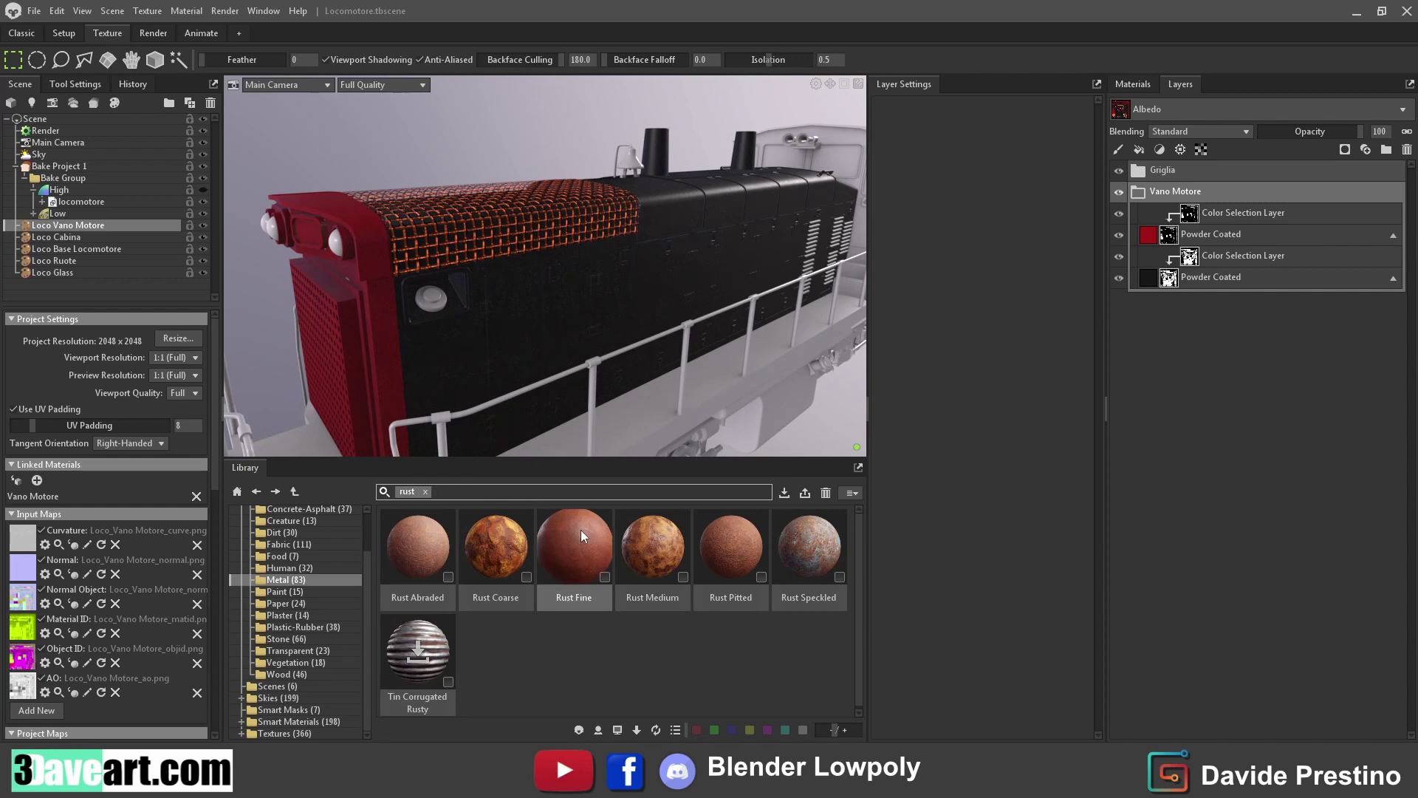
Apply Rust Abraded to the Vano Motore group with tiling 3
drag(423, 555, 1220, 201)
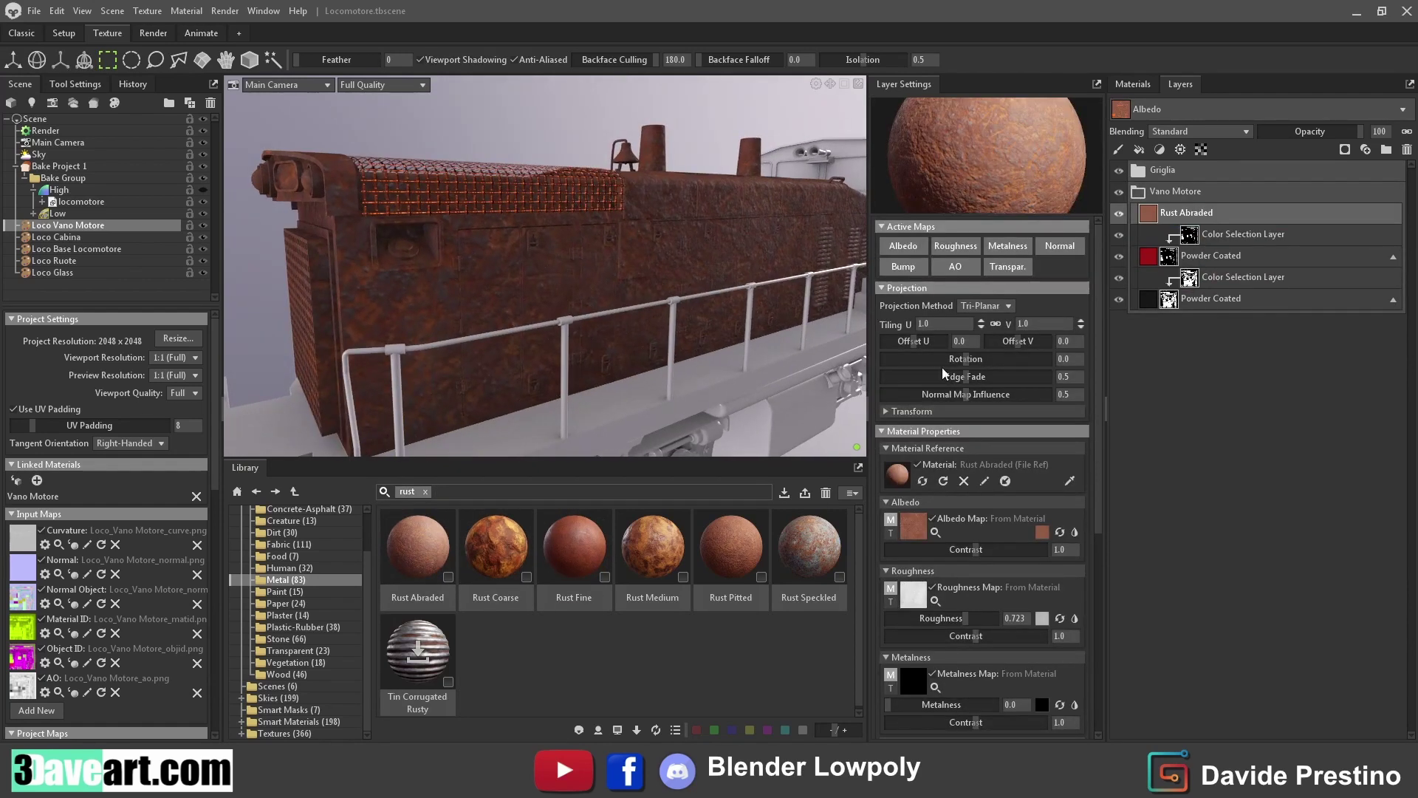
text(2)
key(Return)
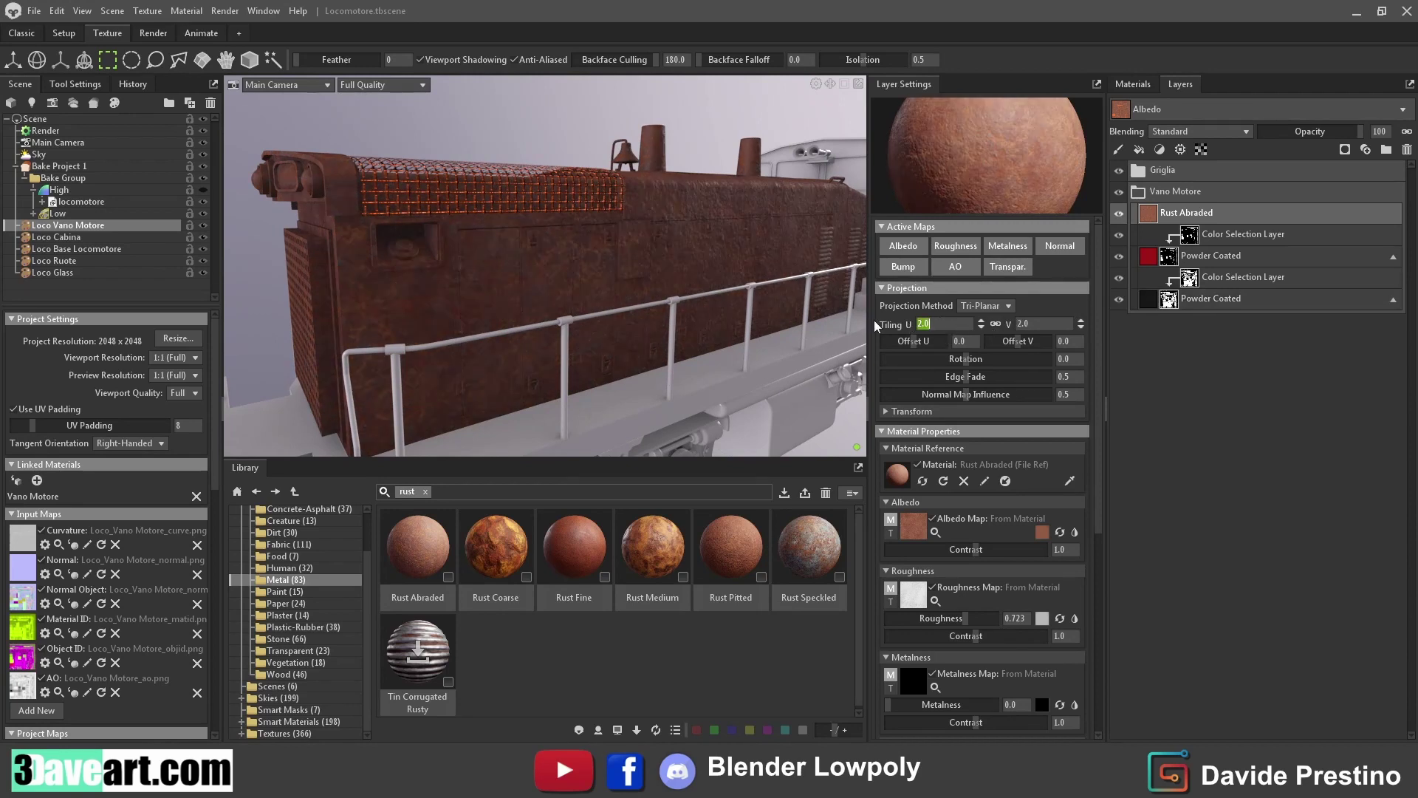
key(Return)
drag(734, 325, 674, 323)
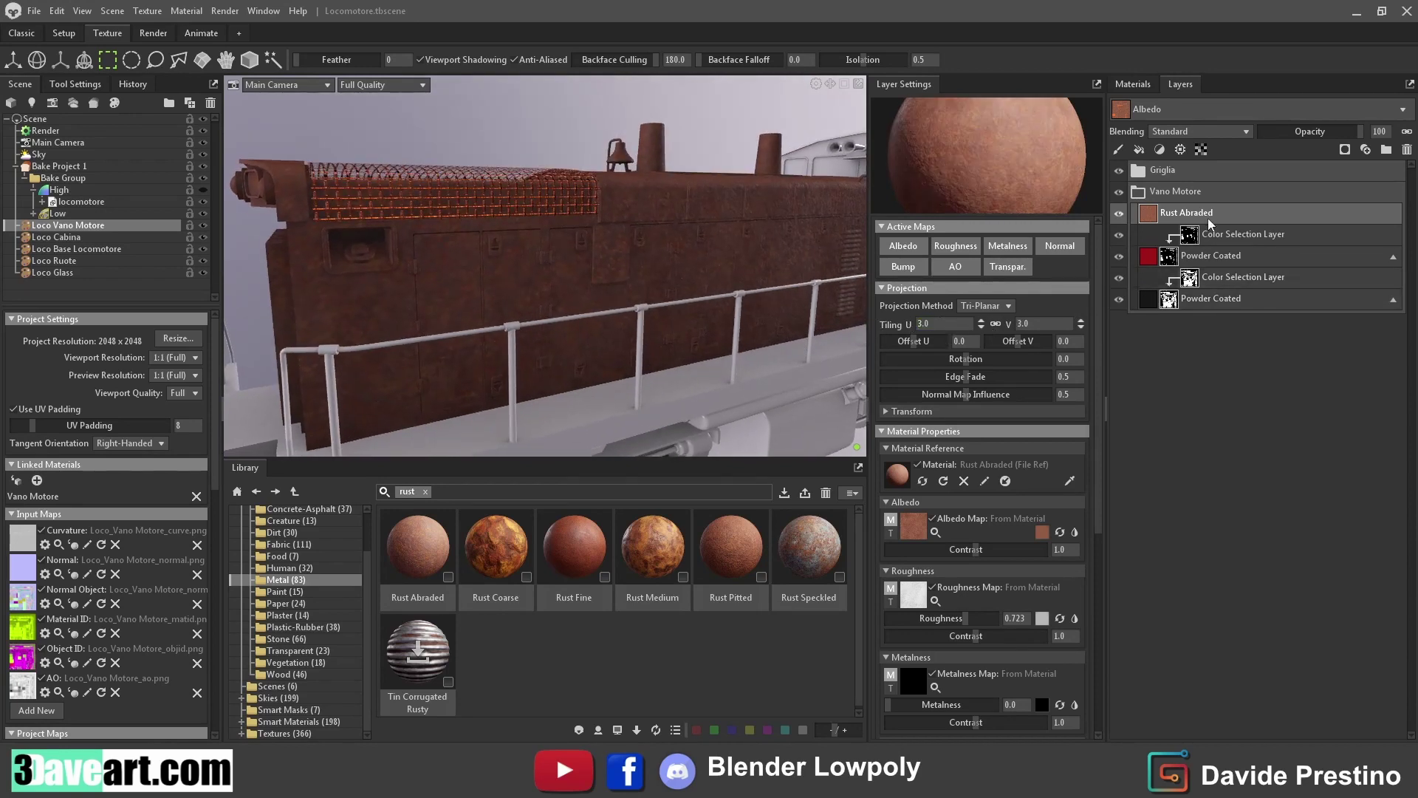
Give the Rust Abraded layer a black paint mask
click(1346, 154)
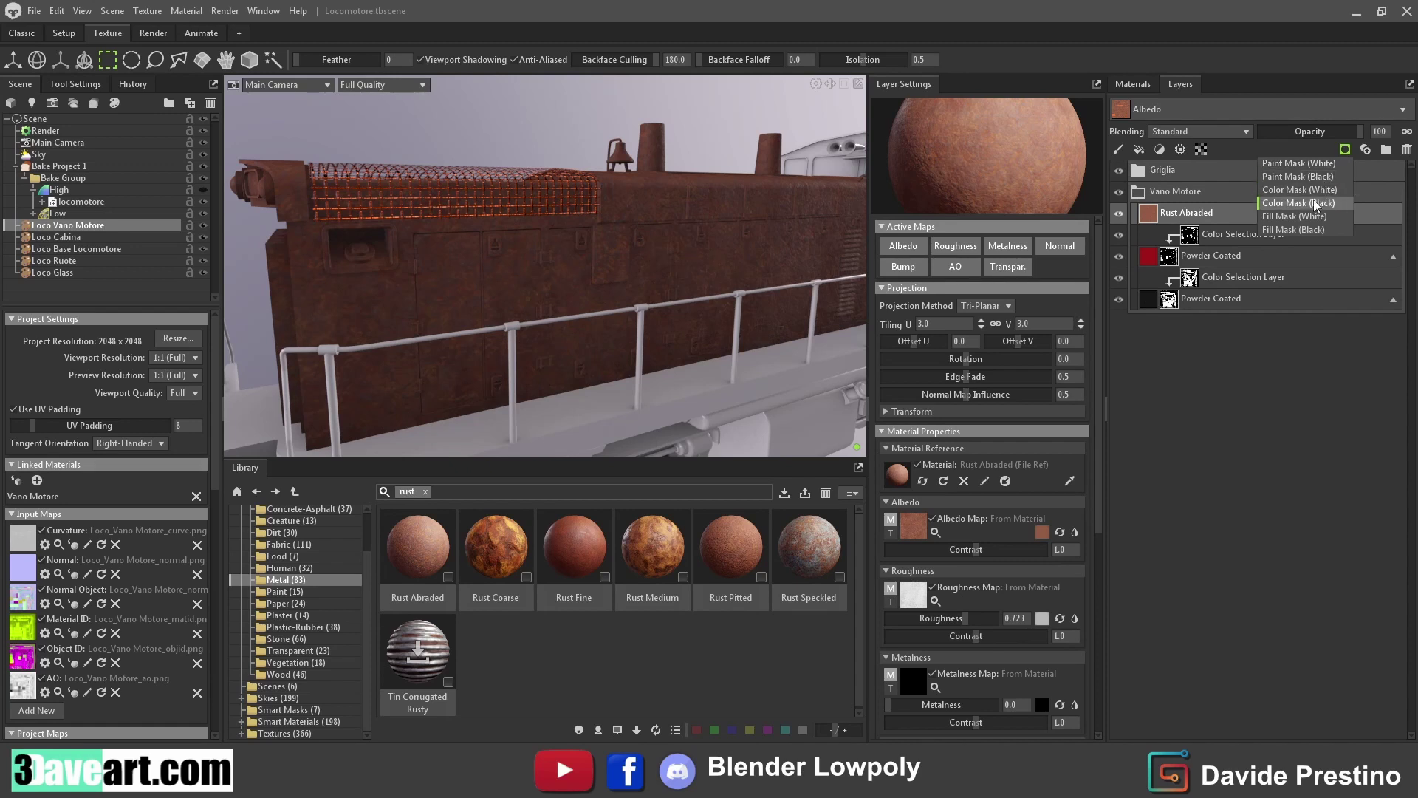
click(1308, 181)
mouse_move(645, 361)
mouse_down()
mouse_move(619, 340)
mouse_move(672, 344)
mouse_move(728, 414)
mouse_up()
Try an occlusion generator in the rust mask, adjusting its contrast, then delete it
click(1182, 151)
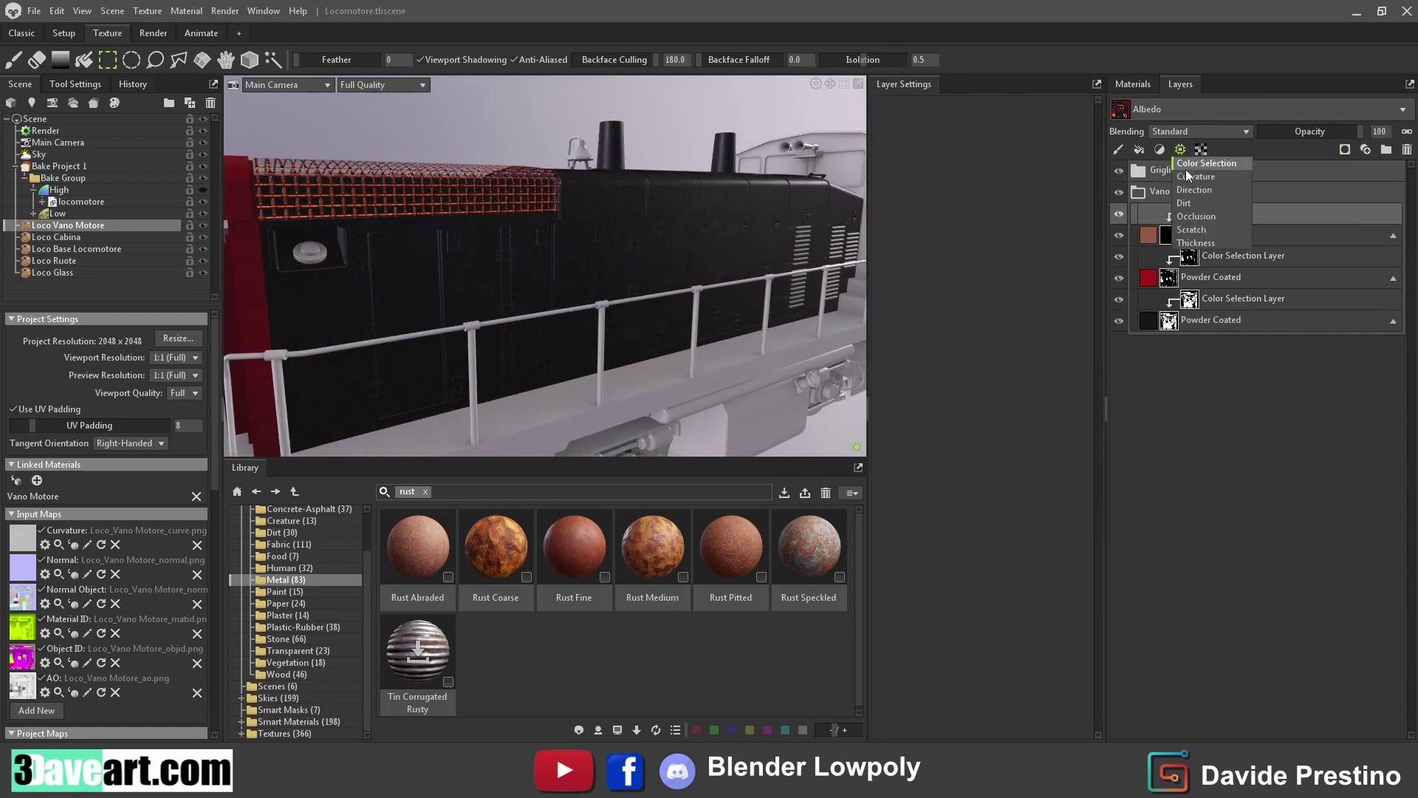
click(1191, 215)
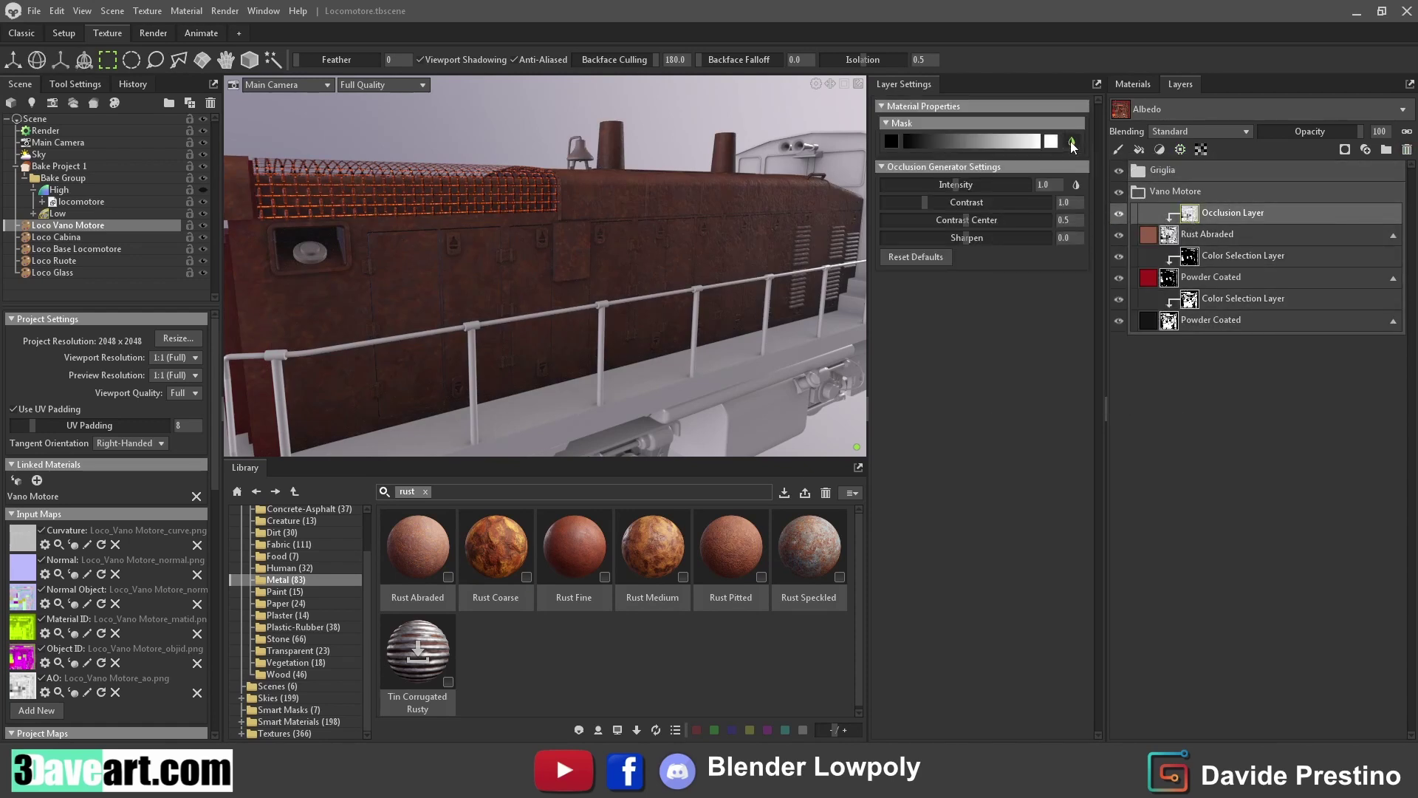
drag(937, 204, 1000, 219)
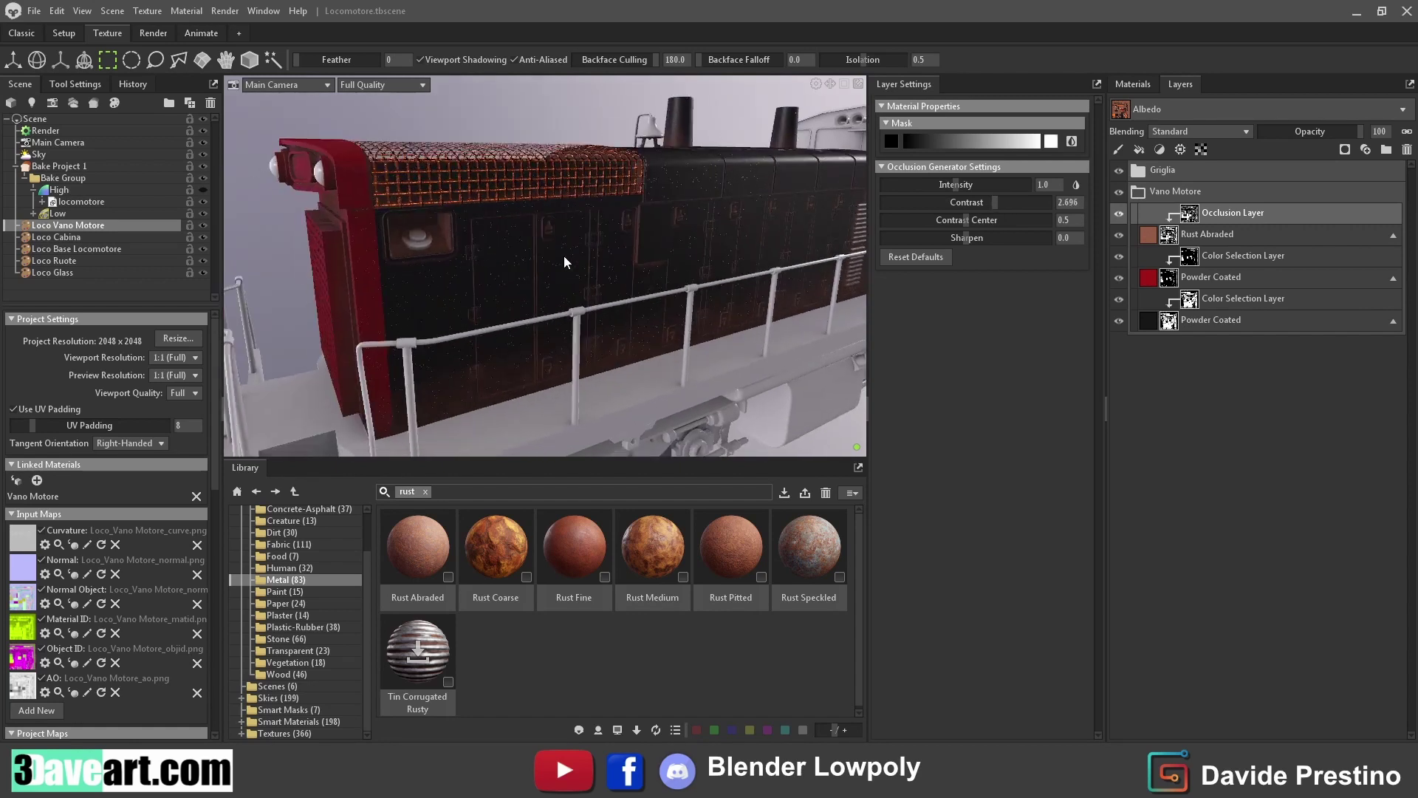
scroll(565, 256, up, 5)
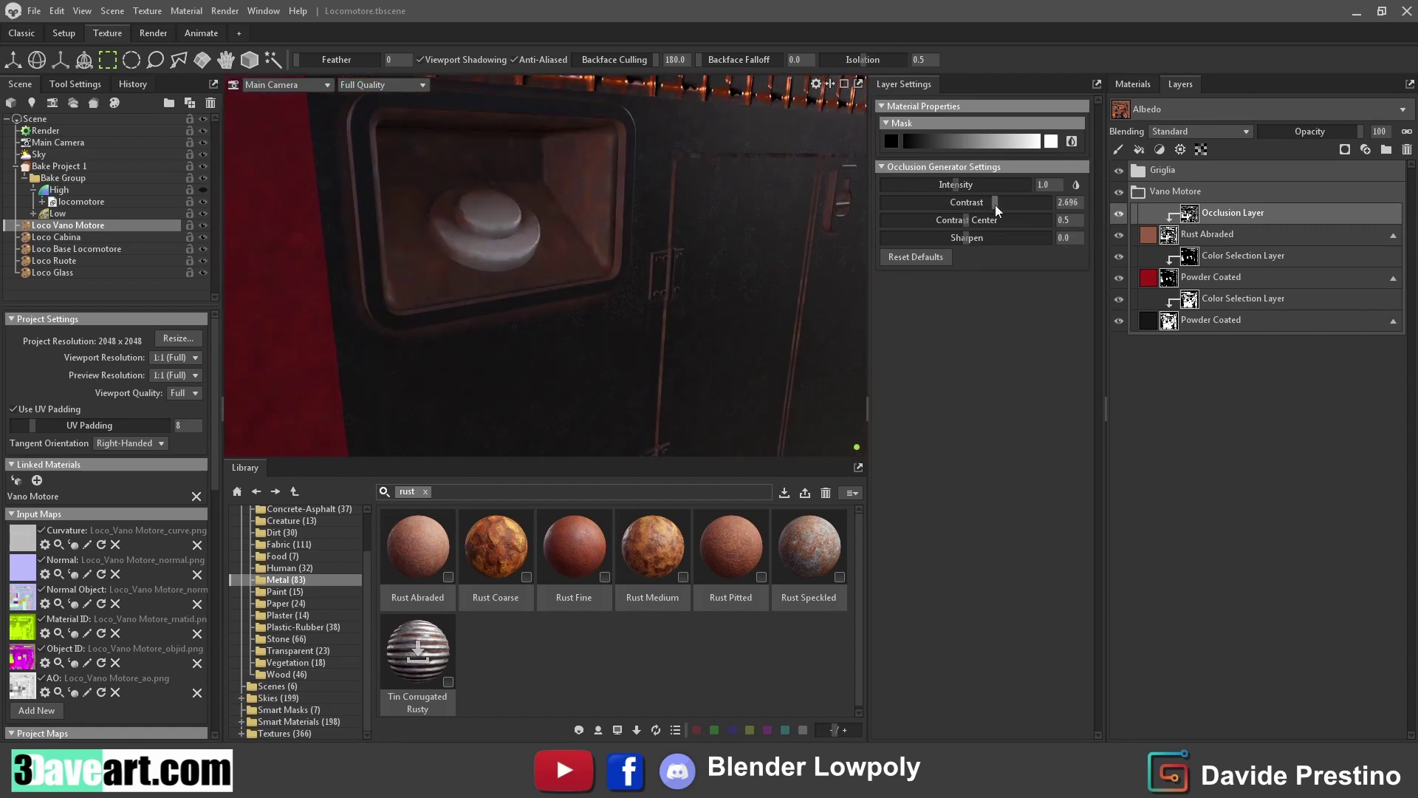
drag(968, 219, 910, 230)
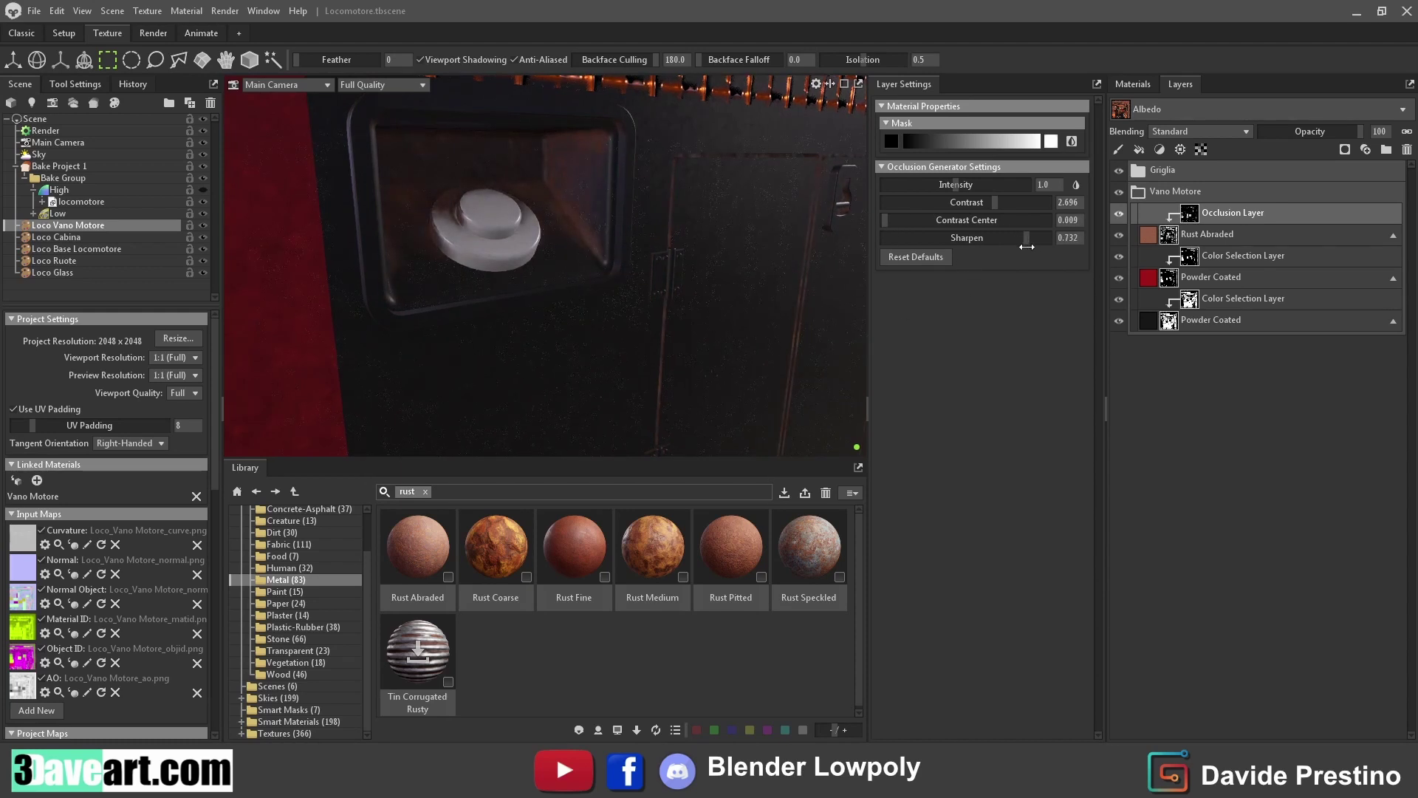
scroll(650, 315, down, 3)
scroll(645, 266, down, 4)
mouse_move(644, 265)
mouse_down()
mouse_move(377, 306)
mouse_move(718, 324)
mouse_move(996, 246)
mouse_up()
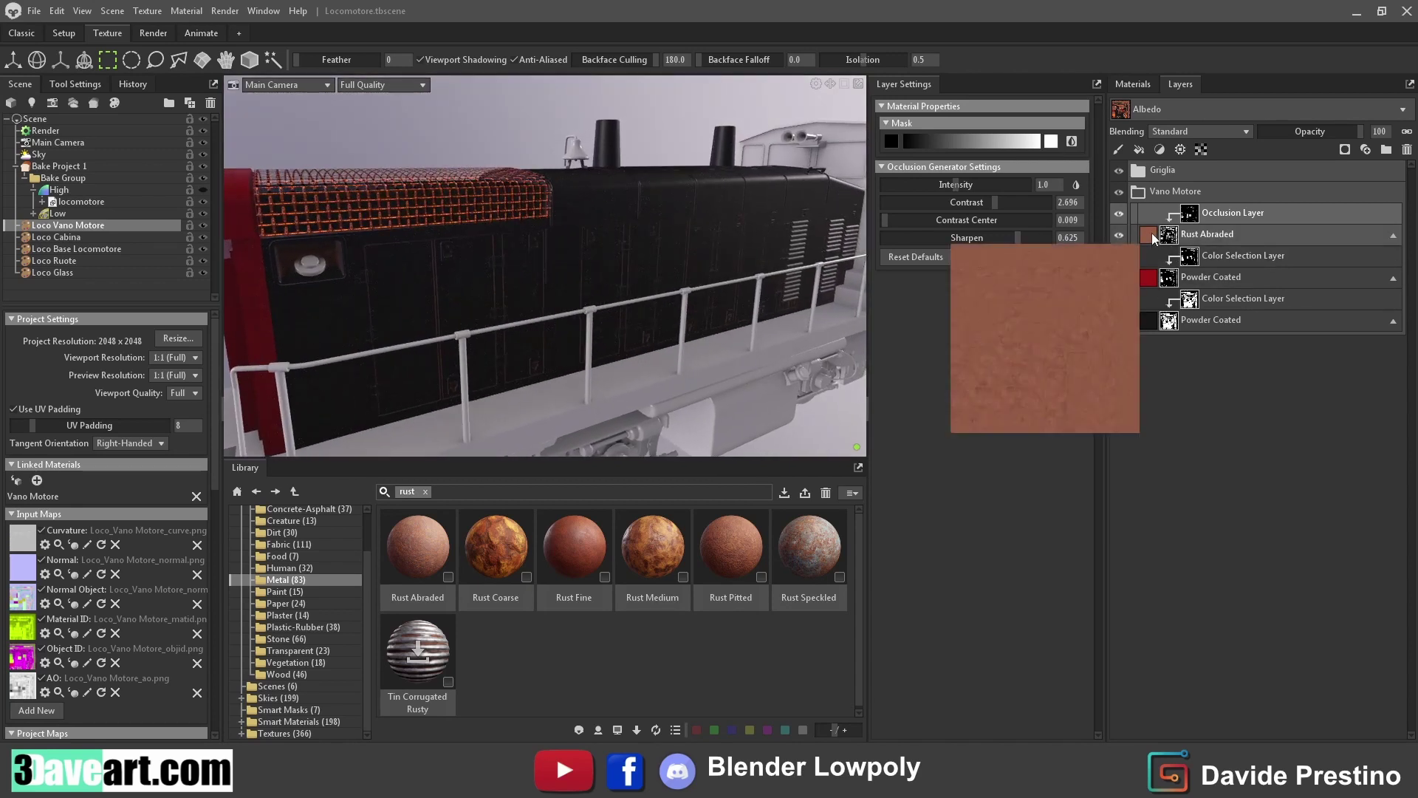
key(Delete)
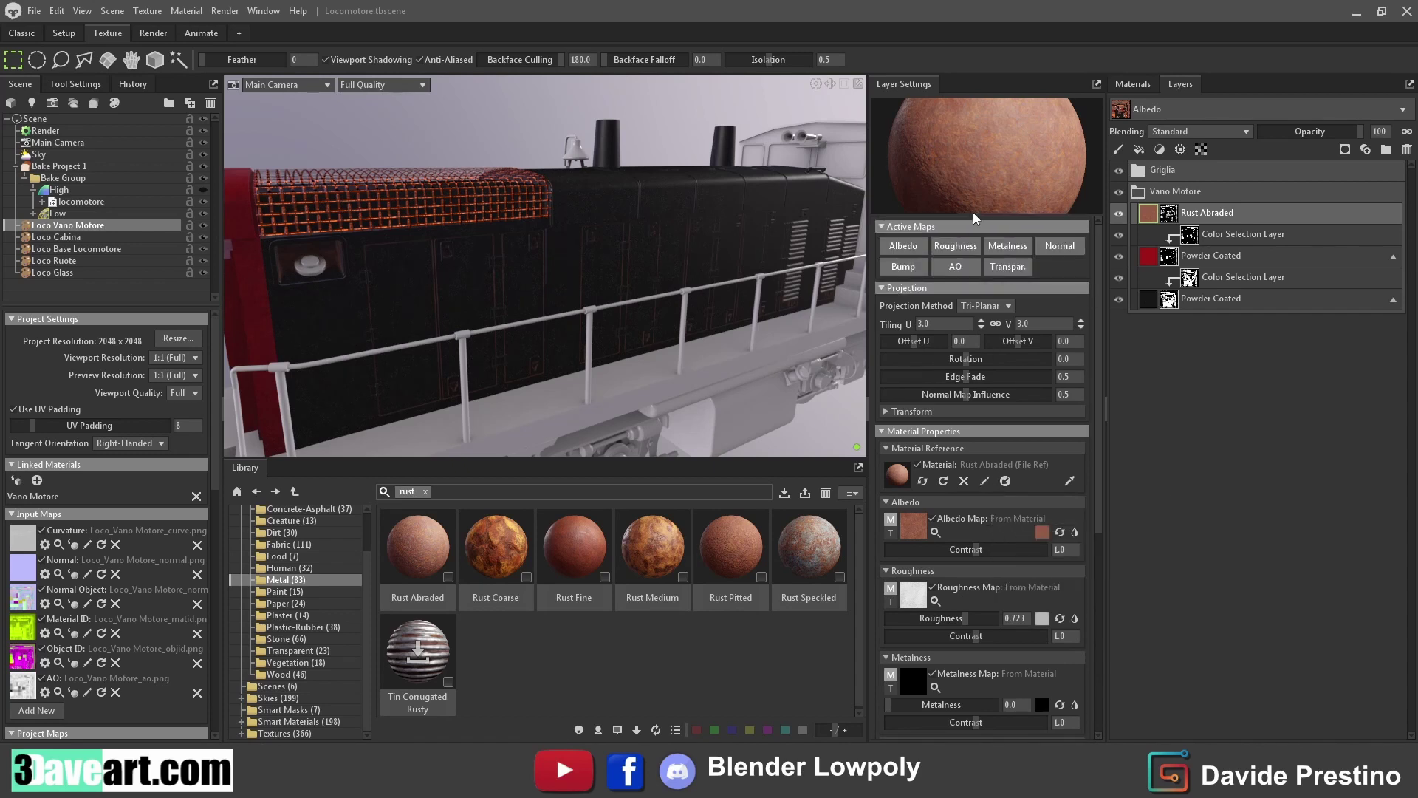
Duplicate the Rust Abraded layer and give the upper copy a black mask
scroll(973, 536, down, 3)
scroll(973, 536, down, 3)
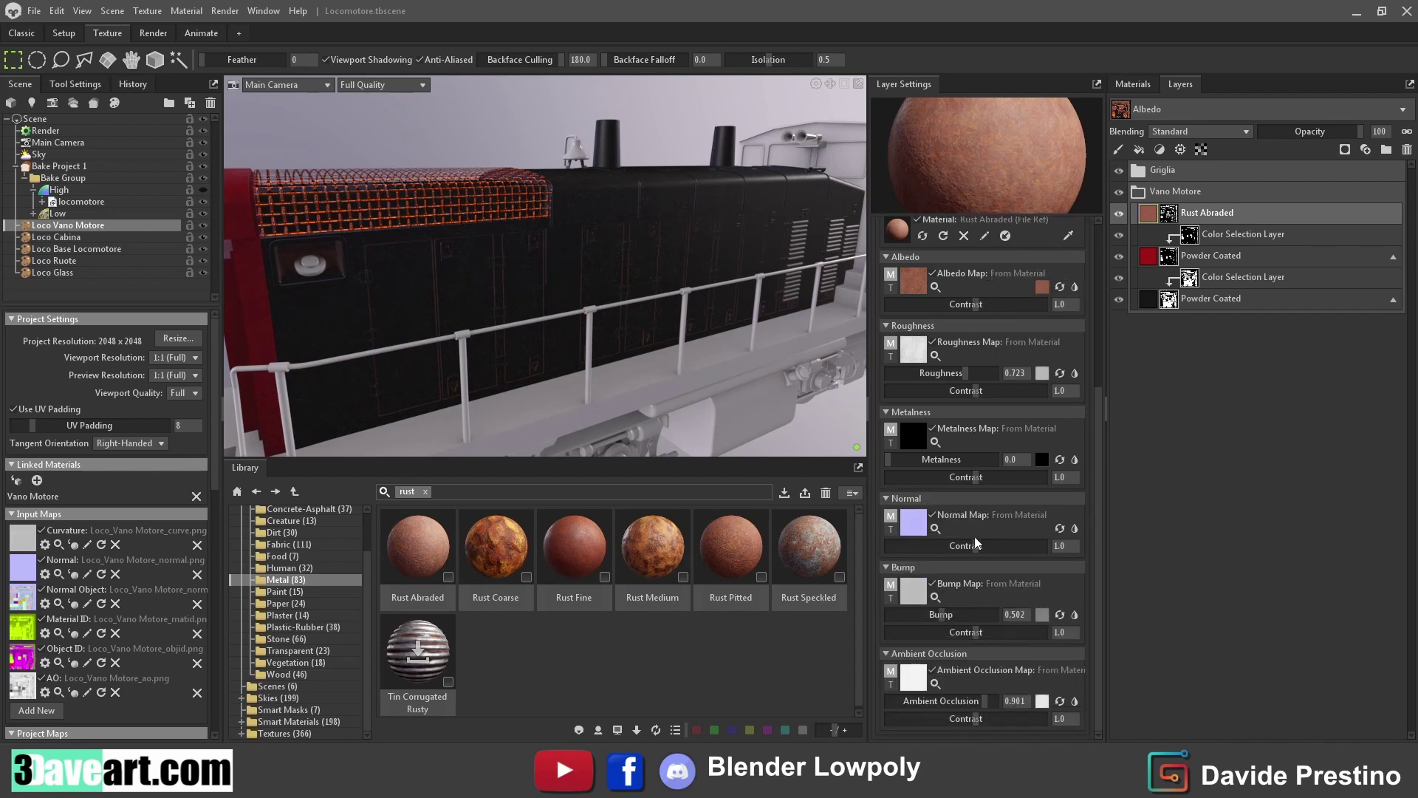
scroll(390, 268, up, 3)
scroll(529, 231, up, 3)
scroll(716, 271, up, 2)
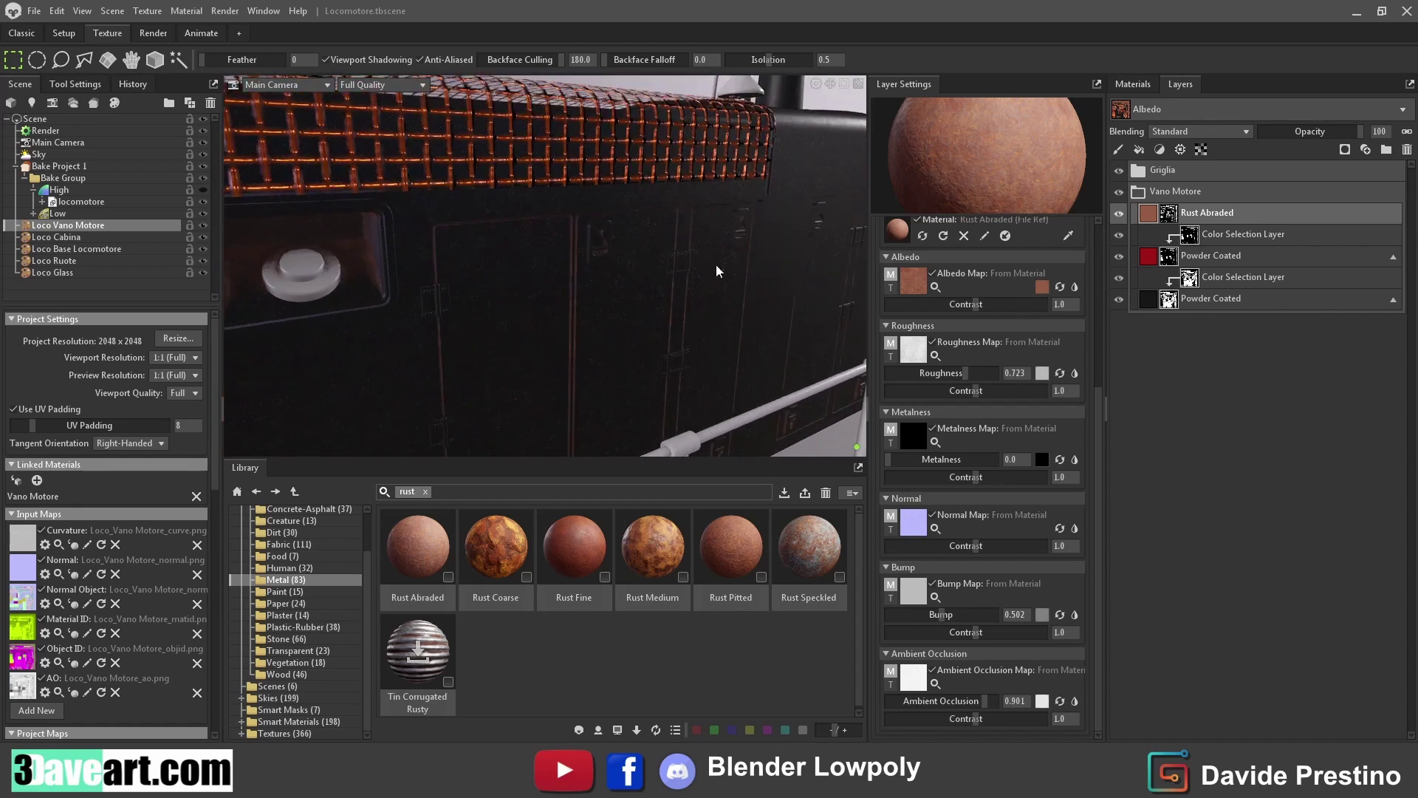
right_click(1193, 219)
click(1205, 233)
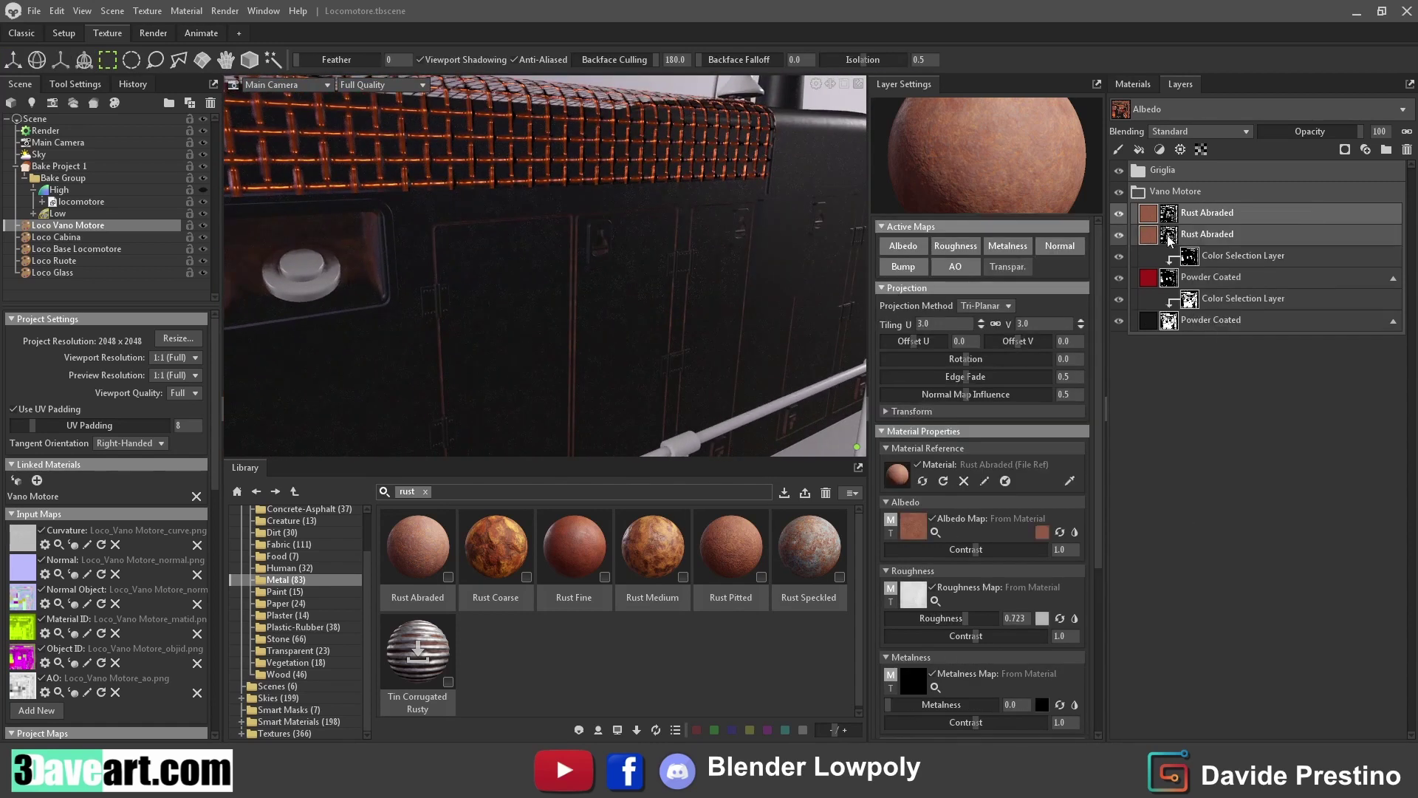
click(1169, 216)
click(1194, 219)
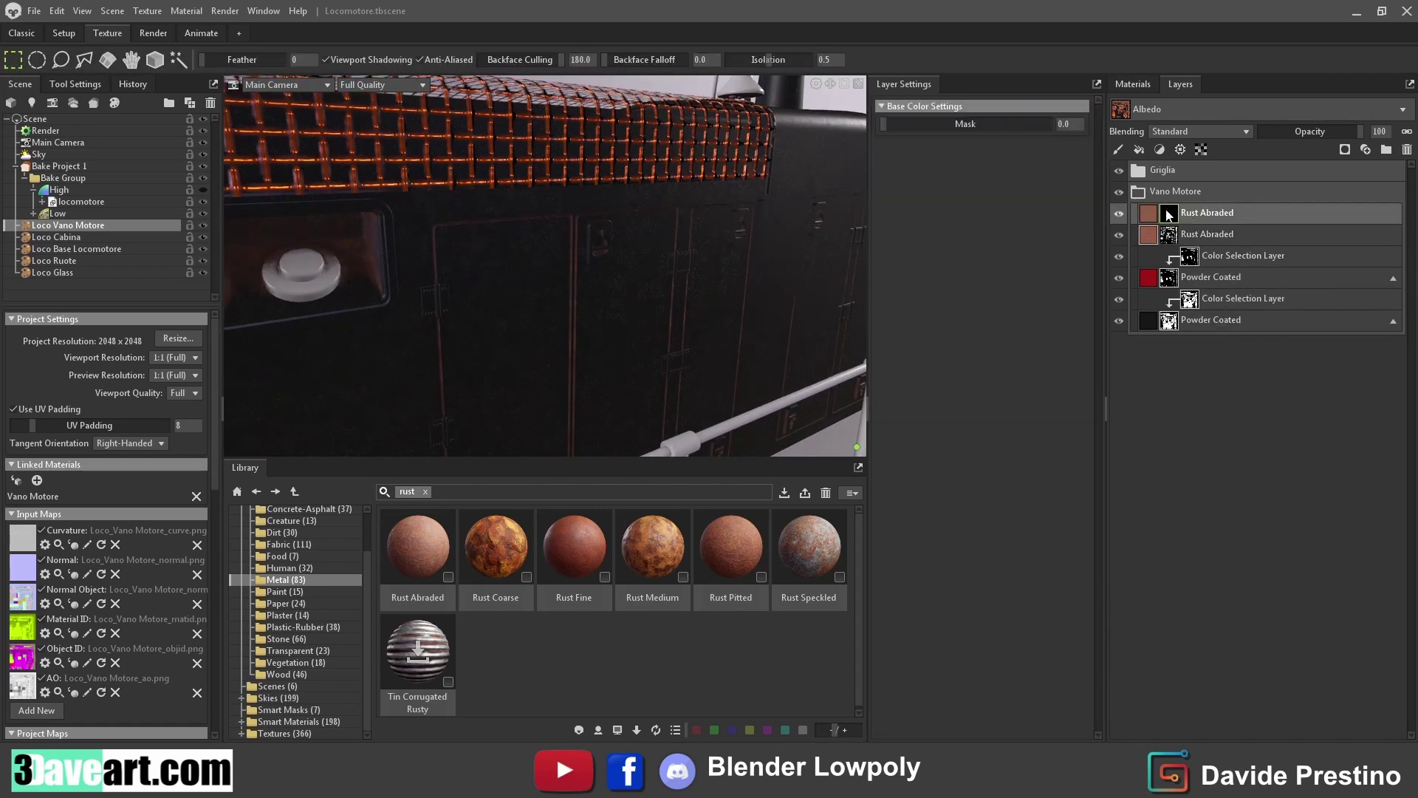
Test an inverted dirt generator at about 1.9 intensity in the mask, then remove it
click(1181, 152)
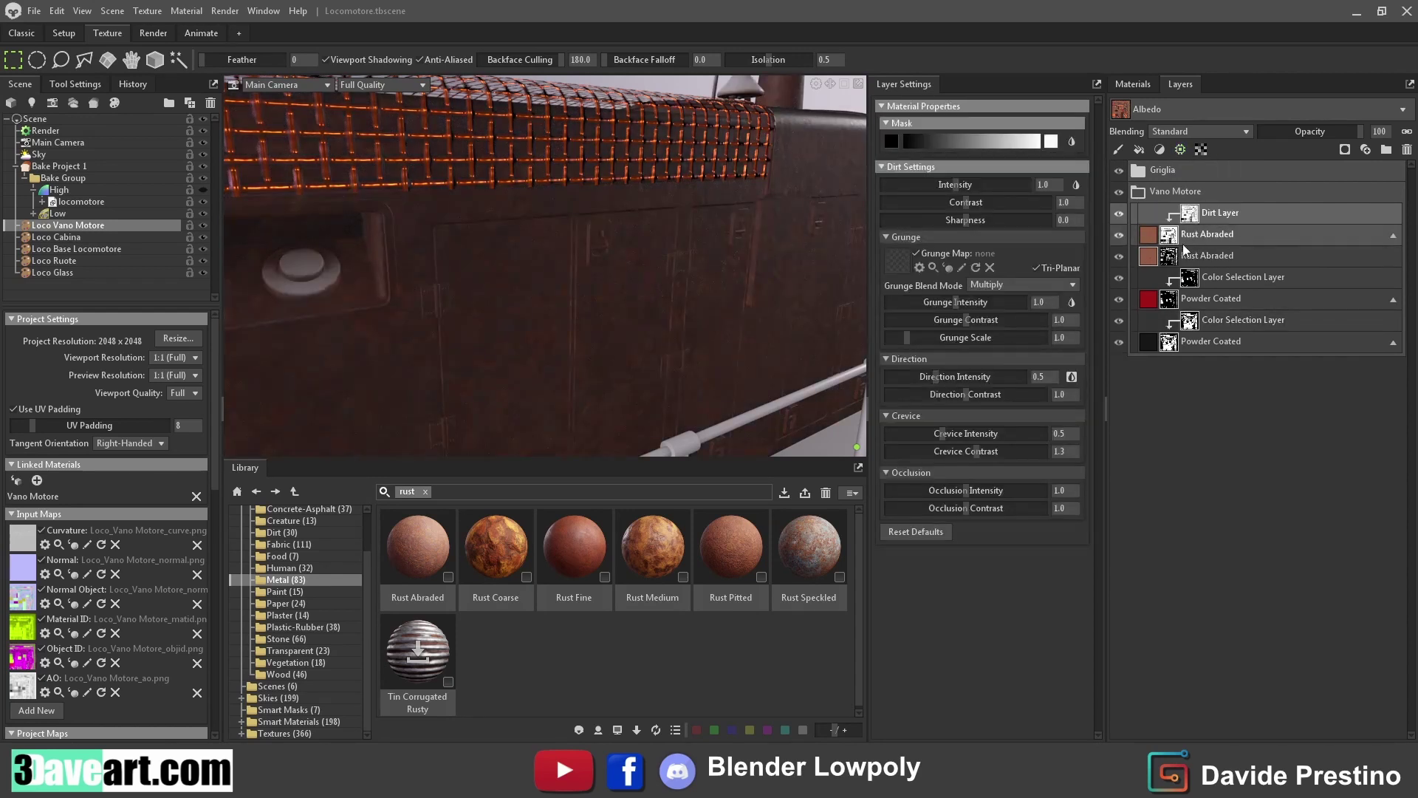
click(1075, 187)
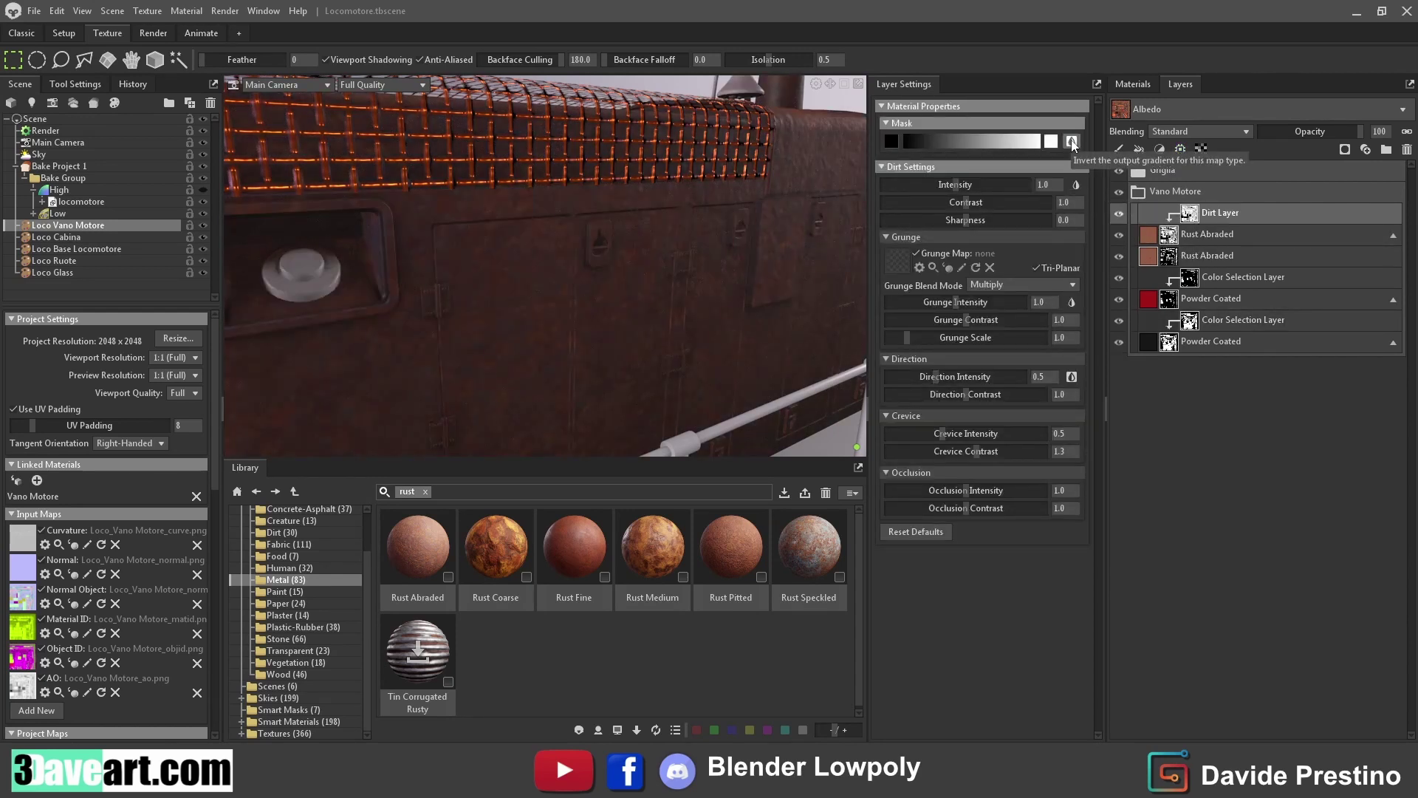
drag(968, 186, 984, 189)
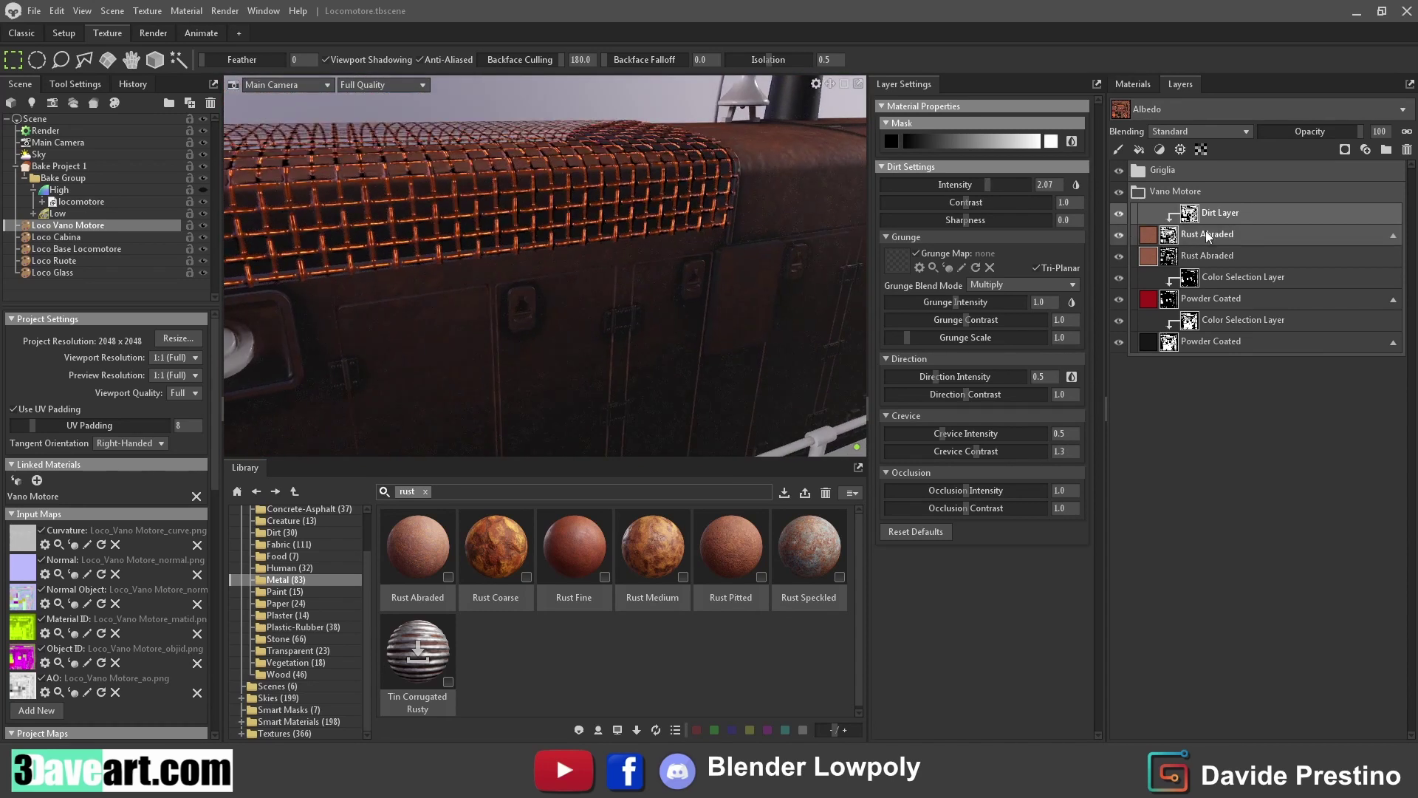
key(ctrl+z)
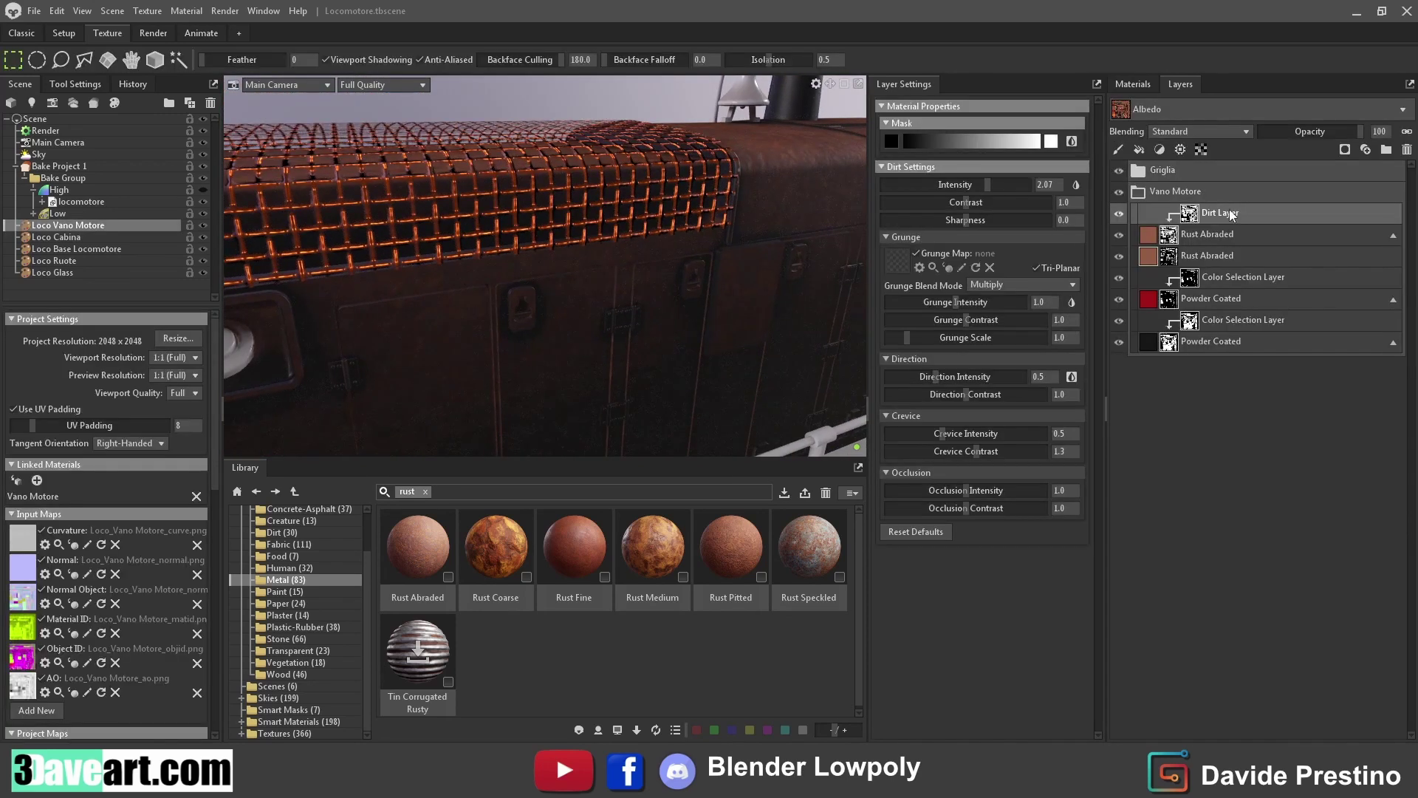
click(1407, 150)
Add a scratch generator to the upper rust mask with intensity lowered to about 0.88
click(1180, 149)
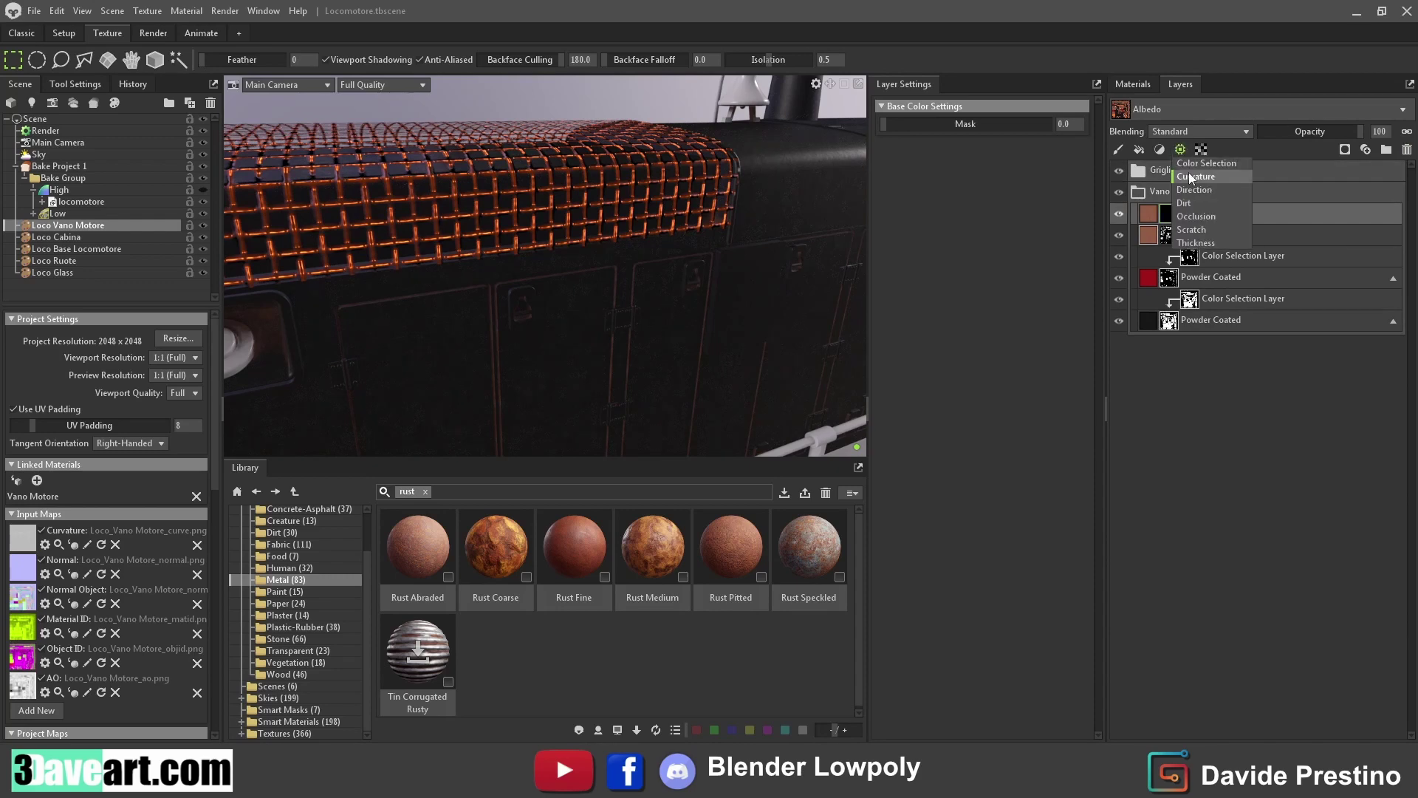
click(1208, 231)
mouse_move(673, 311)
mouse_down()
mouse_move(582, 272)
mouse_move(551, 374)
mouse_up()
mouse_move(960, 185)
mouse_down()
mouse_move(928, 186)
mouse_move(964, 212)
mouse_move(975, 202)
mouse_up()
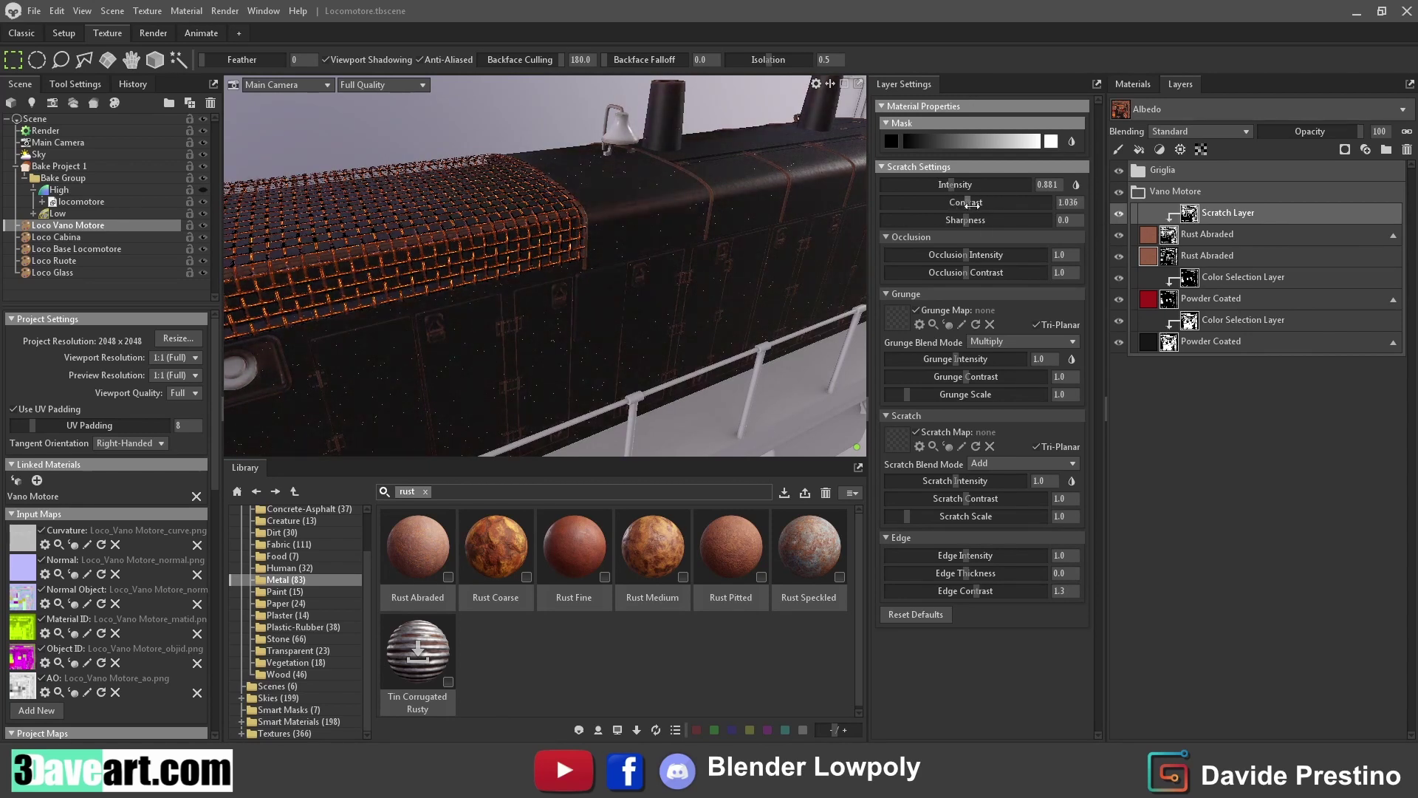
Replace the scratch generator with a black paint mask driven by the Rust Surface Fine texture
click(1408, 149)
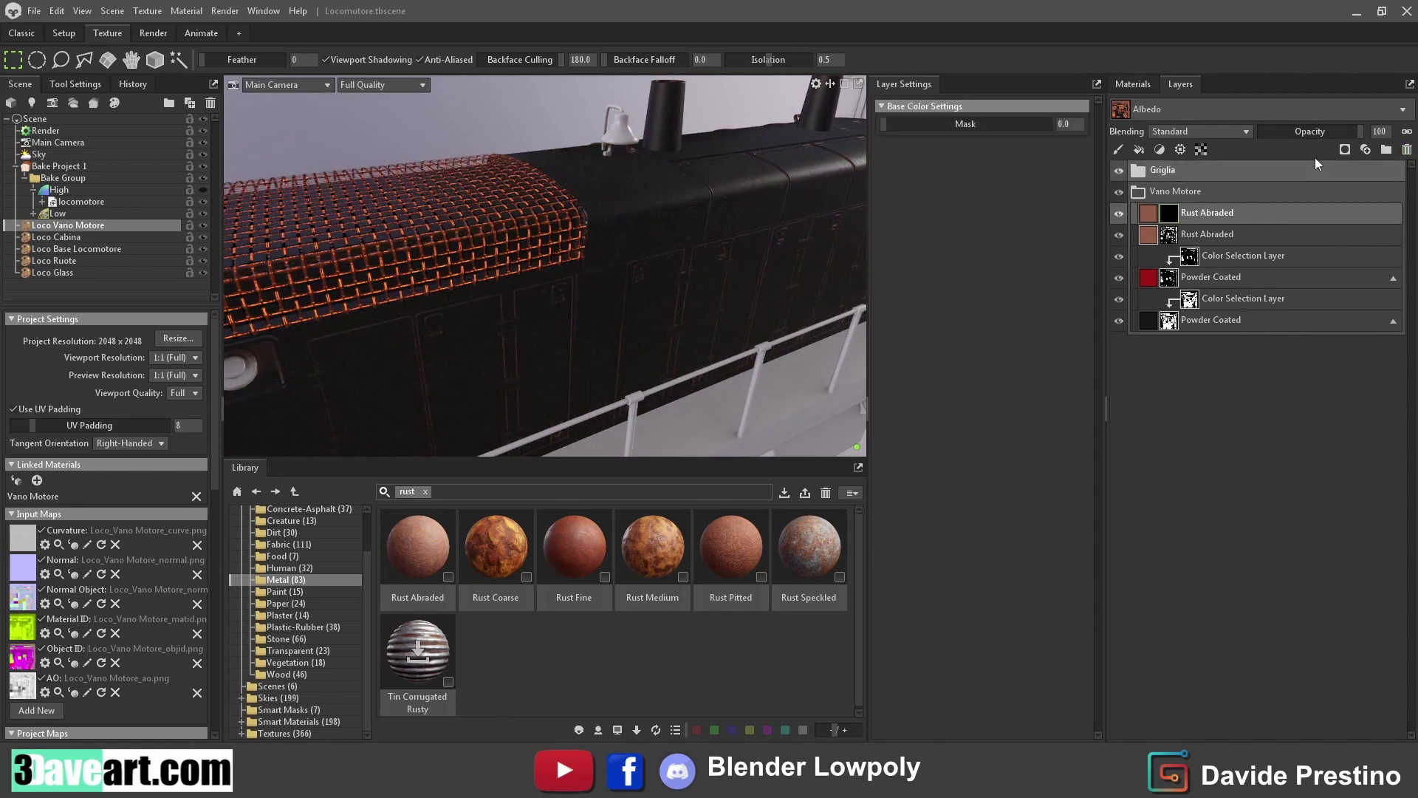
click(1345, 149)
click(1327, 175)
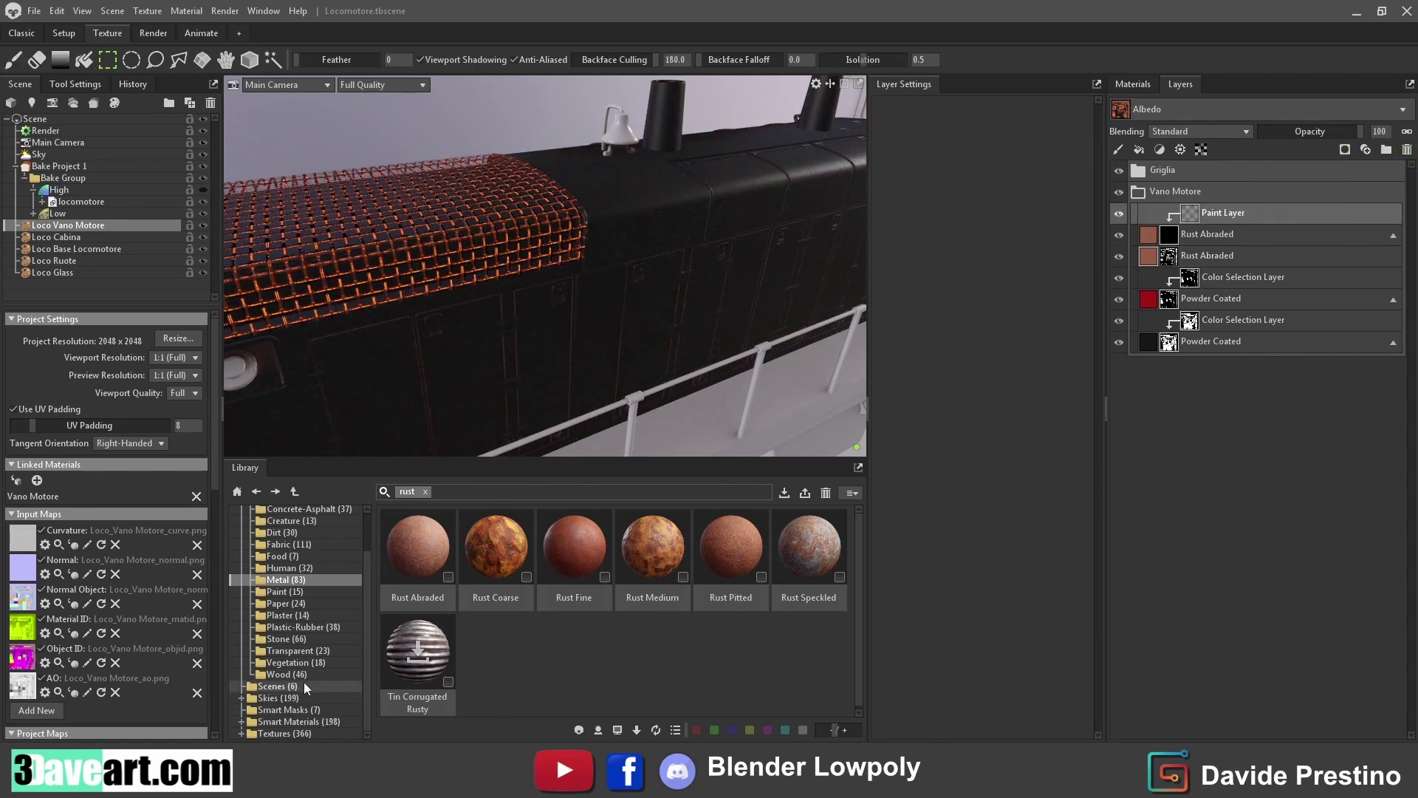
click(277, 733)
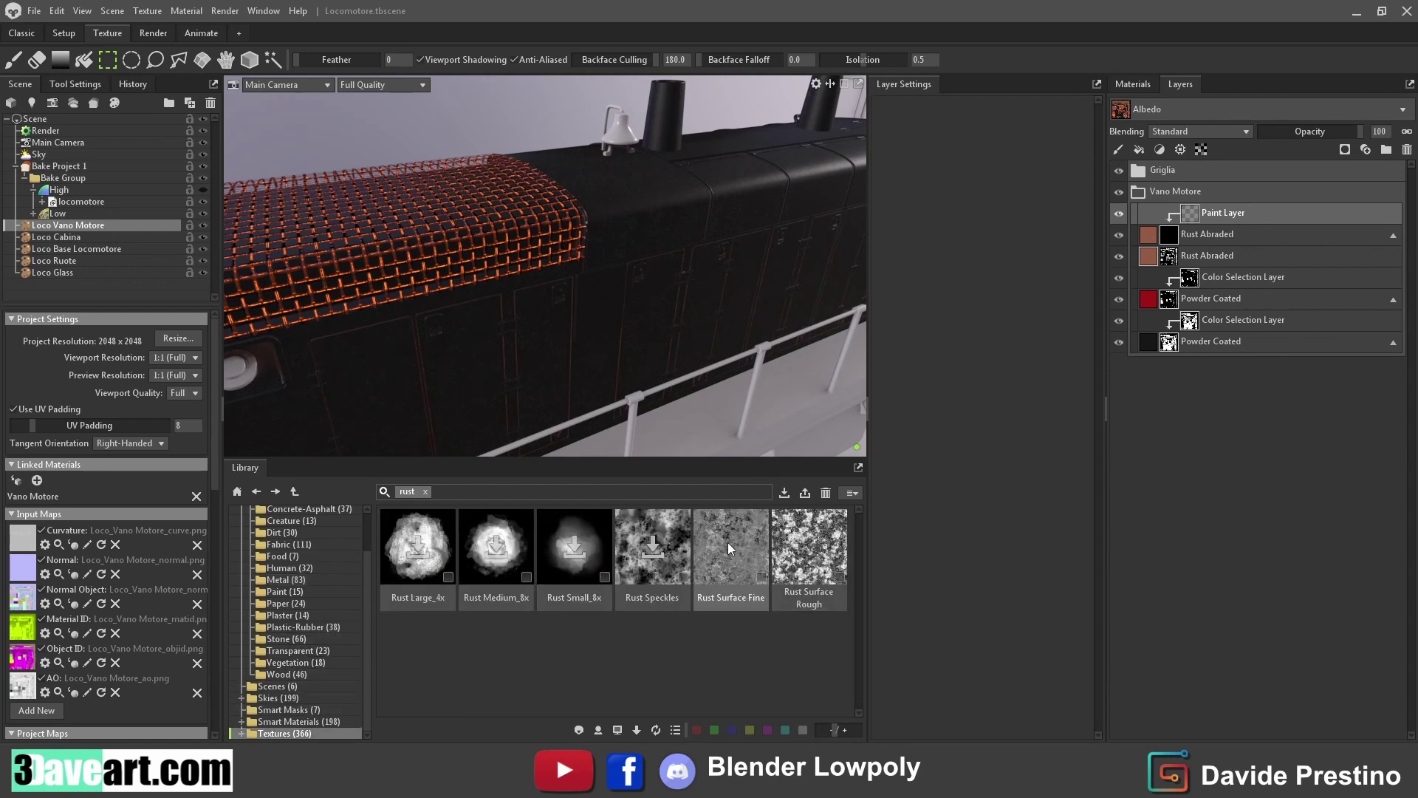
drag(729, 542, 1180, 197)
drag(1196, 214, 1195, 214)
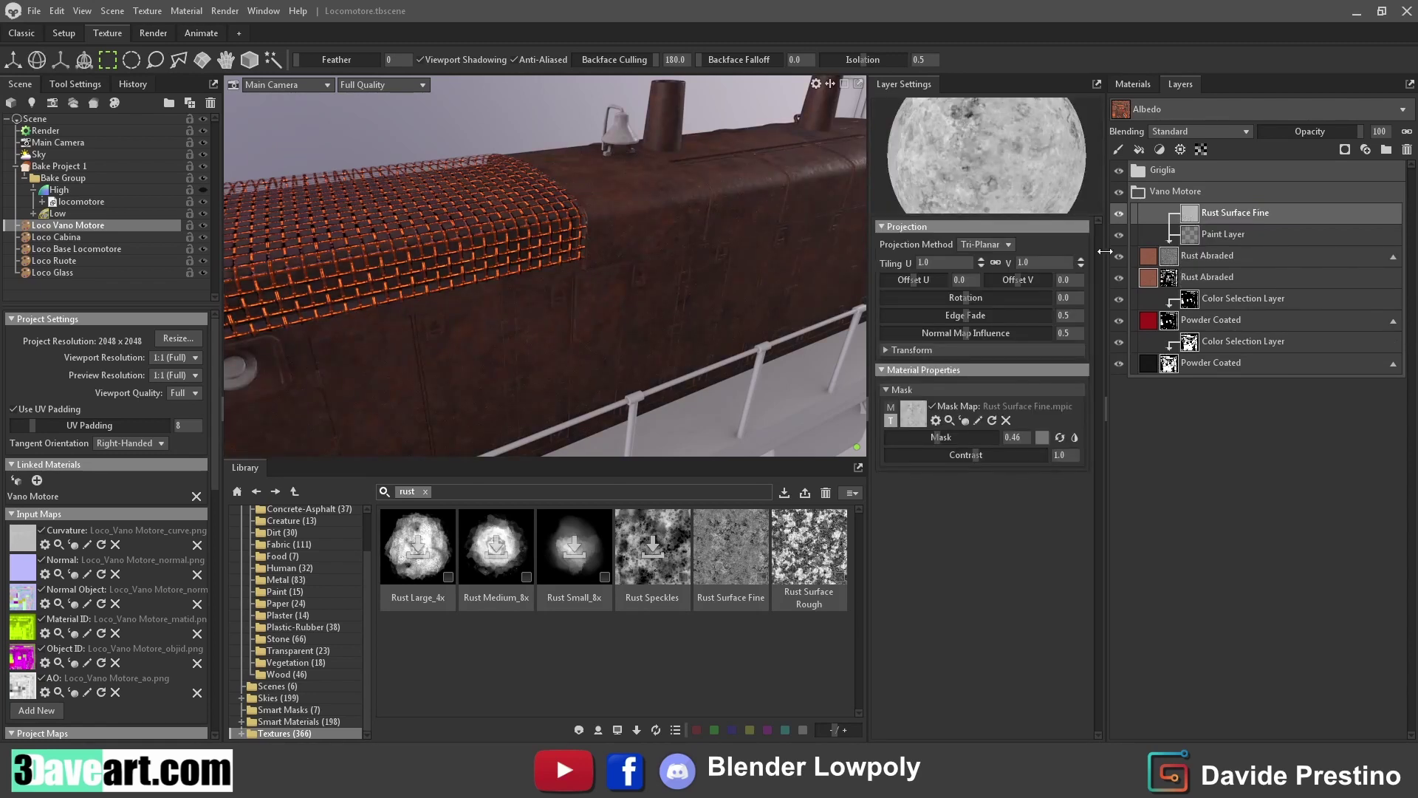
Delete the empty paint layer and reselect the upper Rust Abraded layer
click(1199, 237)
click(1182, 212)
click(1195, 234)
key(Delete)
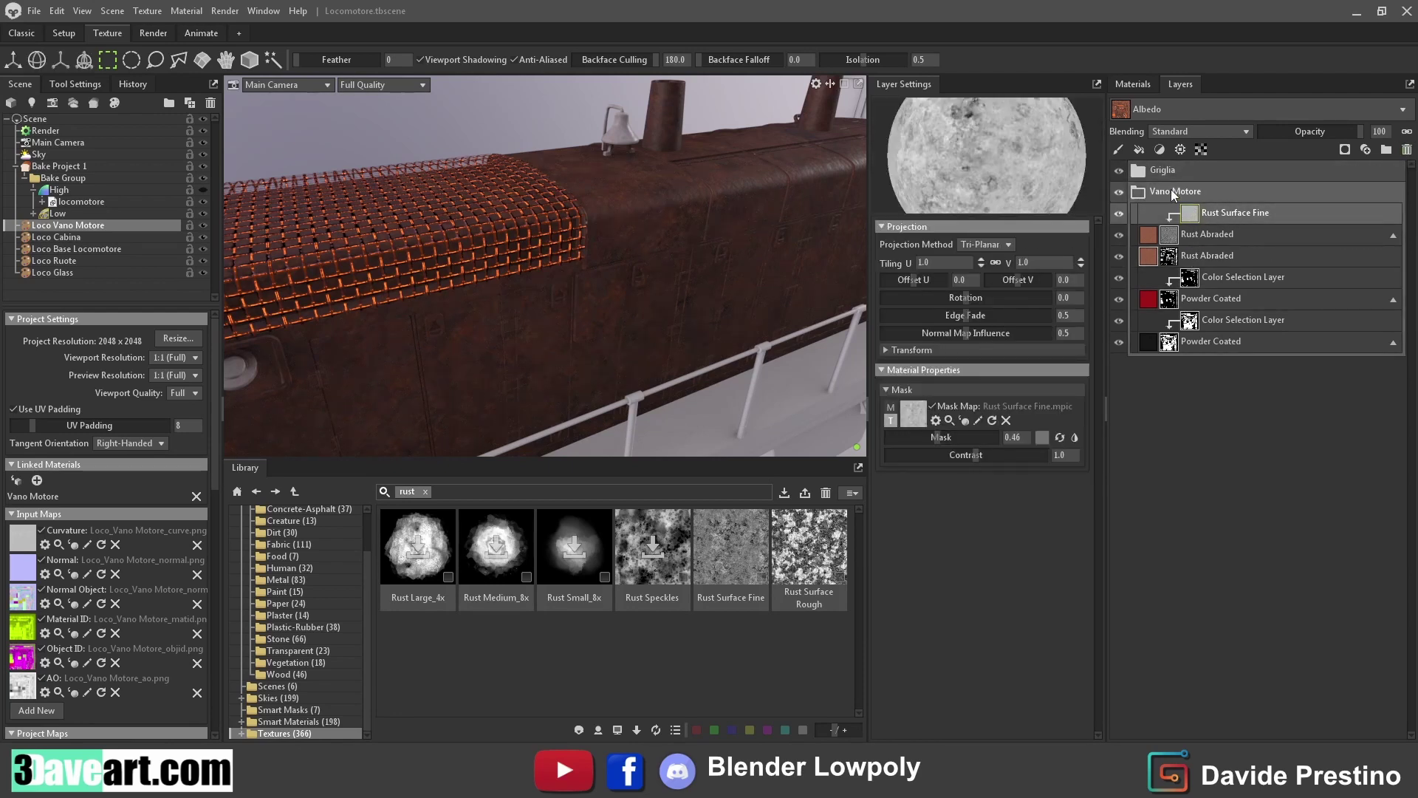
click(1201, 233)
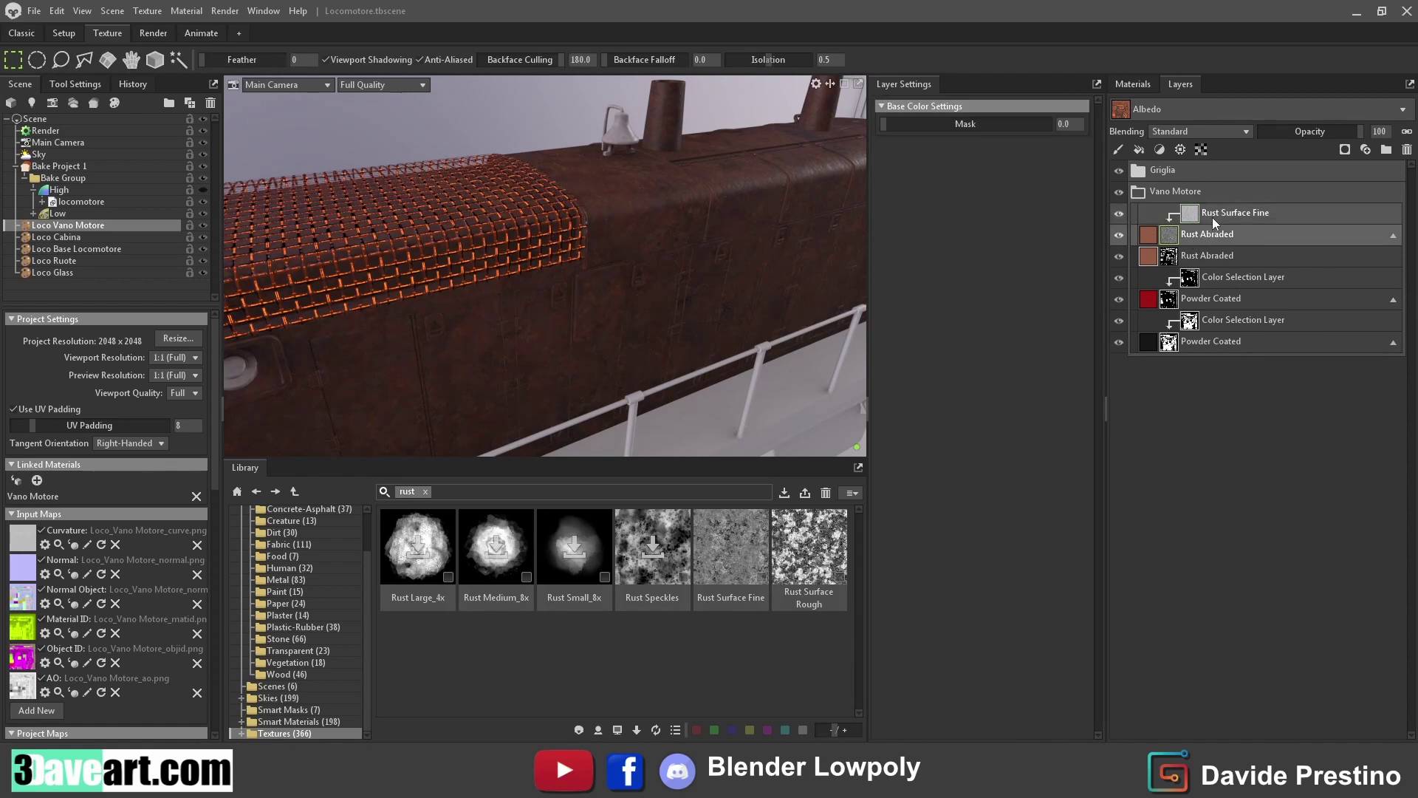
Group the rust layers under a black mask driven by Rust Surface Fine
ctrl+click(1212, 217)
key(ctrl+g)
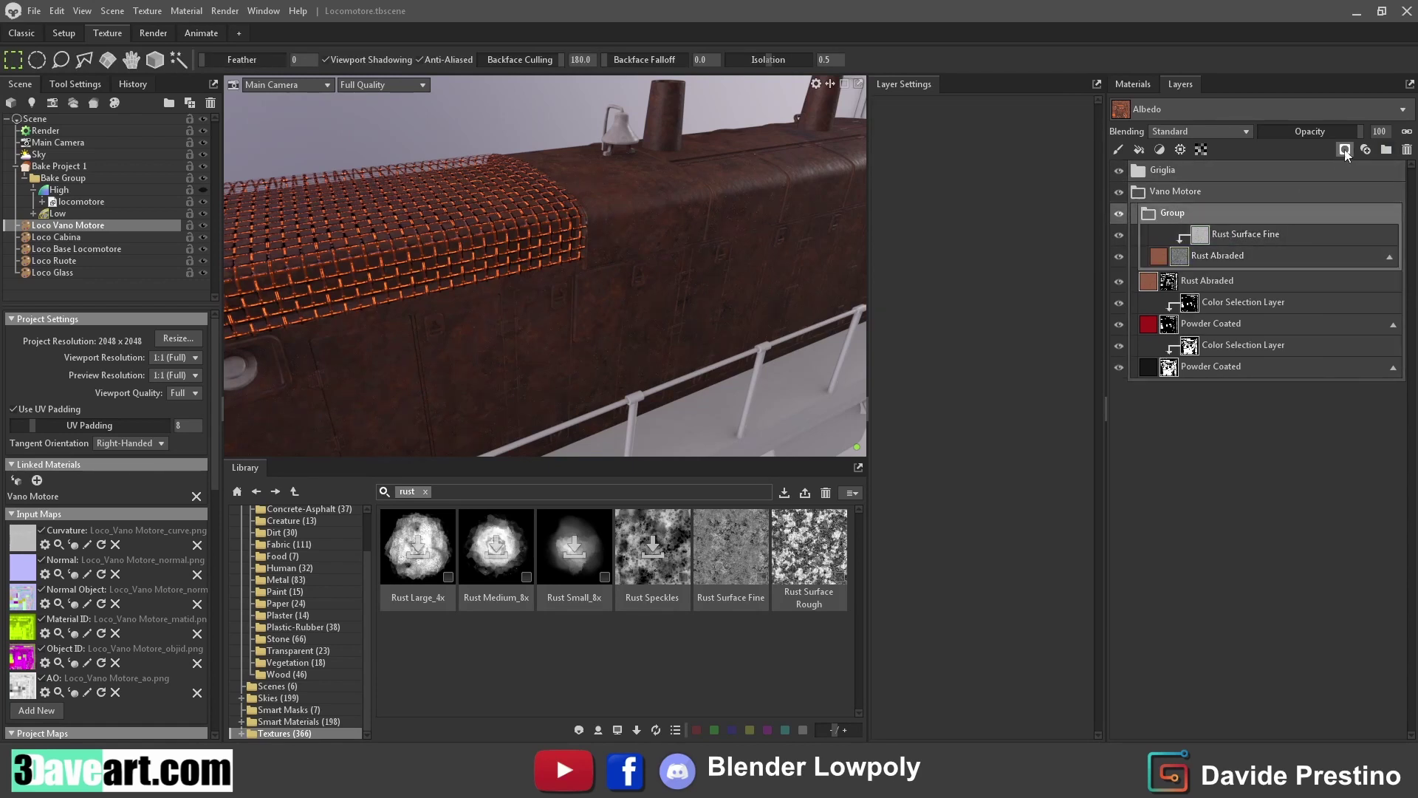
click(1345, 150)
click(1314, 207)
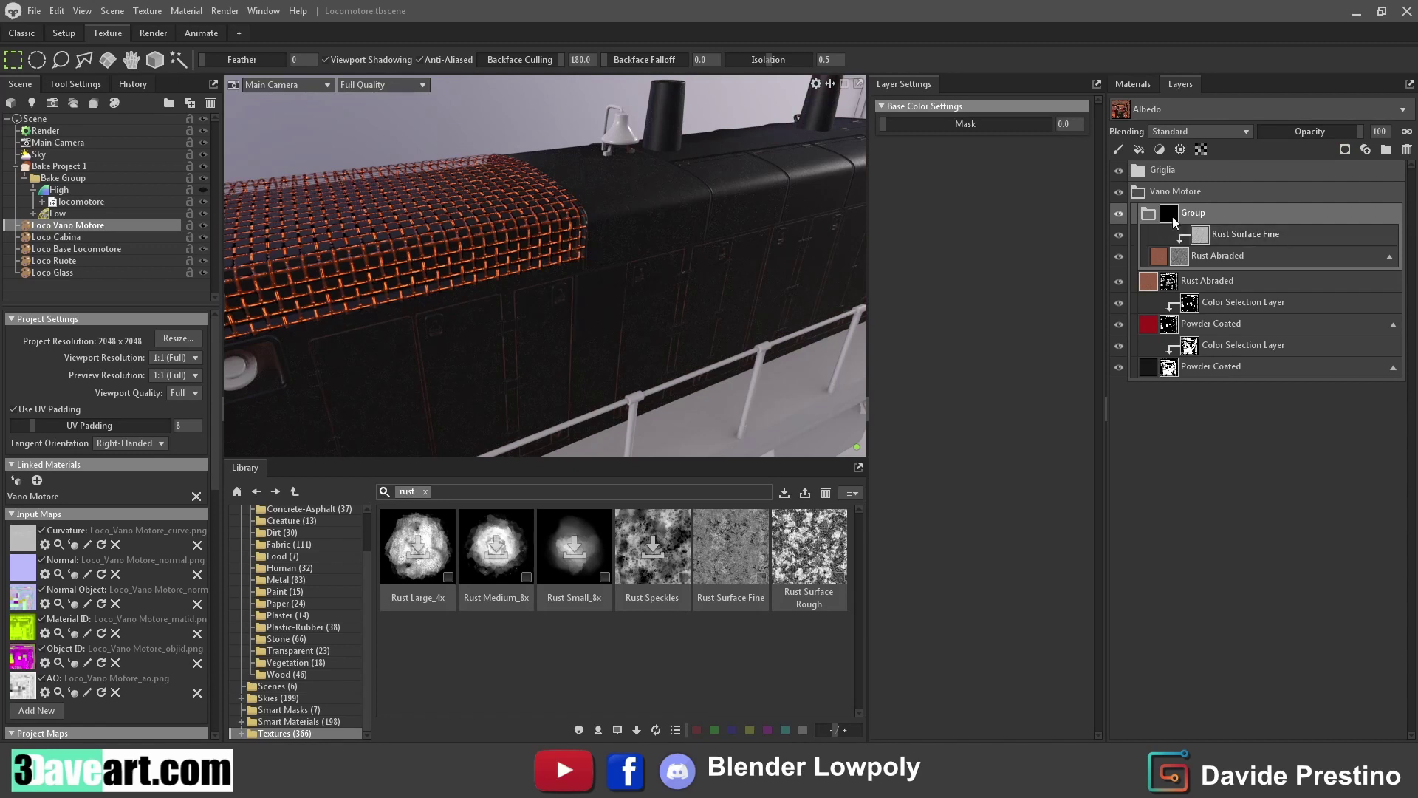
drag(731, 547, 1172, 214)
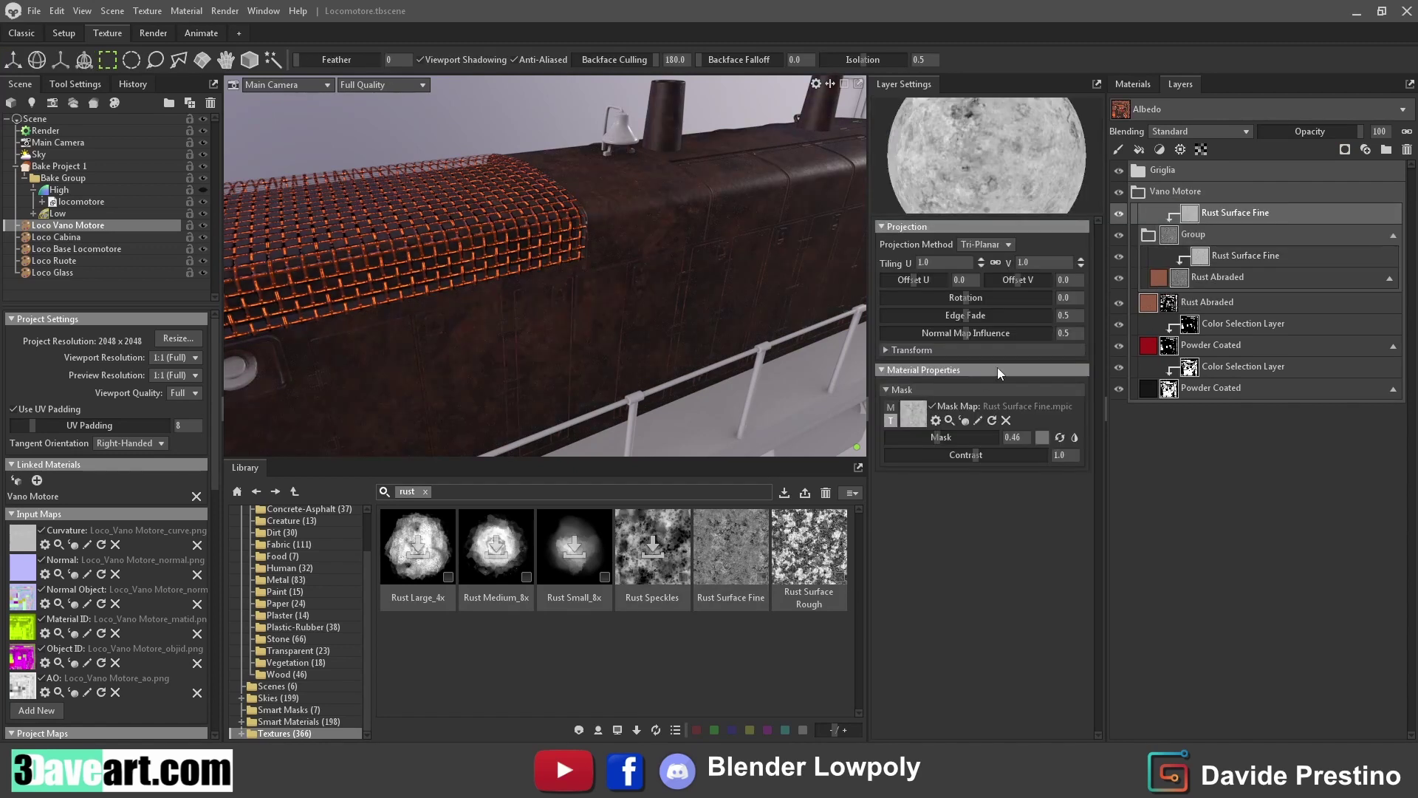
Tune the rust mask to about 0.12 amount, maximum contrast and 19° rotation
mouse_move(939, 436)
mouse_down()
mouse_move(924, 436)
mouse_move(1046, 455)
mouse_up()
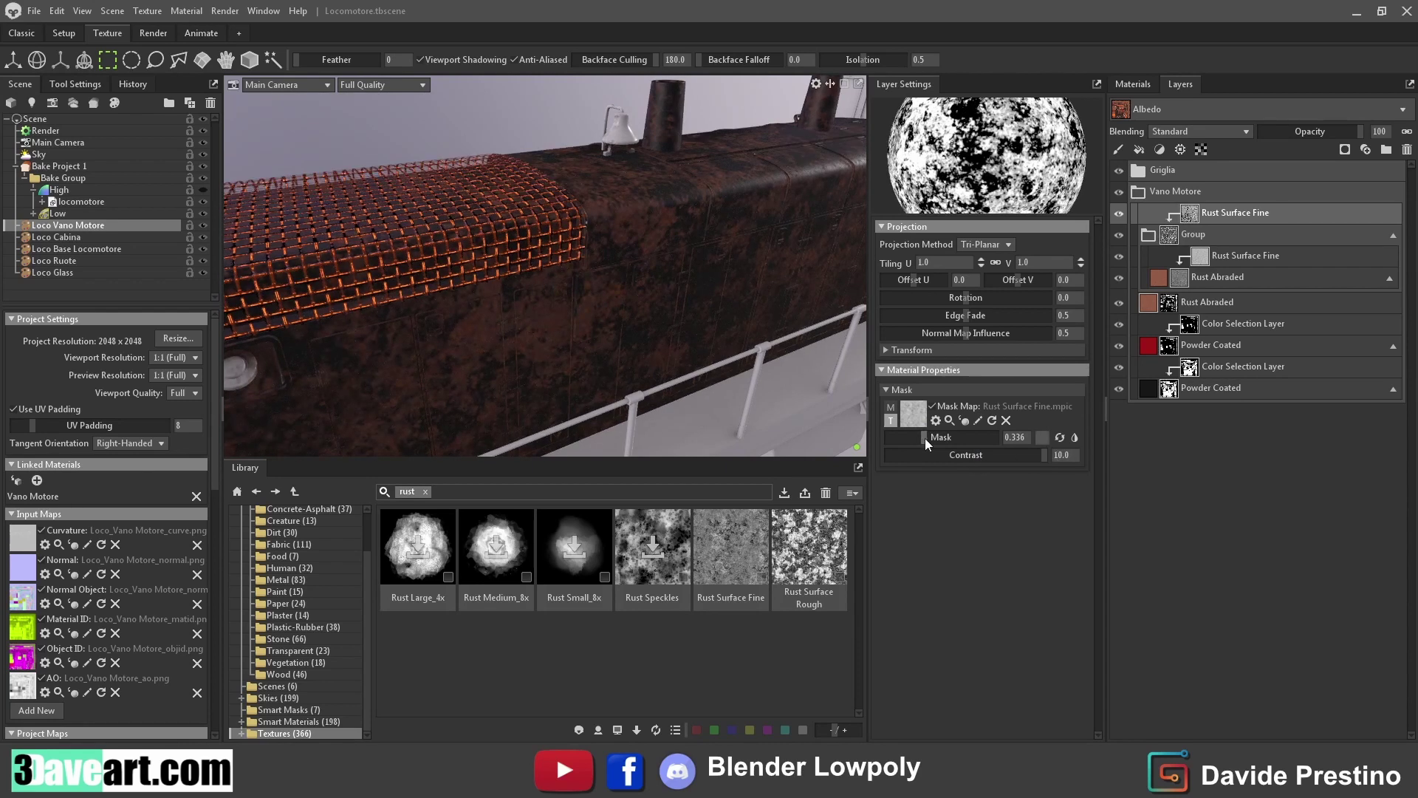
drag(925, 438, 915, 437)
drag(965, 297, 1077, 340)
drag(916, 436, 900, 438)
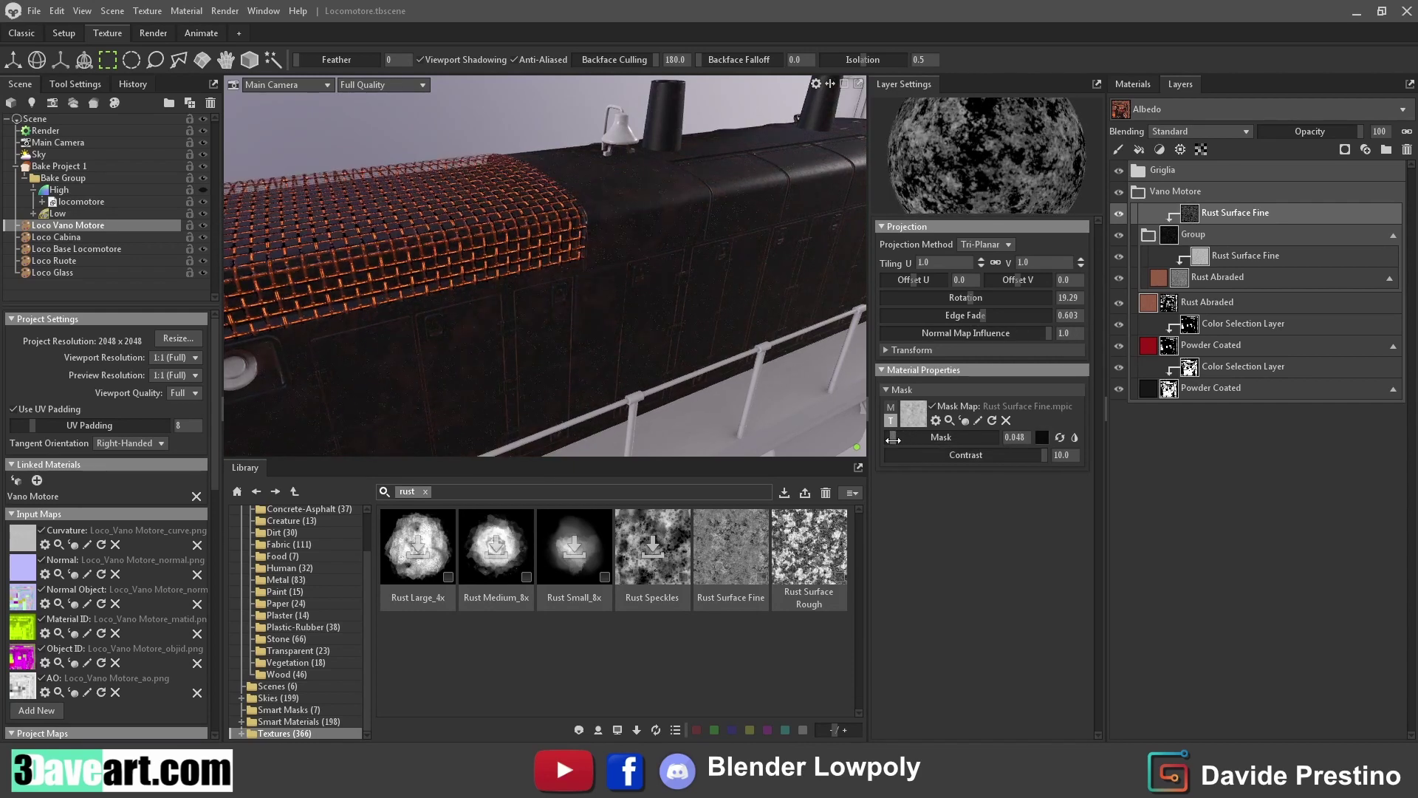
mouse_move(517, 281)
mouse_down()
mouse_move(596, 279)
mouse_move(601, 304)
mouse_move(628, 251)
mouse_up()
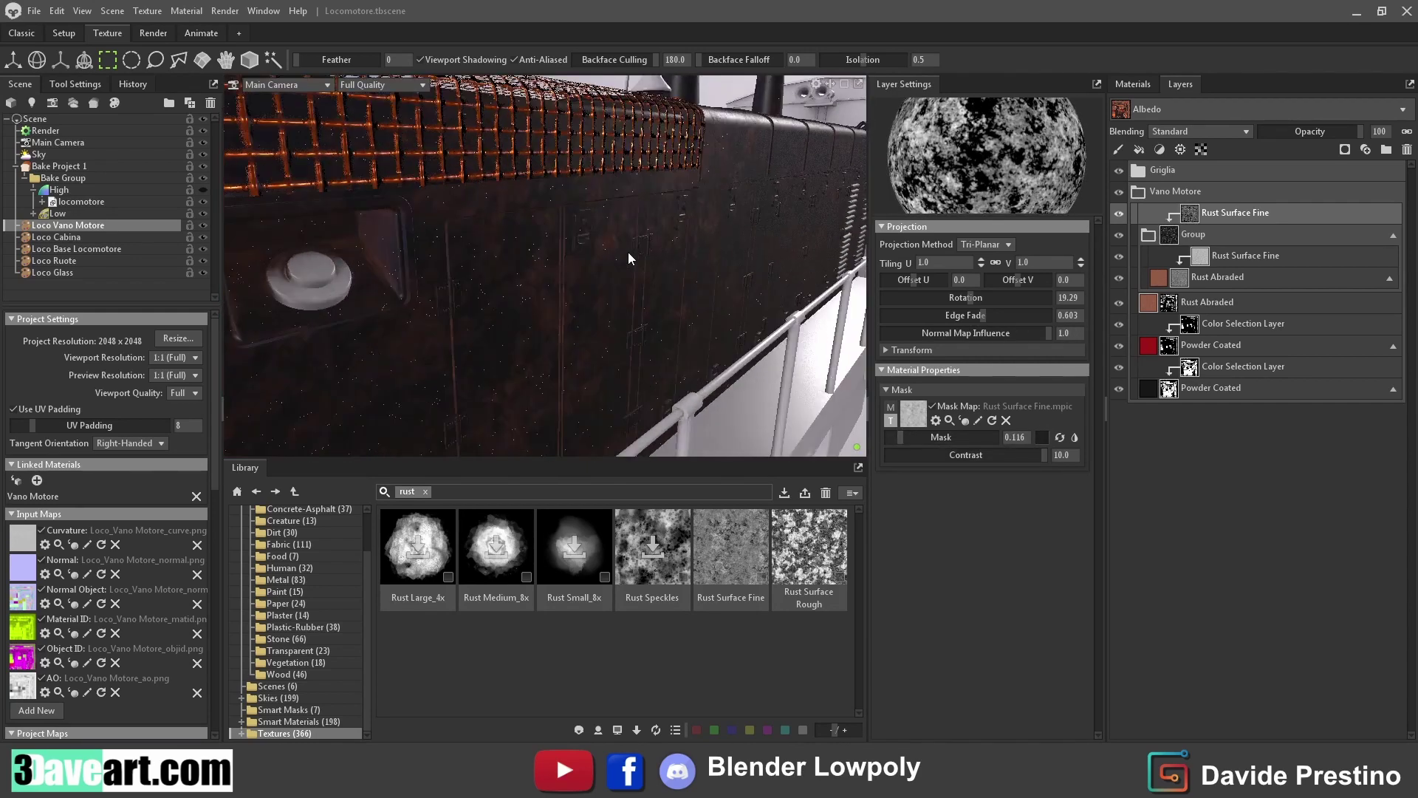
Set the Rust Abraded material tiling inside the group to 4
scroll(628, 252, up, 3)
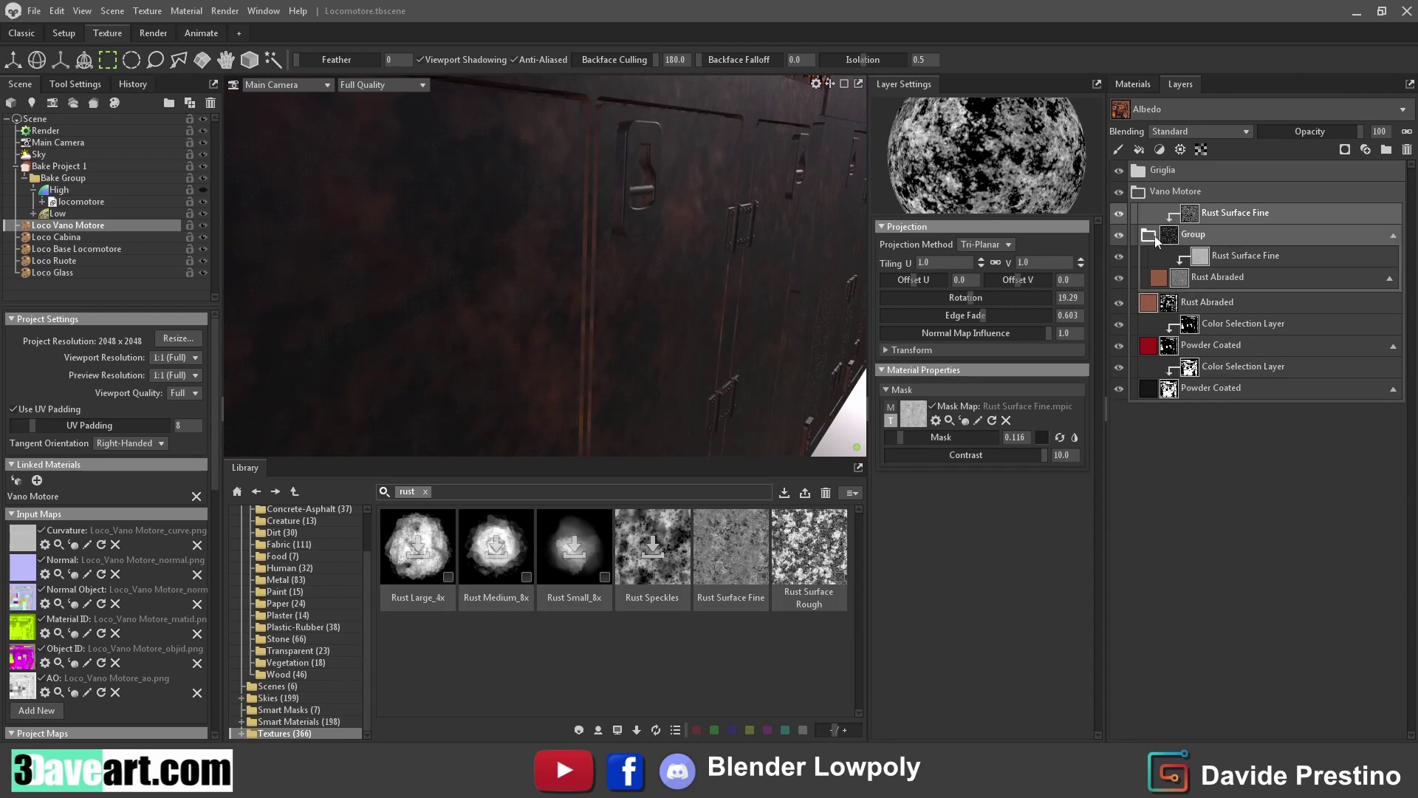
click(1186, 238)
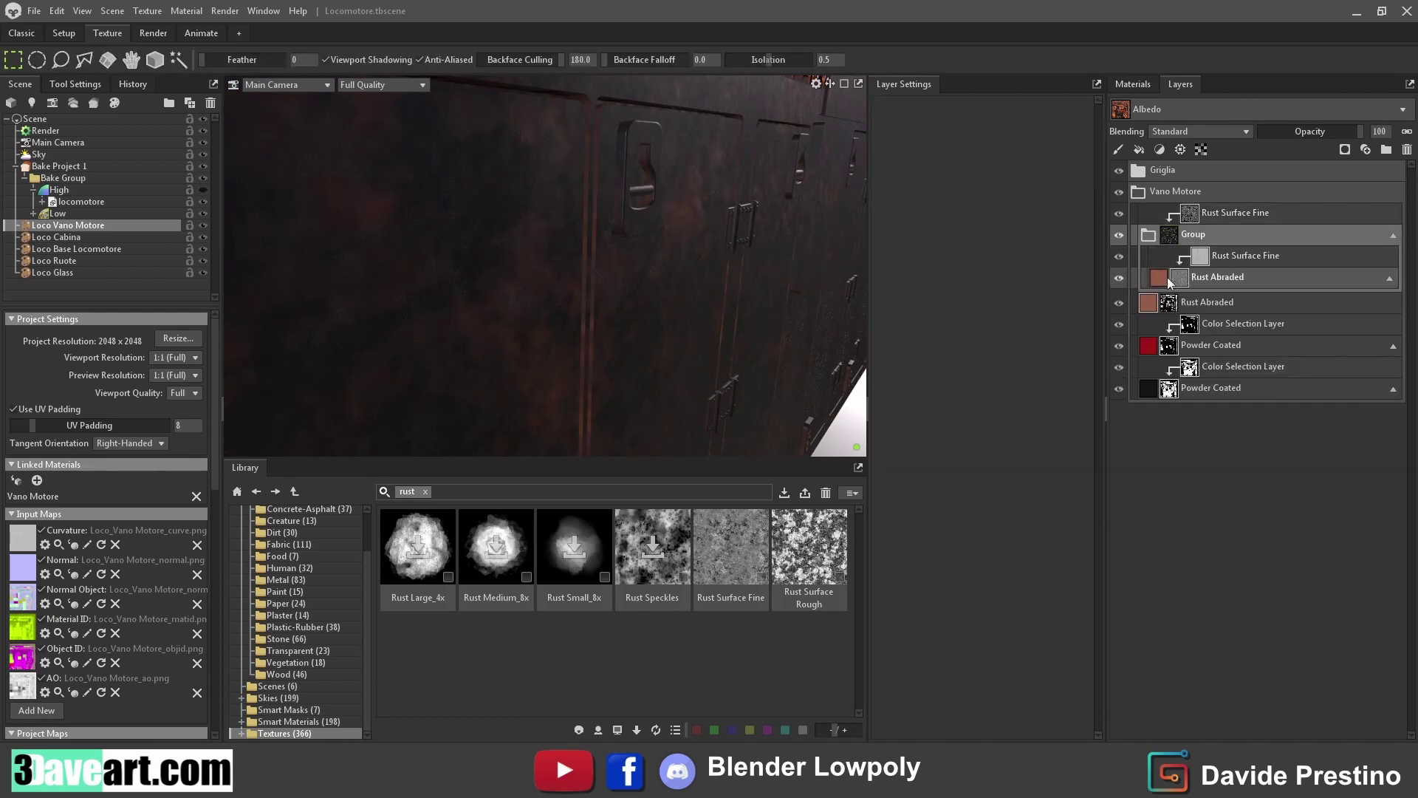
click(1169, 279)
scroll(951, 614, down, 3)
scroll(951, 614, down, 3)
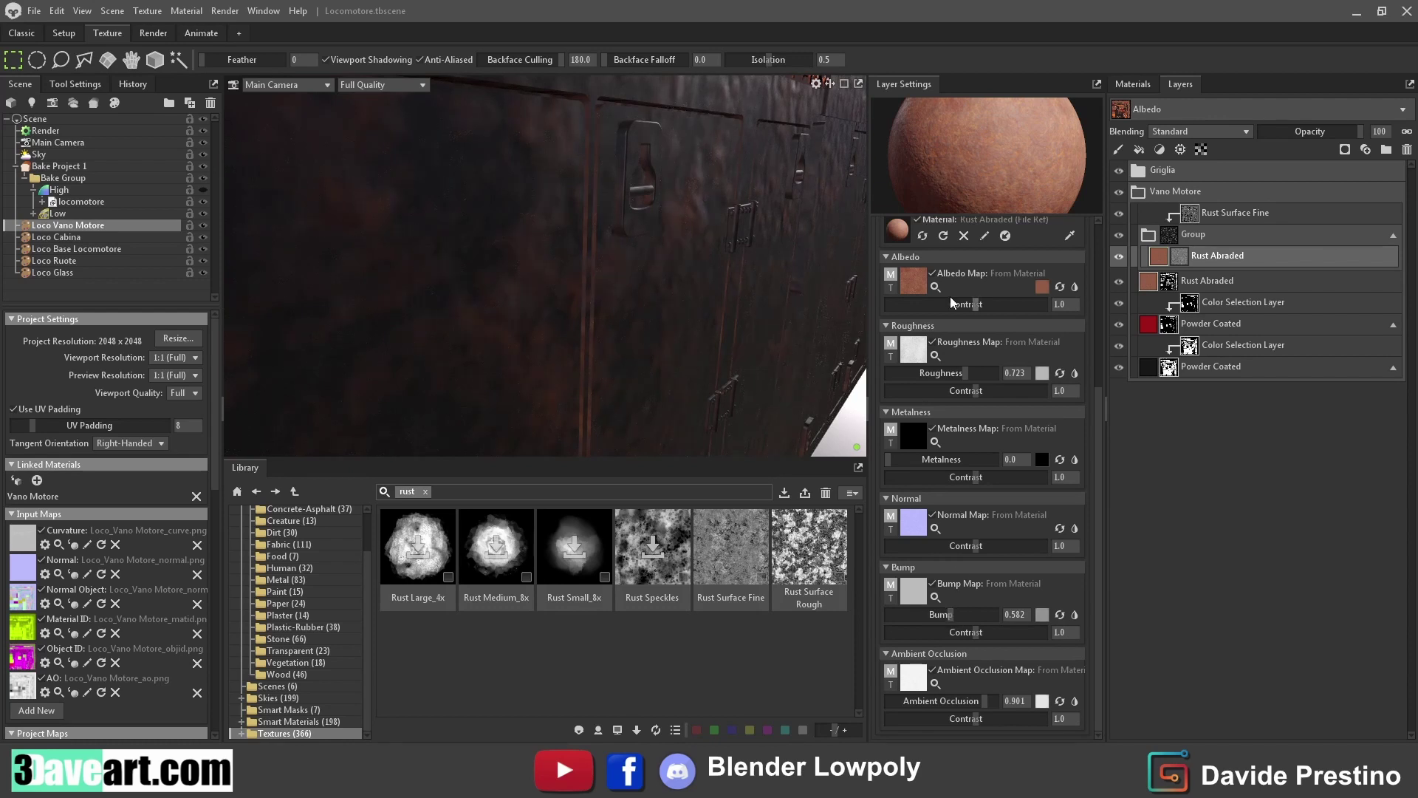
scroll(951, 302, up, 3)
text(4)
key(Return)
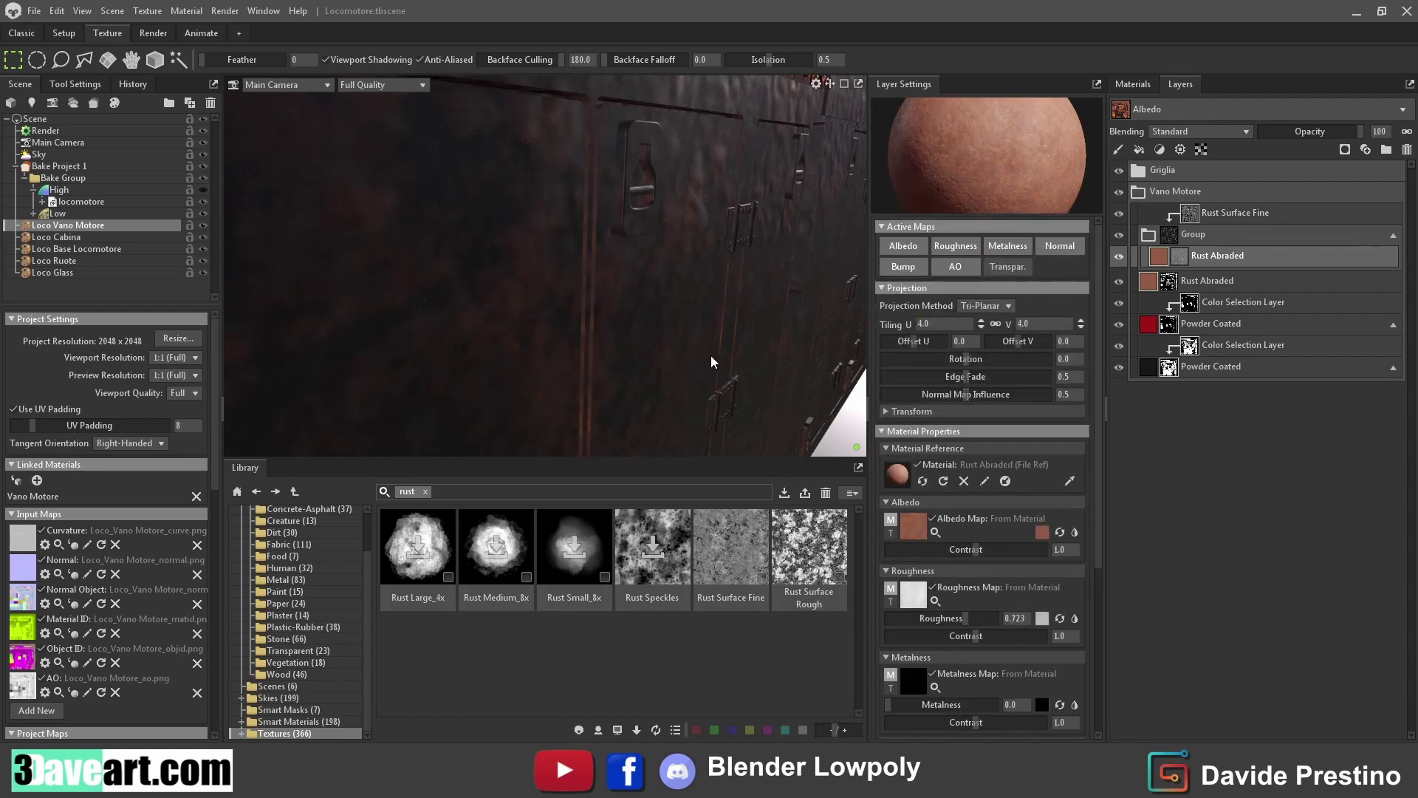
mouse_move(713, 362)
mouse_down()
mouse_move(563, 389)
mouse_move(681, 326)
mouse_move(568, 347)
mouse_up()
Retune Rust Surface Fine: 0.3 tiling, edge fade about 0.6, contrast 10, amount about 0.09
click(1200, 211)
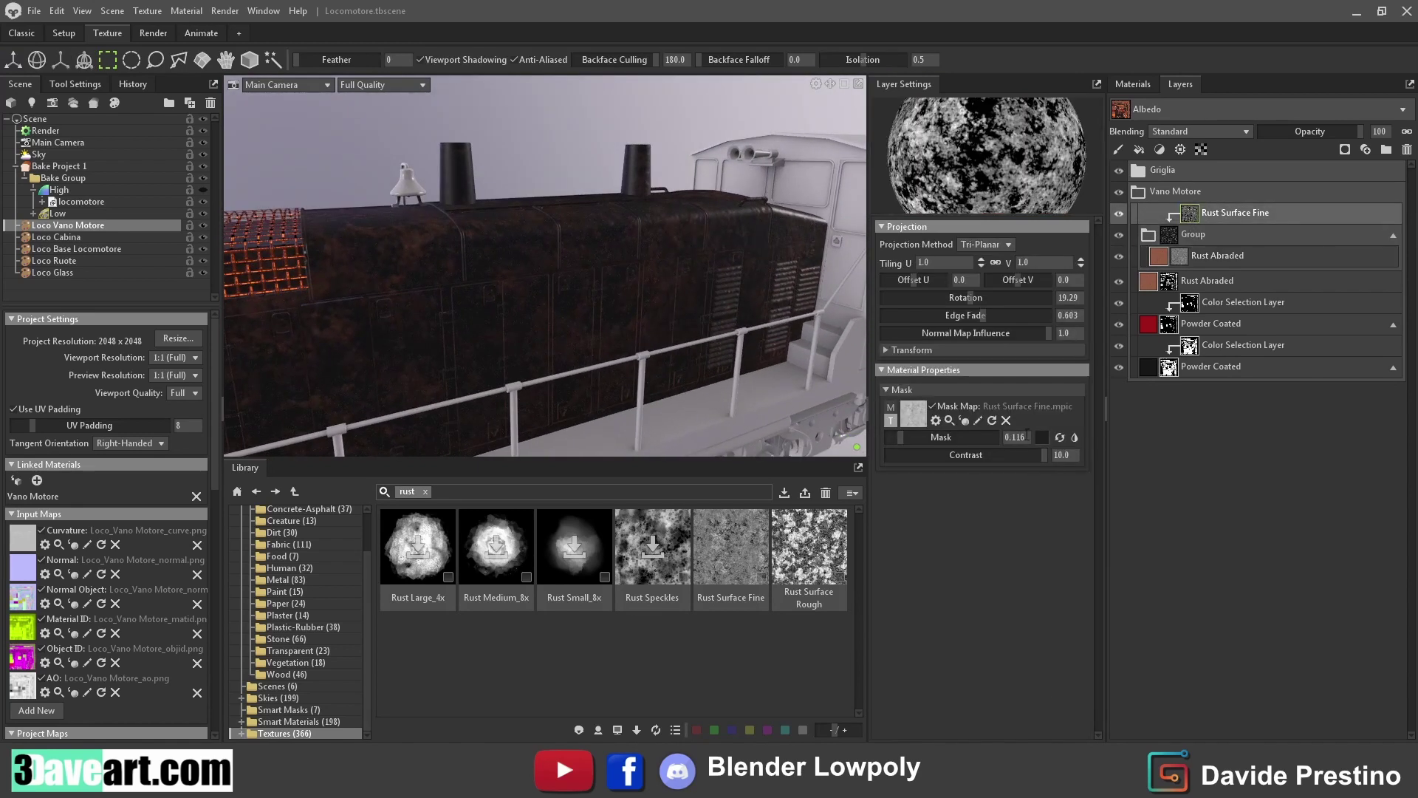
drag(910, 436, 953, 437)
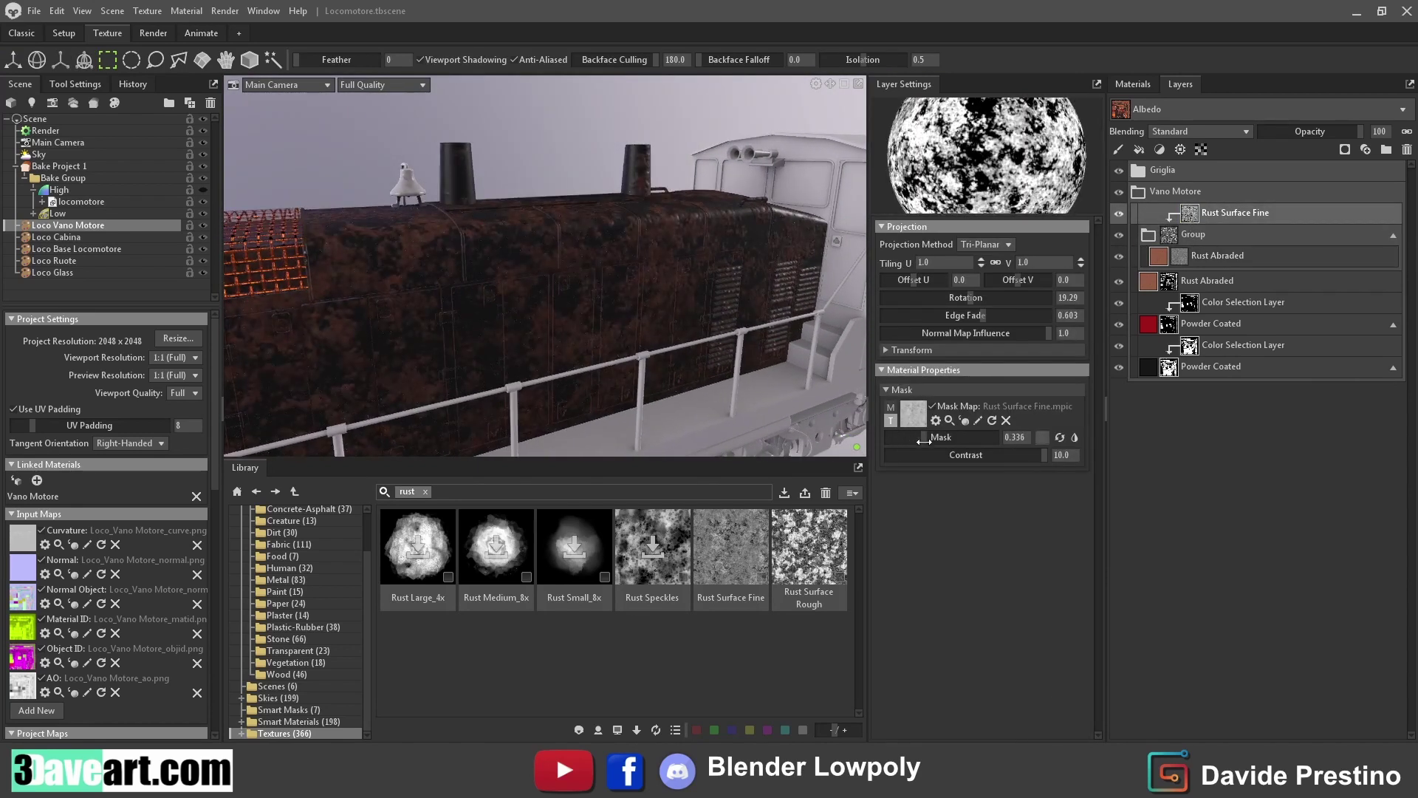
drag(990, 308, 955, 323)
text(3)
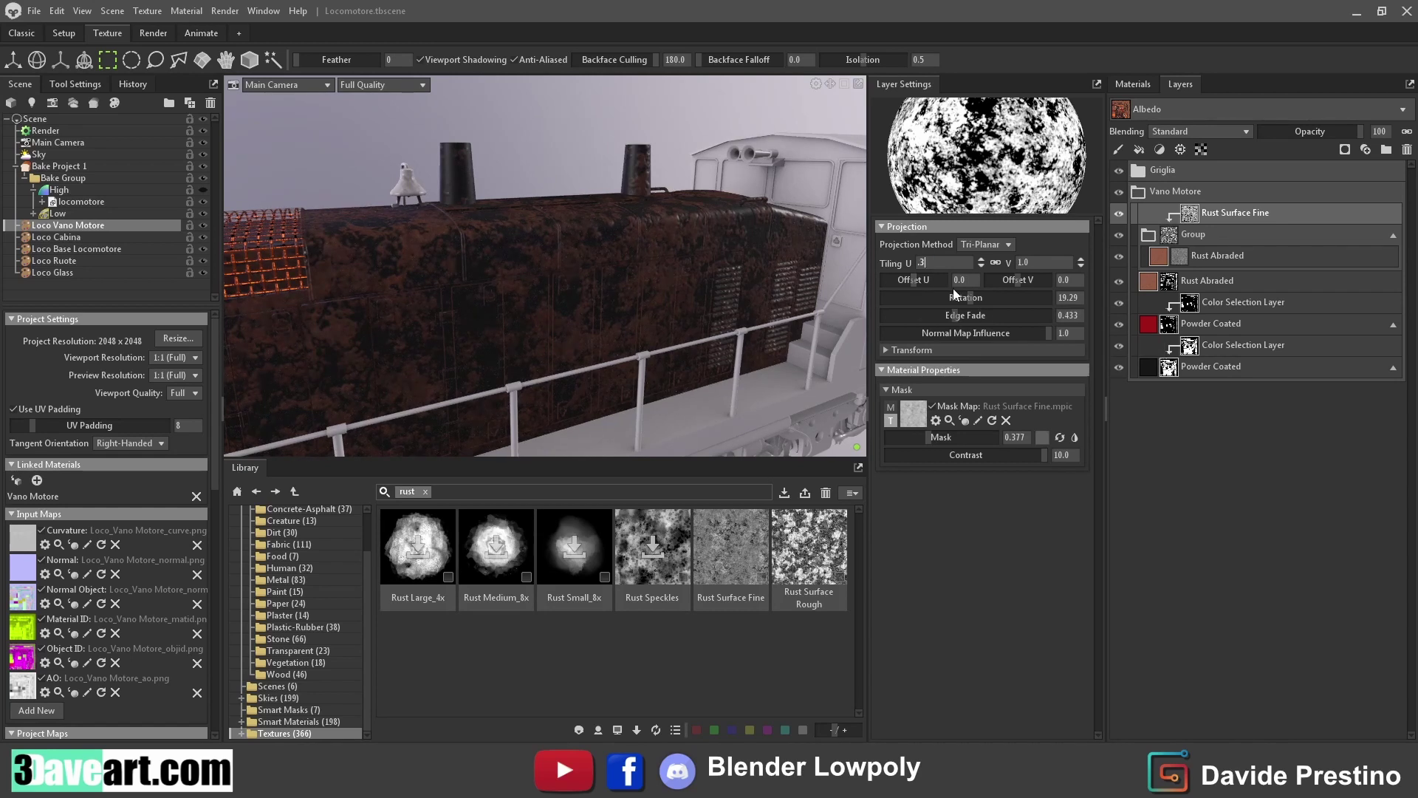
key(Return)
mouse_move(953, 314)
mouse_down()
mouse_move(1003, 312)
mouse_move(959, 297)
mouse_up()
mouse_move(938, 437)
mouse_down()
mouse_move(991, 438)
mouse_move(1040, 466)
mouse_move(889, 455)
mouse_move(933, 437)
mouse_move(1049, 455)
mouse_up()
mouse_move(444, 354)
mouse_down()
mouse_move(608, 377)
mouse_move(652, 338)
mouse_up()
drag(929, 437, 909, 438)
Replace the Rust Surface Fine mask with a dirt generator using Rust Surface Fine as grunge
click(1407, 150)
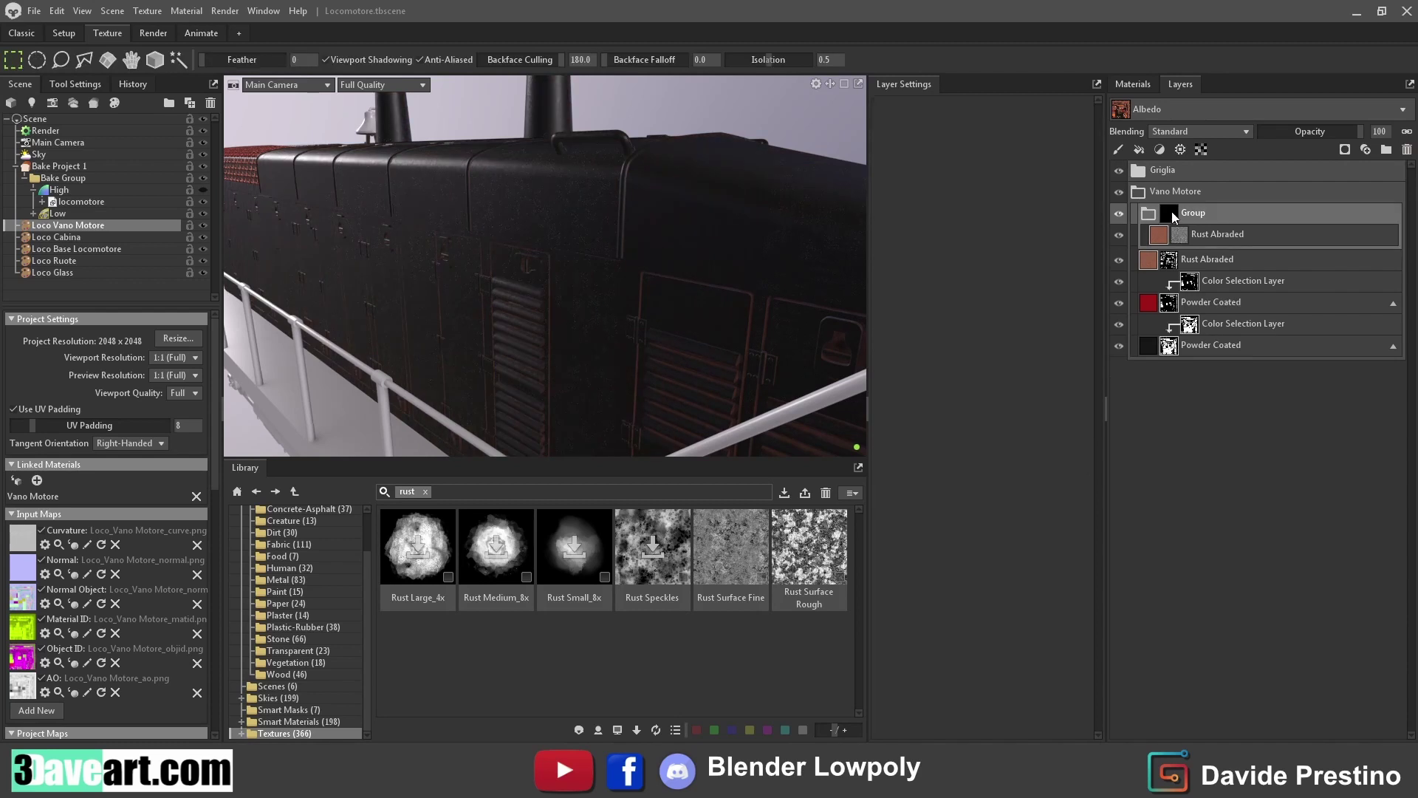
click(1182, 150)
click(1190, 196)
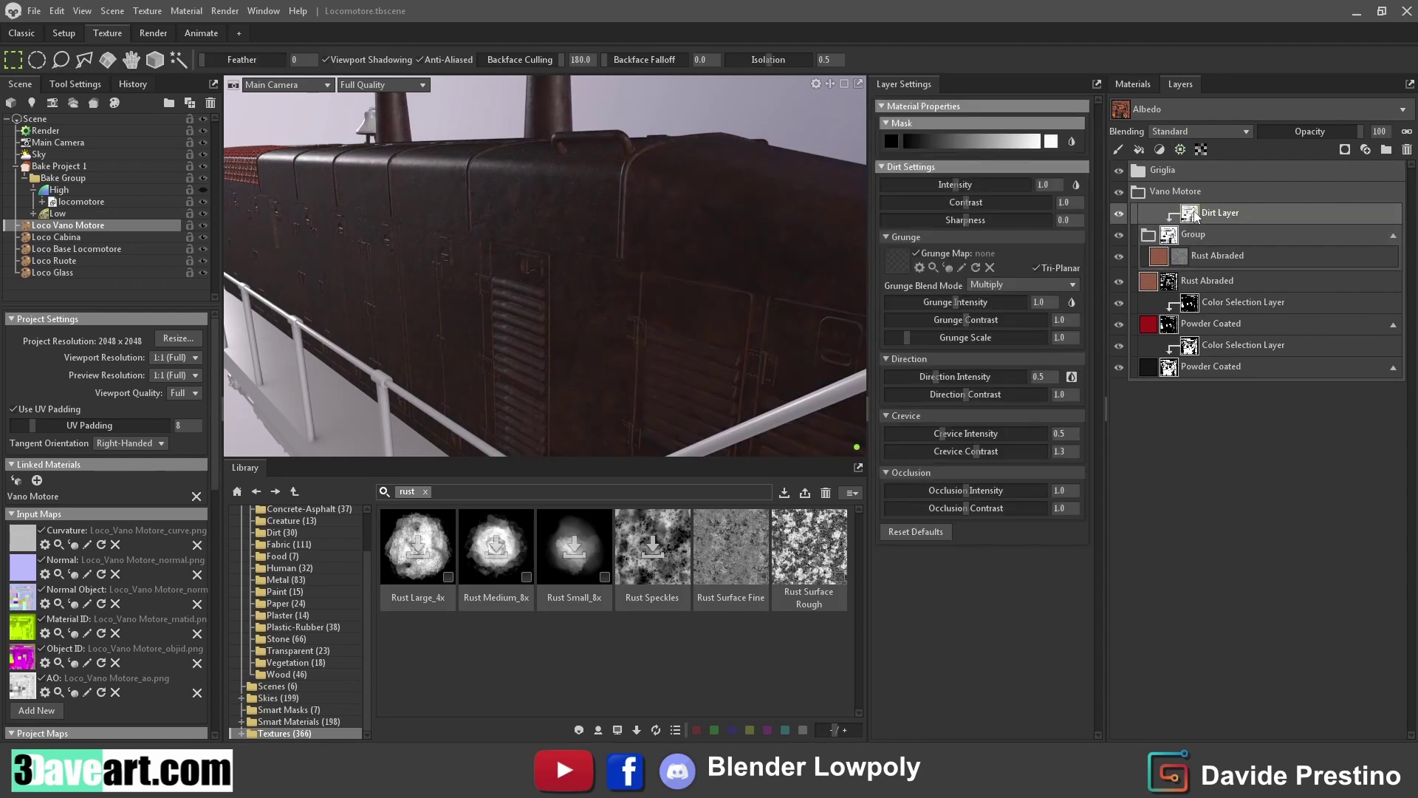
drag(729, 546, 899, 262)
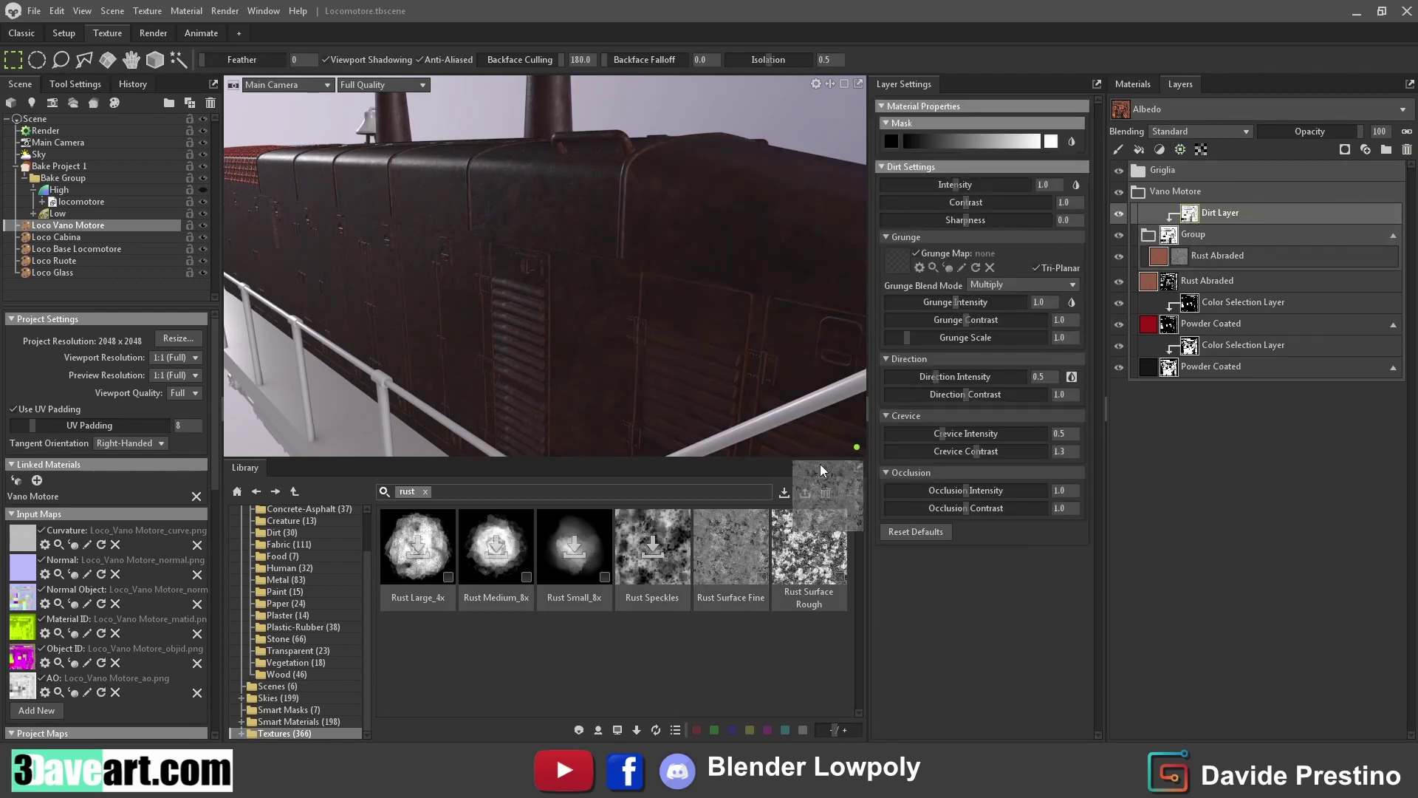
Raise grunge intensity and contrast, adjust occlusion, and lower dirt intensity to 0.44
drag(956, 301, 990, 303)
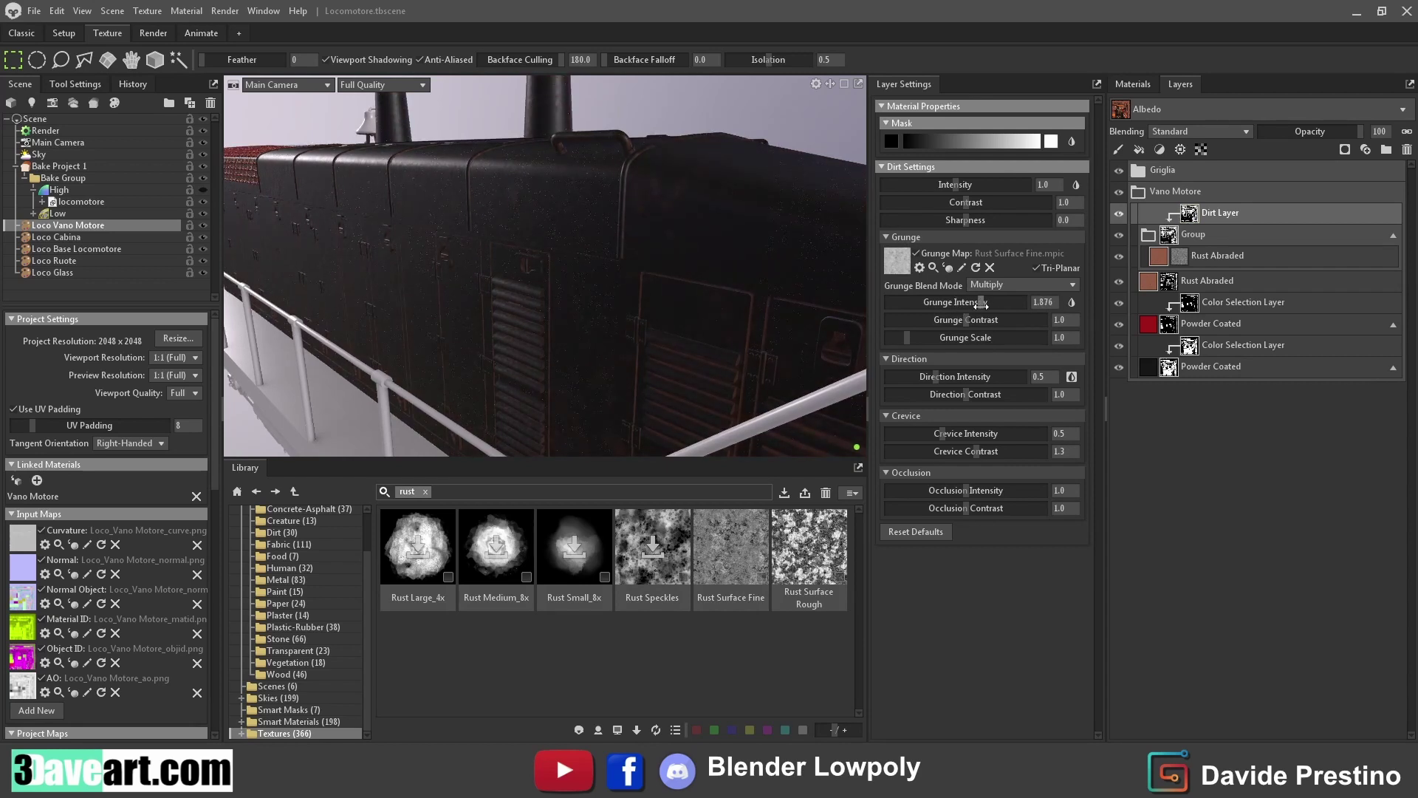
drag(728, 310, 687, 310)
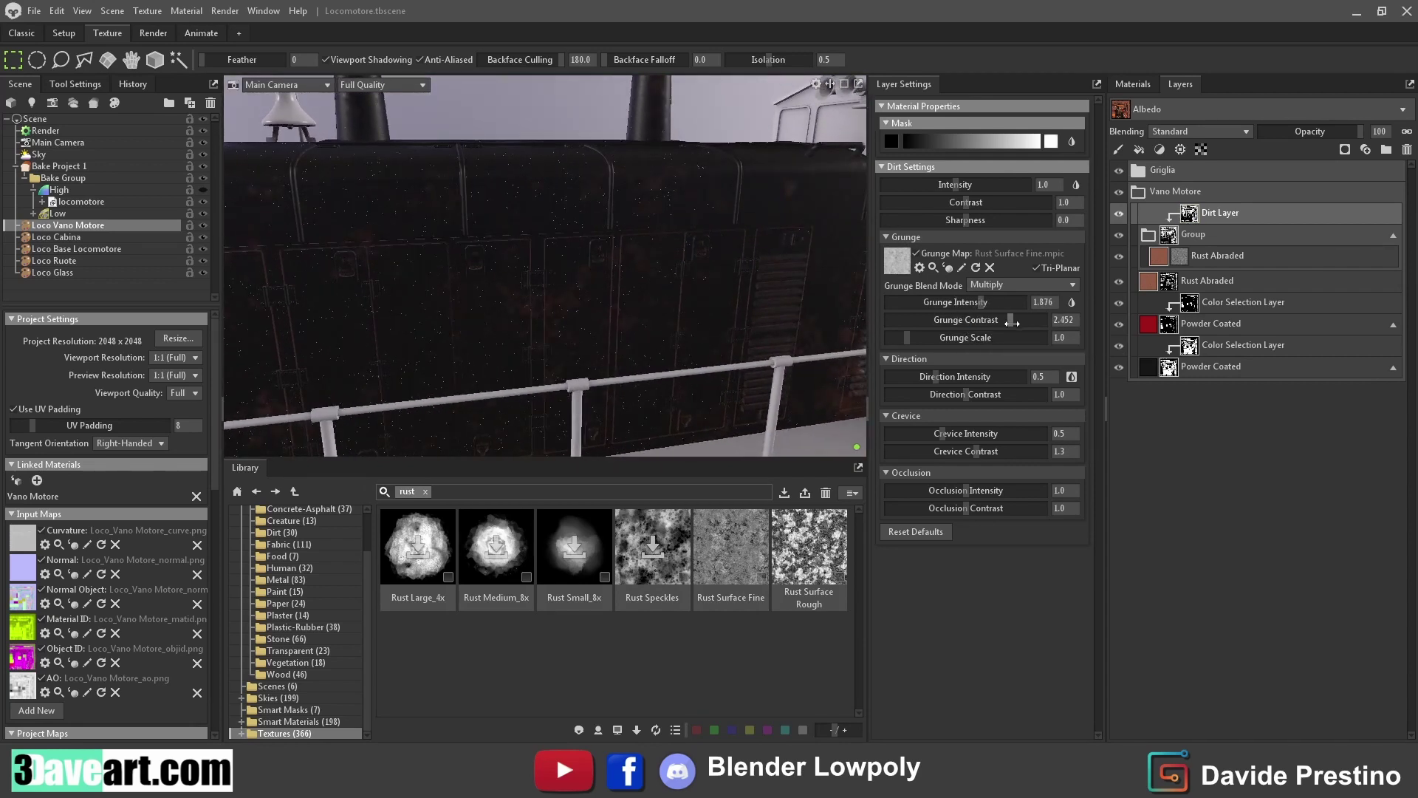
drag(828, 340, 624, 329)
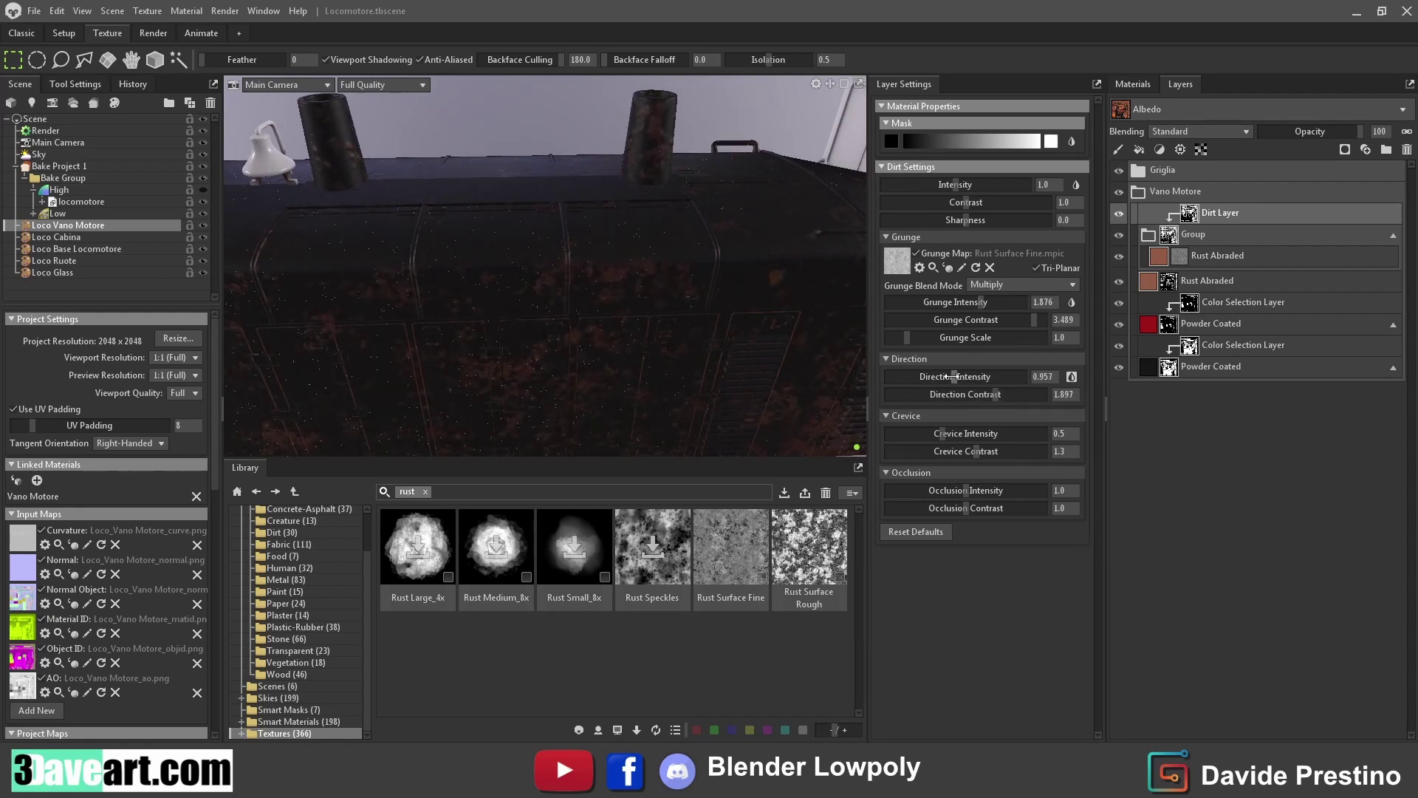
drag(702, 348, 861, 440)
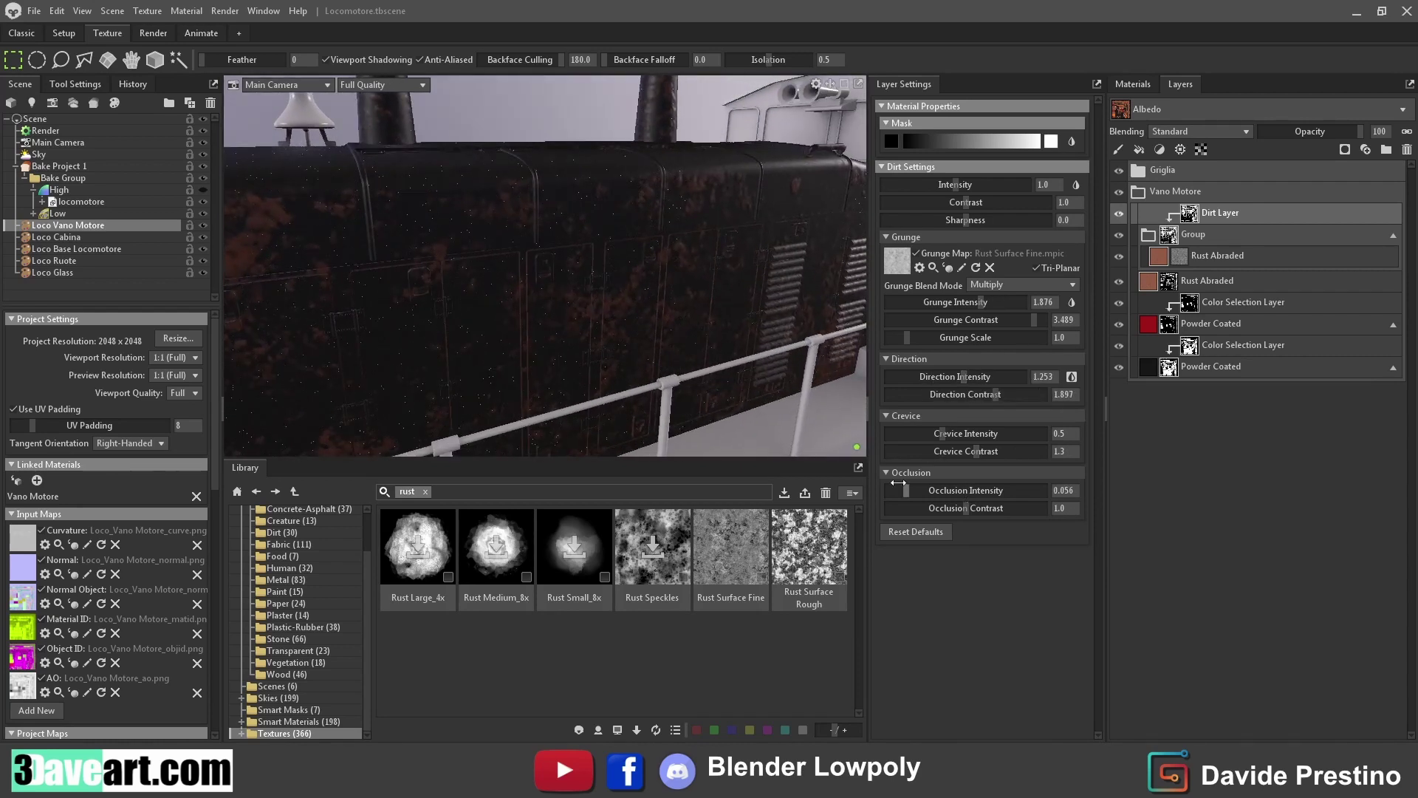
drag(967, 509, 948, 505)
drag(990, 302, 1009, 304)
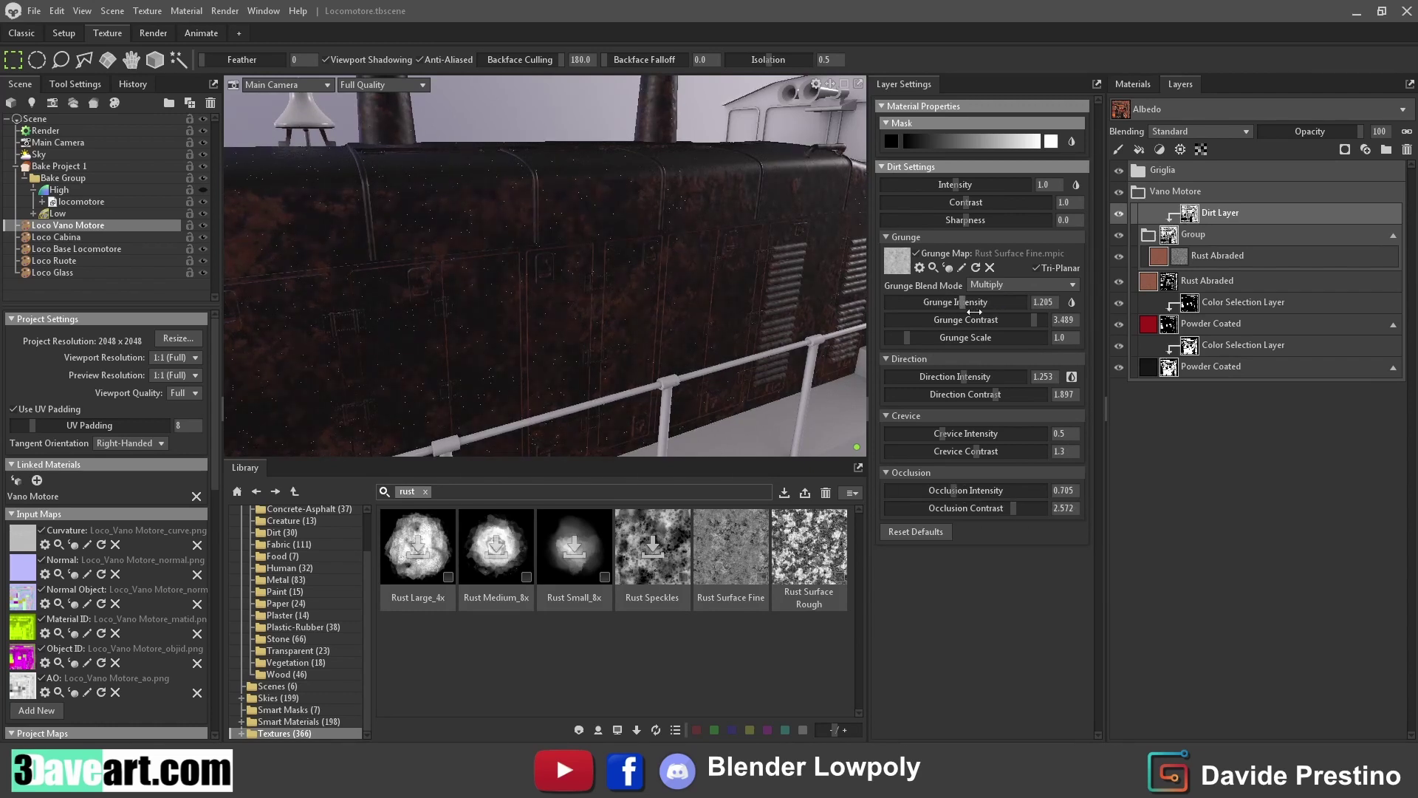
drag(726, 362, 618, 323)
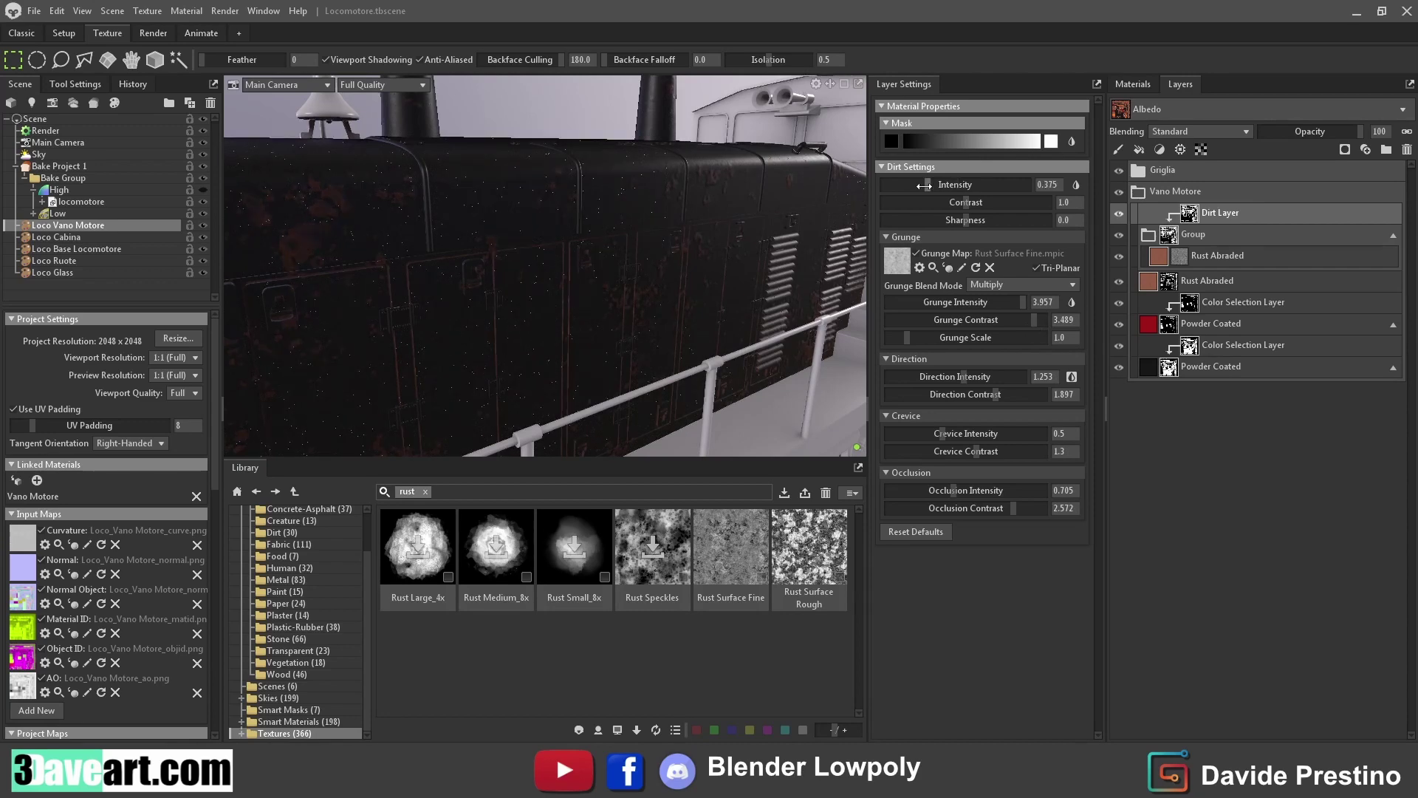
drag(932, 190, 929, 191)
mouse_move(440, 402)
mouse_down()
mouse_move(637, 315)
mouse_move(534, 269)
mouse_move(614, 272)
mouse_move(305, 242)
mouse_move(543, 251)
mouse_move(552, 184)
mouse_move(826, 208)
mouse_up()
Lighten the bottom black Powder Coated albedo to dark grey 313131
click(1148, 366)
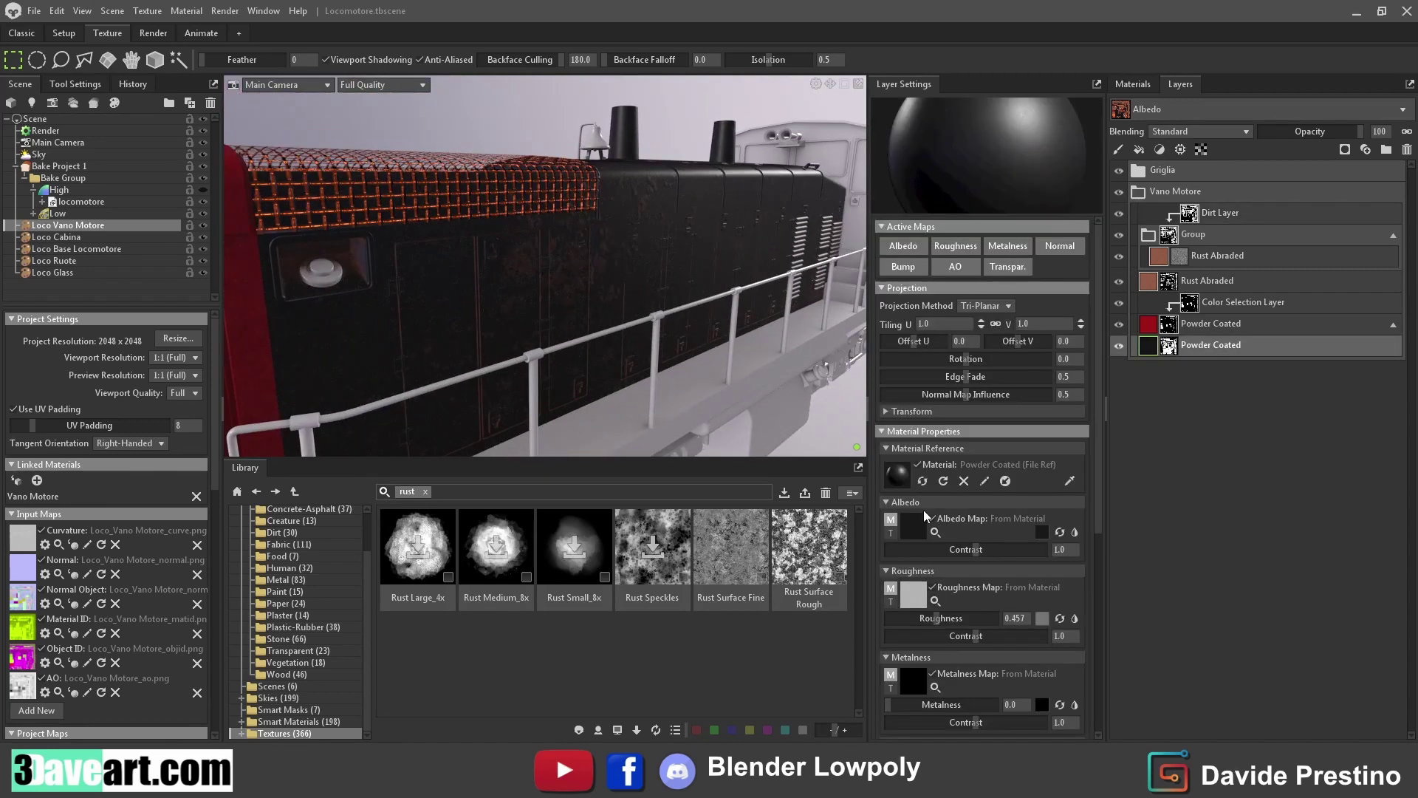
click(1042, 533)
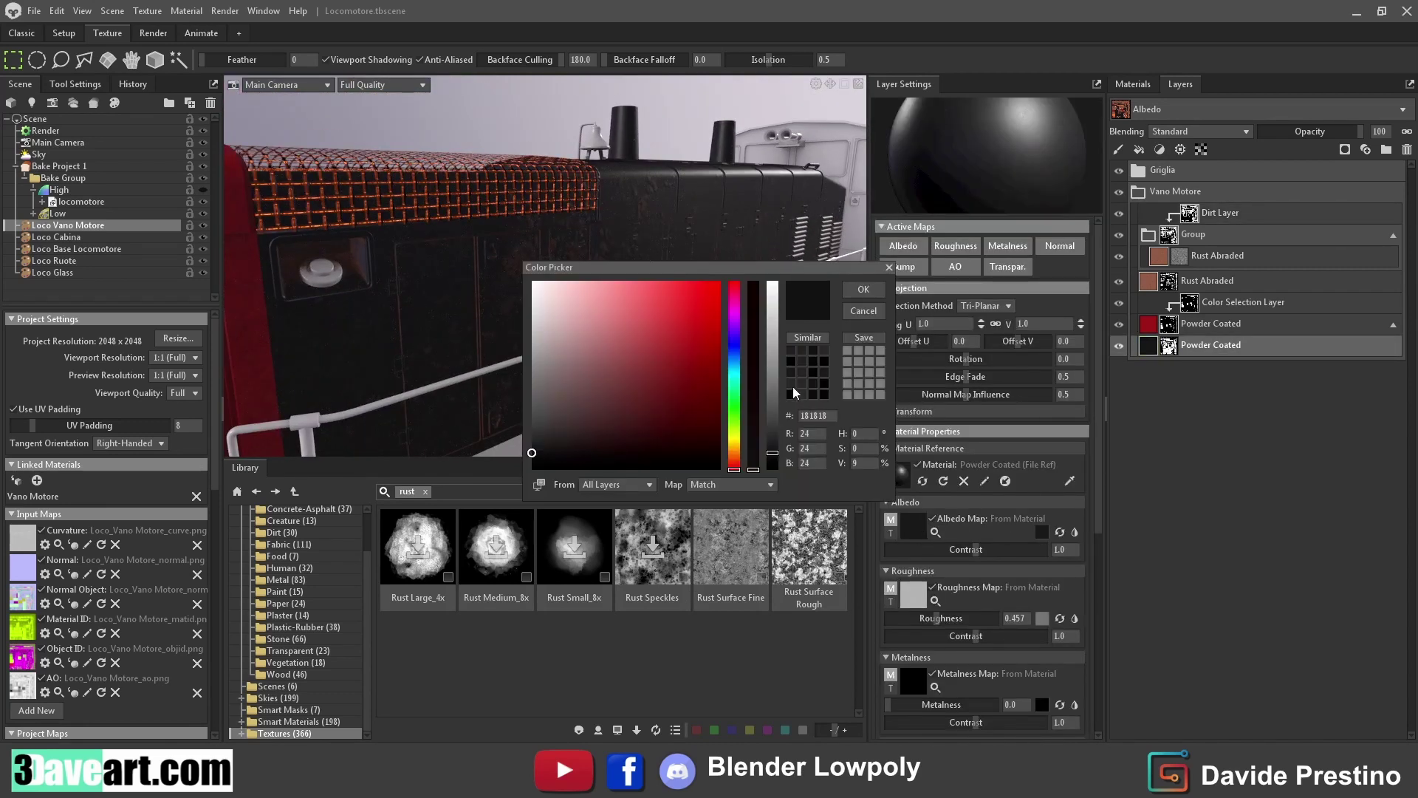
drag(532, 456, 527, 439)
click(863, 289)
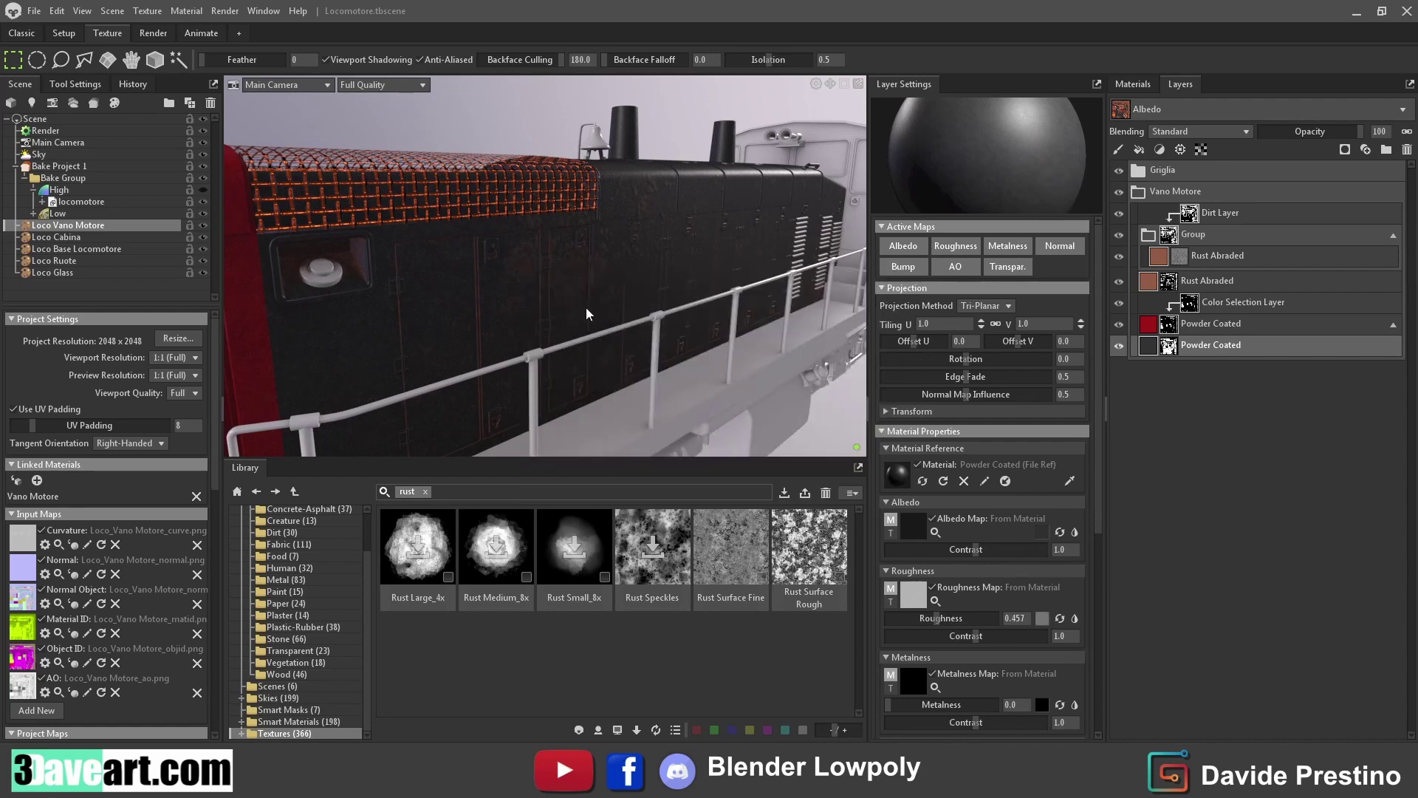
mouse_move(589, 316)
mouse_down()
mouse_move(602, 295)
mouse_move(620, 330)
mouse_move(586, 348)
mouse_move(649, 326)
mouse_move(636, 318)
mouse_up()
Add and undo a fill layer, collapse Group and Powder Coated, and reselect the base powder coat
click(1138, 192)
click(1262, 211)
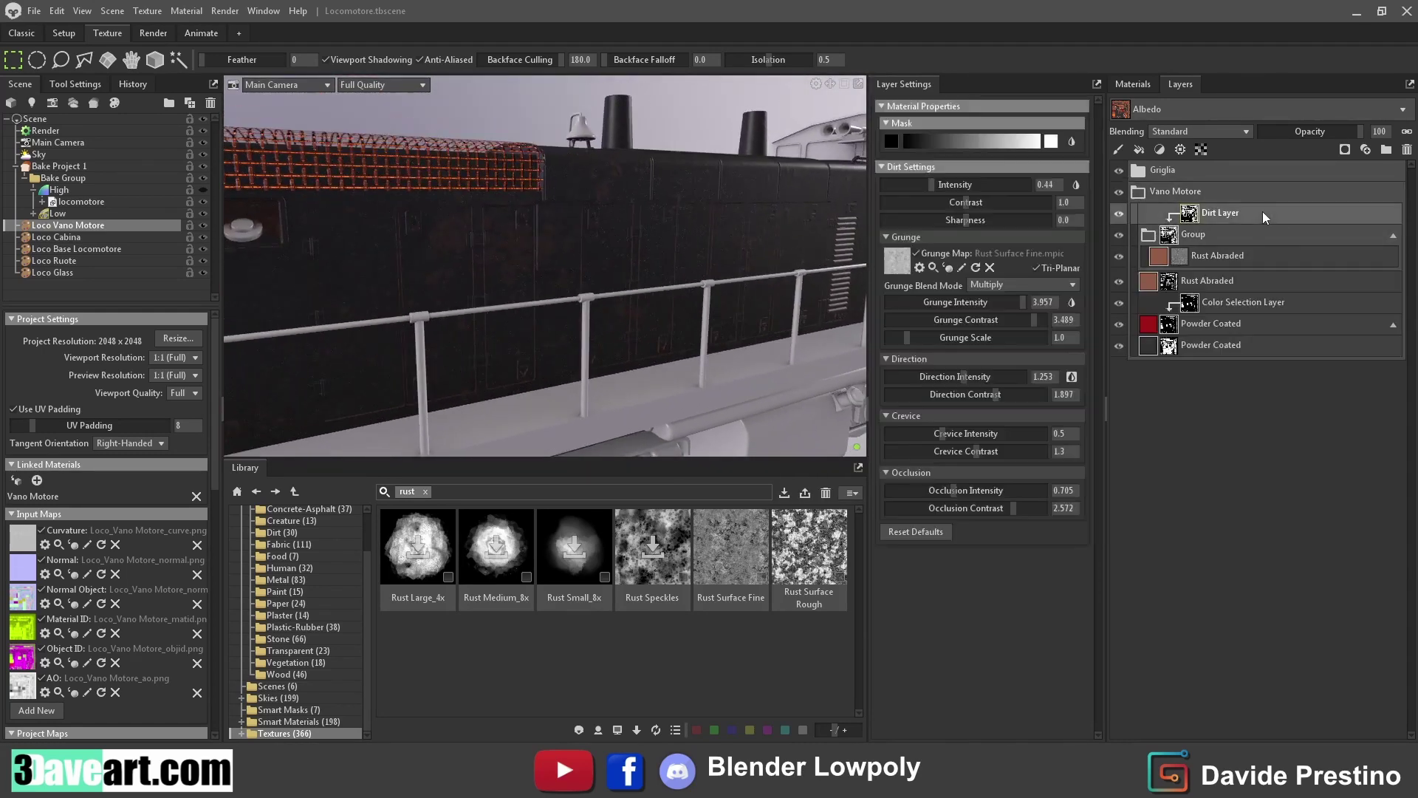
click(1211, 237)
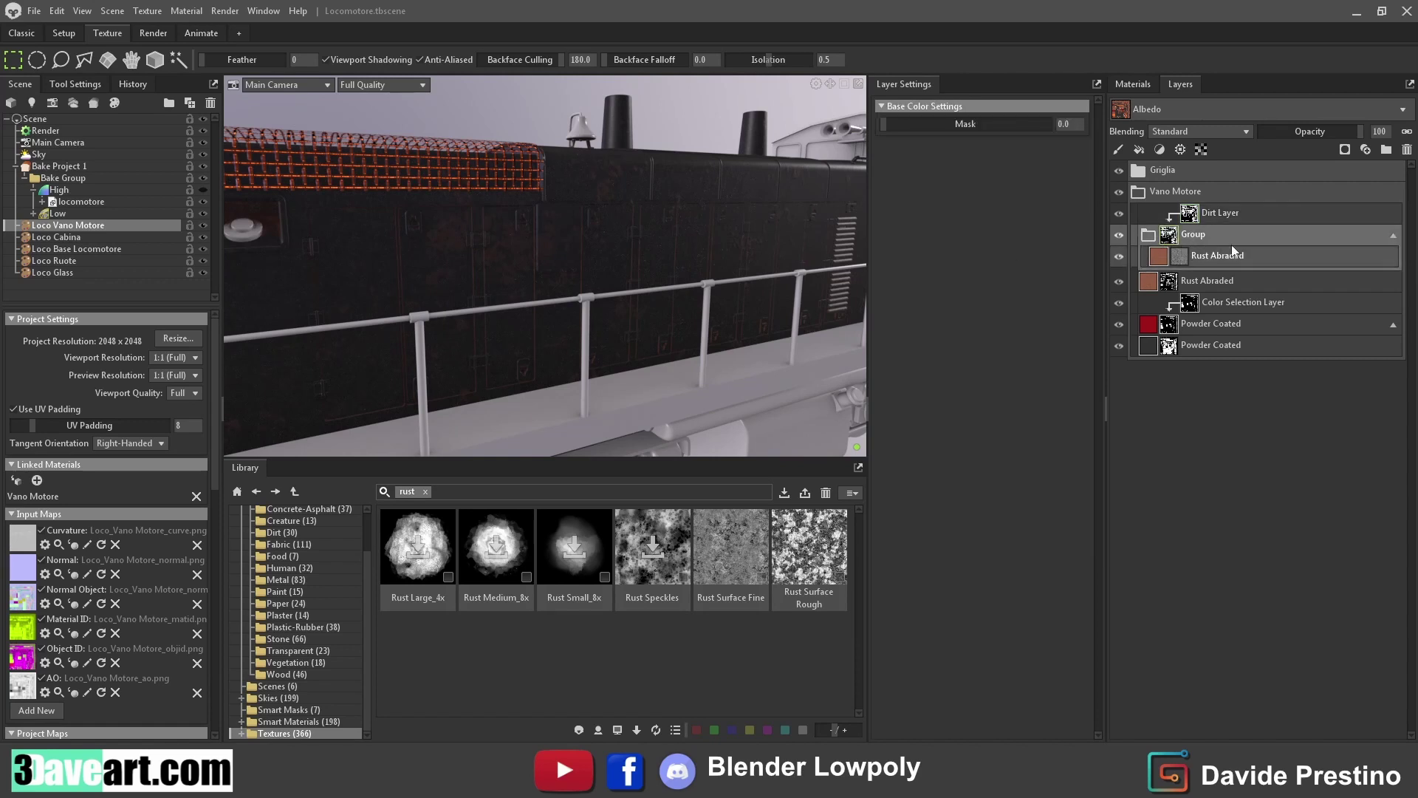
click(1139, 150)
key(ctrl+z)
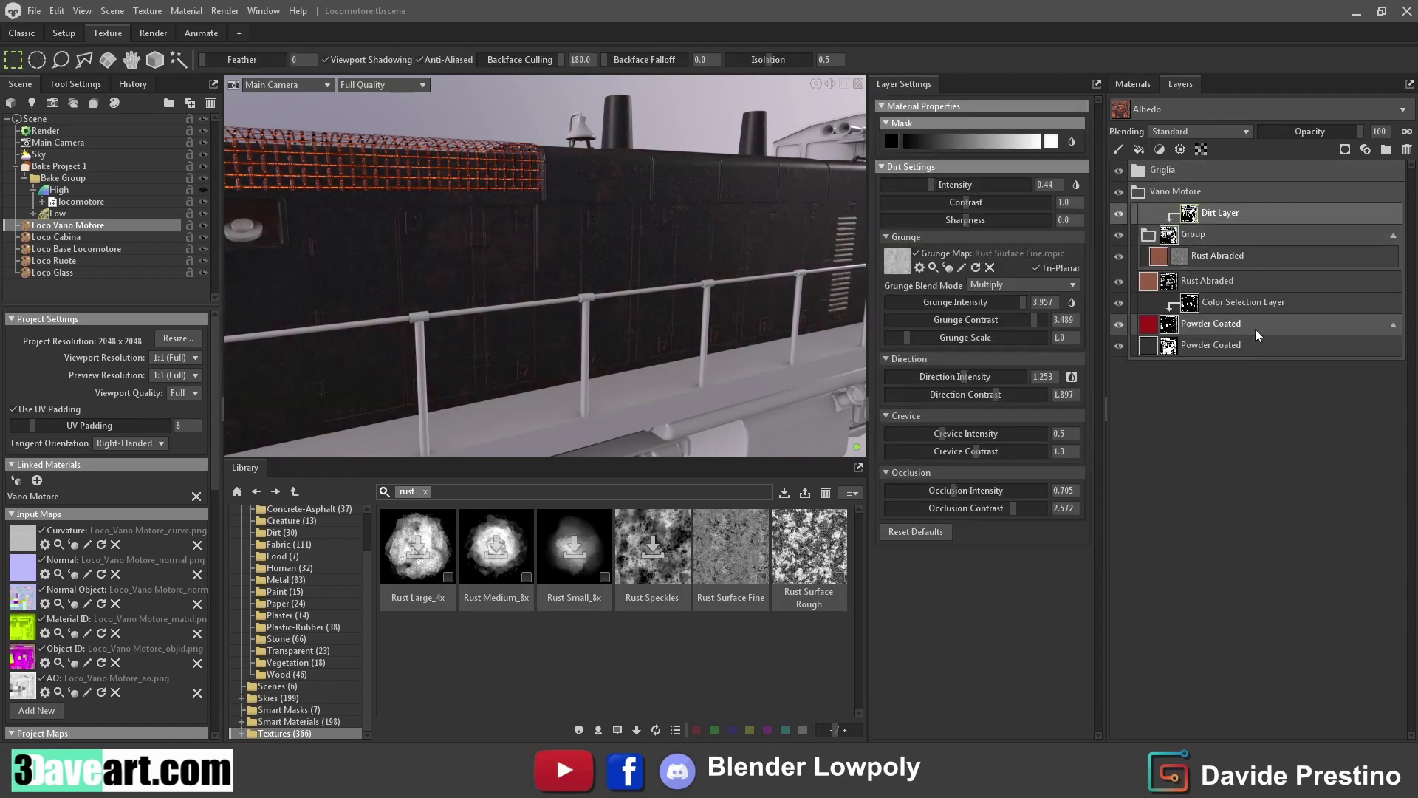
click(1134, 192)
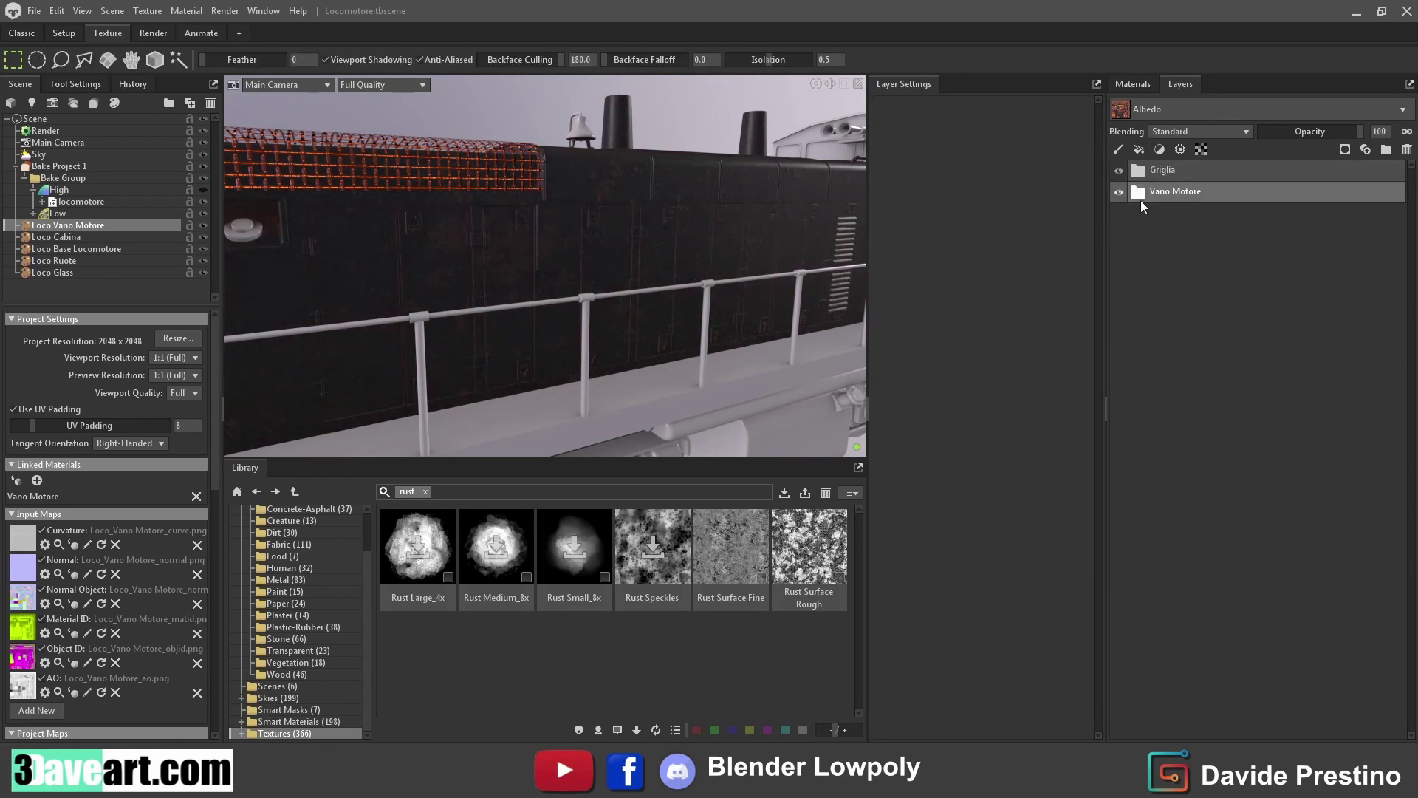
click(1135, 194)
key(ctrl+z)
key(ctrl+z)
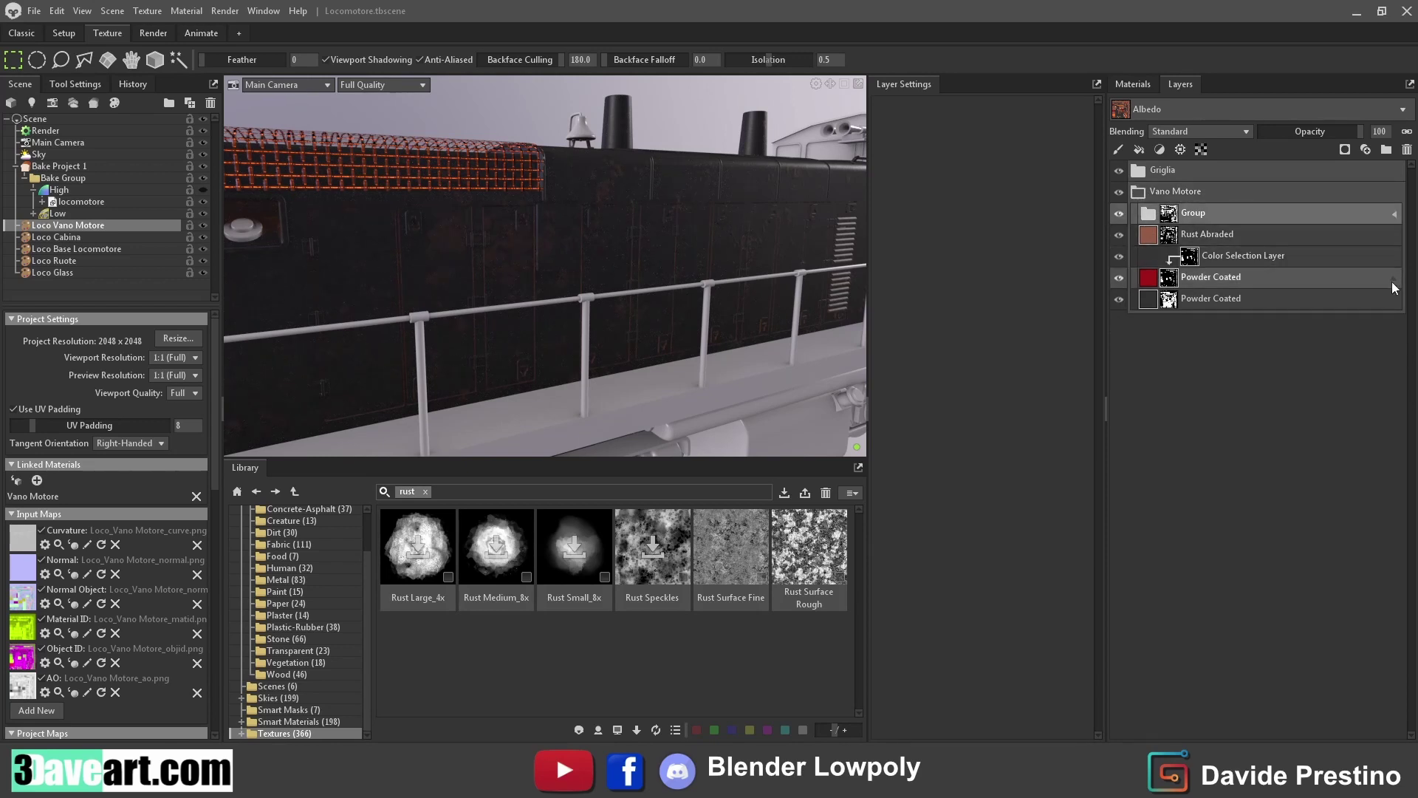
click(1212, 279)
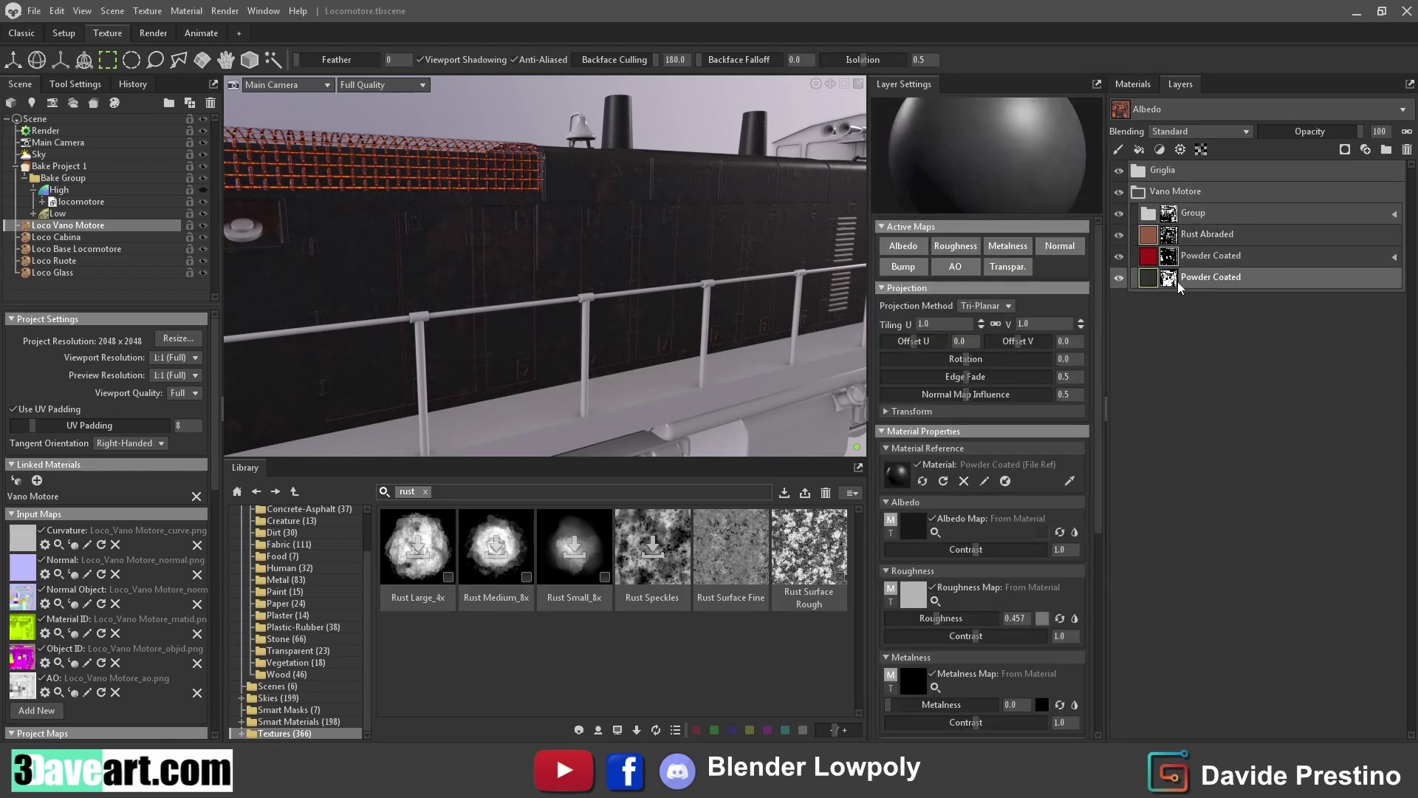
Duplicate the Powder Coated layer, move the copy to the top, and colour it 535353
right_click(1212, 280)
click(1219, 302)
drag(1150, 284, 1182, 207)
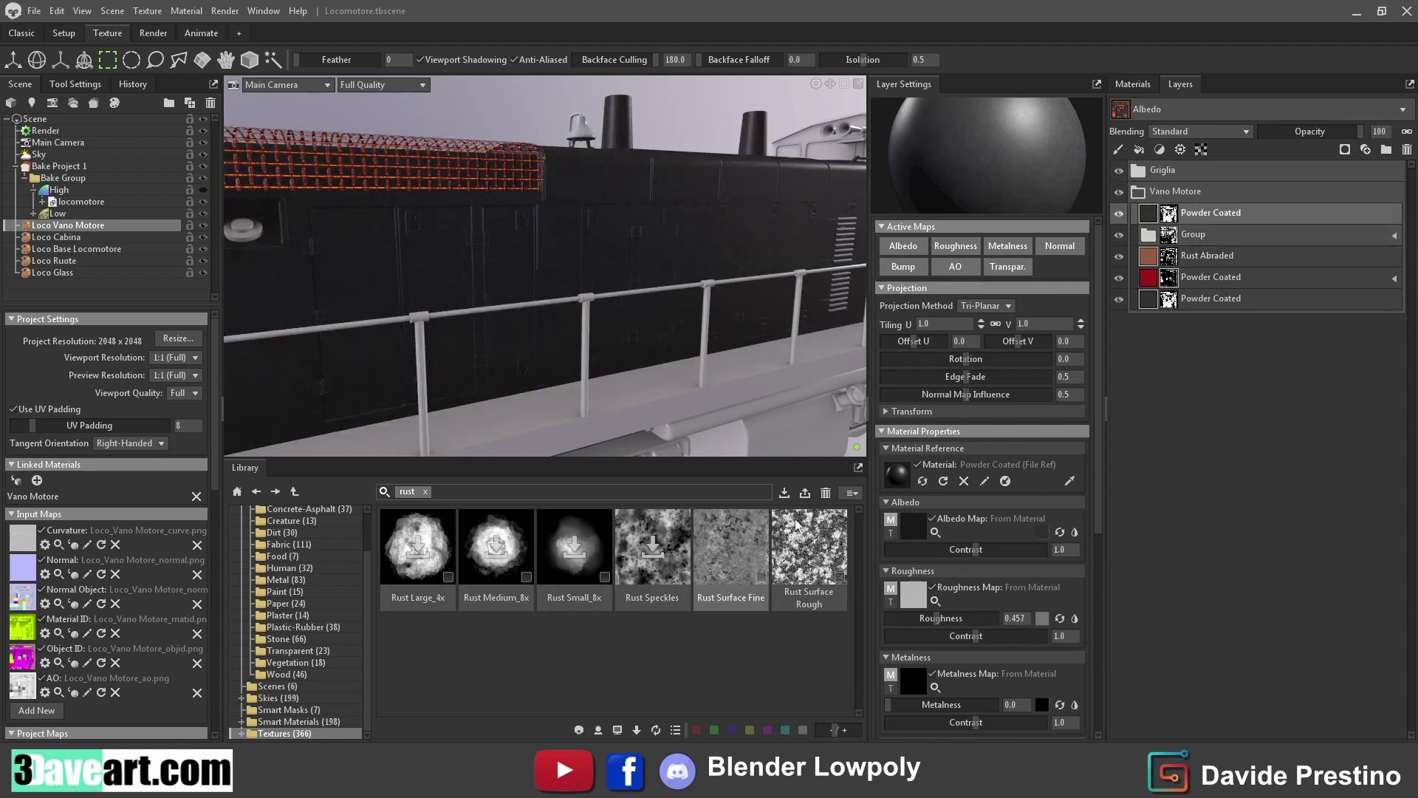
click(1041, 532)
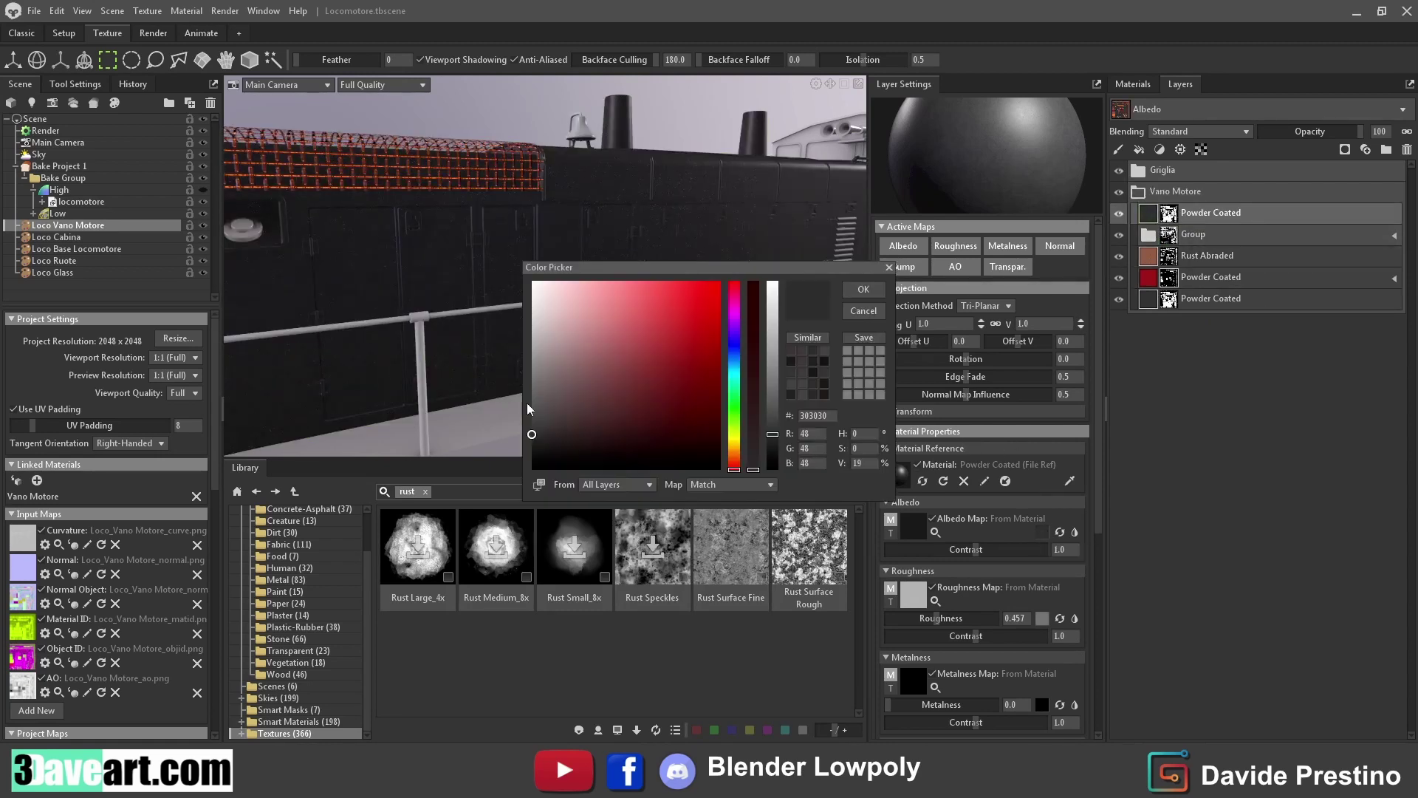
click(530, 409)
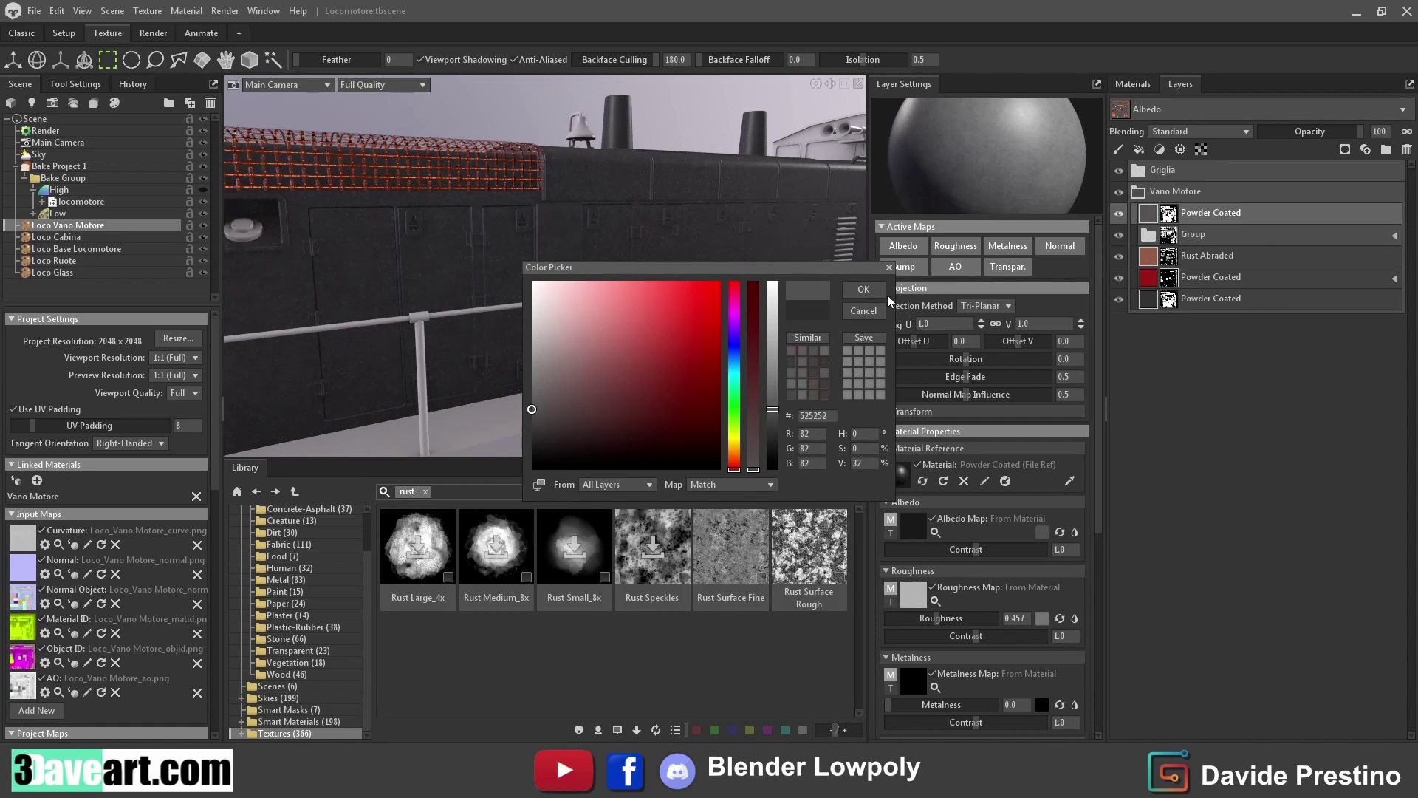
click(1212, 277)
Add a Color Selection mask to the copy and rename Group to Rust
click(1195, 215)
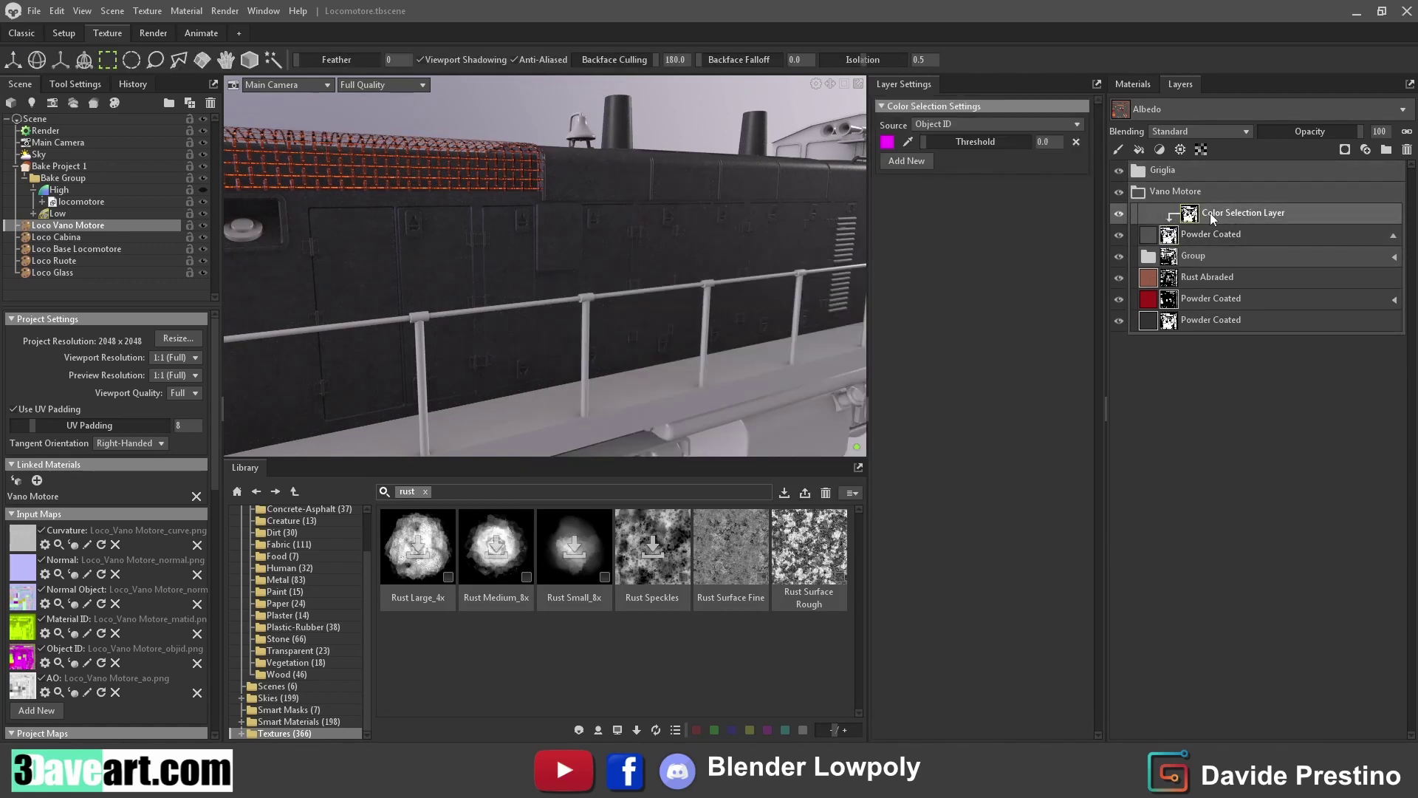
click(1394, 236)
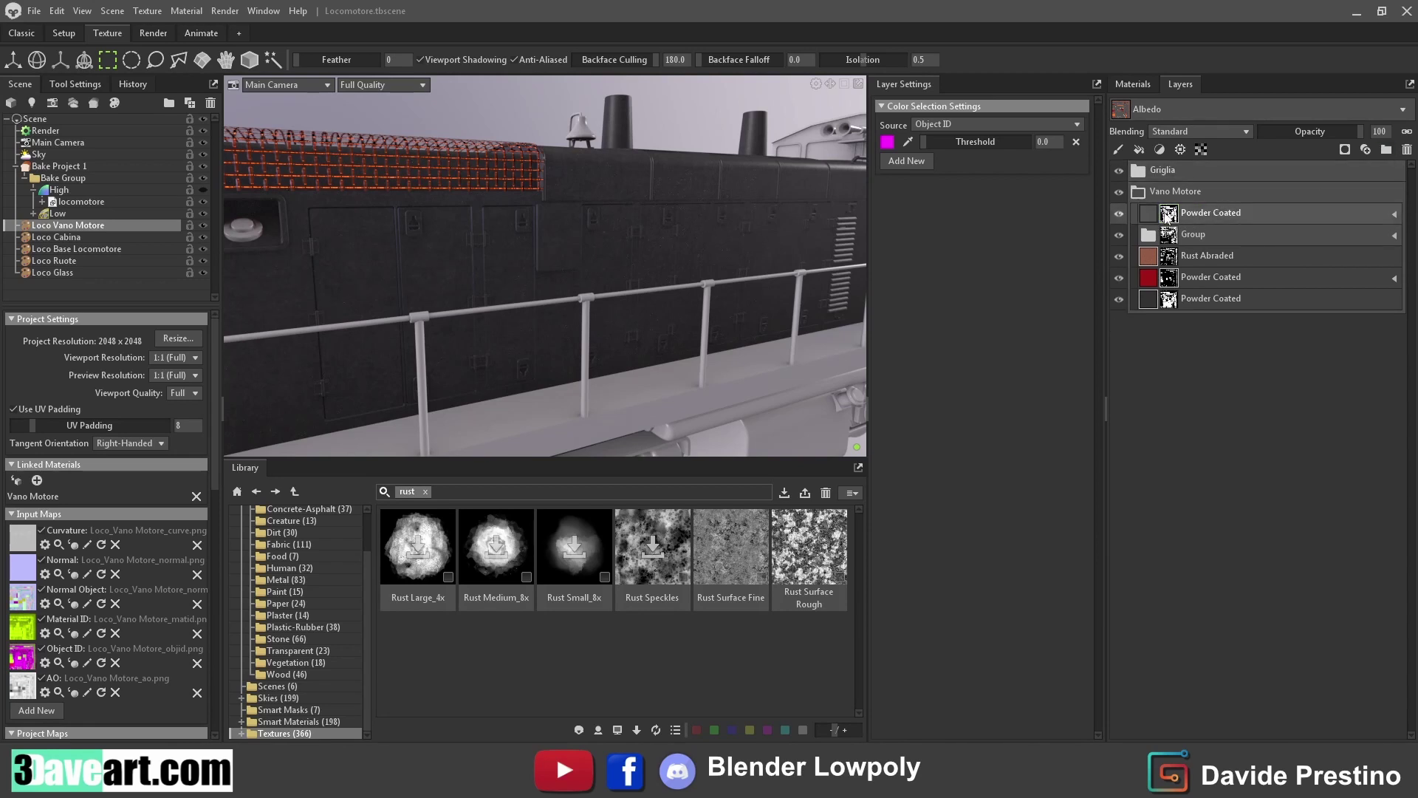
double_click(1213, 235)
text(Rust)
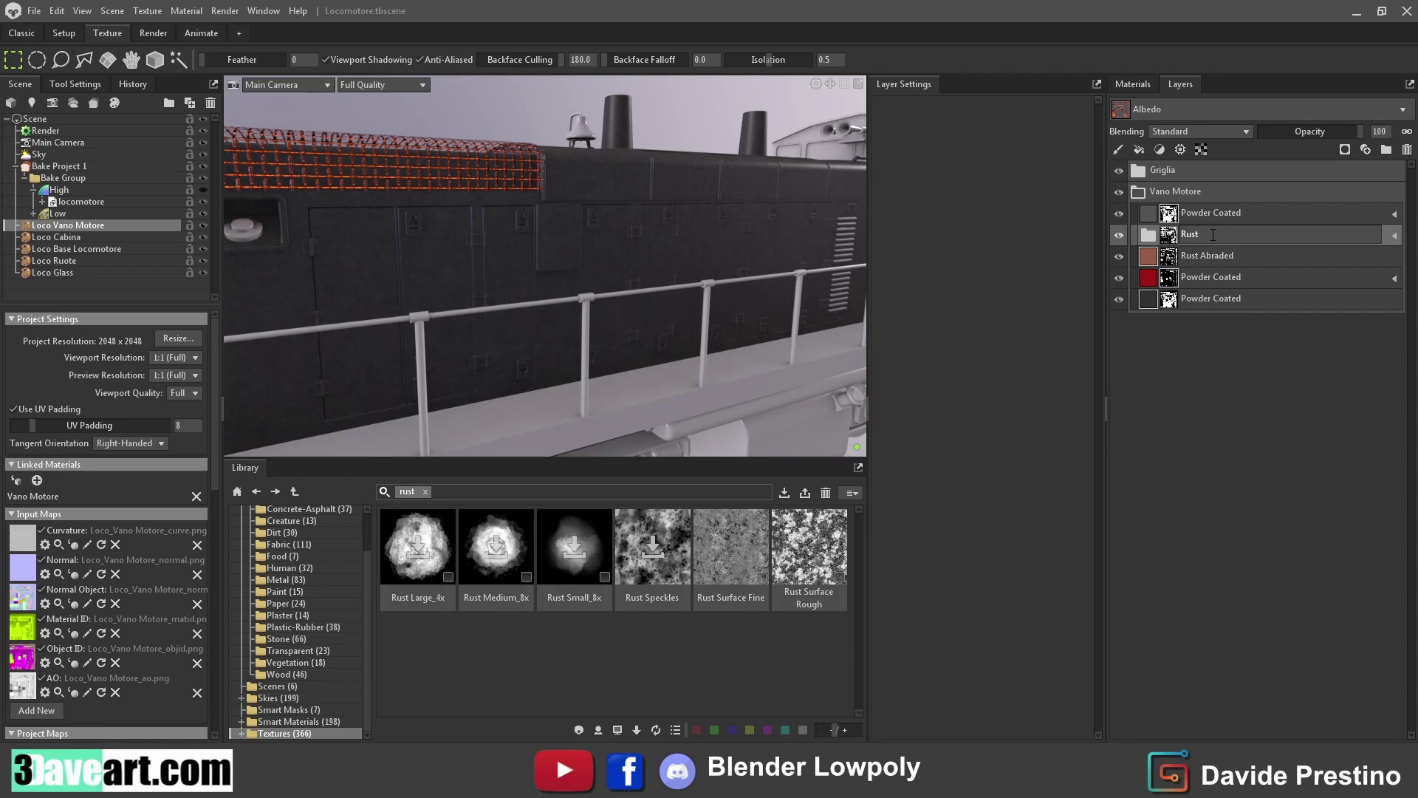
key(Return)
click(1242, 212)
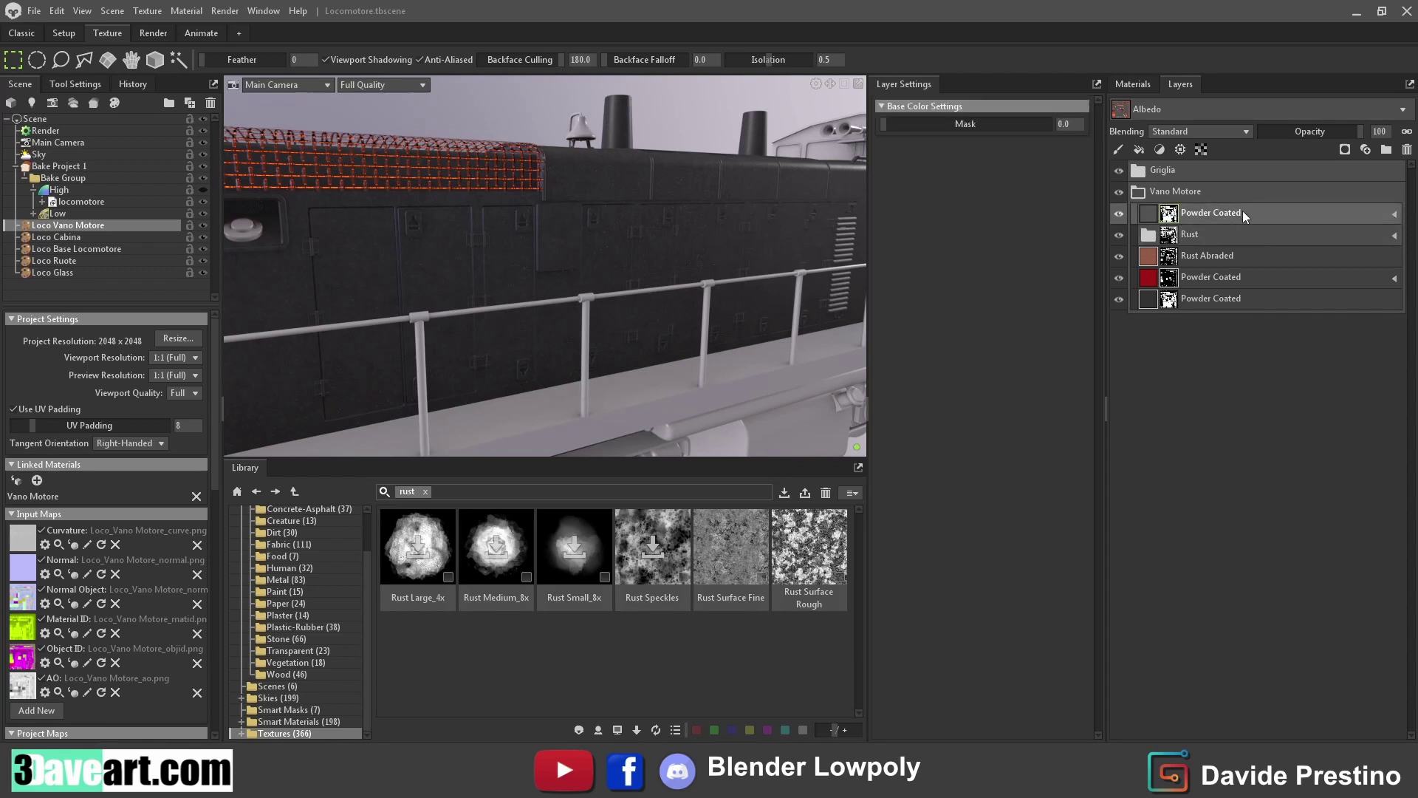
Wrap the top Powder Coated in a folder named Dirty and make it light grey
click(1386, 152)
text(y)
key(Return)
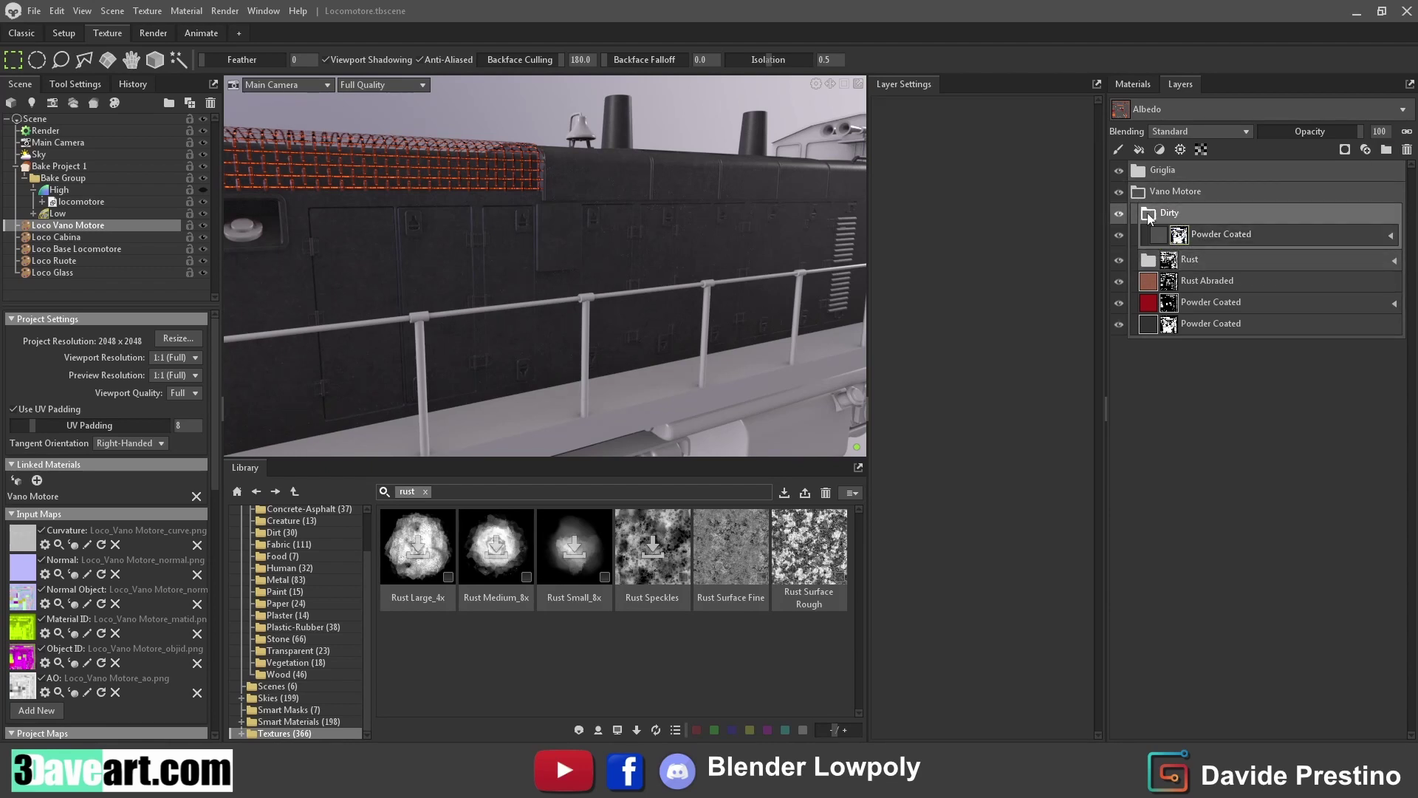
click(1159, 234)
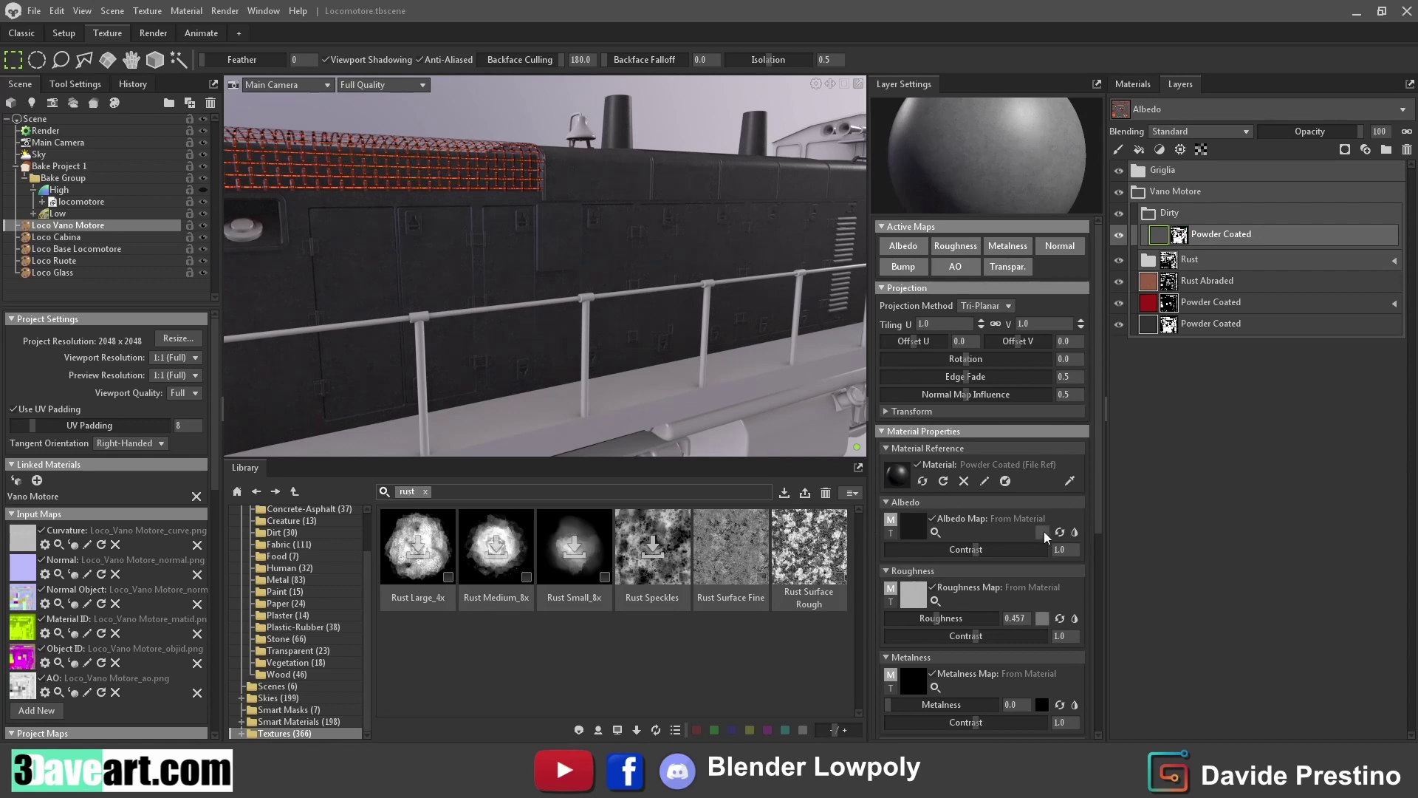
click(1044, 531)
click(544, 362)
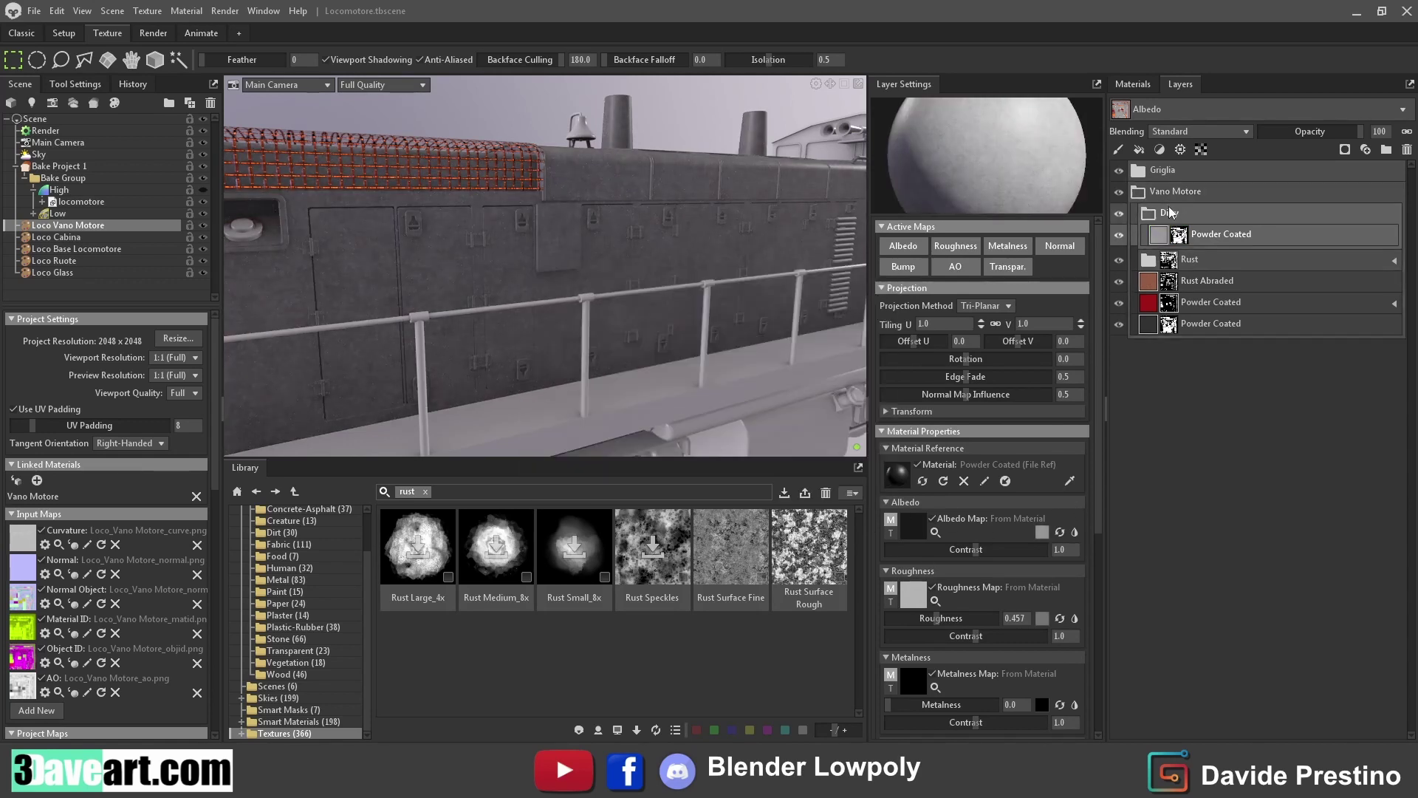
click(1171, 213)
click(1179, 235)
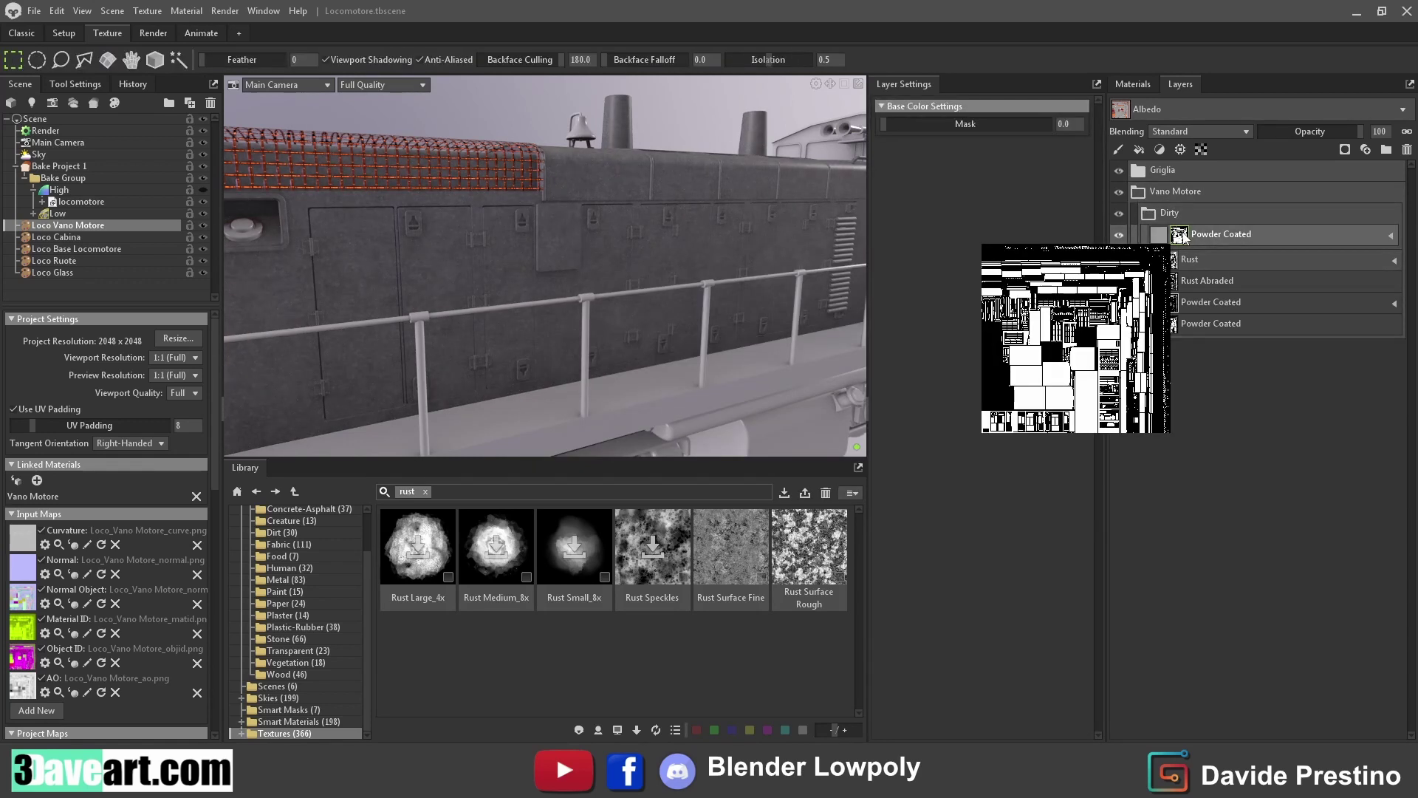
Give Dirty a black colour mask with a Dirt generator, softening grunge and reducing direction and crevice dirt
click(1187, 211)
click(1345, 149)
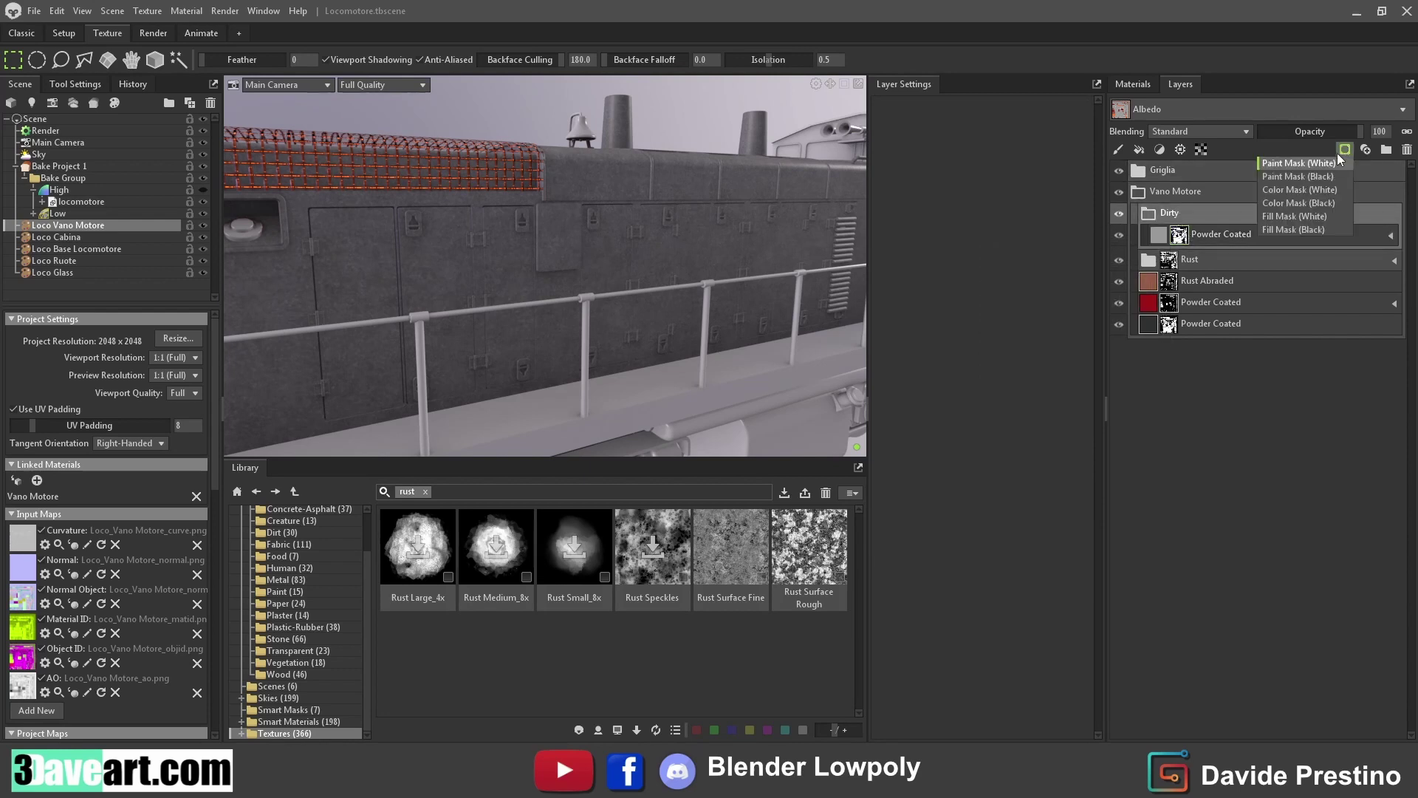
click(1298, 201)
click(1180, 150)
click(1185, 203)
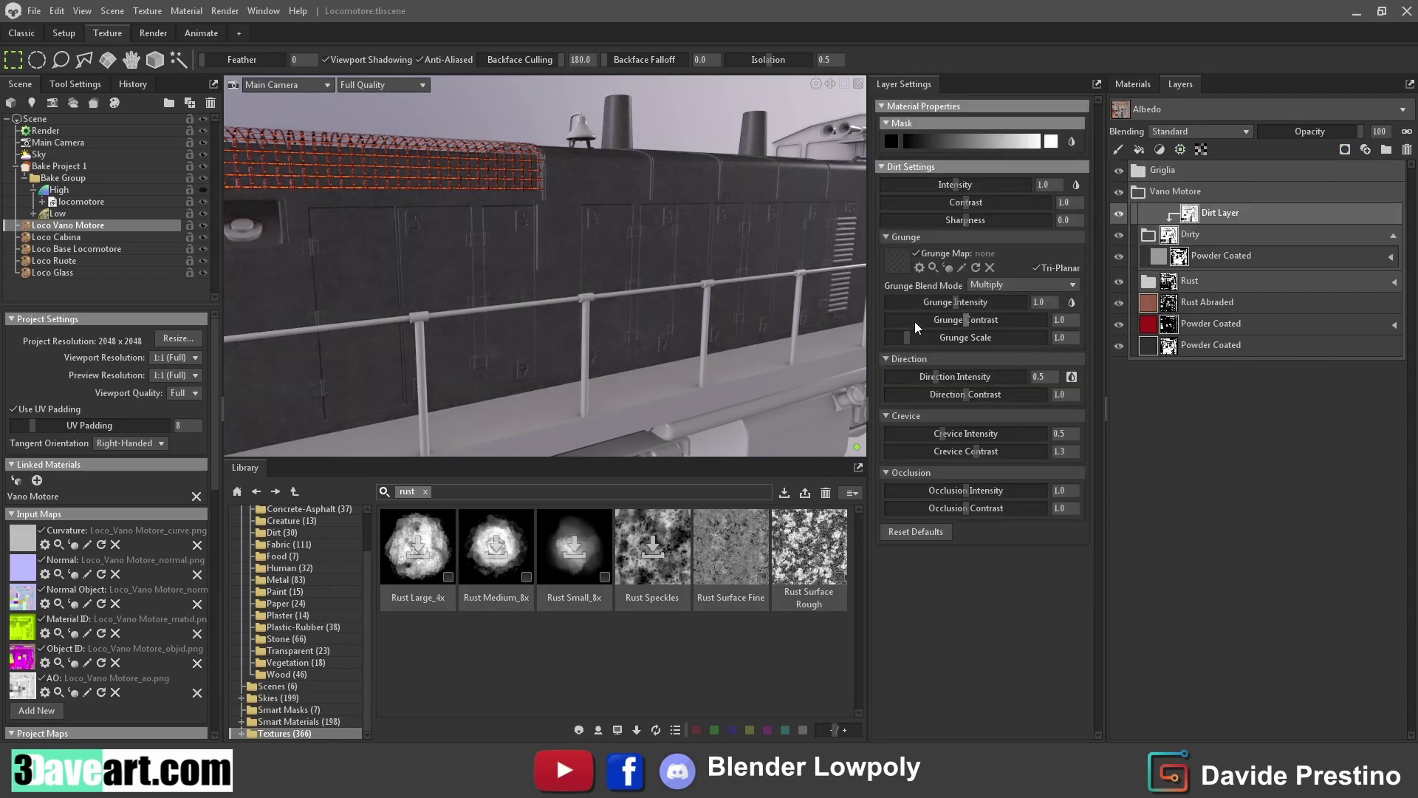
drag(956, 302, 975, 319)
drag(932, 381, 914, 383)
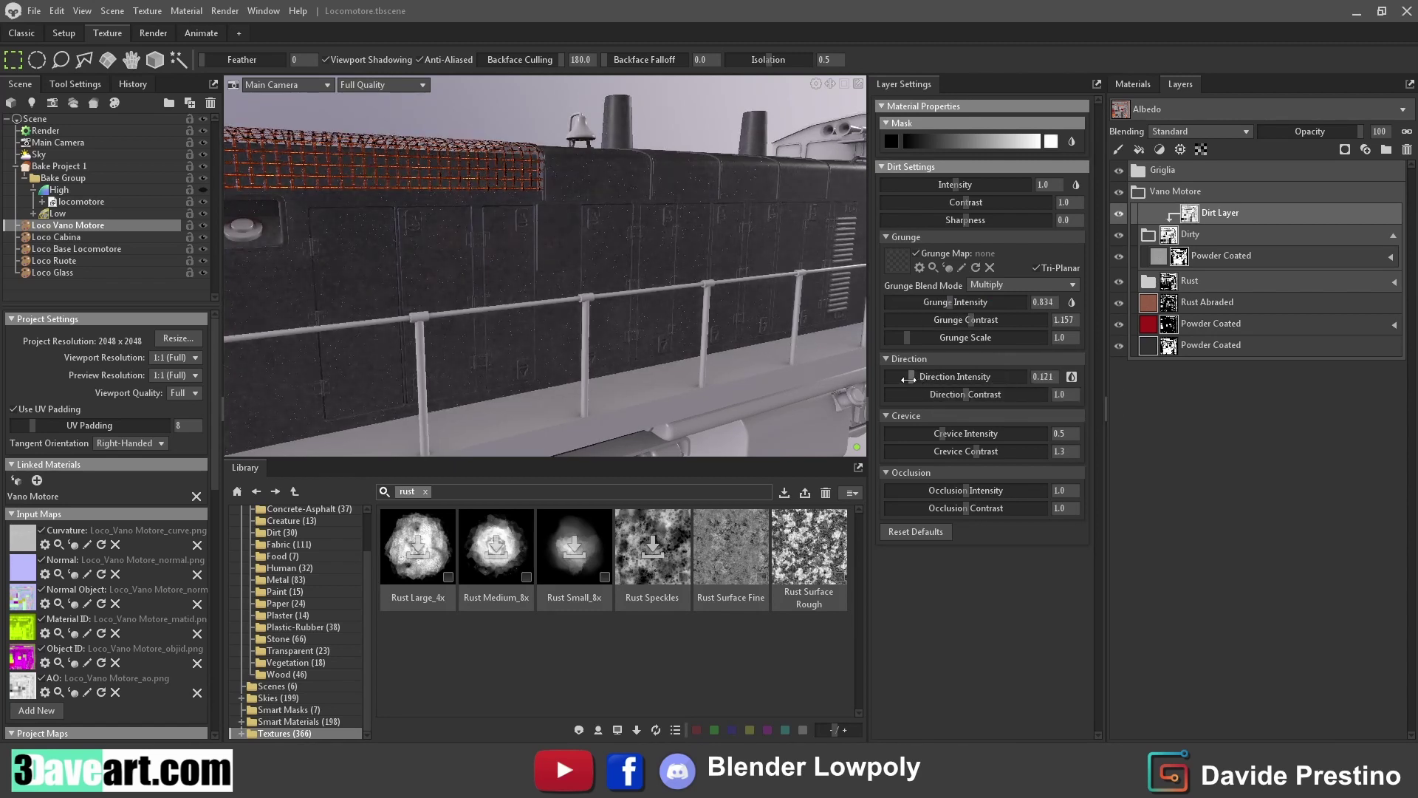
drag(944, 435, 938, 437)
Set the Powder Coated inside Dirty to pure red
click(1165, 258)
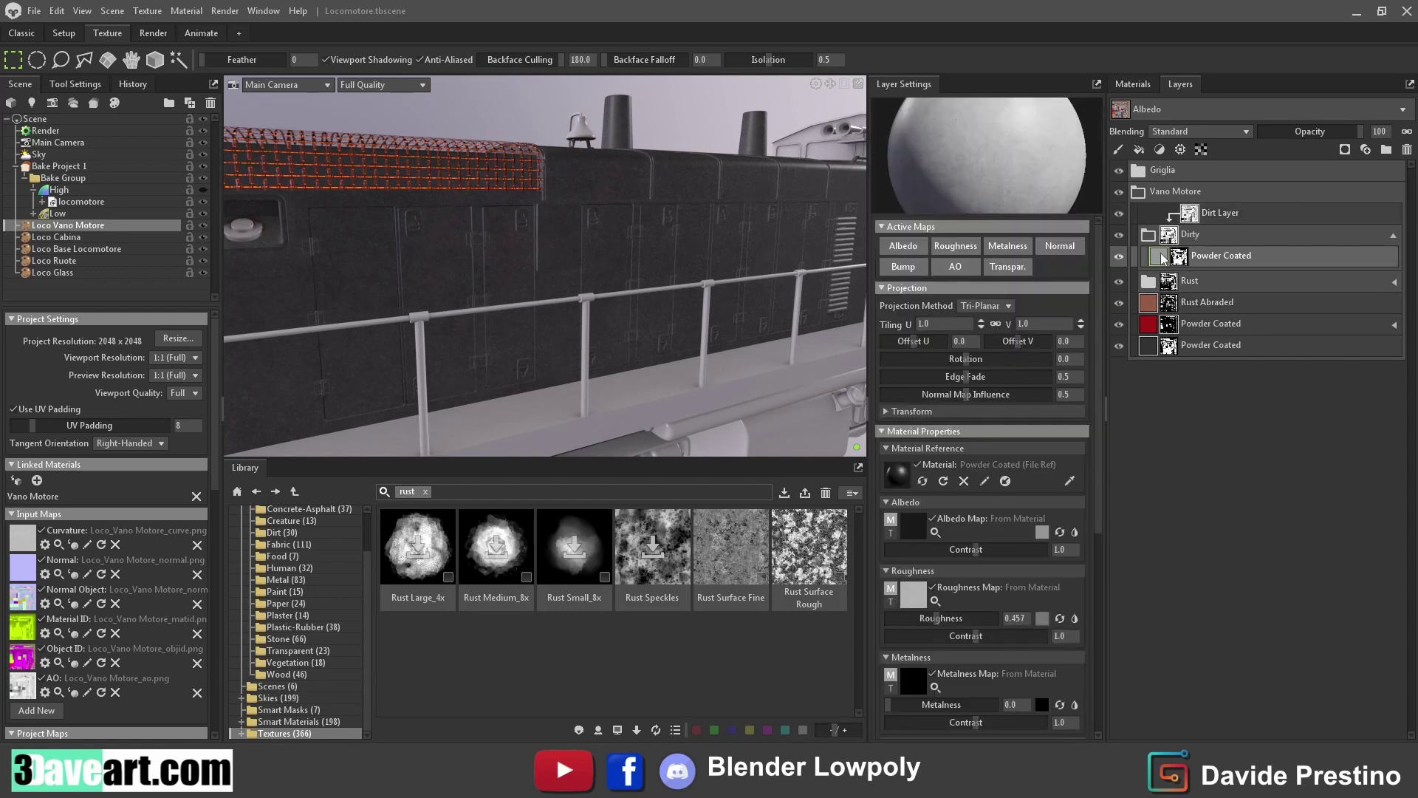
click(1042, 532)
click(736, 299)
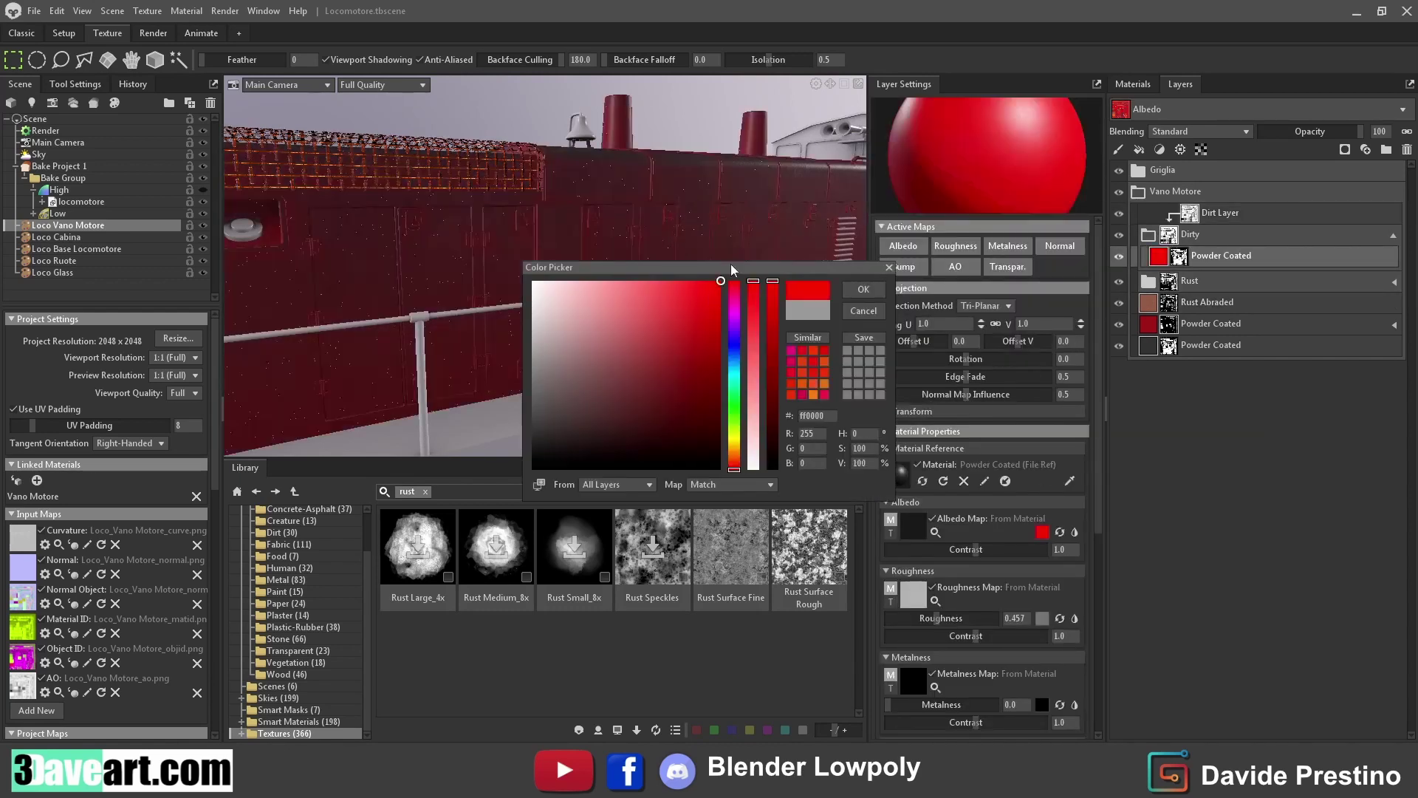
click(865, 292)
mouse_move(677, 257)
mouse_down()
mouse_move(722, 339)
mouse_move(746, 348)
mouse_up()
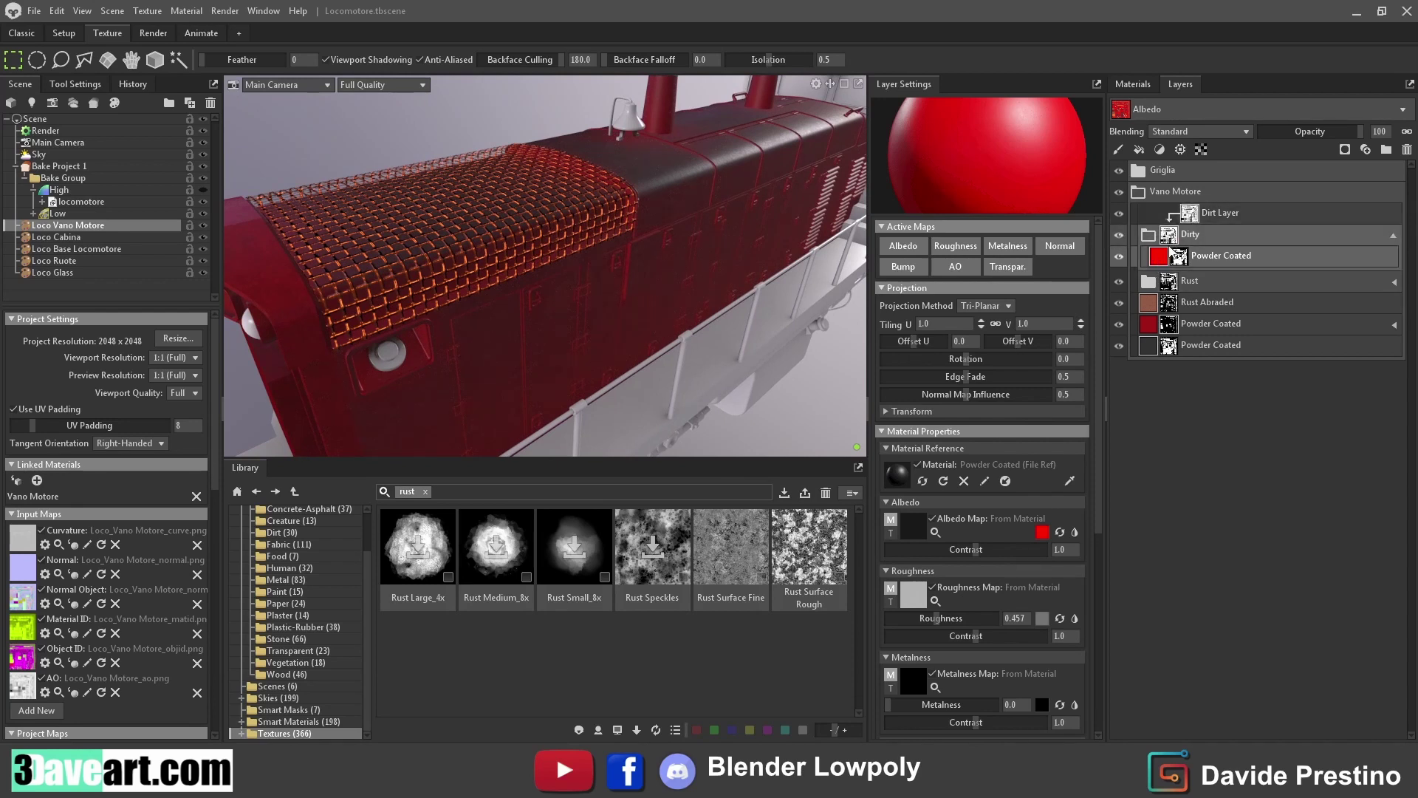
Raise grunge contrast and scale, lower intensity to 0.735, and adjust direction settings
click(1219, 213)
drag(972, 321, 999, 320)
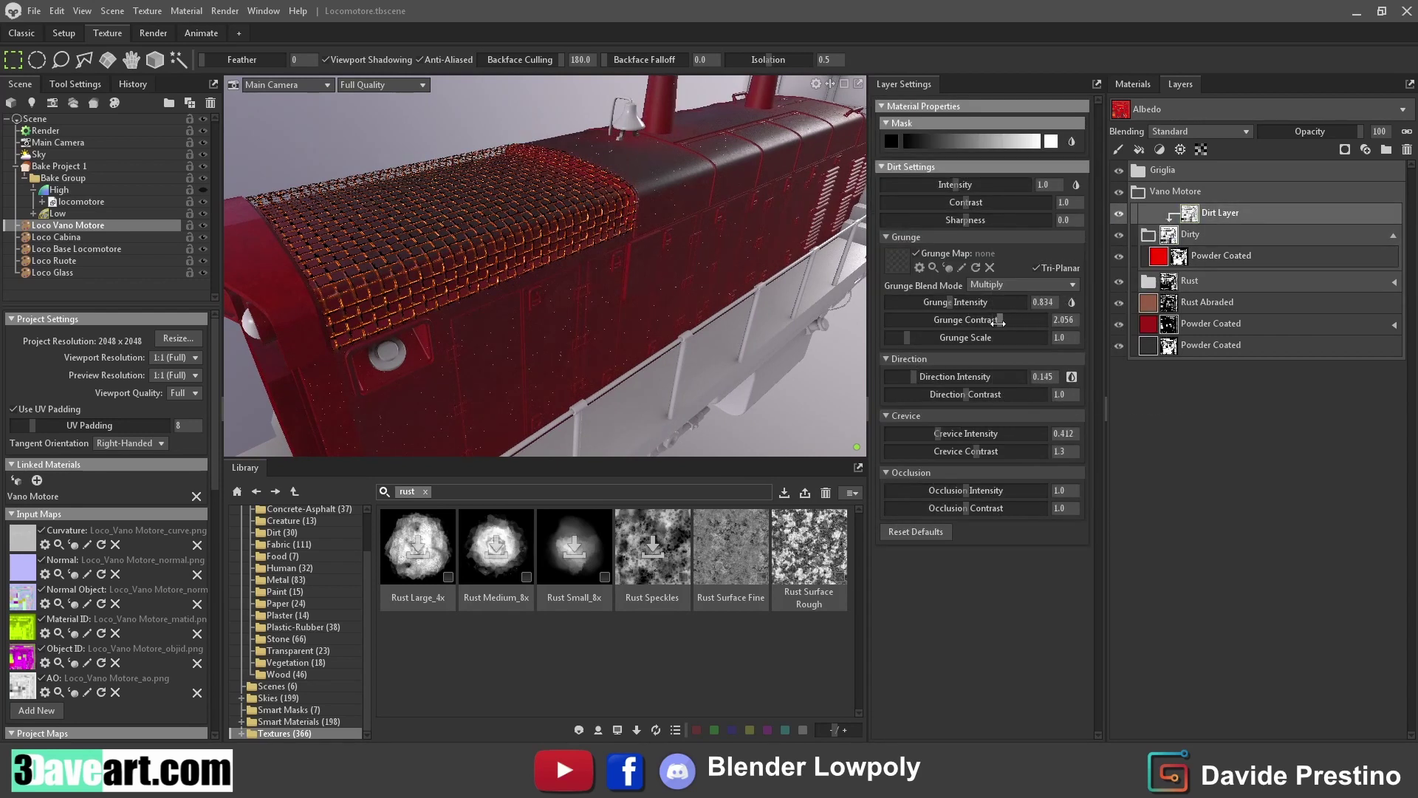
drag(907, 338, 991, 337)
mouse_move(956, 184)
mouse_down()
mouse_move(920, 184)
mouse_move(1008, 207)
mouse_move(997, 205)
mouse_move(1013, 222)
mouse_up()
mouse_move(916, 377)
mouse_down()
mouse_move(905, 376)
mouse_move(988, 394)
mouse_up()
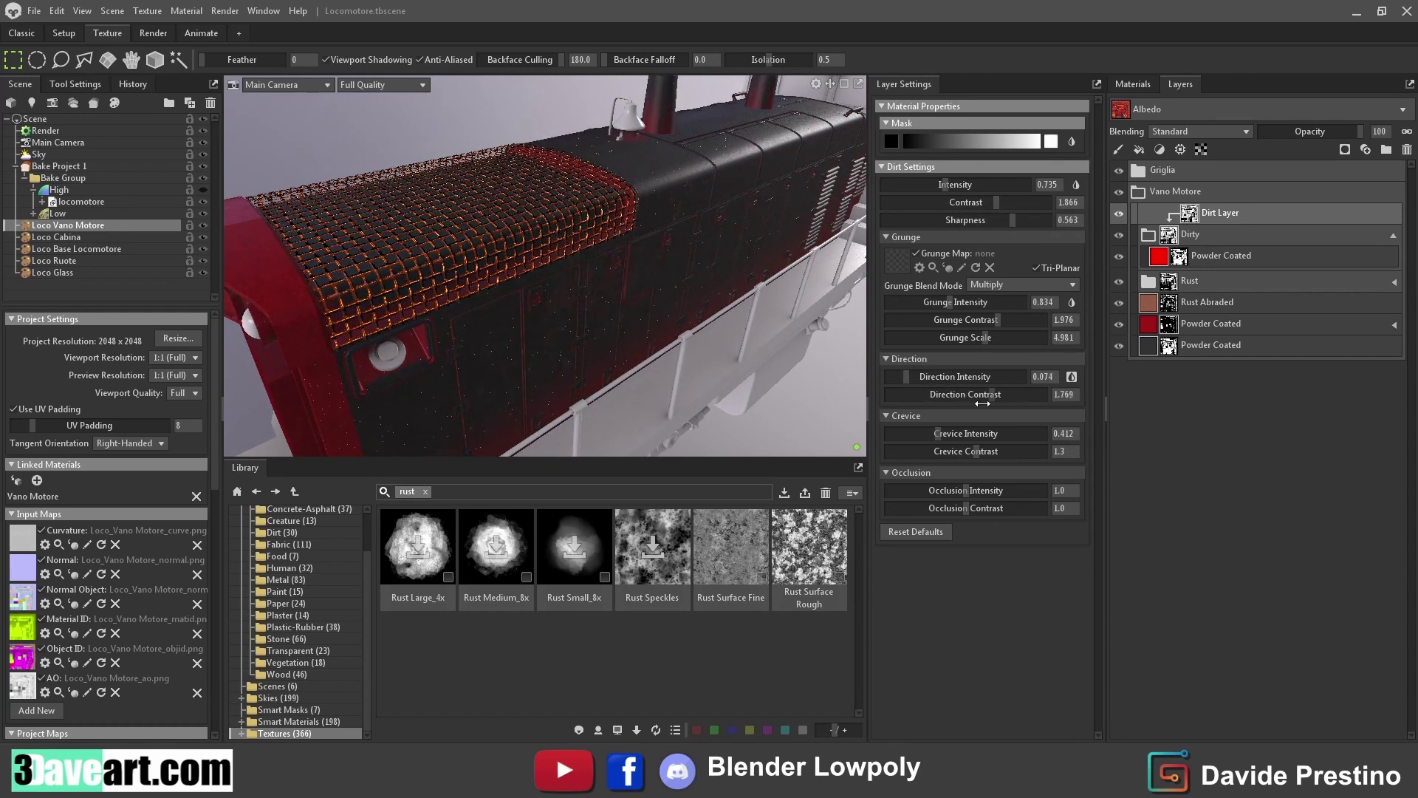
drag(967, 489, 965, 514)
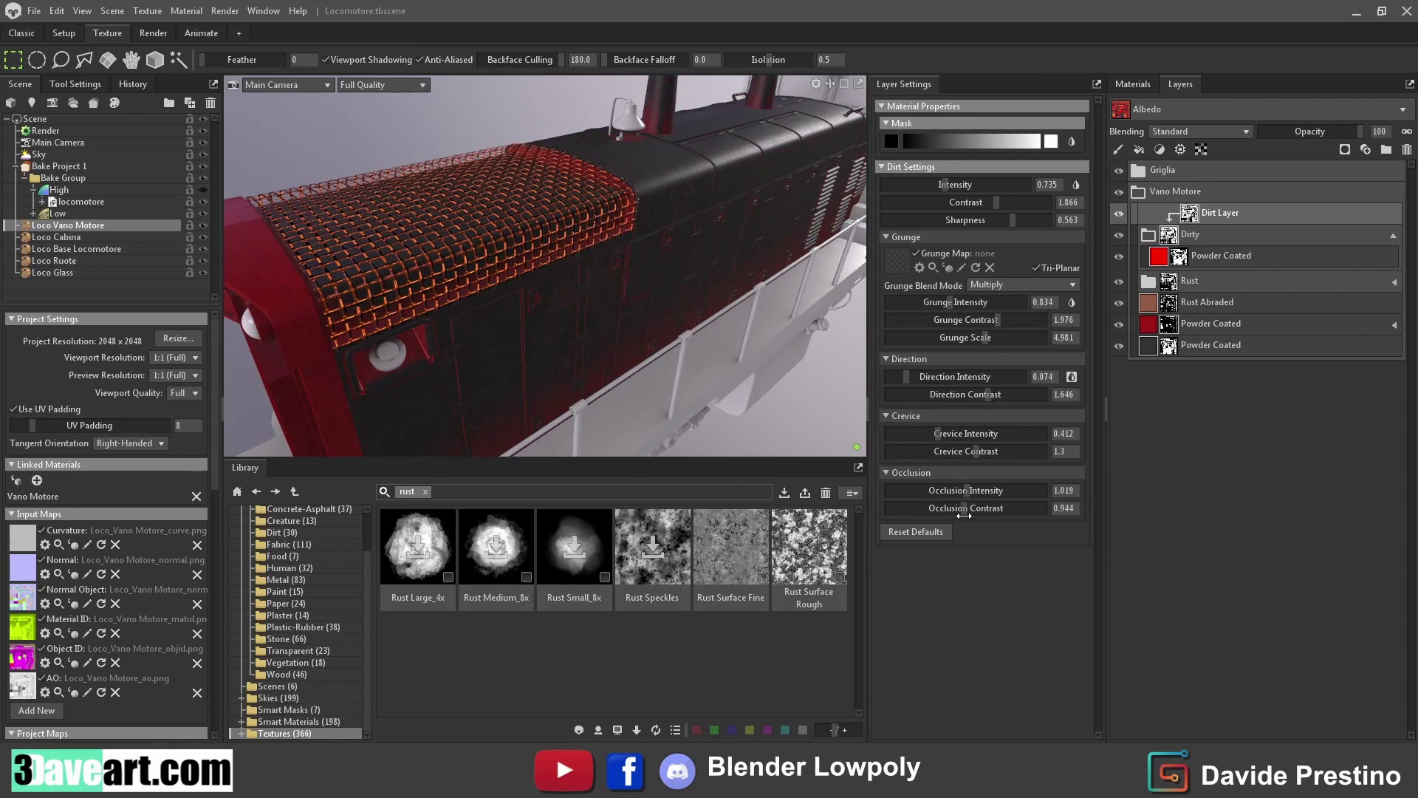
click(1221, 254)
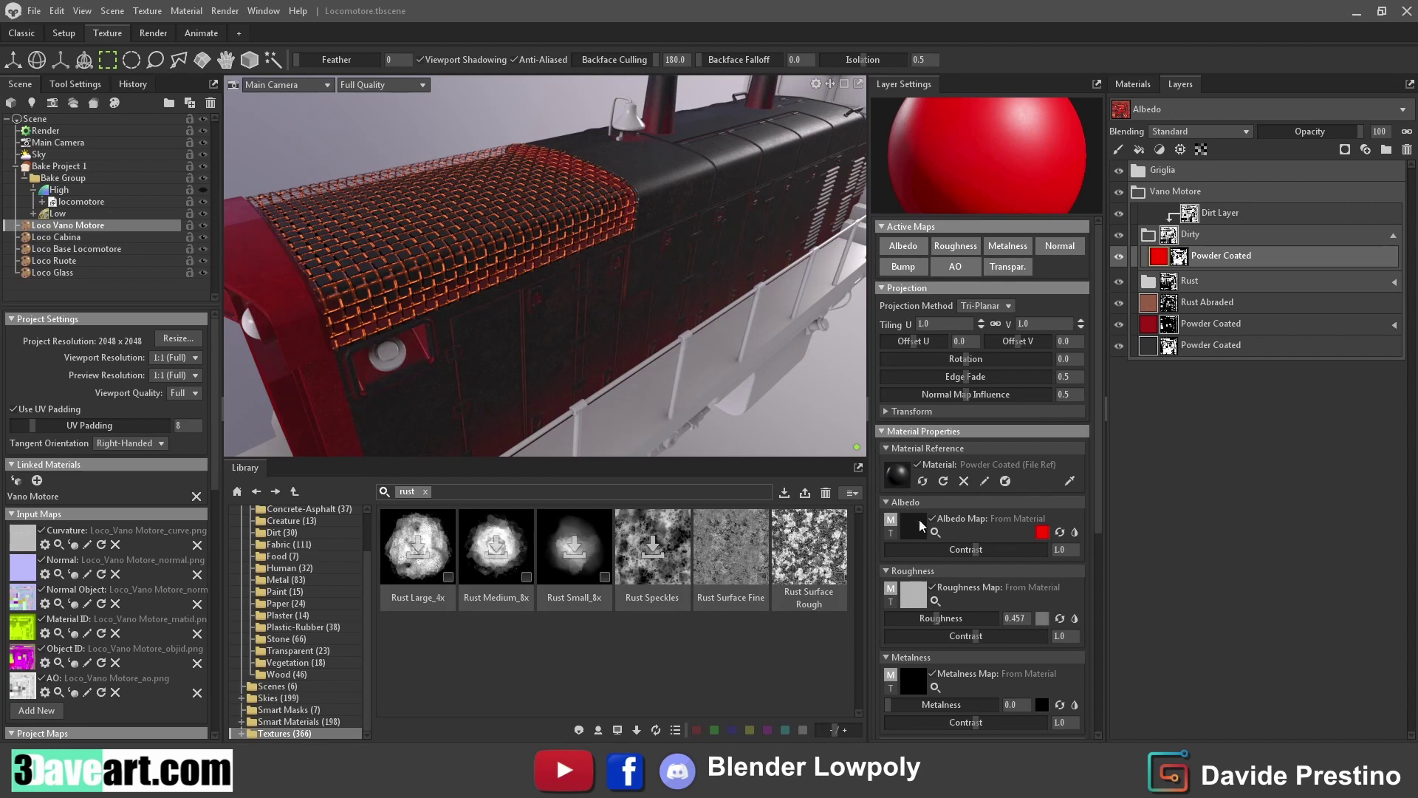
Make the Dirty powder coat grey with Multiply blending
click(1042, 532)
click(536, 384)
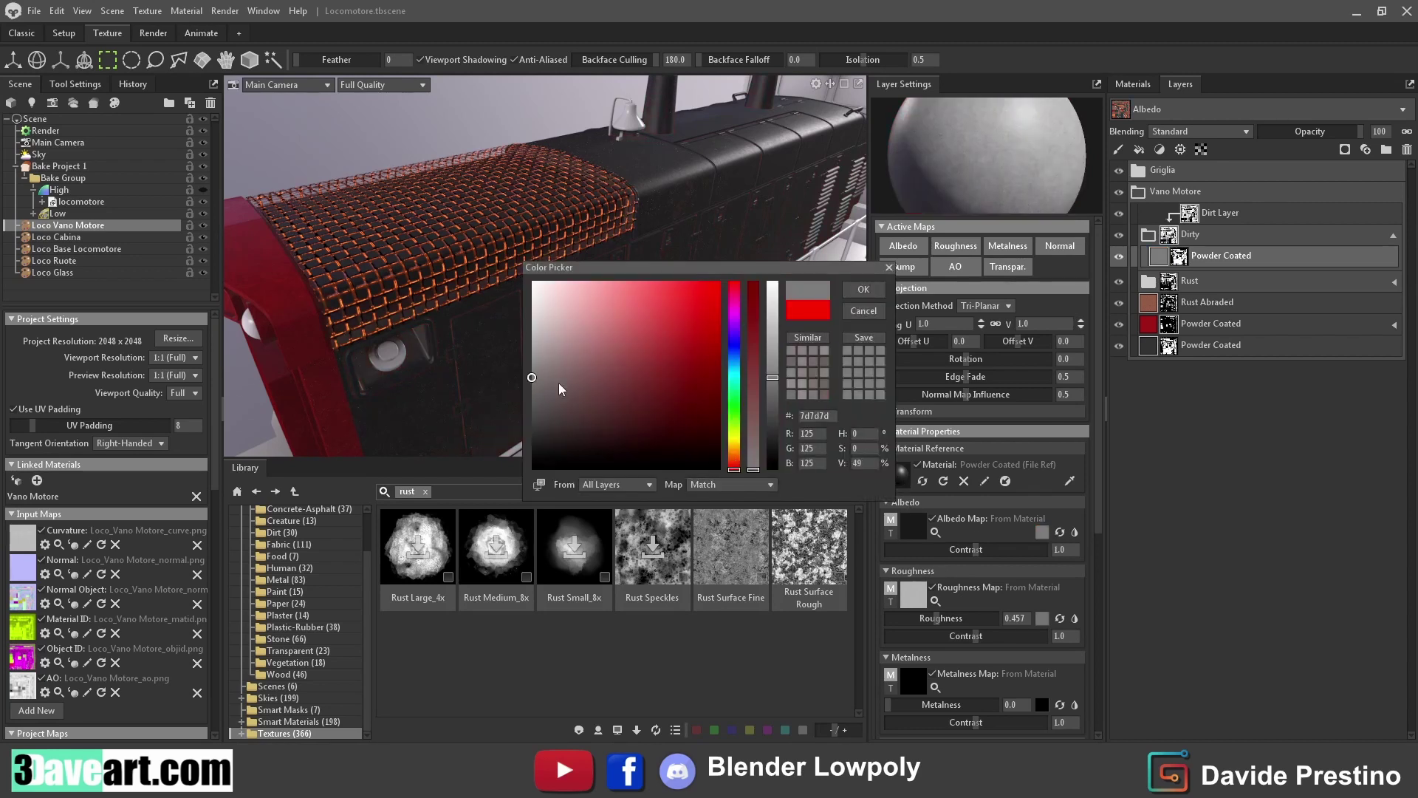
click(863, 289)
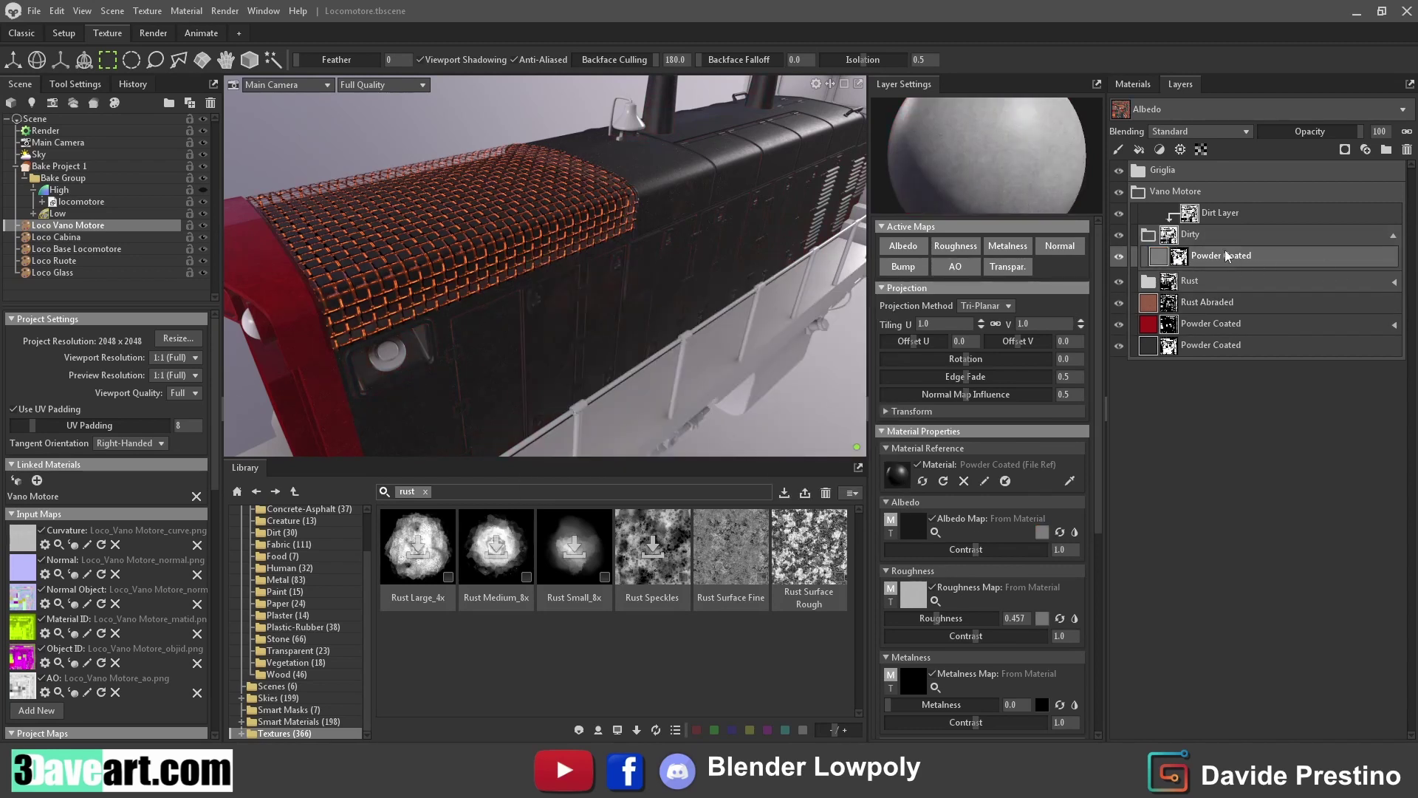
click(1201, 132)
click(1182, 173)
drag(712, 300, 494, 222)
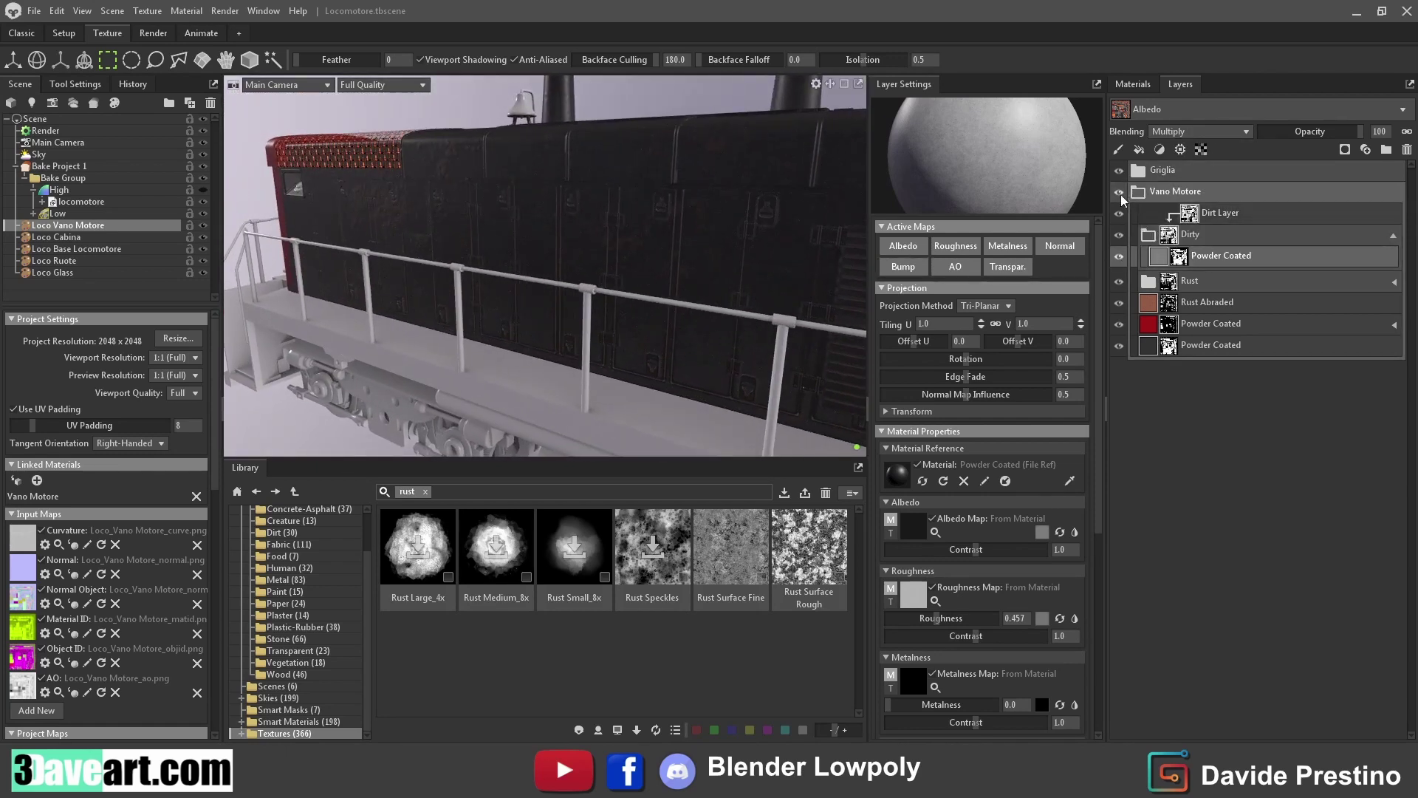
Darken and warm the dirt colour to a dull olive-grey, then add an Occlusion mask to Rust
click(1389, 242)
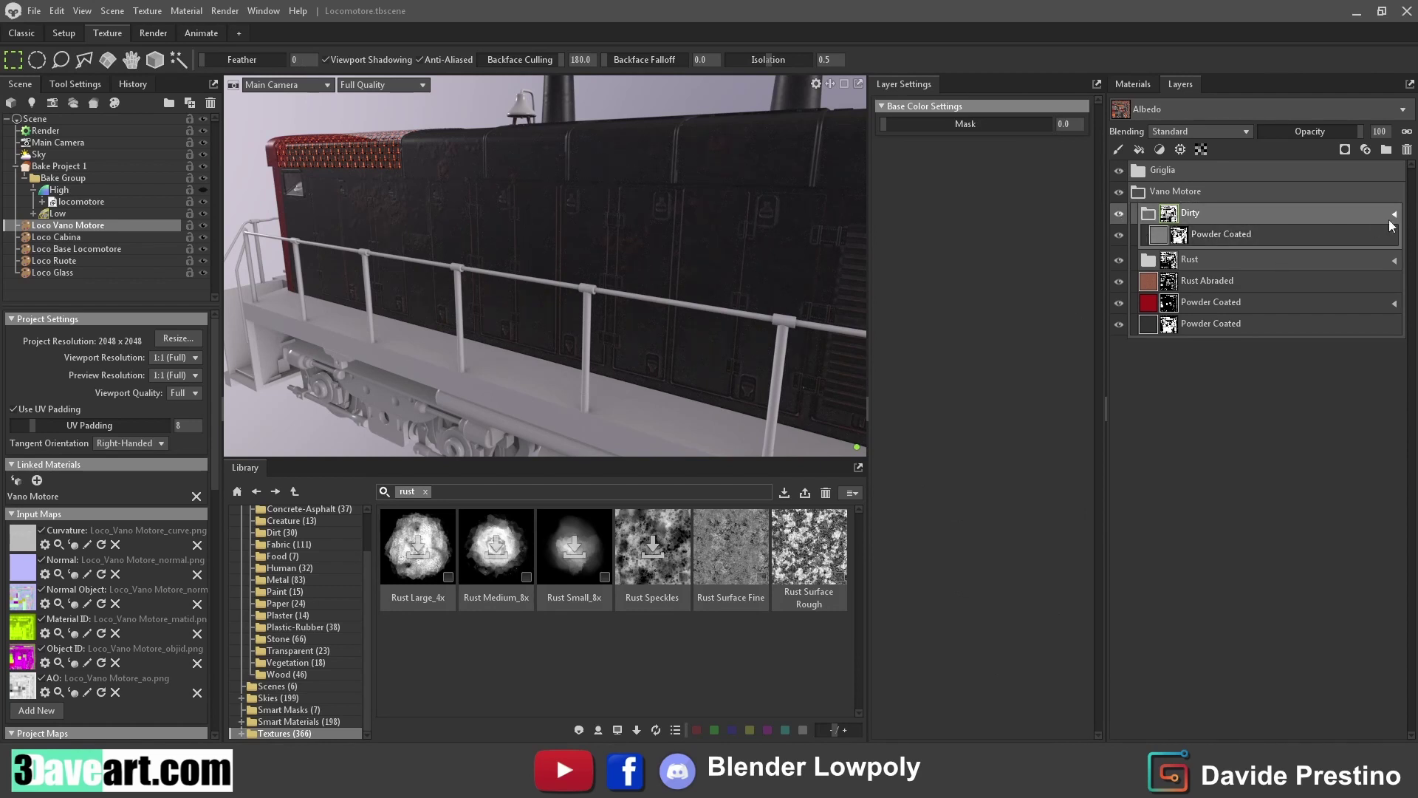
click(1148, 213)
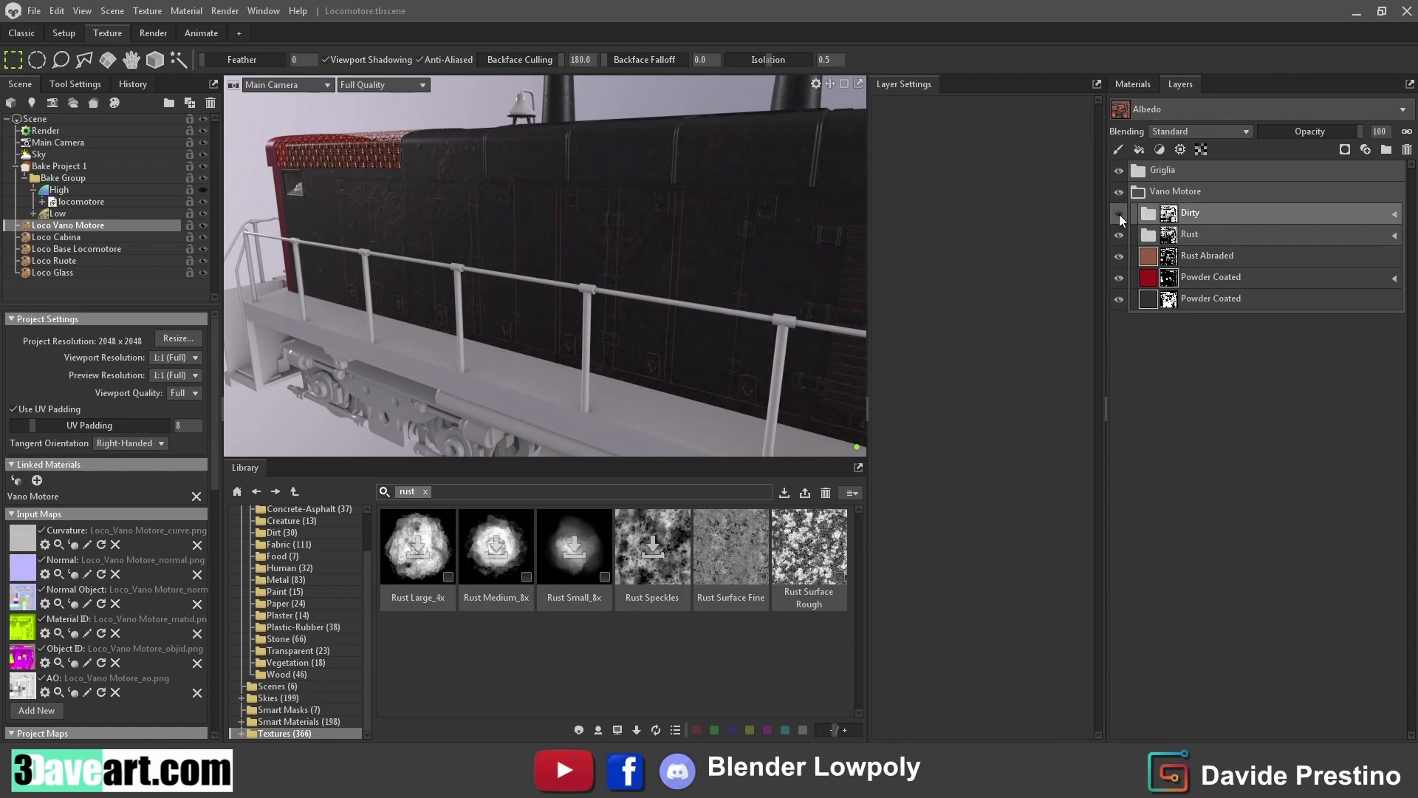
click(1149, 214)
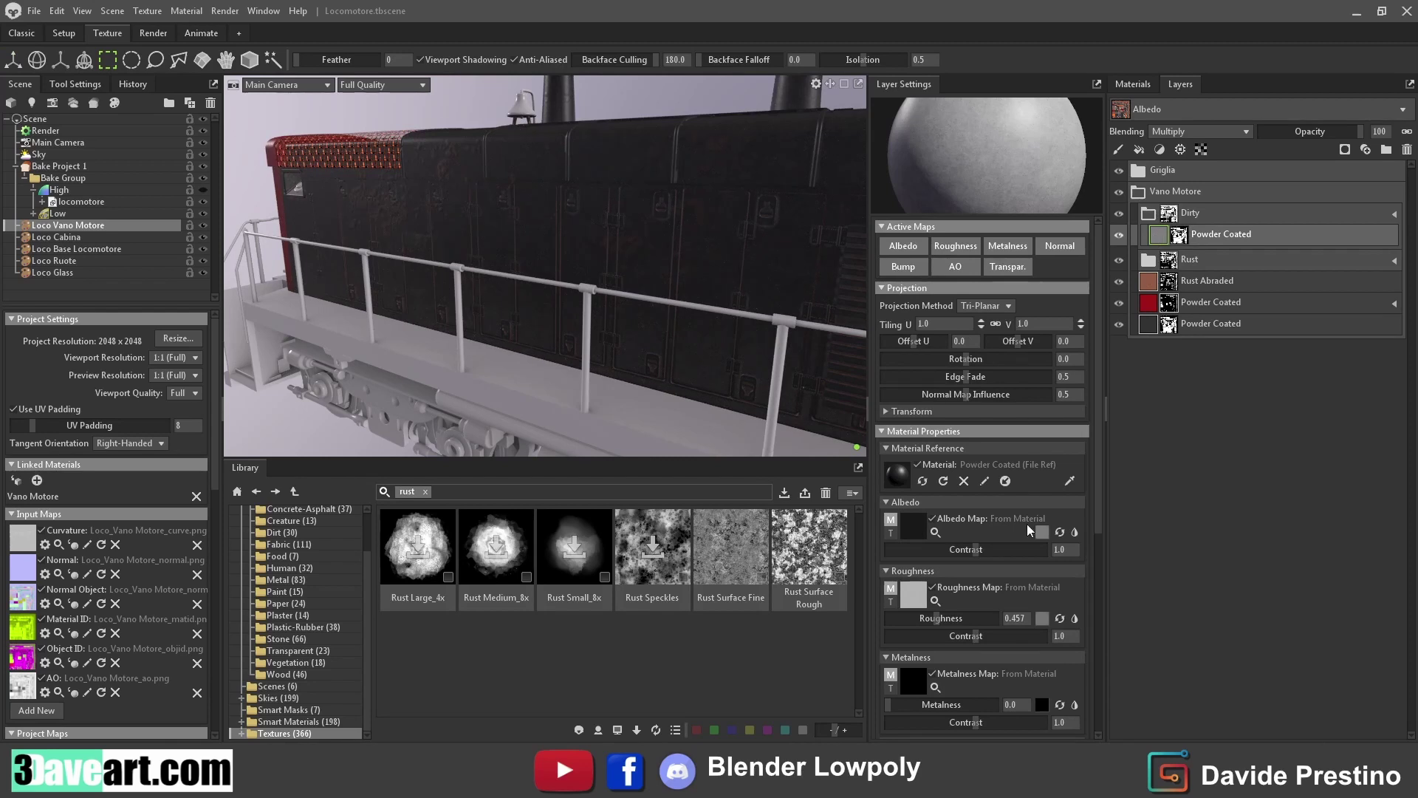
click(1041, 532)
click(530, 399)
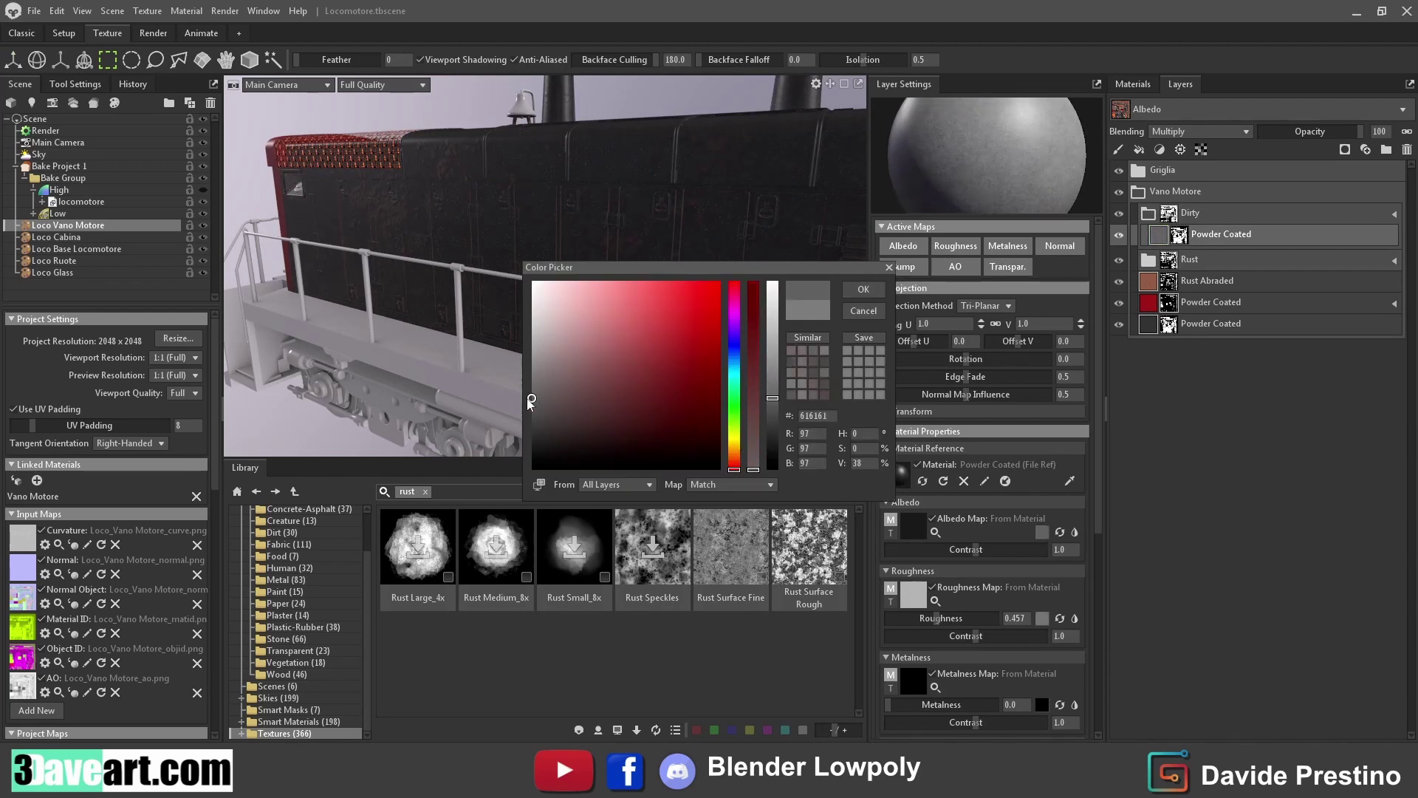
click(539, 402)
drag(735, 470, 735, 442)
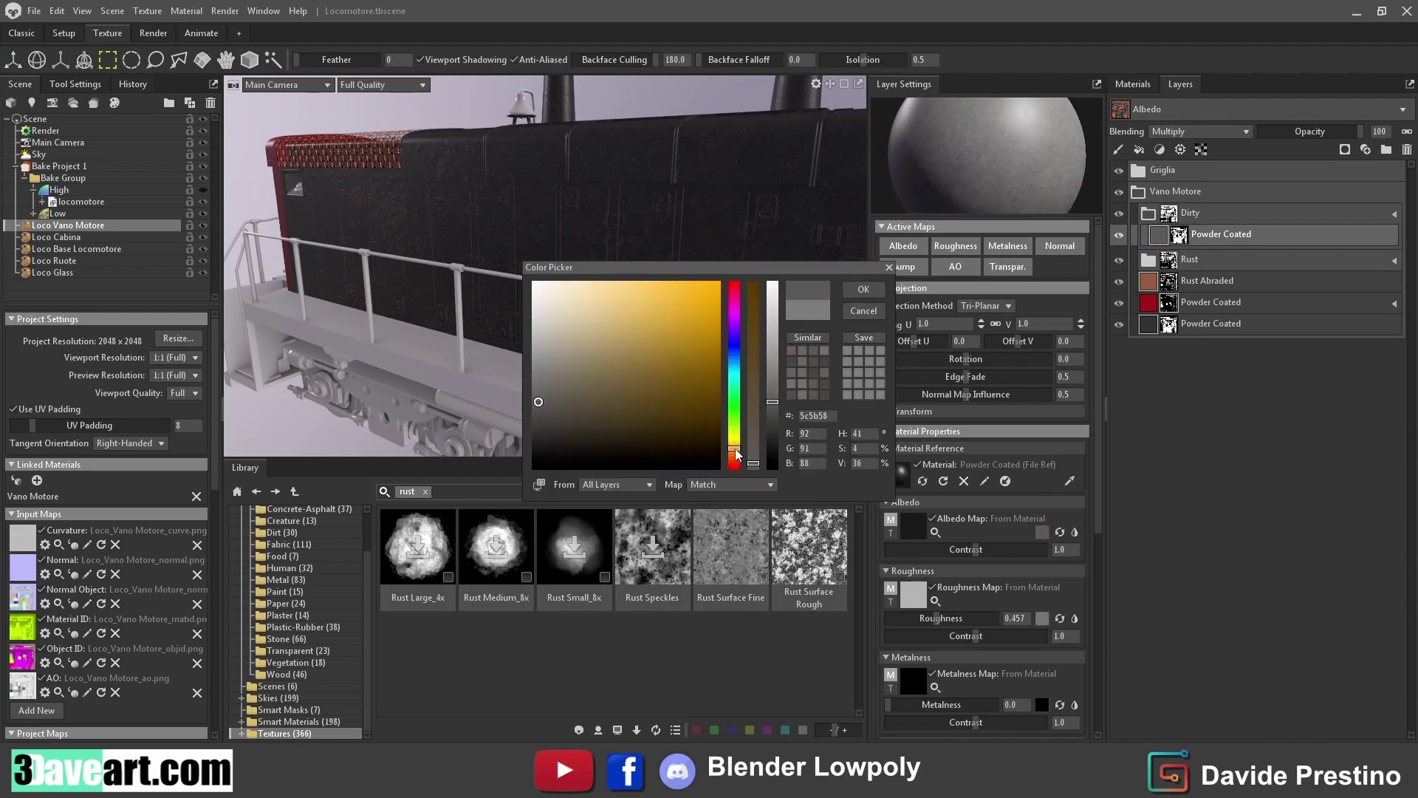
drag(548, 406, 588, 401)
mouse_move(572, 409)
mouse_down()
mouse_move(579, 398)
mouse_move(562, 391)
mouse_up()
click(864, 288)
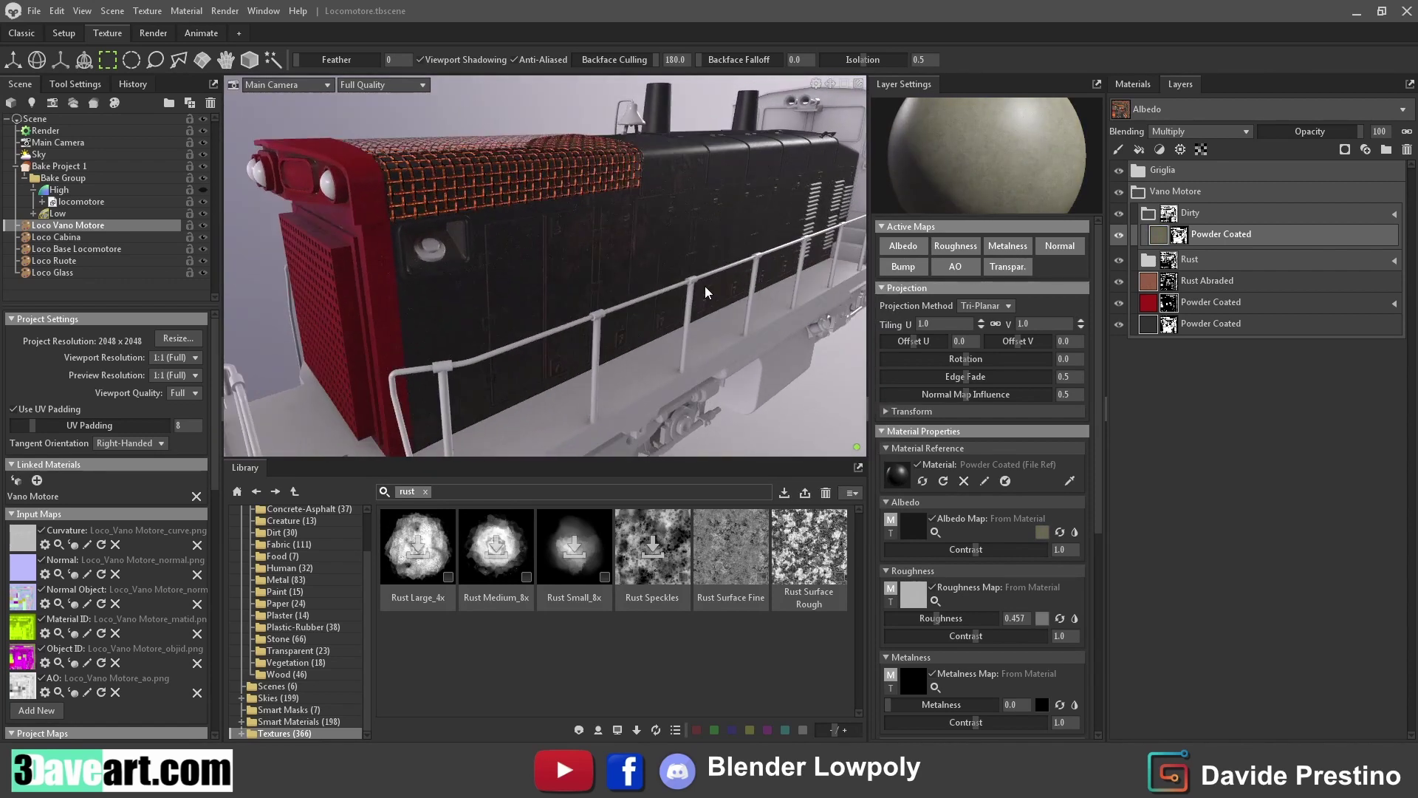
click(1256, 281)
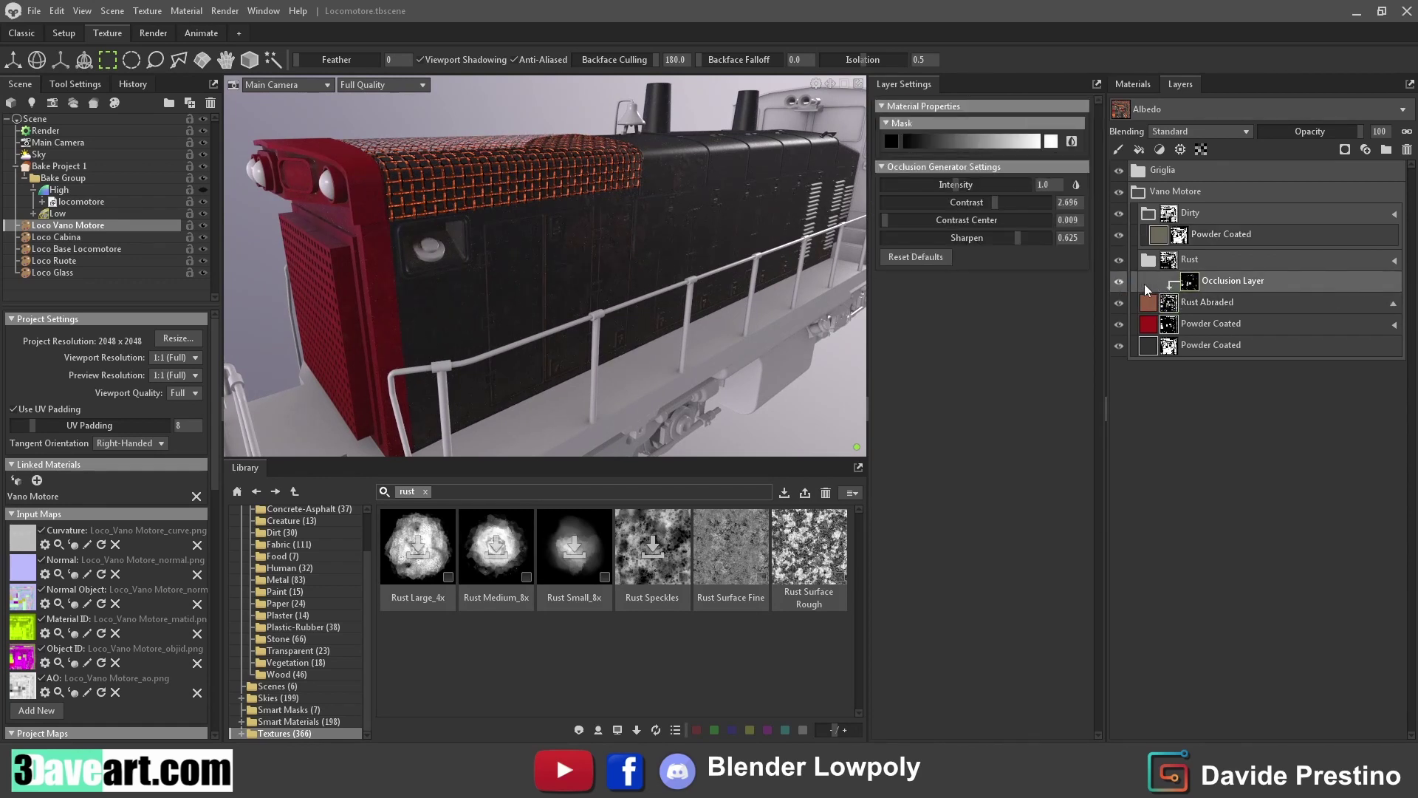
Undo the Rust occlusion mask and raise the Dirty dirt mask intensity to 0.54
key(ctrl+z)
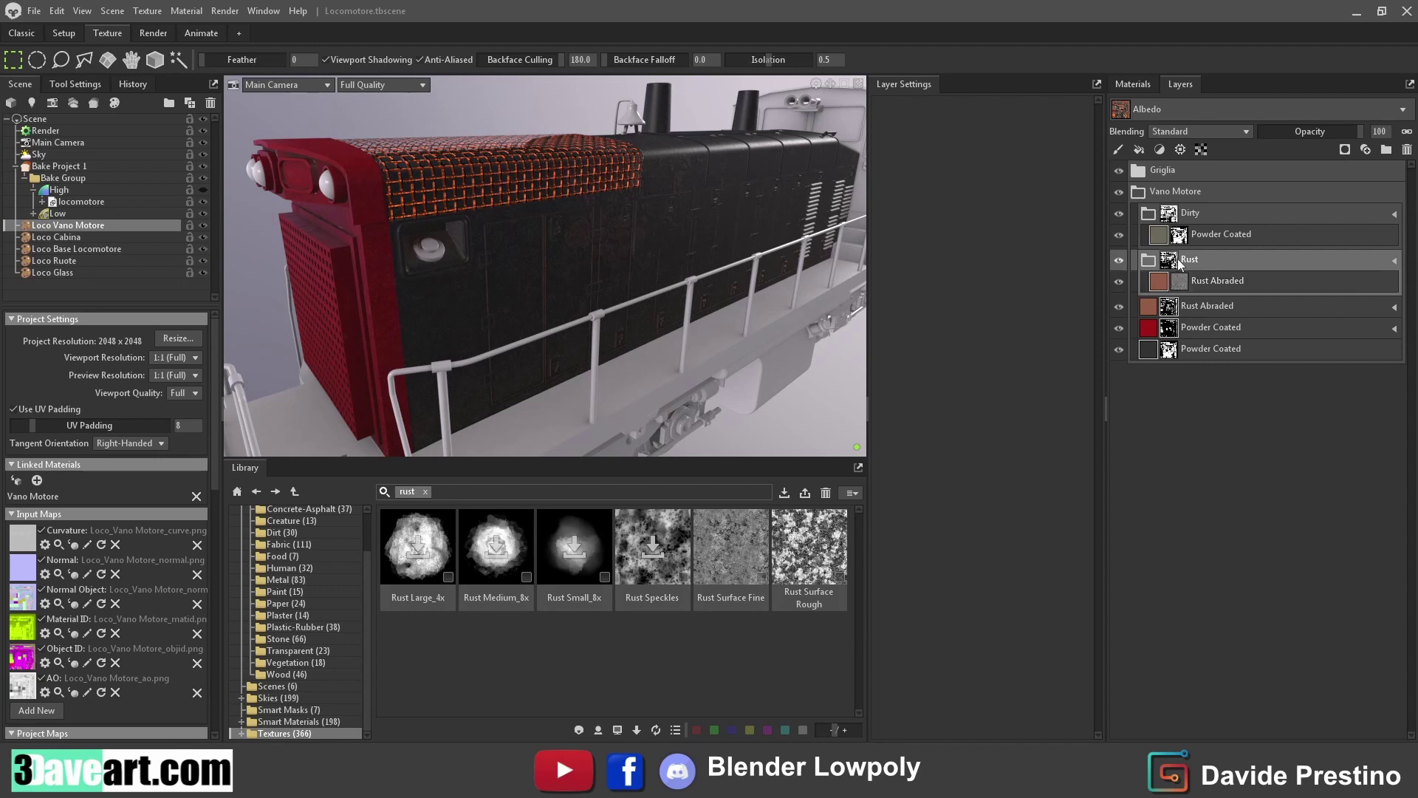
click(1197, 280)
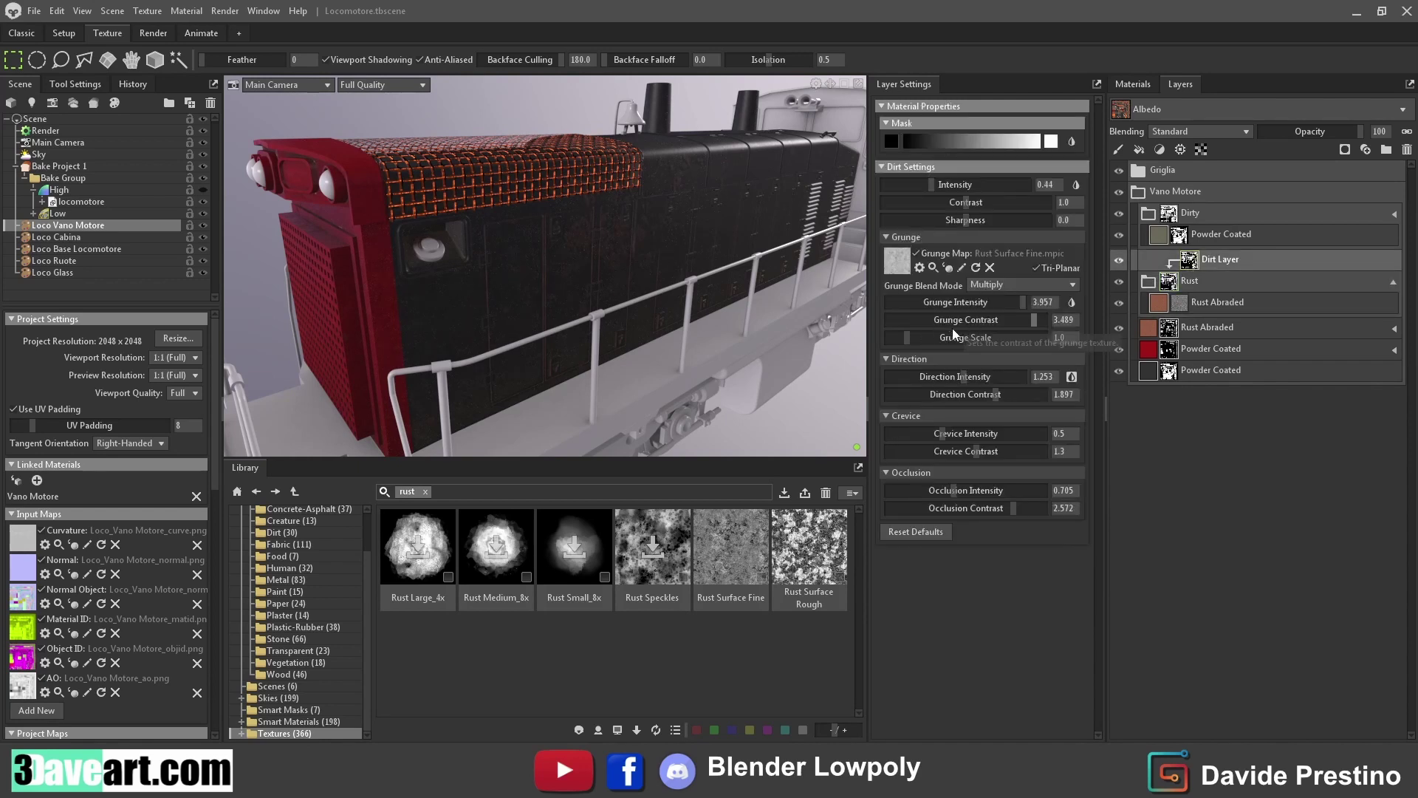
drag(932, 184, 942, 185)
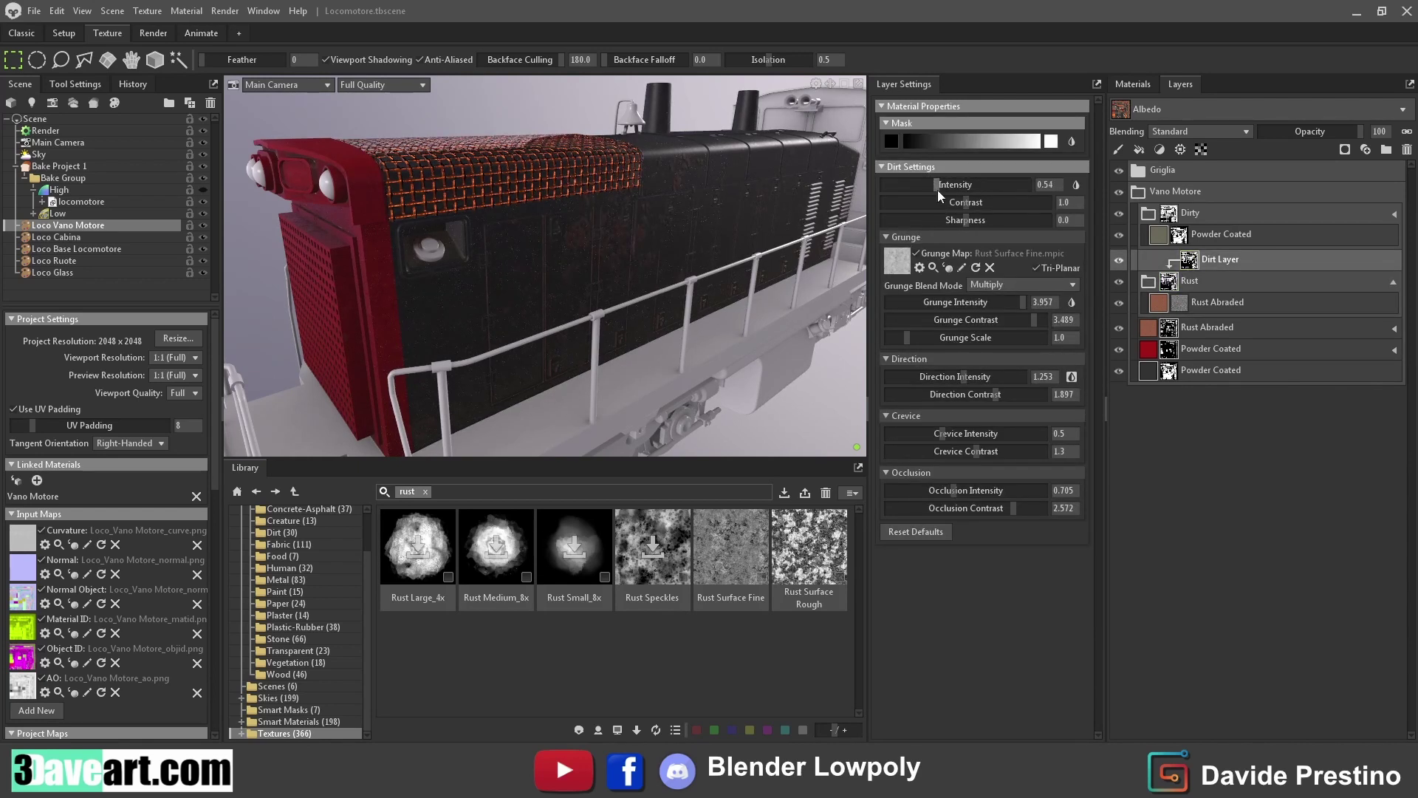
mouse_move(707, 352)
mouse_down()
mouse_move(509, 393)
mouse_move(724, 374)
mouse_move(757, 321)
mouse_move(795, 325)
mouse_move(753, 353)
mouse_move(721, 329)
mouse_move(575, 338)
mouse_up()
Collapse the nested layers and shift the red Powder Coated albedo to orange-red
click(1135, 197)
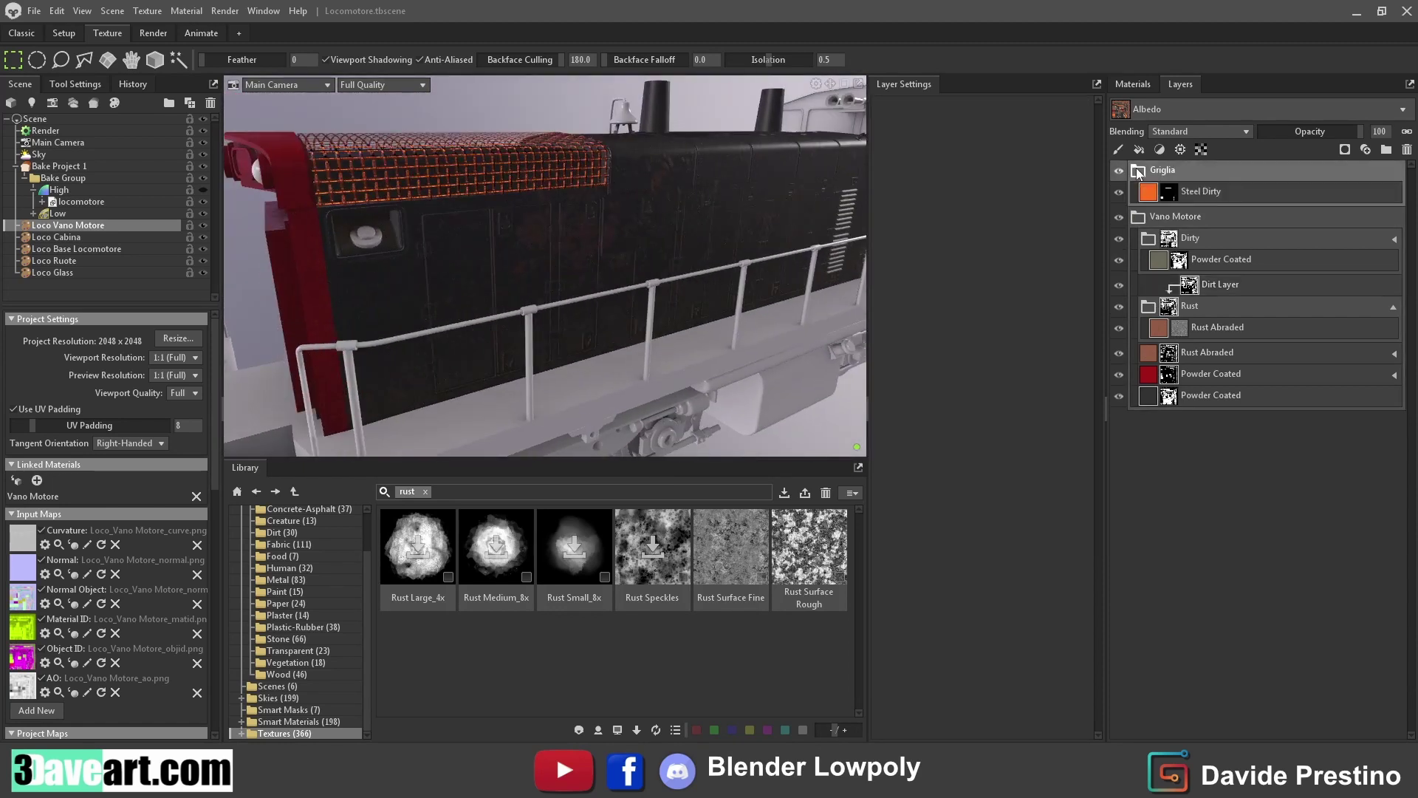
click(1136, 197)
click(1136, 255)
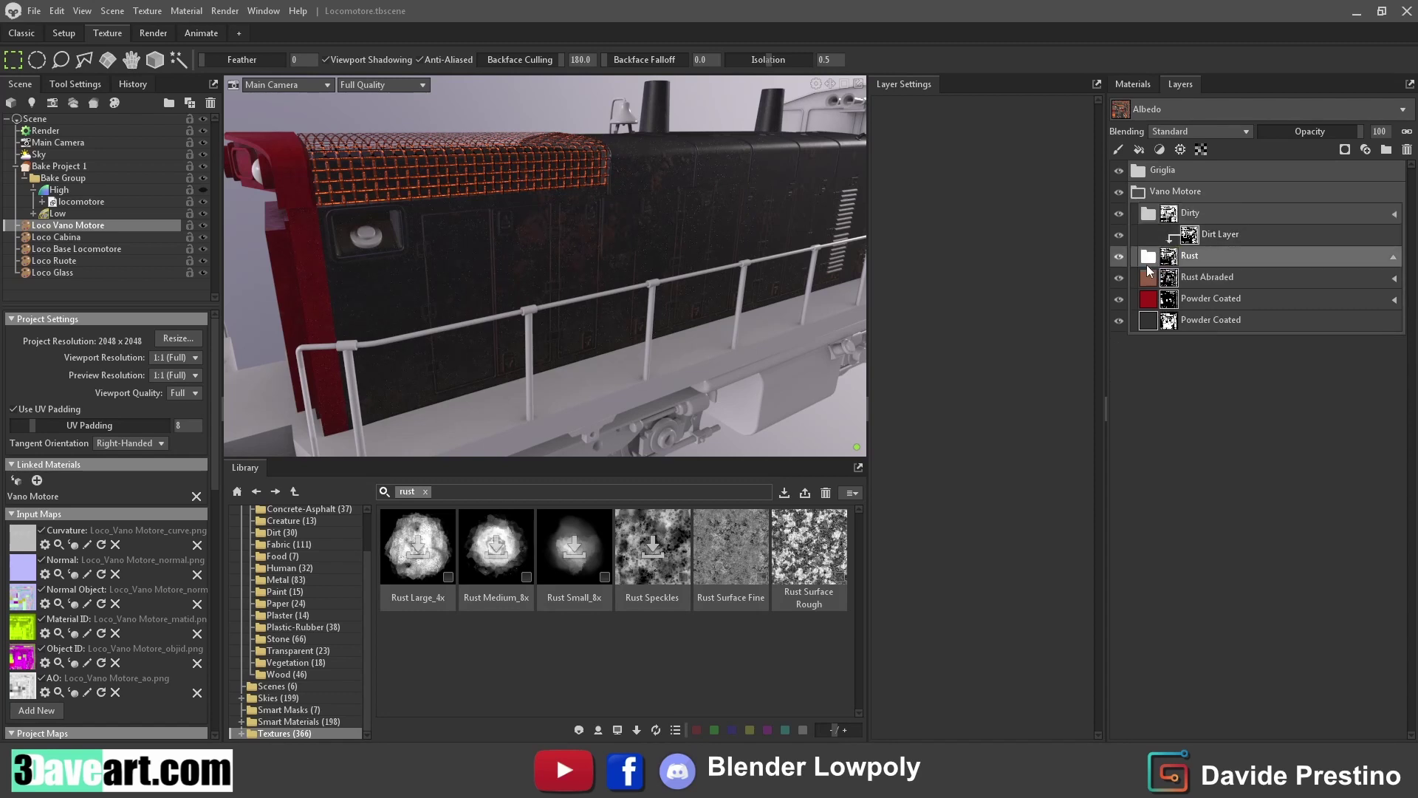
click(1150, 307)
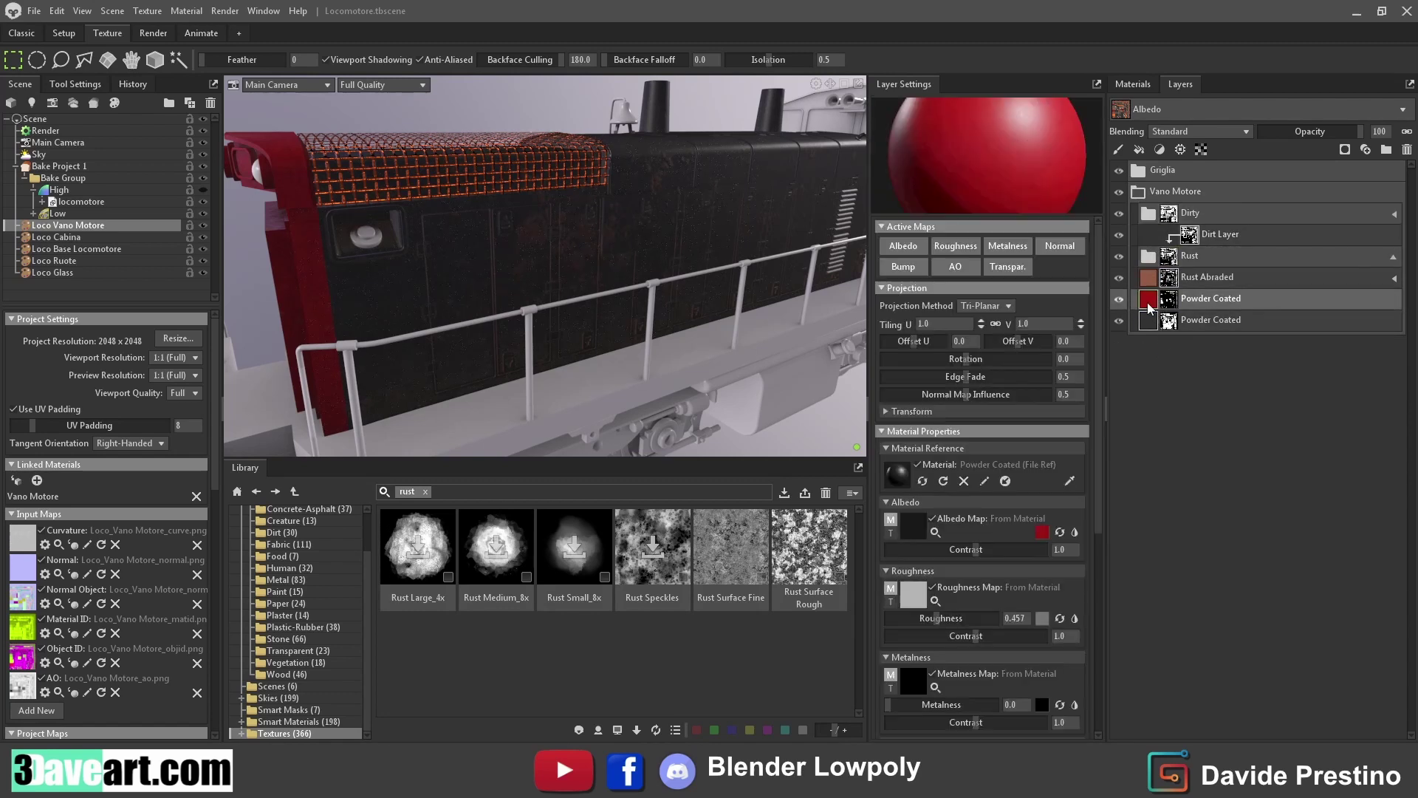
click(1038, 533)
click(816, 357)
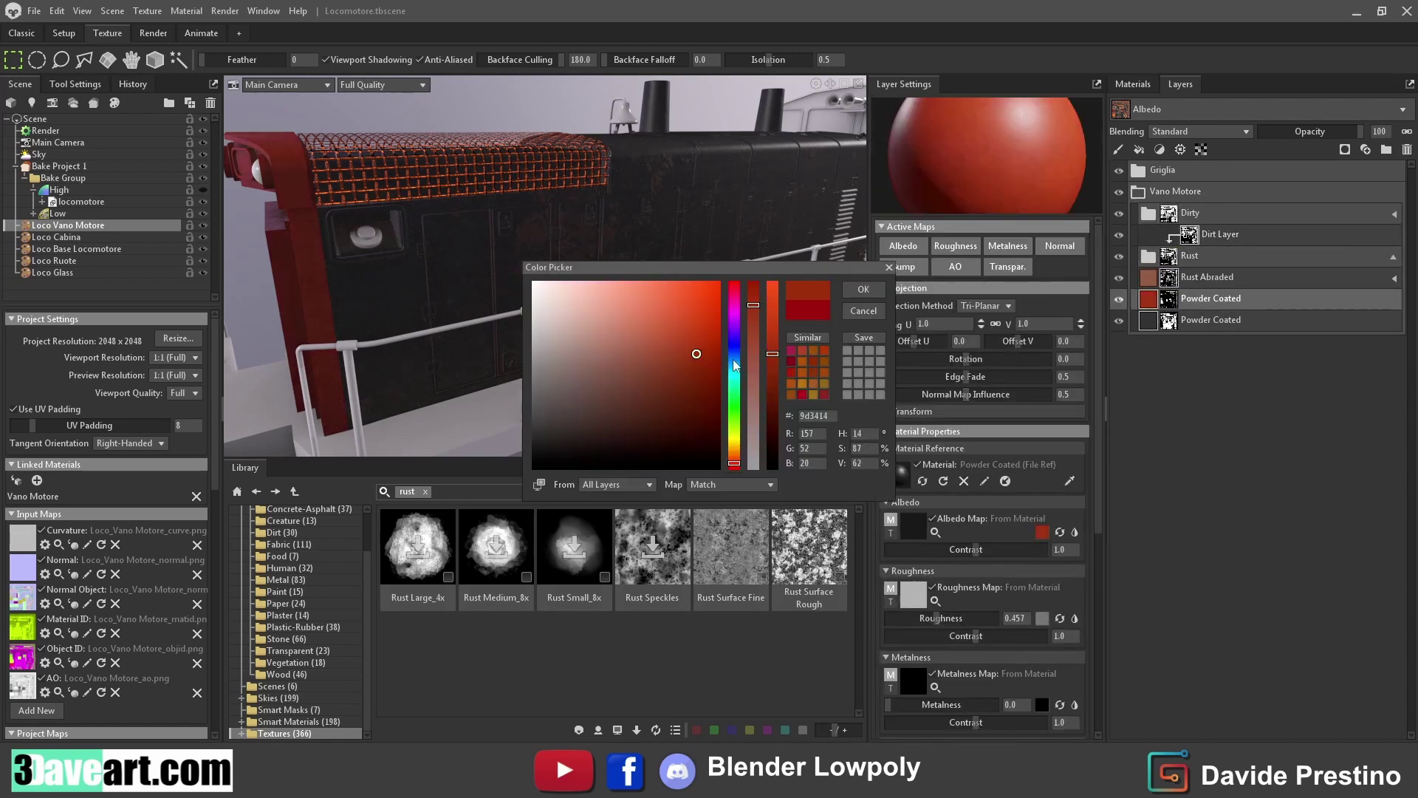
drag(481, 221, 463, 325)
click(863, 289)
Add Steel Dirty from Library > Materials > Metal into the Vano Motore stack
drag(746, 319, 617, 254)
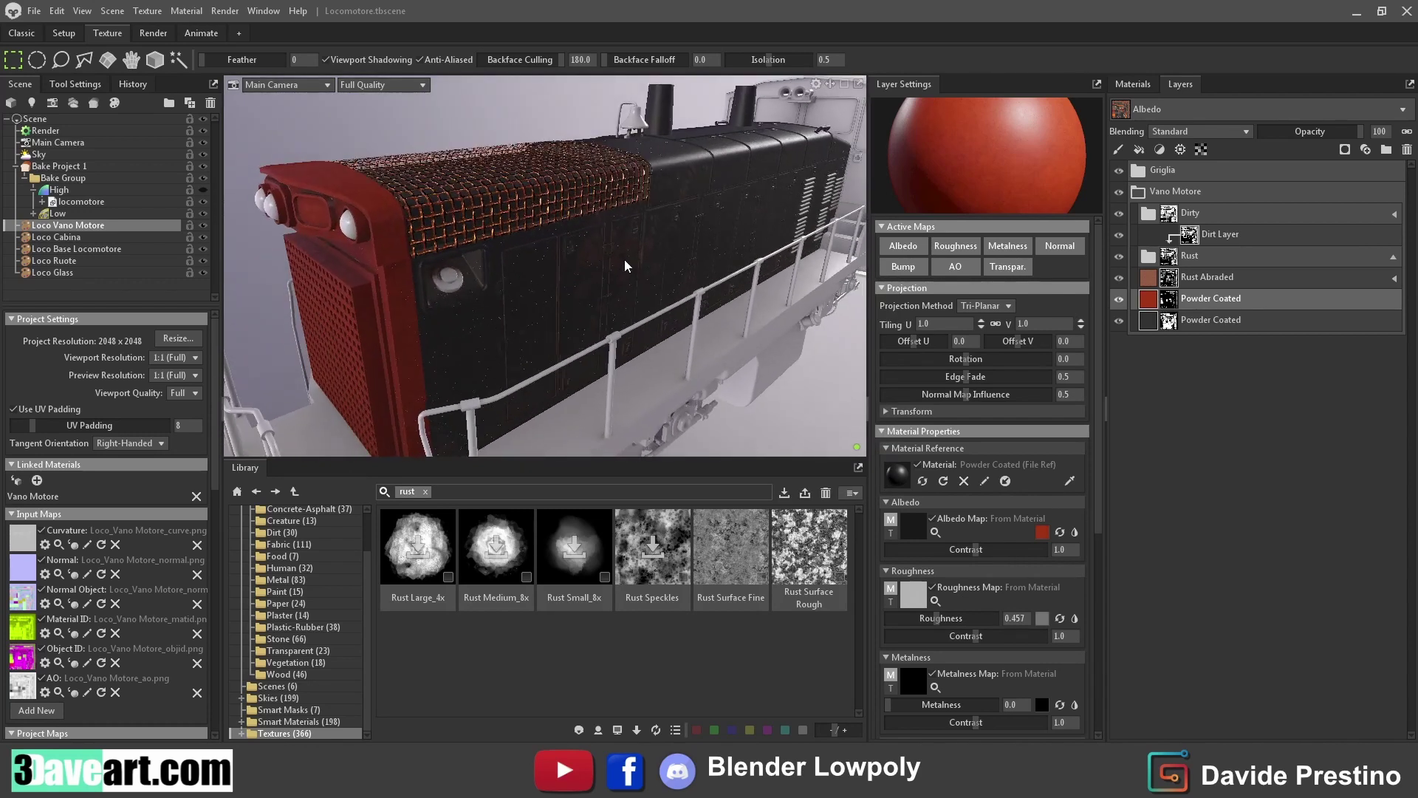
scroll(288, 559, up, 3)
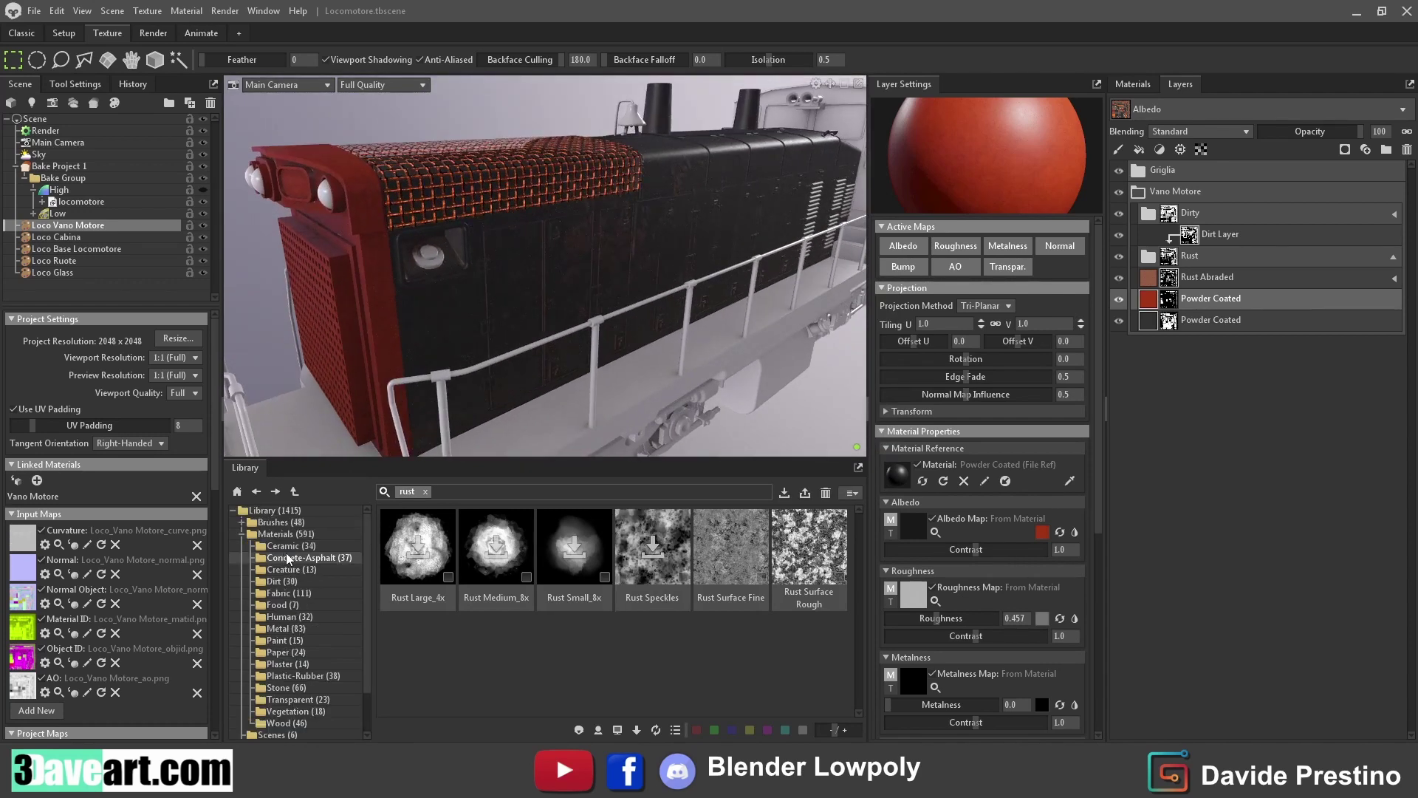
click(286, 535)
click(286, 629)
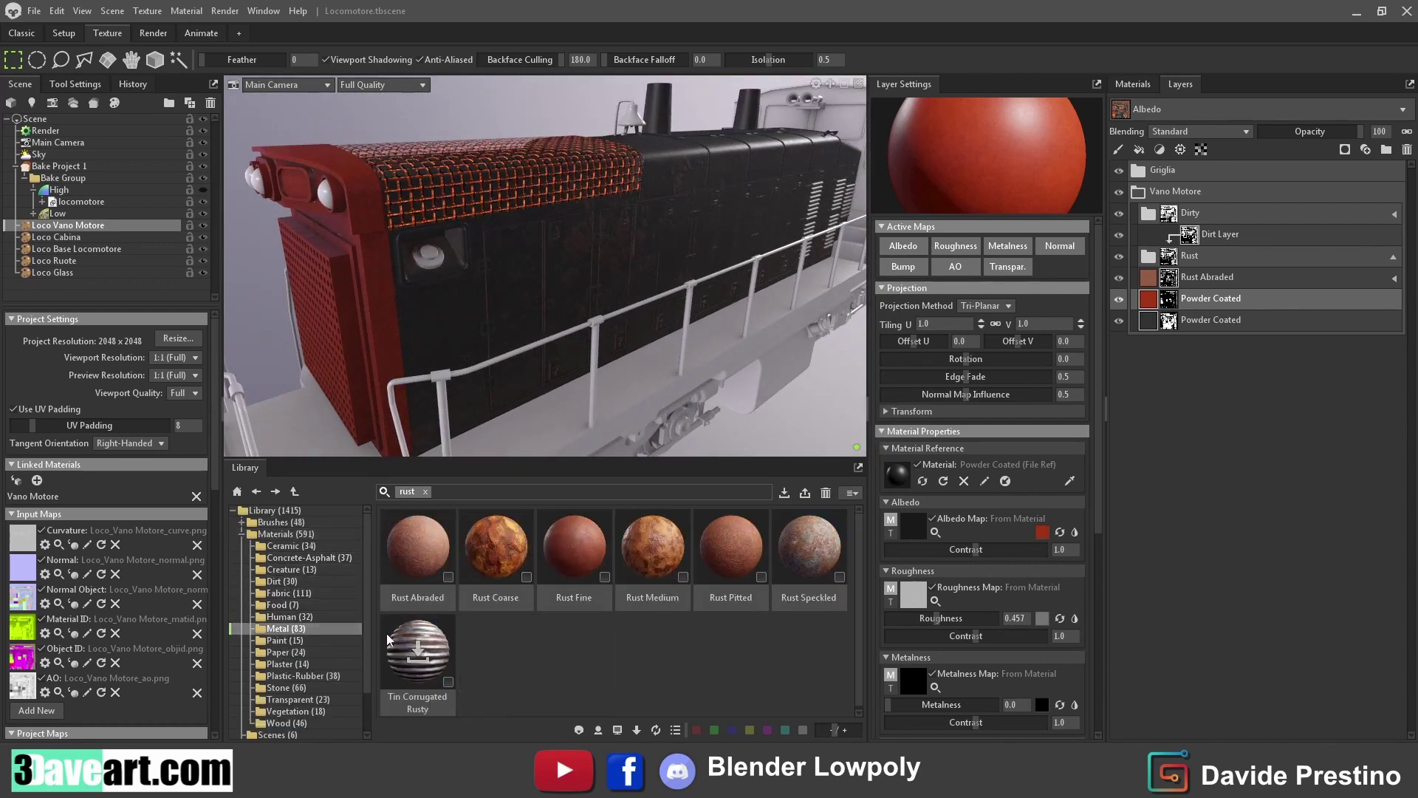
click(426, 491)
scroll(777, 648, down, 1)
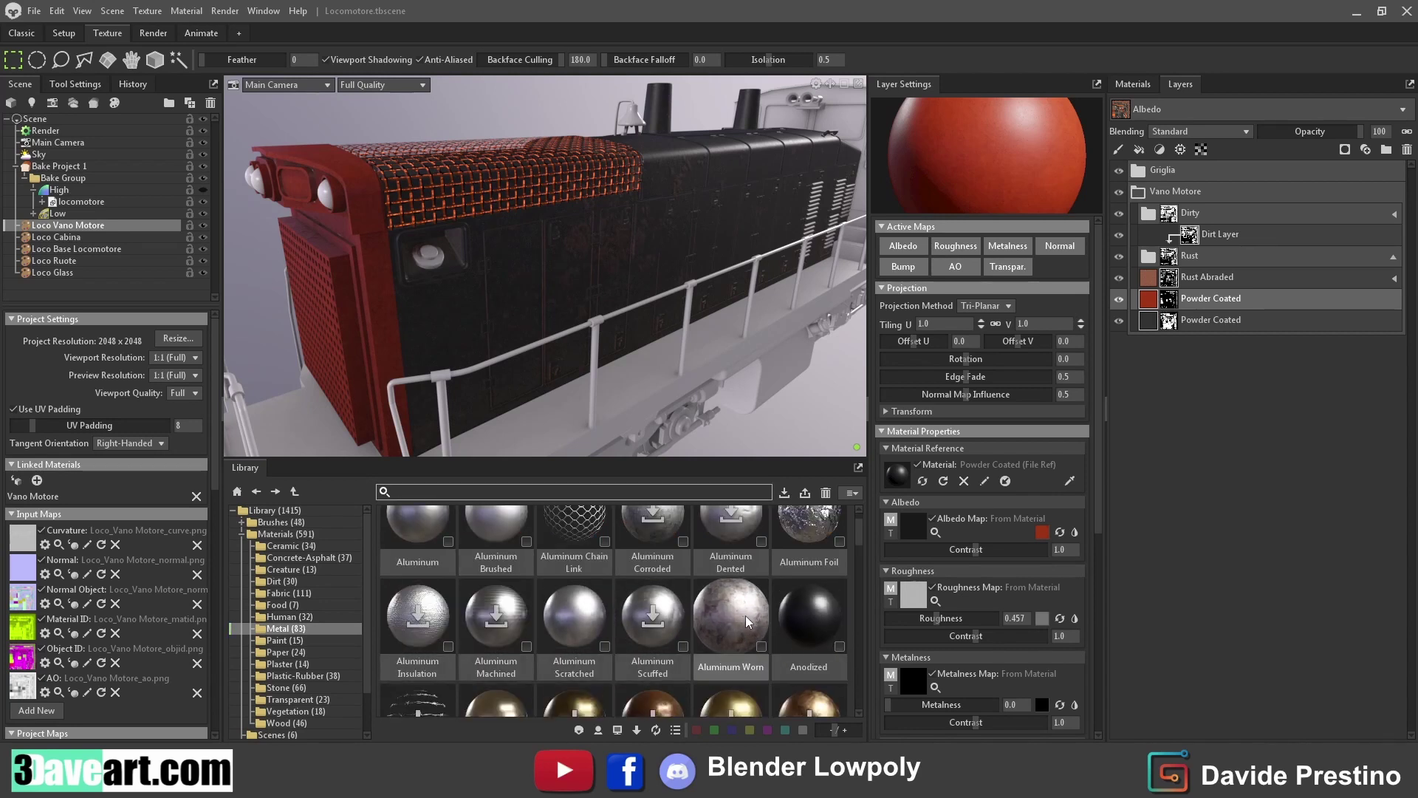
scroll(746, 615, down, 2)
scroll(746, 615, down, 2)
scroll(746, 614, down, 1)
scroll(748, 621, down, 2)
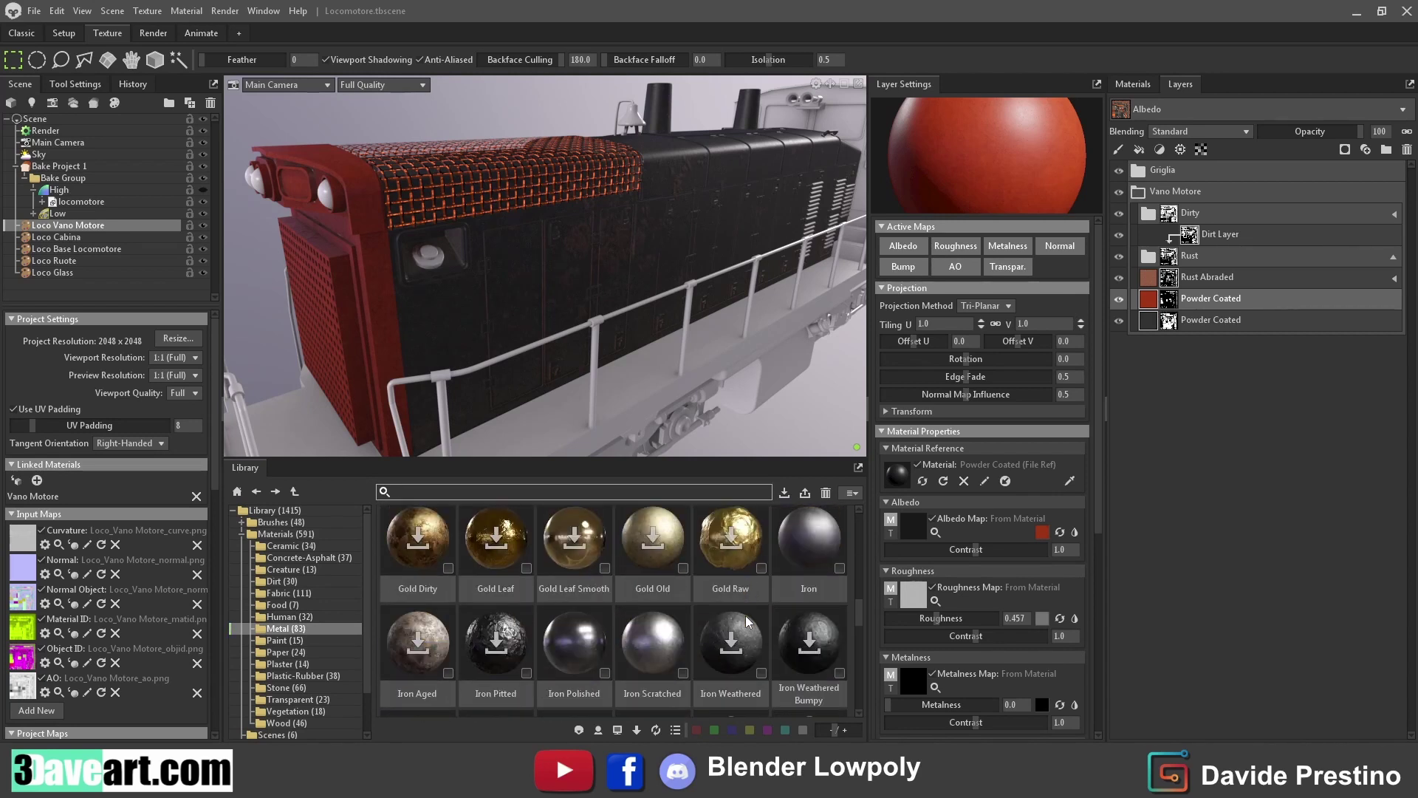
scroll(747, 621, down, 1)
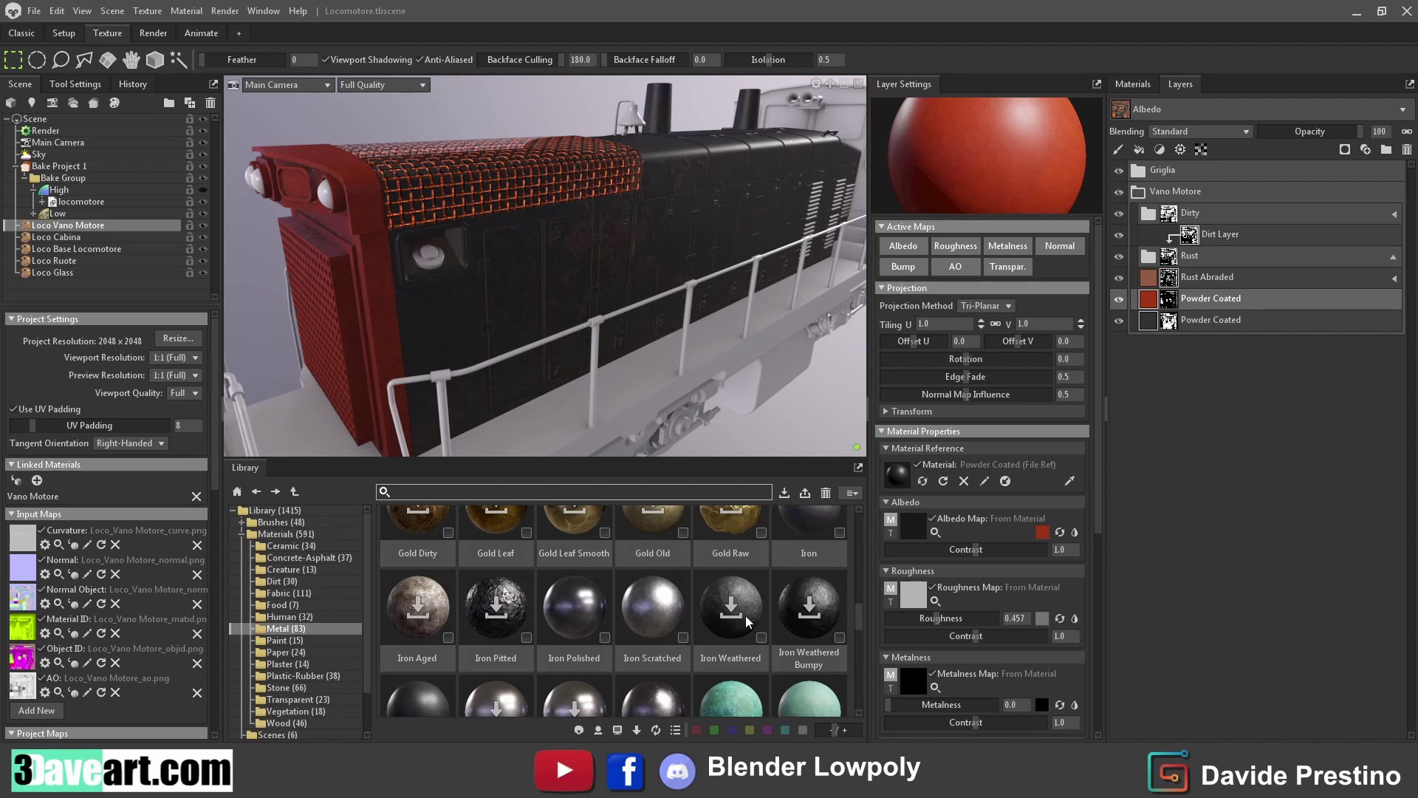
scroll(746, 620, down, 3)
scroll(746, 619, down, 4)
scroll(746, 619, down, 3)
scroll(748, 620, down, 4)
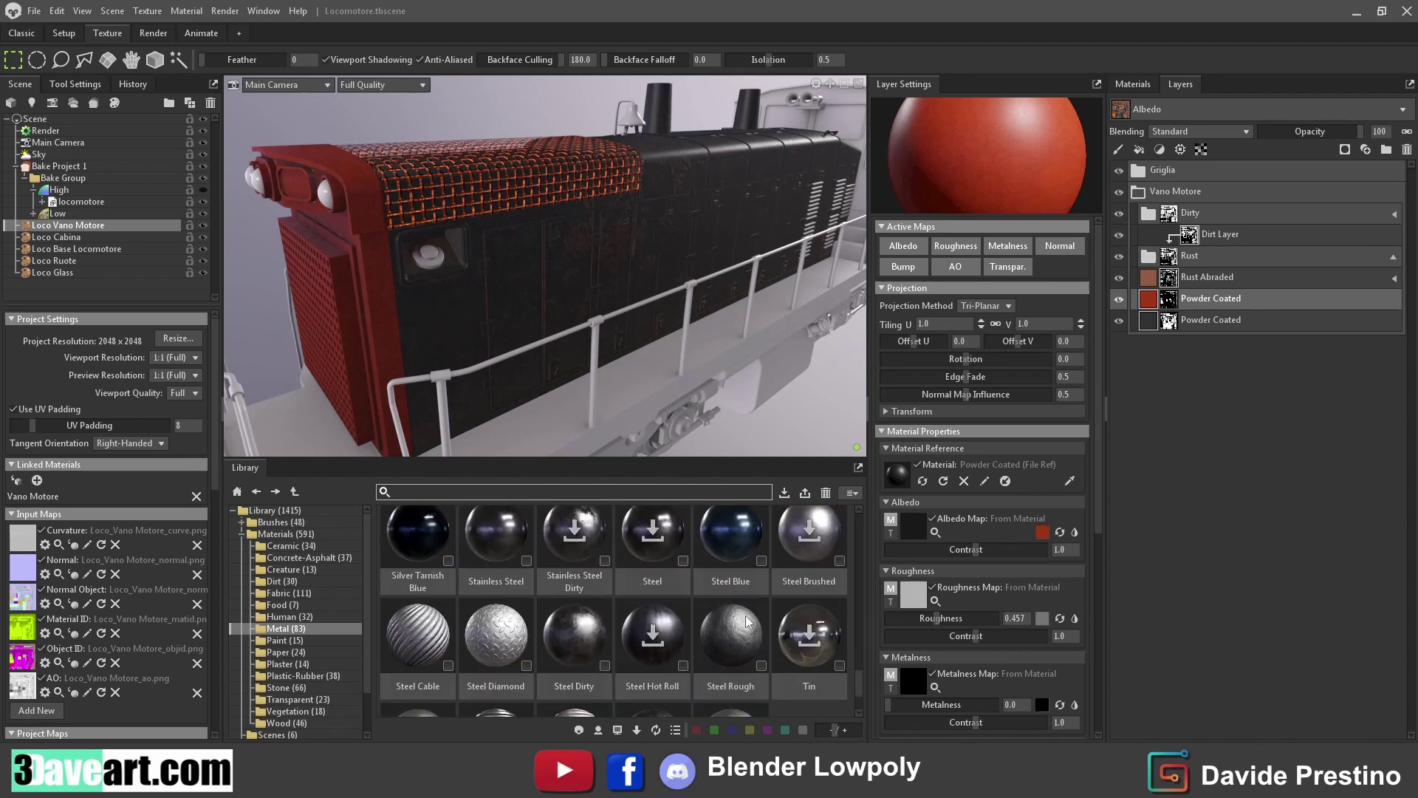
mouse_move(732, 612)
mouse_down()
mouse_move(1239, 201)
mouse_move(1228, 264)
mouse_up()
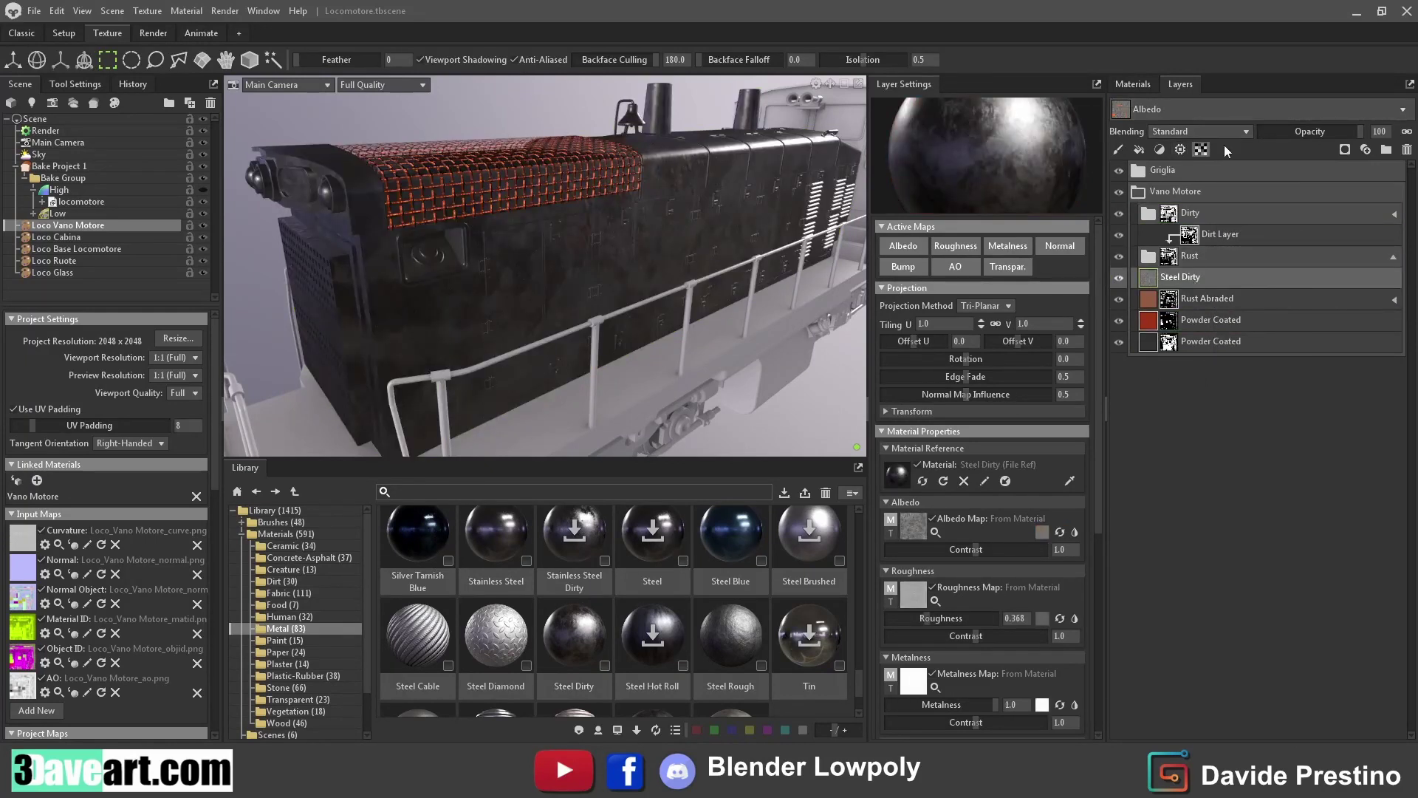
Give the Rust group a black mask with a Color Selection generator using Object ID
click(1345, 149)
click(1330, 181)
click(1181, 149)
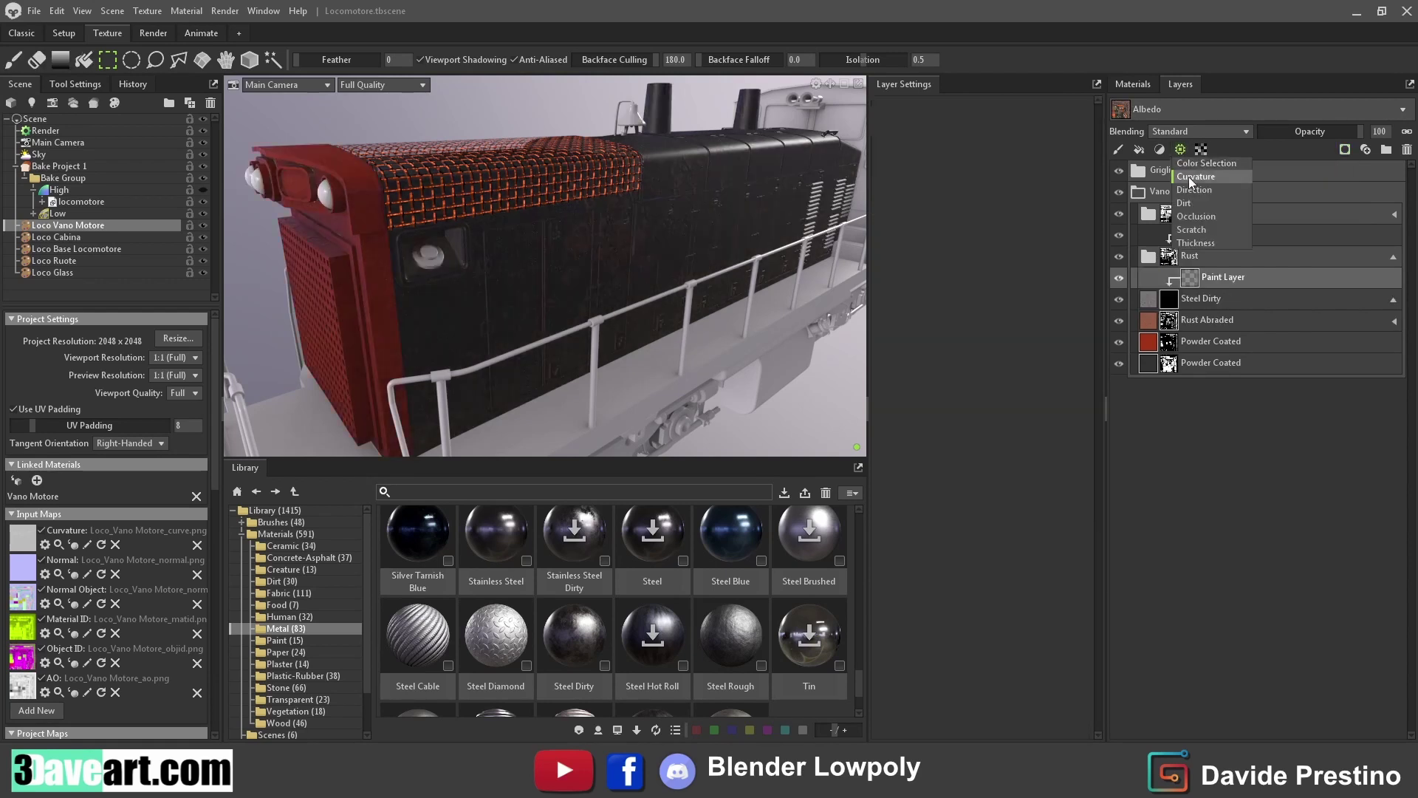
click(1206, 163)
click(961, 125)
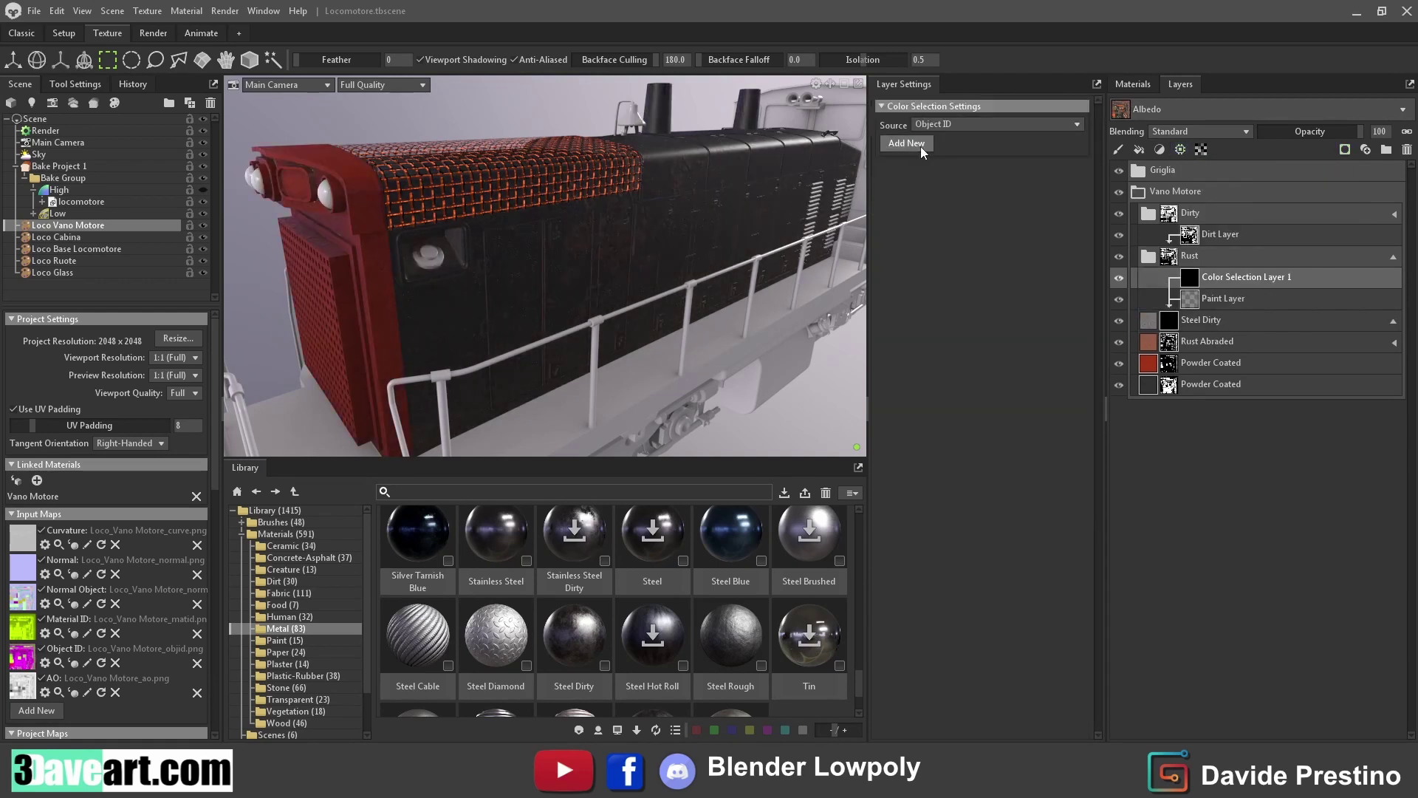
click(934, 161)
Add a second ID colour entry while orbiting around the cab and side panels
mouse_move(432, 257)
mouse_down()
mouse_move(530, 204)
mouse_move(569, 259)
mouse_move(676, 263)
mouse_move(643, 260)
mouse_up()
scroll(639, 259, up, 3)
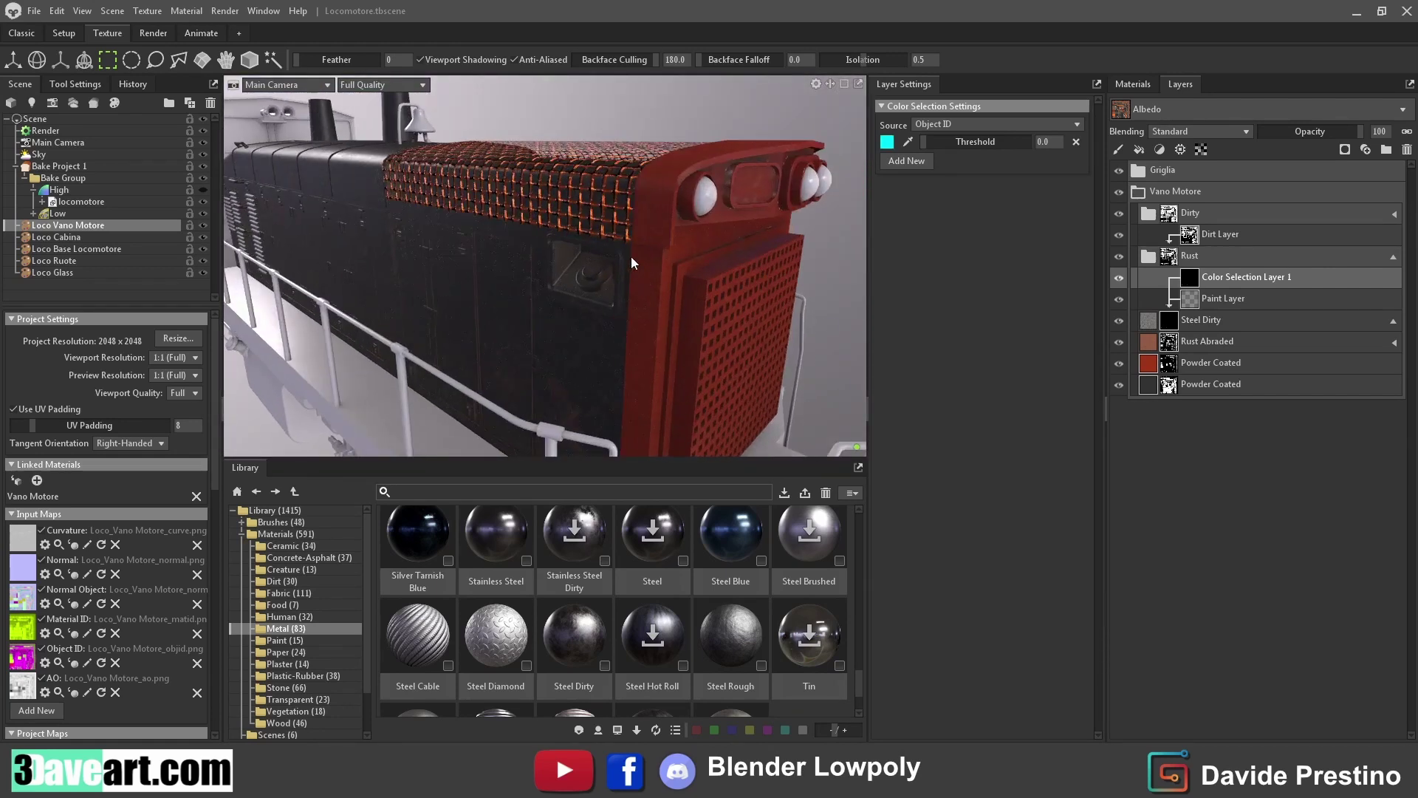
scroll(631, 255, up, 4)
click(906, 161)
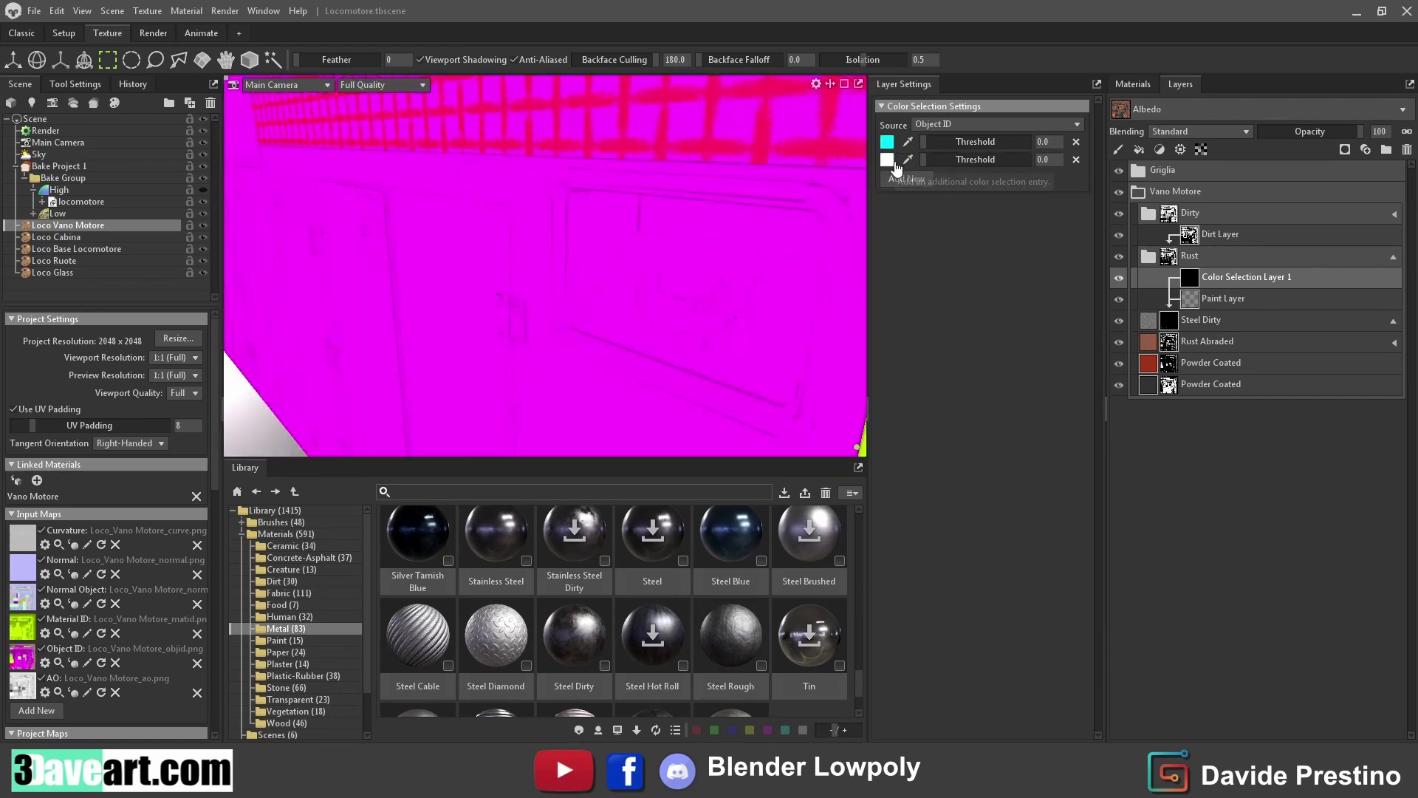
scroll(579, 215, down, 2)
scroll(578, 217, down, 5)
mouse_move(578, 217)
mouse_down()
mouse_move(325, 236)
mouse_move(630, 261)
mouse_up()
scroll(630, 261, up, 4)
scroll(631, 262, up, 3)
drag(736, 228, 866, 208)
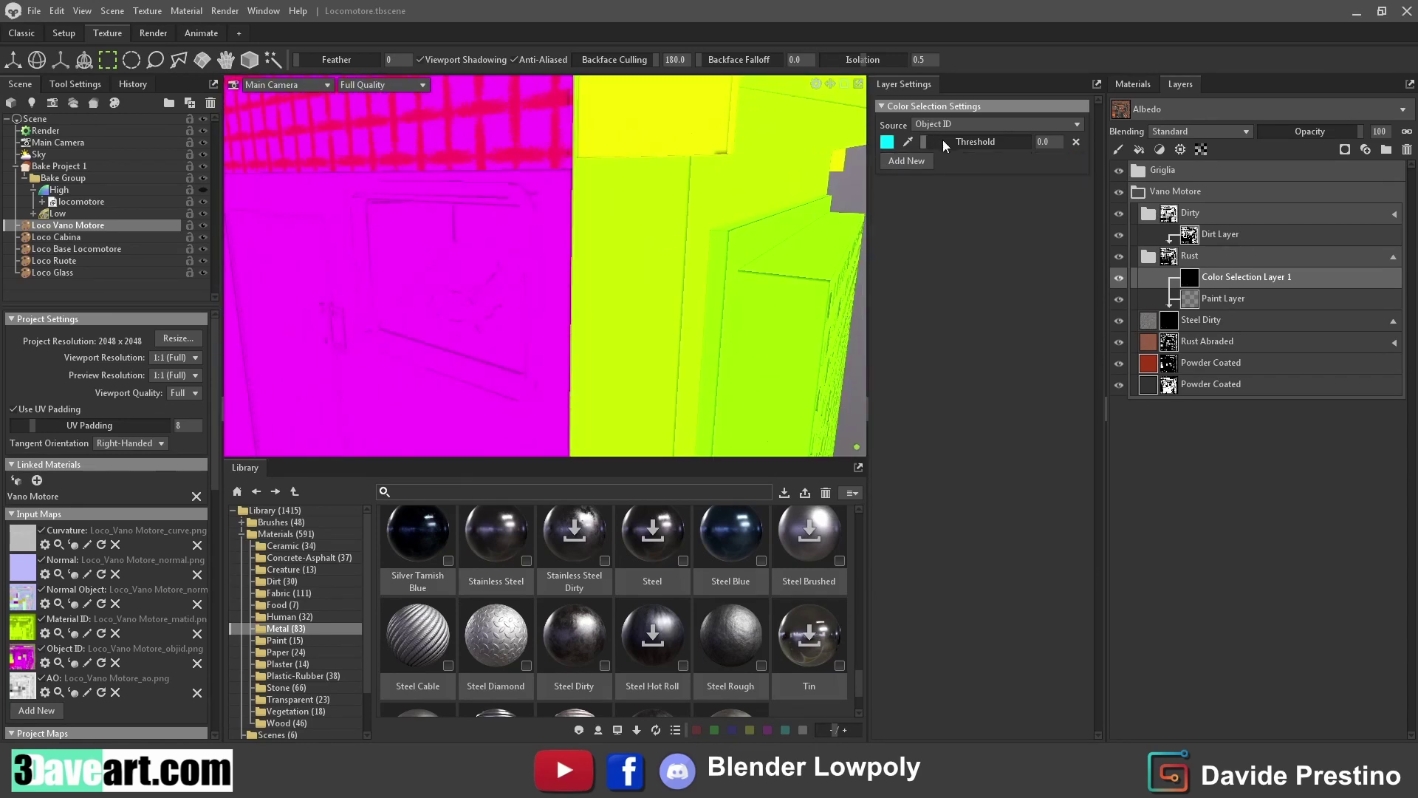
mouse_move(627, 211)
mouse_down()
mouse_move(479, 277)
mouse_move(672, 290)
mouse_up()
scroll(672, 290, down, 3)
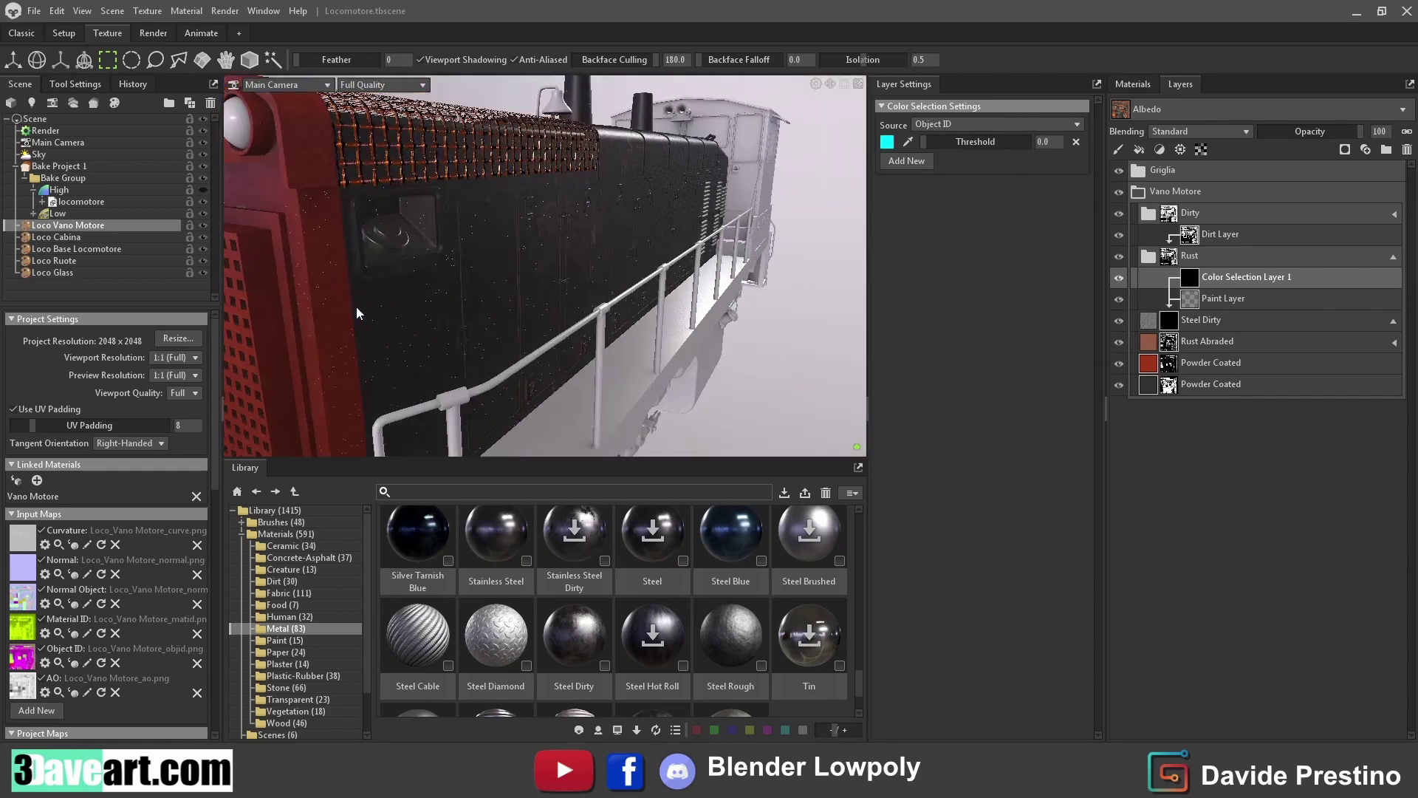
mouse_move(370, 303)
mouse_down()
mouse_move(572, 290)
mouse_move(593, 260)
mouse_move(442, 293)
mouse_move(541, 252)
mouse_move(533, 294)
mouse_up()
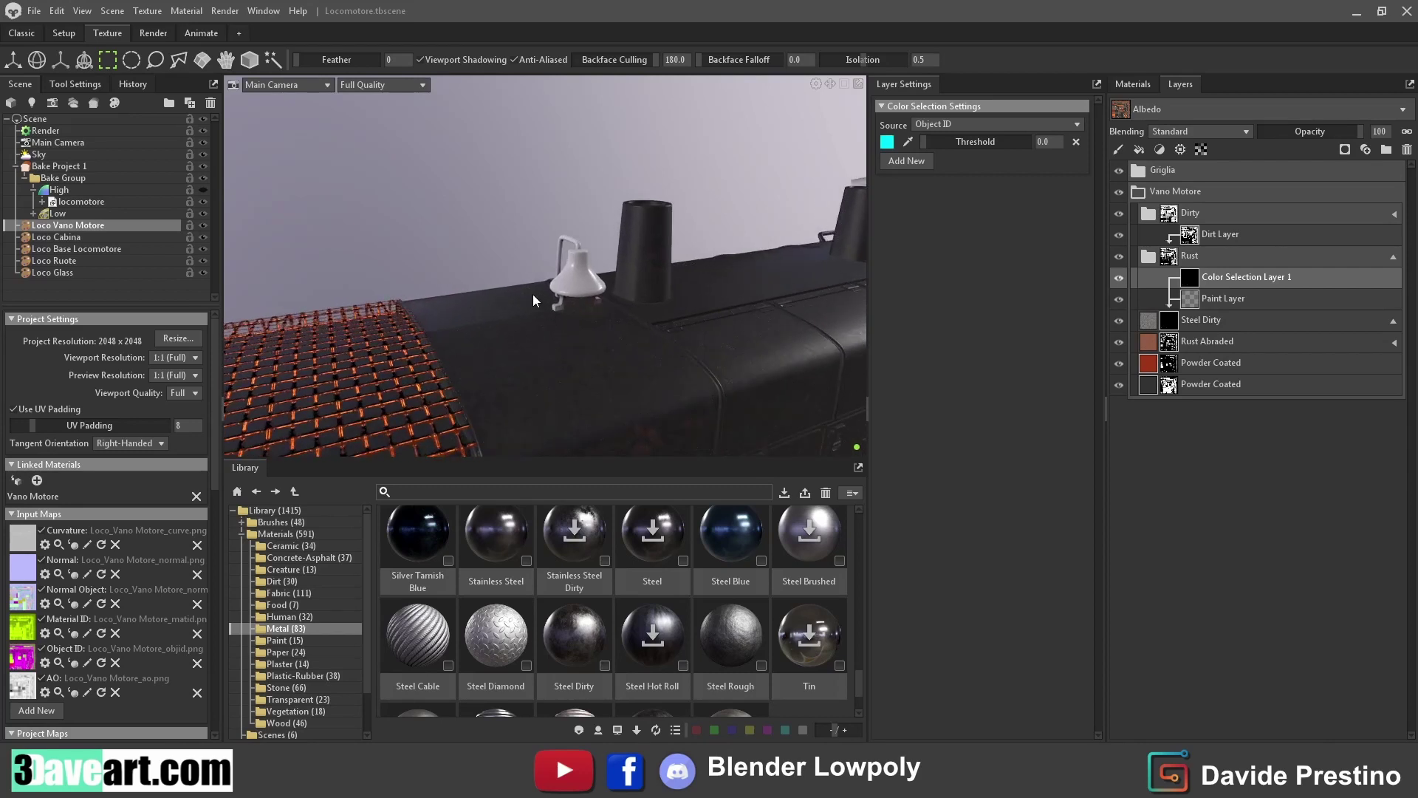
scroll(622, 556, up, 3)
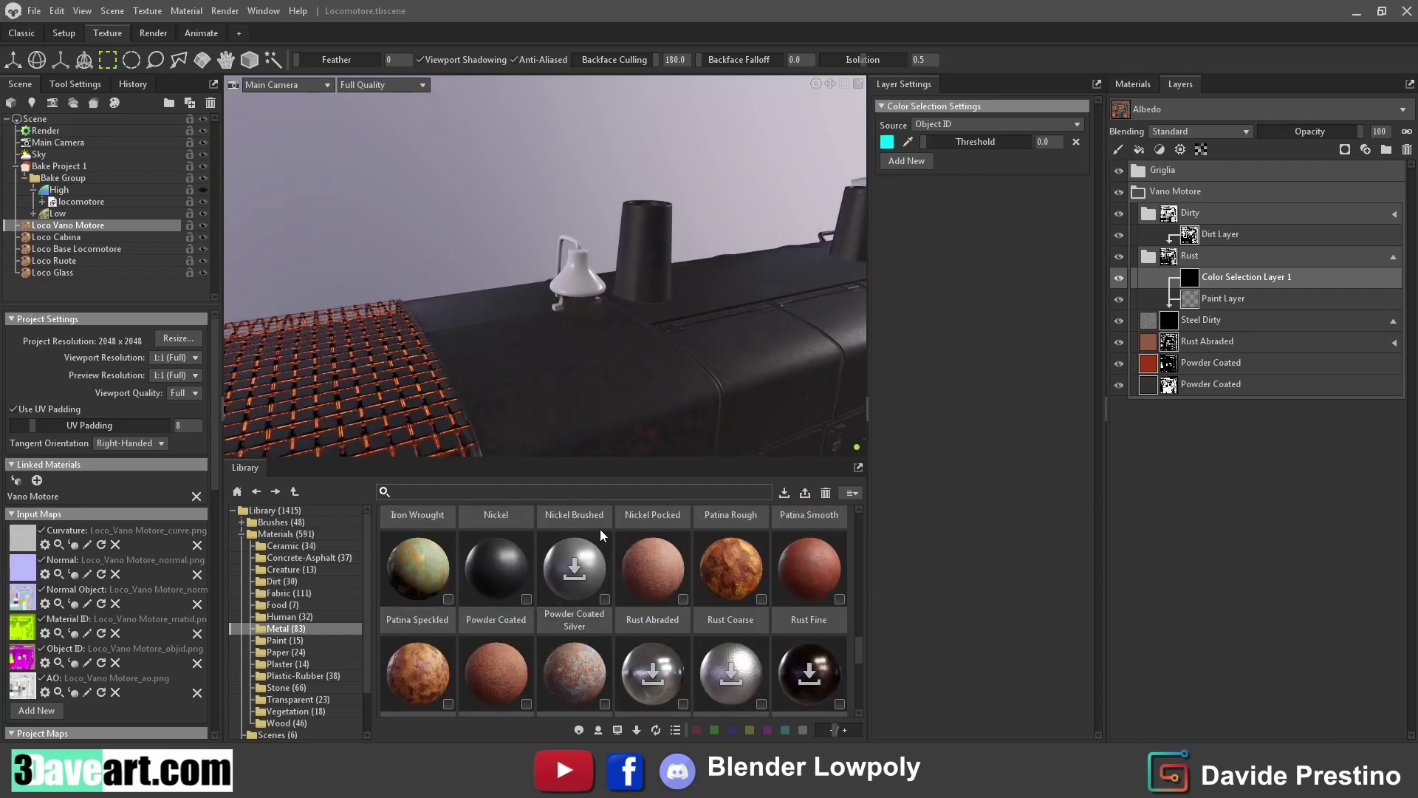
scroll(458, 675, up, 5)
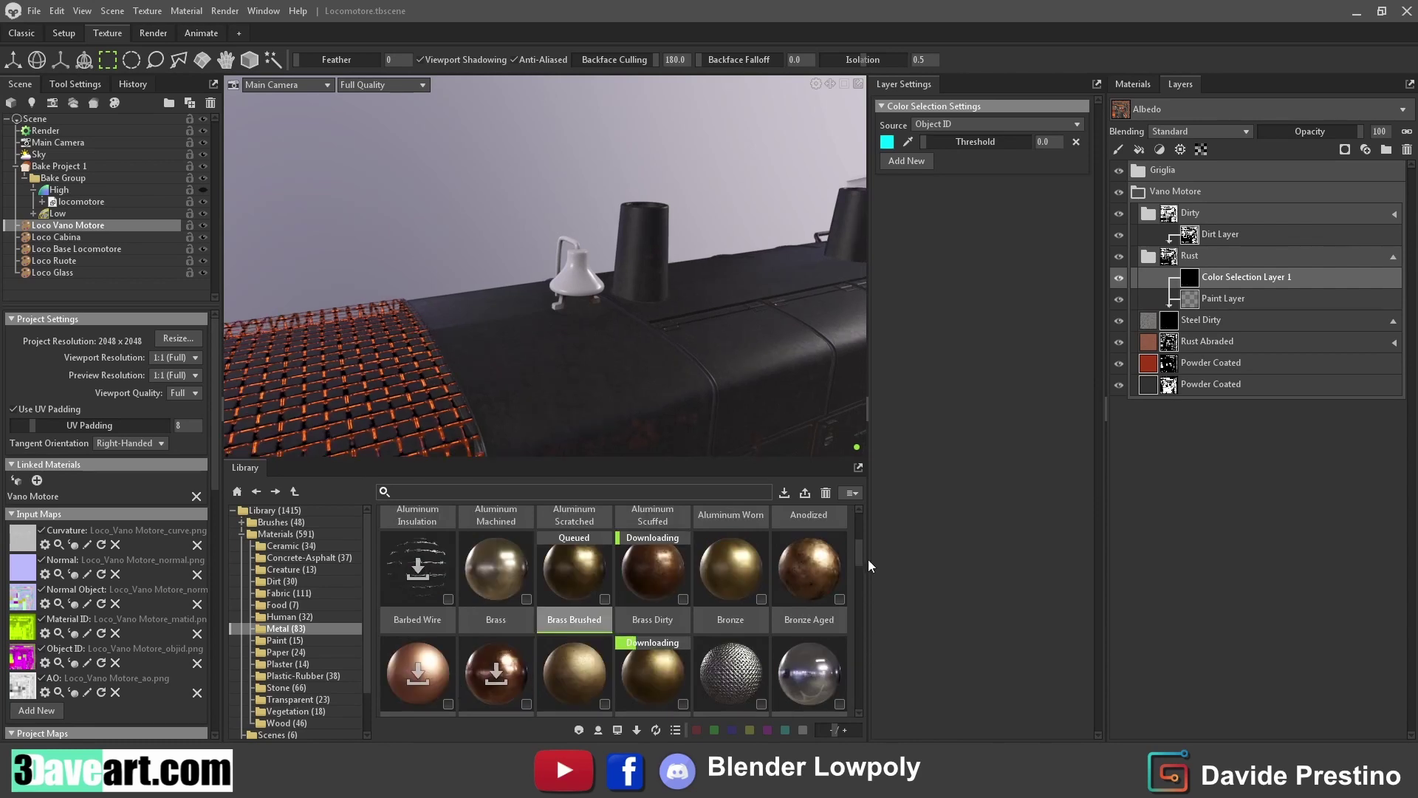
Drag the Bronze material from the Library into the Vano Motore group
drag(870, 566, 870, 553)
drag(731, 619, 608, 334)
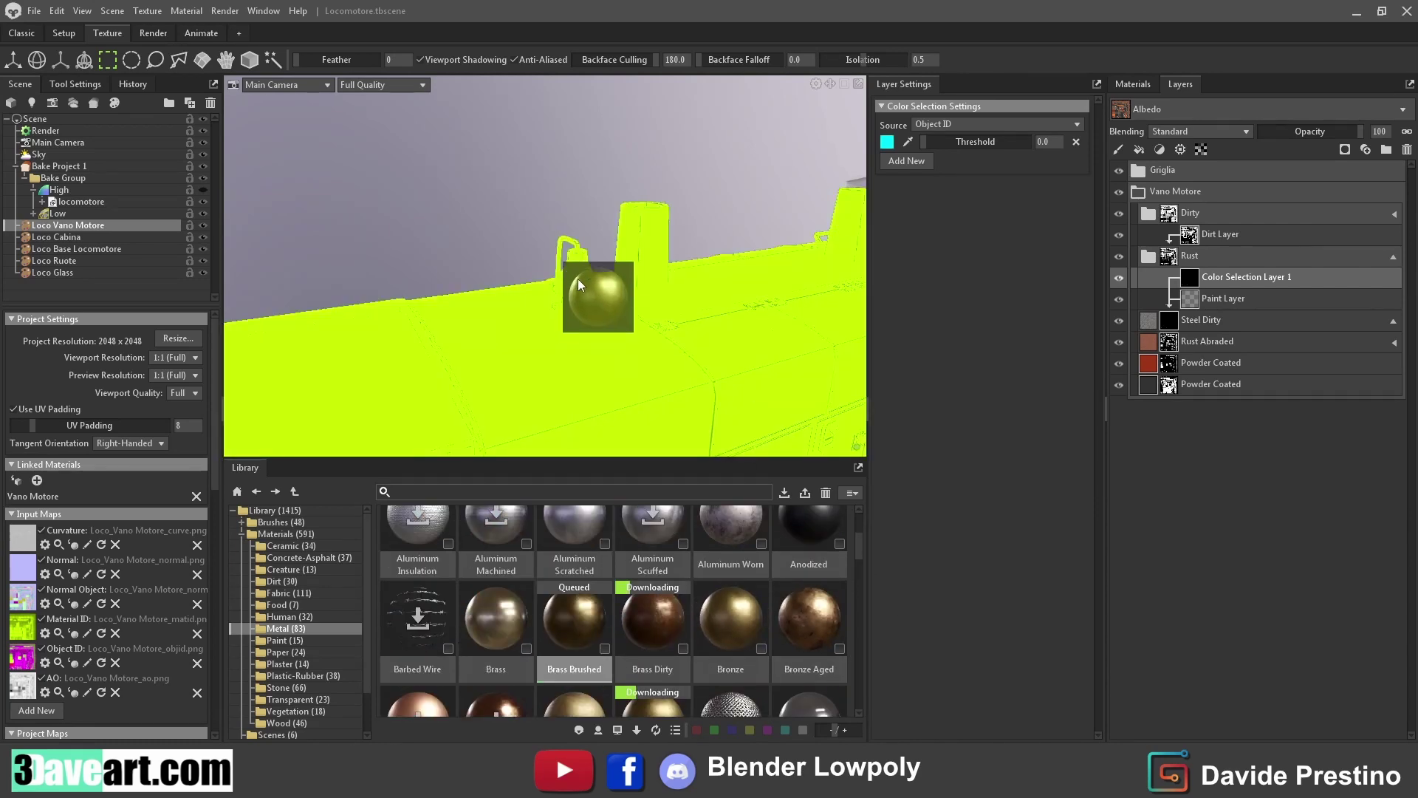
drag(578, 277, 1244, 162)
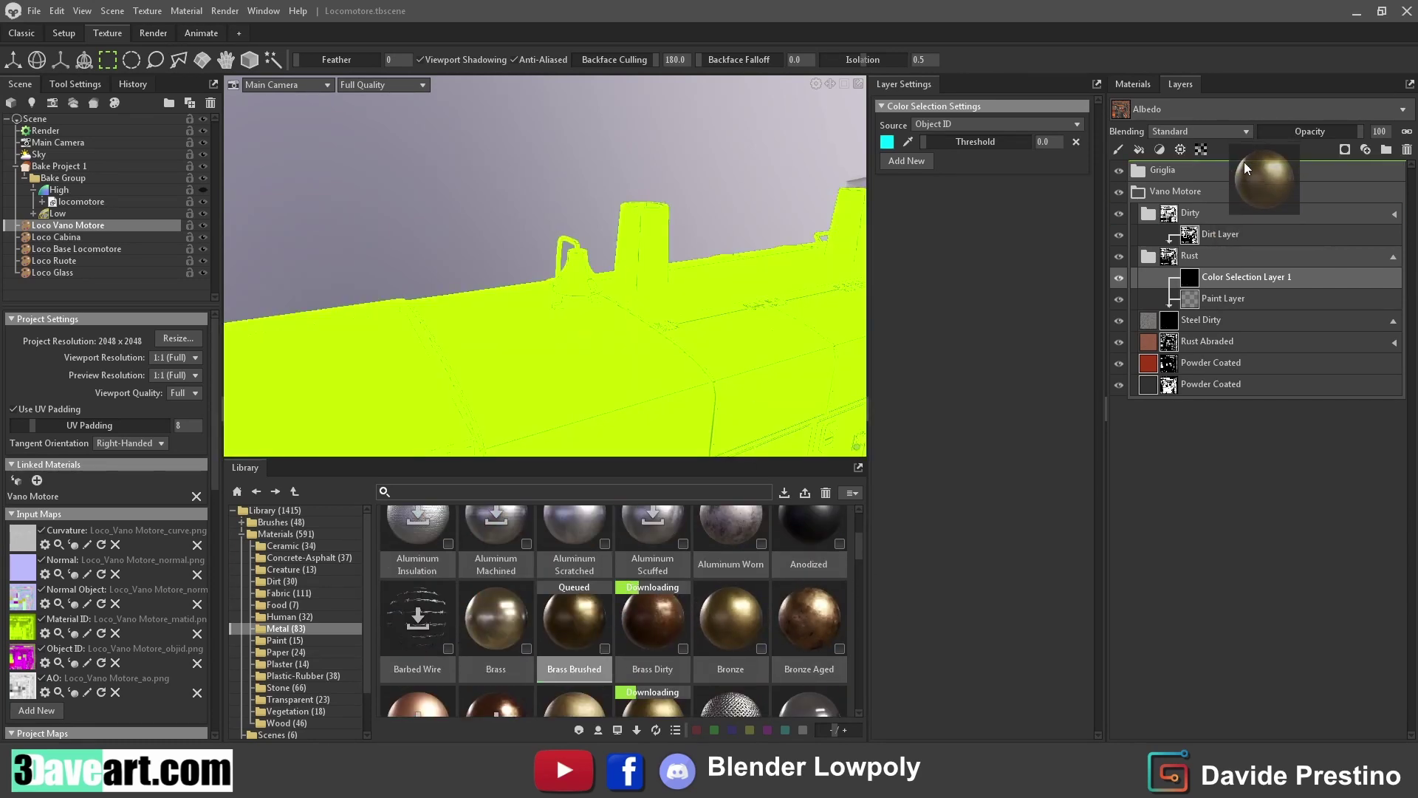
drag(1244, 162, 1237, 192)
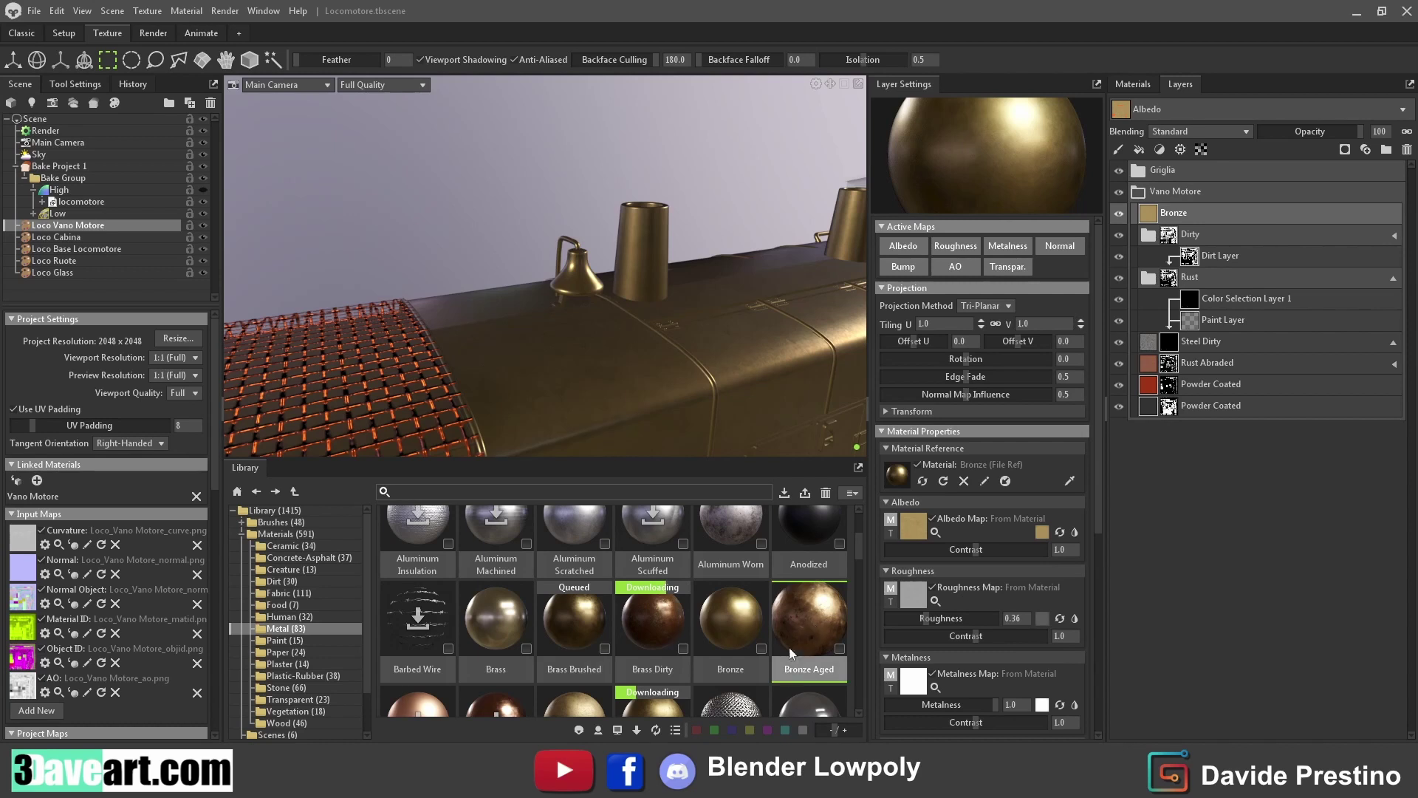
Swap the bronze layer's material to Bronze Aged with Tiling U/V of 2.0
drag(789, 647, 1147, 215)
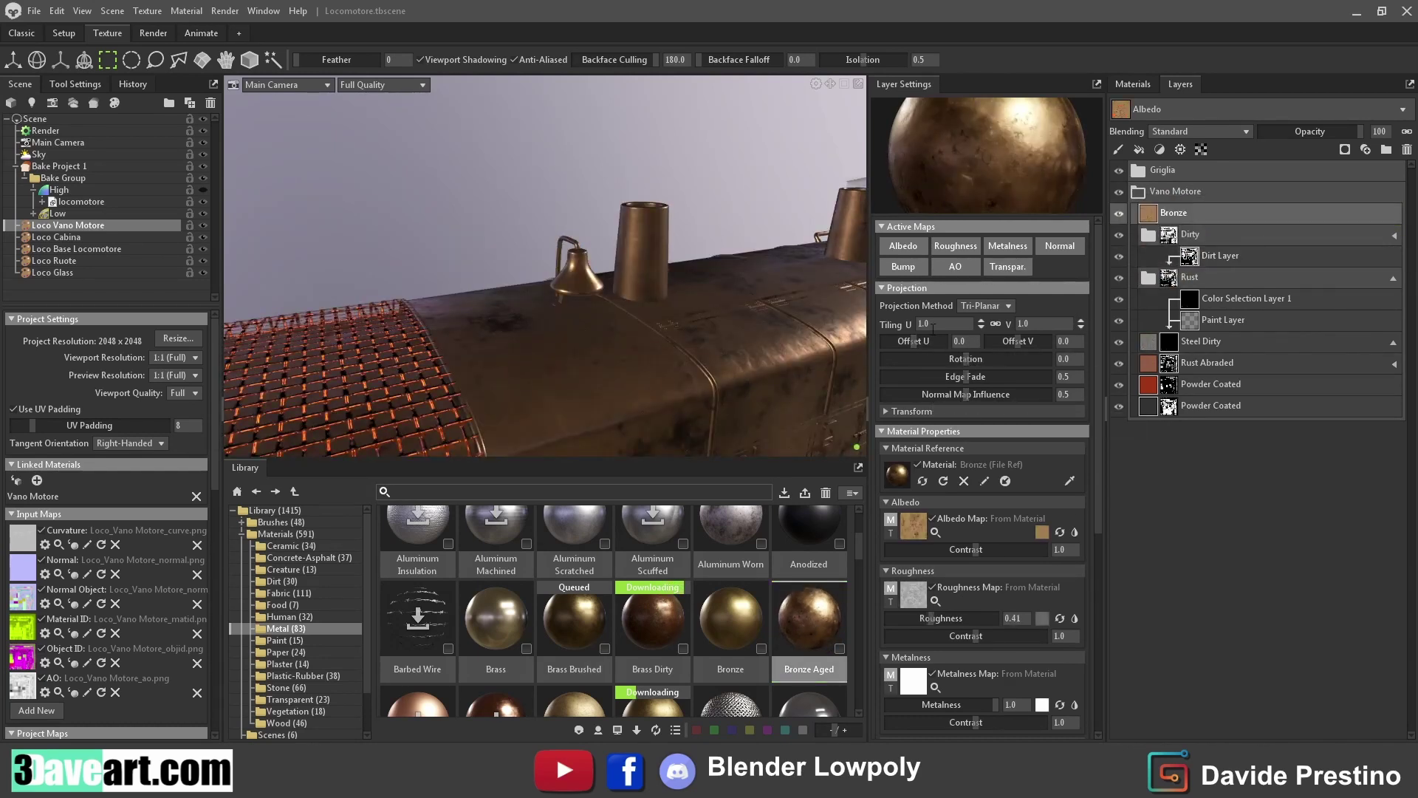
text(2)
key(Return)
scroll(545, 315, up, 5)
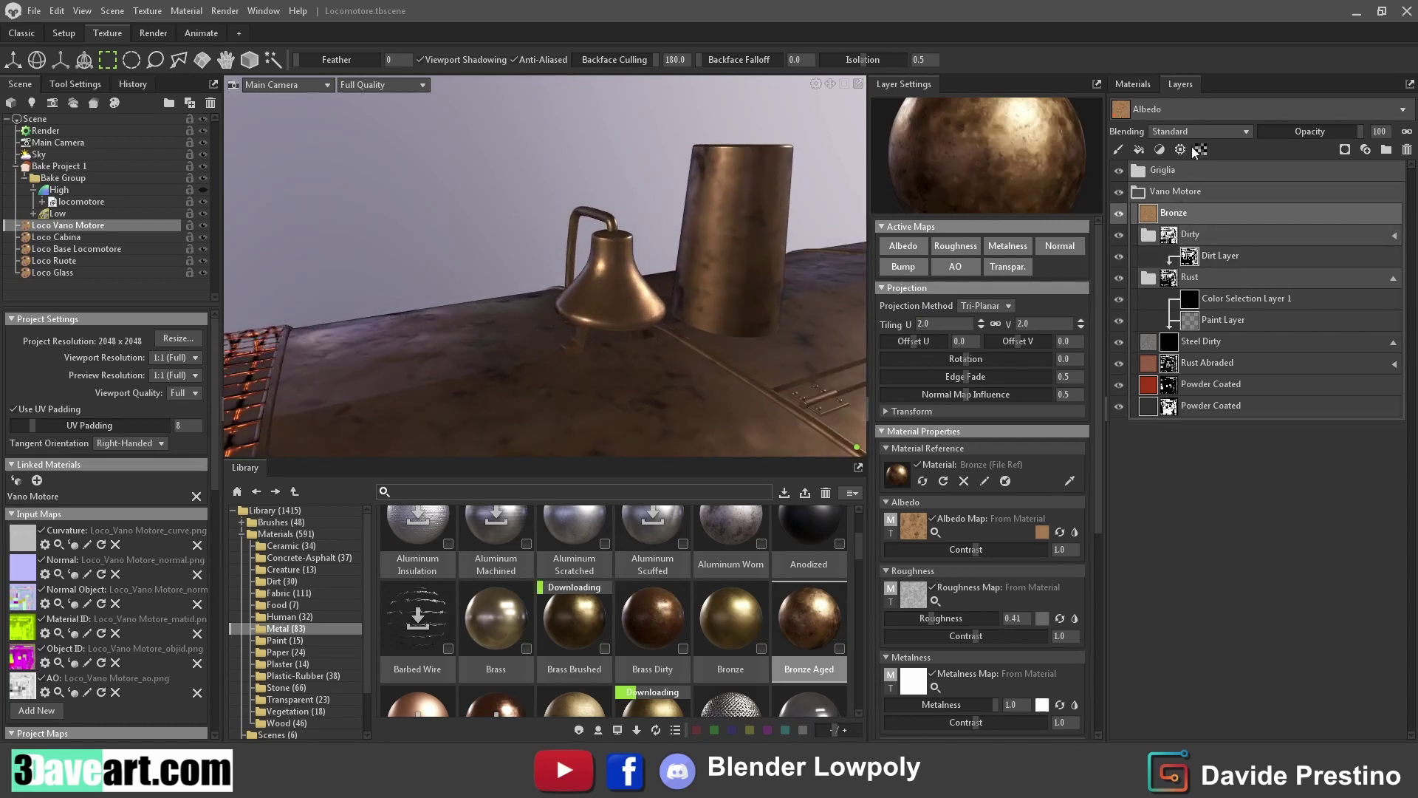
click(1345, 149)
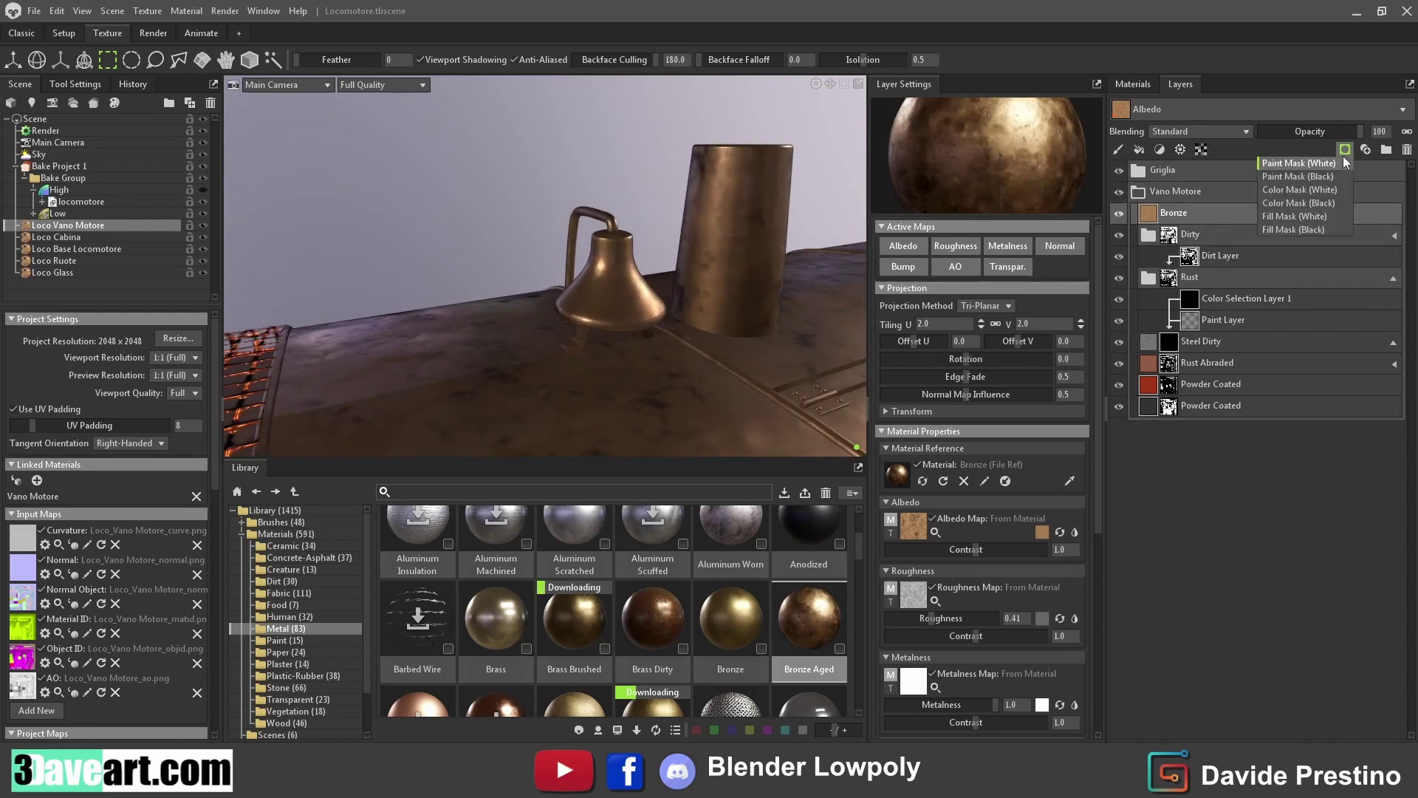
Give Bronze a black mask with an Object ID Color Selection sampling the bell
click(1321, 203)
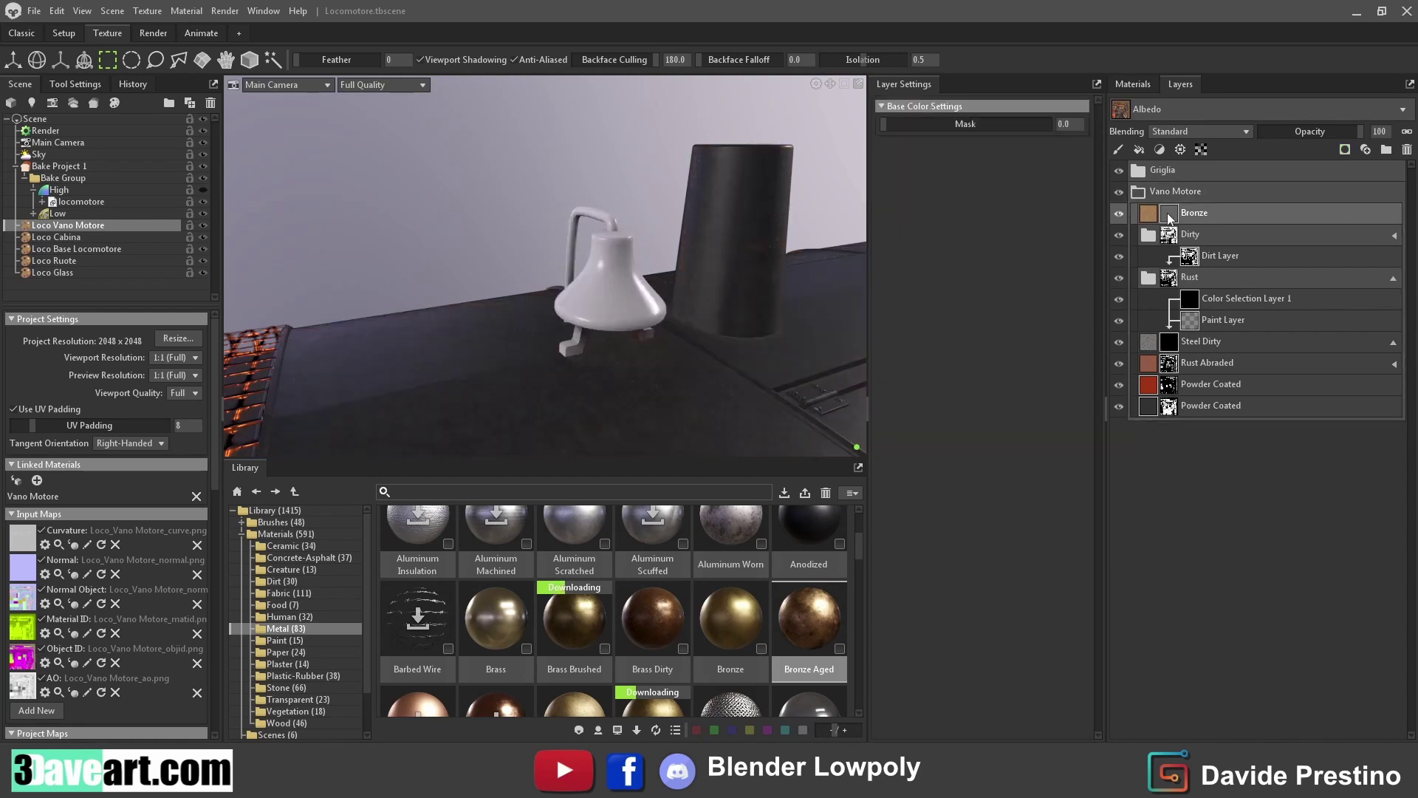
click(1181, 149)
click(997, 124)
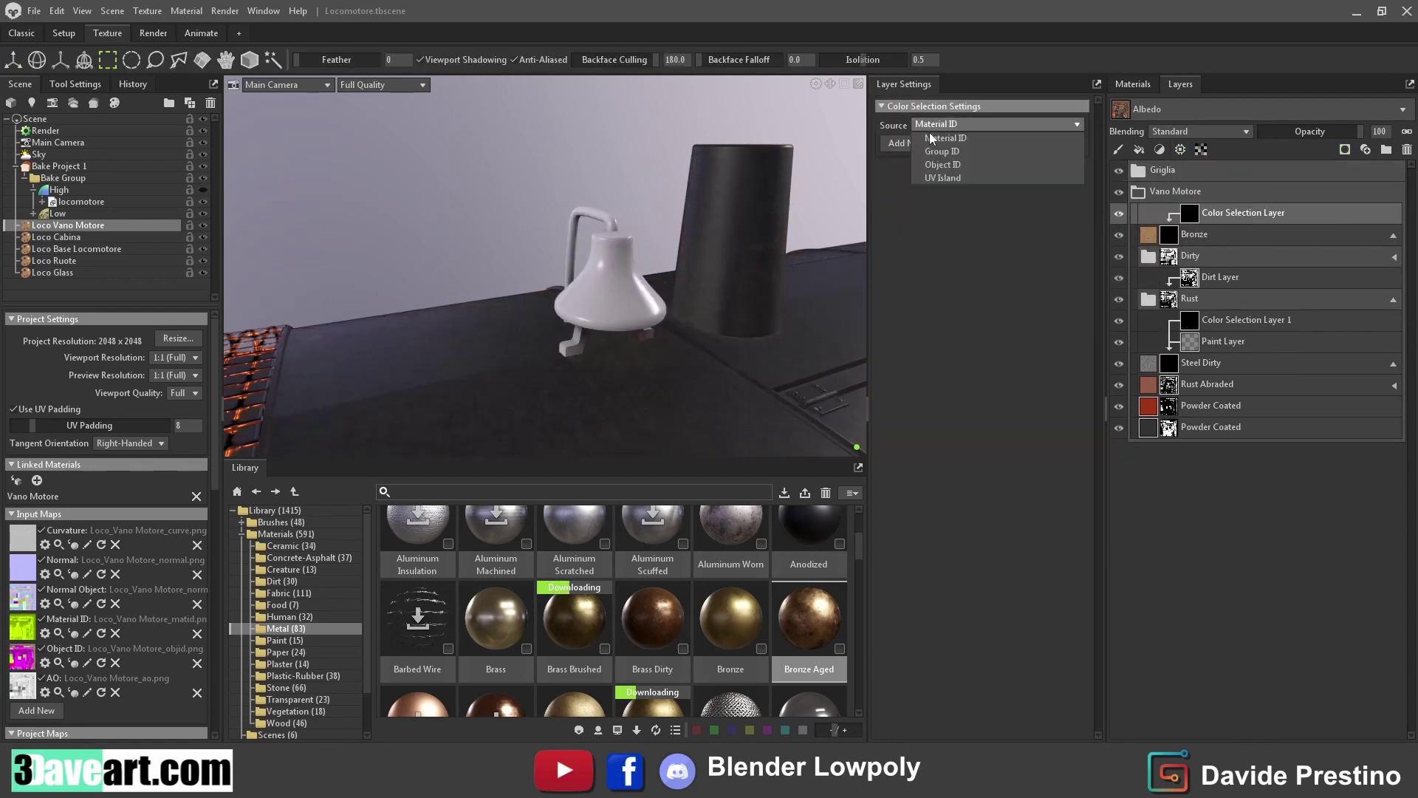
click(938, 164)
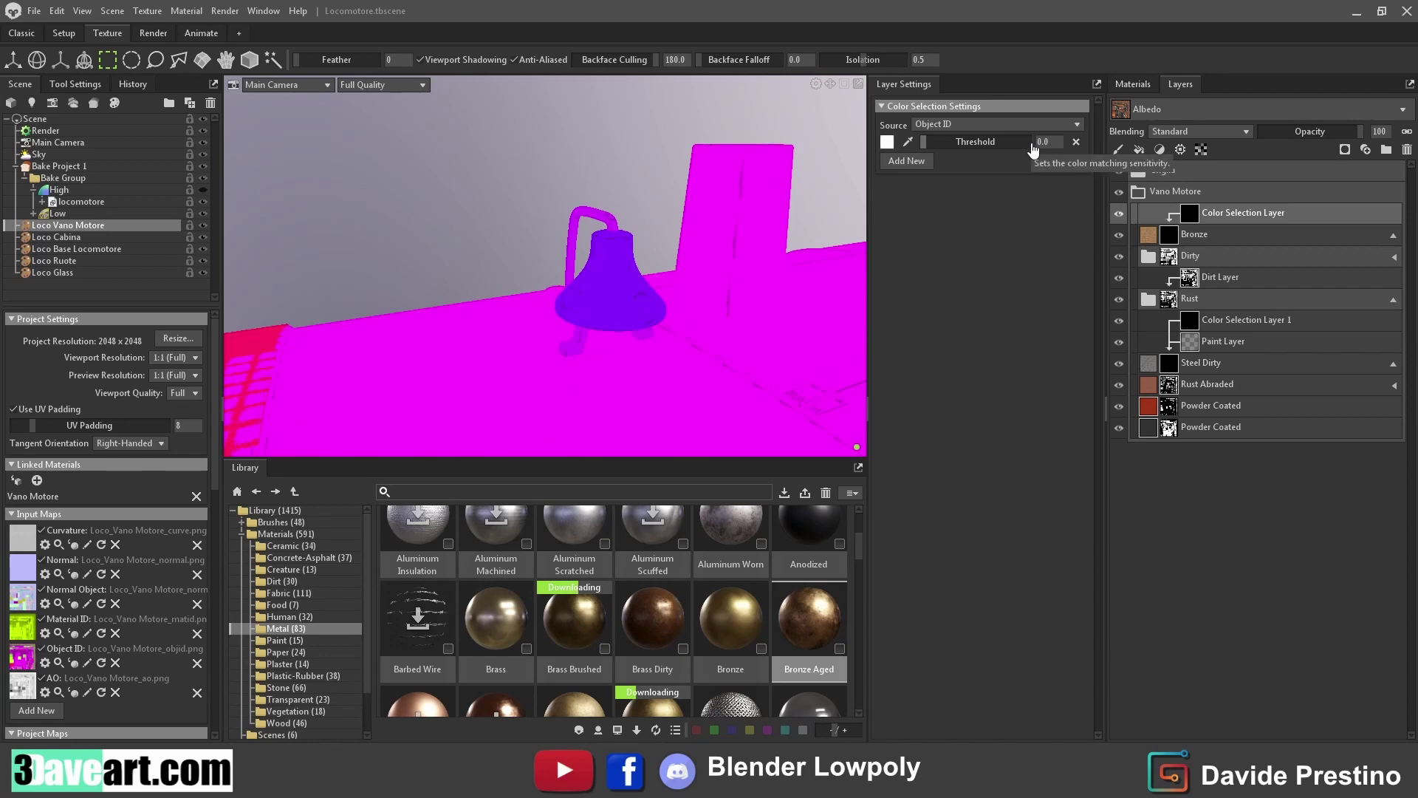
click(631, 272)
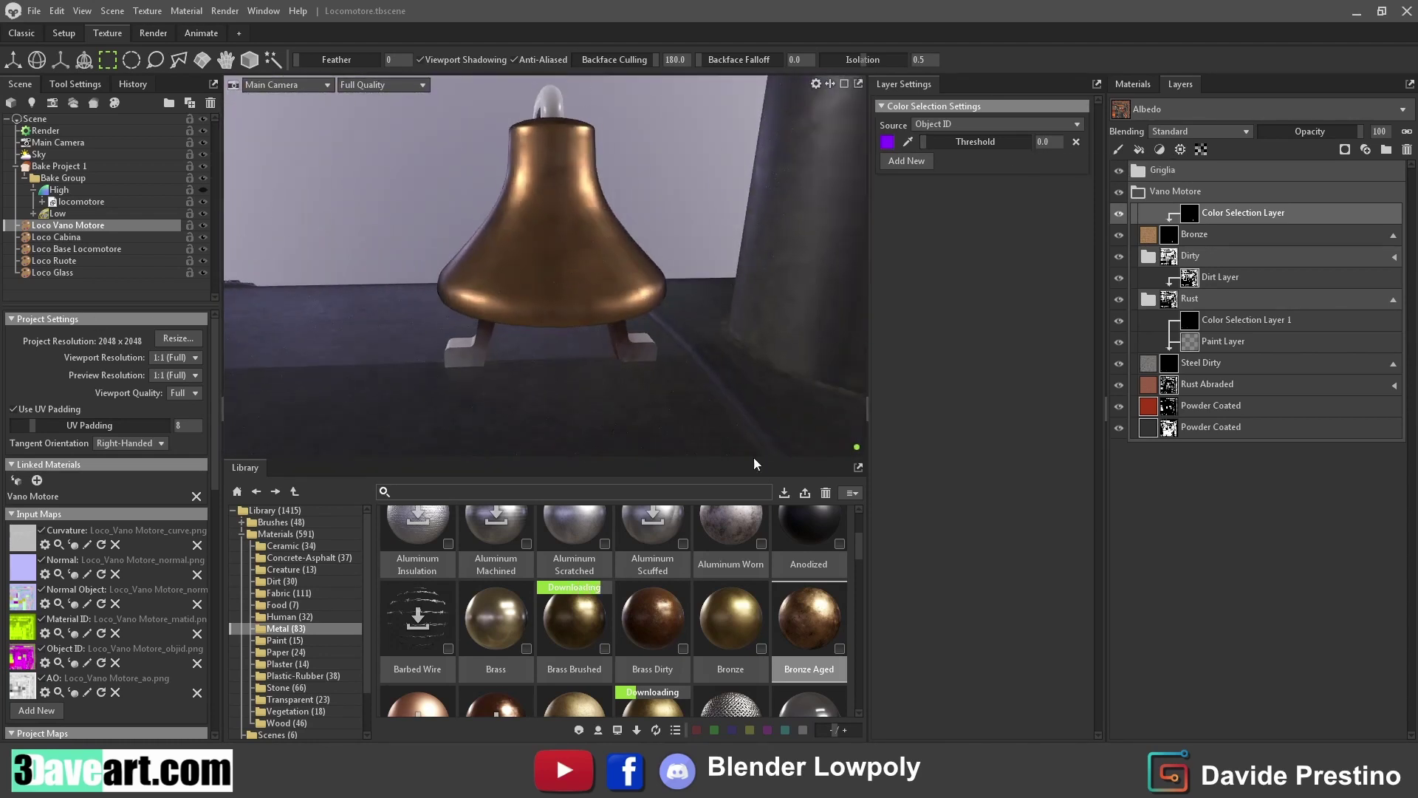
Add a second sampled model colour to the lower Powder Coated layer's Color Selection
click(1178, 427)
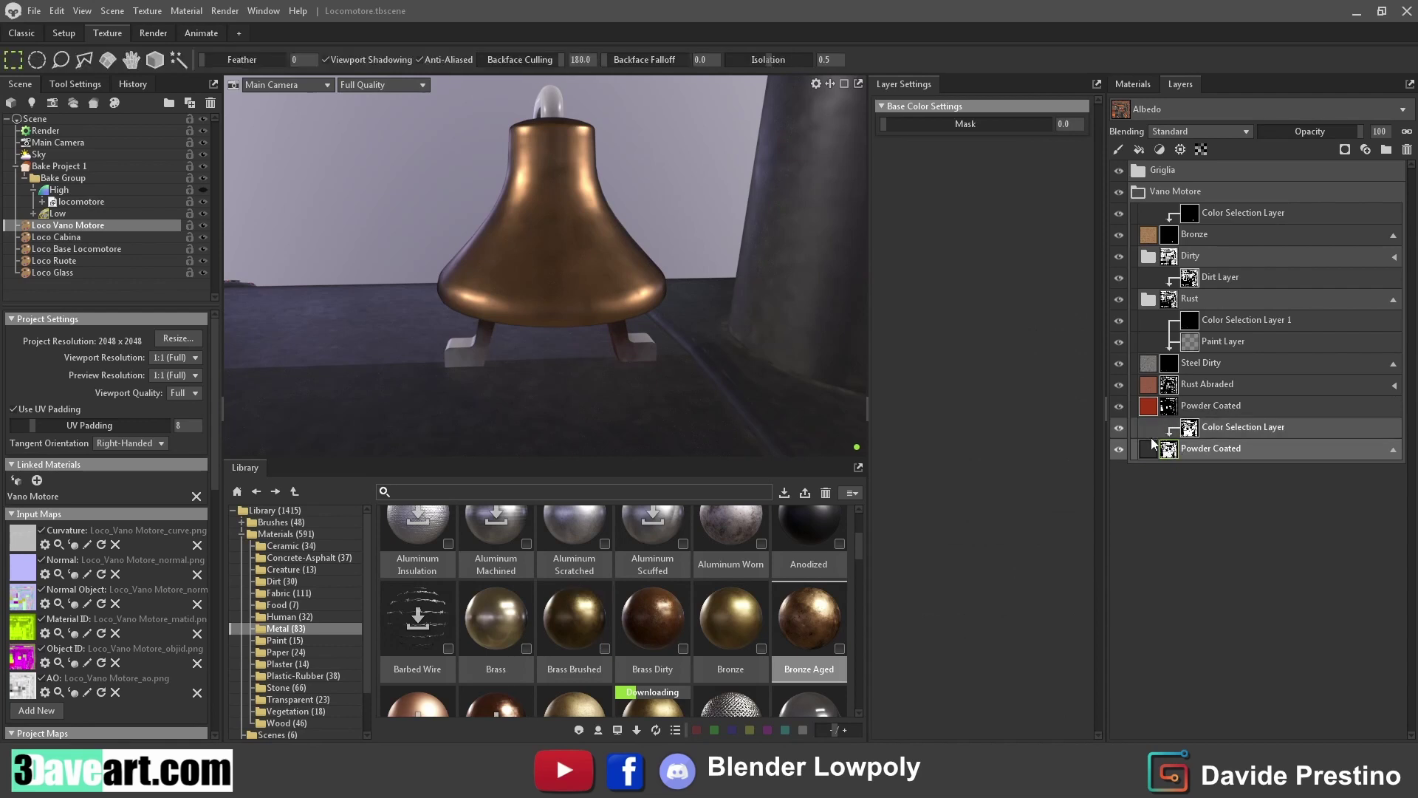
drag(586, 301, 541, 323)
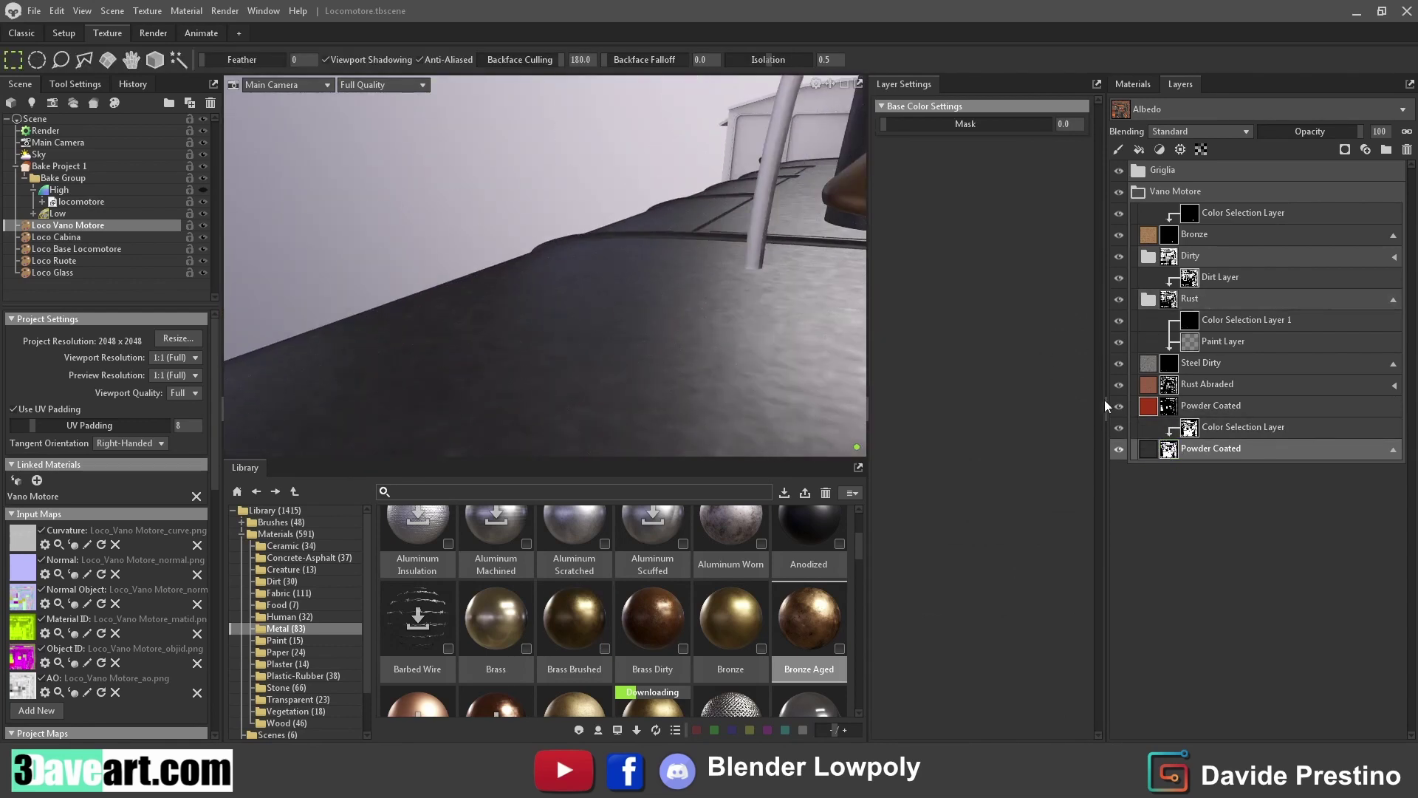
click(1220, 428)
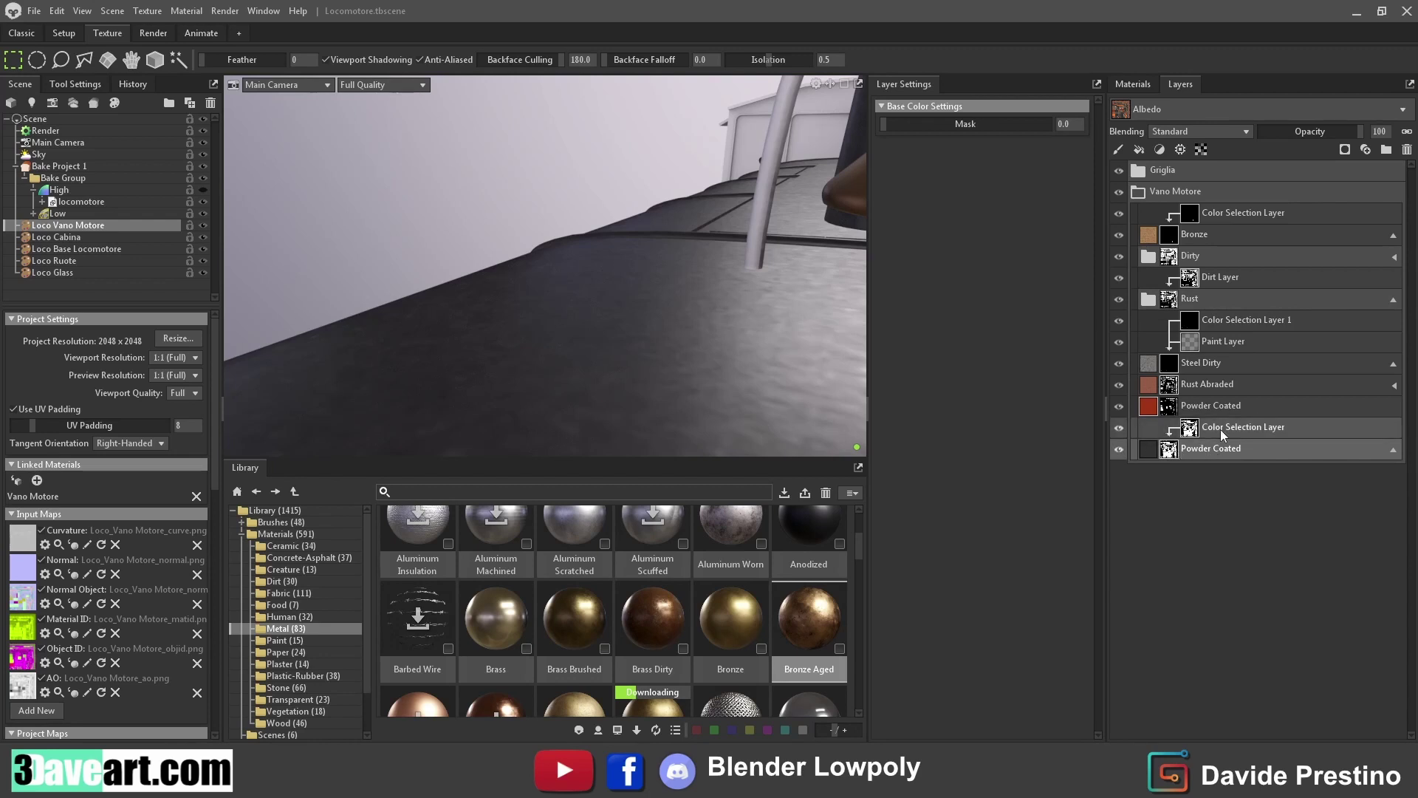
click(1185, 133)
click(907, 162)
click(826, 279)
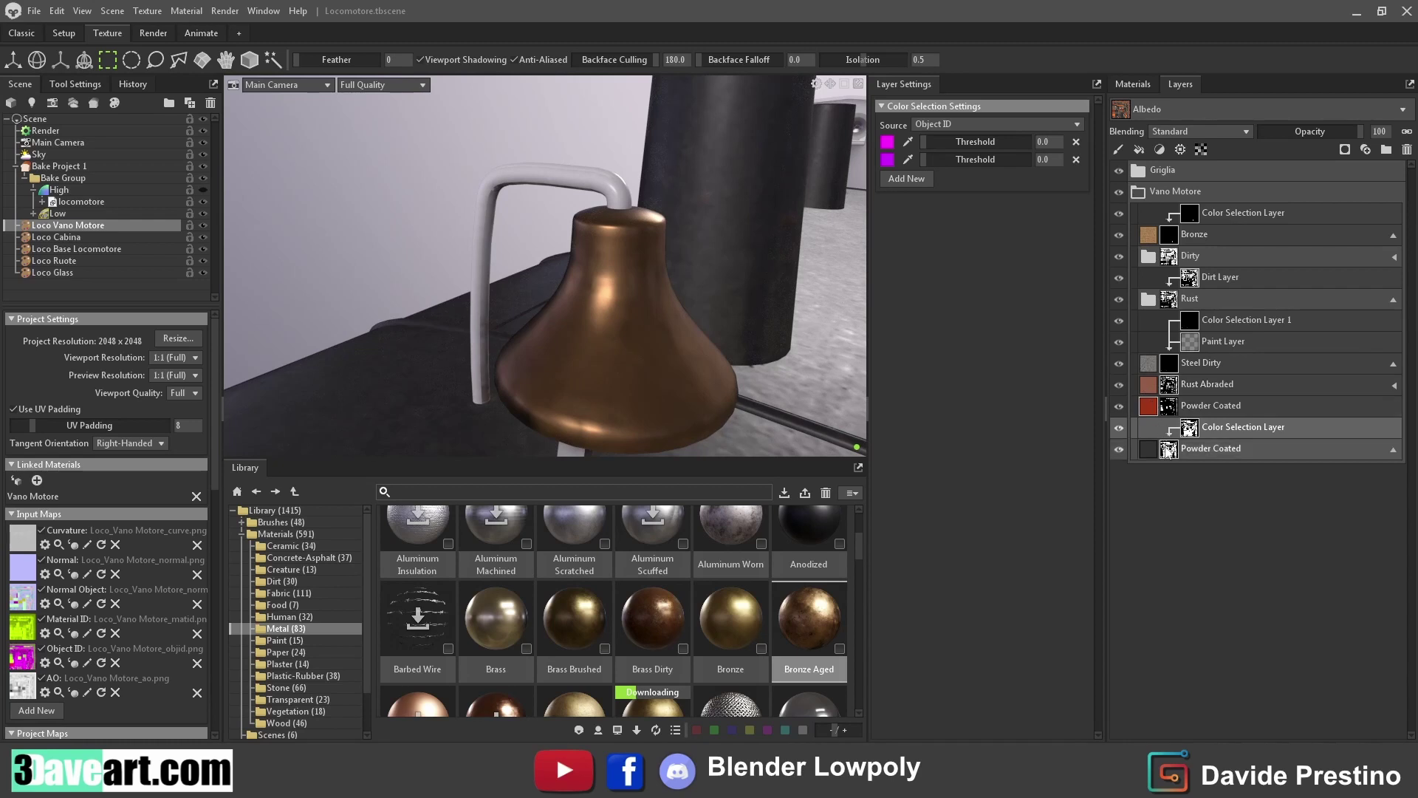
click(908, 159)
click(535, 175)
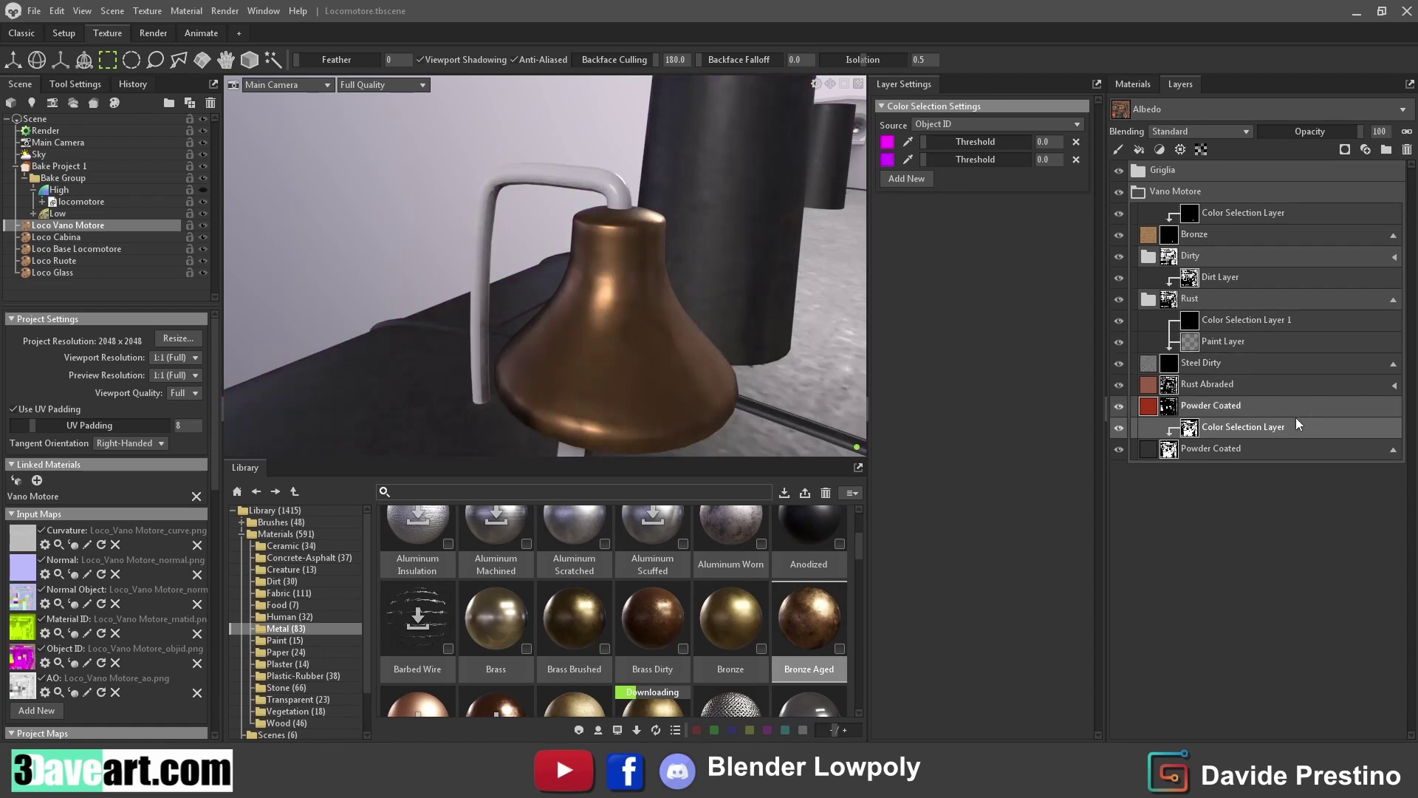
scroll(693, 573, up, 2)
Put Aluminum Worn atop Vano Motore with a Color Mask (Black), and select that mask
scroll(693, 570, down, 1)
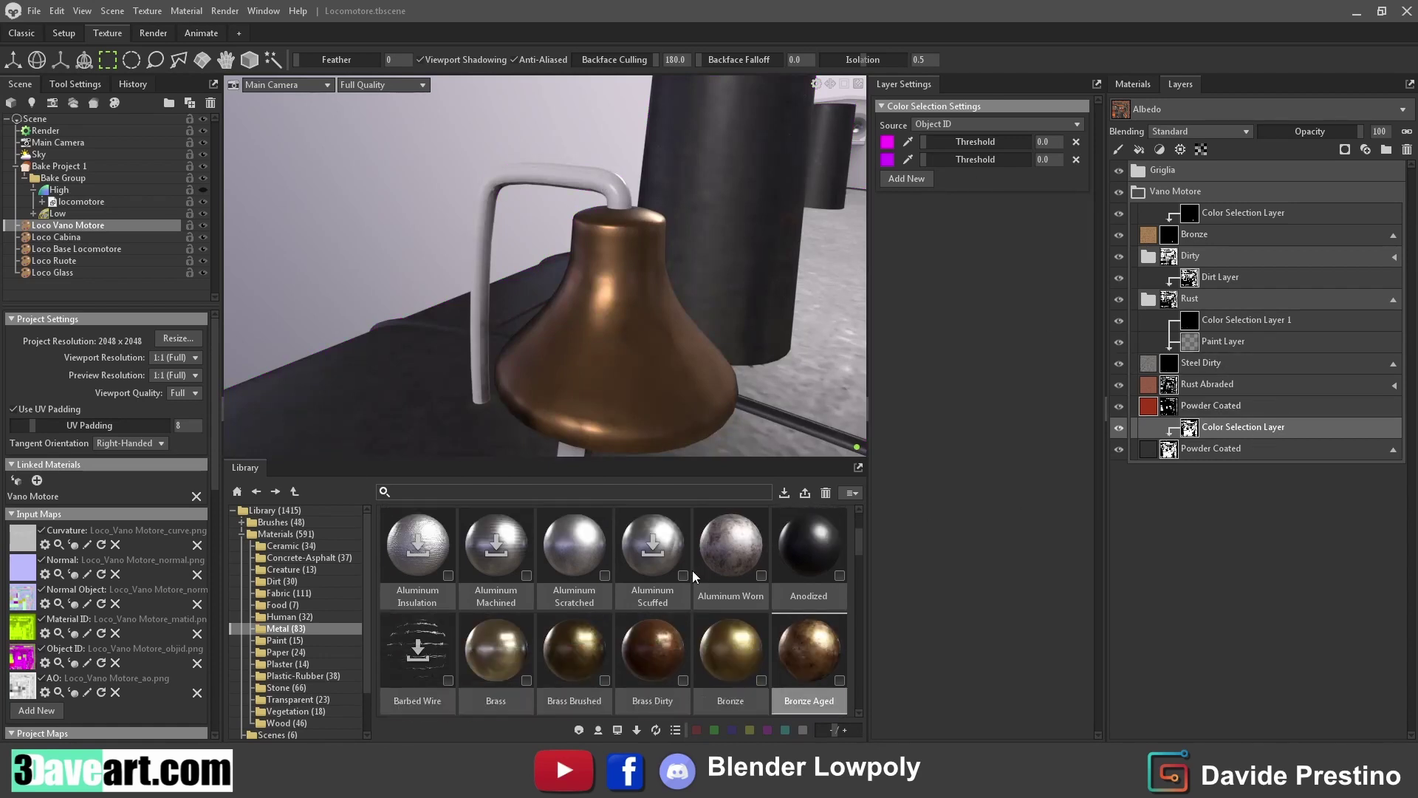
drag(731, 547, 1247, 196)
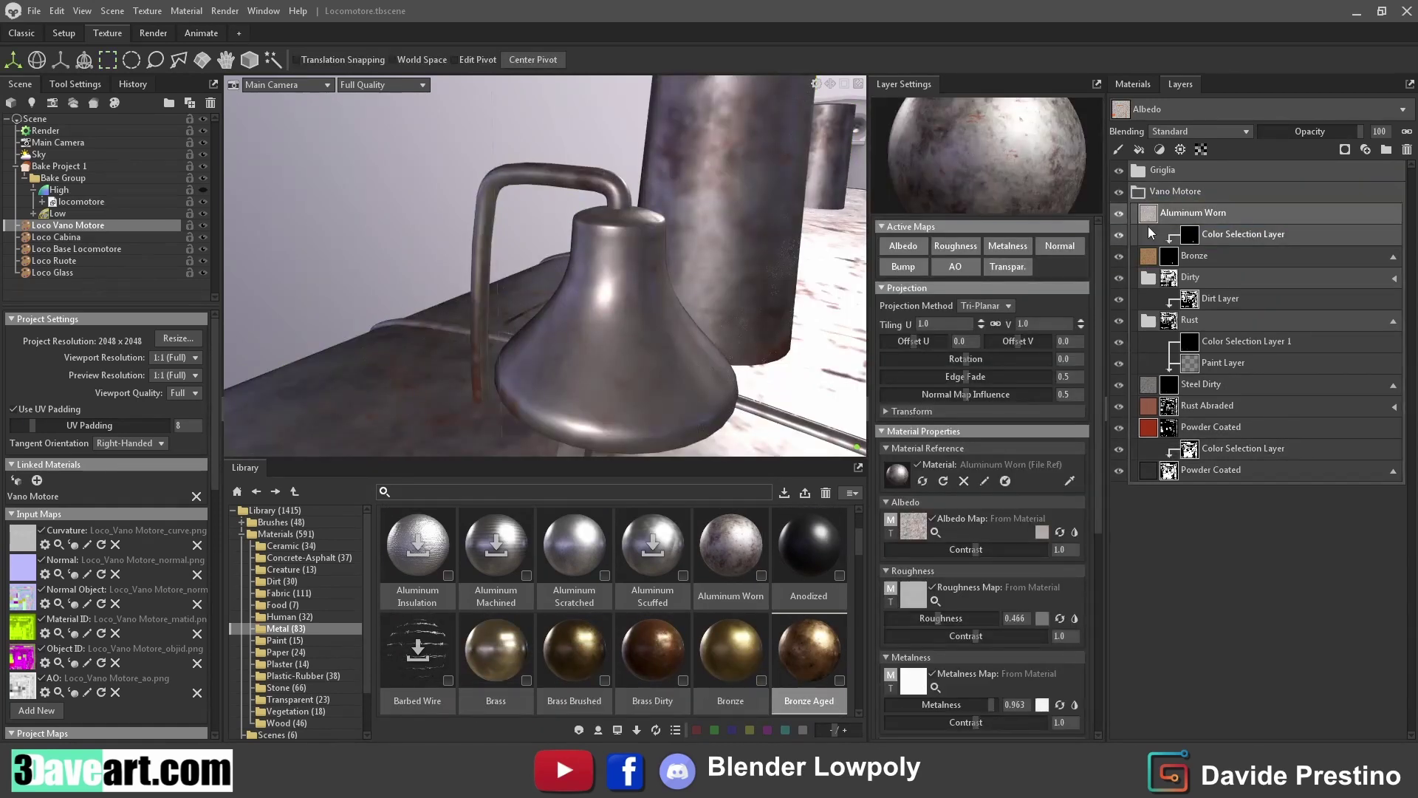
click(1148, 216)
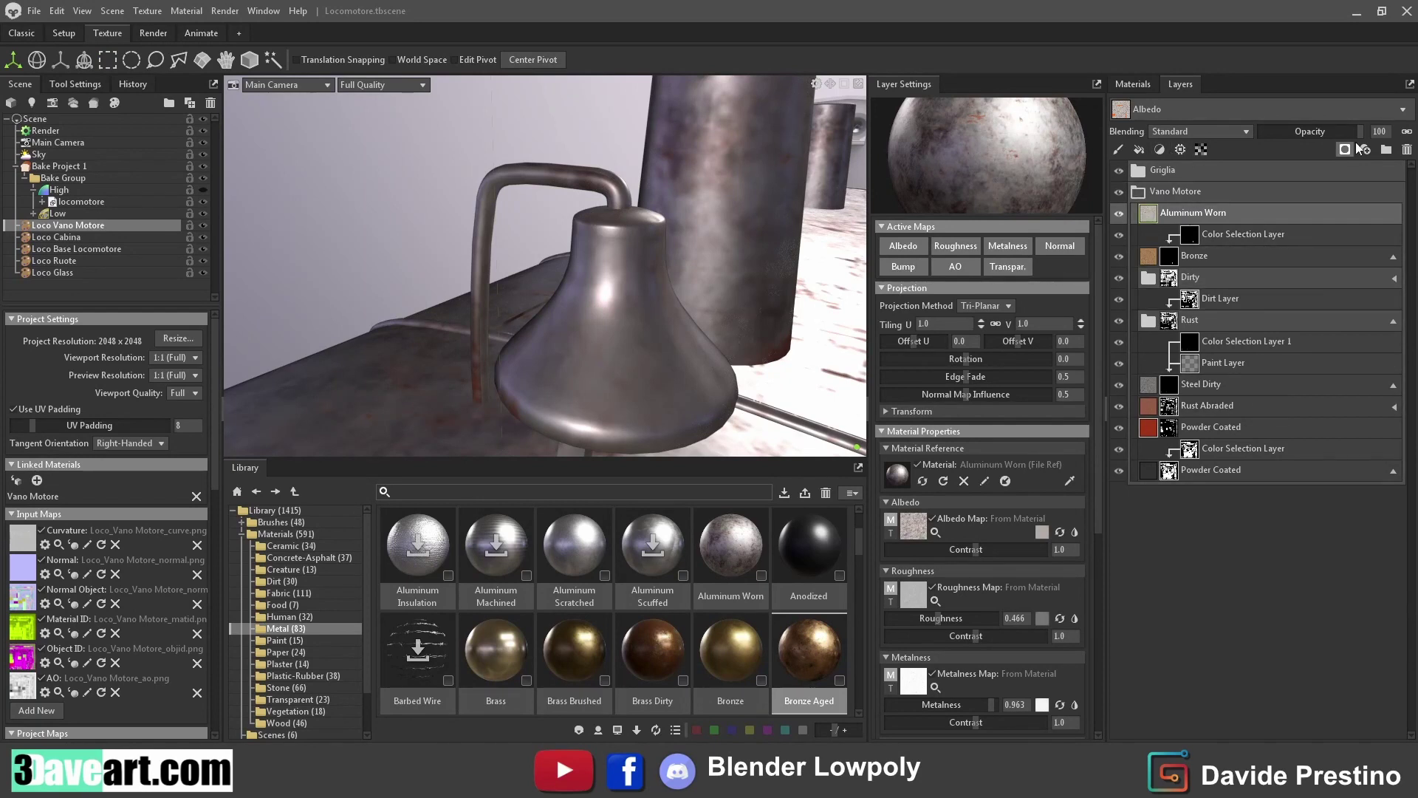
click(1358, 149)
click(1306, 215)
click(1169, 213)
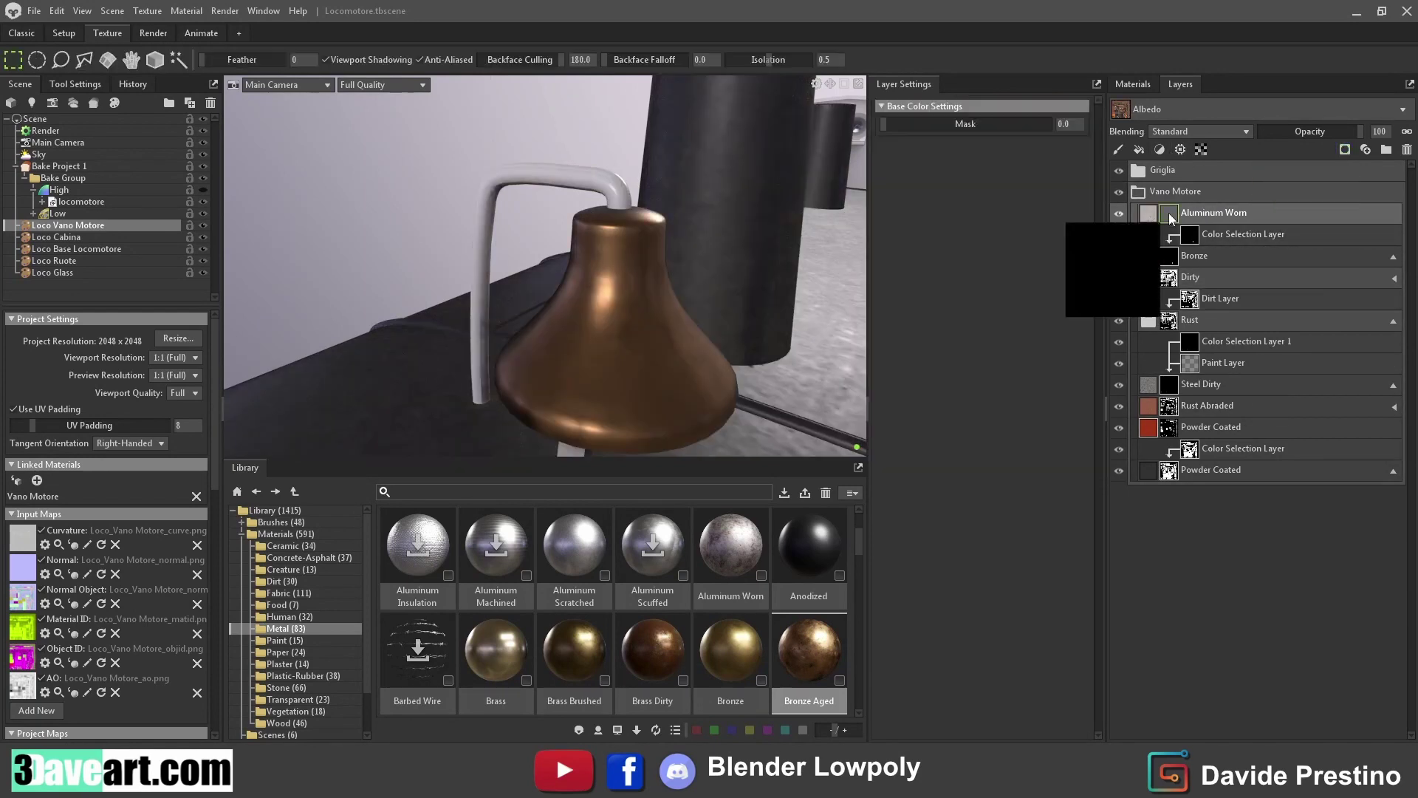
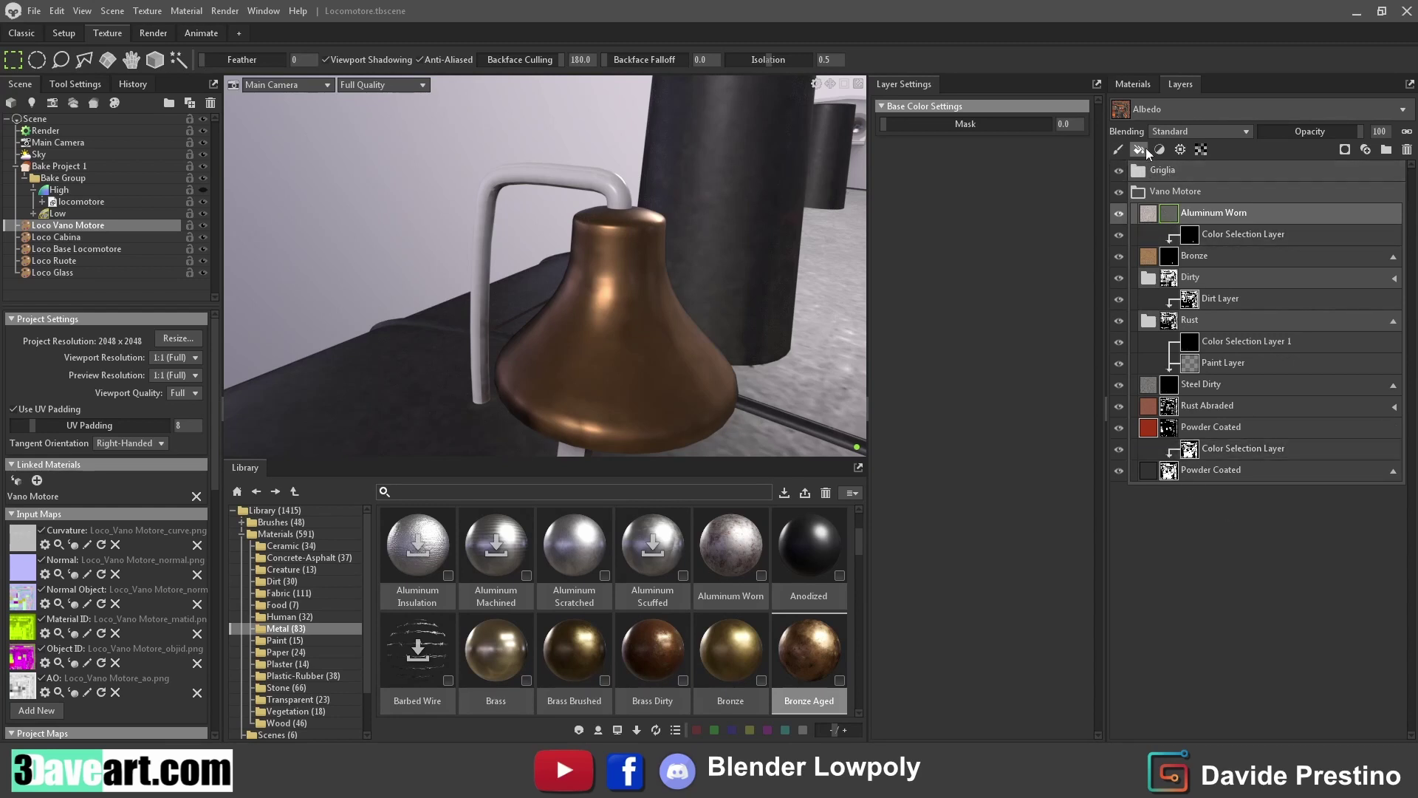
Add a colour-selection mask with Object ID as source, picking the purple ID colour
click(1181, 150)
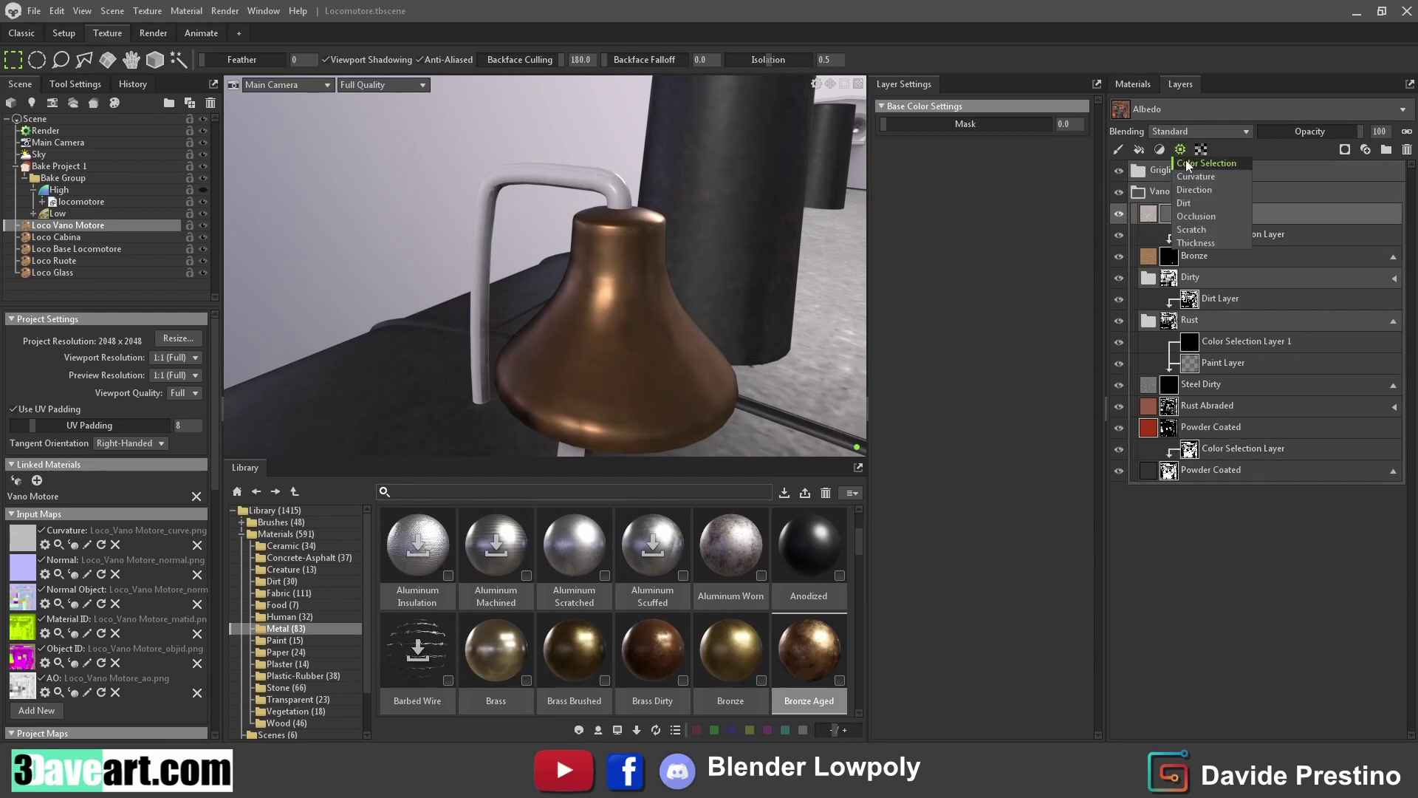
click(1189, 163)
click(947, 123)
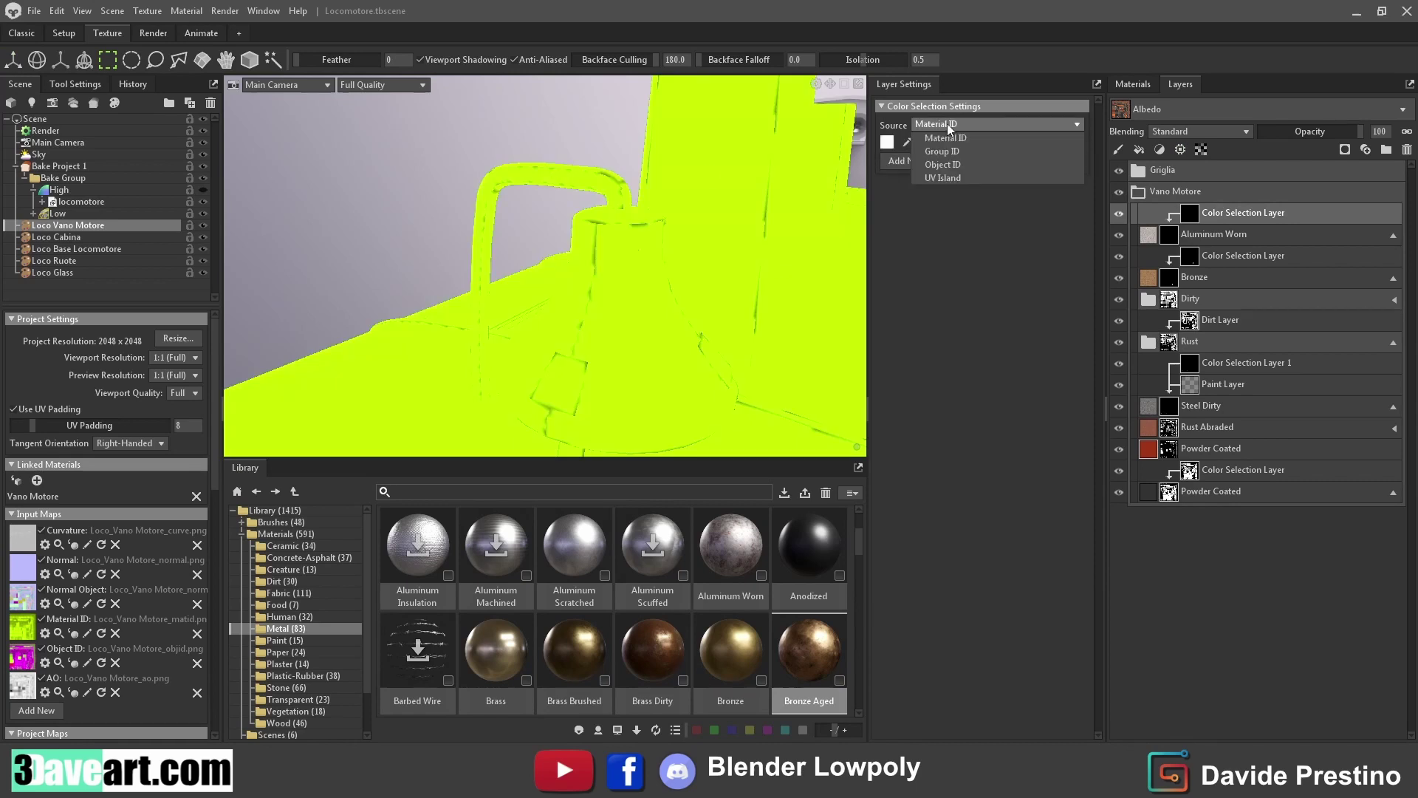
click(943, 164)
click(578, 184)
mouse_move(551, 384)
mouse_down()
mouse_move(801, 307)
mouse_move(547, 331)
mouse_up()
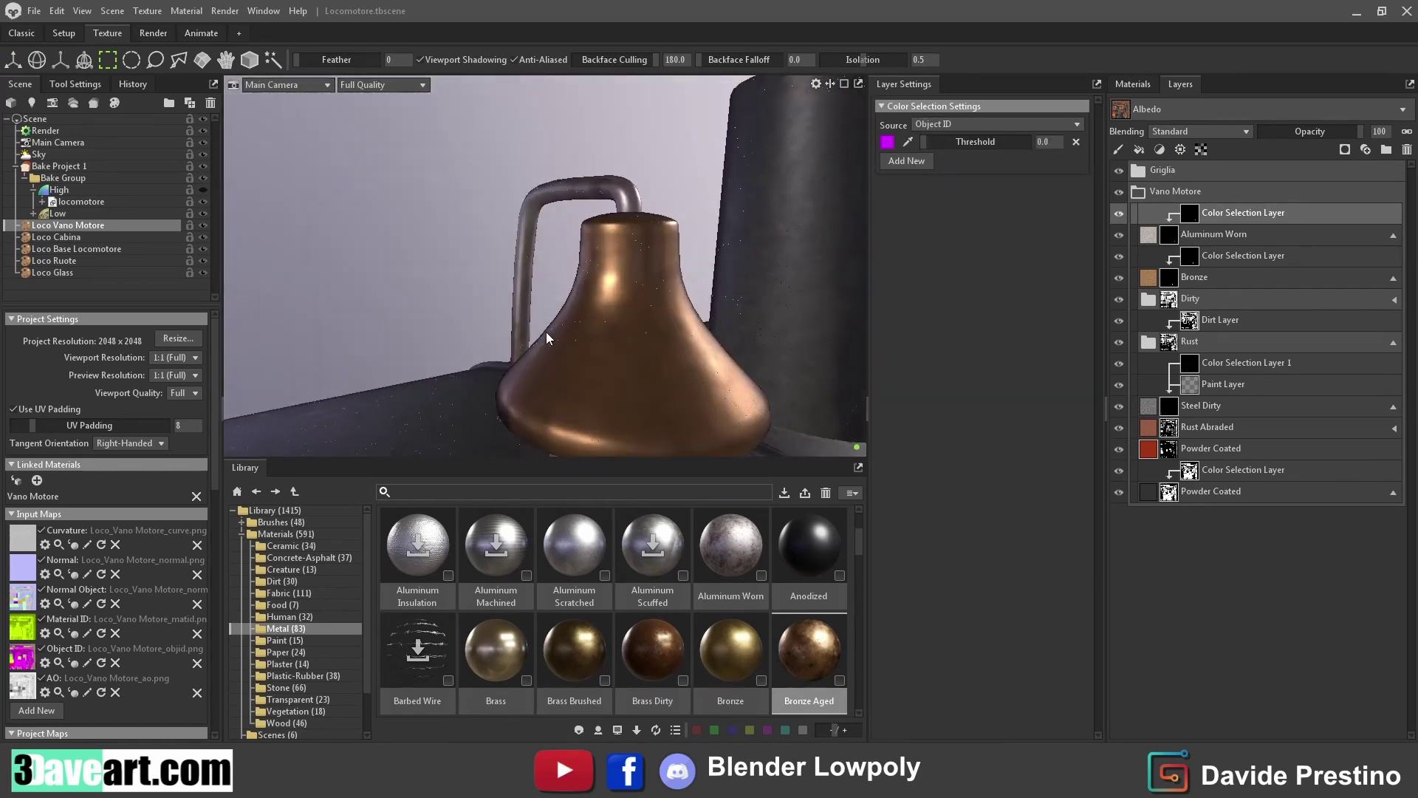
scroll(525, 335, down, 2)
scroll(525, 335, down, 3)
scroll(525, 335, down, 3)
scroll(524, 335, down, 2)
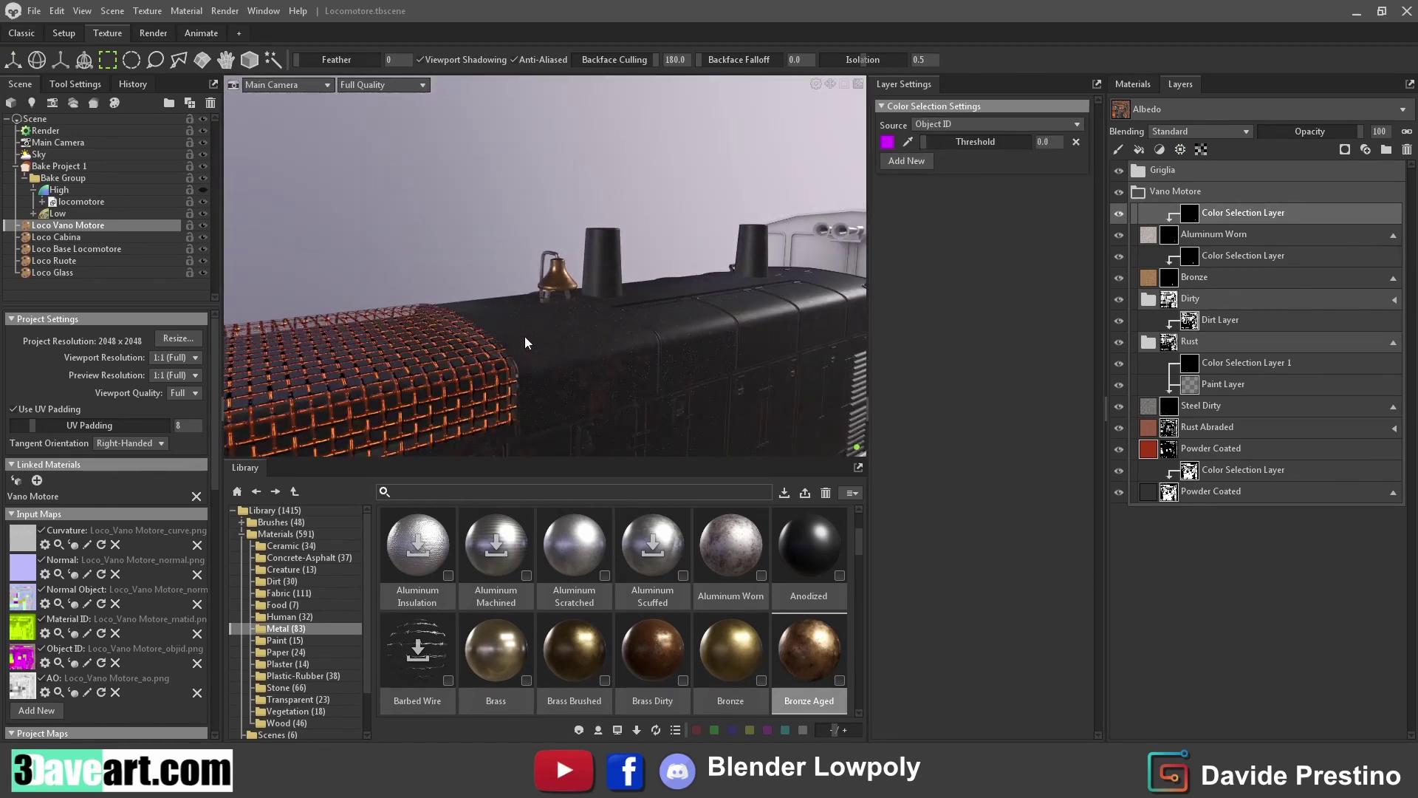
scroll(525, 337, down, 3)
mouse_move(525, 338)
mouse_down()
mouse_move(617, 254)
mouse_move(596, 290)
mouse_move(536, 300)
mouse_up()
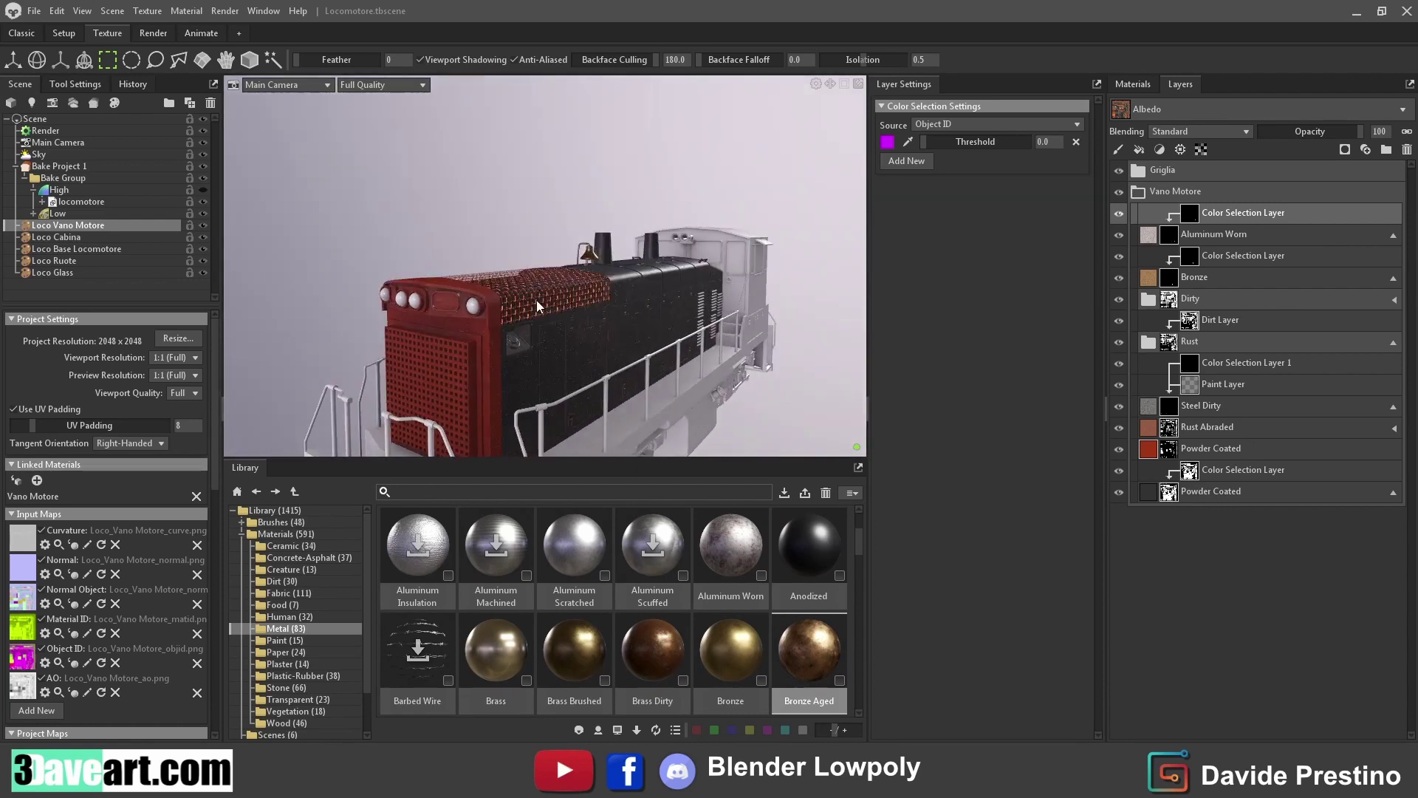
scroll(535, 305, up, 3)
Collapse the Vano Motore group, check the Griglia group, then re-expand Vano Motore
click(1138, 191)
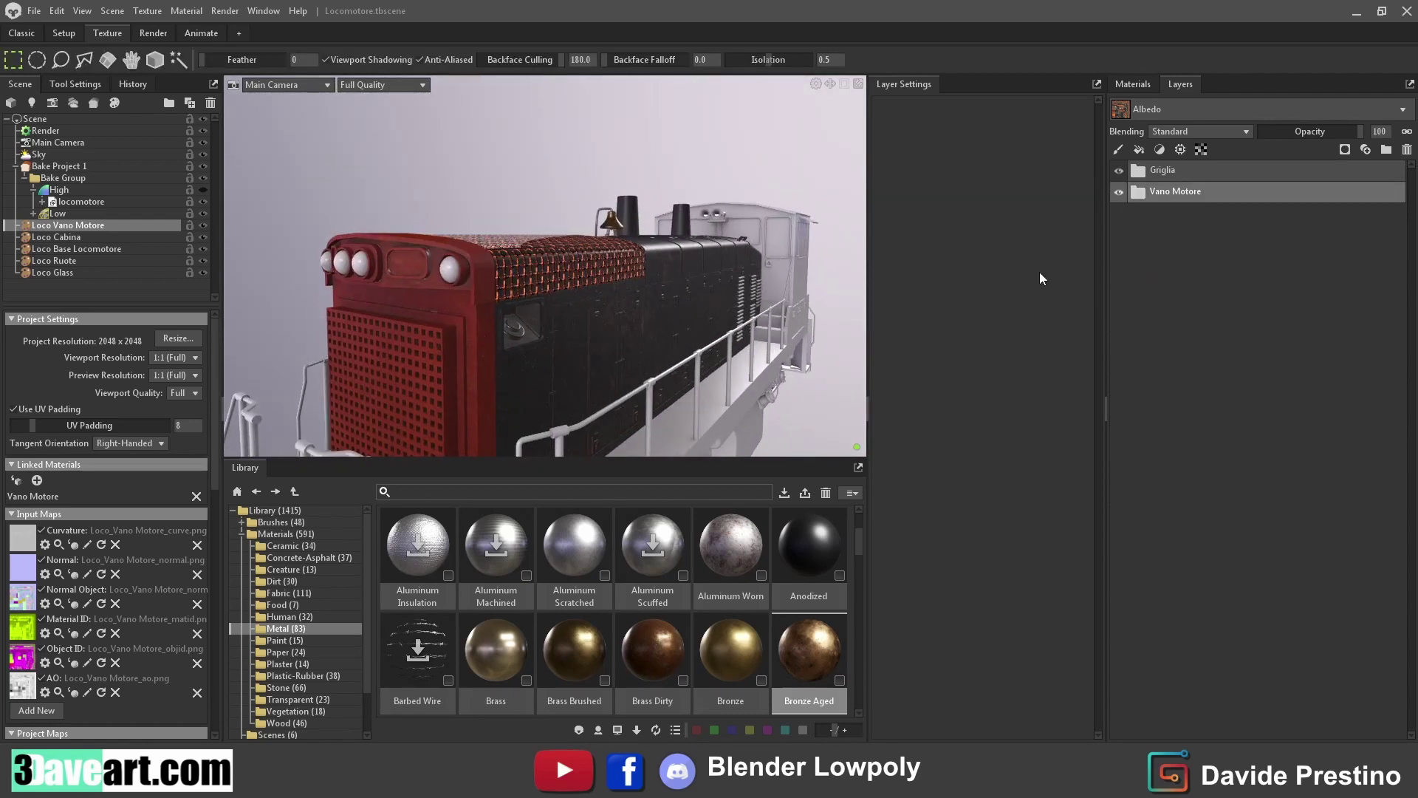
mouse_move(591, 179)
mouse_down()
mouse_move(640, 241)
mouse_move(680, 231)
mouse_up()
scroll(640, 241, up, 2)
scroll(649, 232, up, 3)
scroll(662, 232, down, 2)
scroll(664, 241, down, 2)
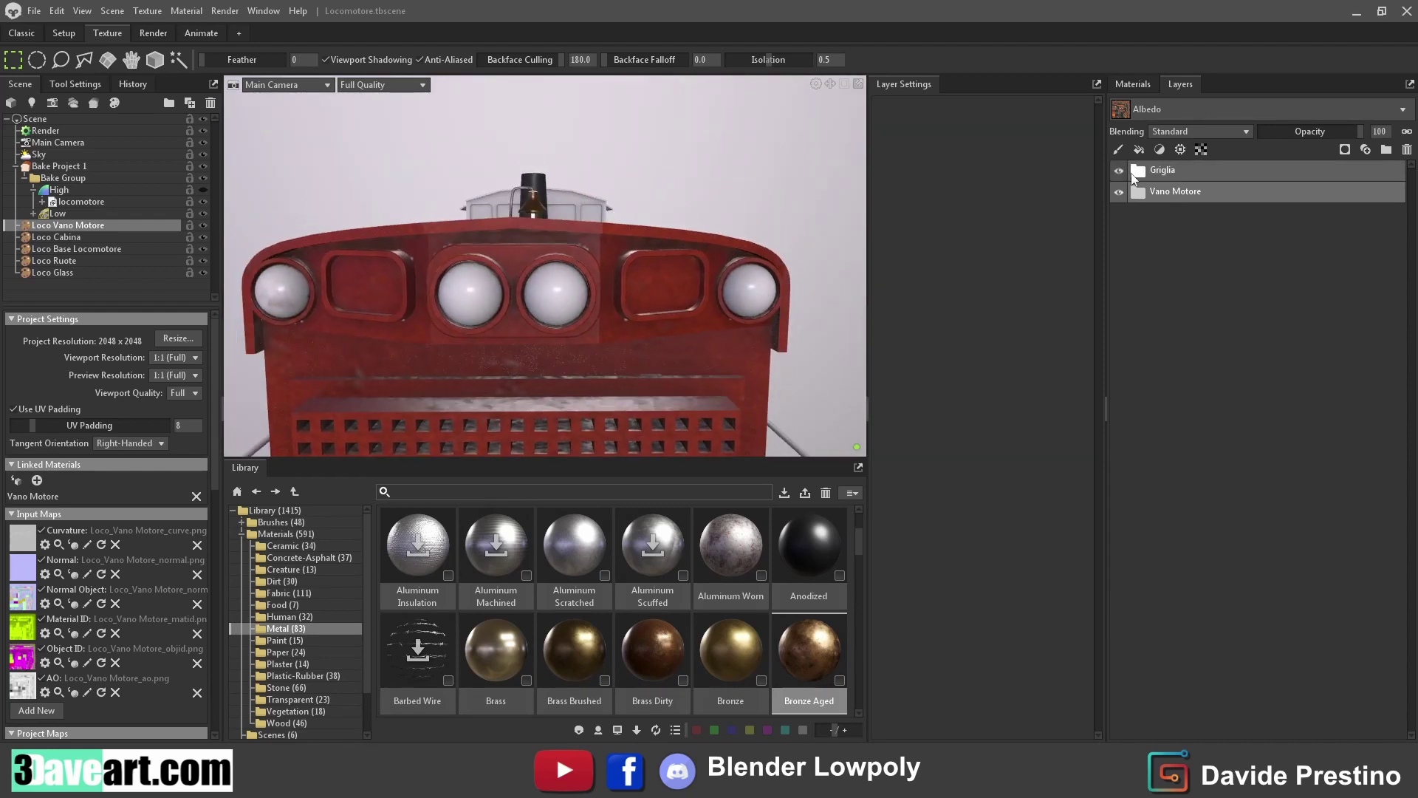
click(1138, 175)
click(1138, 192)
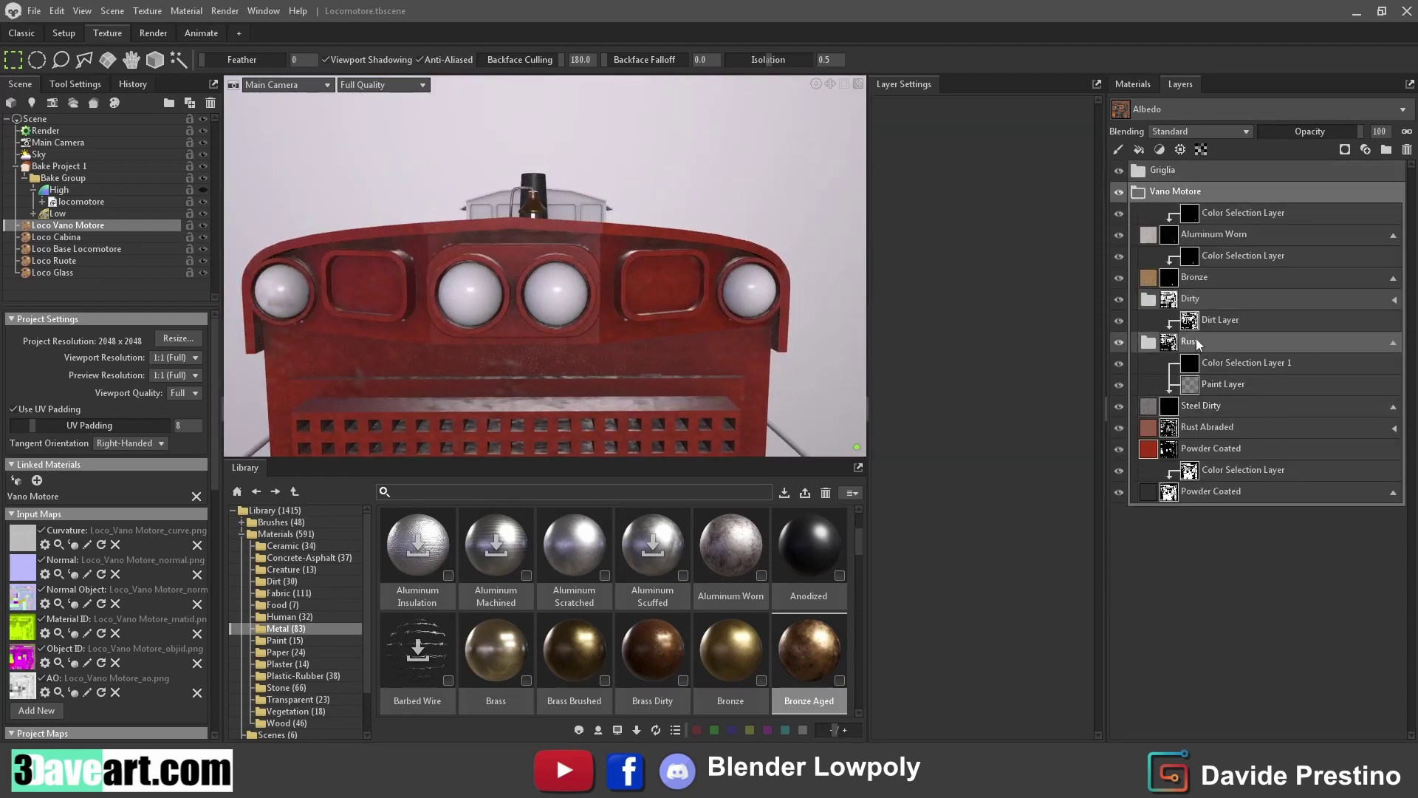
Resample the top colour-selection mask's colours, drop the extra whites, and add a paint layer
click(1194, 213)
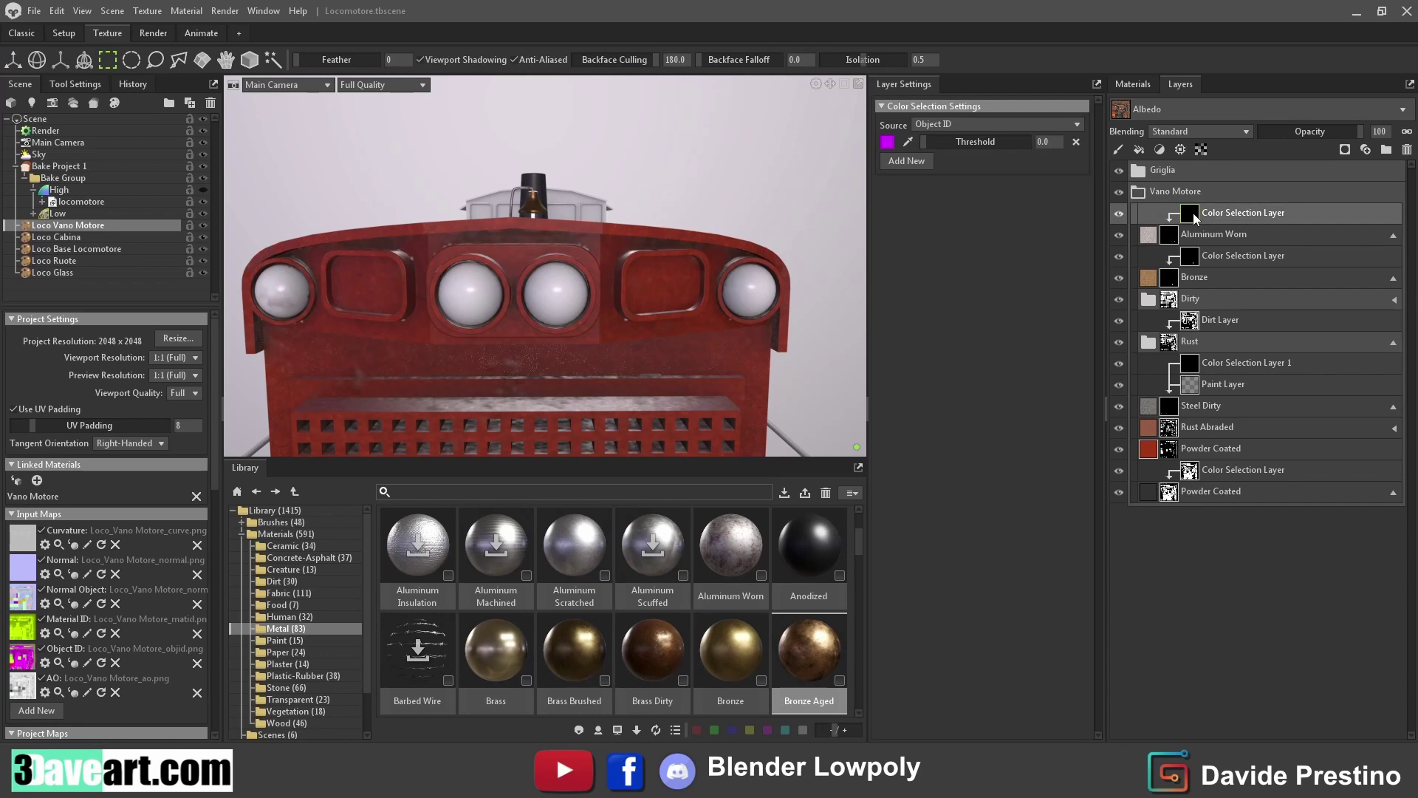
click(911, 148)
click(747, 267)
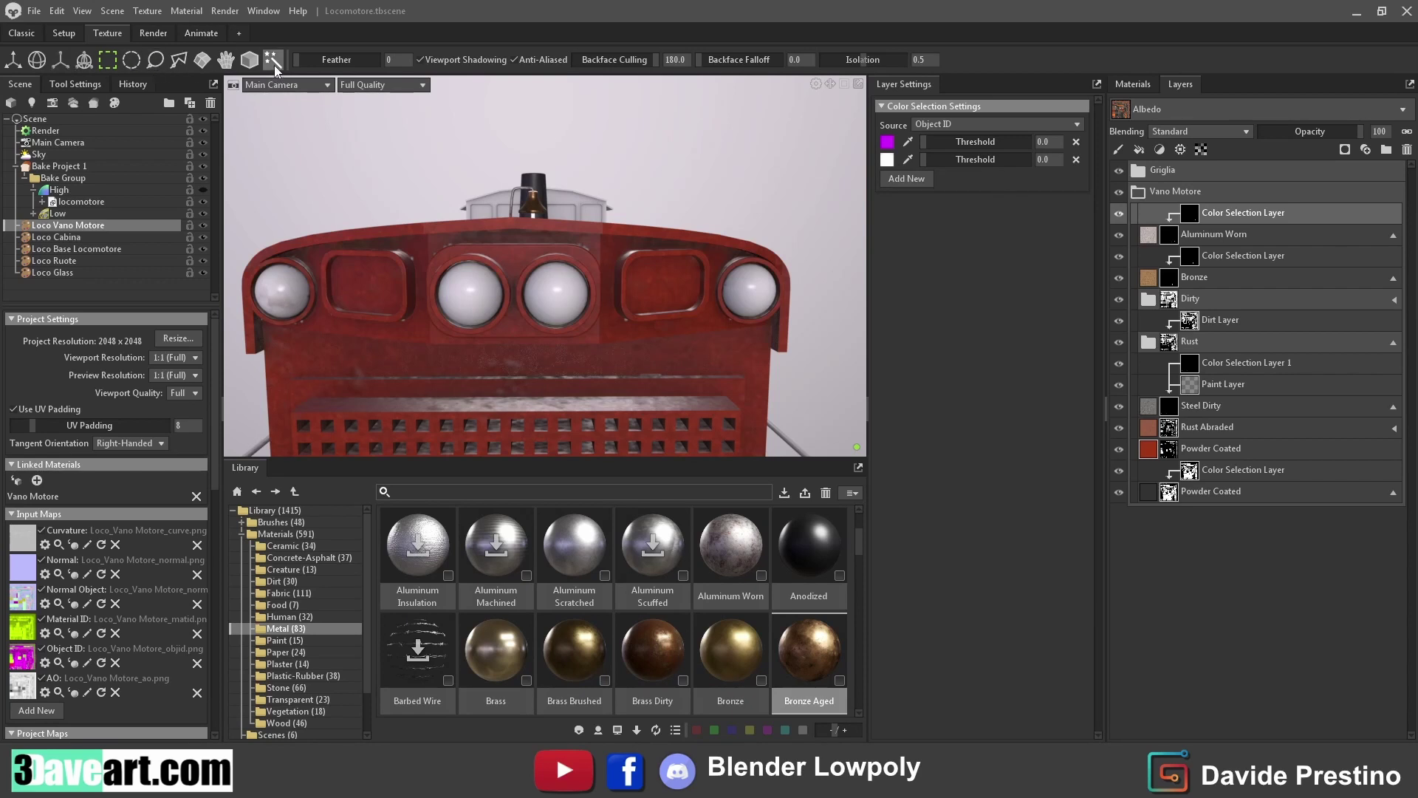
click(899, 181)
click(1076, 178)
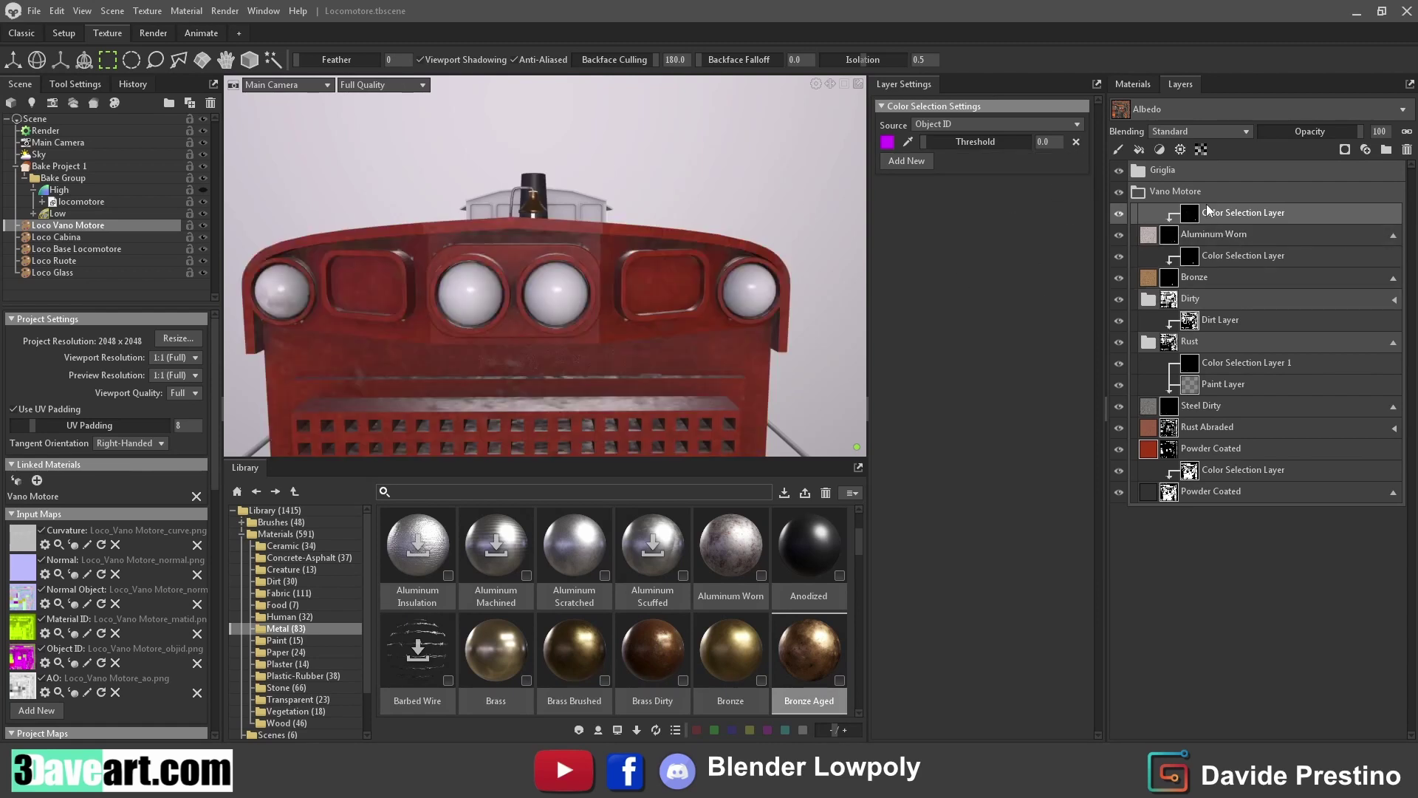
click(1121, 149)
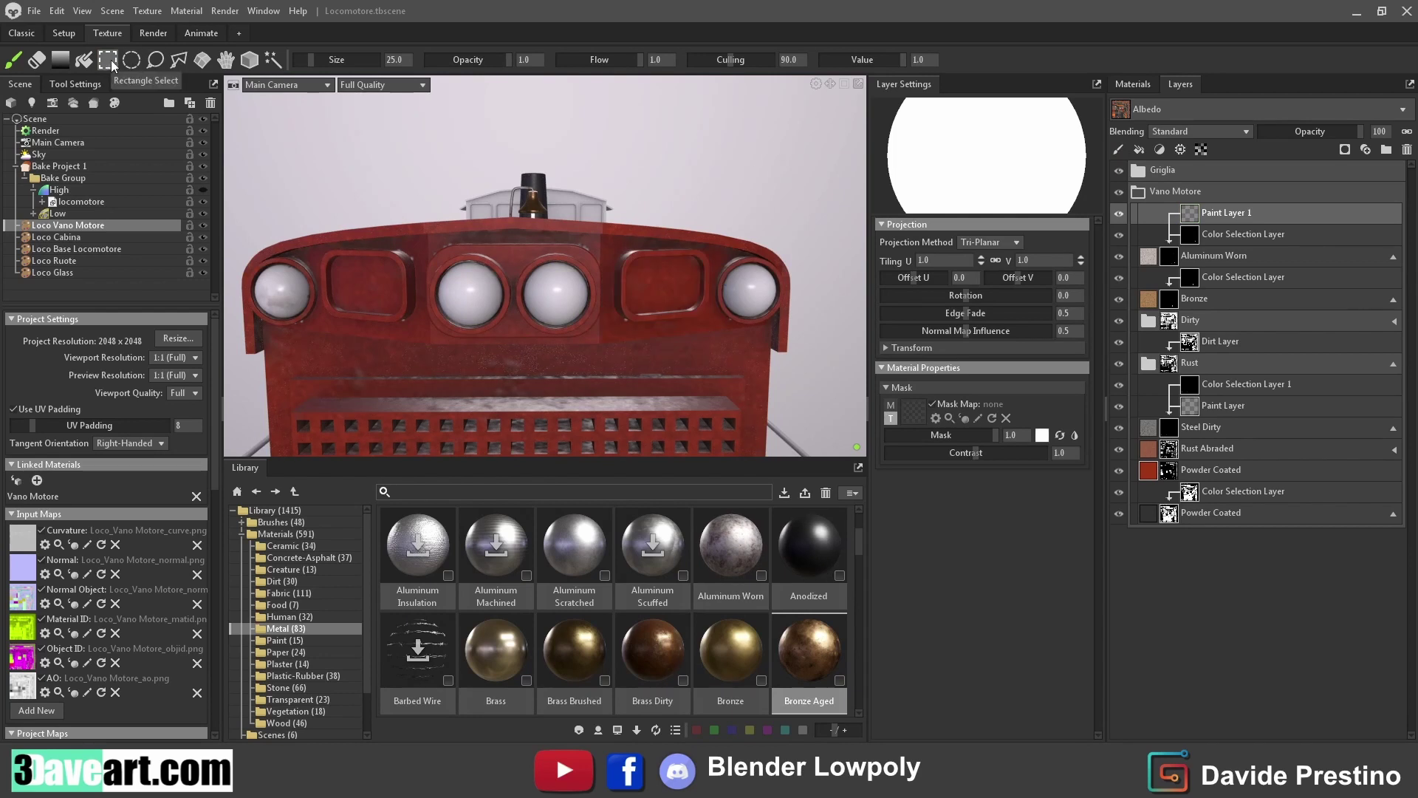
Colour-select both front window panels, brush-paint them, and add a fill layer on top
click(275, 61)
click(361, 283)
shift+click(659, 291)
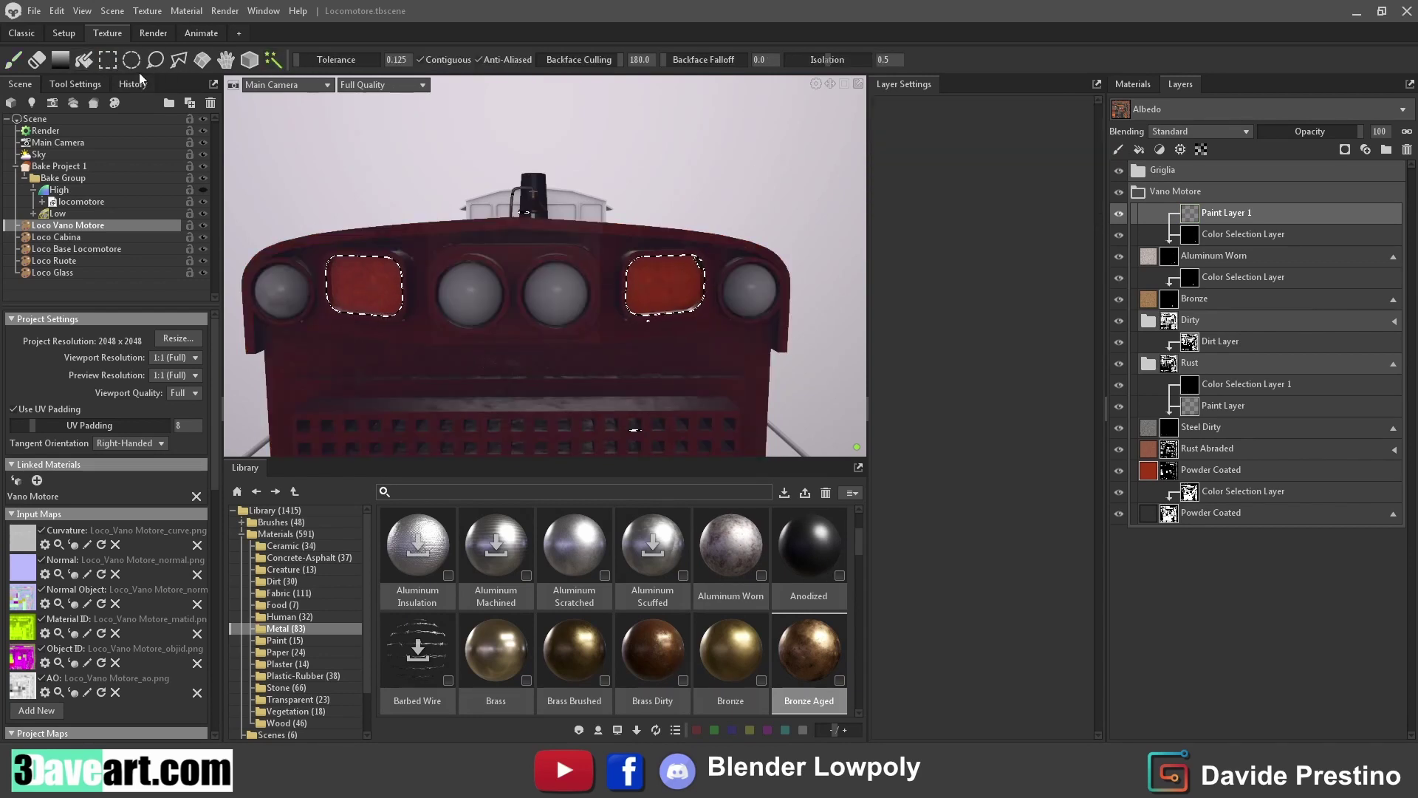
click(203, 61)
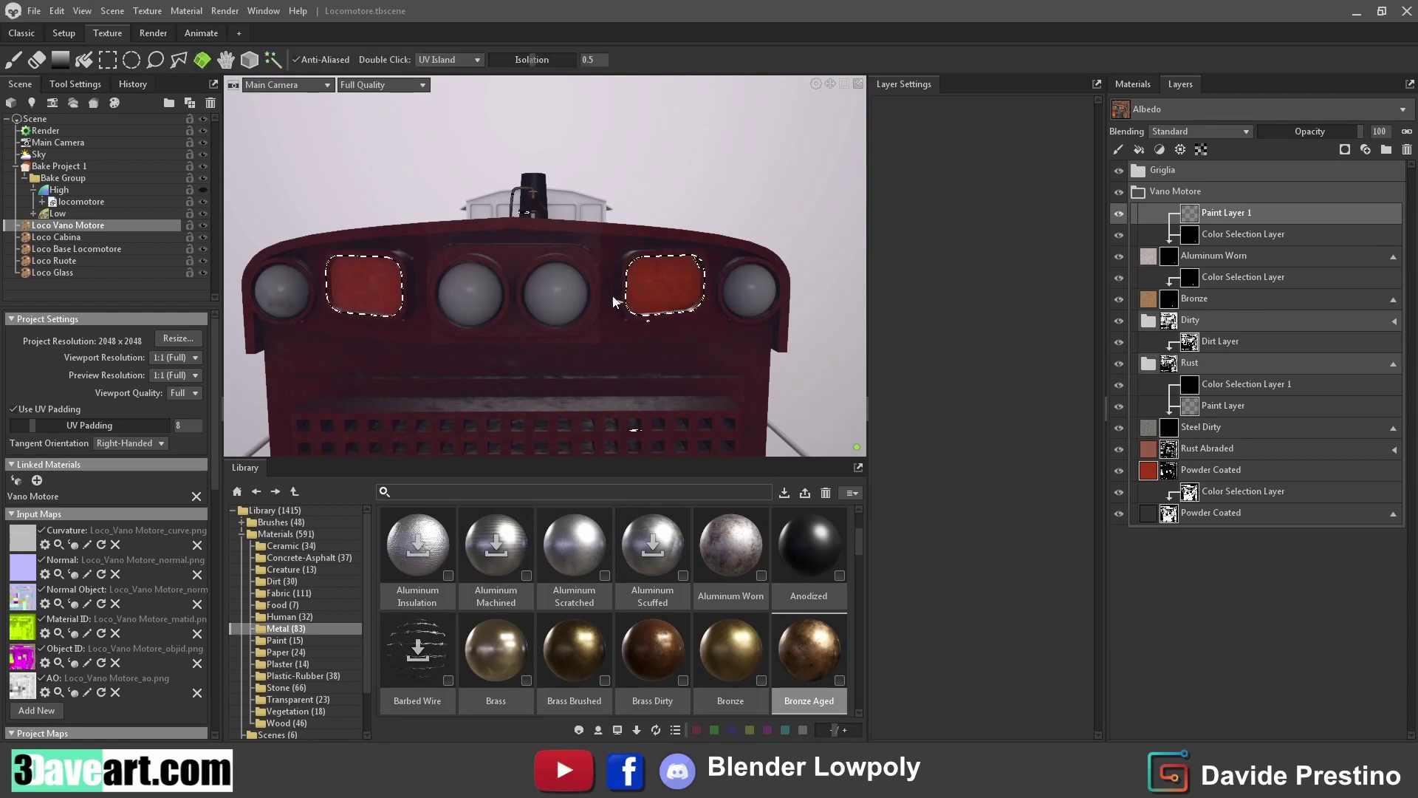
click(229, 62)
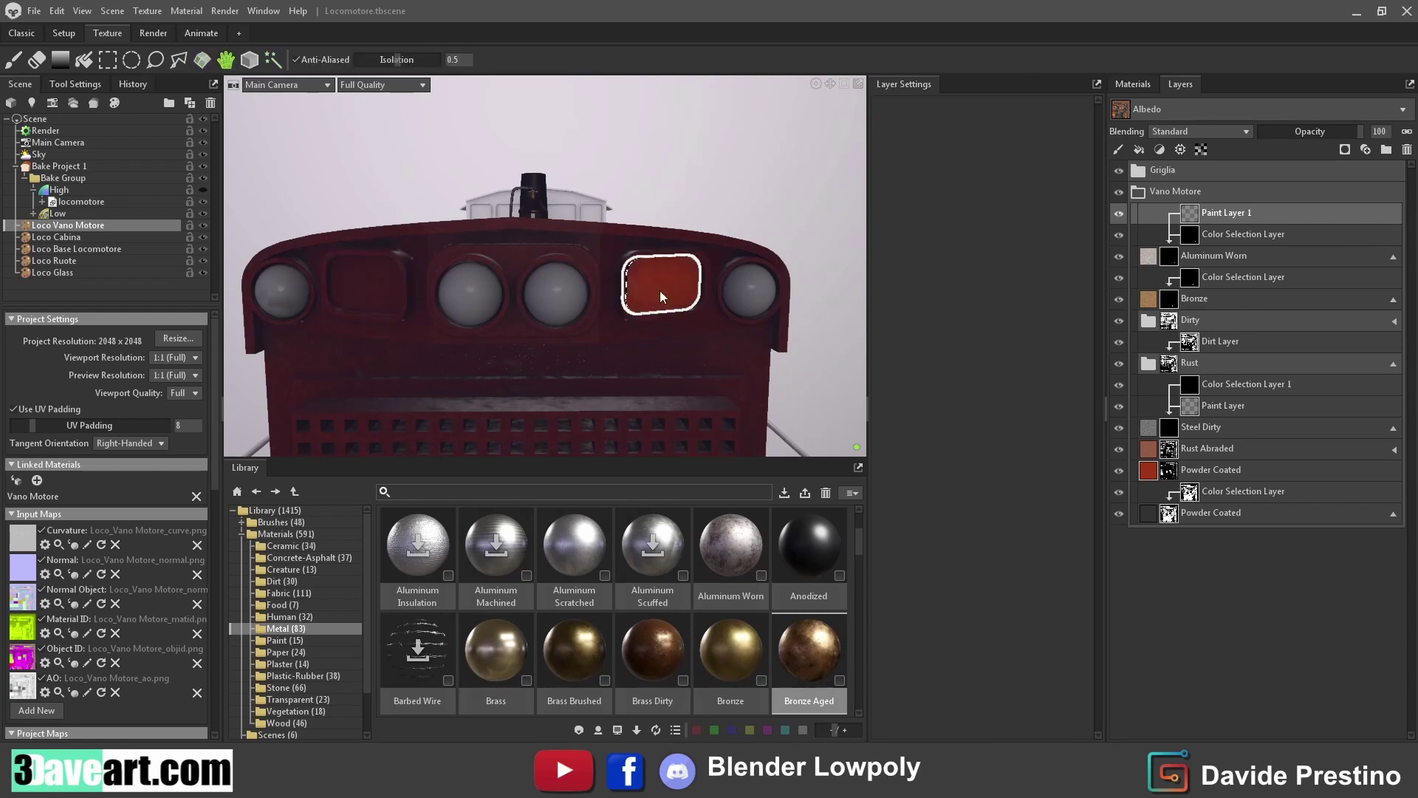
key(b)
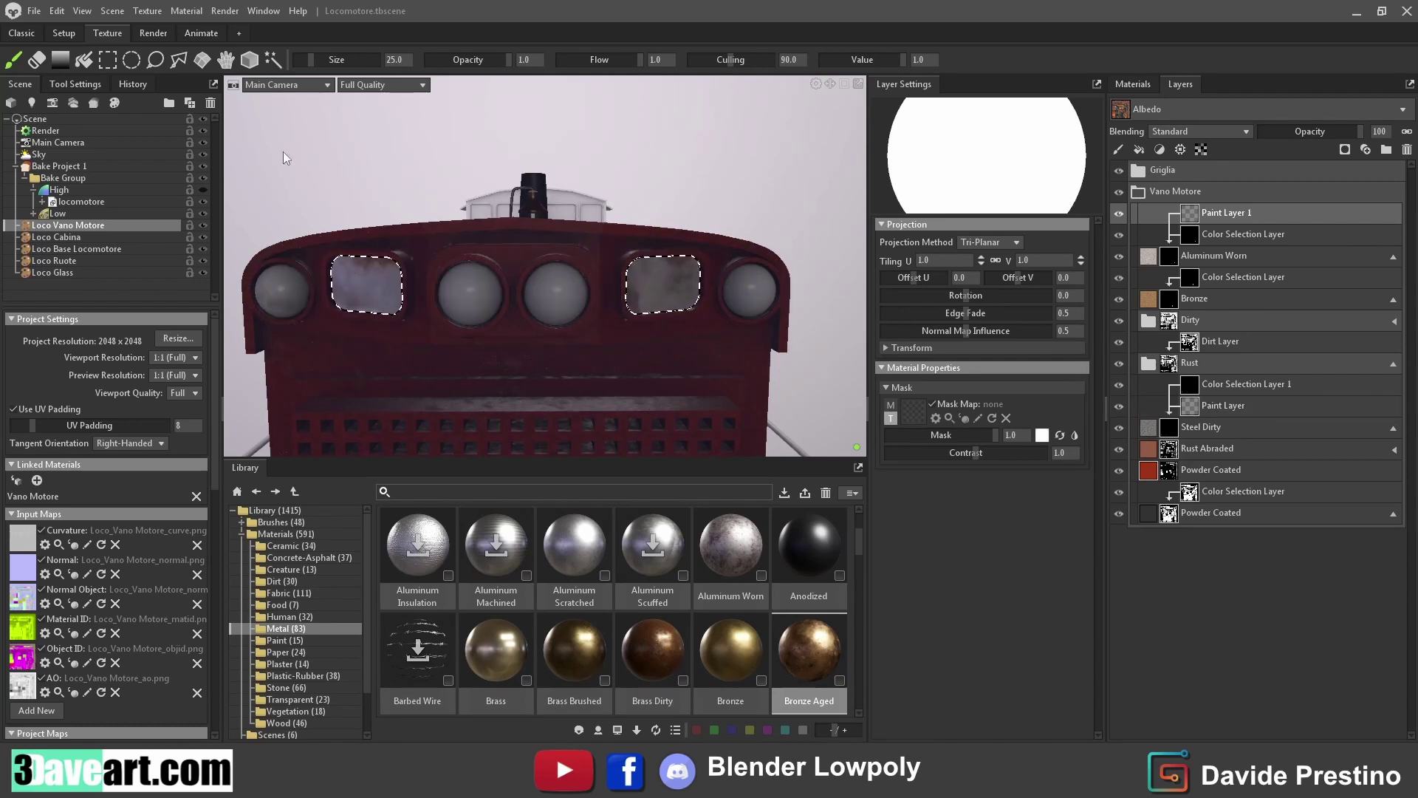
click(139, 67)
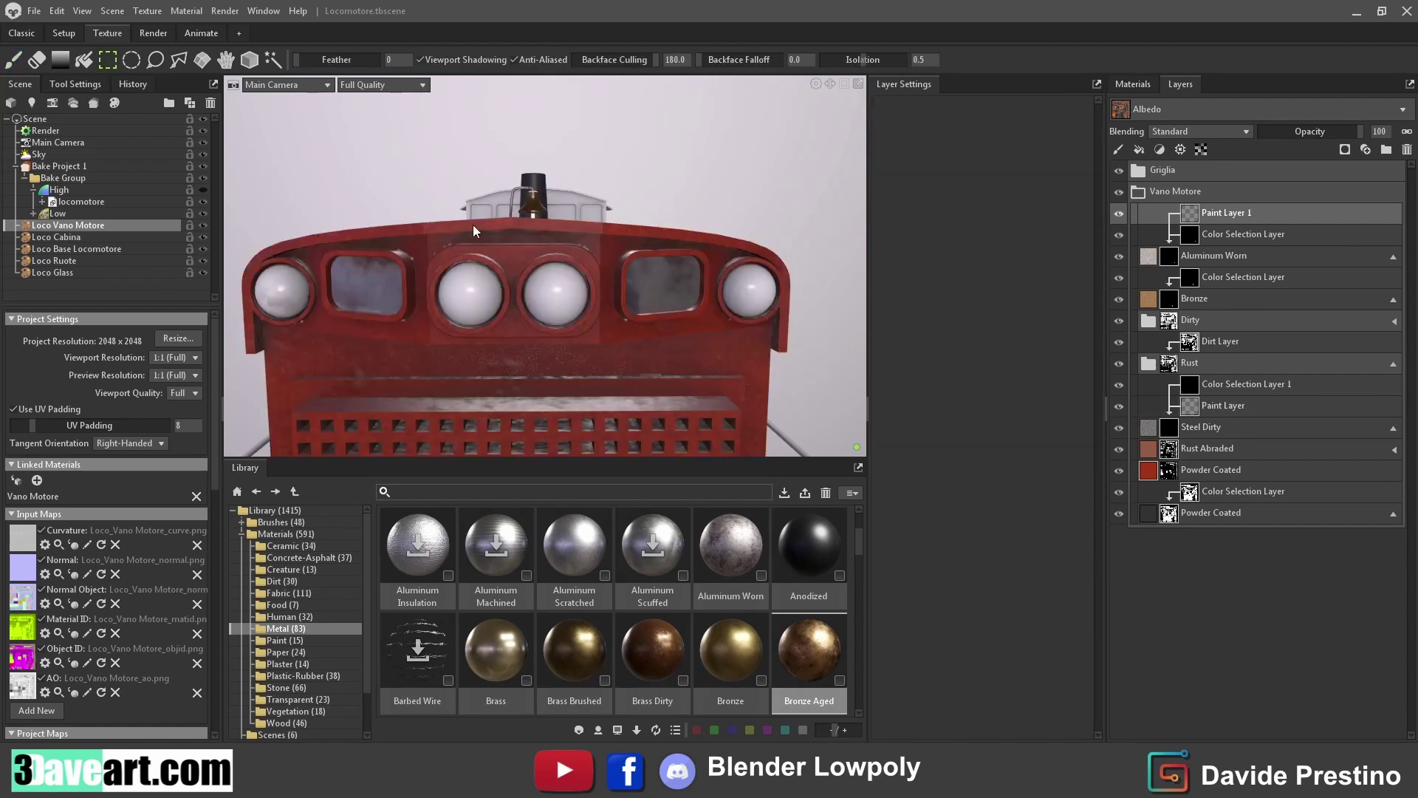
mouse_move(473, 225)
alt+mouse_down()
mouse_move(735, 369)
mouse_move(596, 397)
mouse_move(343, 350)
mouse_move(477, 398)
alt+mouse_up()
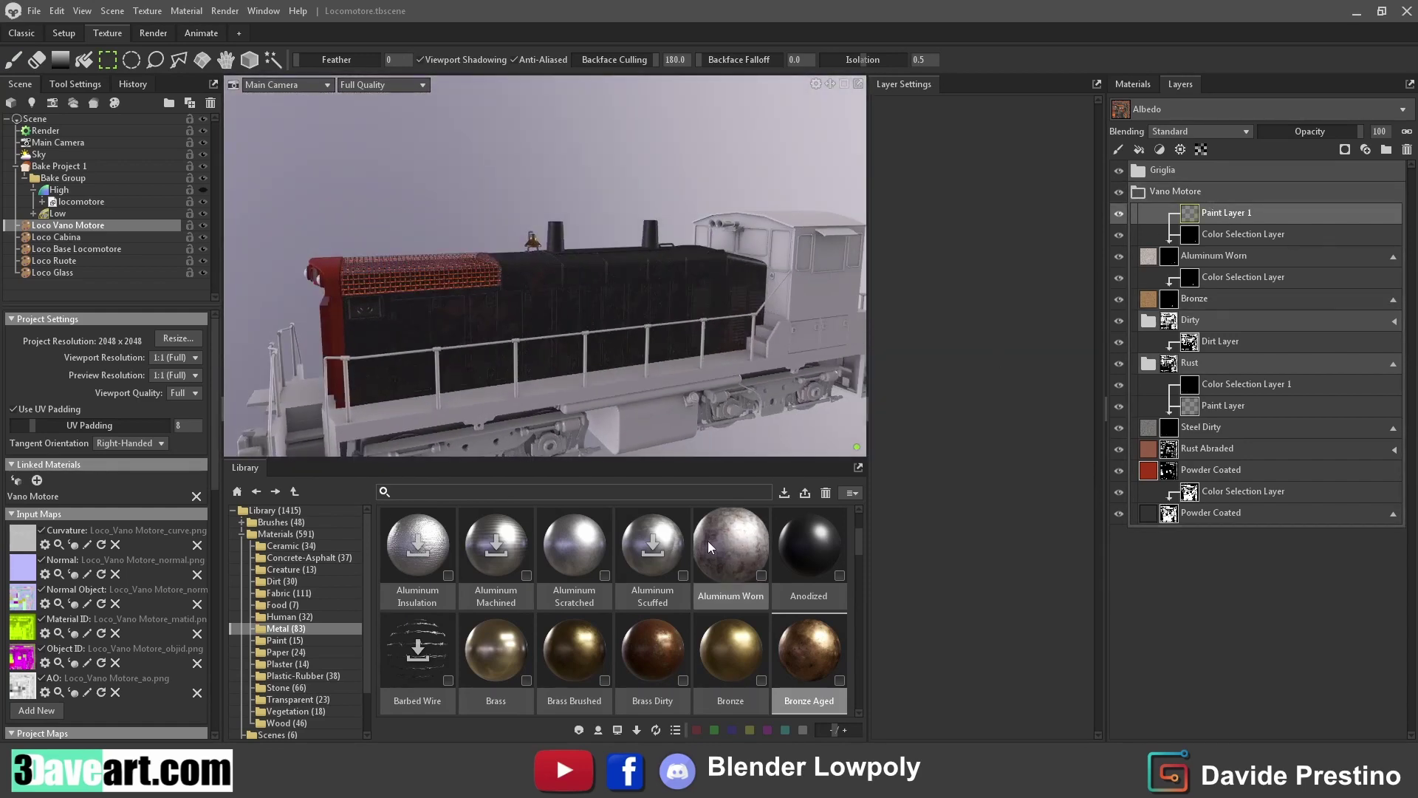
click(1139, 151)
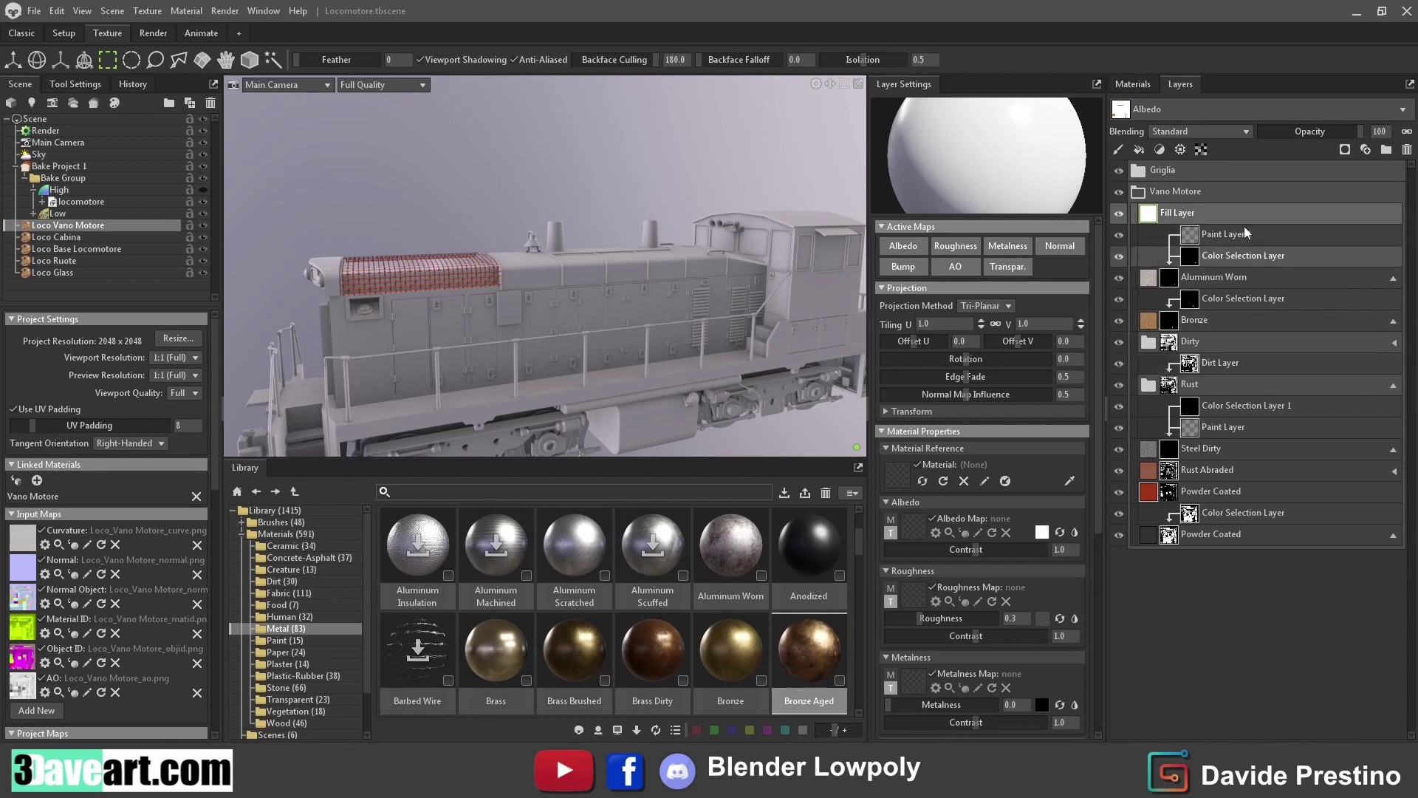
Give the fill layer a black fill mask with a Dirt generator at intensity about 2.28
click(1345, 149)
click(1300, 230)
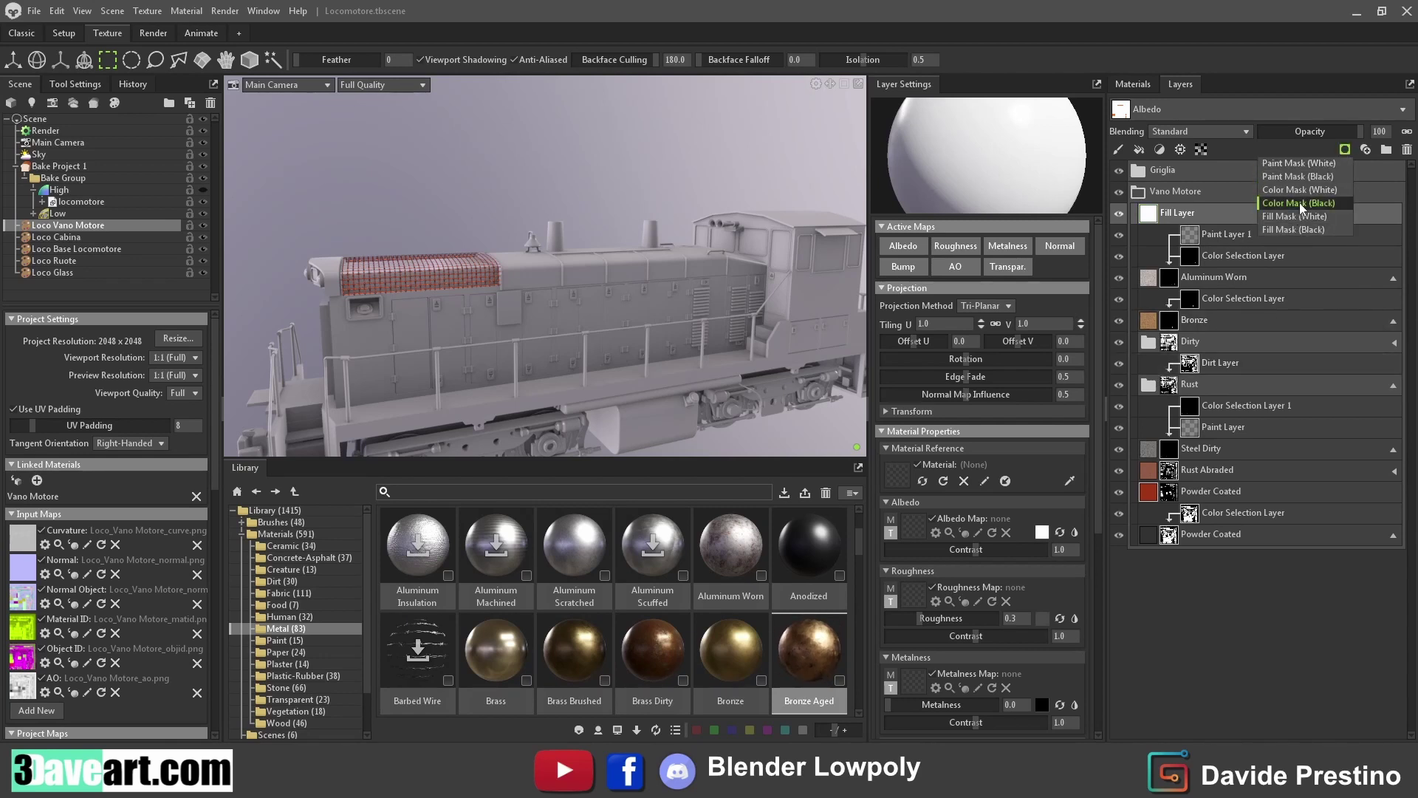
click(1181, 150)
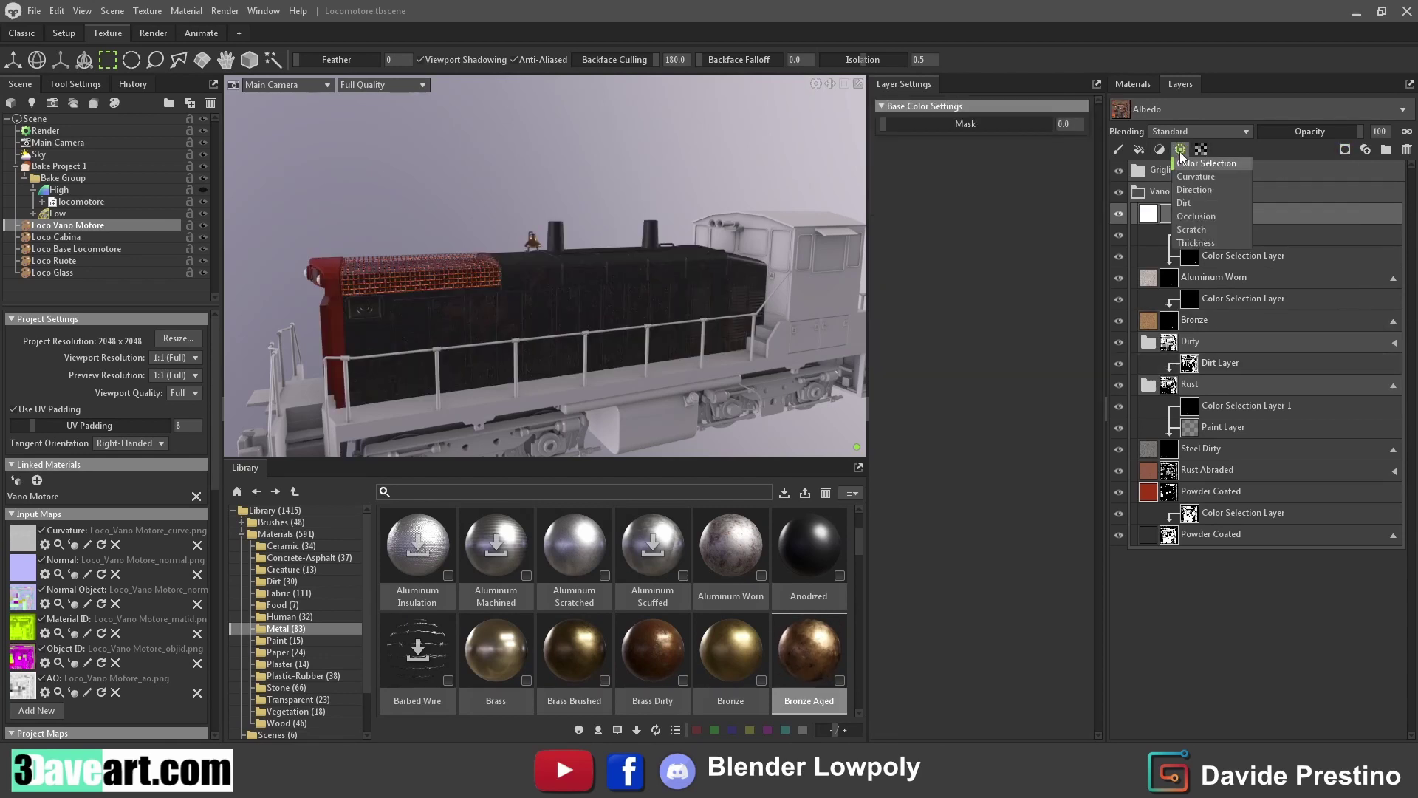
click(1185, 204)
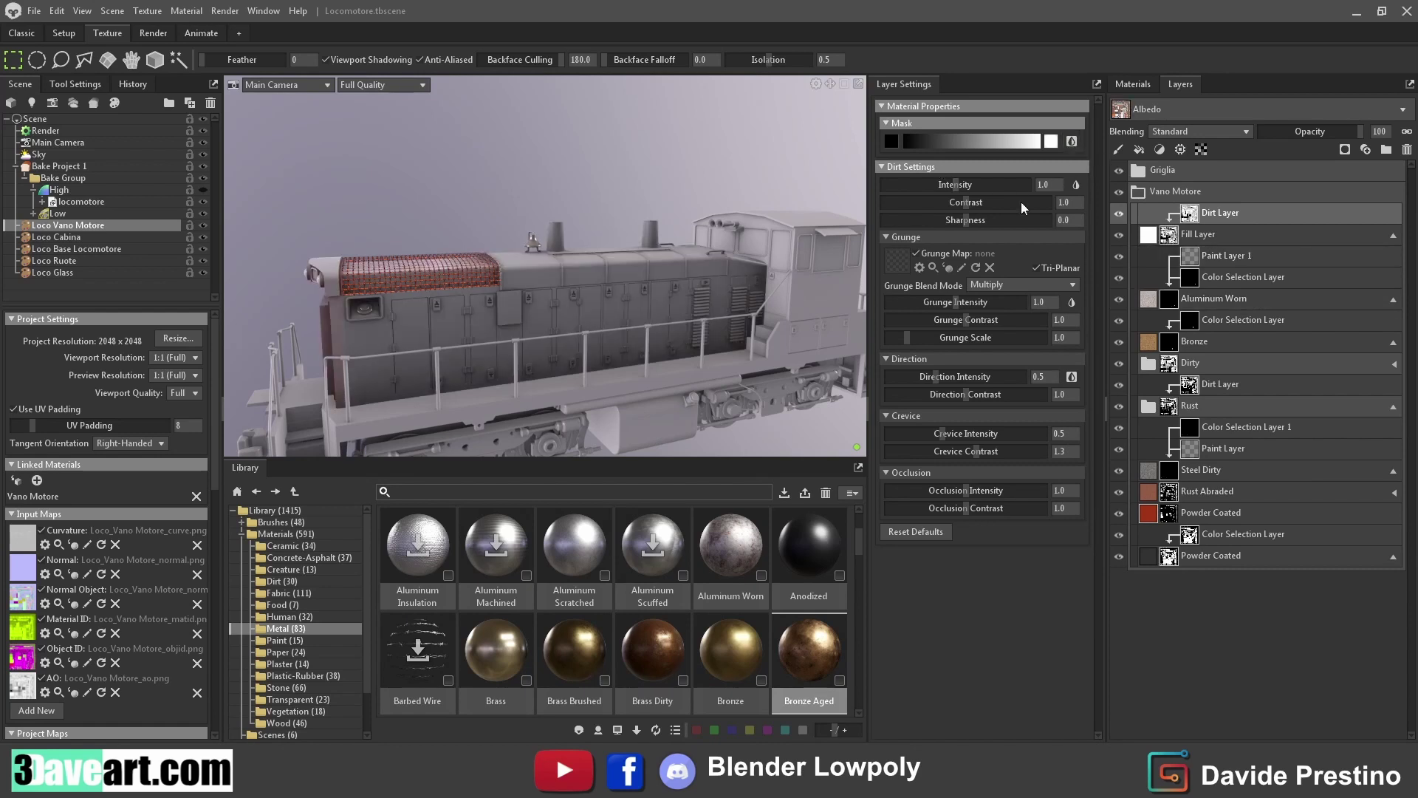
mouse_move(956, 190)
mouse_down()
mouse_move(992, 193)
mouse_move(953, 200)
mouse_move(1033, 220)
mouse_up()
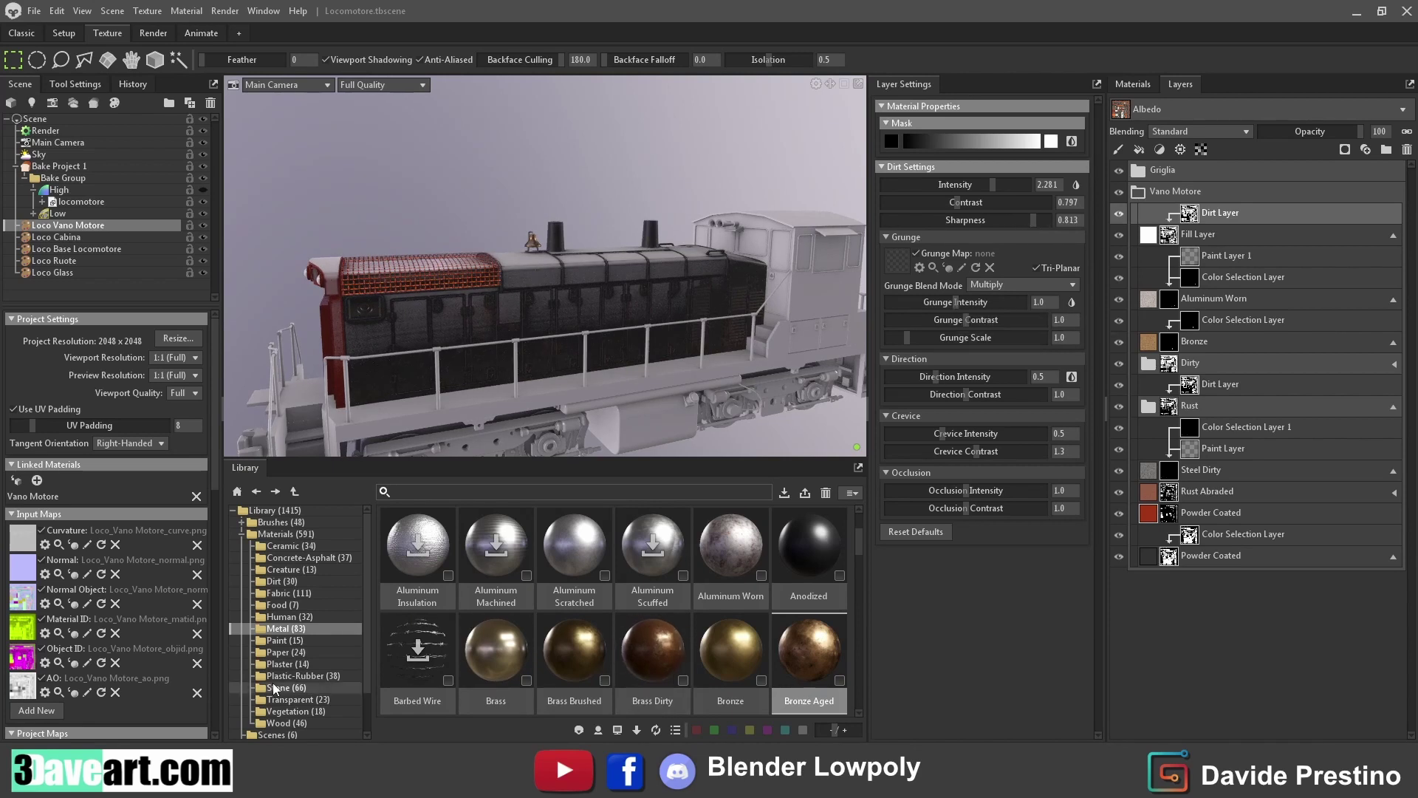
Open the Grunge Maps library, download Brushed Dirty, and try Dirt Directional as grunge map
scroll(283, 725, down, 2)
click(242, 734)
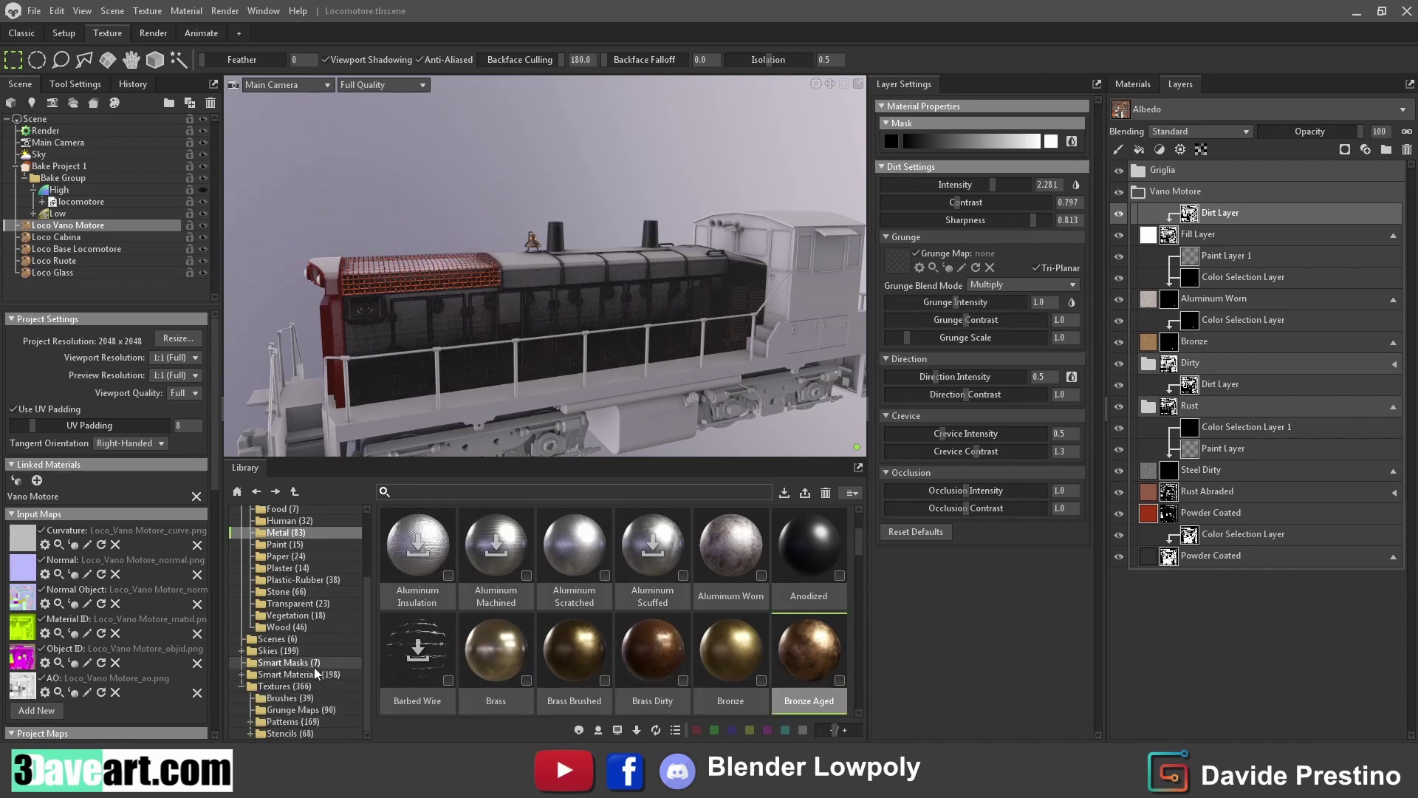
click(294, 710)
click(687, 553)
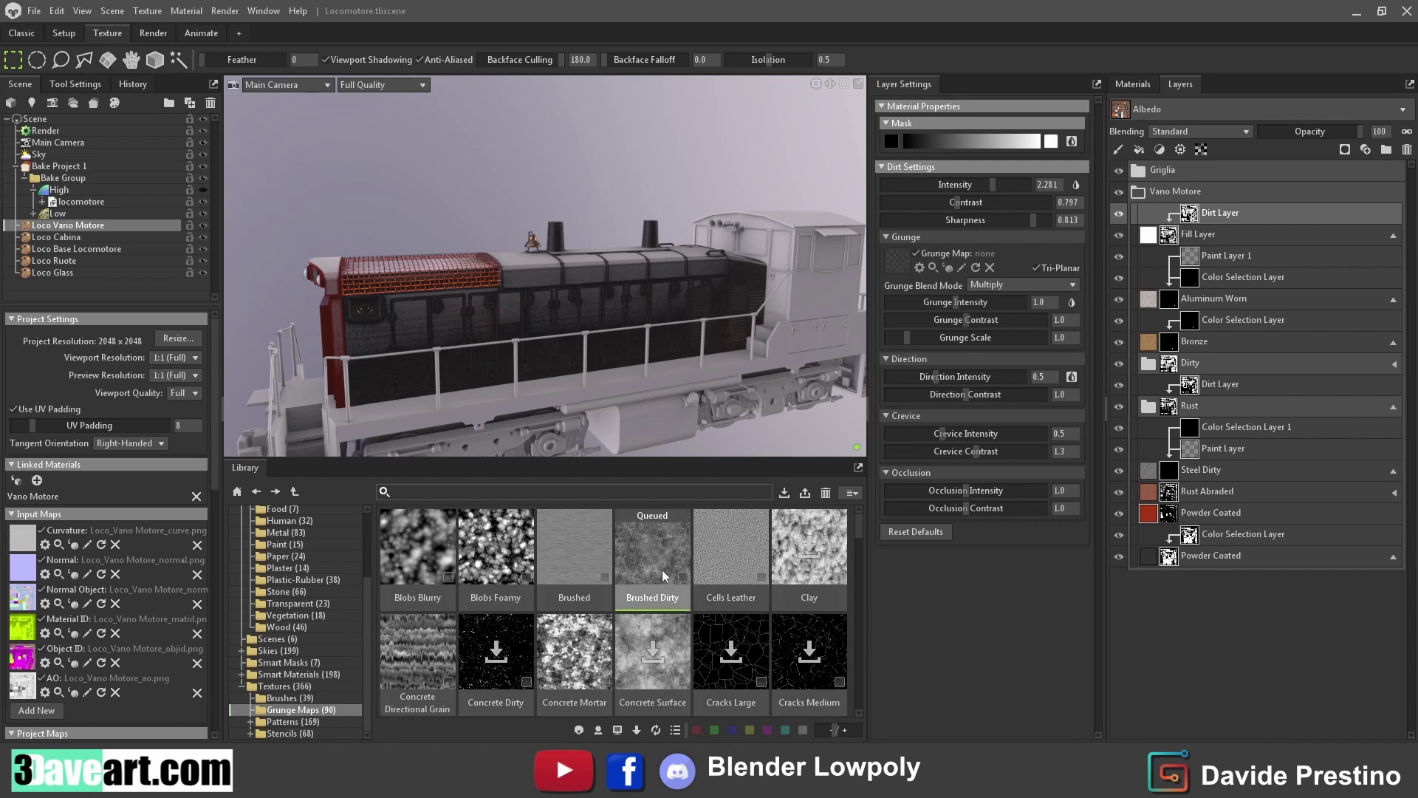
scroll(620, 687, down, 3)
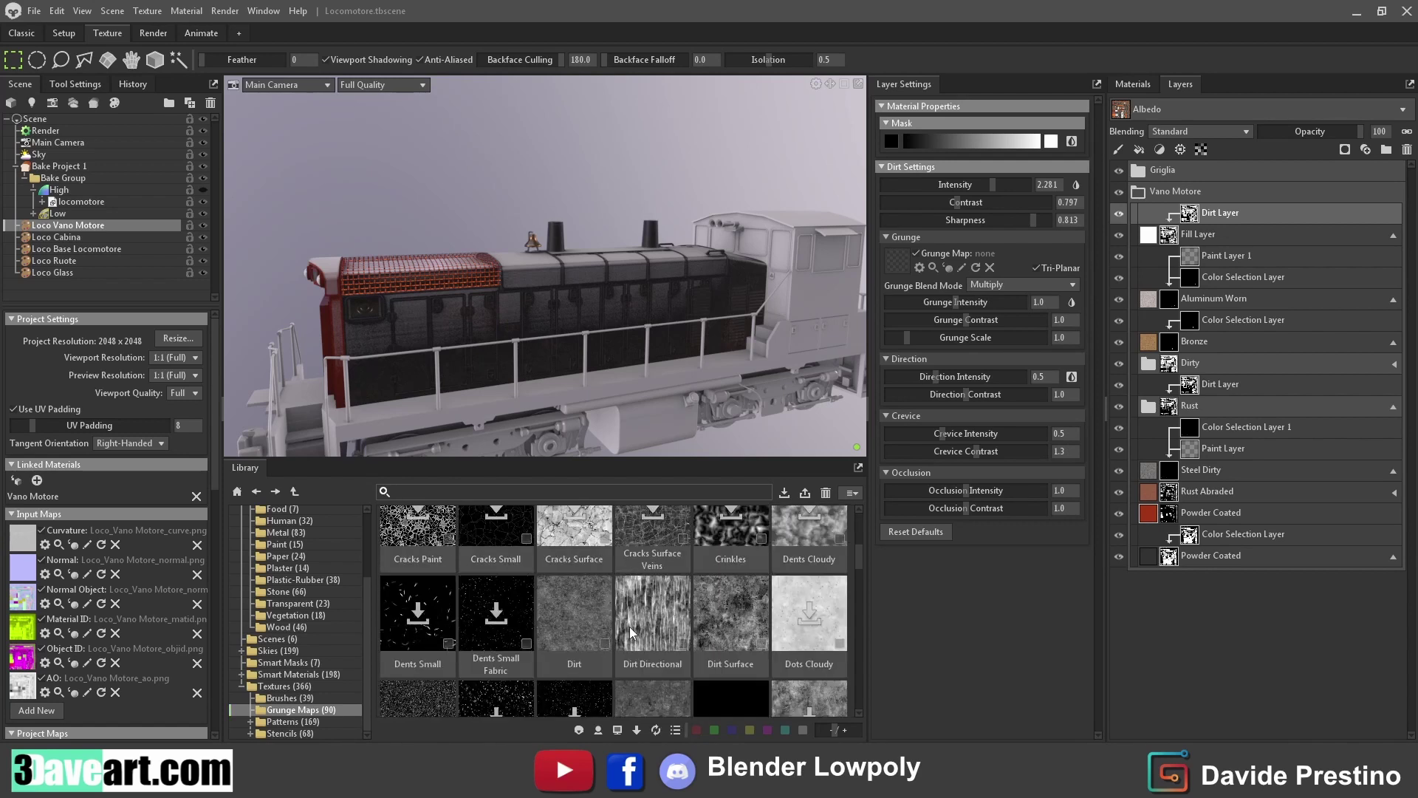
drag(632, 633, 904, 263)
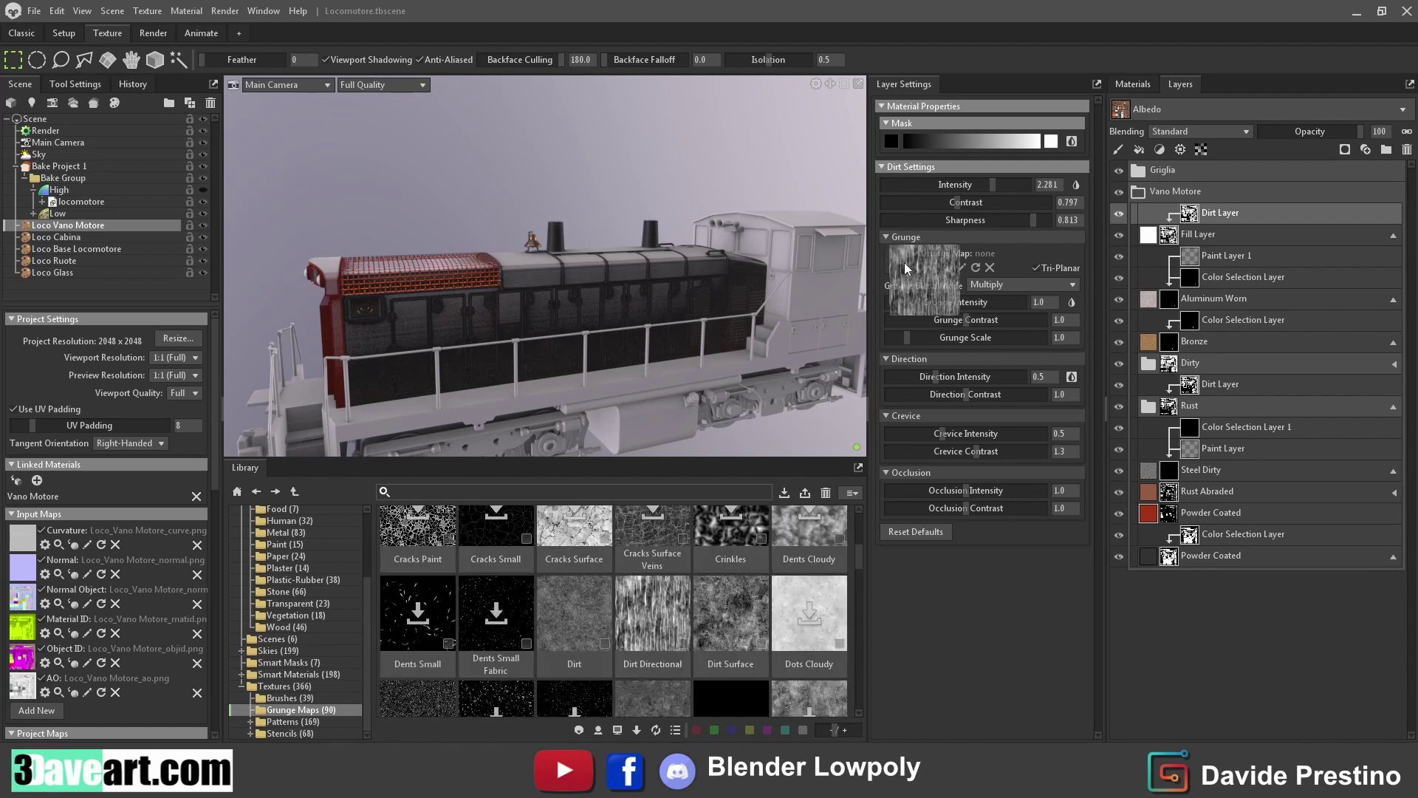
drag(680, 374, 563, 264)
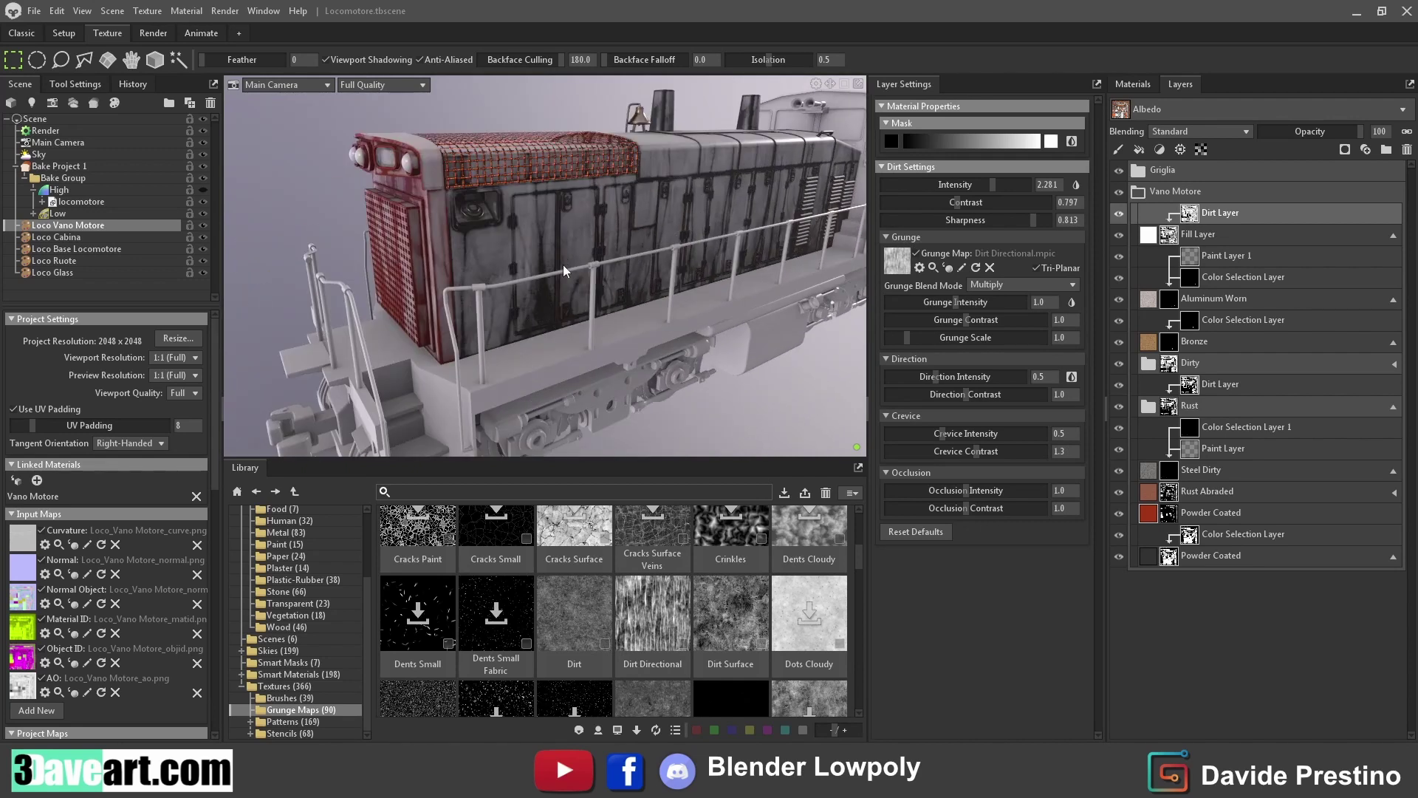
Download Leaks Light and Leaks Heavy, apply Leaks Light as grunge map, and delete the Dirt Layer
scroll(672, 659, down, 3)
scroll(673, 659, down, 2)
click(672, 659)
click(575, 647)
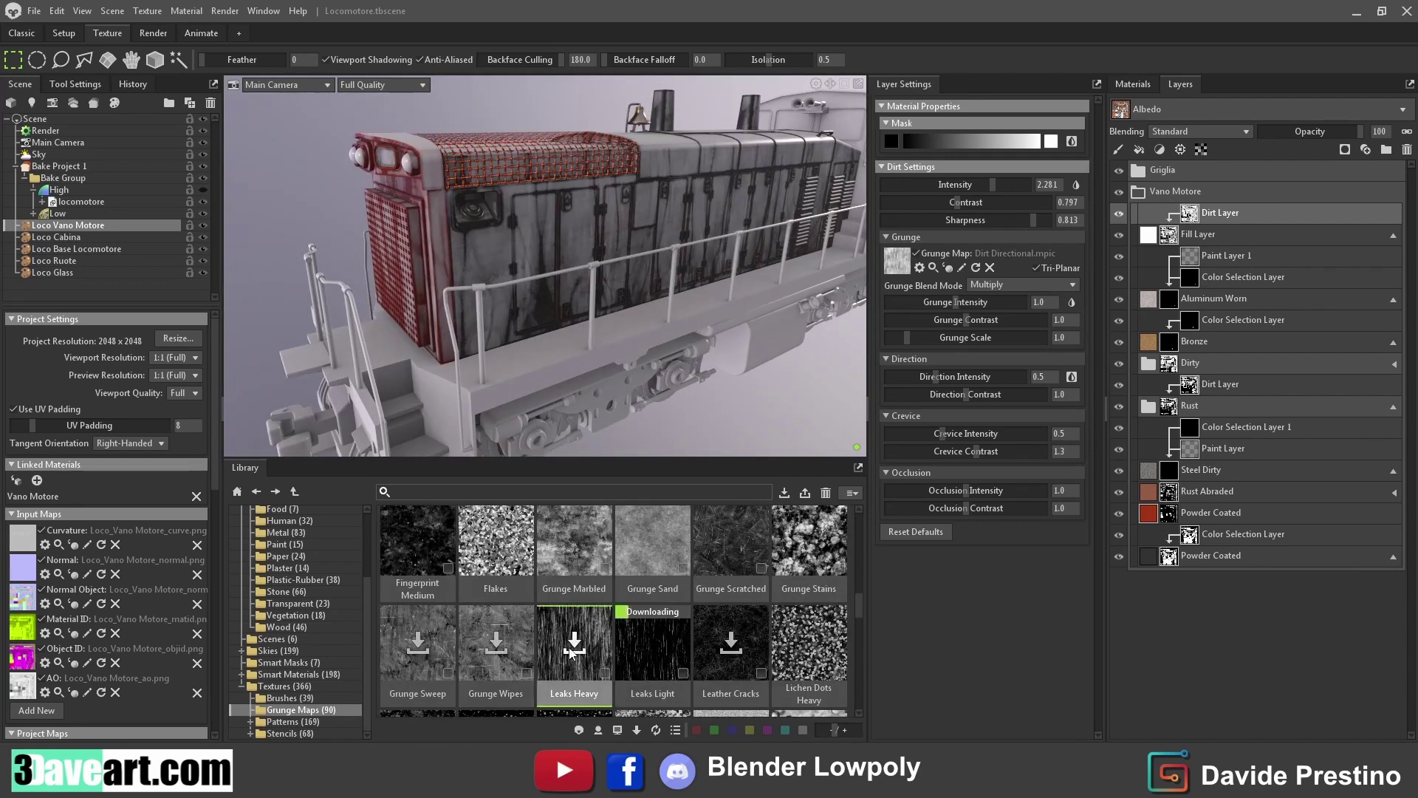
mouse_move(653, 643)
mouse_down()
mouse_move(896, 260)
mouse_move(655, 245)
mouse_move(535, 294)
mouse_up()
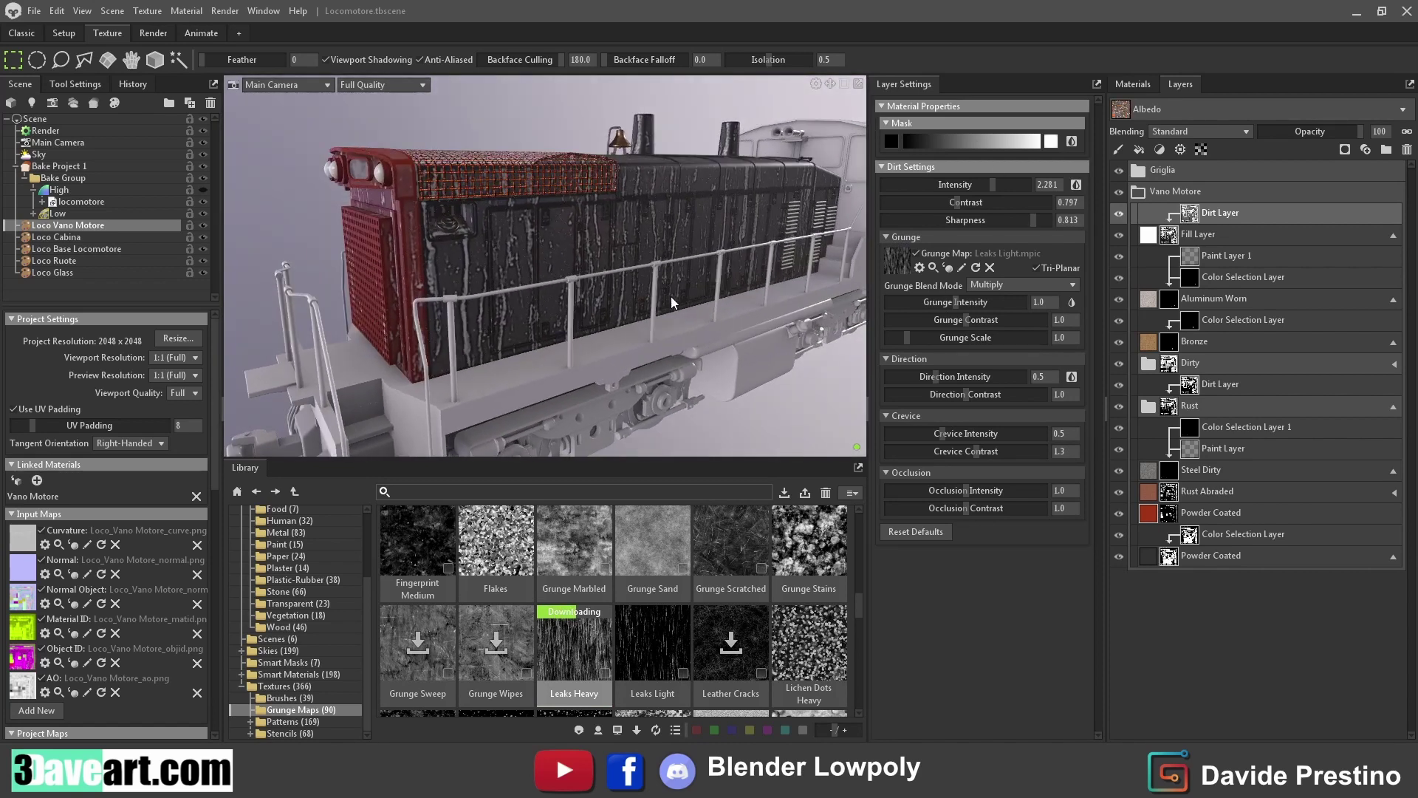
key(Delete)
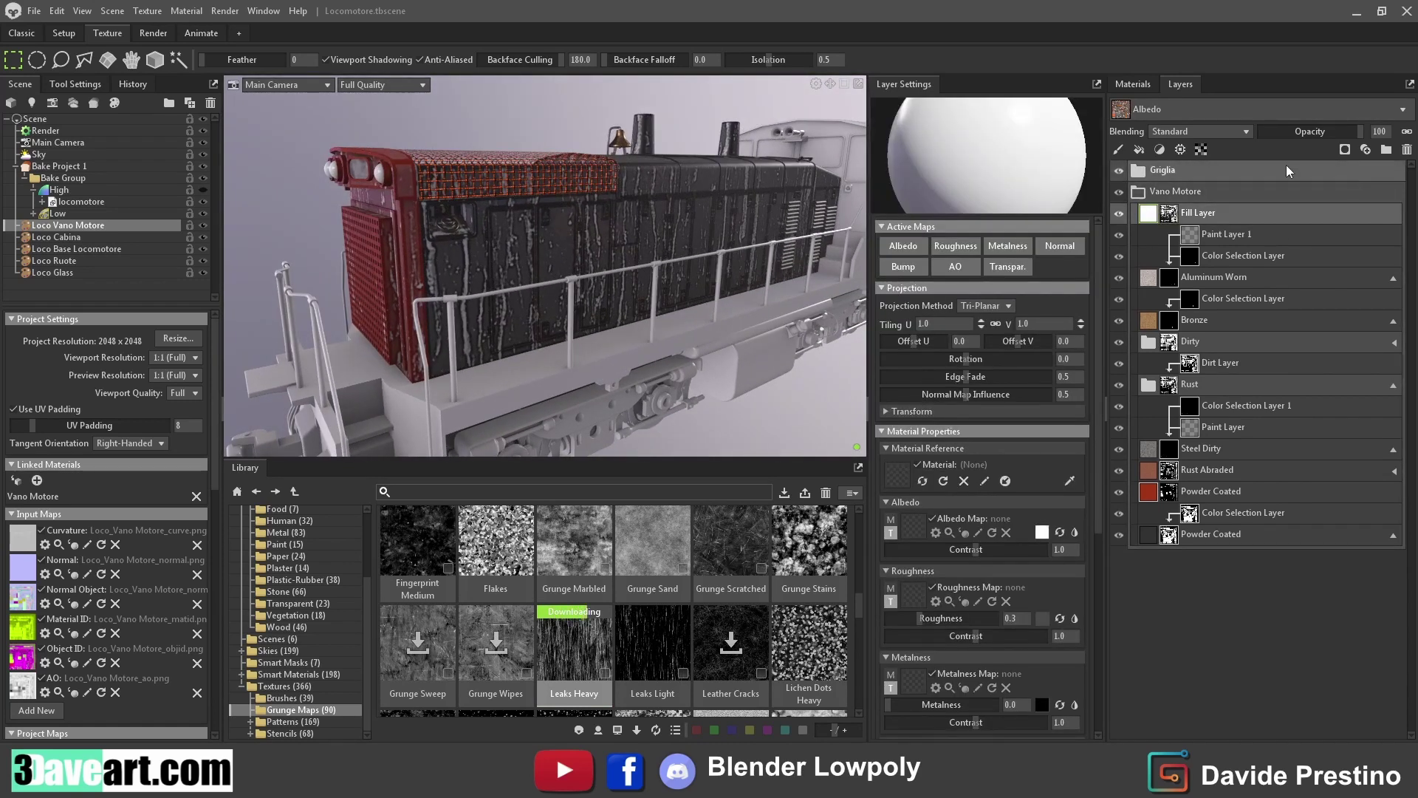
Set the Fill Layer to Multiply blending with texture rotation 0
click(1190, 131)
click(1180, 170)
scroll(606, 278, up, 3)
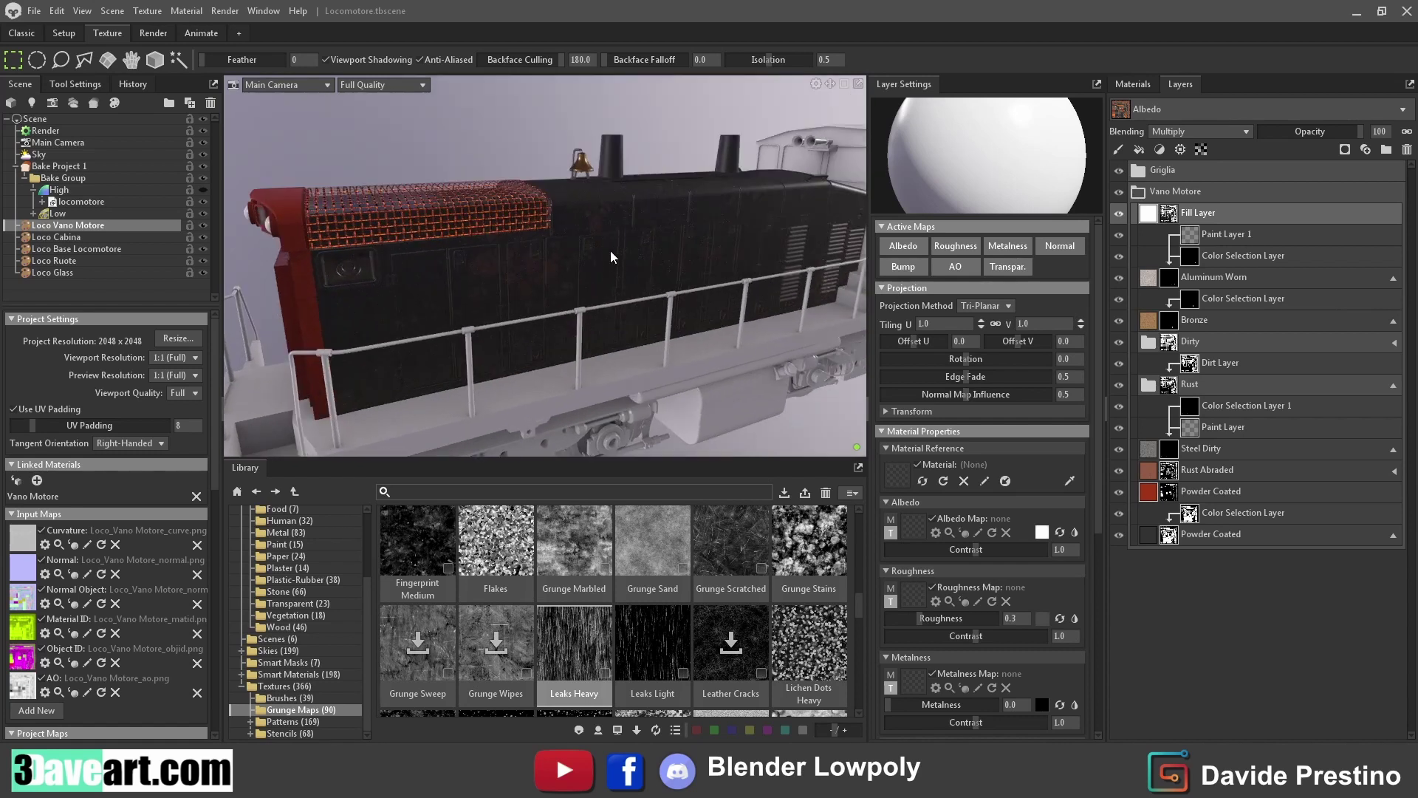
scroll(610, 251, up, 3)
scroll(611, 250, down, 3)
drag(971, 362, 966, 365)
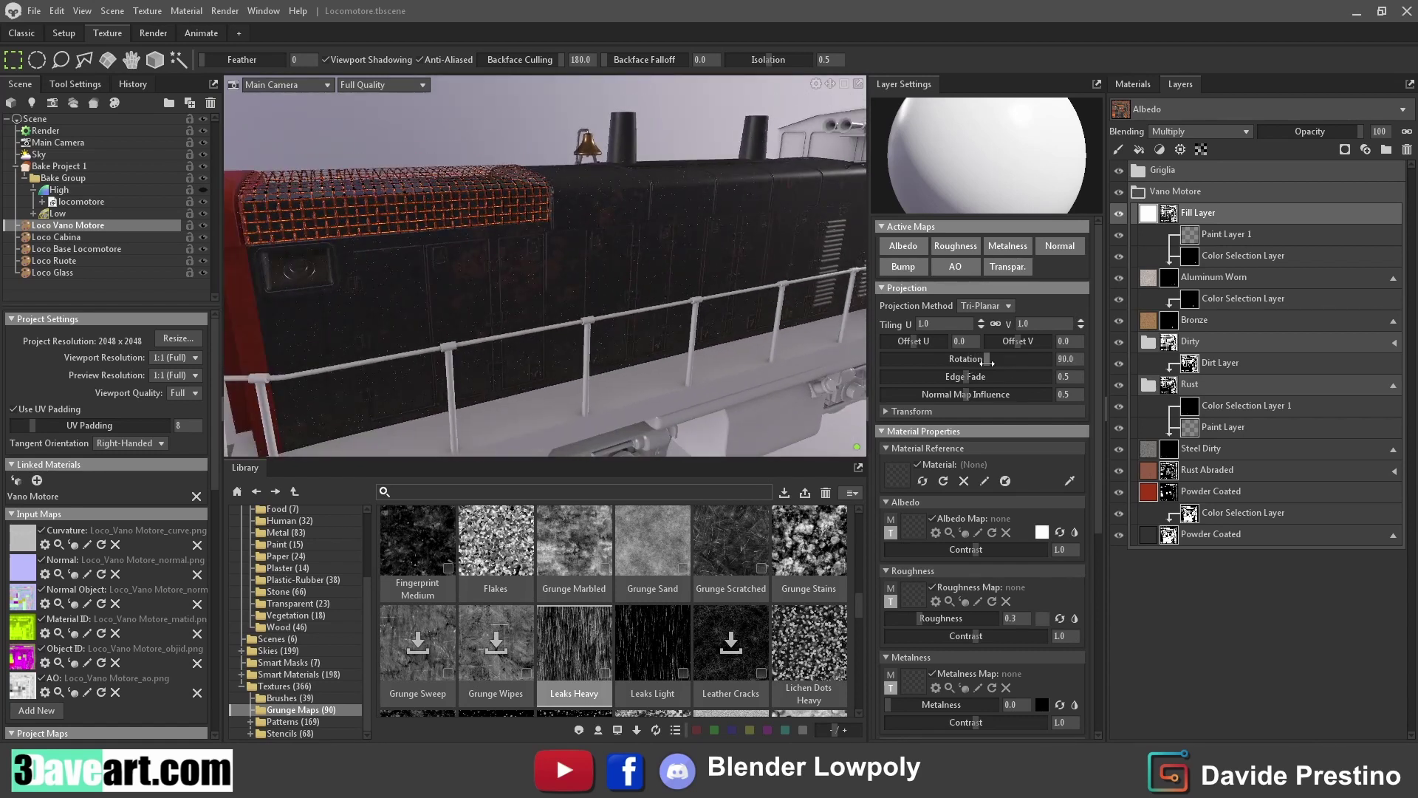
text(0)
key(Return)
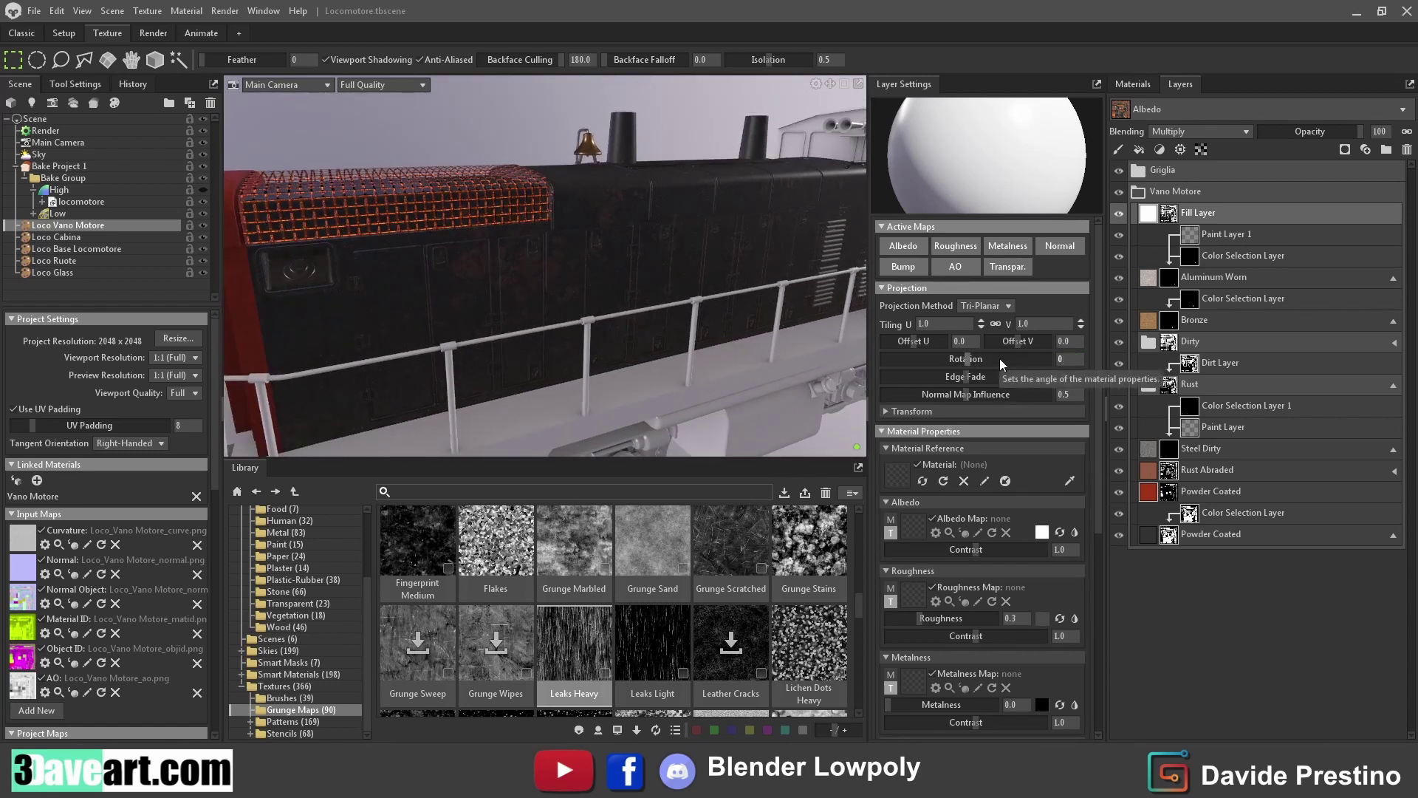
Make the Fill Layer fully rough with grey albedo, tiling 20 and a shifted offset
click(1010, 251)
click(1040, 254)
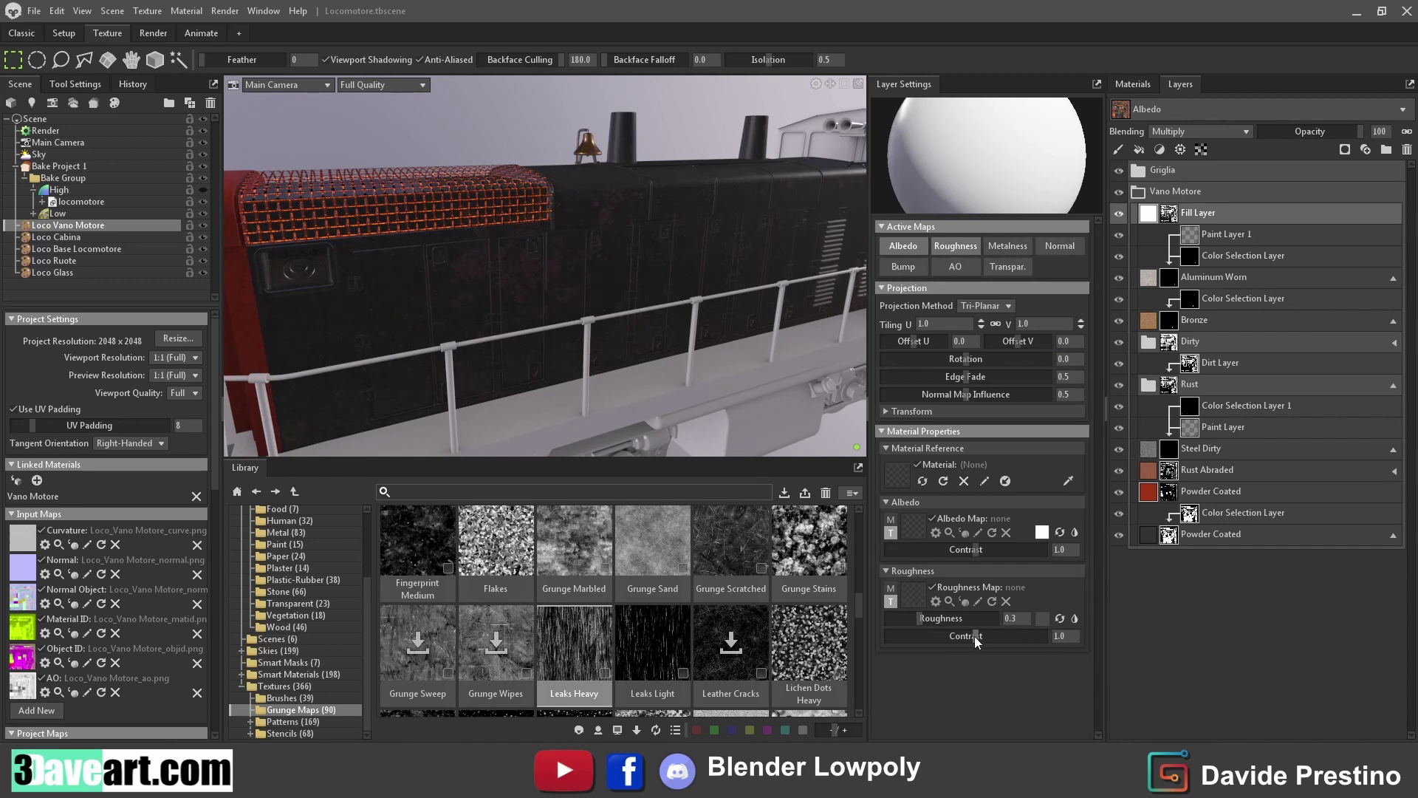
key(ctrl+z)
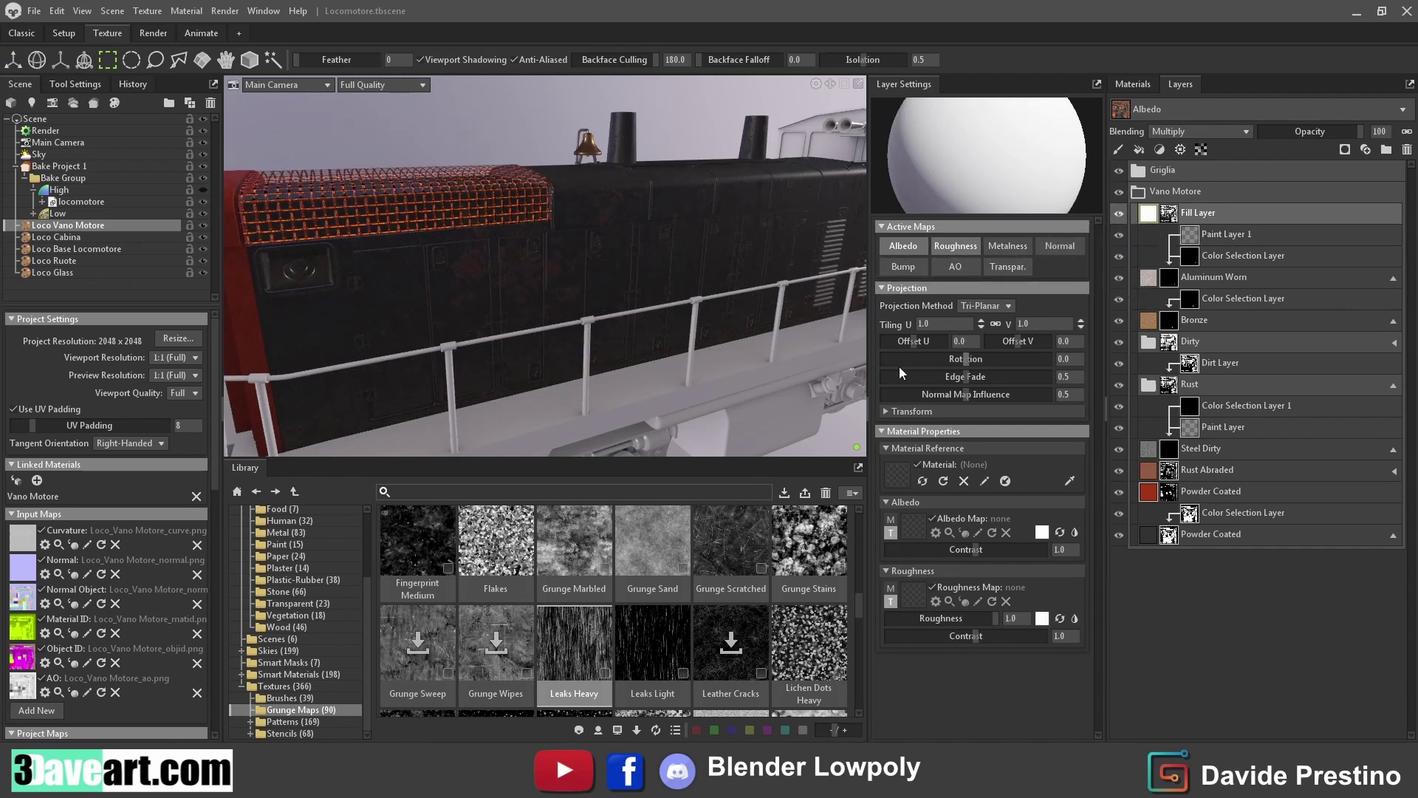
click(1042, 532)
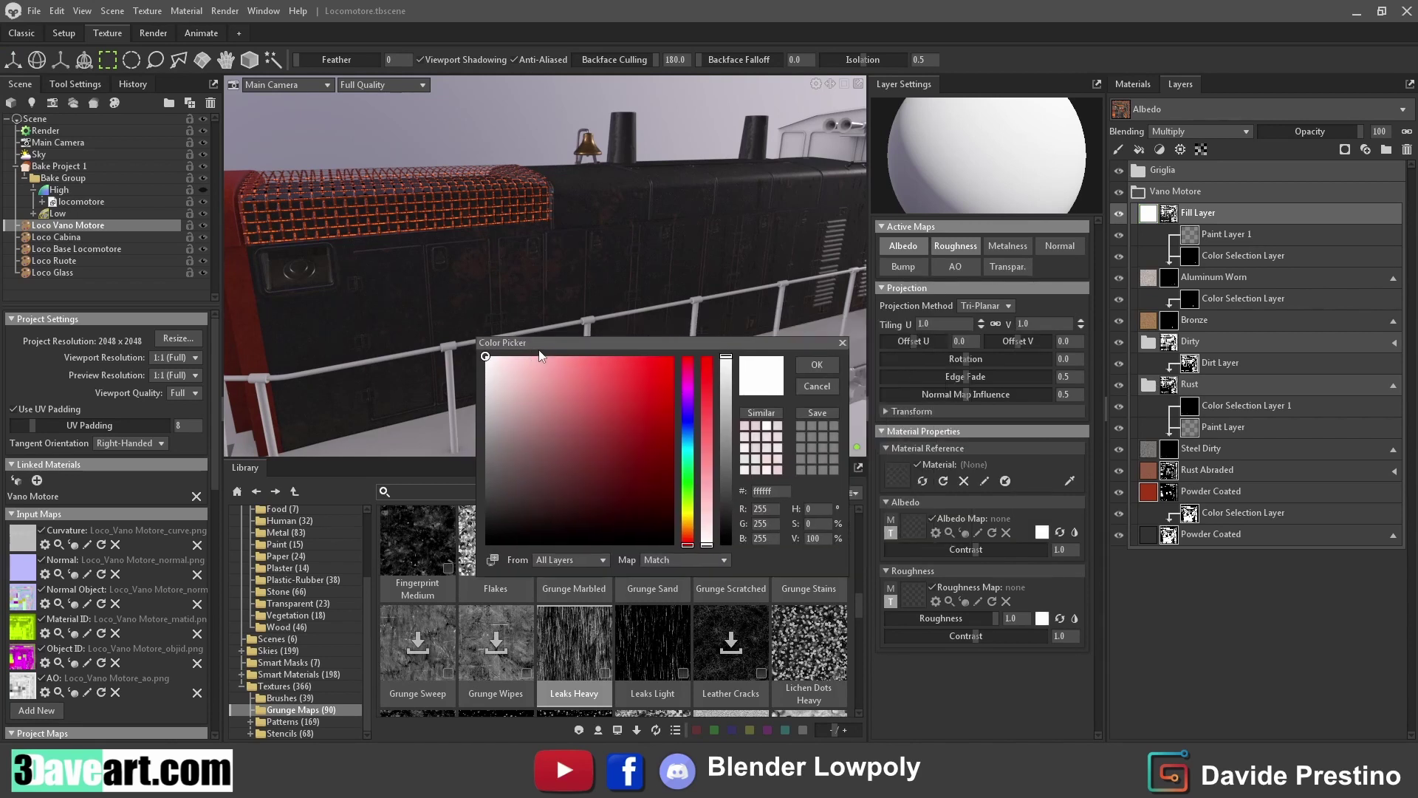
click(492, 559)
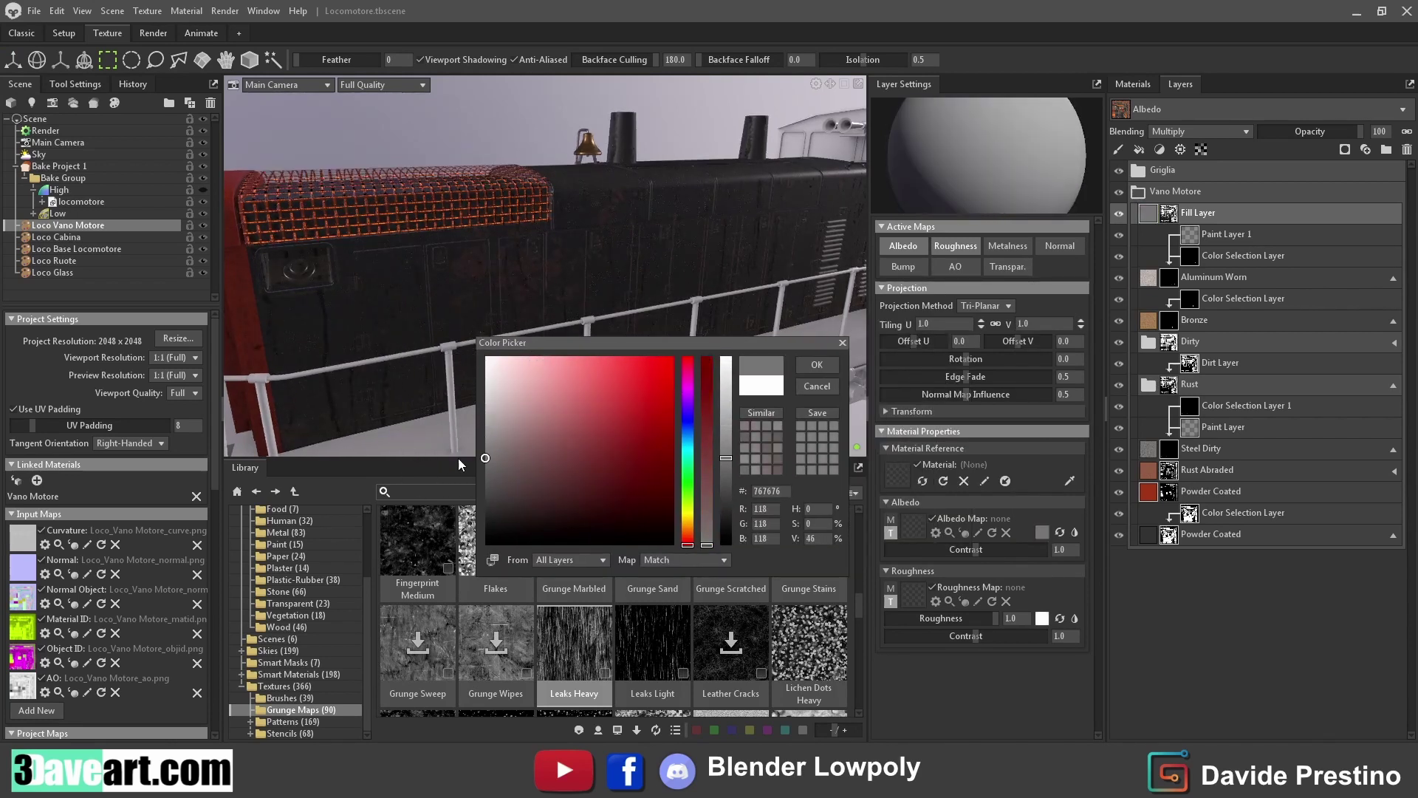
click(817, 364)
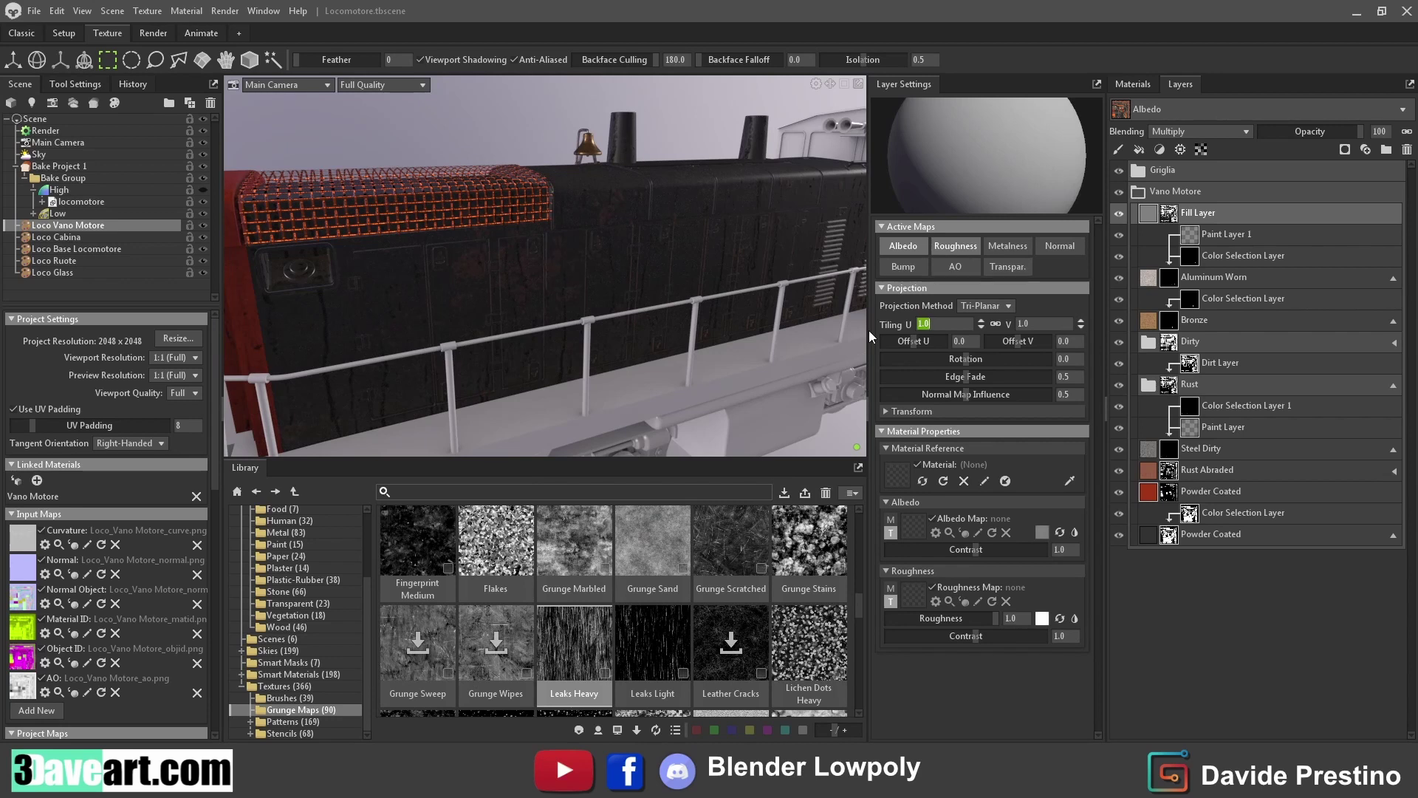
text(20)
key(Return)
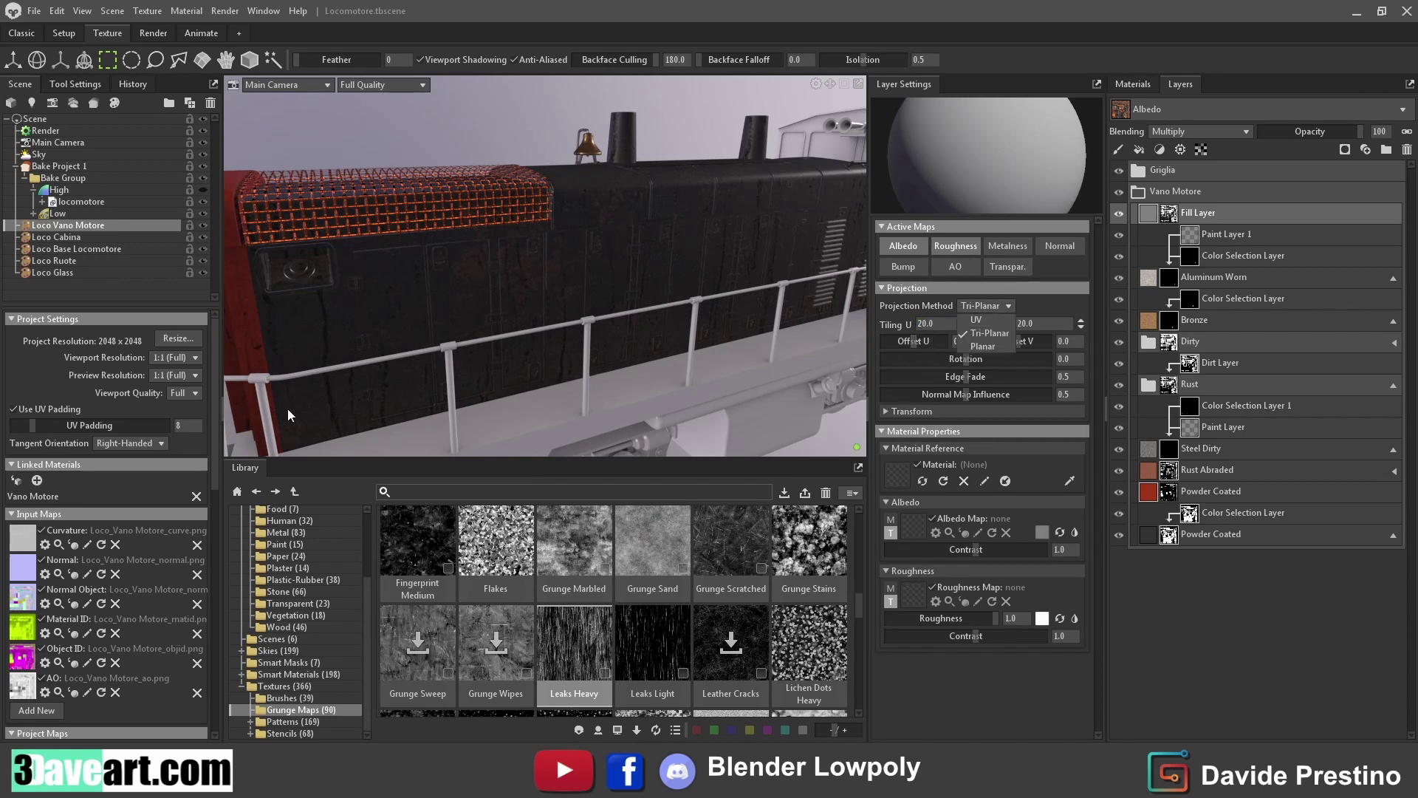
drag(288, 415, 578, 316)
drag(920, 339, 916, 341)
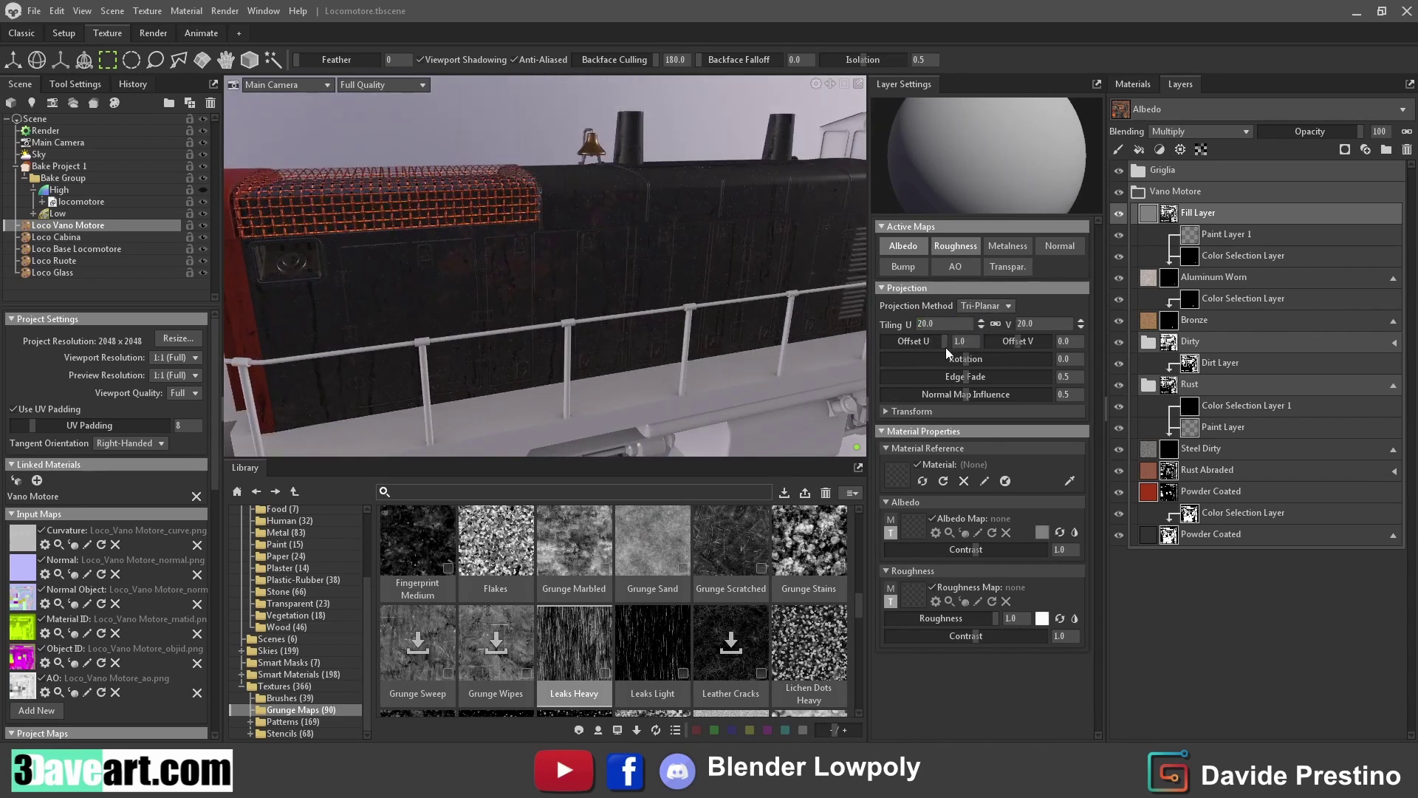
Paste a Dirt Layer above the fill with maxed intensity, larger grunge scale and Leaks Heavy grunge
key(ctrl+v)
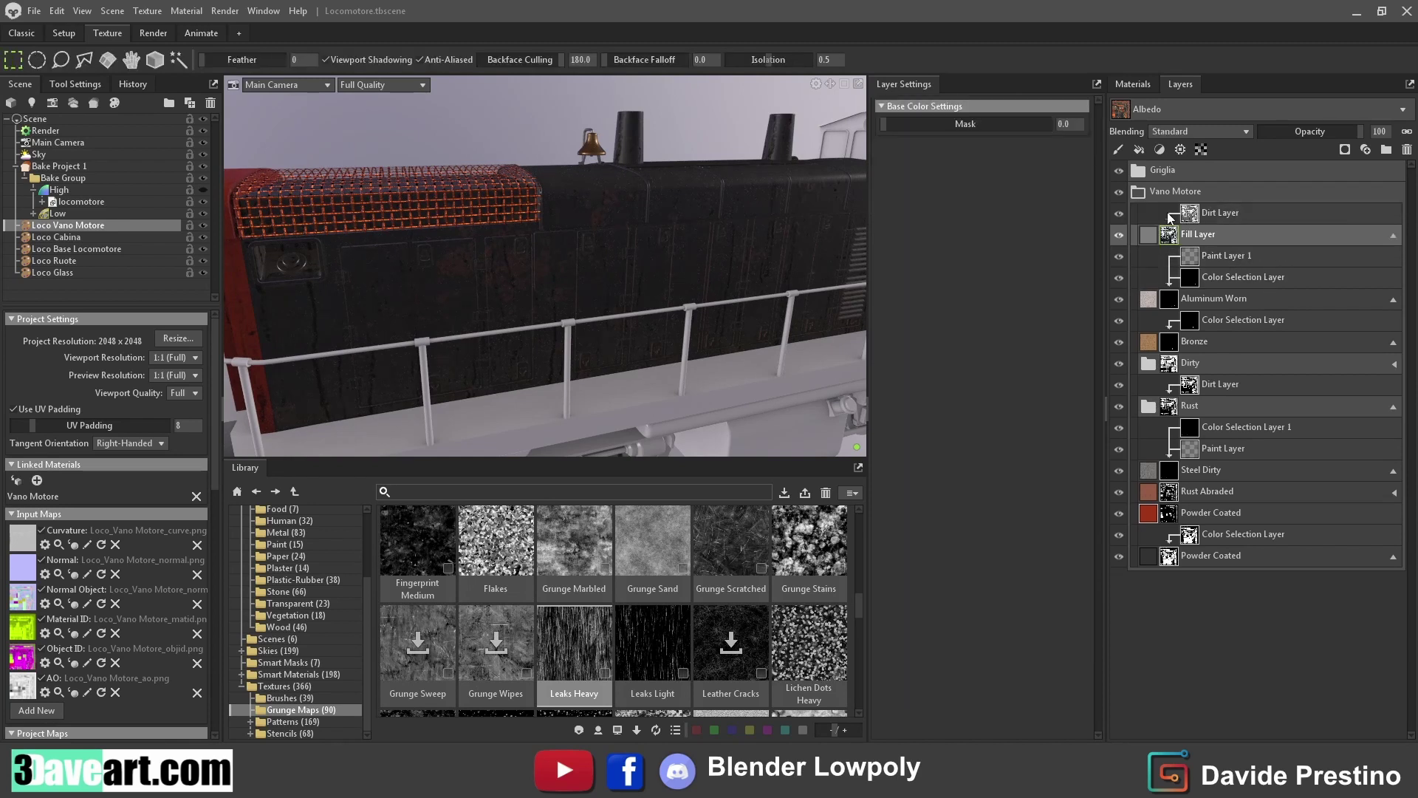
click(1171, 214)
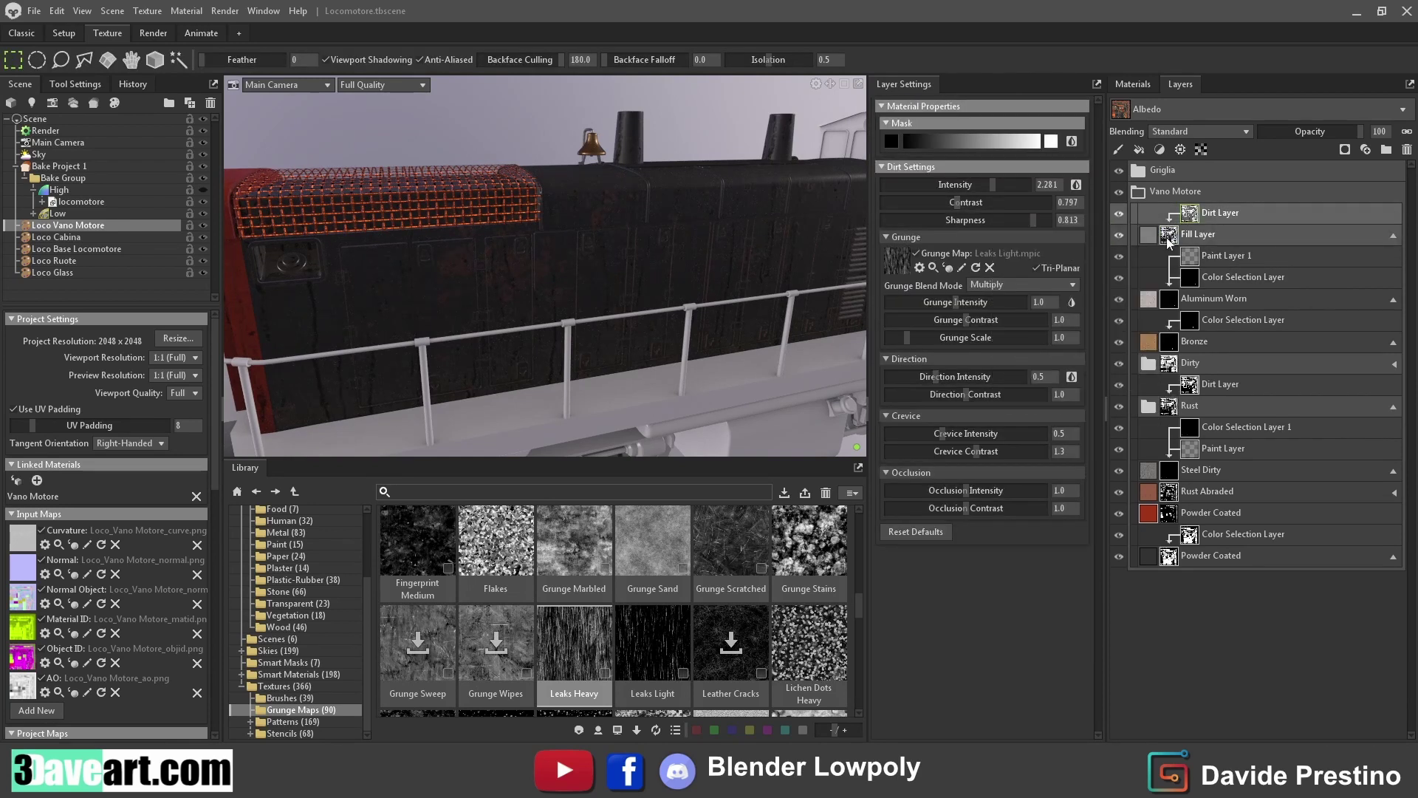
key(Delete)
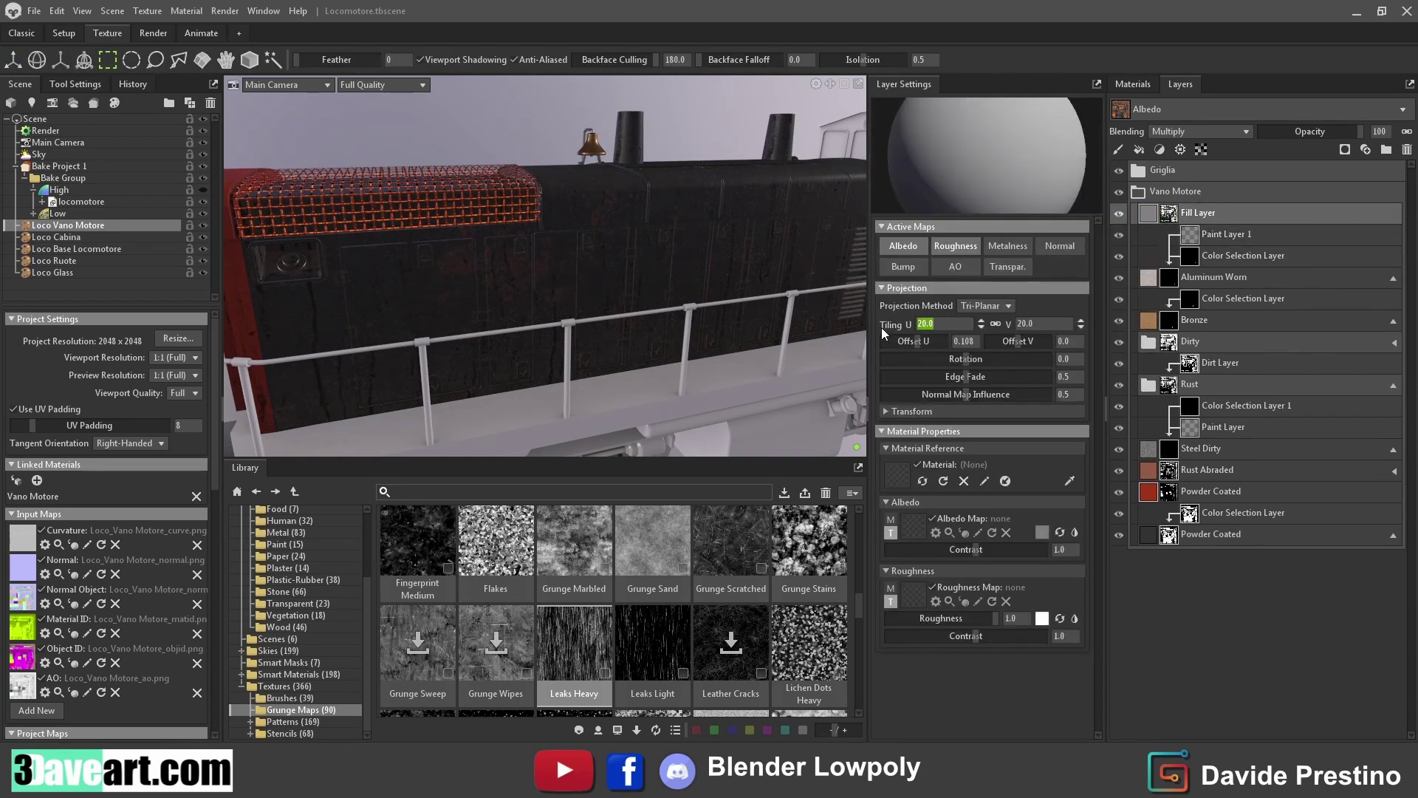
key(ctrl+z)
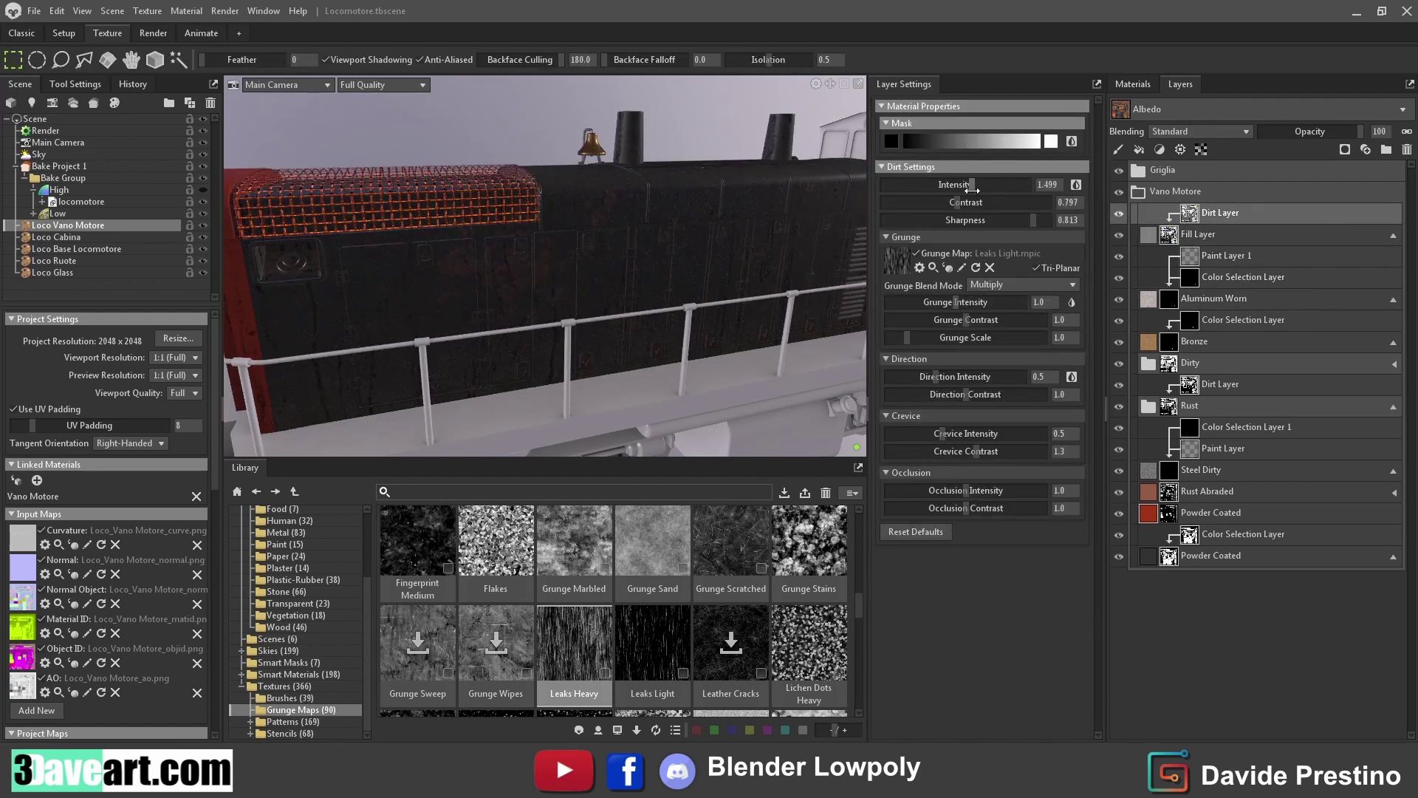
drag(972, 190, 1003, 192)
mouse_move(958, 305)
mouse_down()
mouse_move(999, 305)
mouse_move(960, 302)
mouse_up()
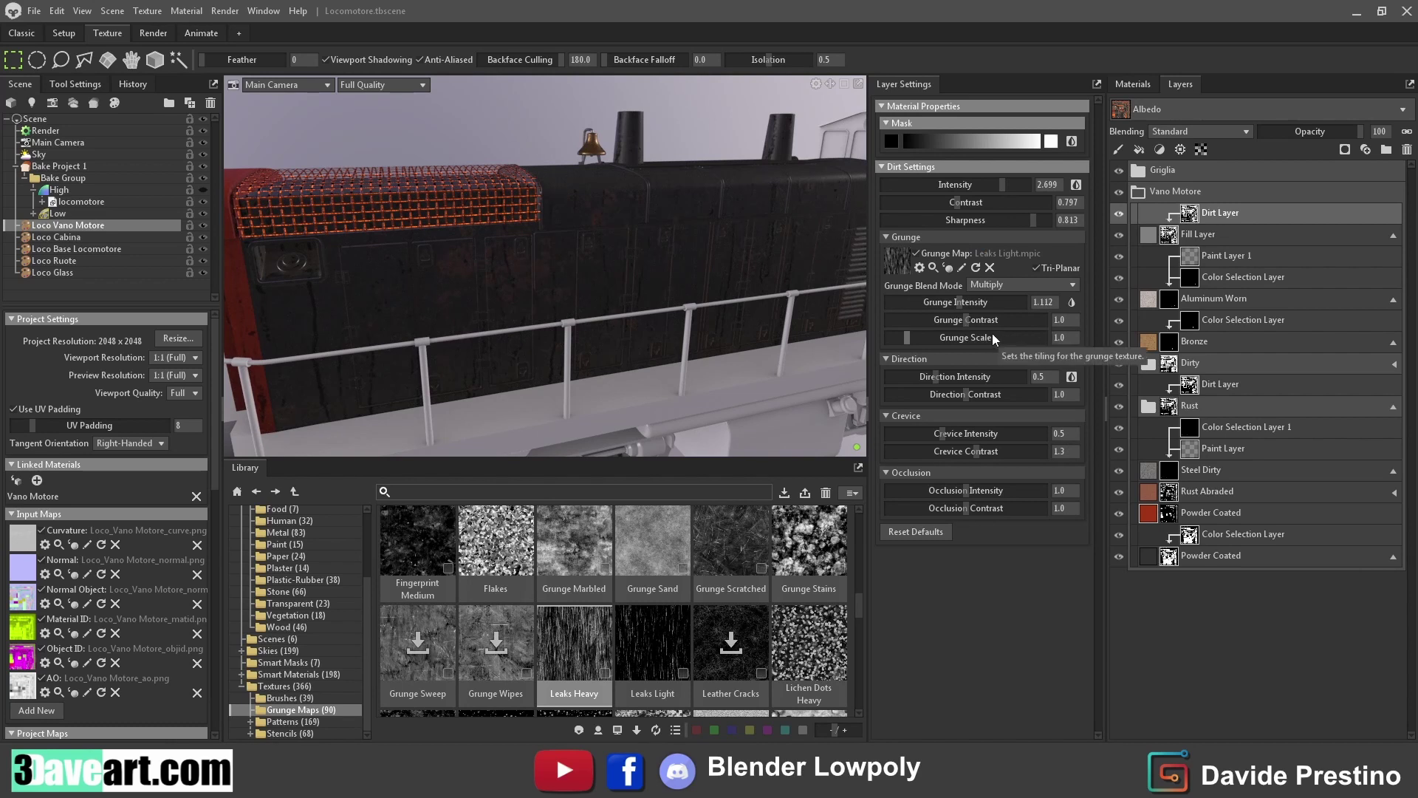
drag(912, 336, 1010, 336)
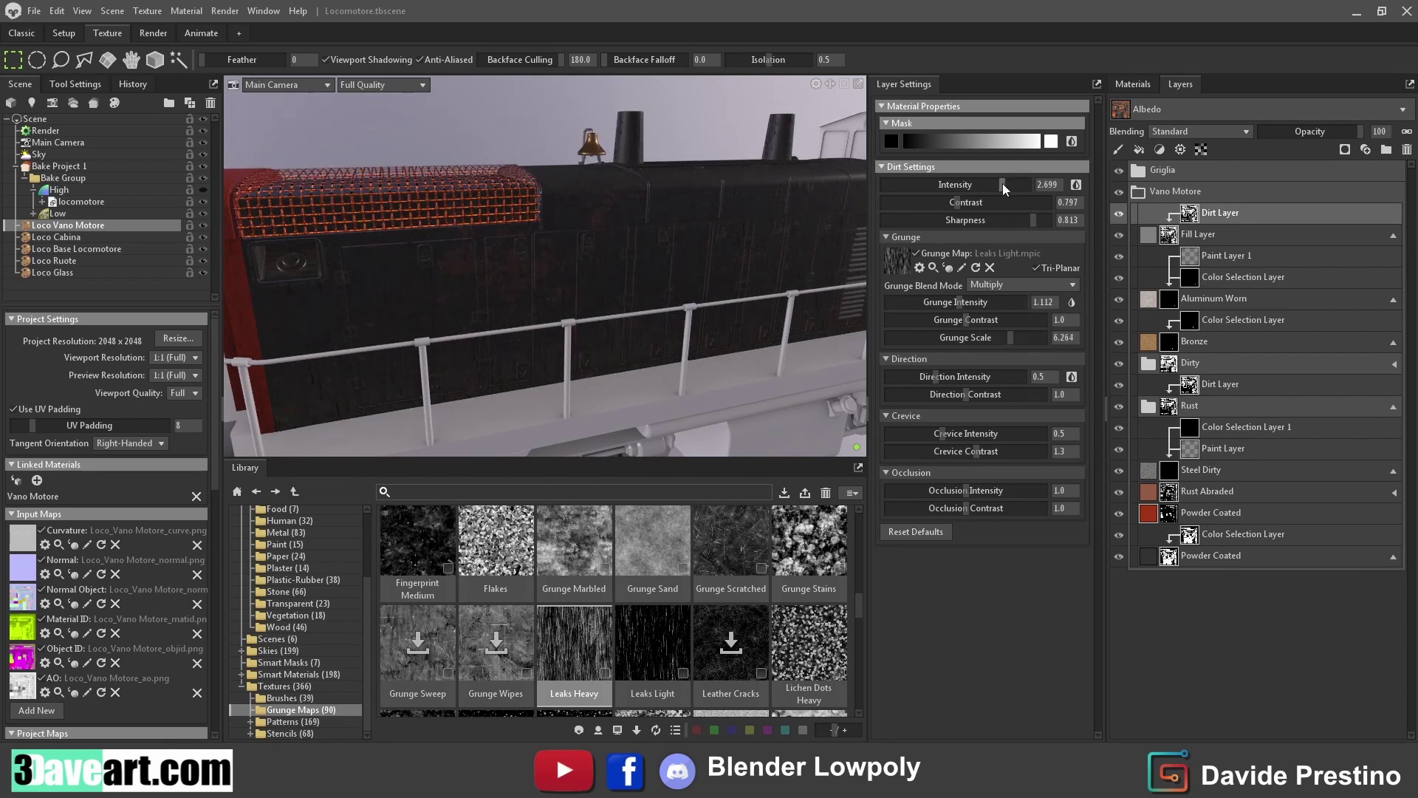
drag(1004, 184, 1030, 185)
mouse_move(574, 643)
mouse_down()
mouse_move(781, 443)
mouse_move(896, 260)
mouse_up()
Lighten the Fill Layer colour to a pale grey and set its blending to Add
click(1186, 235)
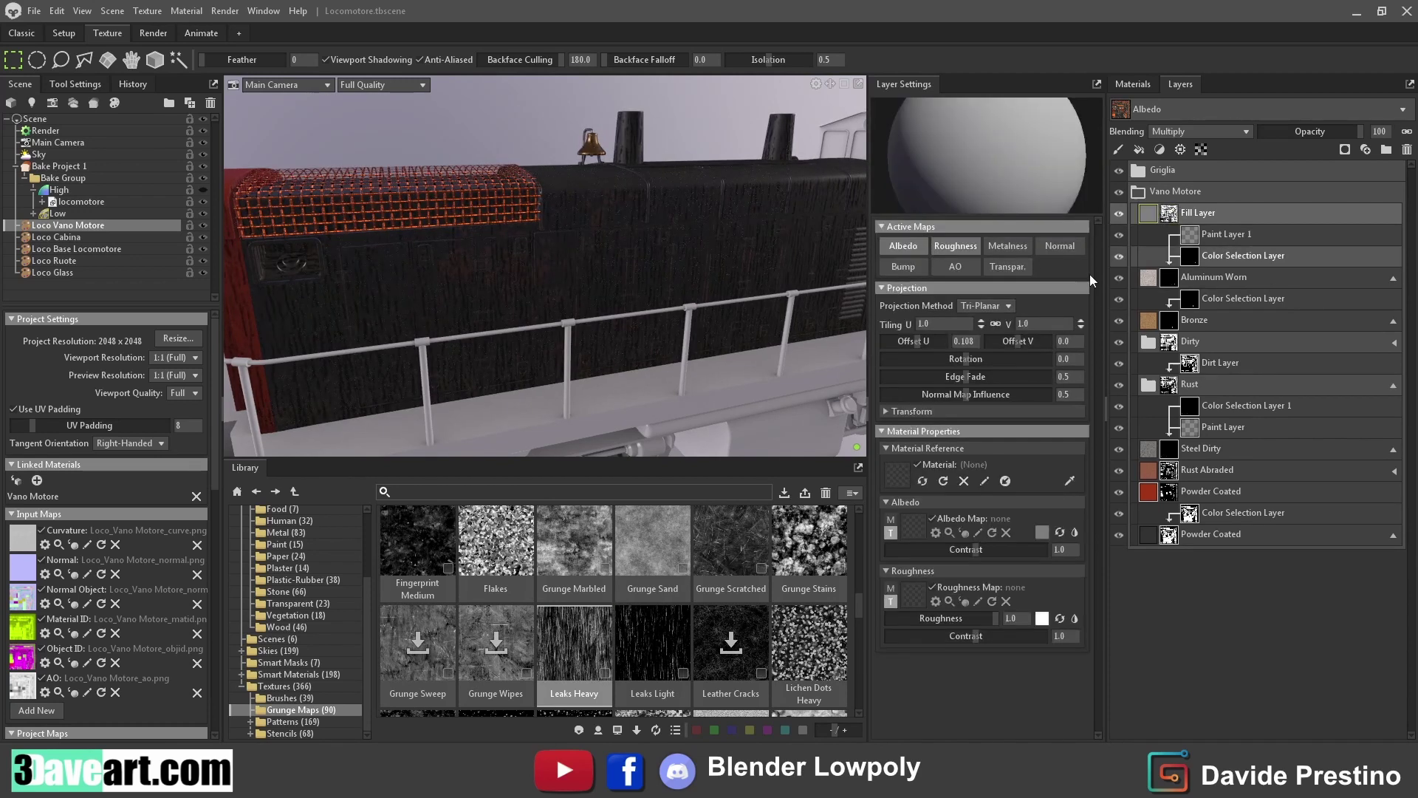
click(1041, 532)
click(485, 393)
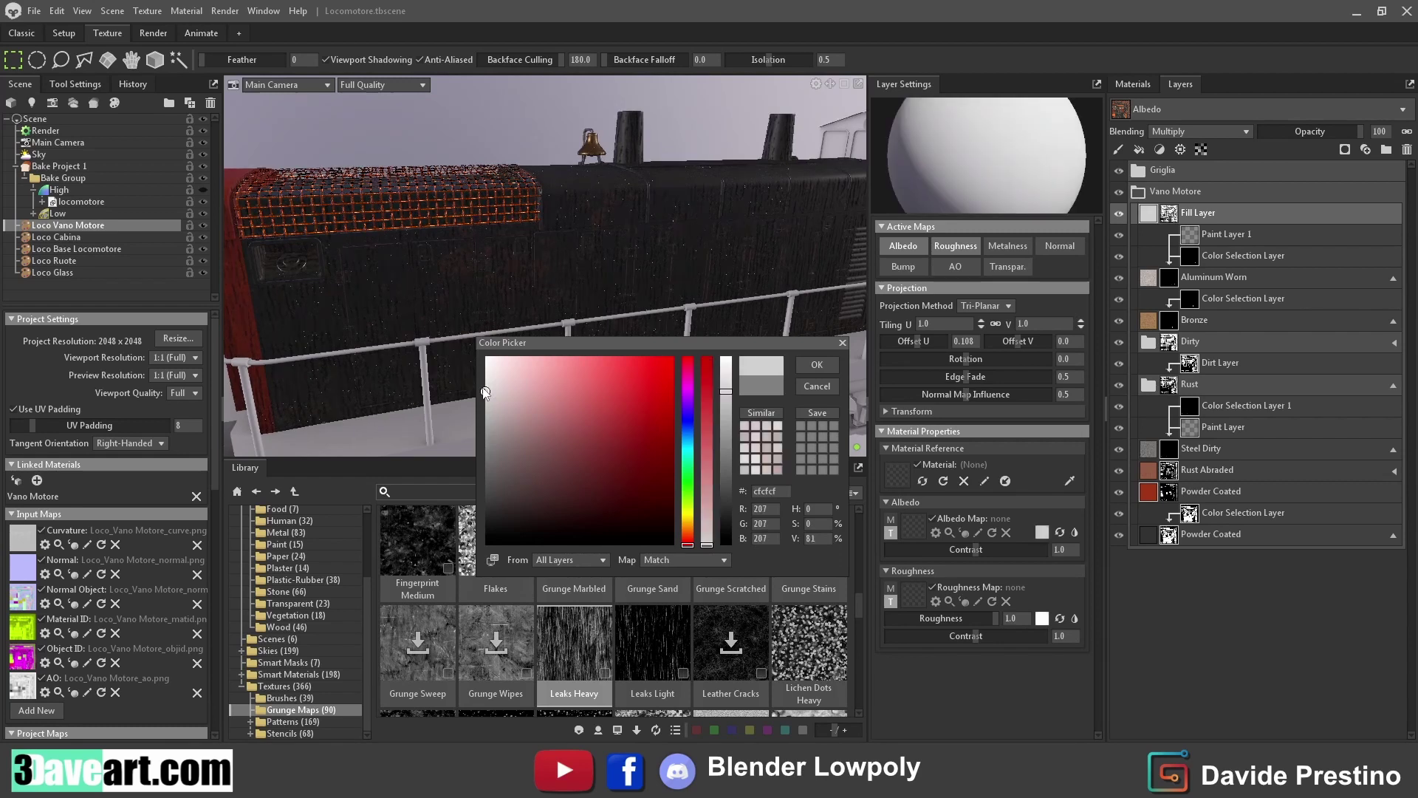
drag(485, 392, 485, 383)
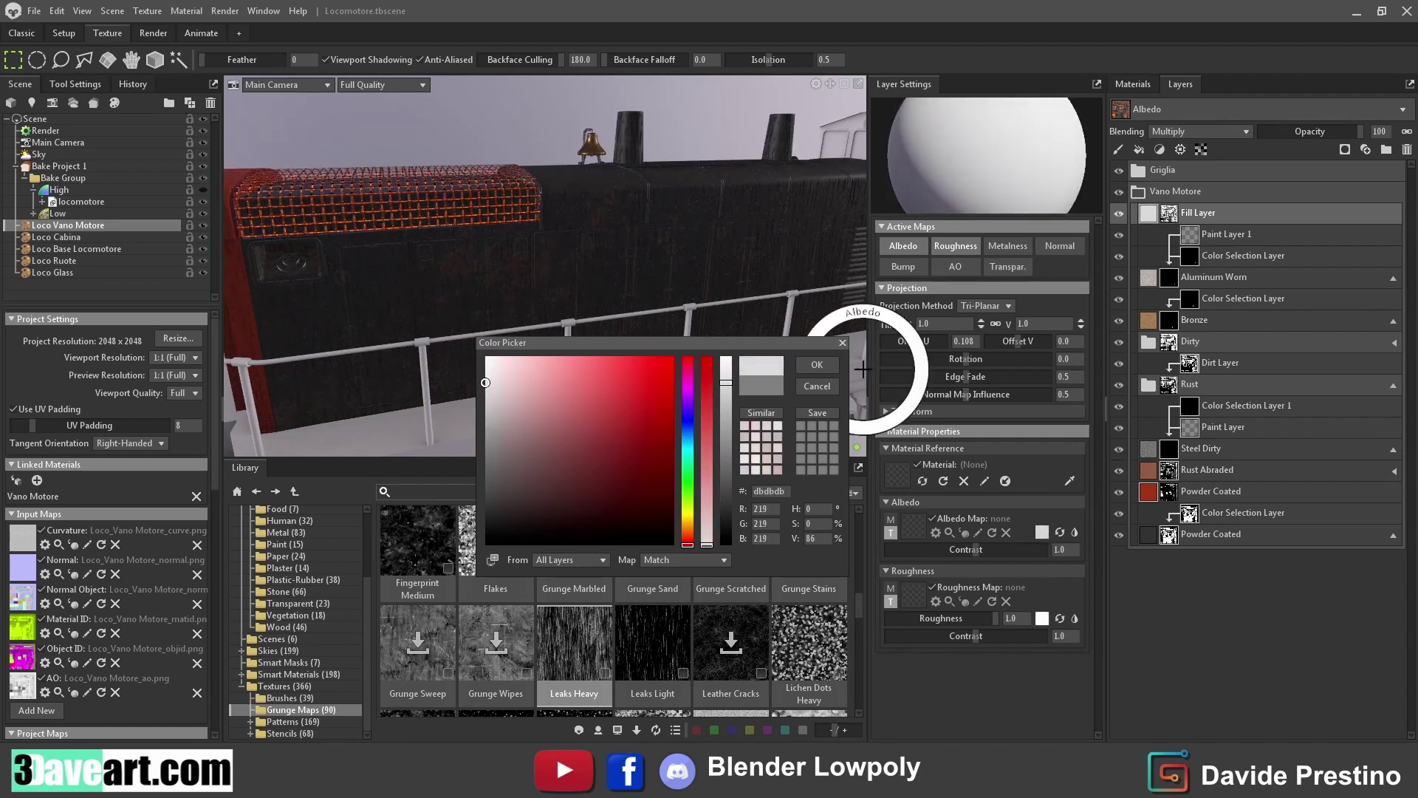
click(817, 364)
click(1169, 131)
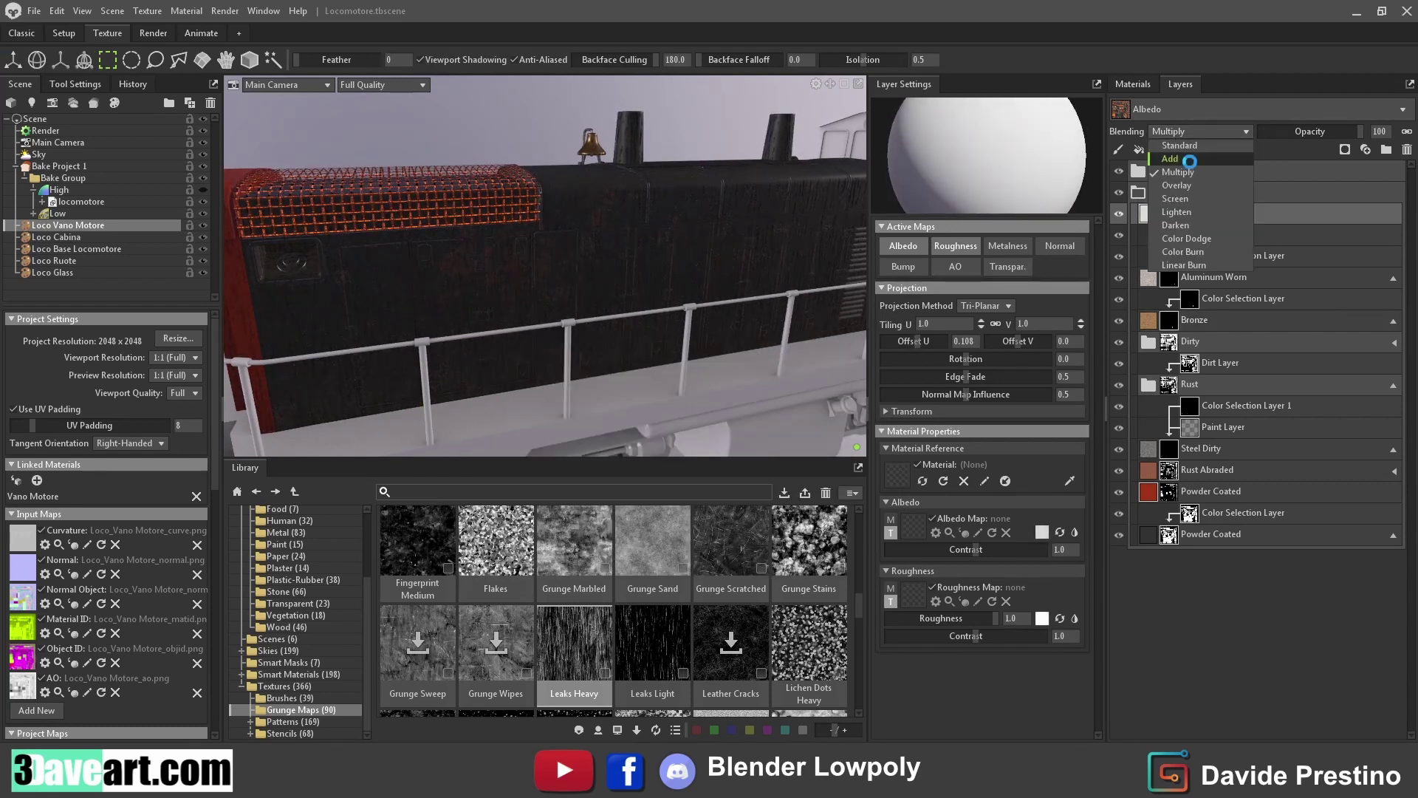
click(1188, 161)
Paste a Dirt Layer with higher grunge intensity, Standard grunge blending, stronger direction and occlusion dirt
key(ctrl+v)
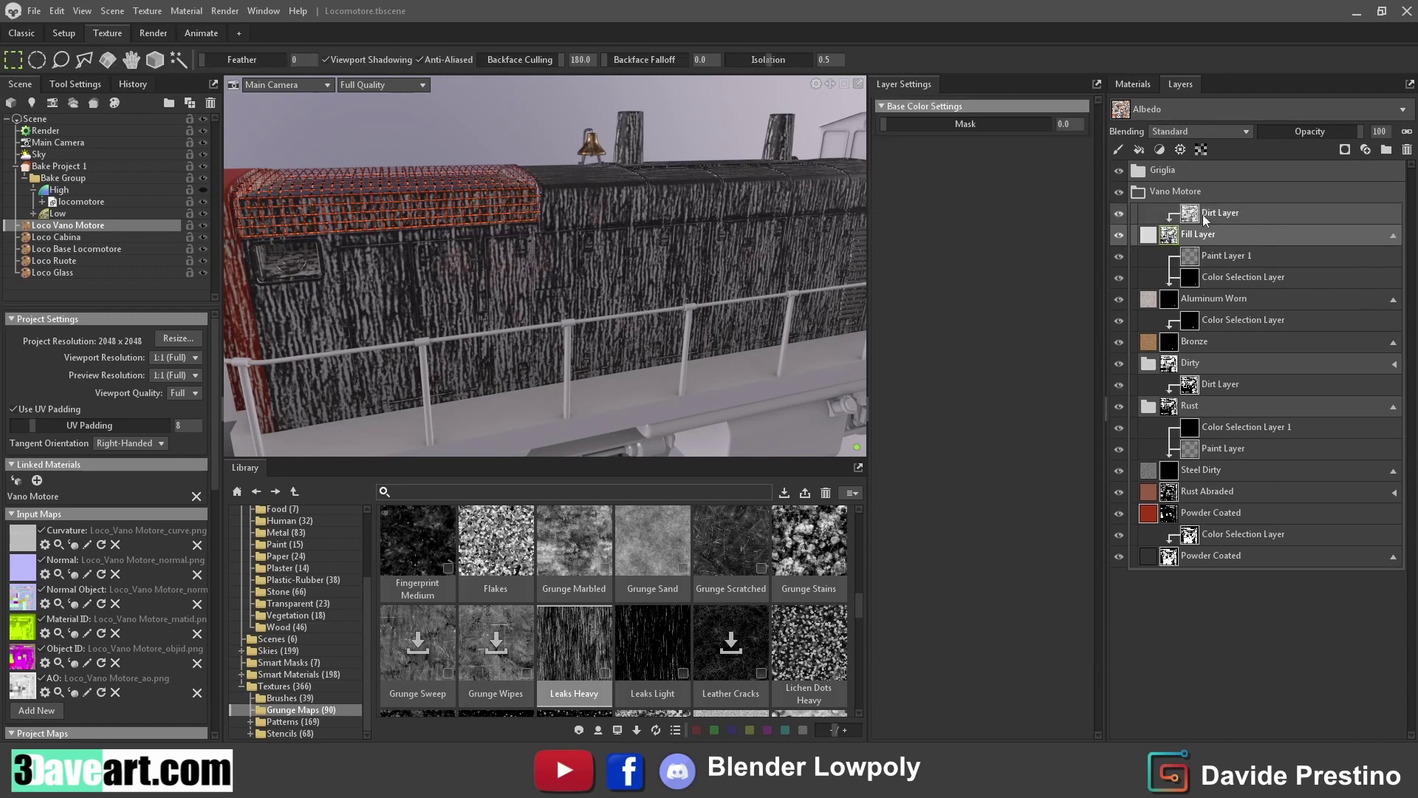
drag(958, 305, 978, 309)
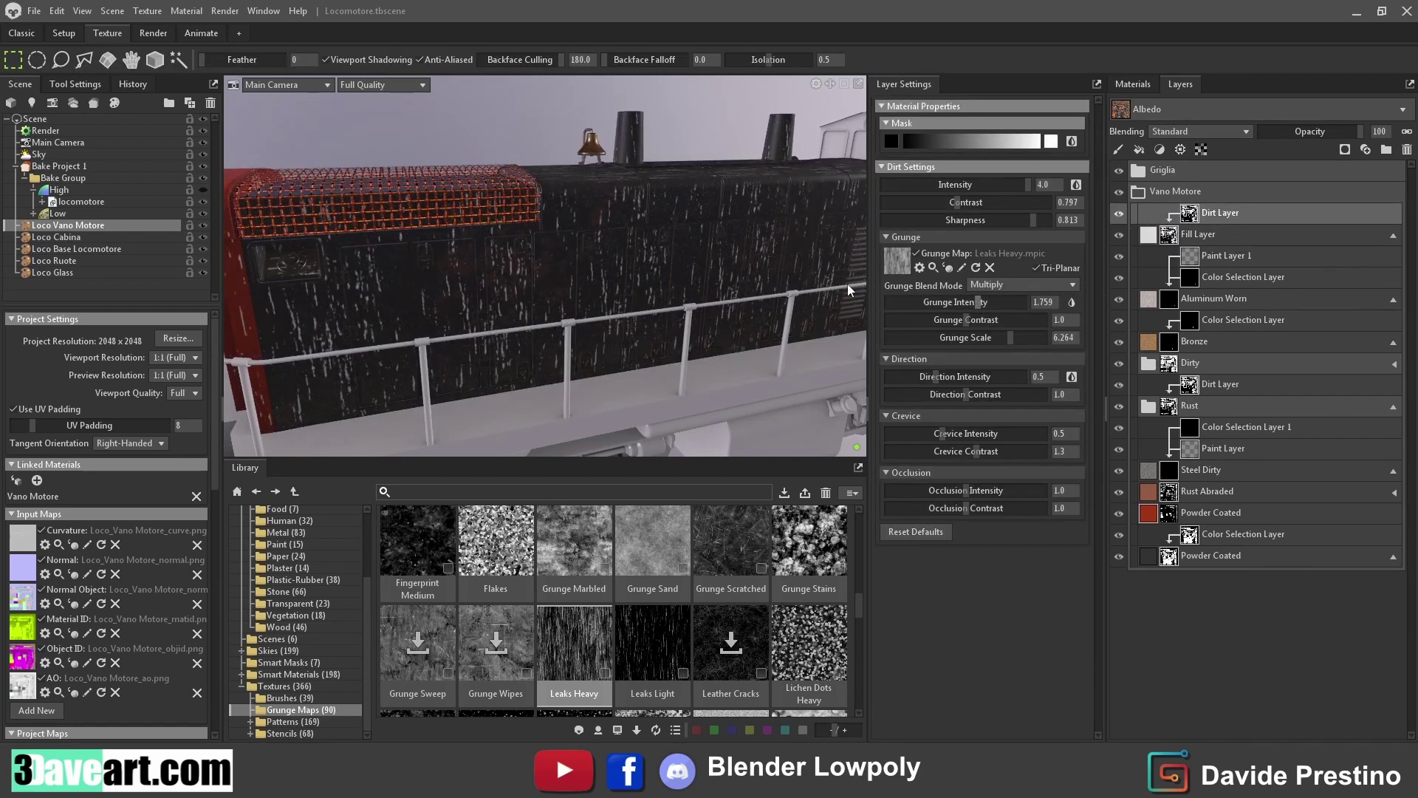
drag(849, 291, 589, 304)
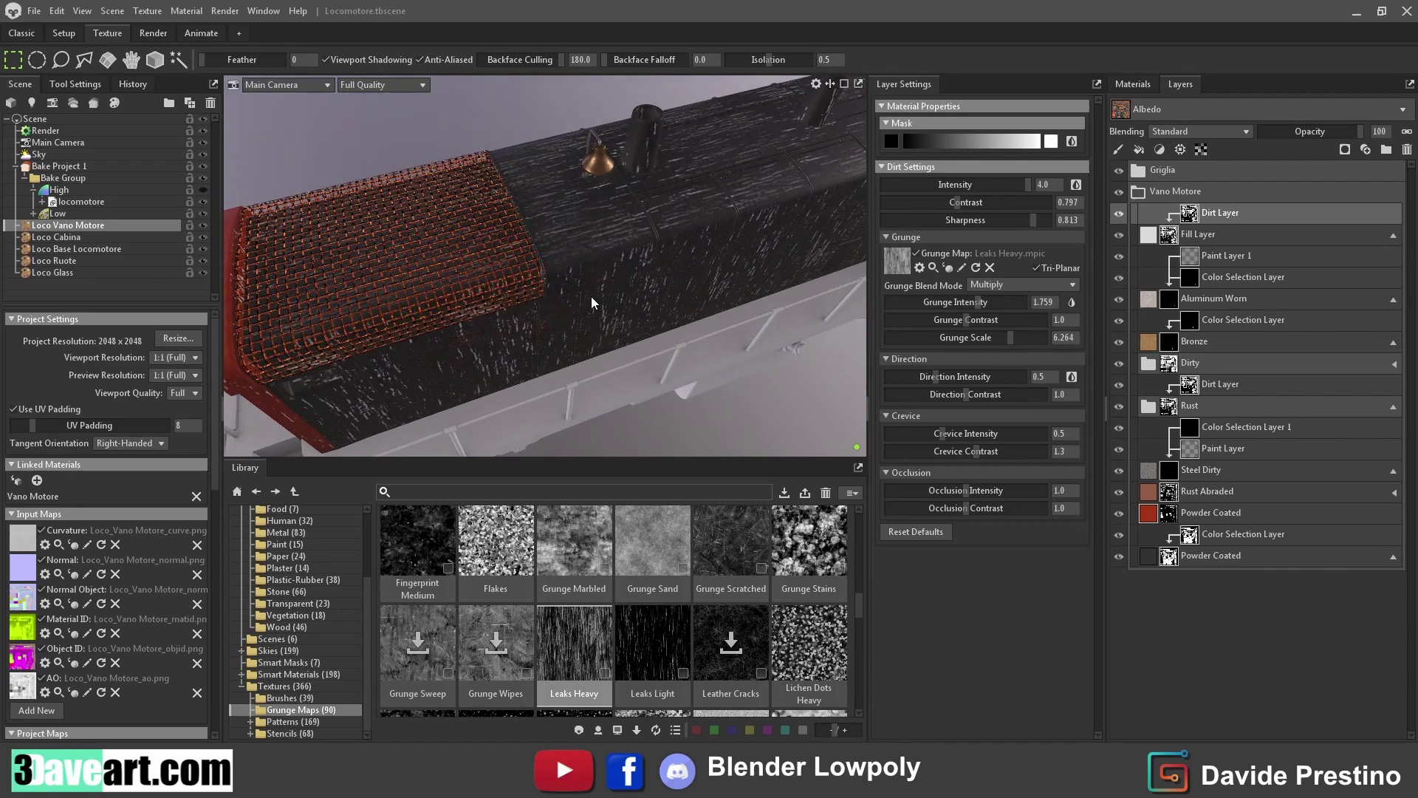
click(1047, 288)
click(1039, 314)
click(1035, 286)
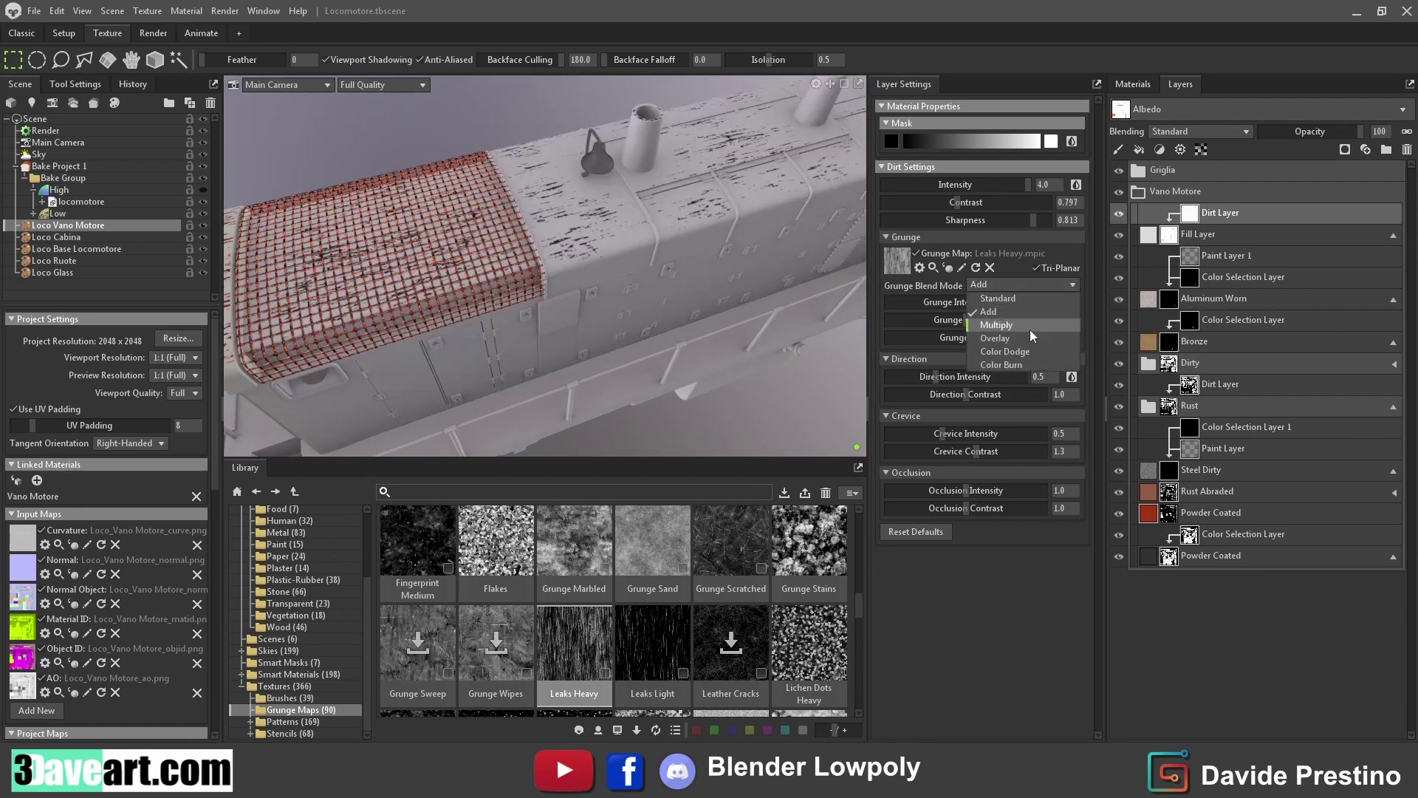
click(1031, 326)
click(1025, 285)
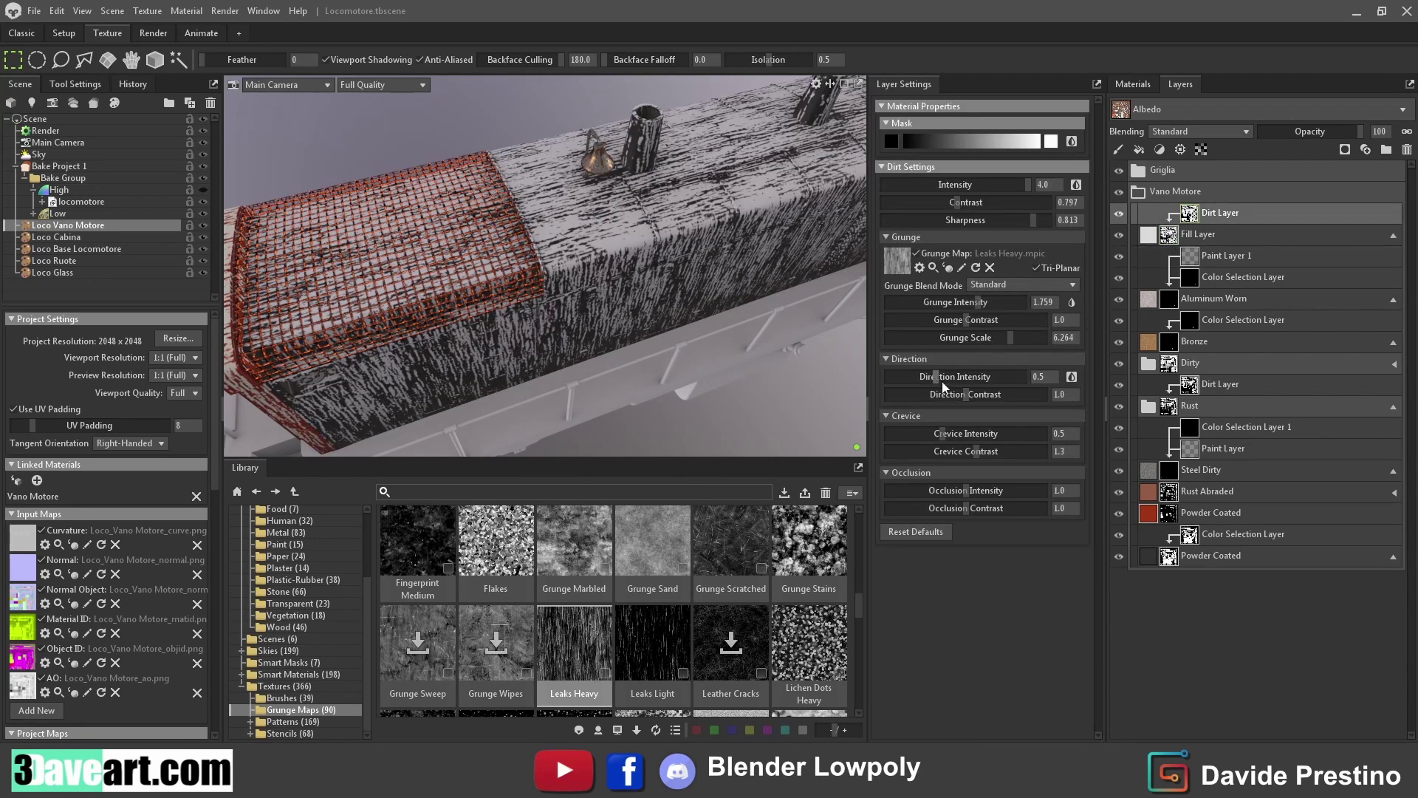
mouse_move(942, 381)
mouse_down()
mouse_move(962, 370)
mouse_move(965, 396)
mouse_move(927, 398)
mouse_move(973, 489)
mouse_move(1050, 489)
mouse_up()
drag(635, 384, 733, 195)
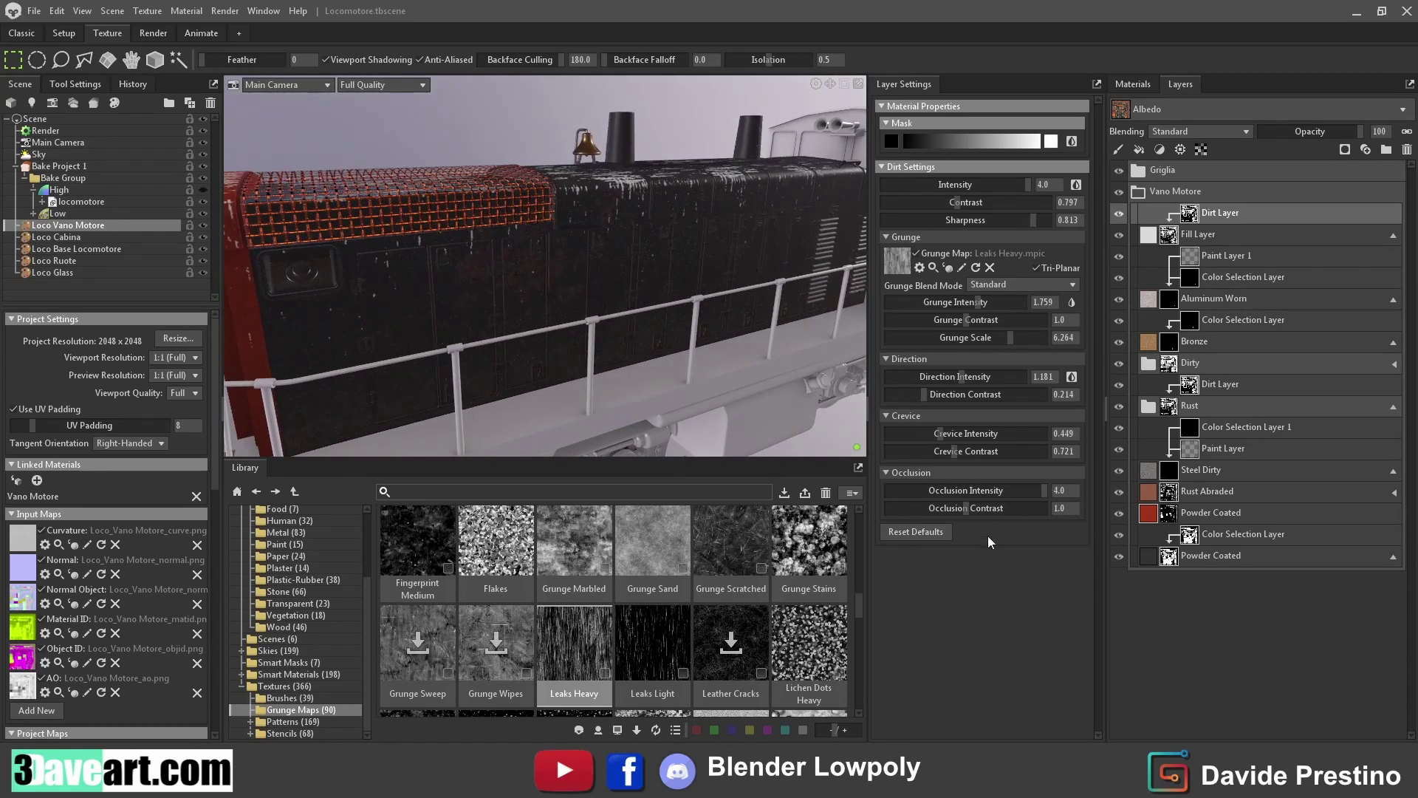
drag(966, 509, 981, 507)
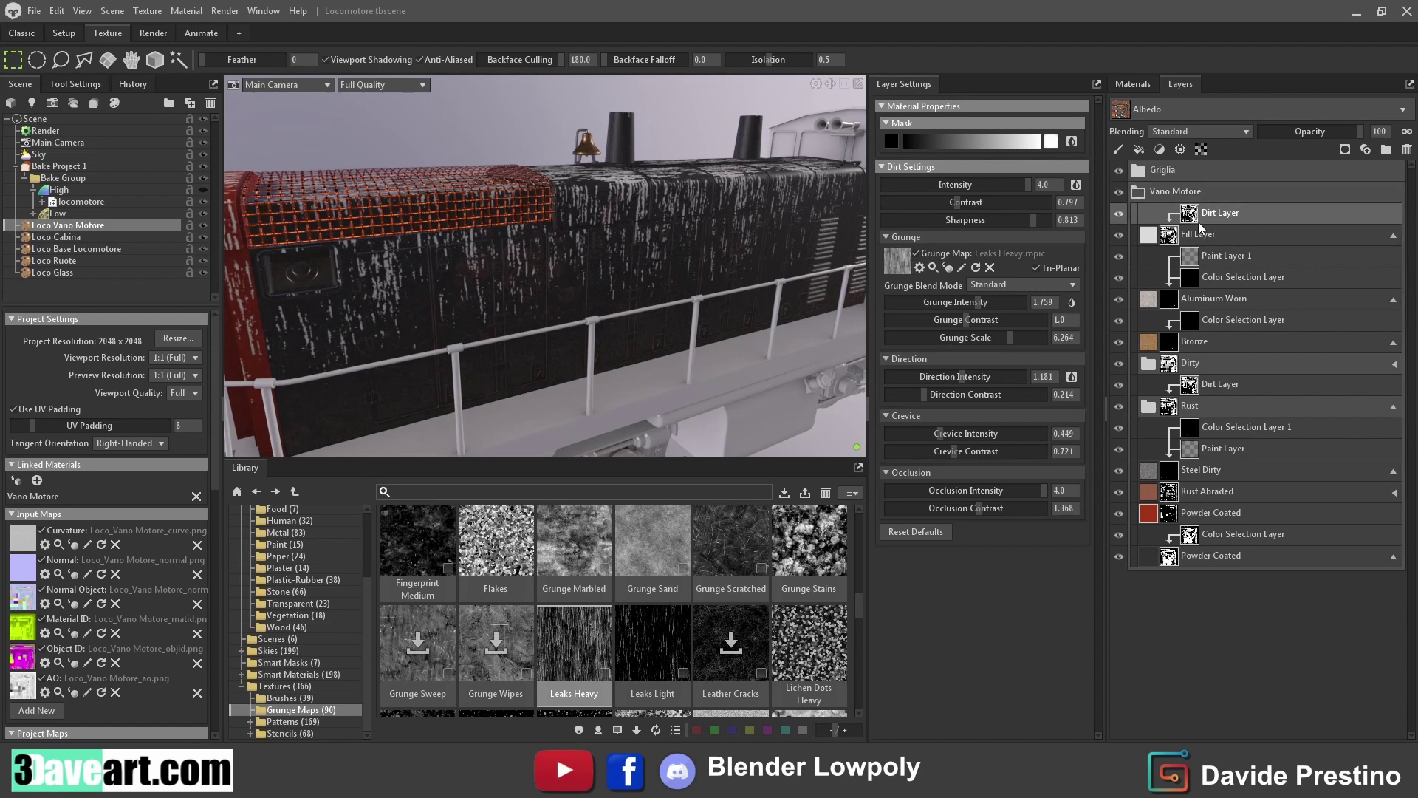
Set the Fill Layer to Screen blending at about 23% opacity
click(1150, 235)
click(1200, 131)
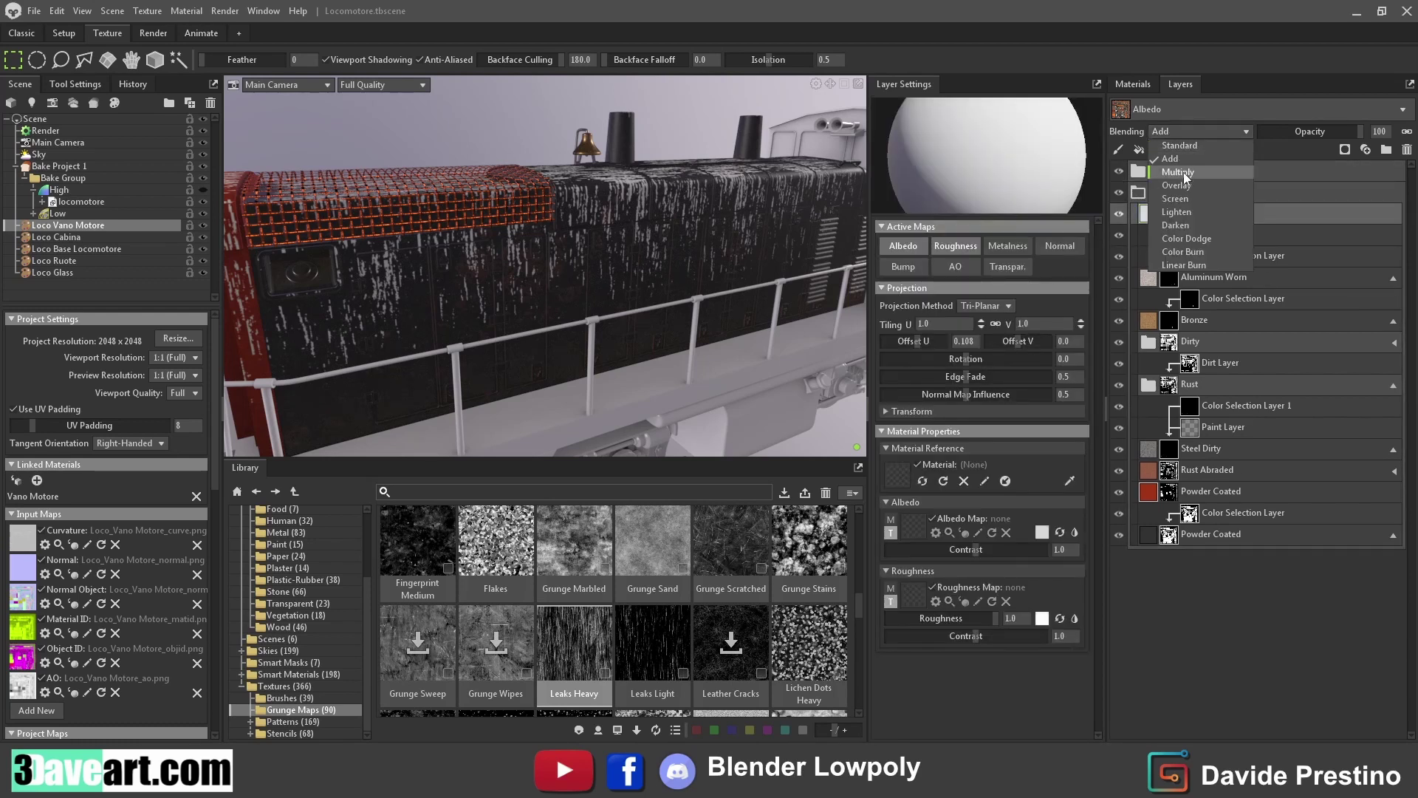
click(1183, 172)
click(1201, 132)
click(1182, 199)
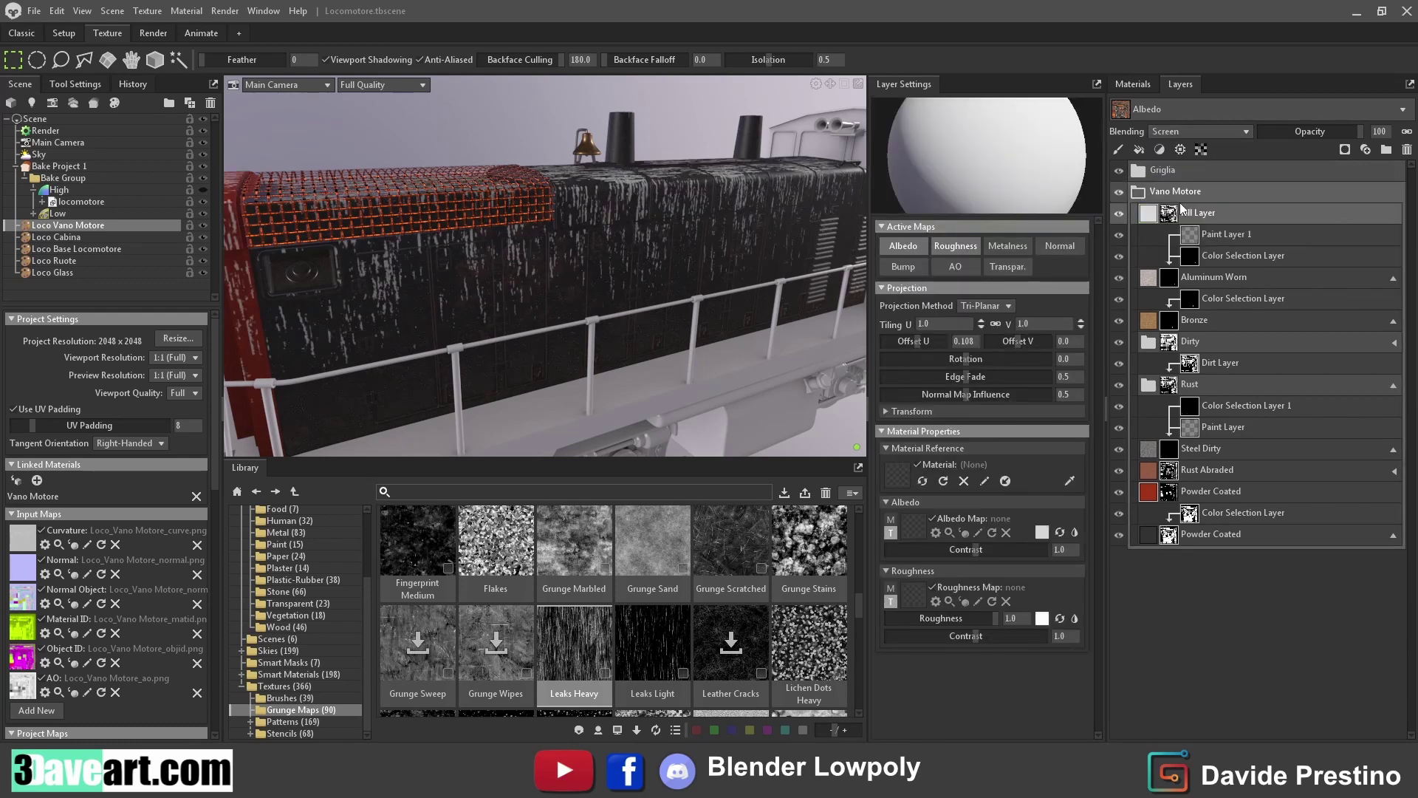
drag(1359, 131, 1293, 134)
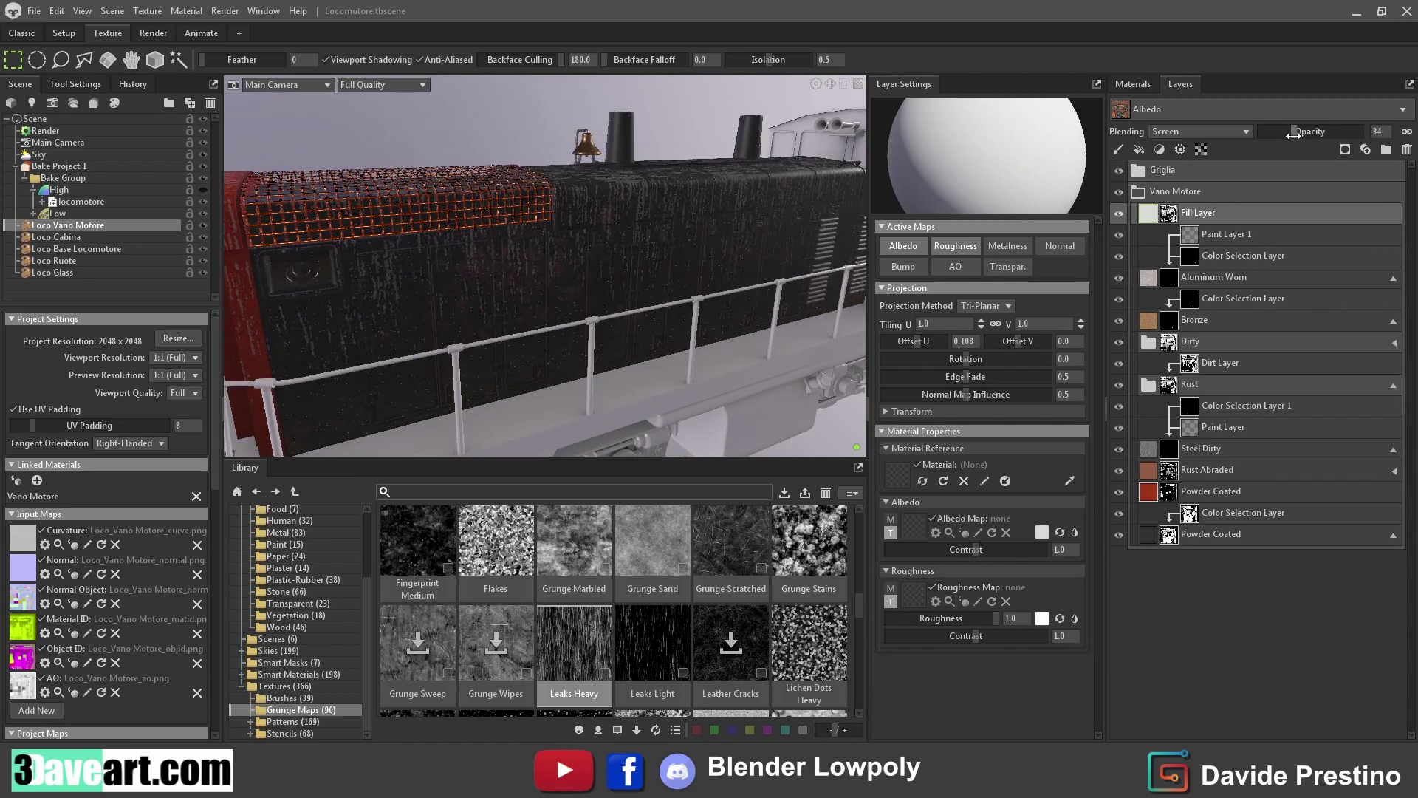
mouse_move(251, 367)
mouse_down()
mouse_move(300, 235)
mouse_move(693, 361)
mouse_move(742, 485)
mouse_move(586, 315)
mouse_move(384, 277)
mouse_move(628, 286)
mouse_move(561, 247)
mouse_up()
Copy the Vano Motore layer group and look up the Cabina material
click(1137, 193)
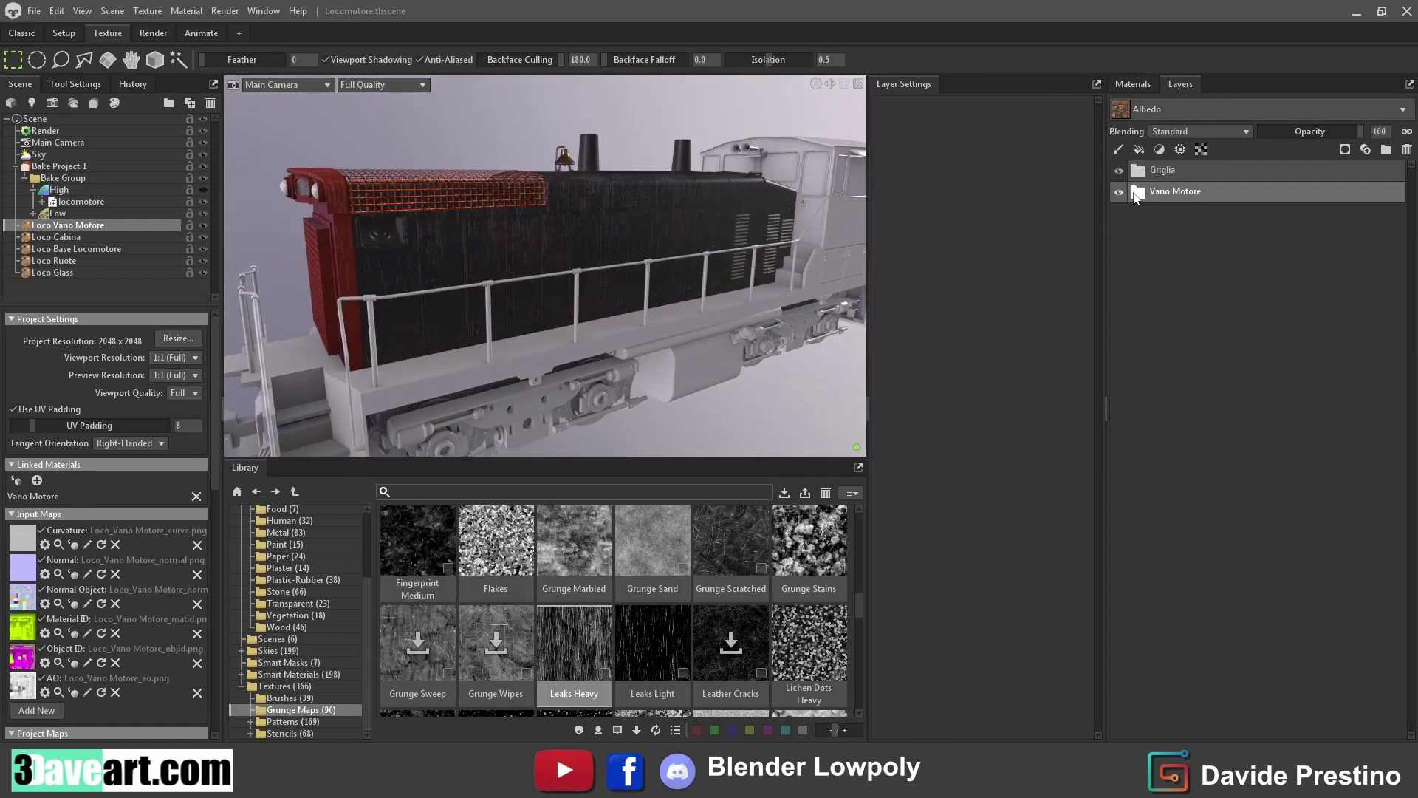
click(1141, 193)
right_click(1169, 193)
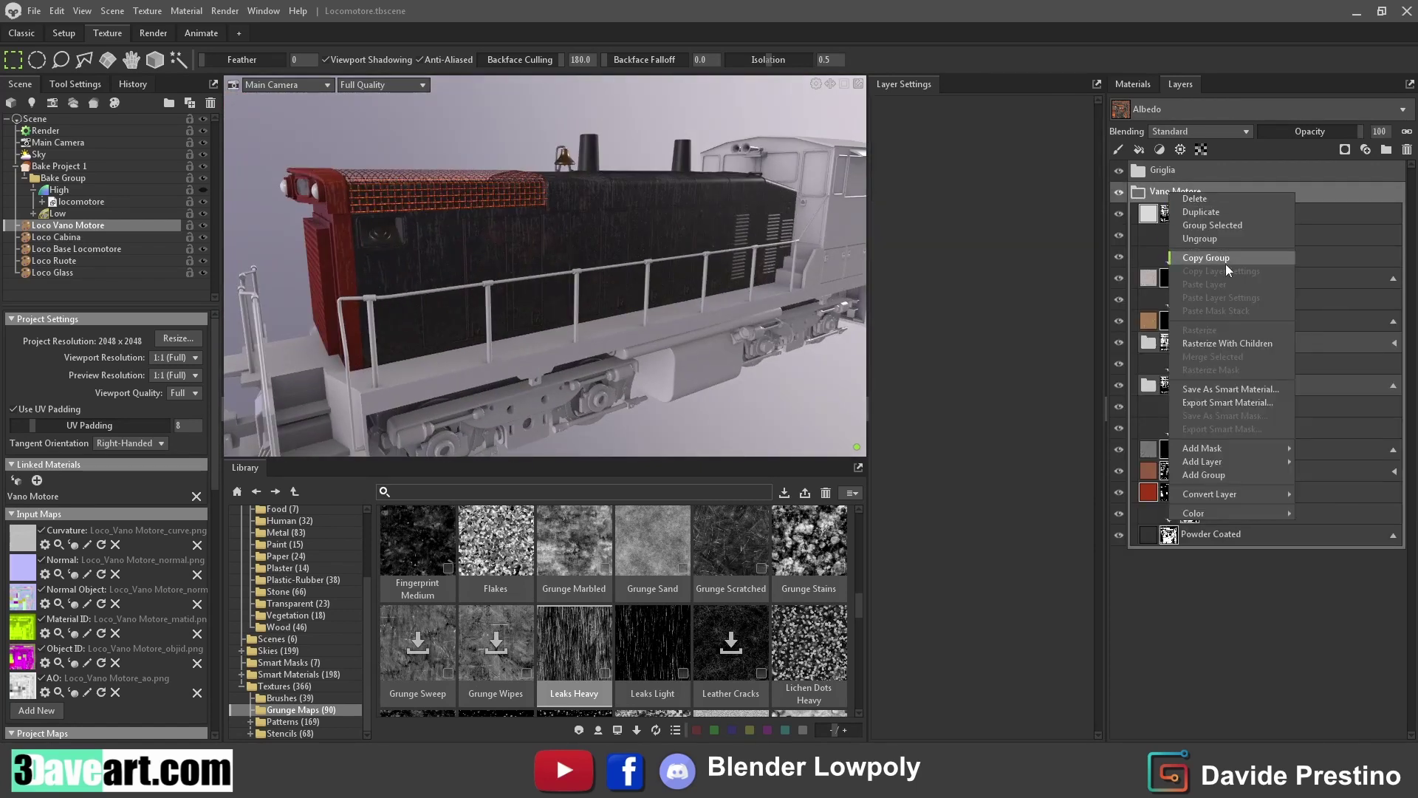
click(1145, 162)
click(1141, 86)
click(1210, 152)
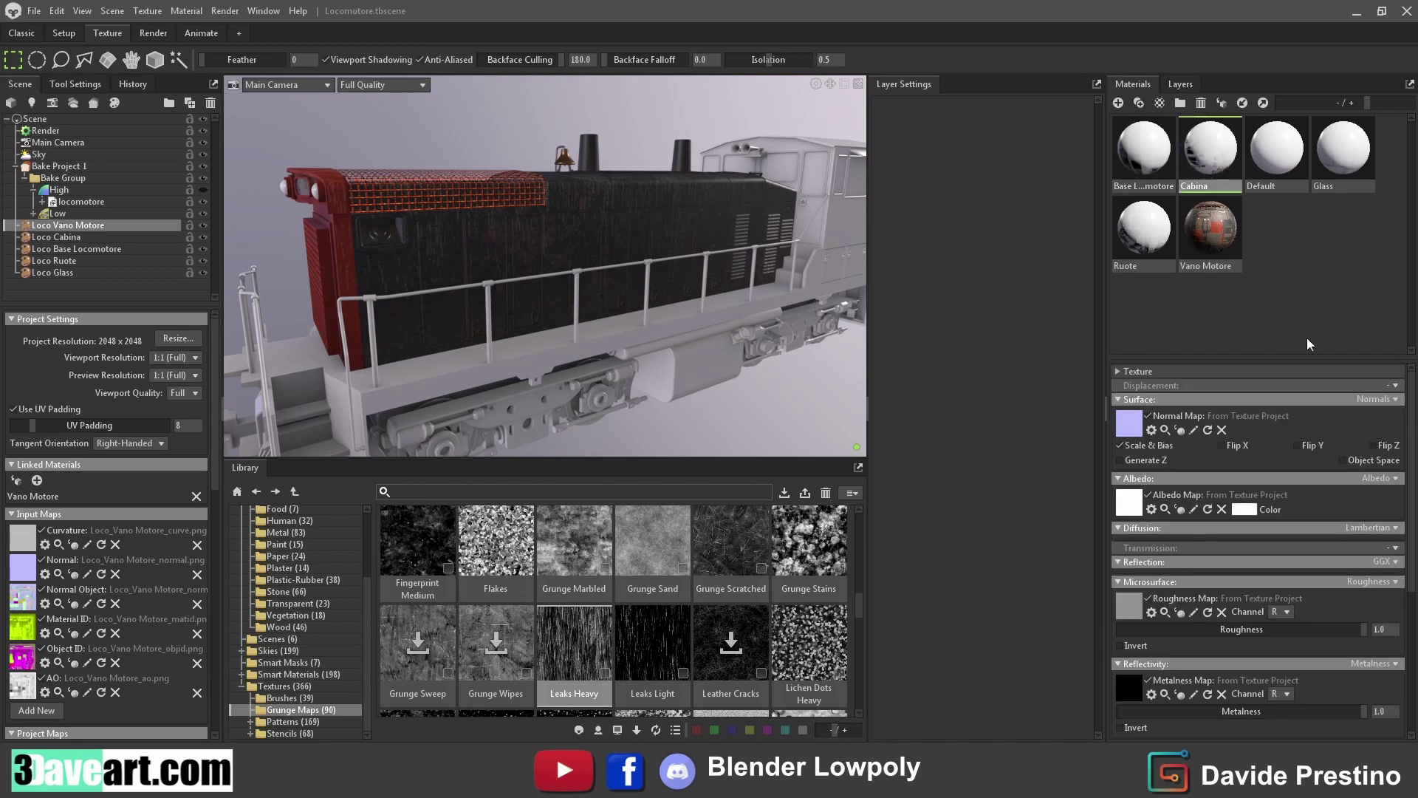
click(1181, 83)
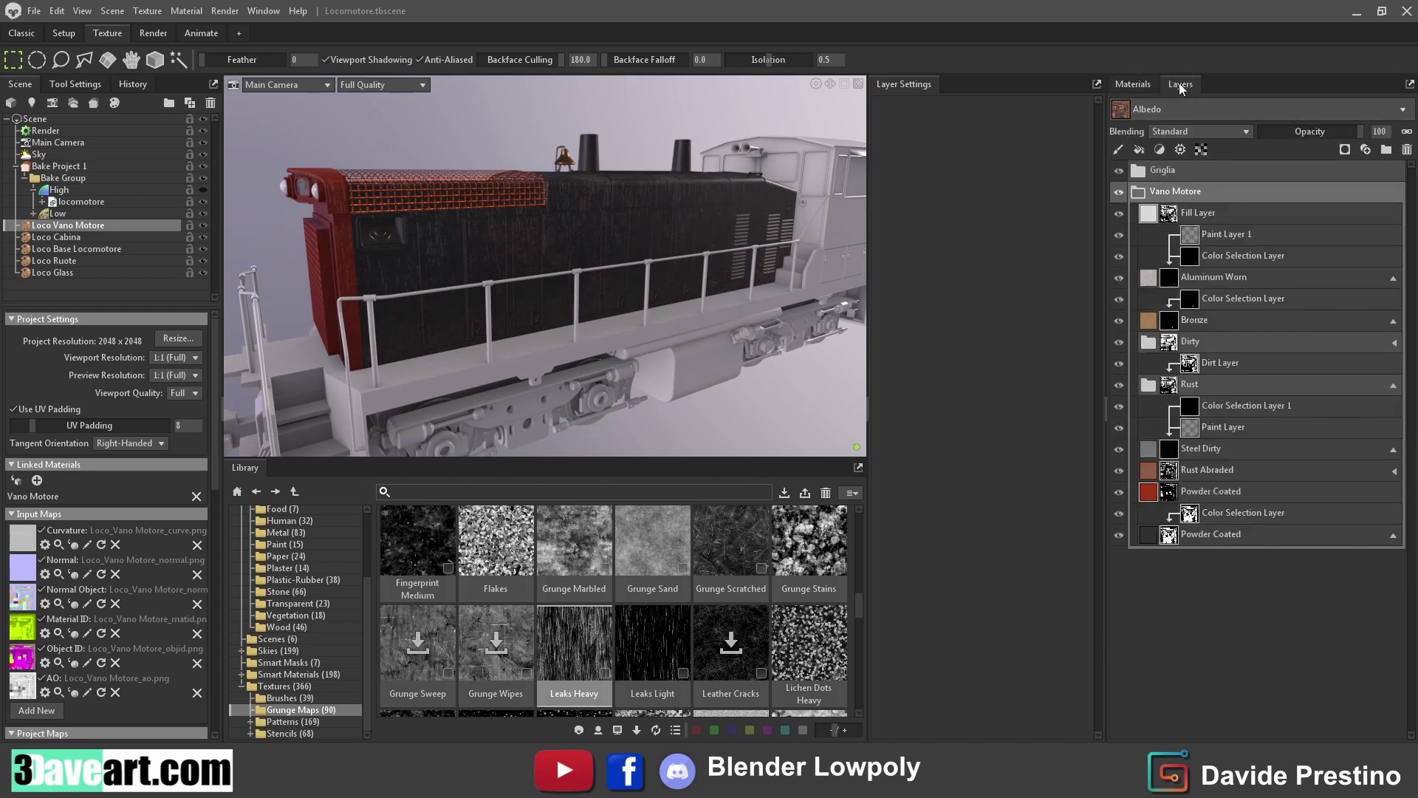
click(1133, 83)
double_click(1217, 144)
Paste the Vano Motore group into the Loco Cabina texture project's empty layer stack
click(1185, 86)
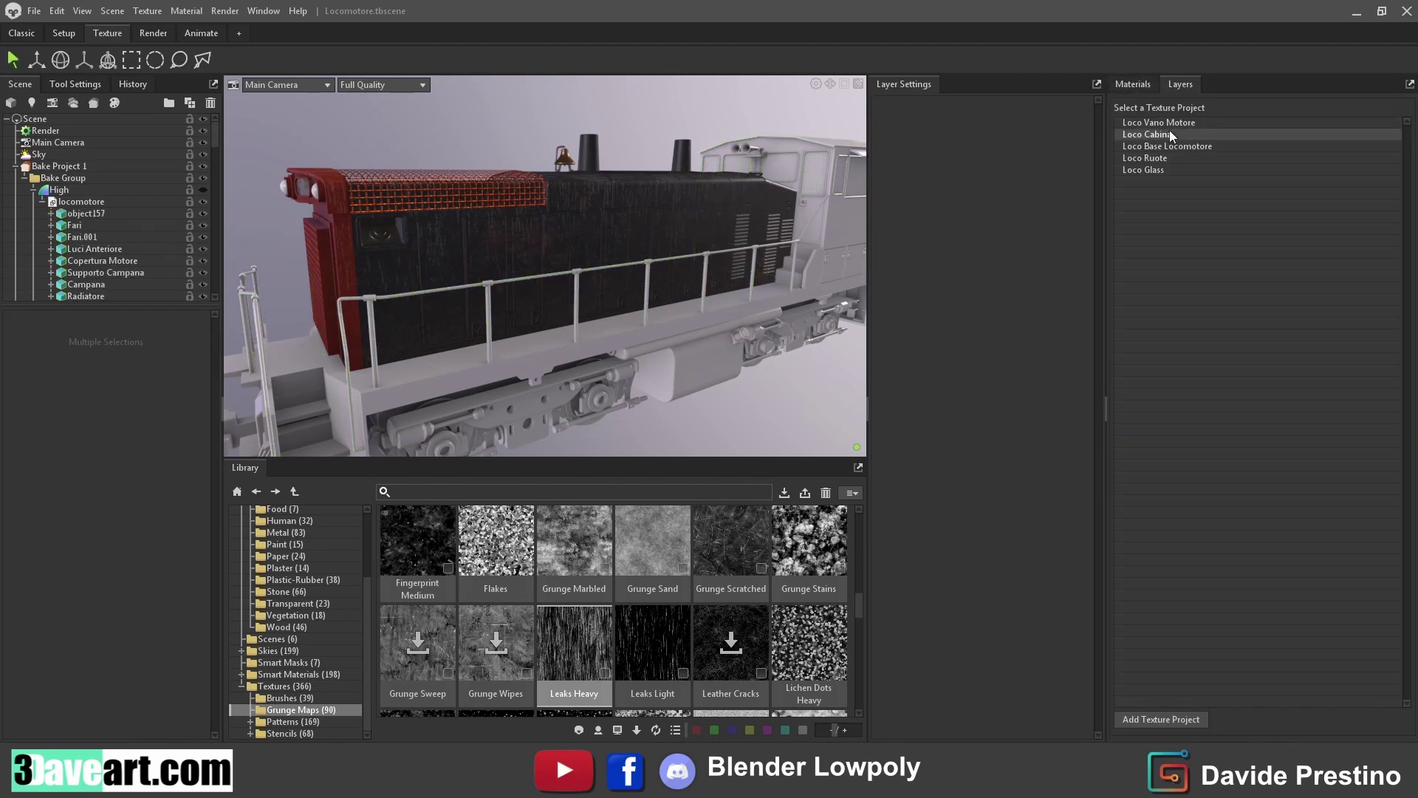
click(1169, 130)
right_click(1173, 204)
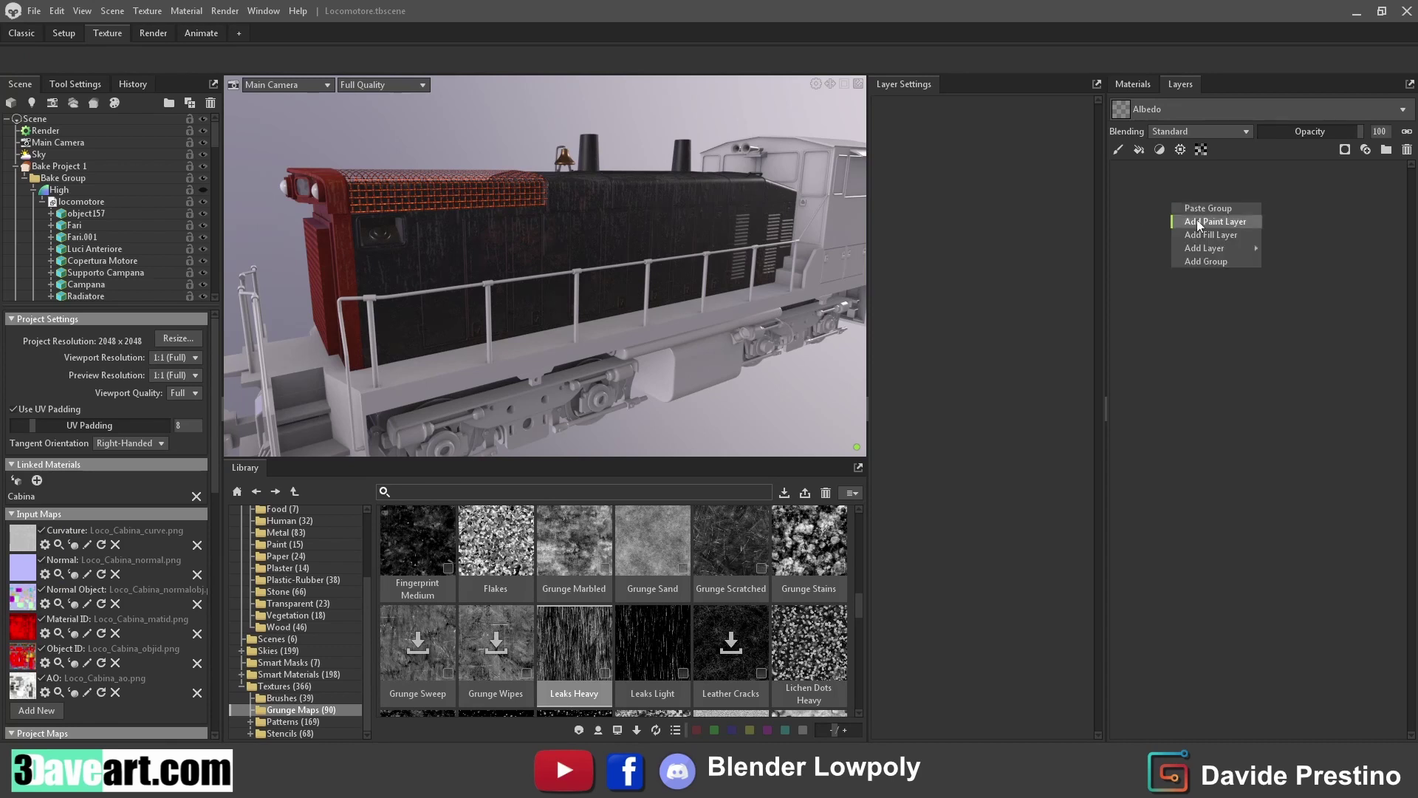
click(1216, 210)
drag(827, 358, 715, 301)
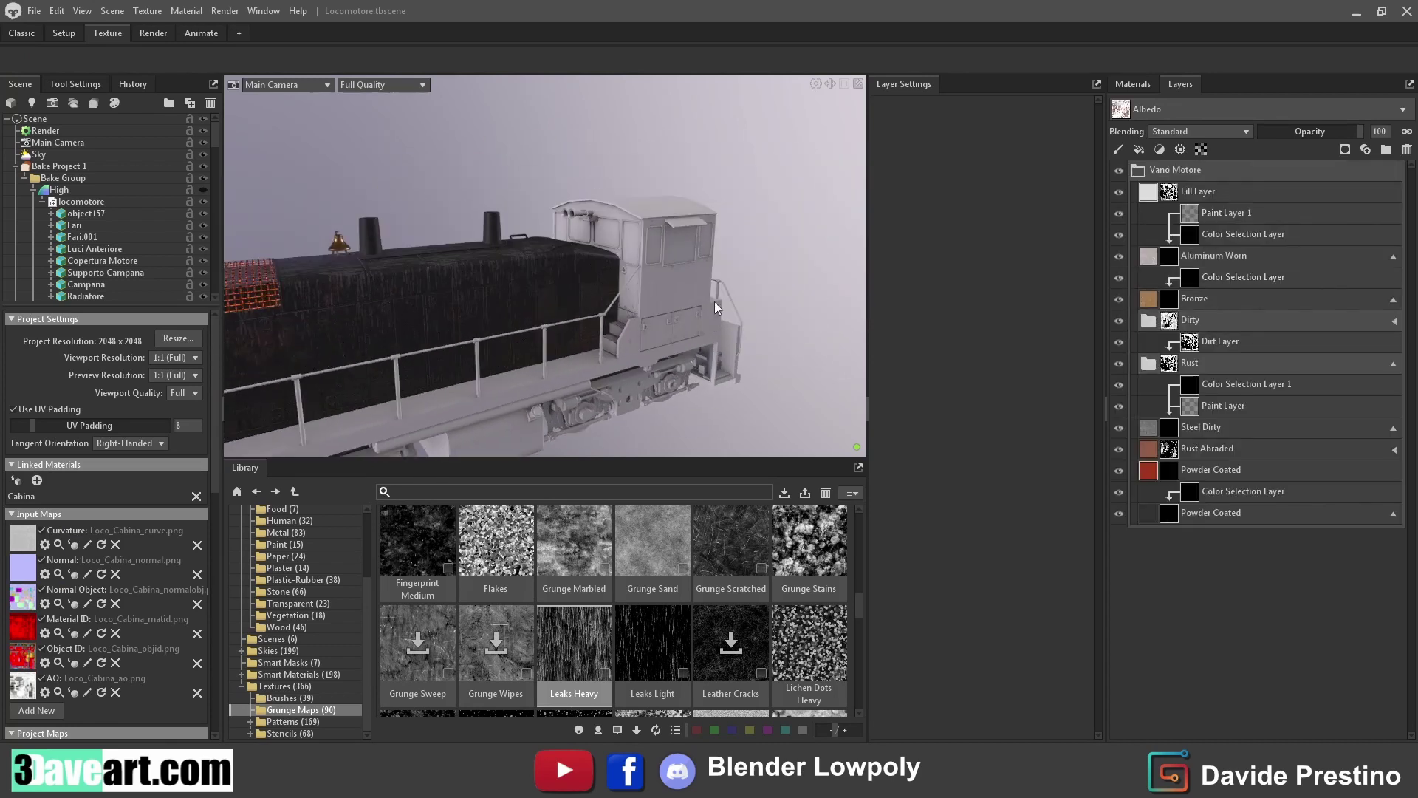
Eyedrop the cab's red, magenta and purple ID colours into the Powder Coated colour-selection mask
click(1173, 517)
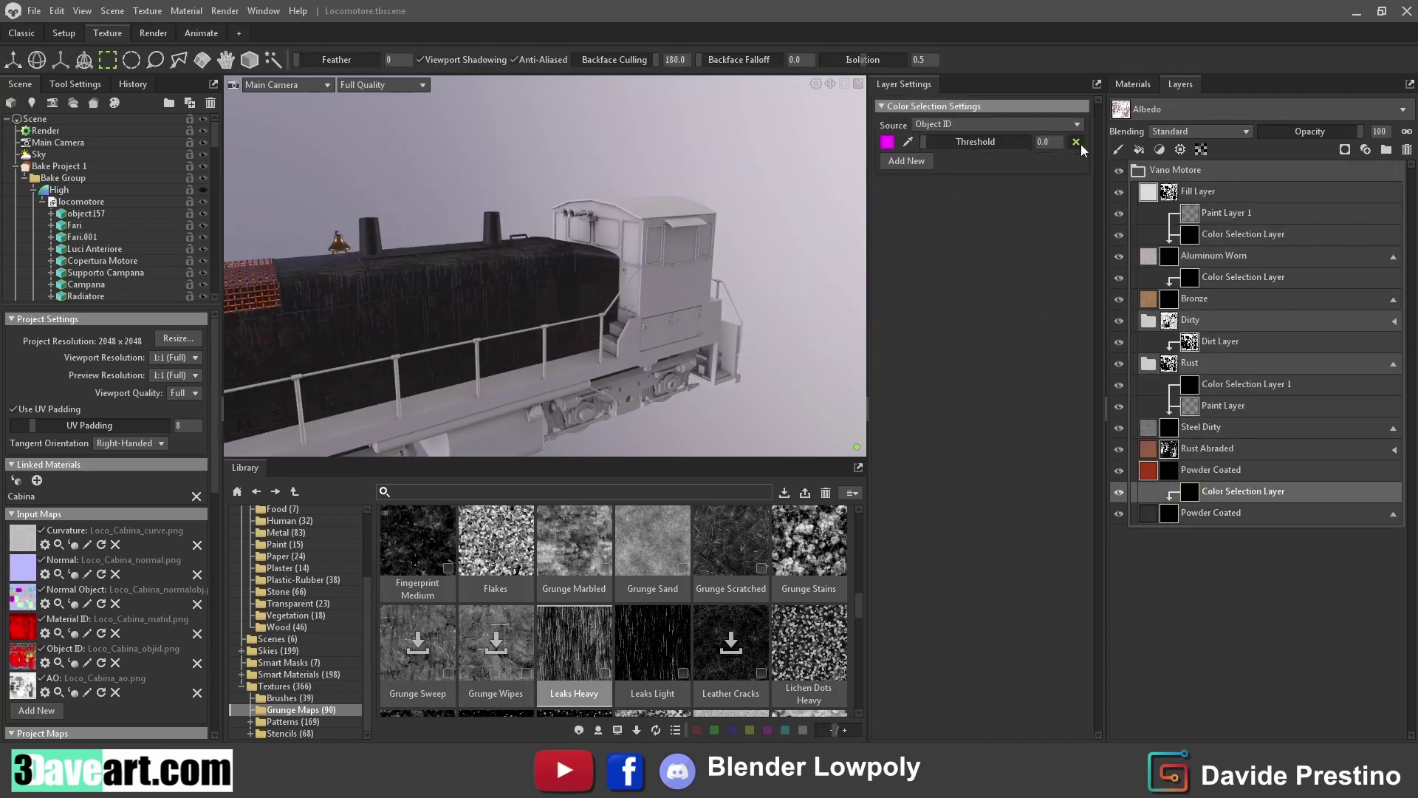
click(907, 142)
click(657, 210)
mouse_move(657, 210)
mouse_down()
mouse_move(591, 242)
mouse_move(602, 228)
mouse_move(593, 266)
mouse_up()
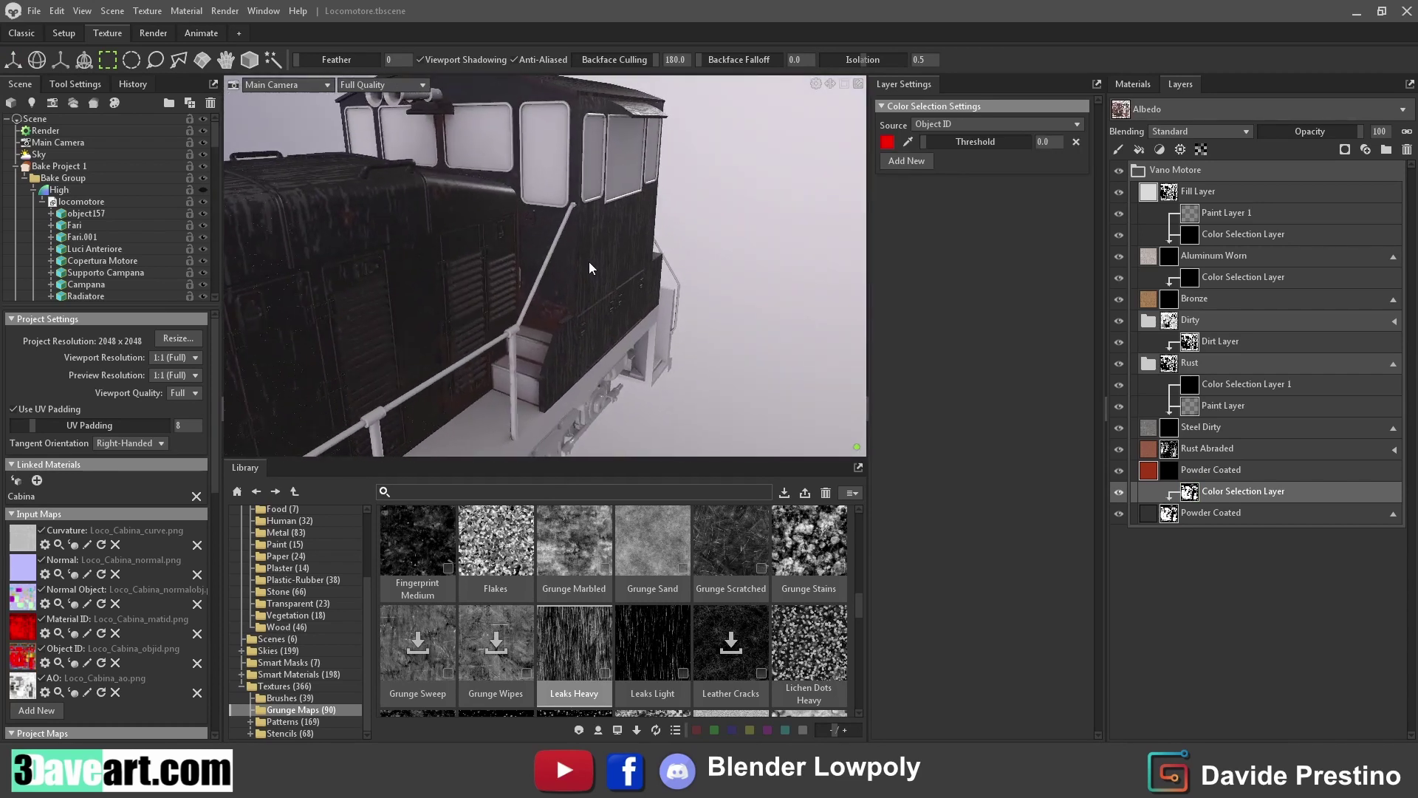
click(908, 161)
click(528, 375)
drag(569, 370, 518, 318)
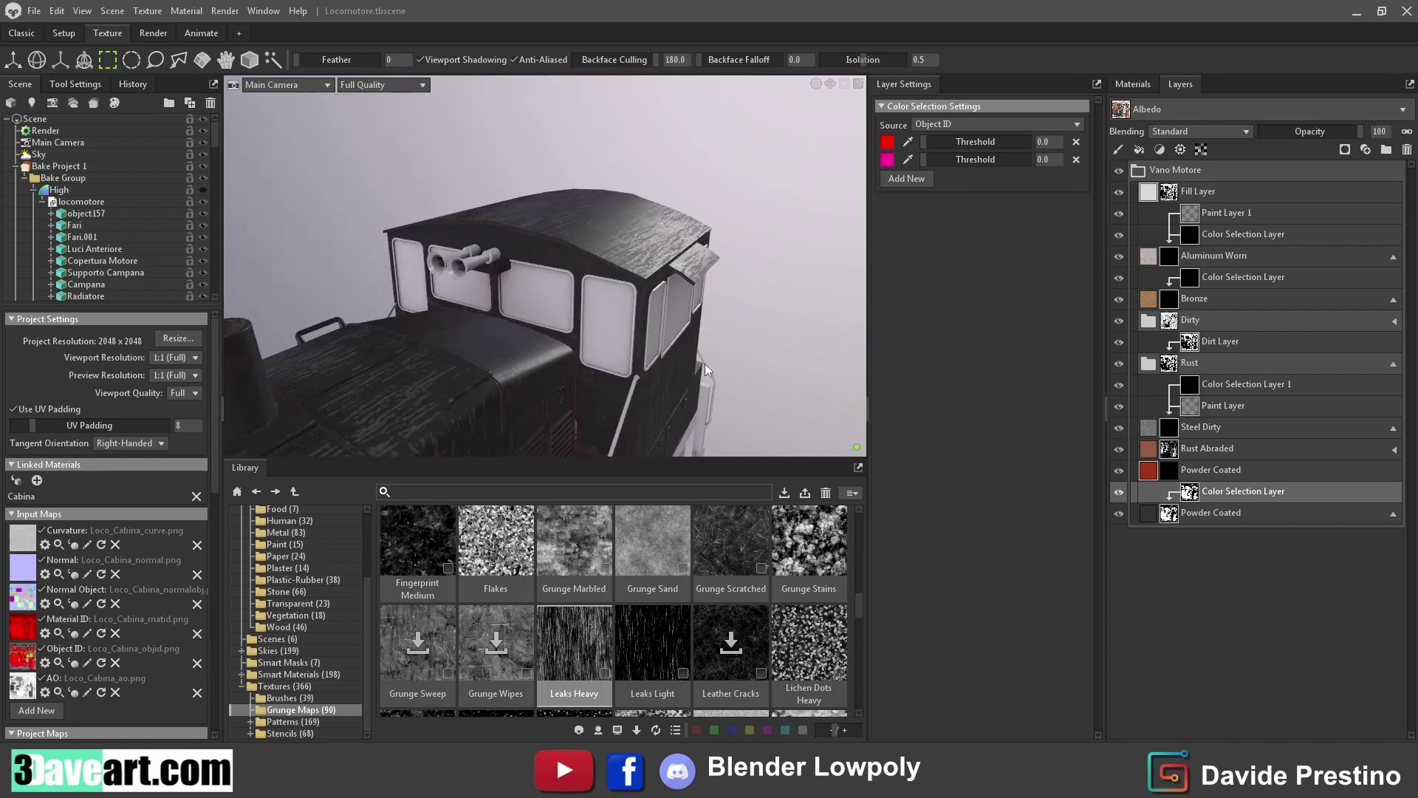
click(906, 178)
click(476, 263)
mouse_move(476, 263)
mouse_down()
mouse_move(676, 308)
mouse_move(632, 241)
mouse_move(622, 269)
mouse_move(510, 217)
mouse_move(654, 228)
mouse_move(765, 277)
mouse_move(686, 273)
mouse_move(767, 353)
mouse_up()
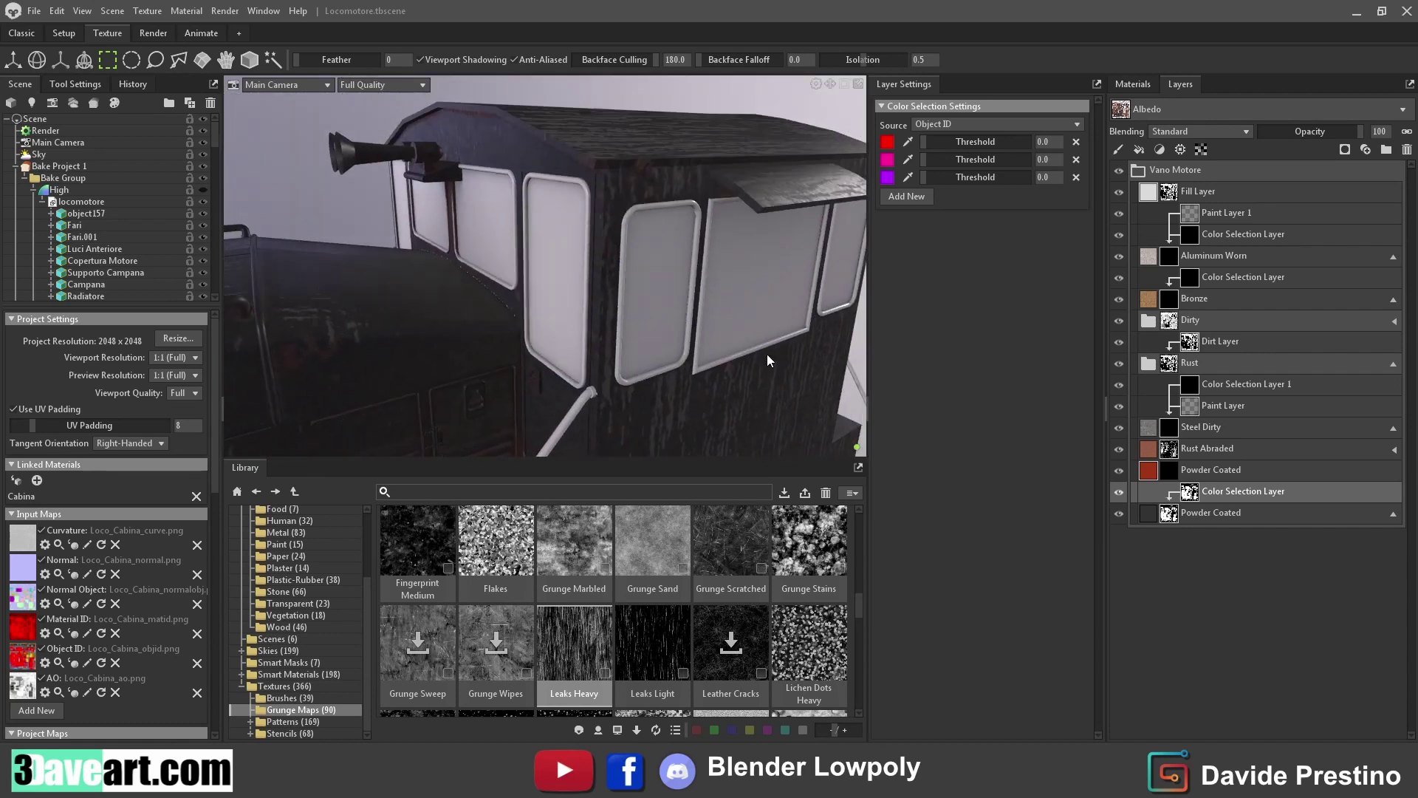
click(1172, 471)
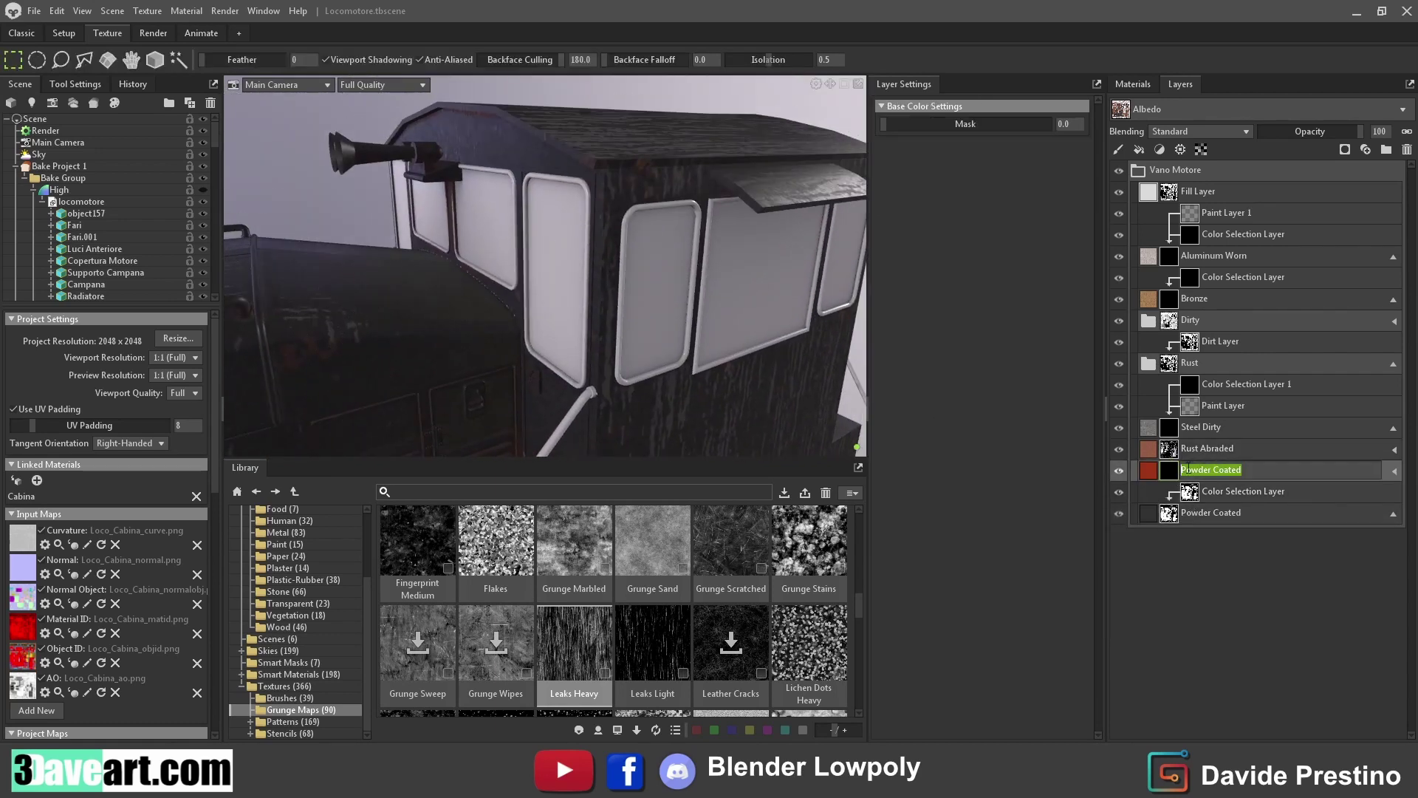
Add a single-colour Color Selection mask under Rust Abraded, eyedropping the cab lights' ID colour
mouse_move(618, 368)
mouse_down()
mouse_move(354, 370)
mouse_move(558, 398)
mouse_up()
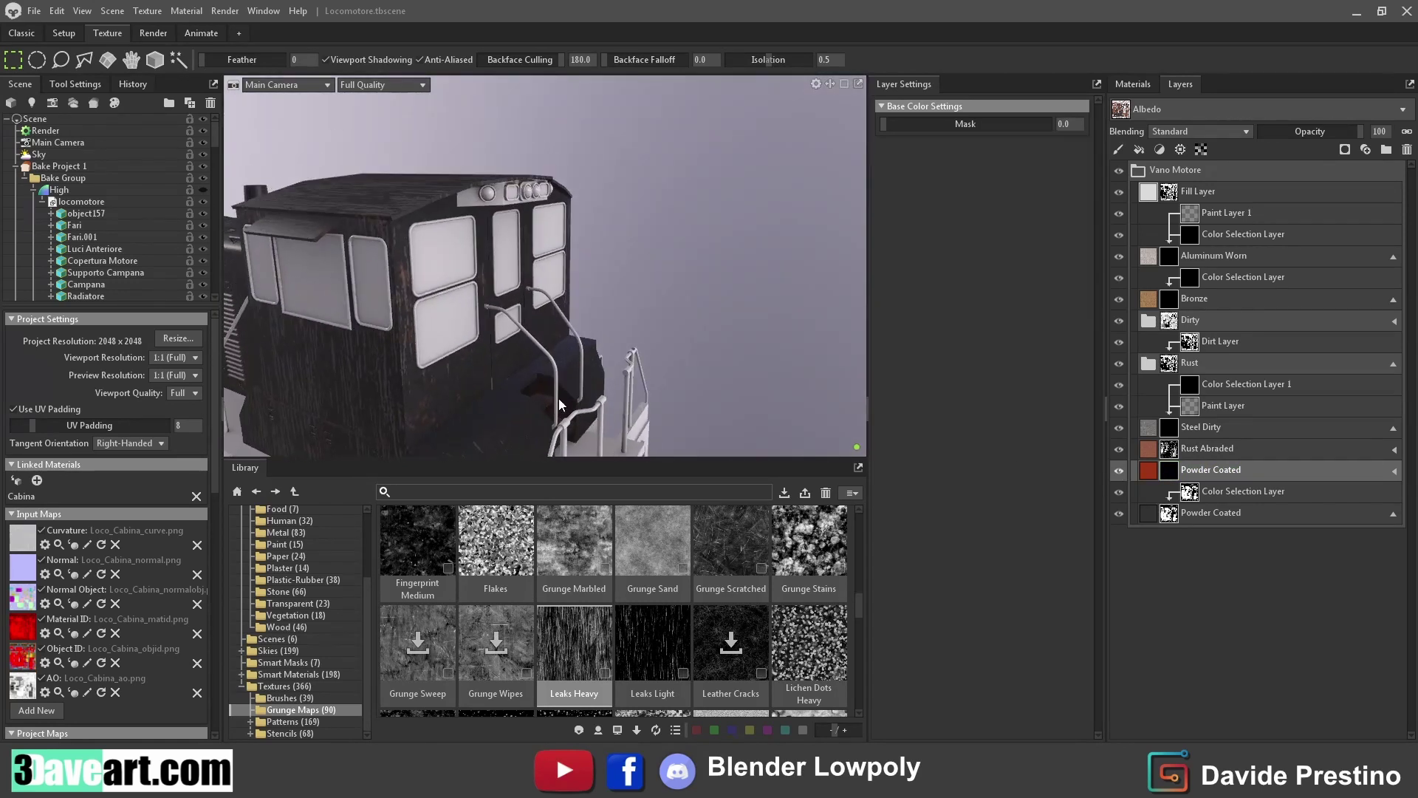
click(1147, 469)
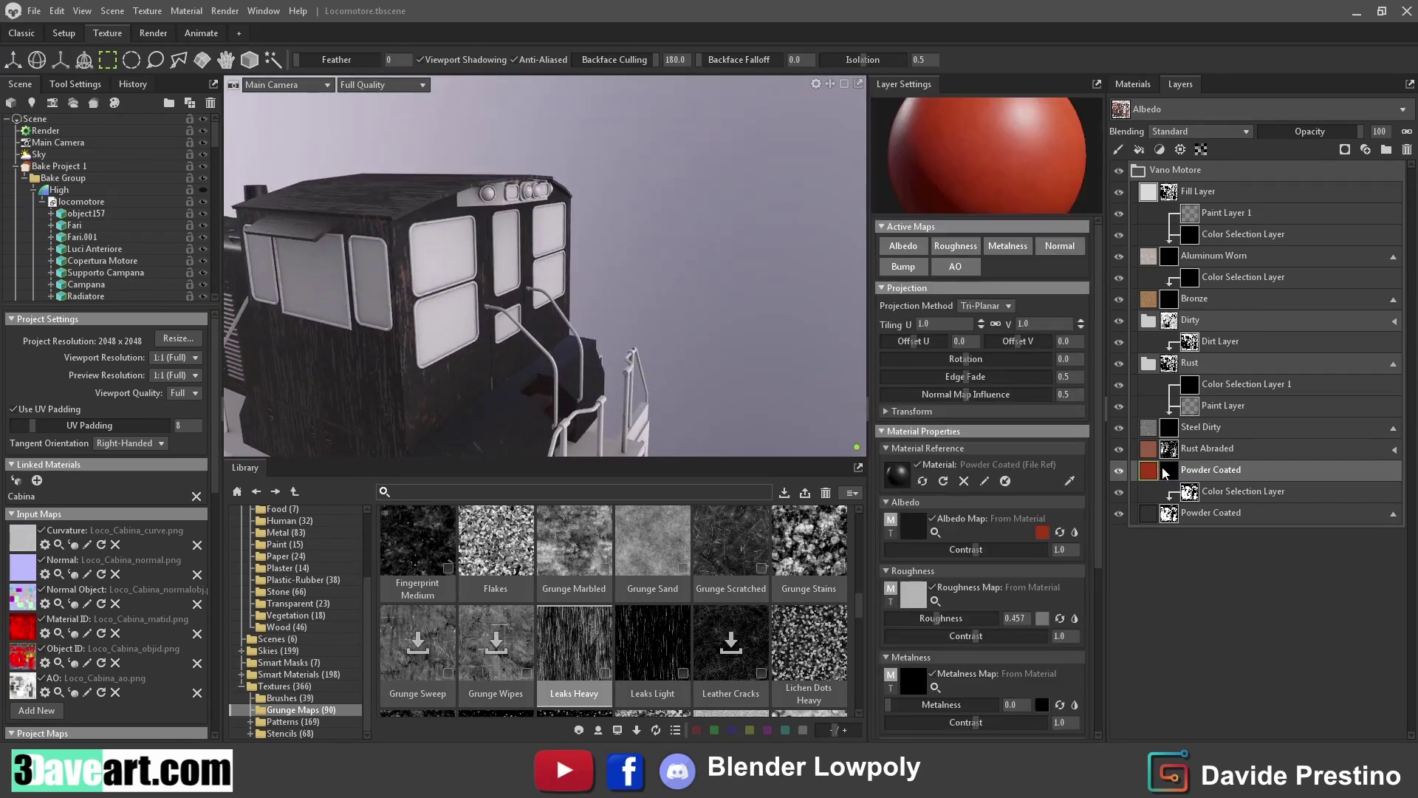
click(1167, 469)
click(1181, 152)
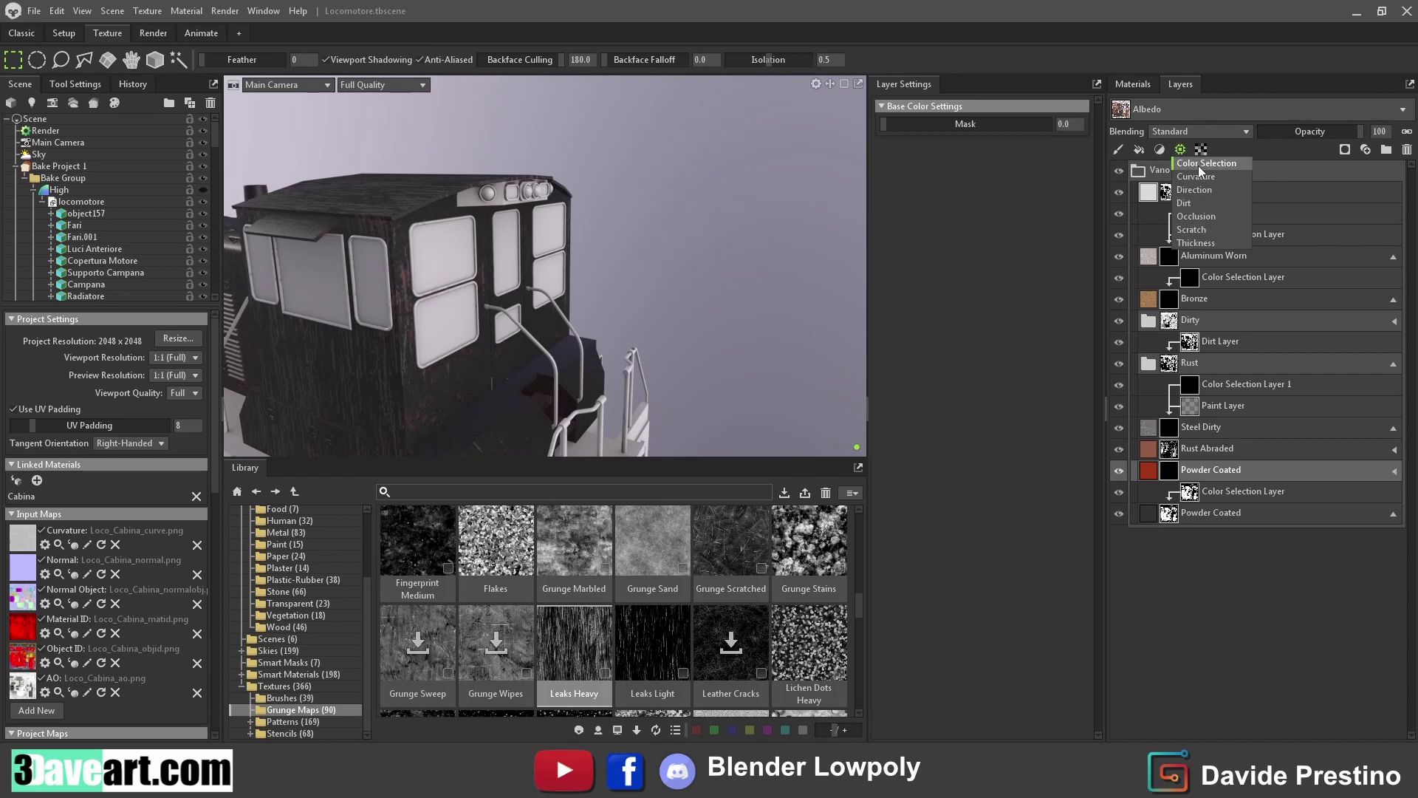
click(1198, 163)
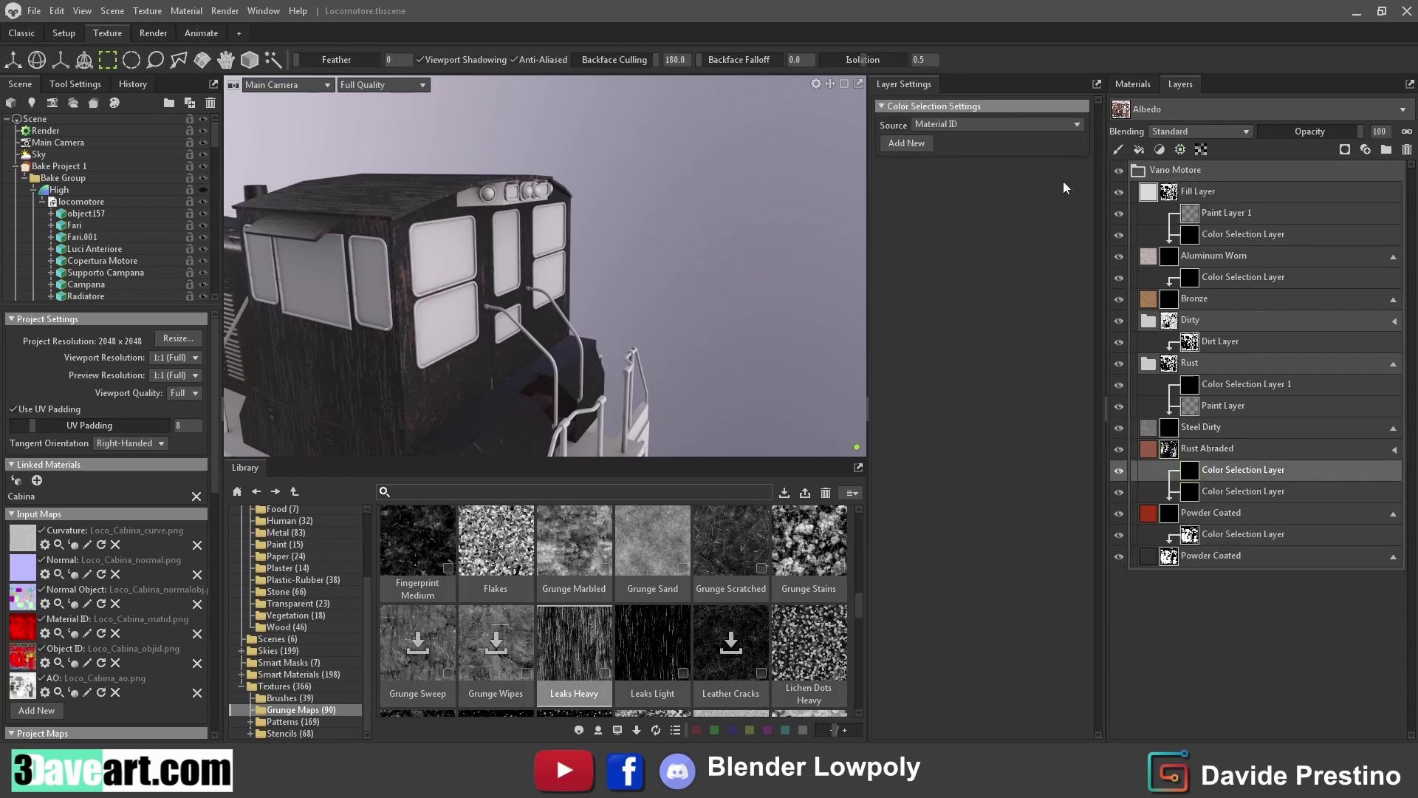
click(1407, 149)
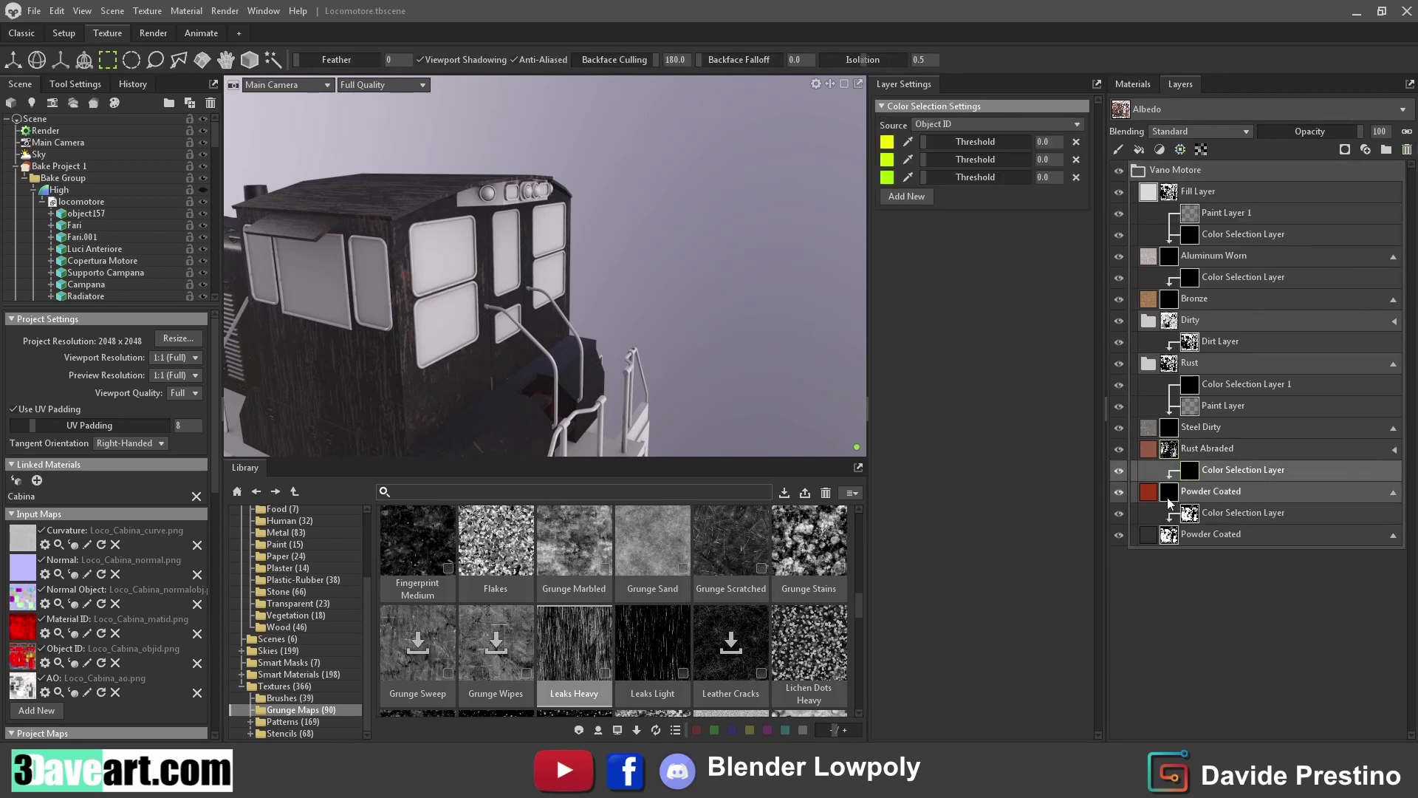
click(1076, 177)
click(1077, 158)
click(908, 141)
click(472, 201)
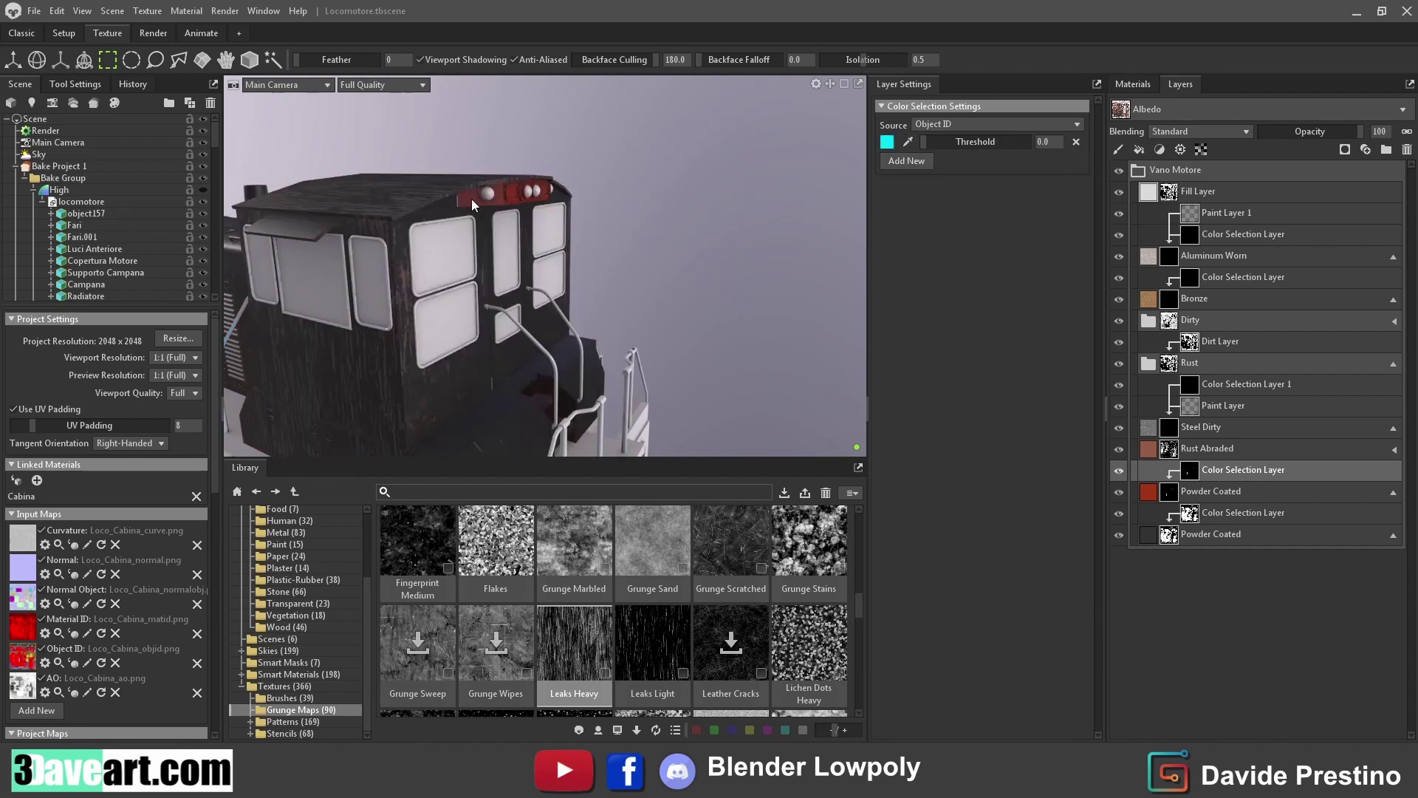
mouse_move(472, 198)
mouse_down()
mouse_move(303, 250)
mouse_move(562, 299)
mouse_move(580, 322)
mouse_move(861, 183)
mouse_up()
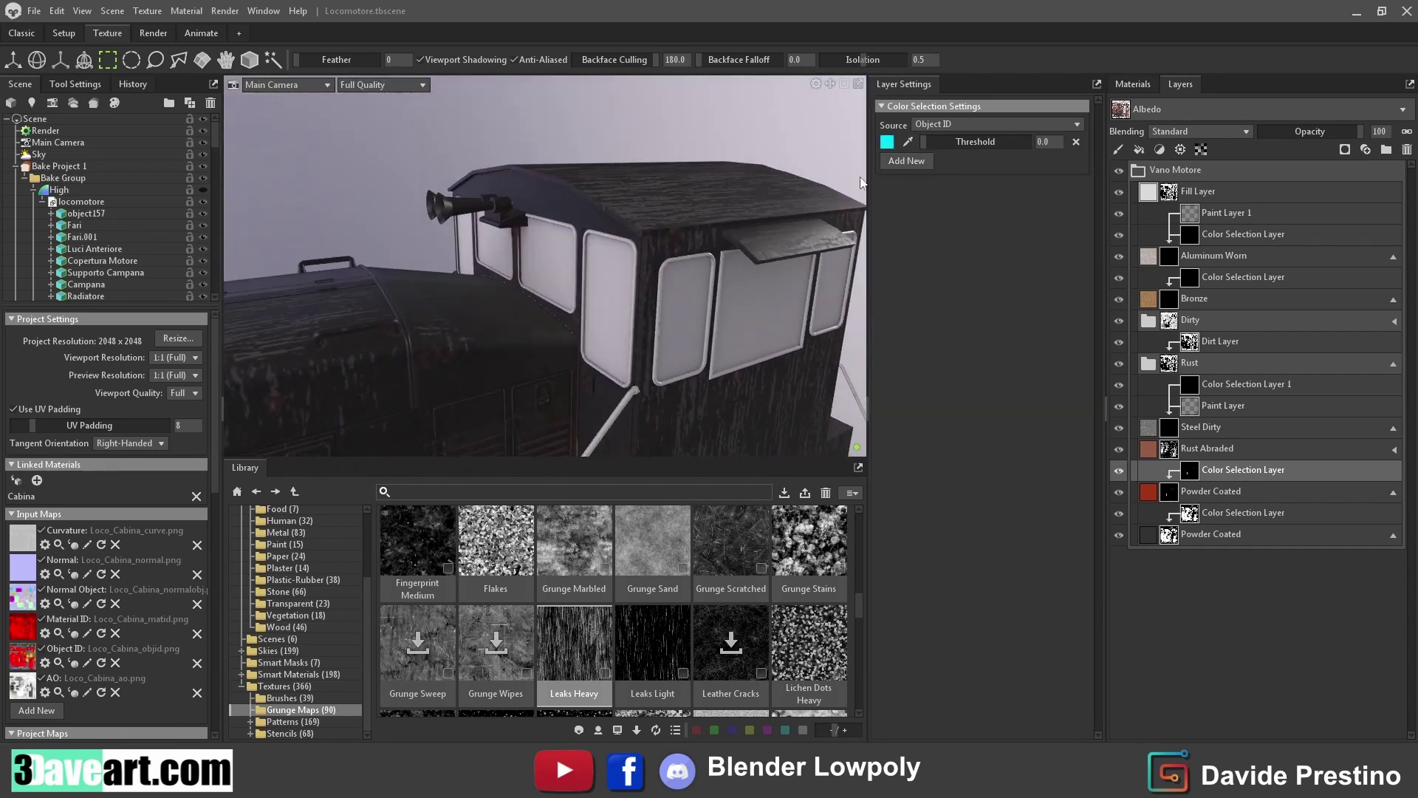
click(891, 161)
click(1077, 159)
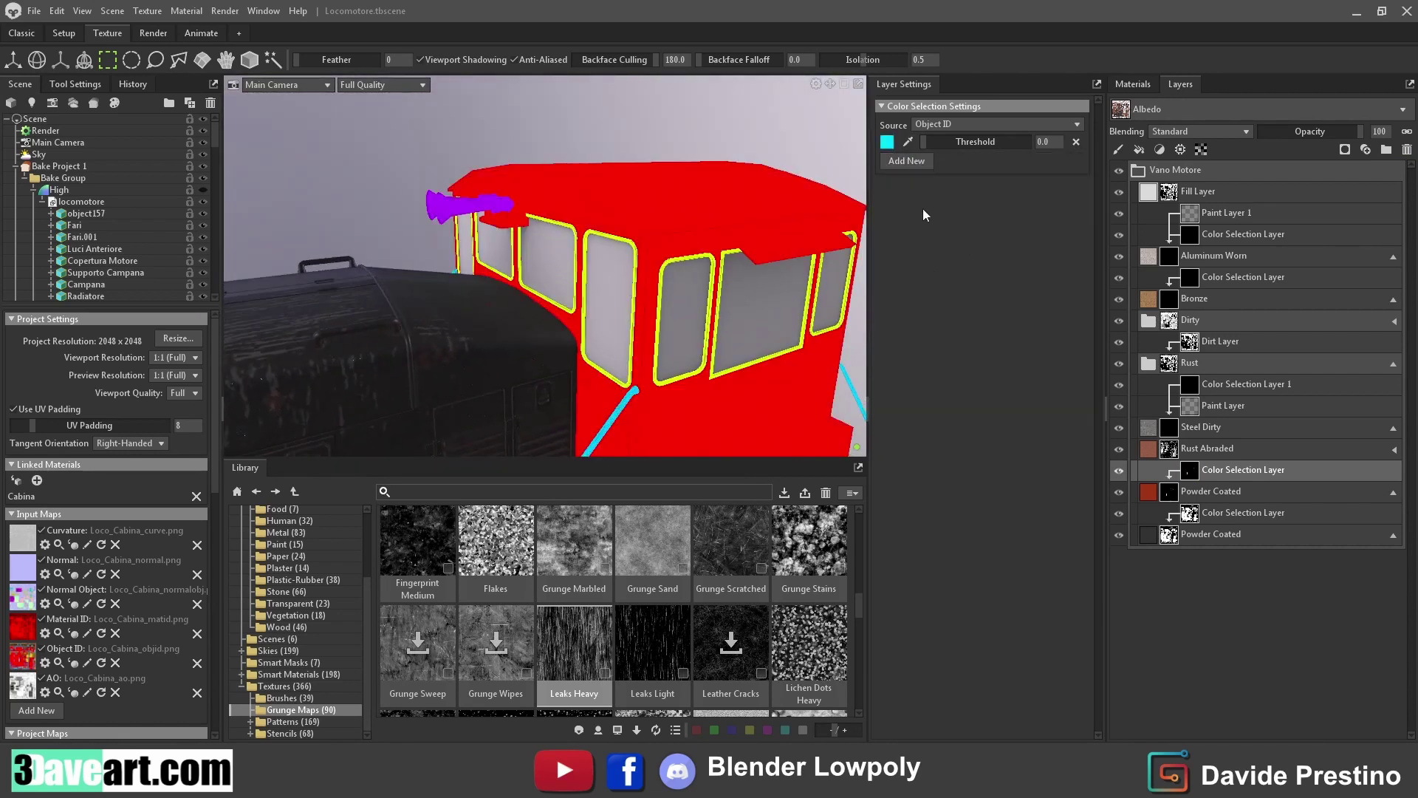
drag(839, 347, 835, 352)
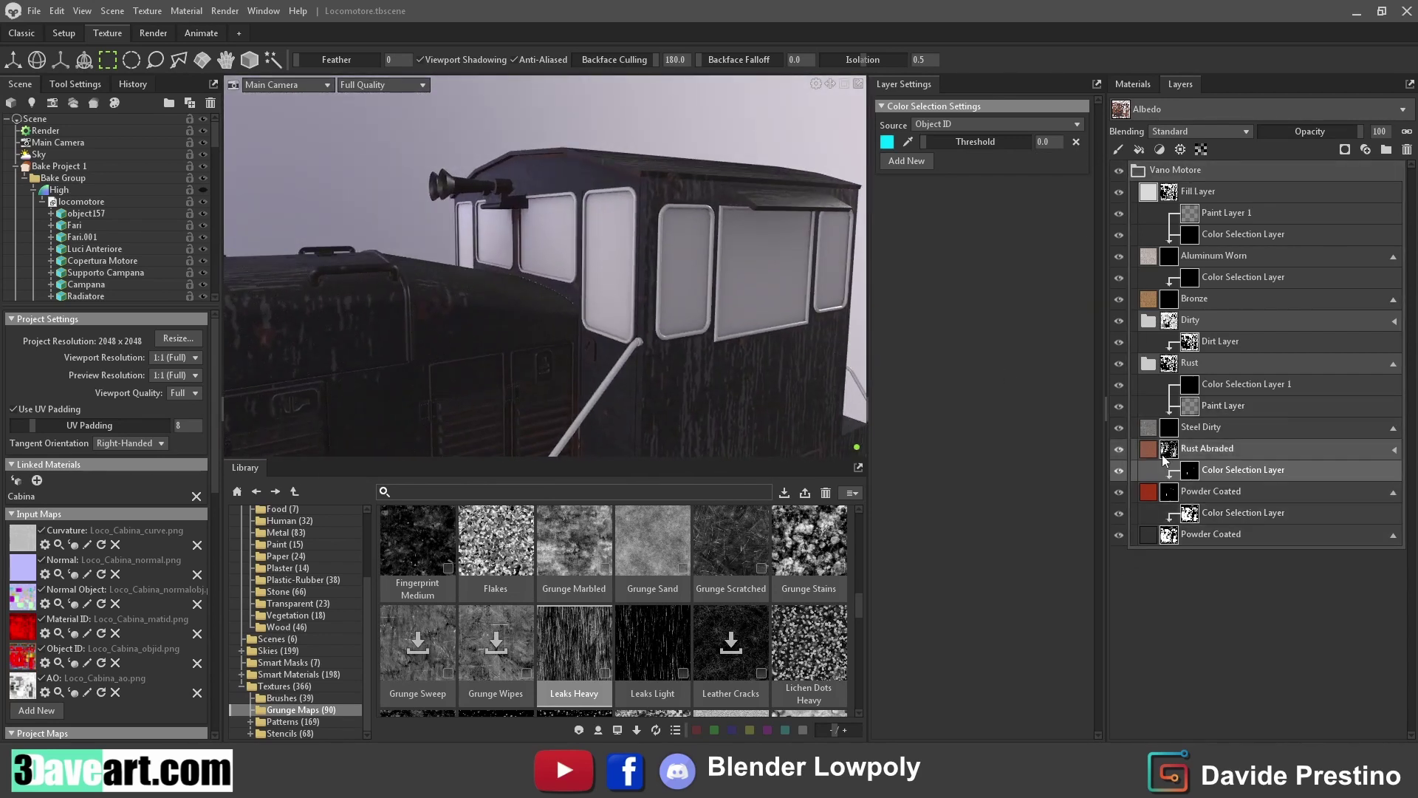
Eyedrop the cab's red ID colour into the Rust and Aluminum Worn colour selection masks
click(1193, 385)
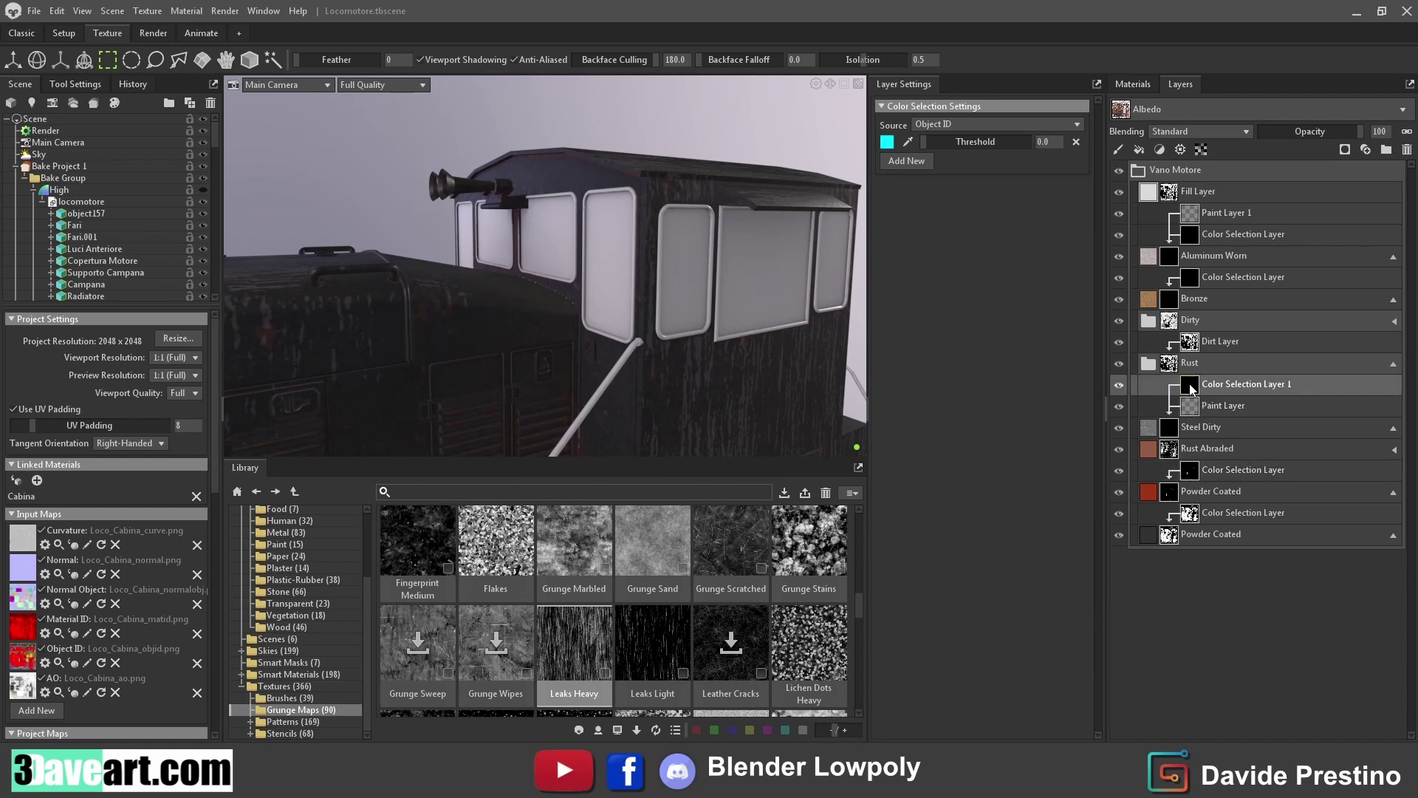
click(907, 141)
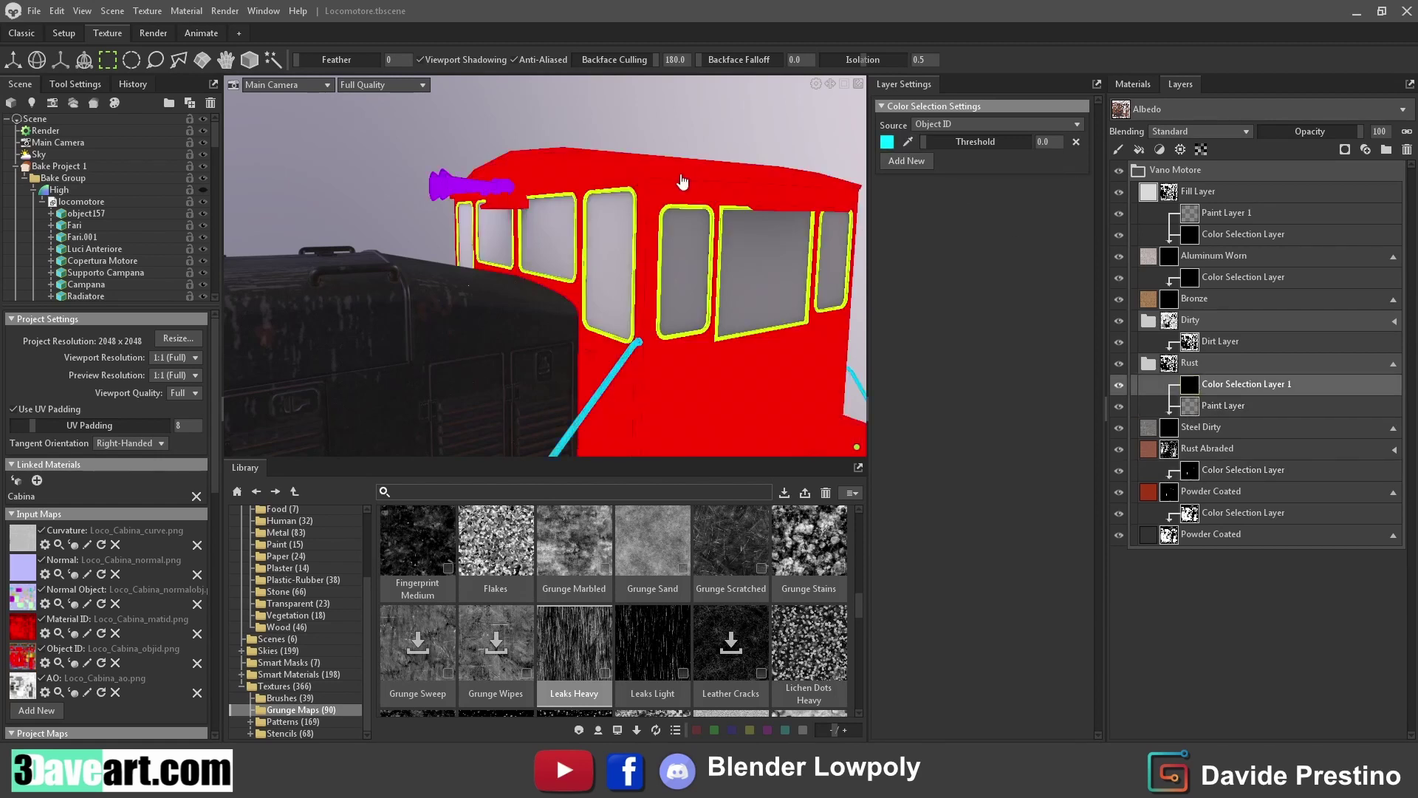
click(747, 300)
mouse_move(748, 300)
mouse_down()
mouse_move(514, 225)
mouse_move(362, 264)
mouse_move(521, 347)
mouse_up()
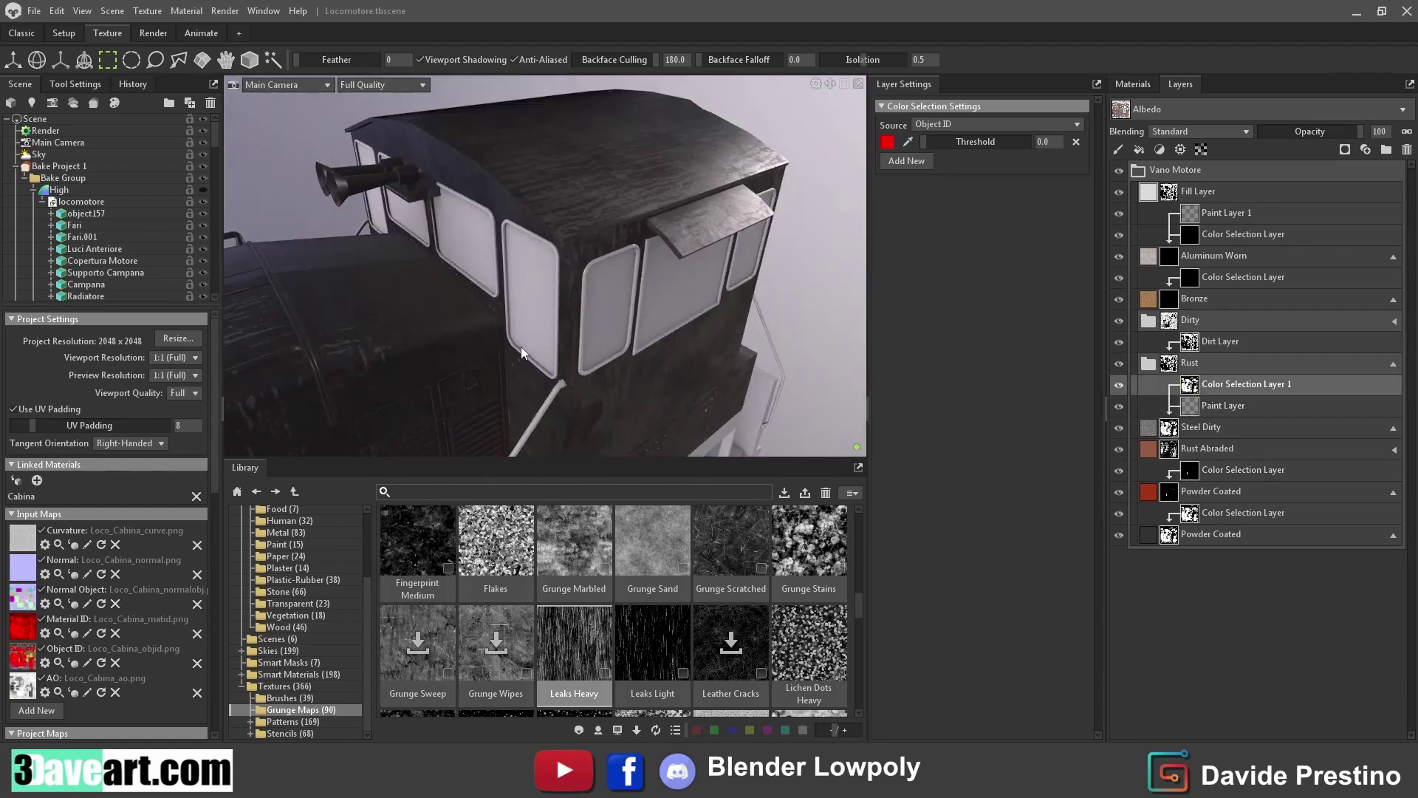
click(1225, 280)
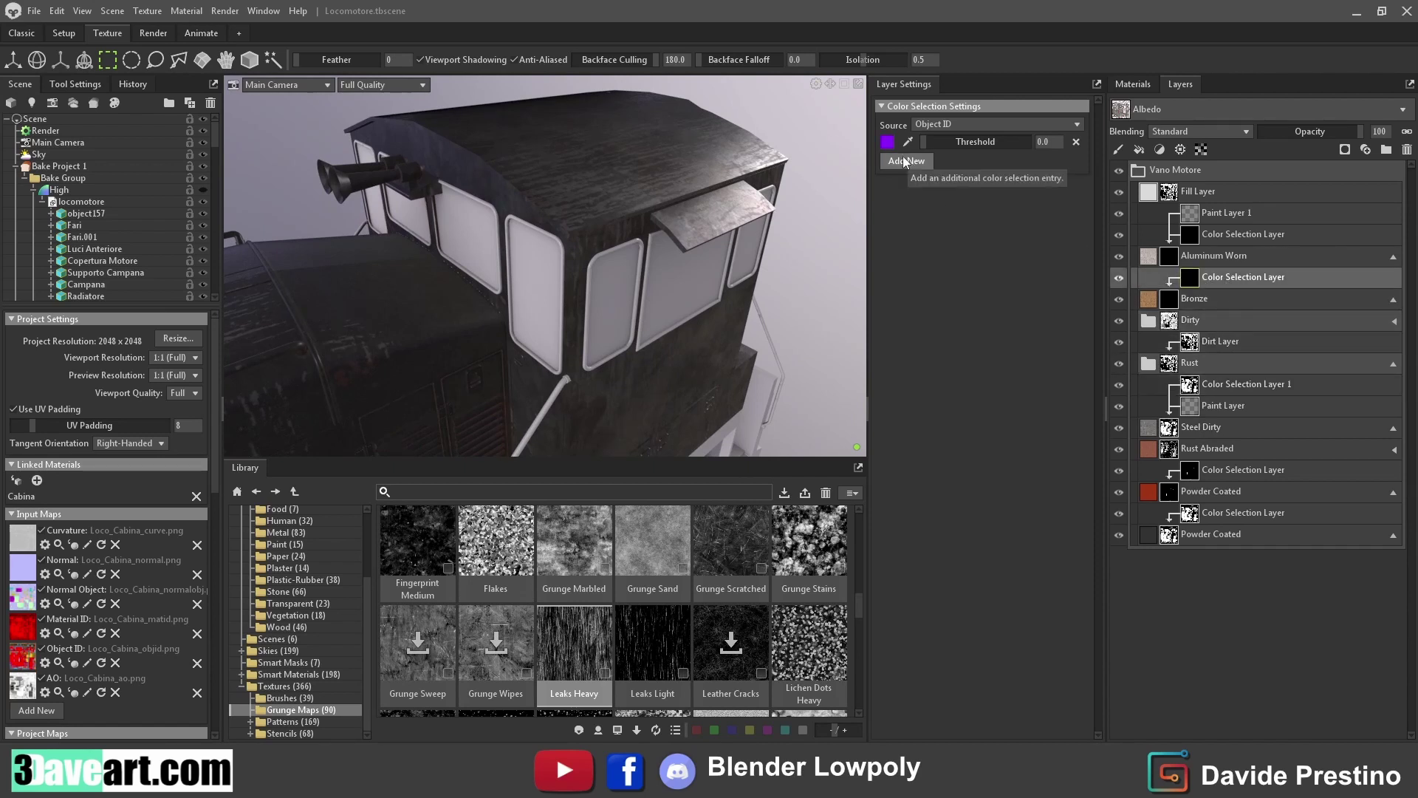
click(908, 142)
click(641, 153)
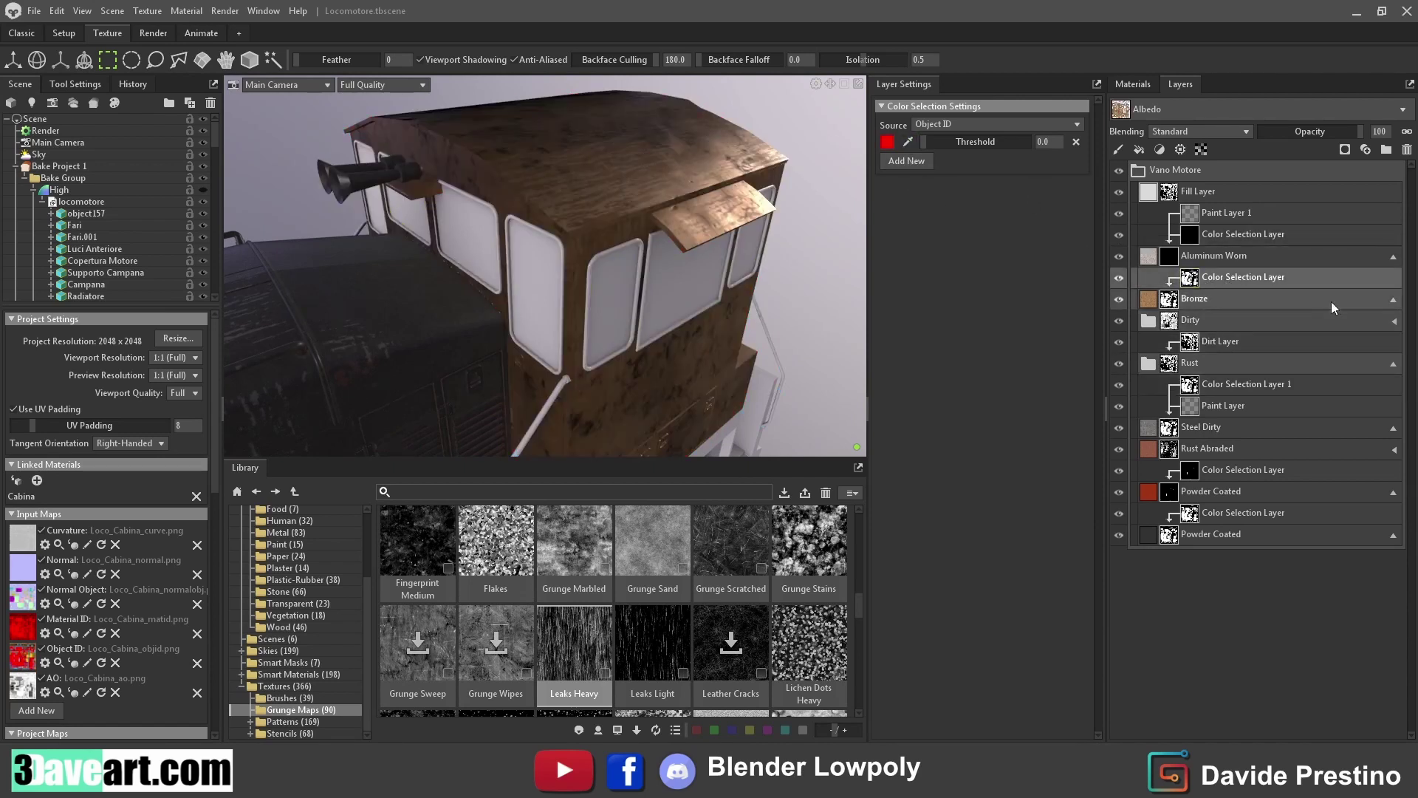
Delete the Aluminum Worn colour selection mask, the fill layer's masks and the Aluminum Worn layer
click(1407, 150)
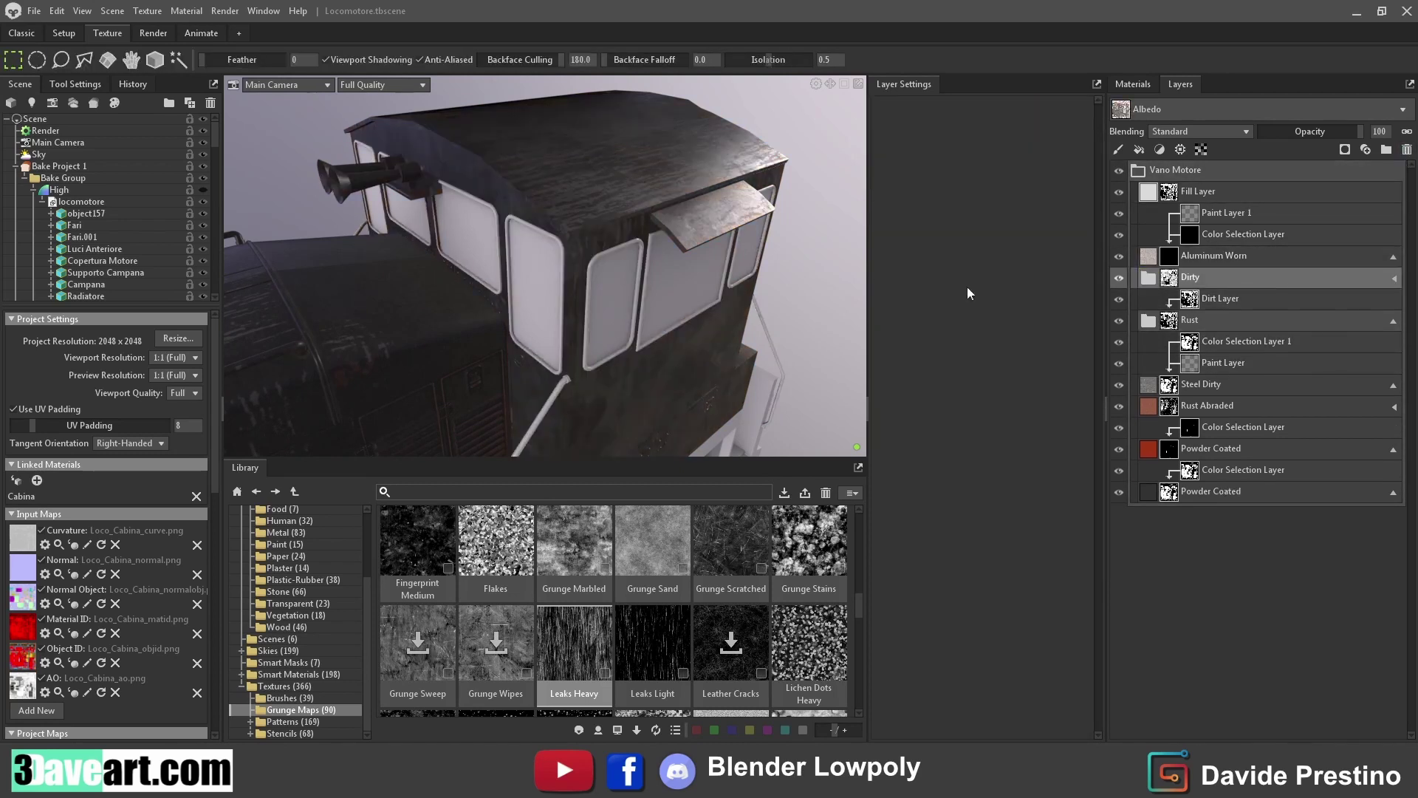
click(1323, 209)
key(Delete)
drag(517, 258, 755, 259)
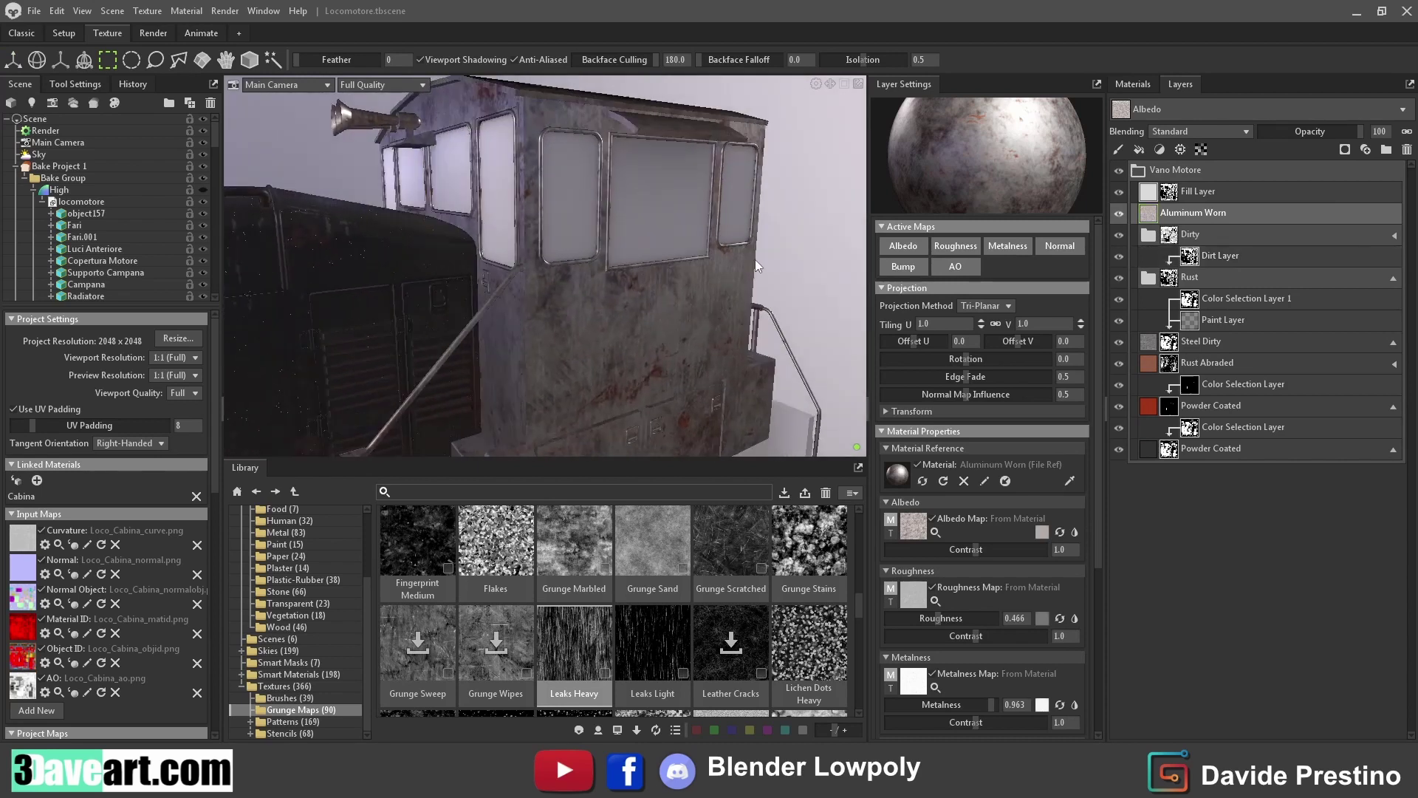
key(Delete)
drag(611, 409, 675, 321)
scroll(676, 322, down, 2)
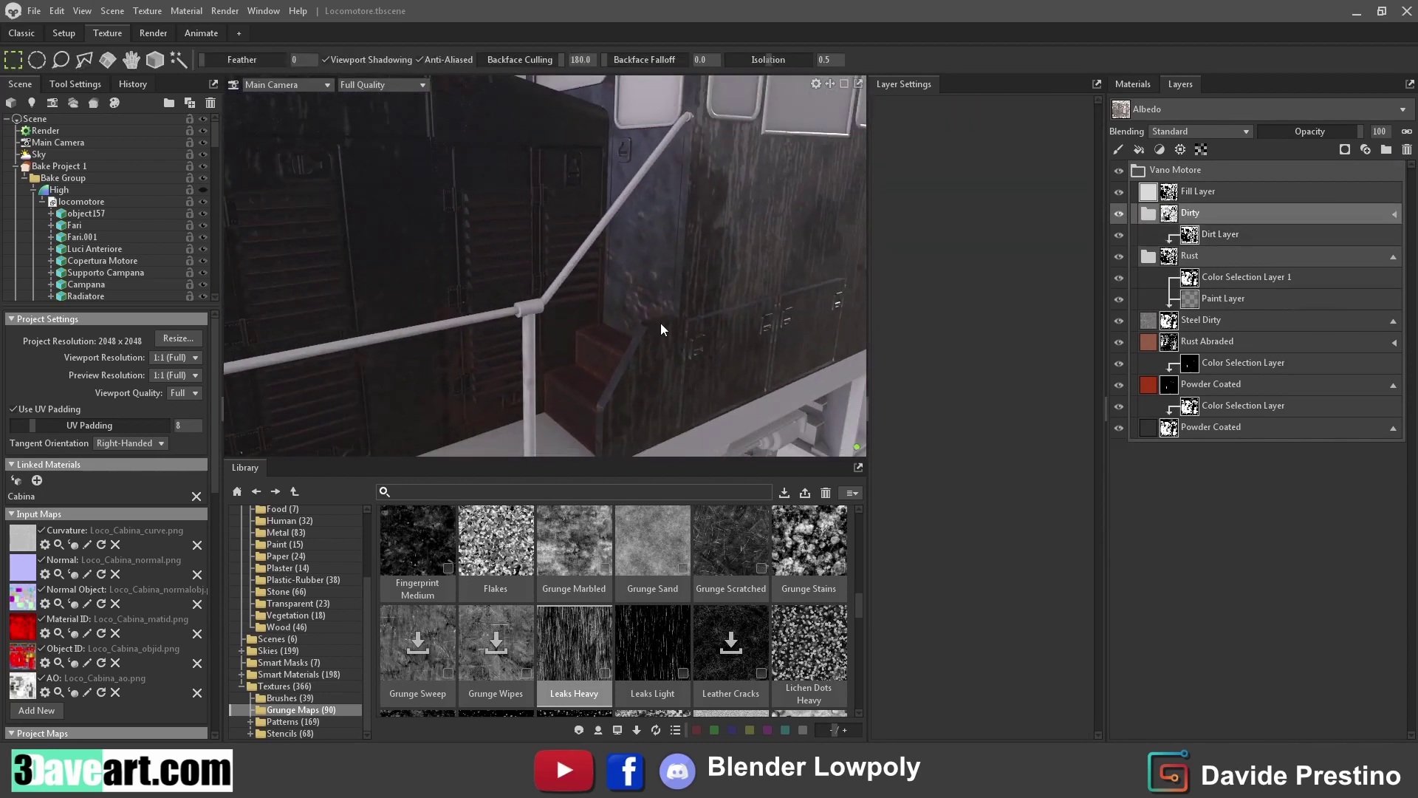
scroll(661, 323, down, 3)
scroll(741, 397, down, 5)
drag(648, 393, 561, 307)
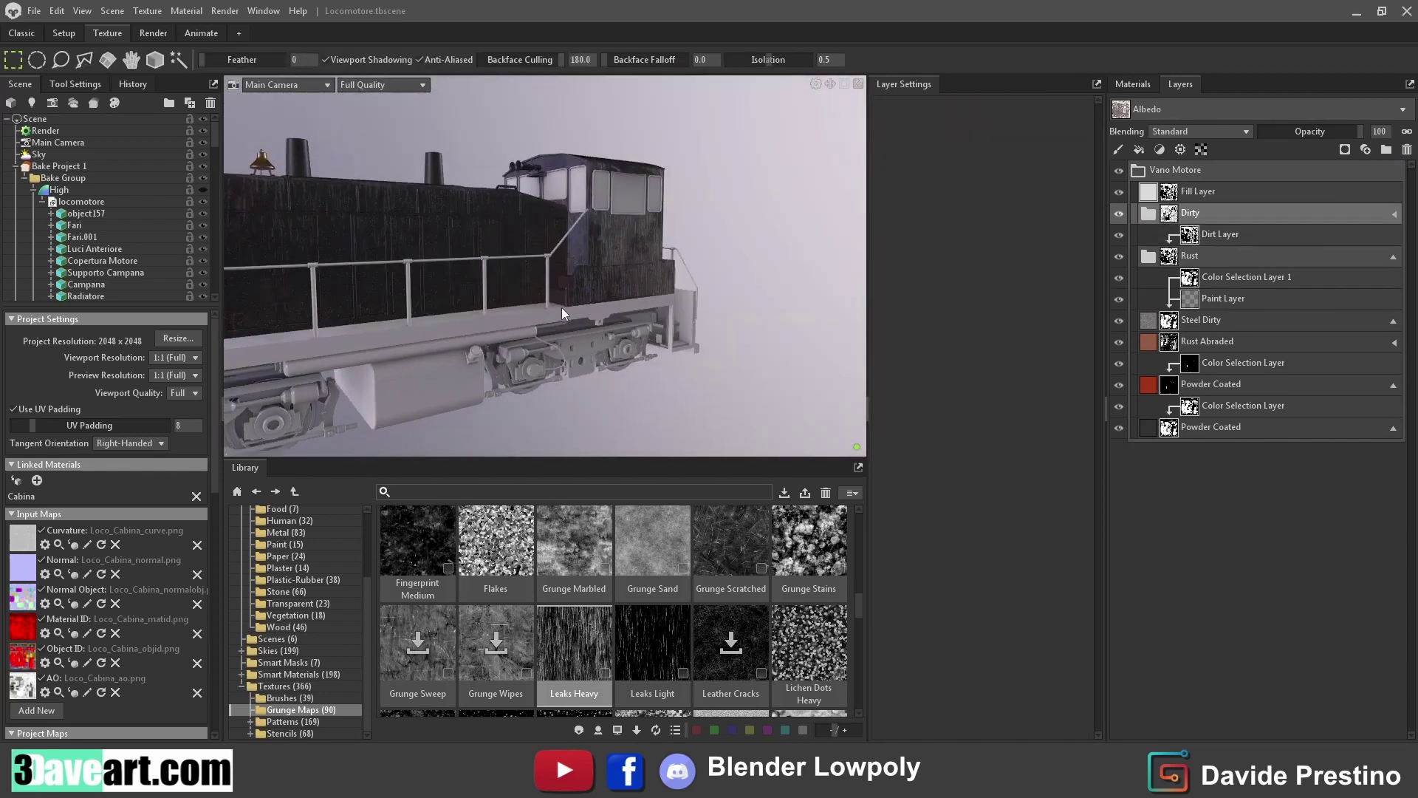
Create a new Glass 1 material from the Glass template in the Materials list
click(1131, 84)
click(1160, 104)
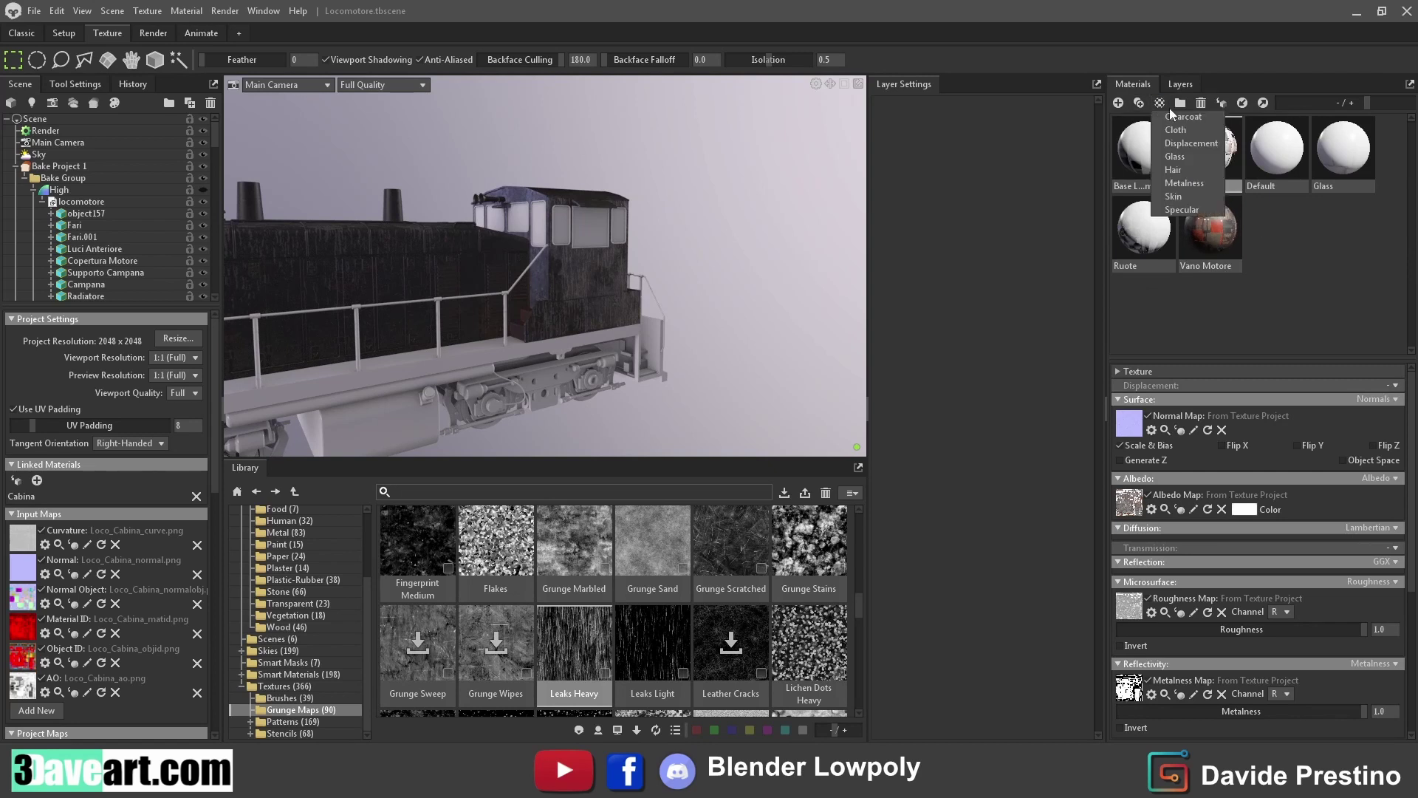
click(1174, 157)
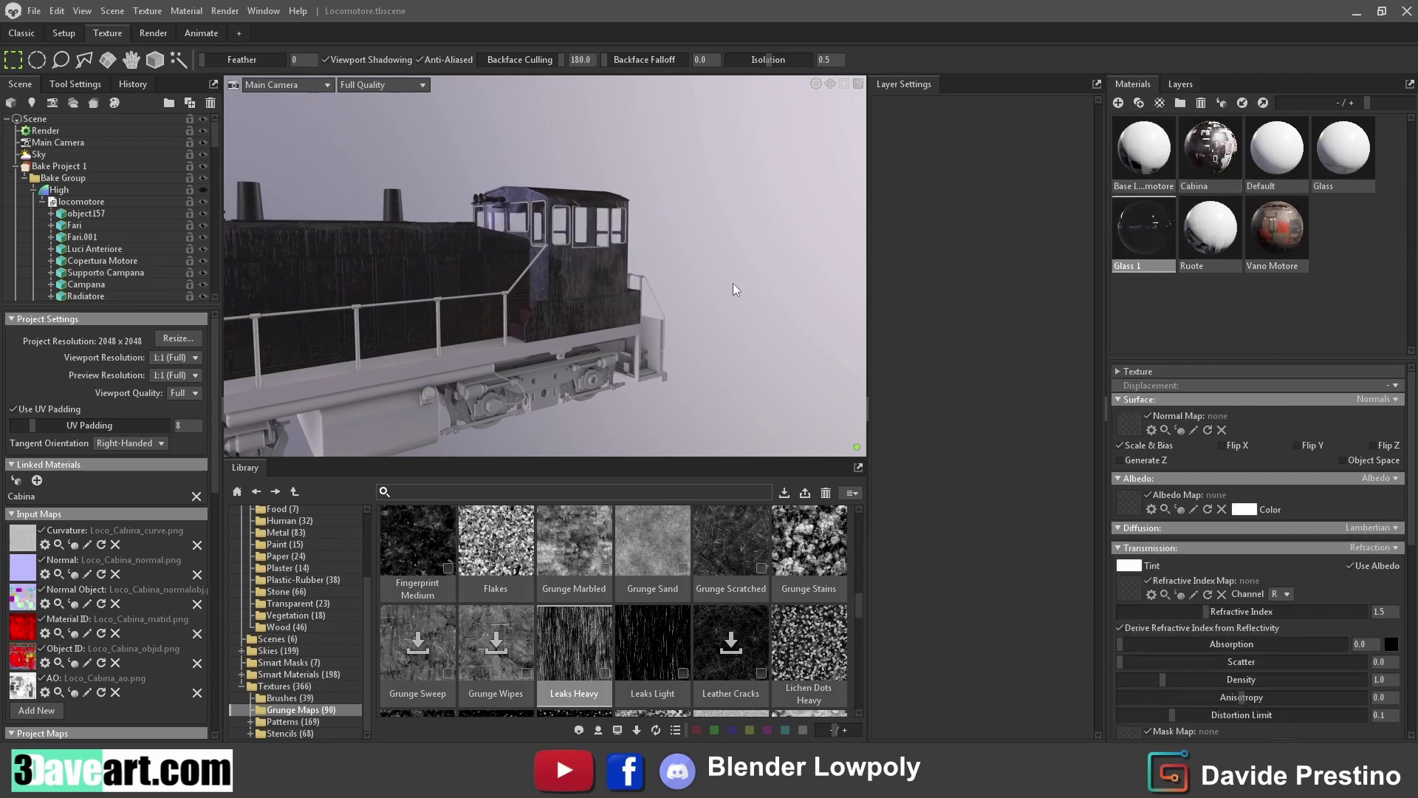
mouse_move(733, 283)
mouse_down()
mouse_move(371, 254)
mouse_move(304, 318)
mouse_move(371, 317)
mouse_move(494, 362)
mouse_move(436, 380)
mouse_move(613, 388)
mouse_up()
Lower the Rust Abraded layer's bump strength
scroll(368, 317, up, 5)
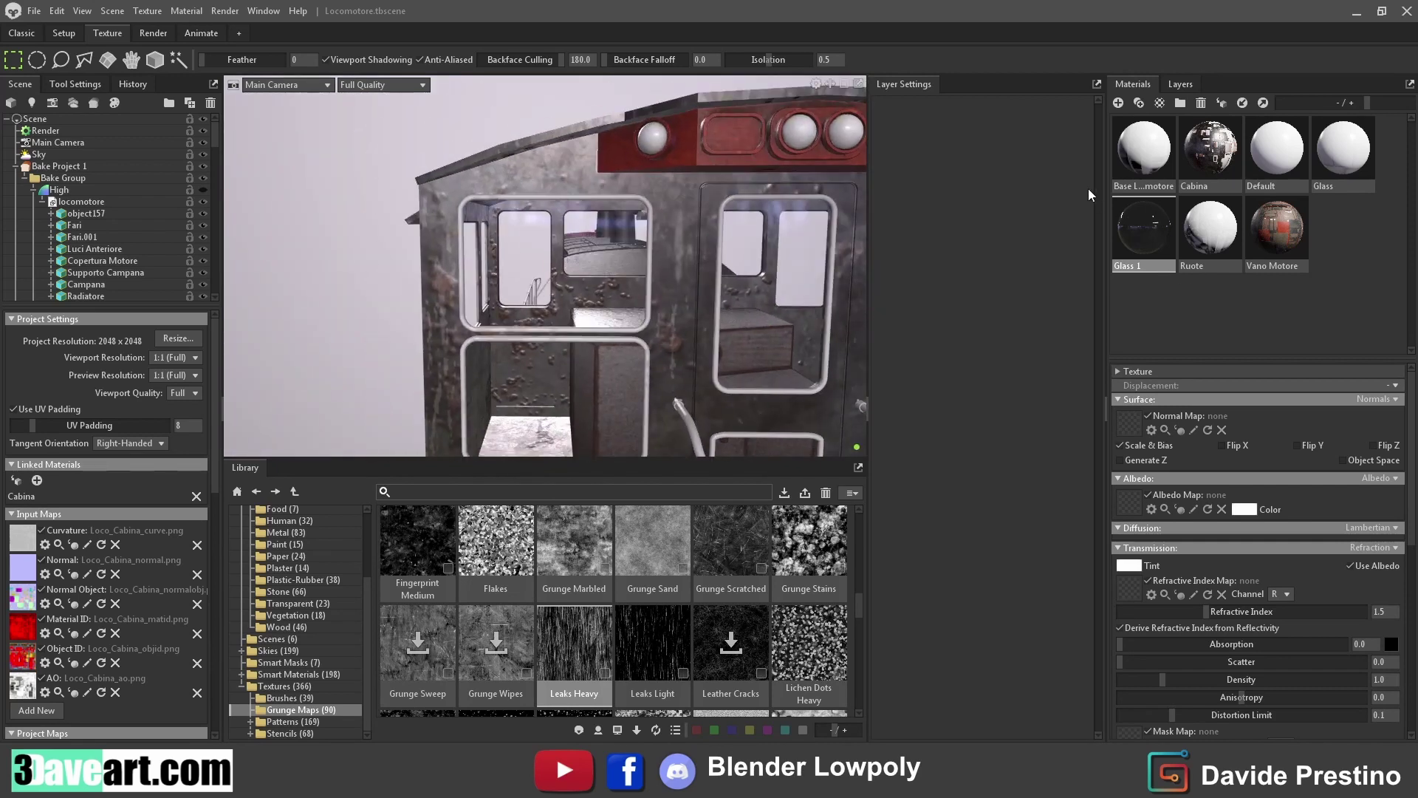
click(1182, 84)
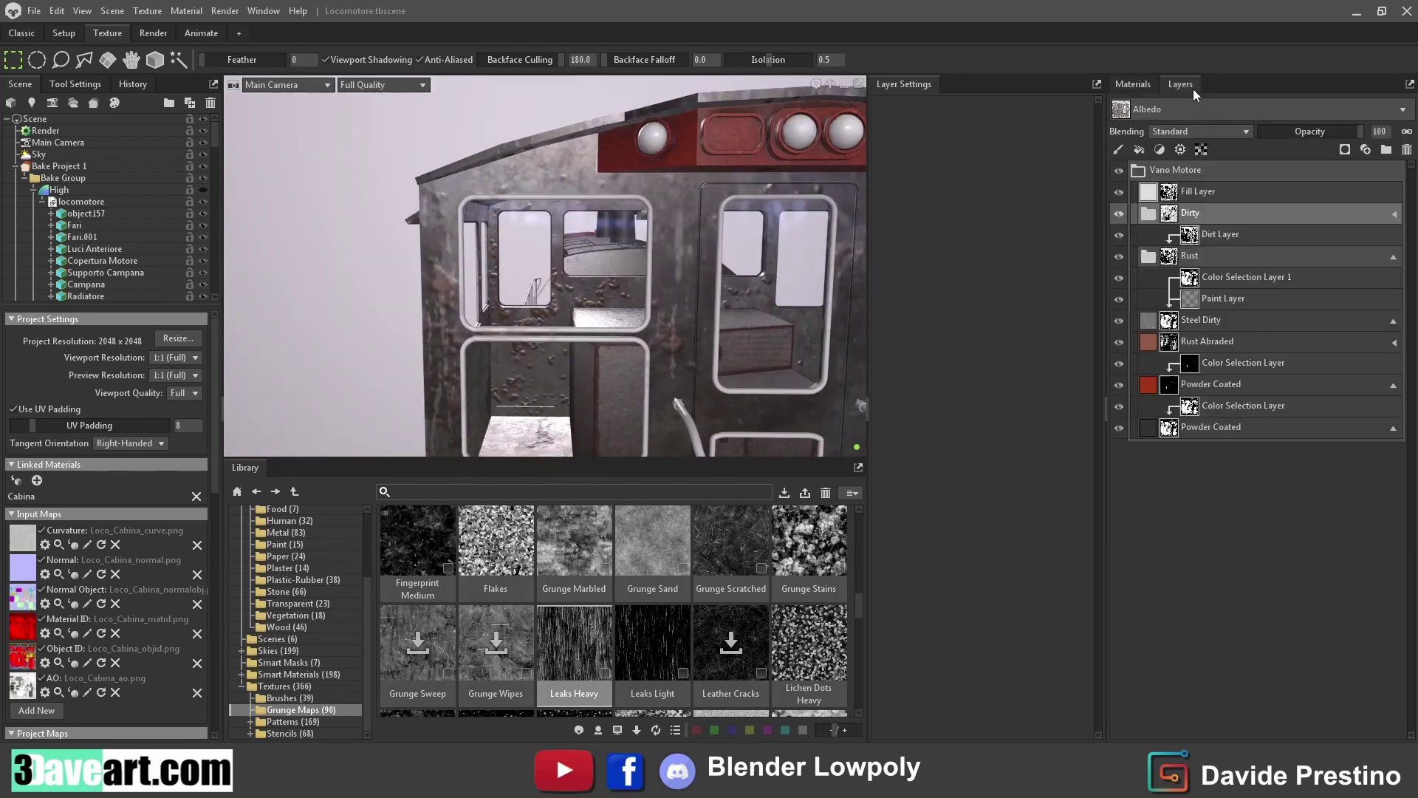
click(1174, 342)
scroll(963, 550, down, 2)
scroll(974, 647, down, 1)
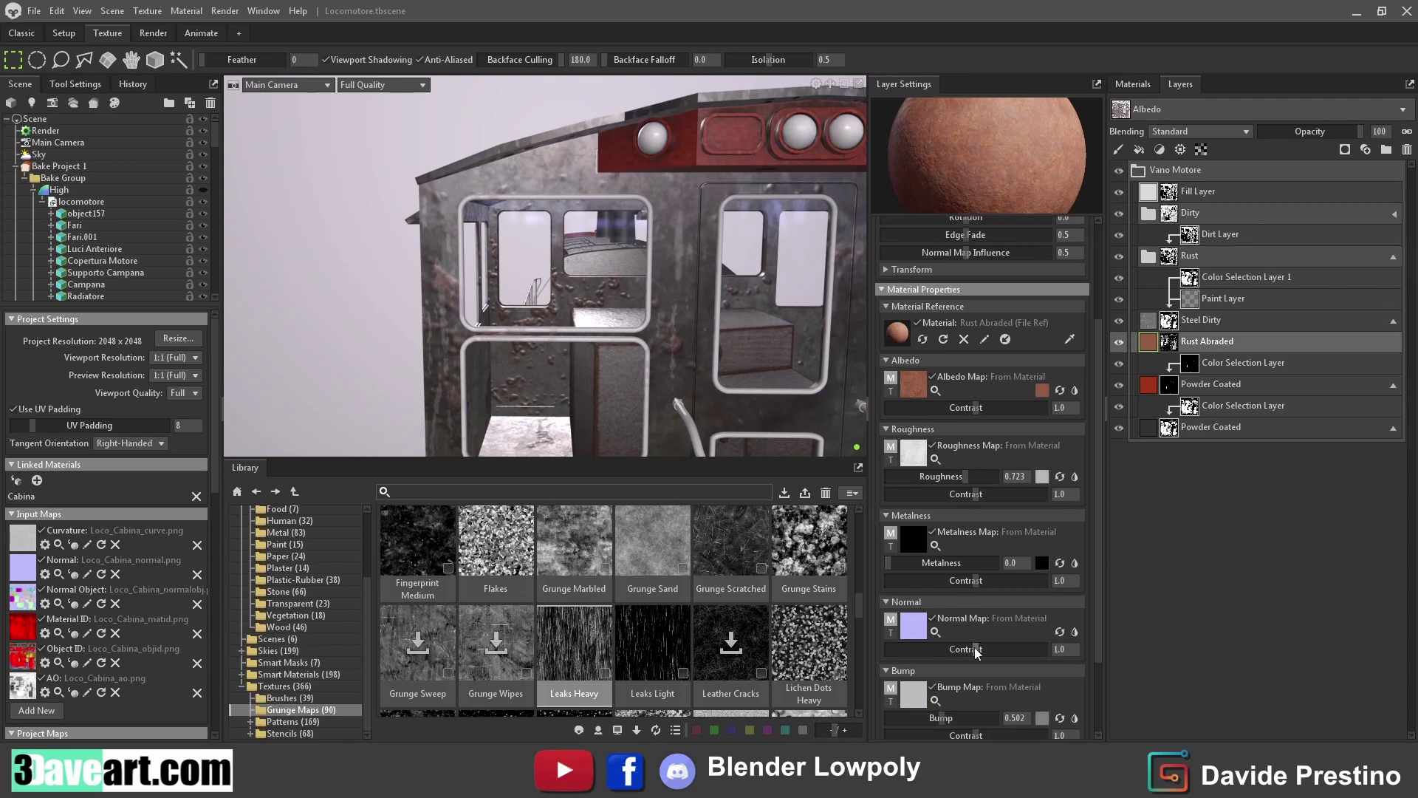
scroll(965, 677, down, 2)
drag(943, 687, 927, 683)
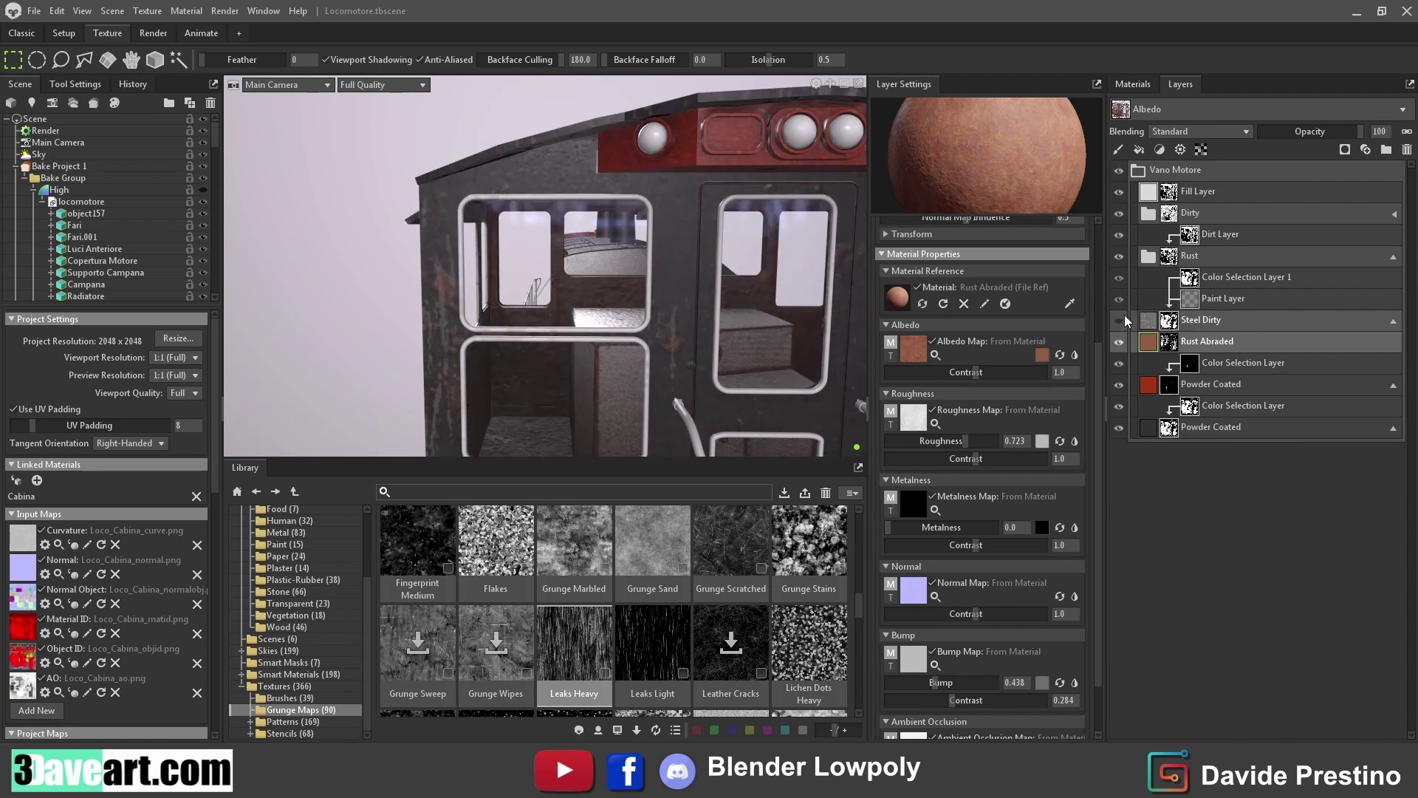
Adjust Steel Dirty's metalness contrast and nudge its bump up slightly
click(1147, 320)
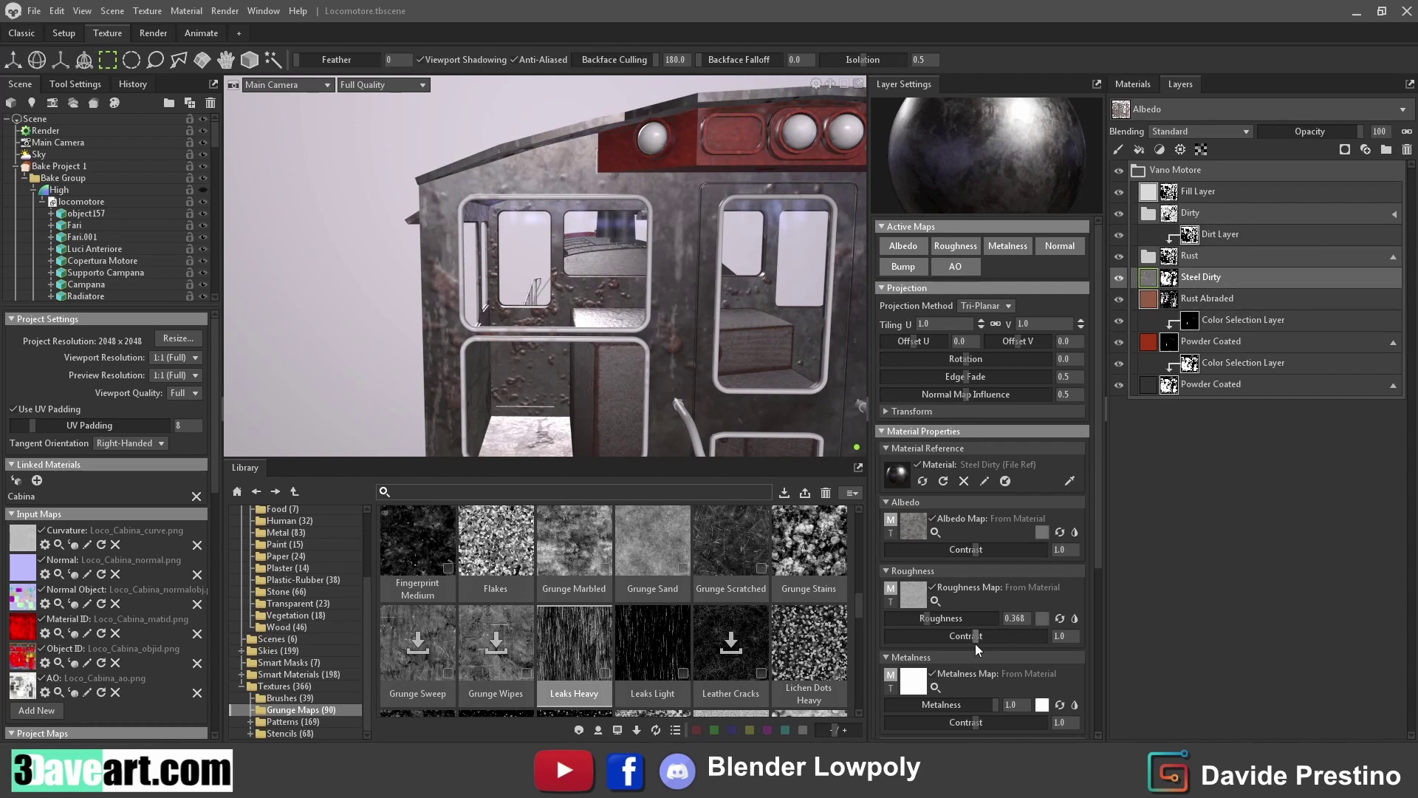
scroll(975, 645, down, 2)
drag(976, 686, 954, 686)
scroll(977, 685, down, 5)
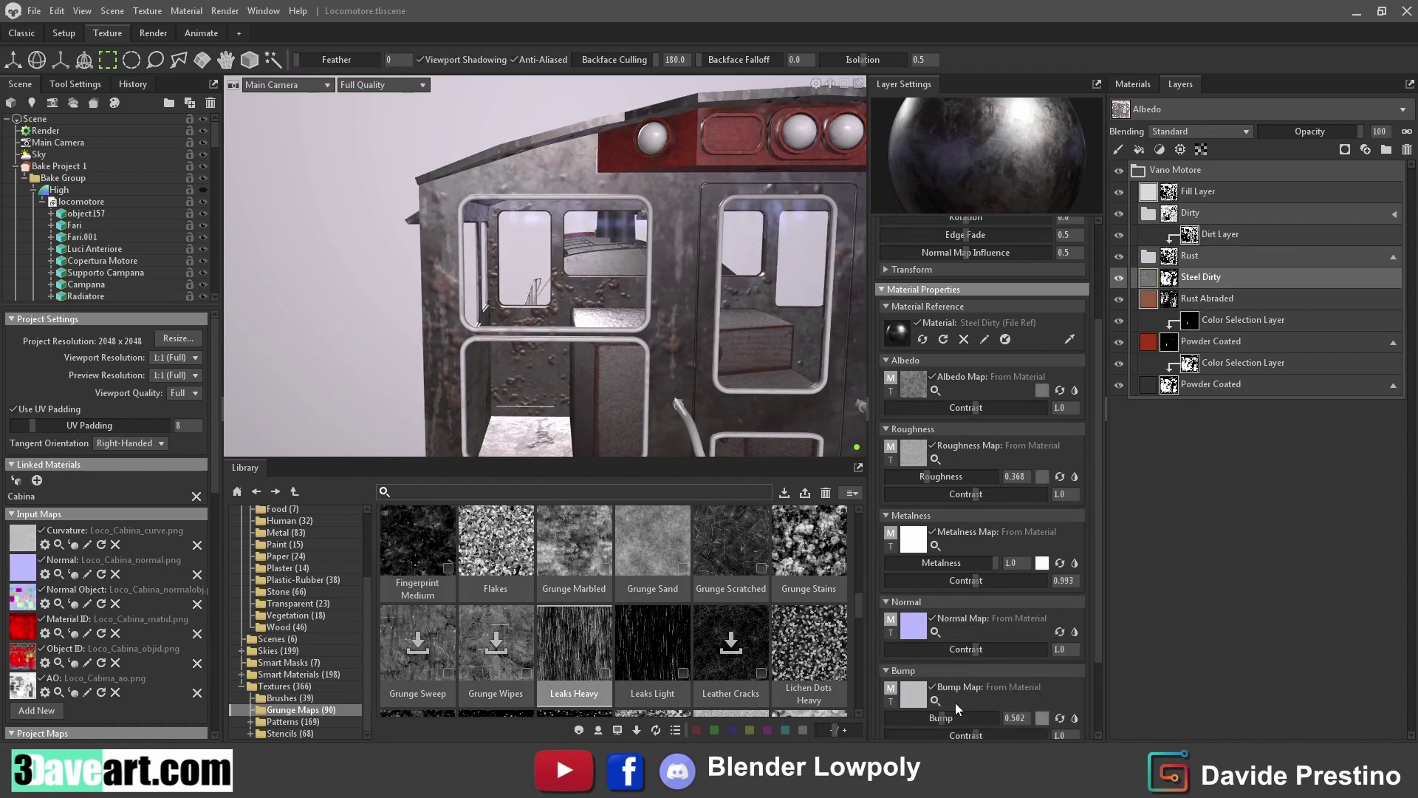
drag(950, 713, 953, 713)
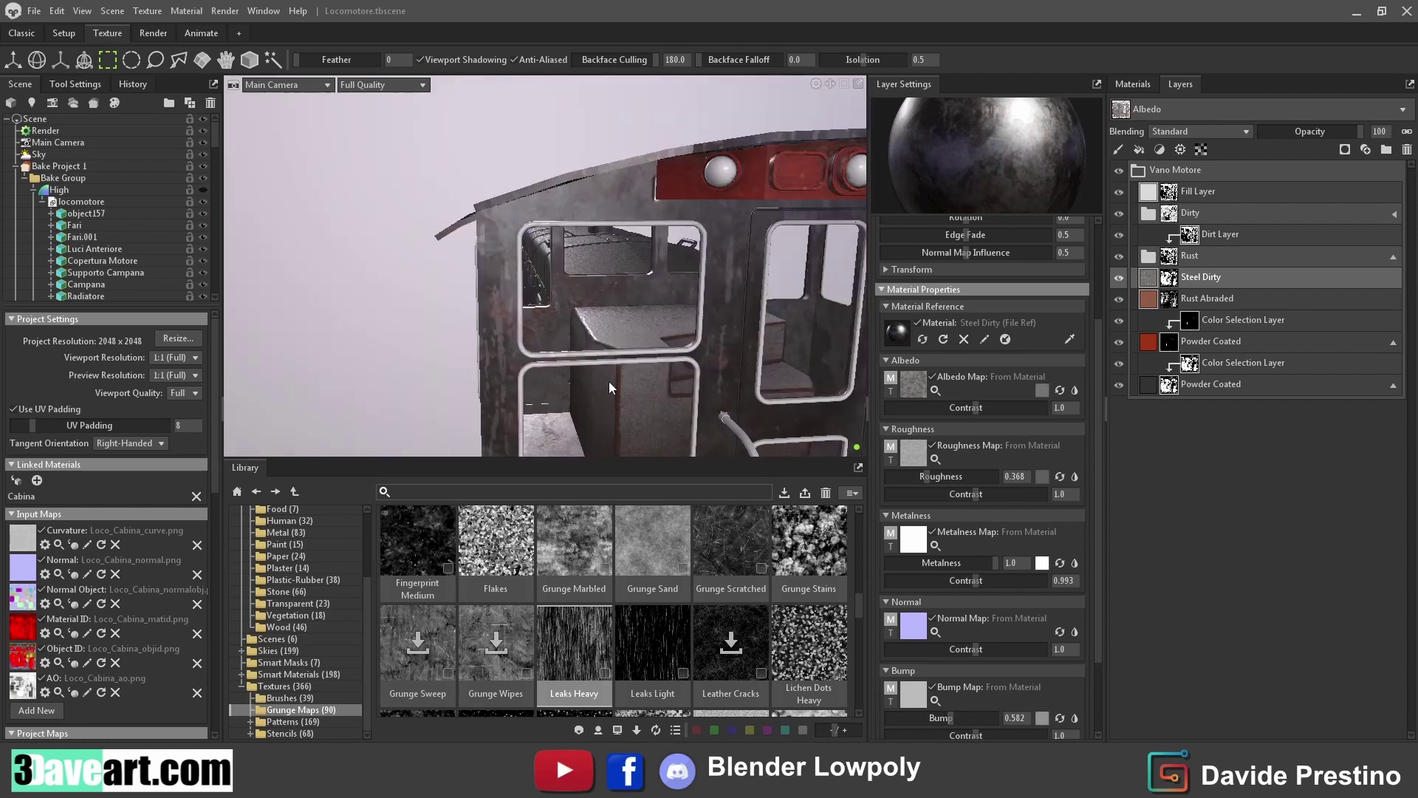
mouse_move(609, 381)
mouse_down()
mouse_move(765, 382)
mouse_move(652, 347)
mouse_move(628, 308)
mouse_move(526, 342)
mouse_move(613, 366)
mouse_move(653, 358)
mouse_up()
scroll(652, 347, down, 5)
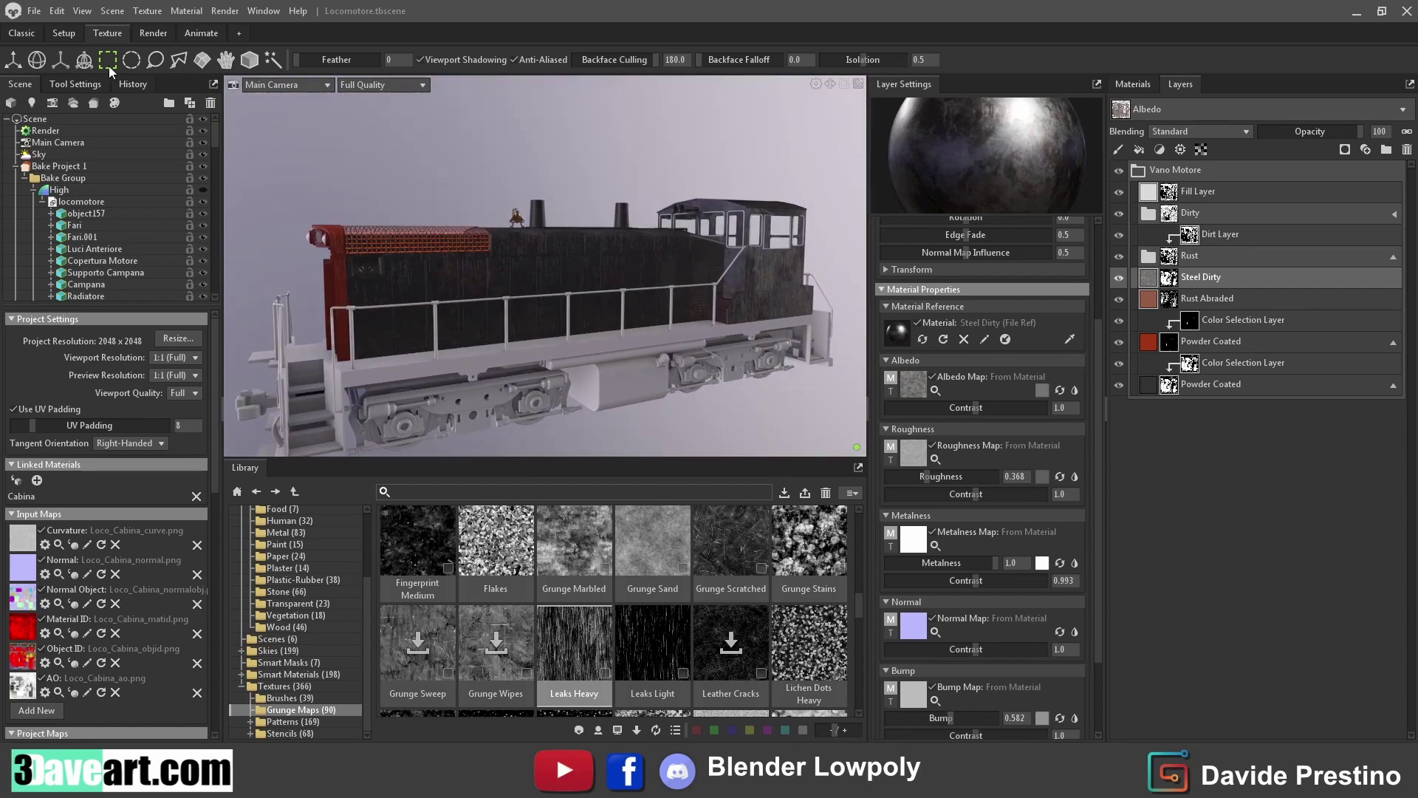
Save the scene
click(34, 10)
click(60, 75)
mouse_move(546, 358)
mouse_down()
mouse_move(619, 323)
mouse_move(605, 330)
mouse_move(793, 371)
mouse_move(609, 388)
mouse_move(556, 362)
mouse_up()
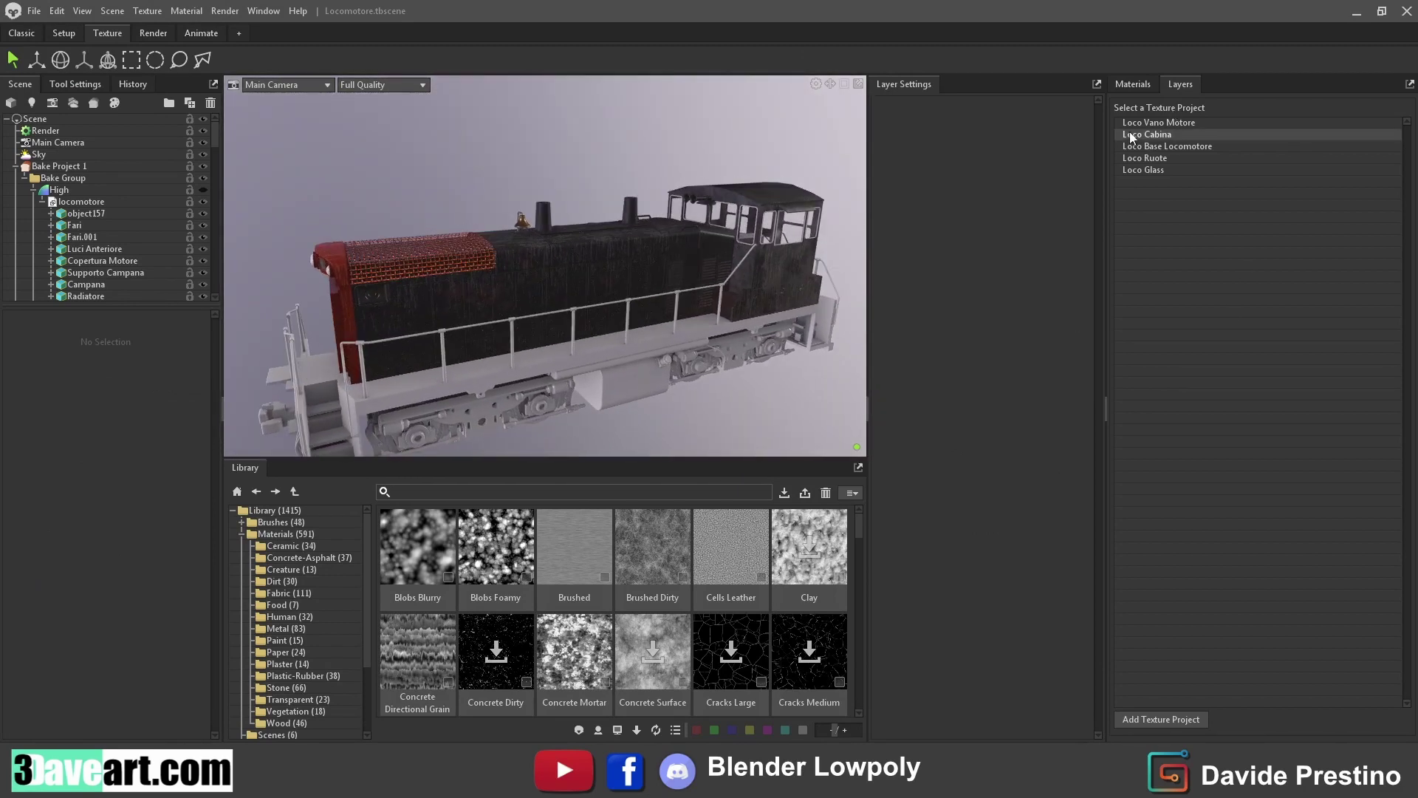
Copy the Vano Motore layer group from the Loco Vano Motore texture project
click(1159, 122)
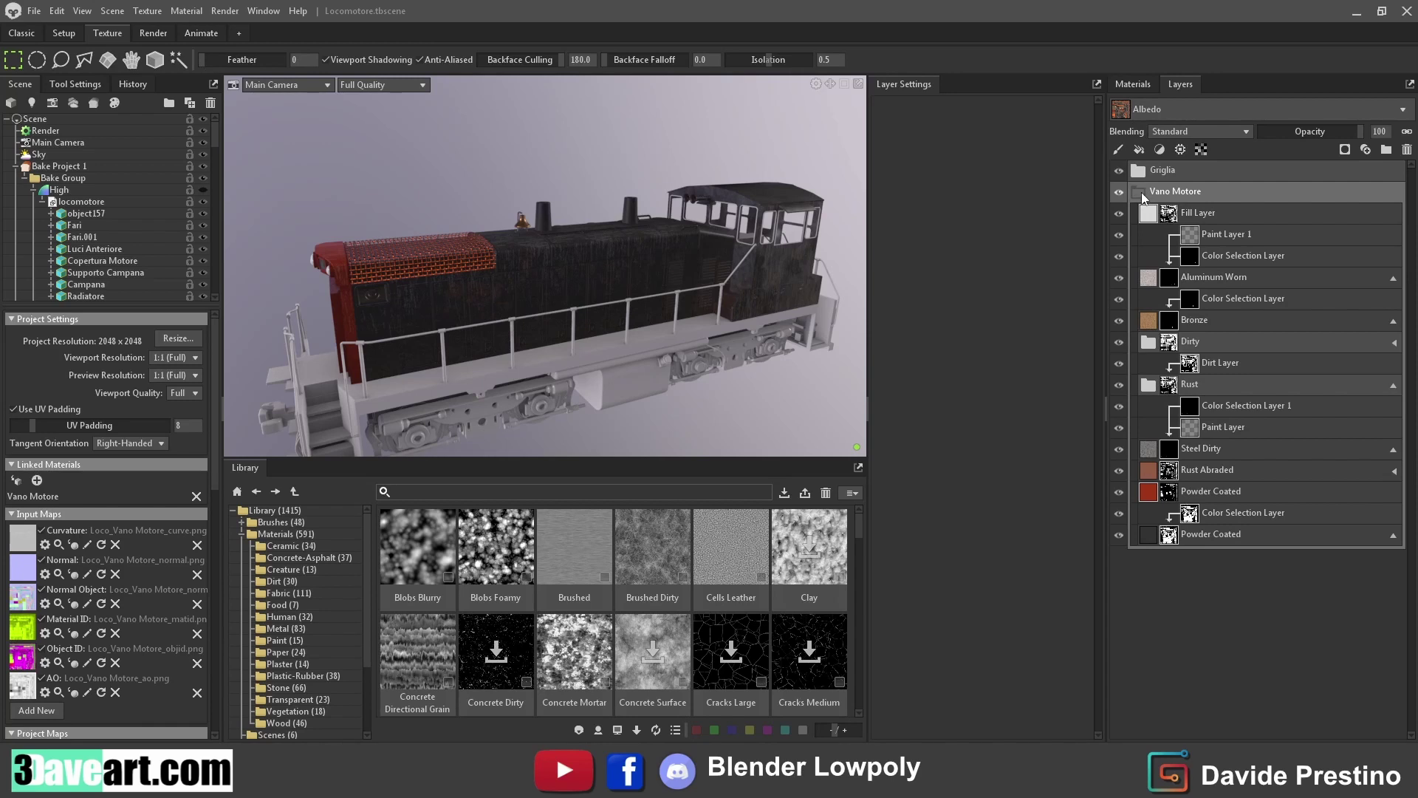
click(1141, 192)
right_click(1178, 193)
click(1220, 254)
Paste the Vano Motore group into the Loco Base Locomotore texture project and expand it
click(1132, 83)
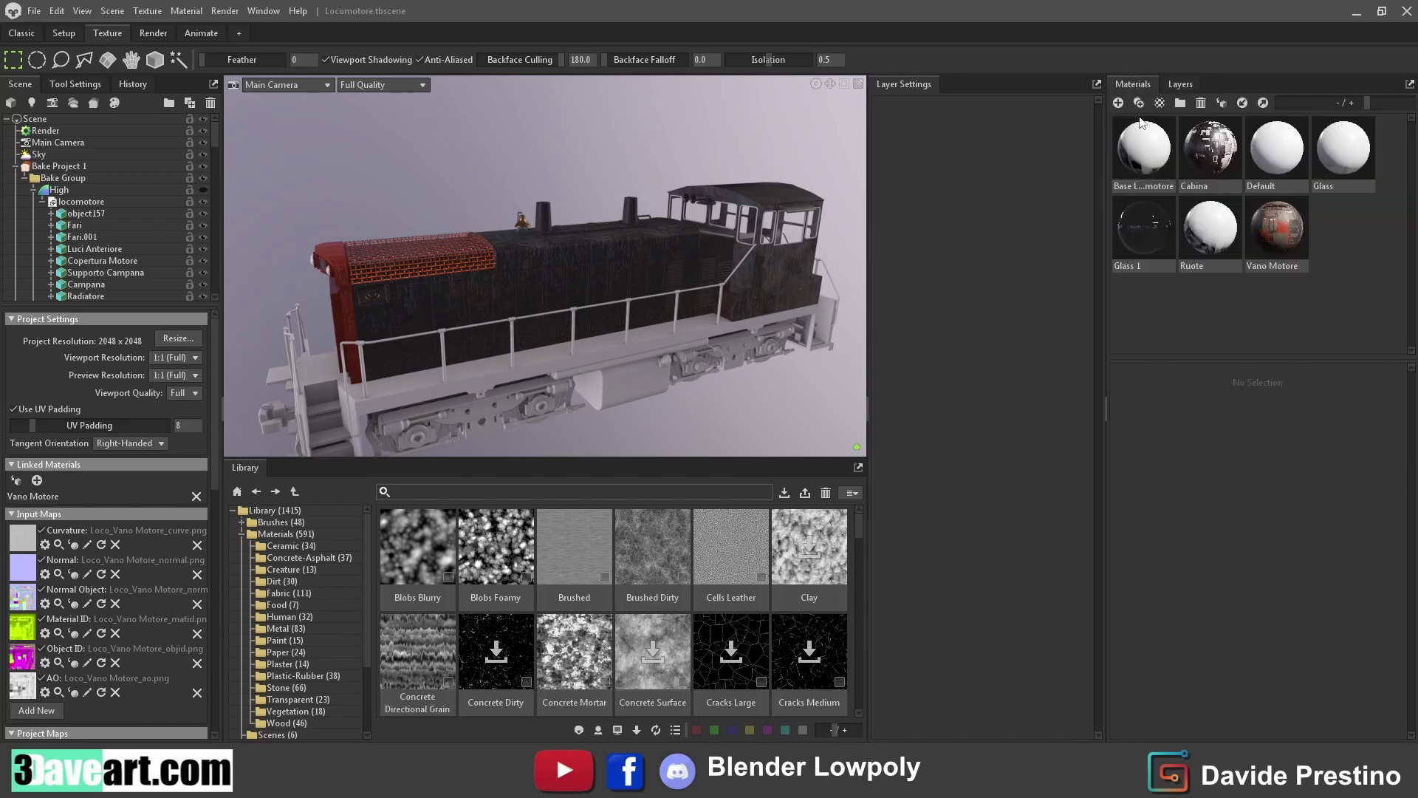
click(1165, 189)
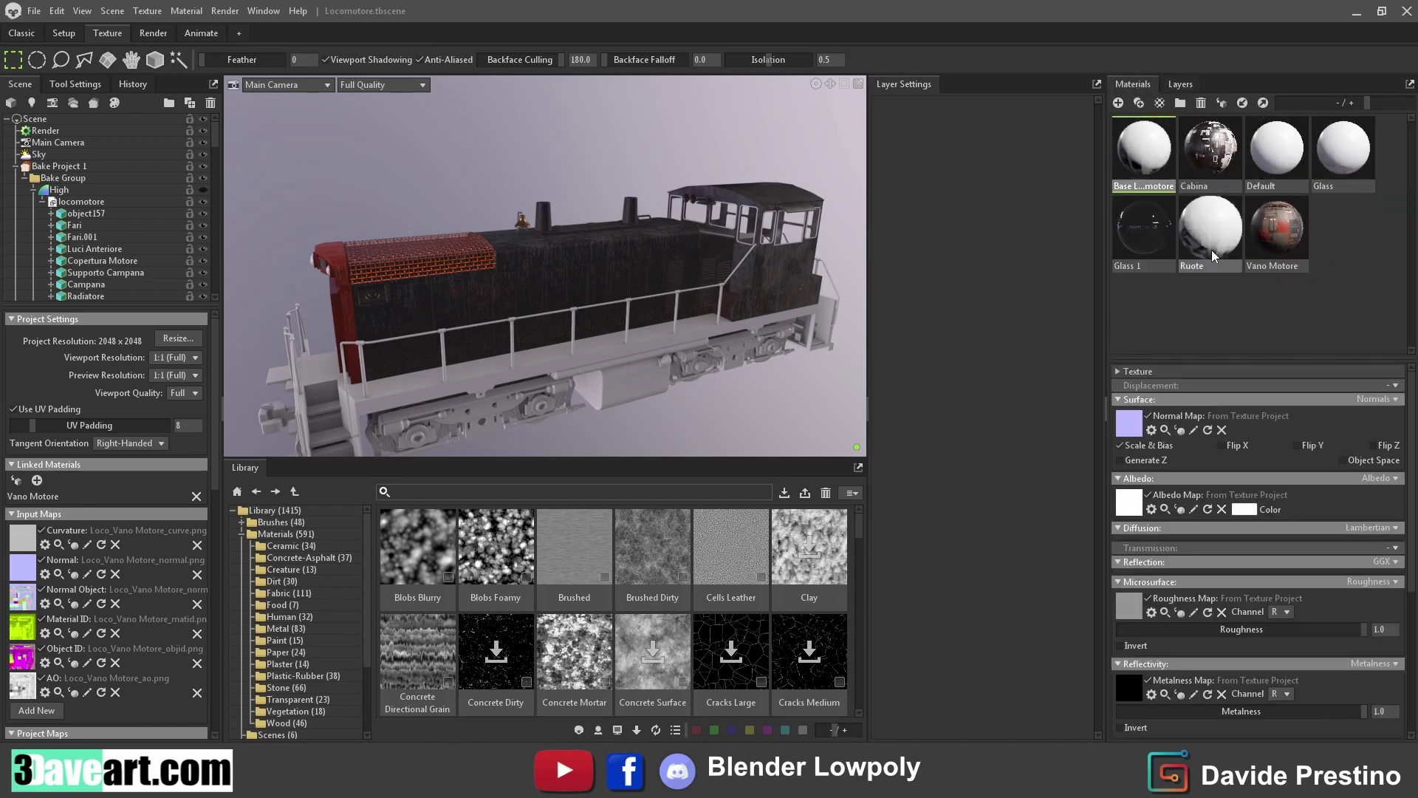
click(1182, 83)
click(1142, 83)
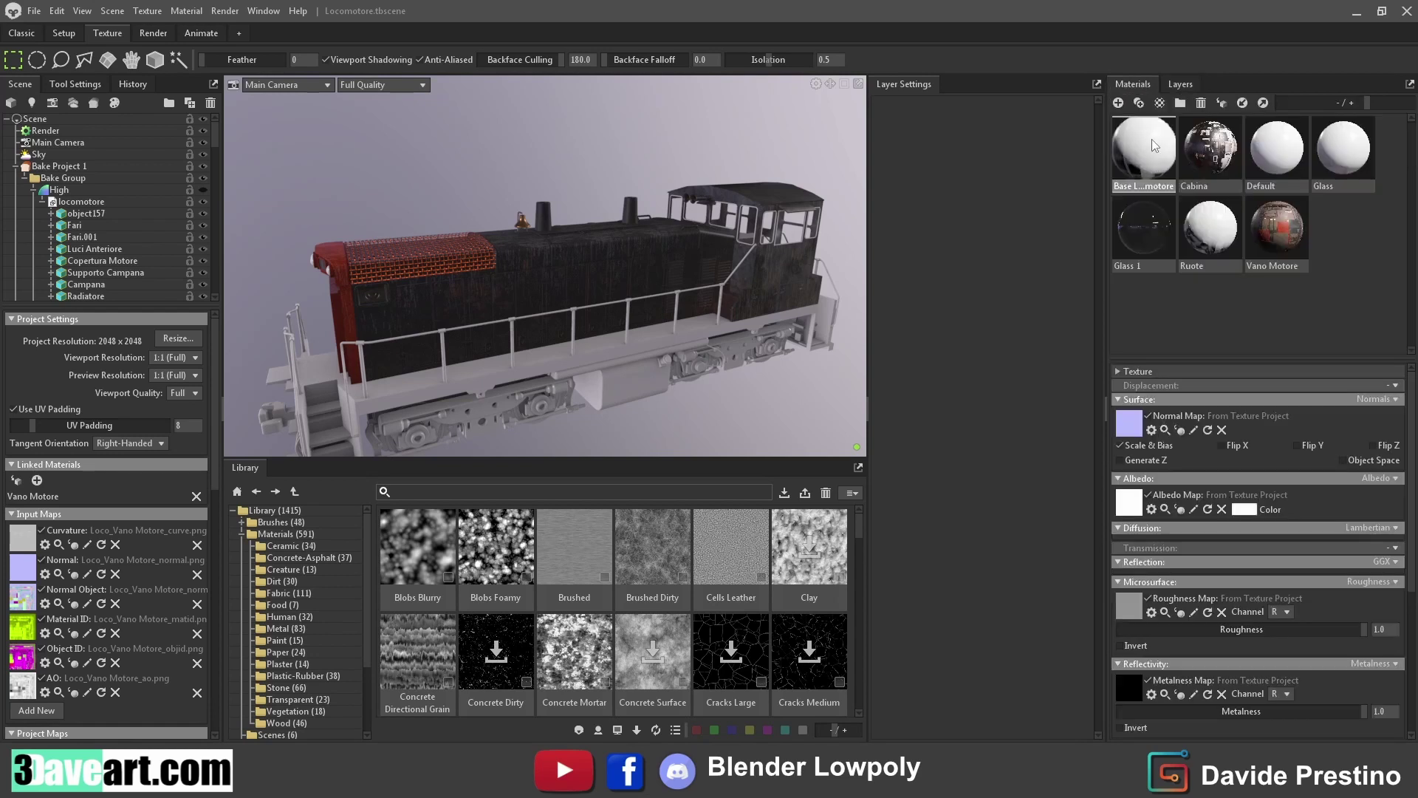
click(1182, 83)
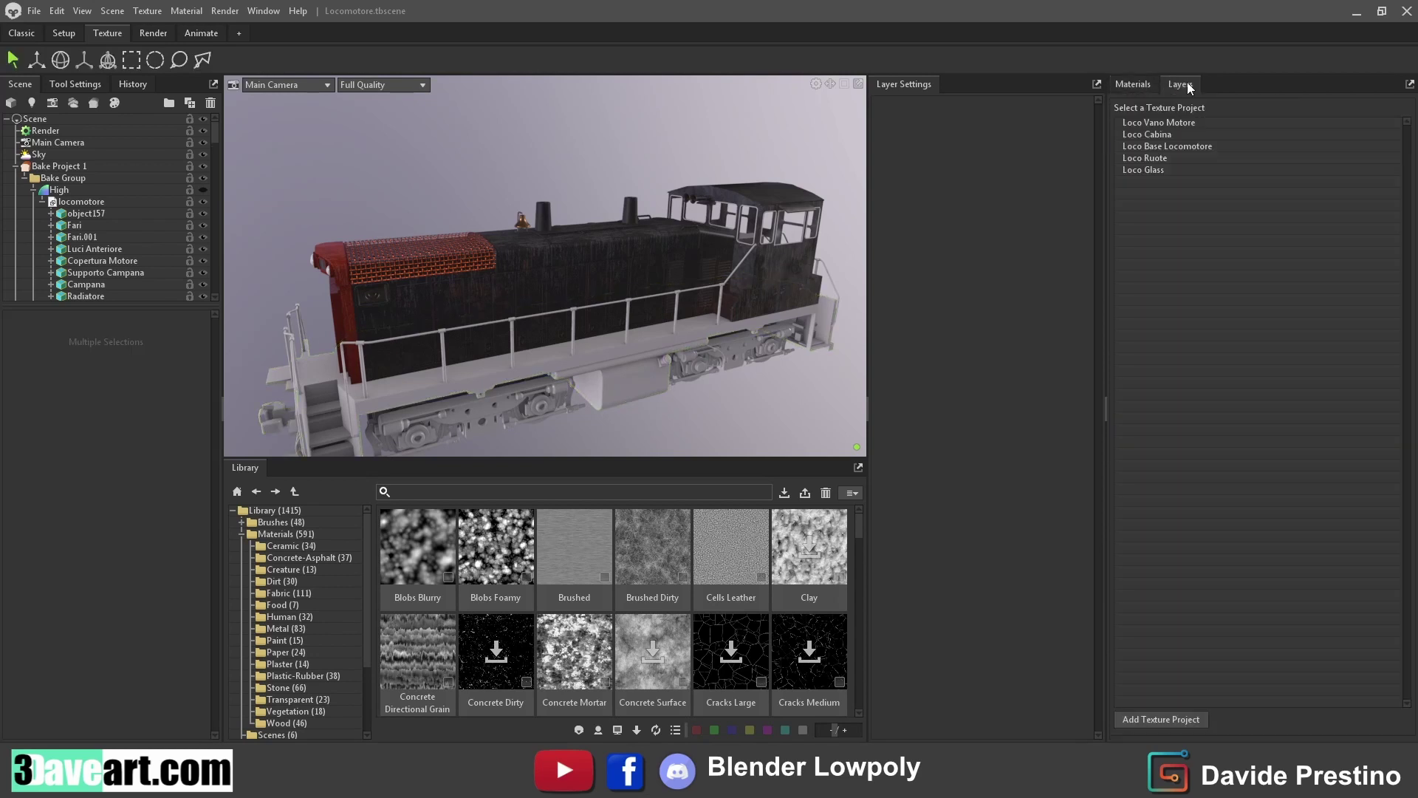
click(1166, 148)
right_click(1146, 200)
click(1173, 207)
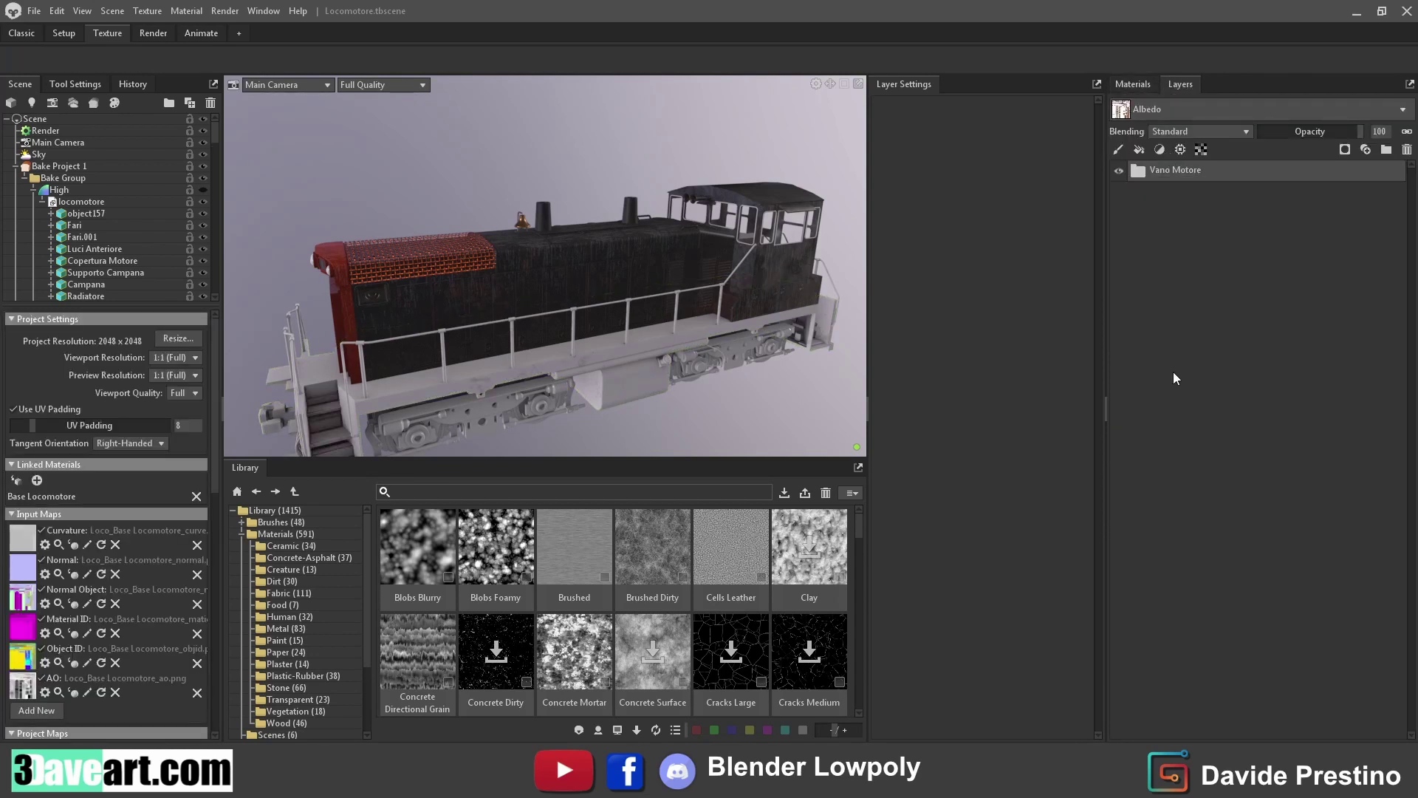
click(1136, 172)
Reset Powder Coated's colour mask and eyedrop the yellow, purple and cyan Object ID regions
click(1197, 494)
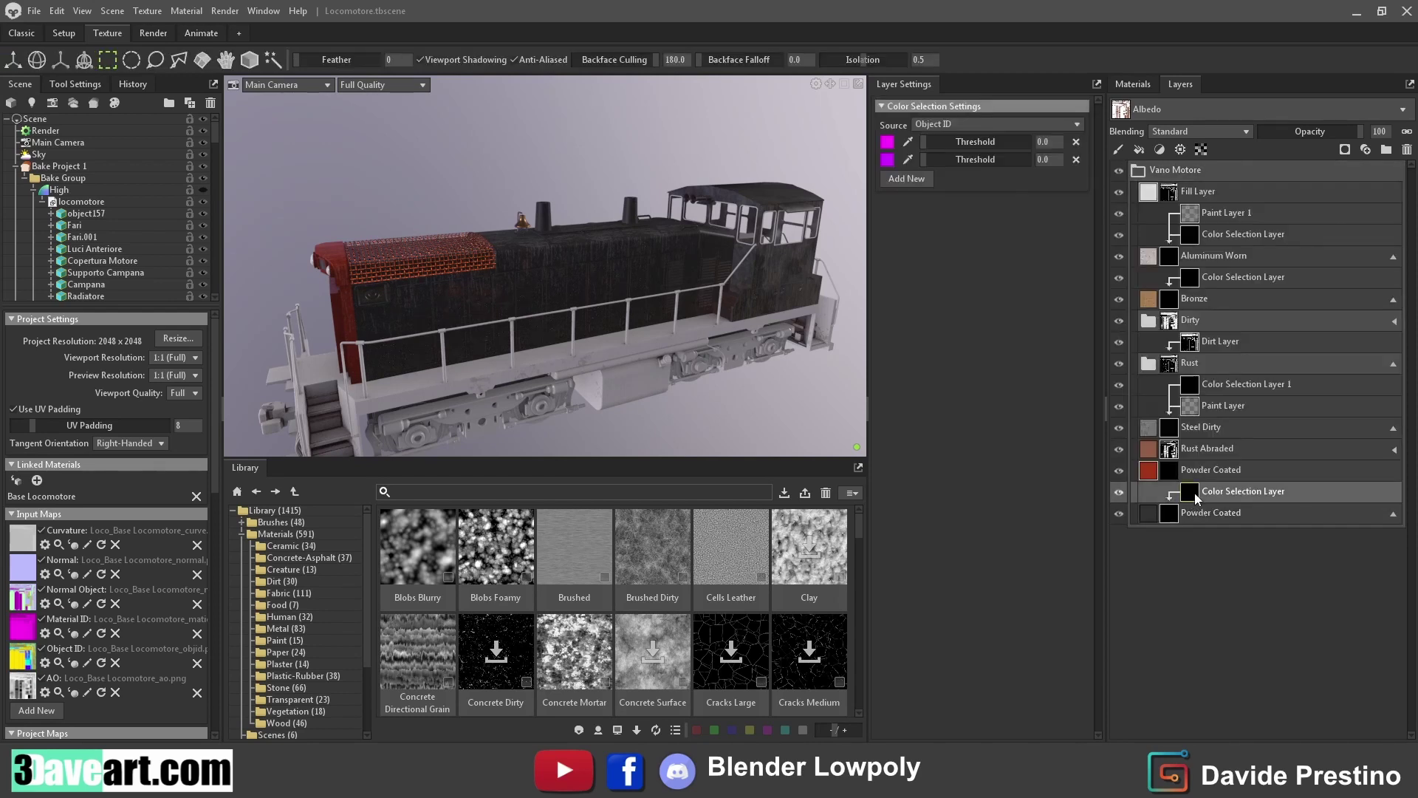
click(1076, 159)
click(908, 142)
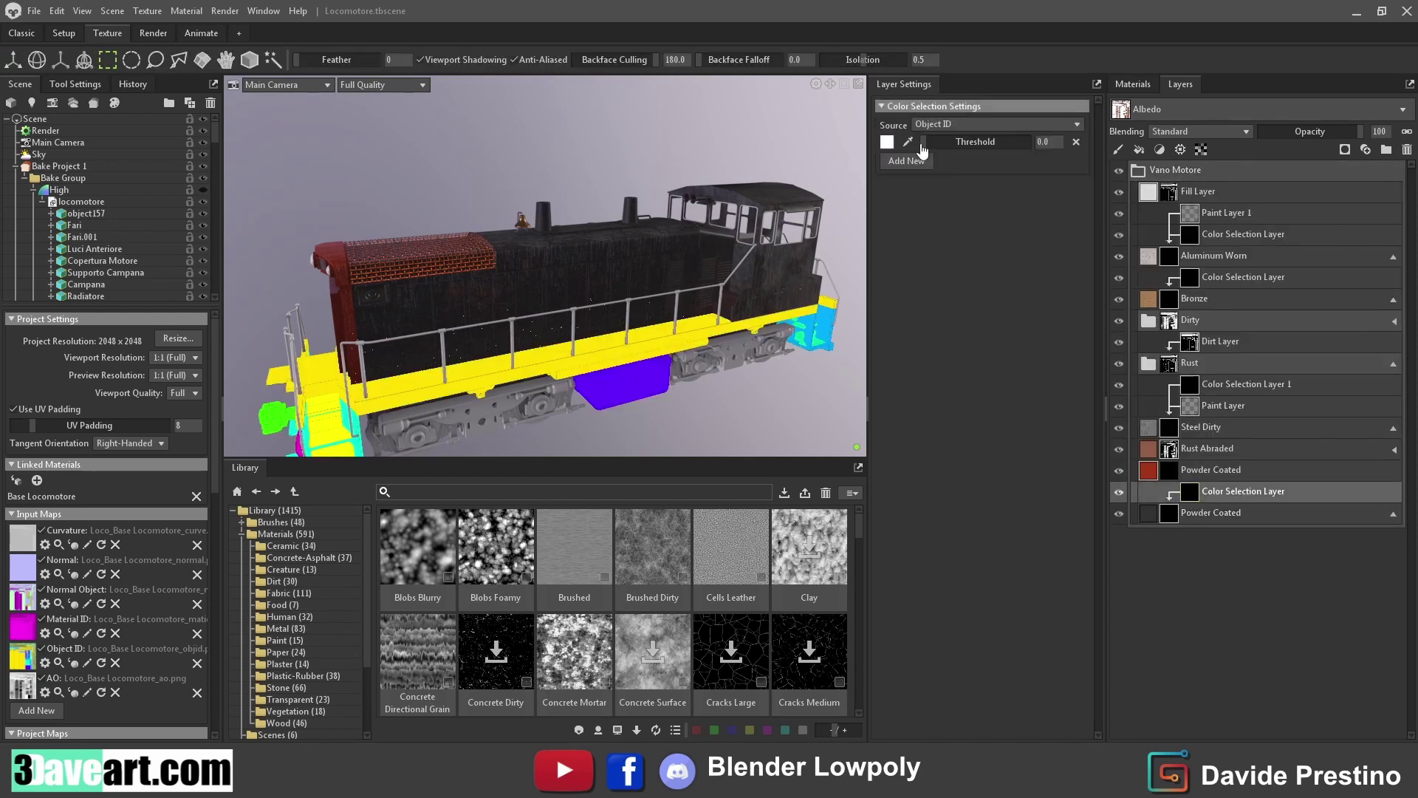
click(906, 161)
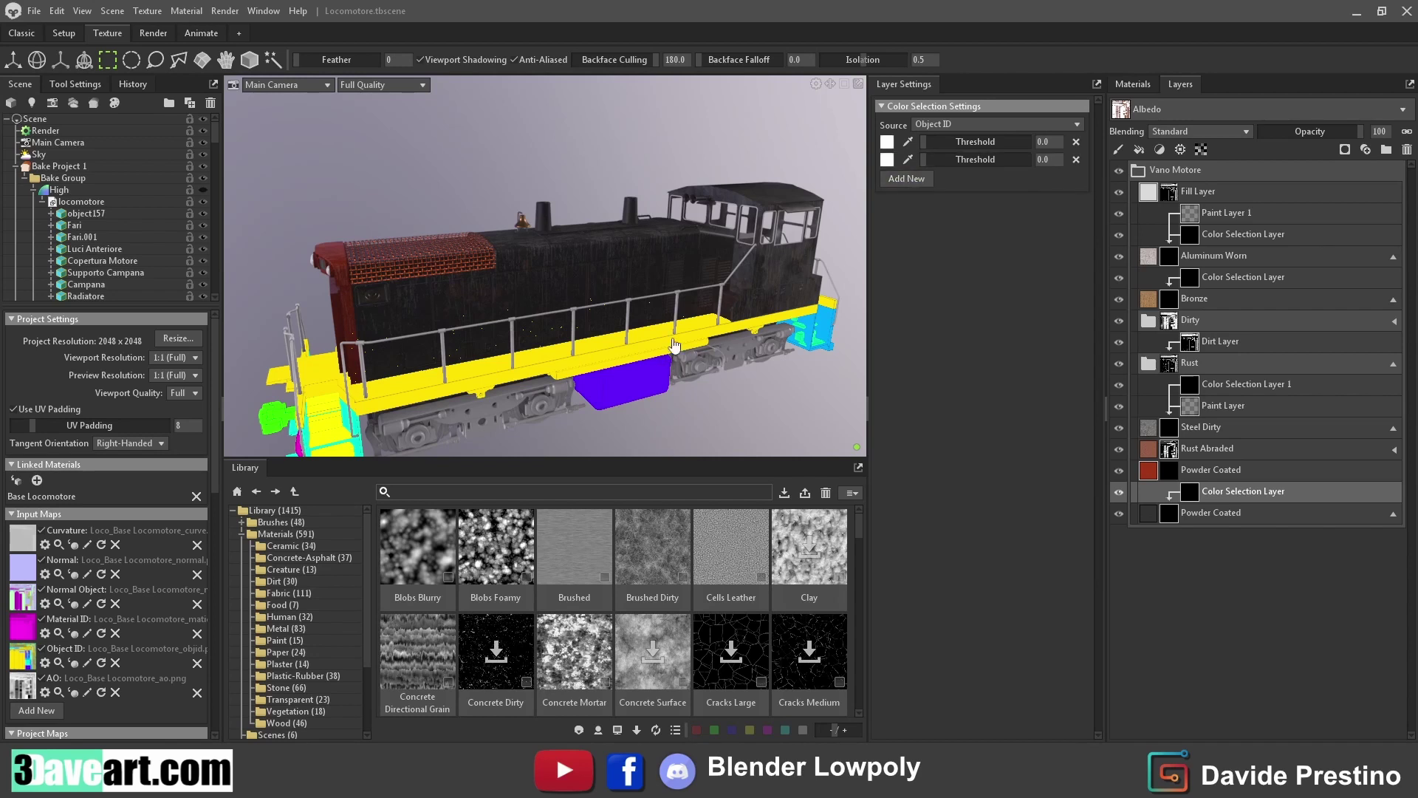
click(649, 342)
click(889, 143)
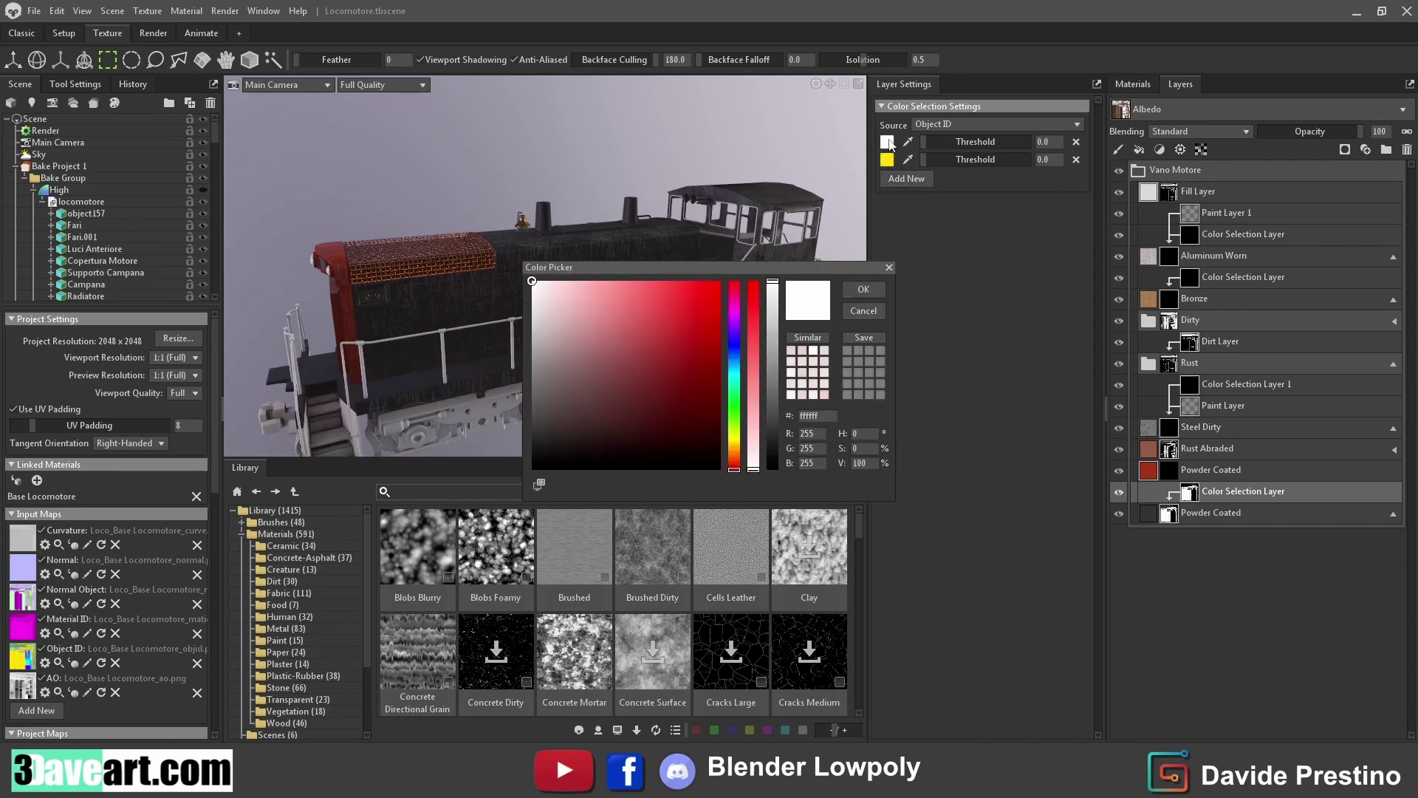
click(864, 311)
click(908, 142)
click(636, 384)
mouse_move(637, 384)
mouse_down()
mouse_move(723, 289)
mouse_move(907, 142)
mouse_up()
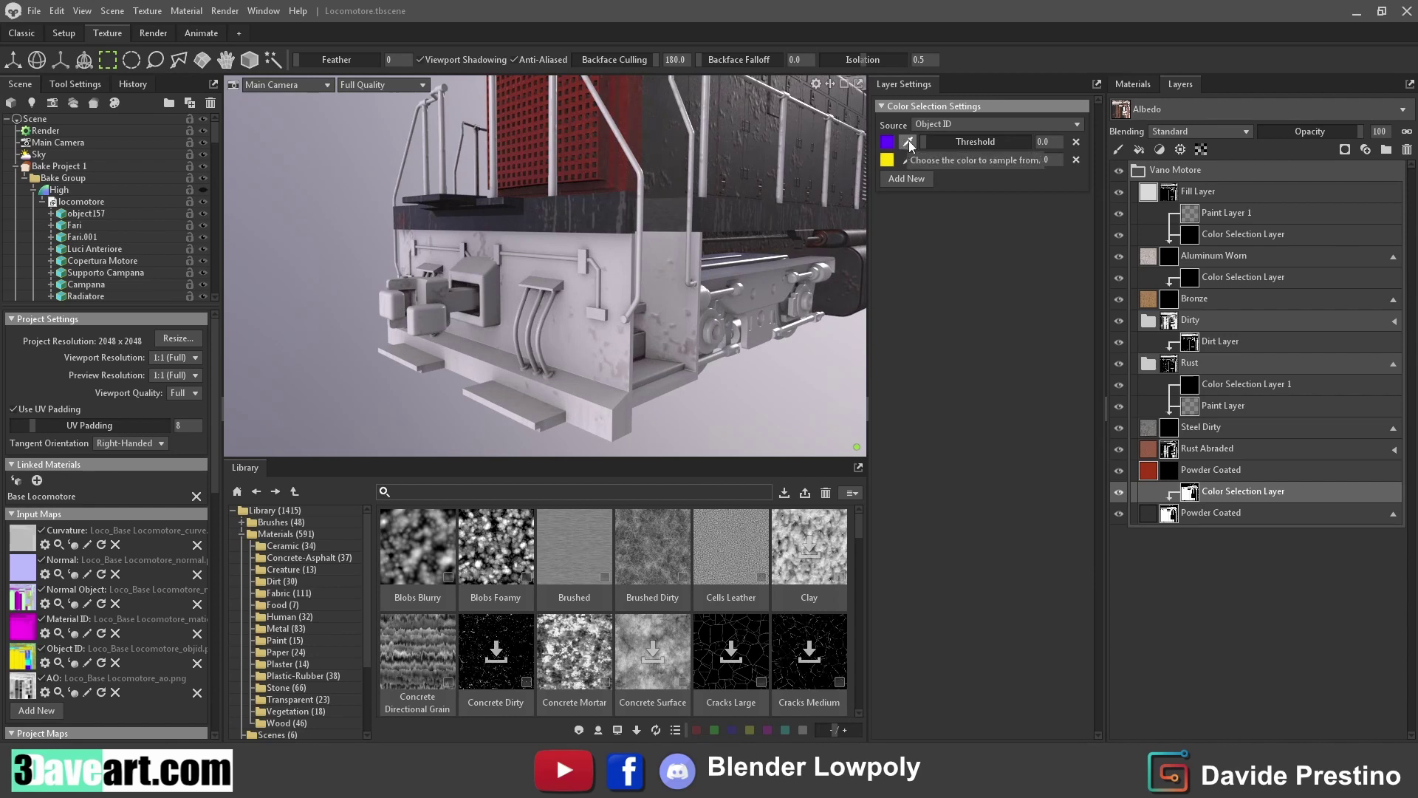
click(906, 178)
click(908, 178)
click(602, 362)
Add the magenta, second yellow, light-blue, green and front magenta ID regions to the mask
mouse_move(603, 362)
mouse_down()
mouse_move(580, 390)
mouse_move(665, 318)
mouse_up()
click(907, 197)
click(562, 347)
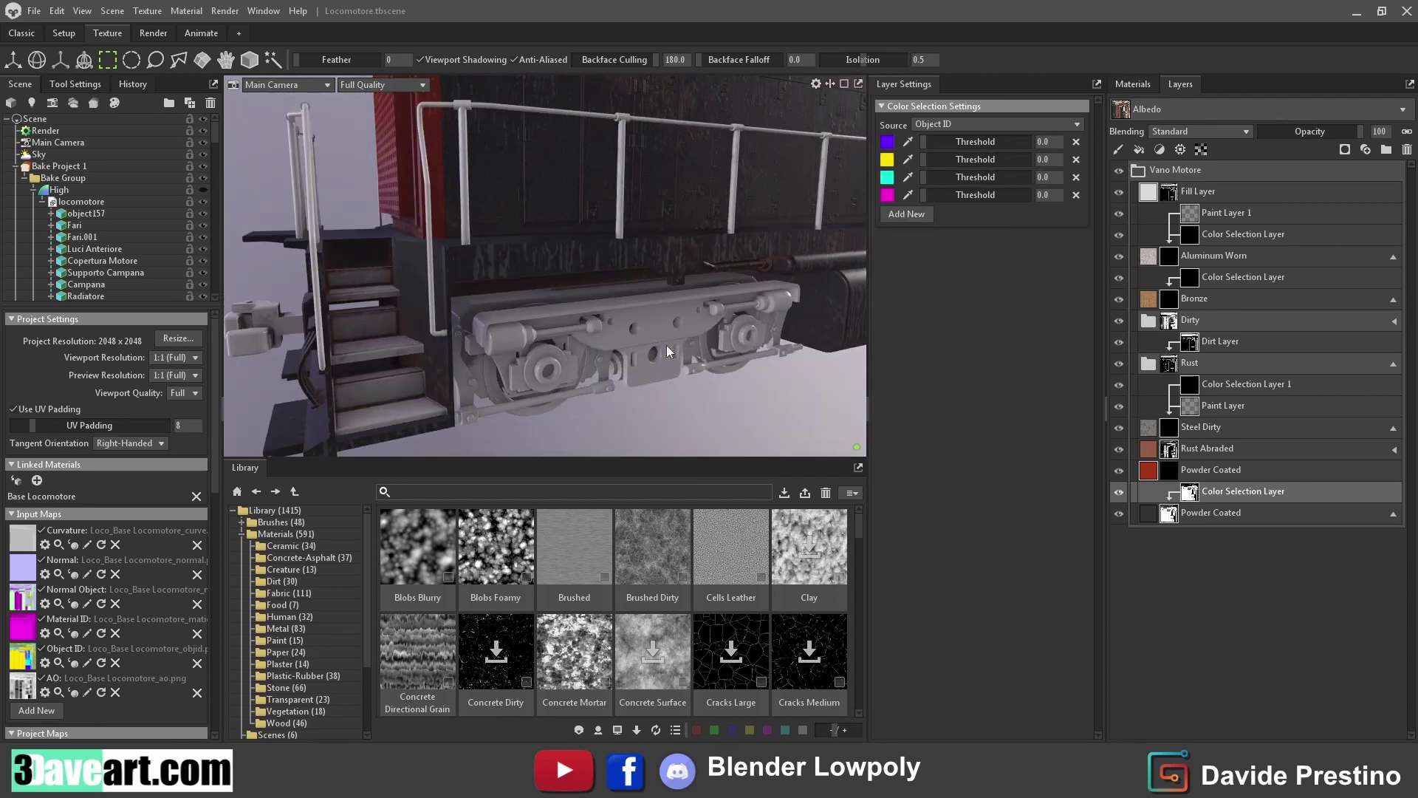
click(907, 213)
click(398, 395)
mouse_move(776, 325)
mouse_down()
mouse_move(467, 331)
mouse_move(562, 317)
mouse_up()
click(906, 231)
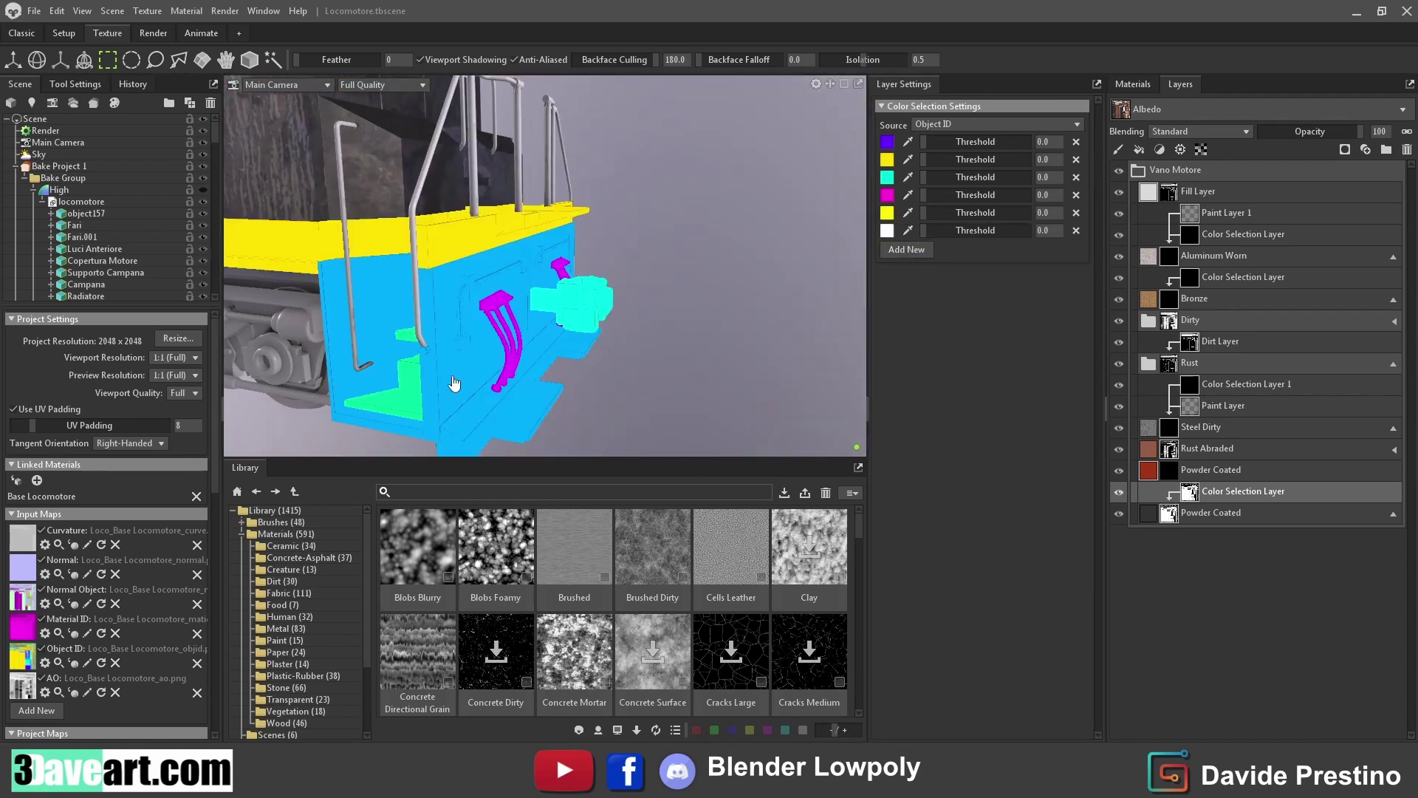
click(517, 333)
click(922, 252)
click(906, 266)
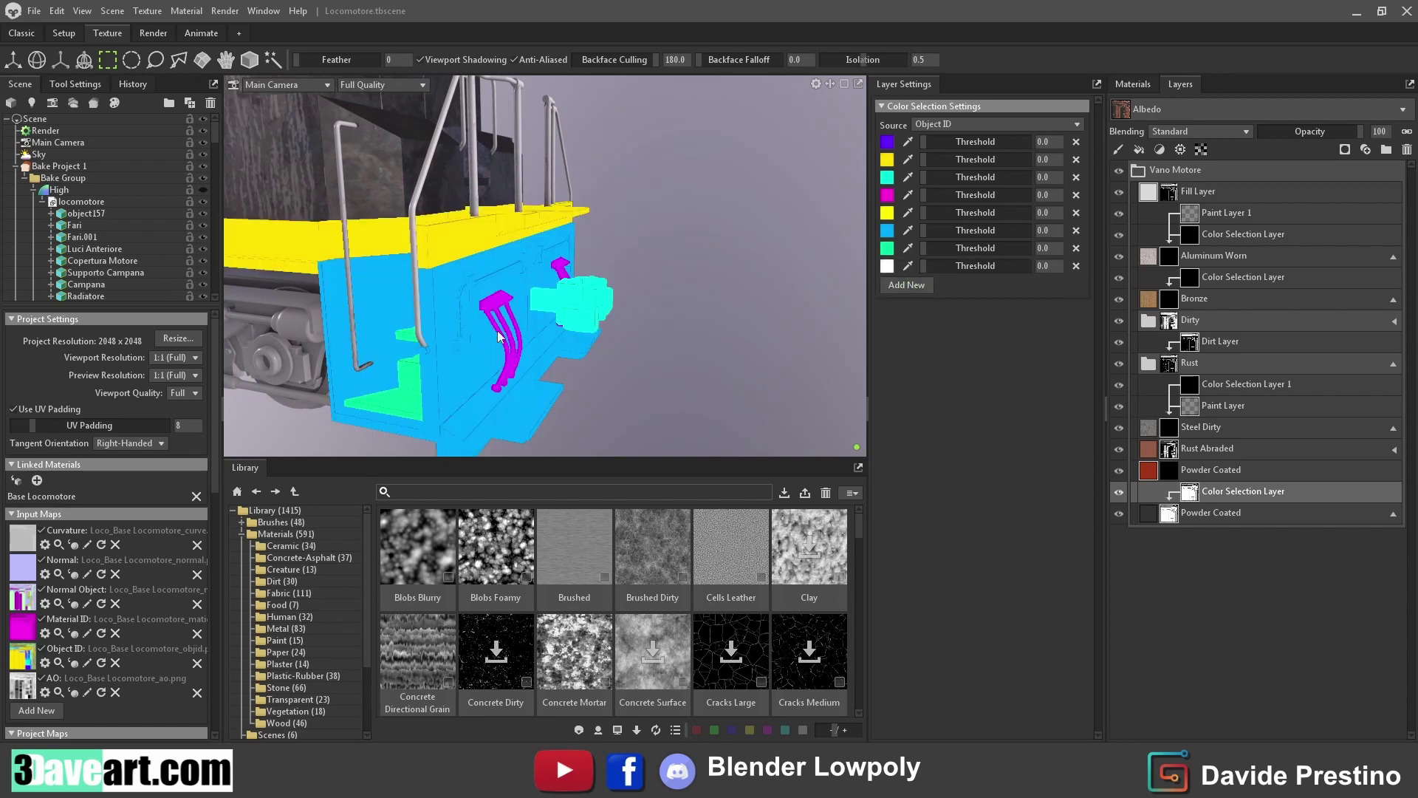
click(501, 325)
mouse_move(501, 325)
mouse_down()
mouse_move(707, 288)
mouse_move(596, 304)
mouse_up()
Copy the finished colour selection mask and paste it into the Rust group
right_click(1213, 492)
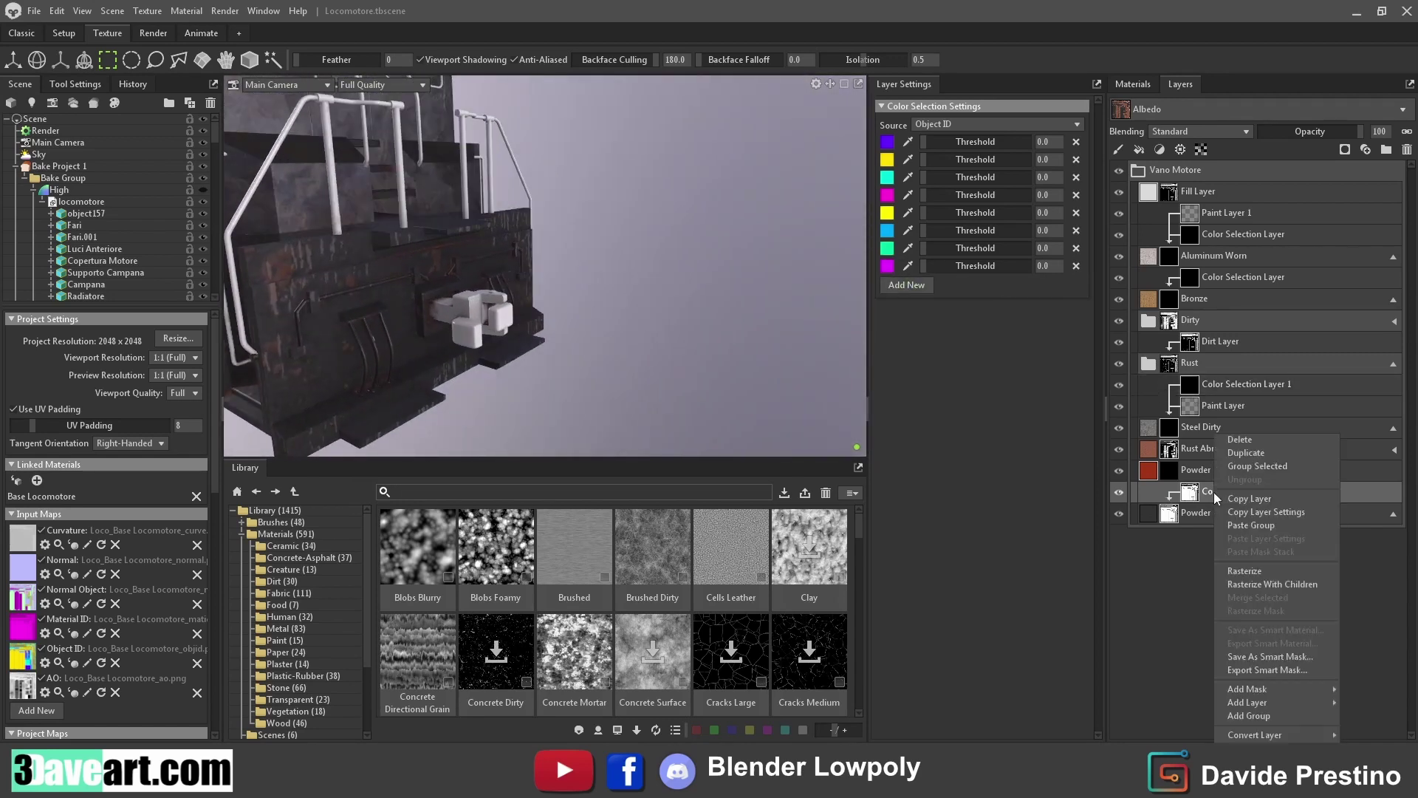
click(1256, 500)
mouse_move(1190, 406)
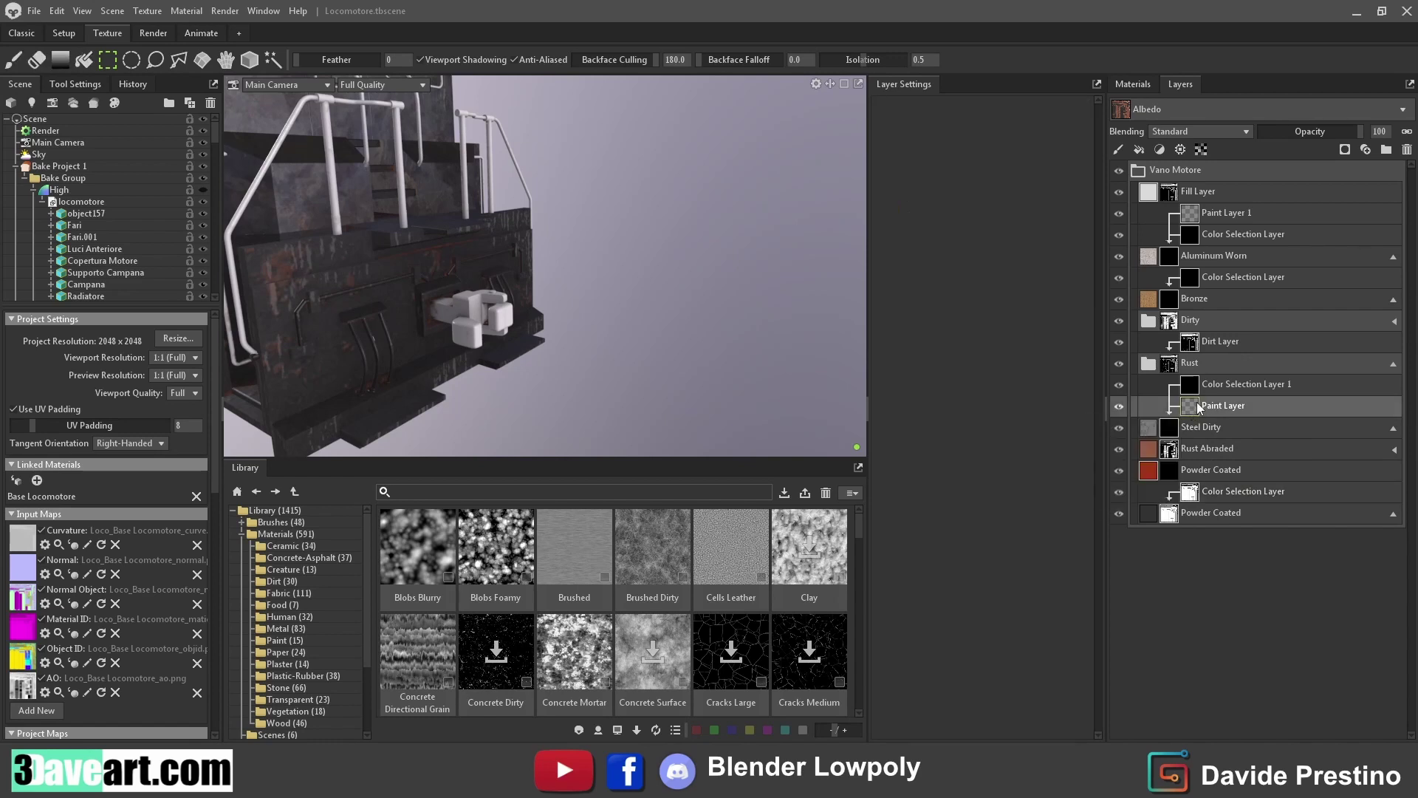
right_click(1193, 405)
click(1230, 486)
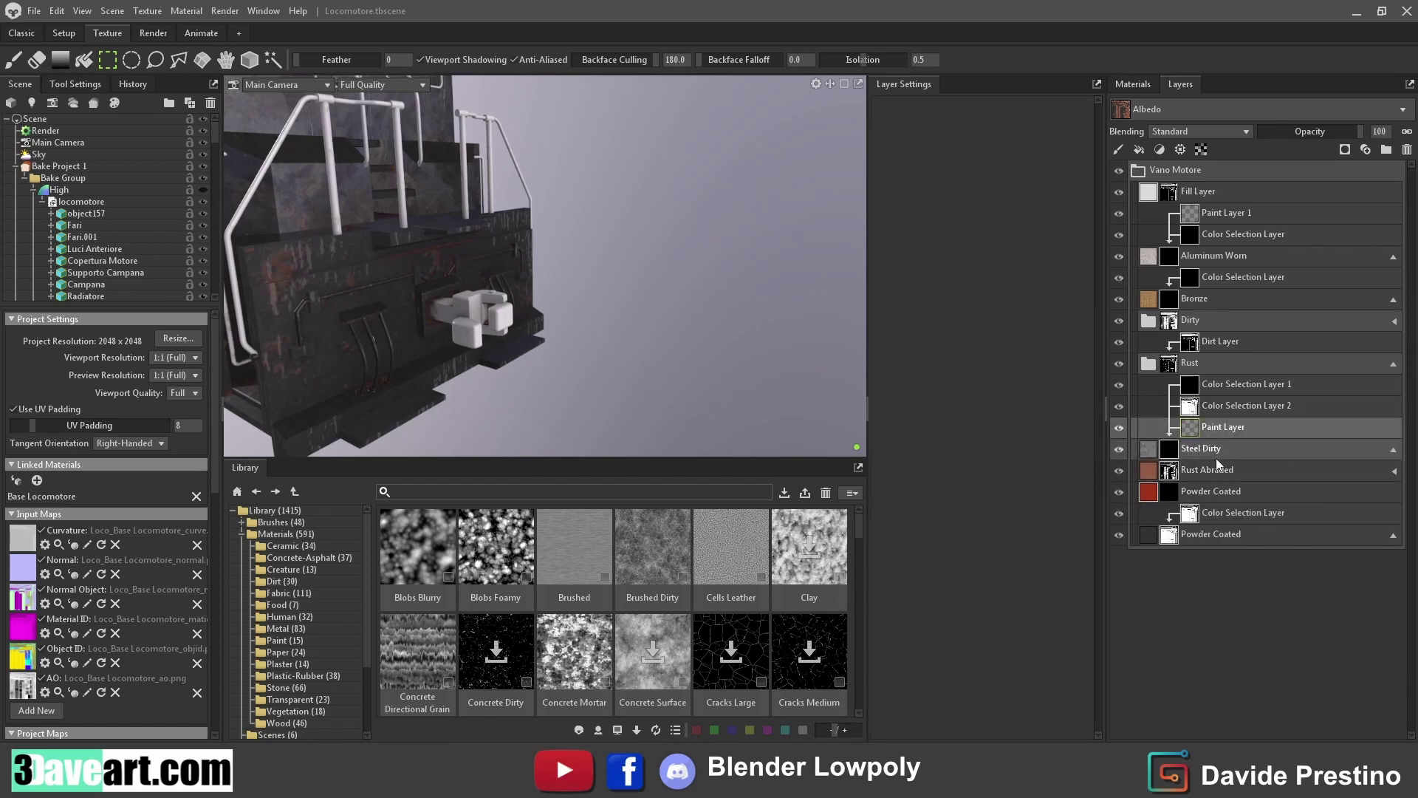
Clear and delete Rust's old Color Selection Layer 1
click(1215, 405)
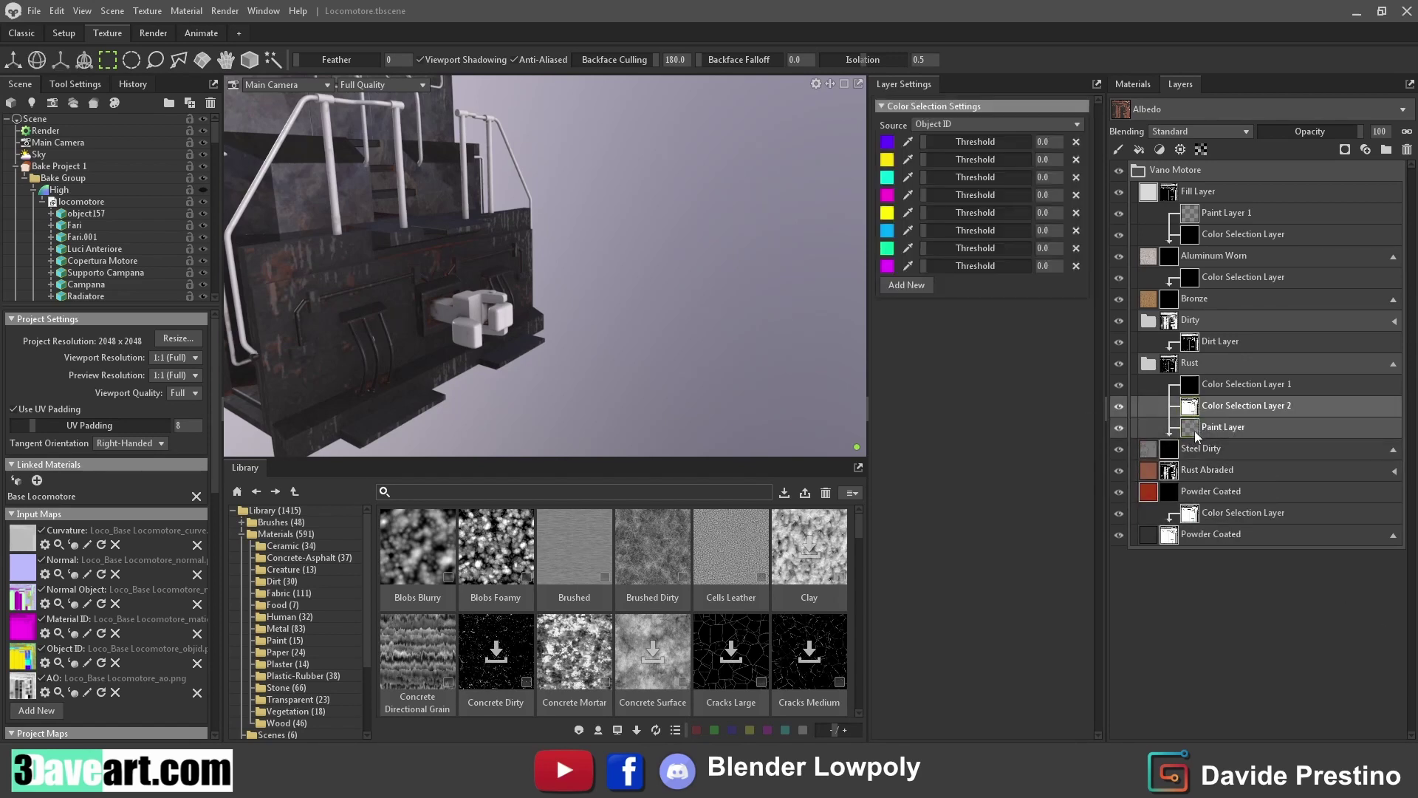
click(1219, 384)
click(1076, 142)
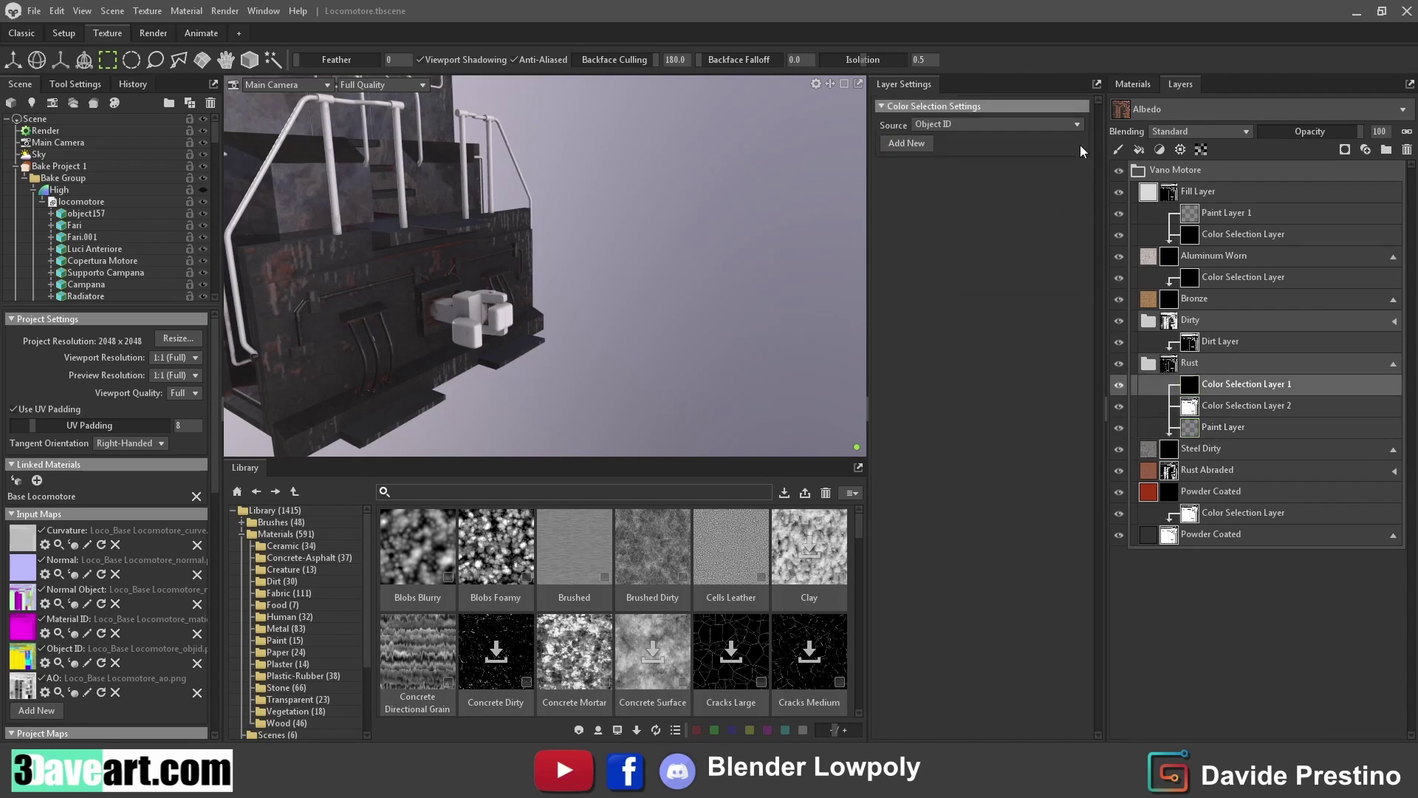
click(1407, 151)
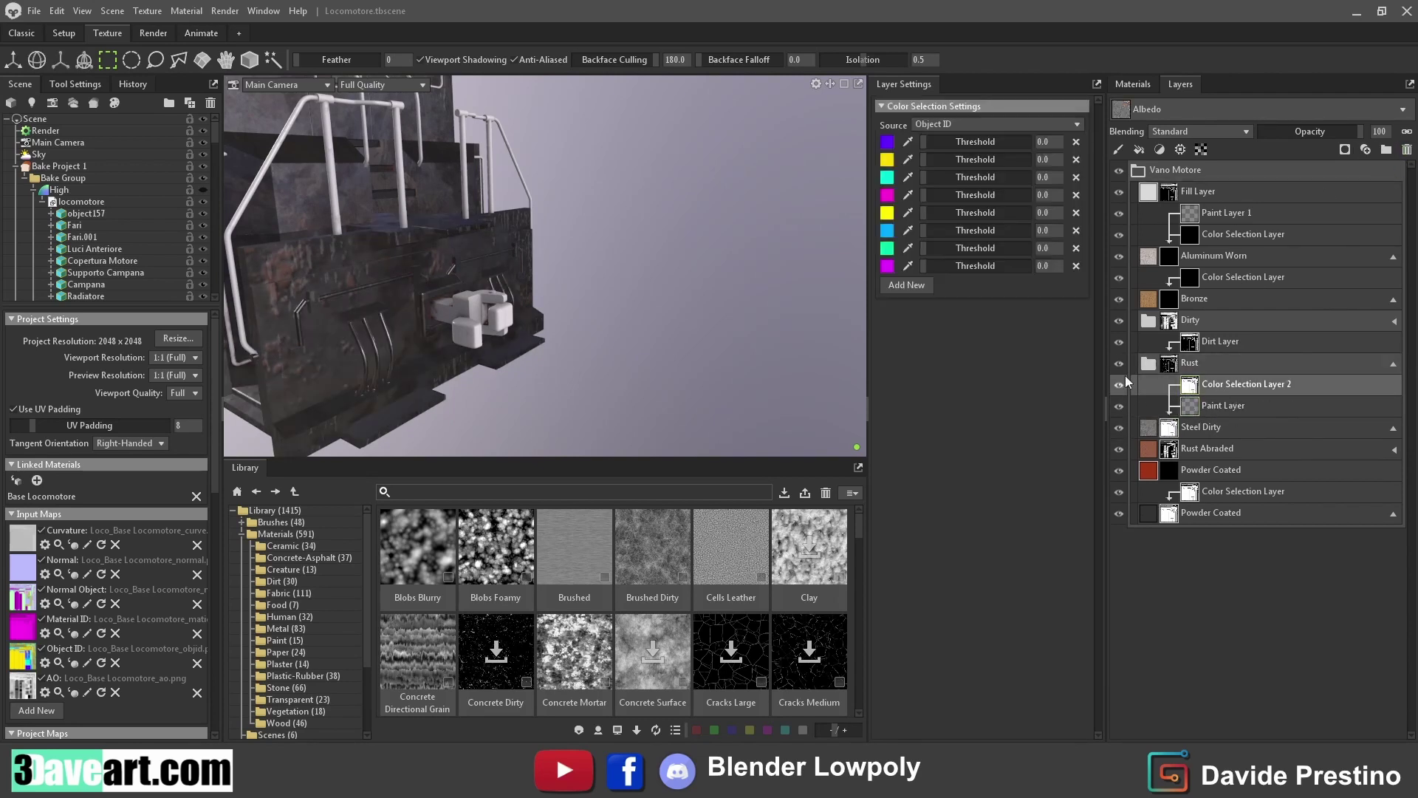
Lower Steel Dirty's bump contrast and normal contrast to 0.602, then strengthen its bump
click(1150, 435)
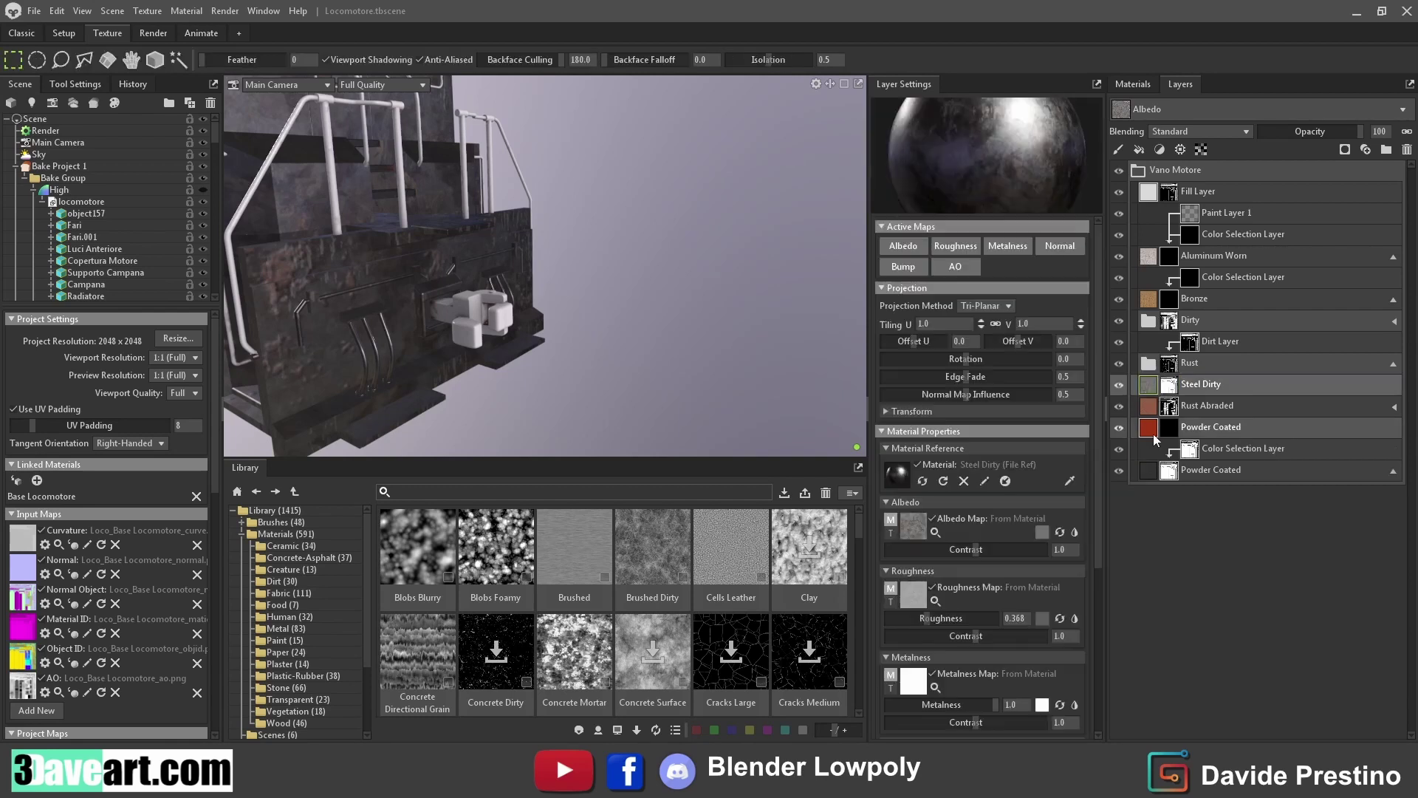
scroll(959, 683, down, 2)
drag(973, 631, 960, 632)
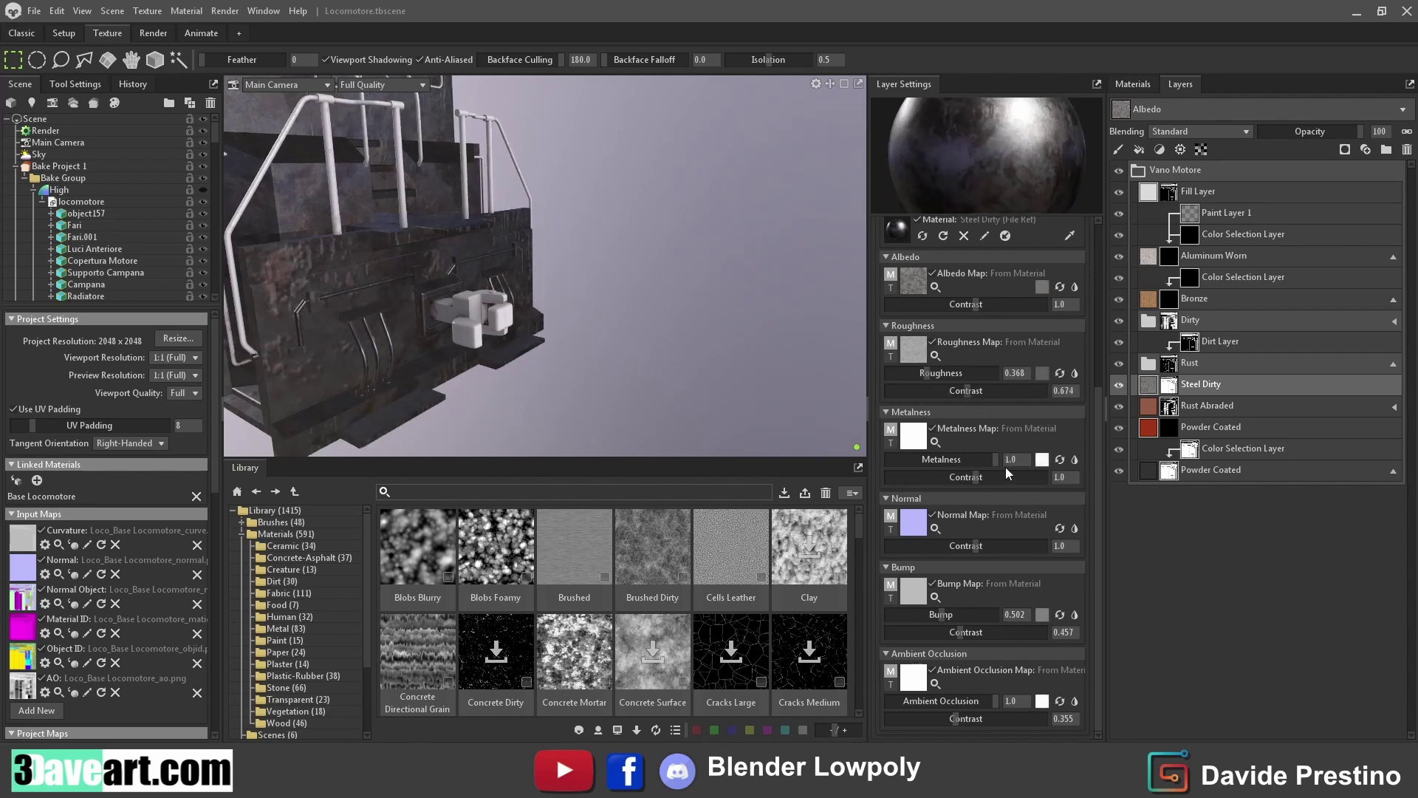
drag(978, 548, 966, 548)
drag(934, 614, 954, 615)
scroll(601, 290, up, 5)
Add an Occlusion generator mask to the Steel Dirty layer
mouse_move(601, 290)
alt+mouse_down()
mouse_move(466, 312)
mouse_move(615, 384)
mouse_move(427, 410)
mouse_move(232, 467)
mouse_move(529, 357)
mouse_move(570, 316)
alt+mouse_up()
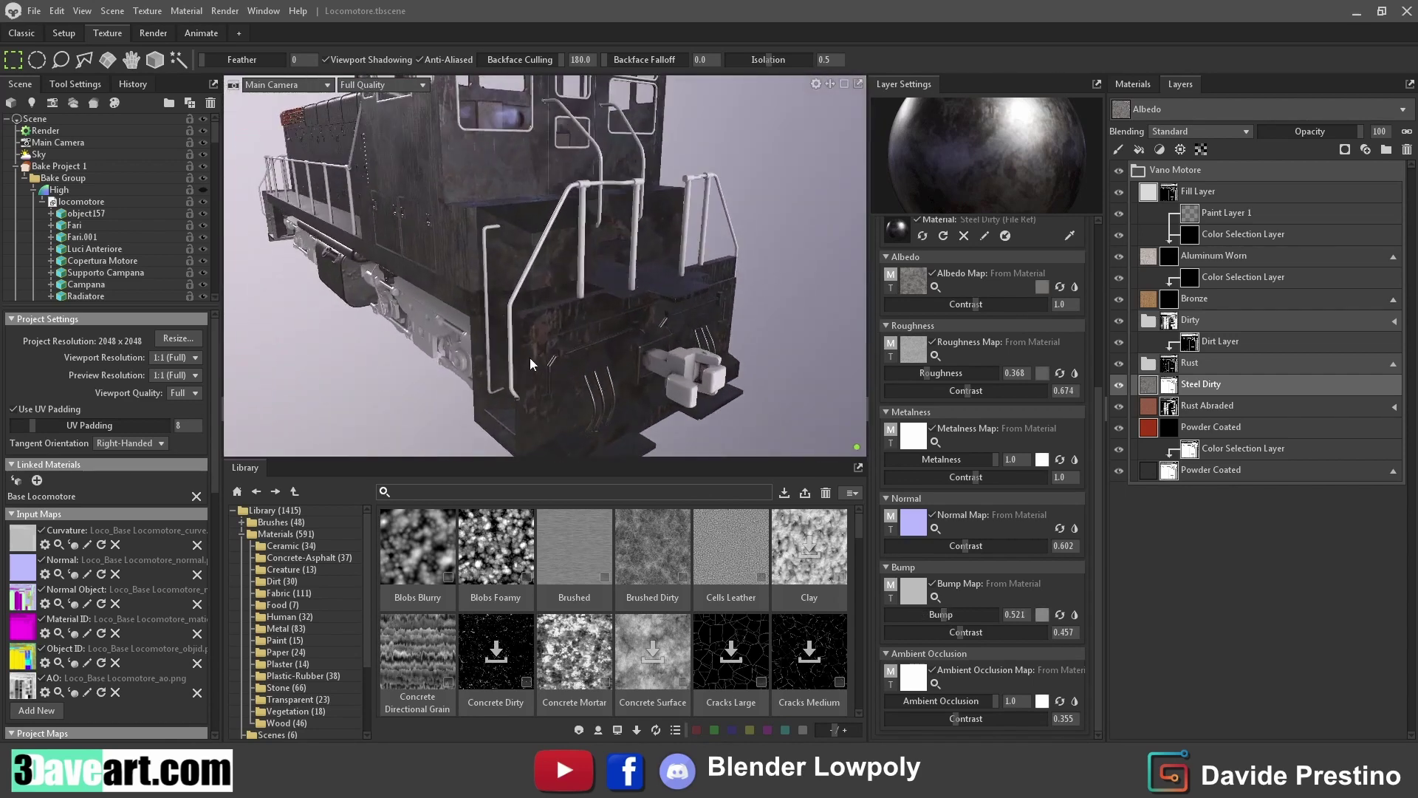
scroll(529, 357, up, 5)
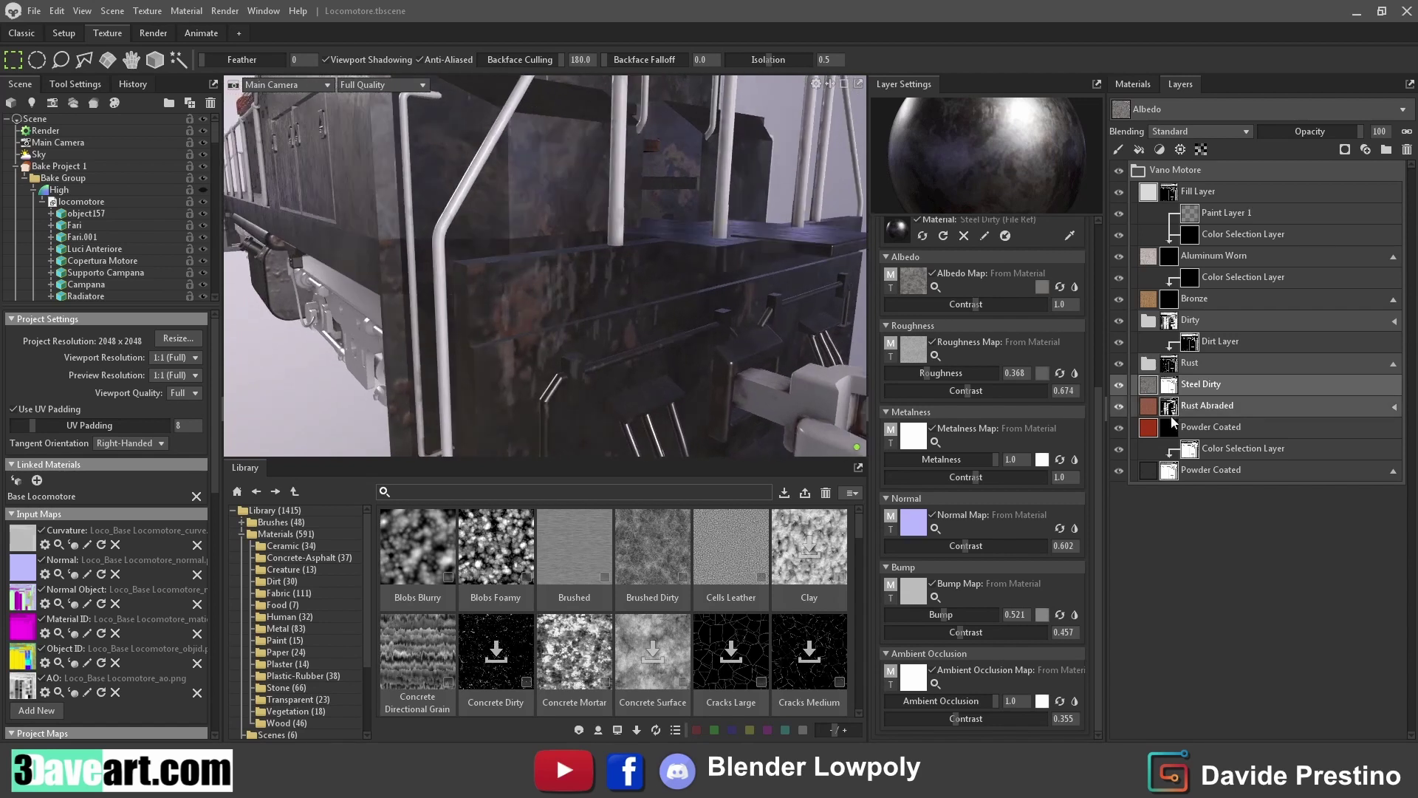
click(1171, 410)
click(1189, 407)
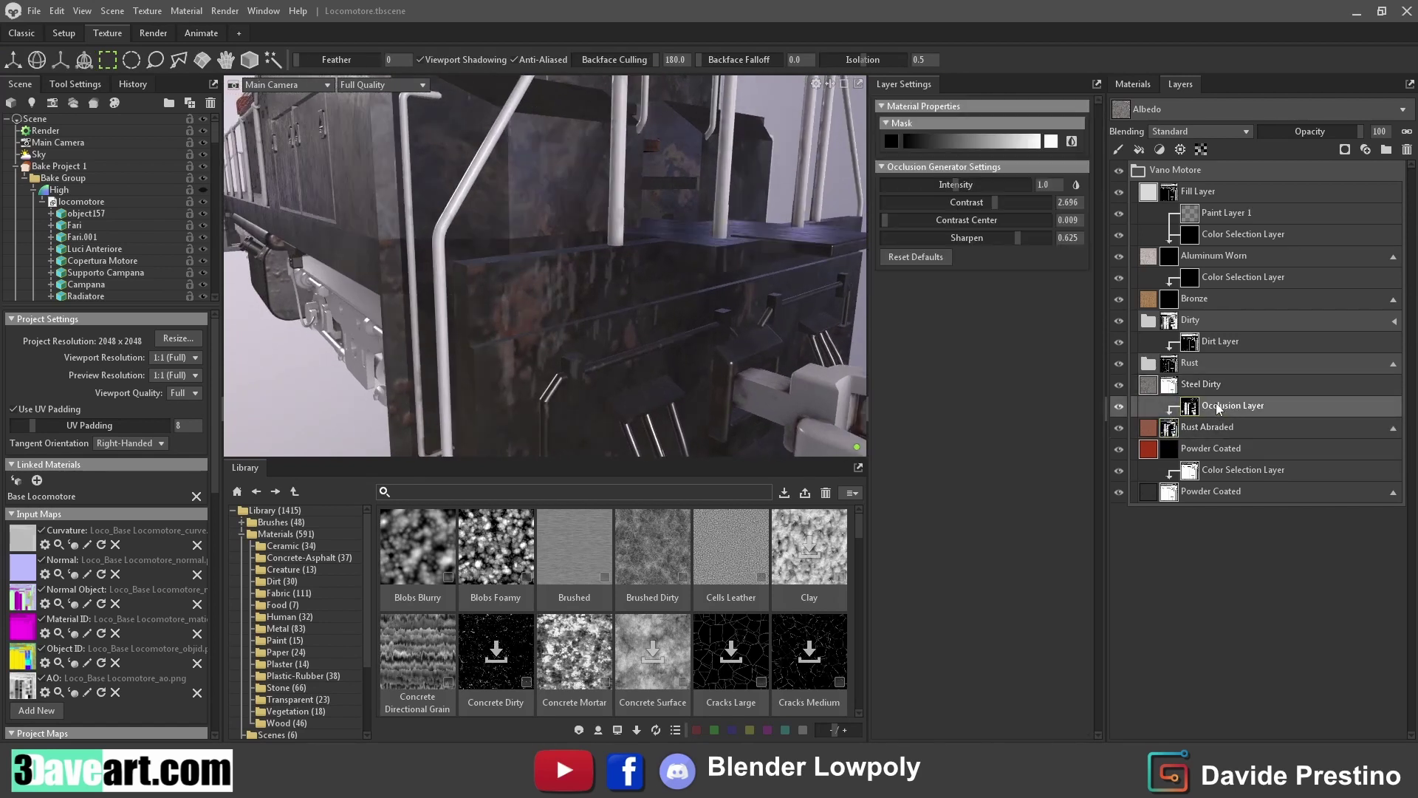
Inspect the Dirt Layer settings and select the Dirty folder
scroll(721, 334, down, 3)
mouse_move(721, 333)
alt+mouse_down()
mouse_move(579, 339)
mouse_move(588, 264)
mouse_move(584, 326)
mouse_move(560, 351)
alt+mouse_up()
scroll(578, 340, down, 3)
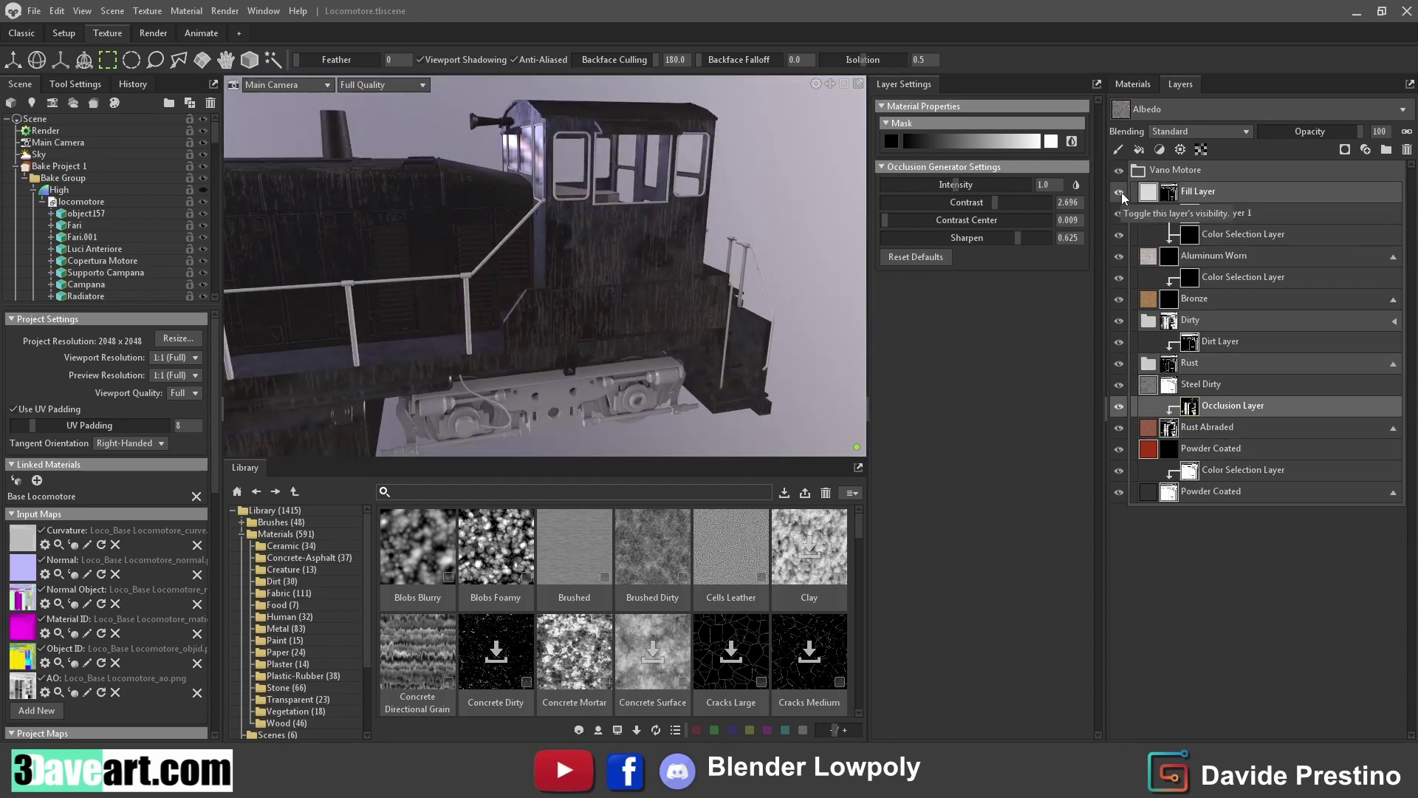
click(1194, 345)
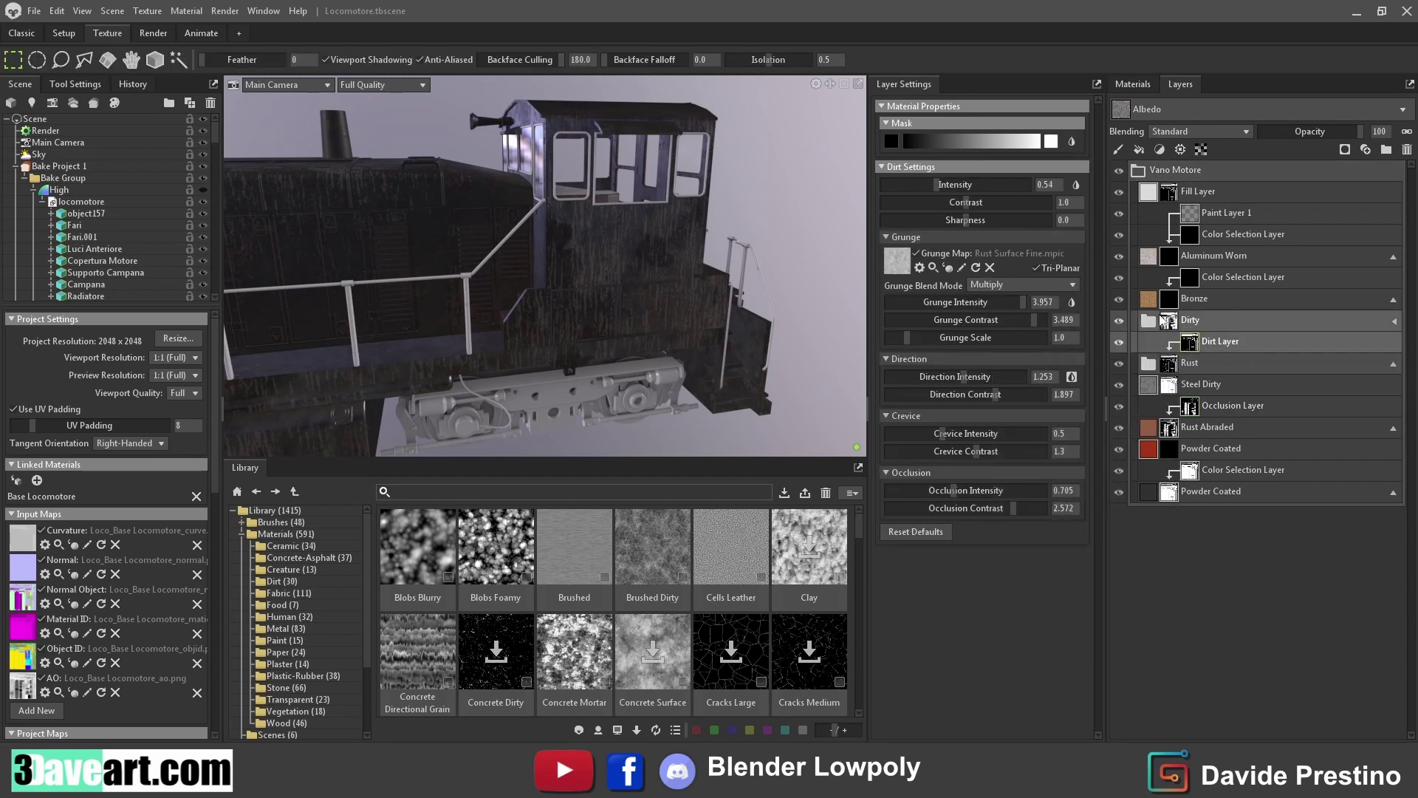
click(1169, 323)
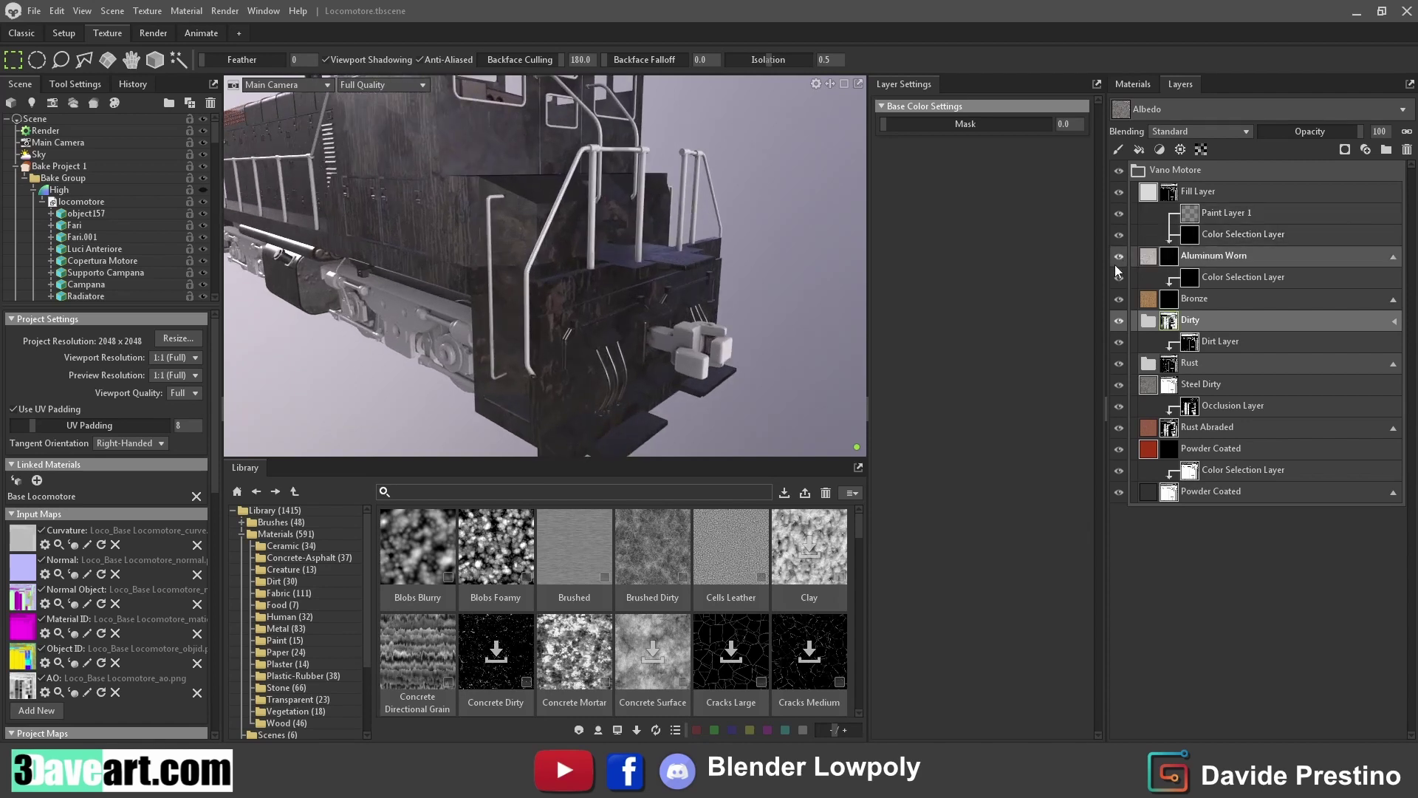
Delete the Aluminum Worn and Bronze layers, then check the Fill Layer settings
click(1245, 259)
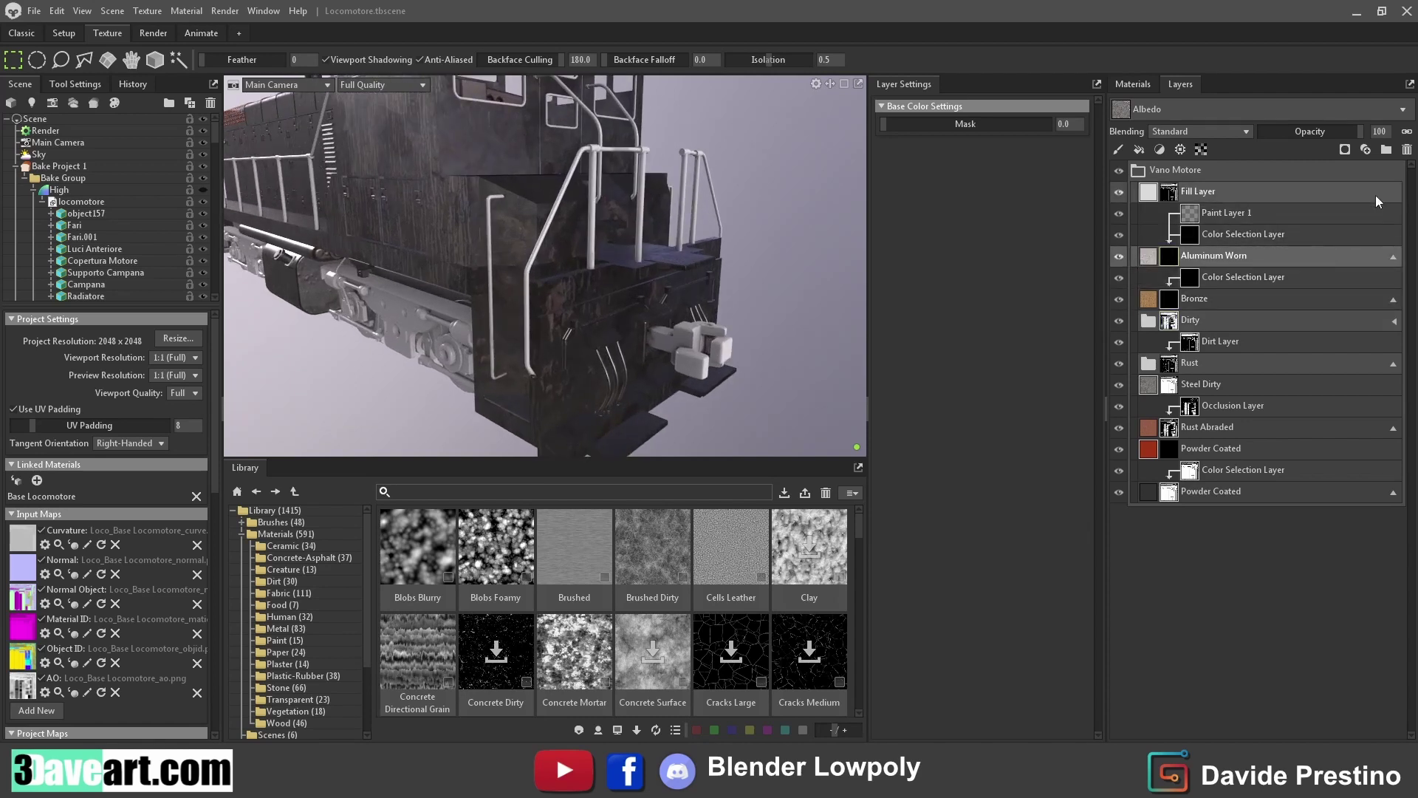
click(1407, 149)
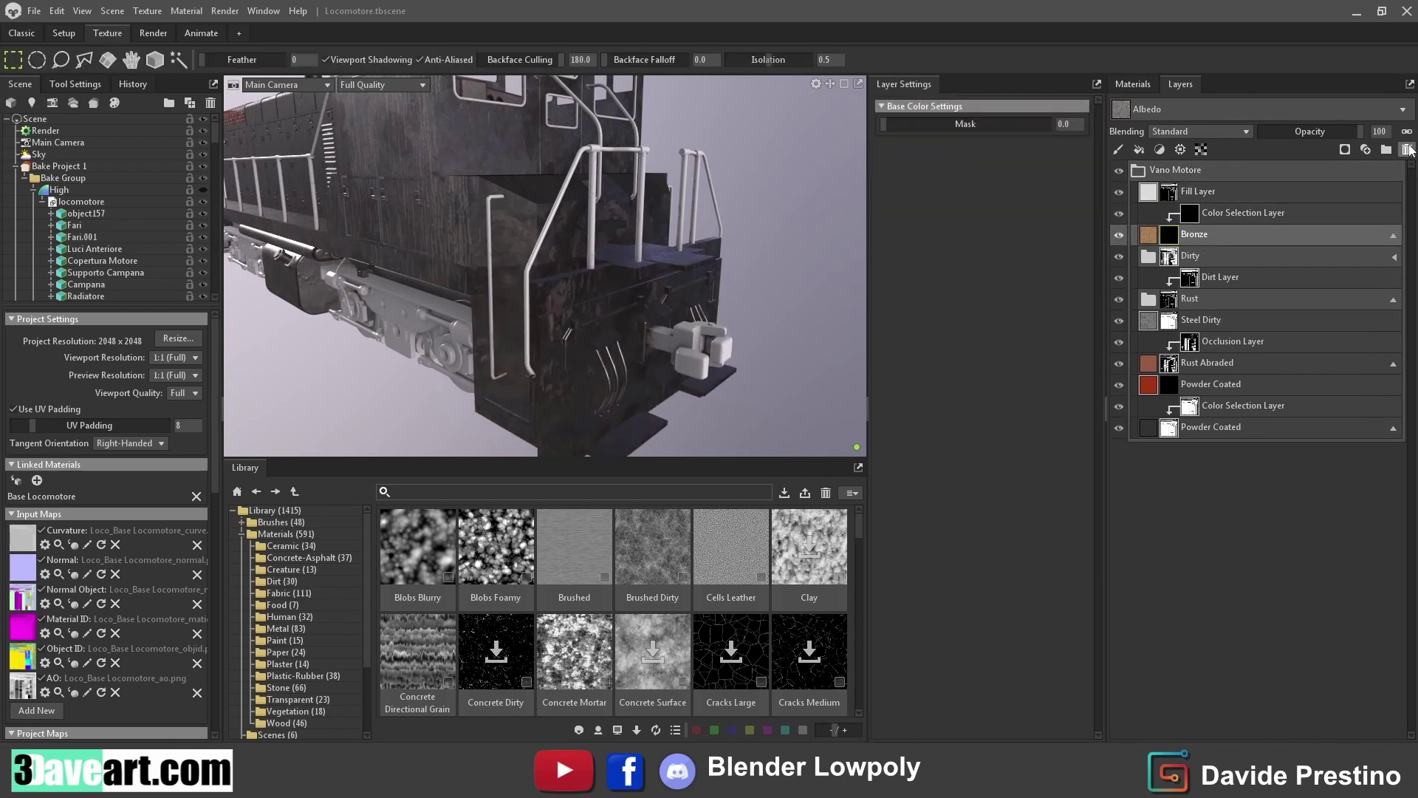
click(1242, 212)
click(1407, 149)
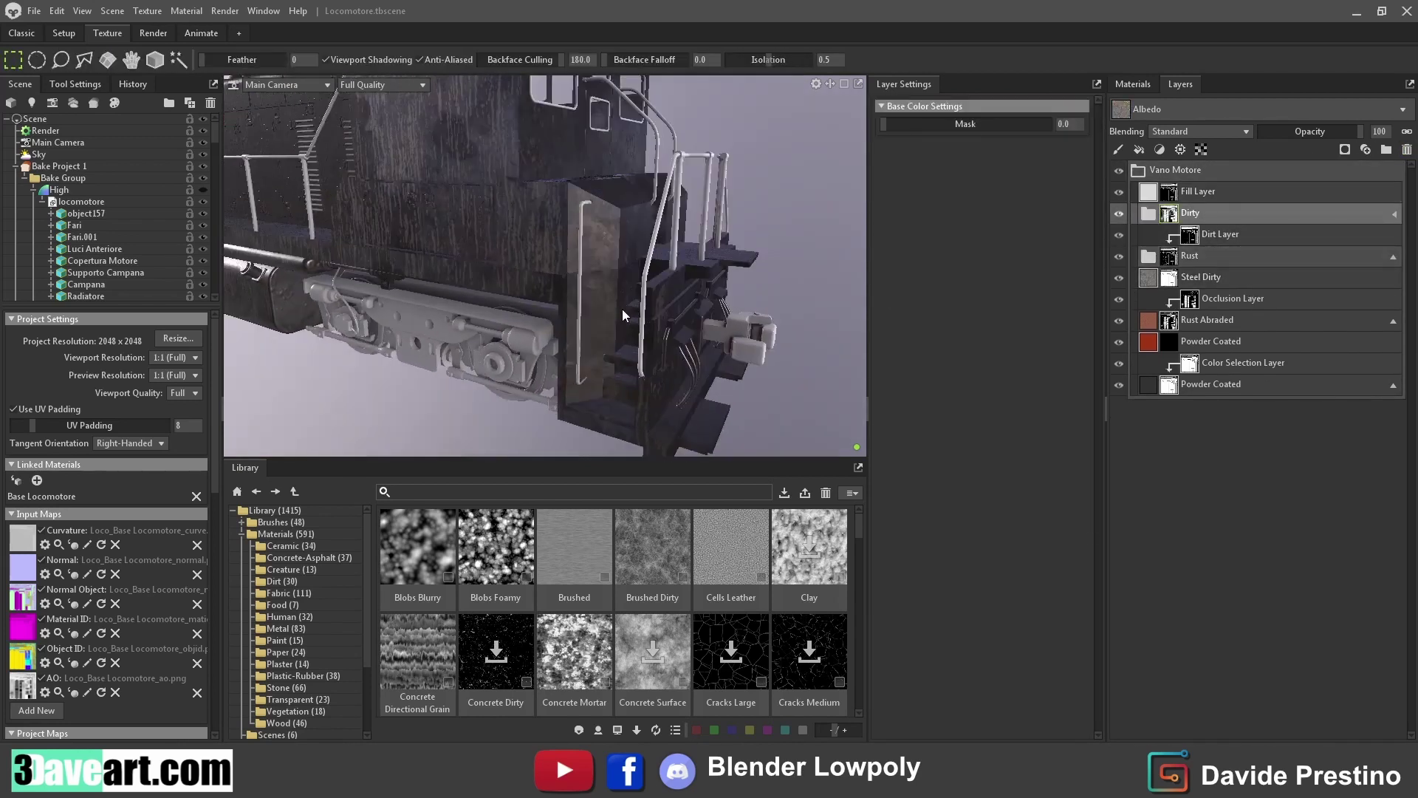
mouse_move(622, 309)
mouse_down()
mouse_move(624, 206)
mouse_move(481, 263)
mouse_up()
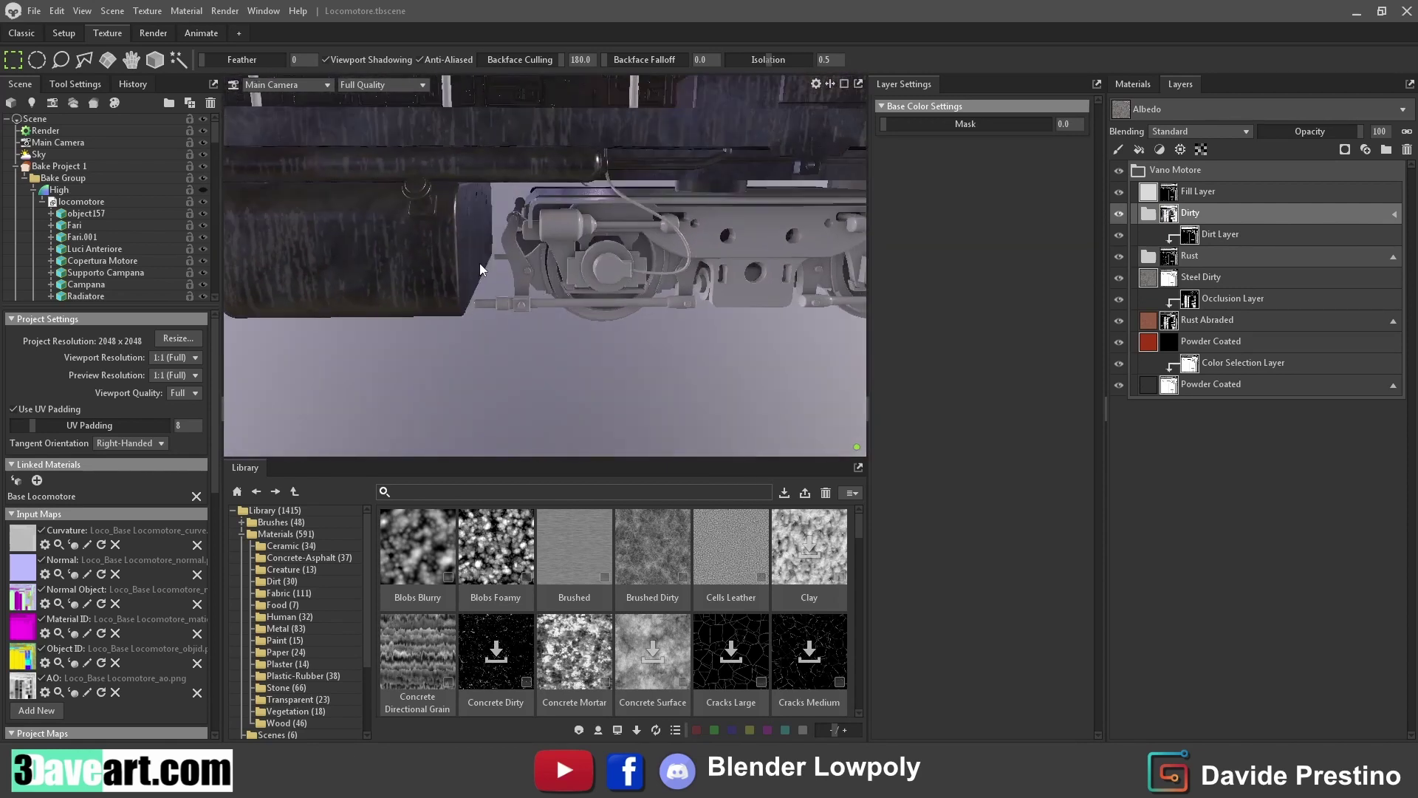
click(1149, 198)
drag(362, 299, 458, 282)
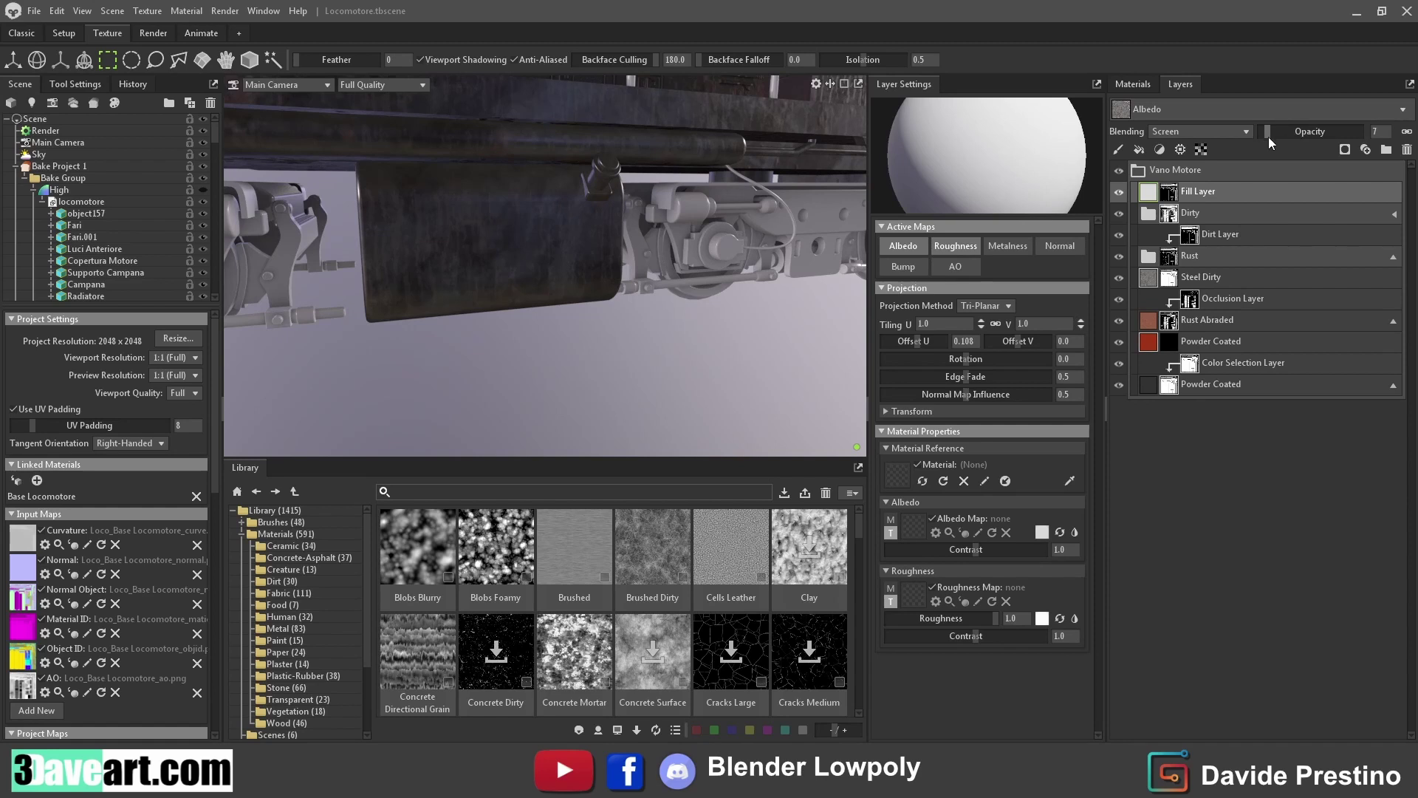
In the Loco Cabina texture project, hide and then delete the Steel Dirty layer
mouse_move(687, 262)
mouse_down()
mouse_move(671, 156)
mouse_move(503, 299)
mouse_up()
click(1137, 85)
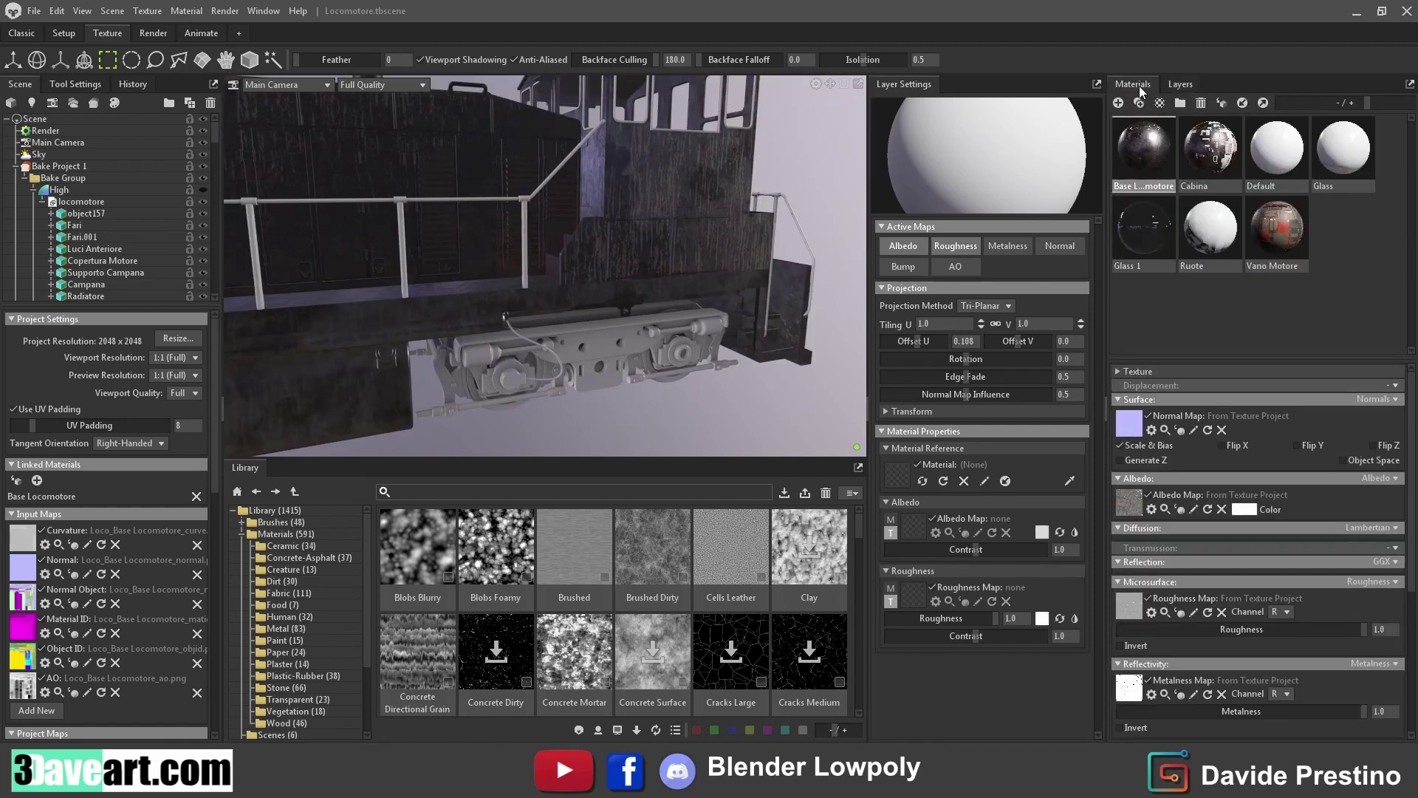
click(1181, 84)
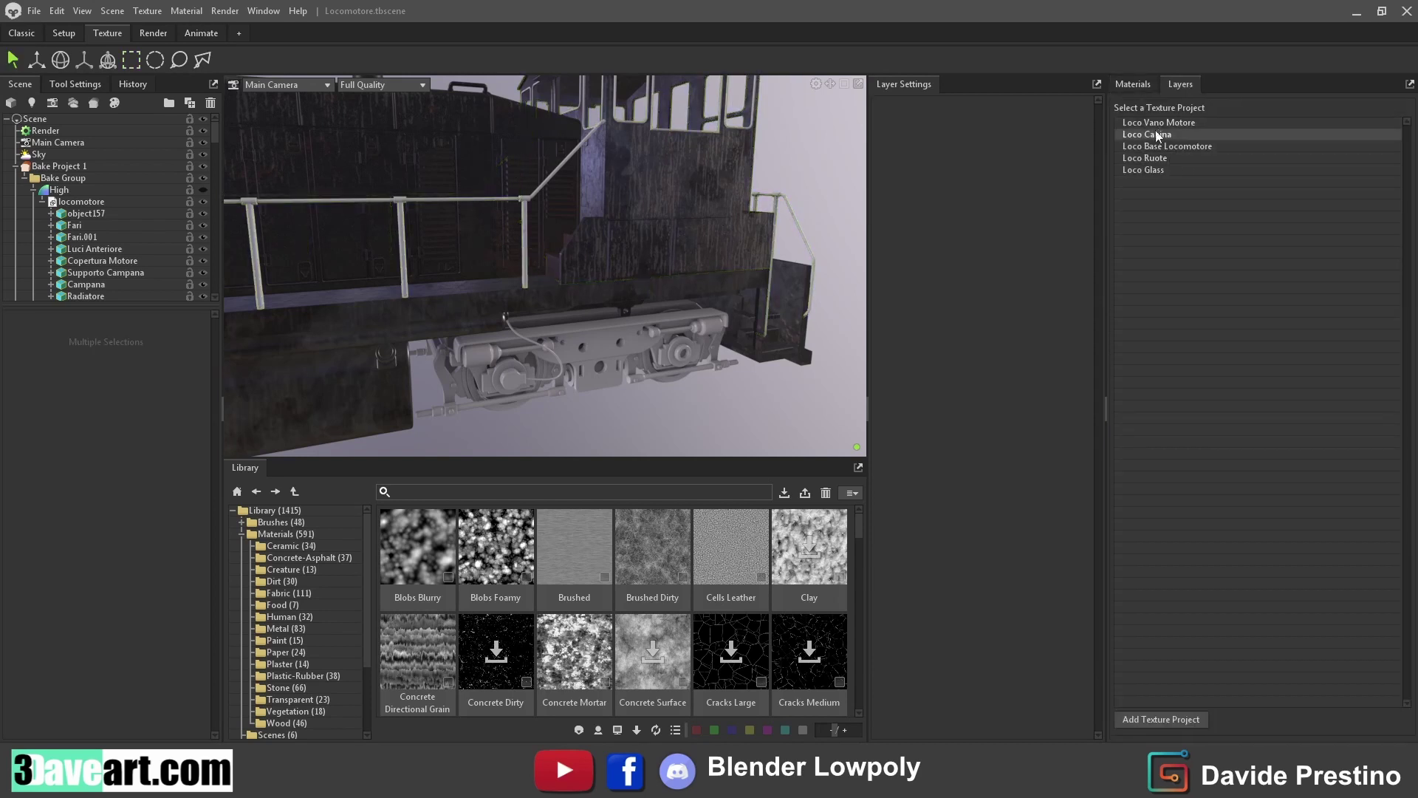
click(1158, 136)
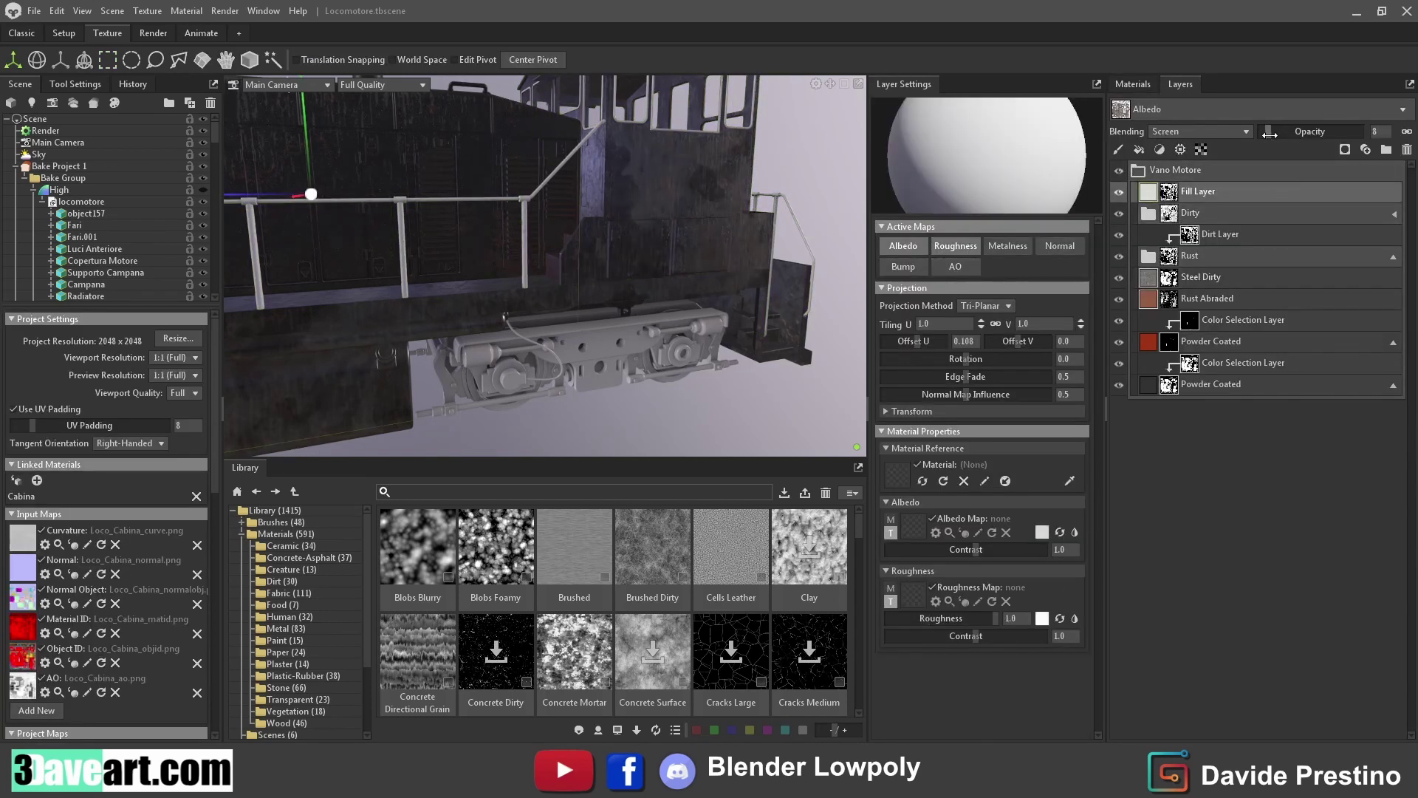
mouse_move(861, 326)
mouse_down()
mouse_move(539, 295)
mouse_move(480, 309)
mouse_up()
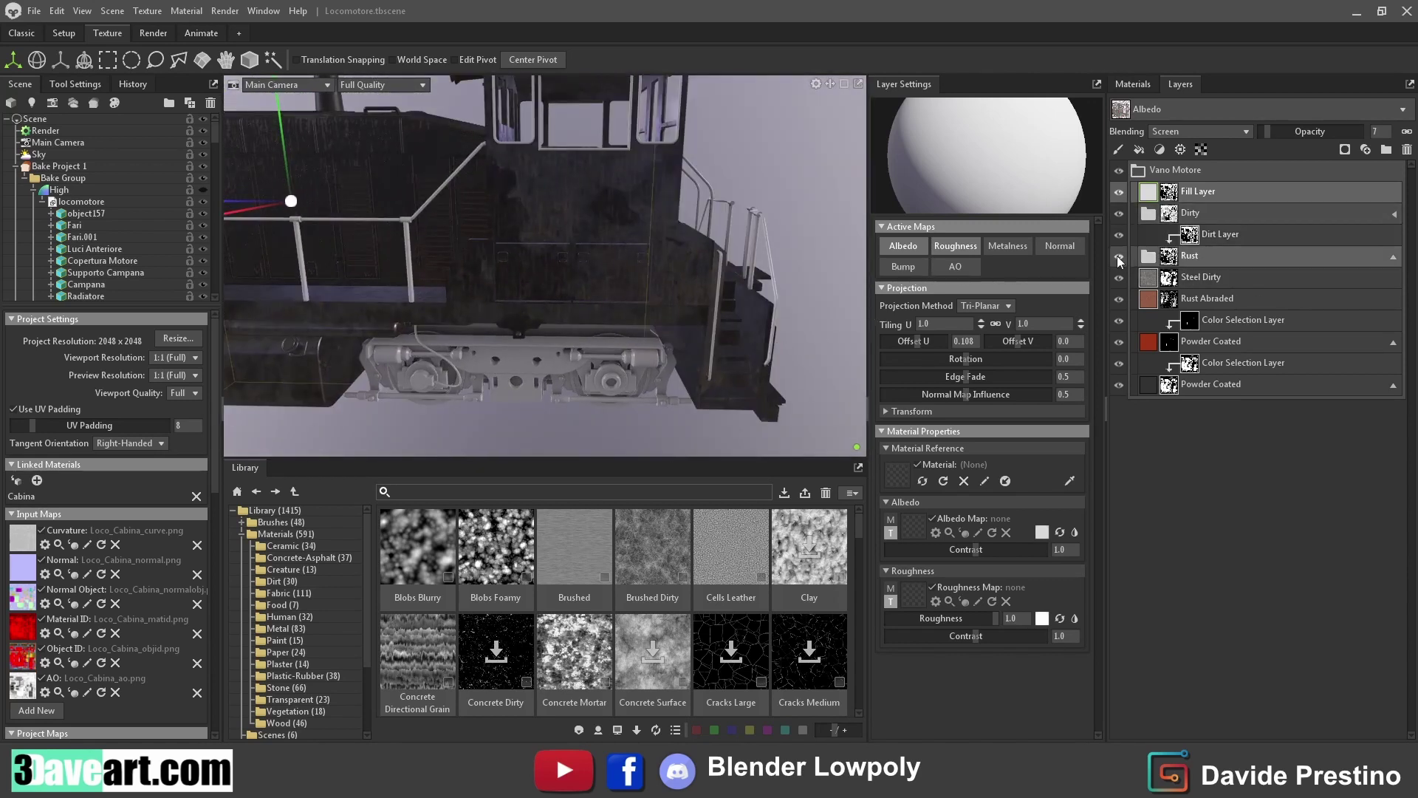
mouse_move(1150, 277)
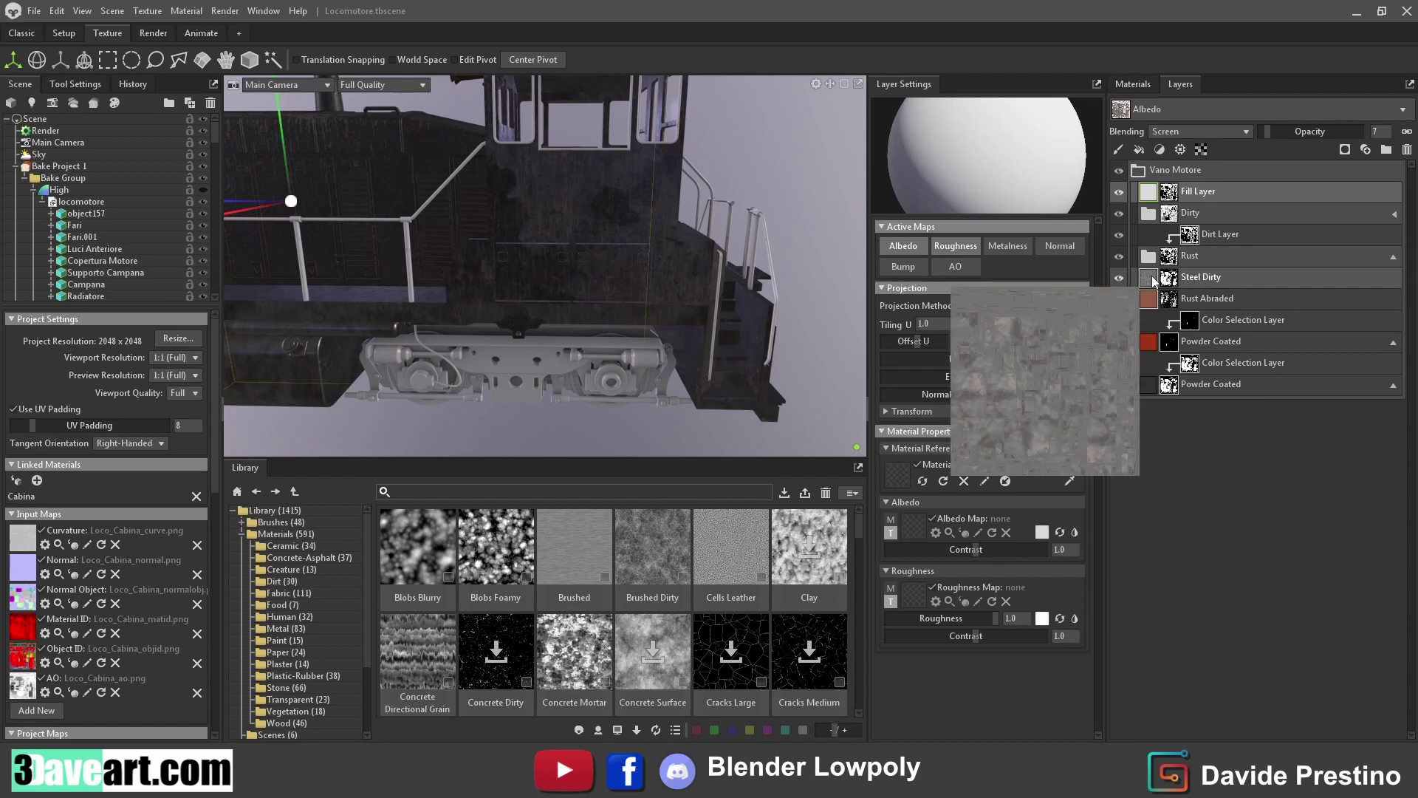
click(1119, 277)
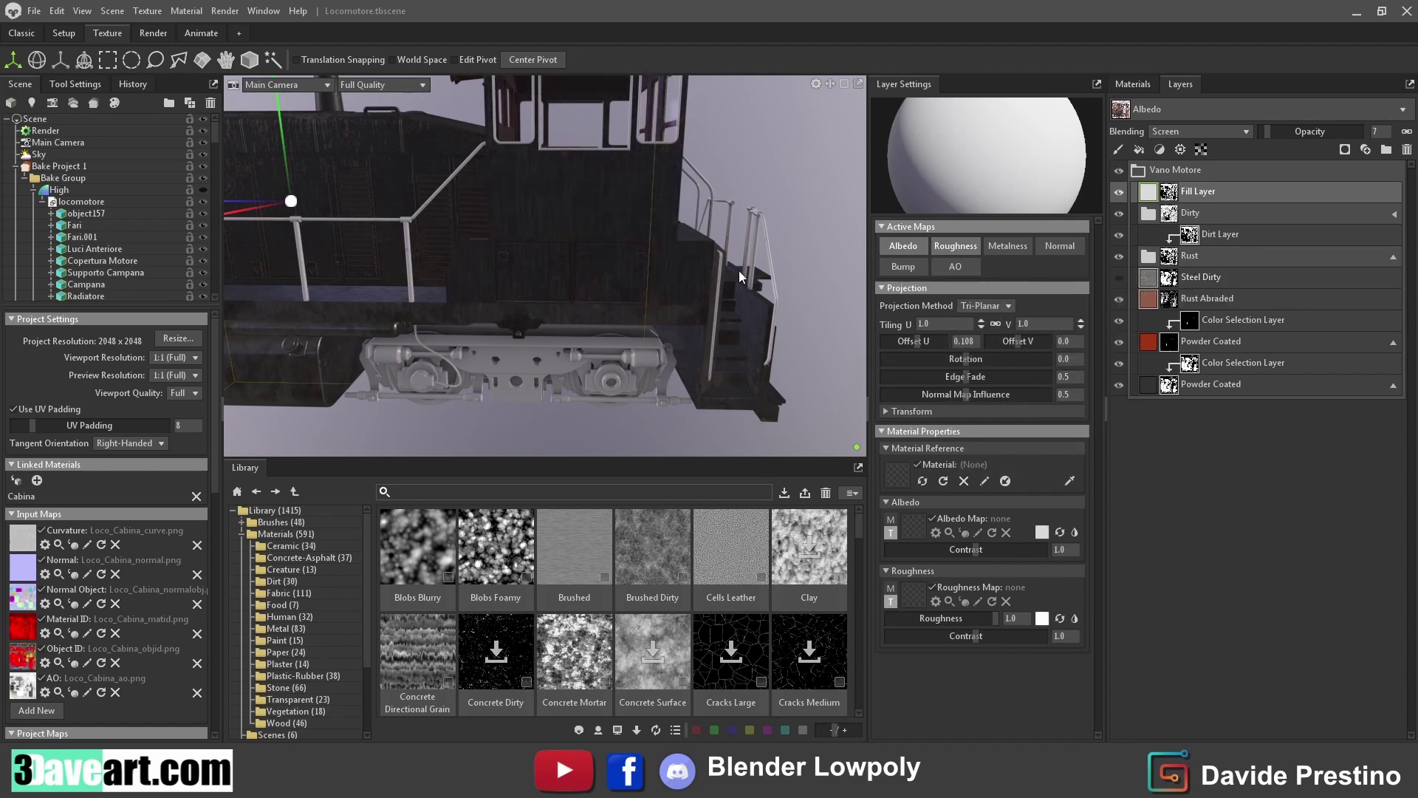
mouse_move(743, 277)
mouse_down()
mouse_move(746, 303)
mouse_move(520, 325)
mouse_up()
click(1201, 277)
click(1407, 149)
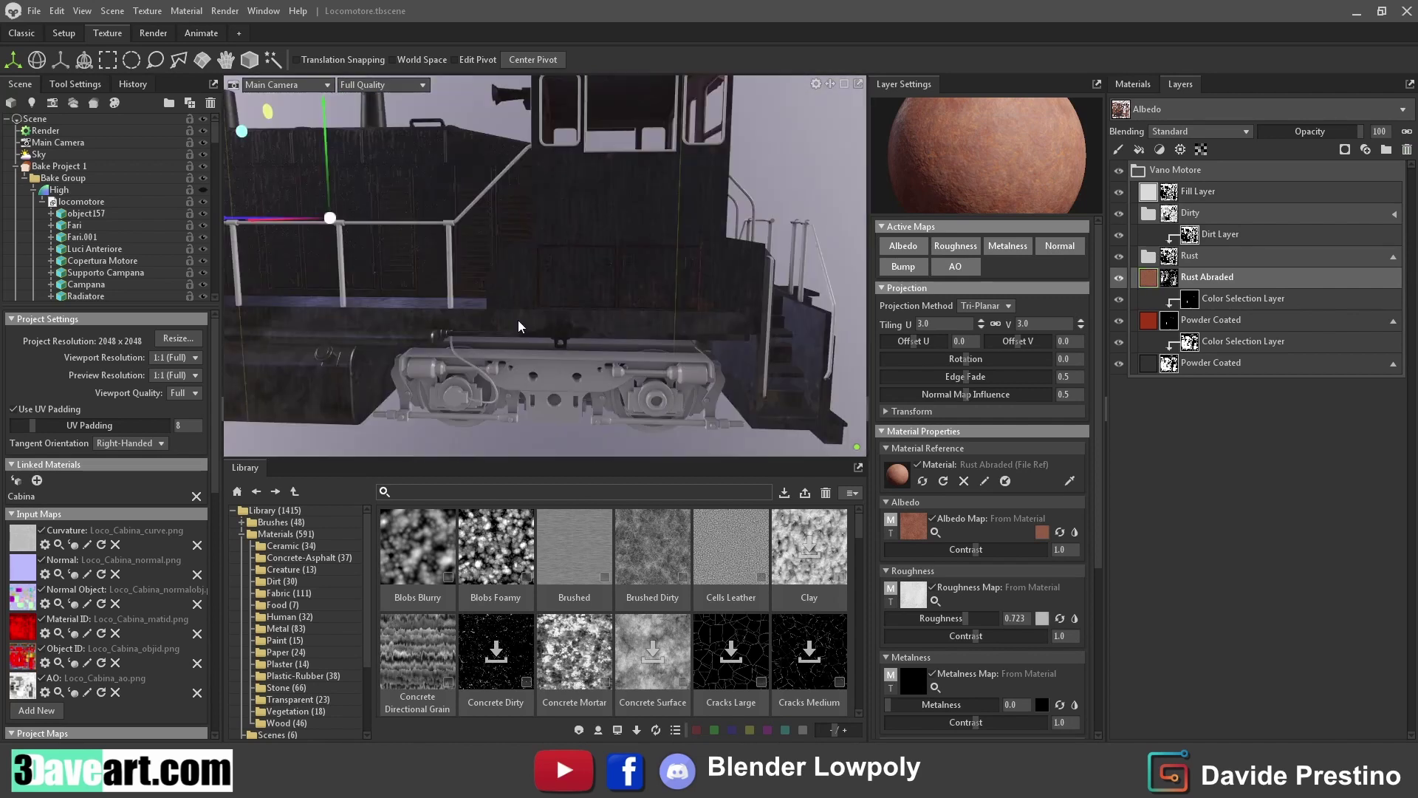
Switch to the Loco Base Locomotore texture project and show the scene's materials
click(1133, 83)
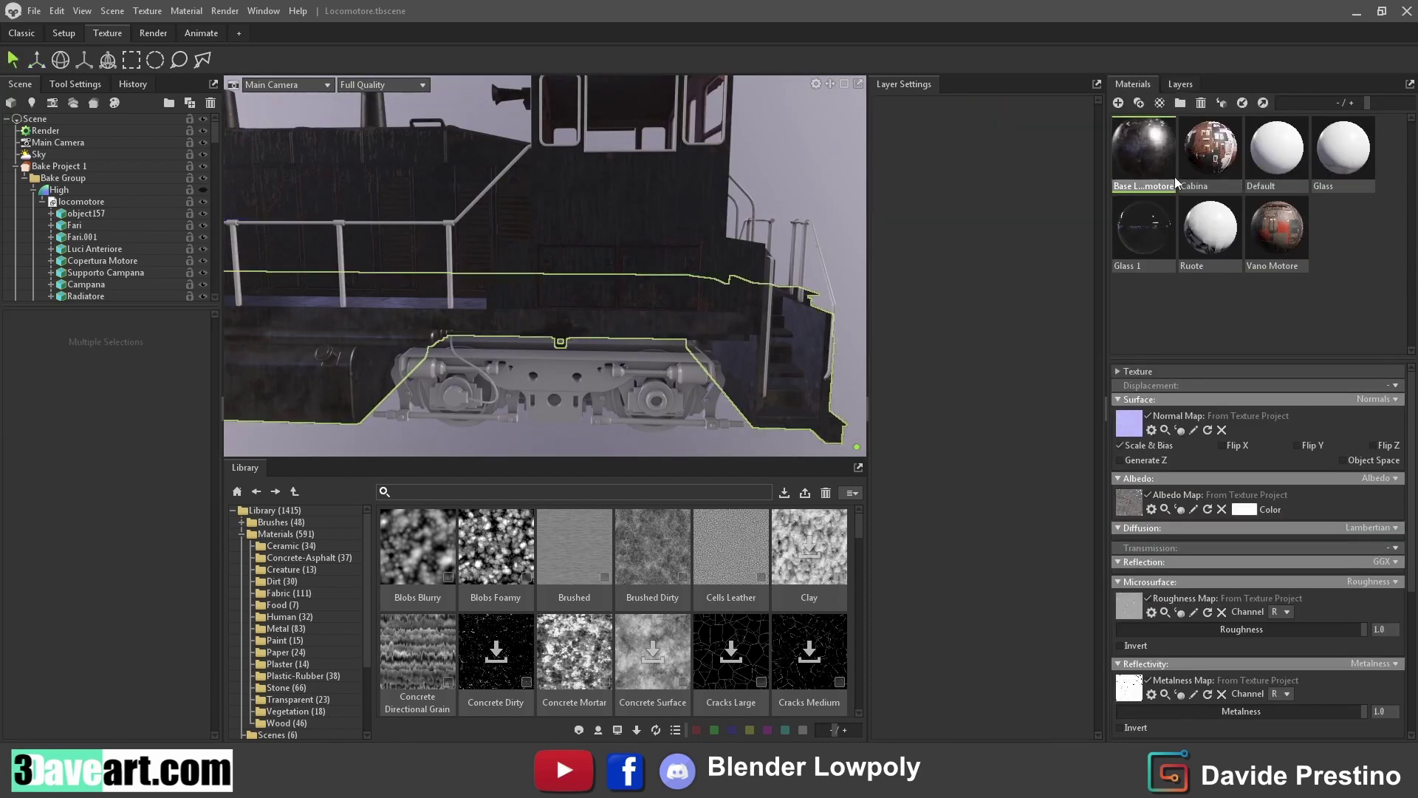
click(1181, 83)
click(1154, 135)
click(1133, 83)
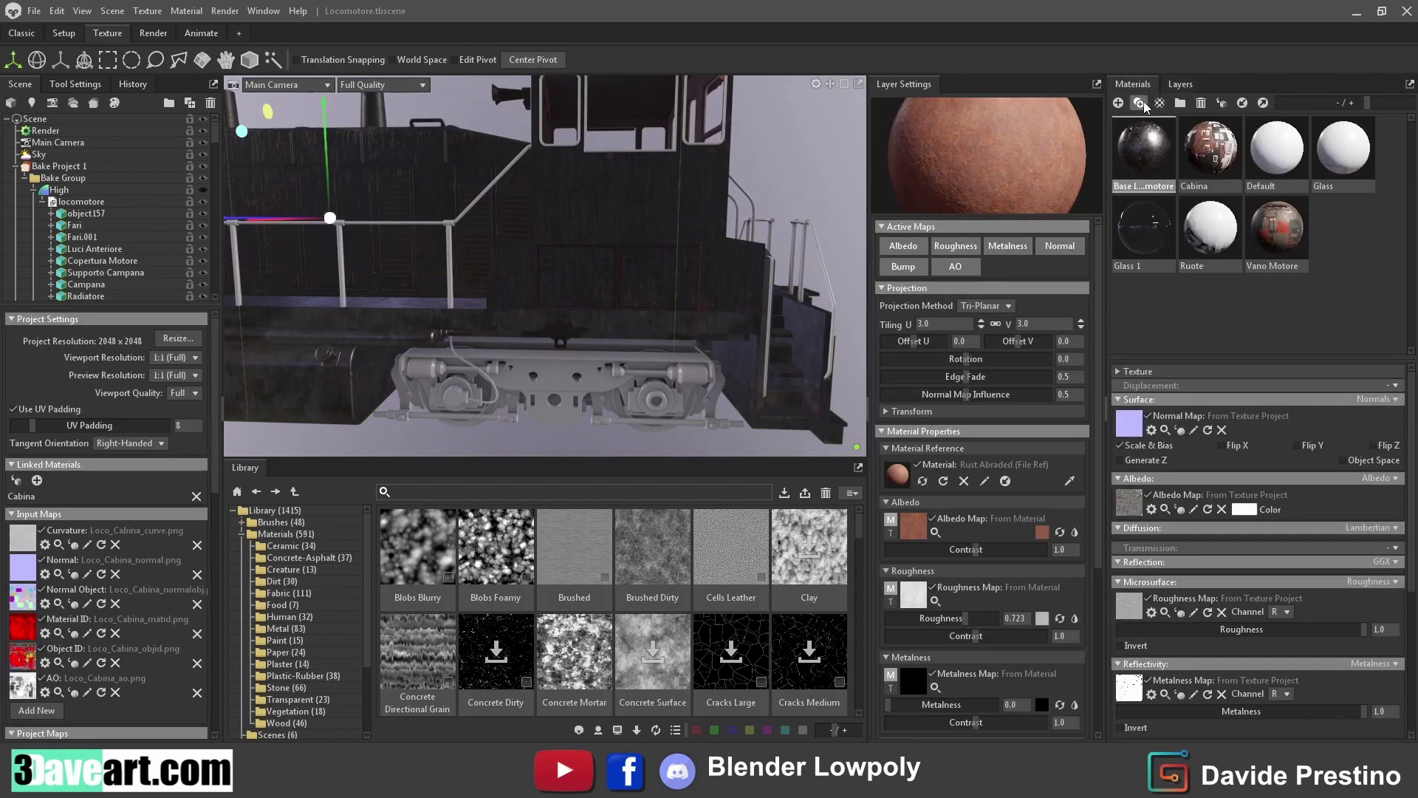
click(1181, 83)
click(1182, 146)
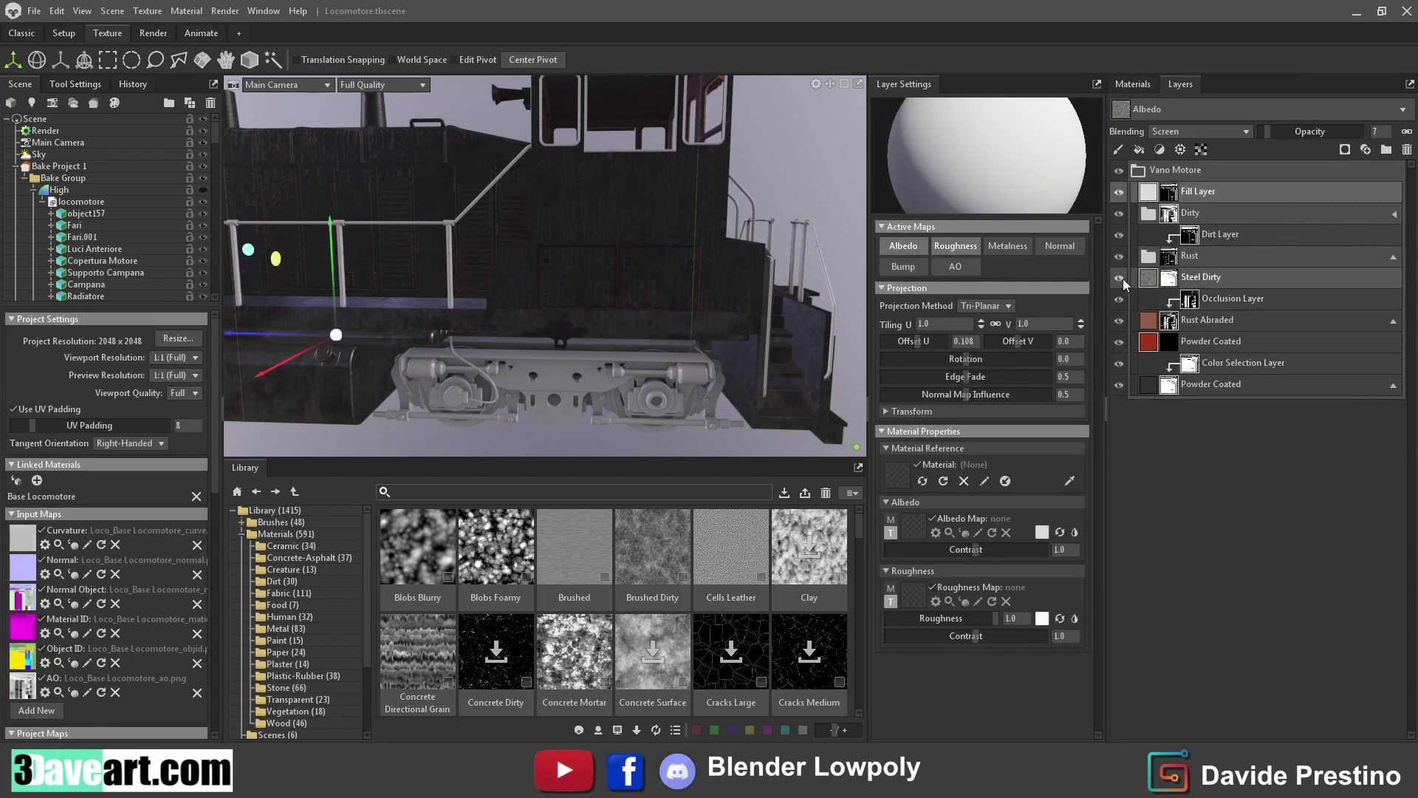
mouse_move(579, 325)
mouse_down()
mouse_move(809, 317)
mouse_move(636, 325)
mouse_move(646, 308)
mouse_move(583, 188)
mouse_move(565, 272)
mouse_up()
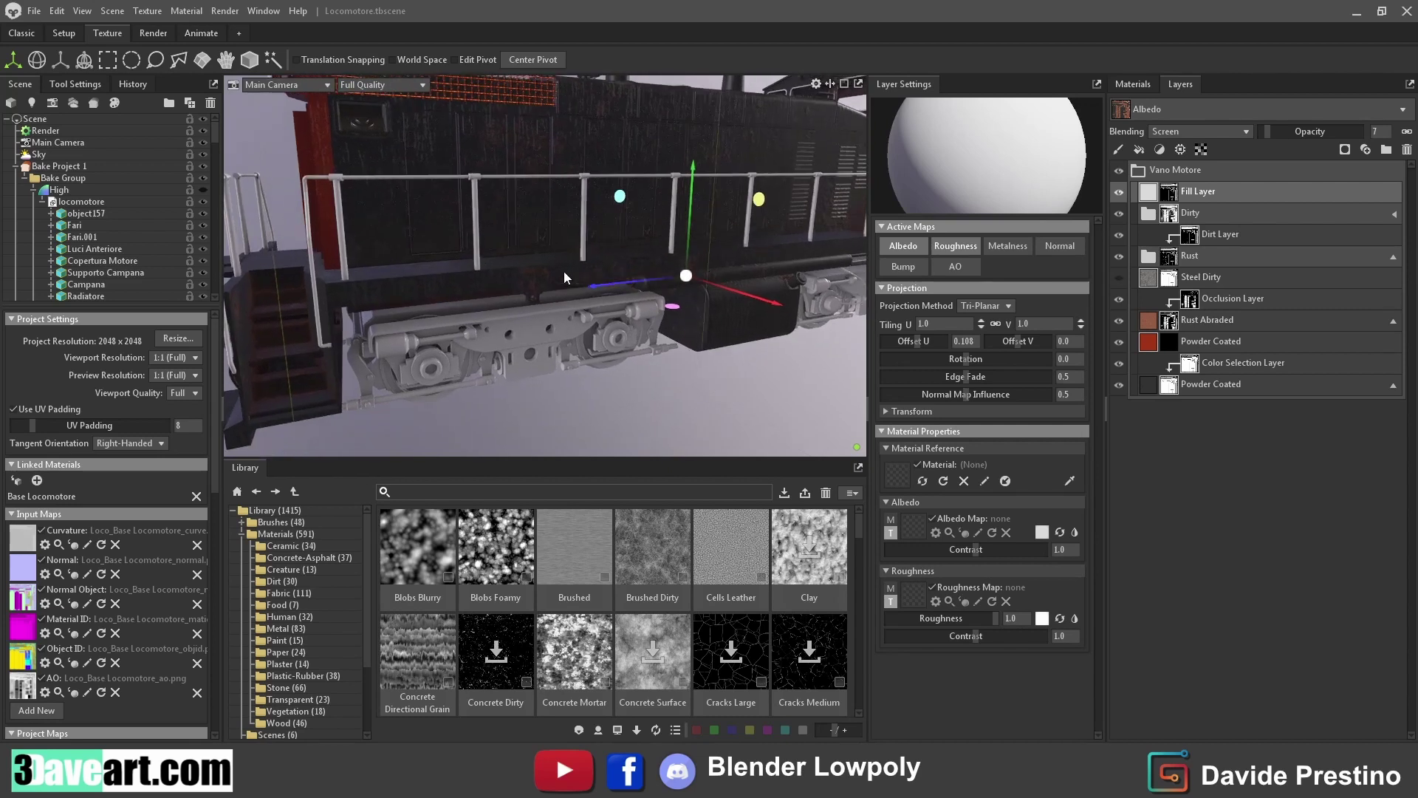
click(1143, 85)
Add a Galvanized Worn metal layer from the library to the Loco Ruote wheel bogie
click(1204, 227)
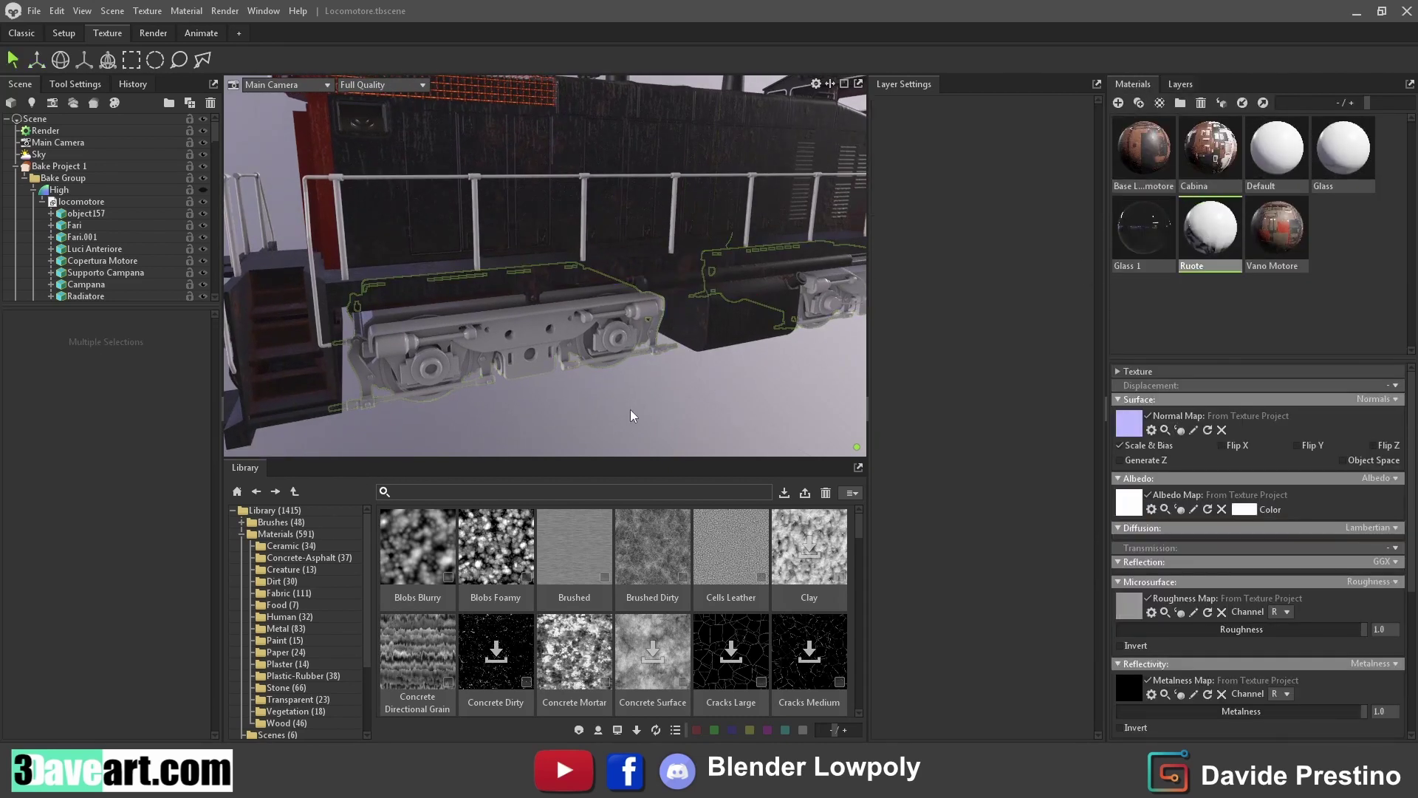
click(1153, 157)
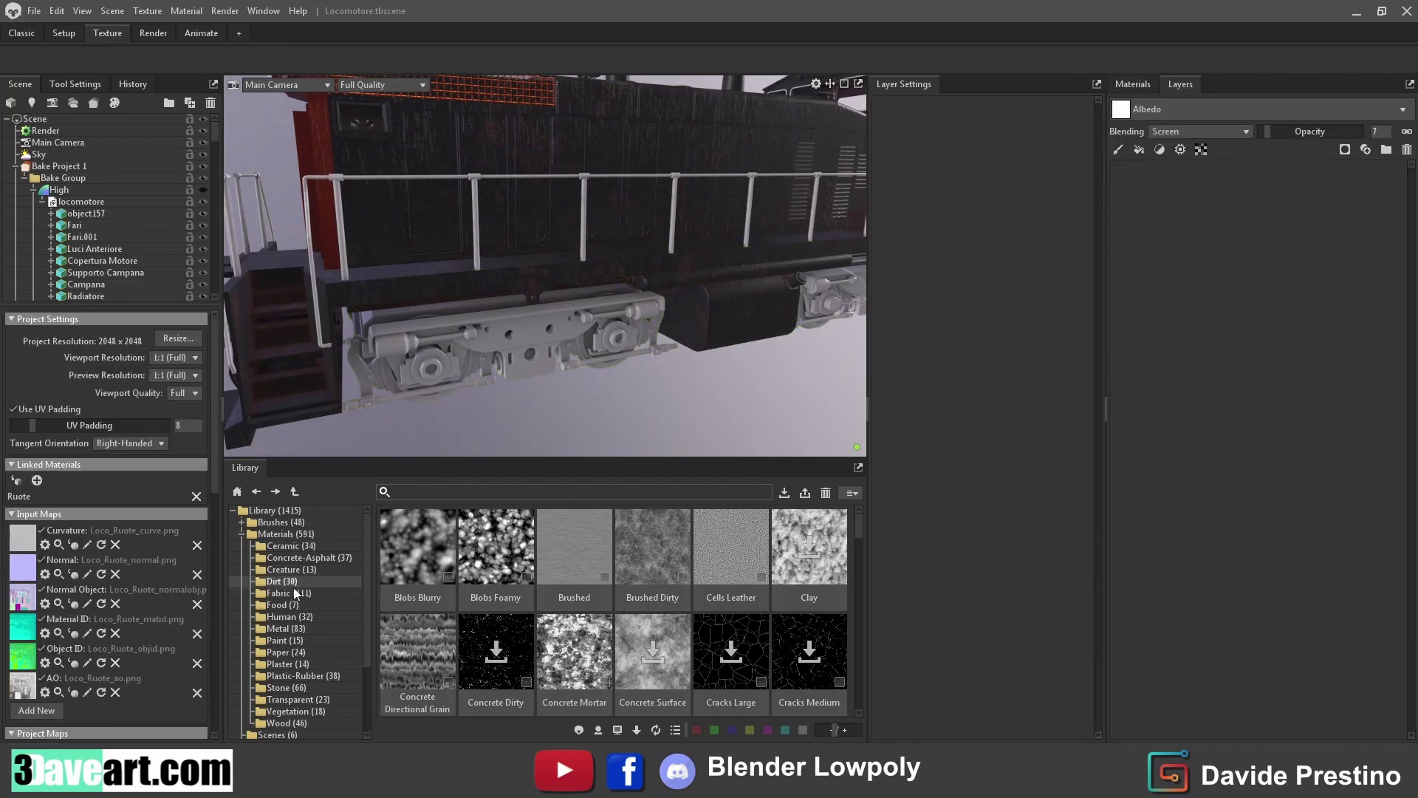
click(287, 628)
scroll(658, 627, down, 2)
scroll(656, 626, down, 2)
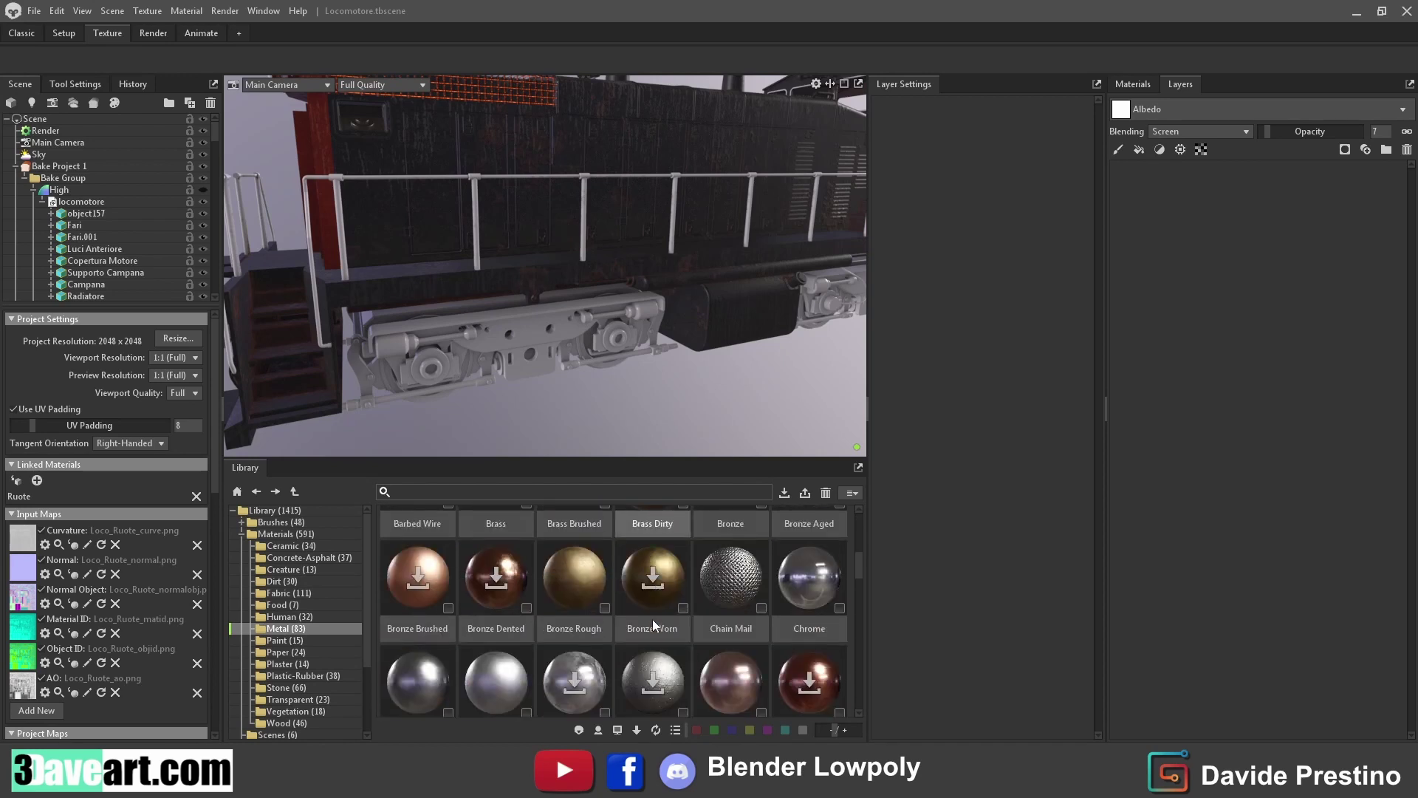
scroll(655, 626, down, 2)
scroll(654, 626, down, 2)
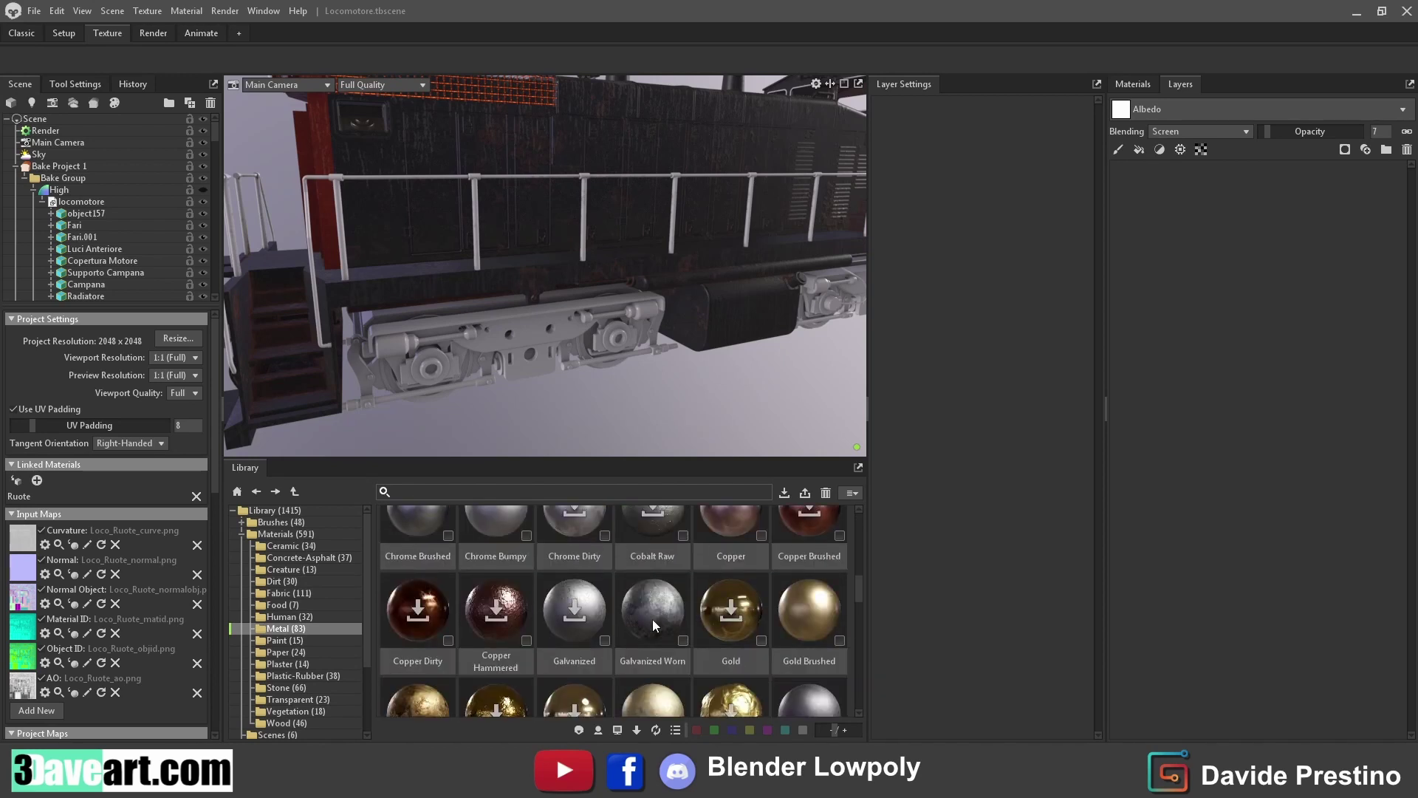
drag(653, 619, 650, 354)
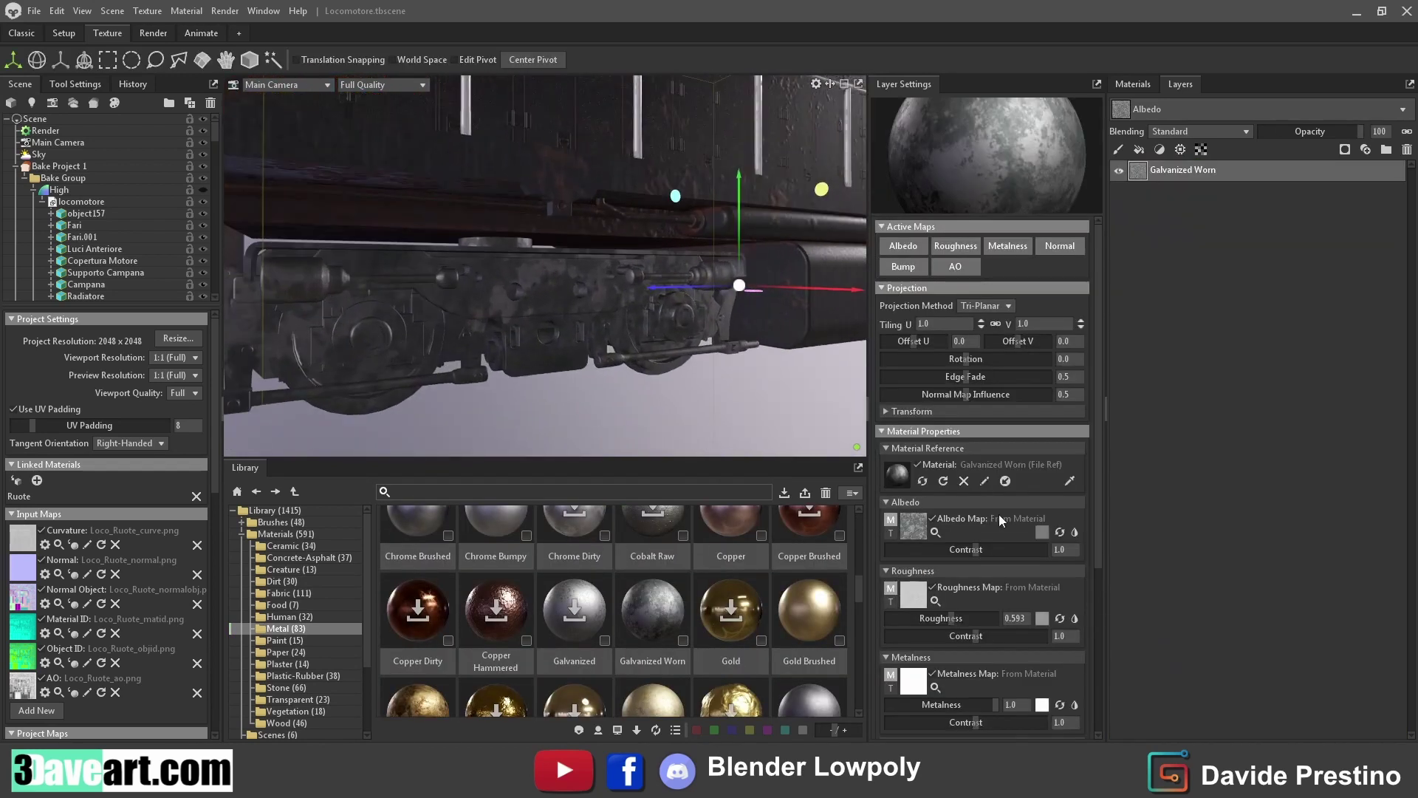
scroll(999, 514, down, 1)
Darken the Galvanized Worn base colour, then orbit out and reselect the base locomotive material
click(1042, 496)
drag(773, 383, 772, 426)
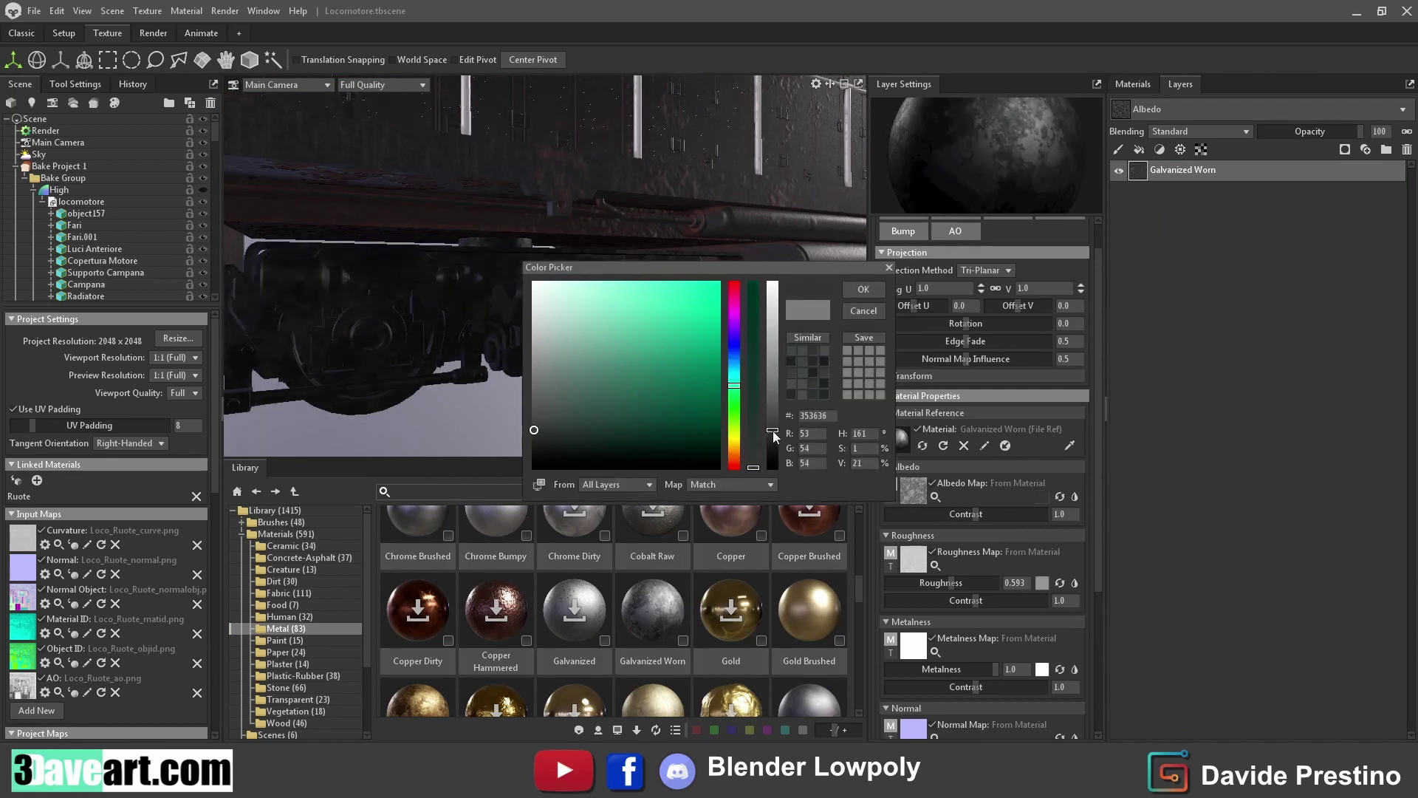
click(864, 289)
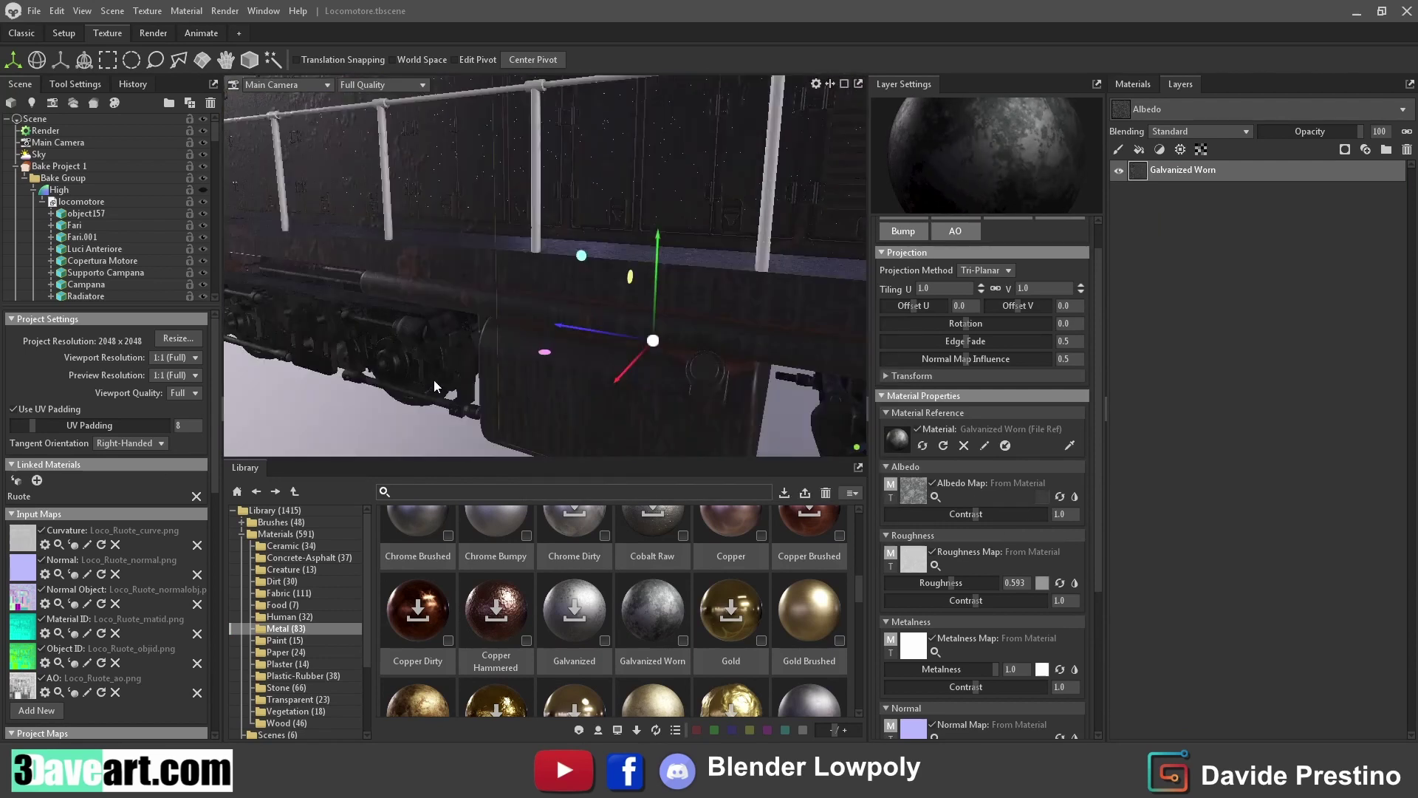
drag(432, 380, 574, 349)
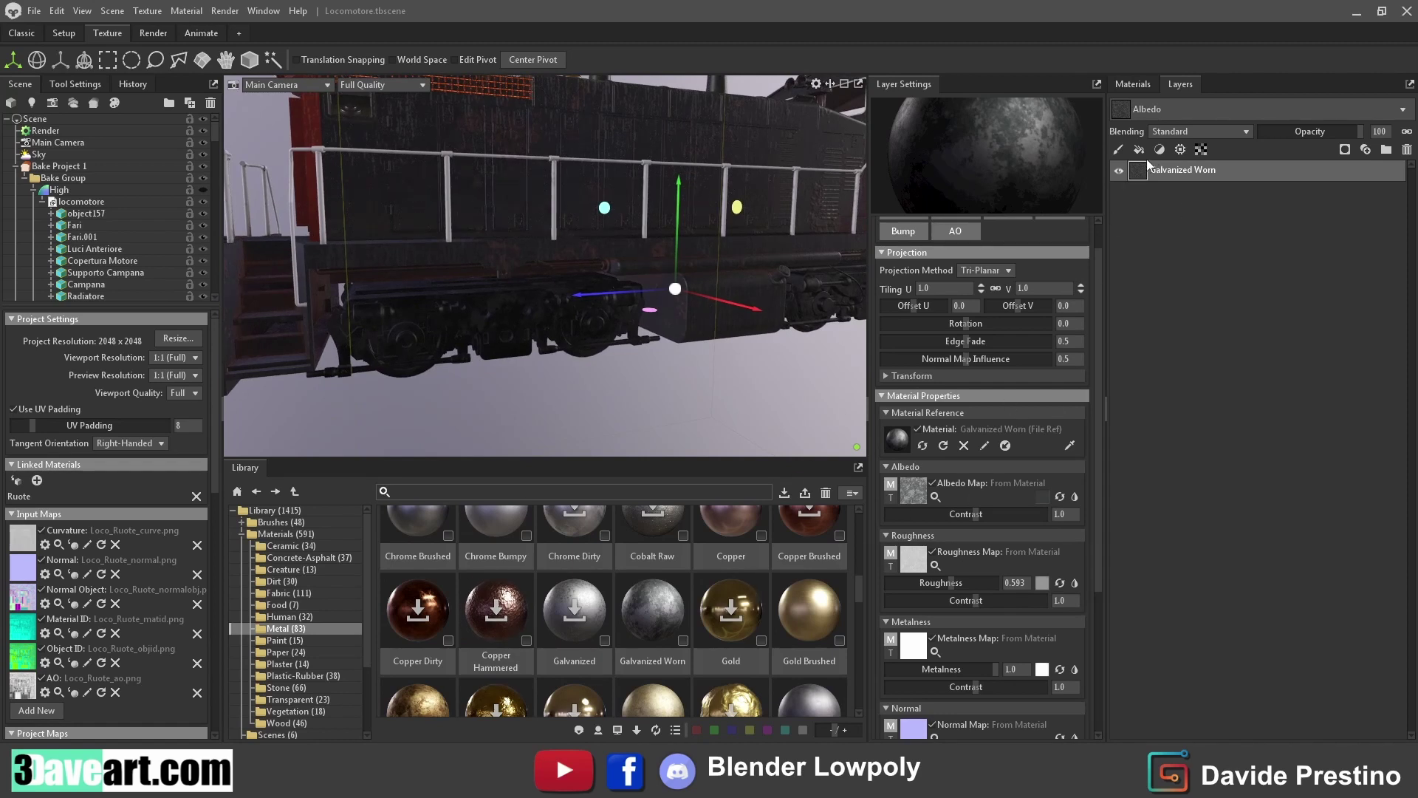
click(1133, 83)
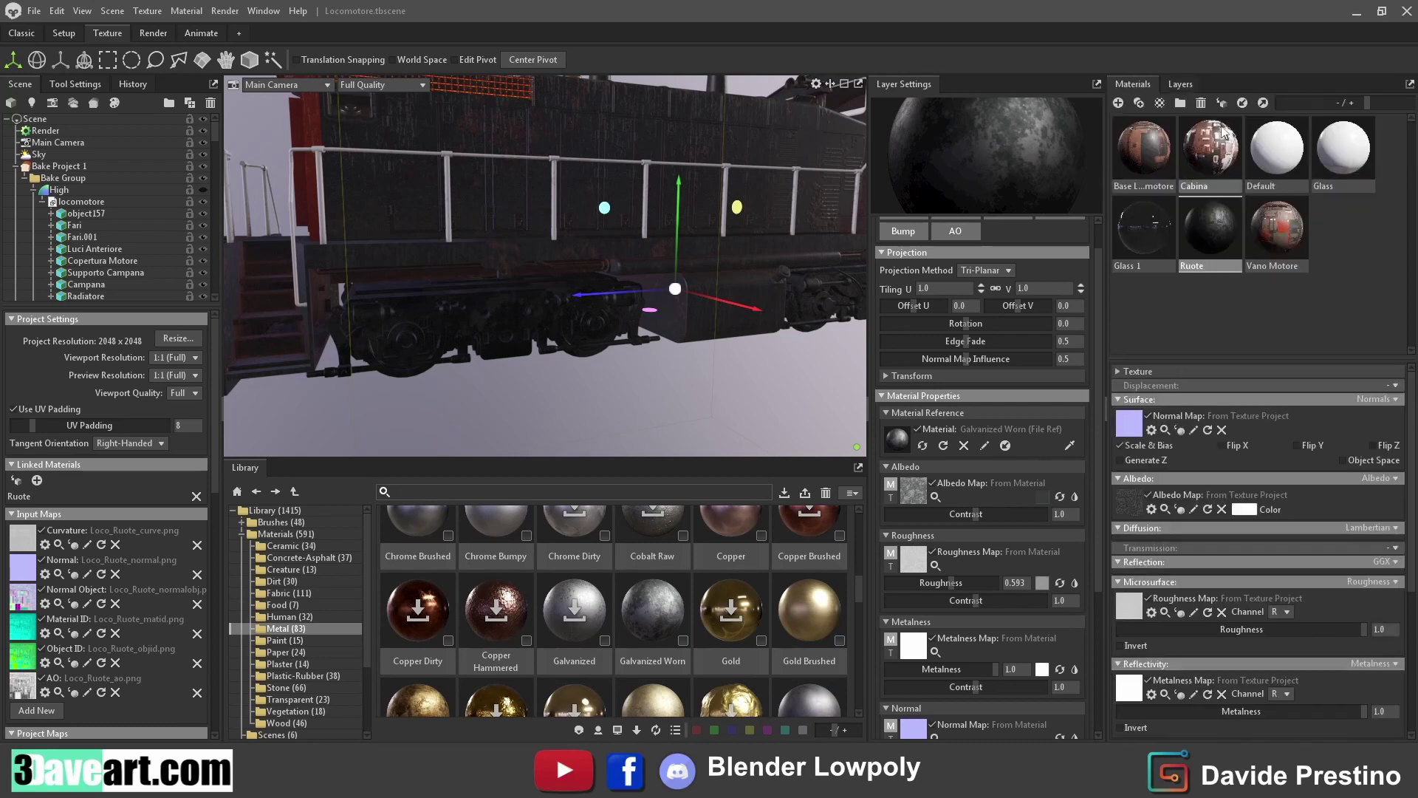
click(1181, 83)
click(1134, 85)
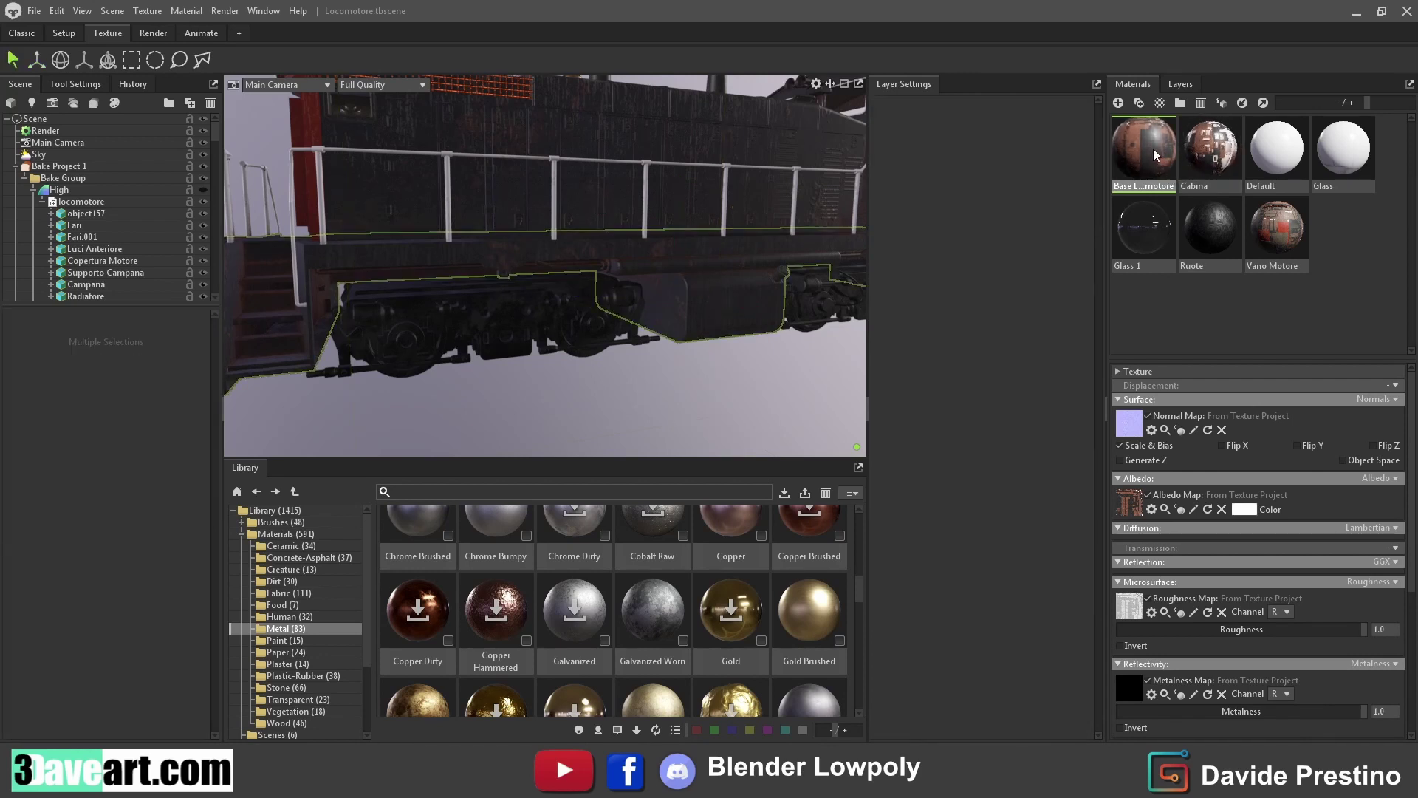
Try a yellow-tinted Galvanized Worn layer on Loco Cabina, then cancel the tint and delete it
click(1180, 84)
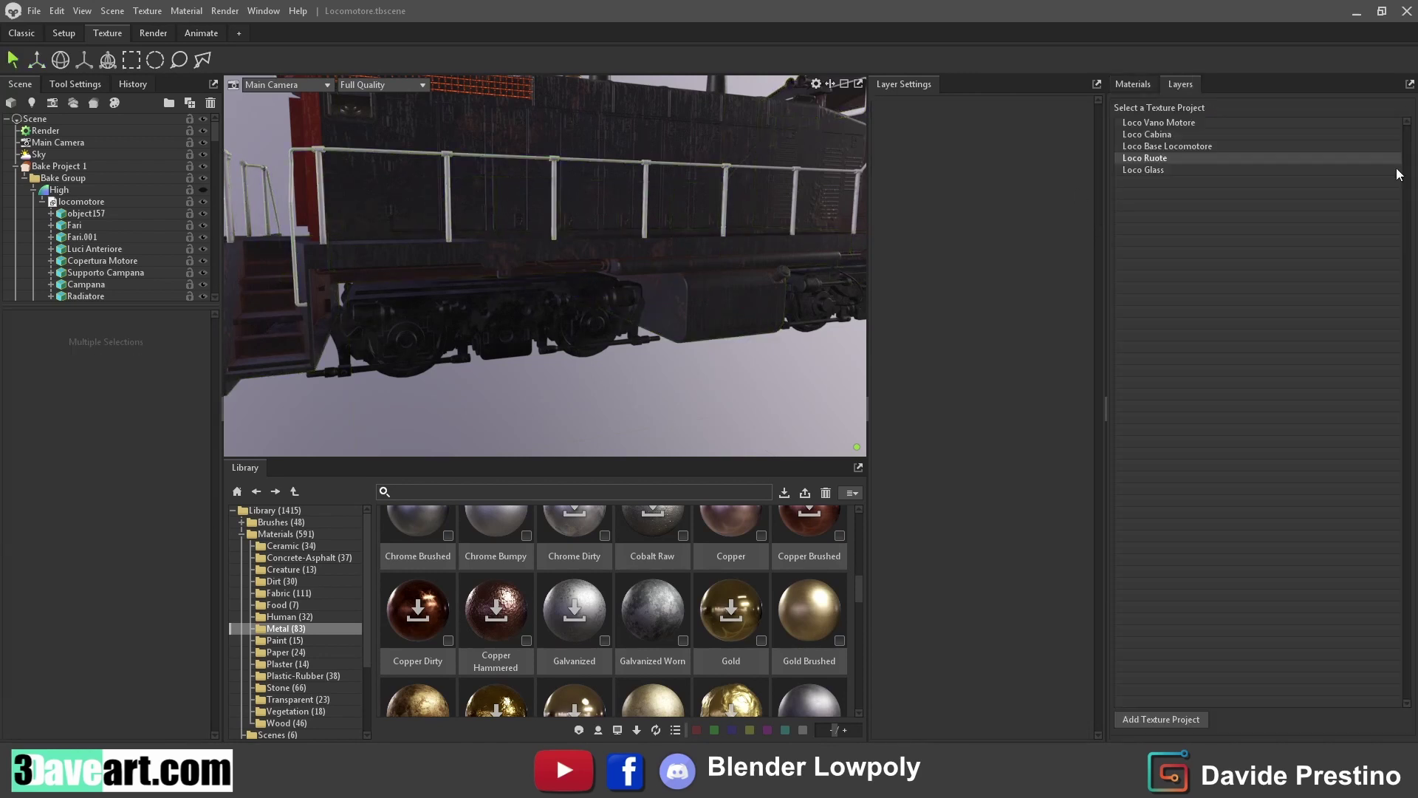
click(1154, 134)
drag(782, 619, 1263, 179)
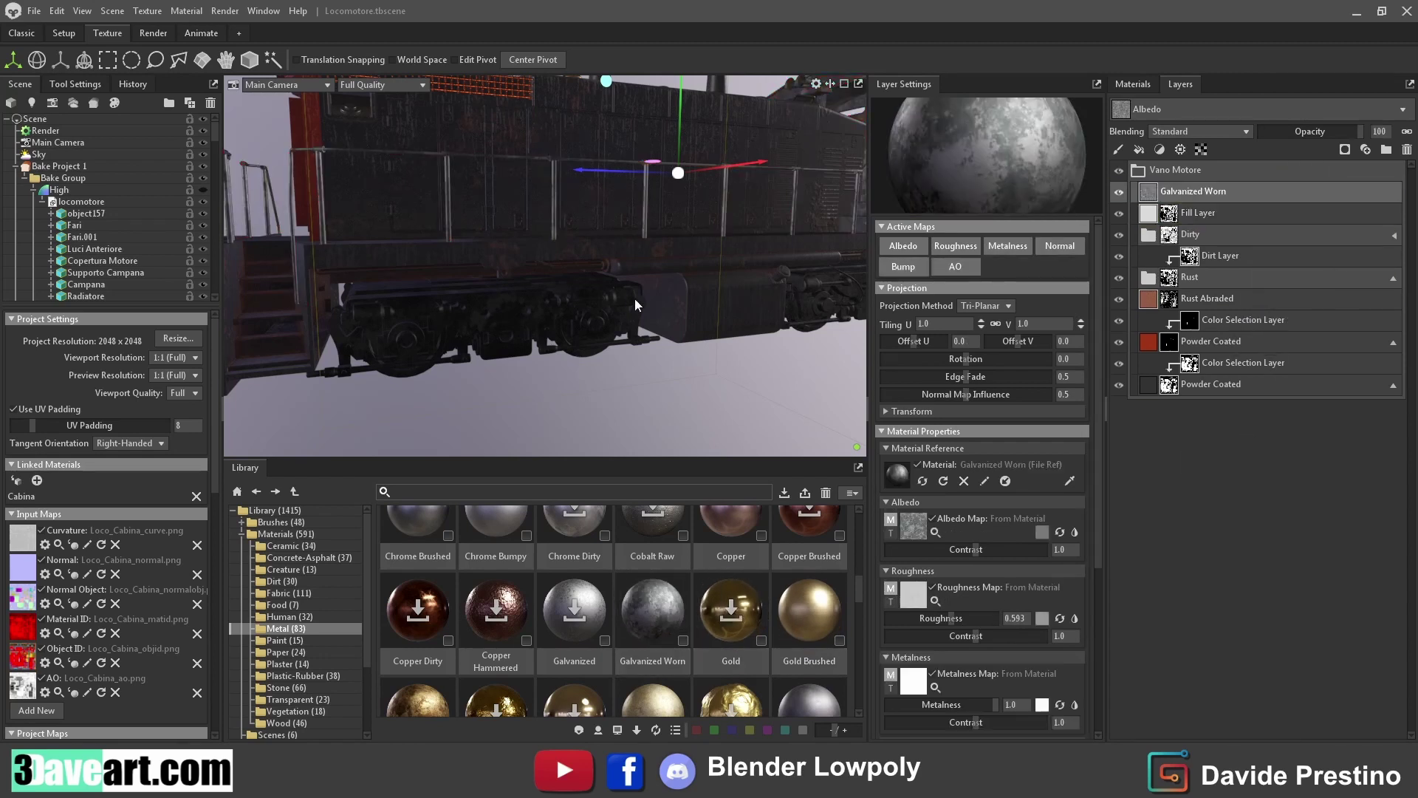
drag(636, 298, 693, 346)
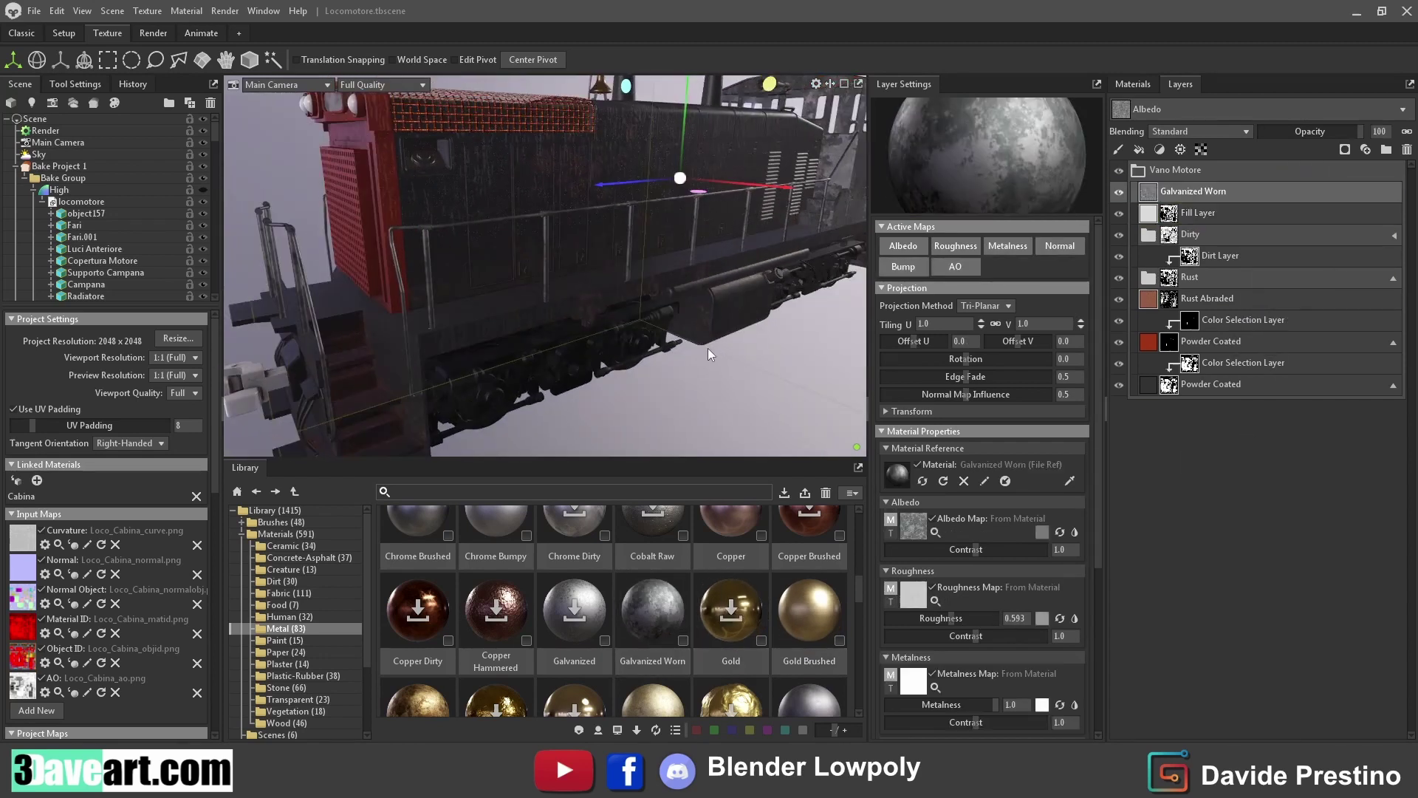
click(1043, 533)
mouse_move(714, 402)
mouse_down()
mouse_move(727, 290)
mouse_move(728, 329)
mouse_up()
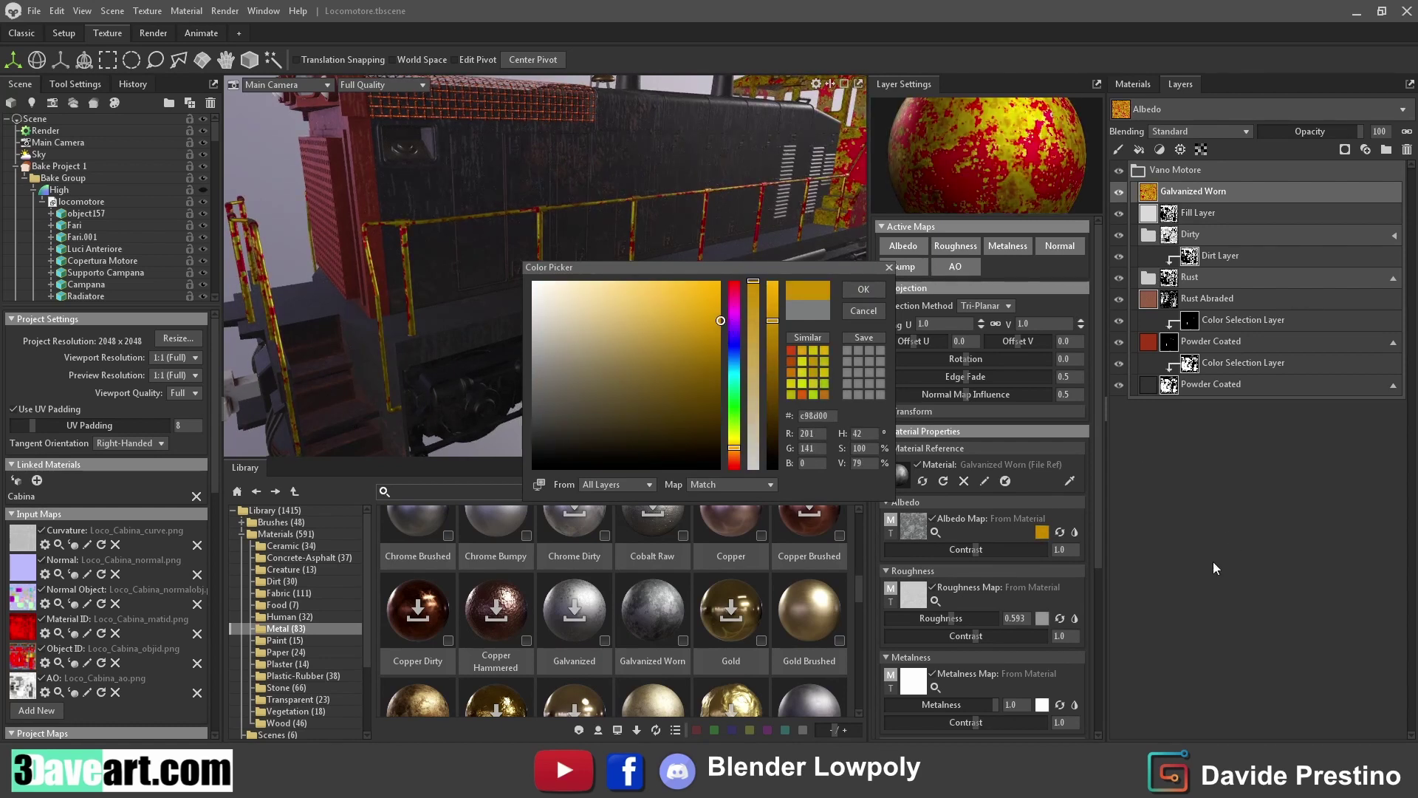
click(889, 268)
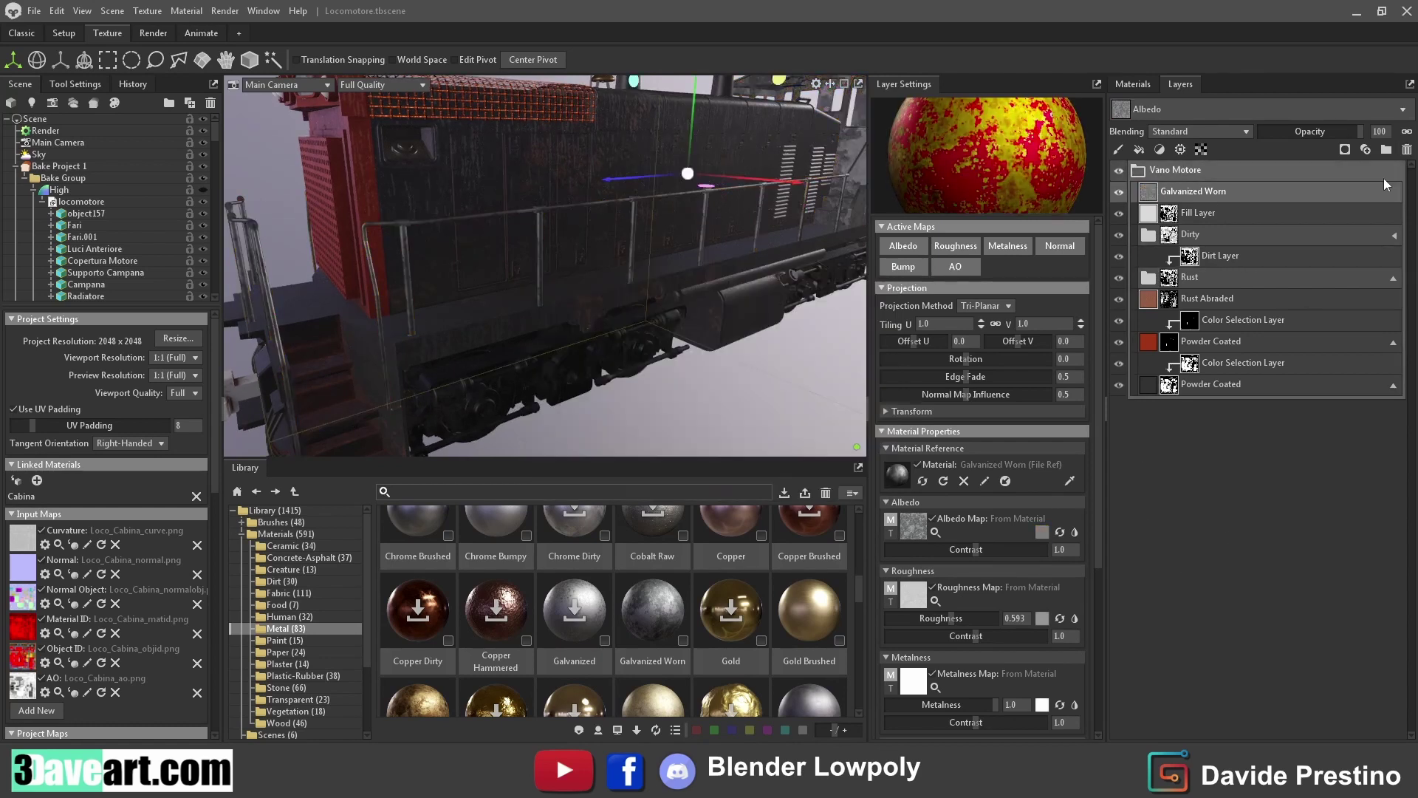
click(1408, 150)
Download the Iron Weathered, Iron Weathered Bumpy and Iron Aged library materials
scroll(792, 606, down, 2)
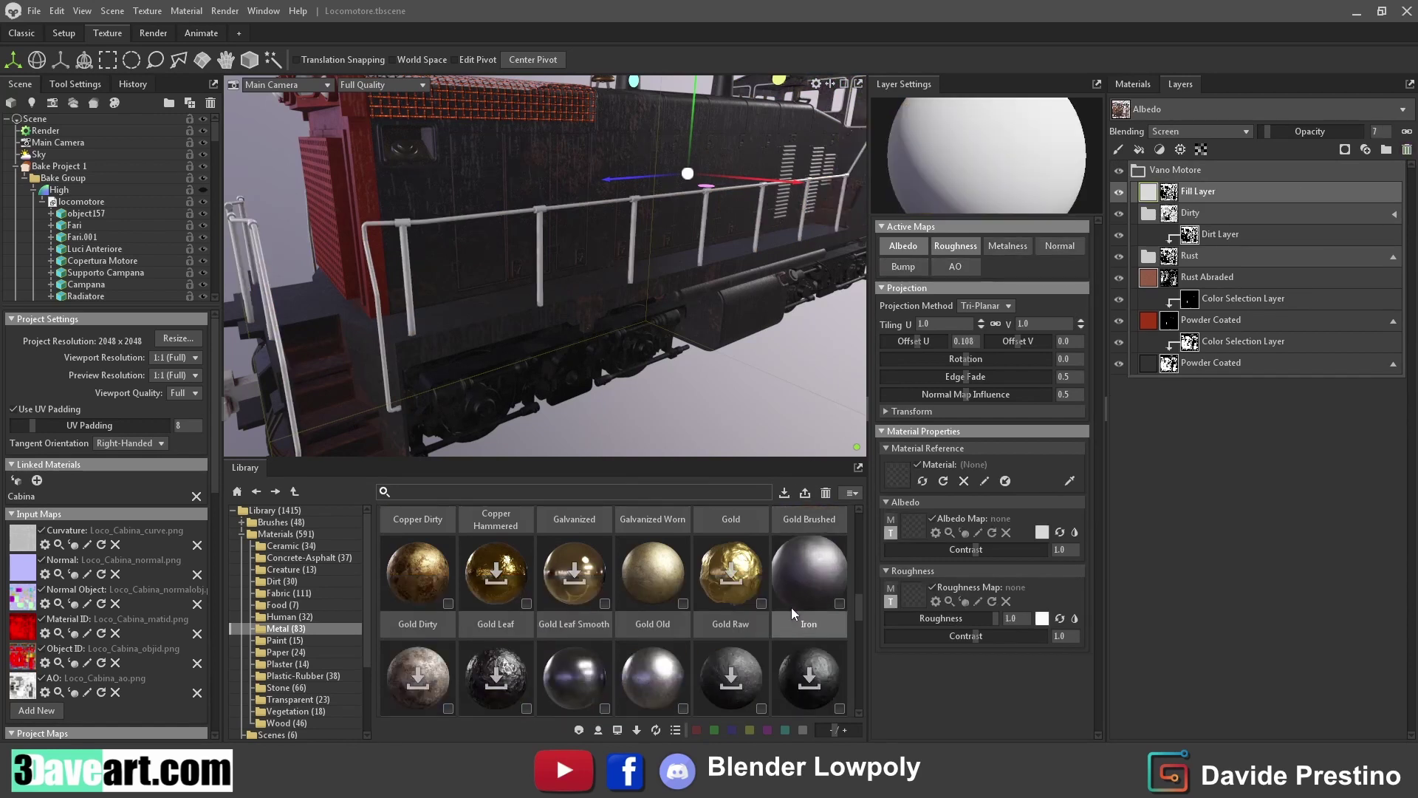
scroll(784, 613, down, 2)
click(732, 641)
click(805, 640)
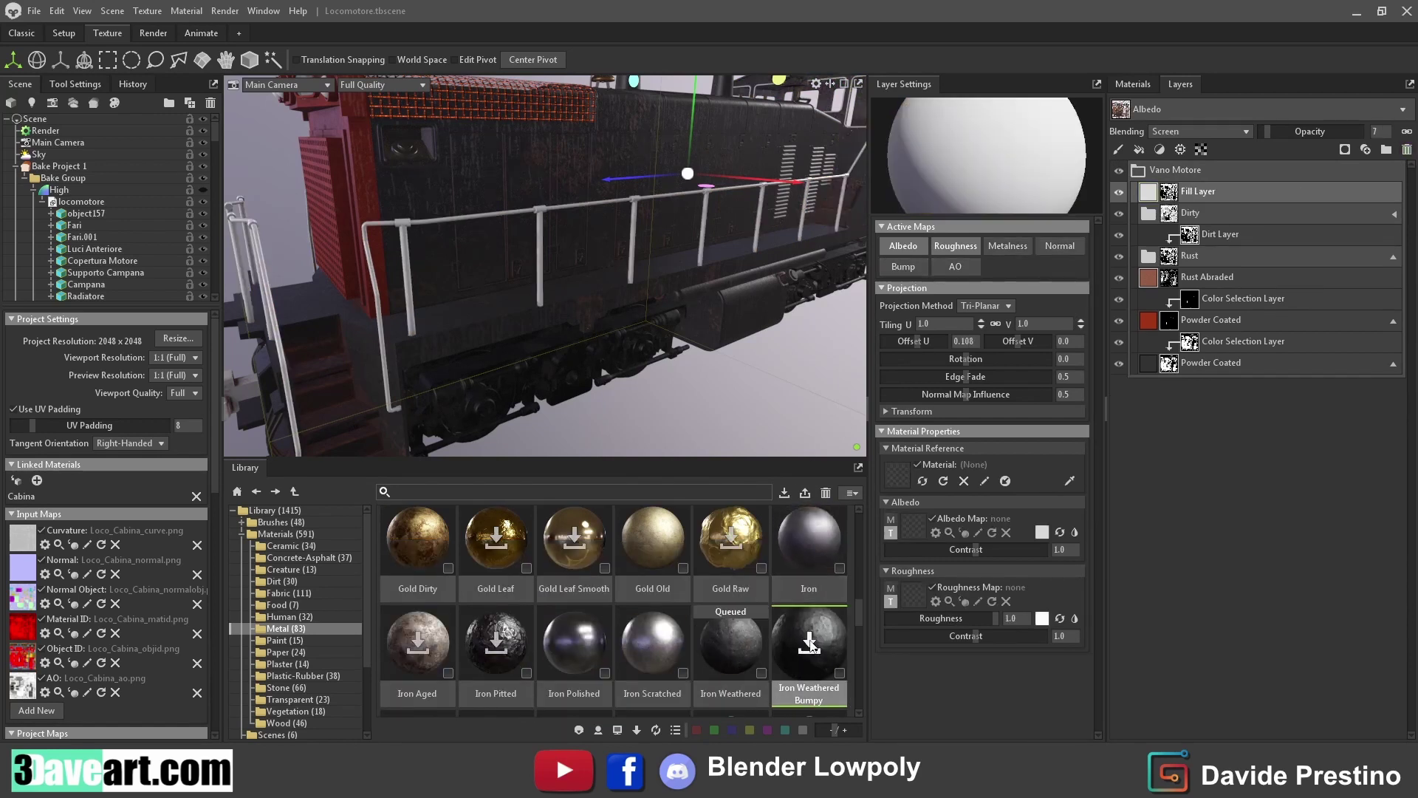
scroll(790, 637, down, 1)
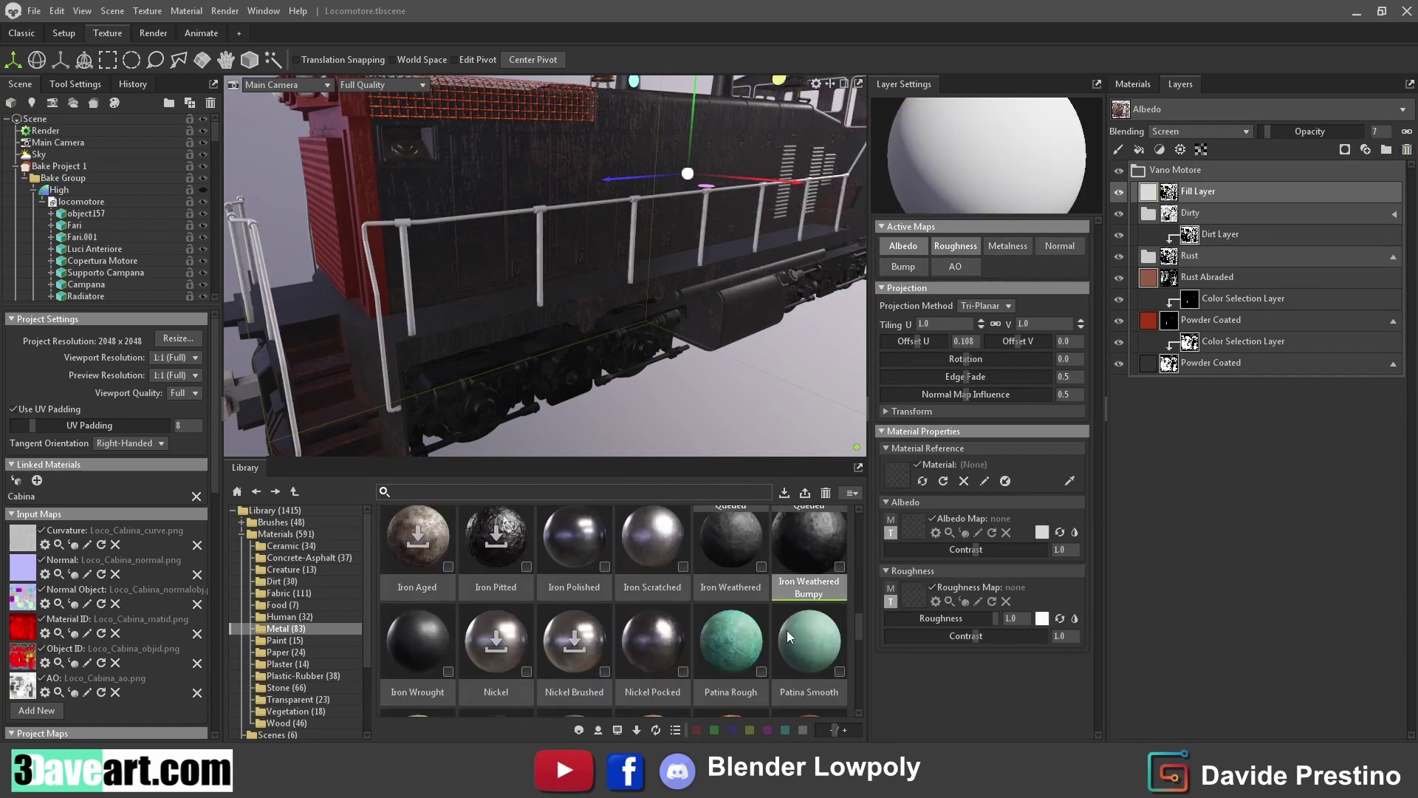
click(417, 538)
scroll(641, 632, up, 1)
Add Steel Dirty from the library as the new top layer of Loco Cabina
scroll(641, 632, up, 1)
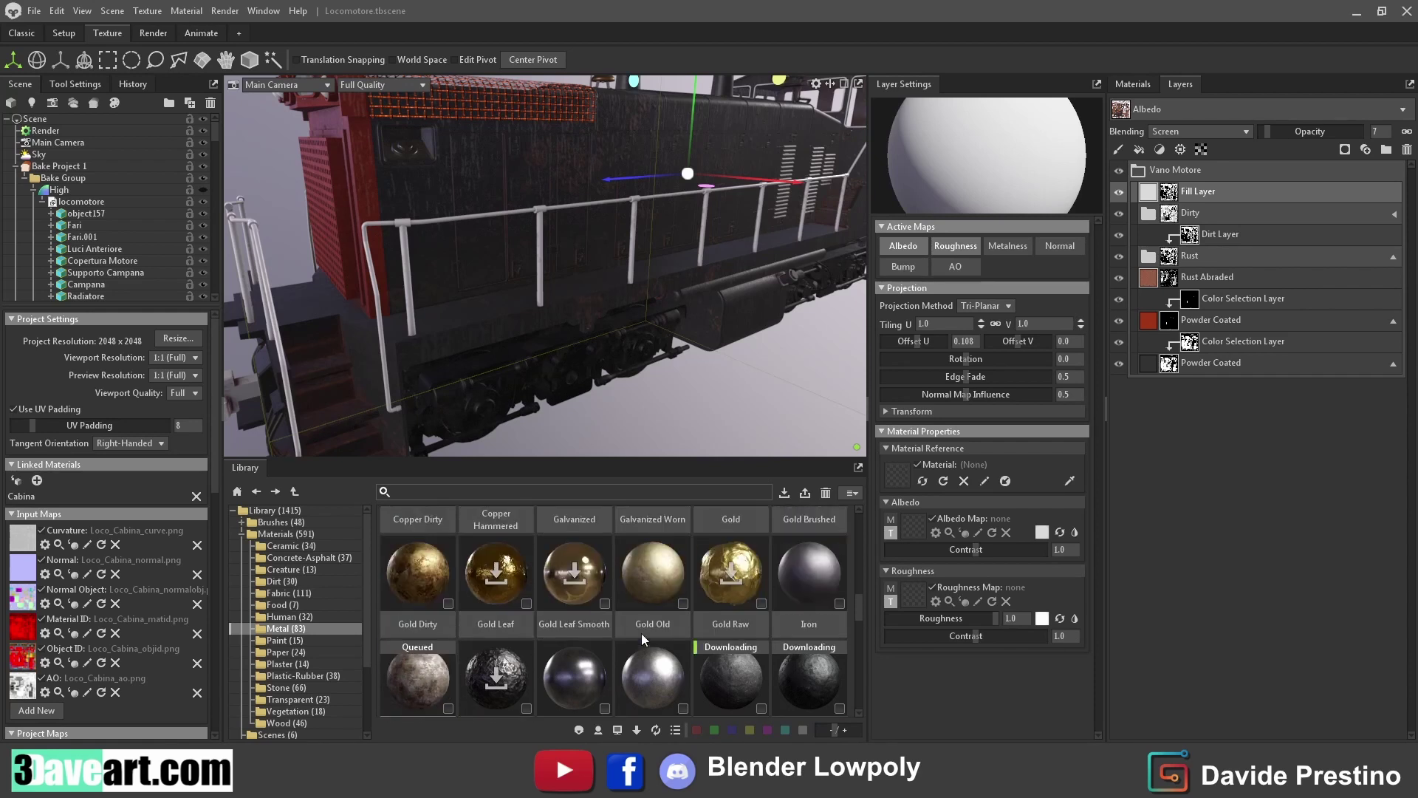
scroll(641, 632, down, 2)
scroll(642, 632, down, 1)
scroll(596, 581, down, 2)
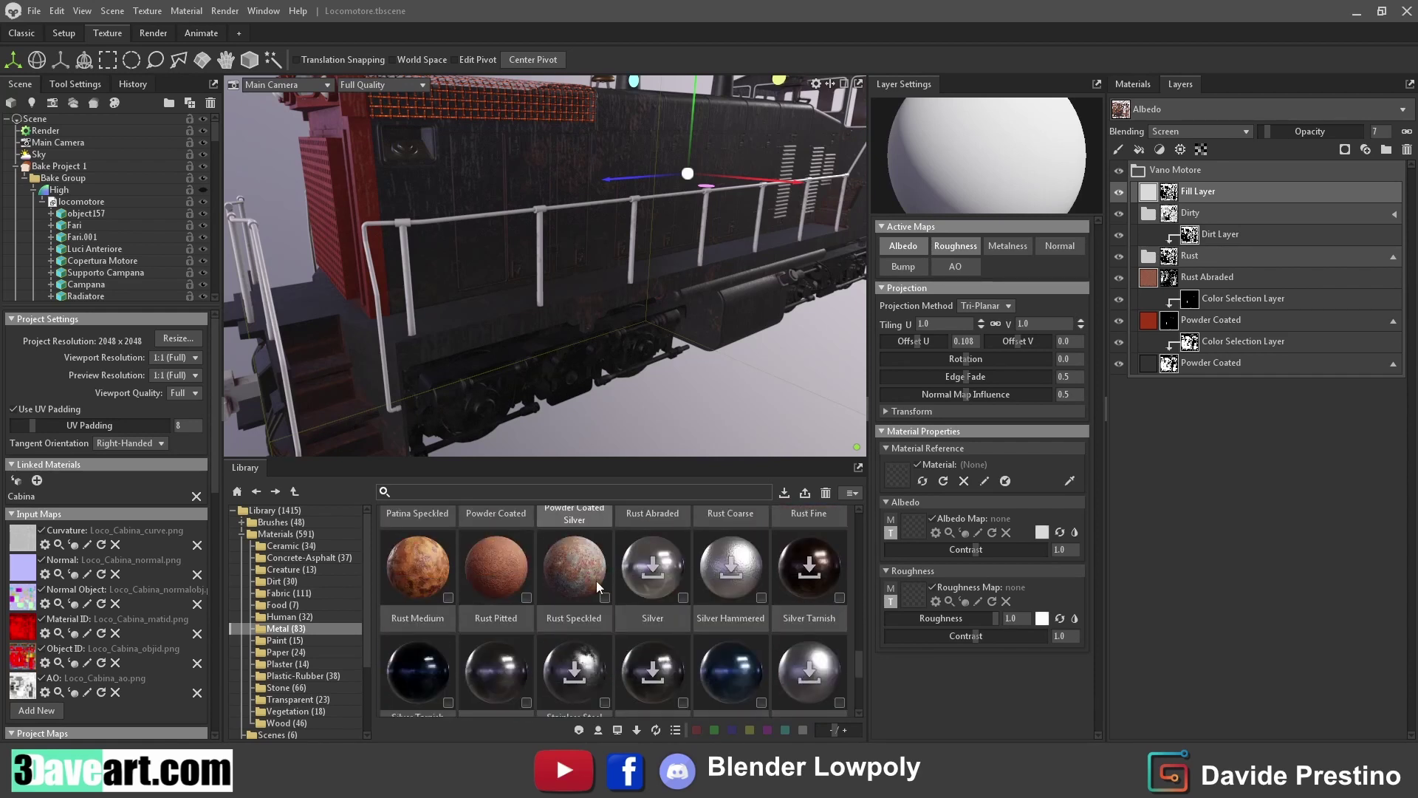
scroll(596, 581, down, 1)
scroll(596, 581, down, 2)
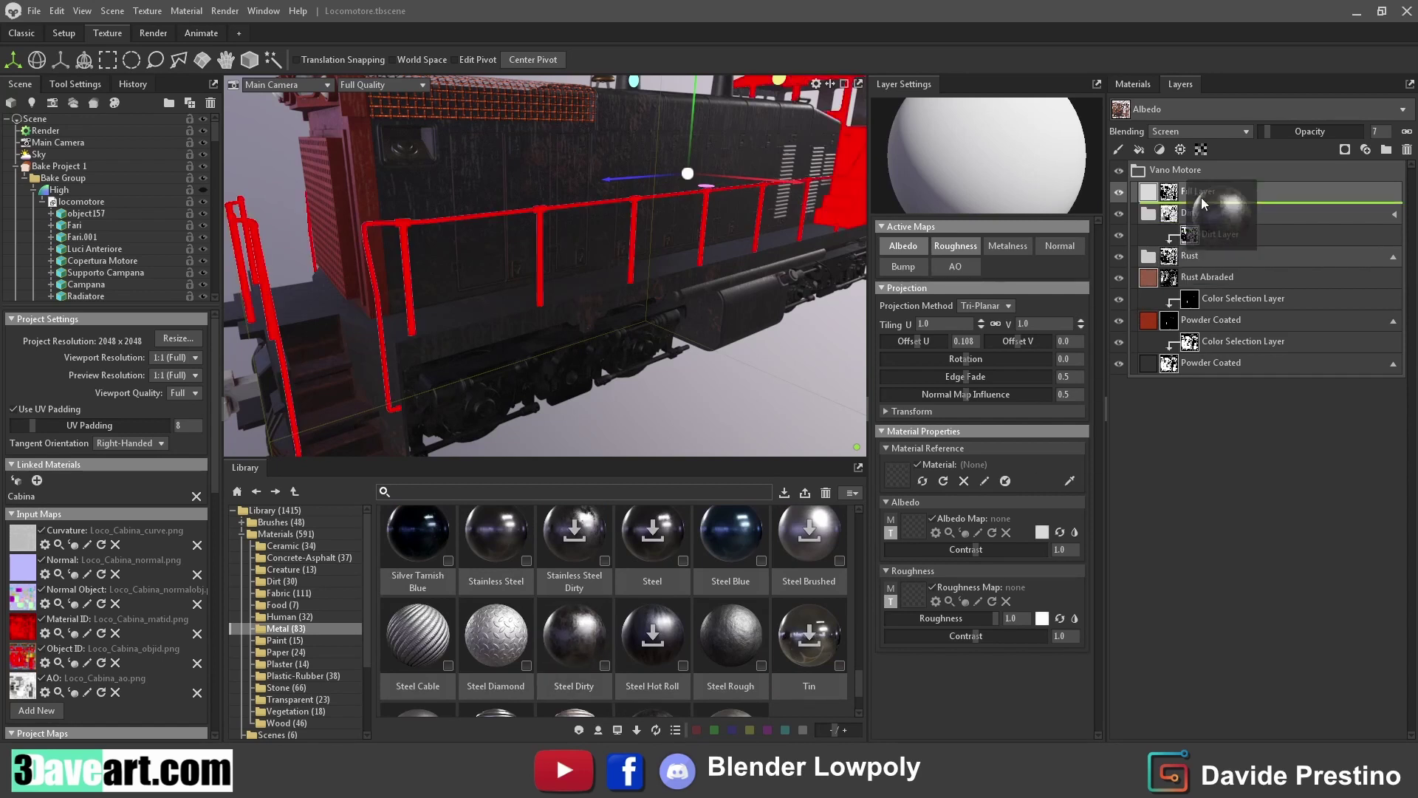
drag(582, 635, 1156, 192)
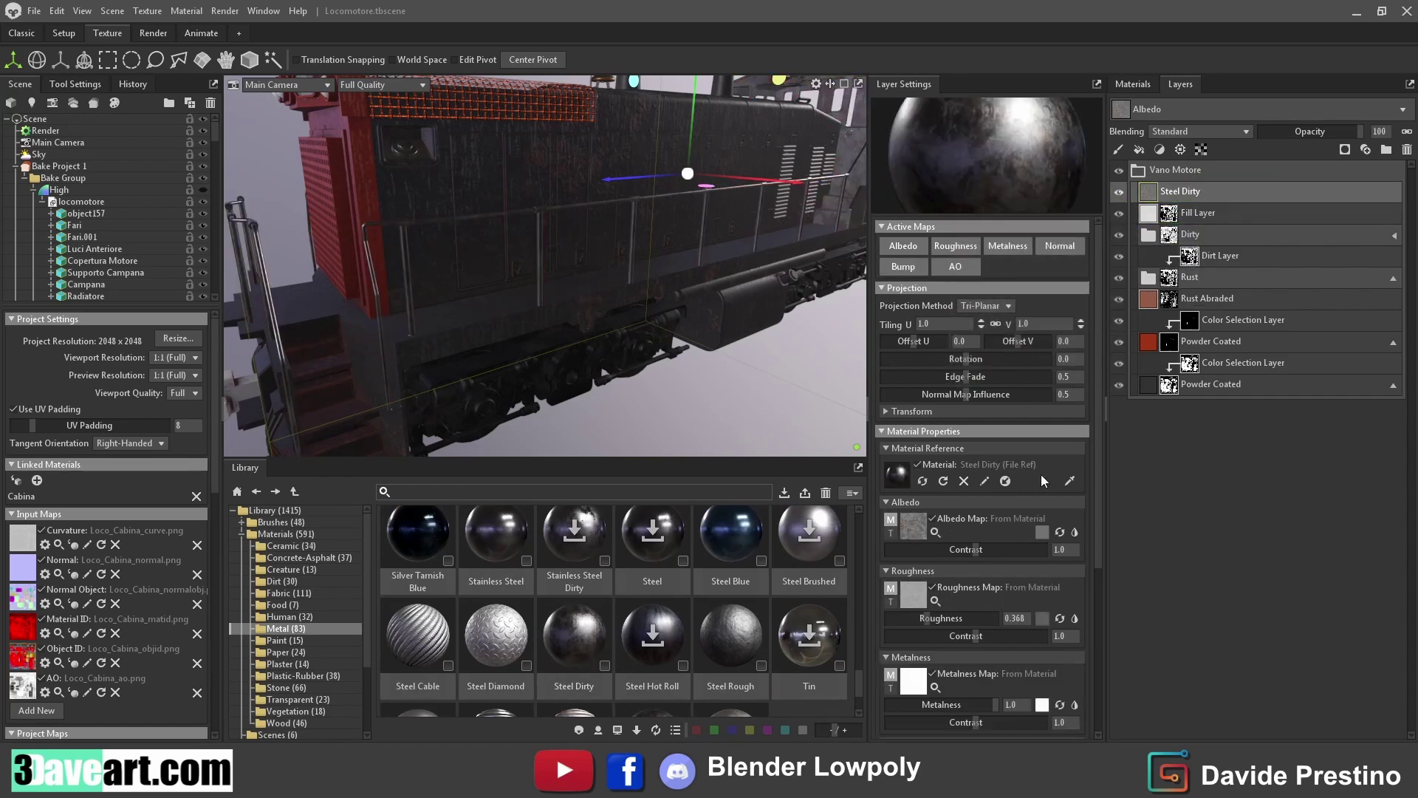
Tint the Steel Dirty albedo orange-yellow (ffb900)
click(1043, 533)
click(734, 436)
drag(695, 310, 722, 280)
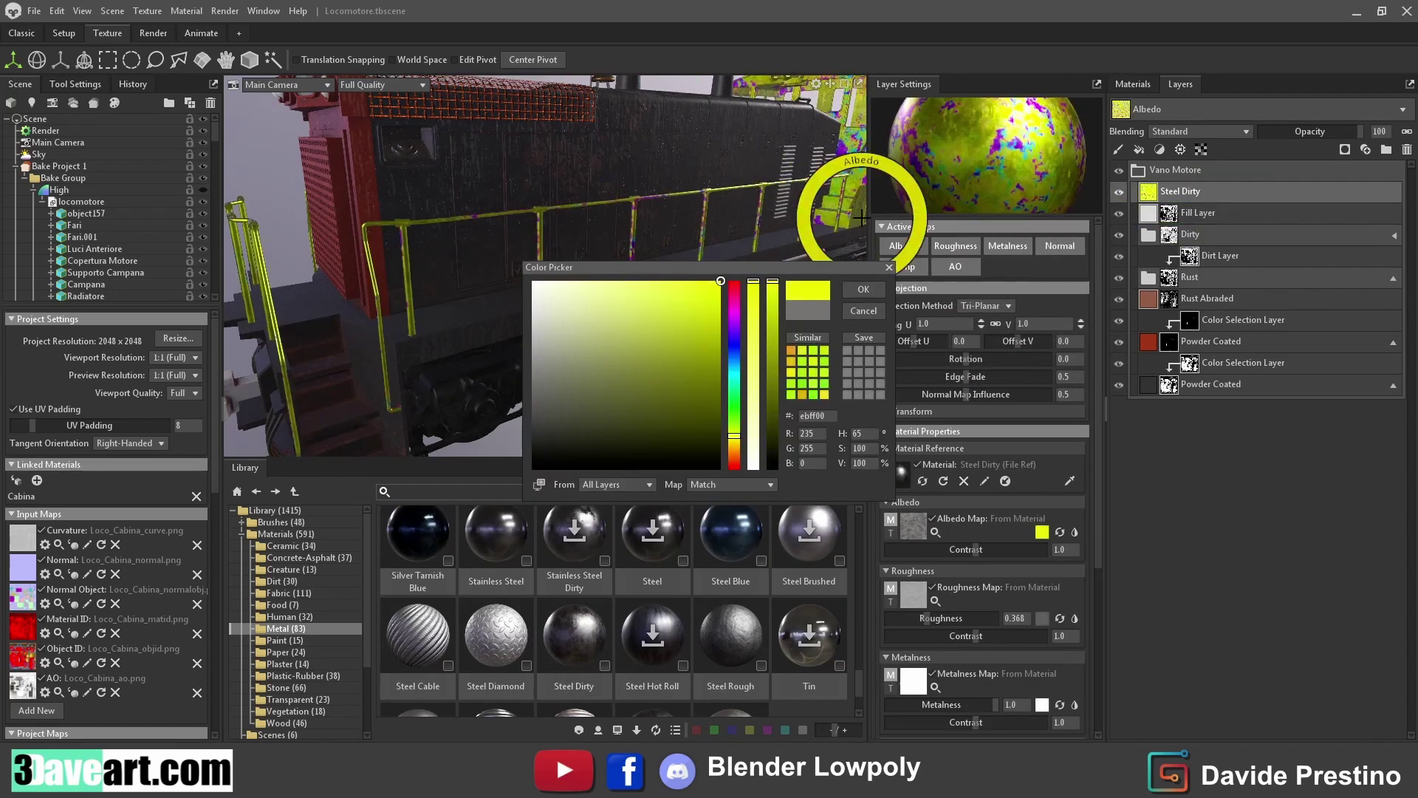
click(734, 446)
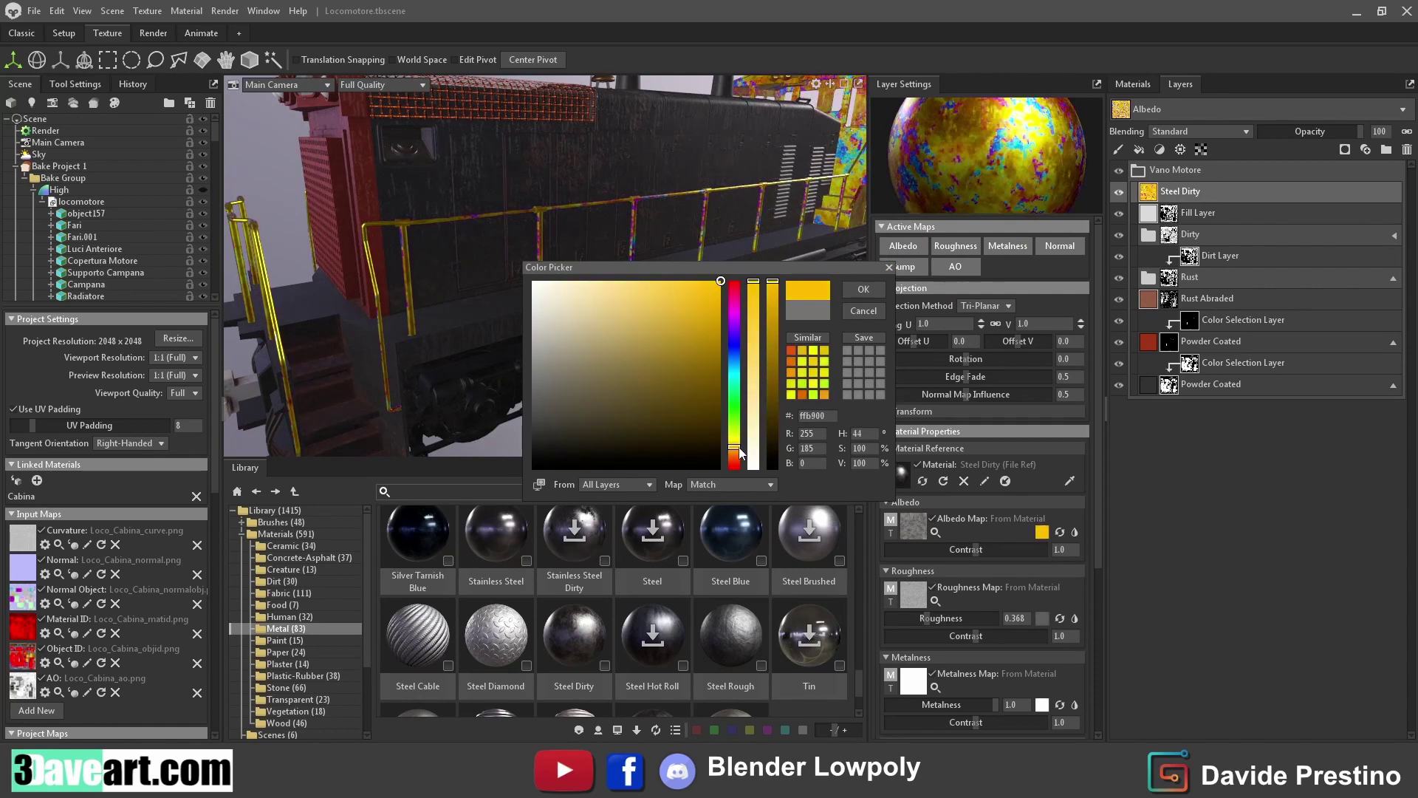
click(862, 290)
click(1344, 149)
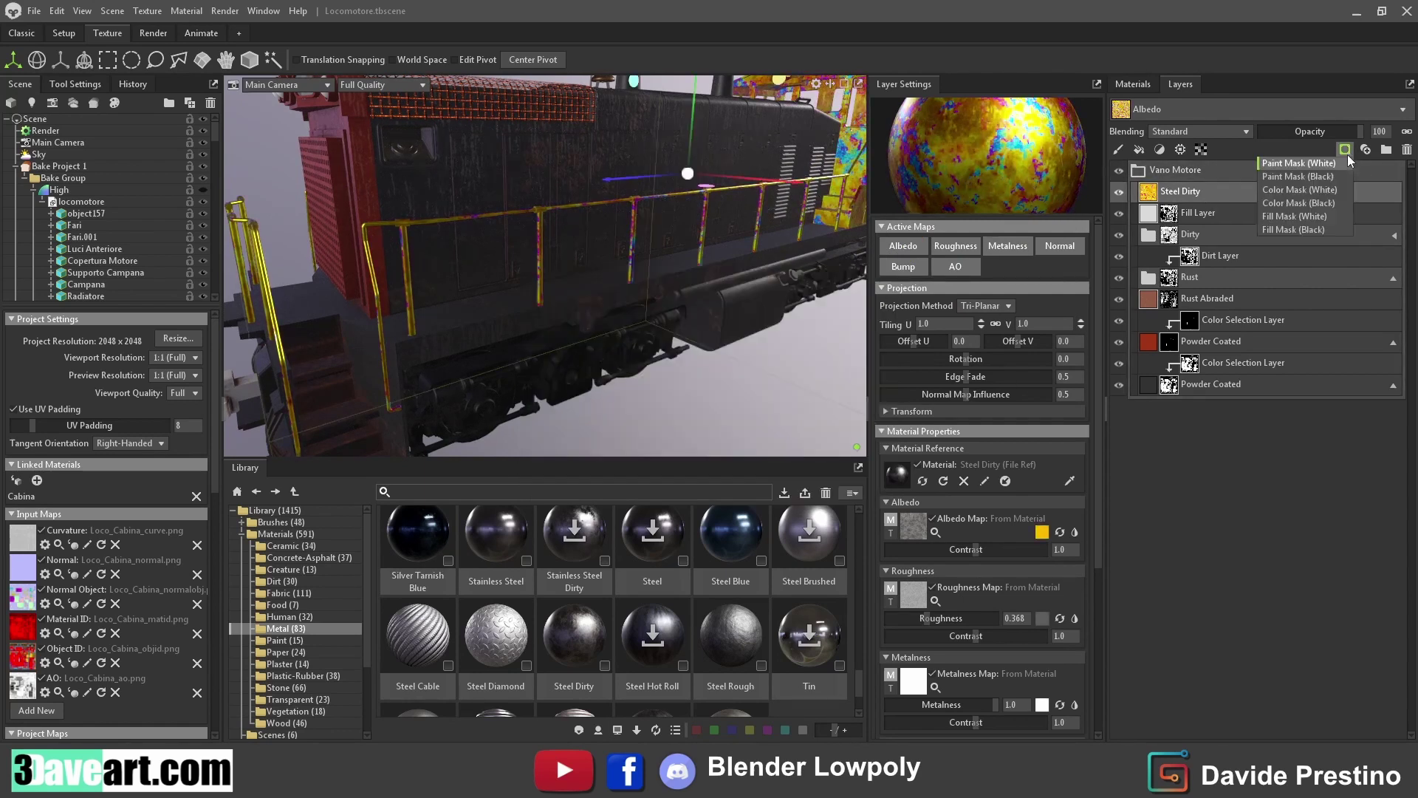
Mask Steel Dirty with an Object ID colour selection picked on the railings
click(1322, 203)
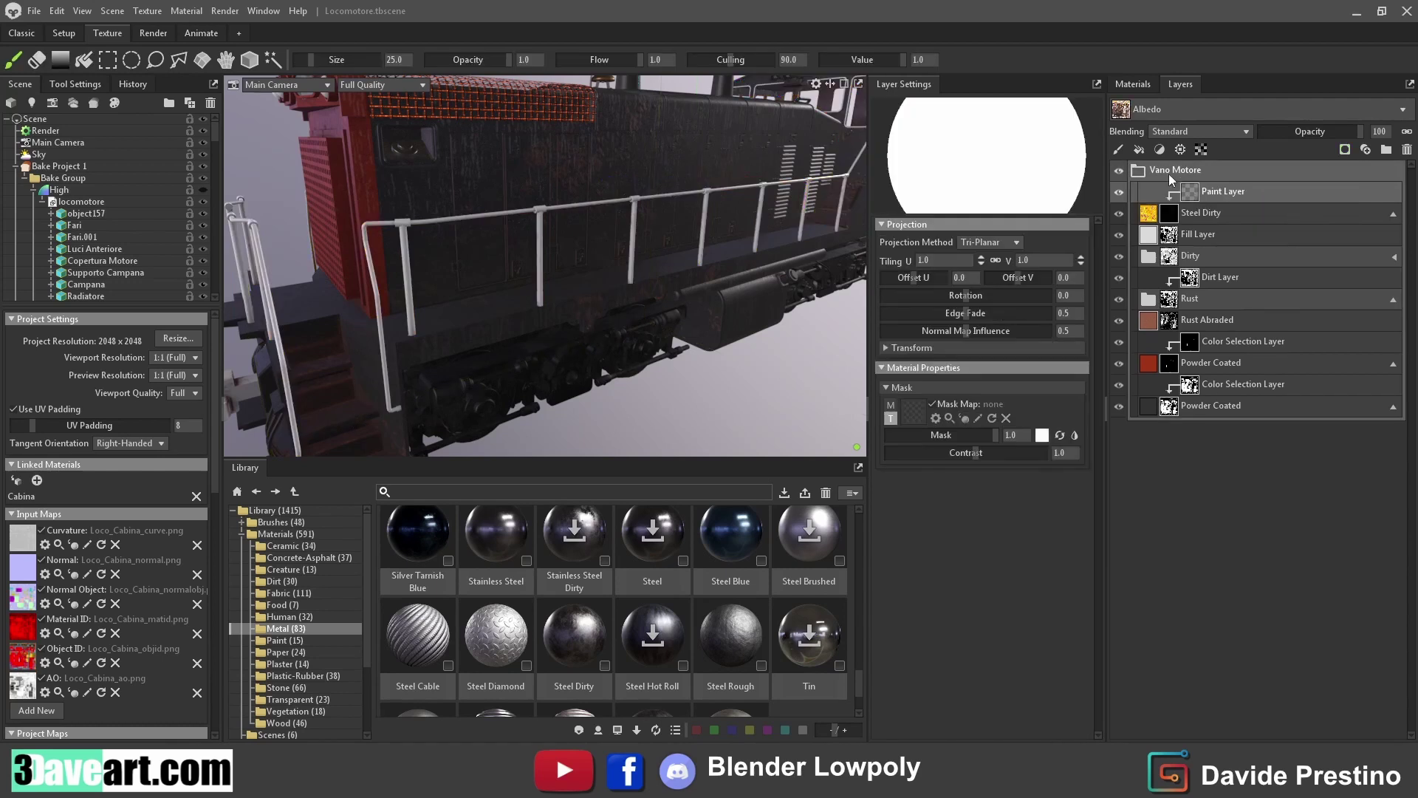
click(1180, 150)
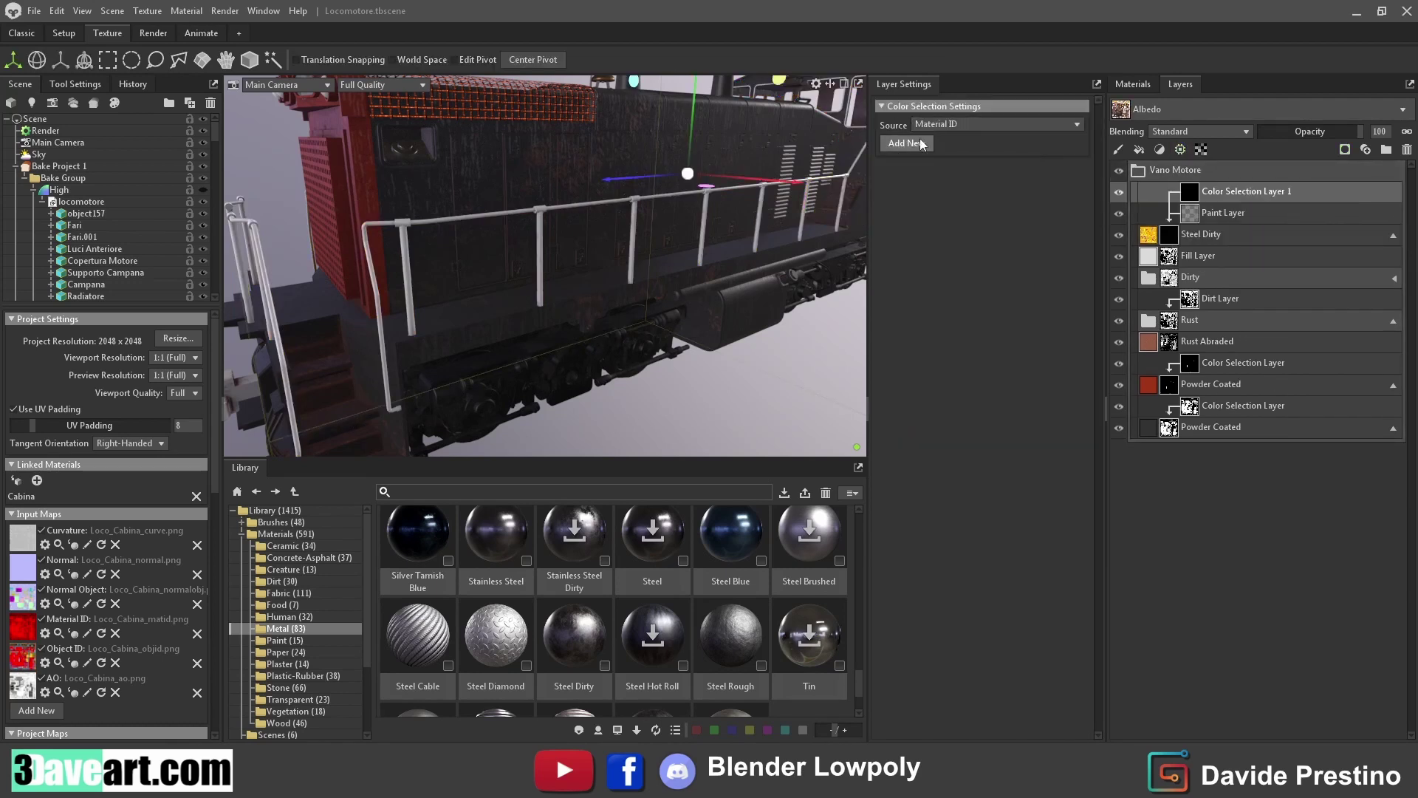
click(953, 125)
click(943, 164)
click(907, 143)
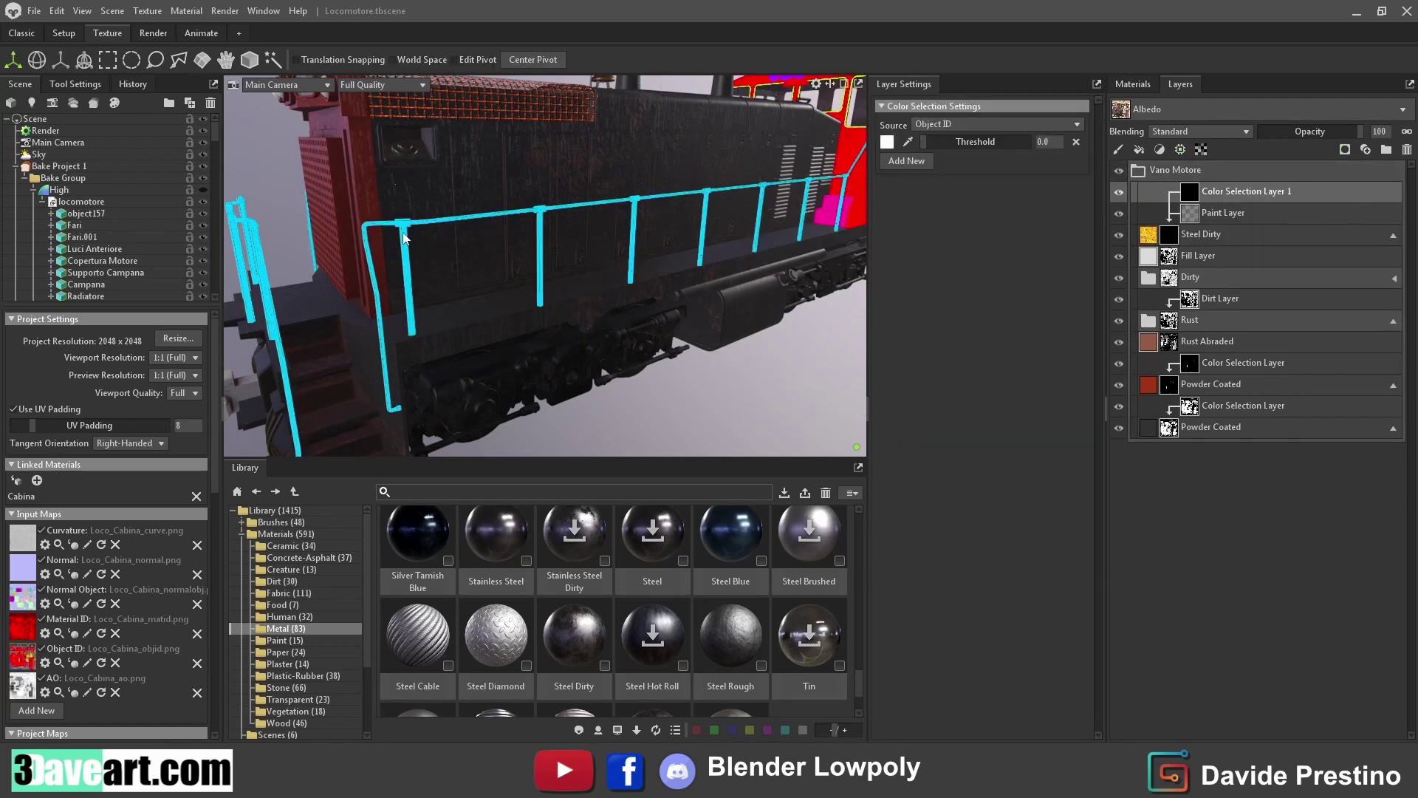
click(406, 238)
drag(427, 326, 504, 325)
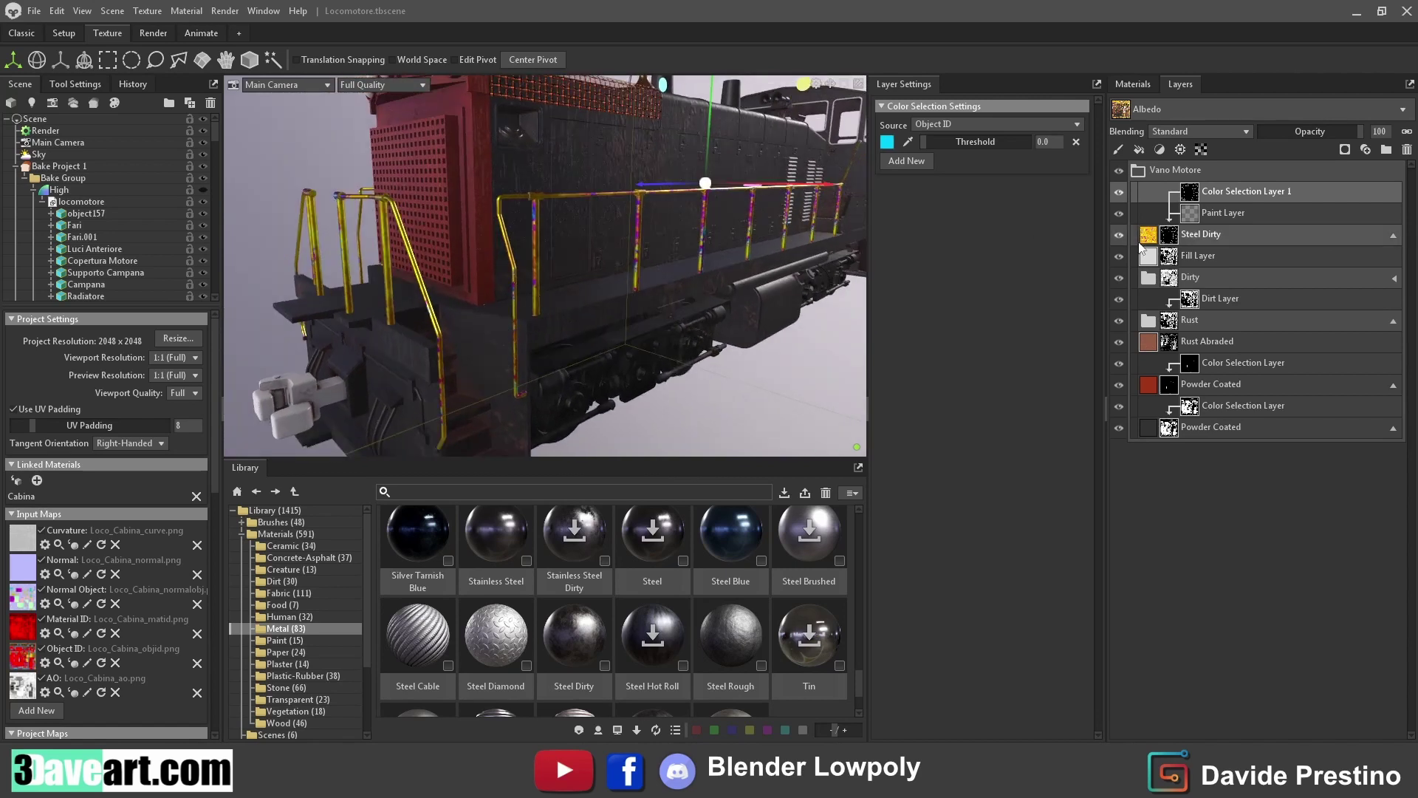
click(1201, 234)
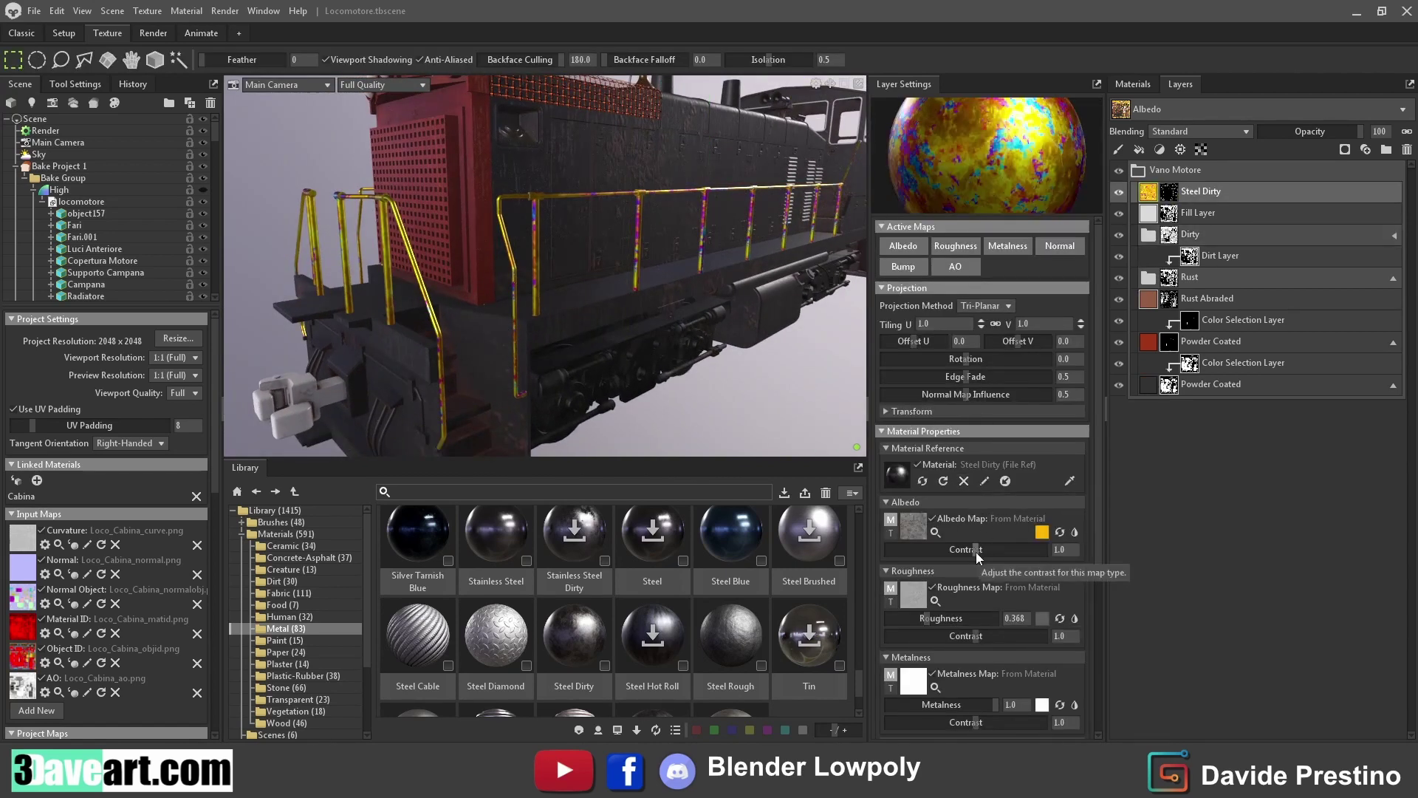
Raise the railings' albedo contrast to about 2.7, shift them yellow-green and make them much rougher
mouse_move(977, 552)
mouse_down()
mouse_move(1002, 558)
mouse_move(902, 555)
mouse_up()
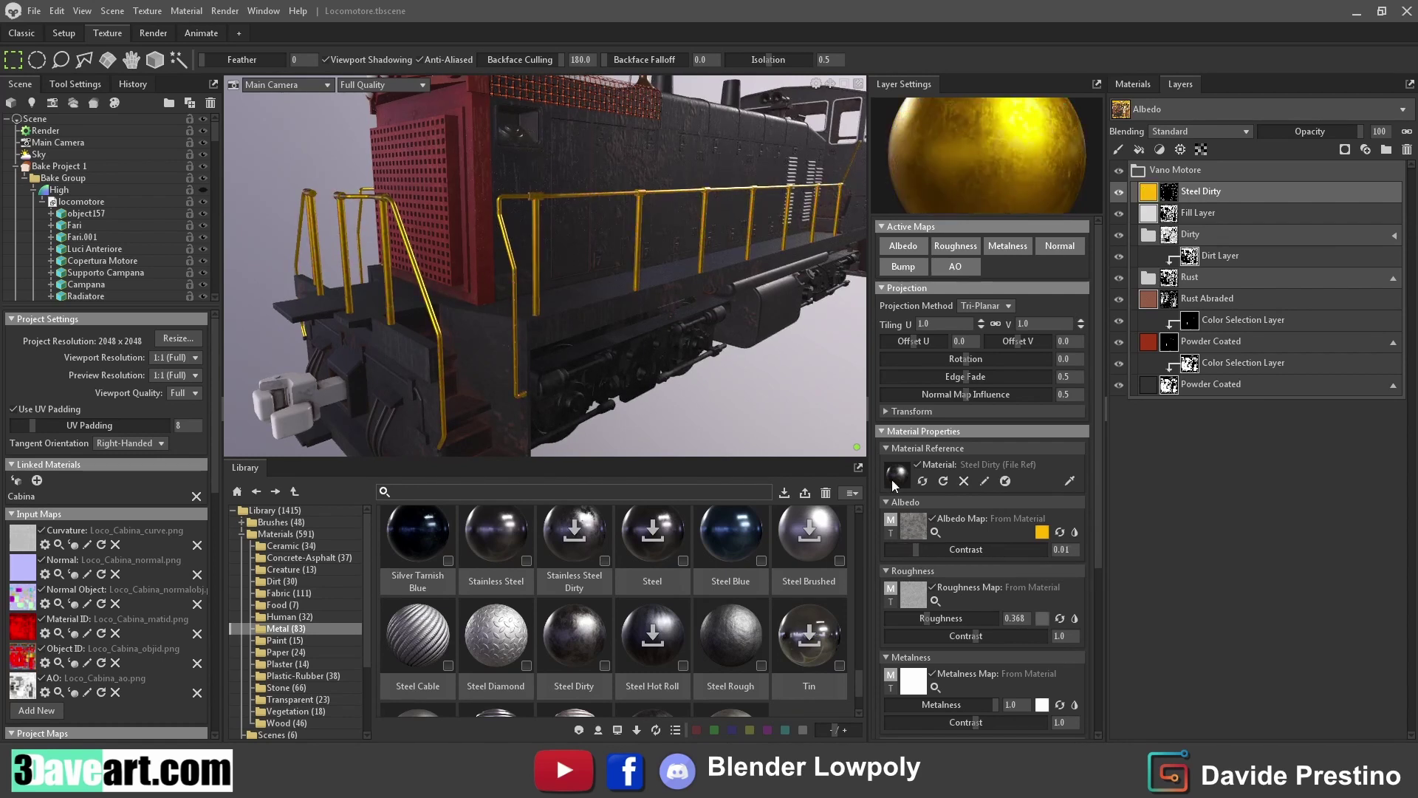
click(1042, 532)
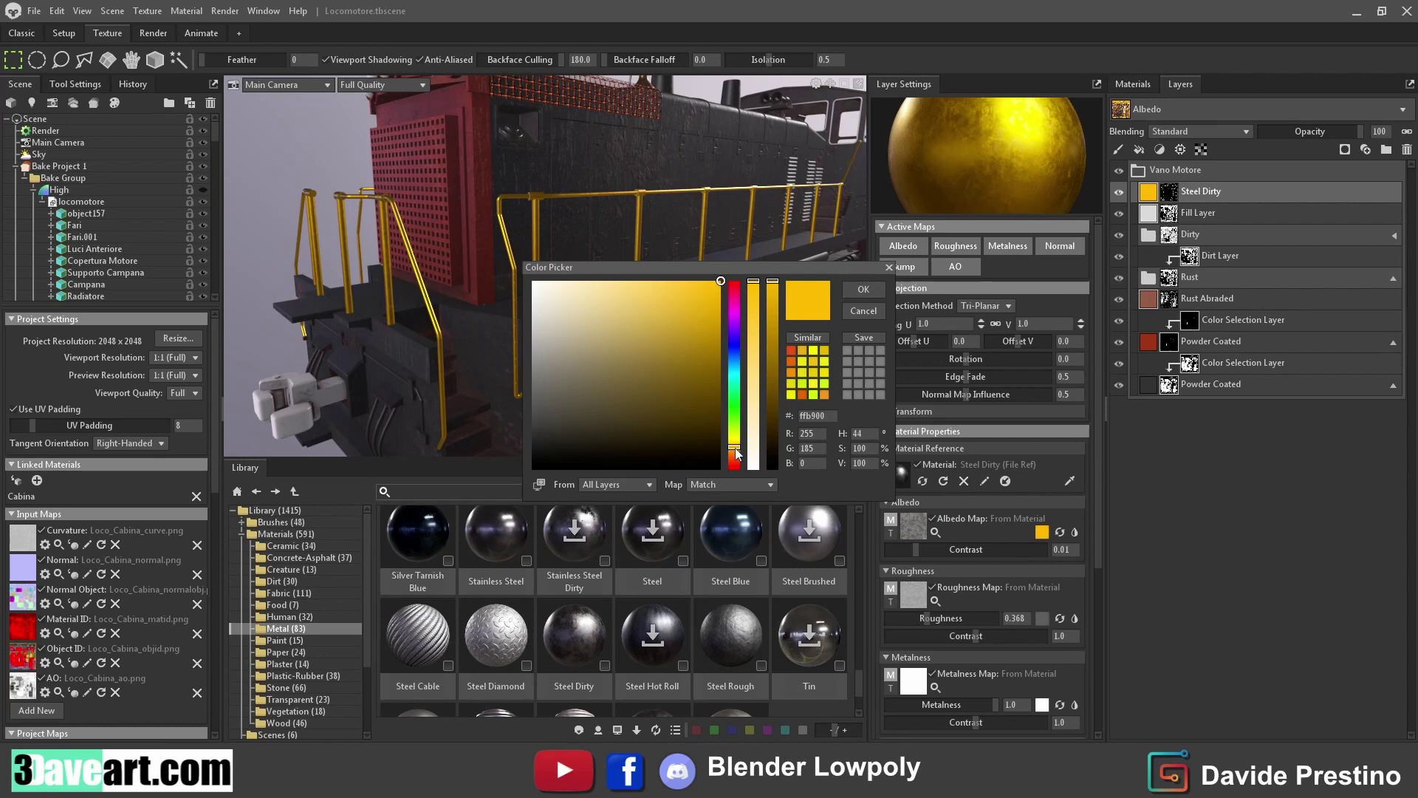
drag(736, 454, 740, 443)
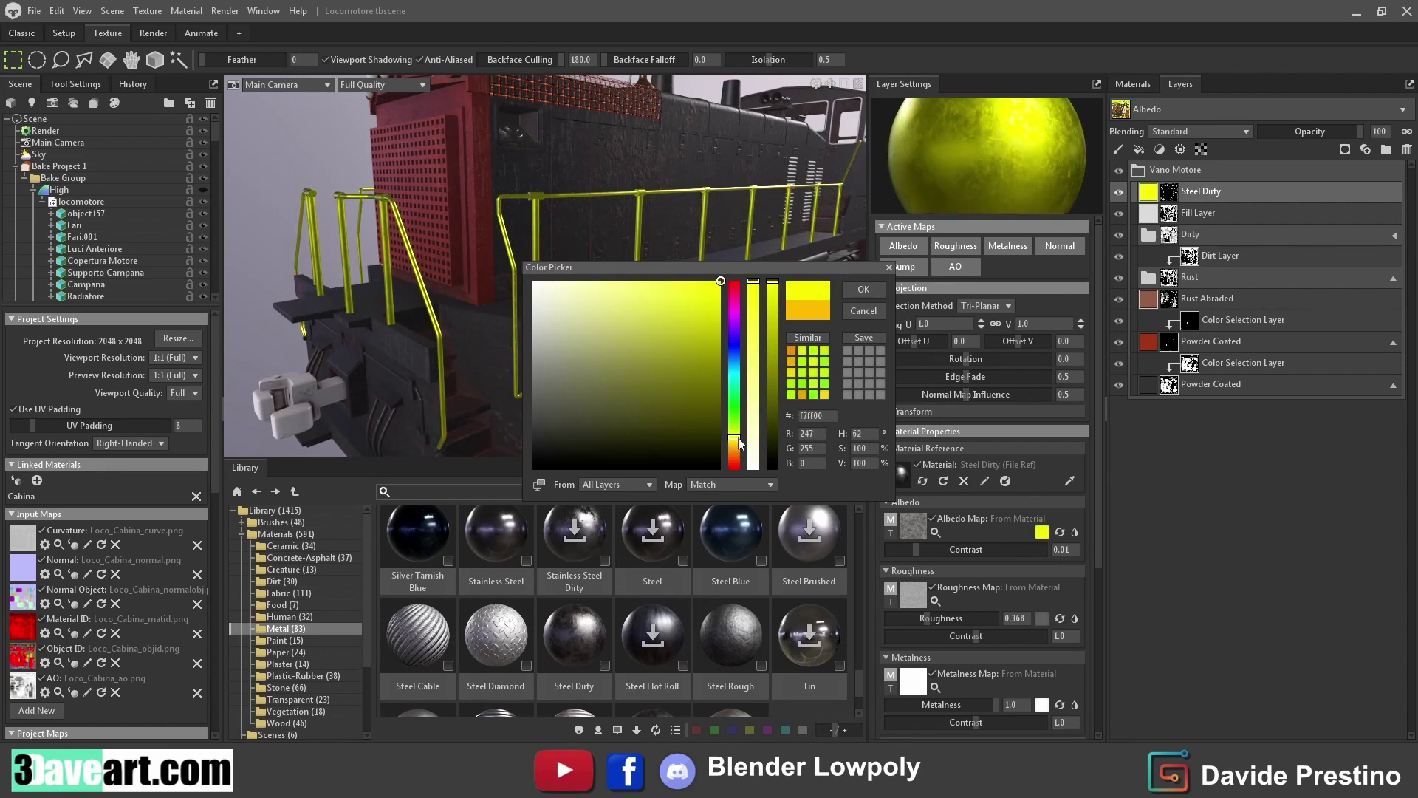
click(914, 381)
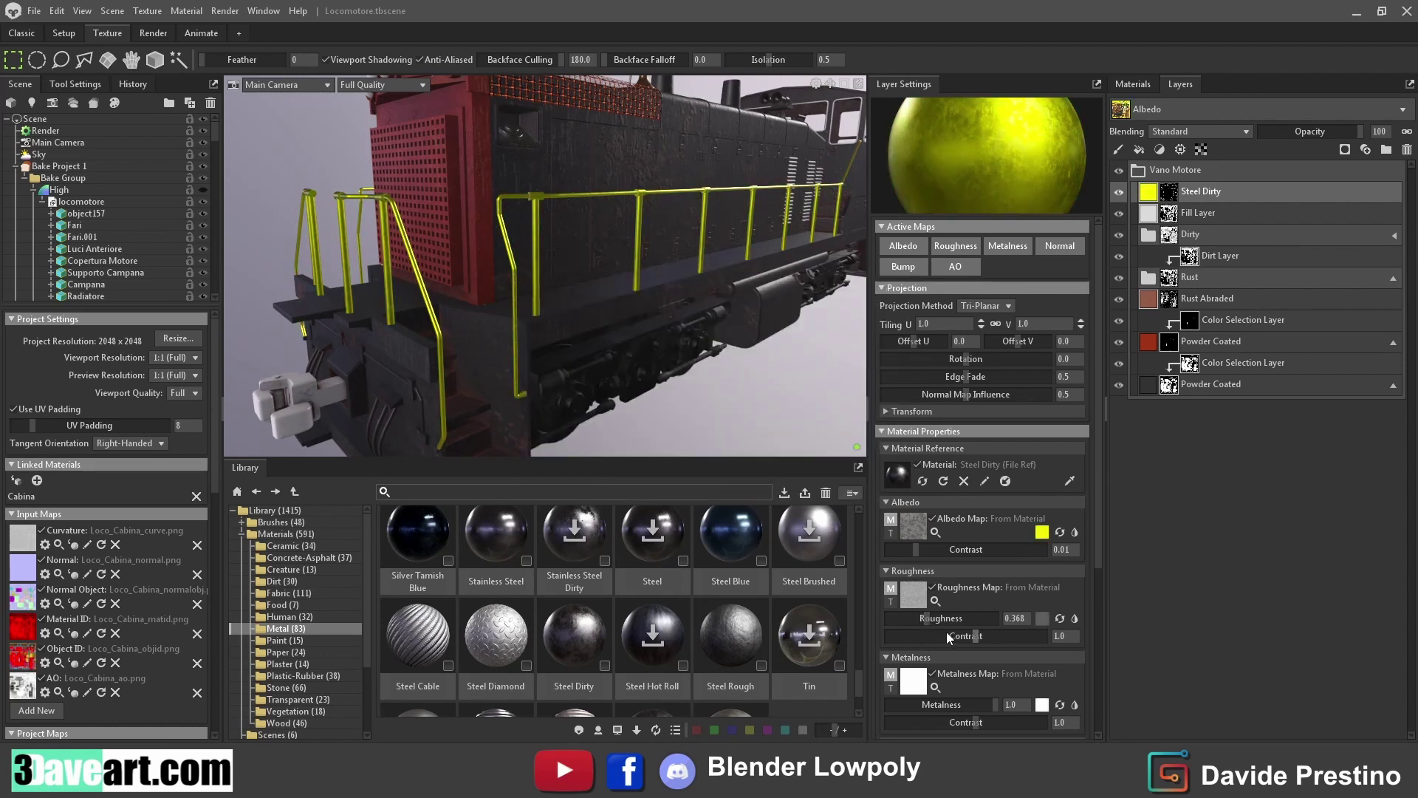
drag(933, 619, 988, 619)
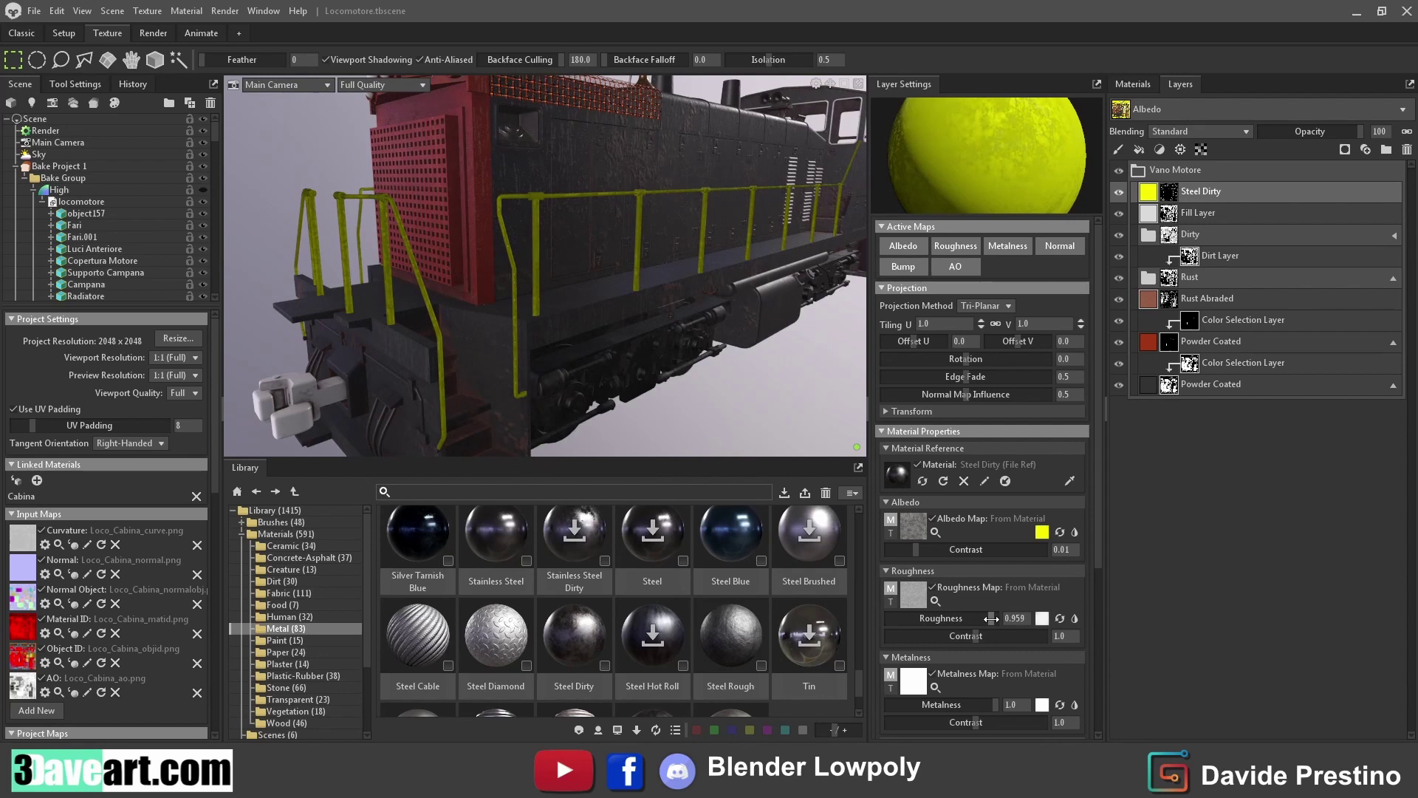
Rework the railing colour into a saturated bright lemon yellow near f7ff00
click(1042, 532)
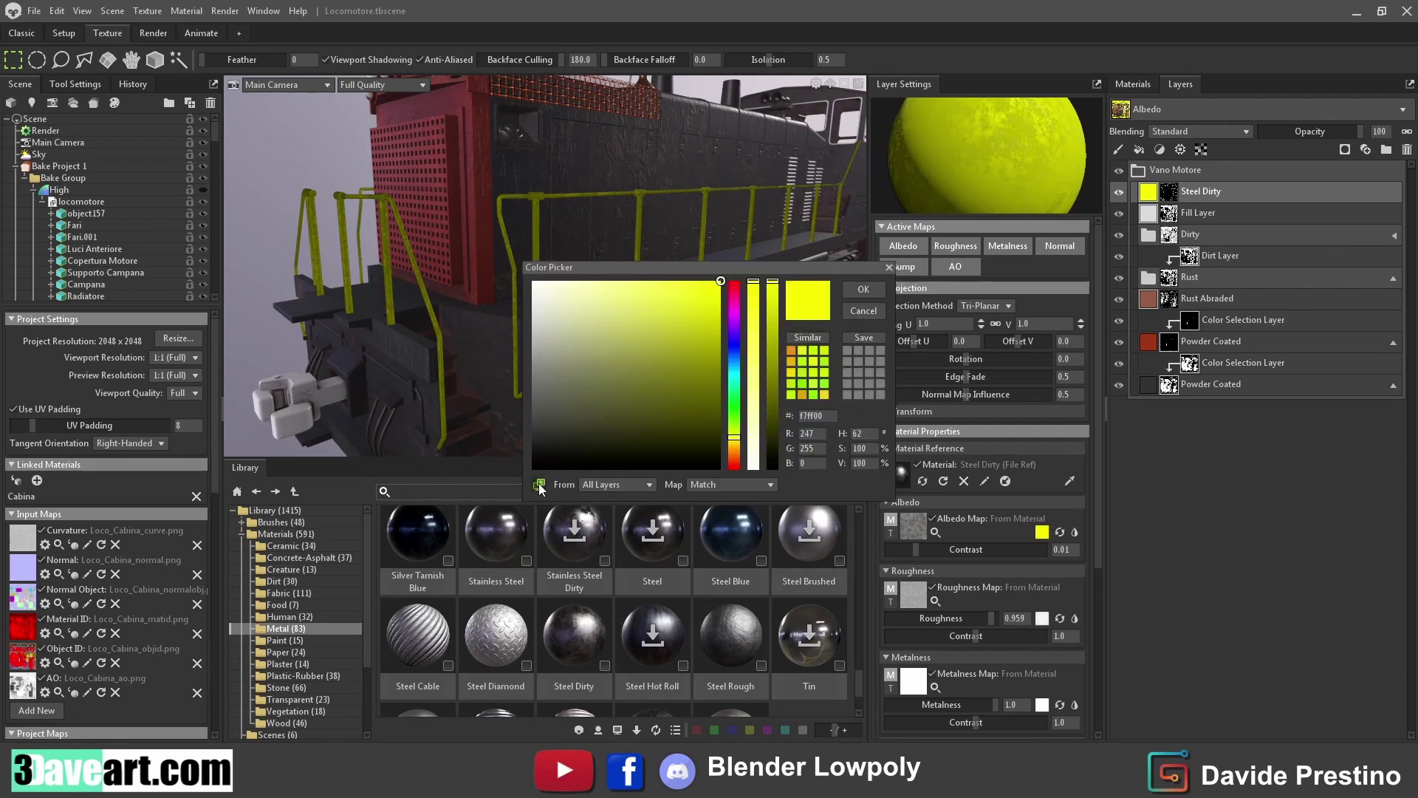
mouse_move(721, 281)
mouse_down()
mouse_move(605, 294)
mouse_move(628, 301)
mouse_move(628, 282)
mouse_up()
drag(758, 353, 755, 301)
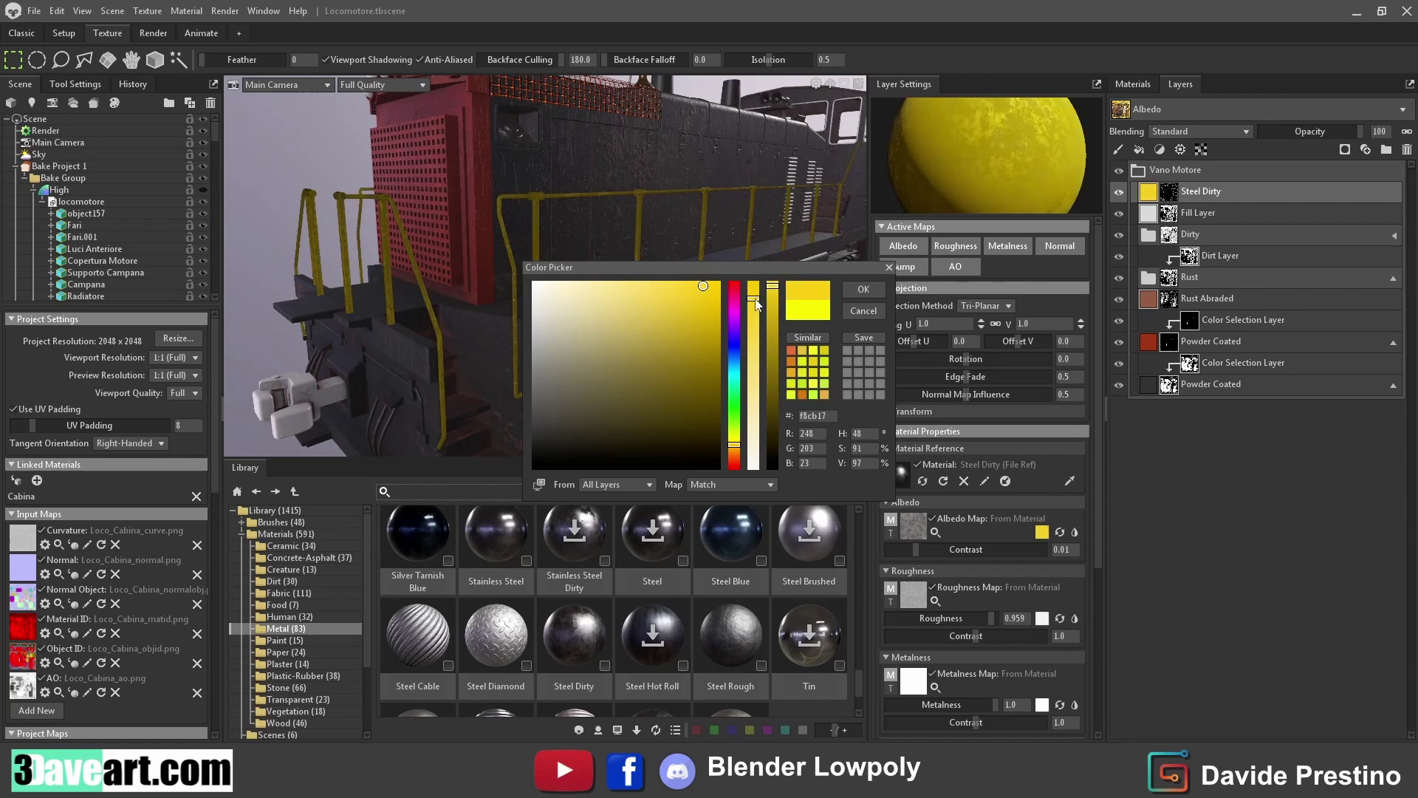
click(810, 369)
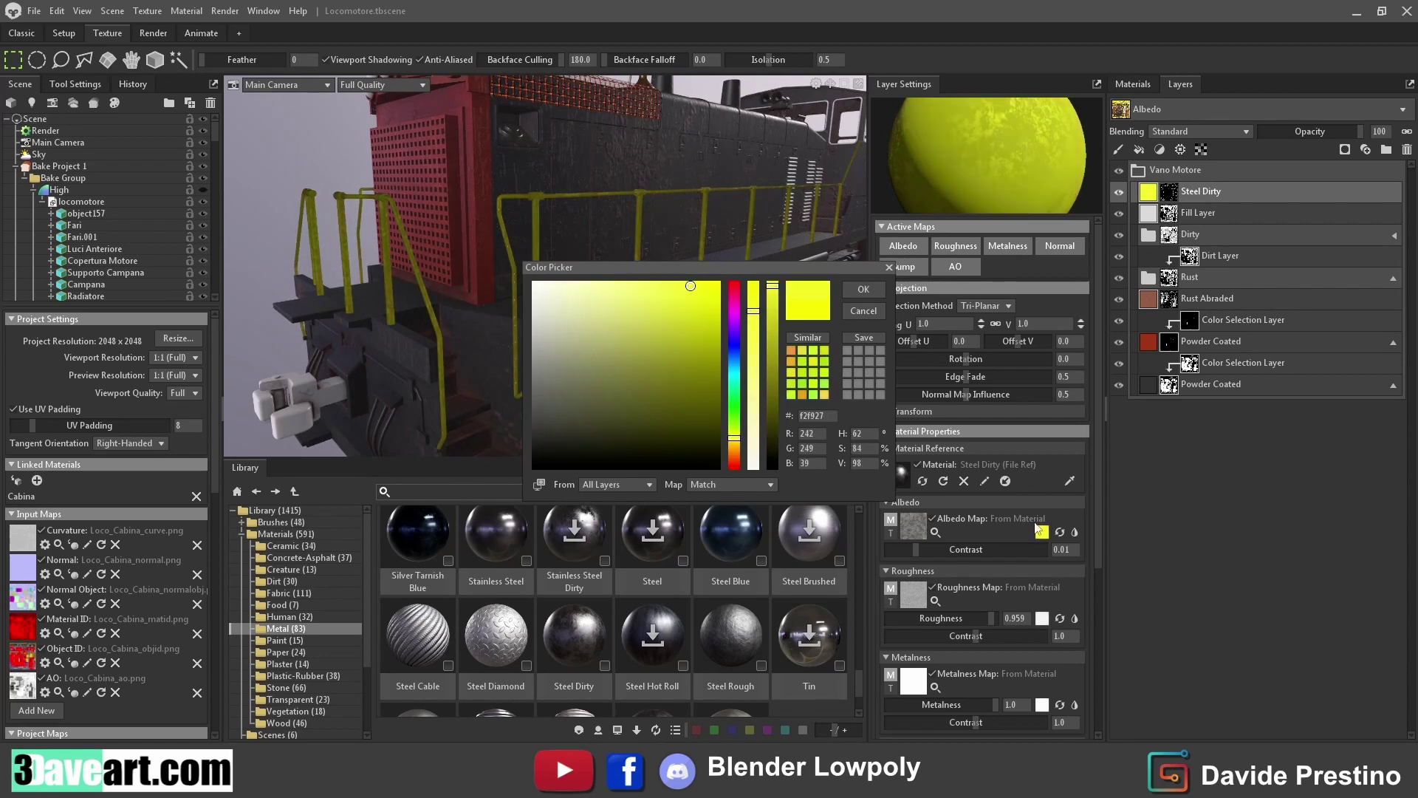
click(875, 298)
mouse_move(752, 229)
mouse_down()
mouse_move(500, 272)
mouse_move(579, 283)
mouse_move(586, 302)
mouse_up()
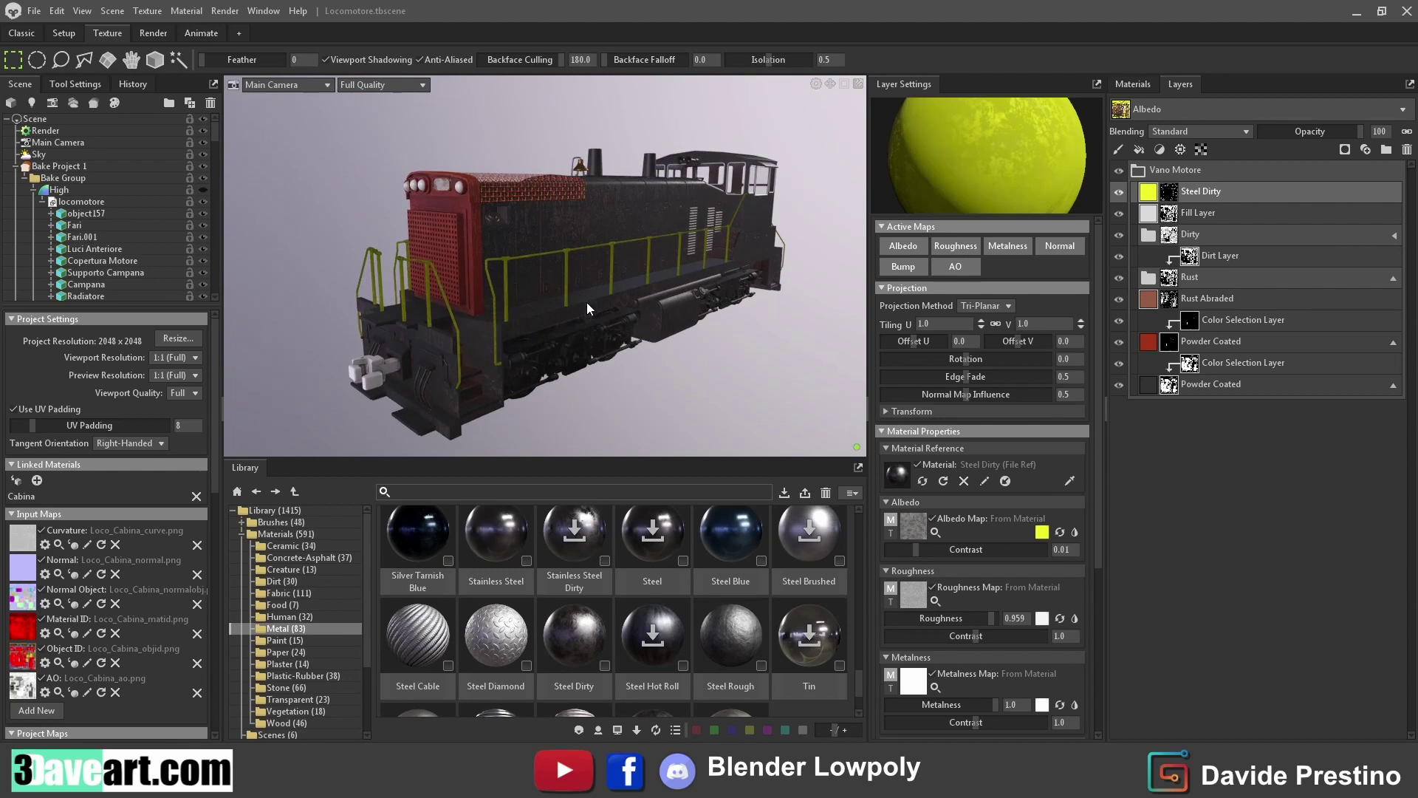
click(112, 10)
mouse_move(133, 29)
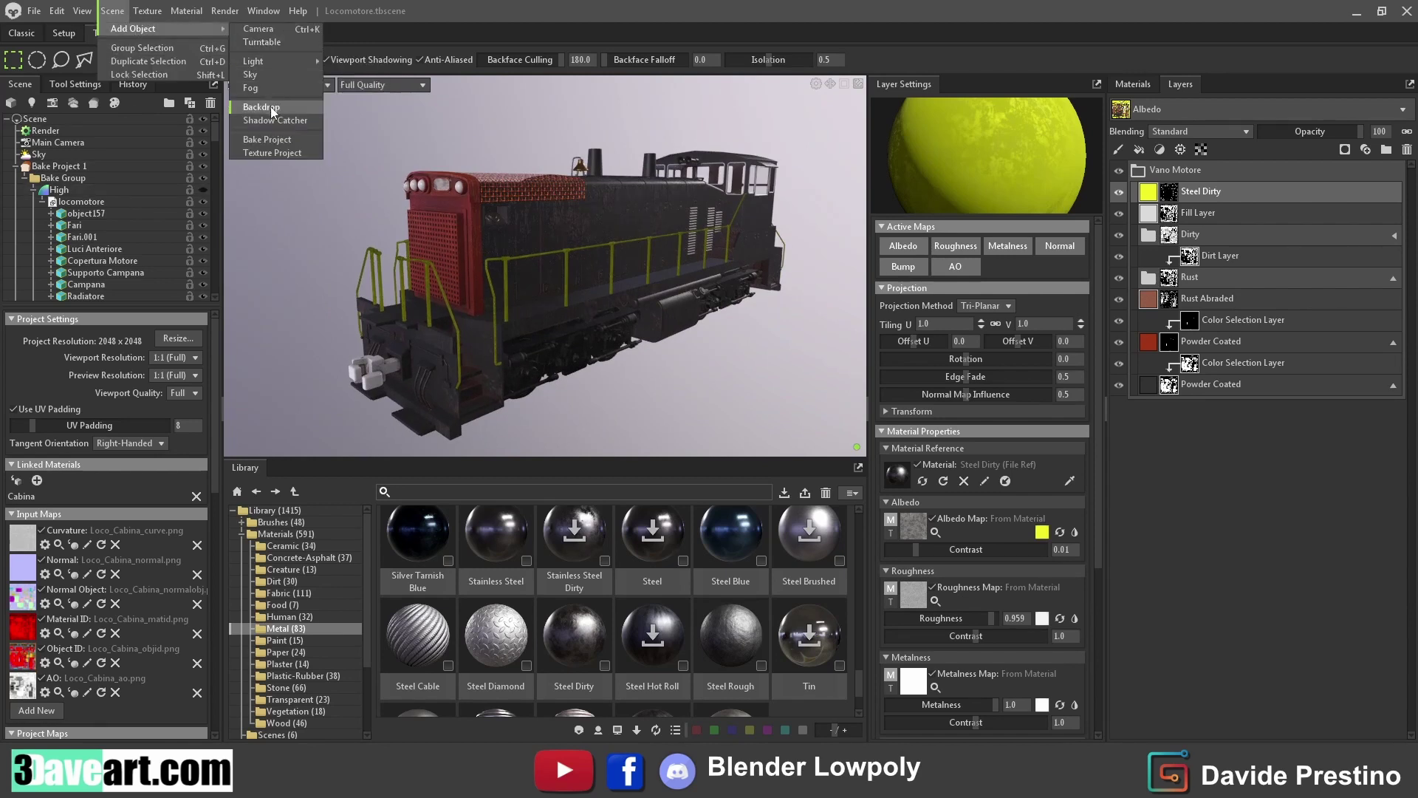
Add a shadow catcher beneath the locomotive
click(275, 119)
scroll(517, 292, down, 3)
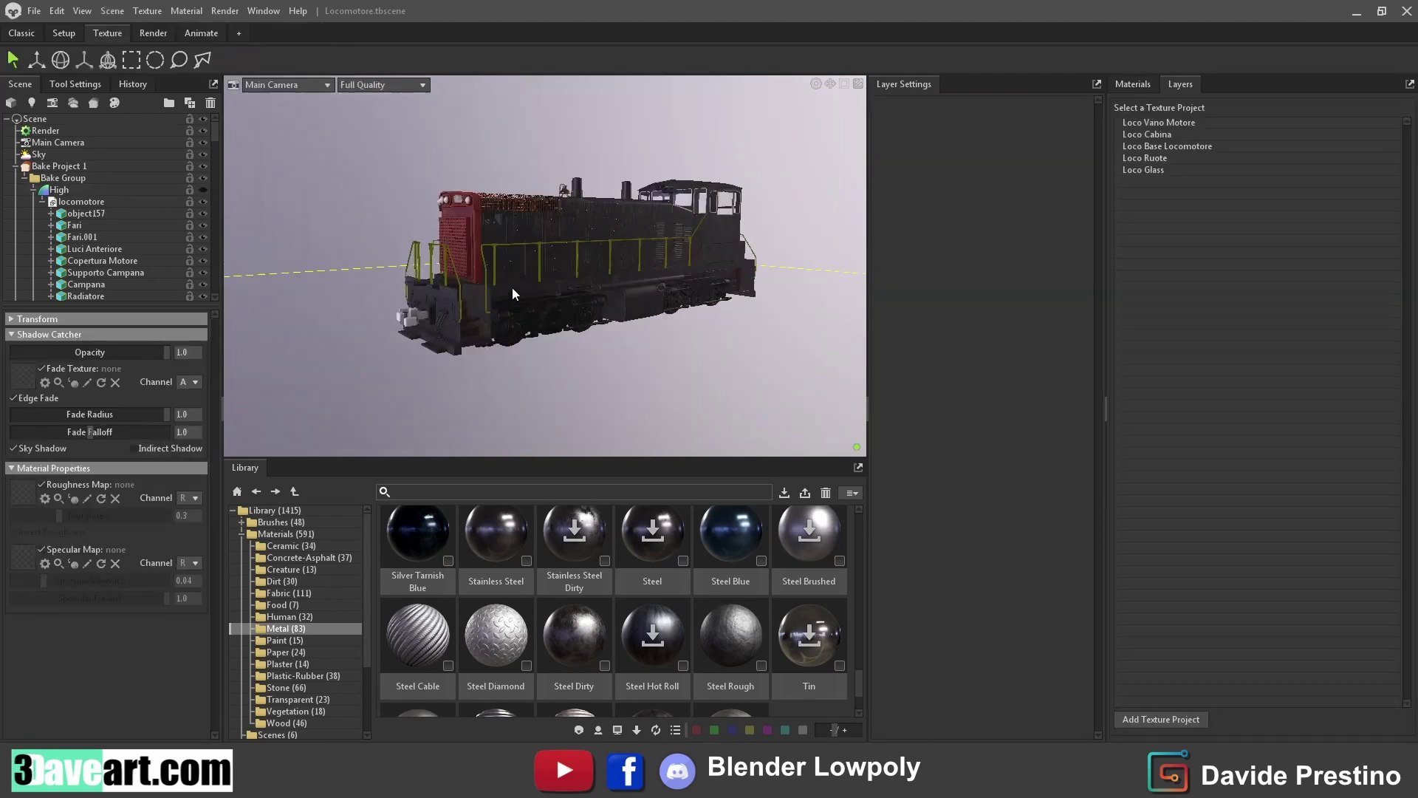
mouse_move(515, 293)
mouse_down()
mouse_move(480, 243)
mouse_move(513, 298)
mouse_move(443, 299)
mouse_up()
Apply the Bridge Waterfall sky from the library and orbit to show the locomotive's shadow
click(39, 154)
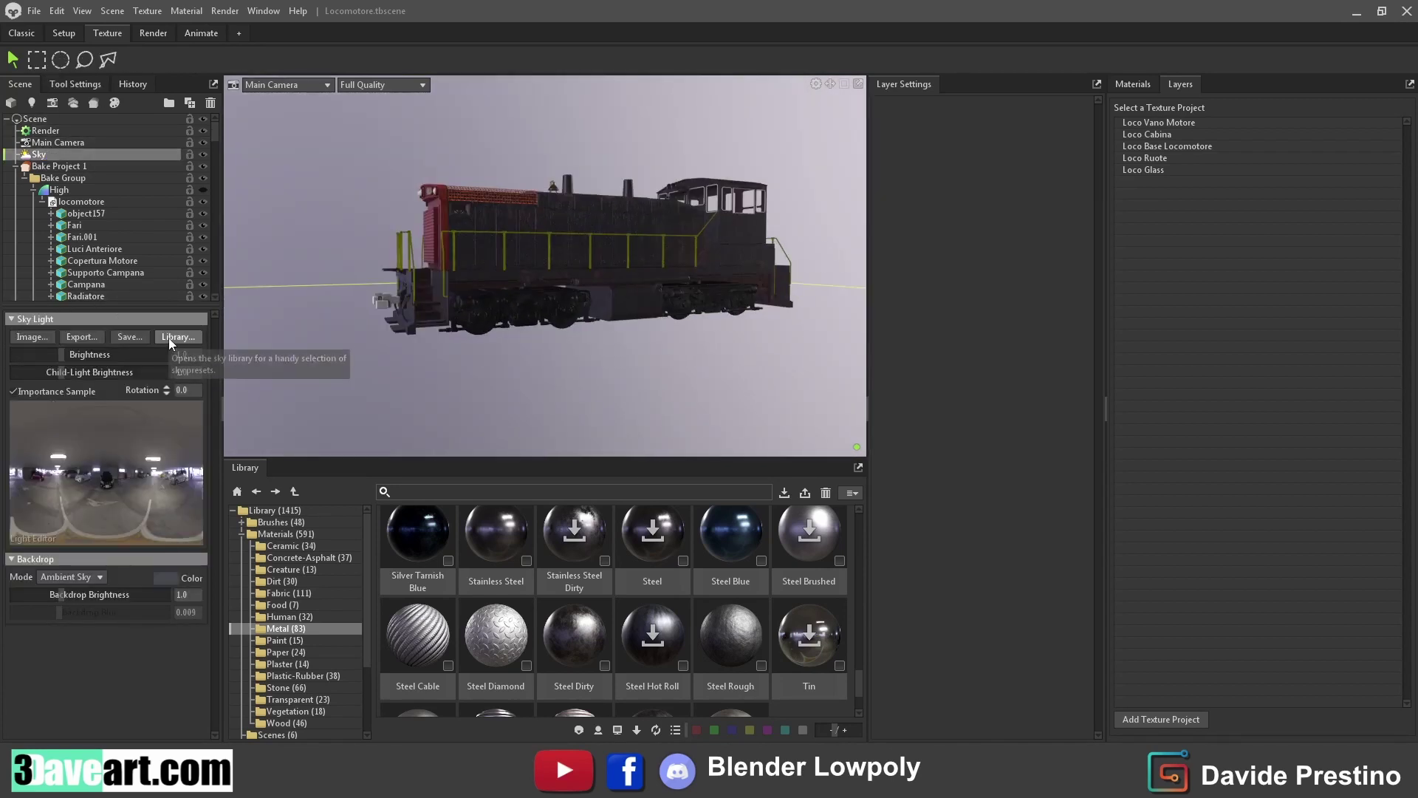
click(175, 338)
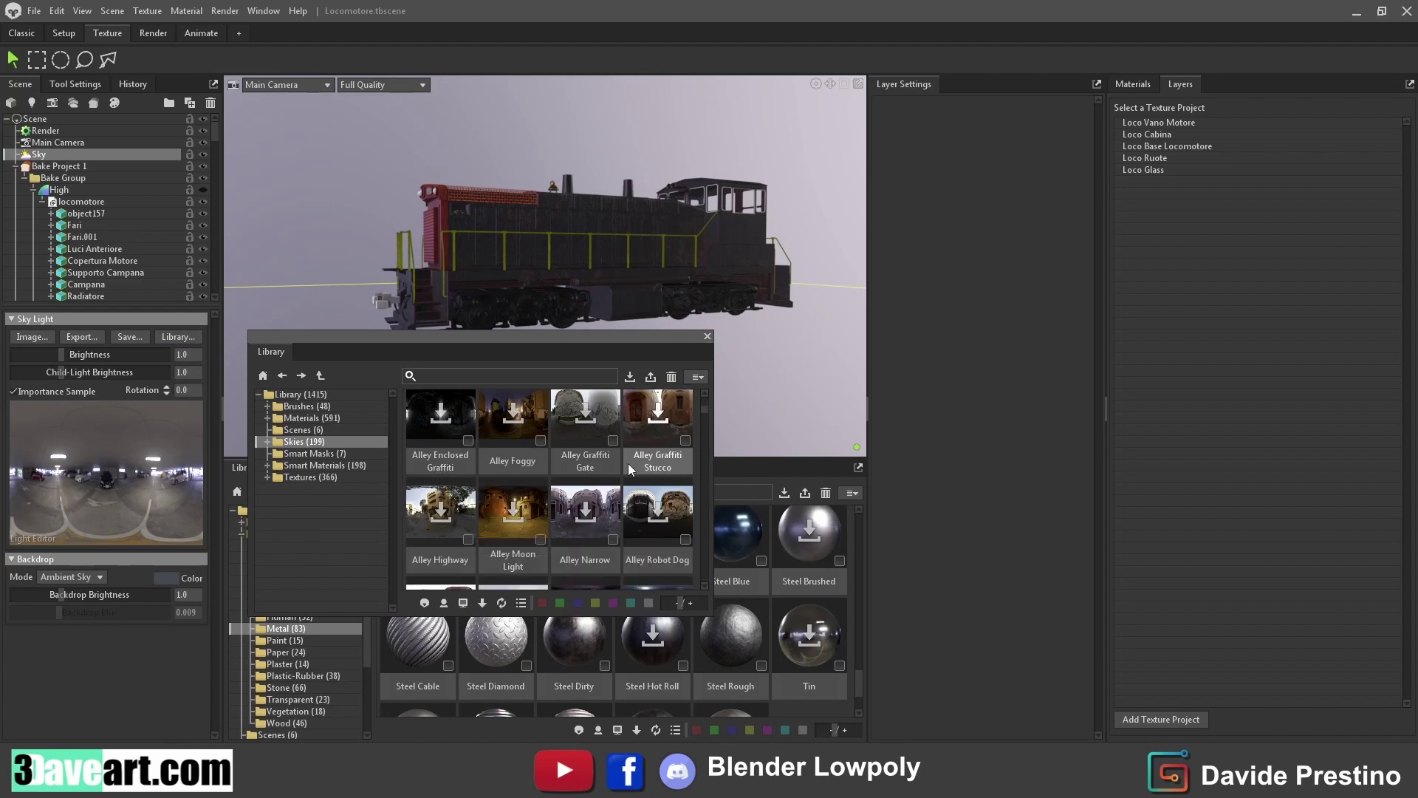
scroll(628, 465, down, 2)
scroll(627, 466, down, 2)
scroll(627, 465, down, 2)
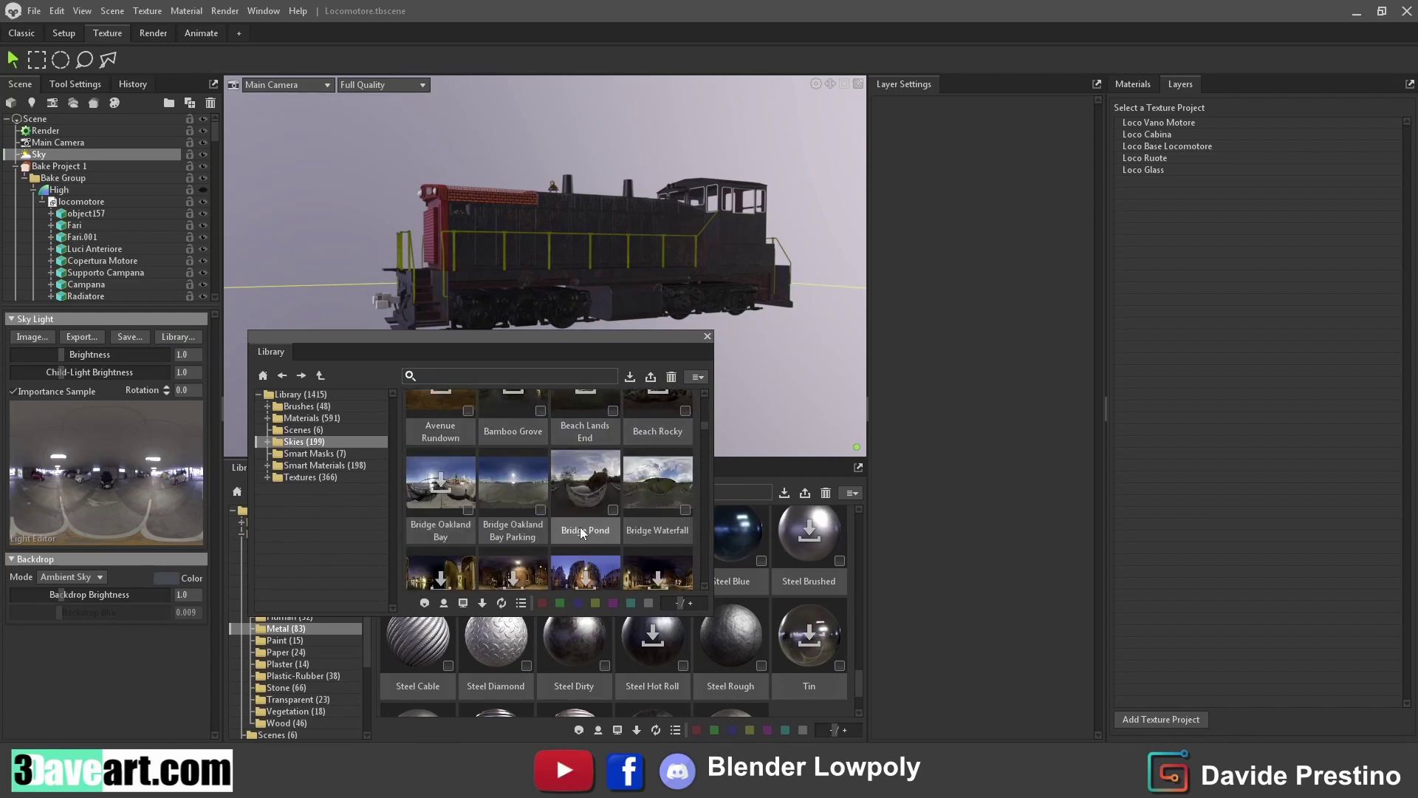
double_click(658, 483)
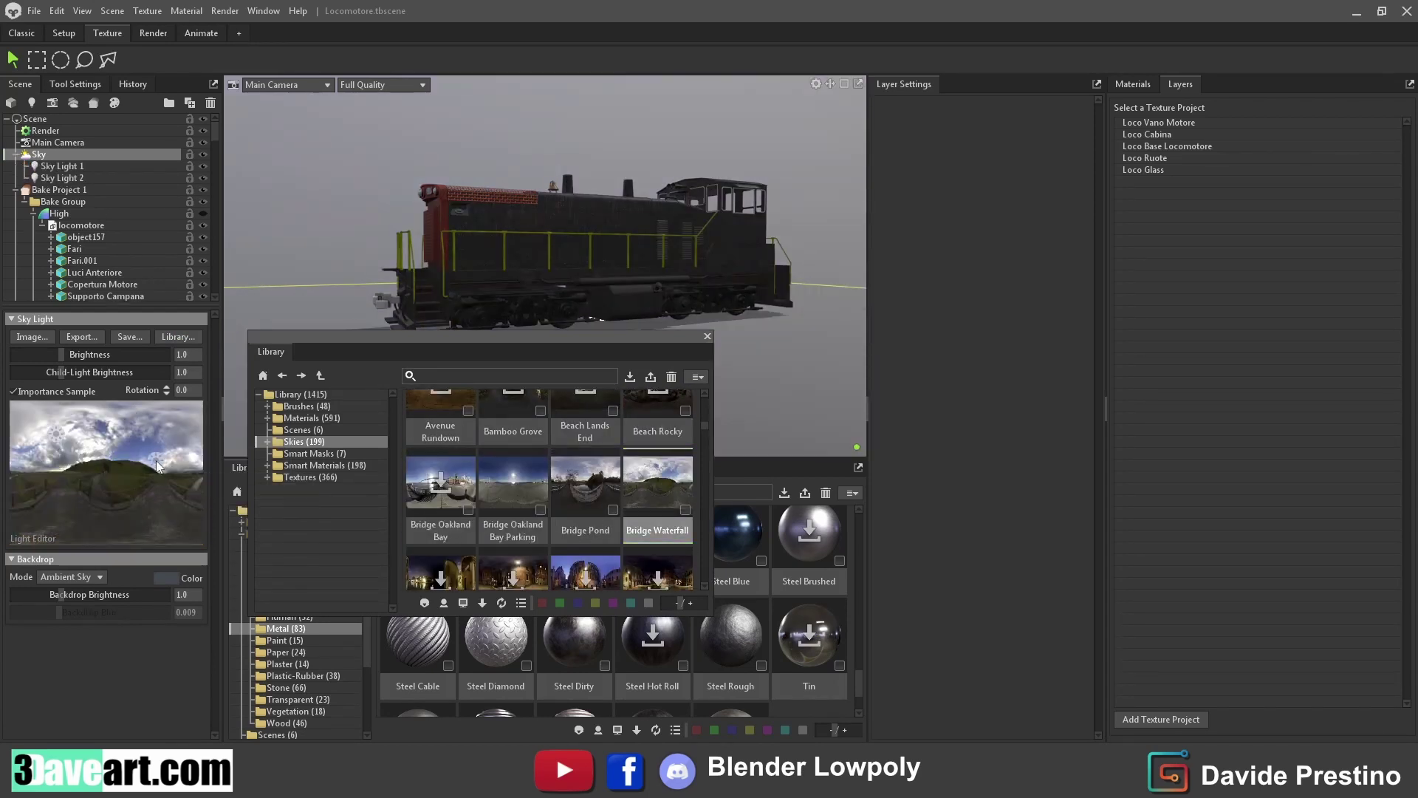
drag(668, 310, 456, 323)
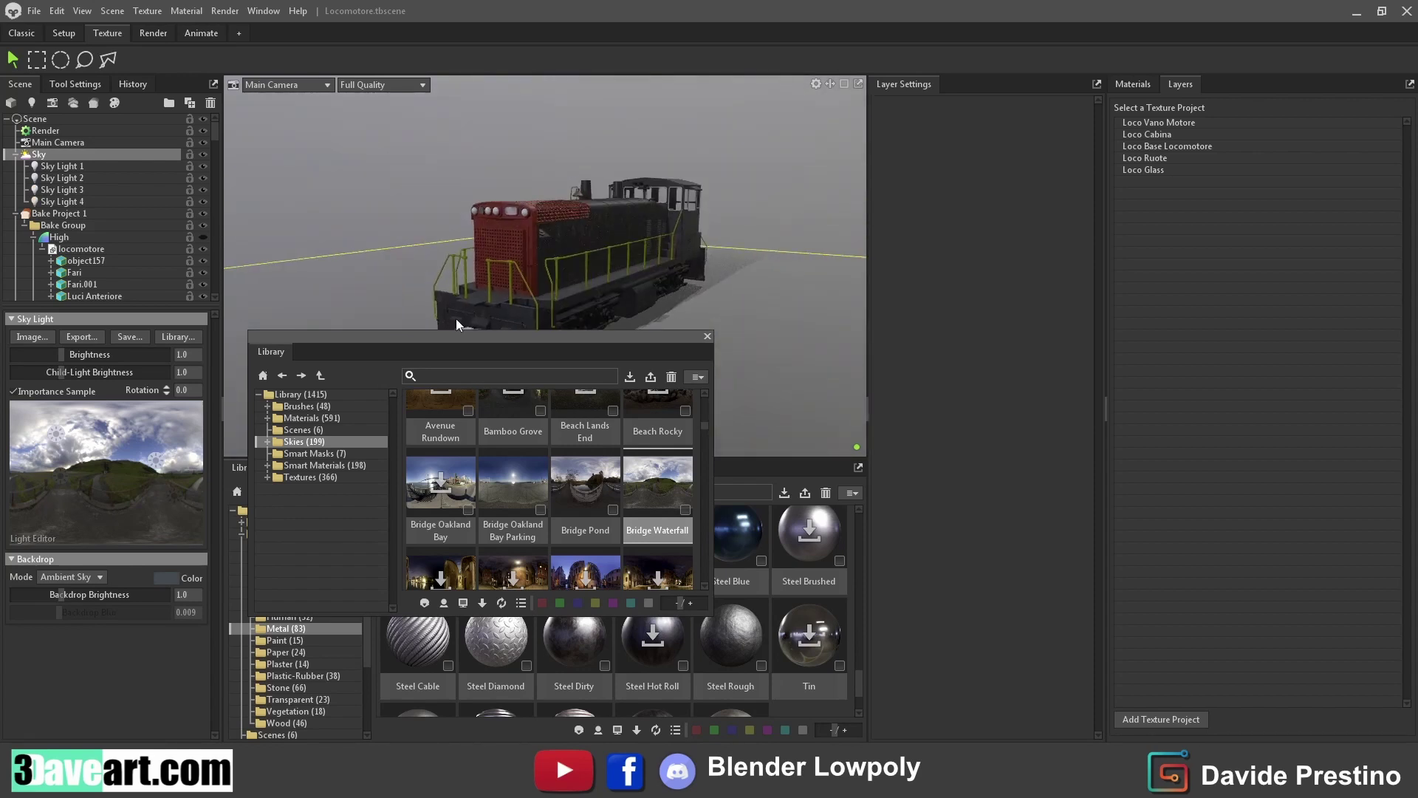
click(707, 336)
mouse_move(700, 346)
mouse_down()
mouse_move(602, 348)
mouse_move(374, 275)
mouse_up()
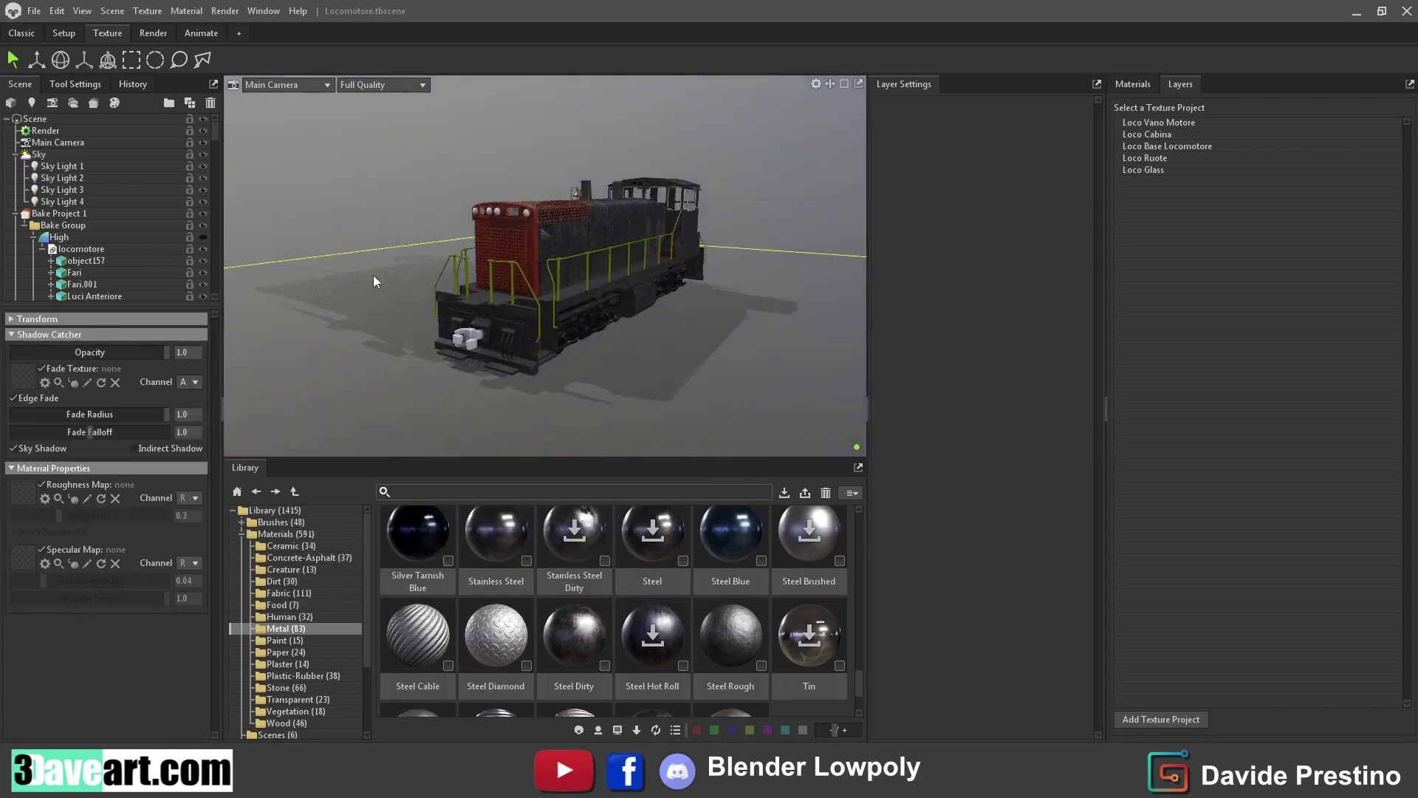
mouse_move(664, 316)
mouse_down()
mouse_move(406, 275)
mouse_move(415, 303)
mouse_move(764, 334)
mouse_move(668, 319)
mouse_move(523, 204)
mouse_move(589, 281)
mouse_move(543, 178)
mouse_move(443, 207)
mouse_move(502, 281)
mouse_up()
scroll(535, 244, up, 5)
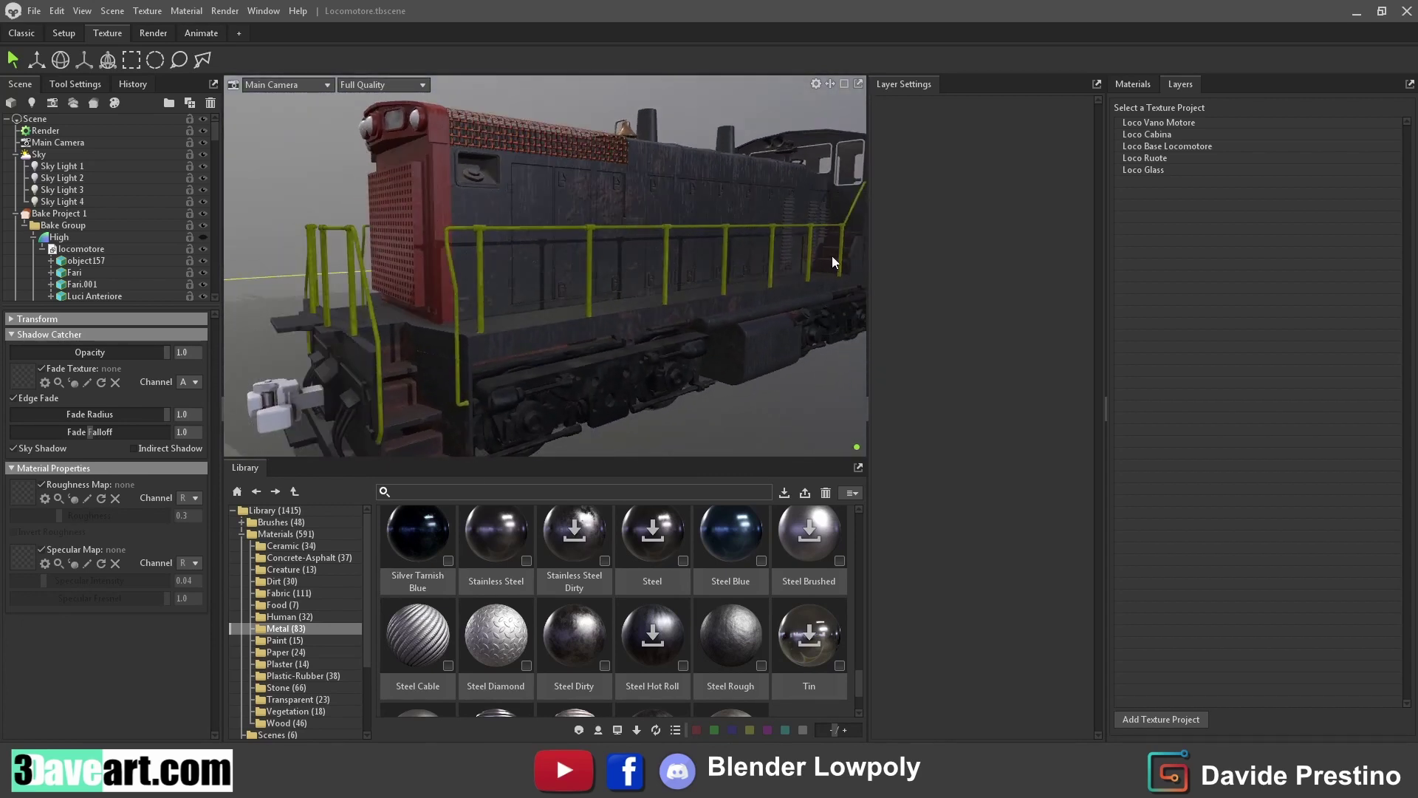
Shift the Loco Cabina Steel Dirty albedo hue toward a warmer orange-yellow
click(1168, 135)
click(1042, 535)
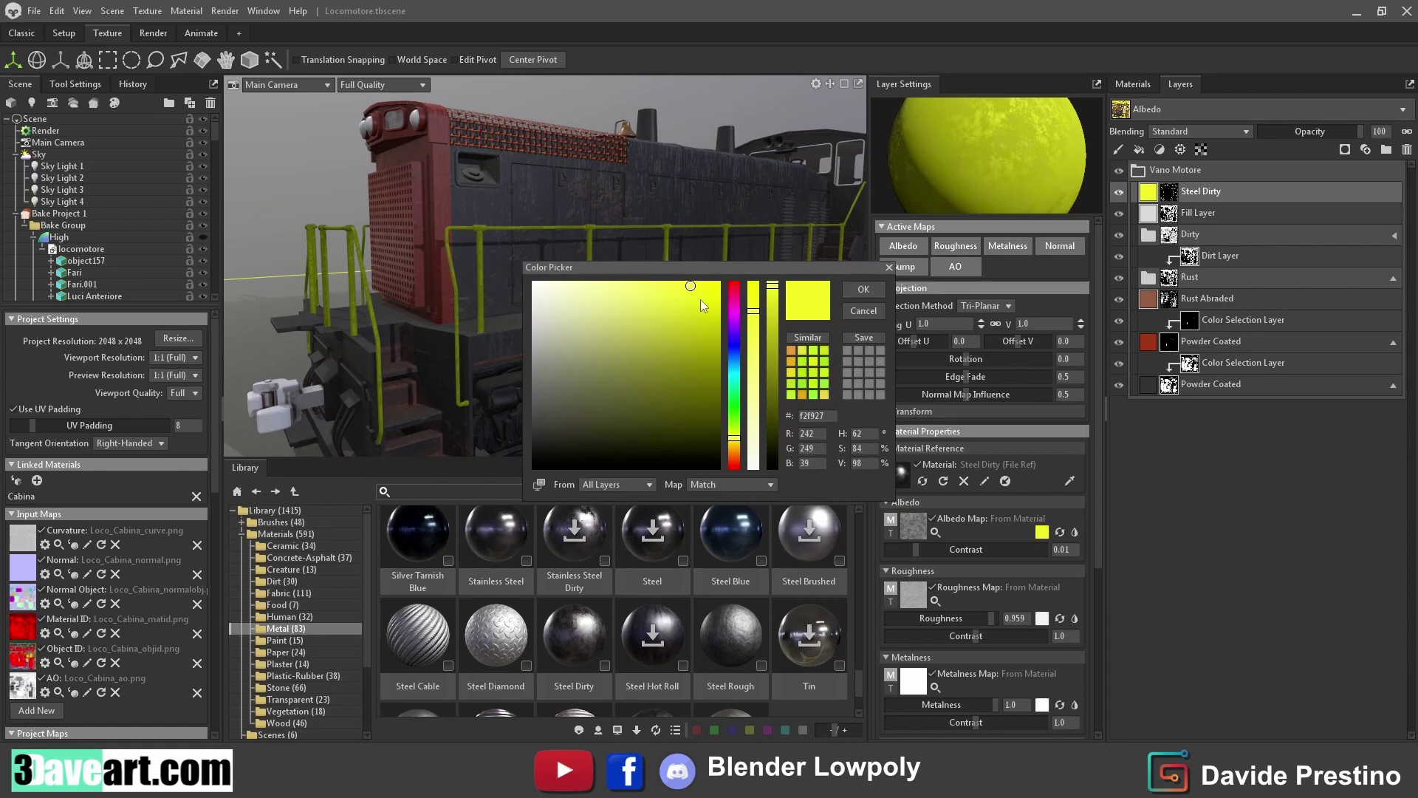
drag(736, 446, 734, 452)
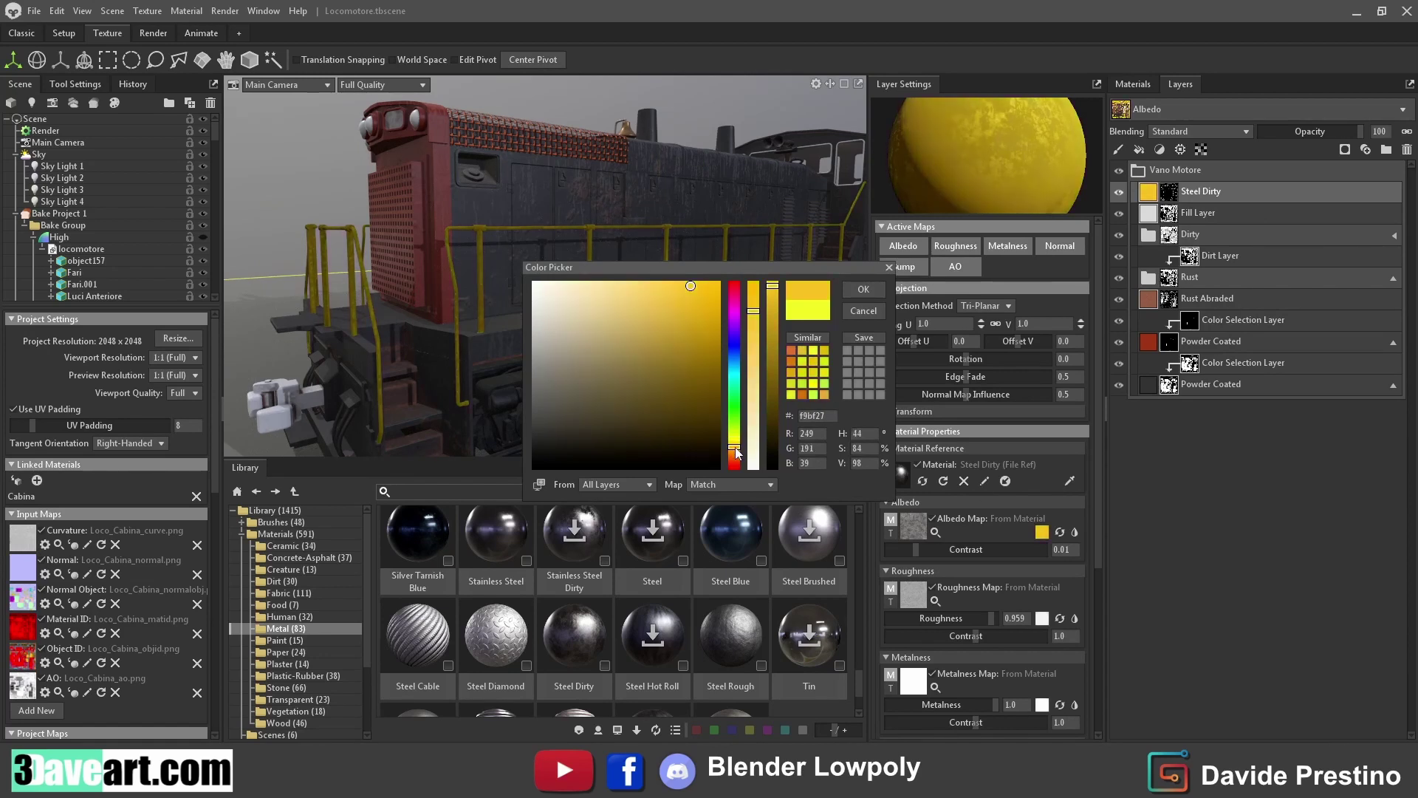
click(869, 308)
Raise metalness contrast to about 1.9 and reduce albedo contrast to zero
scroll(1010, 504, down, 2)
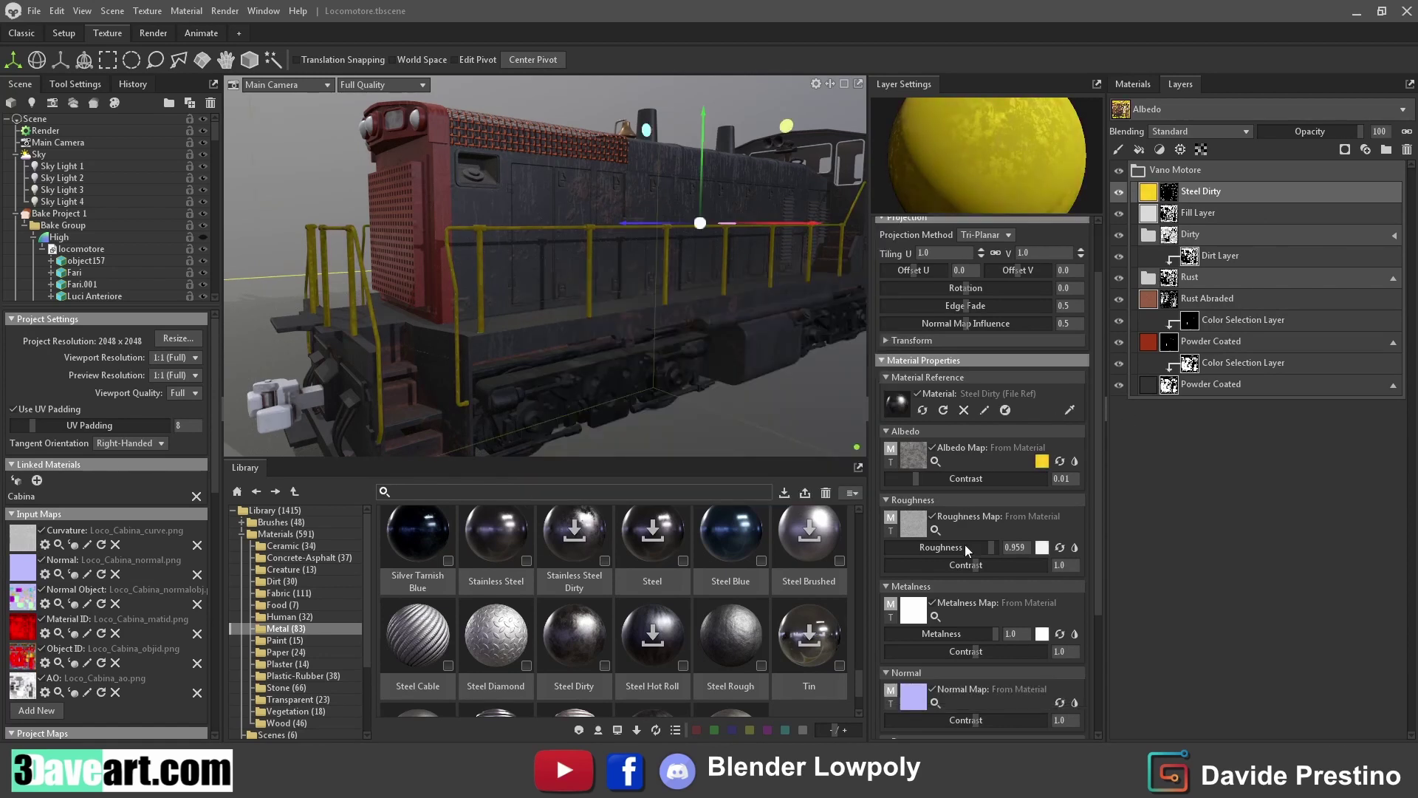
scroll(941, 591, down, 2)
drag(976, 581, 994, 581)
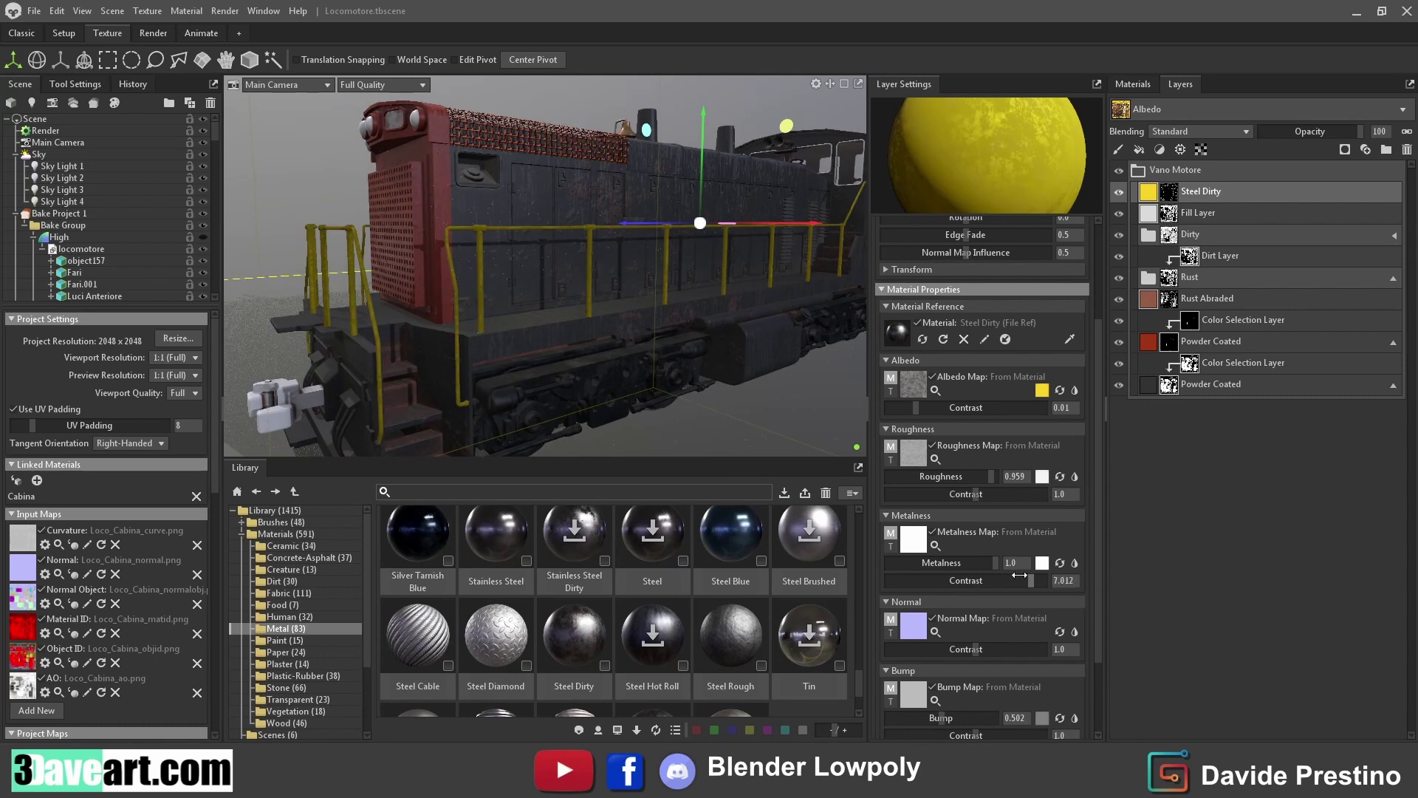
scroll(948, 659, down, 2)
scroll(947, 660, down, 1)
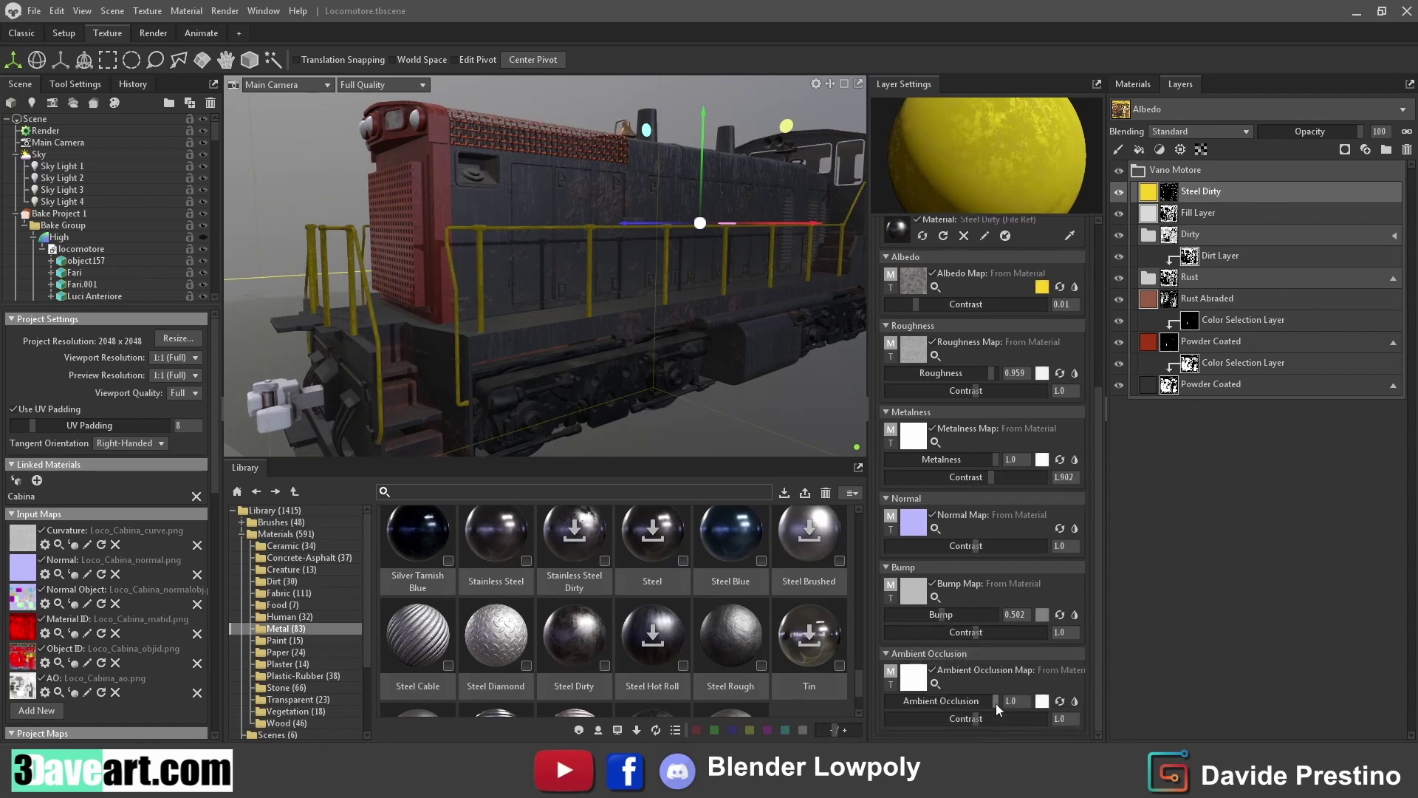
scroll(1011, 607, up, 6)
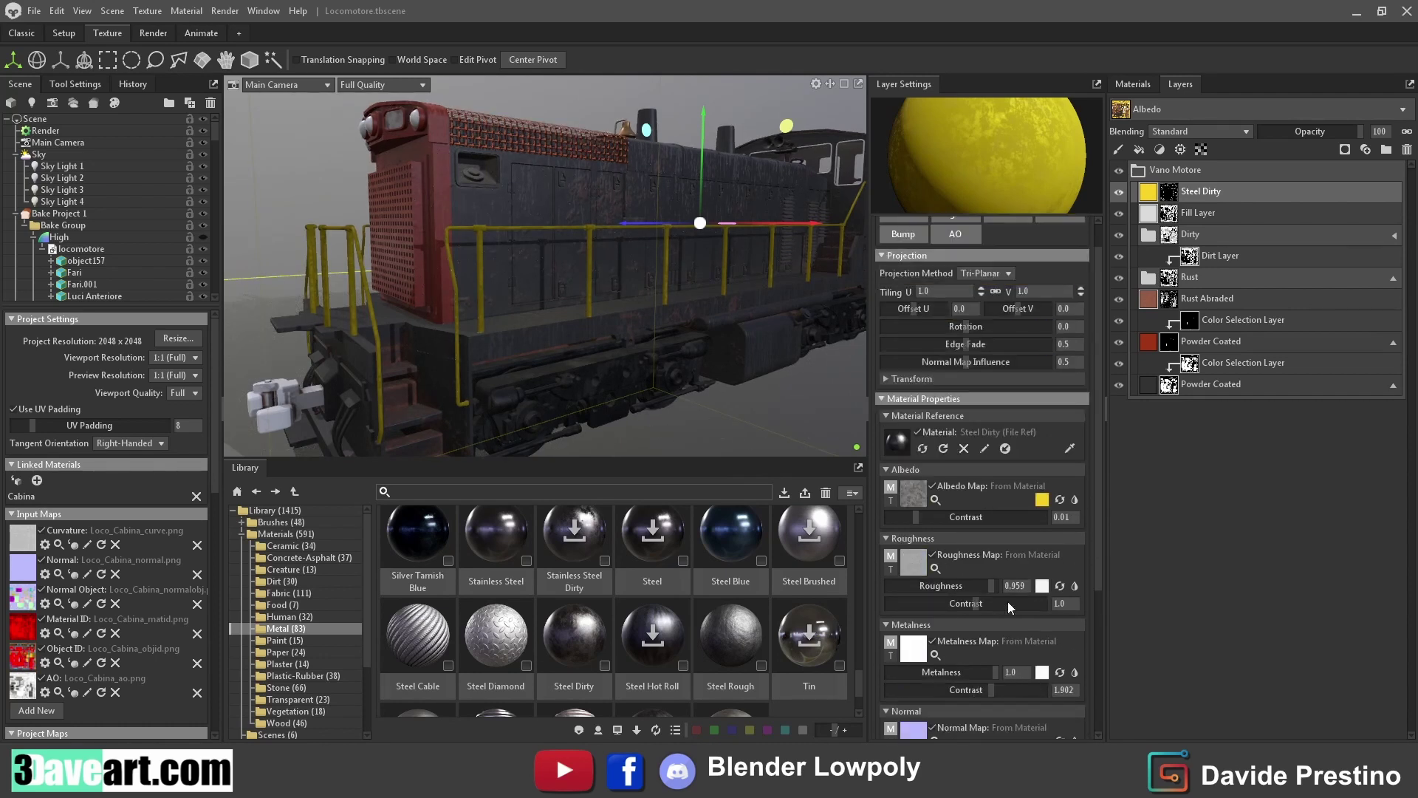
scroll(985, 555, up, 1)
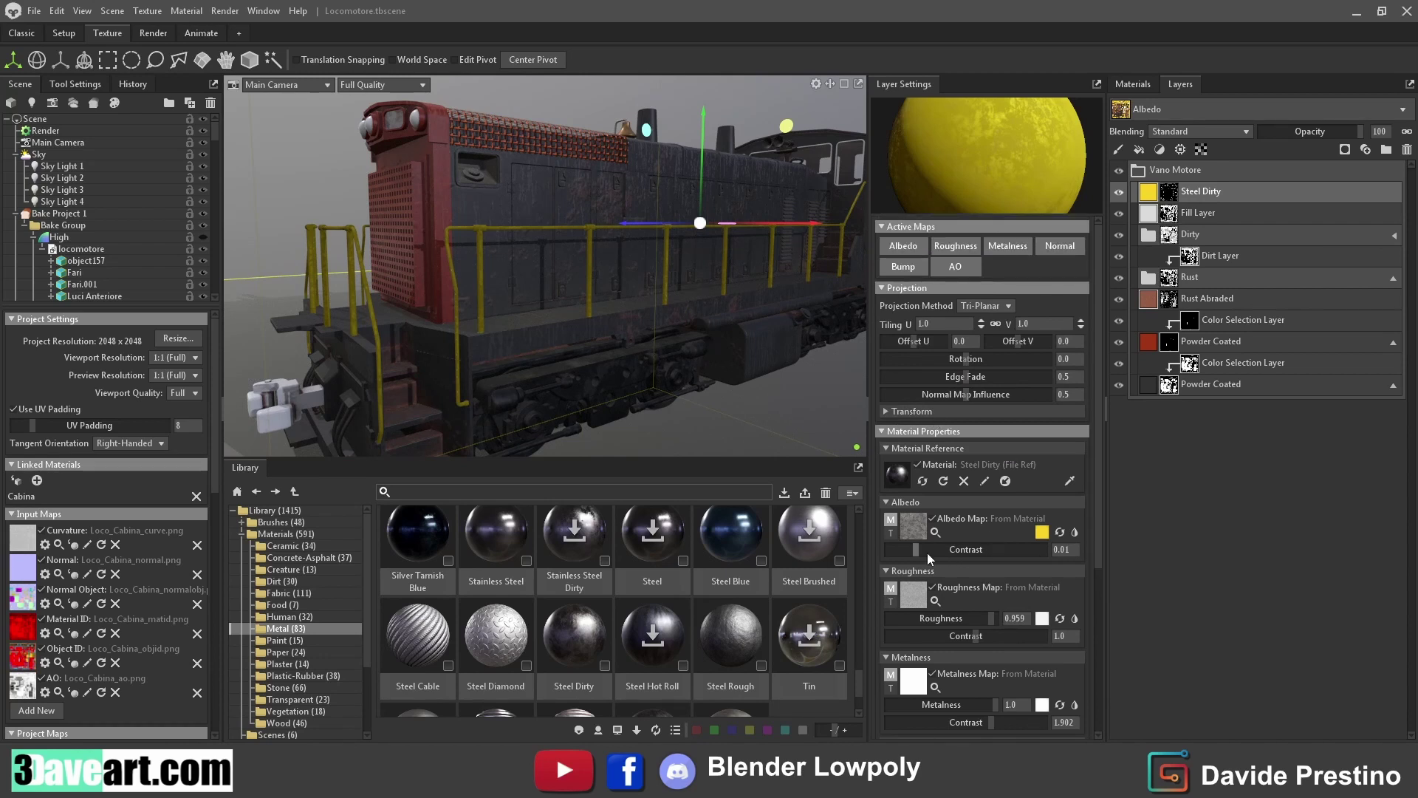
drag(916, 549, 848, 535)
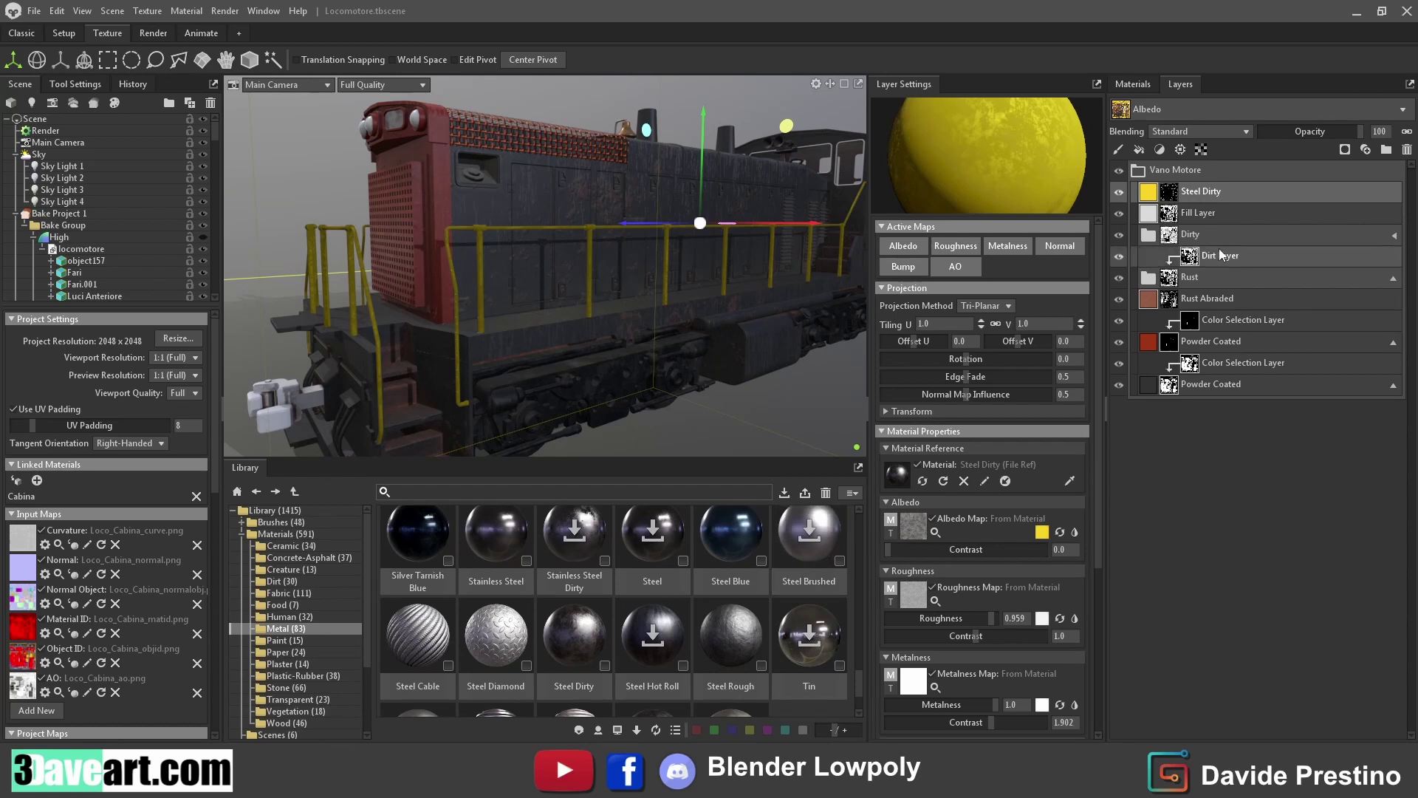
Delete Steel Dirty and add Fill Layer 1 with a warm golden-yellow albedo
click(1406, 150)
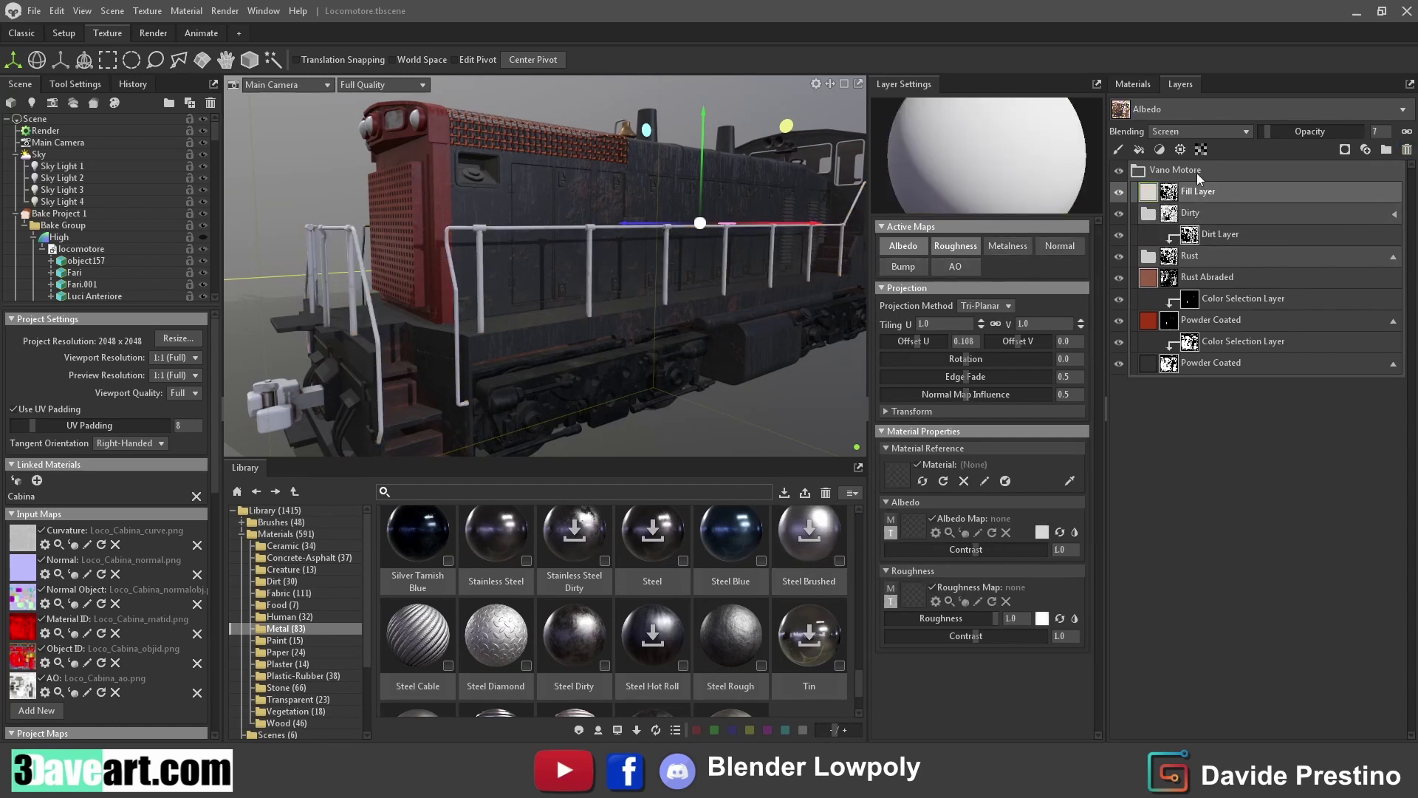
click(1141, 151)
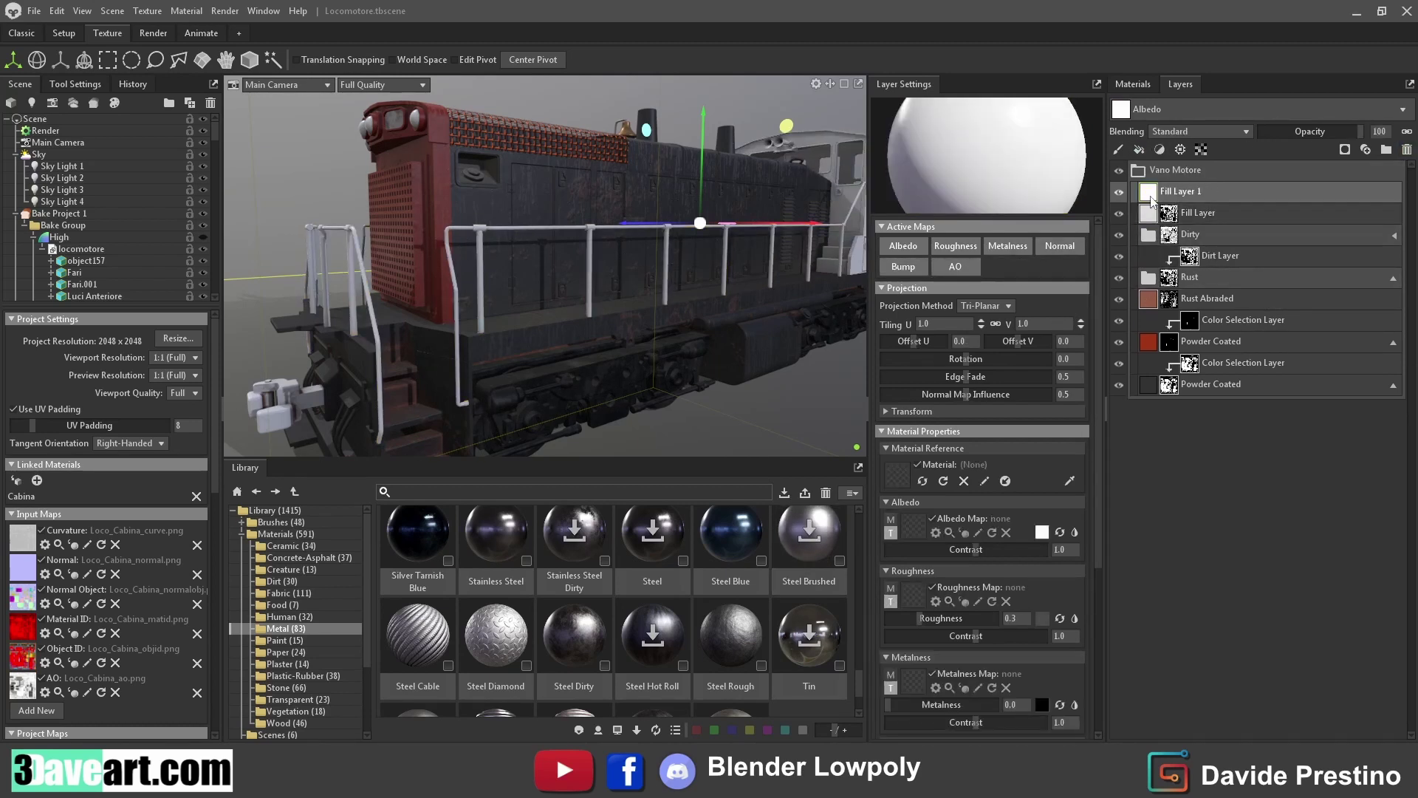
click(1042, 532)
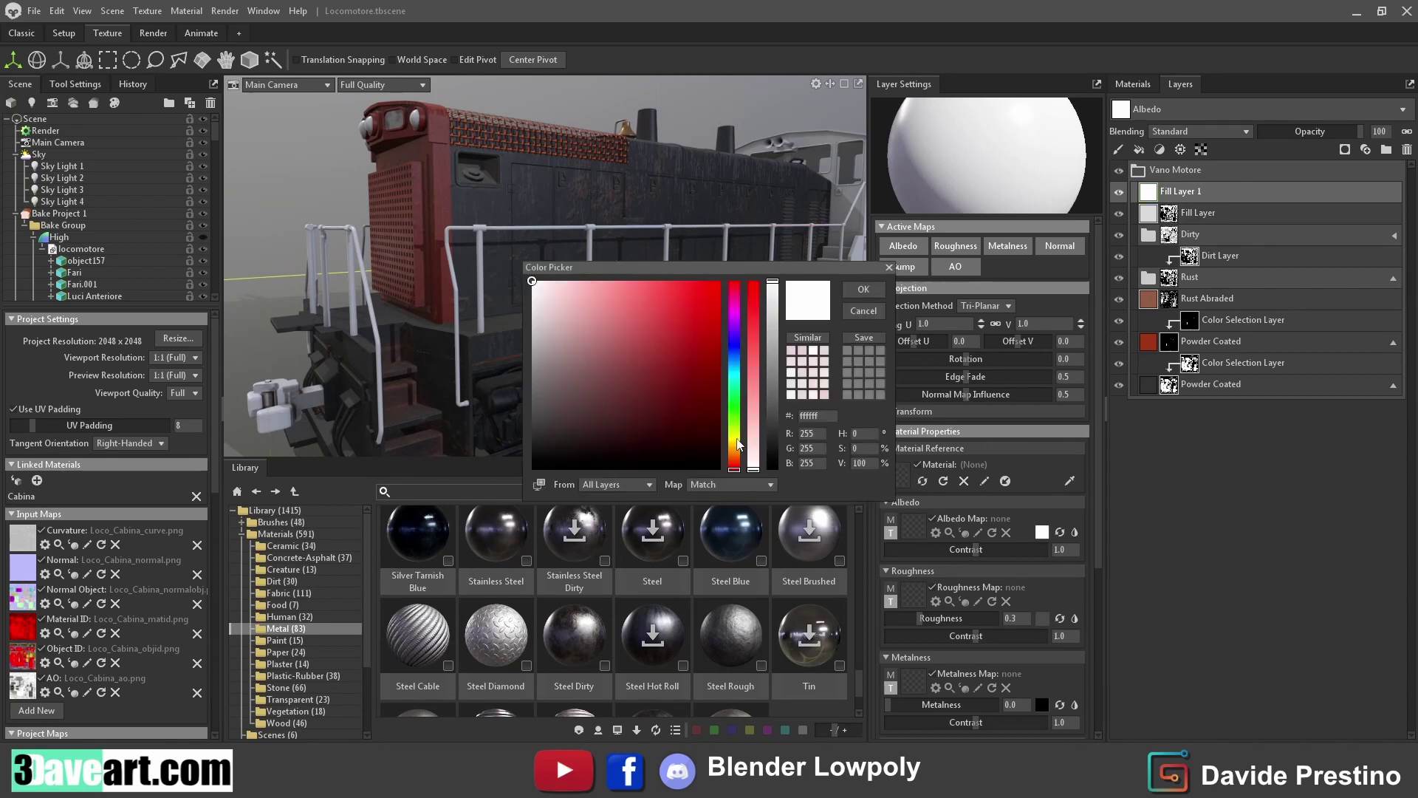
drag(737, 444, 735, 438)
click(687, 303)
click(706, 306)
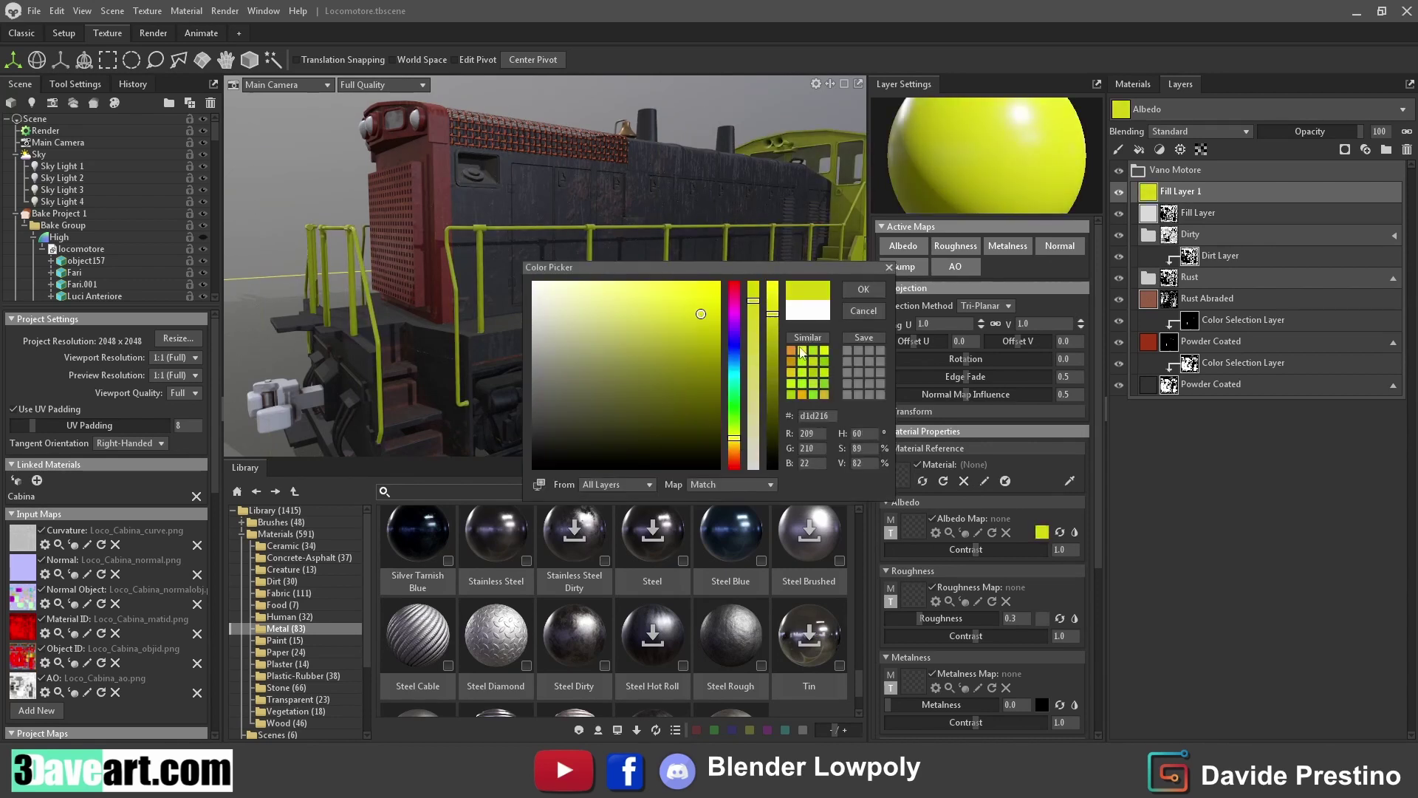
click(803, 360)
drag(739, 442, 738, 448)
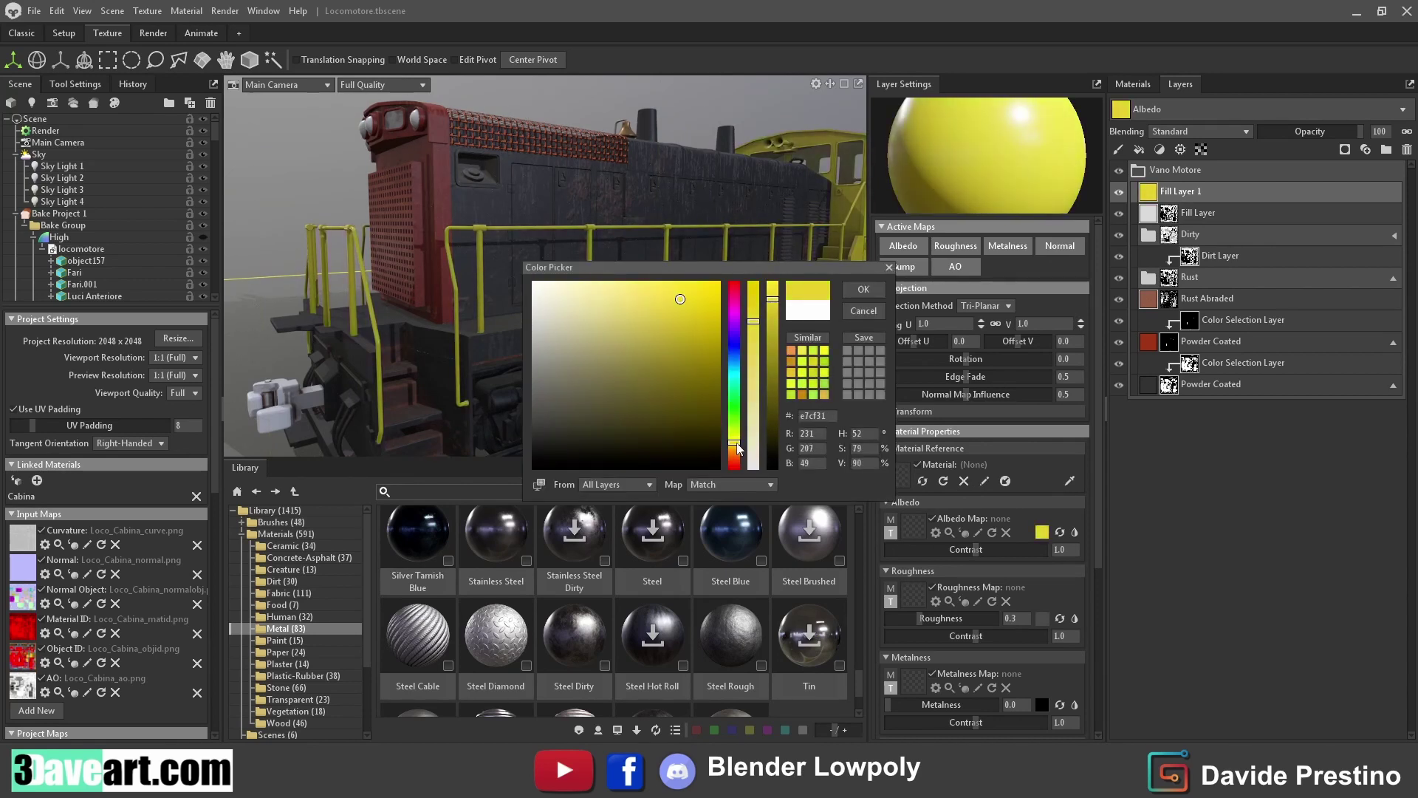
key(Return)
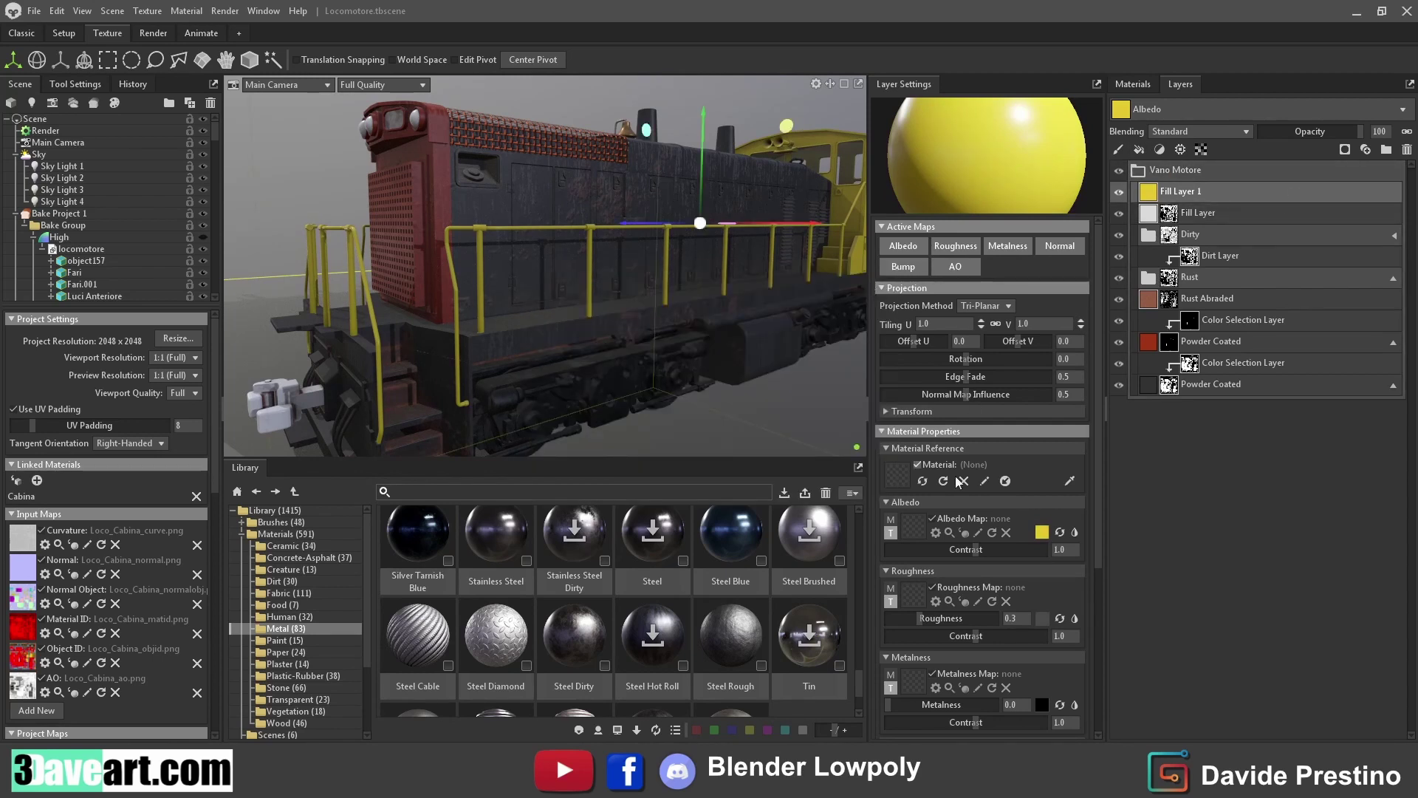
scroll(975, 512, down, 2)
scroll(975, 512, down, 1)
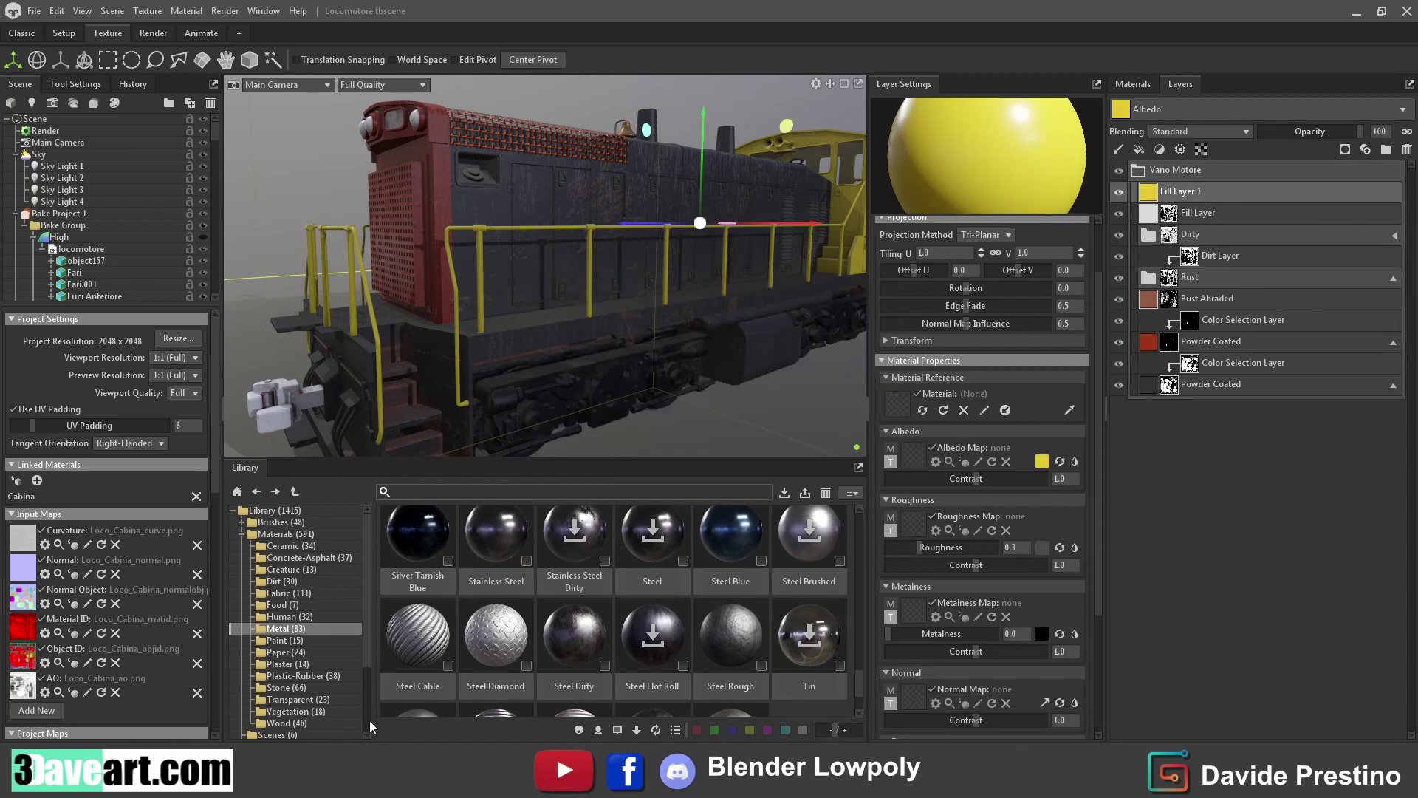
scroll(286, 708, down, 3)
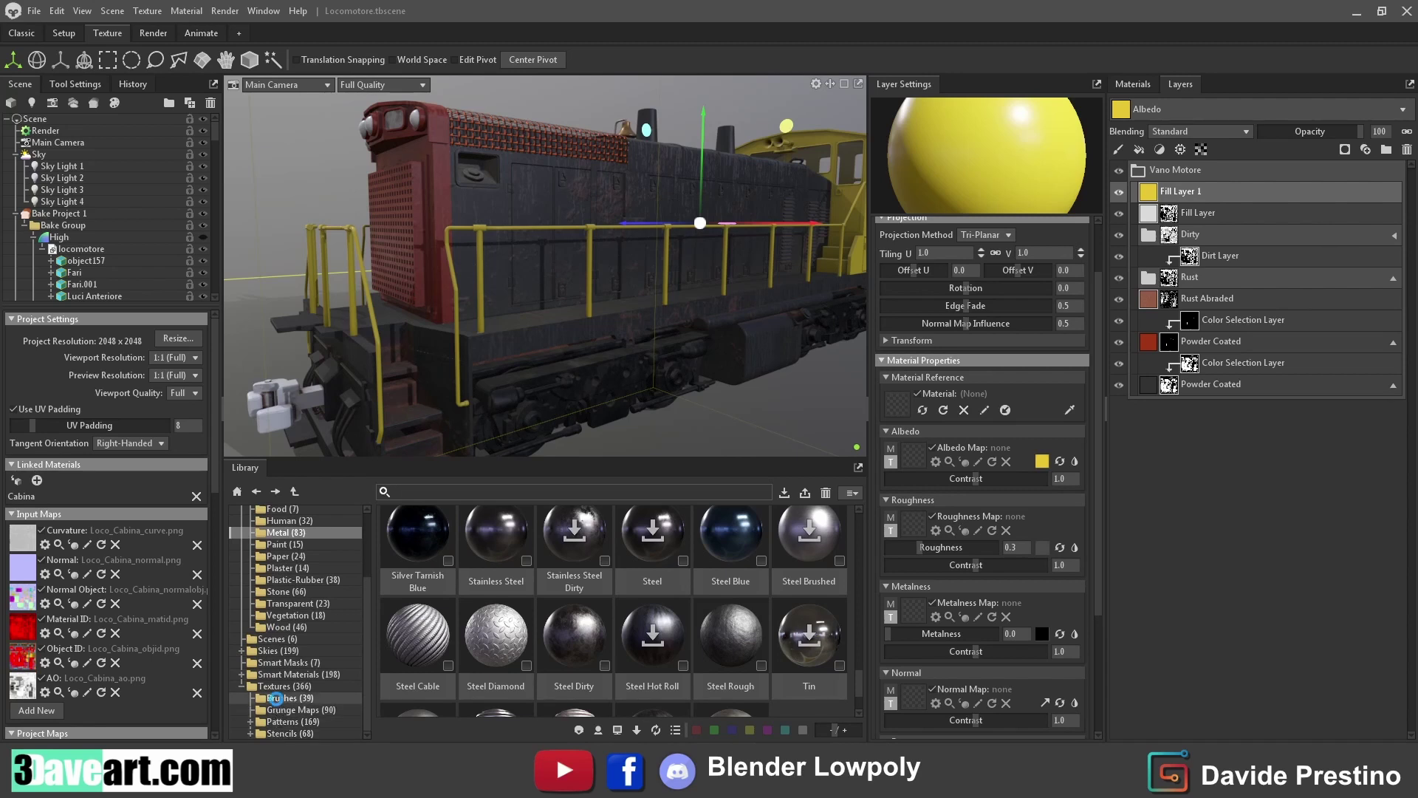
Use Dirt as the roughness map and Dirt Directional as the metalness map, metalness about 0.65
click(295, 710)
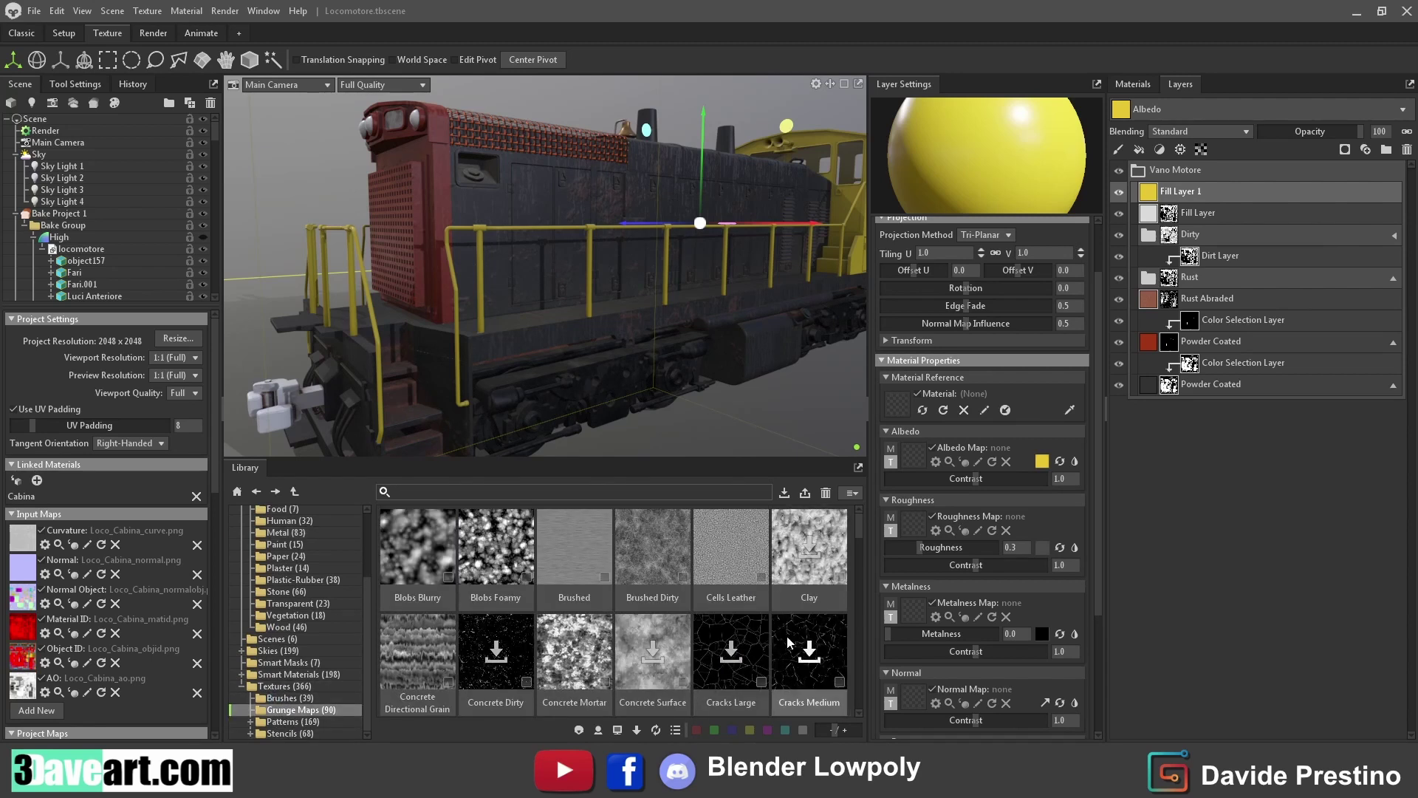
scroll(684, 579, down, 2)
scroll(684, 580, down, 1)
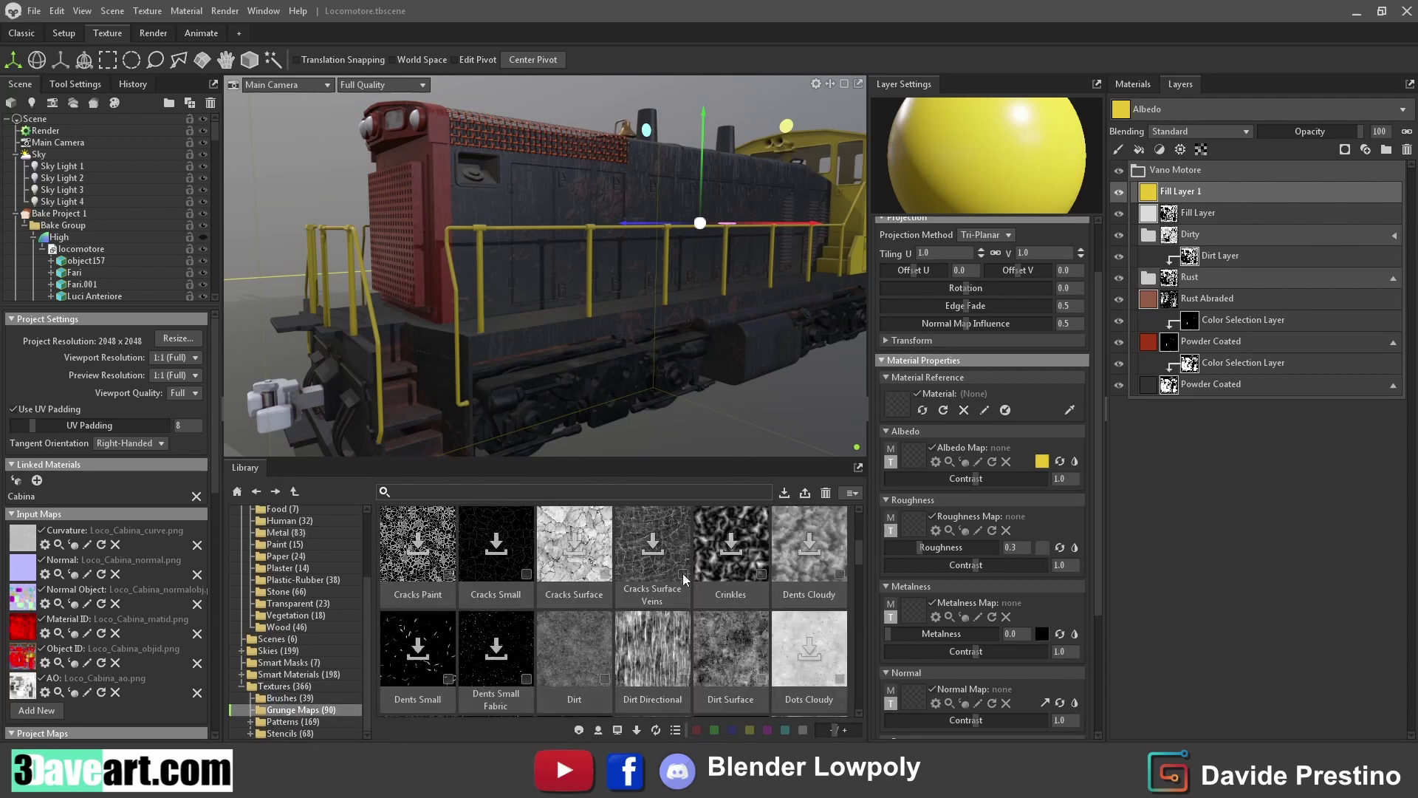
mouse_move(575, 649)
mouse_down()
mouse_move(923, 452)
mouse_move(960, 569)
mouse_up()
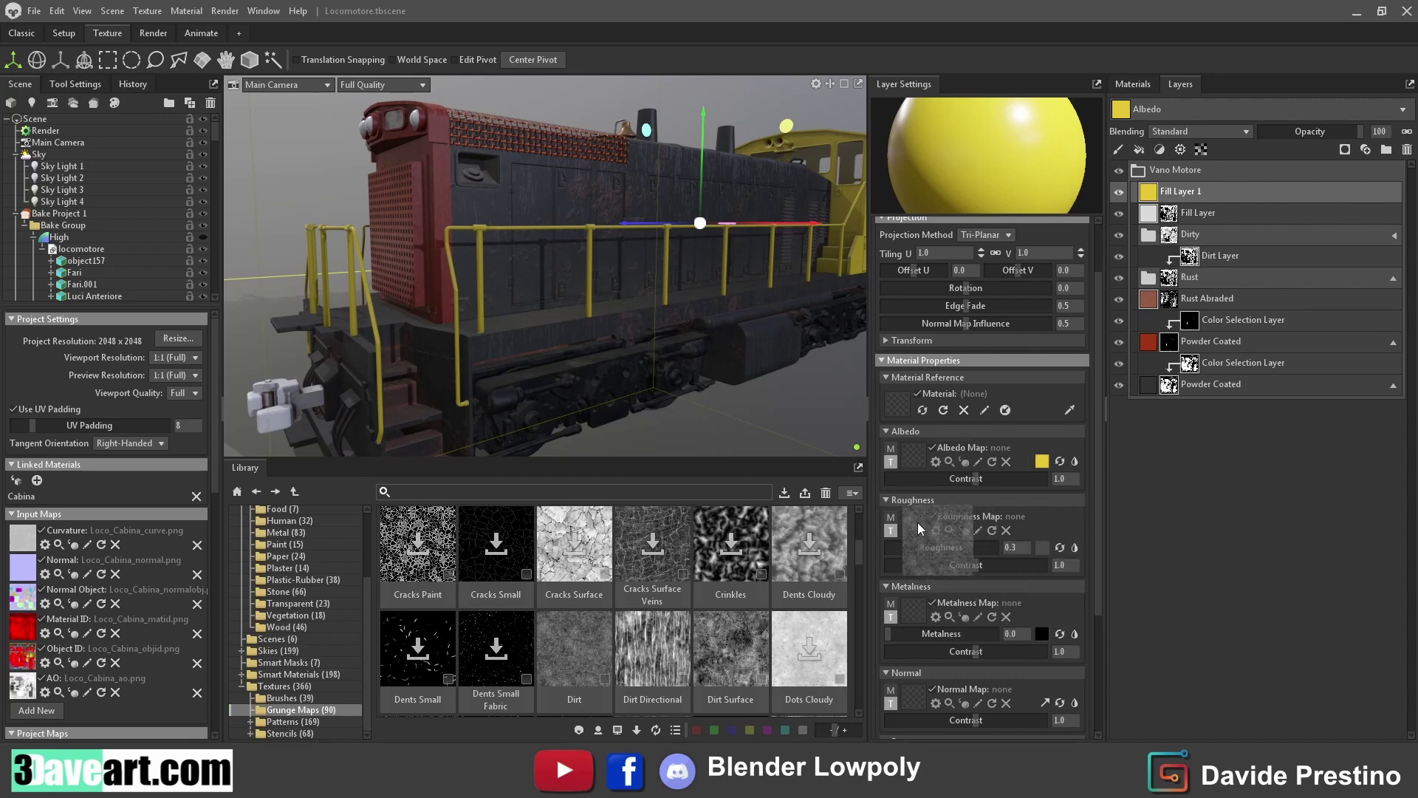
drag(918, 522, 917, 522)
scroll(589, 276, up, 5)
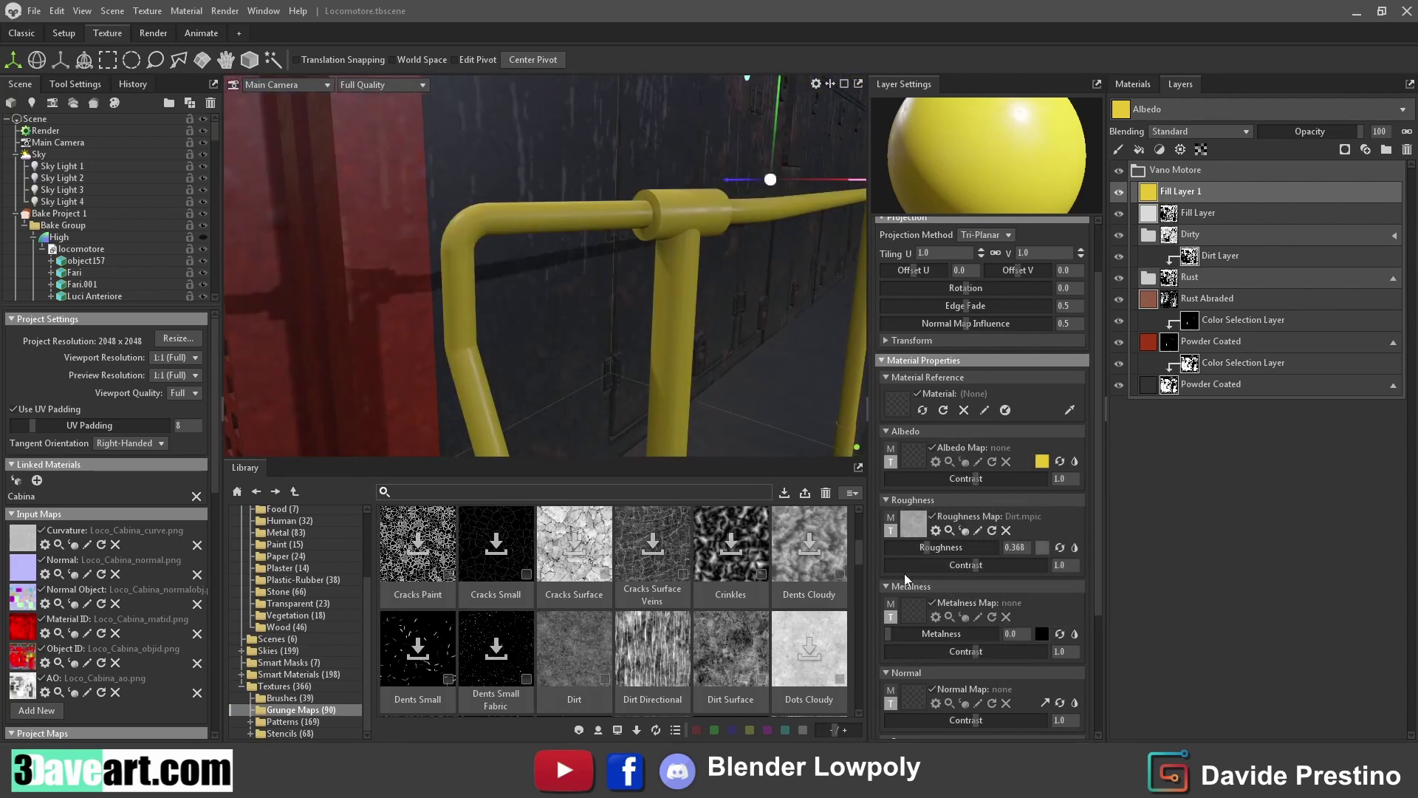
mouse_move(652, 648)
mouse_down()
mouse_move(916, 610)
mouse_move(976, 634)
mouse_up()
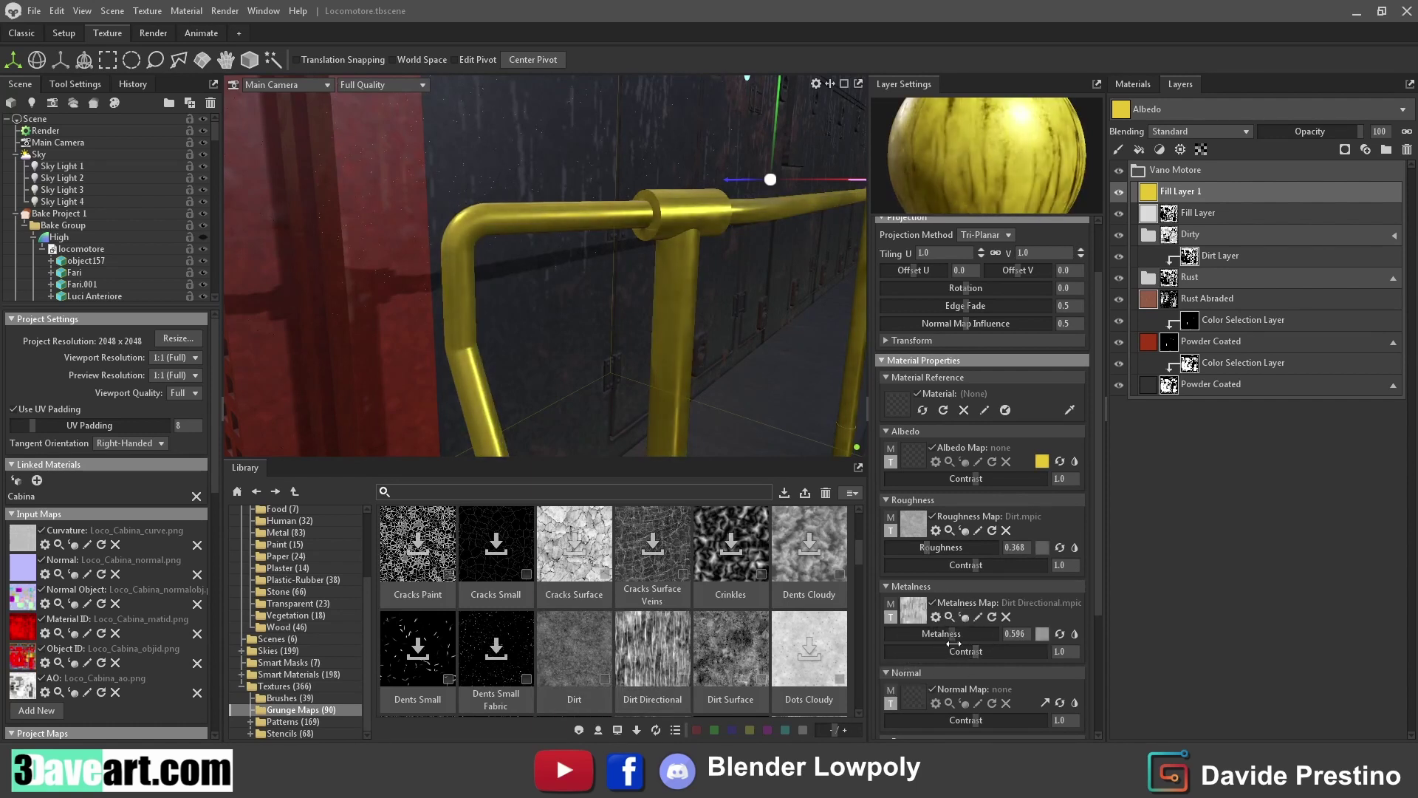
mouse_move(729, 371)
mouse_down()
mouse_move(686, 333)
mouse_move(529, 307)
mouse_move(547, 285)
mouse_move(543, 322)
mouse_up()
scroll(686, 332, down, 5)
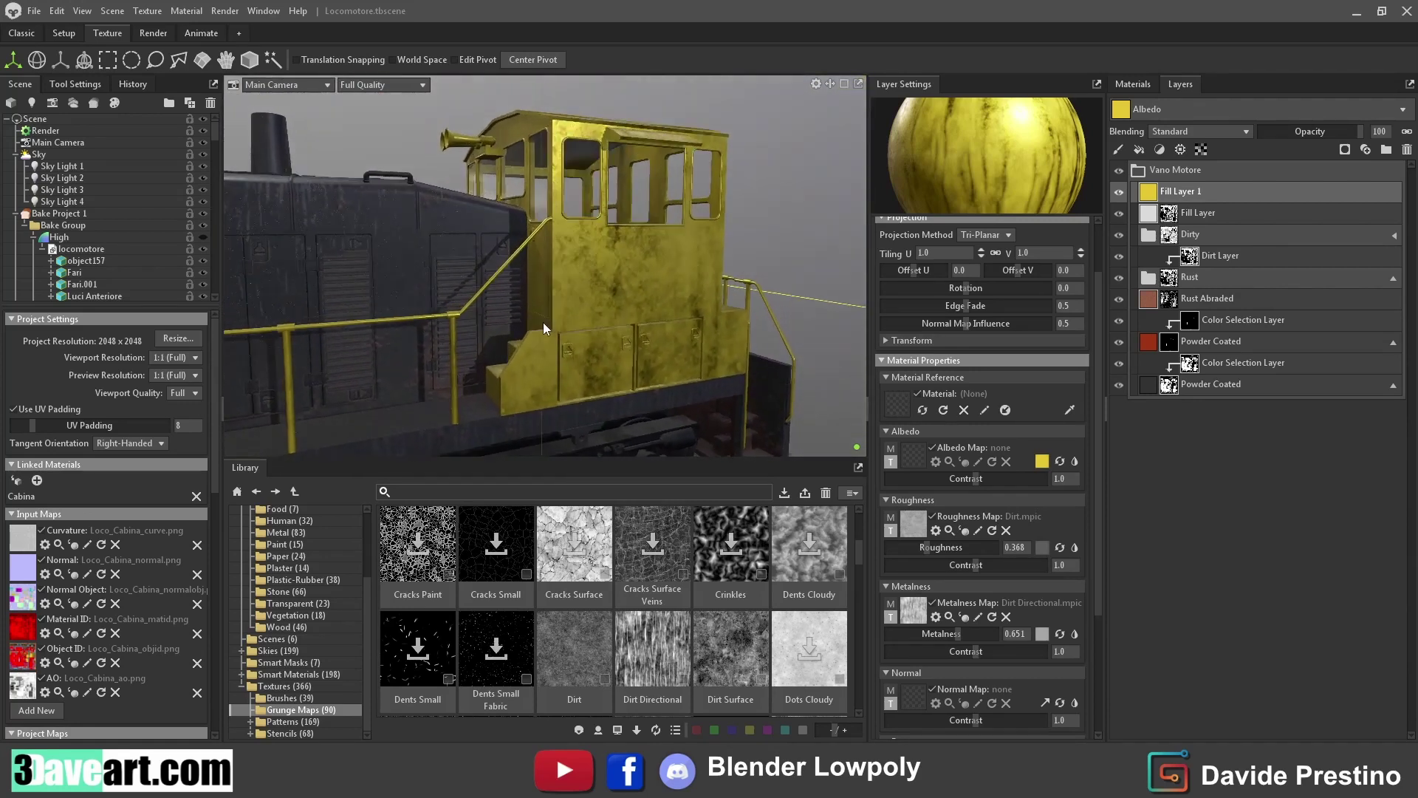
Mask Fill Layer 1 with an Object ID colour selection picked on the handrails
right_click(1316, 170)
click(1316, 179)
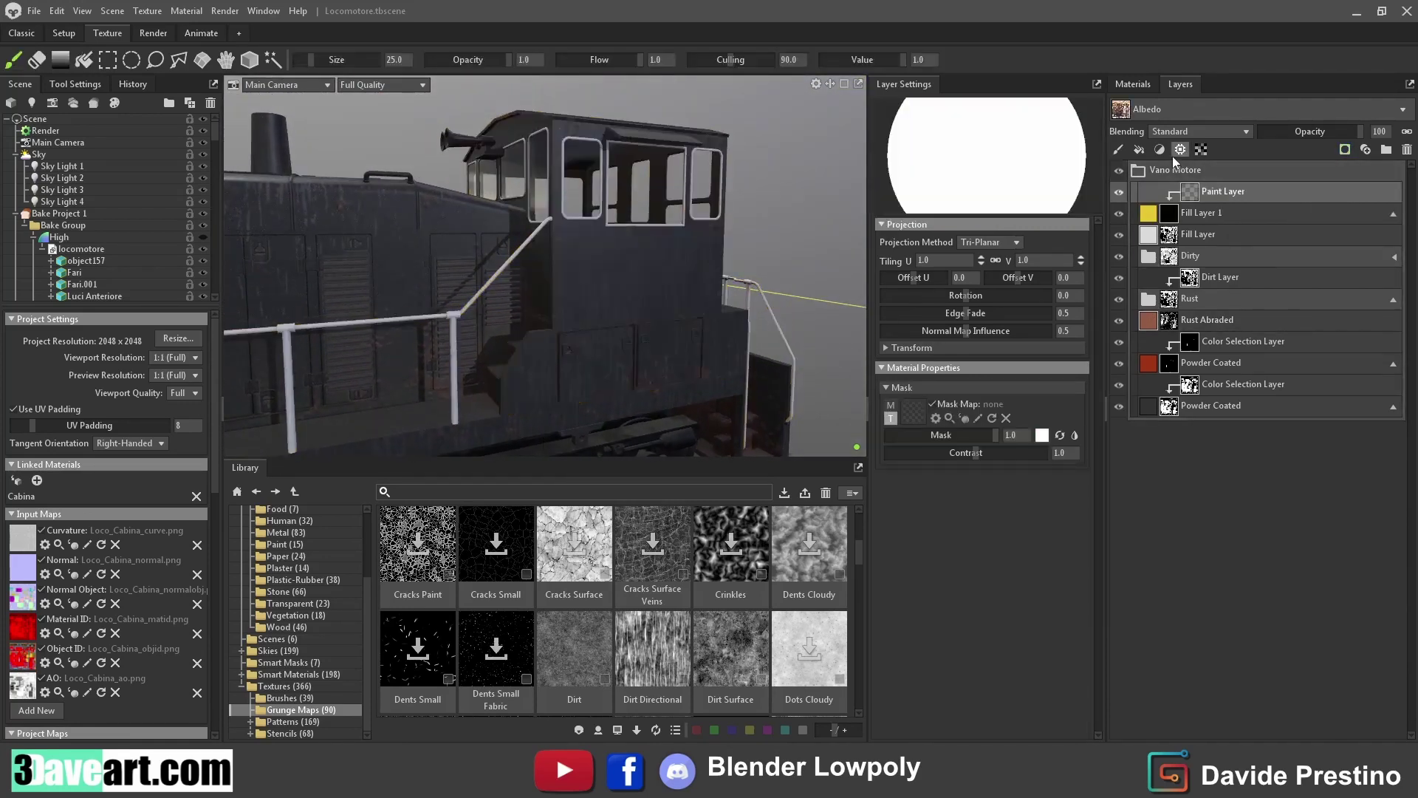
click(1180, 150)
click(1190, 161)
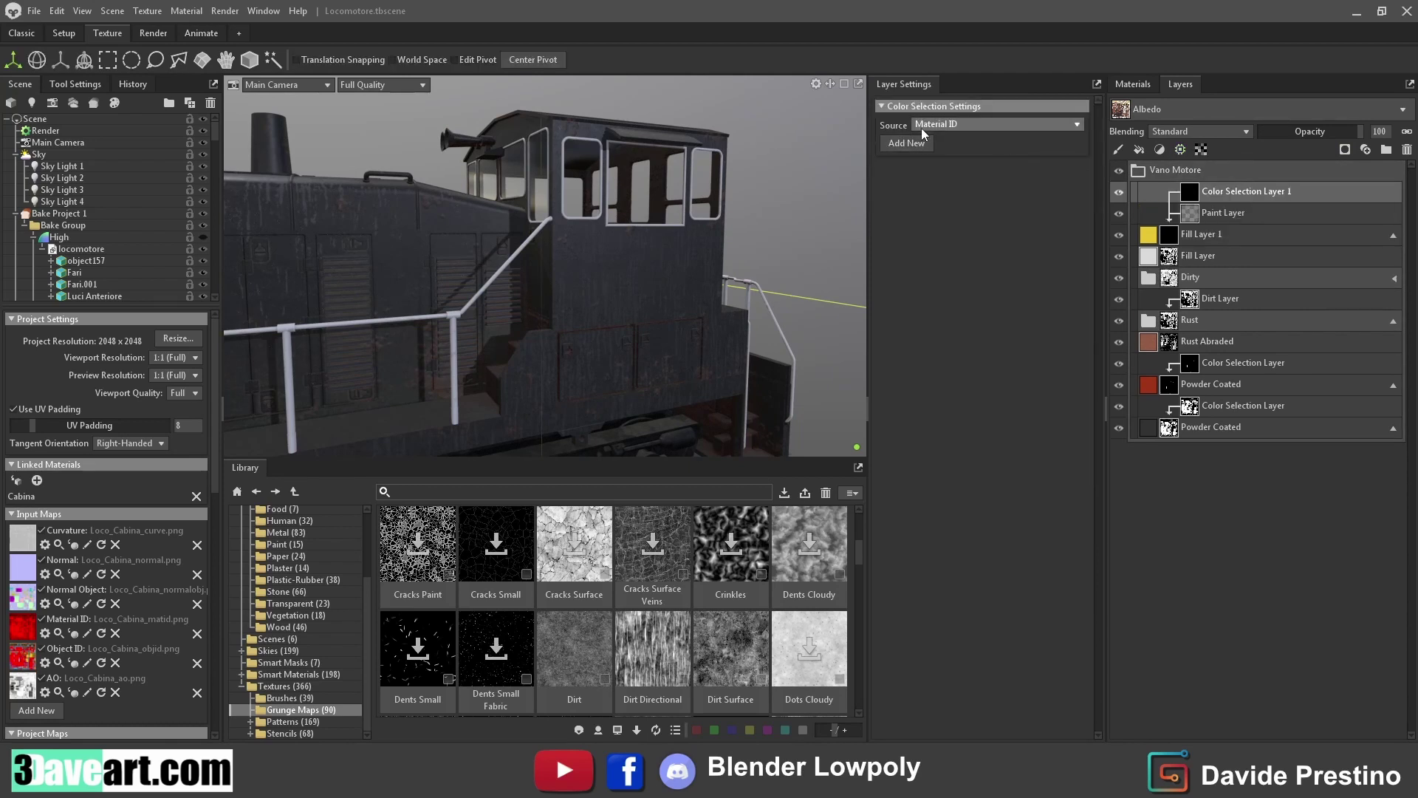
click(921, 127)
click(942, 177)
click(933, 147)
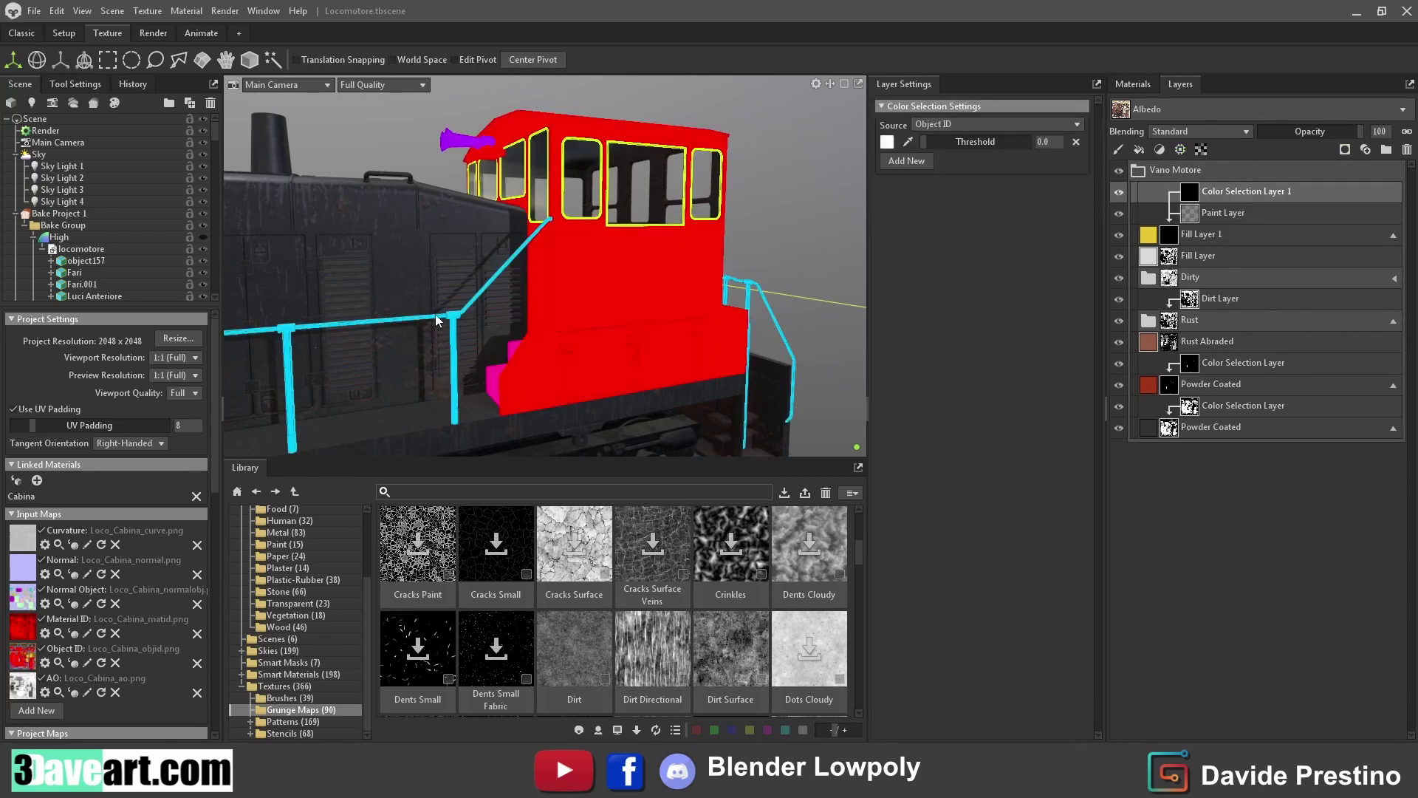
click(436, 314)
mouse_move(667, 275)
mouse_down()
mouse_move(348, 260)
mouse_move(377, 309)
mouse_move(588, 265)
mouse_move(746, 318)
mouse_move(826, 254)
mouse_move(658, 272)
mouse_move(675, 242)
mouse_move(786, 233)
mouse_move(656, 299)
mouse_up()
scroll(657, 272, down, 5)
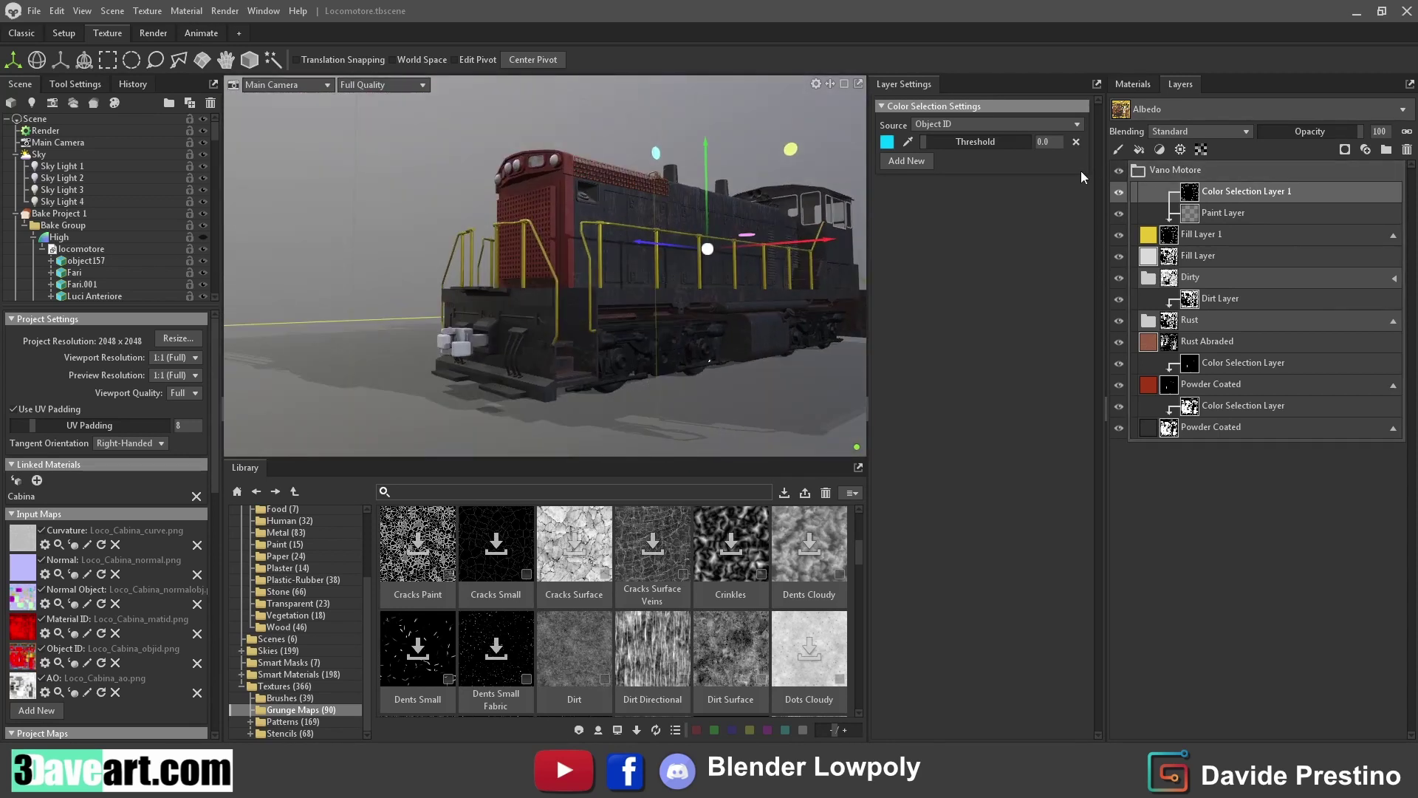
Select the Base Locomotore material and show its texture layer stack
click(1133, 86)
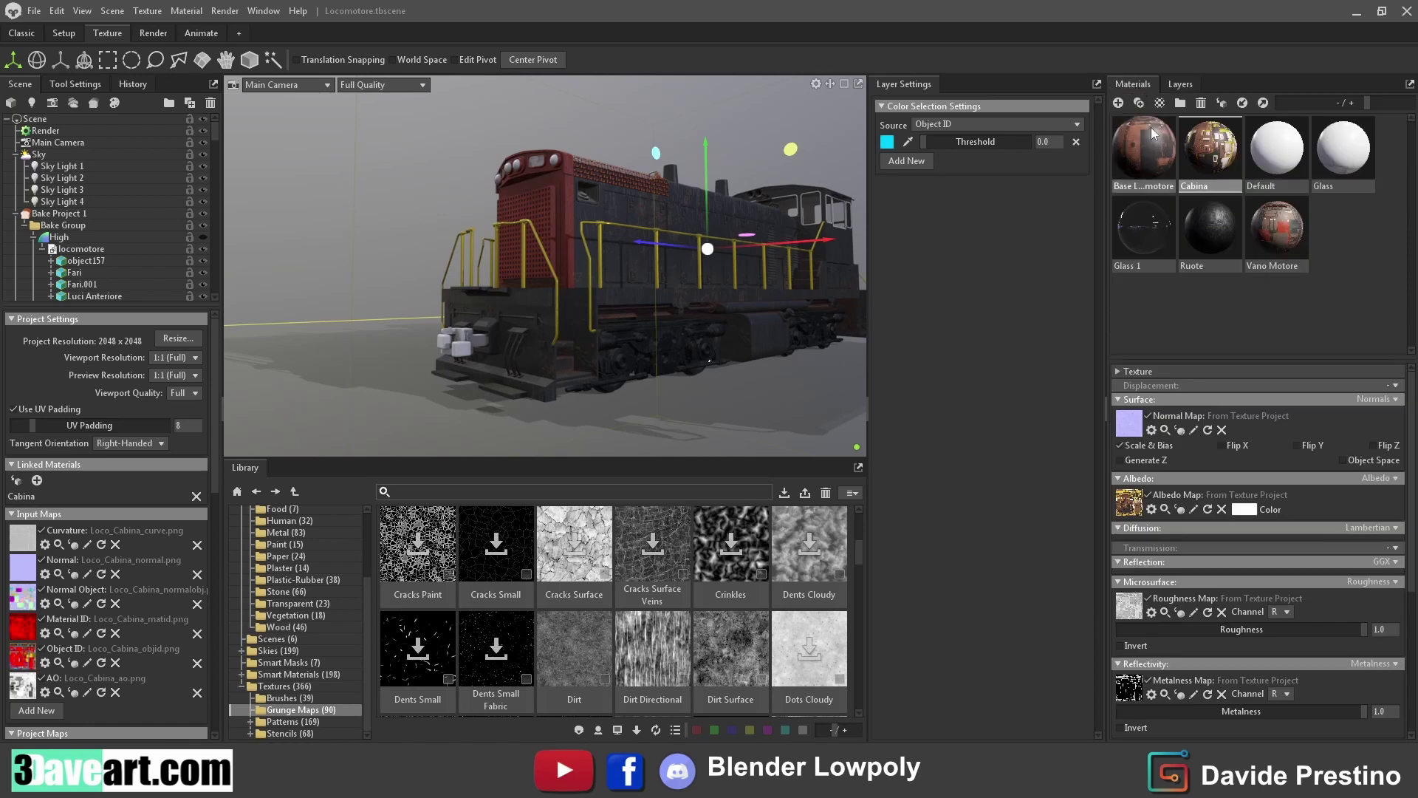
click(1147, 140)
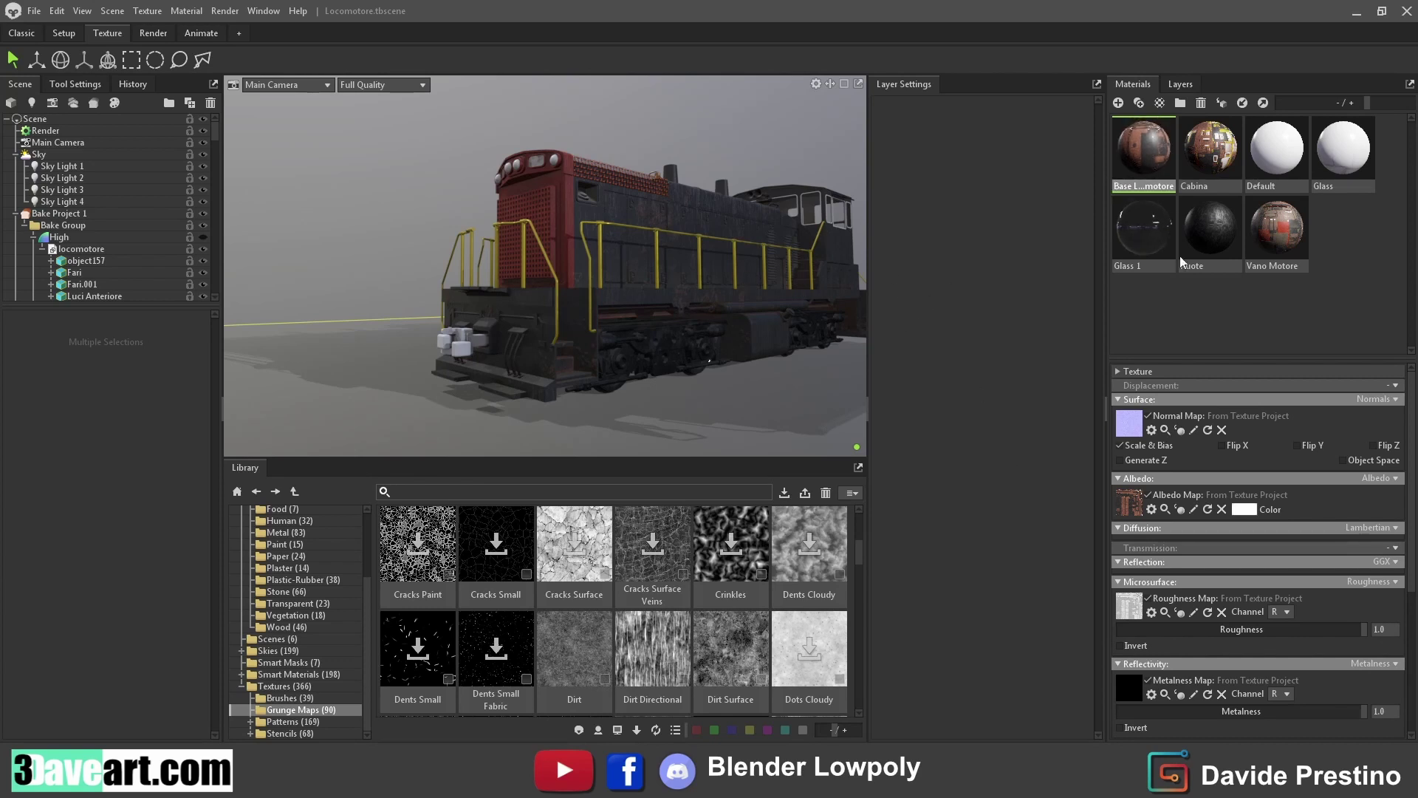
click(1180, 84)
click(1157, 146)
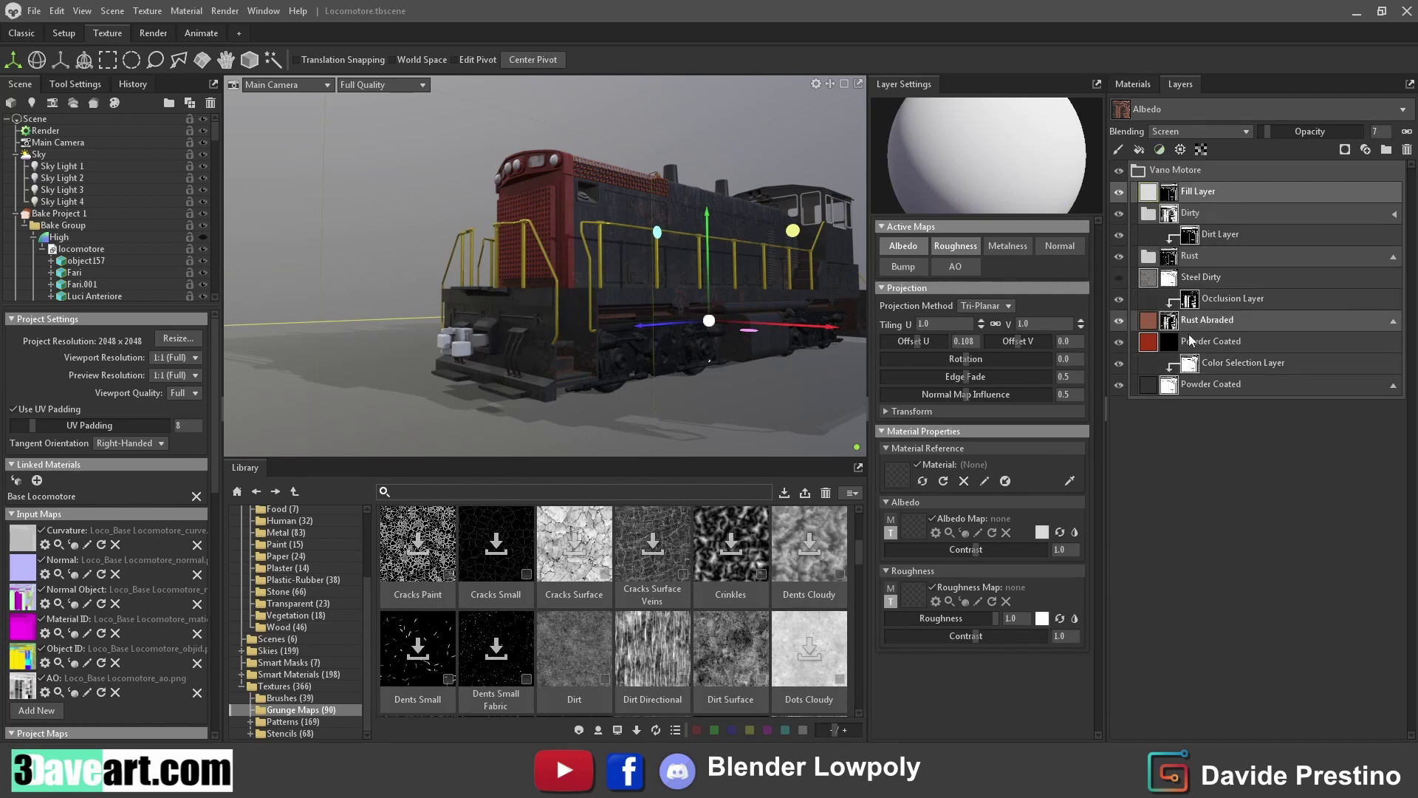
Search the Metal library for 'rust' and add Rust Speckled as the top layer
click(284, 533)
click(443, 492)
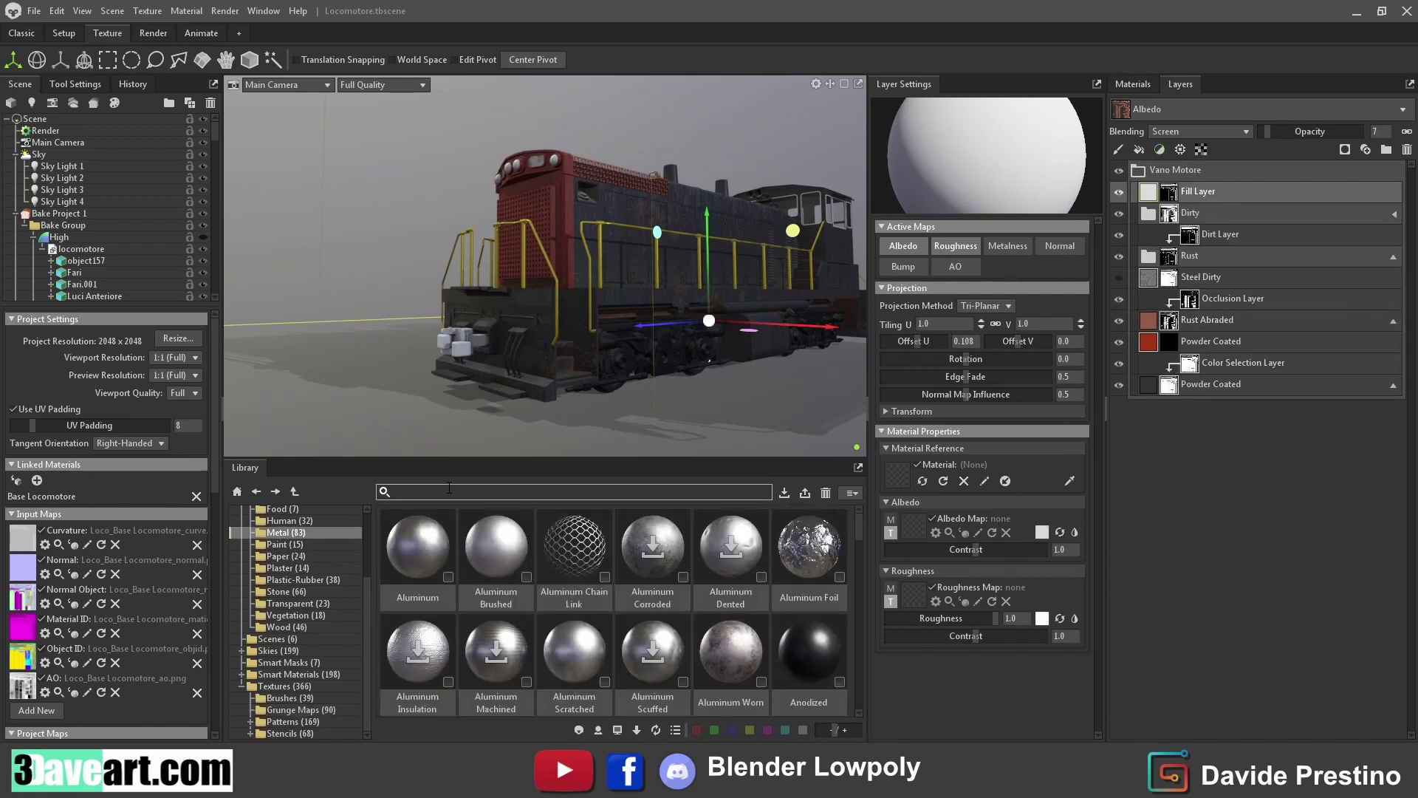
text(rust)
key(Return)
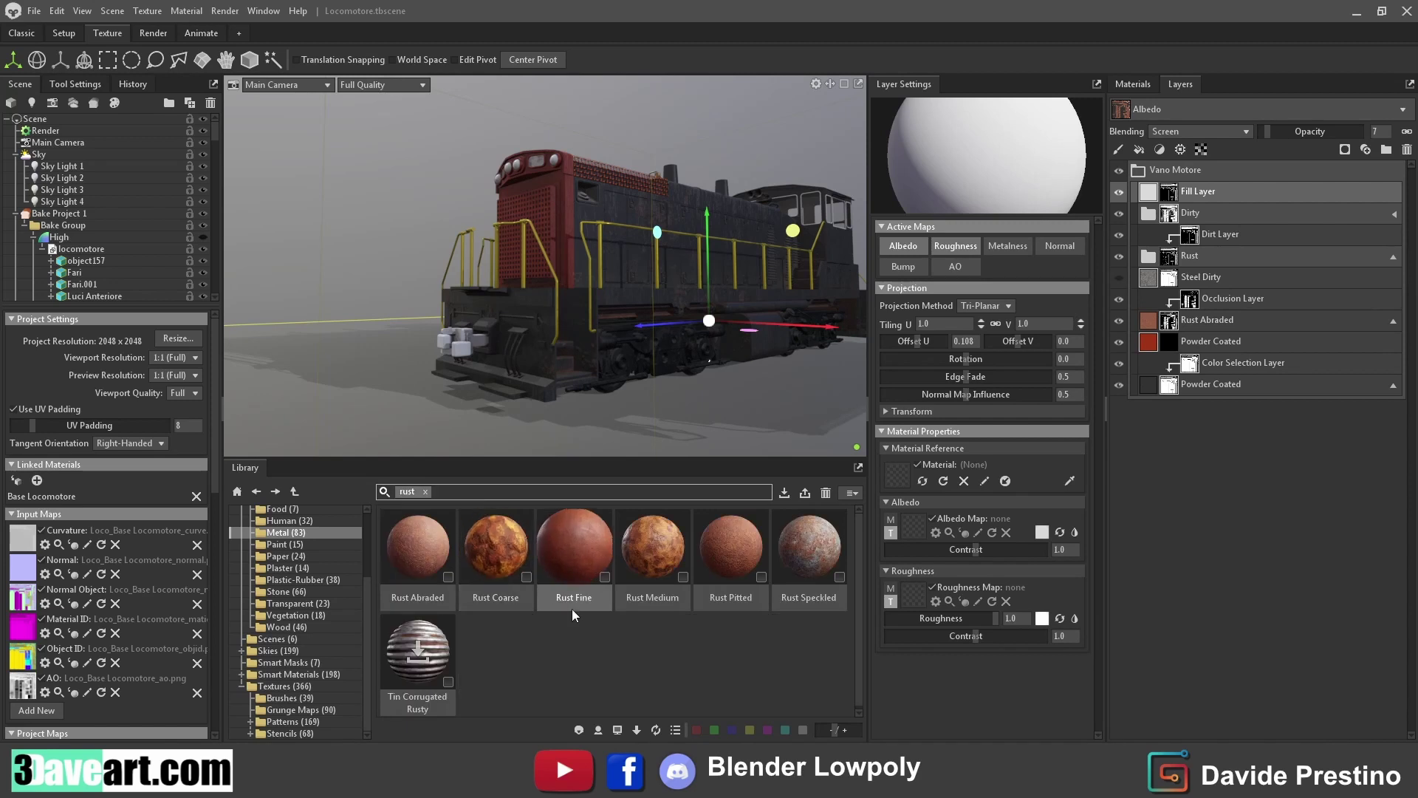
drag(803, 549, 1225, 185)
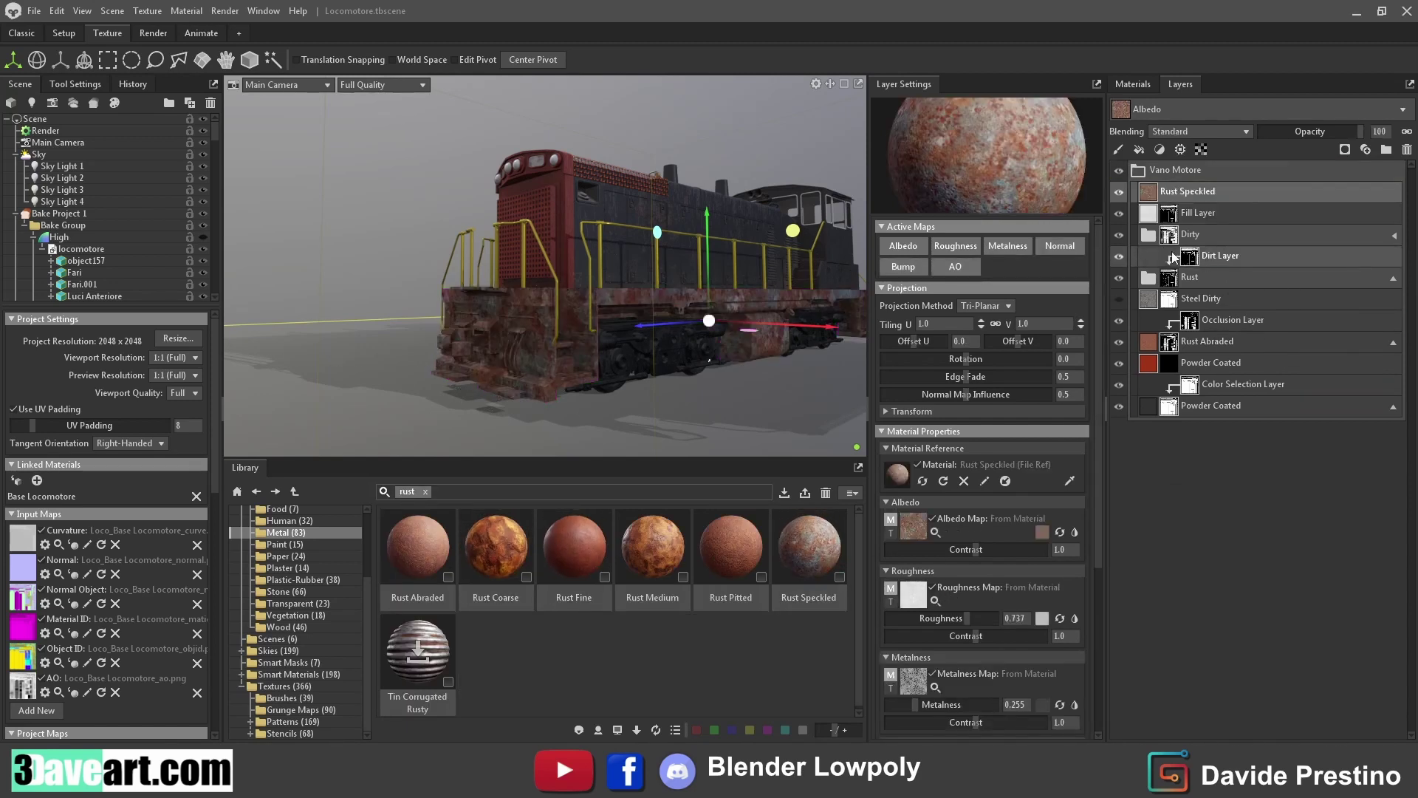
Give Rust Speckled a black color mask with an Object ID color selection sampling one part
click(1345, 150)
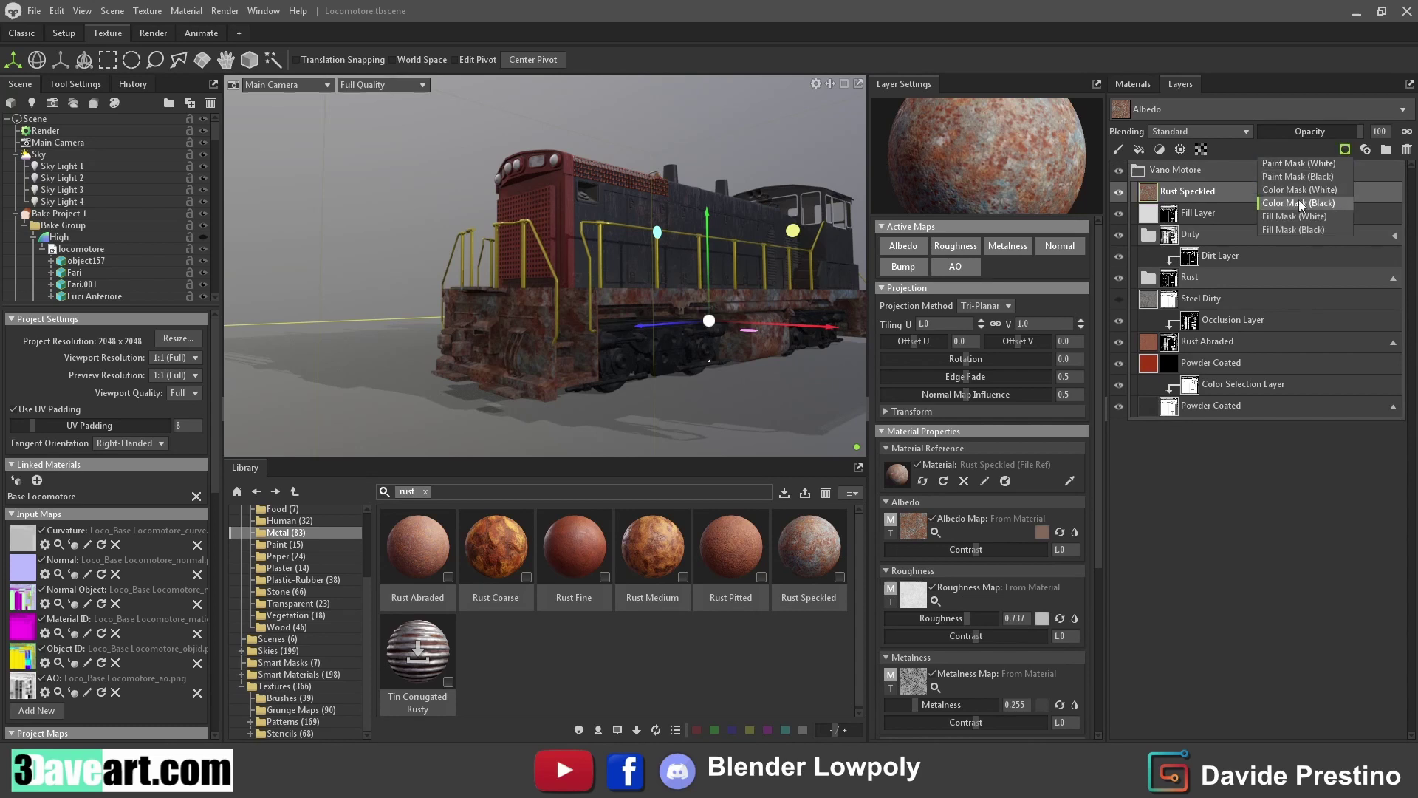
click(1307, 204)
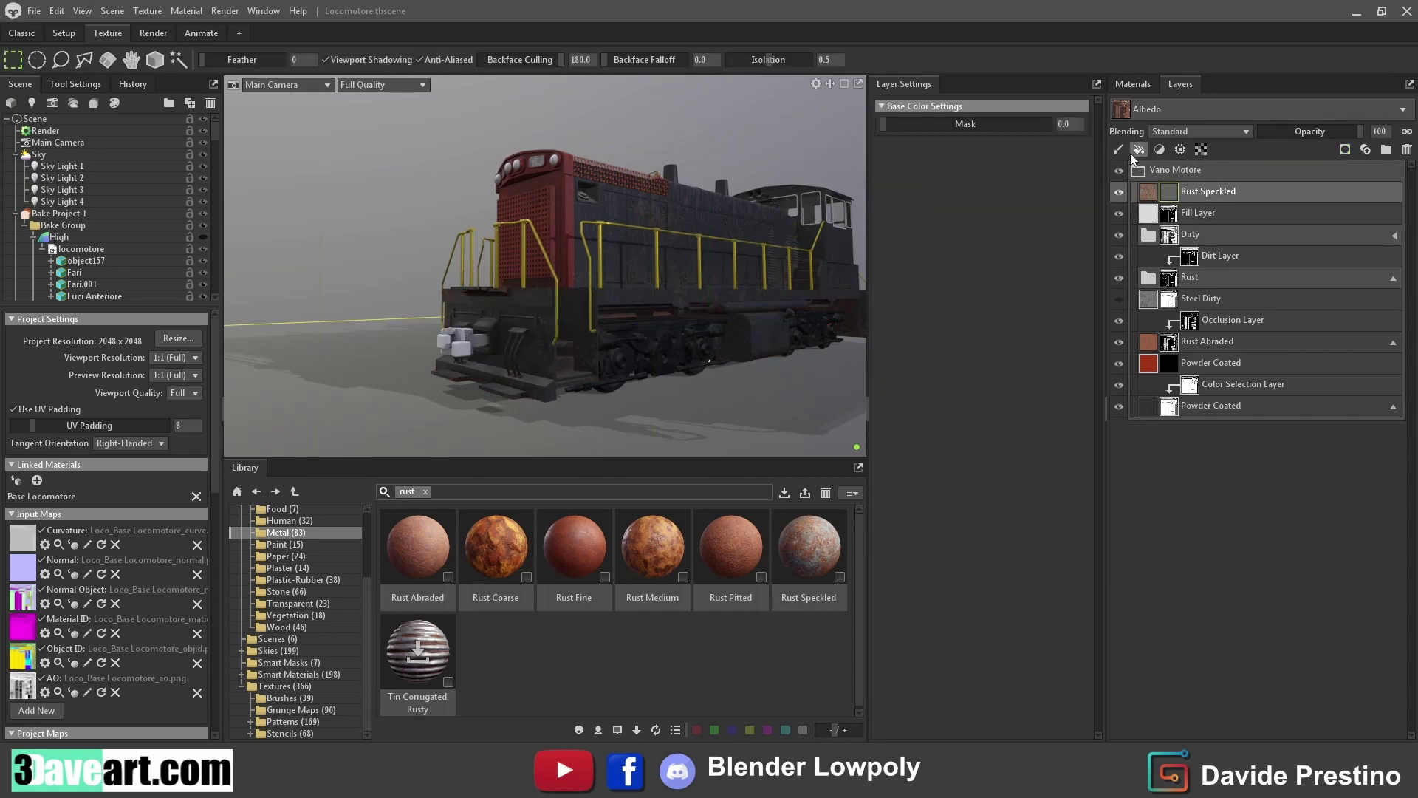
click(1181, 149)
click(1204, 163)
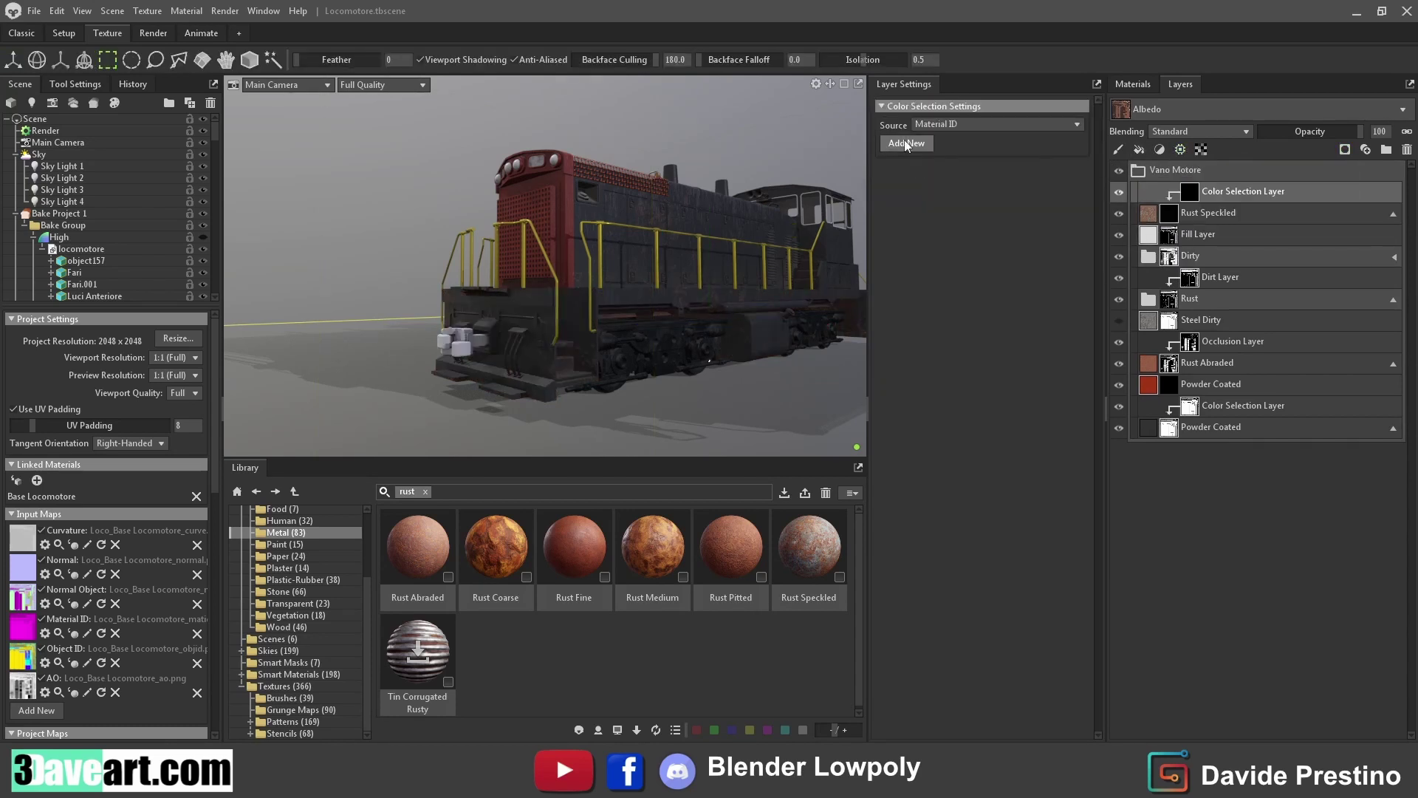
click(910, 126)
click(929, 162)
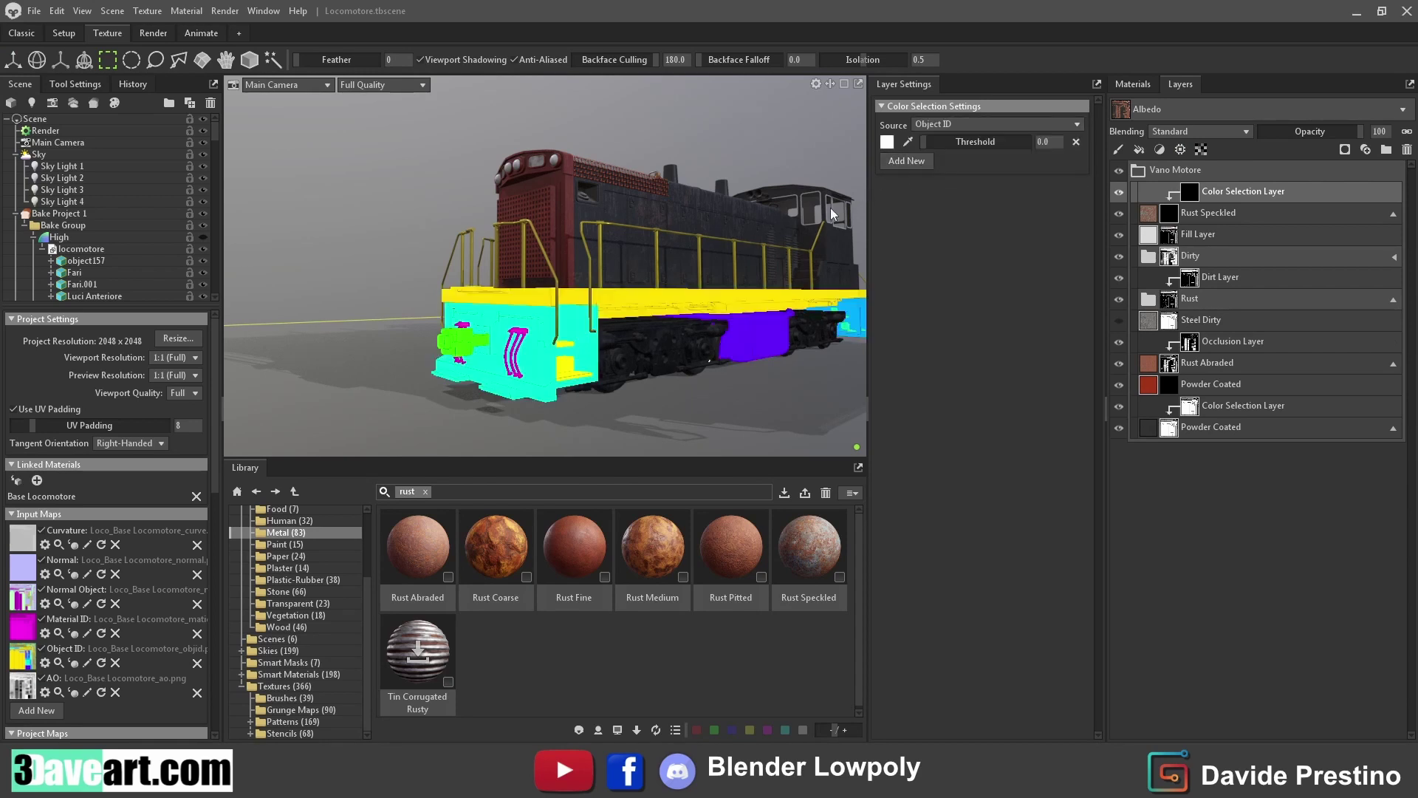
click(473, 354)
Sample a second object color on the front, then delete the Color Selection from the mask
drag(479, 369, 663, 312)
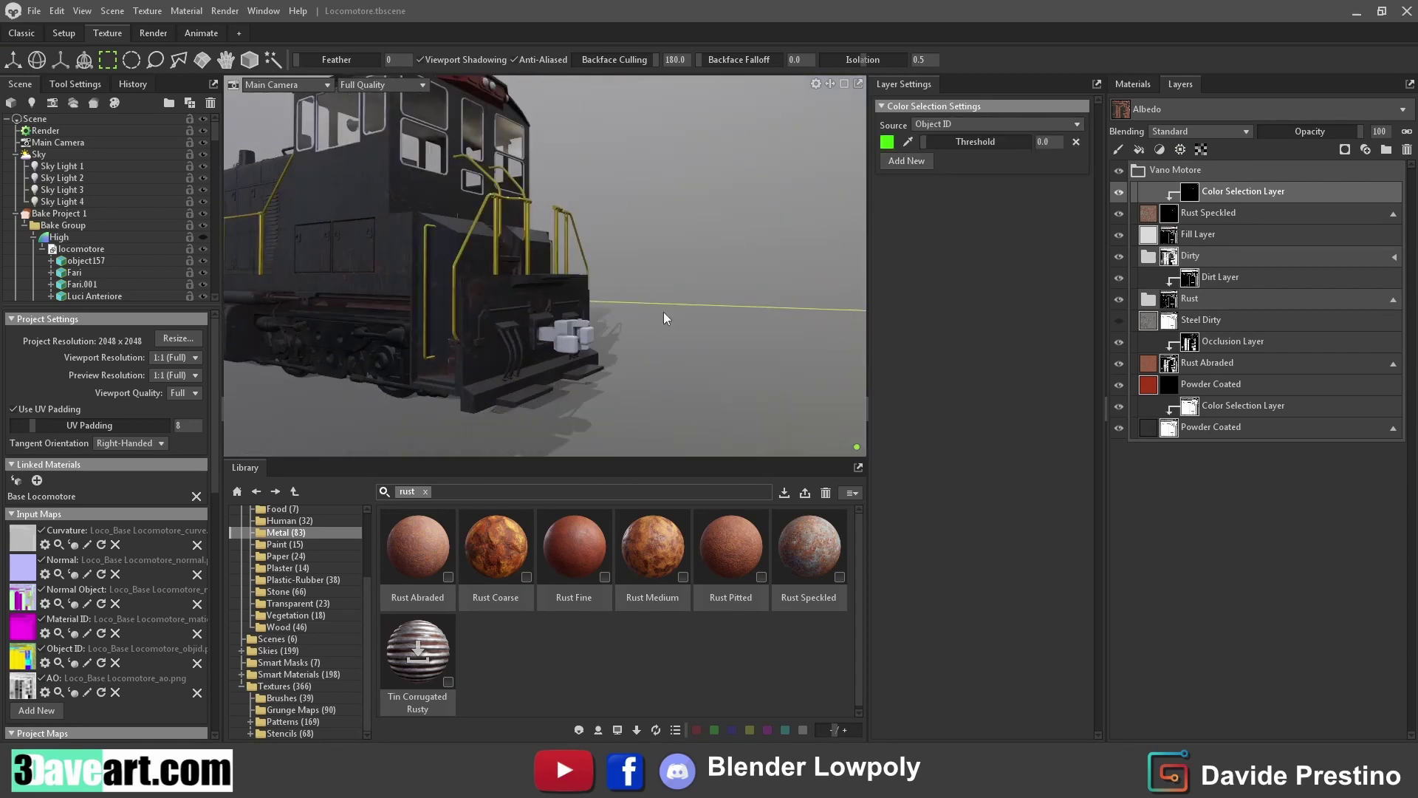
click(902, 161)
click(547, 347)
mouse_move(312, 415)
mouse_down()
mouse_move(543, 403)
mouse_move(492, 371)
mouse_up()
key(Delete)
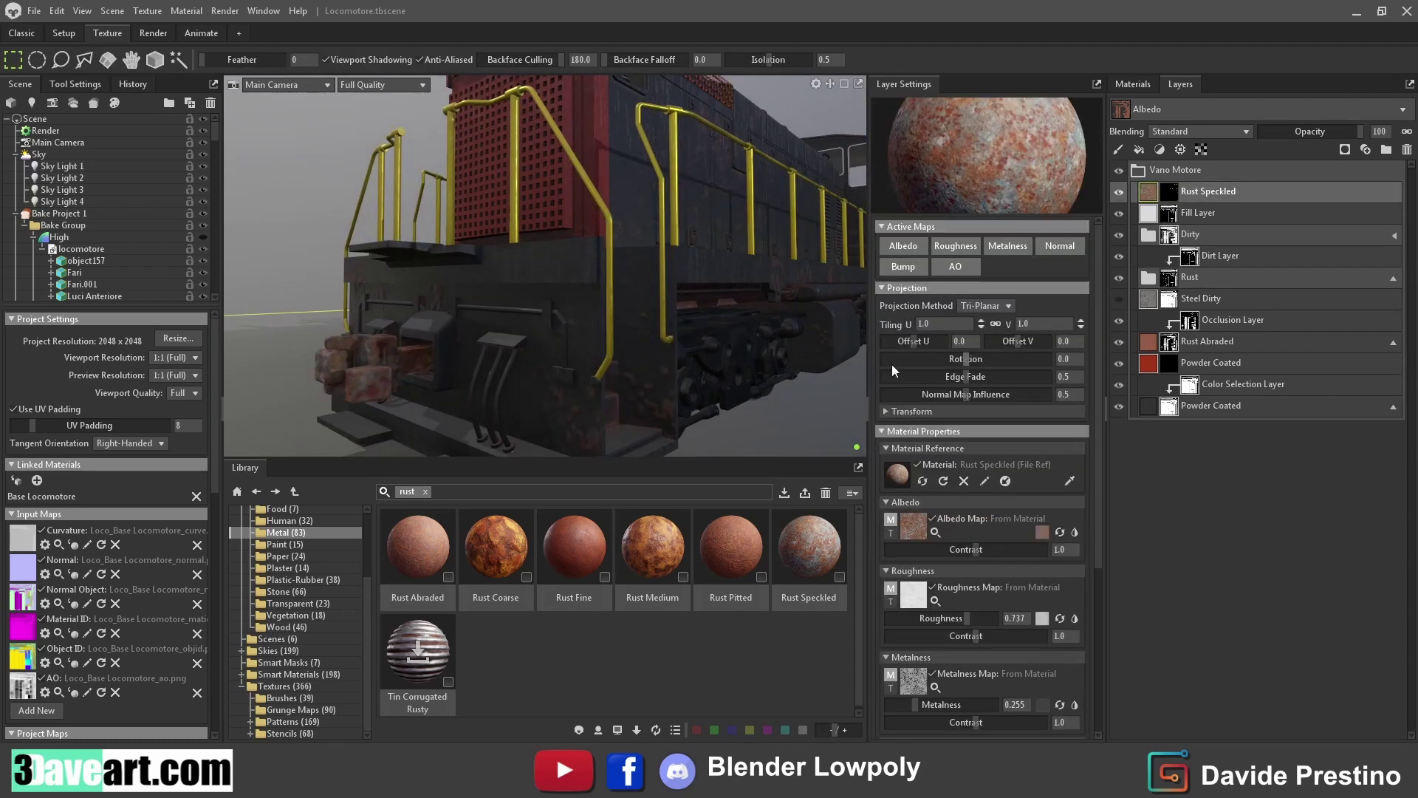
text(2)
Set the Rust Speckled tiling to 3 and check it from the front
key(Return)
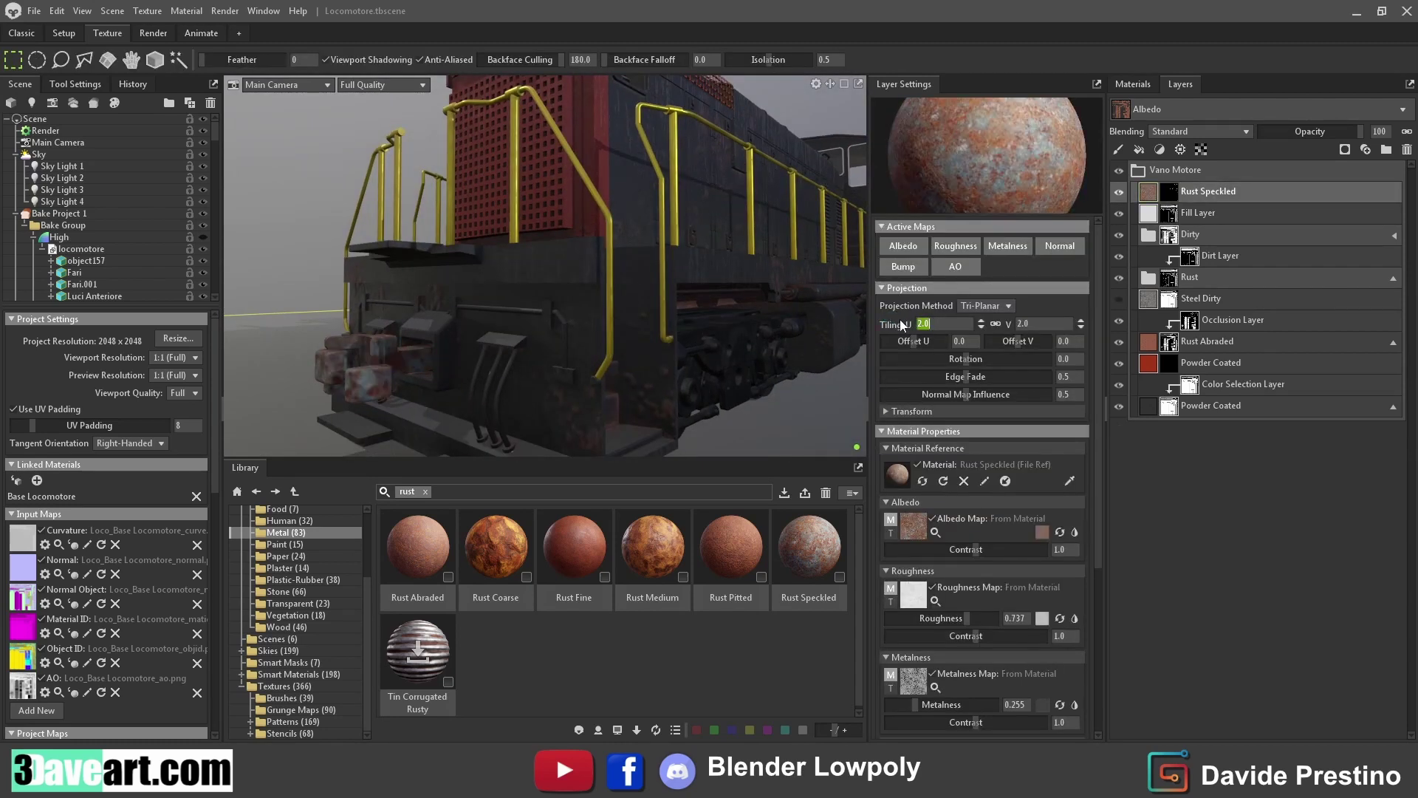
text(3)
key(Return)
drag(342, 216, 509, 256)
mouse_move(558, 295)
middle_down()
mouse_move(619, 273)
mouse_move(586, 294)
mouse_move(687, 273)
middle_up()
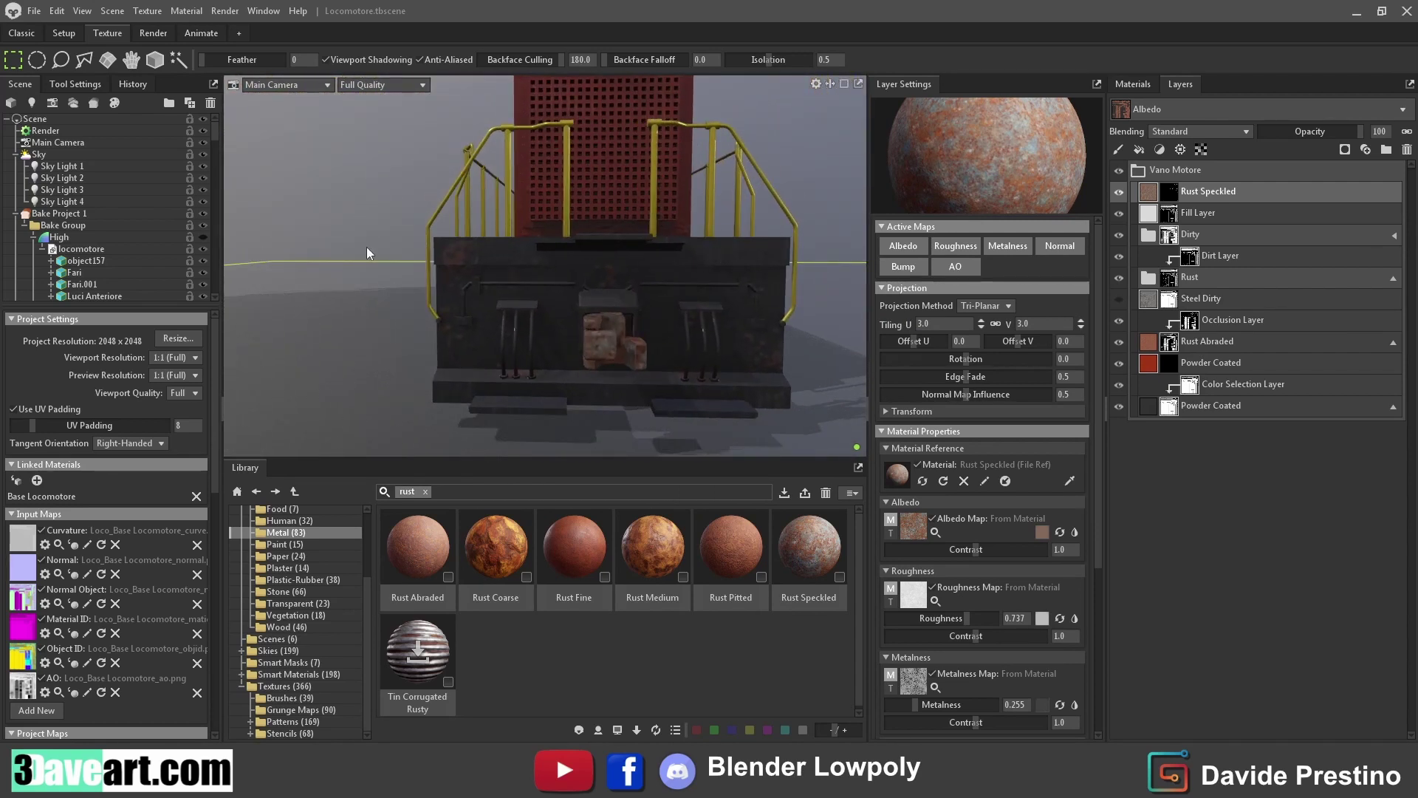
Collapse the Ringhiere, Luci Posteriore, Cabina Interno, Cabina, Gradini Cabina, Base and Serbatoio scene entries
scroll(95, 214, down, 1)
scroll(98, 252, down, 2)
click(51, 273)
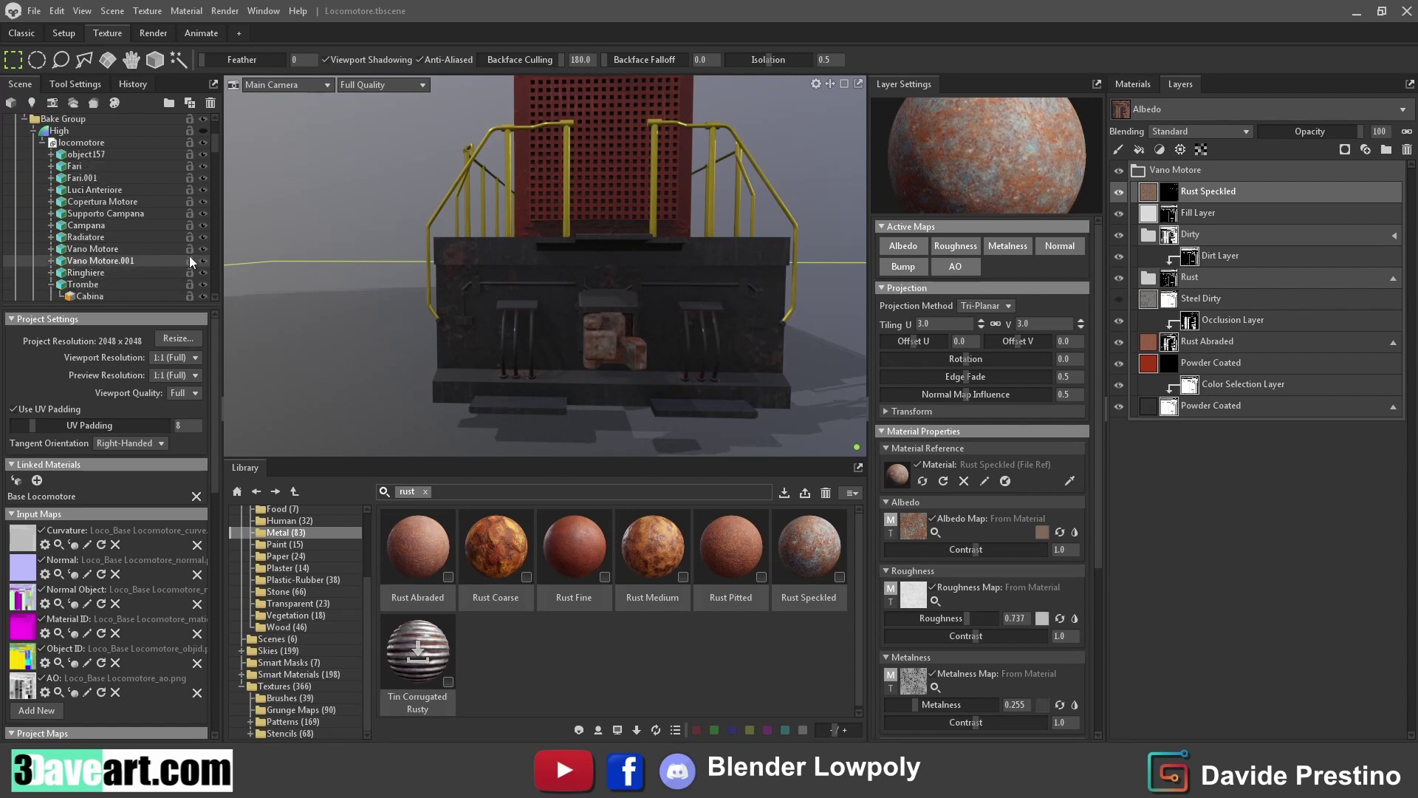
scroll(55, 244, down, 2)
click(51, 248)
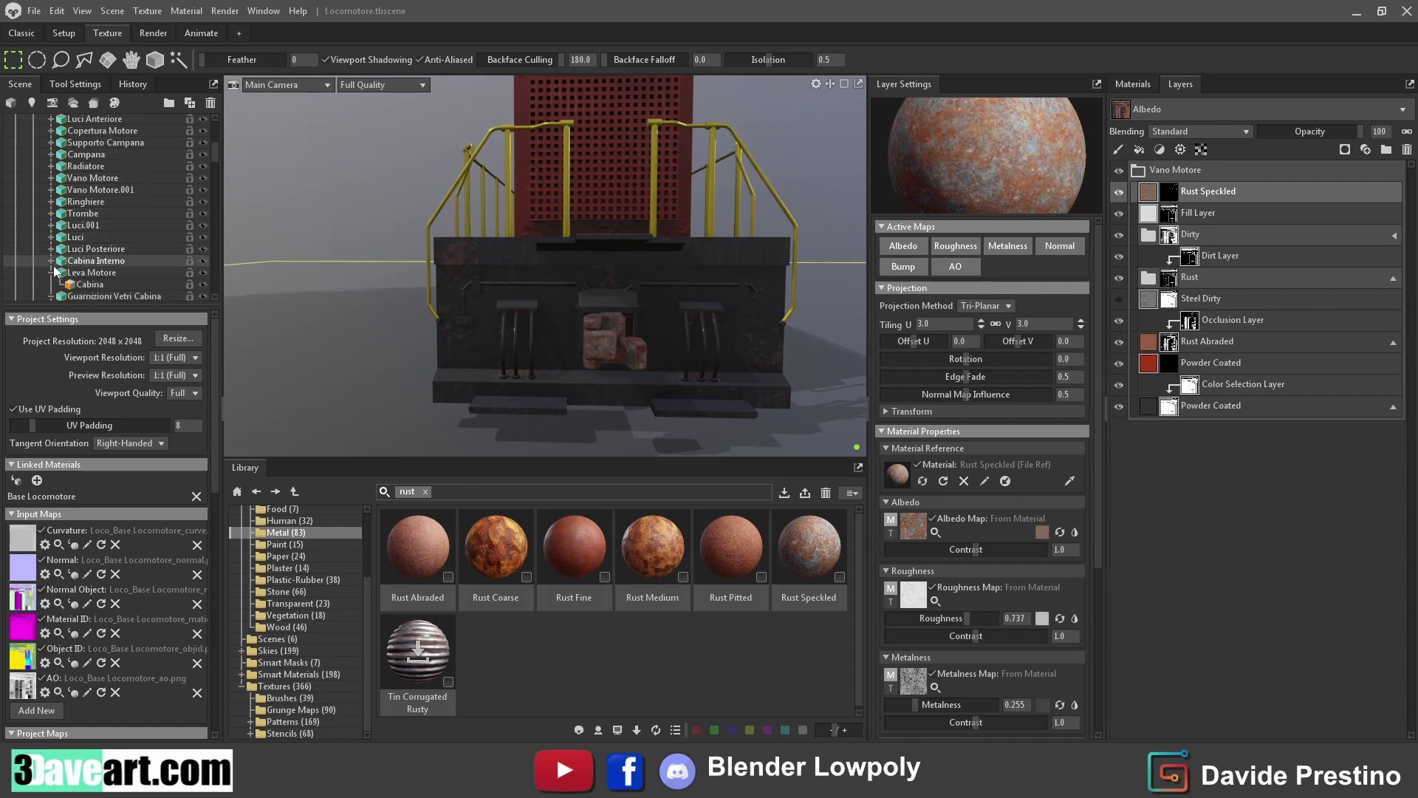
scroll(74, 244, down, 3)
click(51, 213)
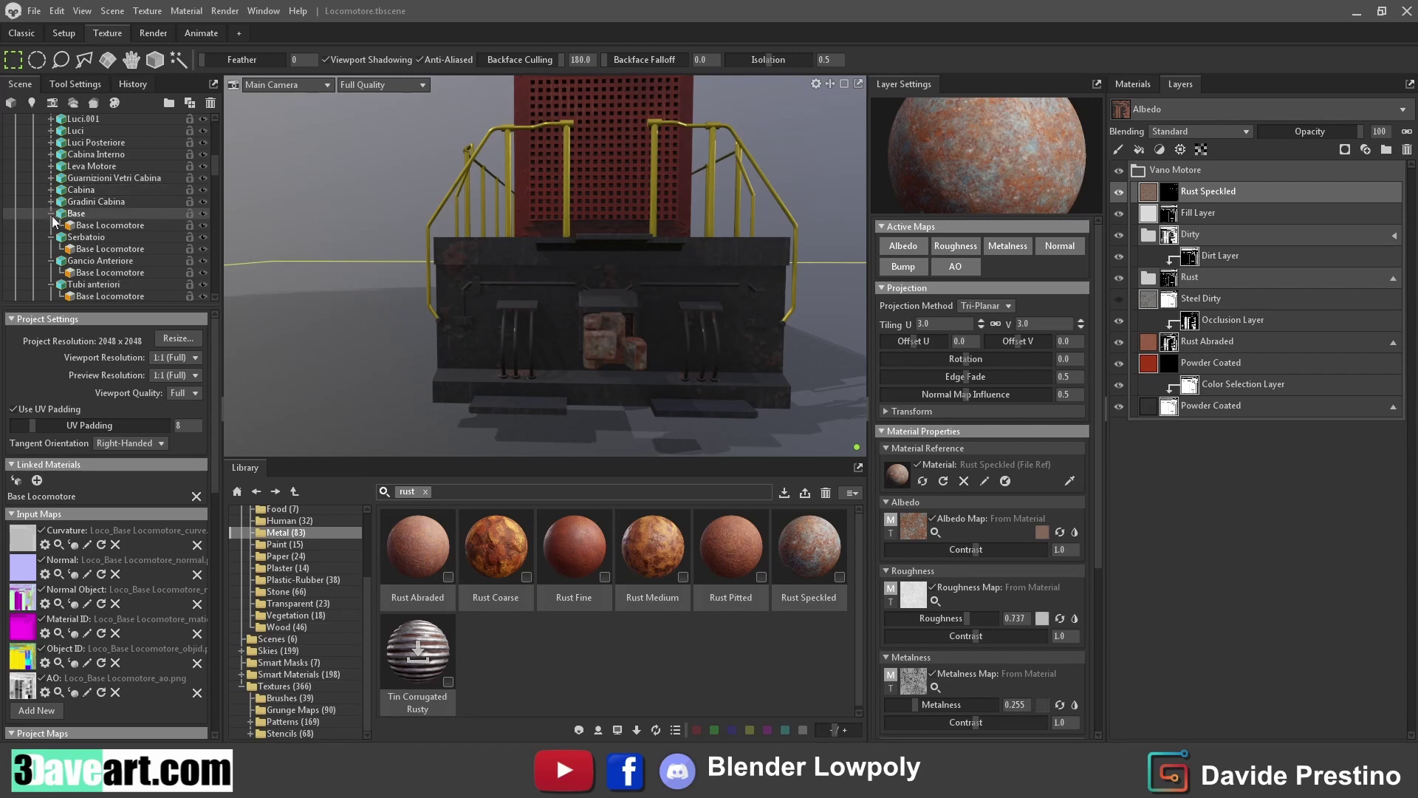
click(50, 225)
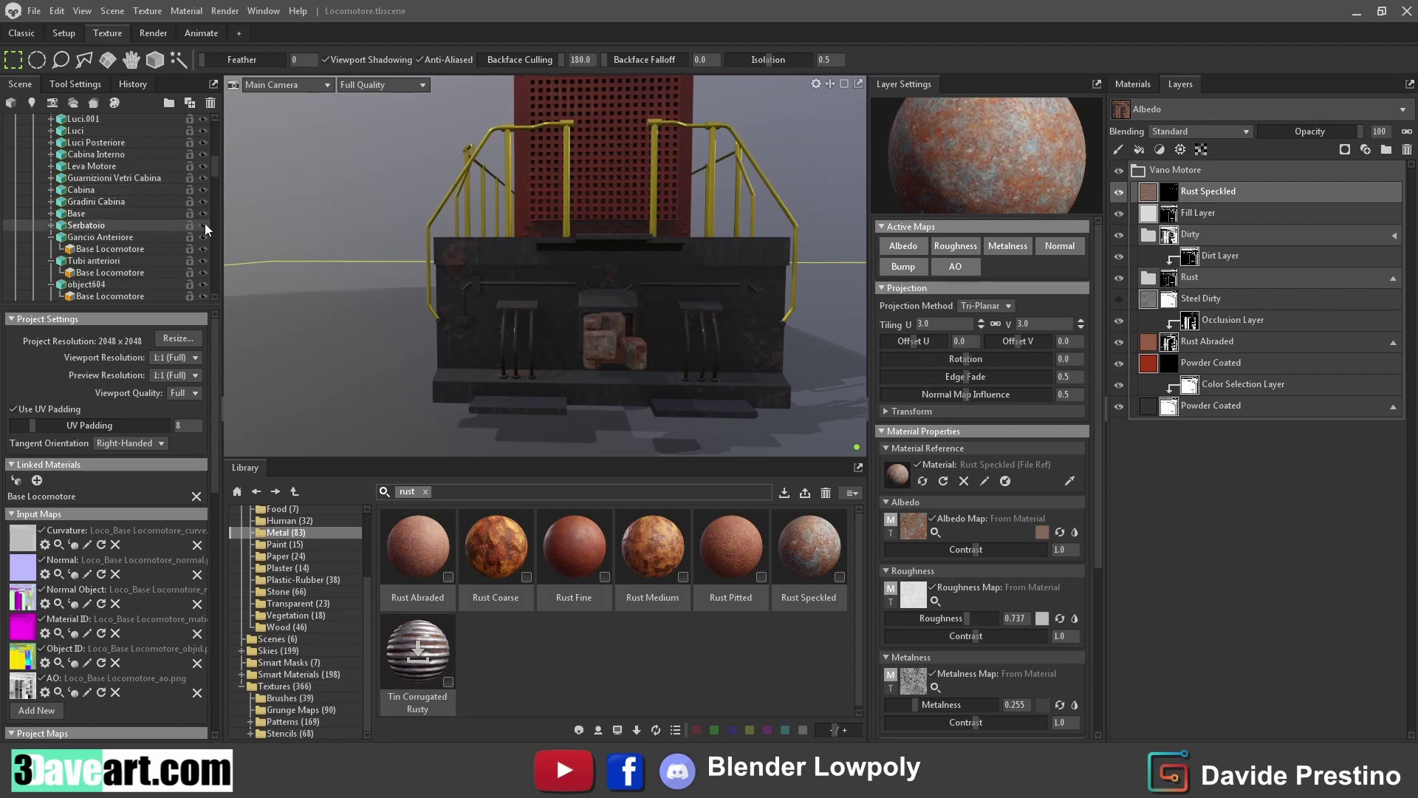
Collapse Gancio Anteriore and select a Cabina submesh to inspect it
click(51, 237)
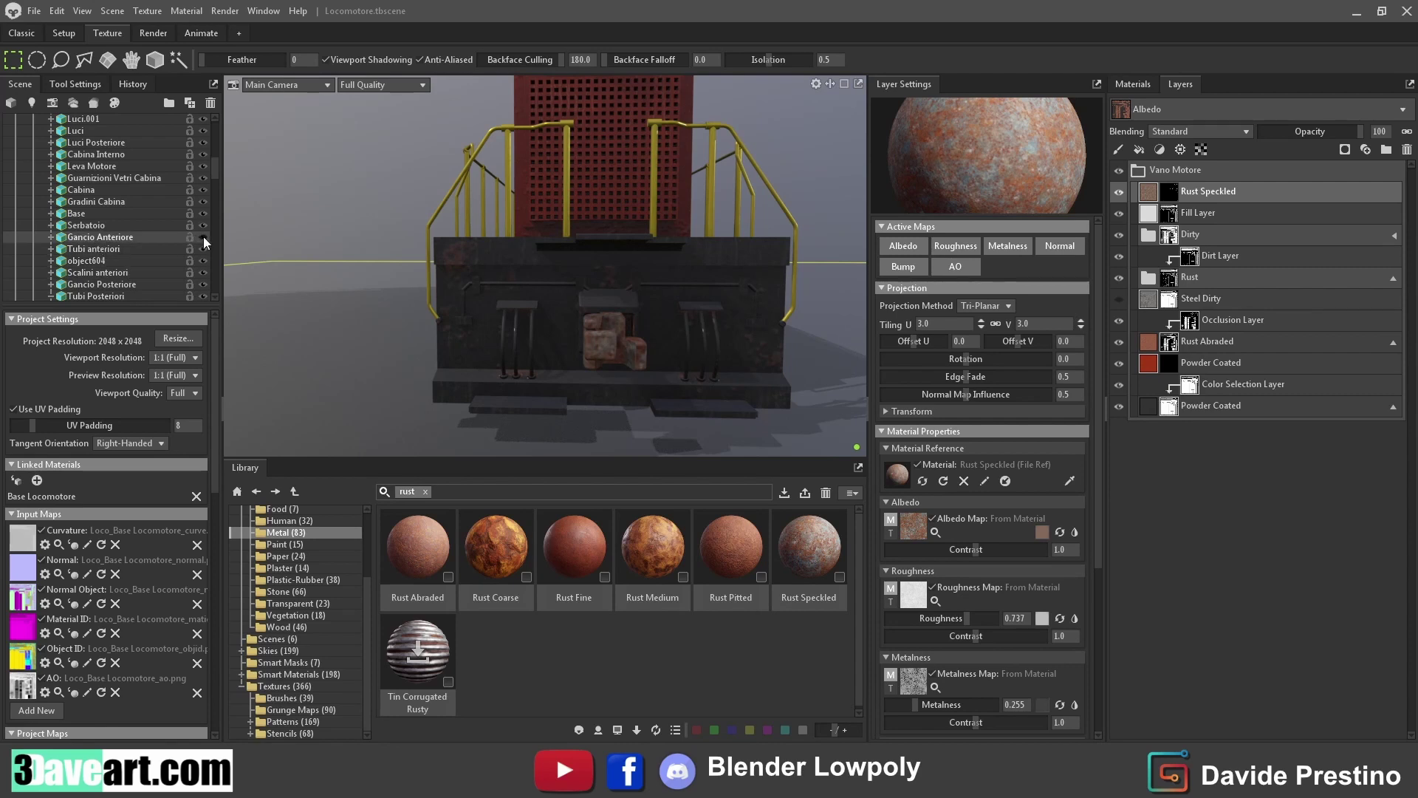
scroll(203, 237, up, 5)
scroll(160, 215, up, 5)
scroll(45, 221, down, 5)
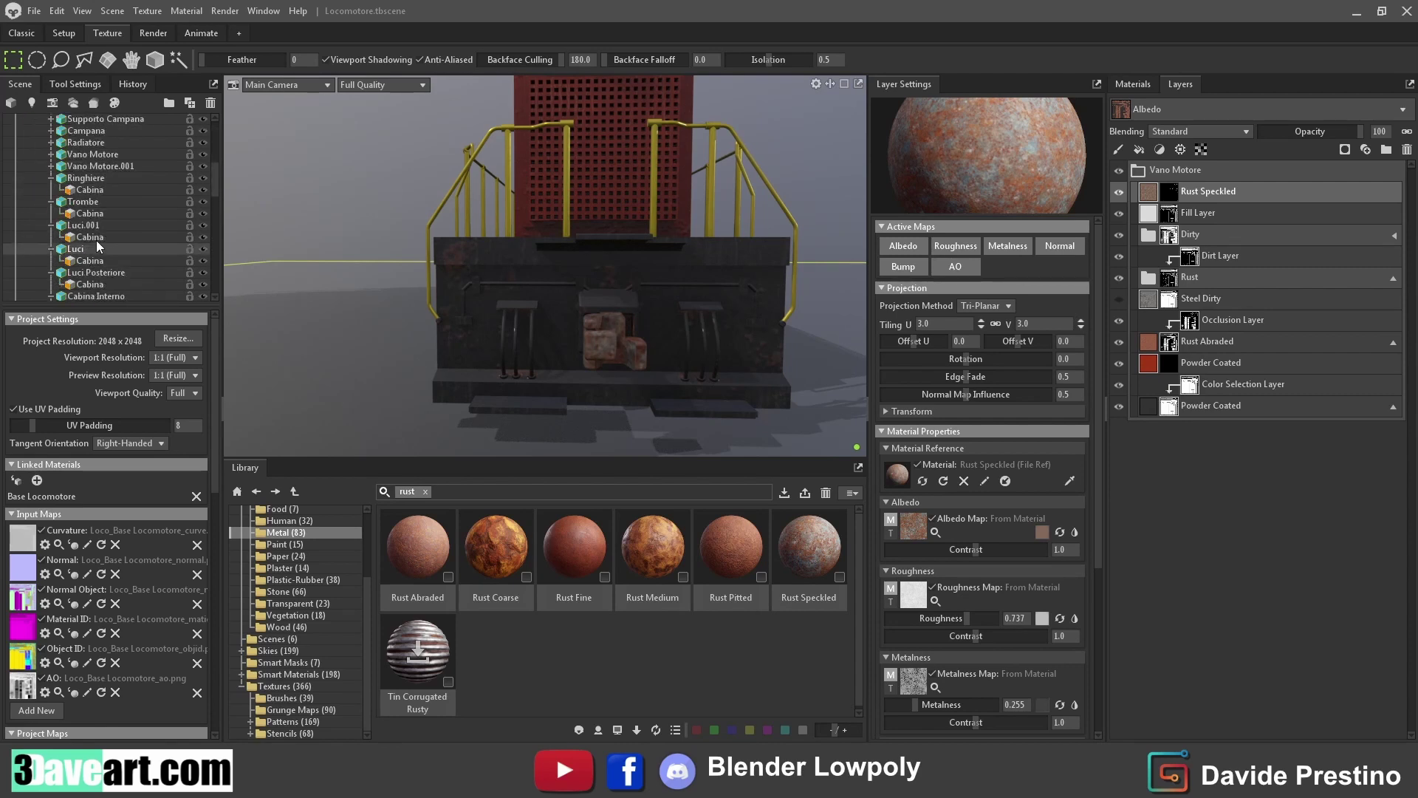
click(45, 254)
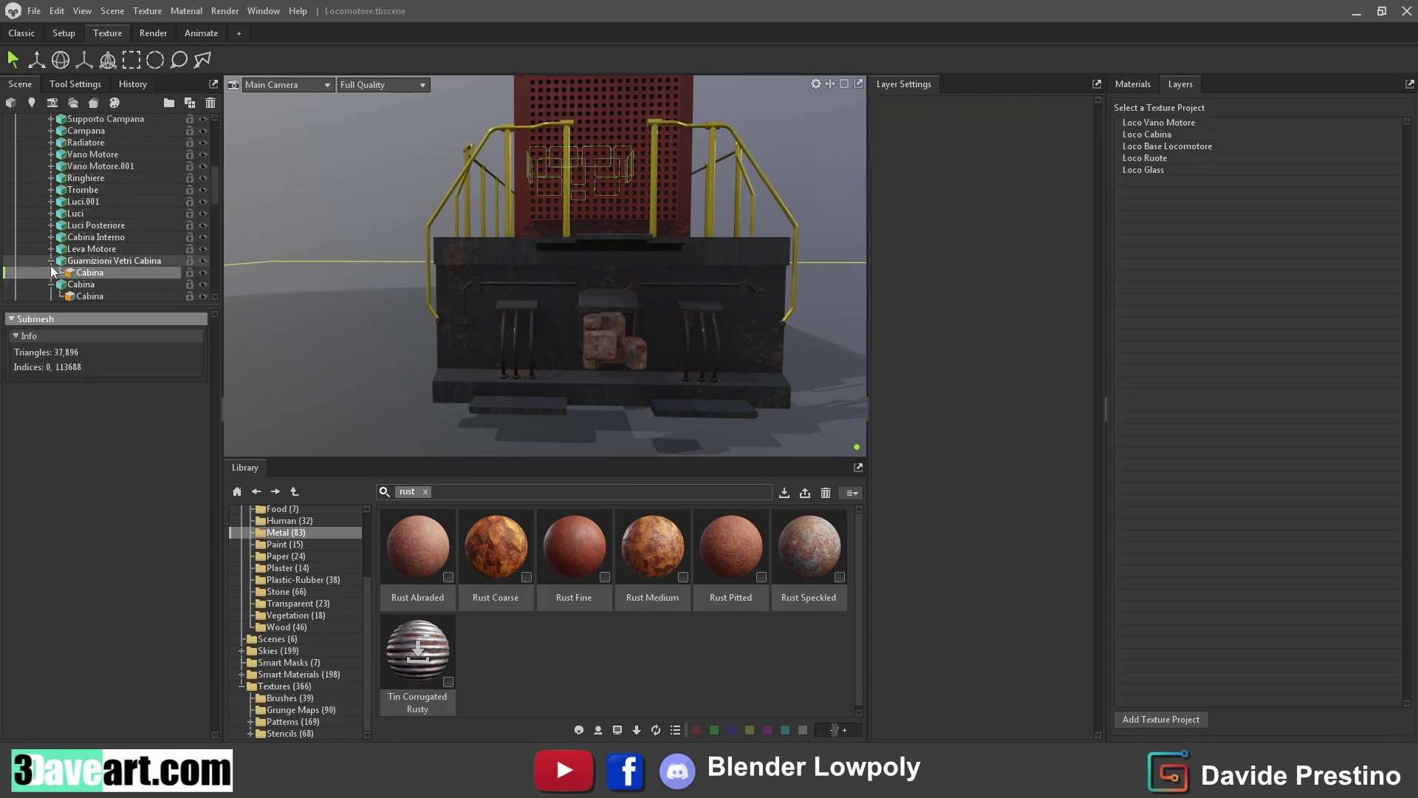
scroll(55, 222, down, 4)
Collapse the scene entries from Serbatoio down through object4 and Gruppo Ruote anteriori
click(50, 165)
click(51, 177)
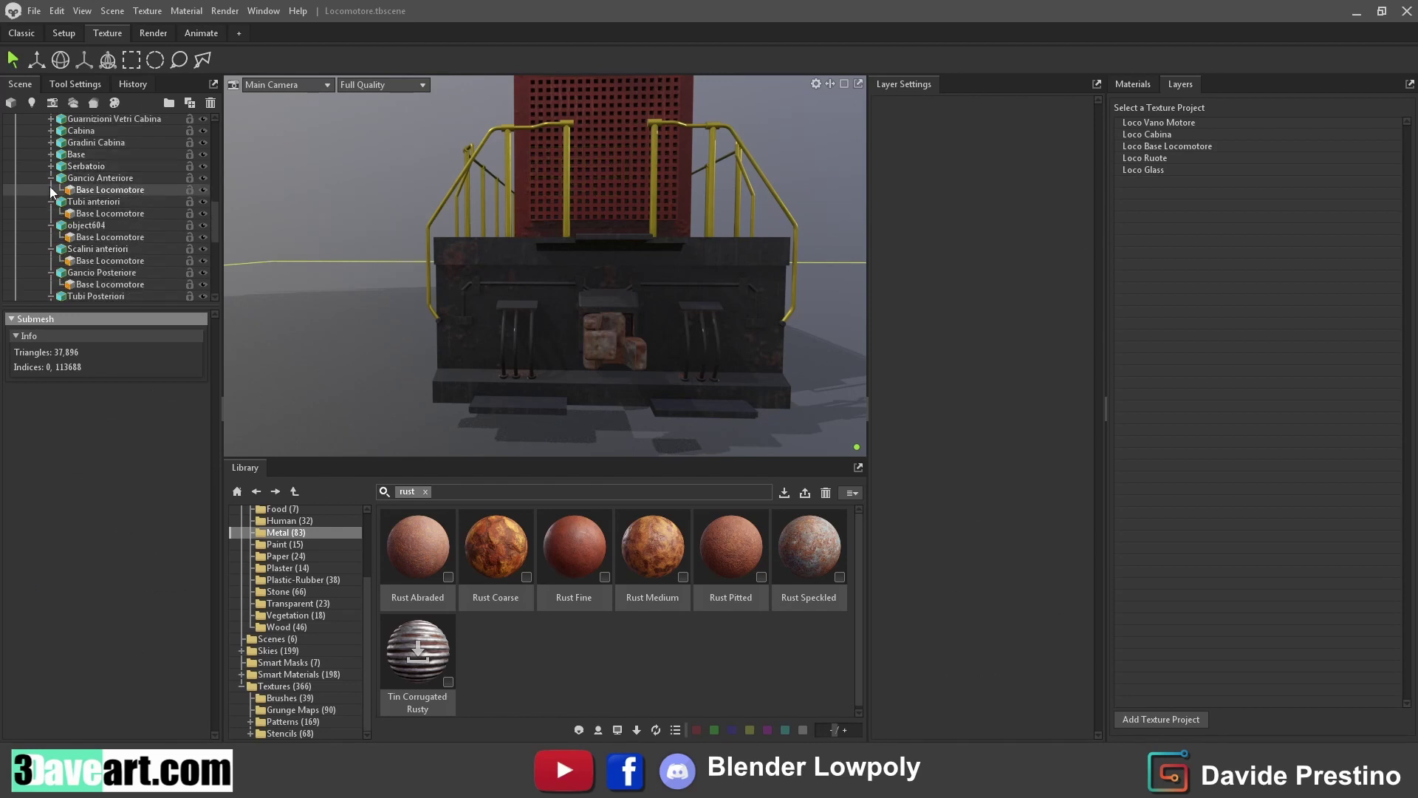
click(50, 212)
click(50, 248)
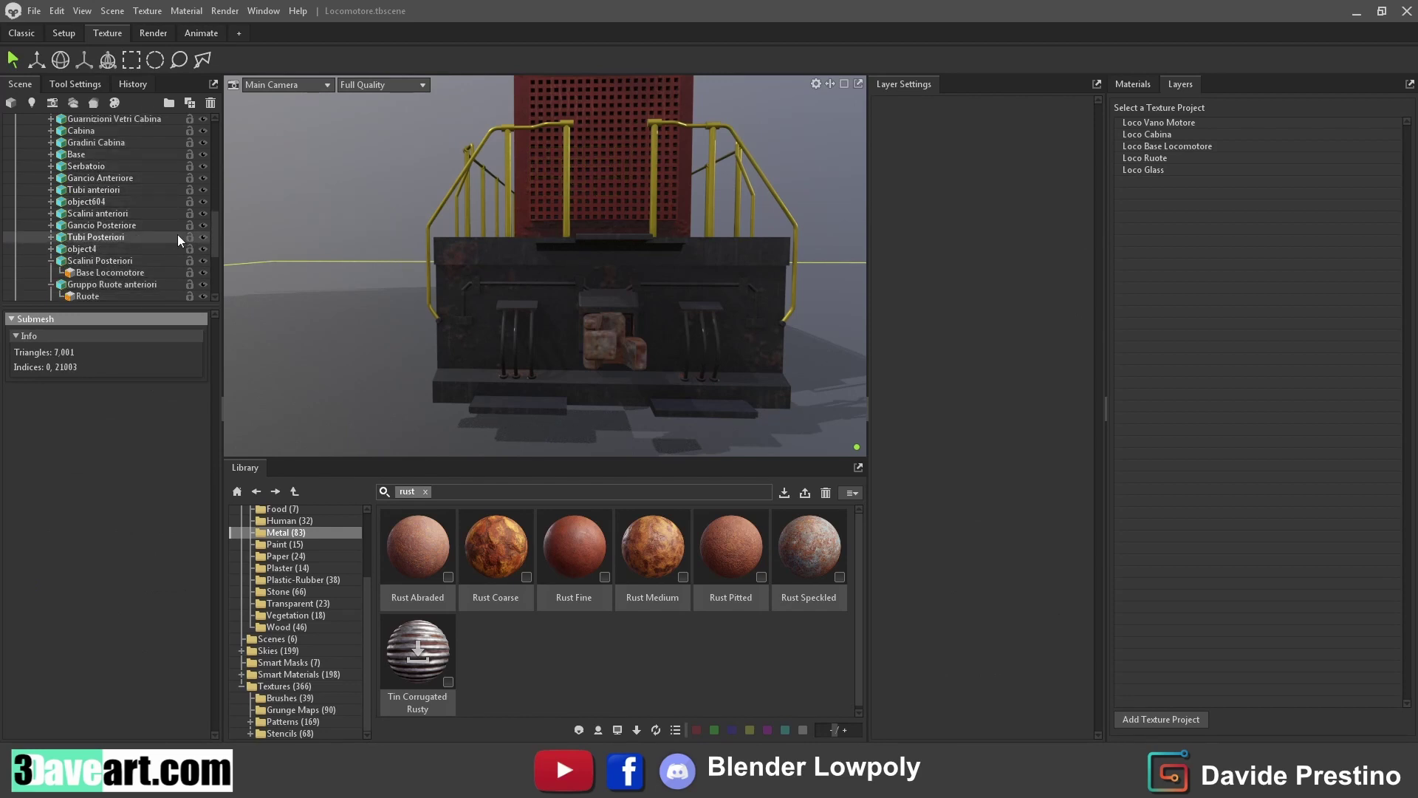
click(50, 260)
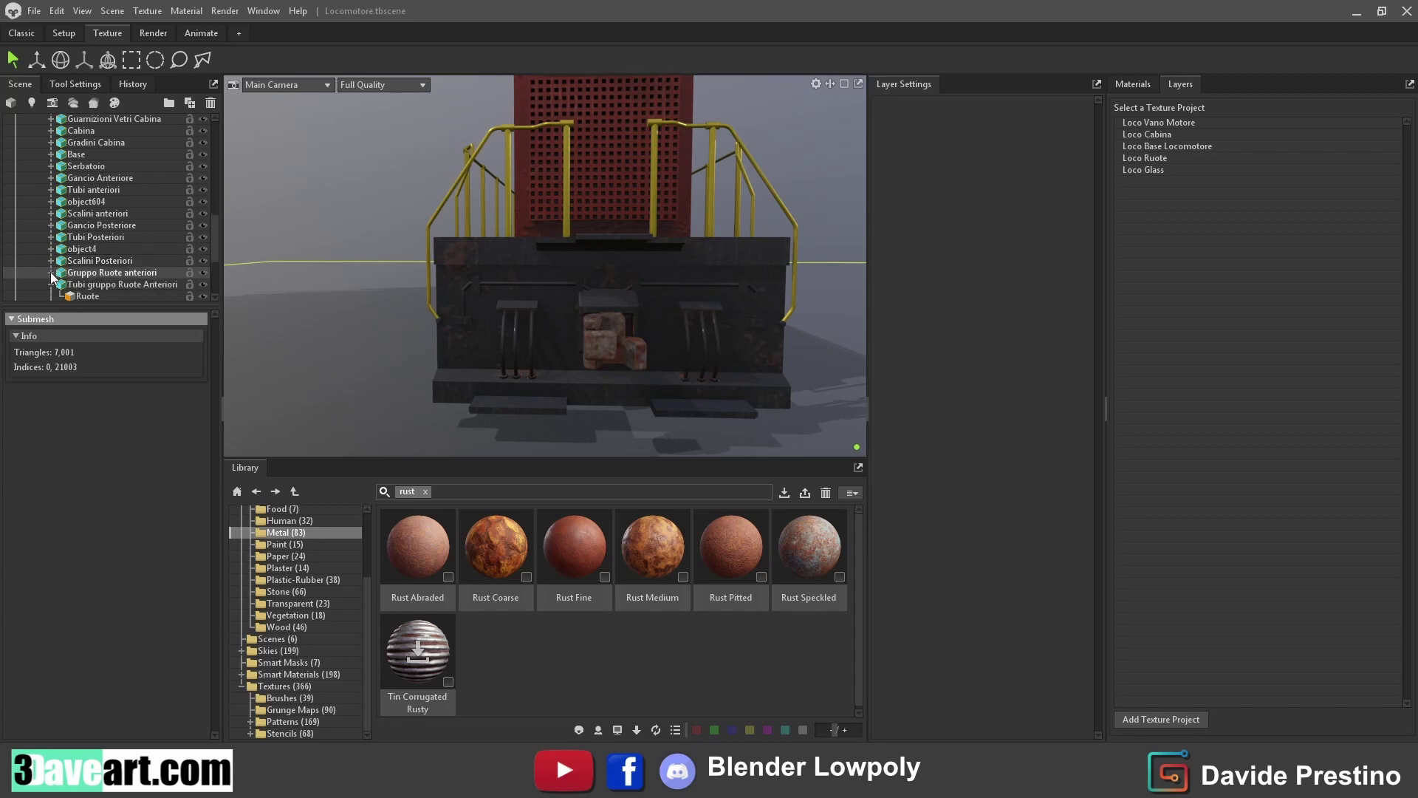
scroll(111, 222, down, 3)
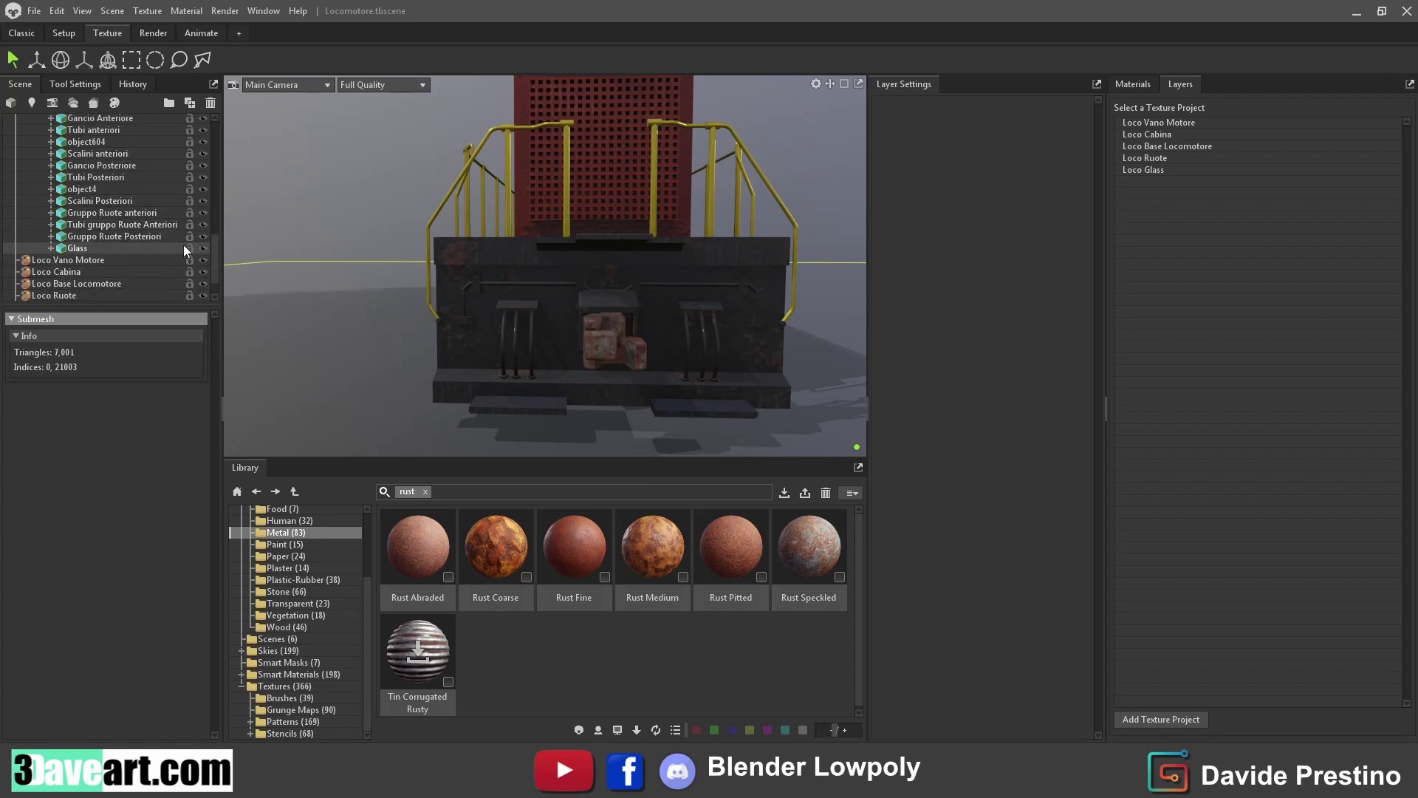
scroll(183, 245, up, 2)
scroll(188, 248, up, 1)
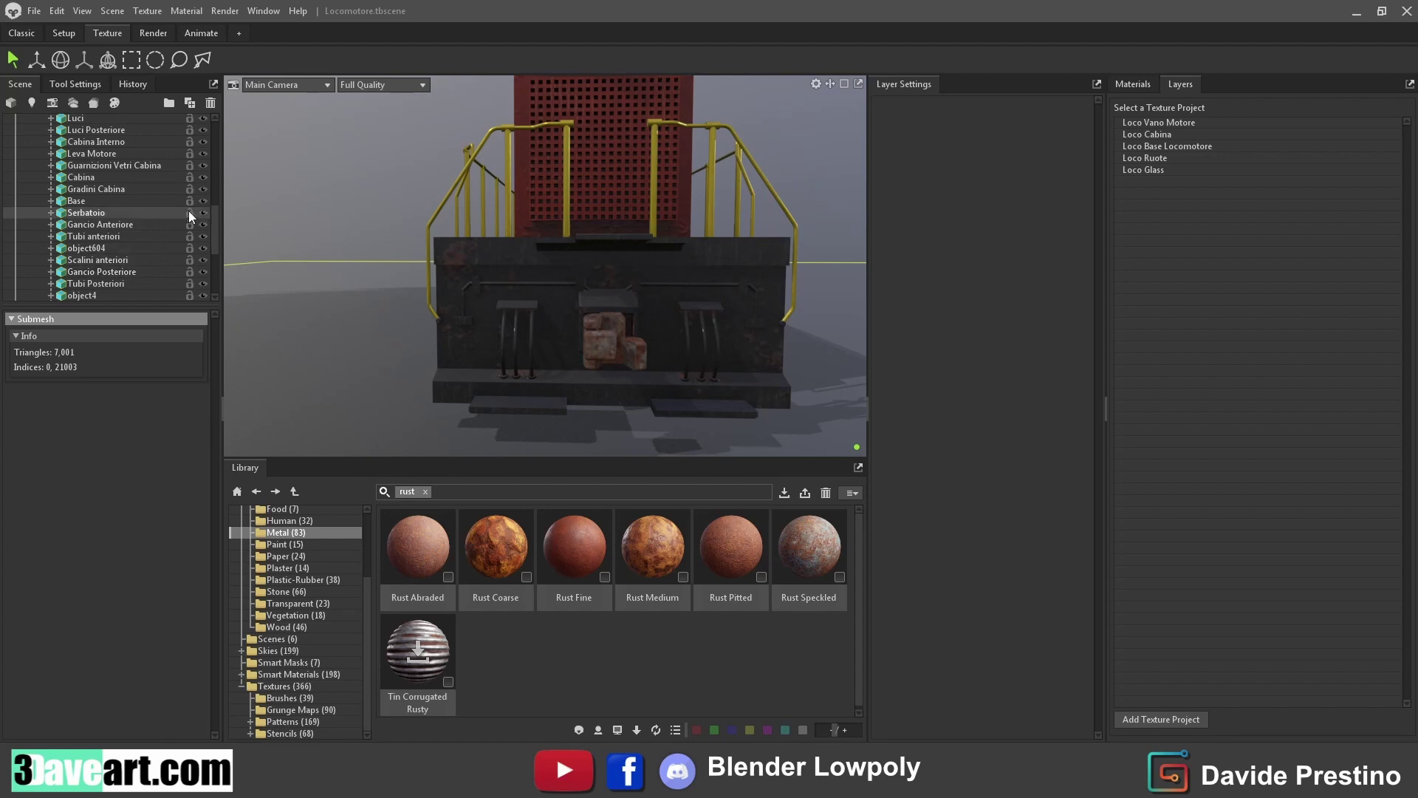
Toggle visibility of Gancio Posteriore and Gradini Cabina, then select a locomotive part in the viewport
click(203, 271)
click(203, 272)
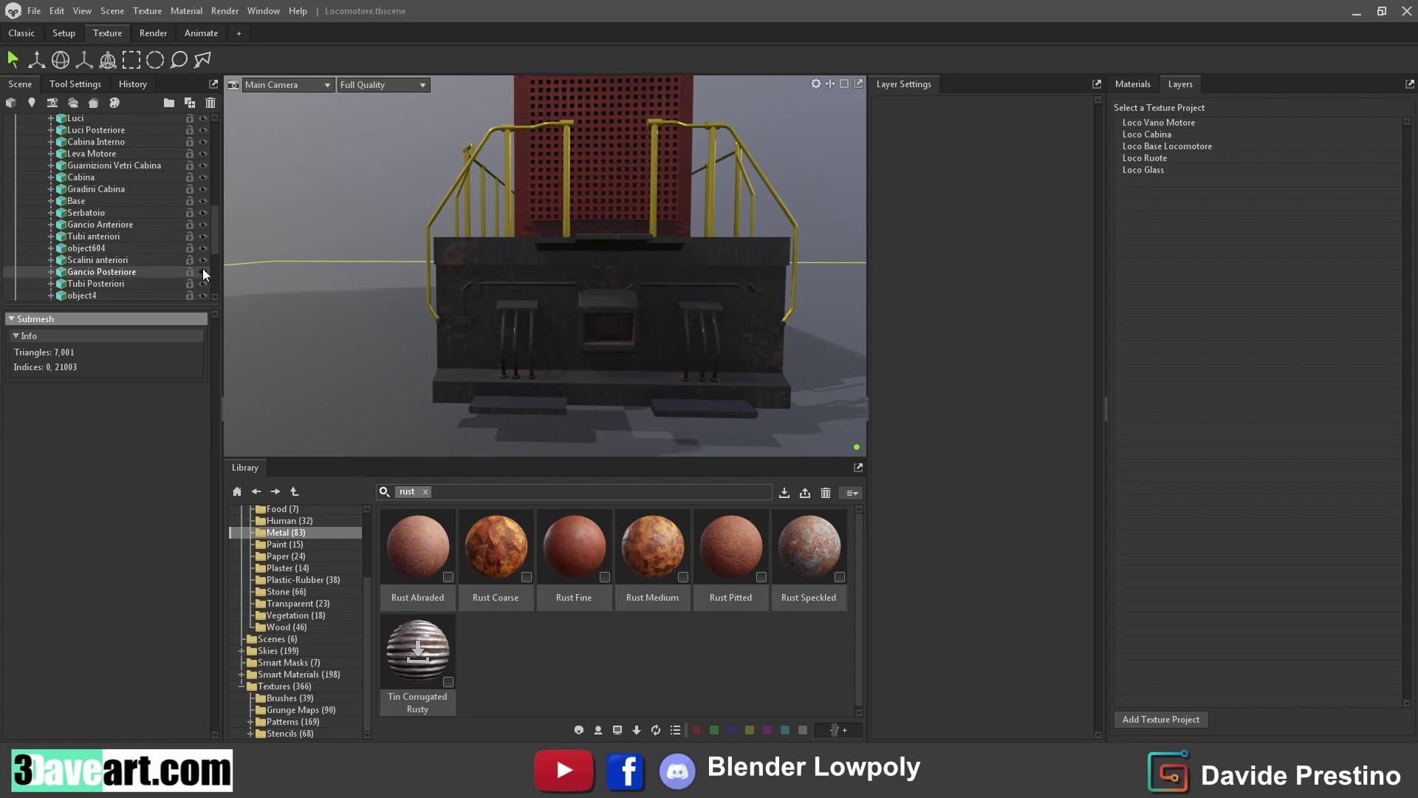
click(204, 211)
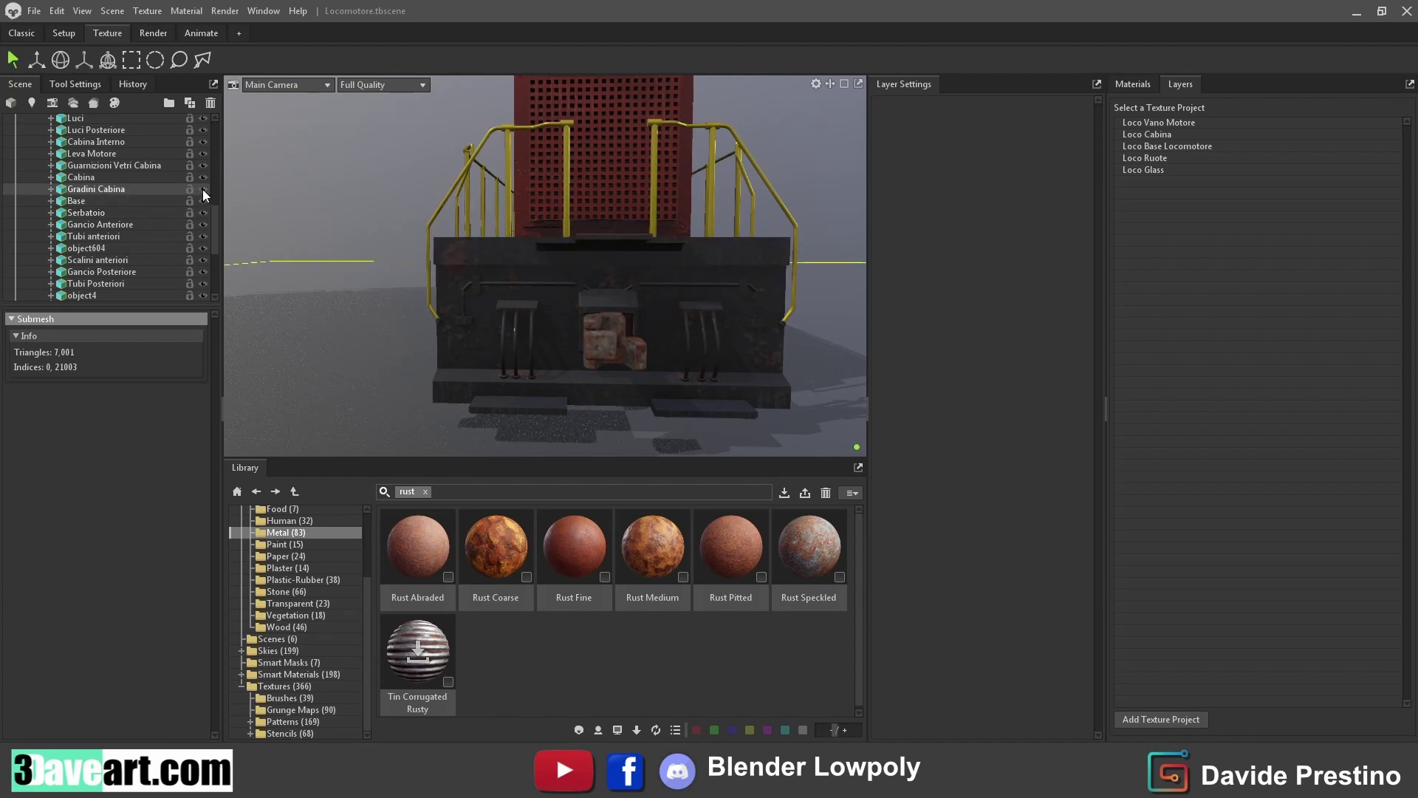
scroll(204, 175, up, 2)
scroll(202, 175, up, 1)
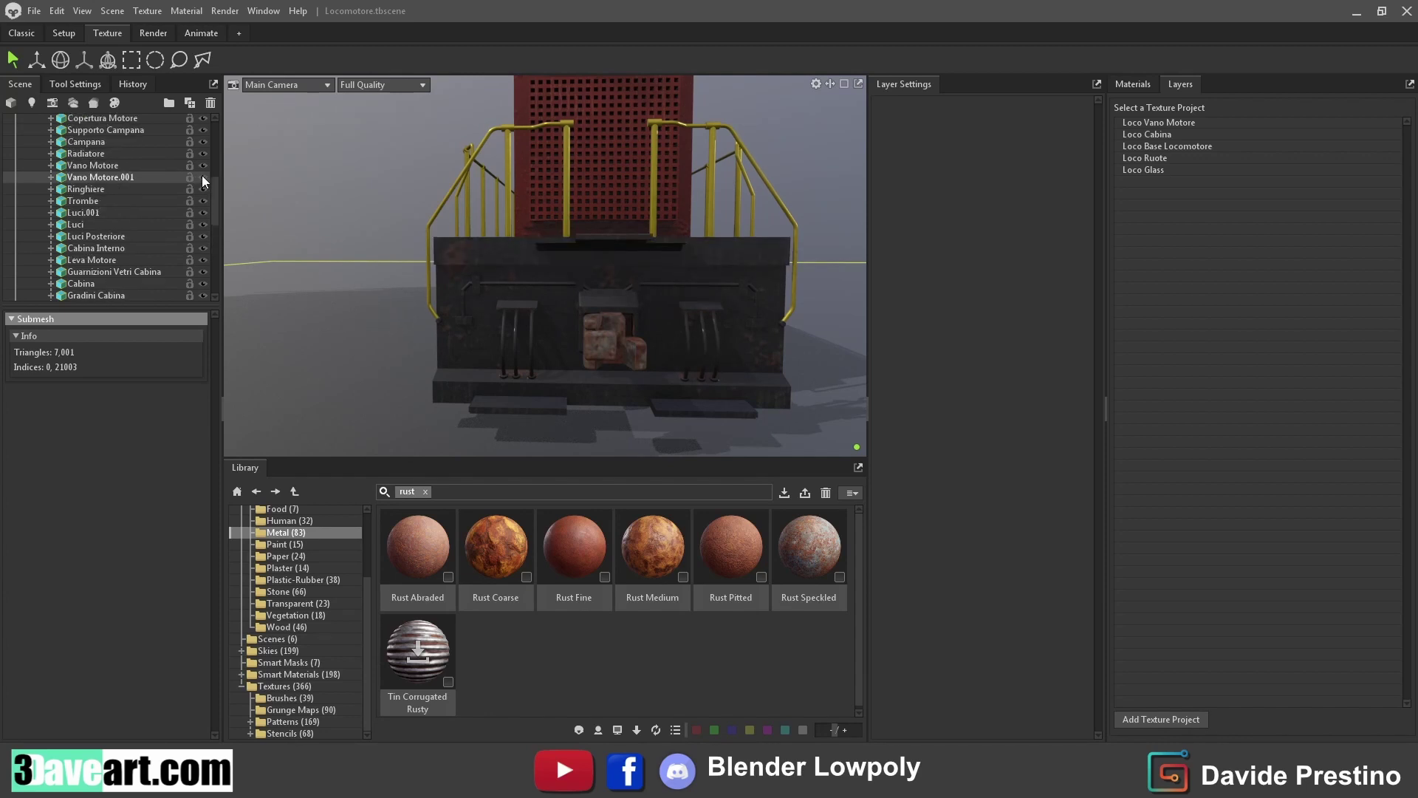
scroll(202, 175, up, 1)
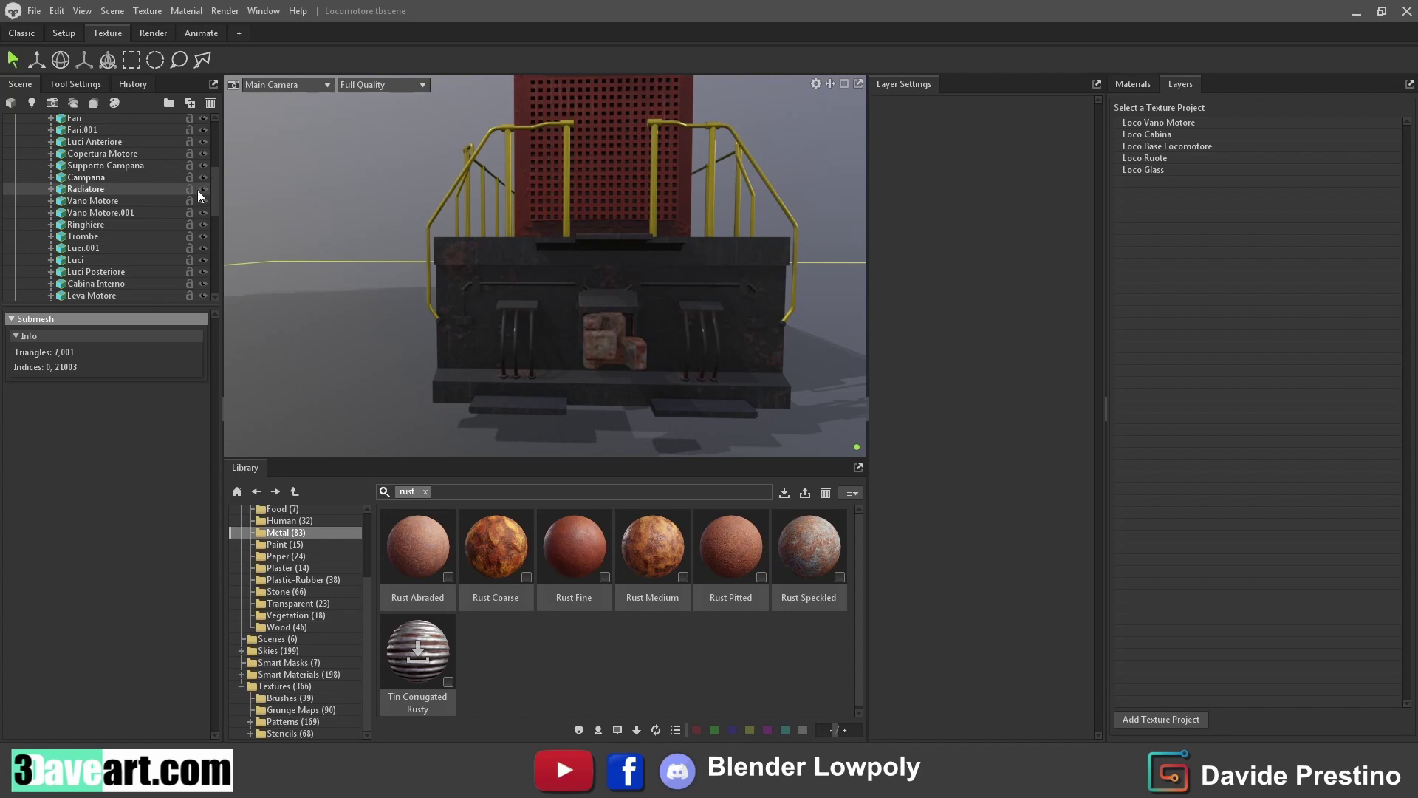
scroll(197, 191, up, 2)
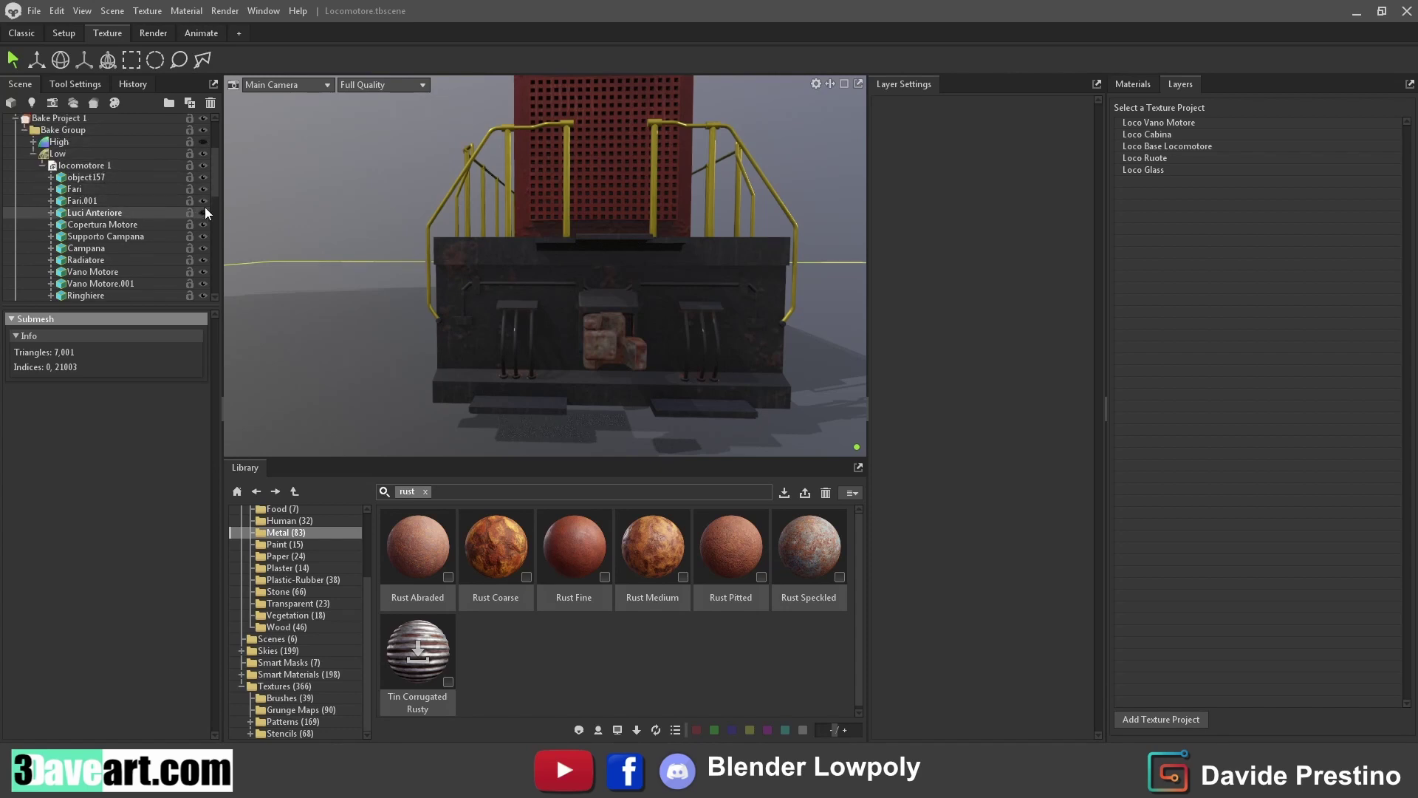
click(464, 270)
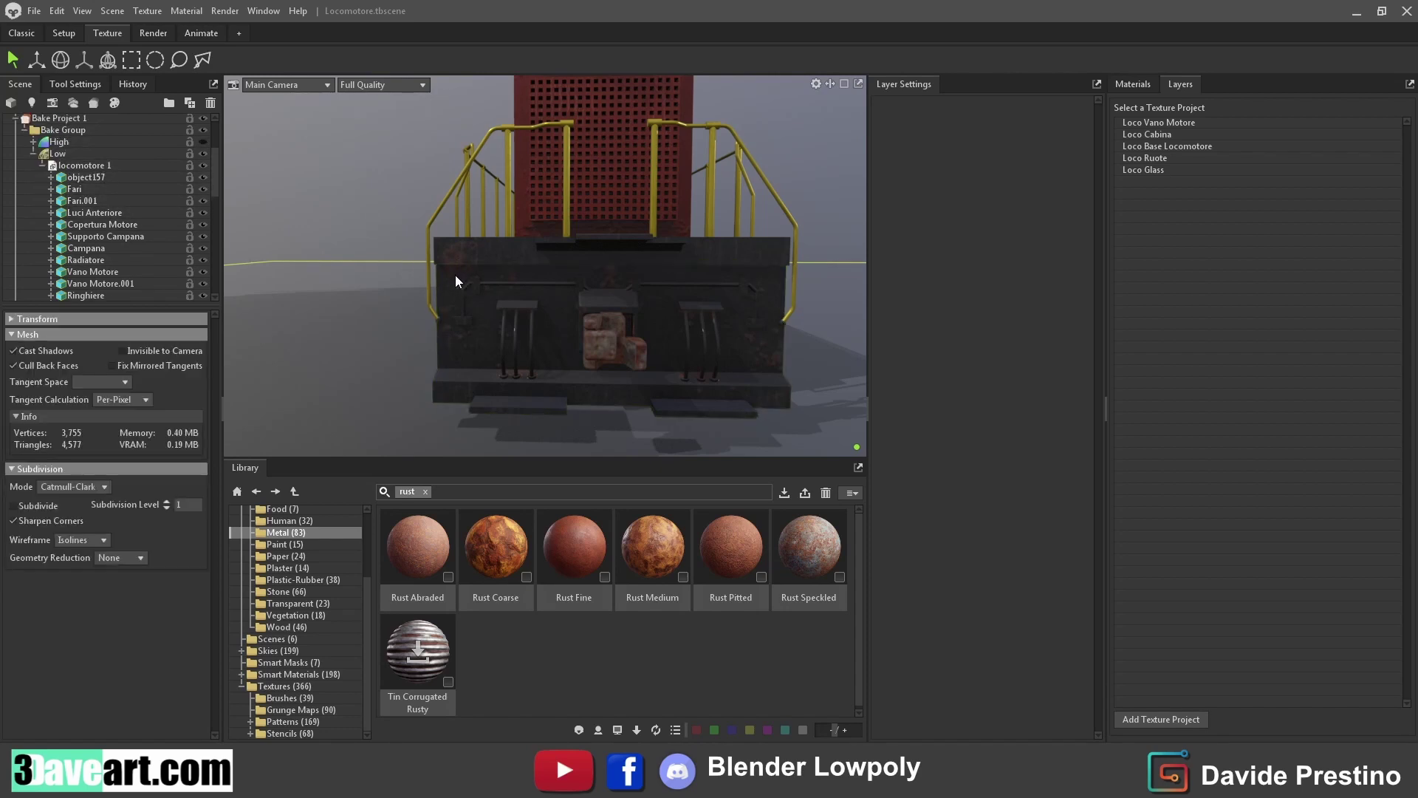
Switch the viewport camera to the Front view of the locomotive
drag(216, 184, 212, 264)
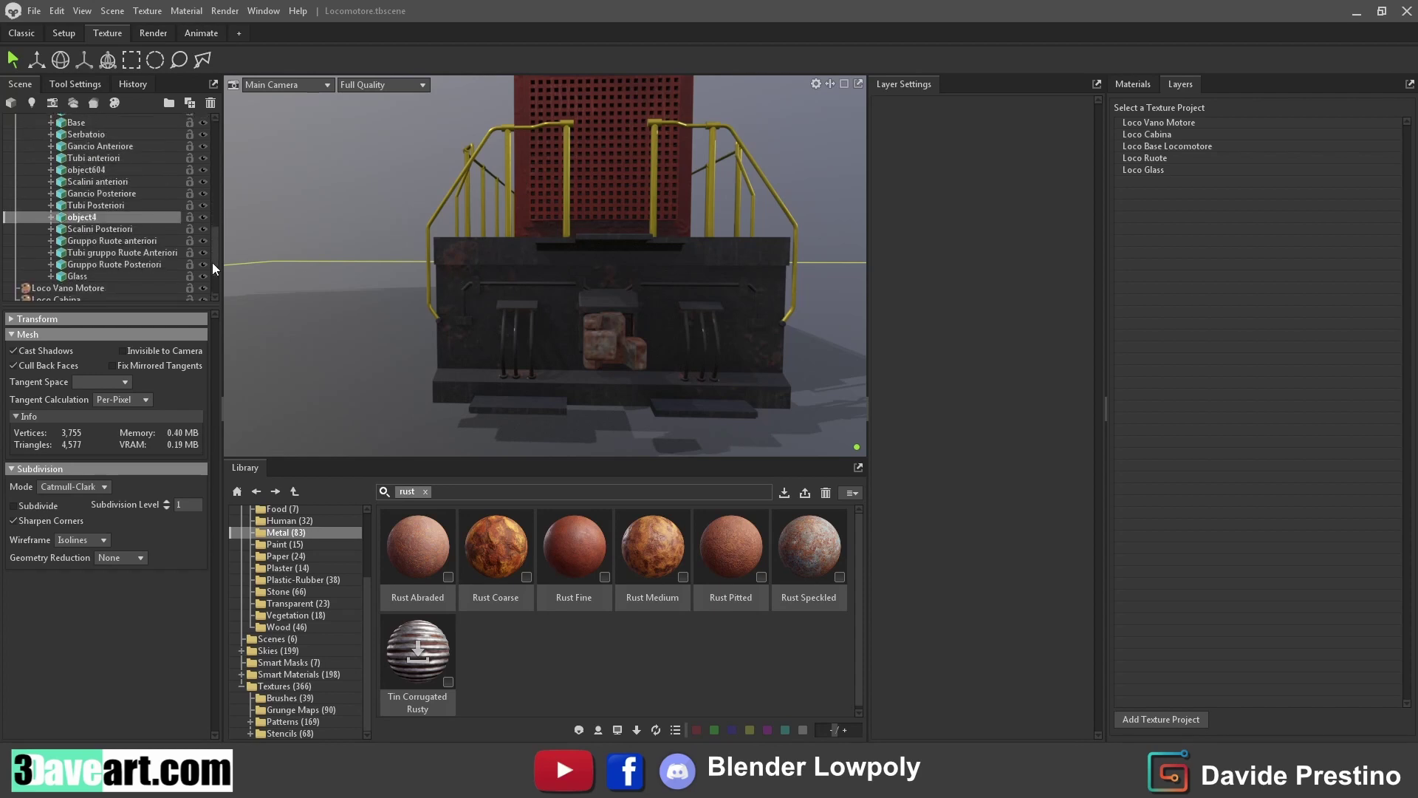
mouse_move(691, 307)
mouse_down()
mouse_move(639, 307)
mouse_move(705, 302)
mouse_up()
click(275, 85)
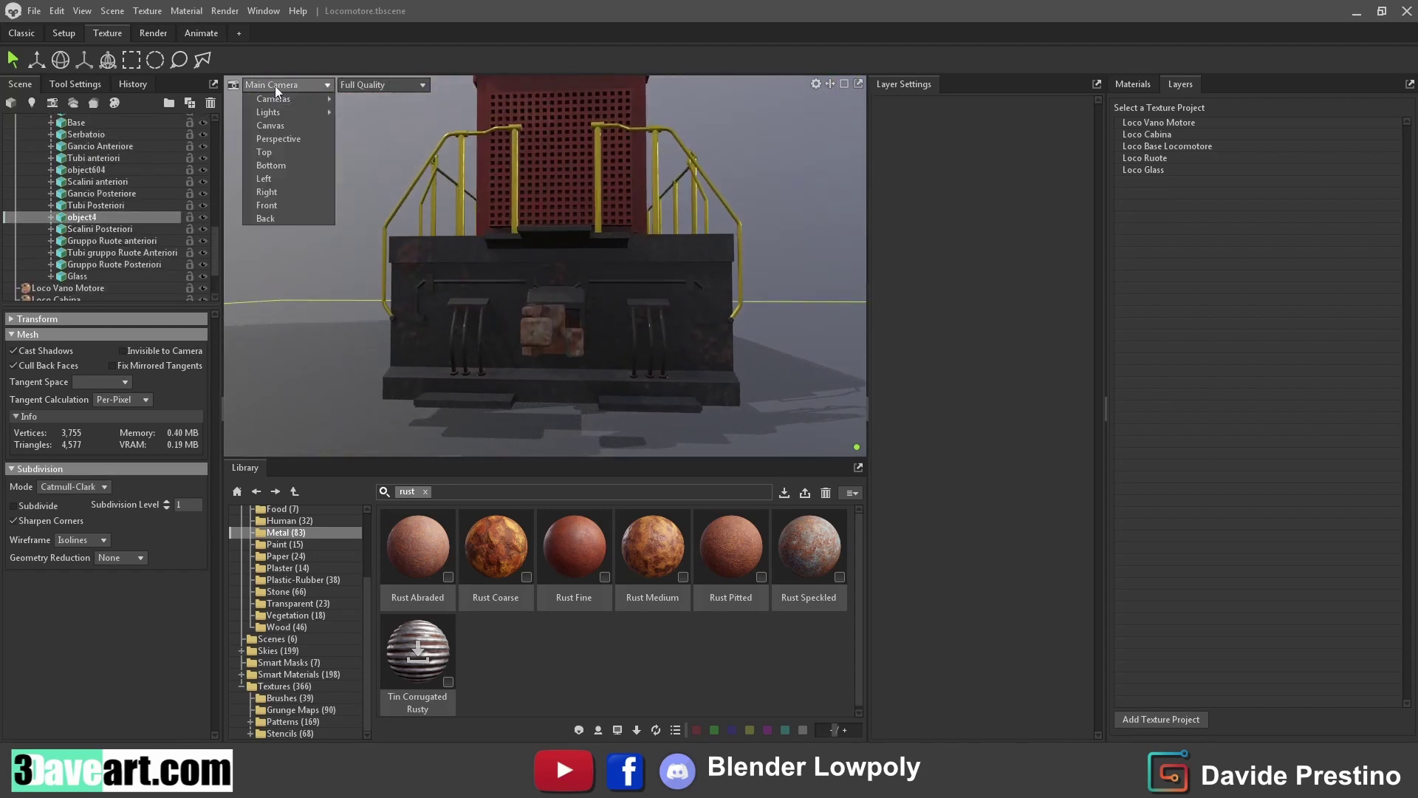
click(273, 206)
Zoom and pan to frame the locomotive, then bring up the Loco Base Locomotore layers
scroll(541, 318, down, 2)
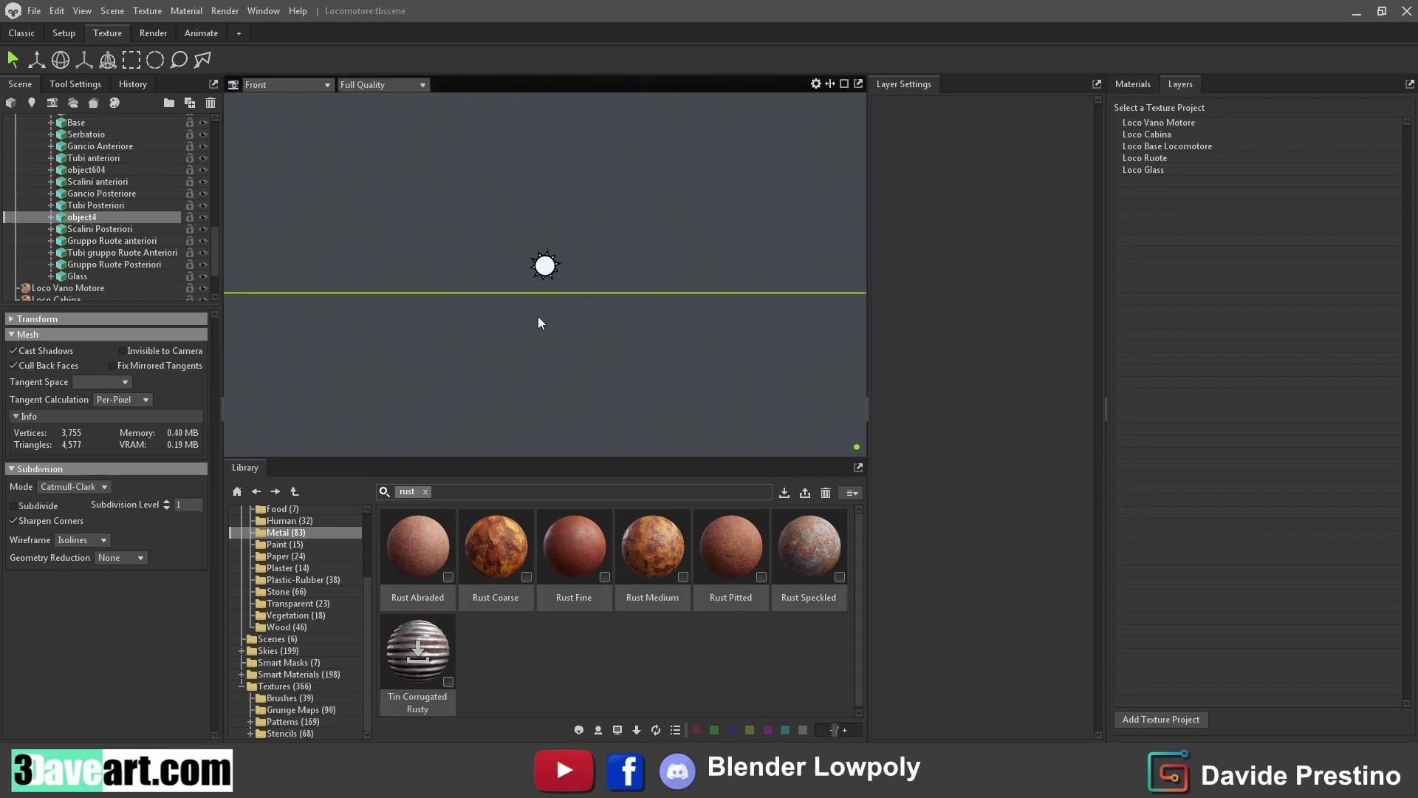
scroll(538, 319, down, 3)
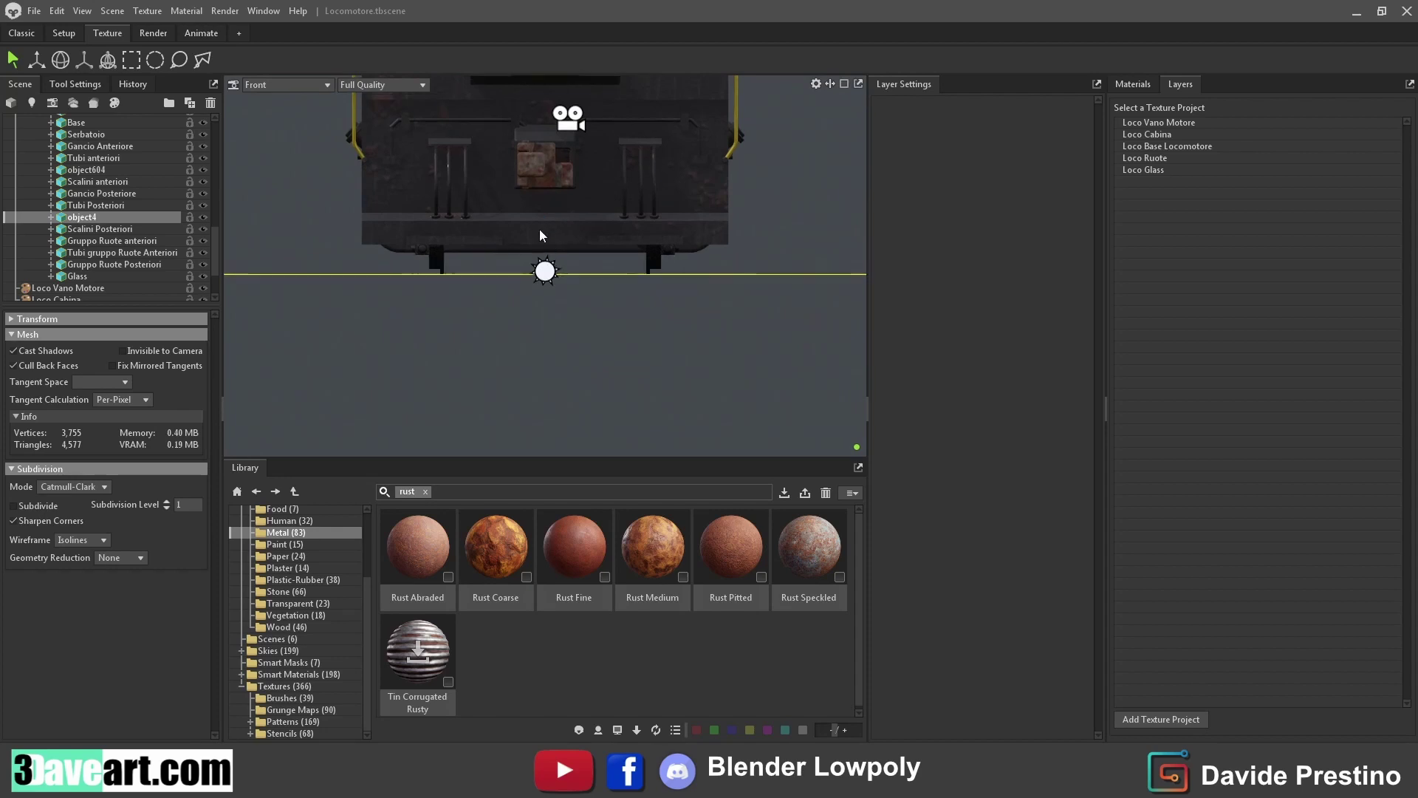
mouse_move(539, 235)
middle_down()
mouse_move(593, 268)
mouse_move(587, 427)
middle_up()
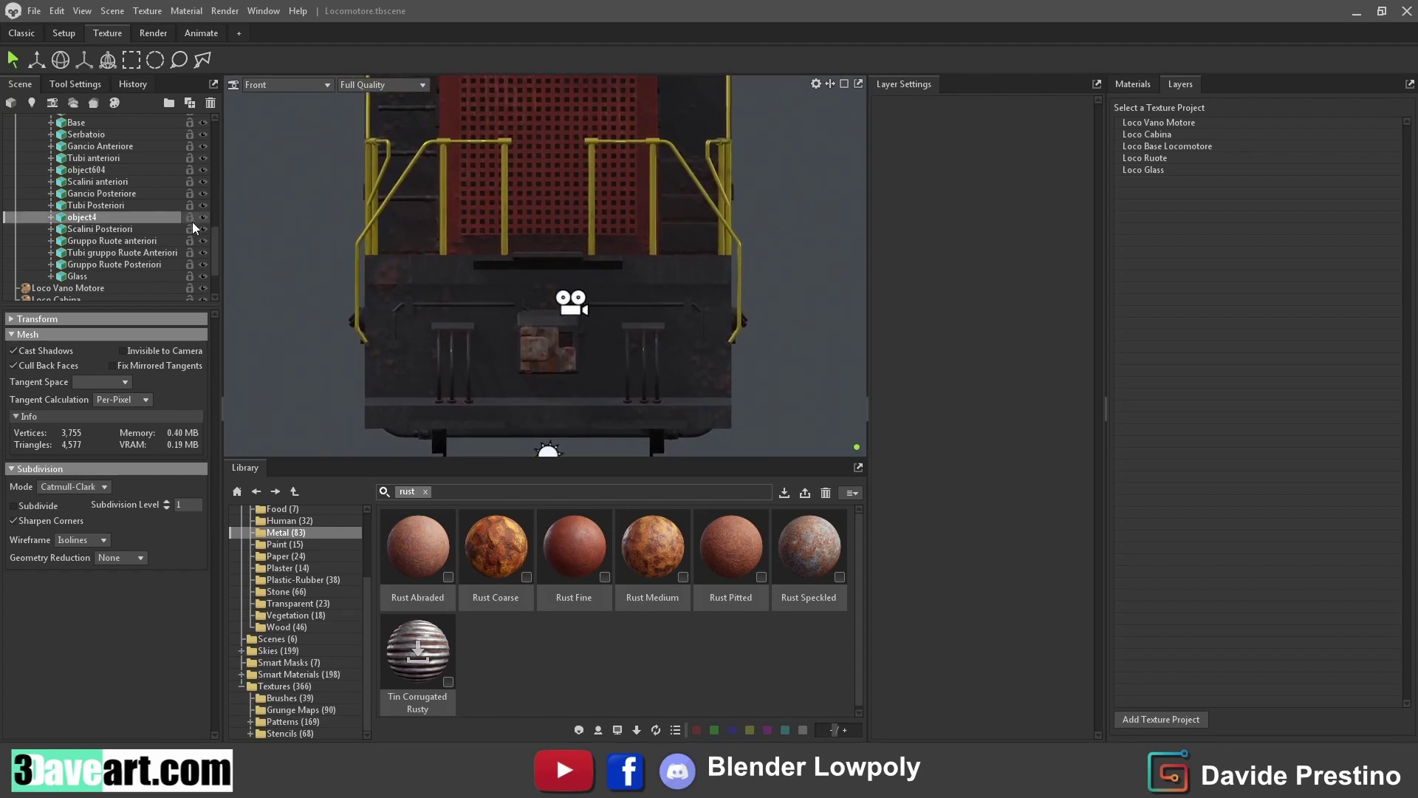
click(89, 216)
click(1177, 150)
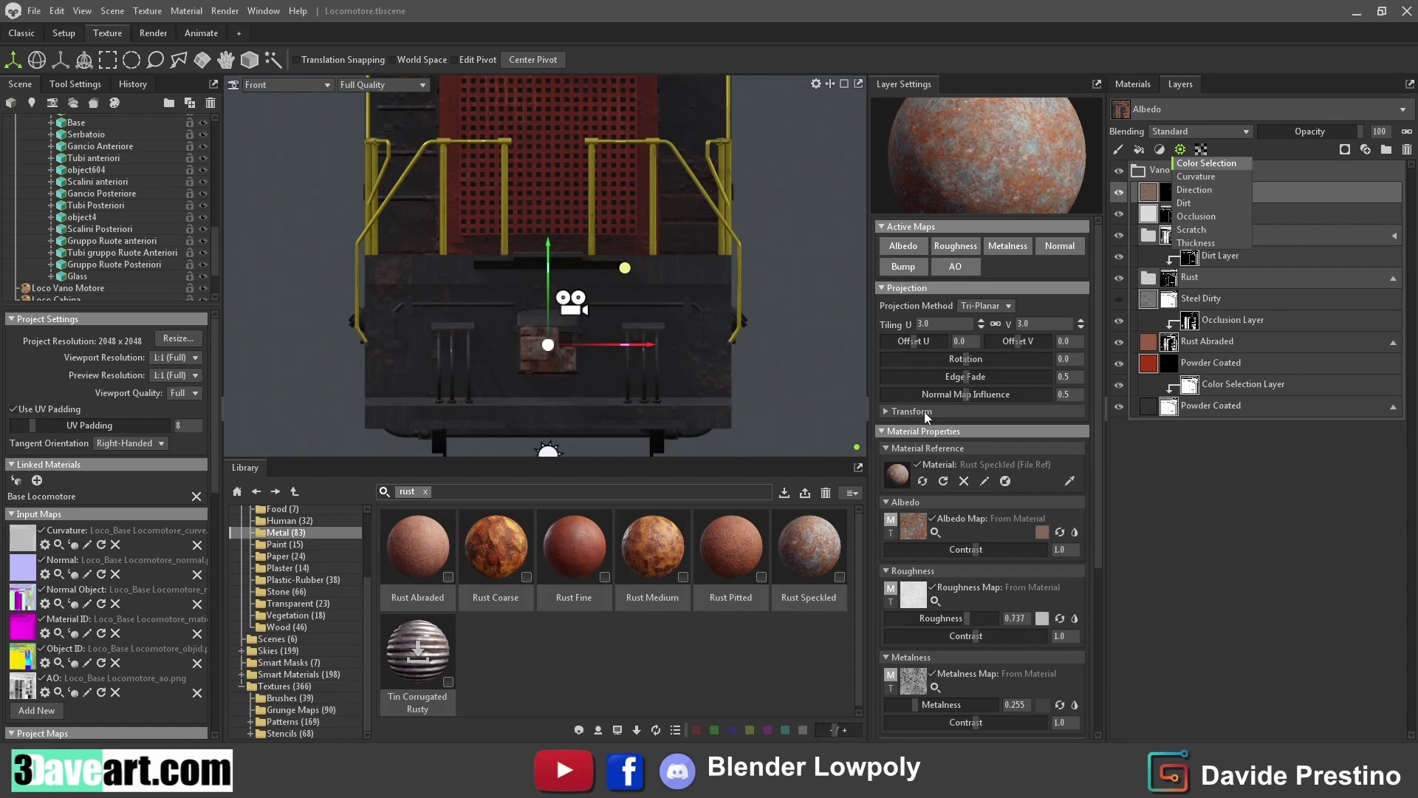
Add a fill layer using the yellow handrail material, hidden by a black paint mask
click(1139, 150)
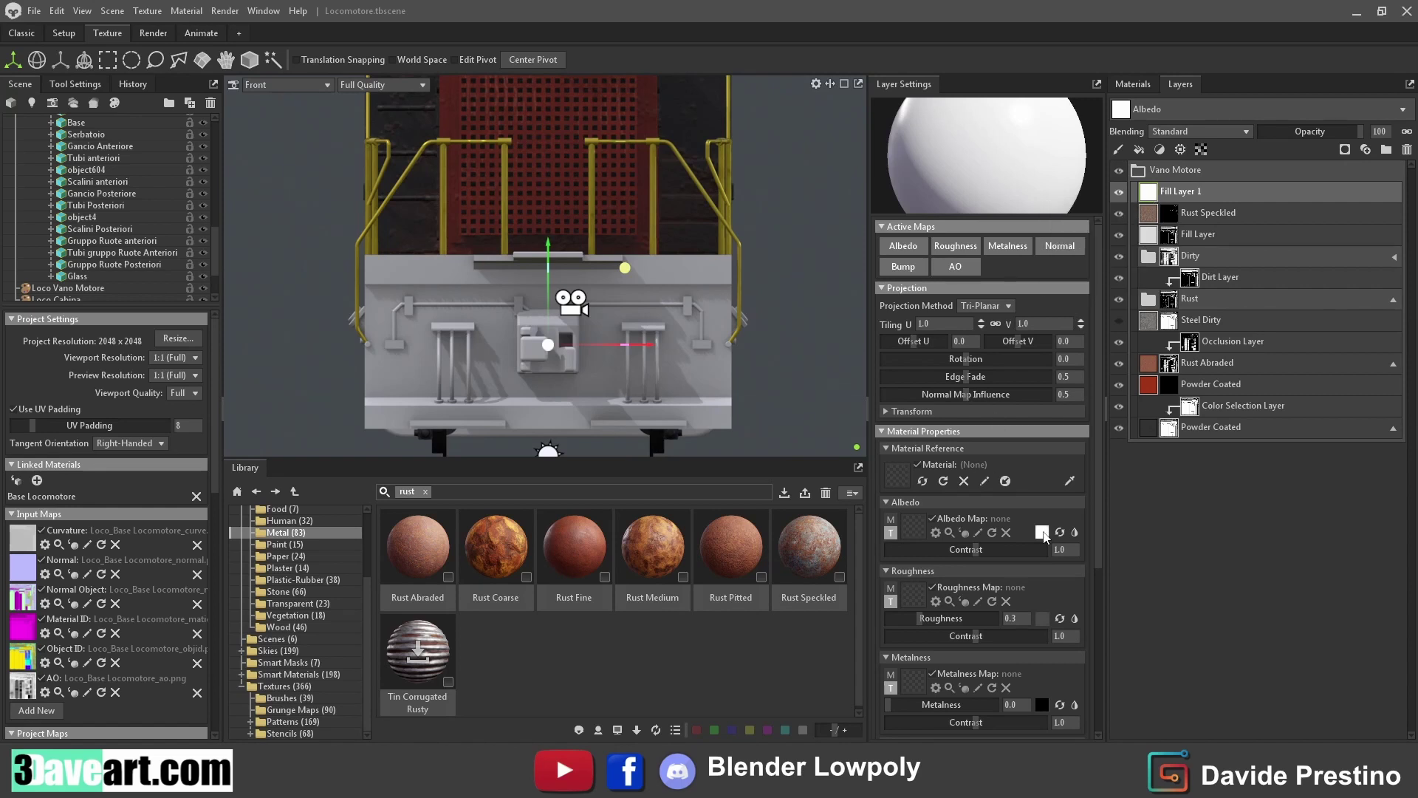
click(1045, 534)
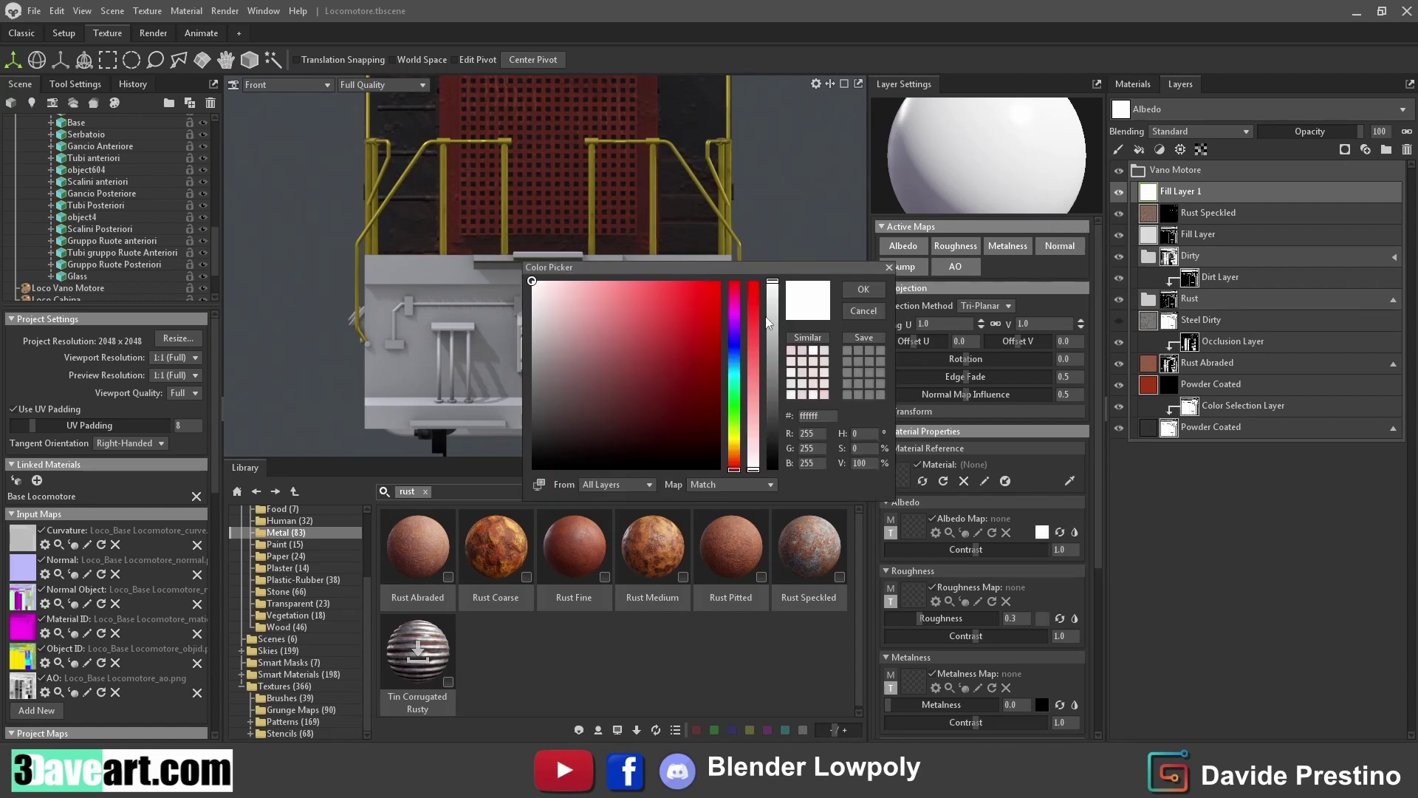
click(875, 293)
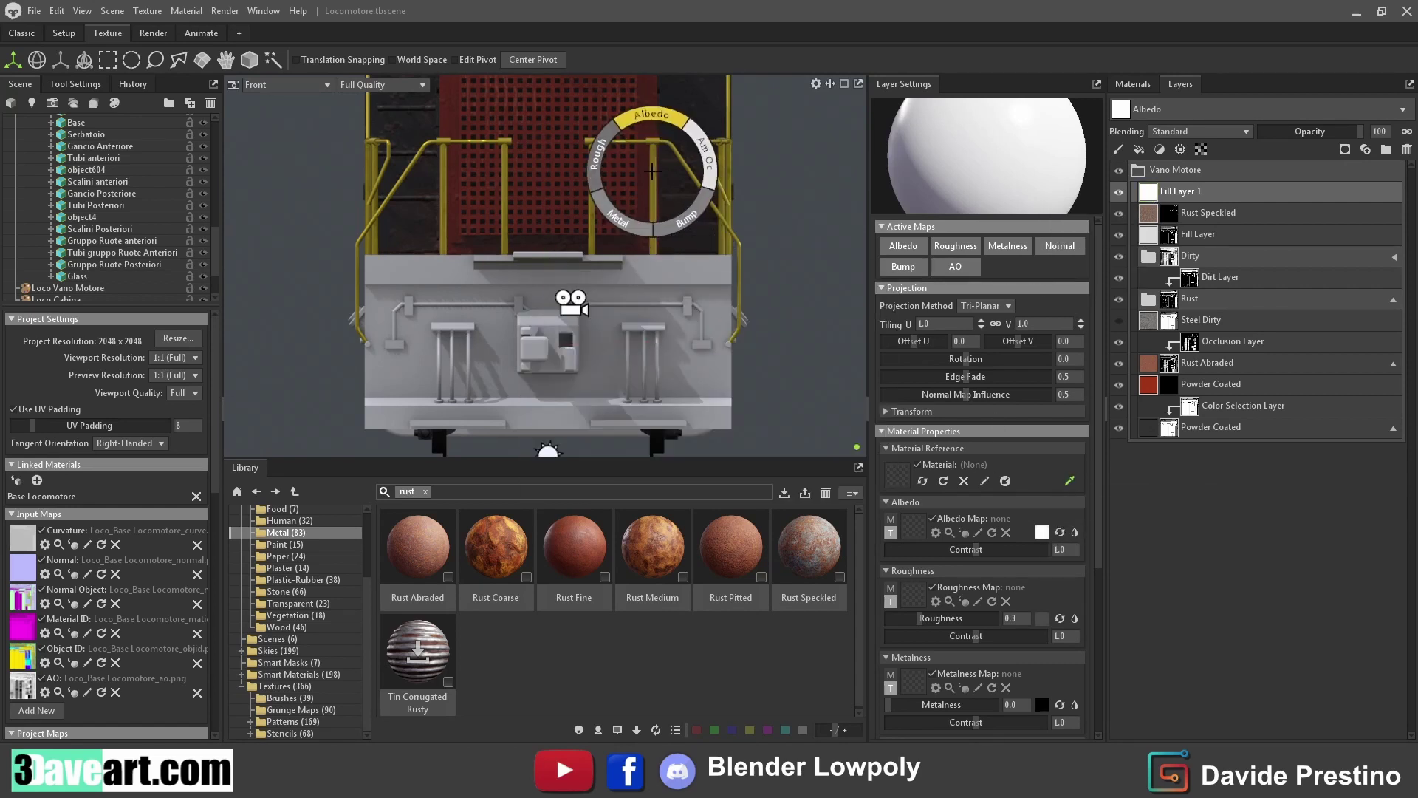
click(653, 175)
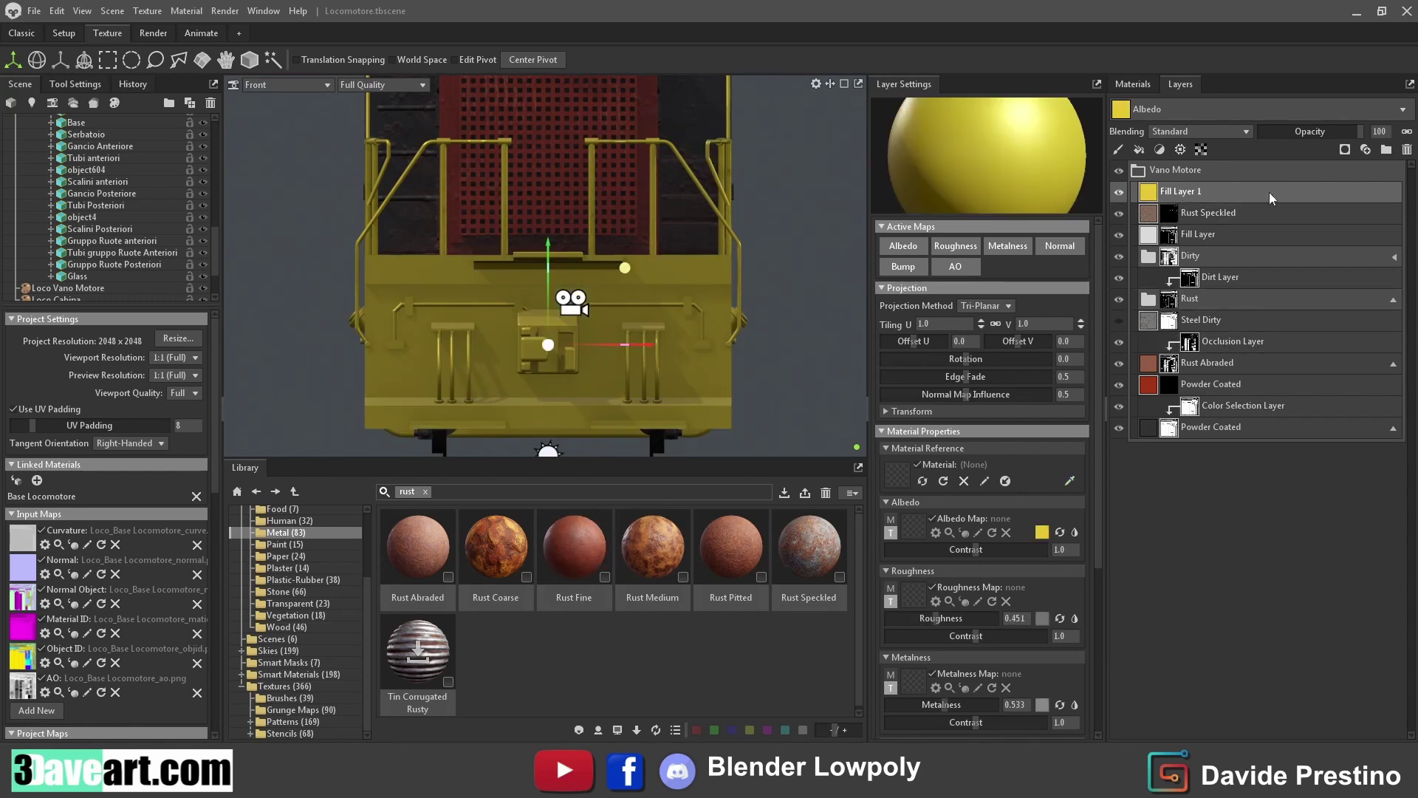
click(1345, 149)
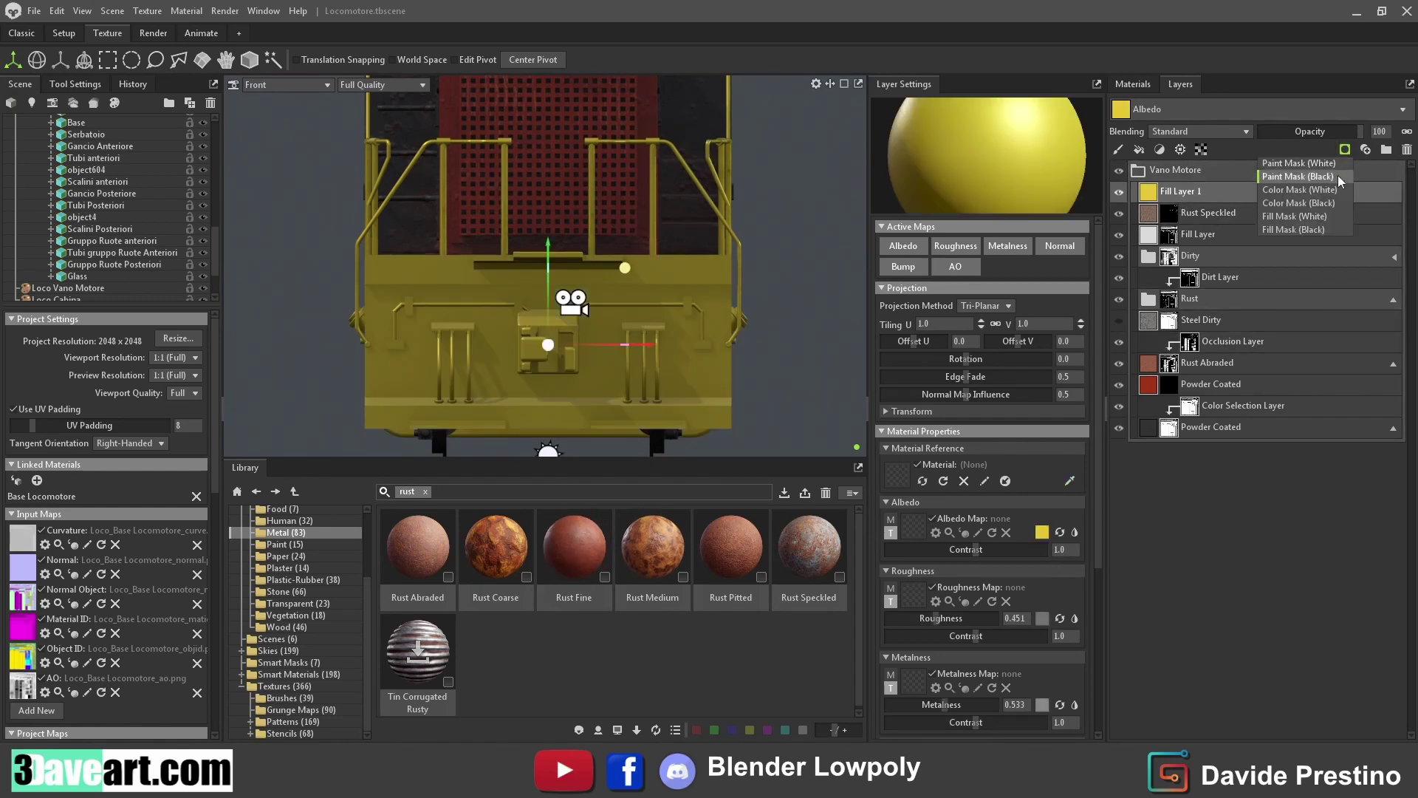
click(1337, 177)
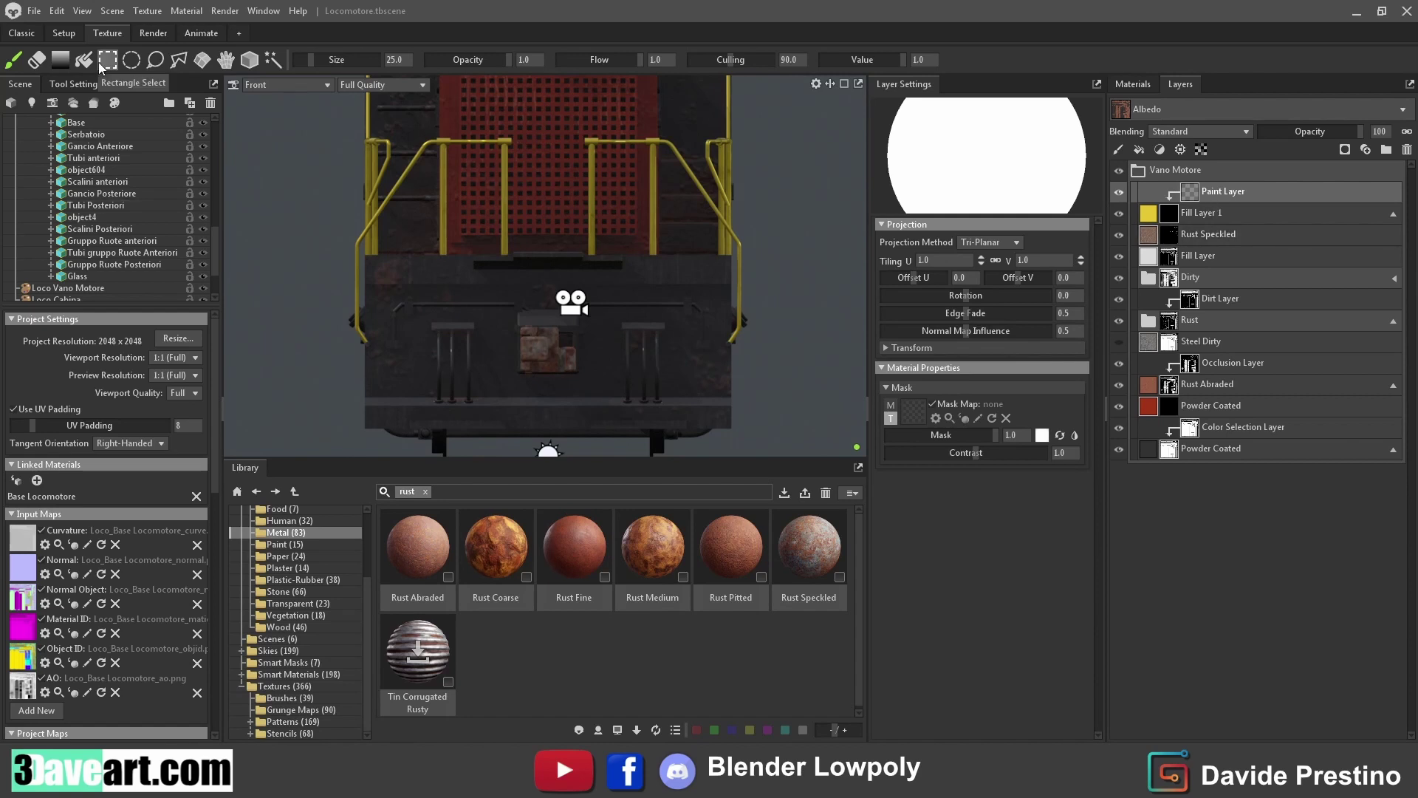
Mesh-select the front panel as the paint area and set the Paint tool to paint the mask
click(250, 63)
click(410, 356)
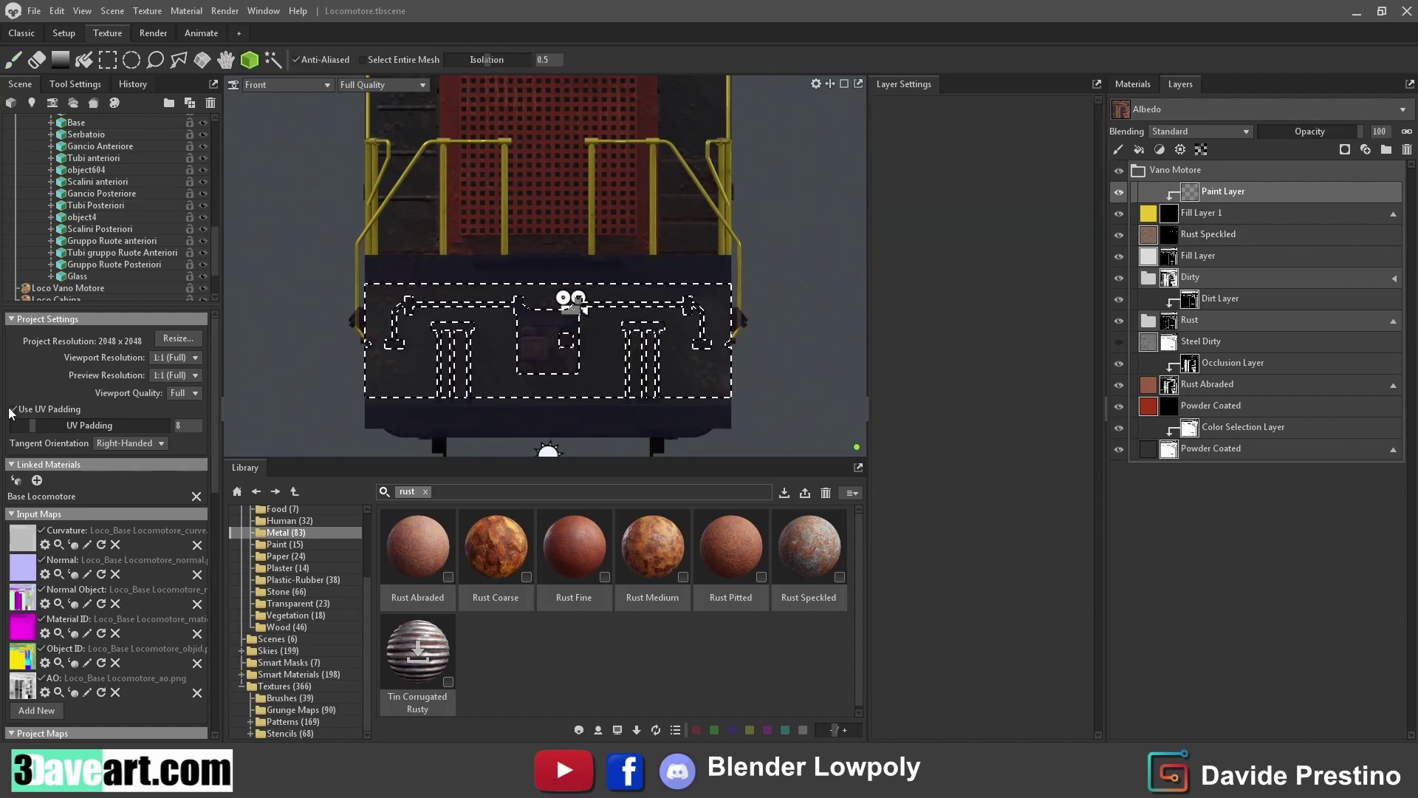
scroll(29, 414, down, 1)
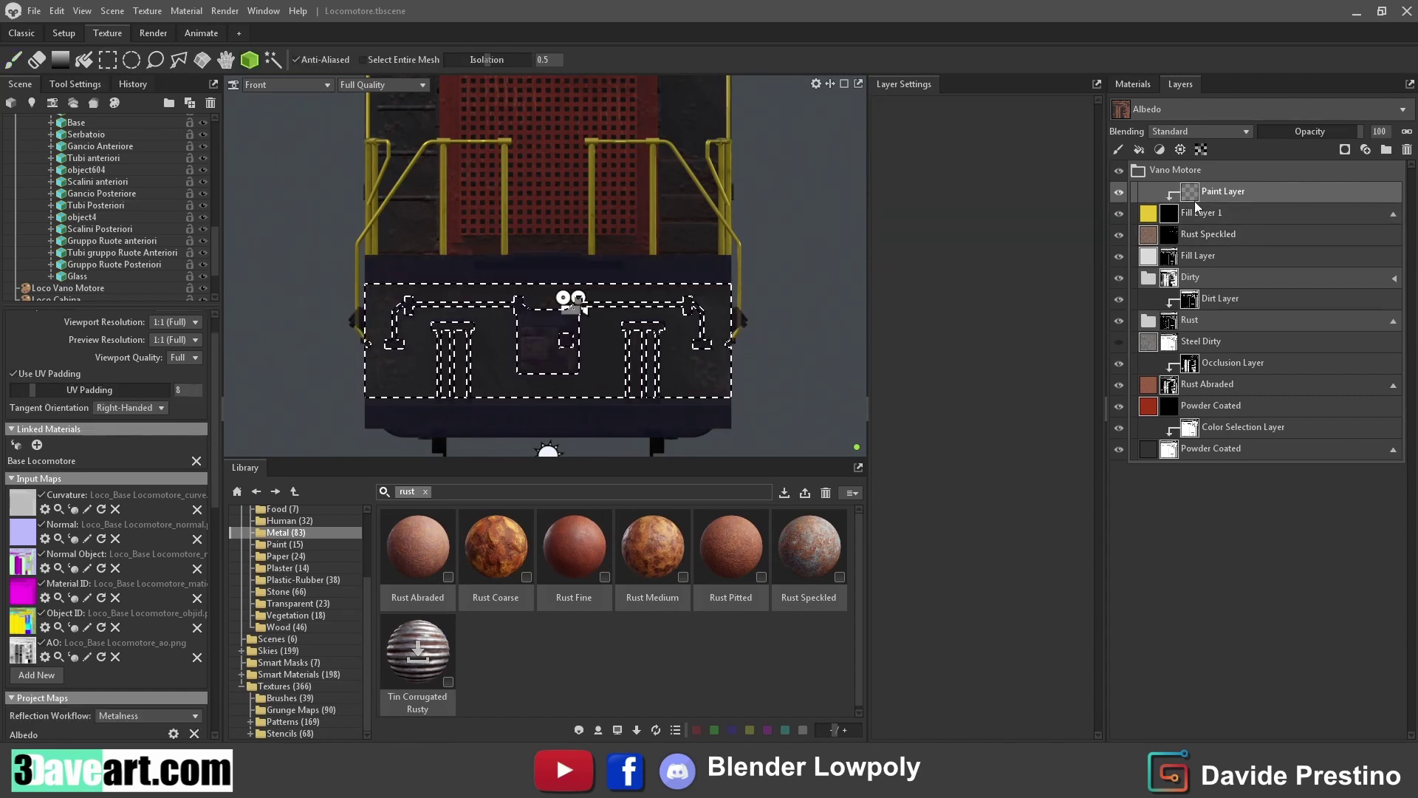
click(75, 84)
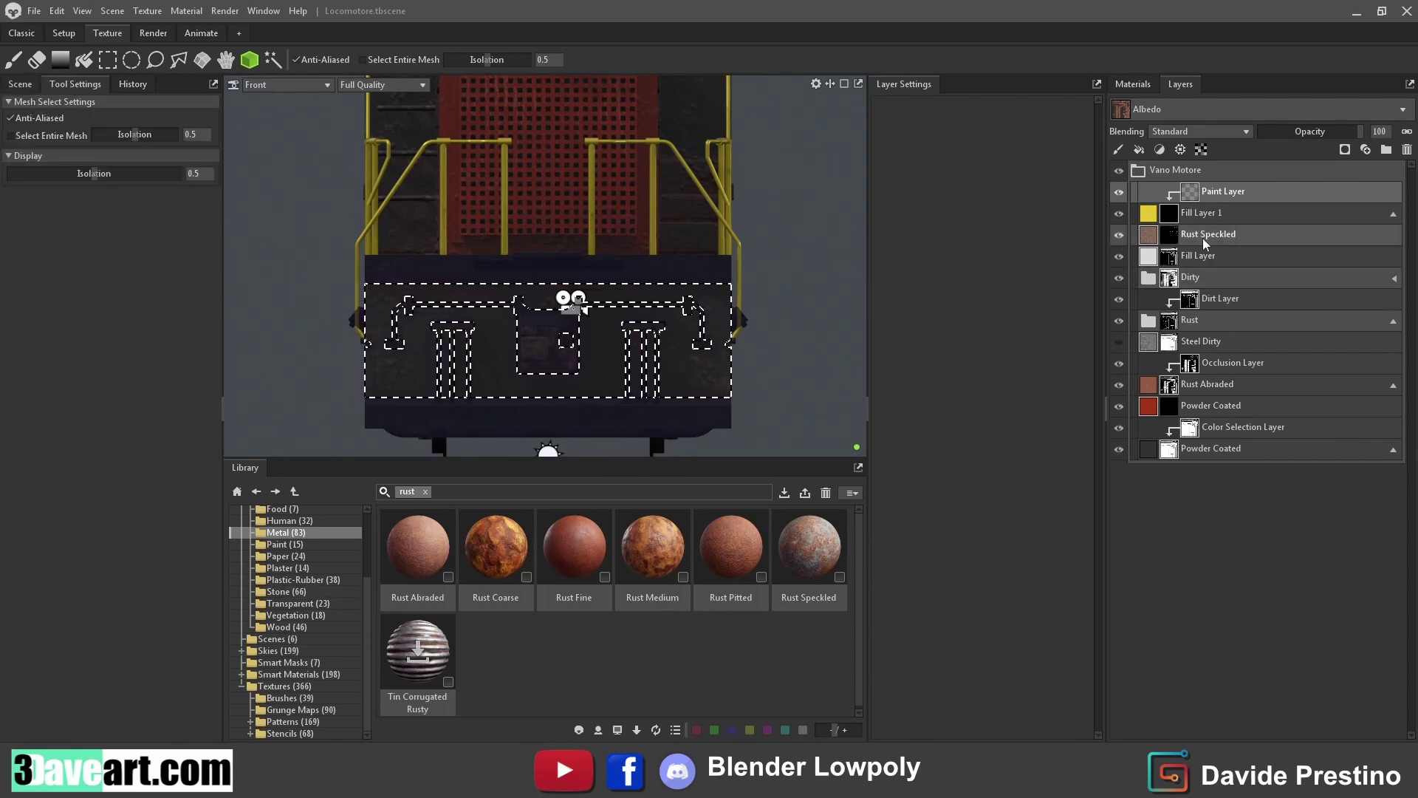
click(1193, 193)
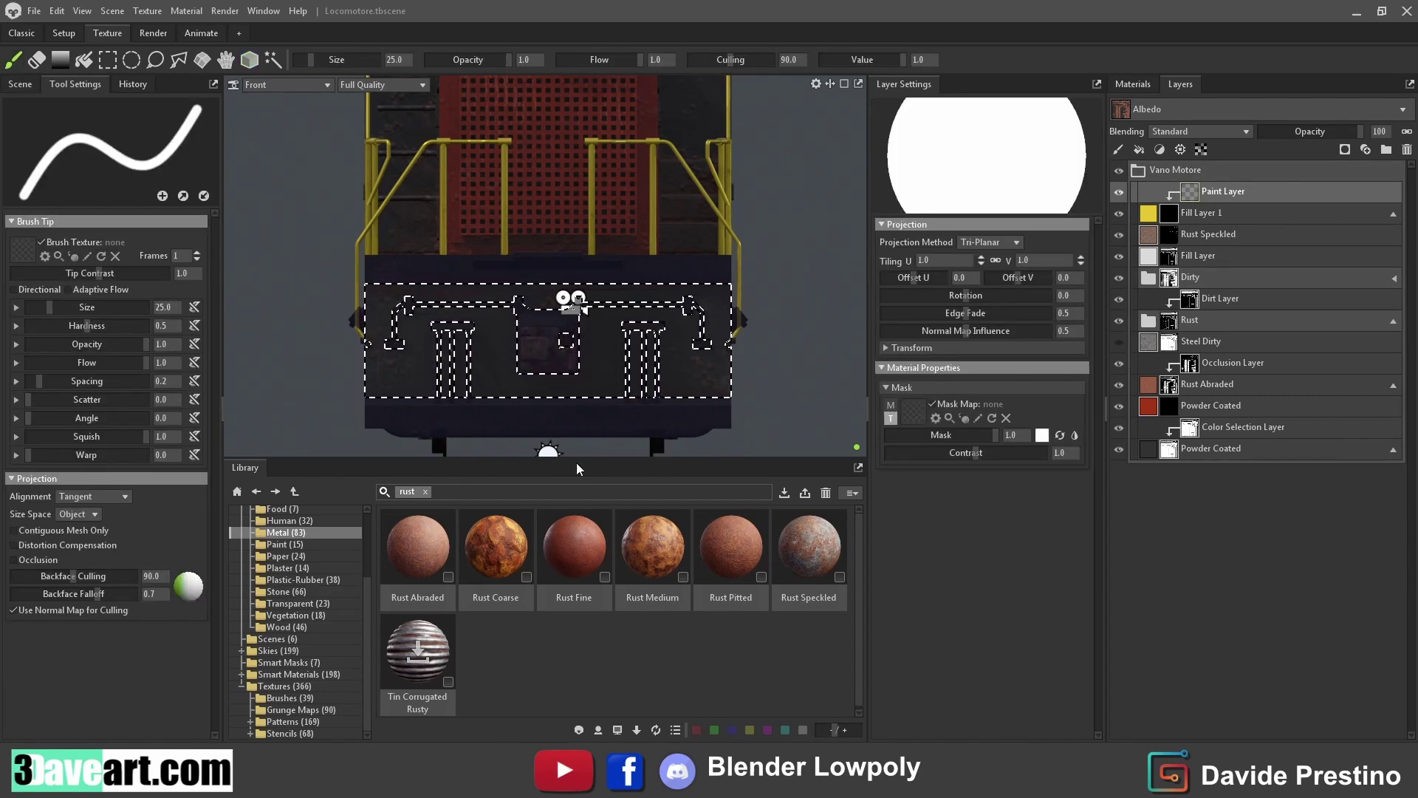
Browse Library Textures > Patterns with the search cleared to find Stripes Diagonal
click(285, 698)
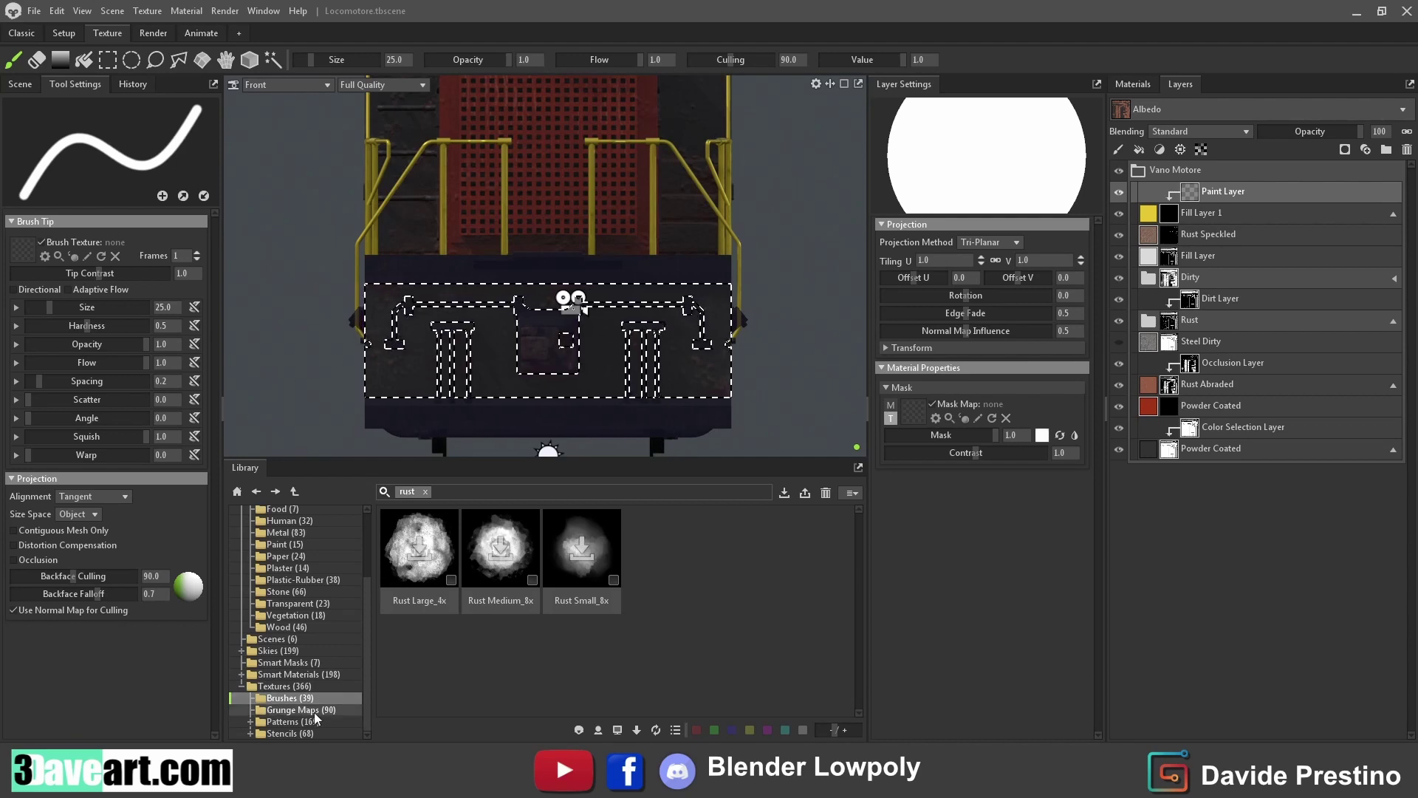
click(280, 733)
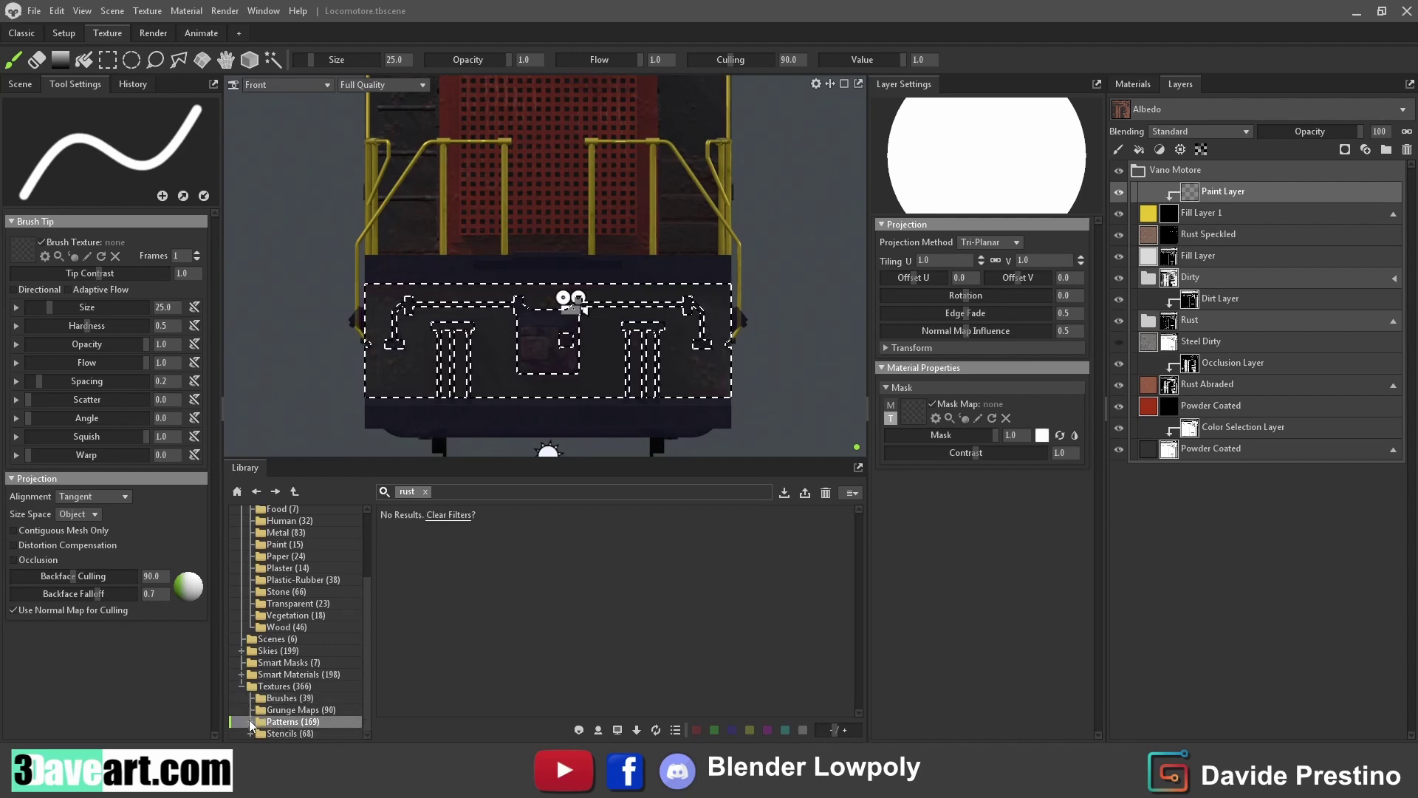
click(451, 515)
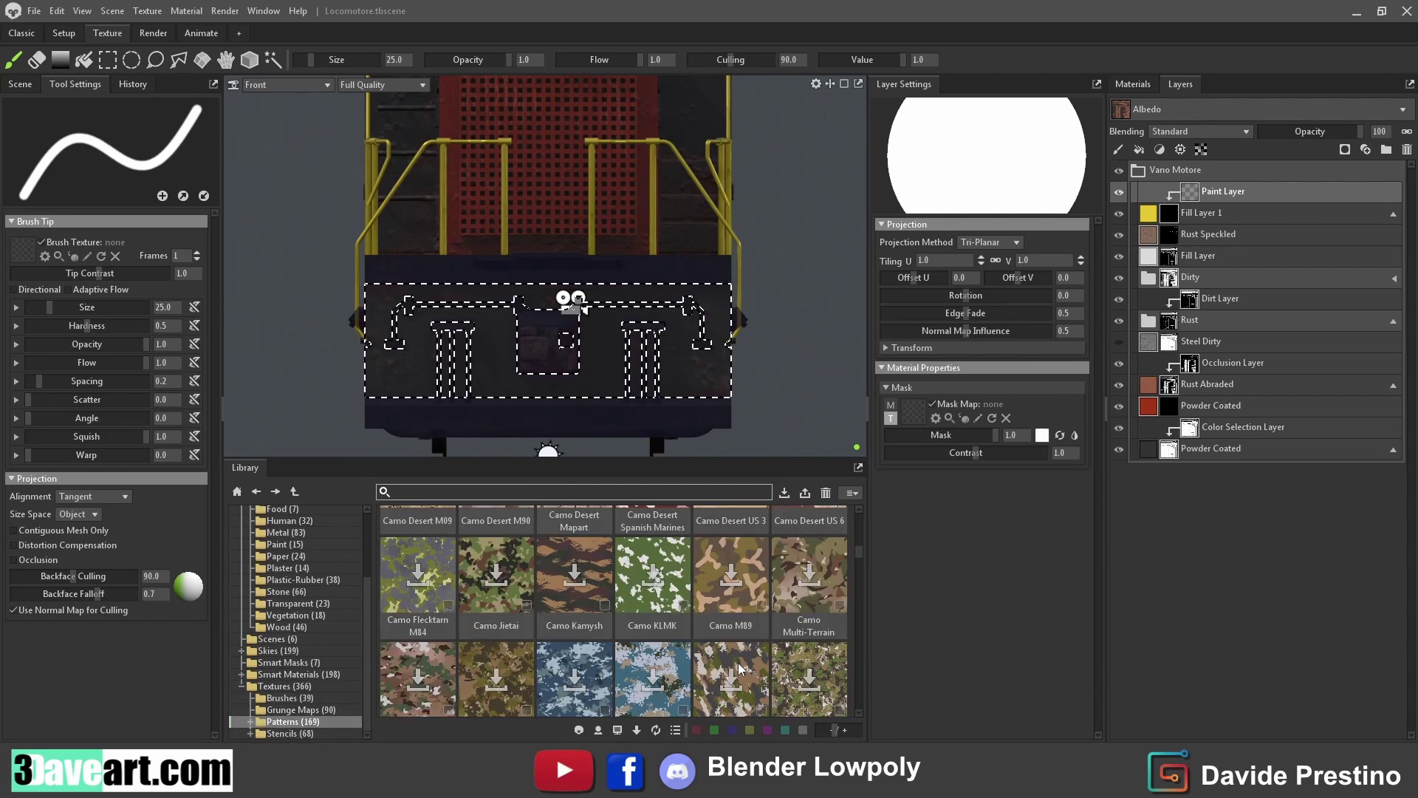
scroll(739, 669, down, 3)
scroll(738, 669, down, 3)
scroll(739, 668, down, 3)
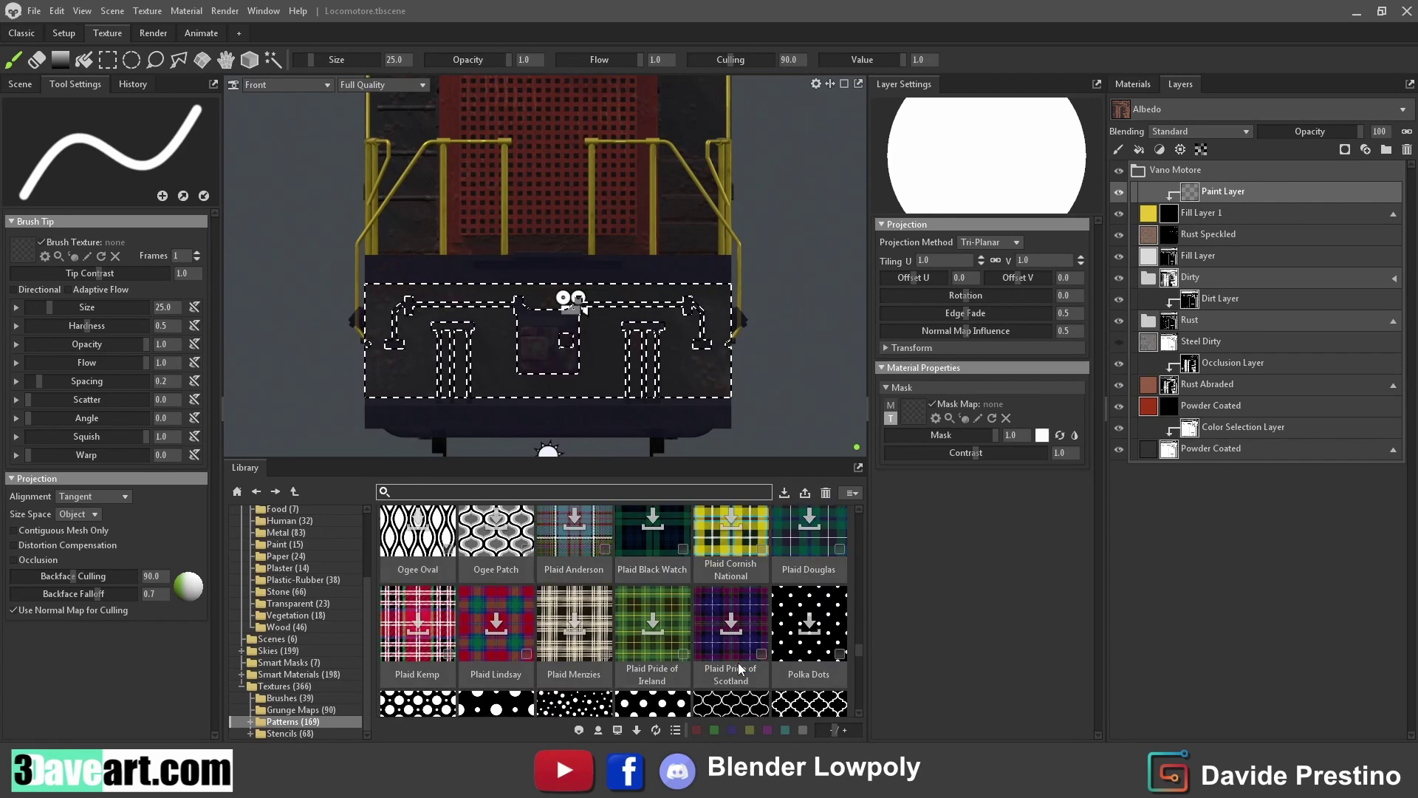
scroll(740, 671, down, 3)
scroll(739, 669, down, 1)
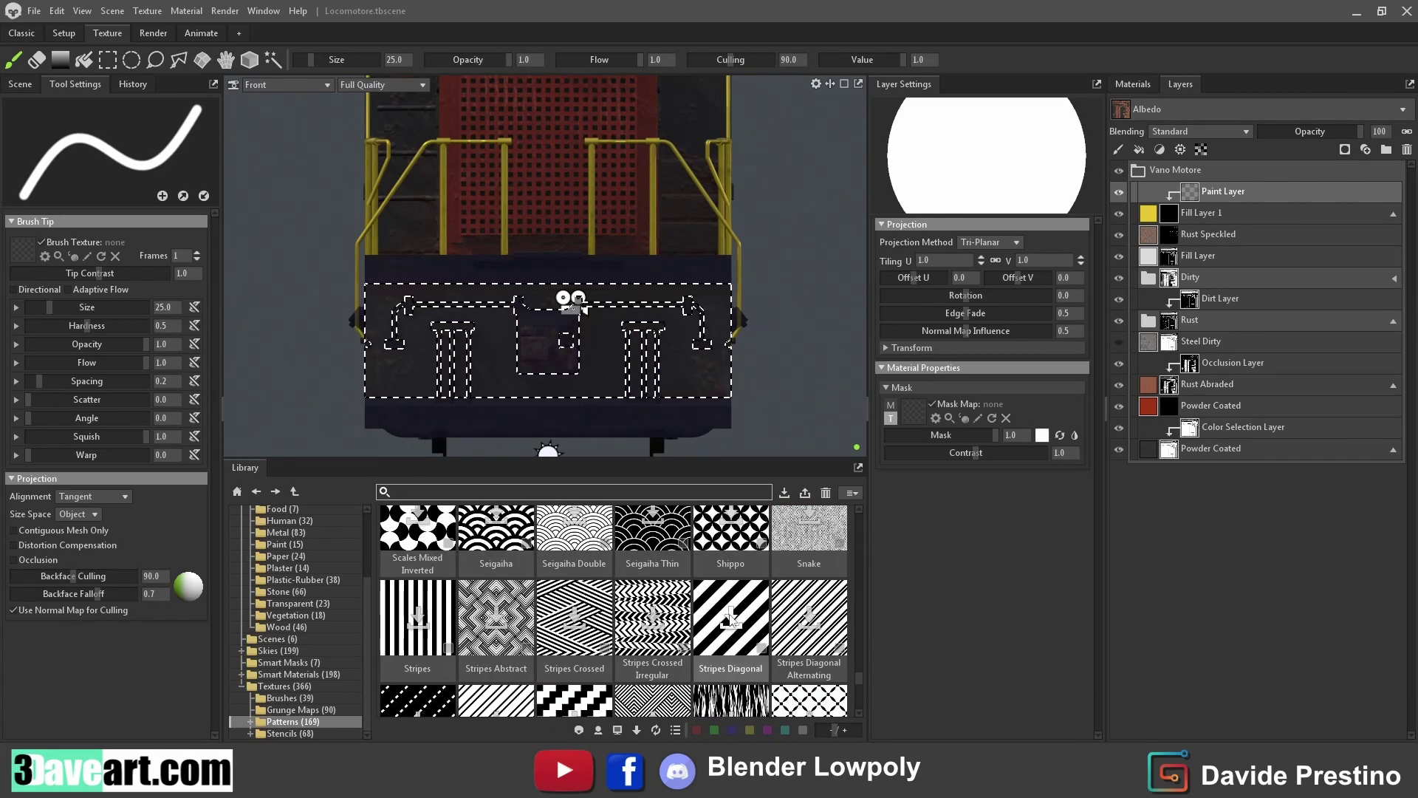
scroll(732, 619, down, 1)
scroll(731, 619, down, 1)
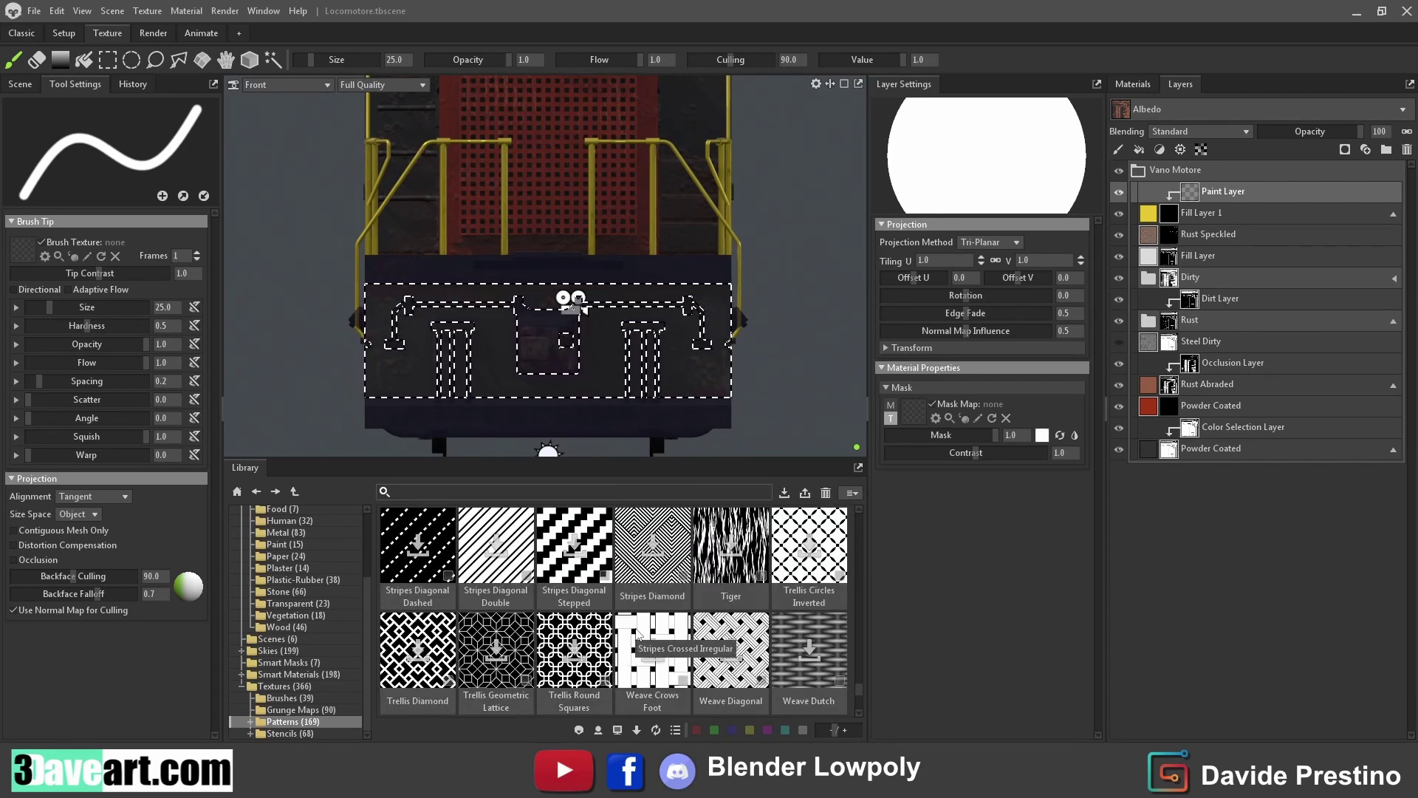
scroll(636, 640, up, 1)
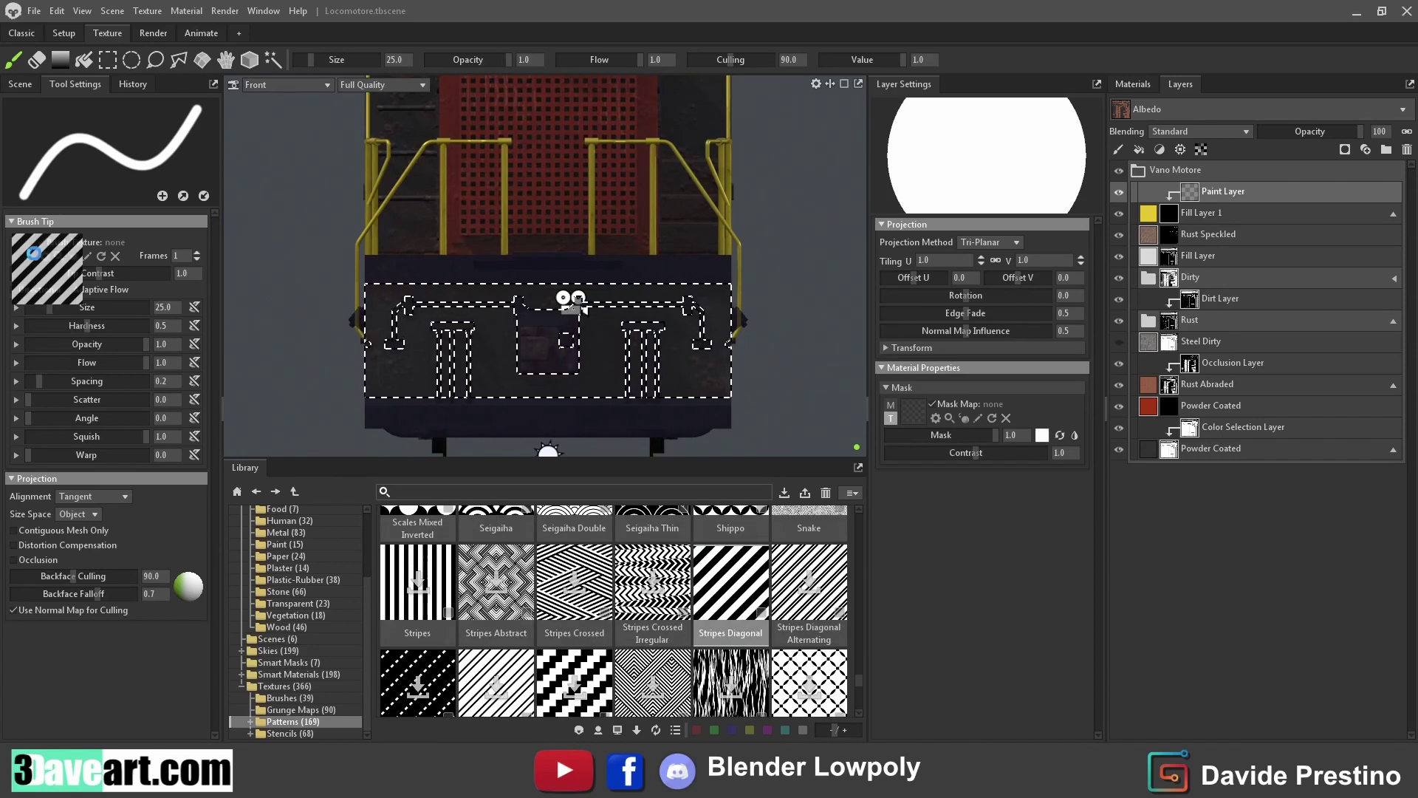
With Stripes Diagonal brush, hardness 1.0, larger size, opacity 0.9, paint the panel; set angle 90
drag(730, 584, 24, 249)
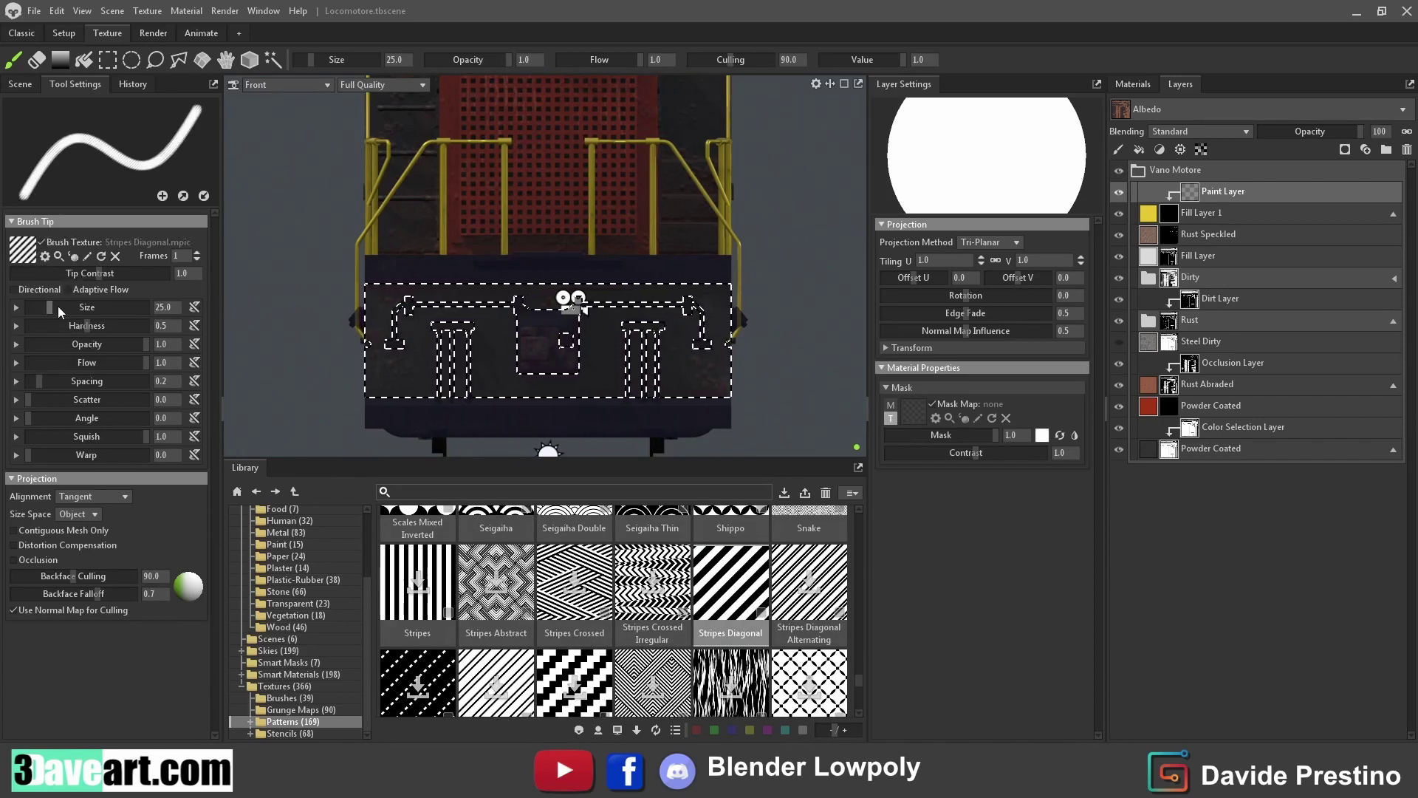
drag(86, 327, 151, 327)
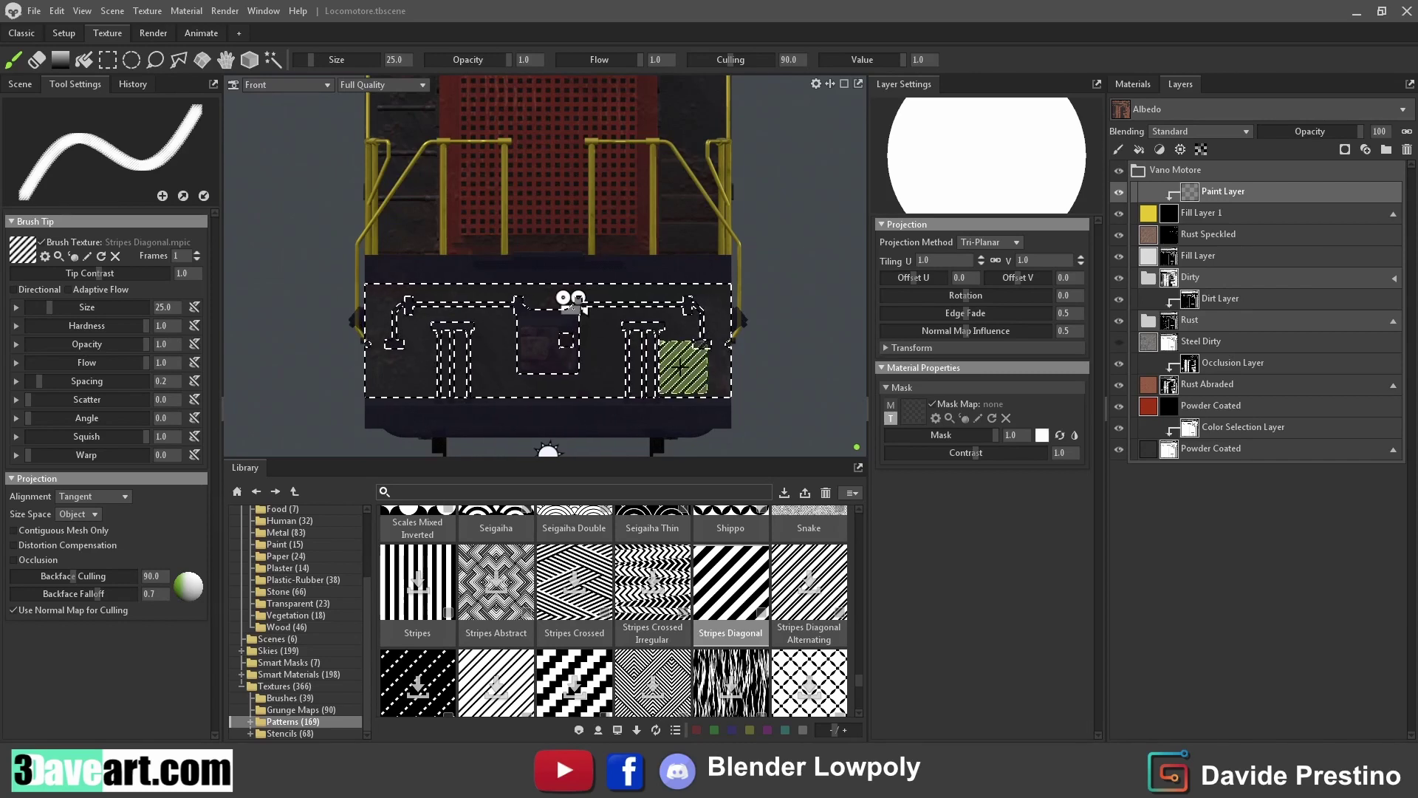
mouse_move(680, 364)
right_down()
mouse_move(668, 355)
mouse_move(687, 352)
right_up()
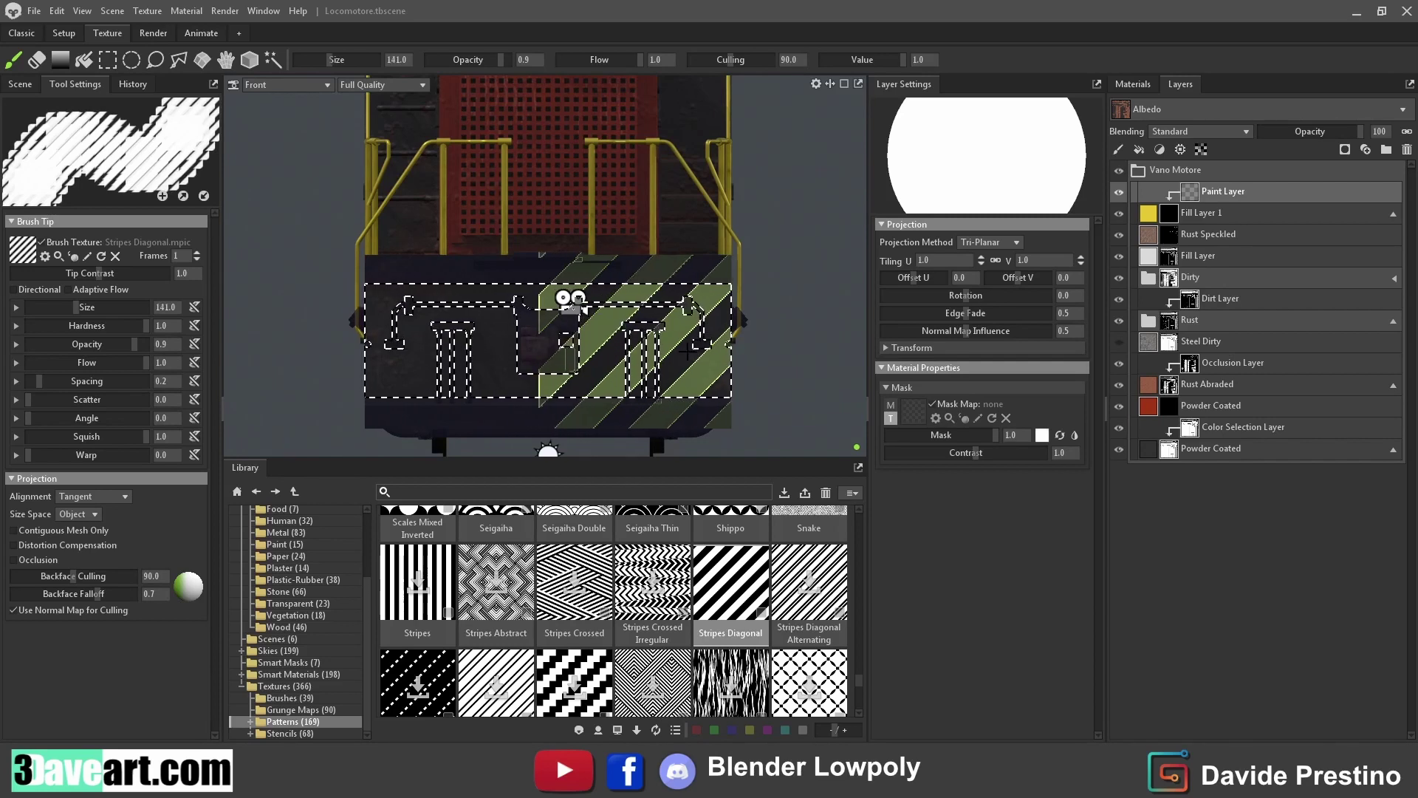
click(687, 351)
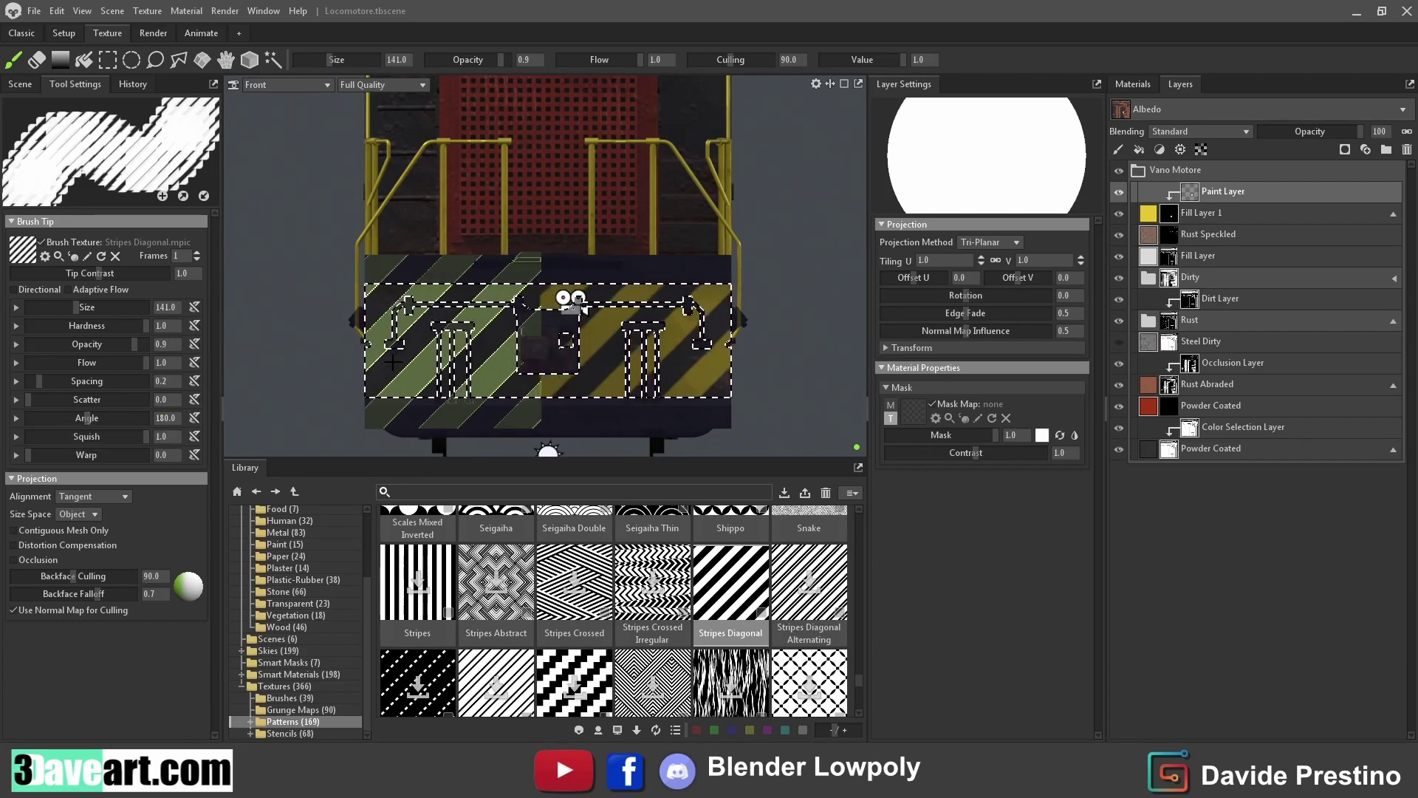
mouse_move(83, 421)
mouse_down()
mouse_move(57, 419)
mouse_move(107, 418)
mouse_up()
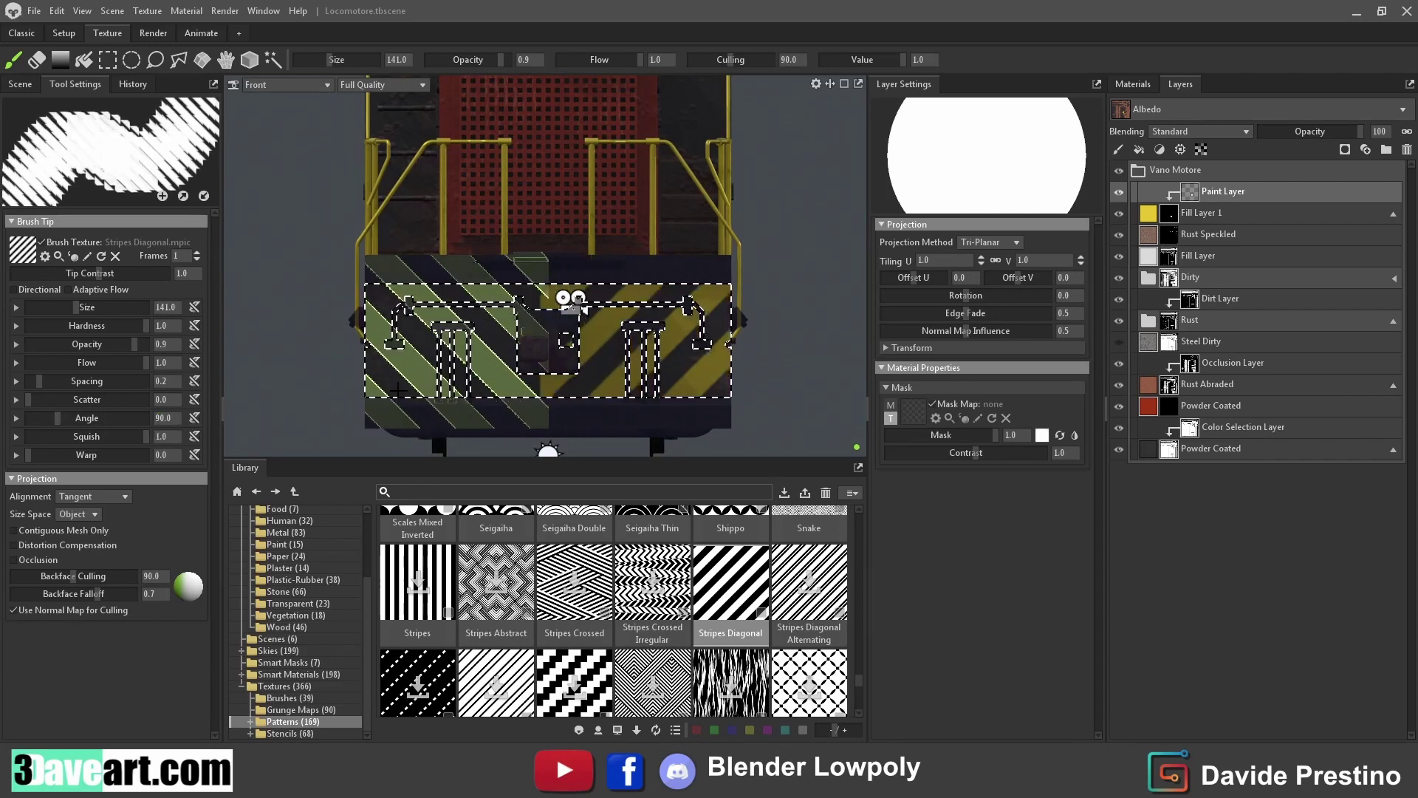
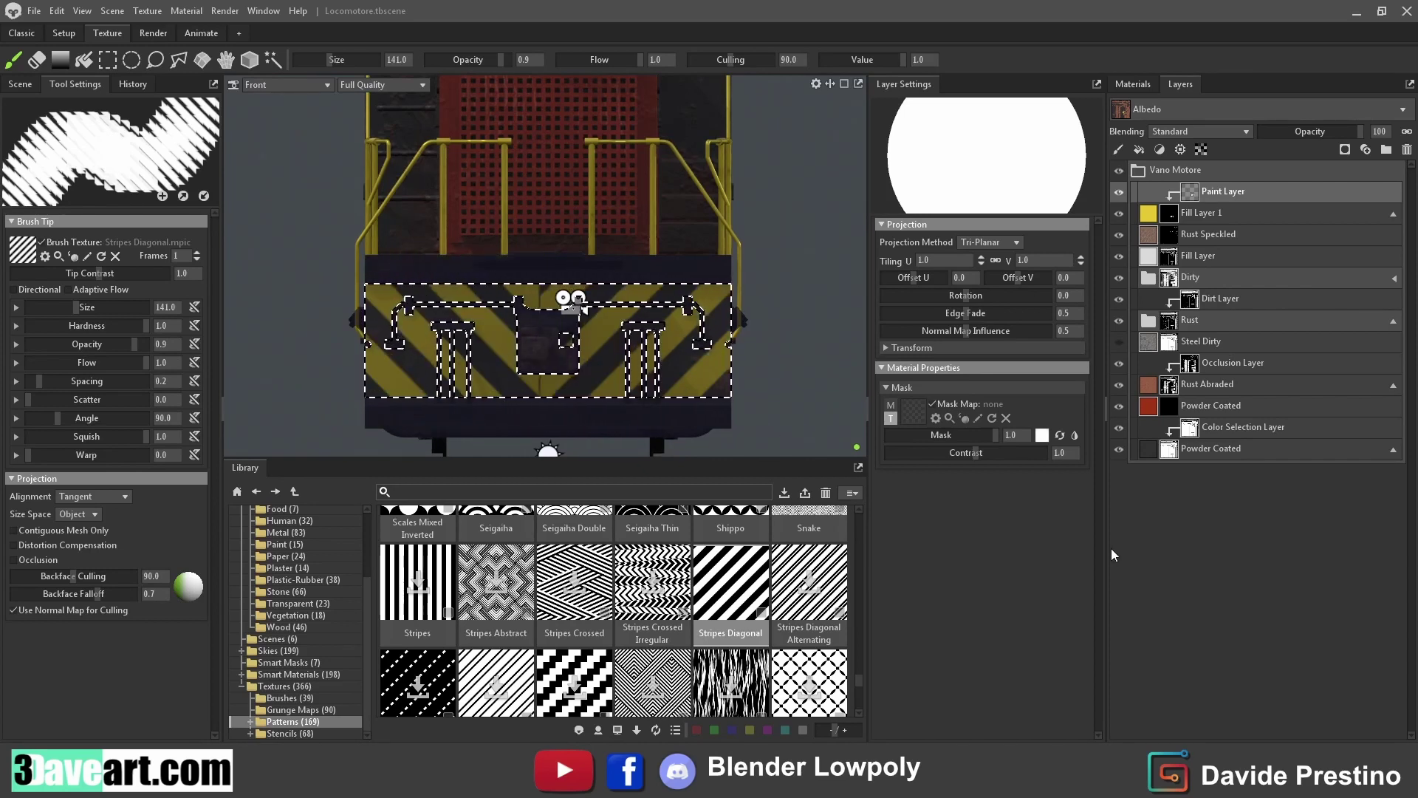
Try painting diagonal stripes over the panel's left and right halves, then undo them
drag(443, 347, 392, 427)
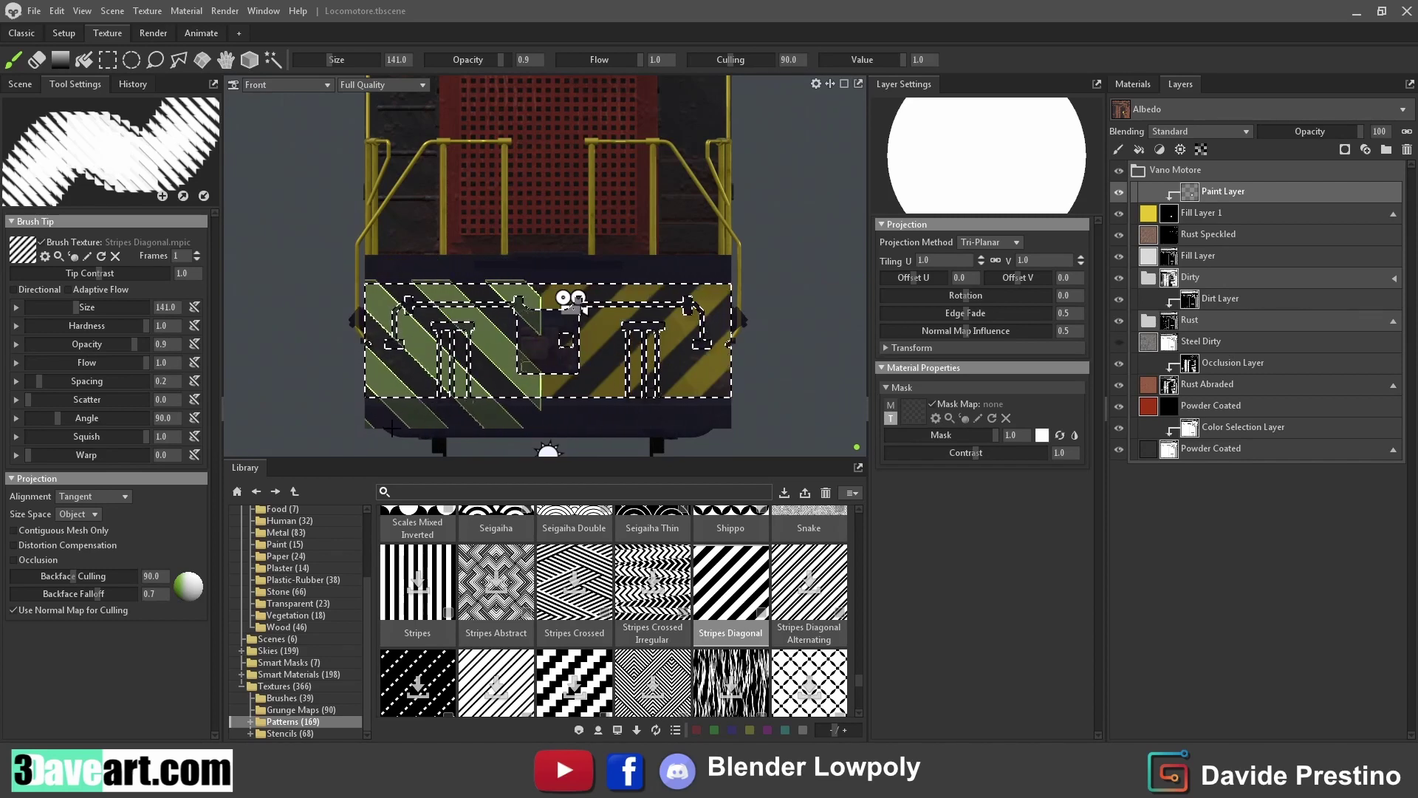
drag(392, 427, 391, 418)
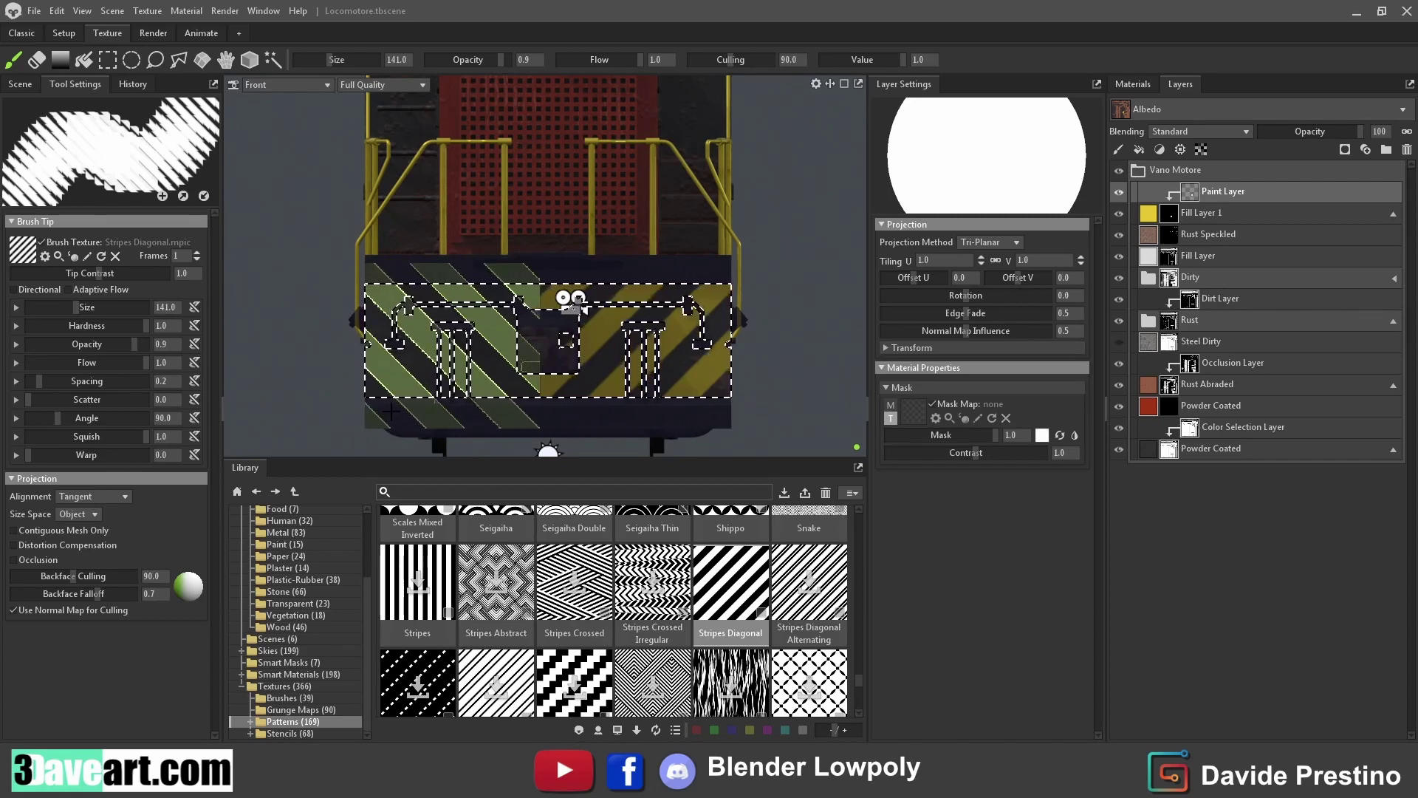
key(ctrl+z)
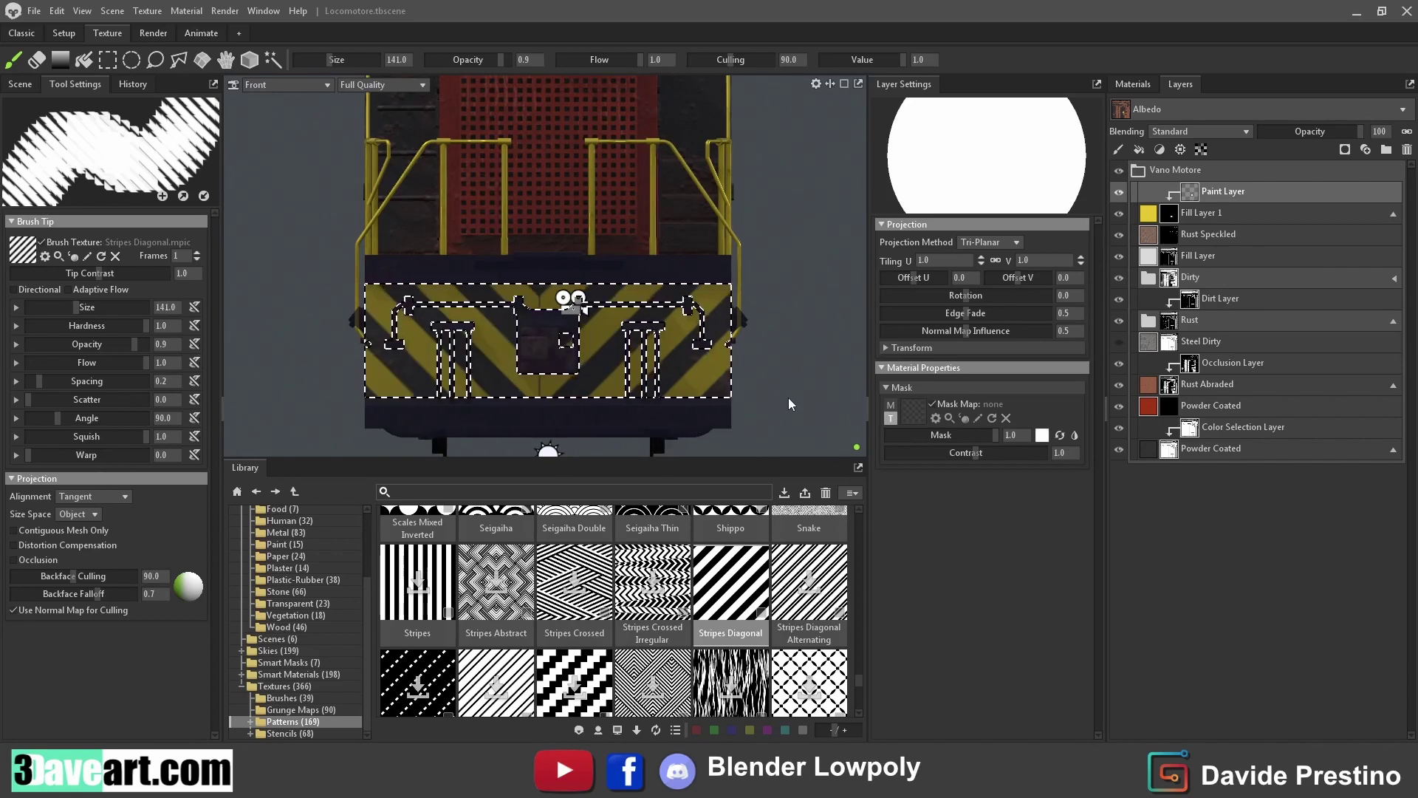
drag(636, 342, 685, 358)
key(ctrl+z)
key(ctrl+y)
key(ctrl+z)
Switch to the Back view with rectangle selection and bring up the scene object tree
click(295, 86)
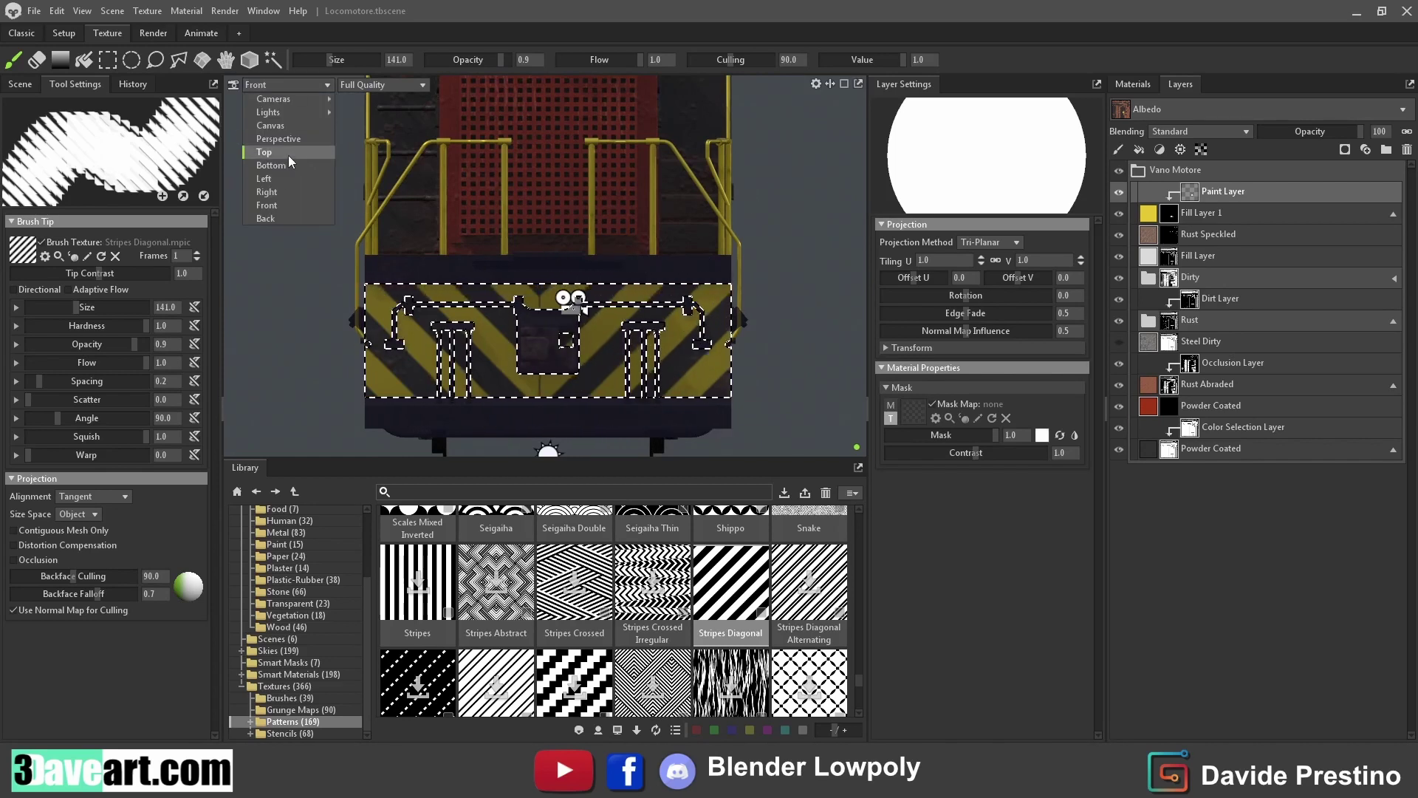
click(289, 155)
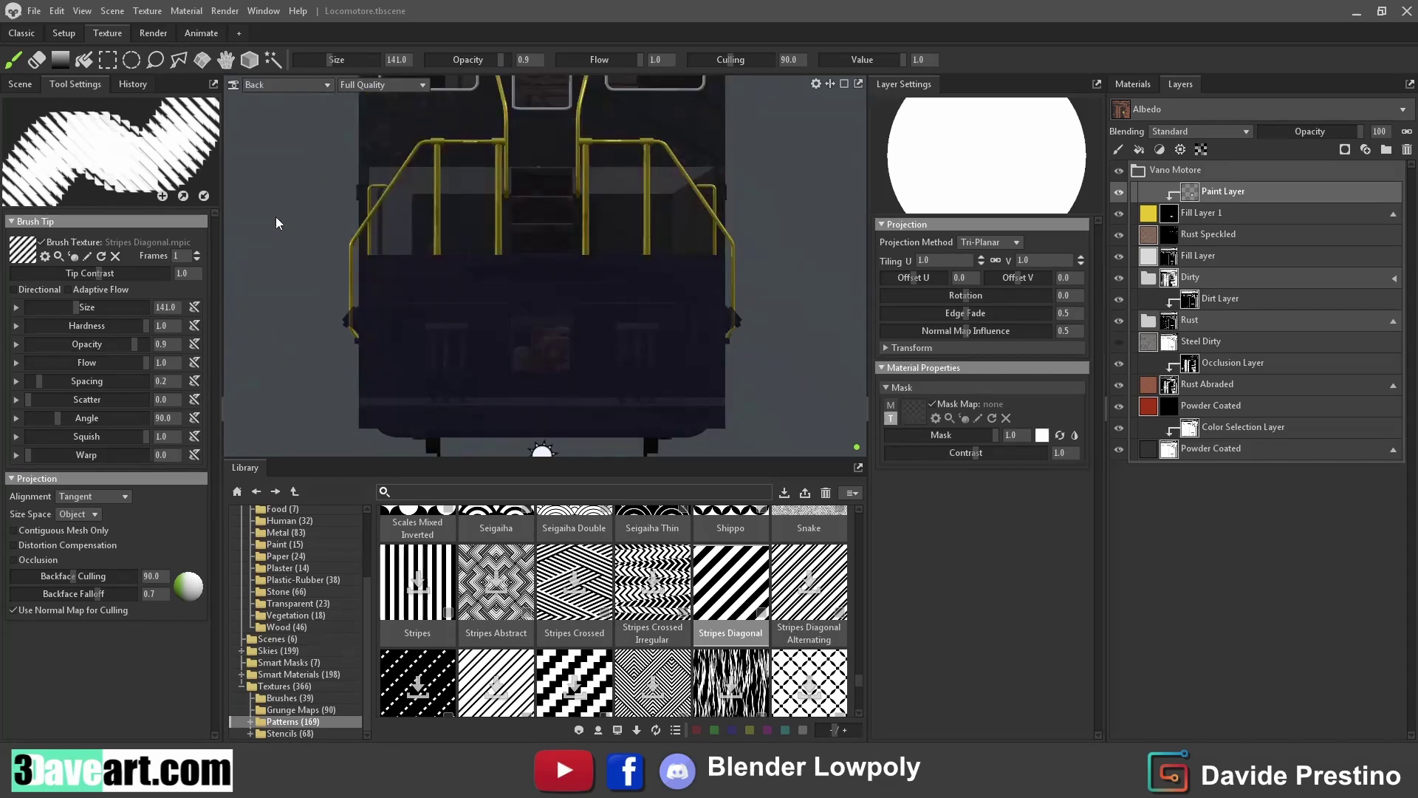
click(112, 62)
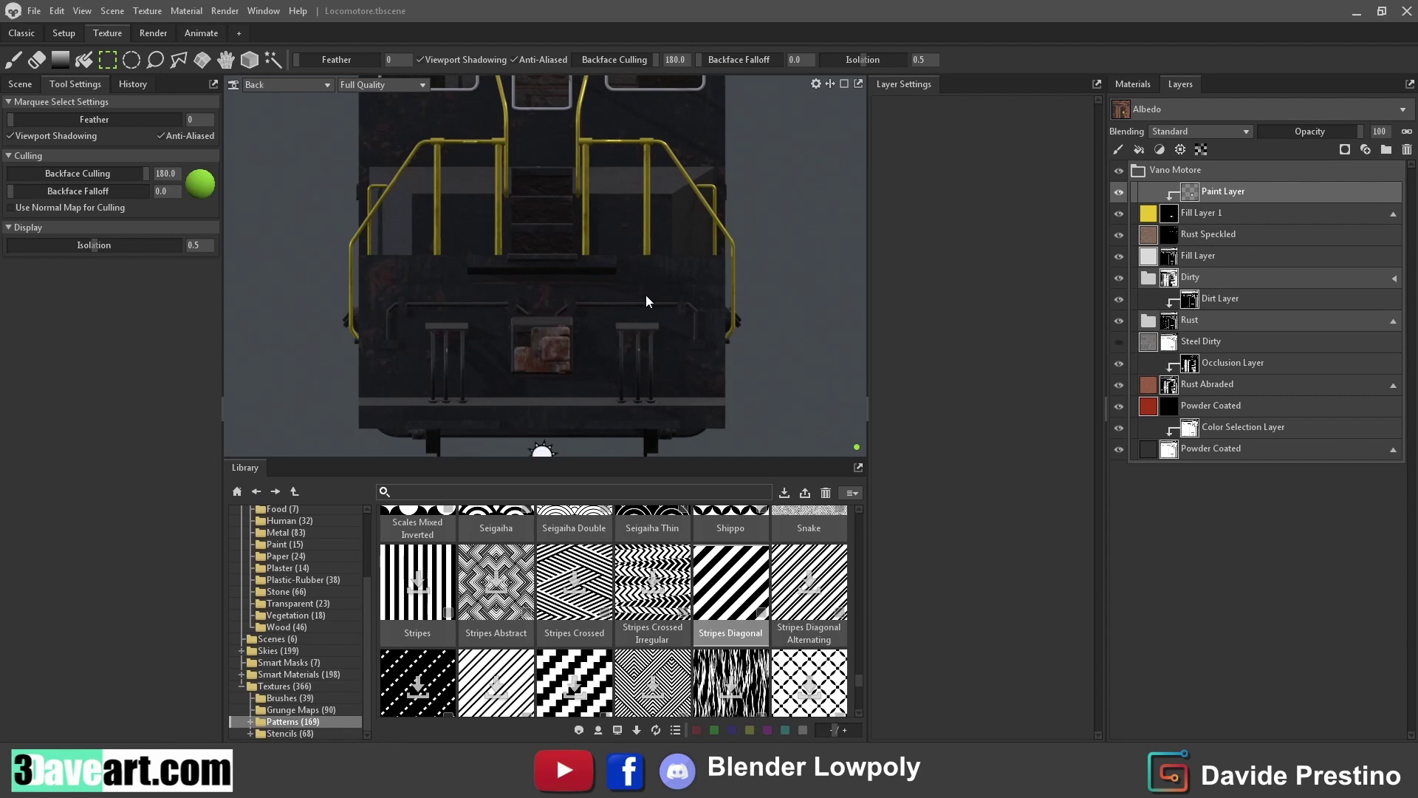
click(20, 85)
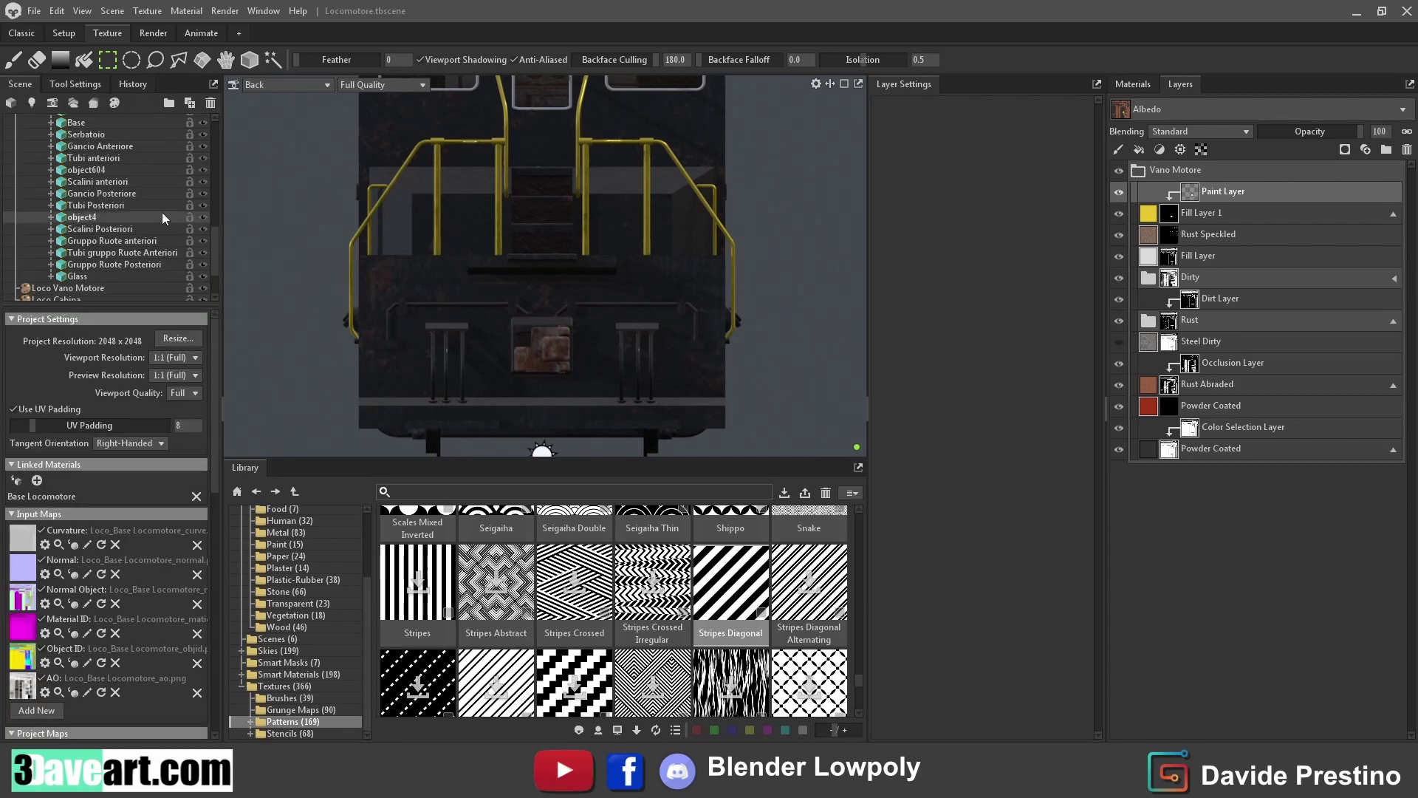
scroll(202, 223, up, 2)
scroll(202, 228, up, 2)
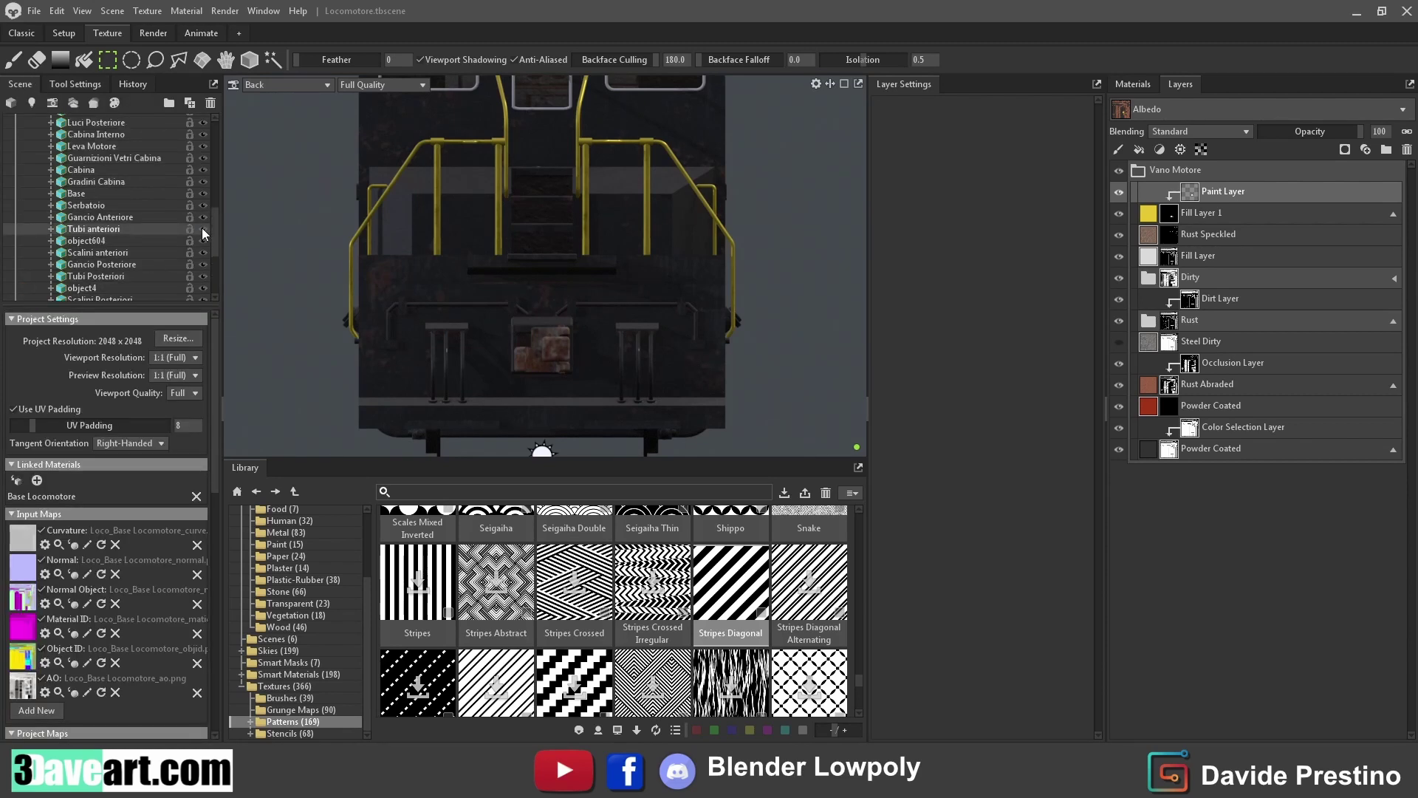
scroll(202, 228, up, 2)
scroll(199, 214, up, 2)
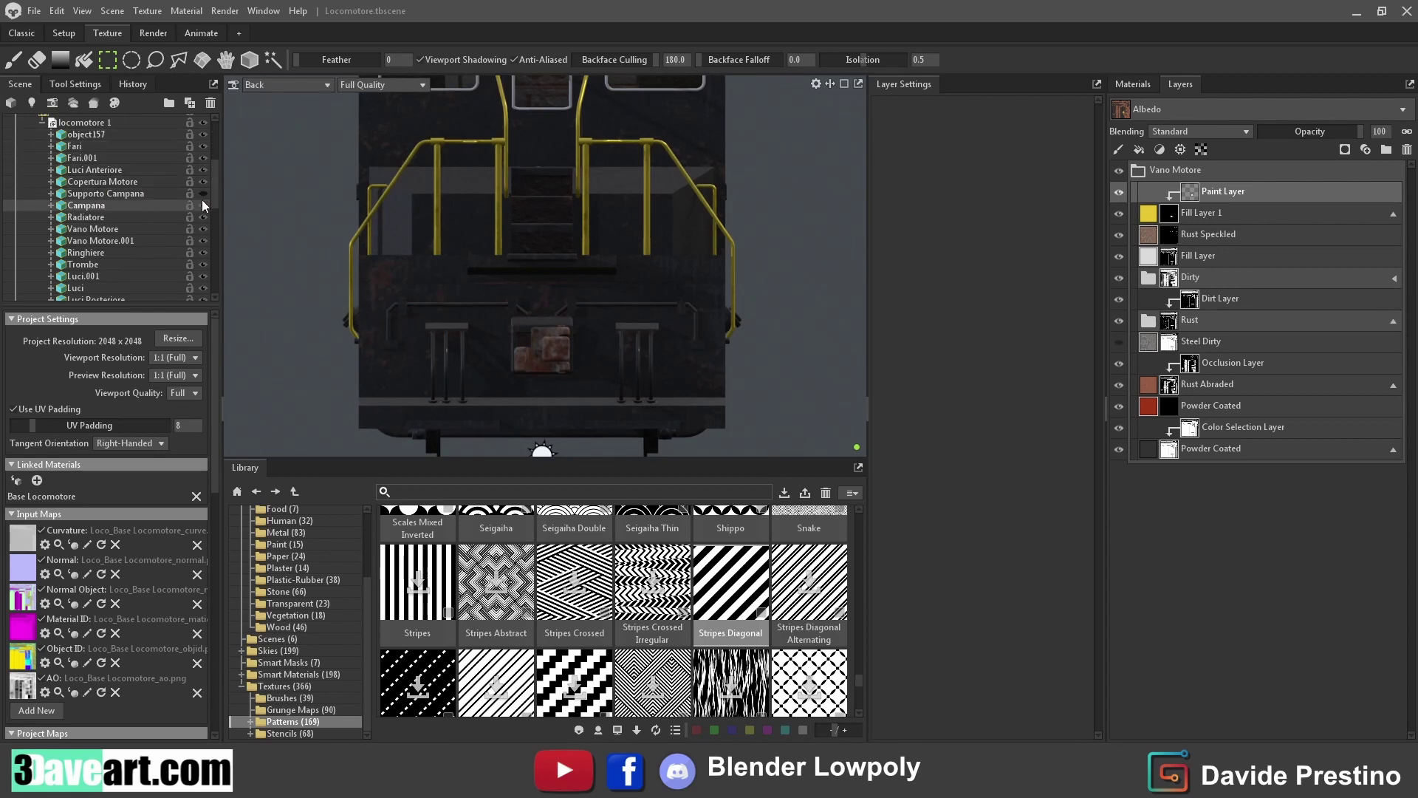
Hide object157 through Campana, Gancio Anteriore through object604, and the Scalini step objects
drag(202, 200, 204, 131)
drag(201, 229, 204, 295)
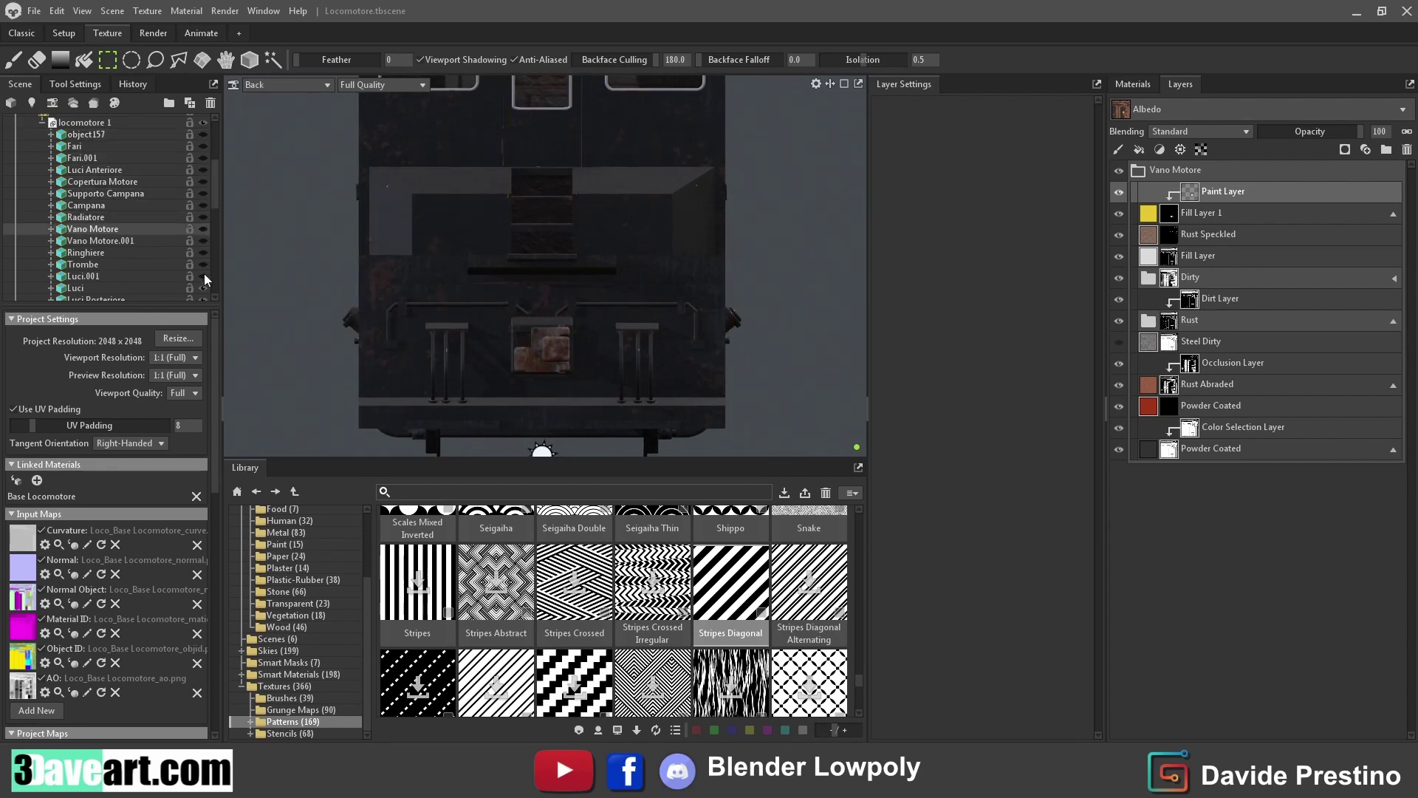
scroll(200, 236, down, 3)
drag(205, 192, 207, 267)
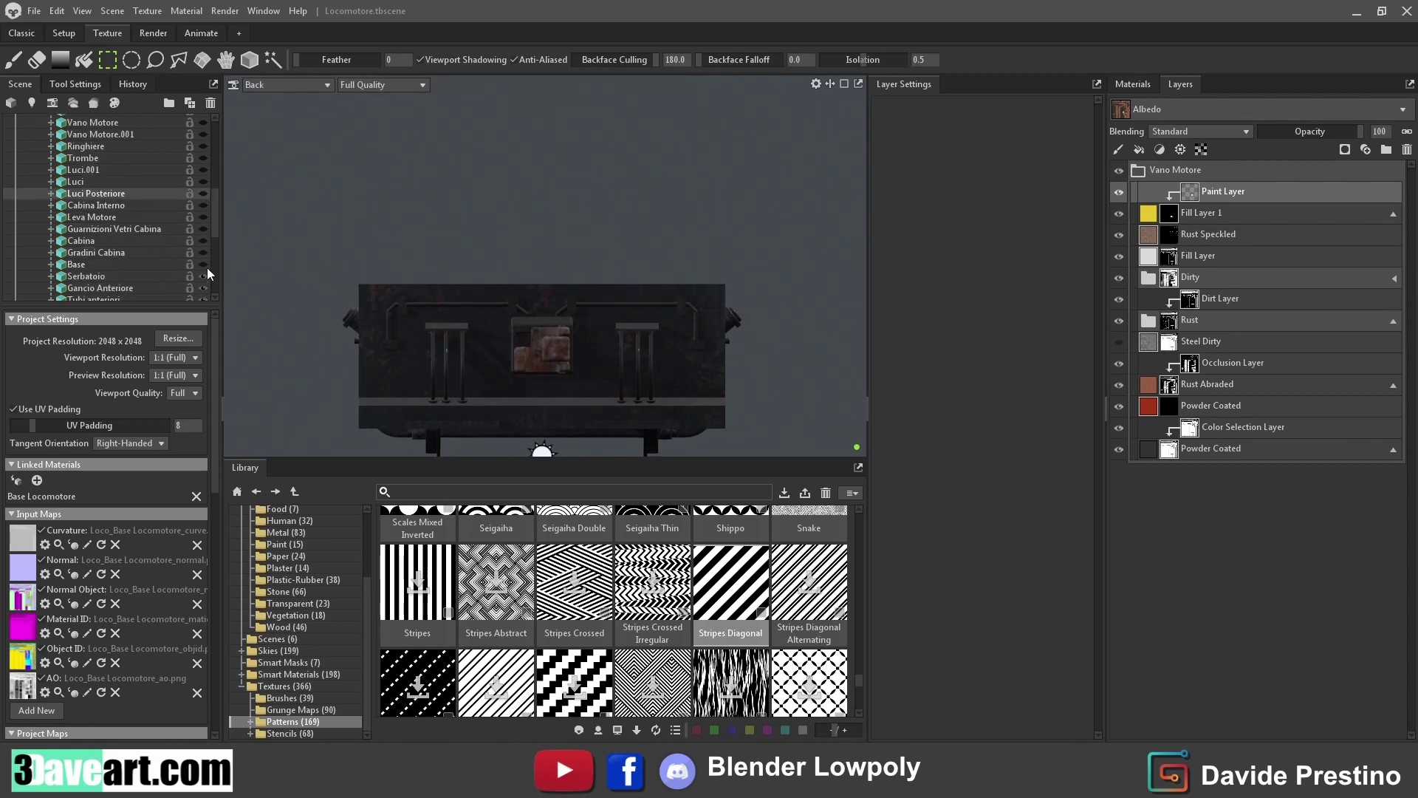
scroll(202, 277, down, 2)
drag(201, 215, 203, 276)
scroll(198, 277, down, 3)
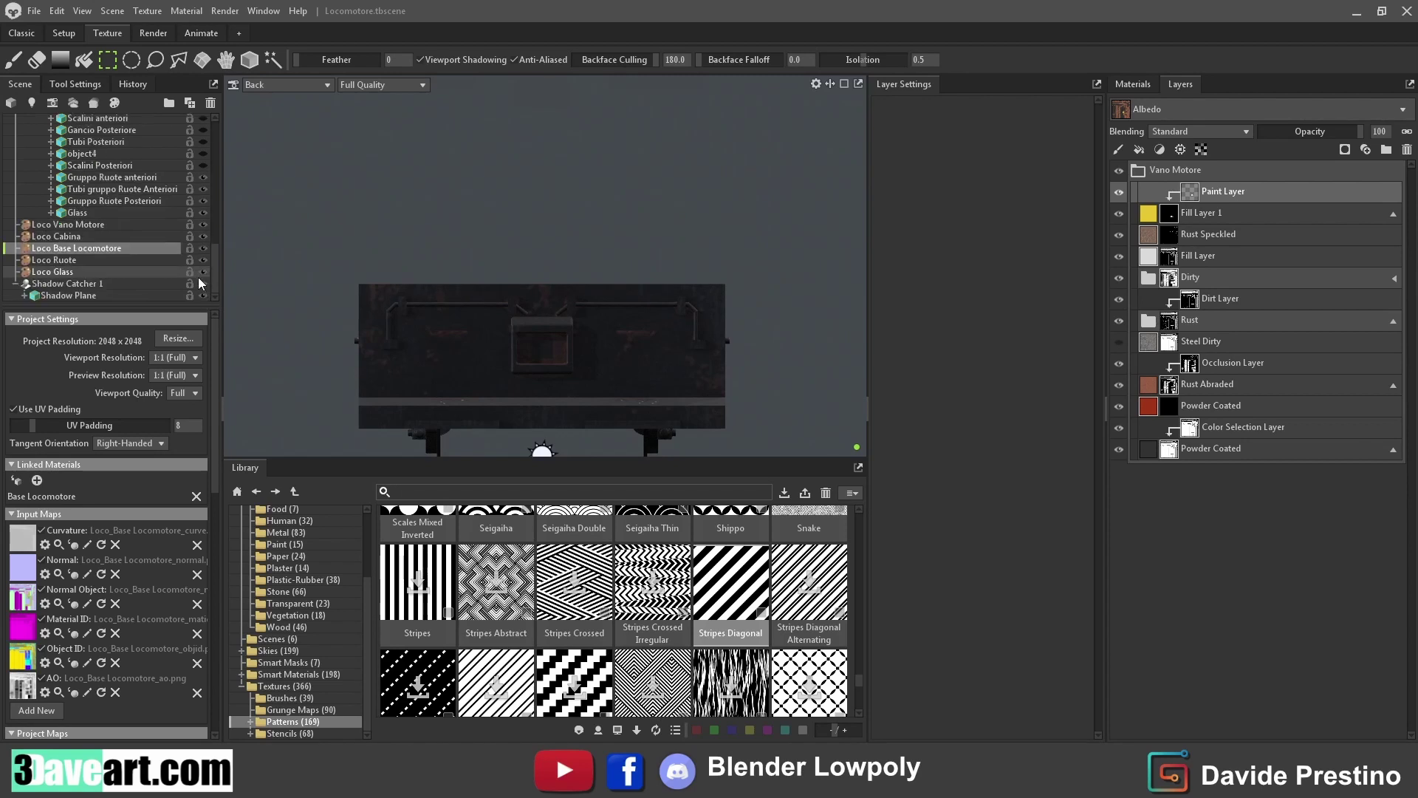
click(202, 165)
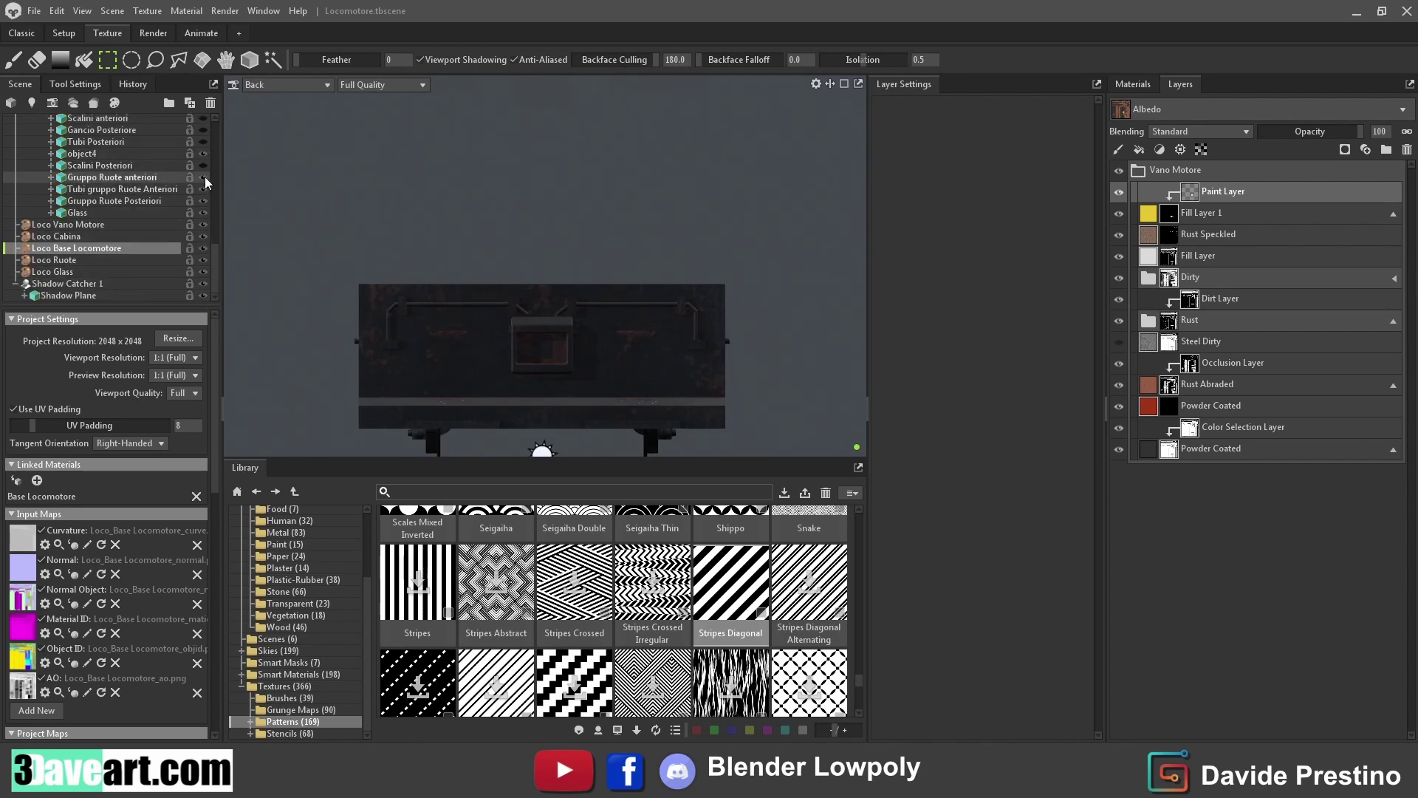
Stamp chevron stripes across the rear panel with brush angle 0, then return to Front view
click(13, 59)
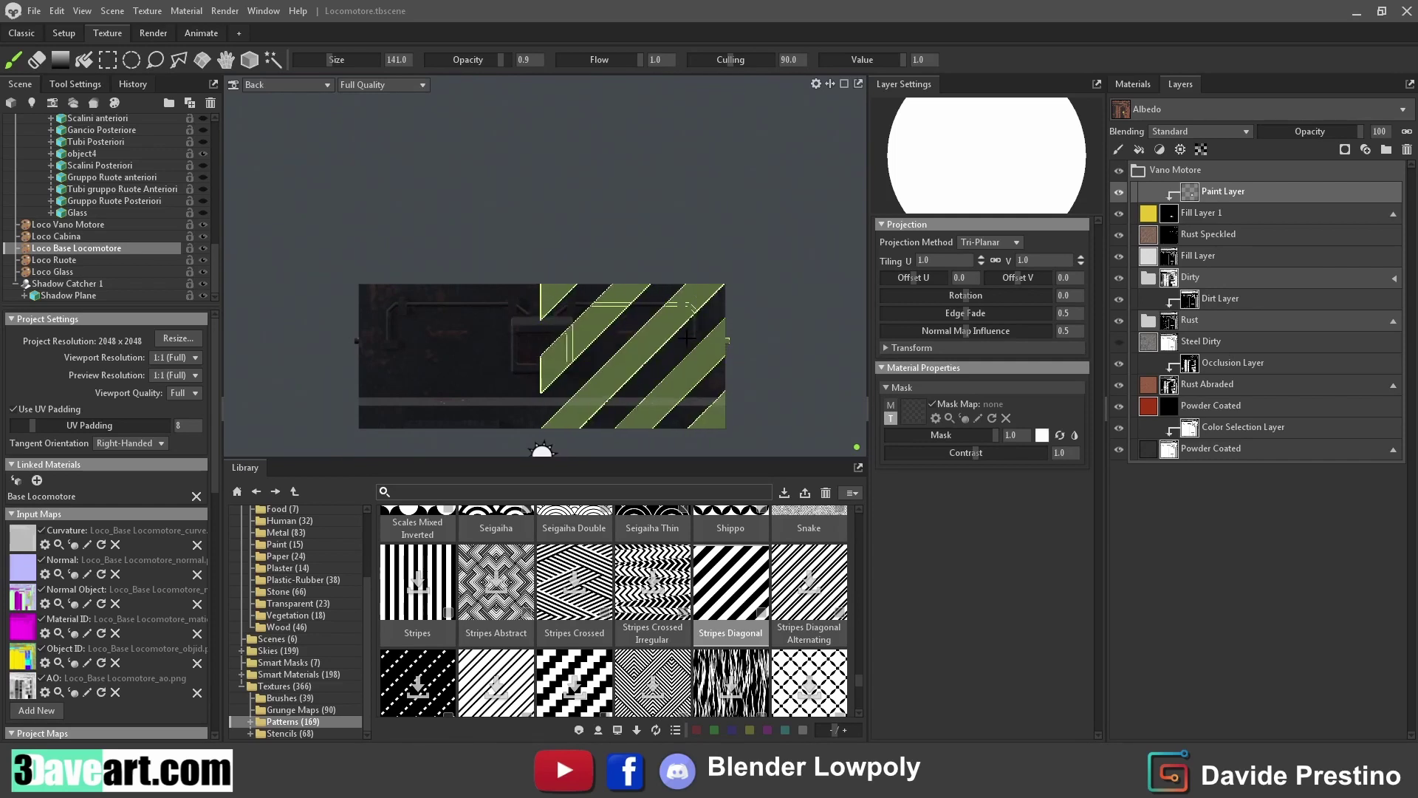
click(687, 337)
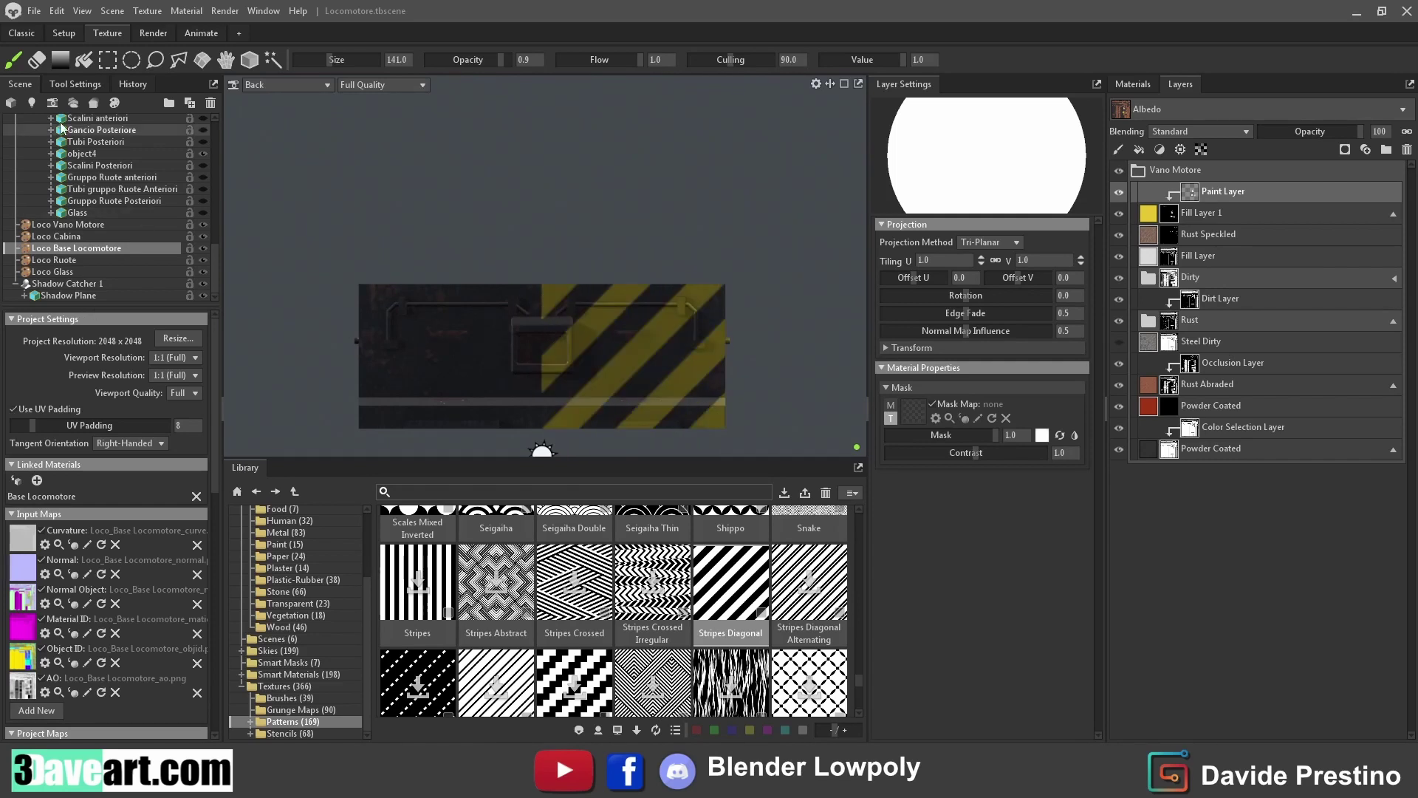
click(75, 84)
drag(58, 417, 26, 417)
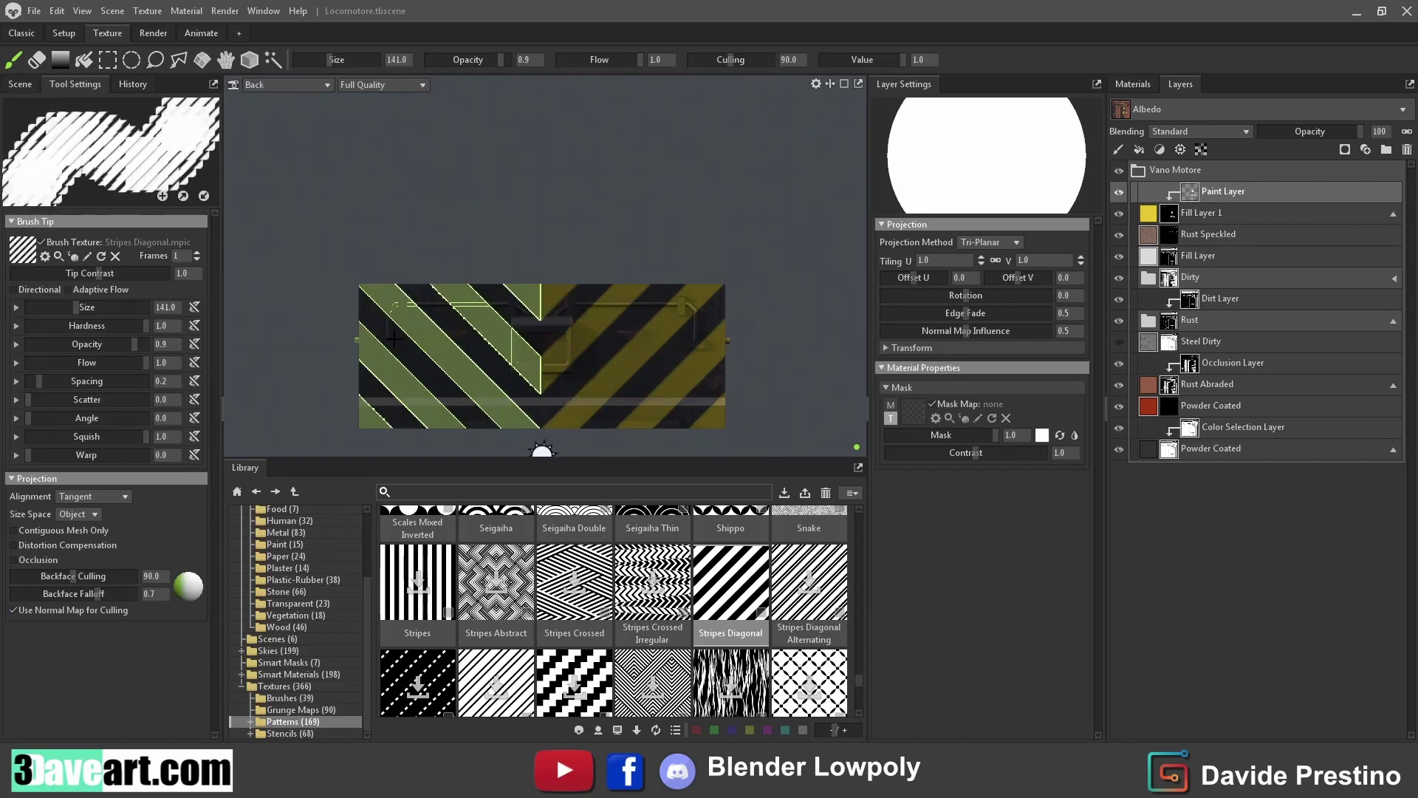
click(396, 335)
click(547, 422)
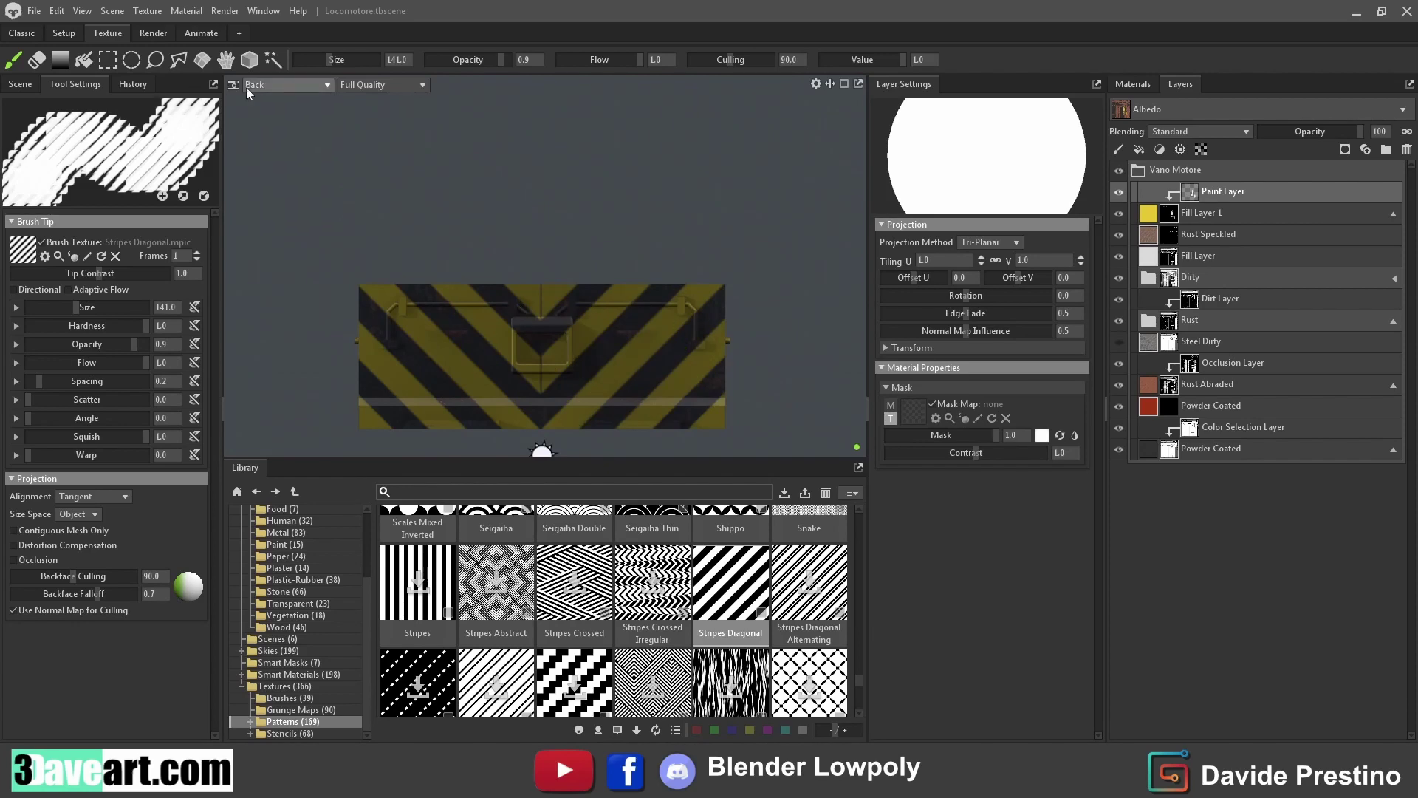
click(299, 205)
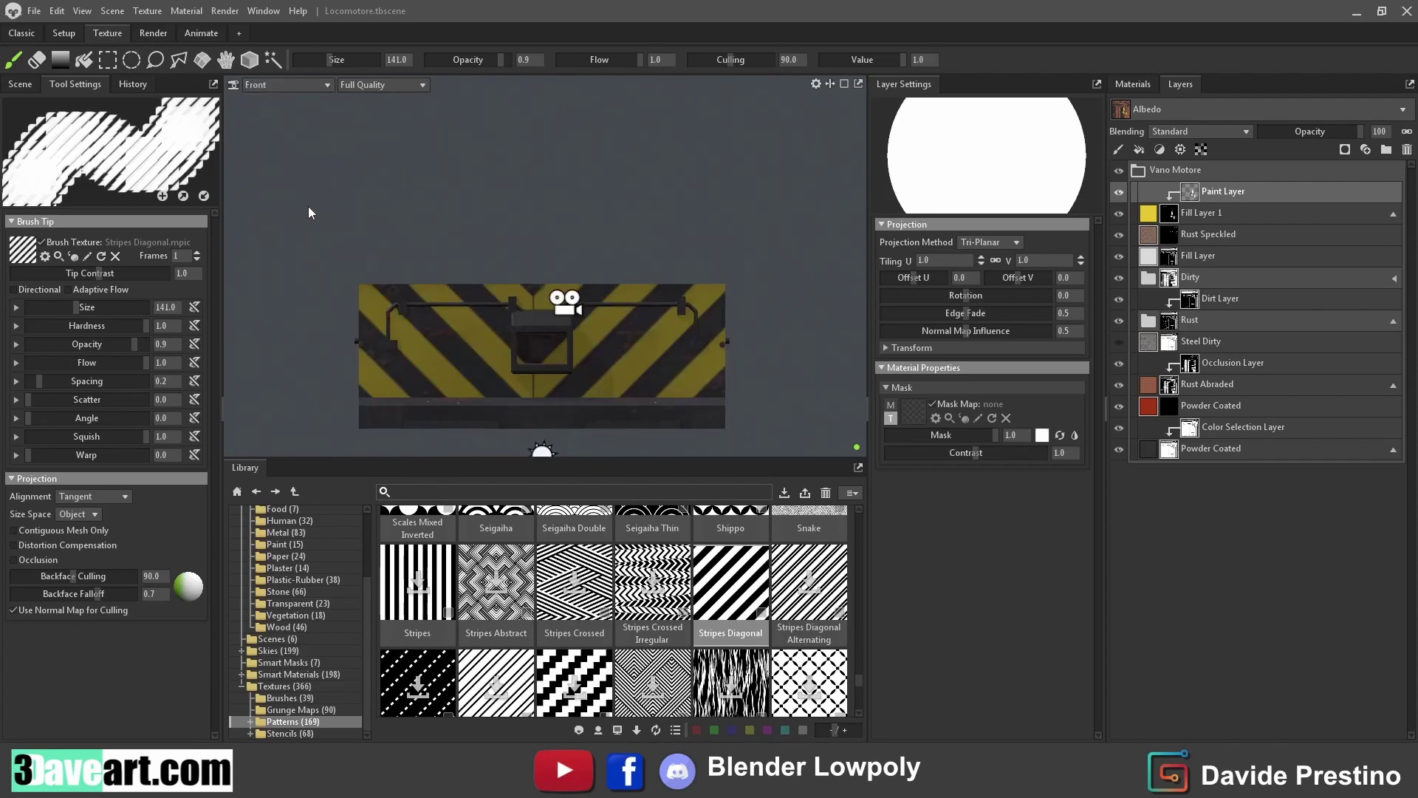
Unhide the railings, lower parts and radiator grille, and view through the Main Camera
click(22, 83)
click(202, 136)
click(202, 120)
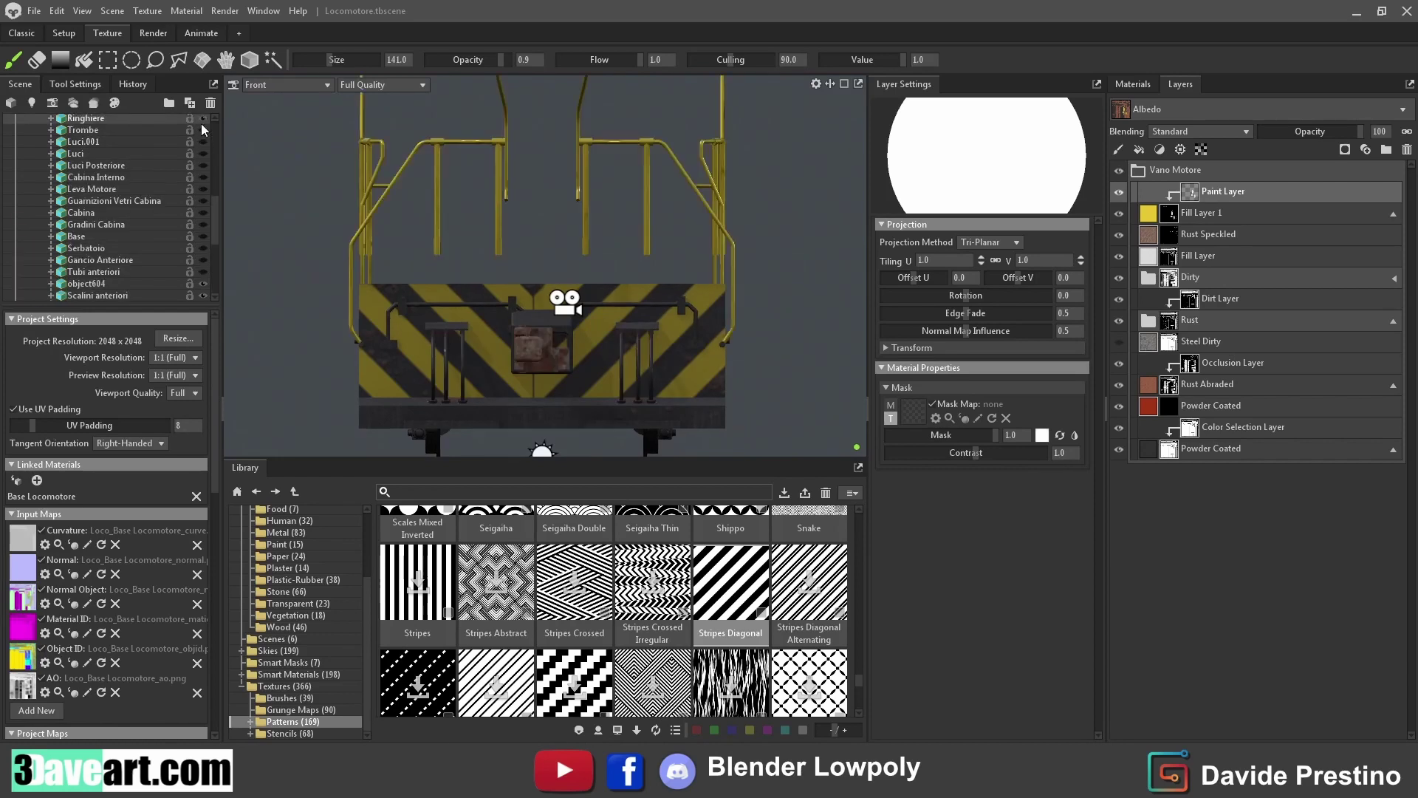
scroll(207, 222, up, 5)
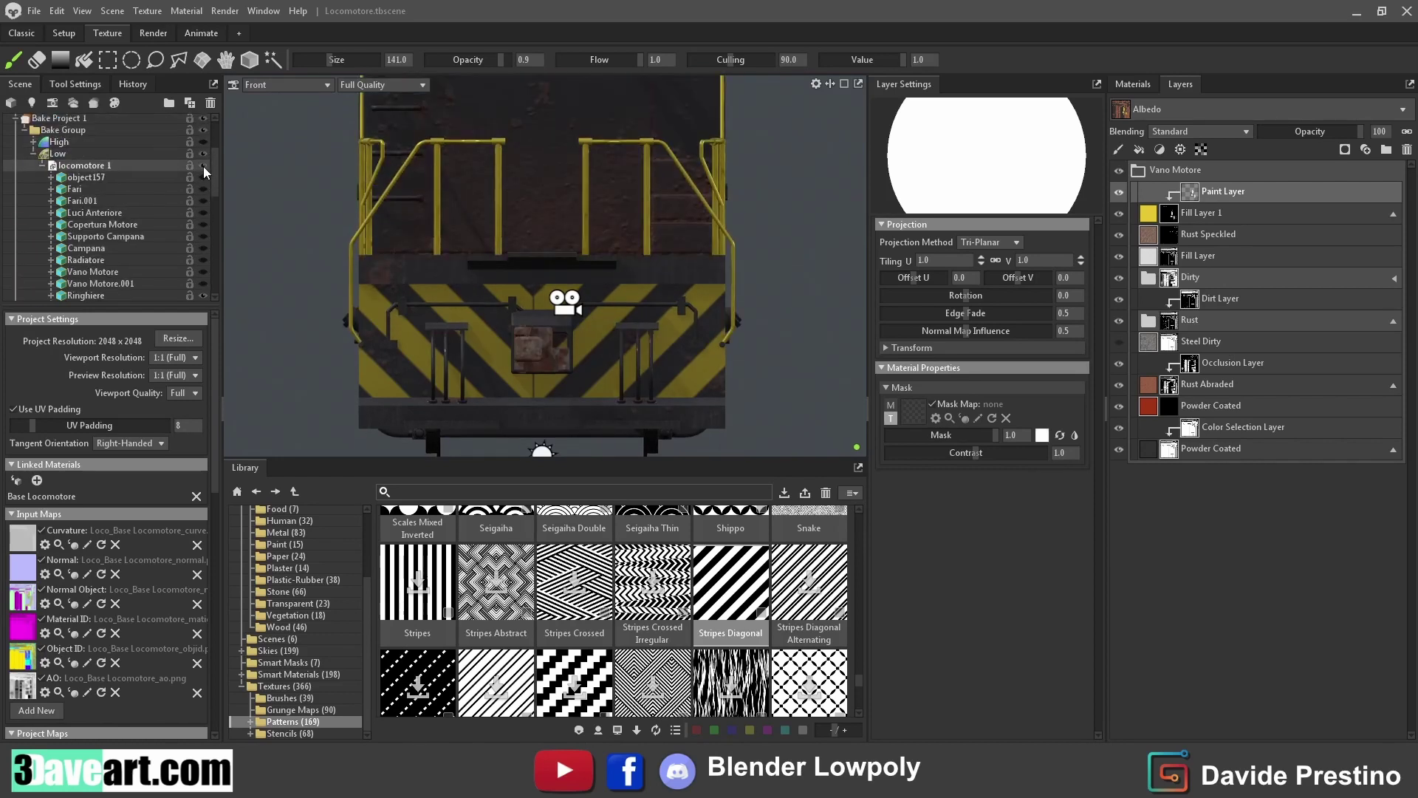
click(203, 142)
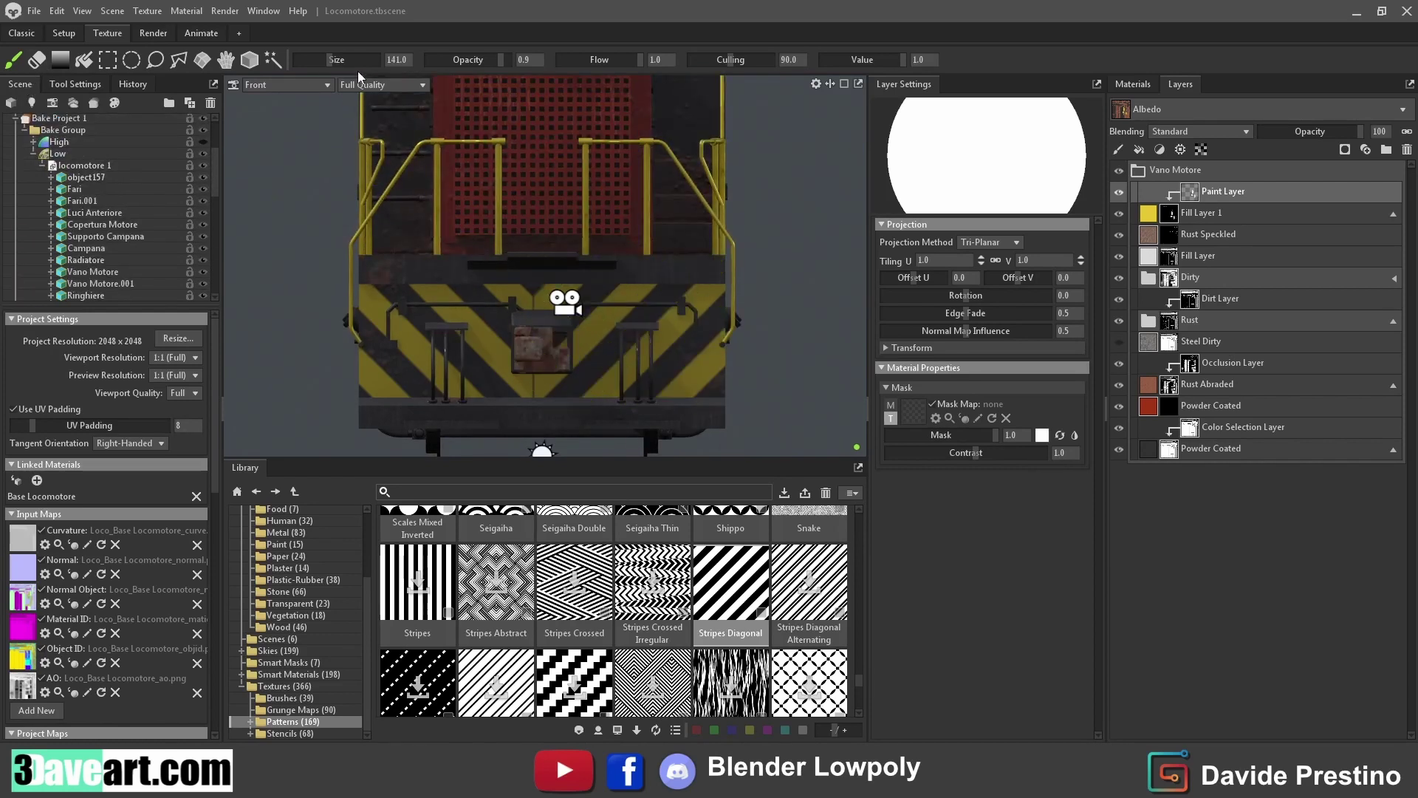
click(303, 82)
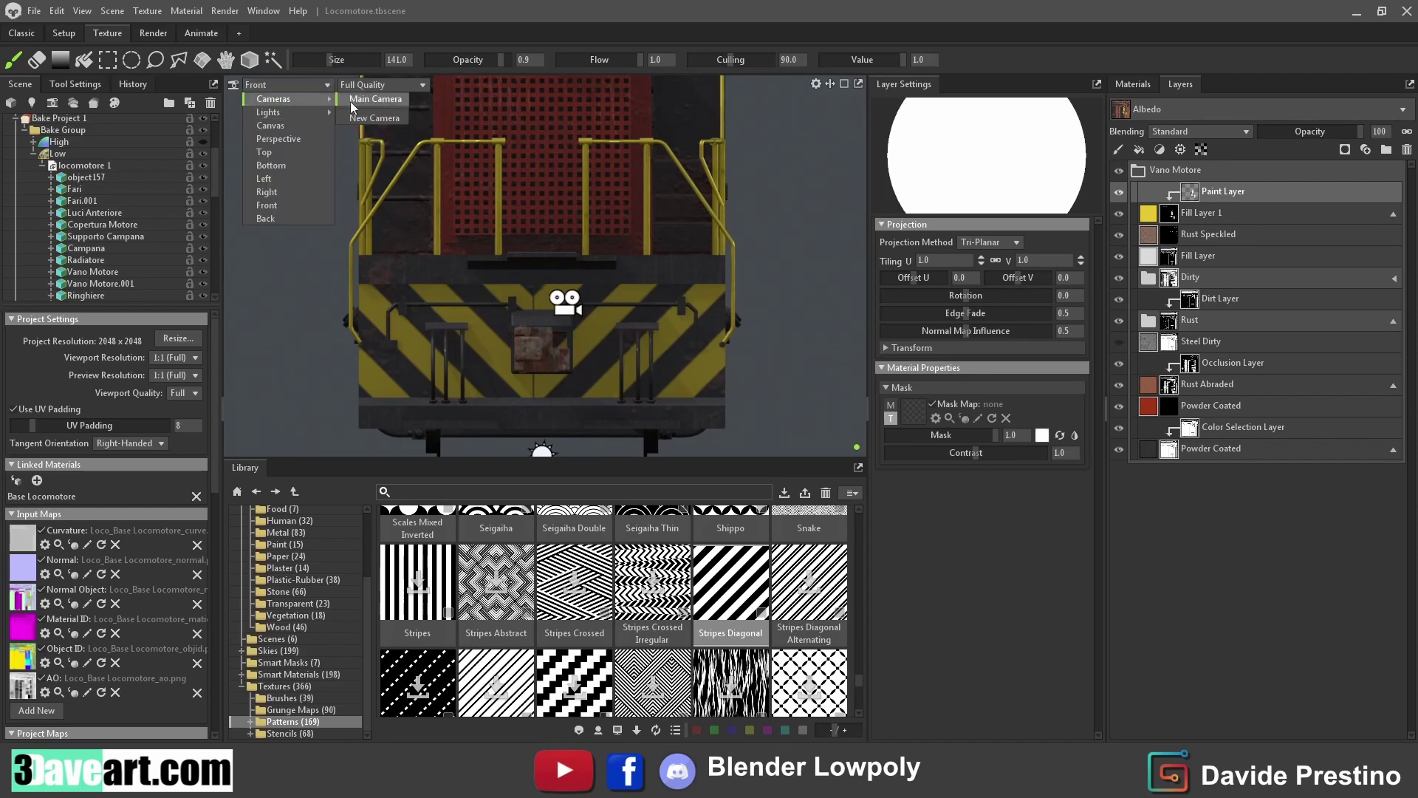
click(350, 101)
mouse_move(584, 283)
alt+mouse_down()
mouse_move(283, 343)
mouse_move(275, 323)
mouse_move(319, 313)
mouse_move(628, 326)
mouse_move(552, 316)
mouse_move(574, 349)
mouse_move(348, 352)
mouse_move(439, 325)
mouse_move(310, 314)
alt+mouse_up()
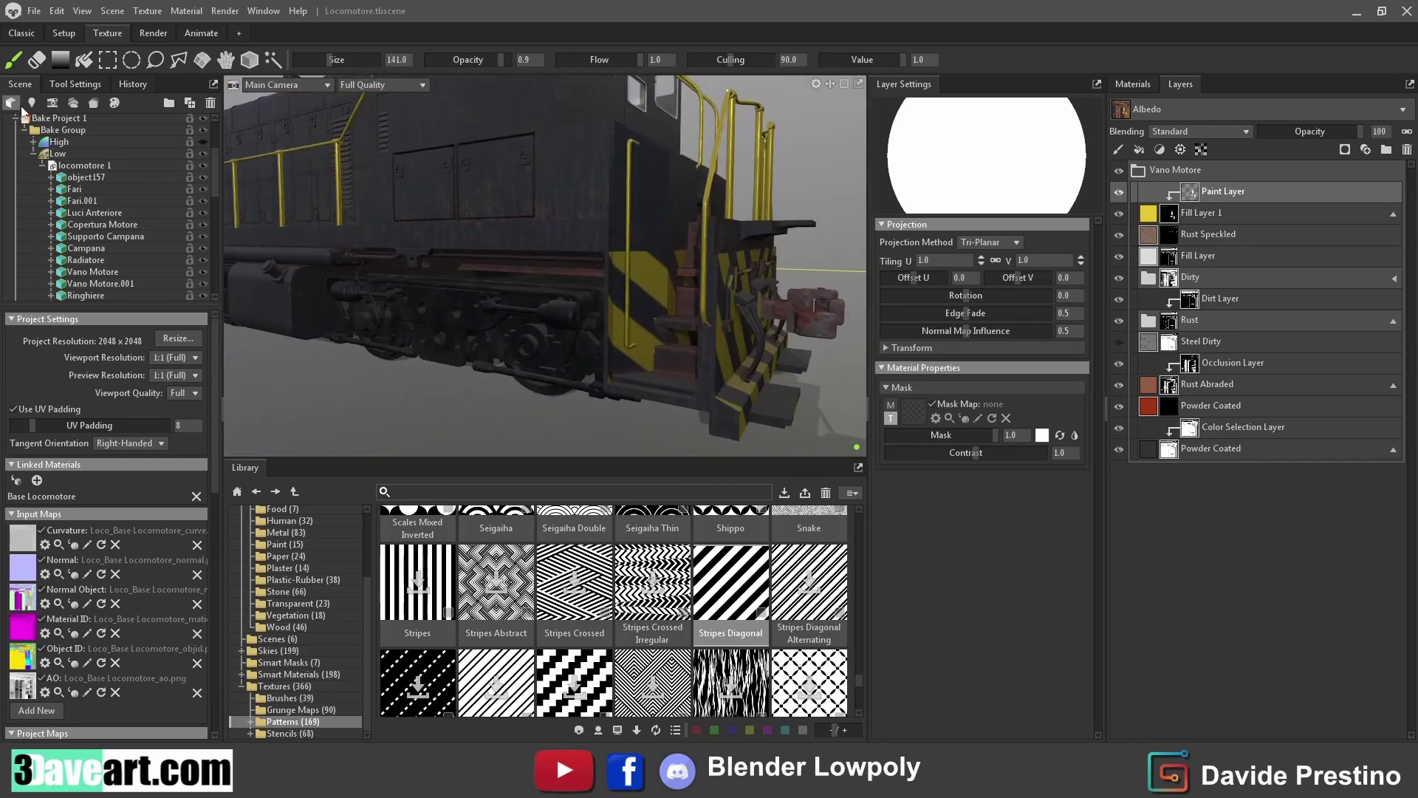
Select the Low model group and shrink the stripe brush size from 141 to 41
click(49, 154)
click(75, 83)
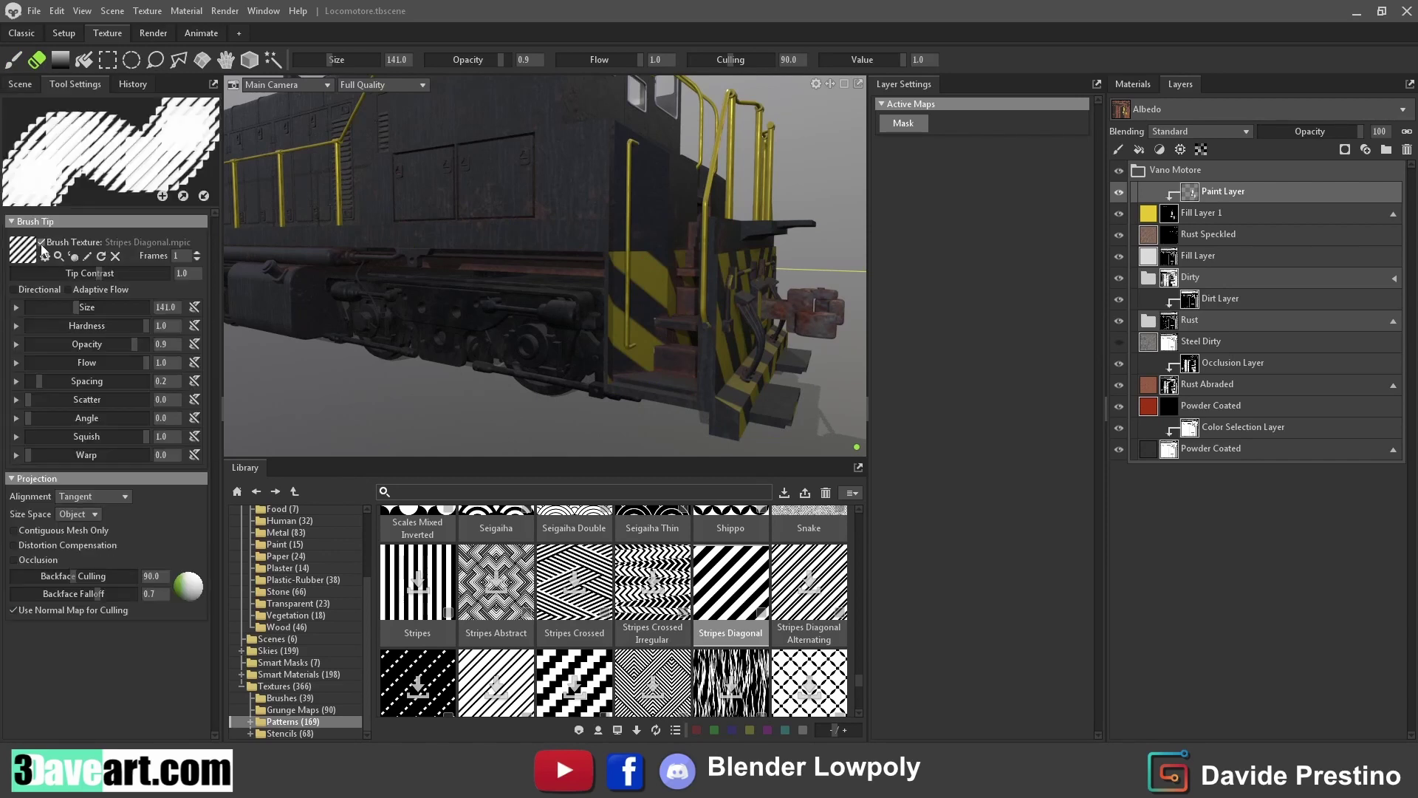
ctrl+right_drag(637, 317, 636, 378)
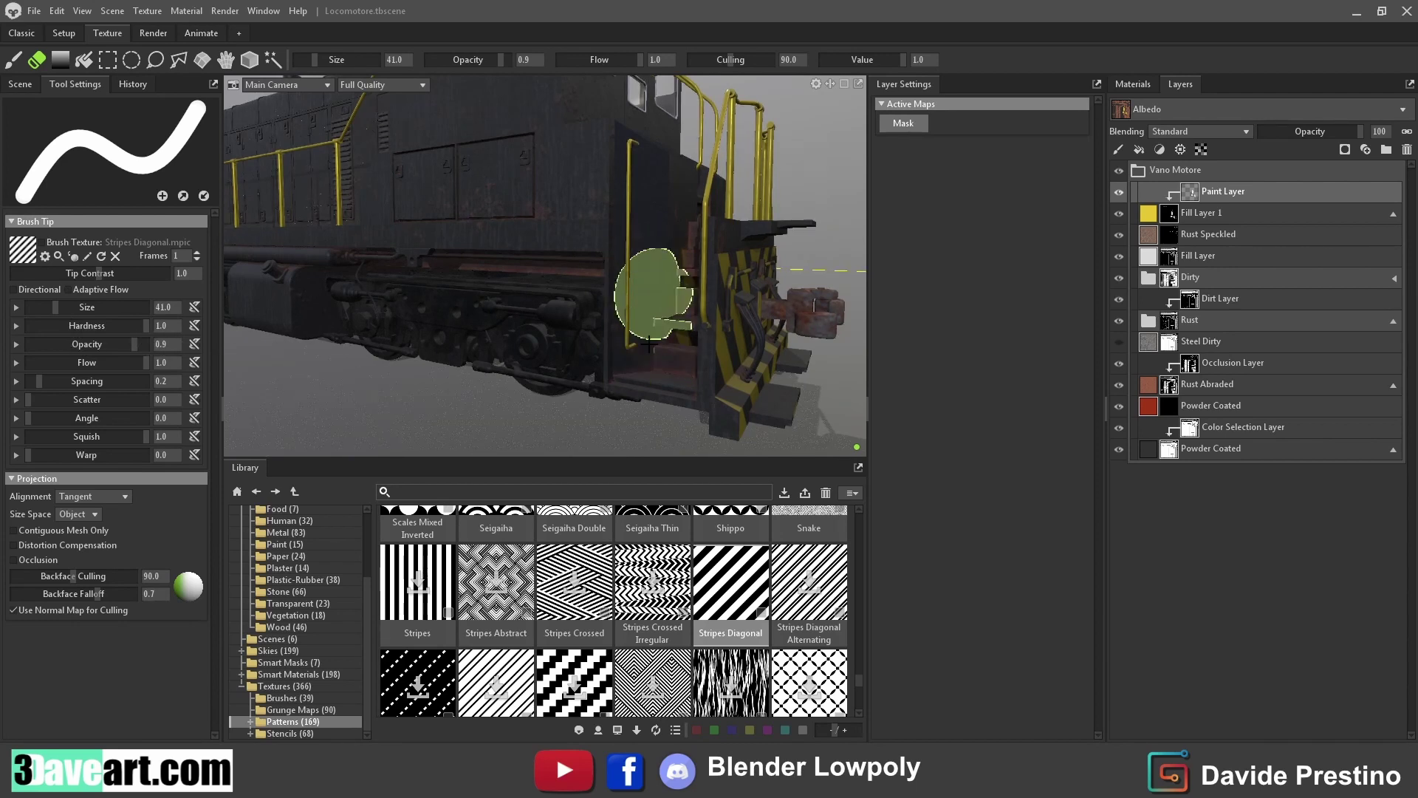
alt+drag(670, 342, 458, 335)
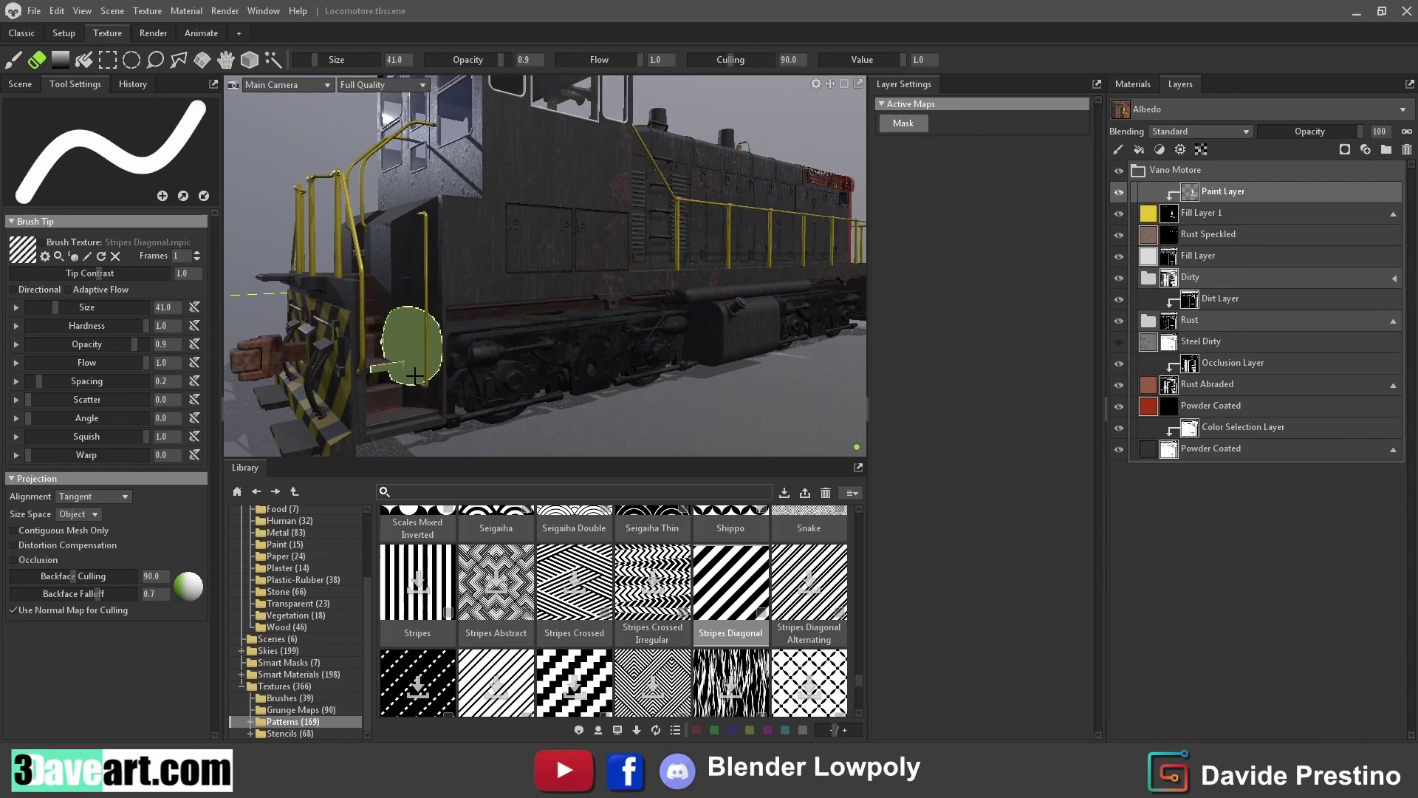
alt+drag(424, 396, 546, 399)
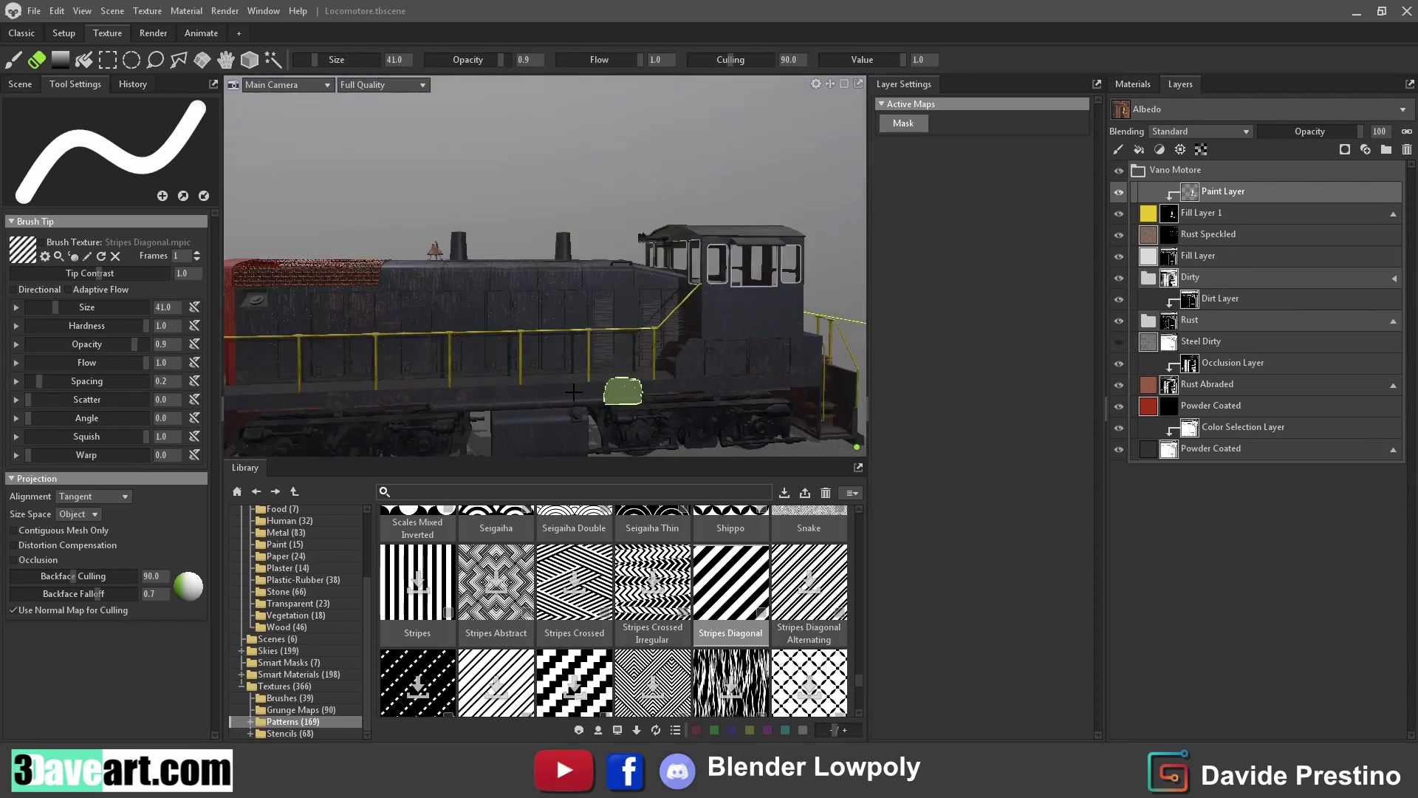
alt+drag(546, 400, 560, 347)
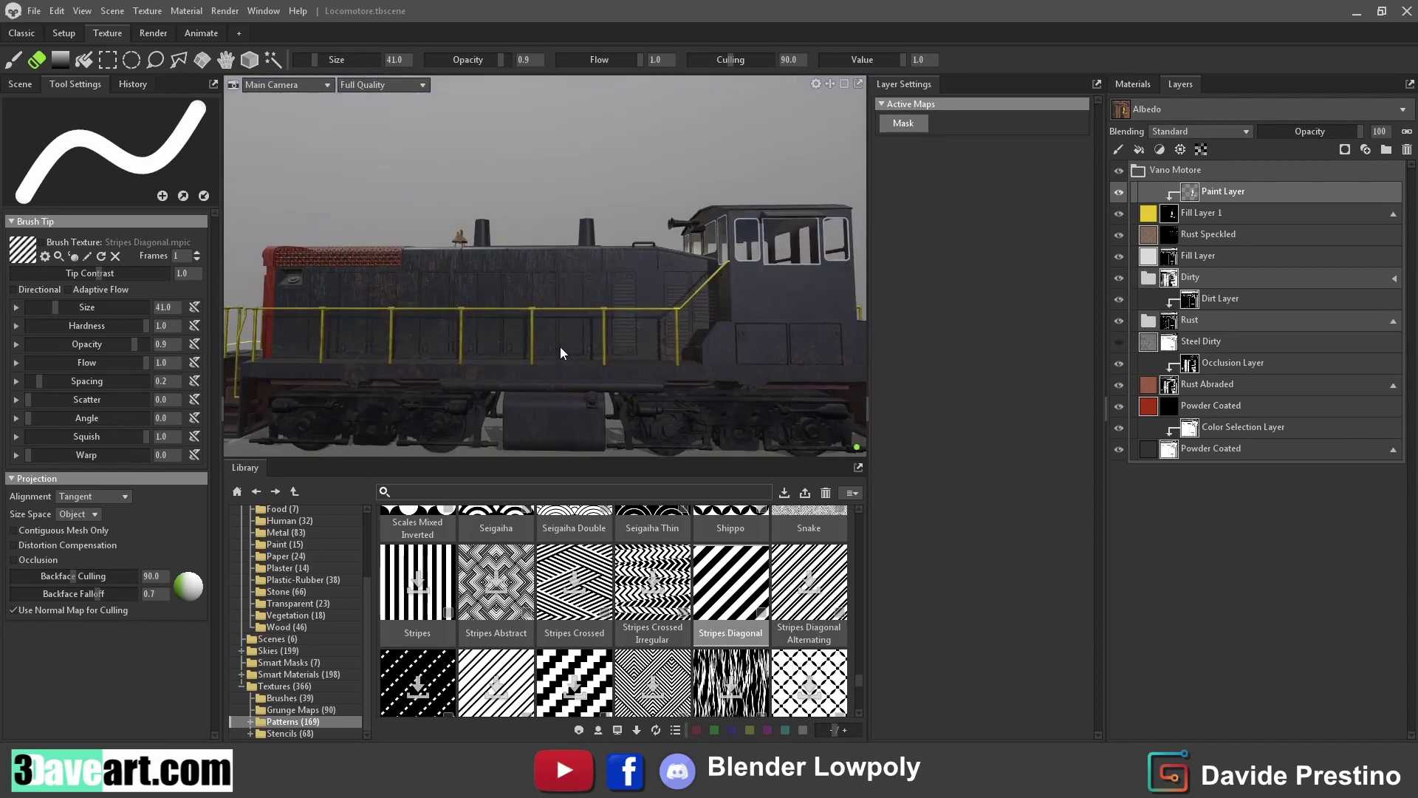
Select the Vano Motore material and its Fill Layer in the layer stack
click(1137, 84)
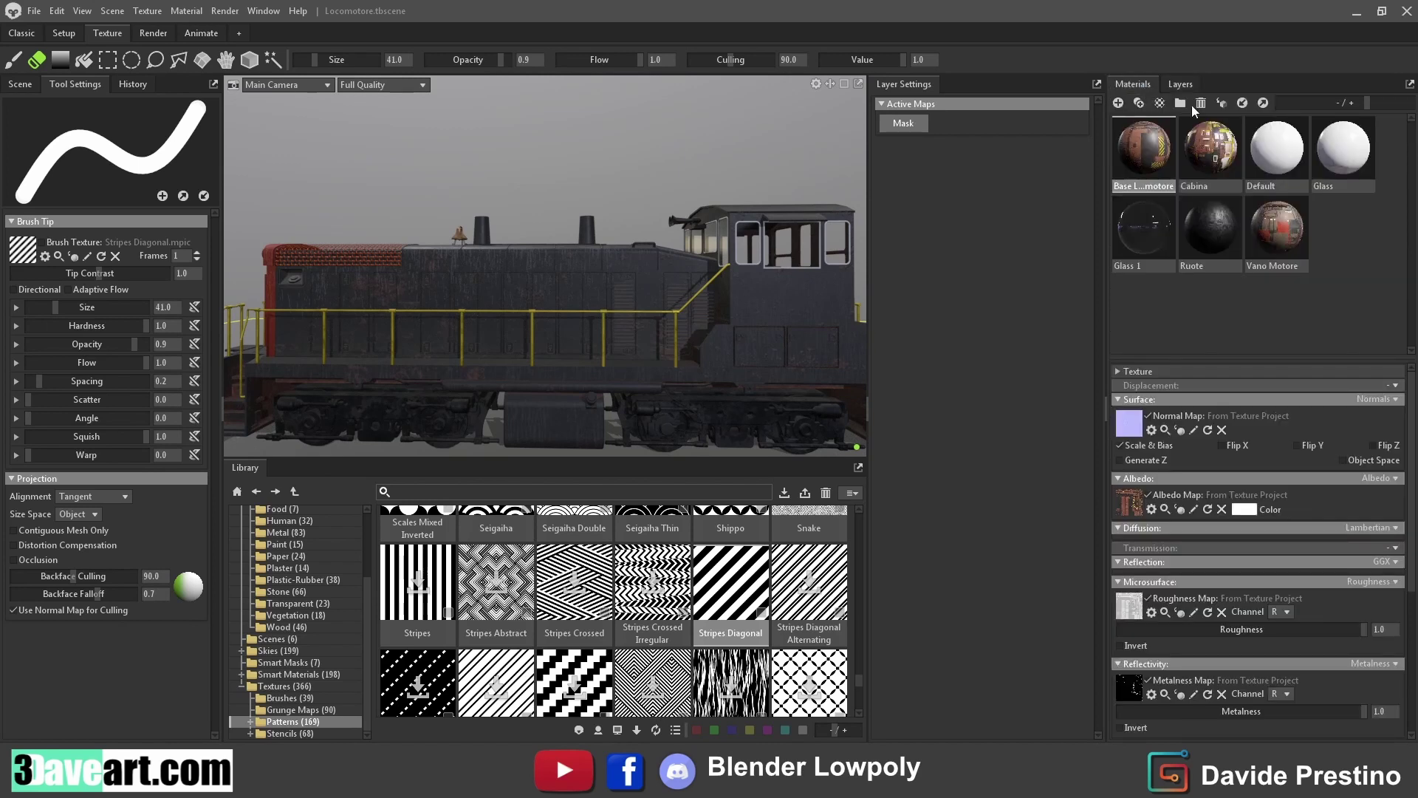
click(1283, 238)
click(1180, 84)
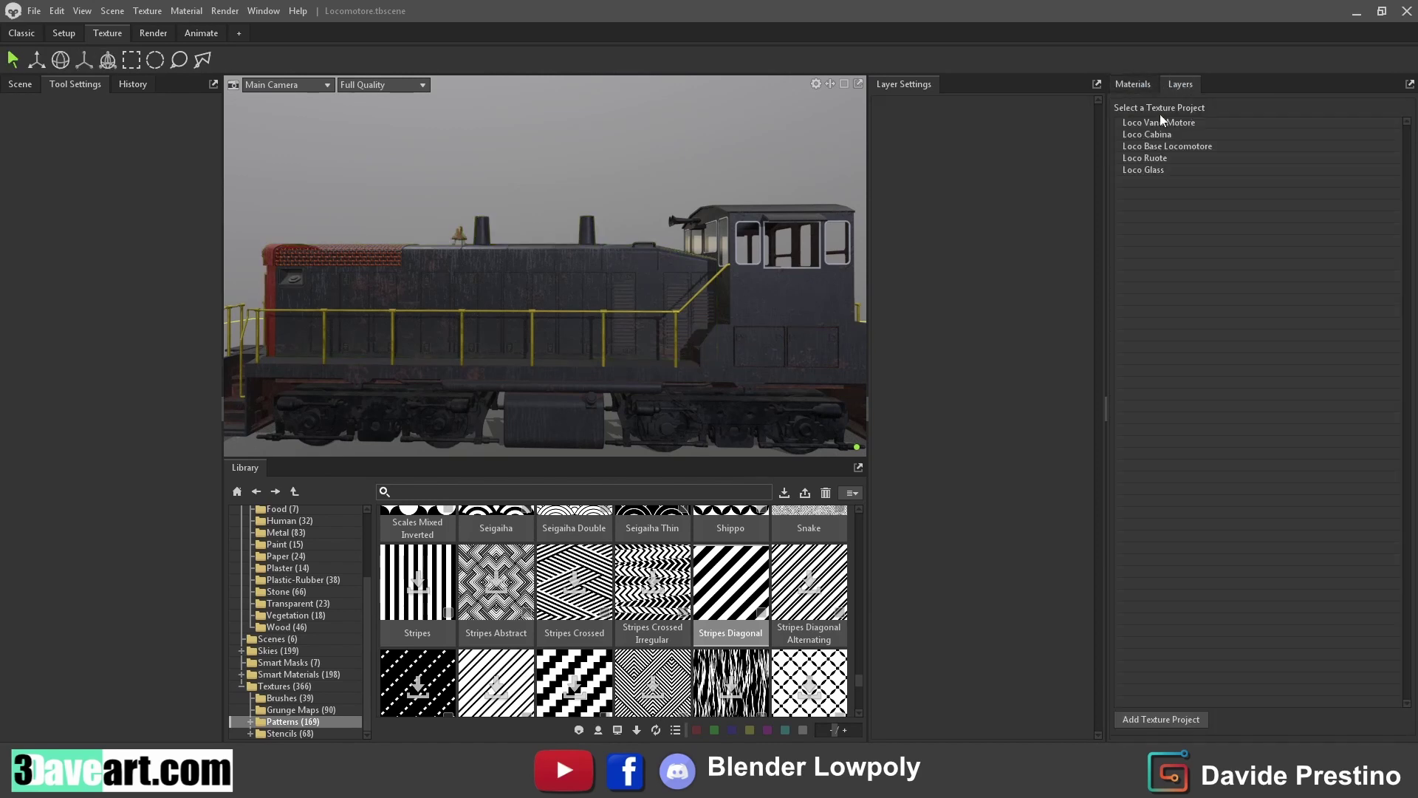
click(1136, 192)
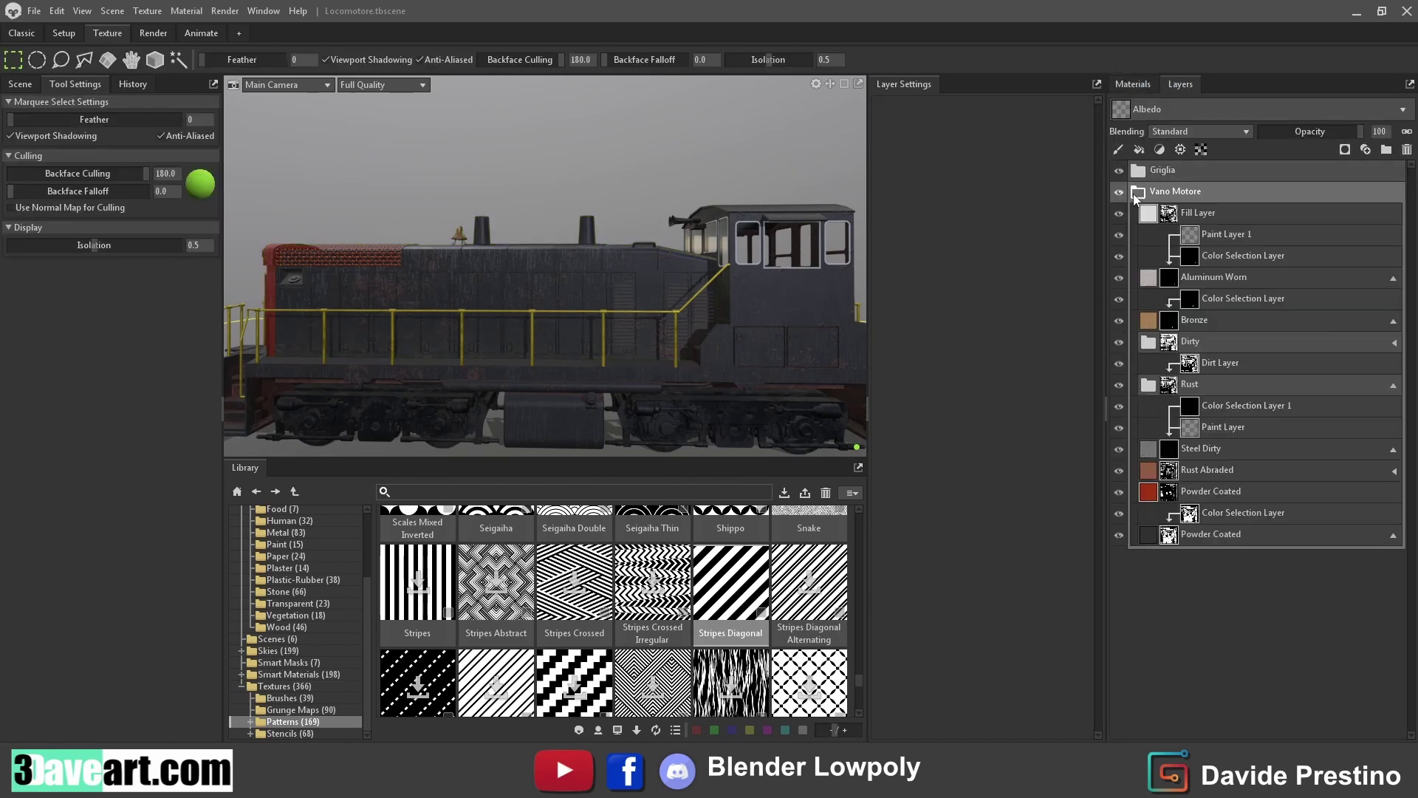
click(1135, 192)
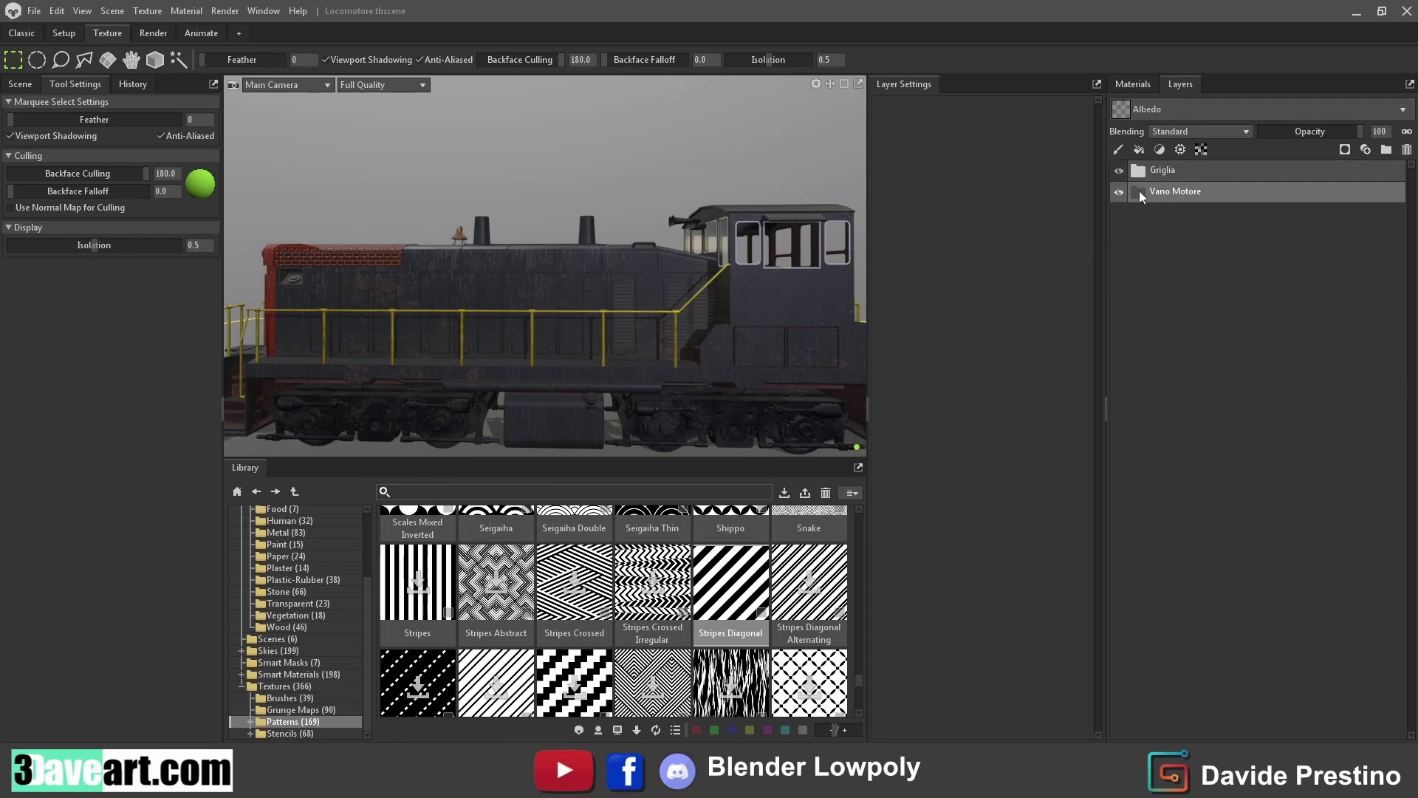
click(1138, 191)
click(1204, 213)
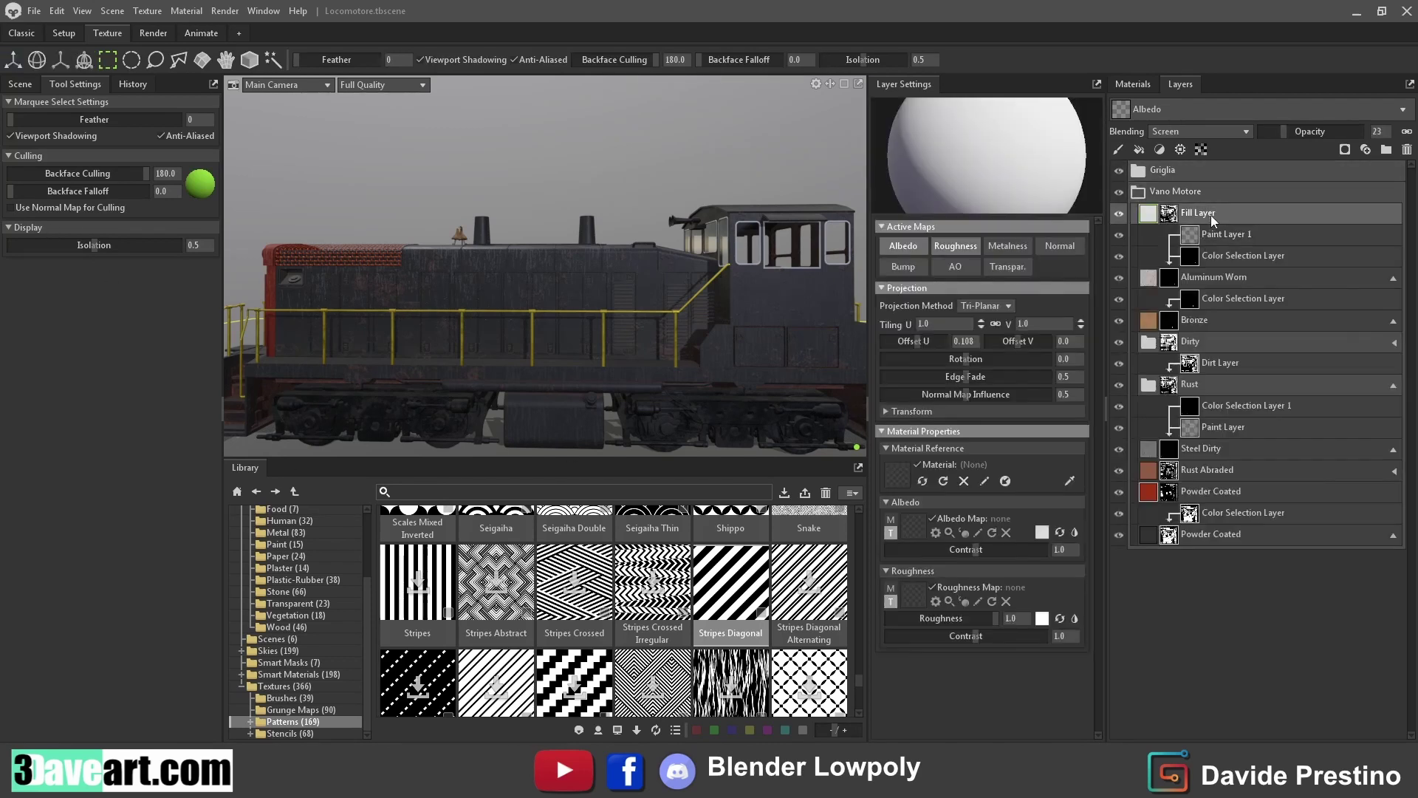
Add a fill layer named Text above it with a black paint mask
click(1140, 149)
text(xt)
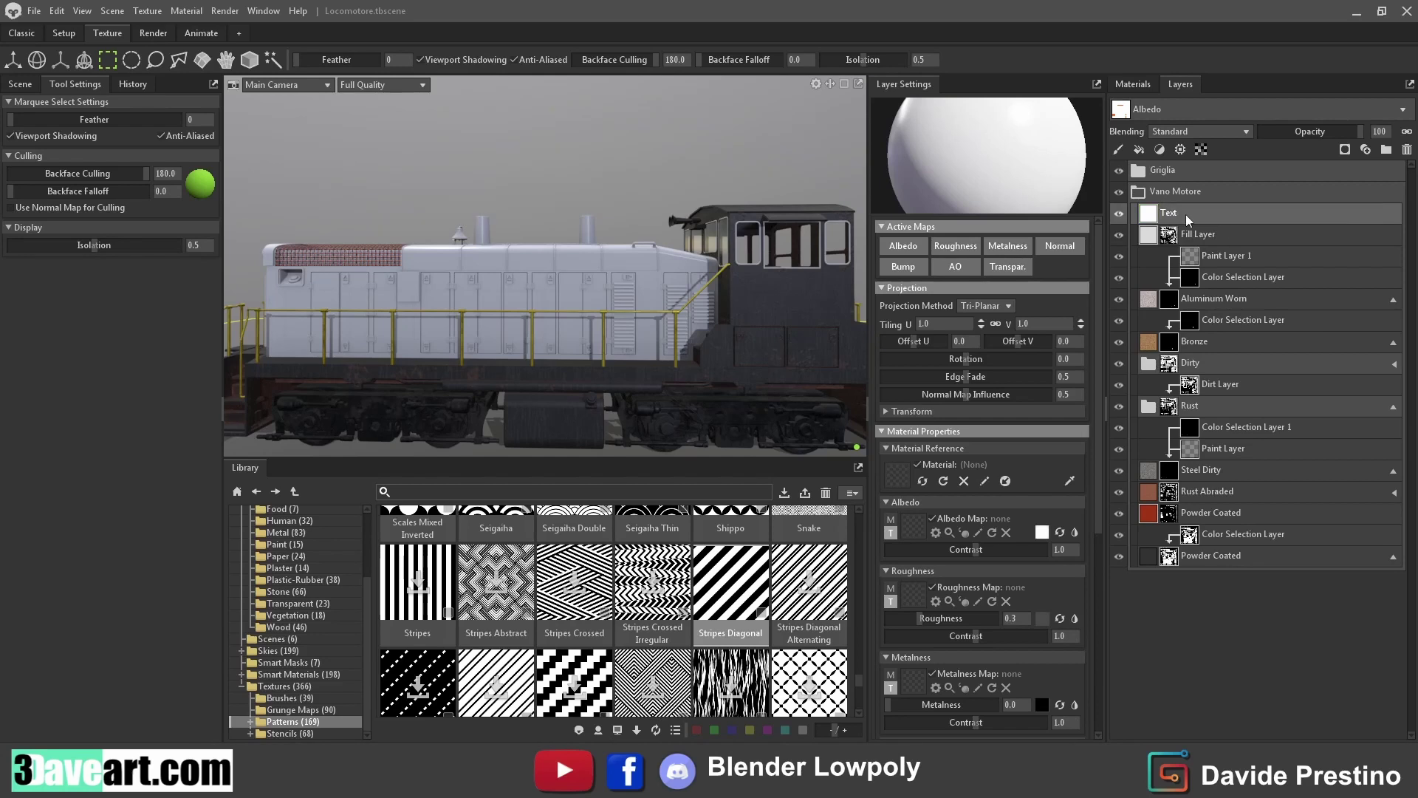
key(Return)
click(1344, 150)
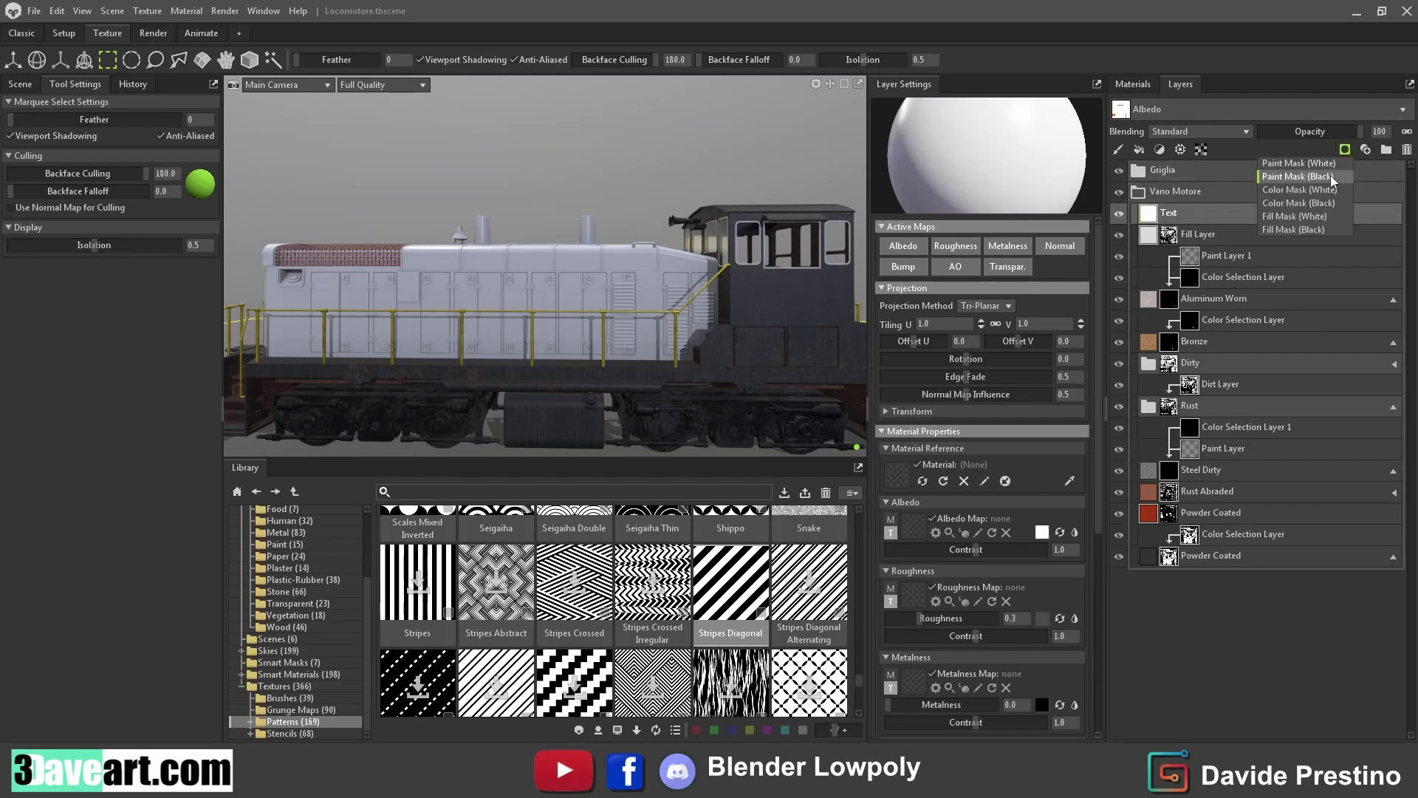
click(1326, 176)
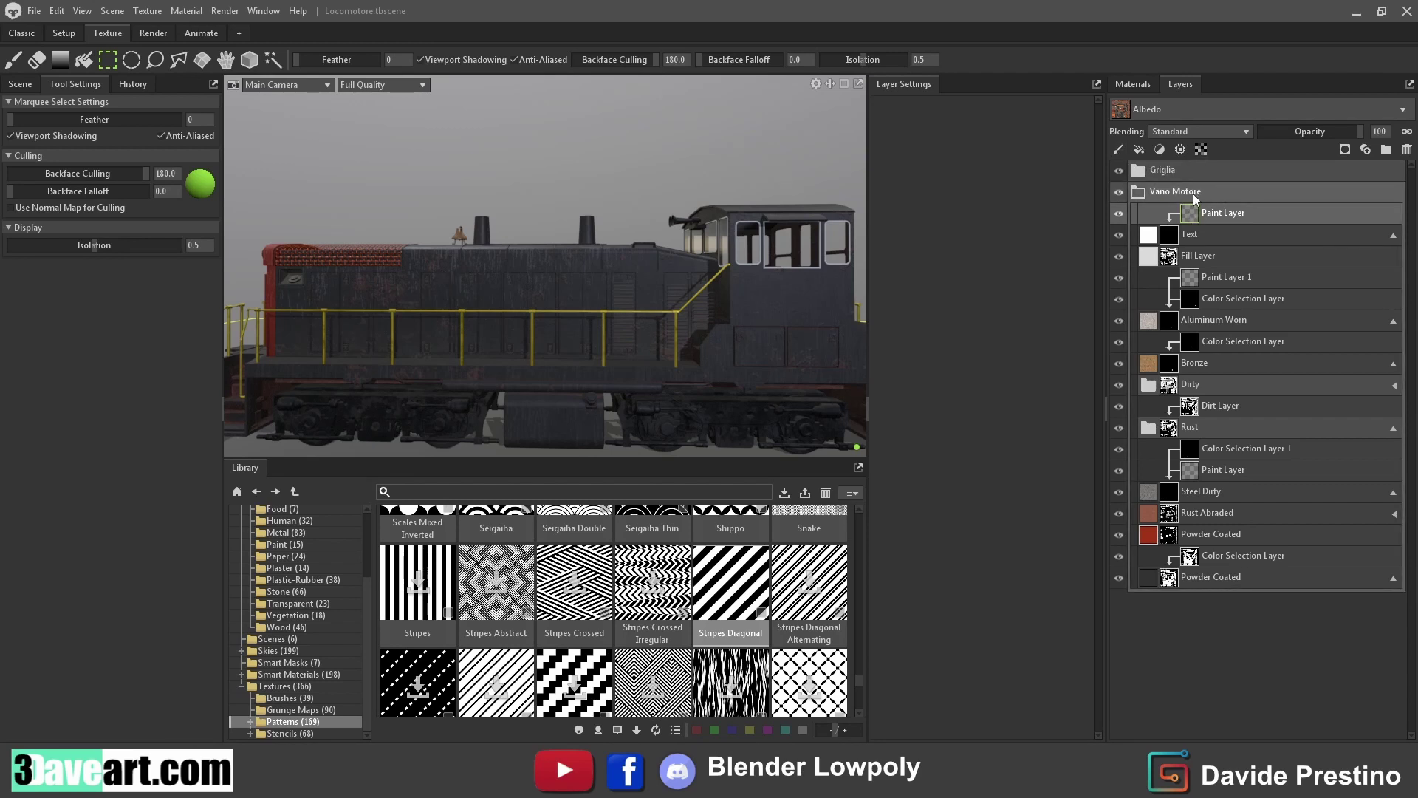
Add a paint layer to the Text mask; set brush size 291, Screen alignment, full hardness, Right view
click(1118, 150)
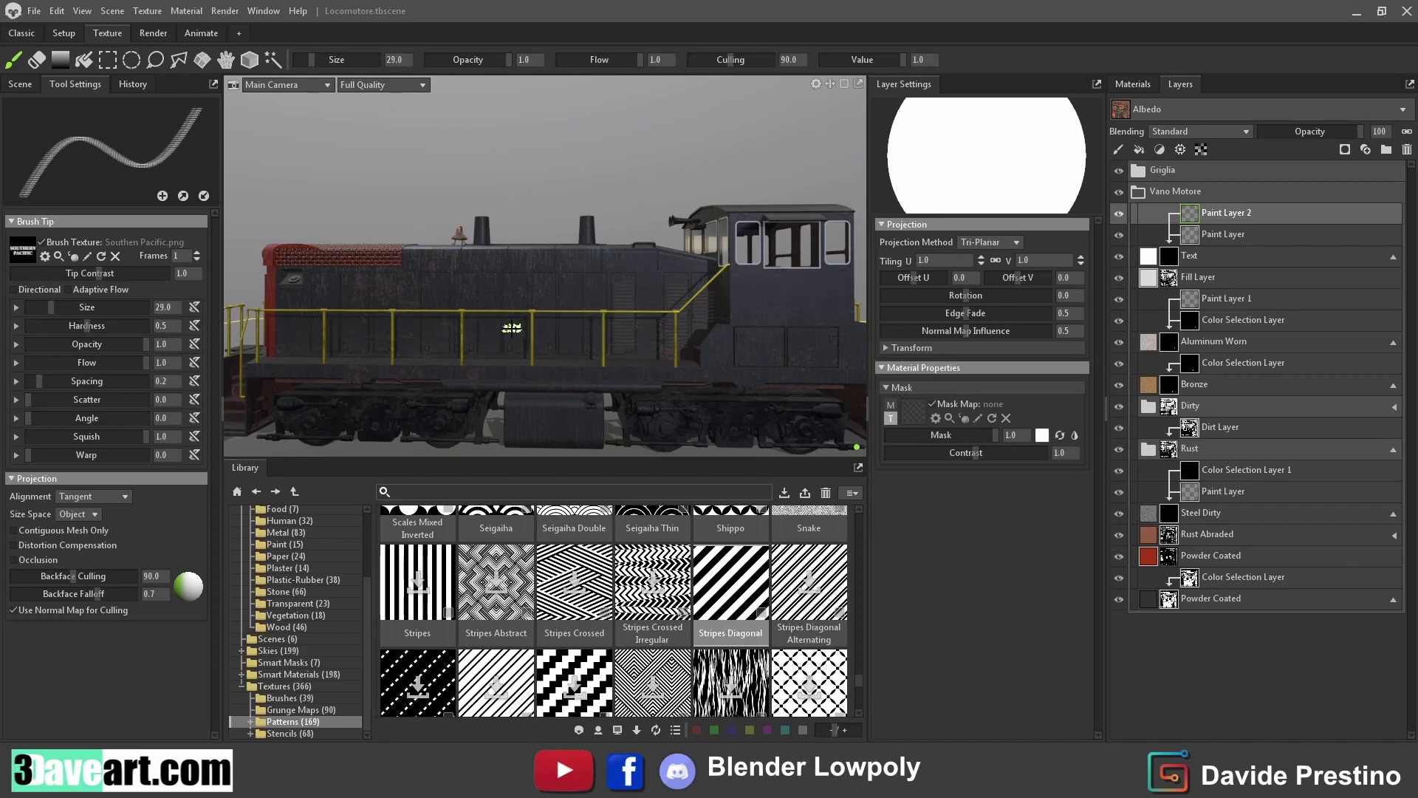
ctrl+right_drag(512, 327, 438, 303)
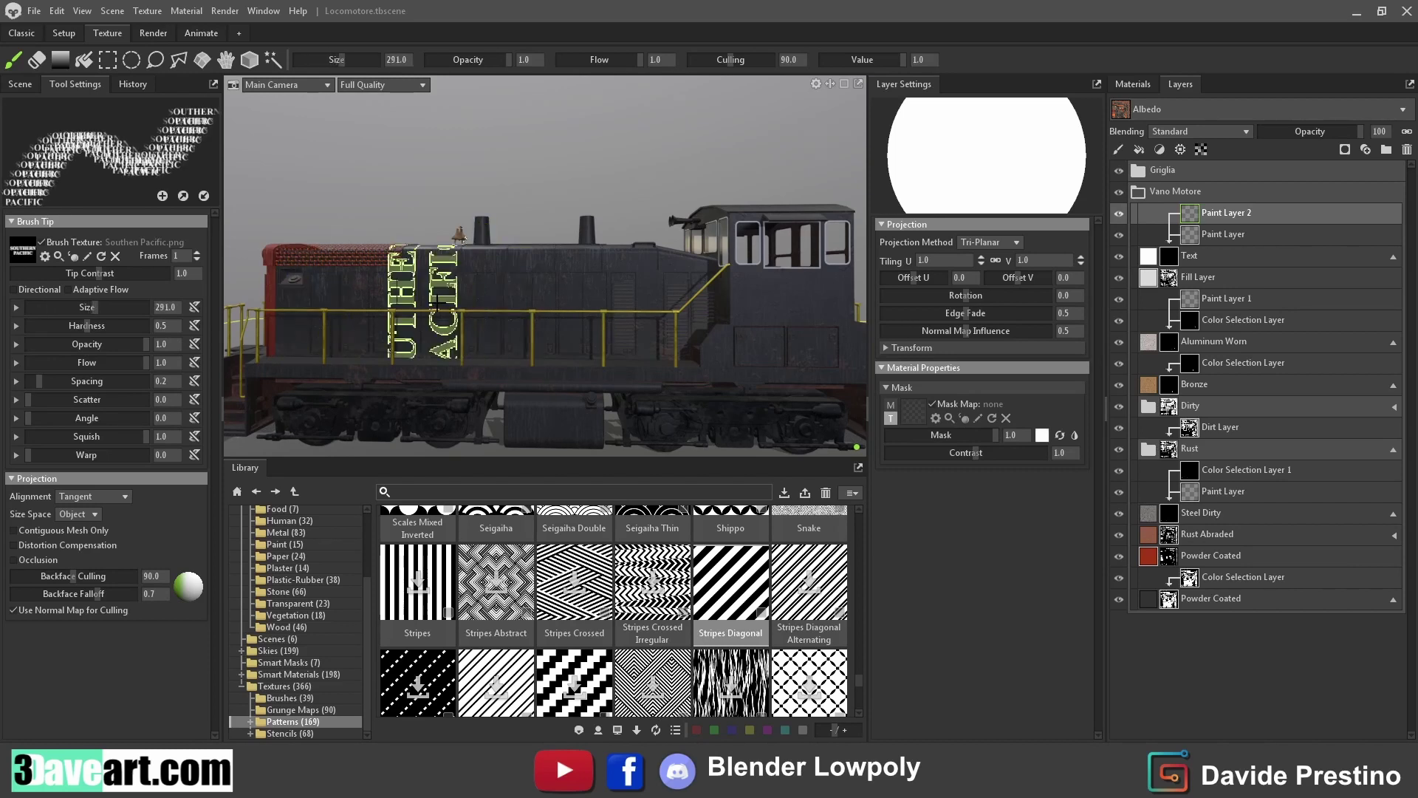
click(305, 86)
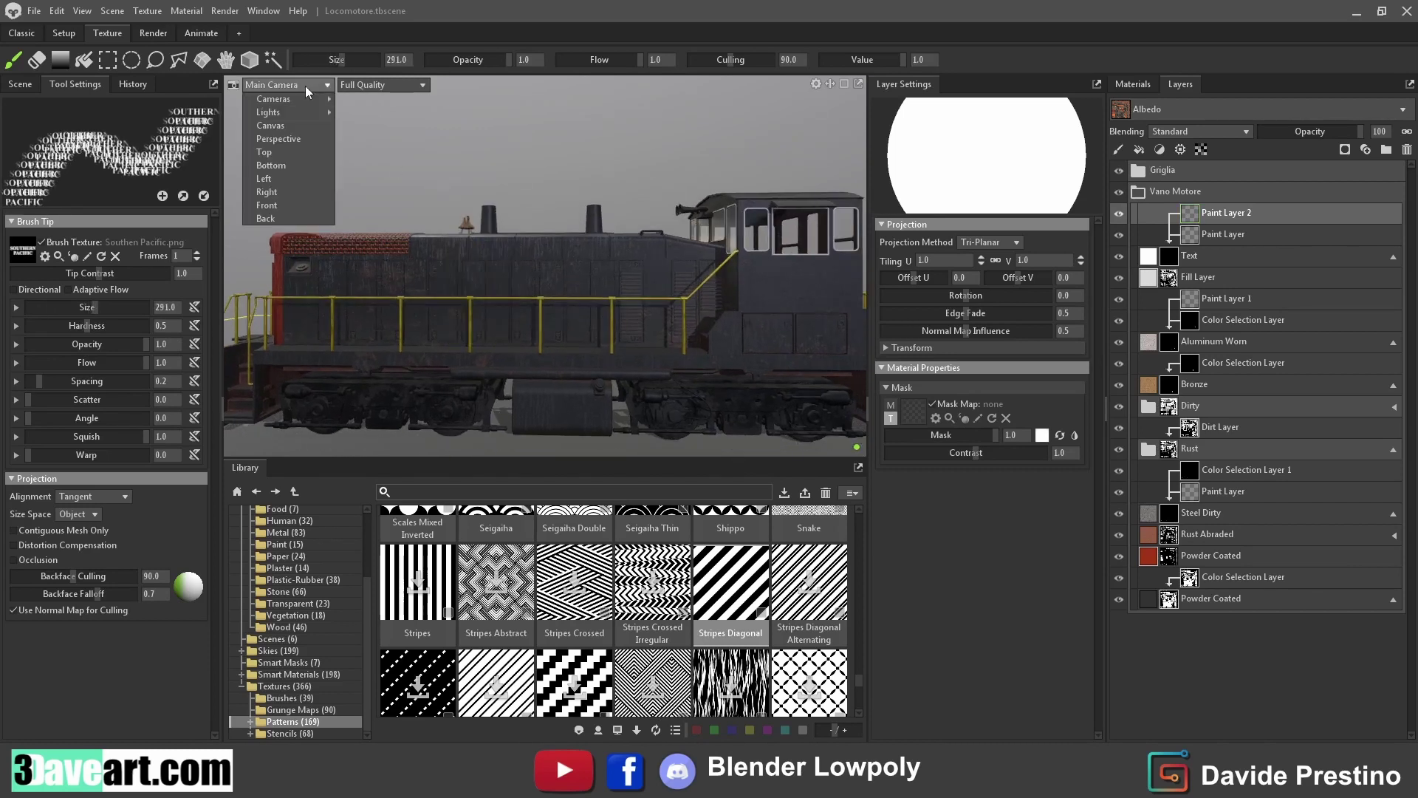
click(266, 192)
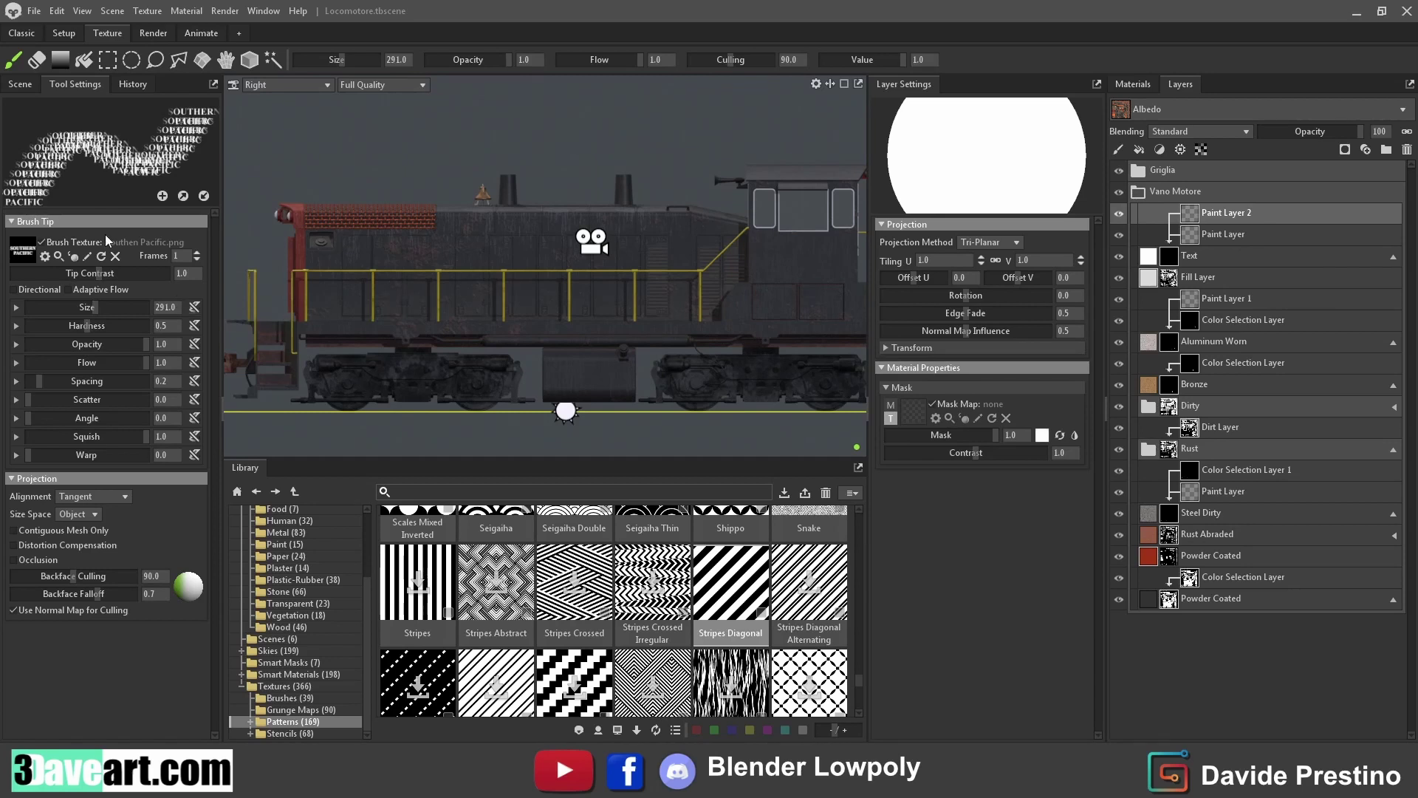
click(93, 496)
click(92, 497)
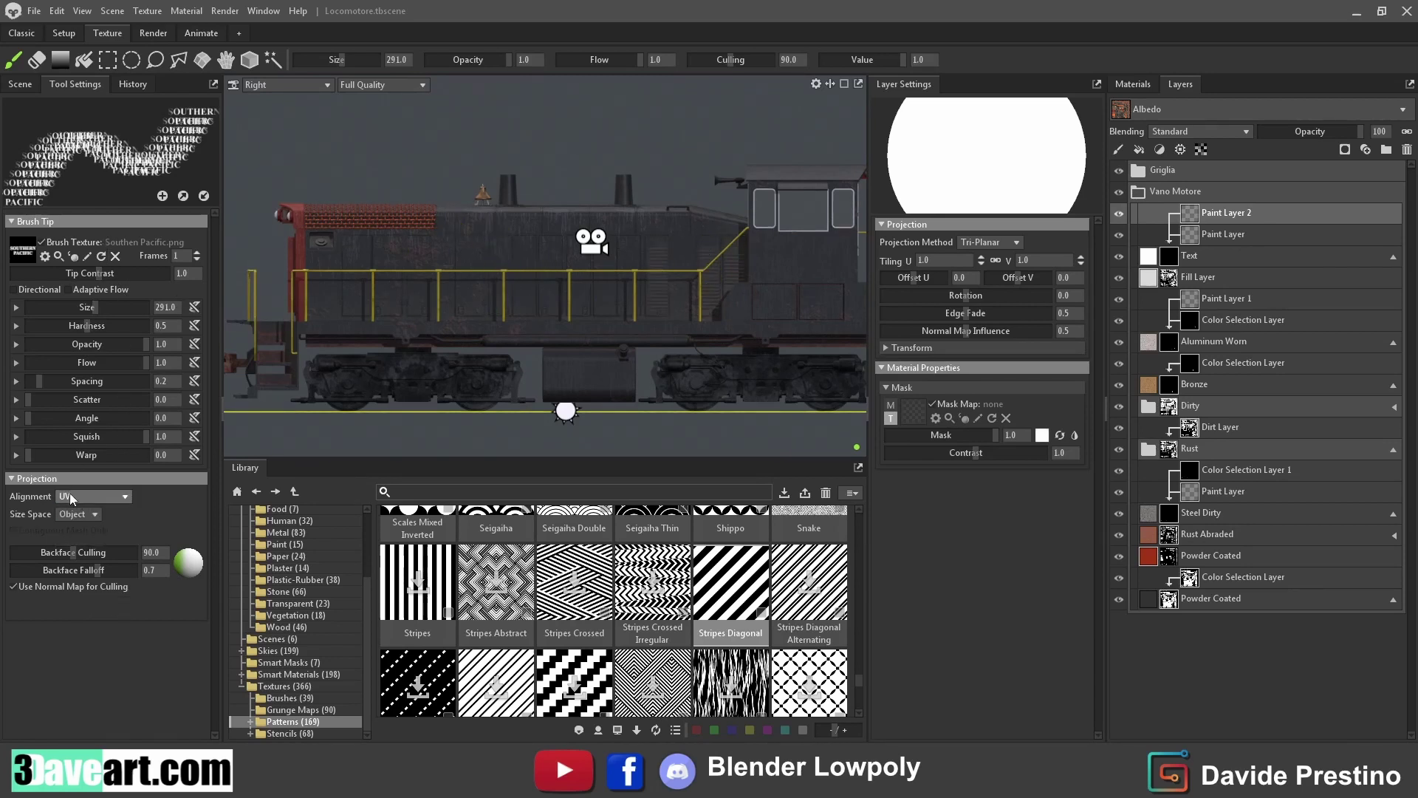
click(82, 562)
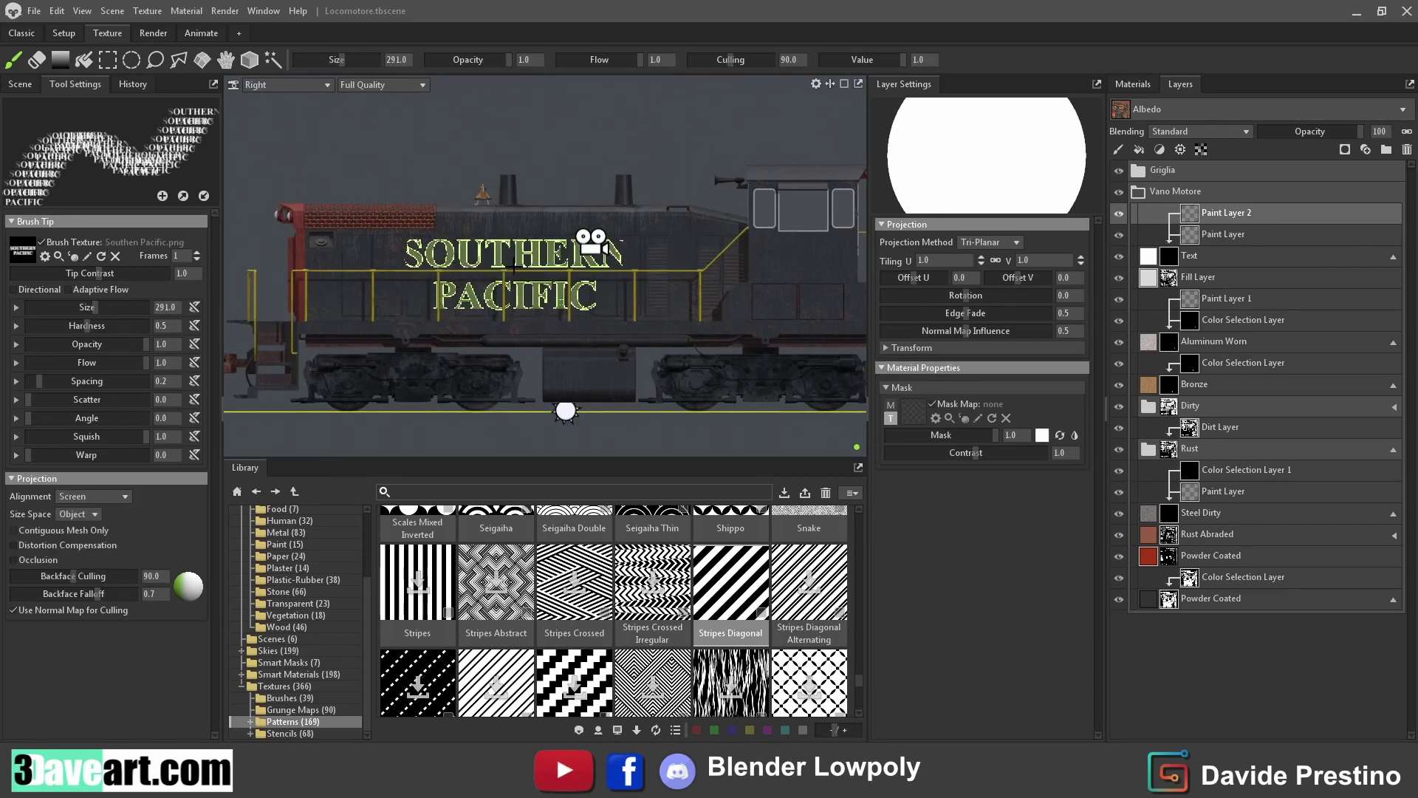
drag(102, 323, 152, 325)
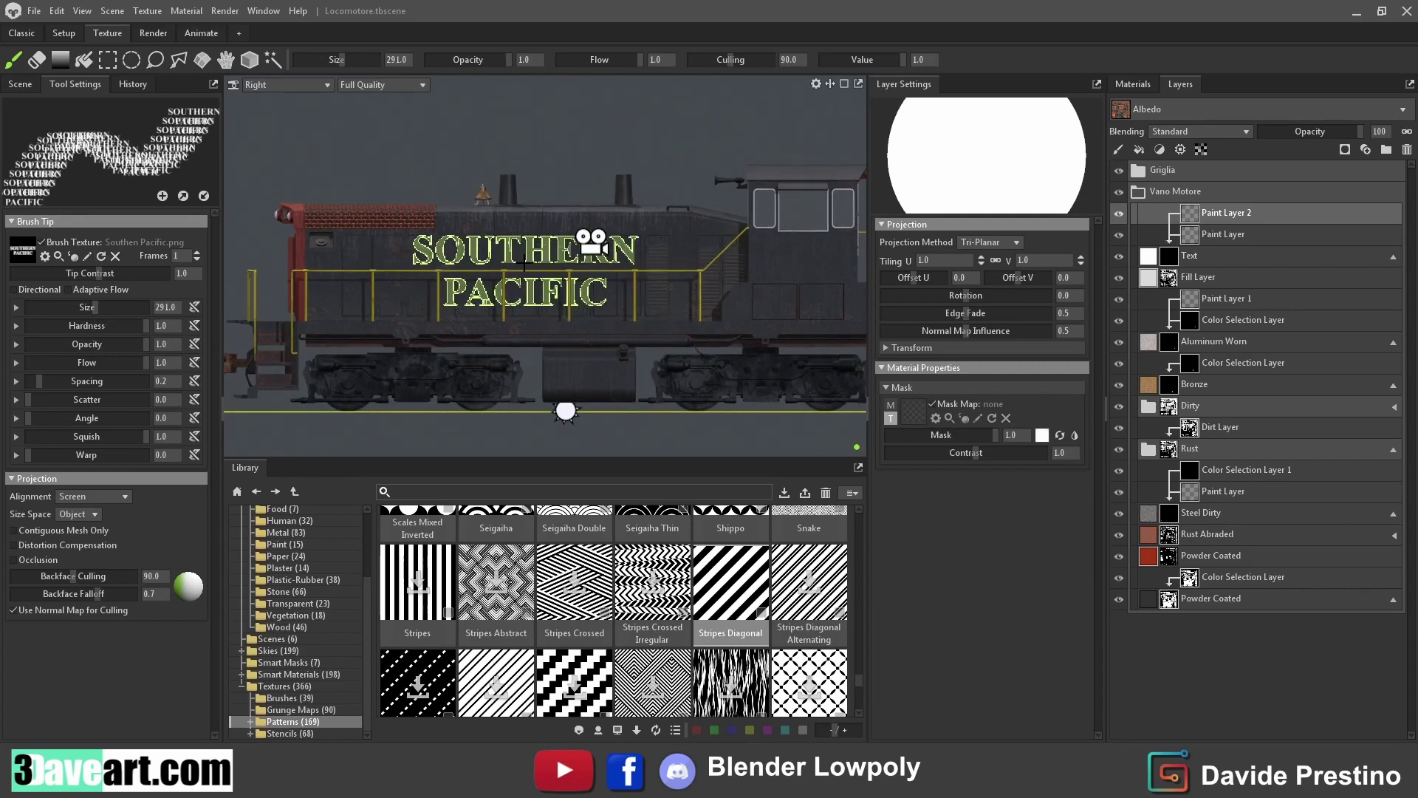
Stamp SOUTHERN PACIFIC on the hood's right side, then on its left side in Left view
click(525, 264)
click(298, 83)
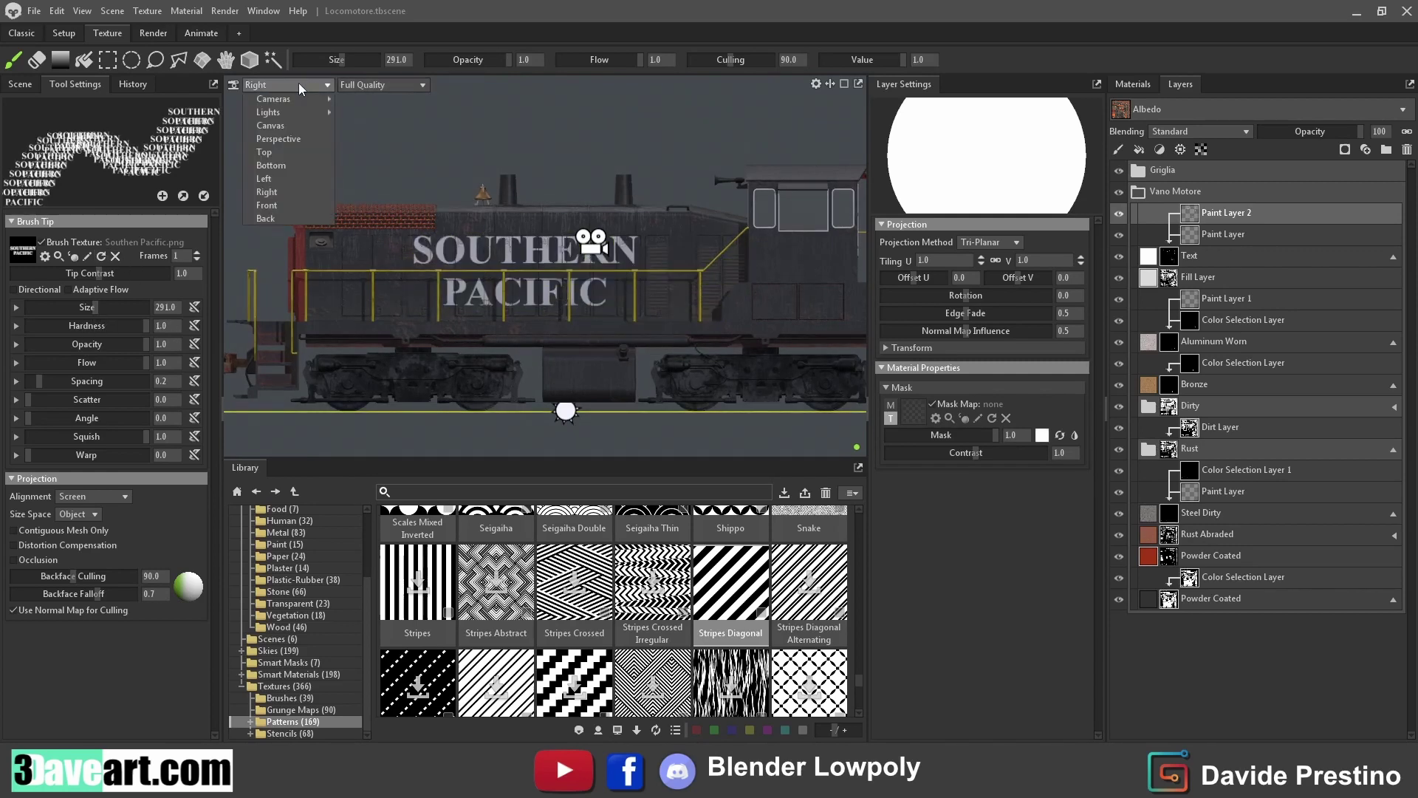
click(275, 180)
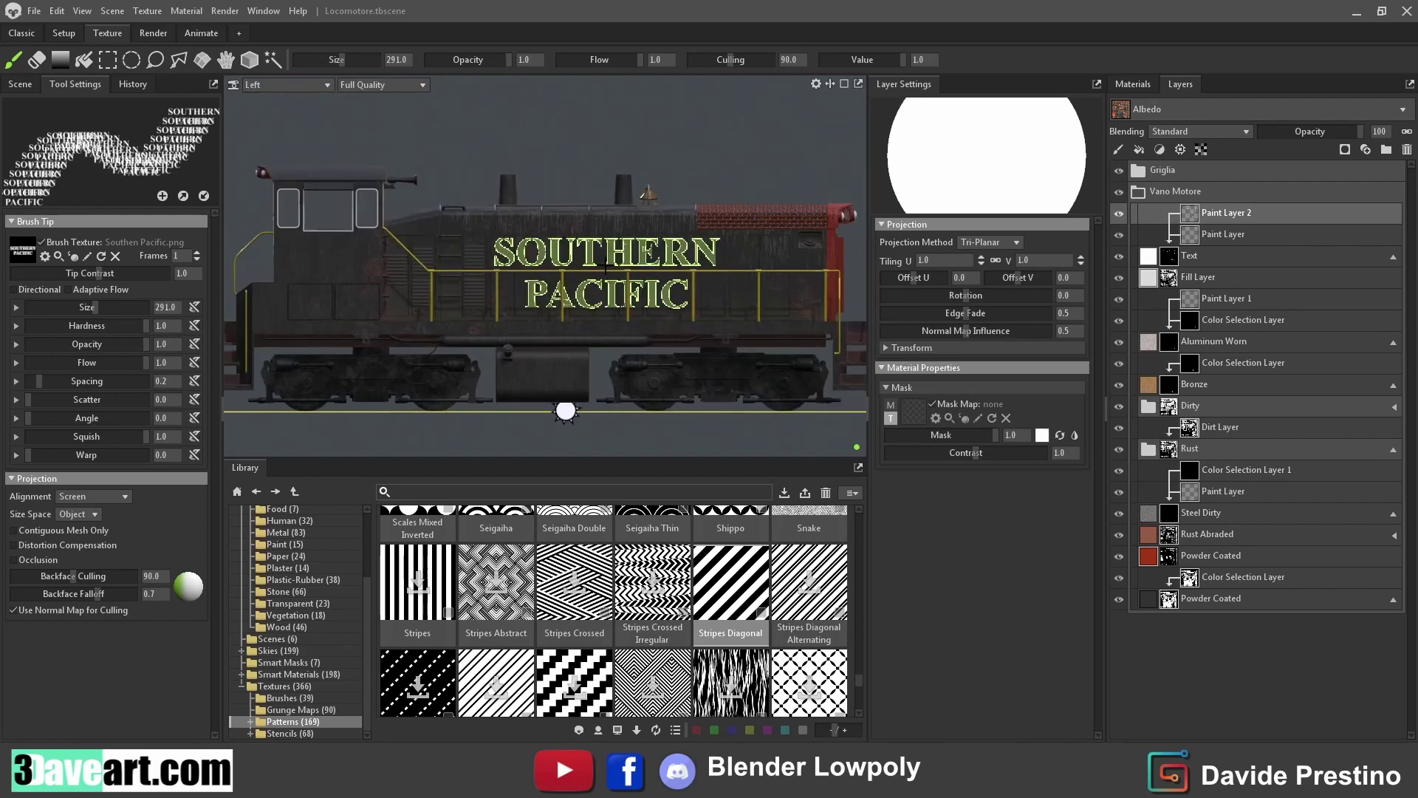
click(606, 267)
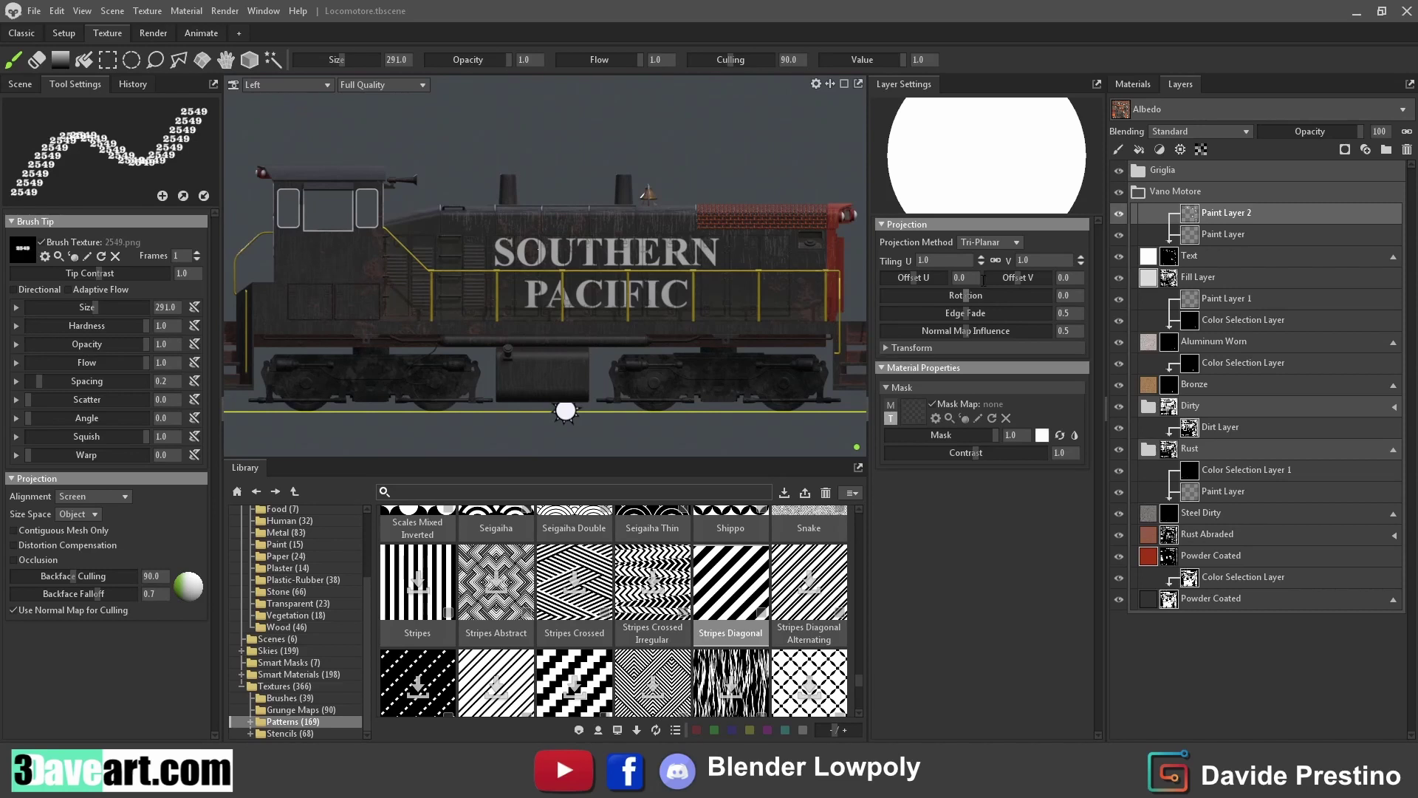
click(1152, 86)
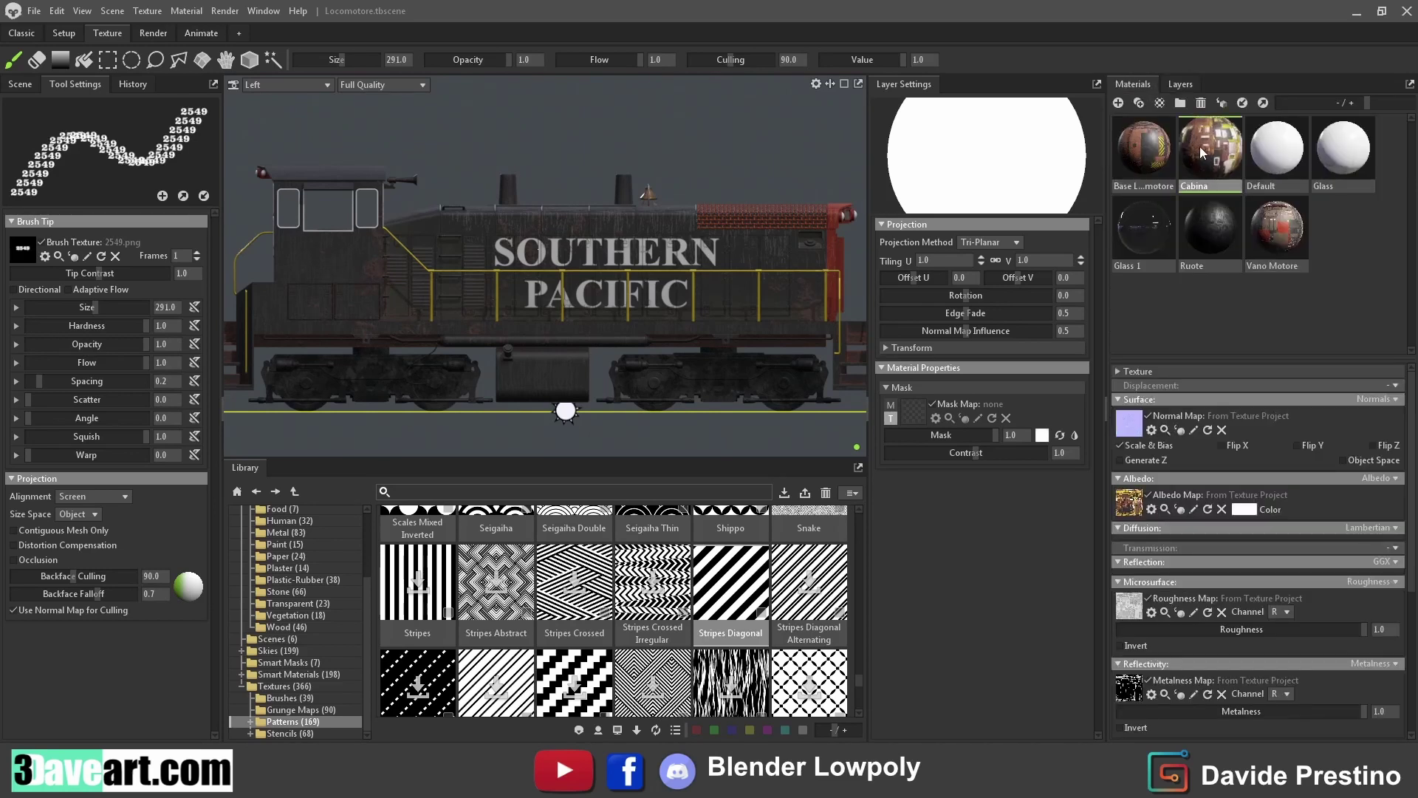
Add a paint-masked fill layer to the cab project and load an enlarged, screen-aligned 2549 brush
click(1179, 87)
click(1157, 136)
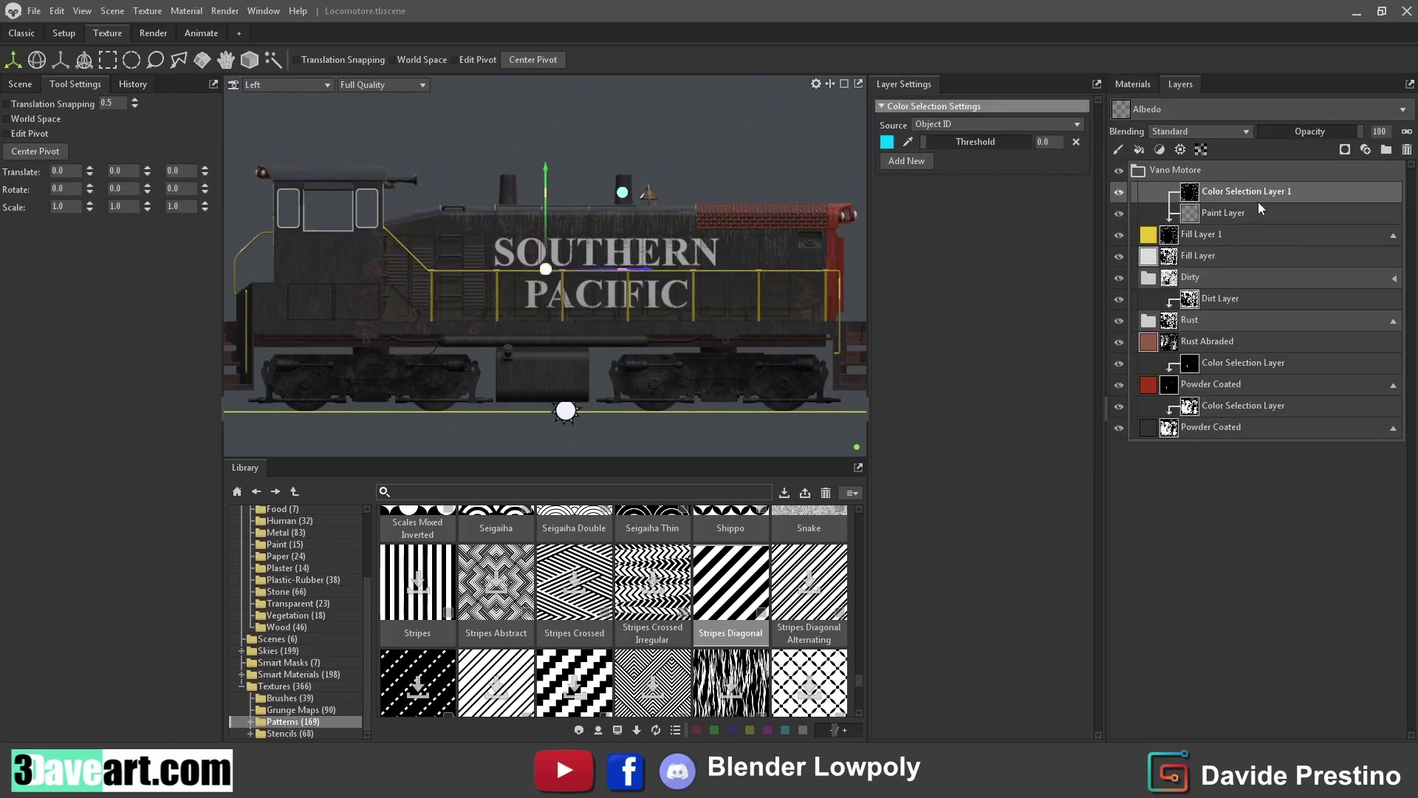
click(1159, 150)
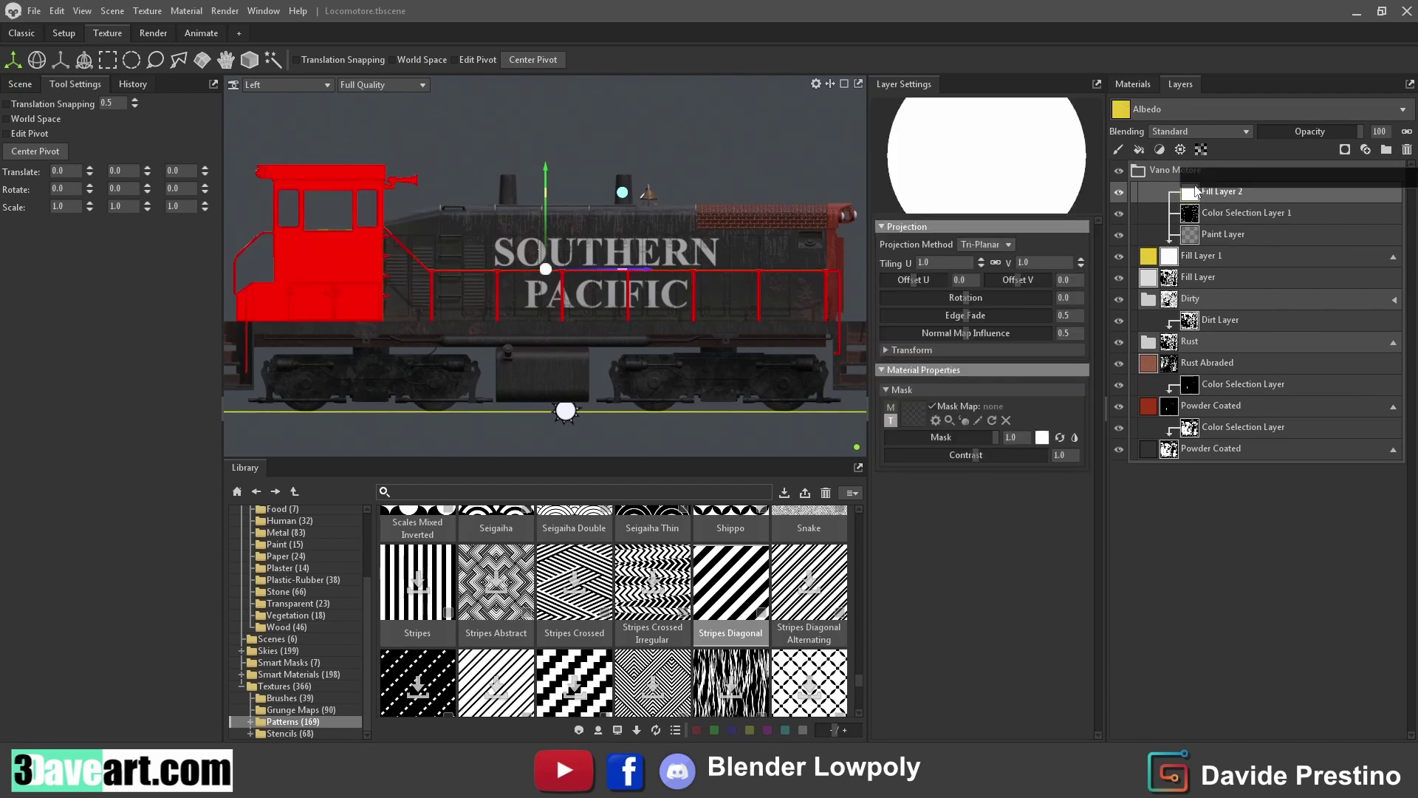
click(1345, 152)
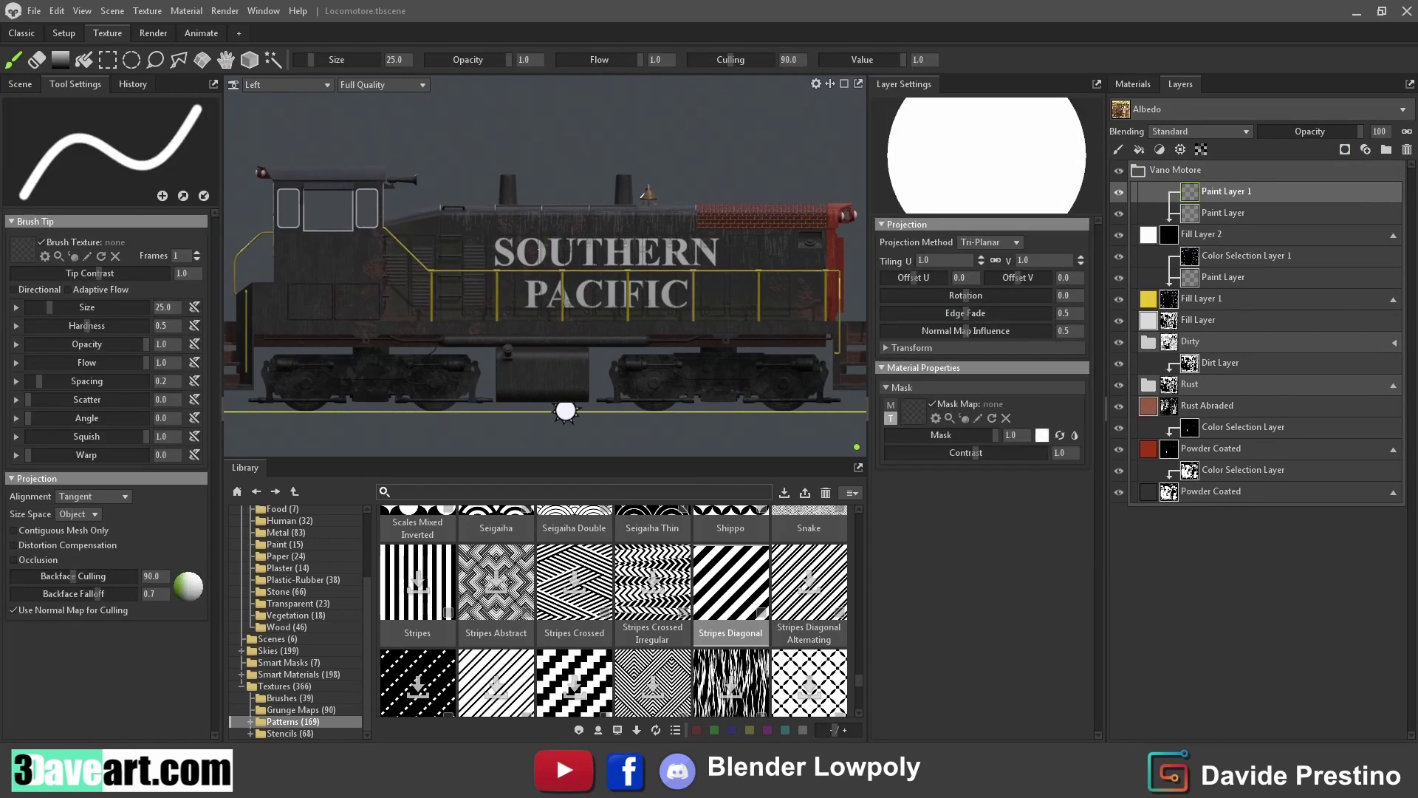
drag(27, 252, 28, 253)
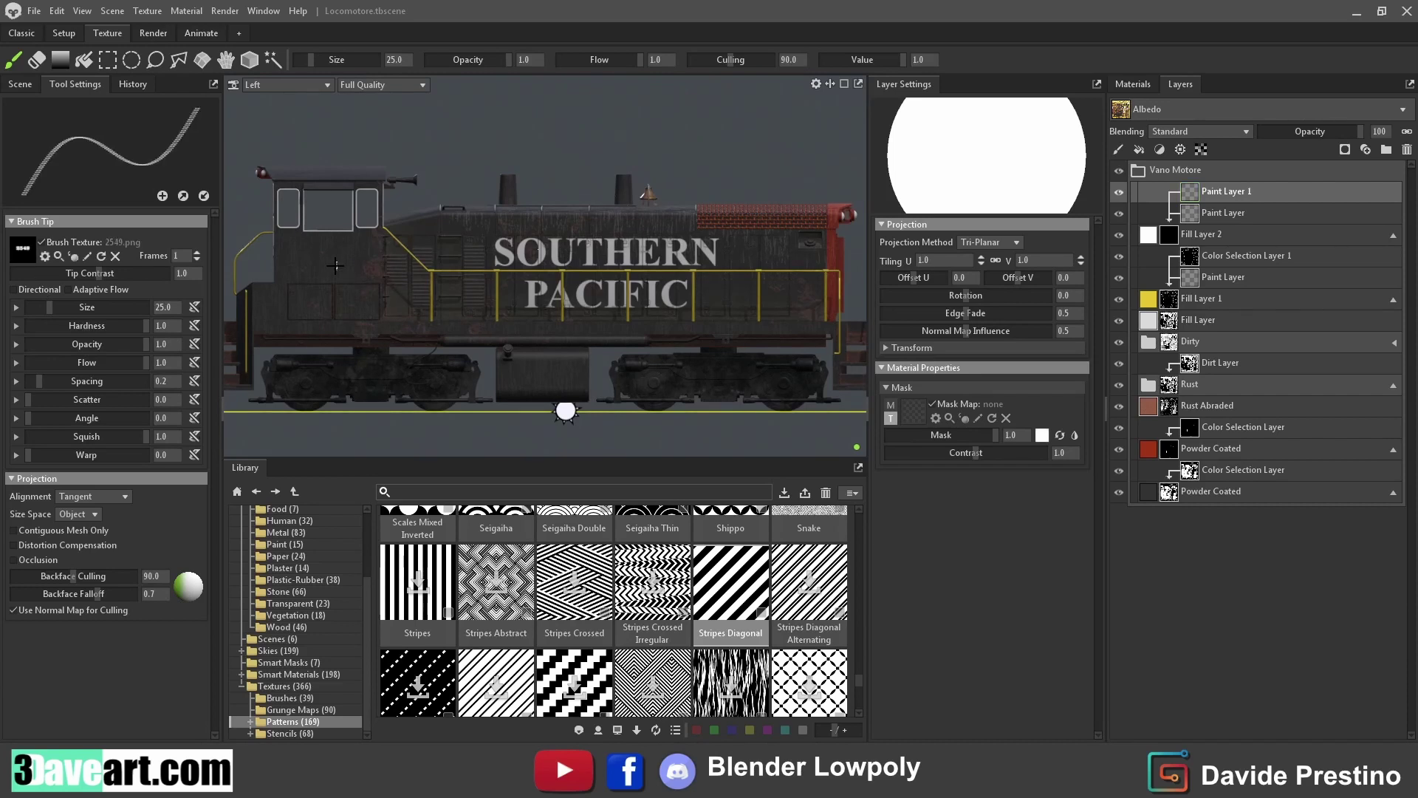
key(bracketright)
key(bracketright)
key(bracketright)
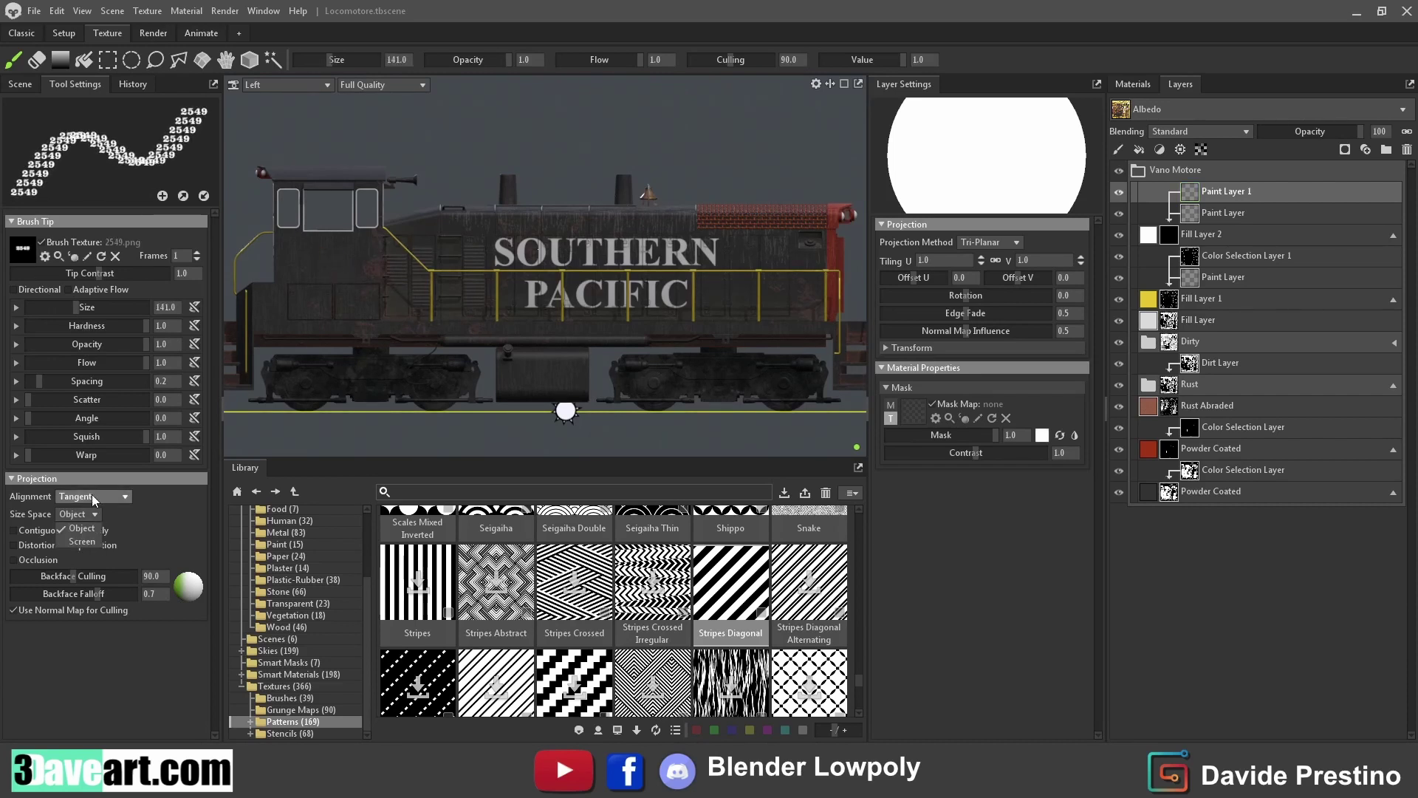
click(82, 541)
key(bracketright)
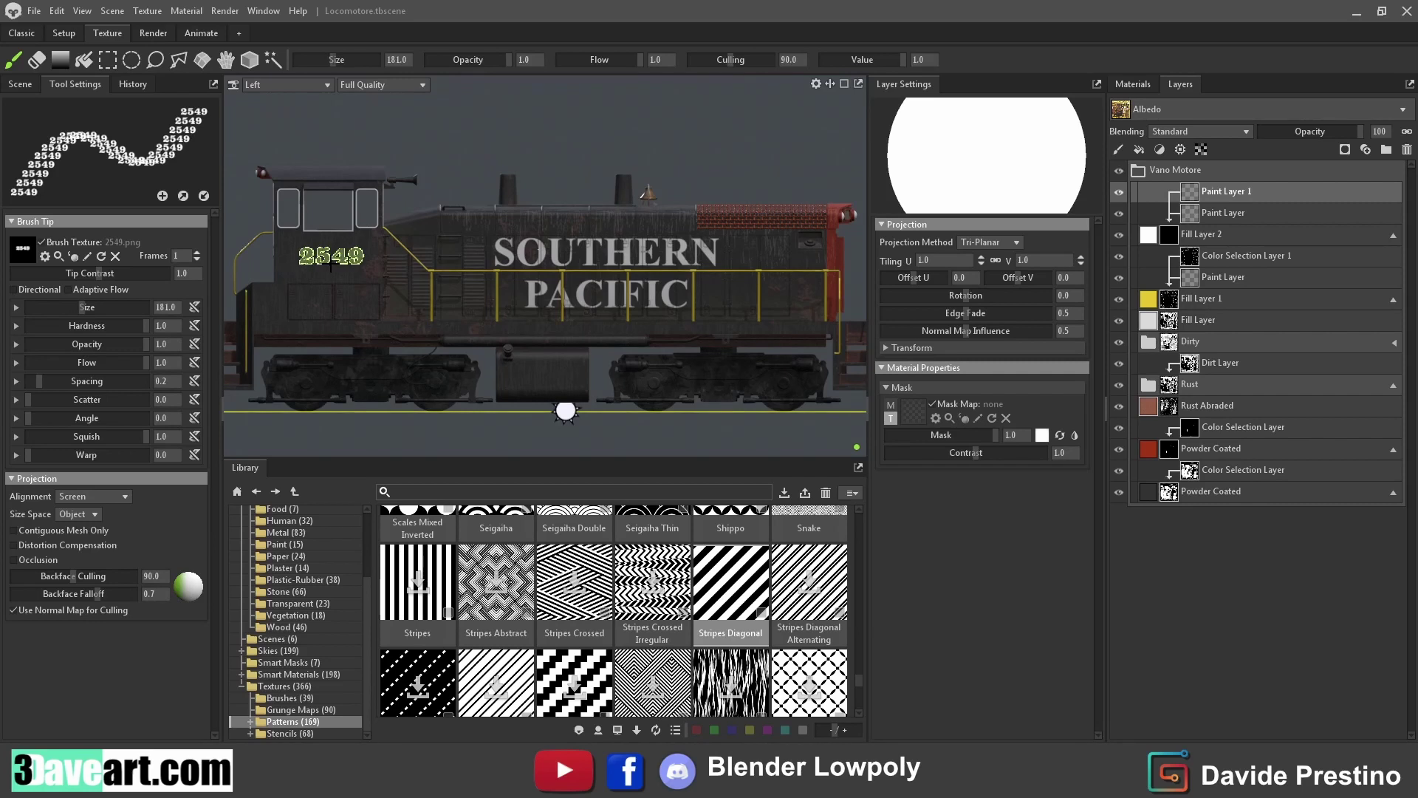
Stamp 2549 on the cab's left and right sides, then orbit from the main camera
click(328, 255)
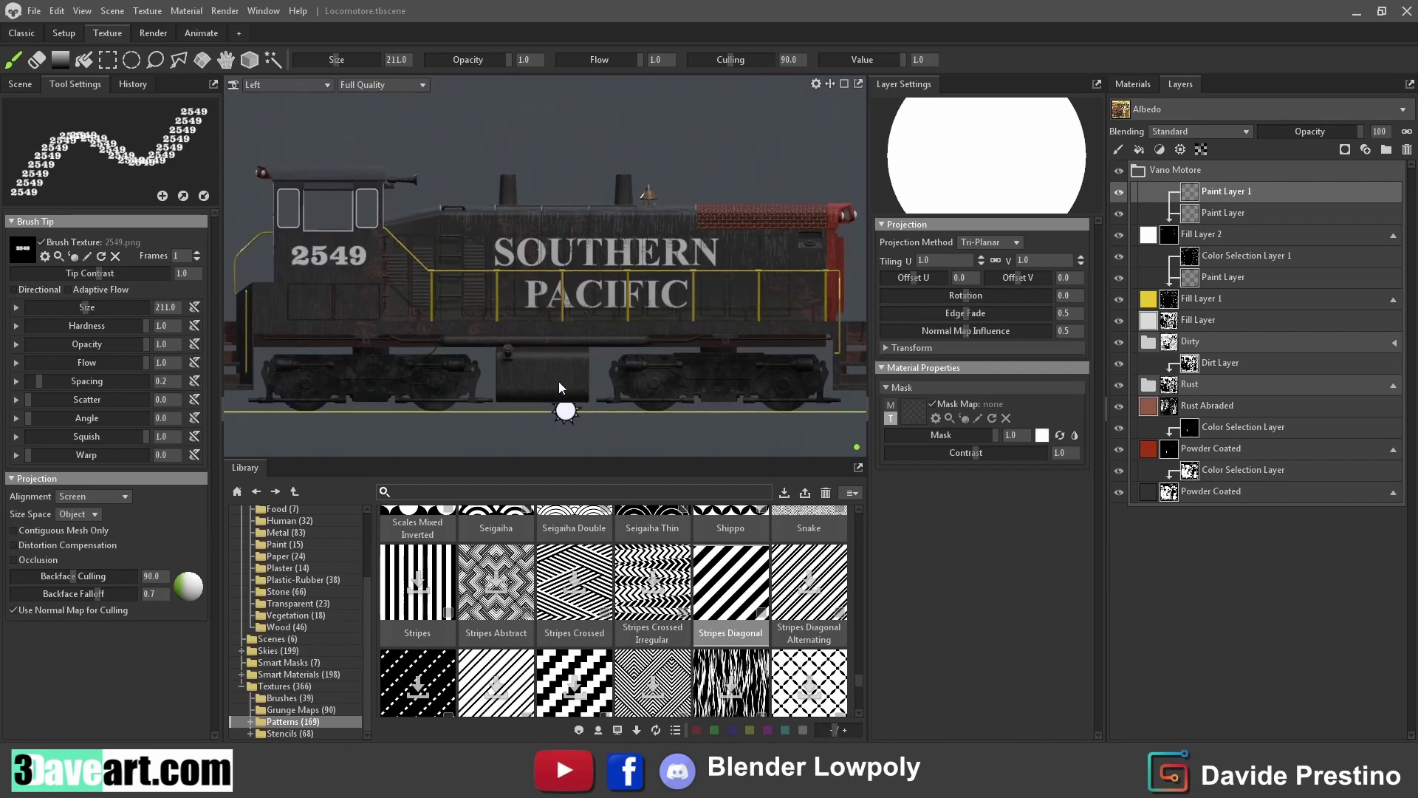
click(260, 87)
click(280, 195)
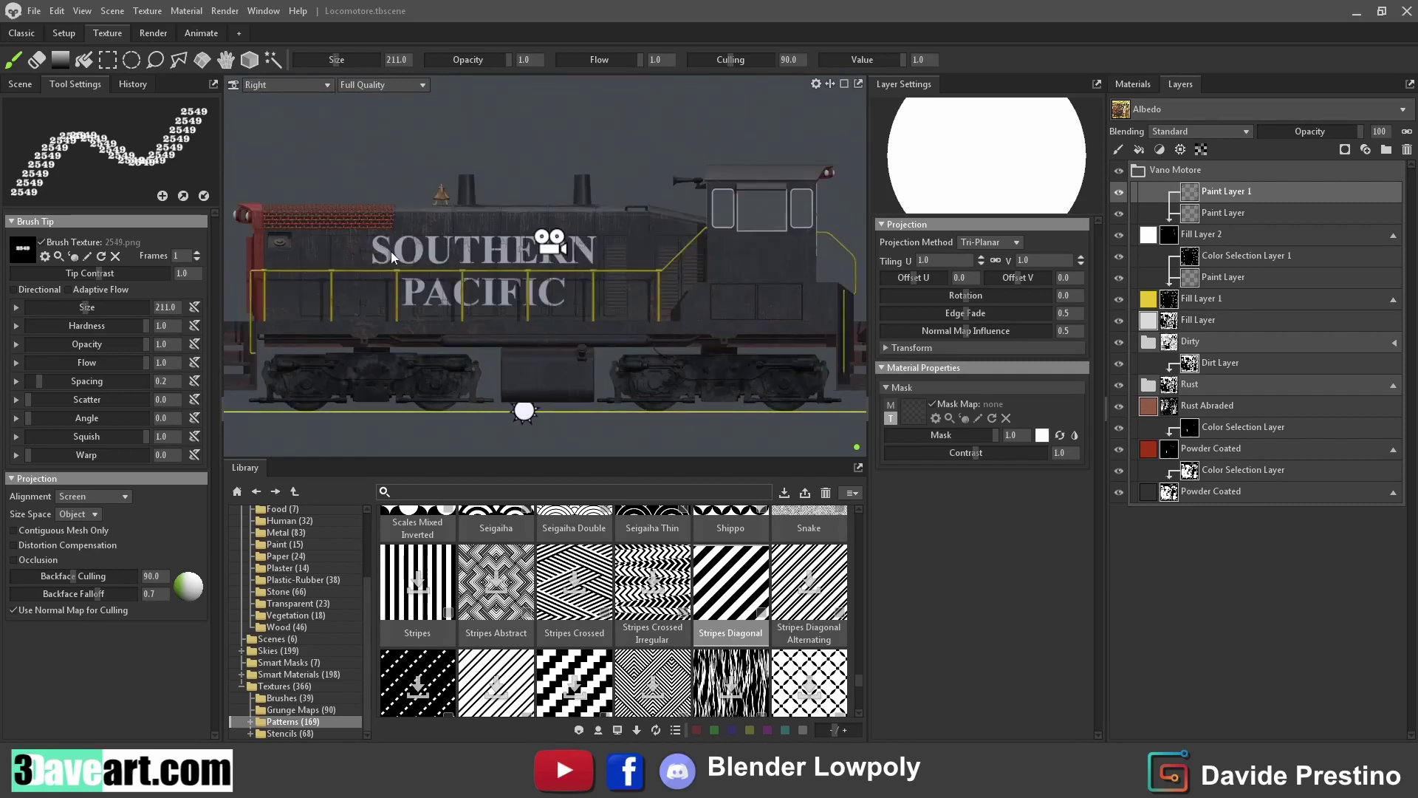
click(768, 260)
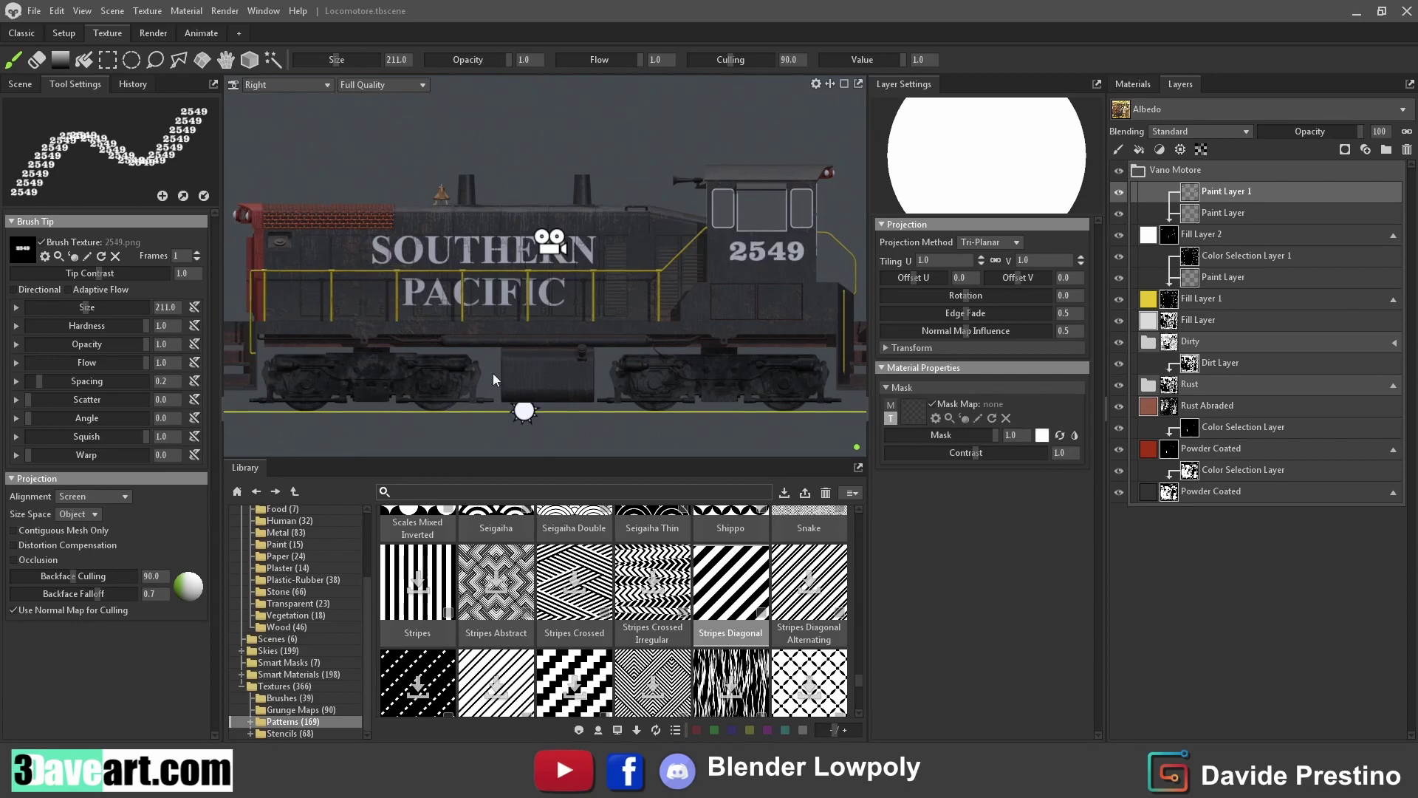
click(260, 85)
click(541, 268)
scroll(392, 201, up, 1)
click(260, 85)
click(376, 99)
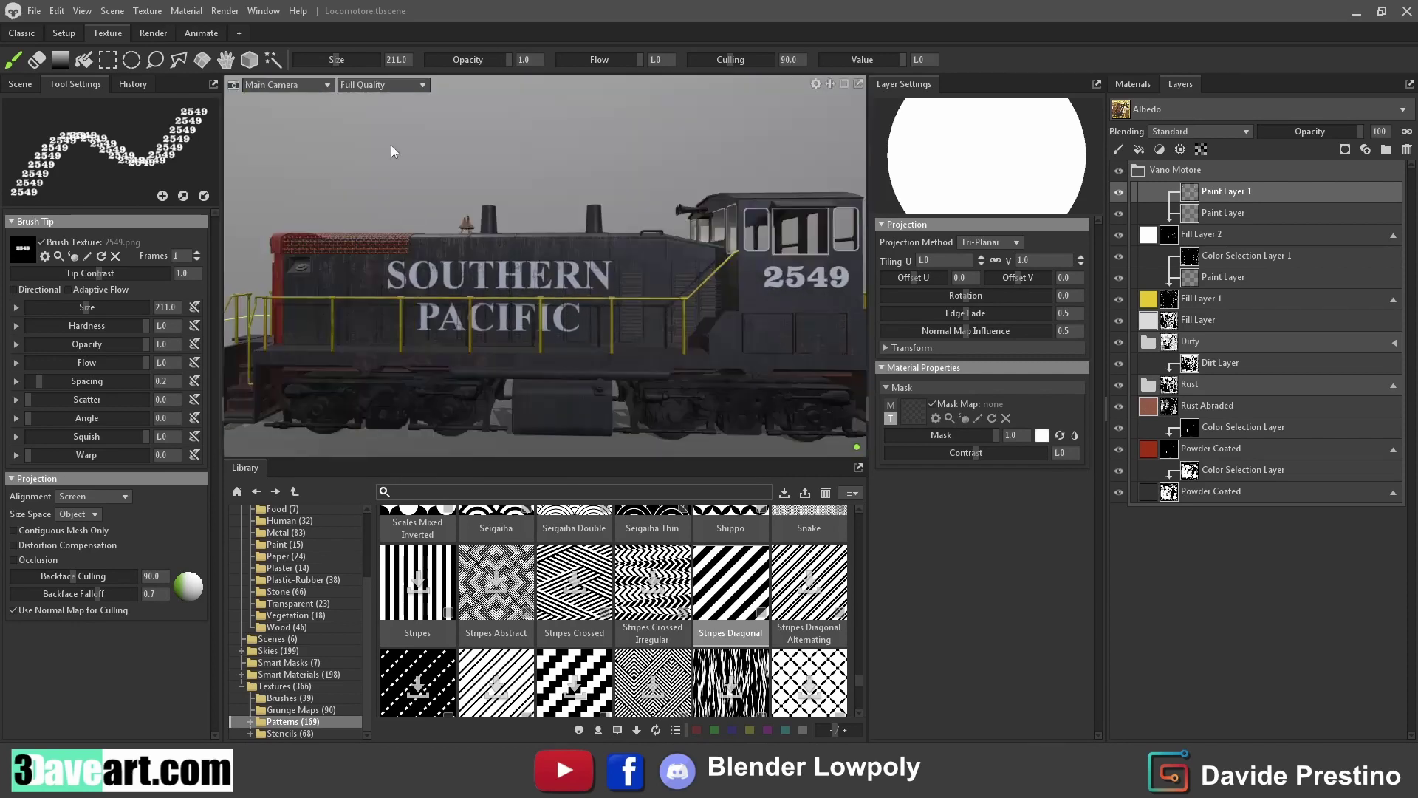
mouse_move(491, 213)
mouse_down()
mouse_move(559, 300)
mouse_move(207, 397)
mouse_move(226, 419)
mouse_move(285, 422)
mouse_move(171, 419)
mouse_move(396, 361)
mouse_move(526, 348)
mouse_move(398, 320)
mouse_move(682, 342)
mouse_up()
Switch to the Right view and frame the whole locomotive
click(287, 84)
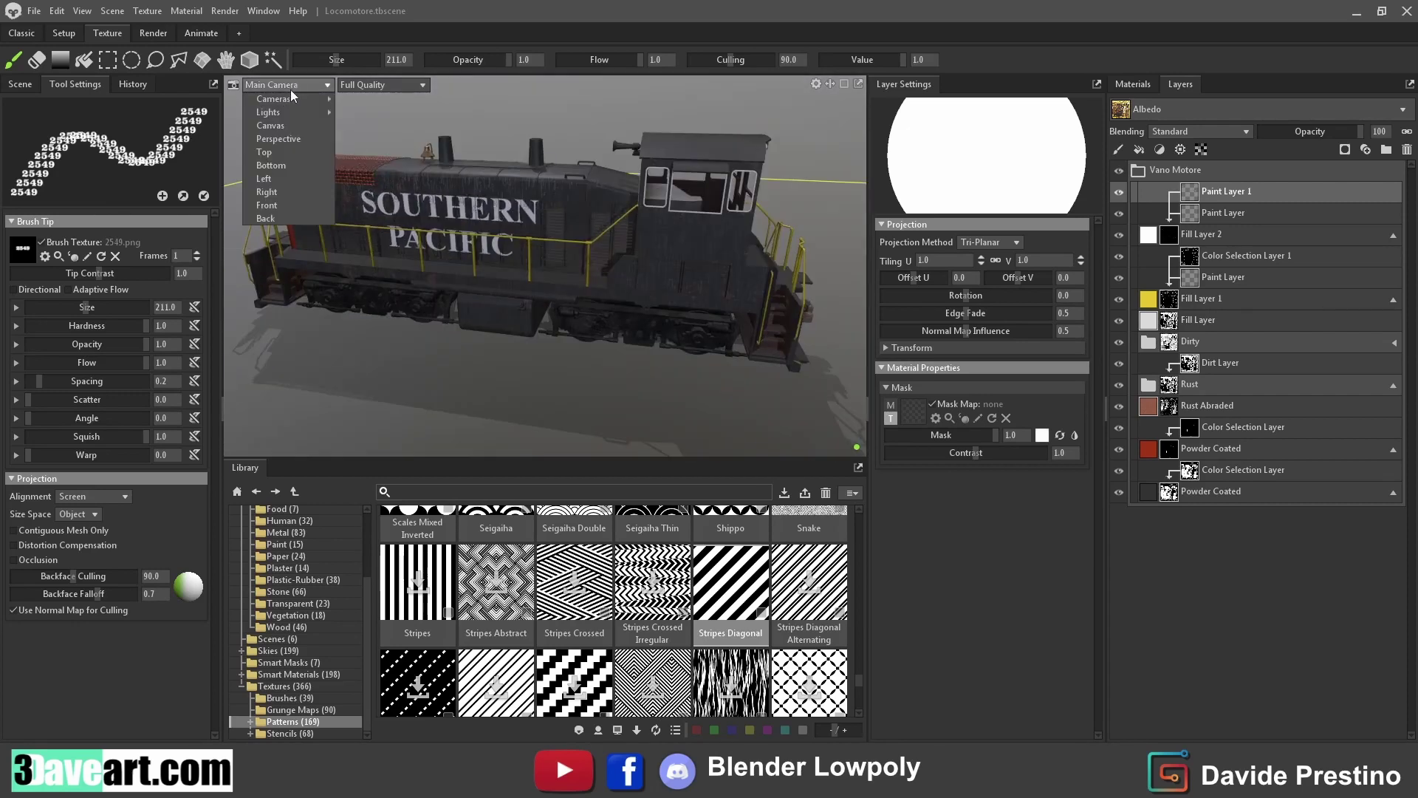
click(270, 194)
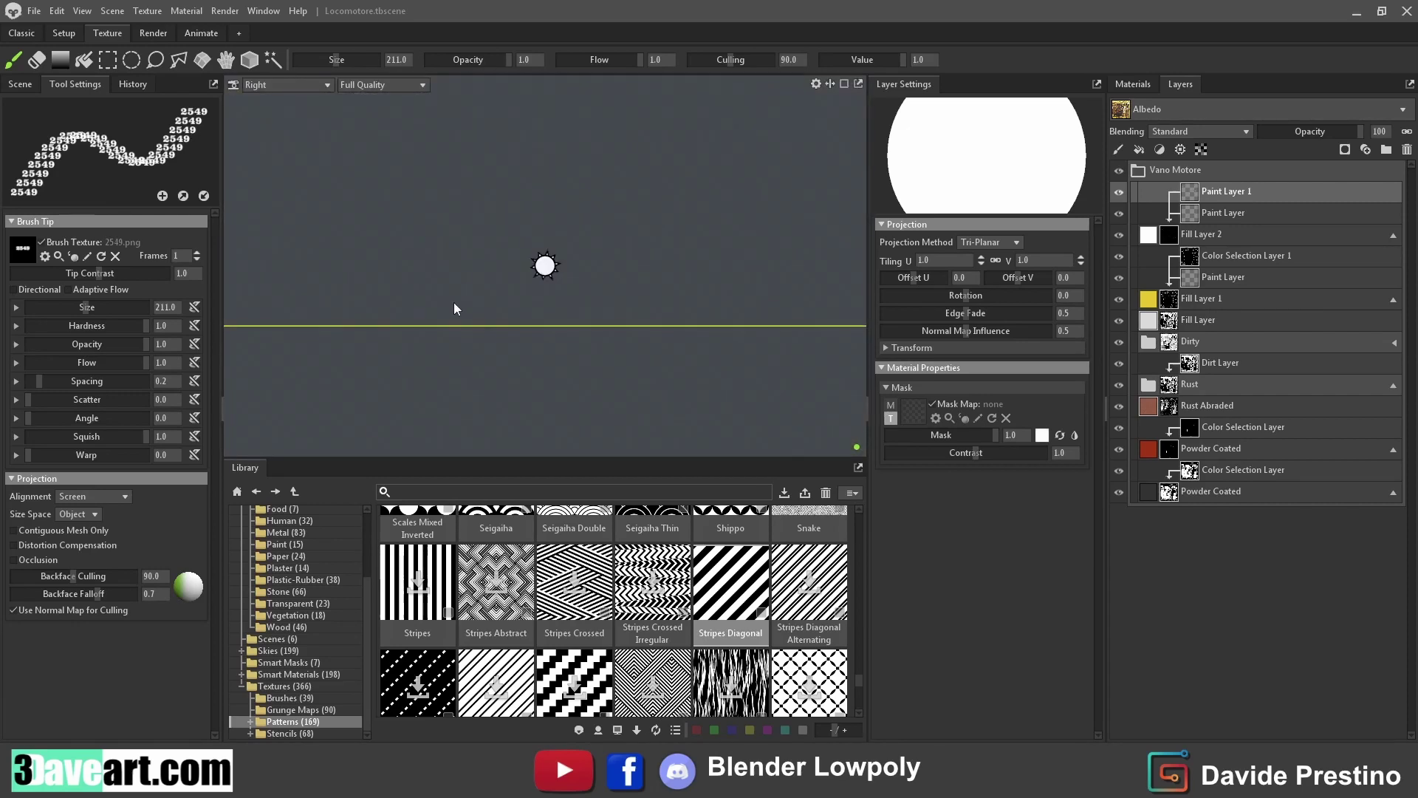
key(g)
key(f)
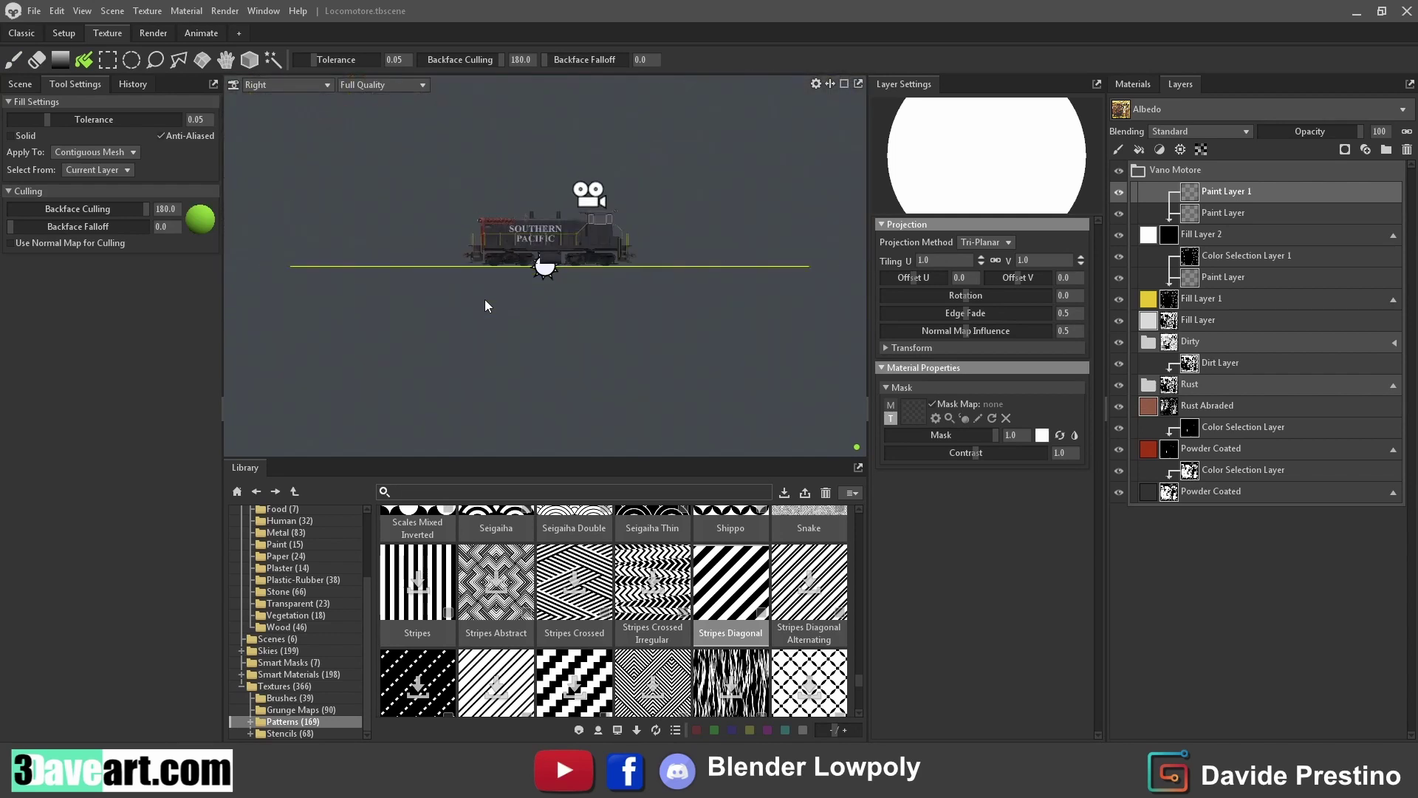
scroll(611, 229, up, 2)
scroll(611, 229, up, 3)
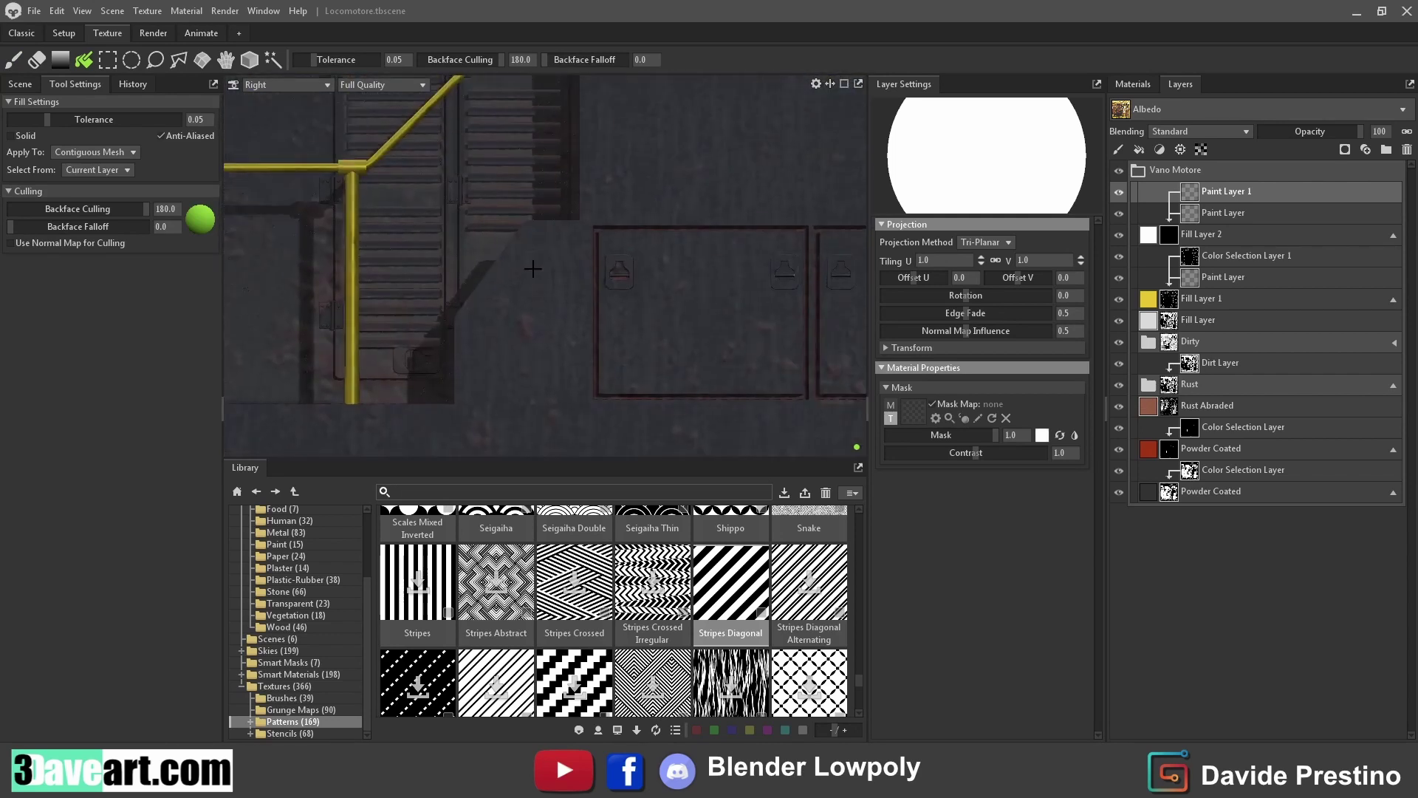
scroll(611, 229, down, 2)
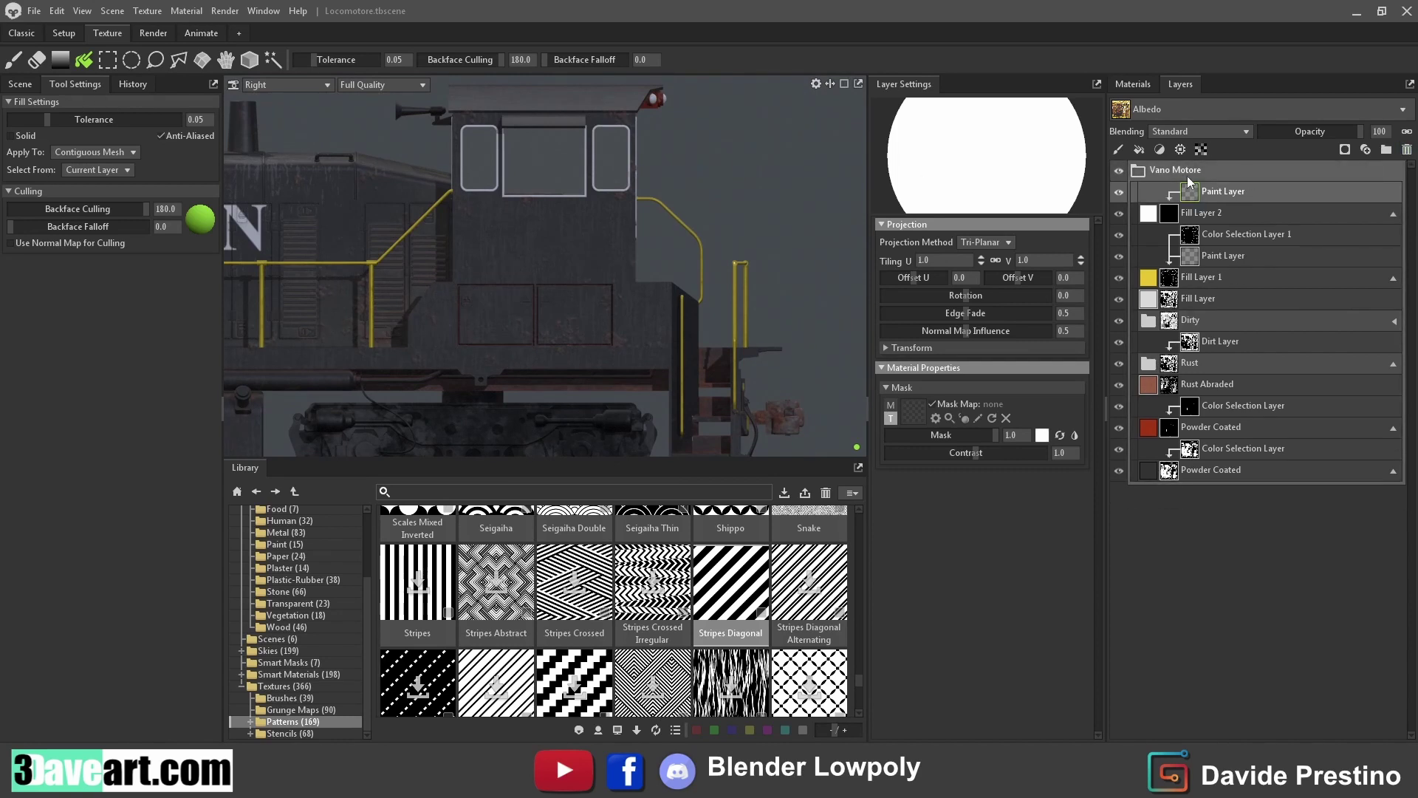
Load the 2549 brush stamp with Screen alignment, enlarge it, and stamp it on the cab side
key(b)
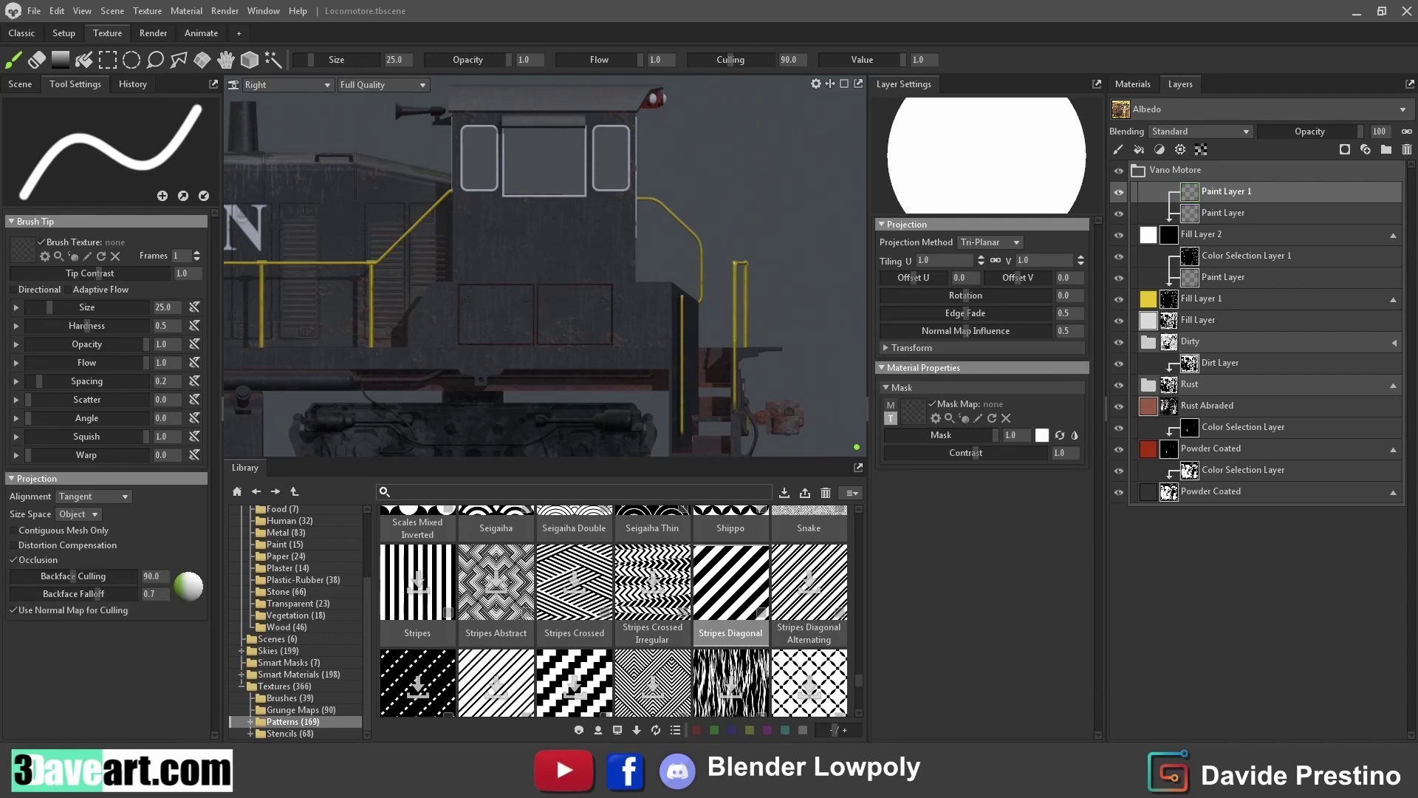
drag(146, 251, 23, 250)
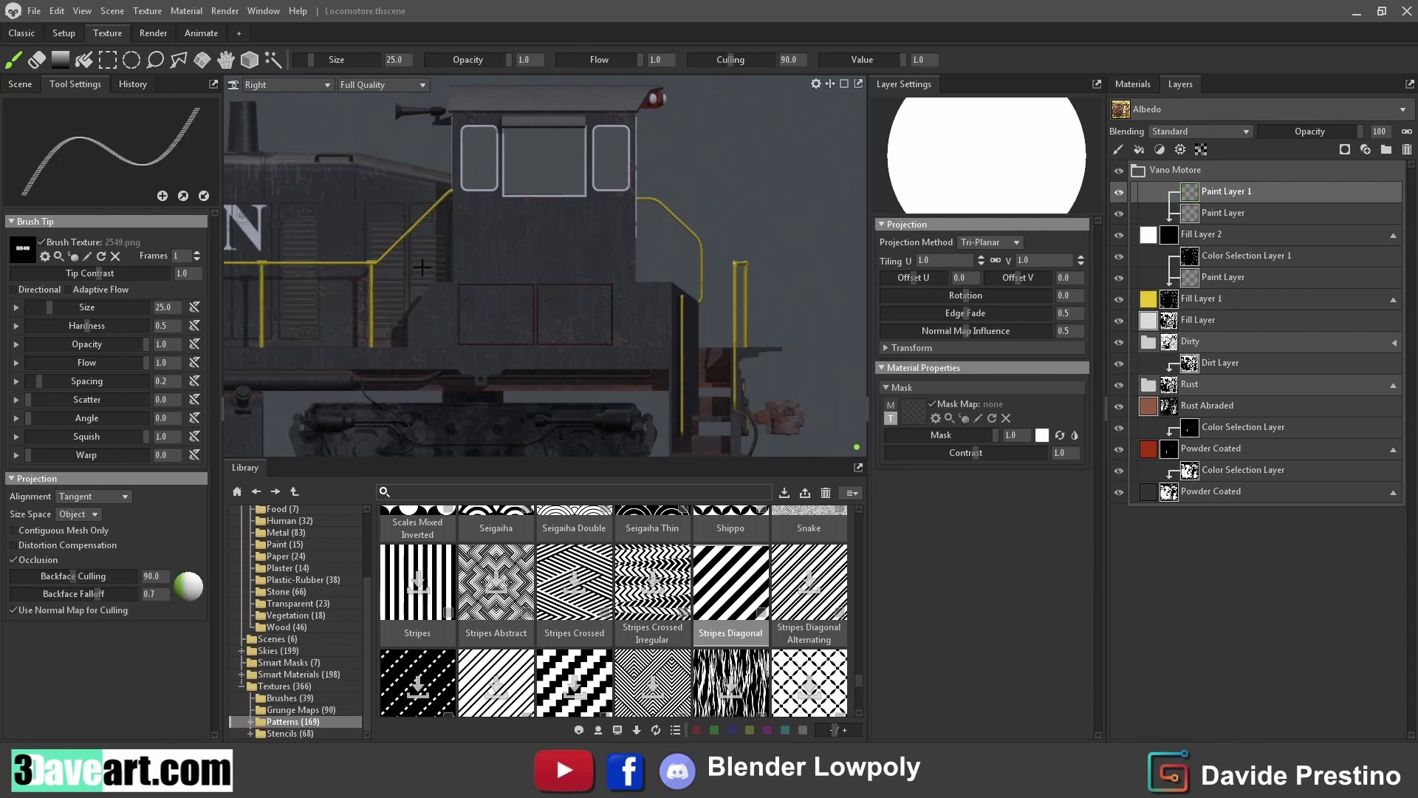
click(94, 496)
click(111, 553)
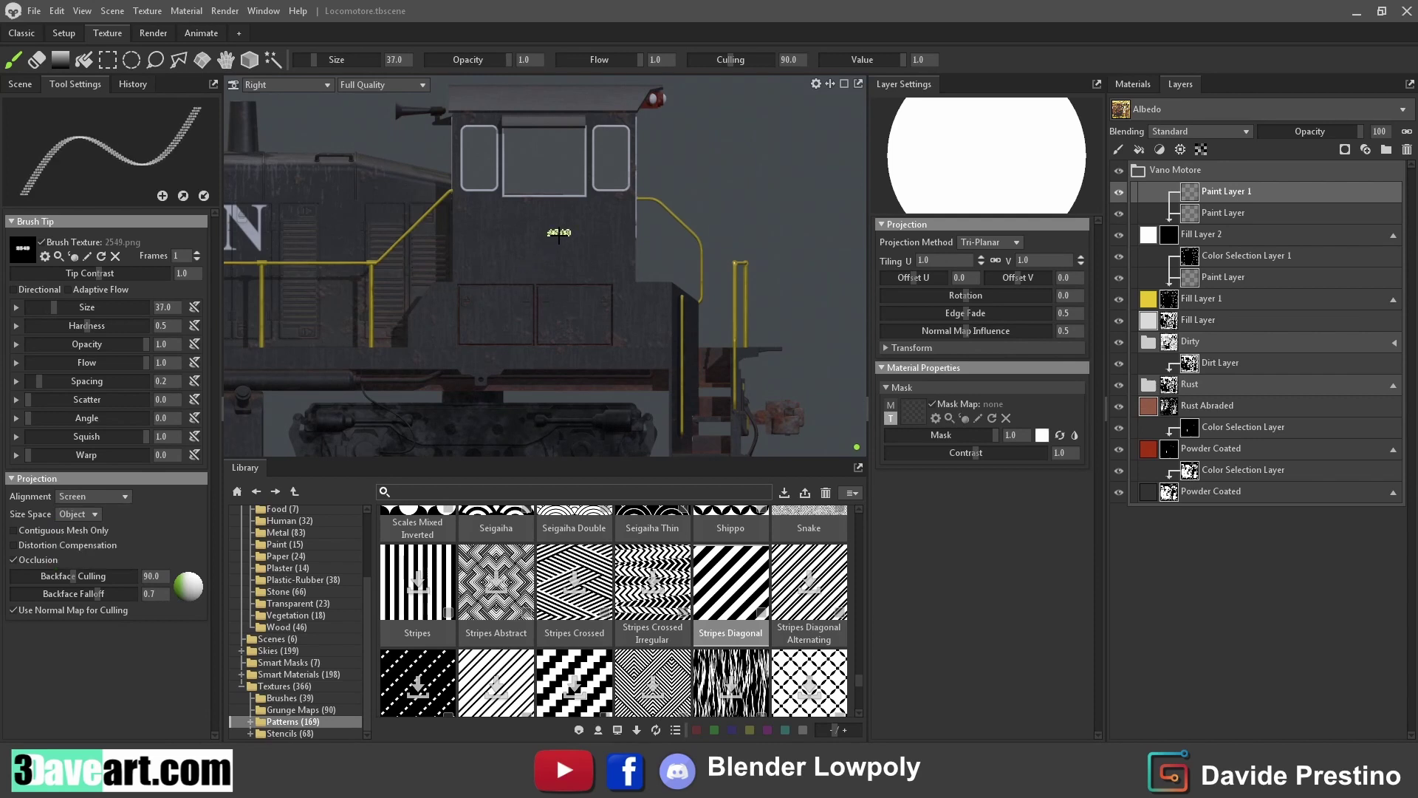
key(bracketright)
key(bracketright)
key(bracketright)
key(bracketright)
key(bracketright)
key(bracketright)
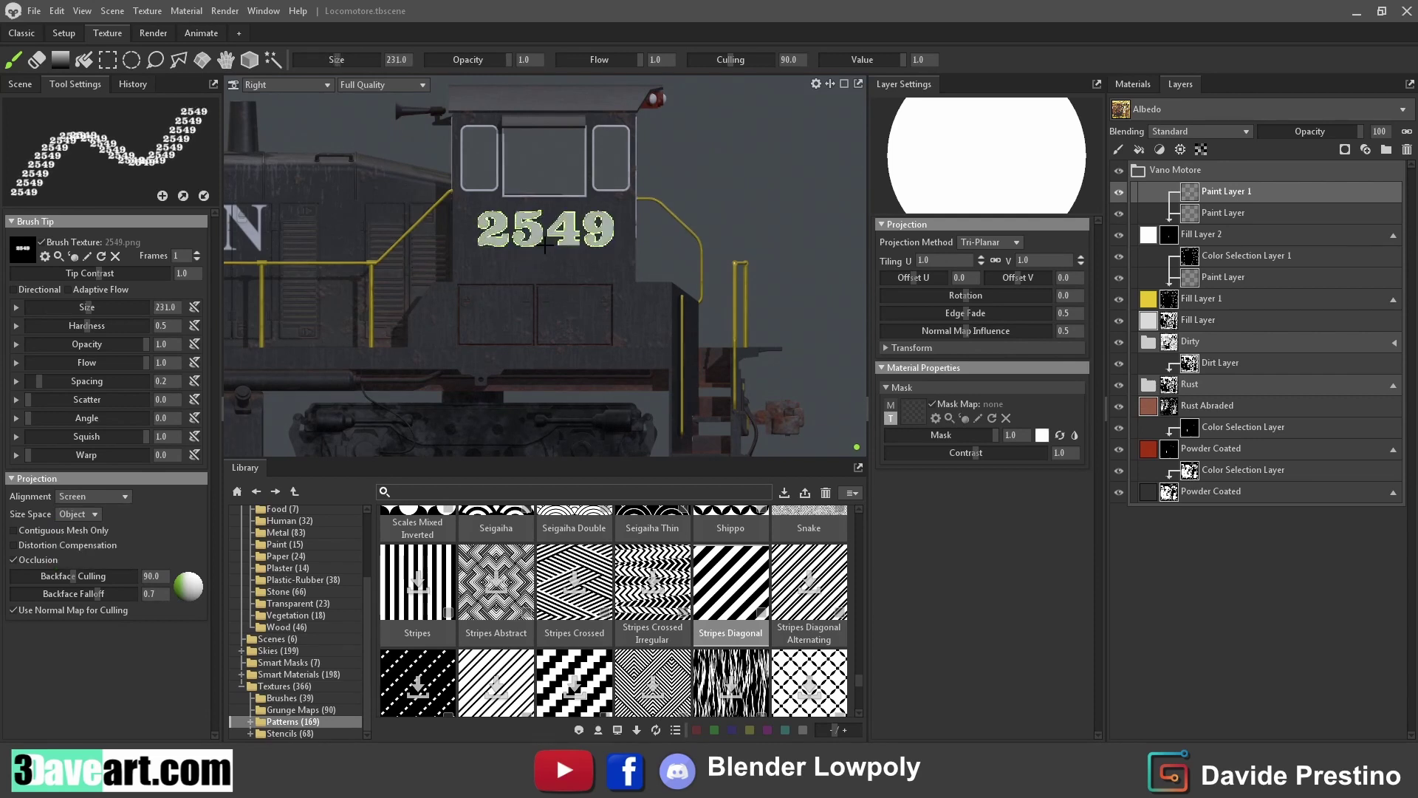
click(545, 247)
Exit painting mode and center the cab in the flat Right side view
click(232, 86)
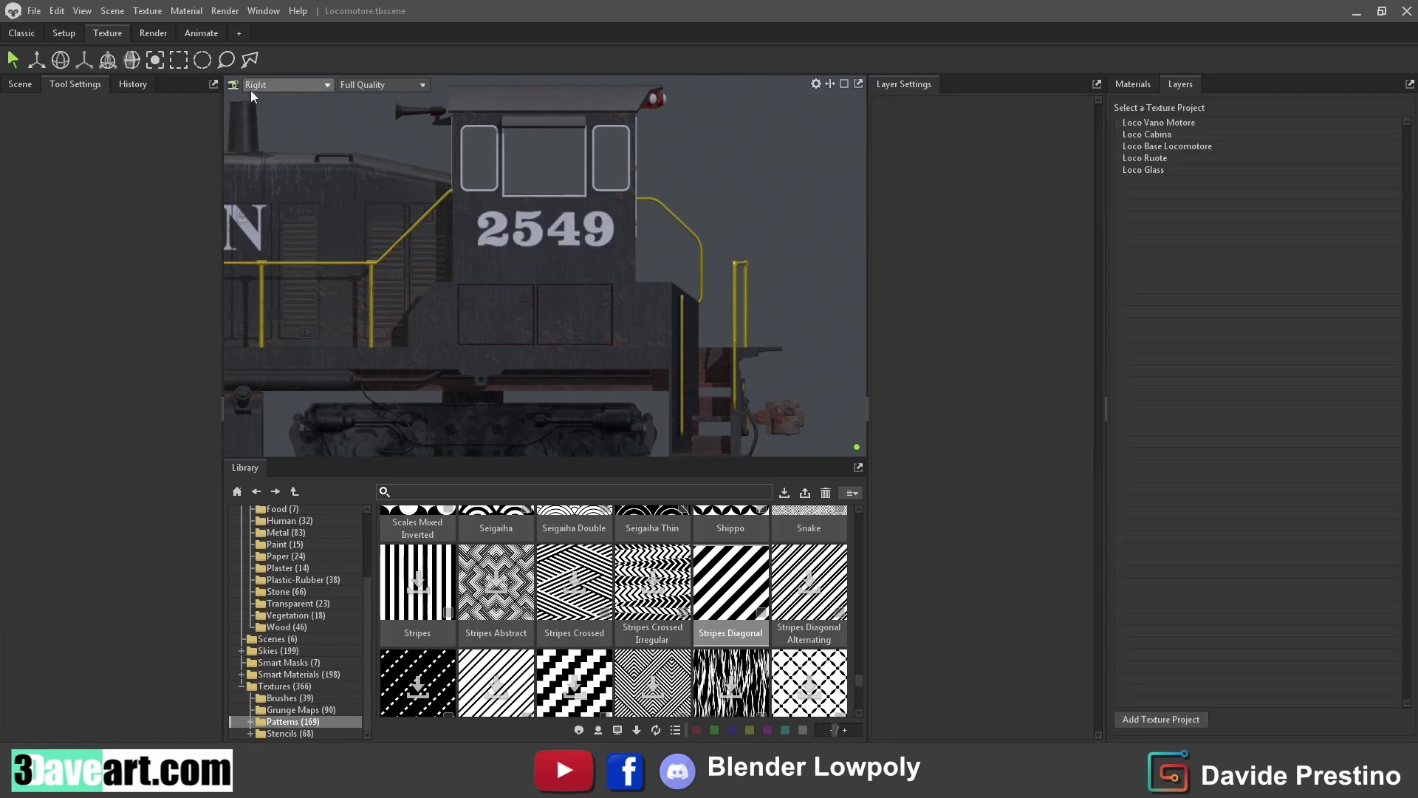
click(255, 85)
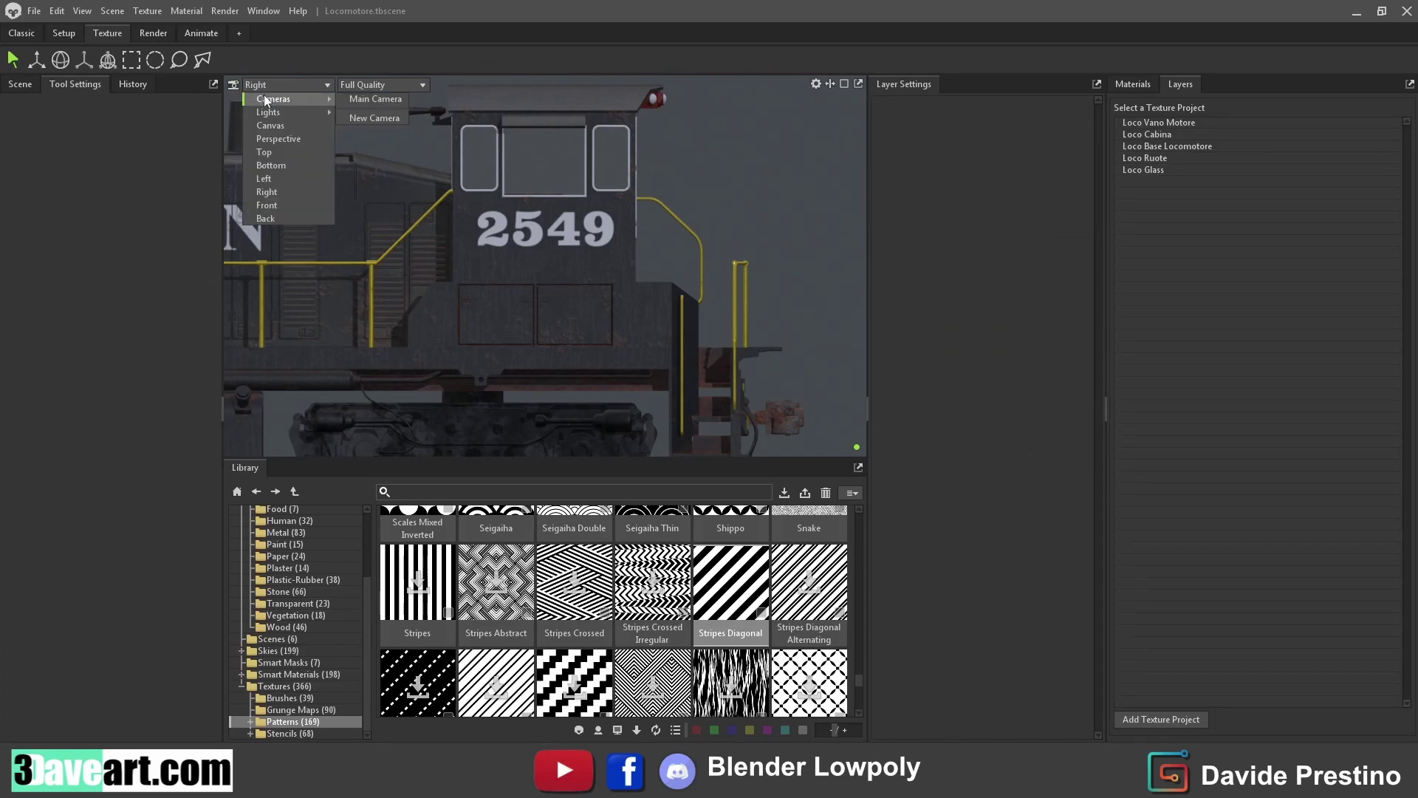
click(377, 103)
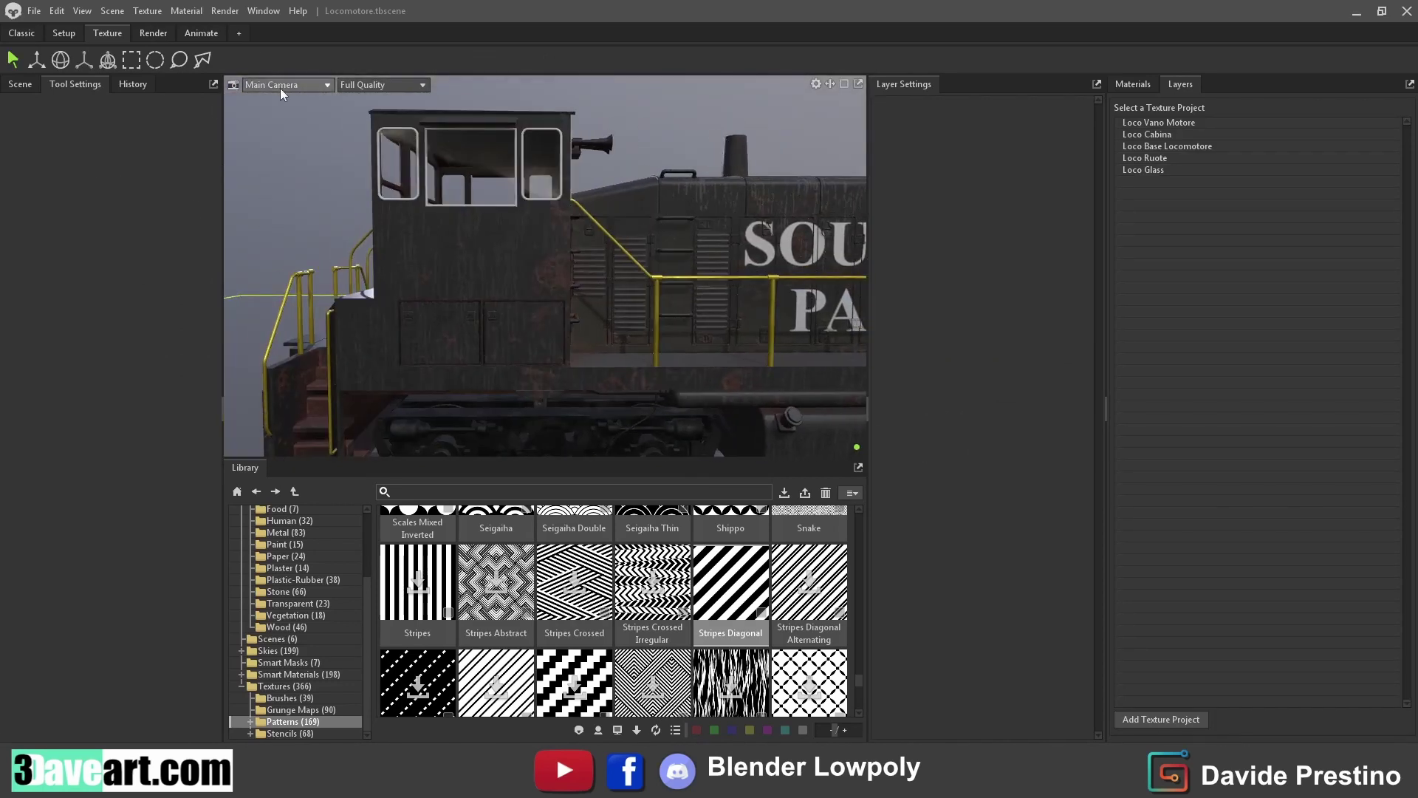
click(281, 87)
click(277, 196)
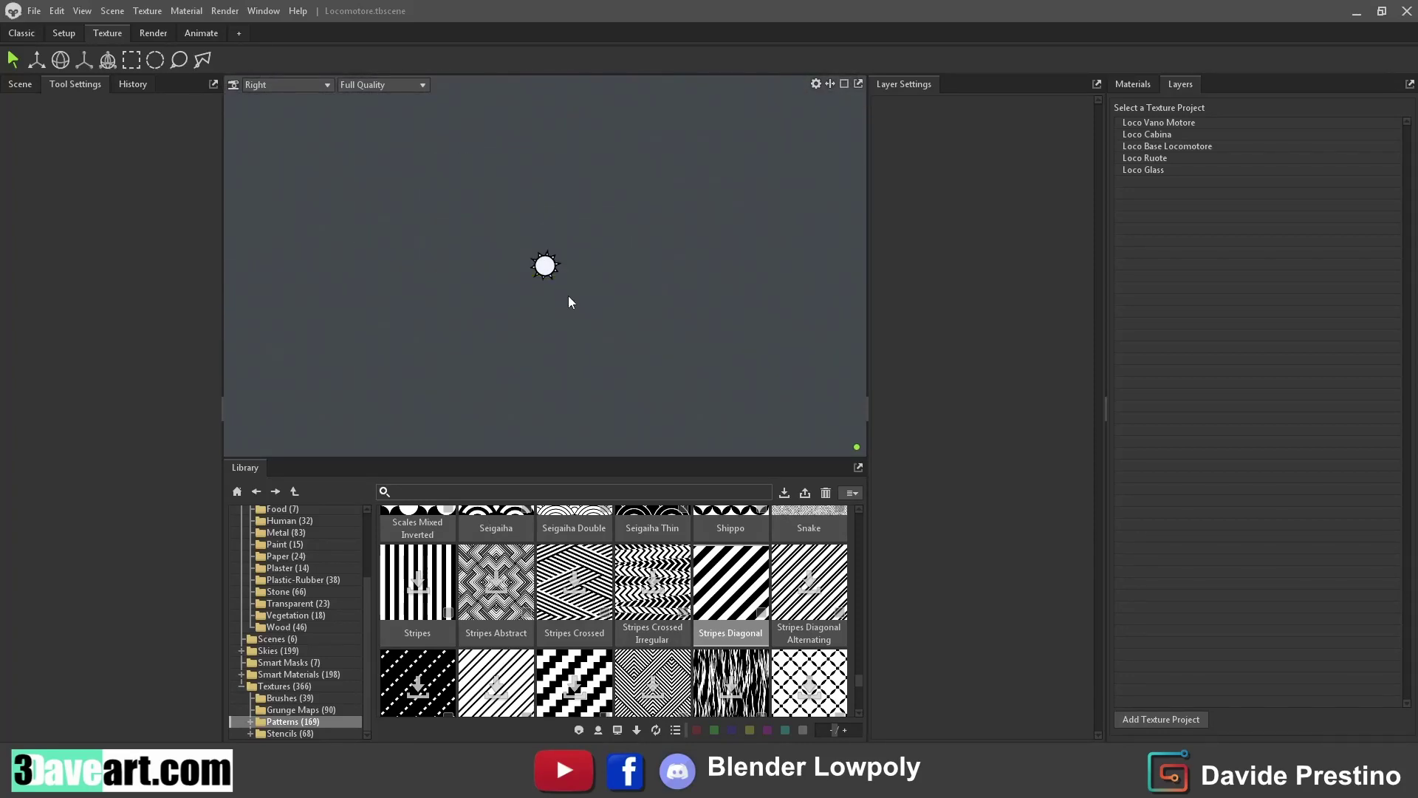
scroll(569, 295, down, 5)
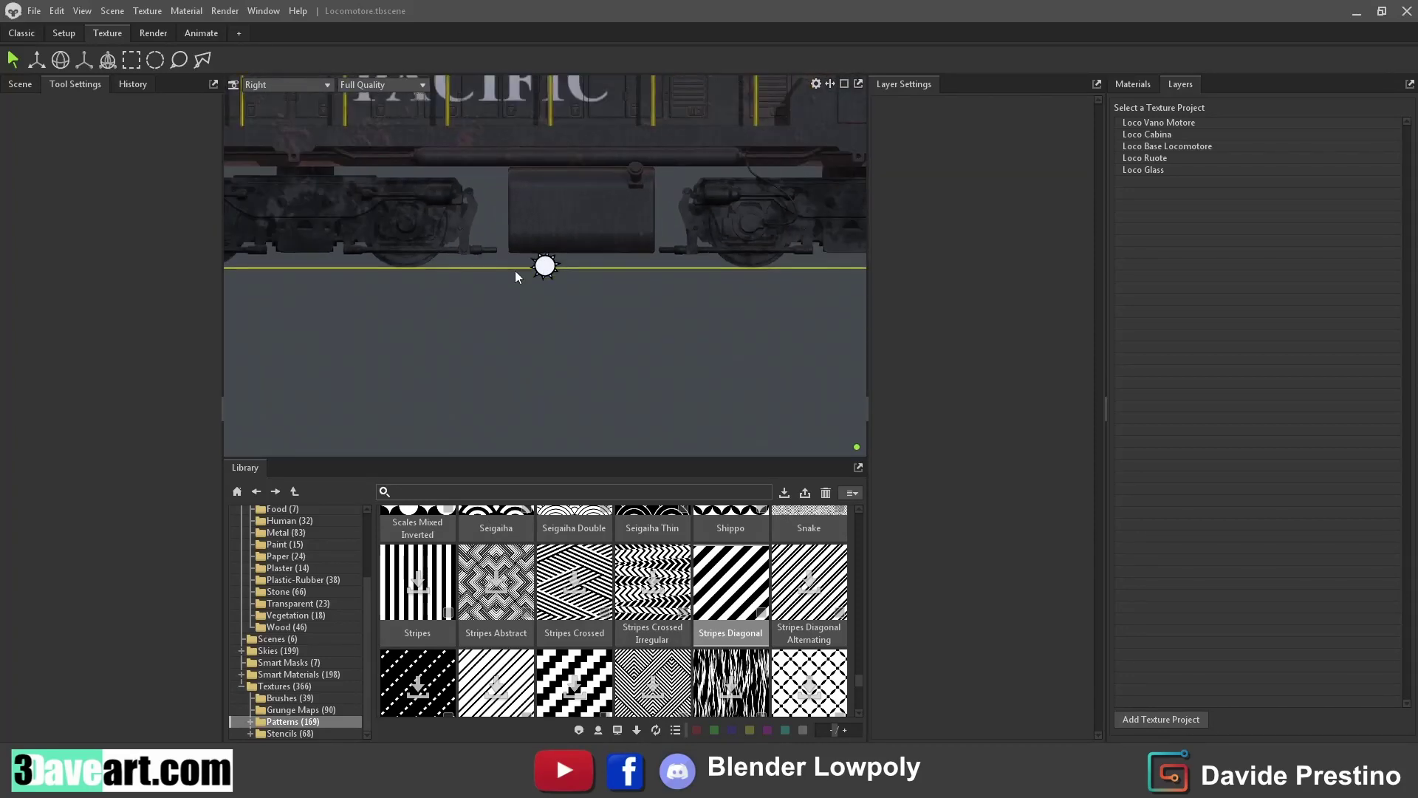
scroll(516, 271, down, 3)
scroll(636, 251, up, 3)
scroll(662, 285, up, 3)
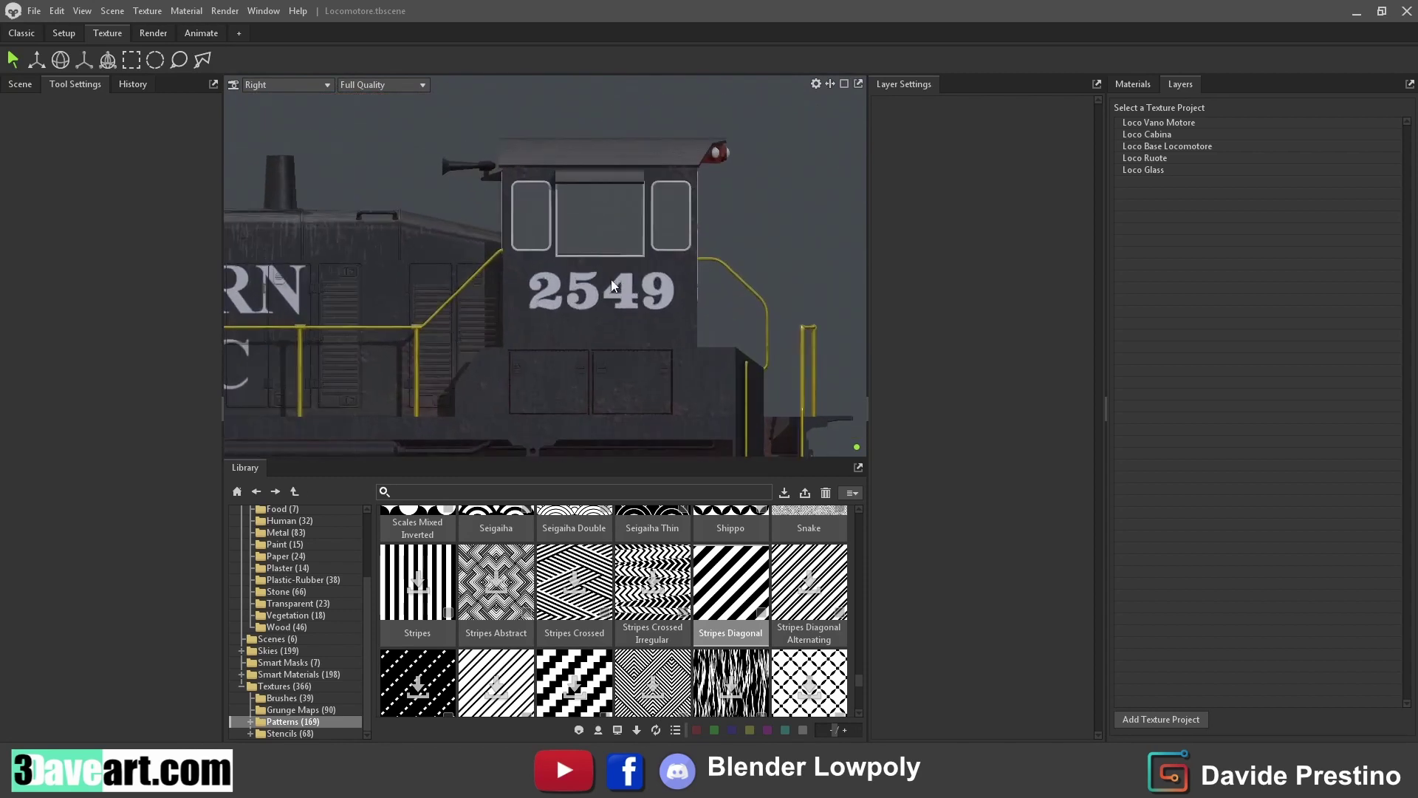
middle_drag(612, 284, 458, 336)
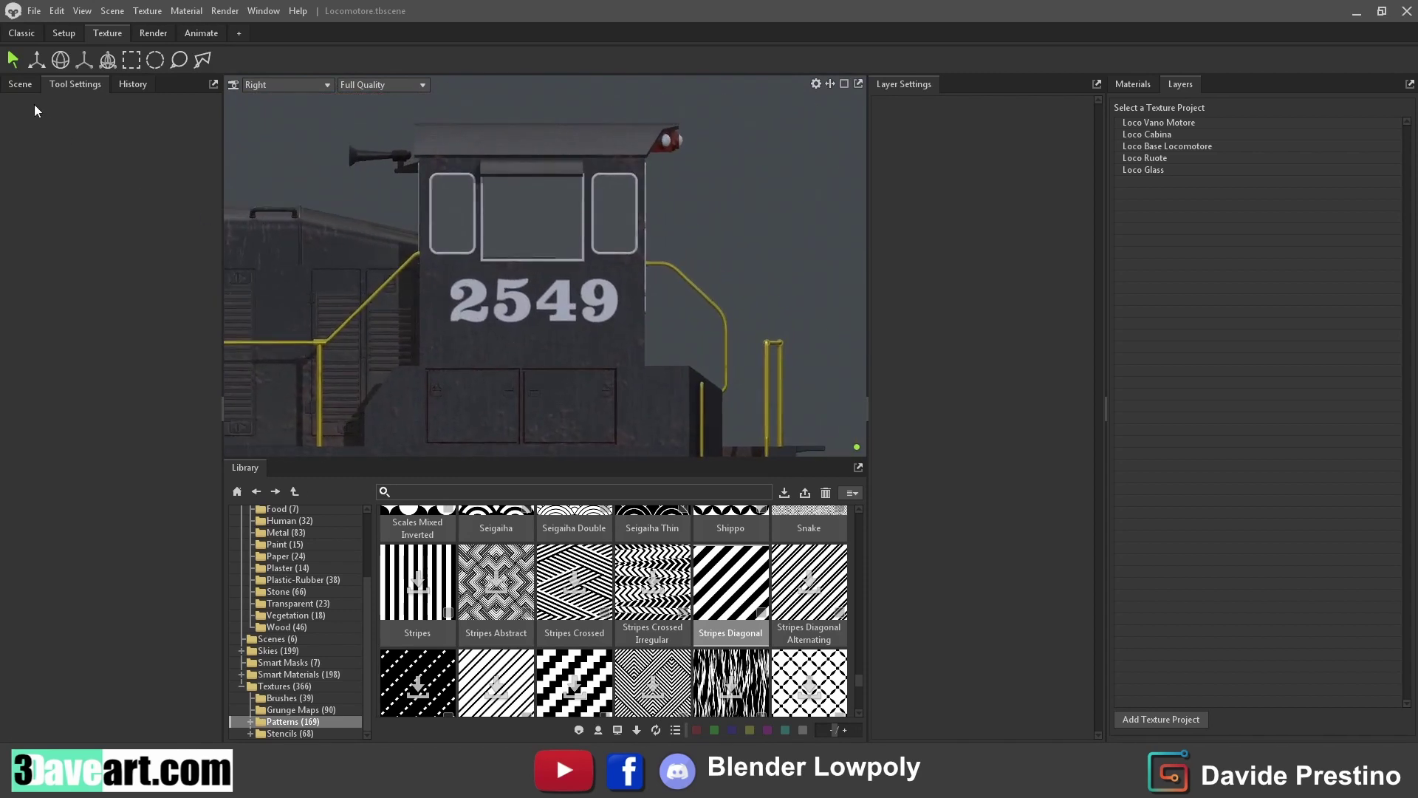
Stamp 2549 on the left cab side in the Loco Vano Motore project, then return to Main Camera
click(1176, 137)
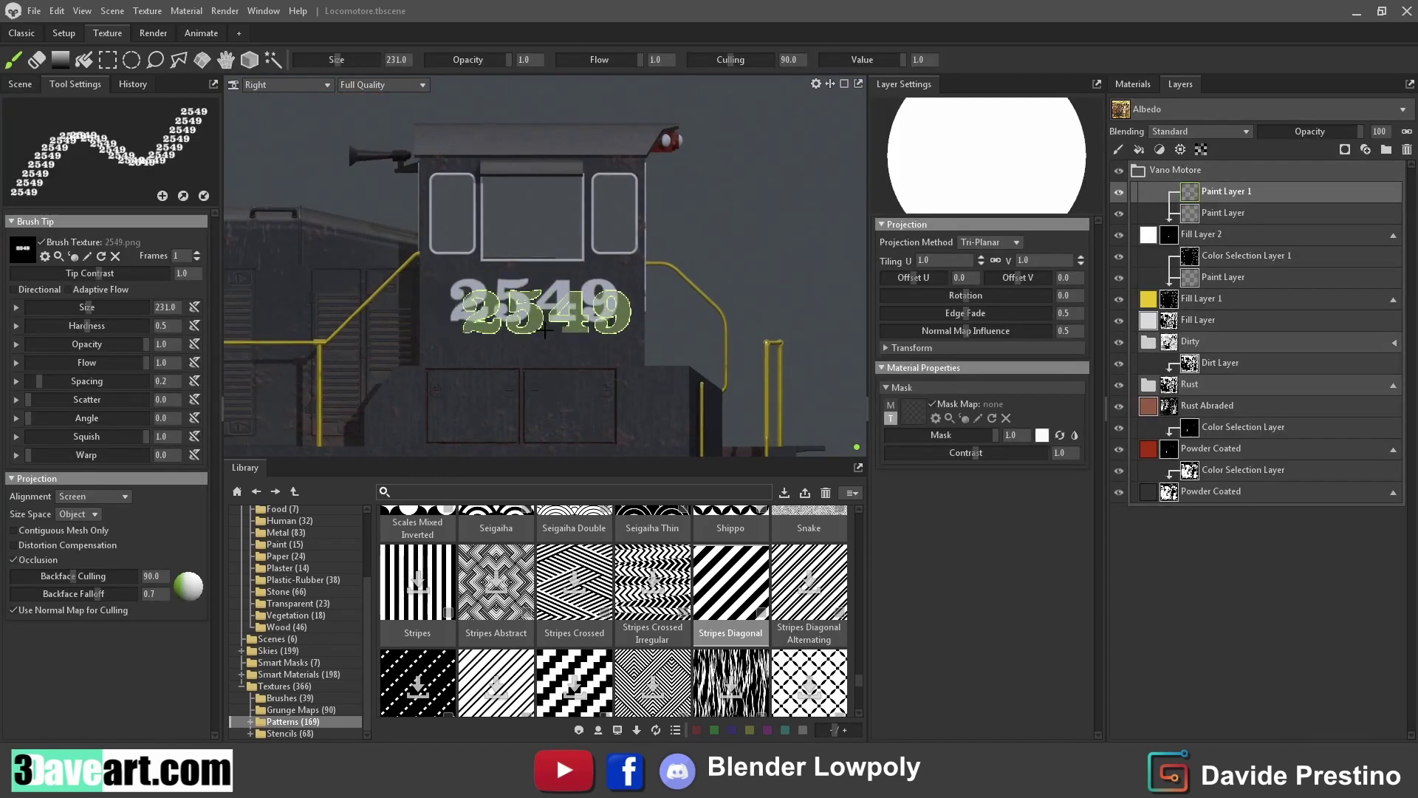
click(312, 86)
click(289, 180)
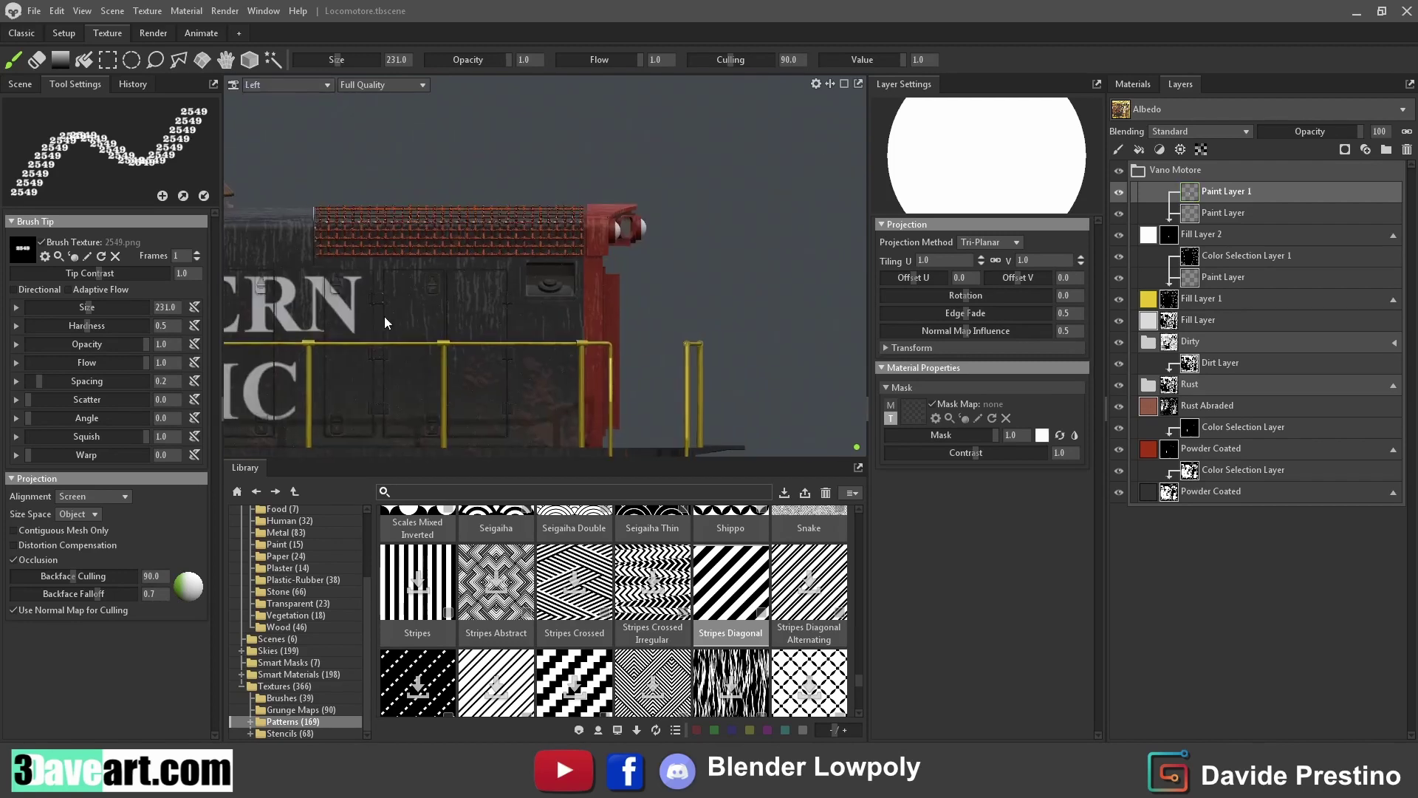
click(433, 301)
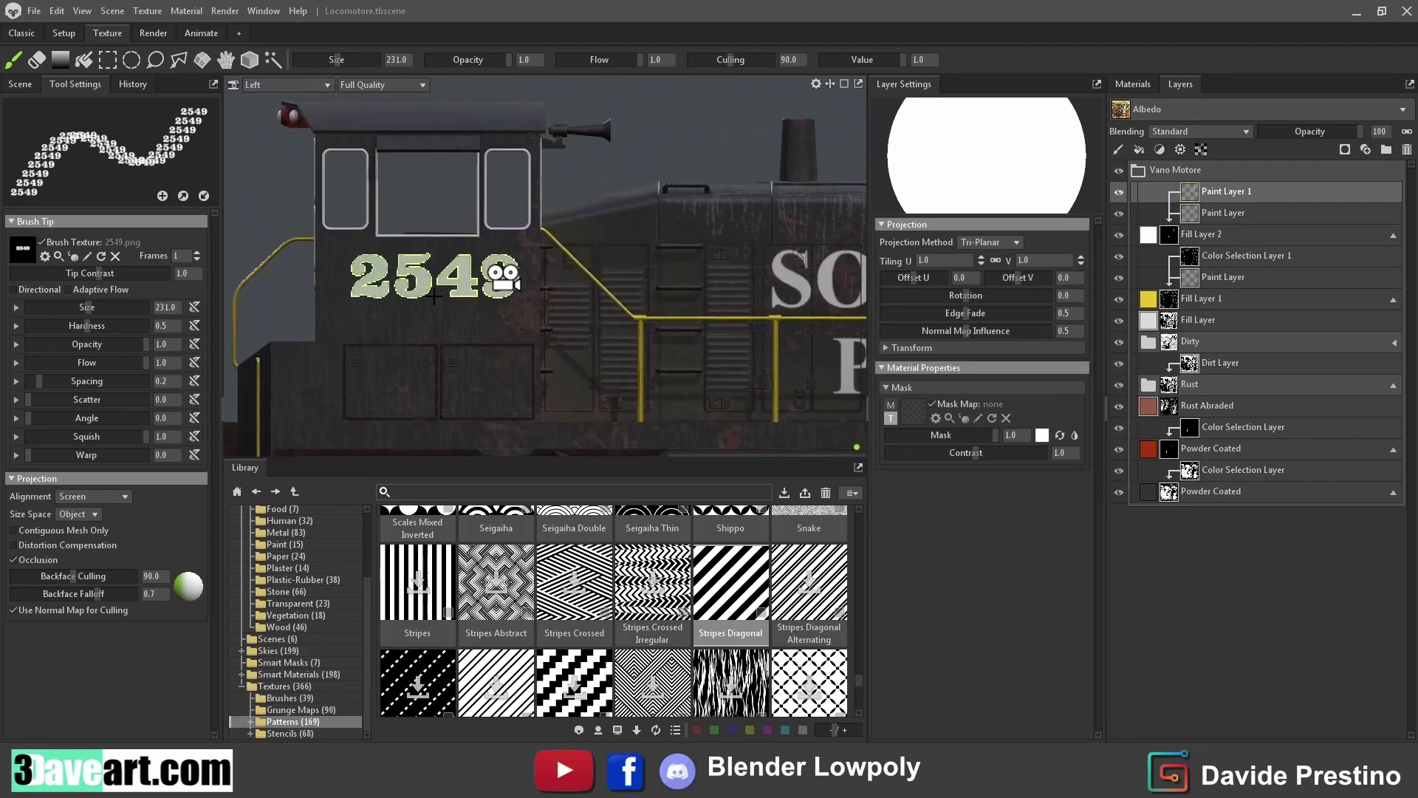
click(269, 84)
mouse_move(269, 113)
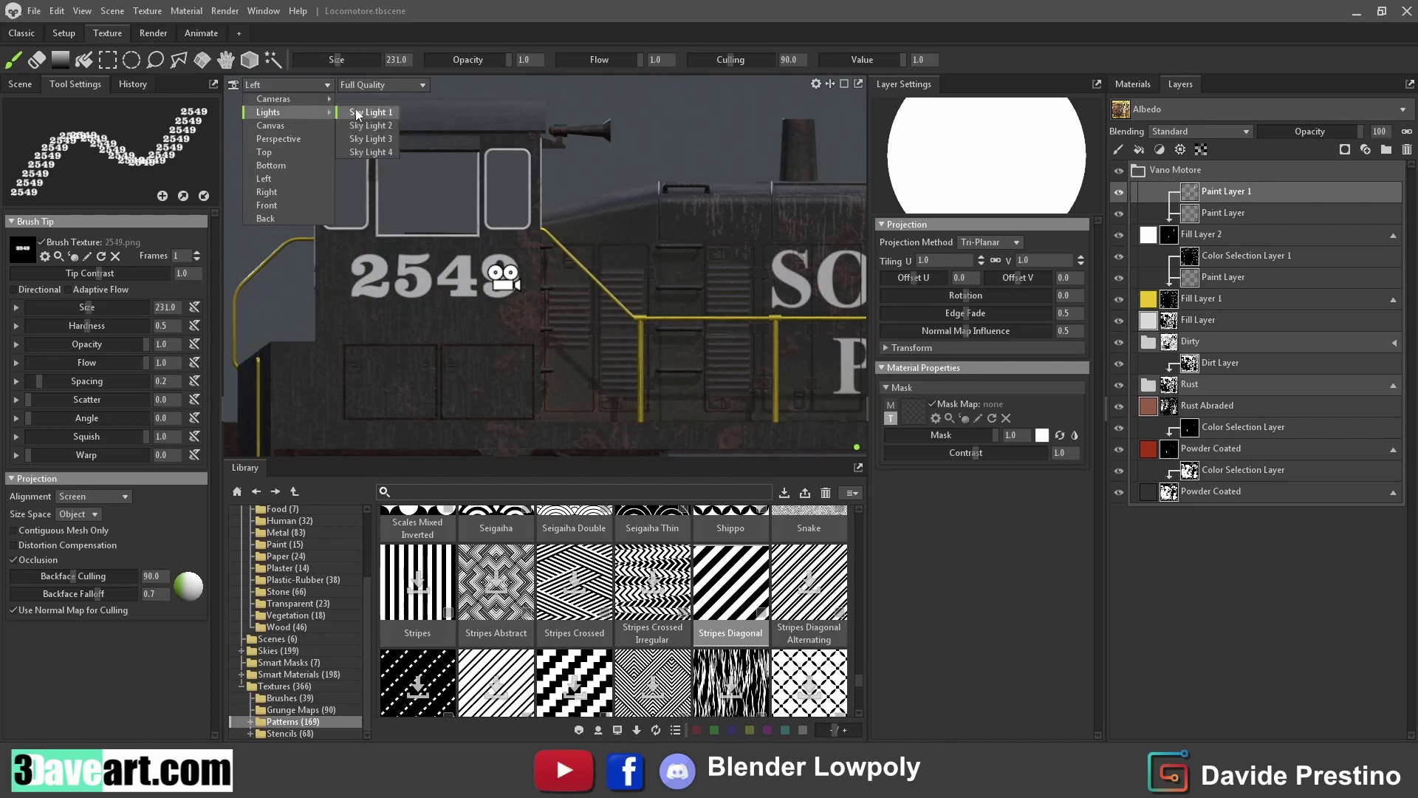
click(393, 105)
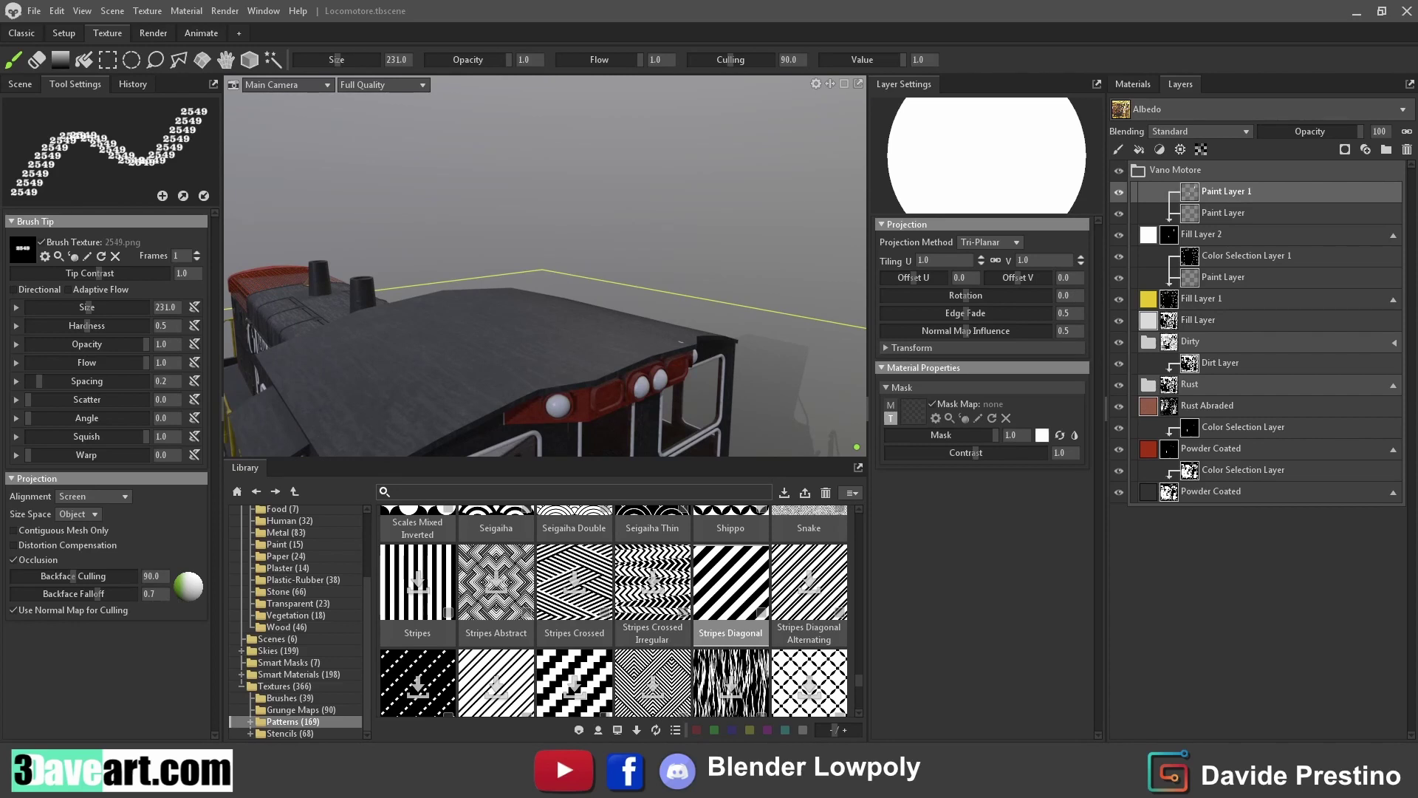
Orbit to face the cab front, browse the material templates, and return to the Layers list
drag(594, 392, 594, 308)
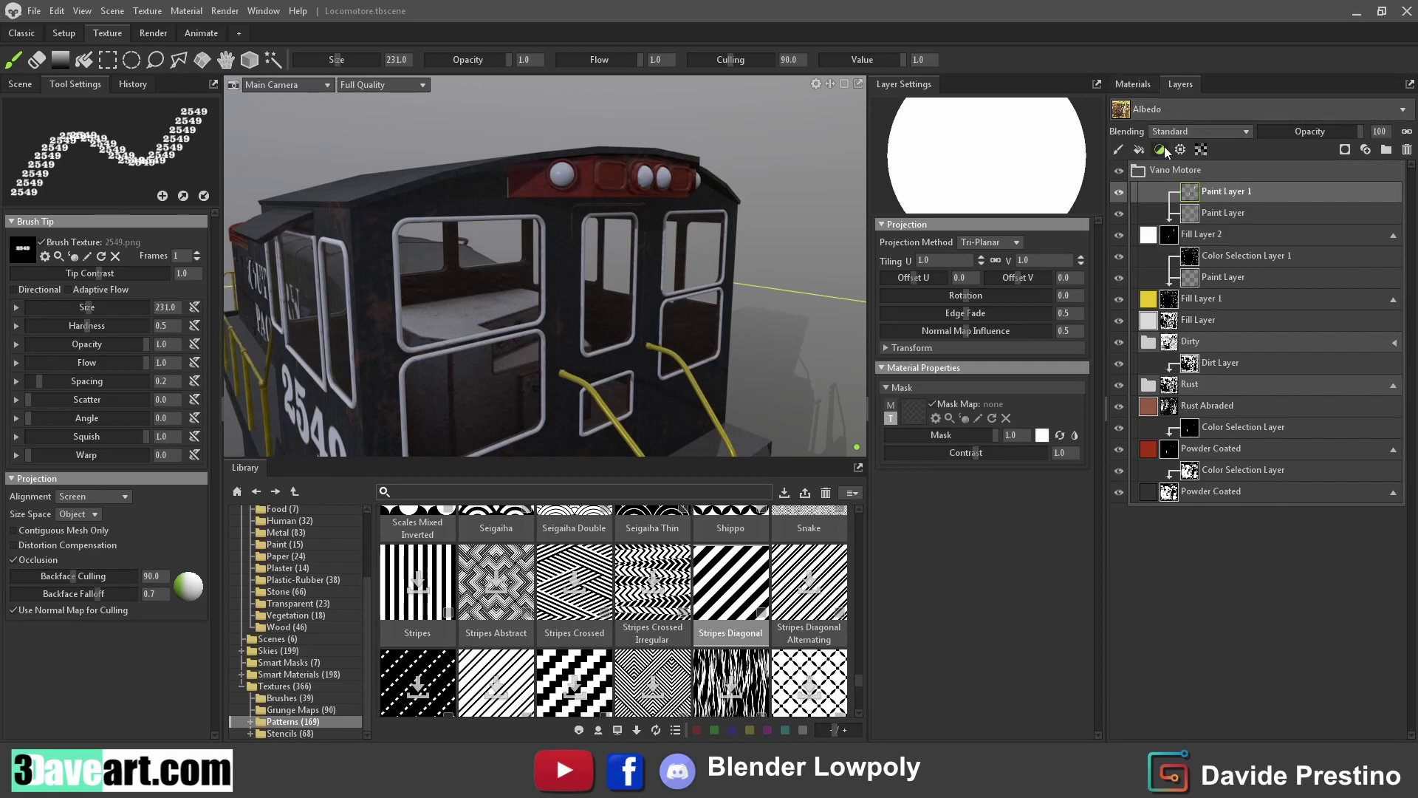
click(1141, 87)
click(1160, 103)
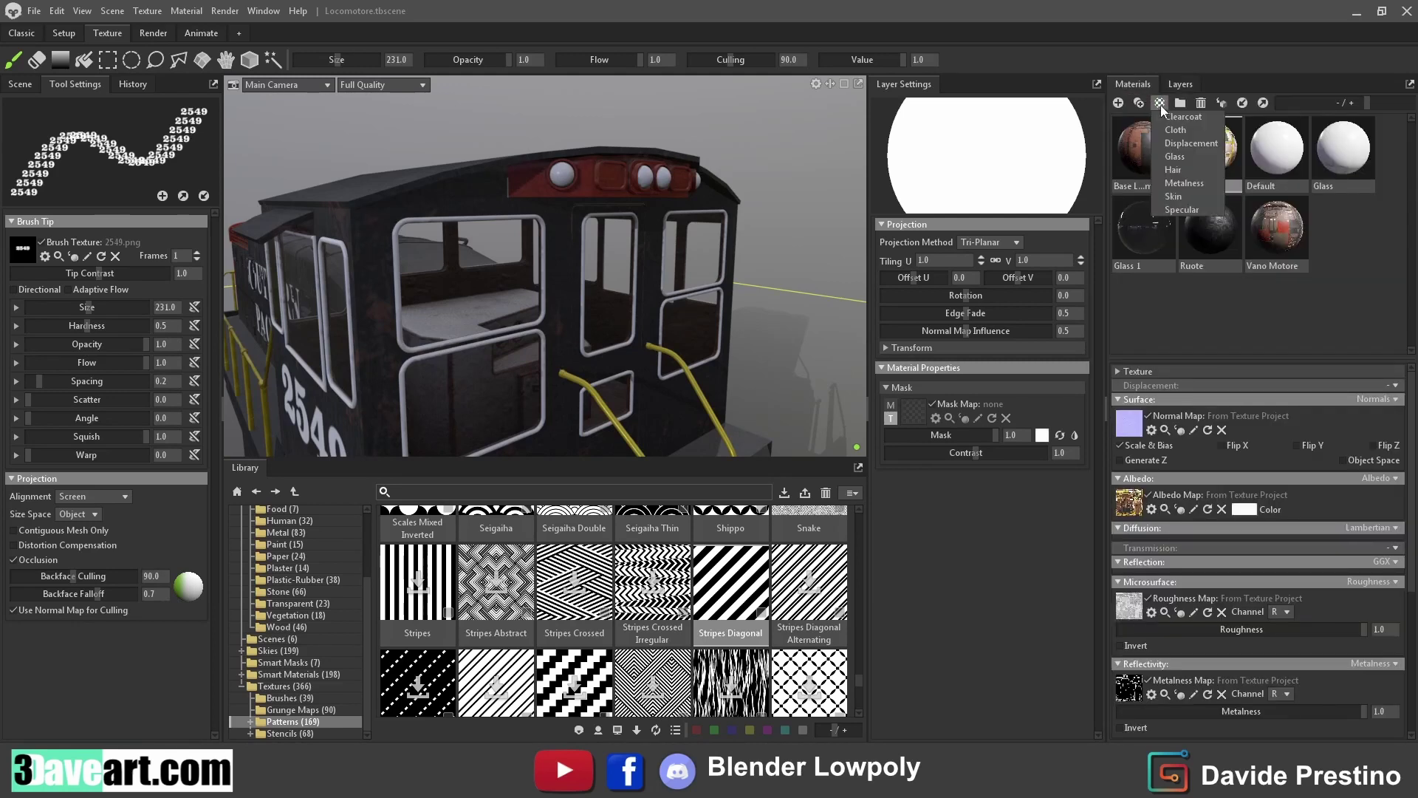
click(1182, 84)
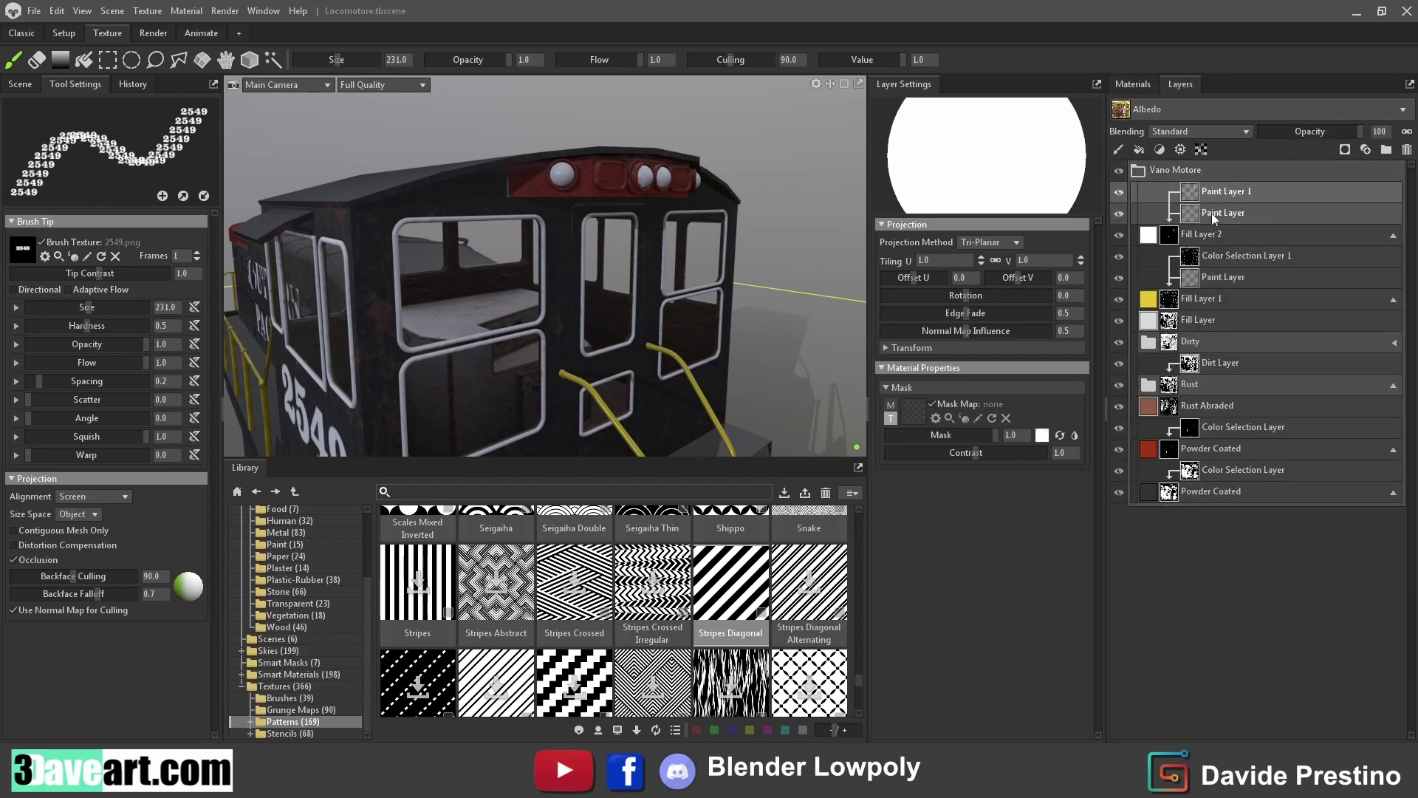
Add a new fill layer named Light above the paint layers
click(1140, 149)
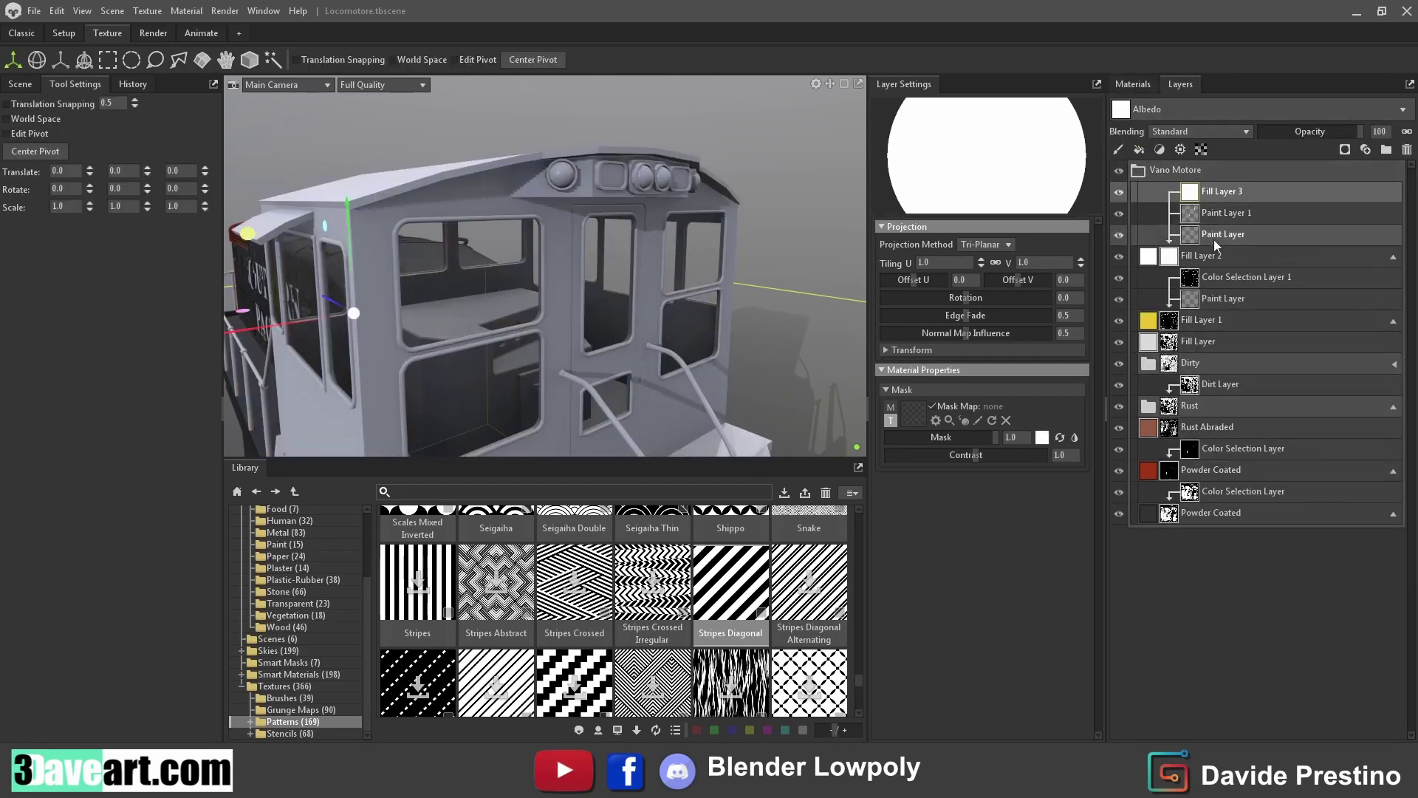
double_click(1178, 191)
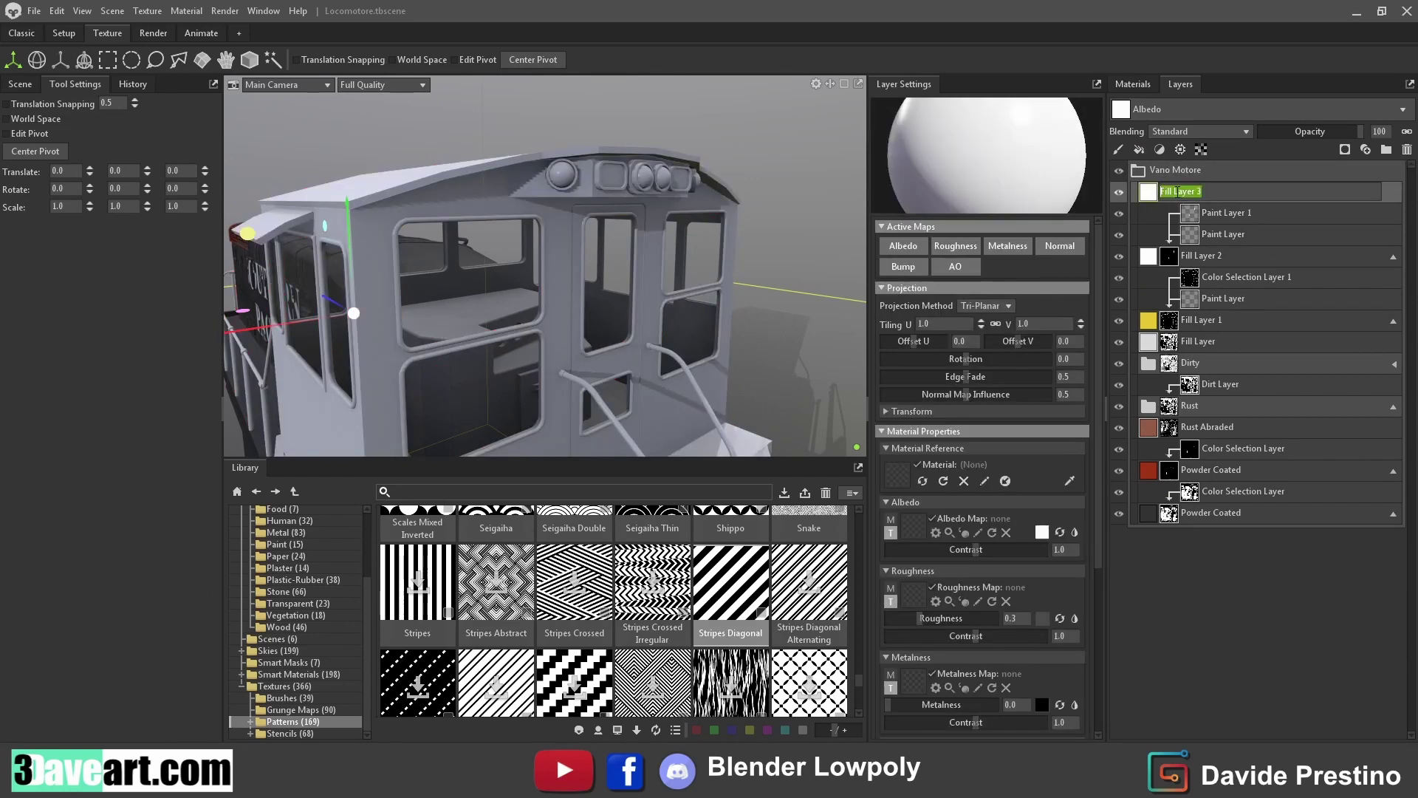
text(Light)
key(Return)
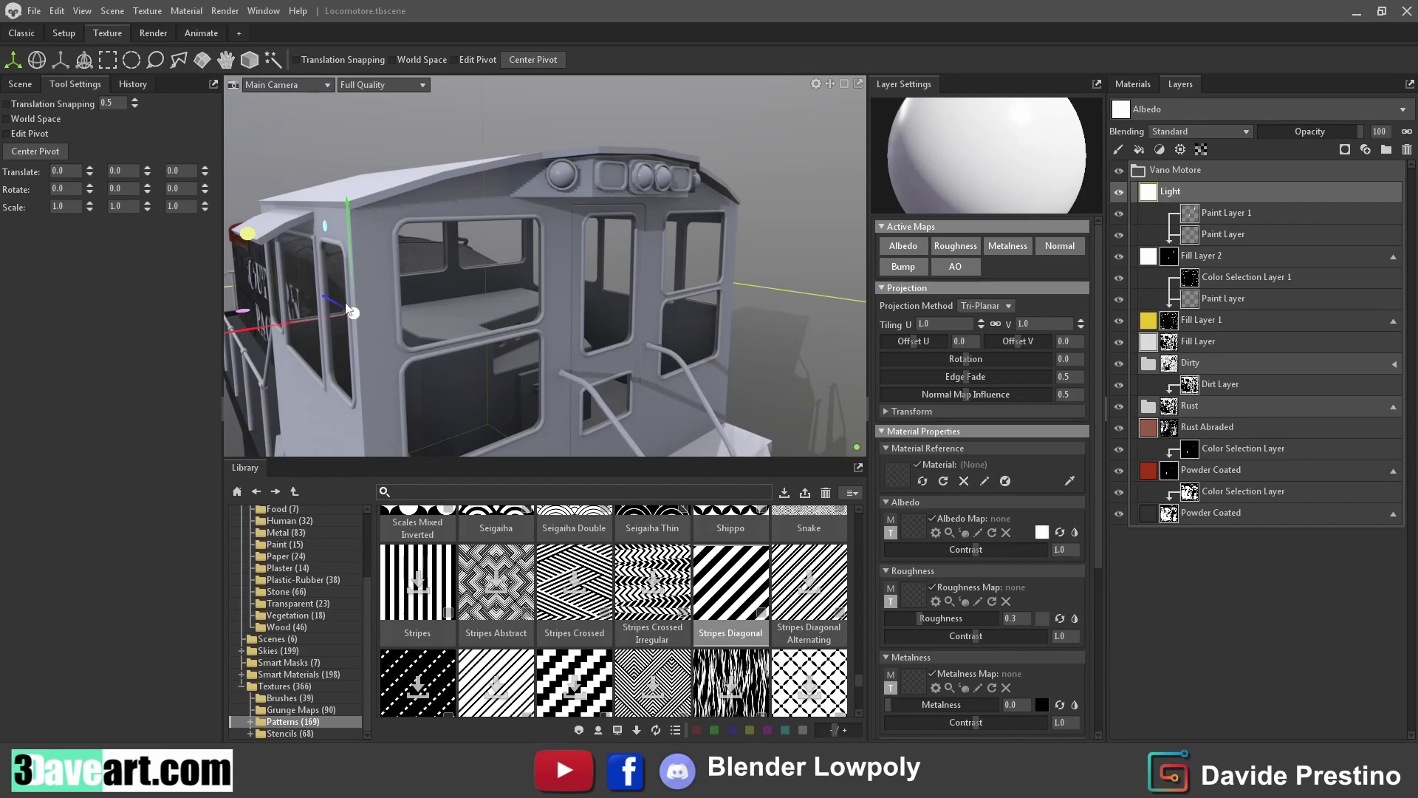
Add an Emissive map to the texture project's maps
click(20, 84)
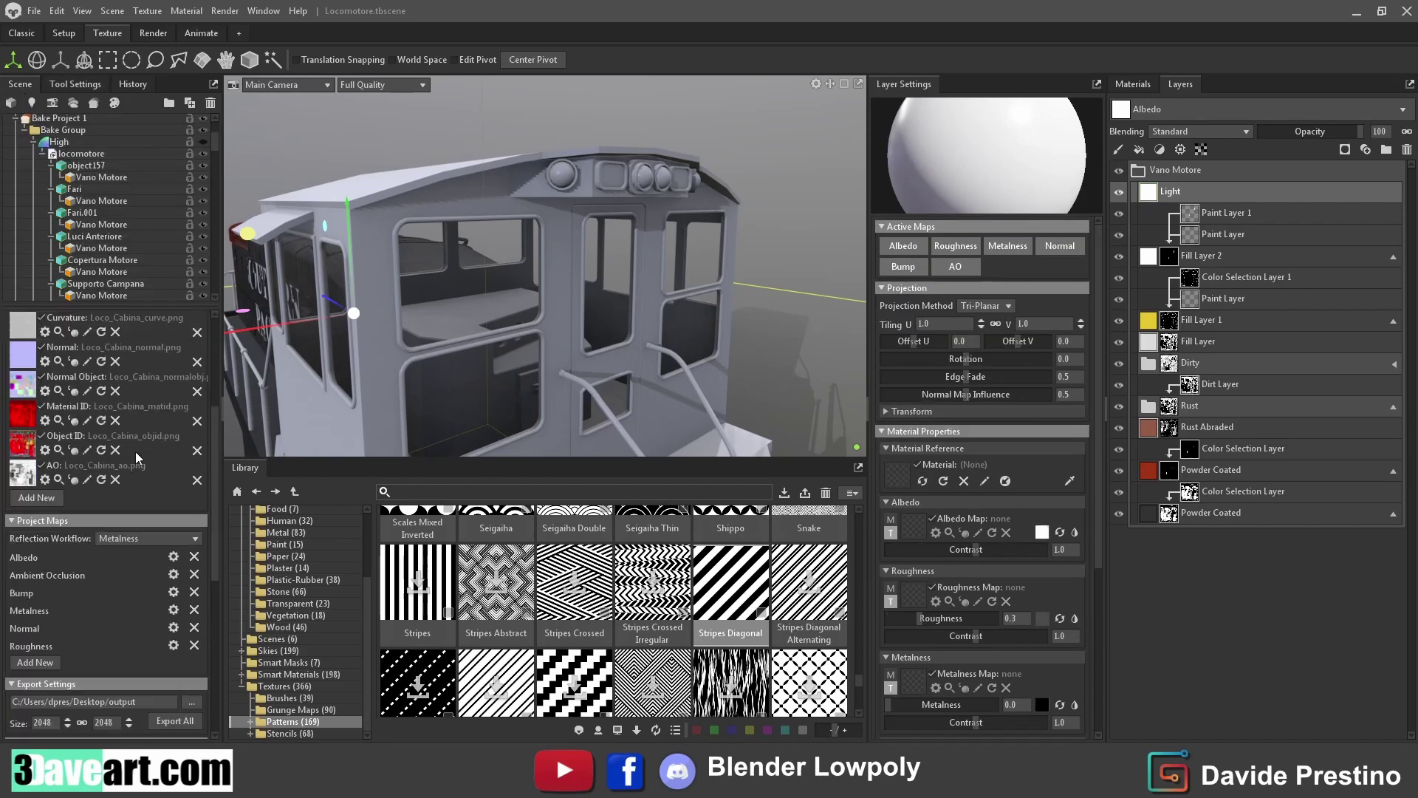
scroll(74, 517, down, 5)
scroll(74, 517, down, 3)
click(34, 555)
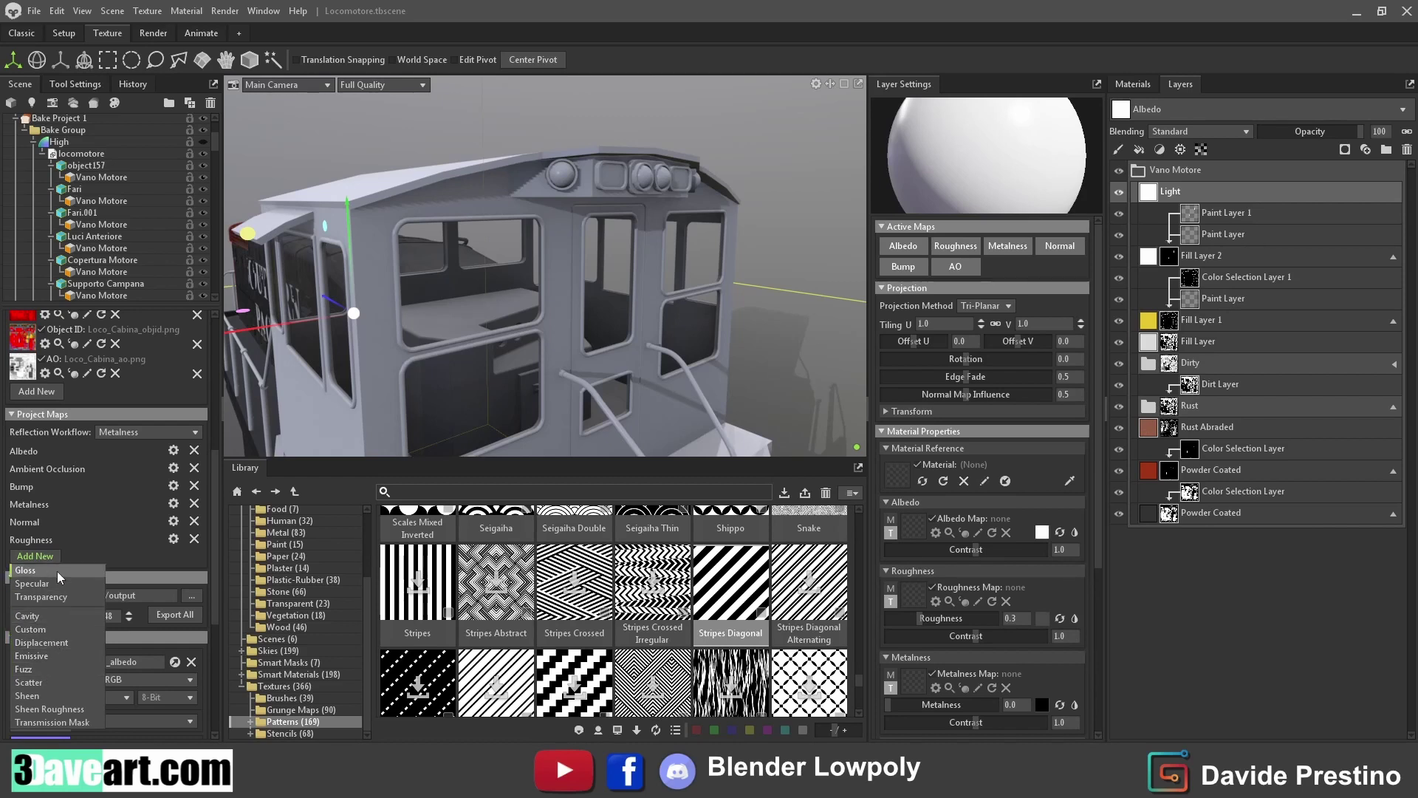
scroll(64, 591, down, 1)
scroll(85, 506, up, 1)
scroll(81, 473, up, 2)
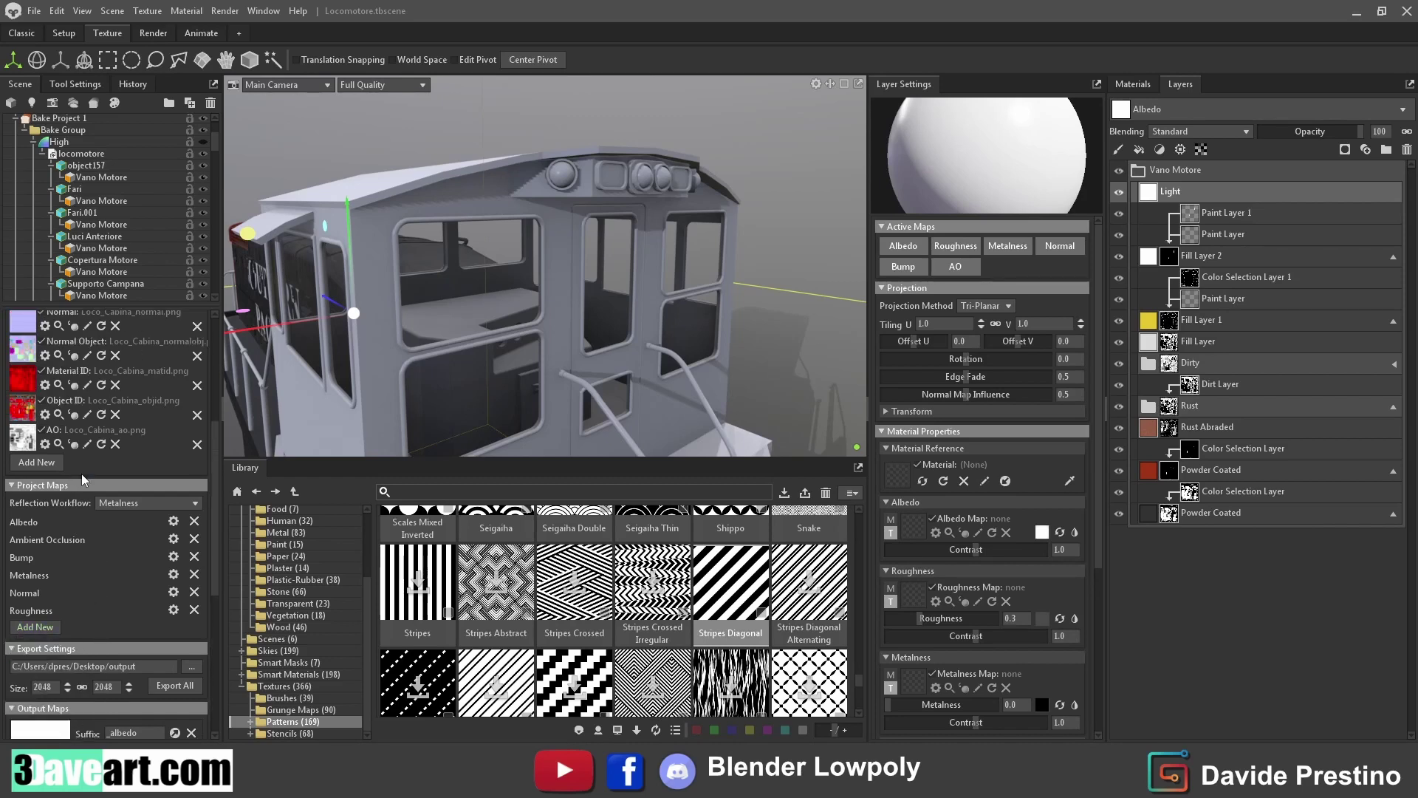
scroll(81, 473, up, 1)
scroll(81, 473, down, 1)
click(35, 626)
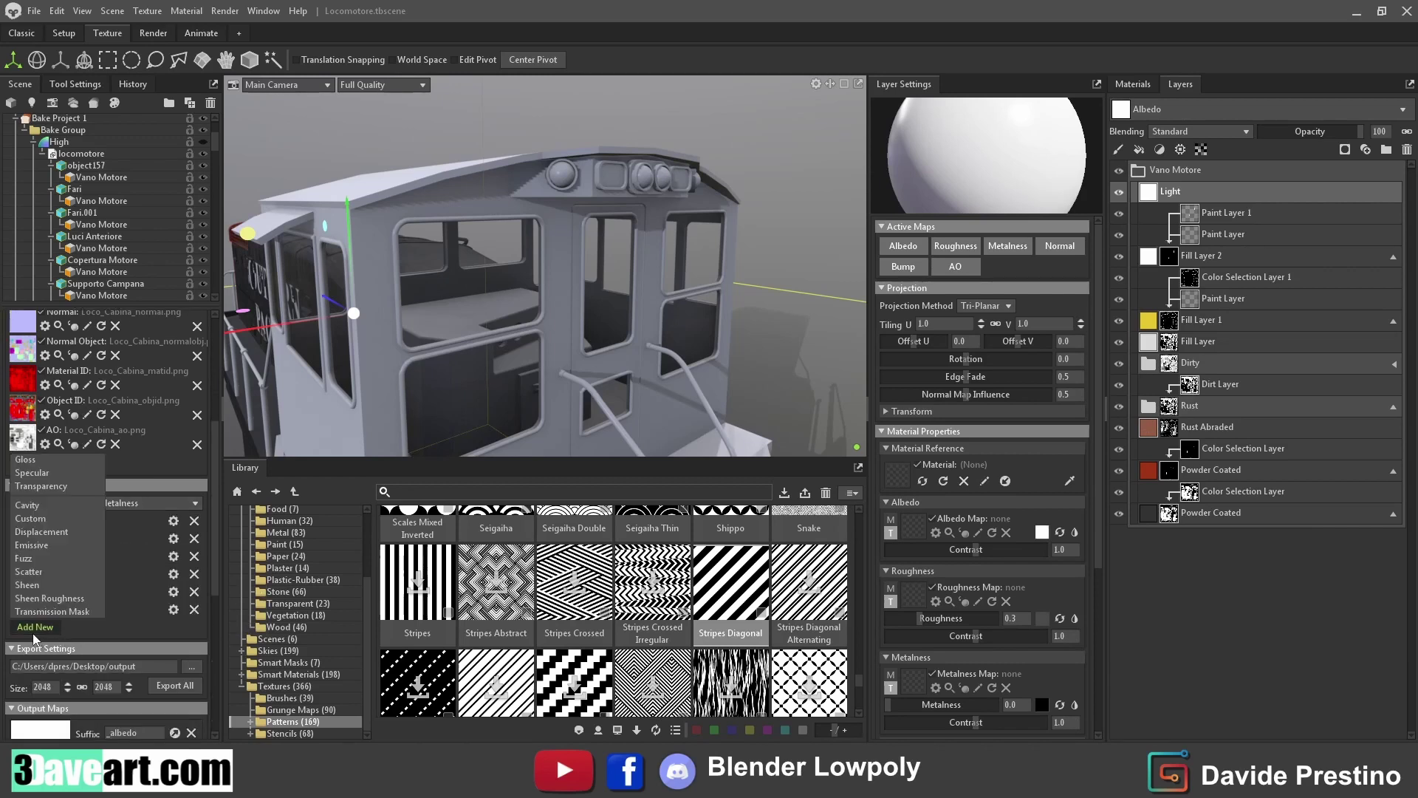
click(55, 545)
Make the Light layer emission-only in red #f71717, then add a new paint layer
click(899, 246)
click(956, 246)
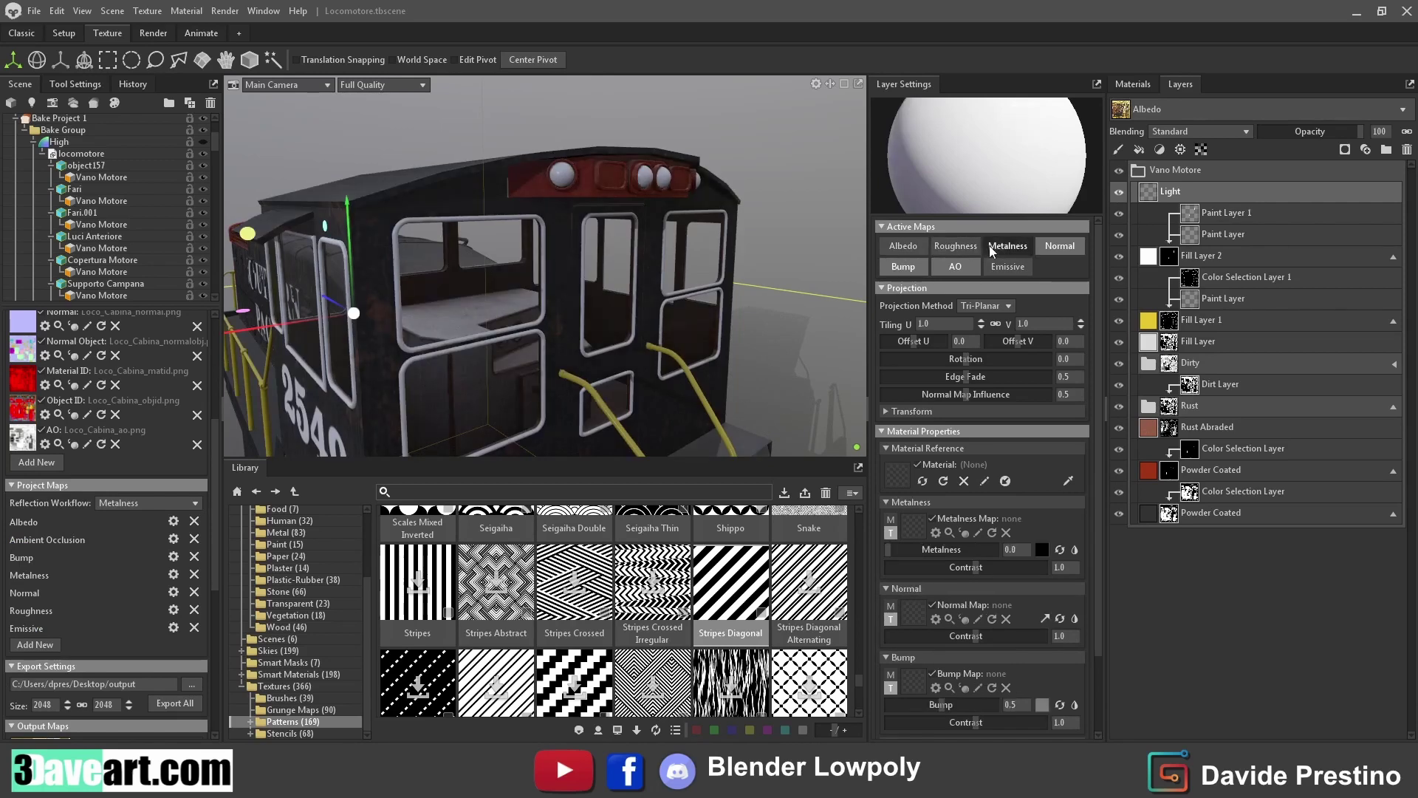
click(1006, 246)
click(916, 530)
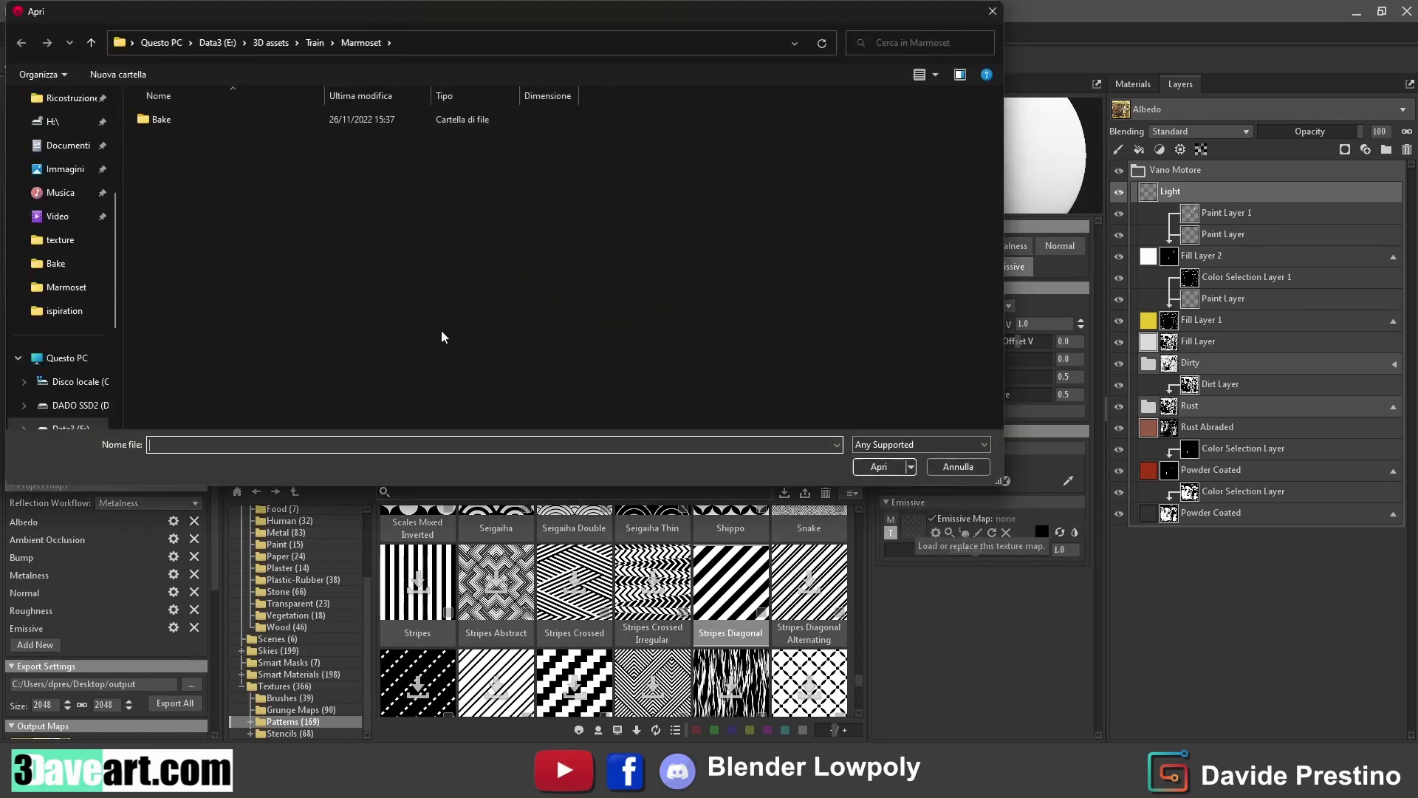
key(Escape)
click(1042, 532)
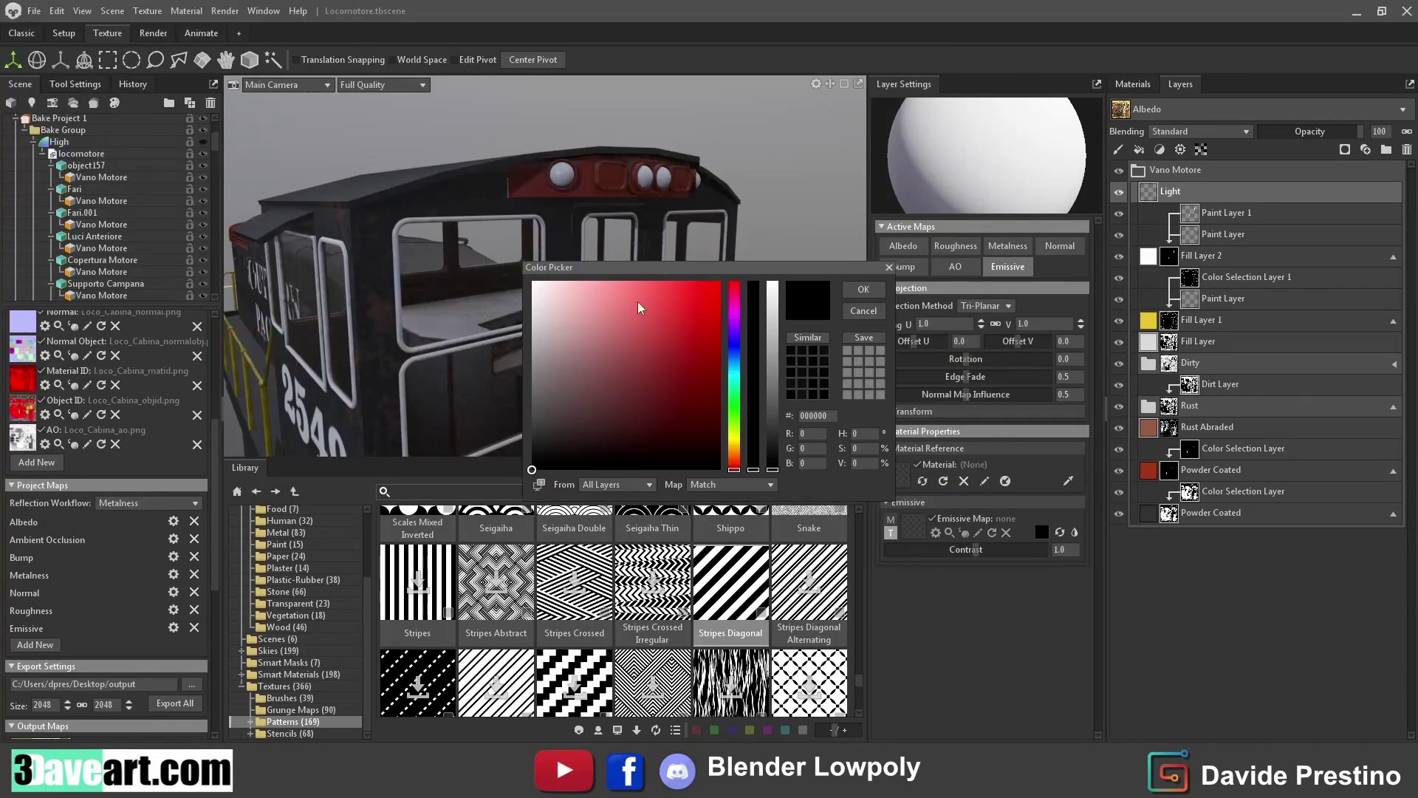
drag(639, 305, 703, 287)
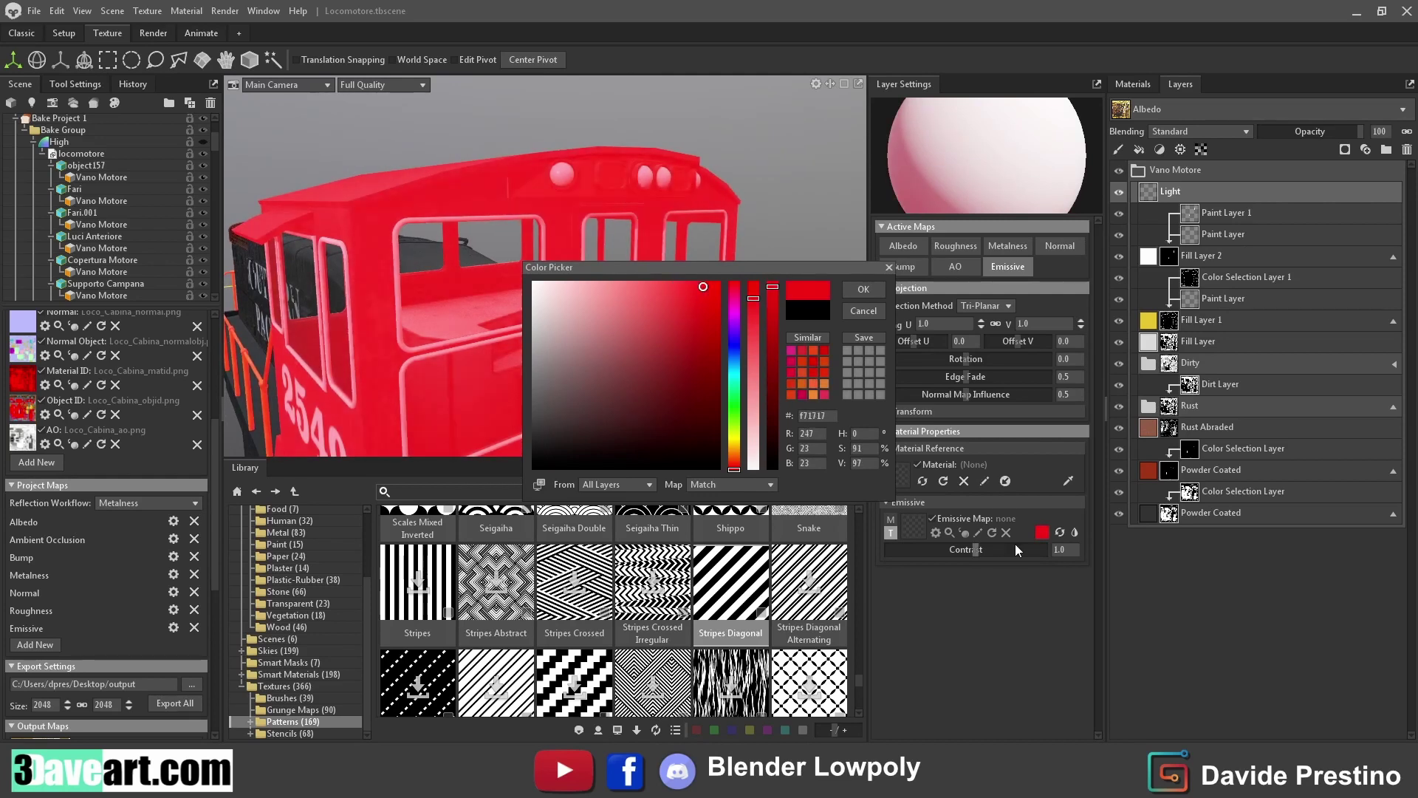
click(857, 289)
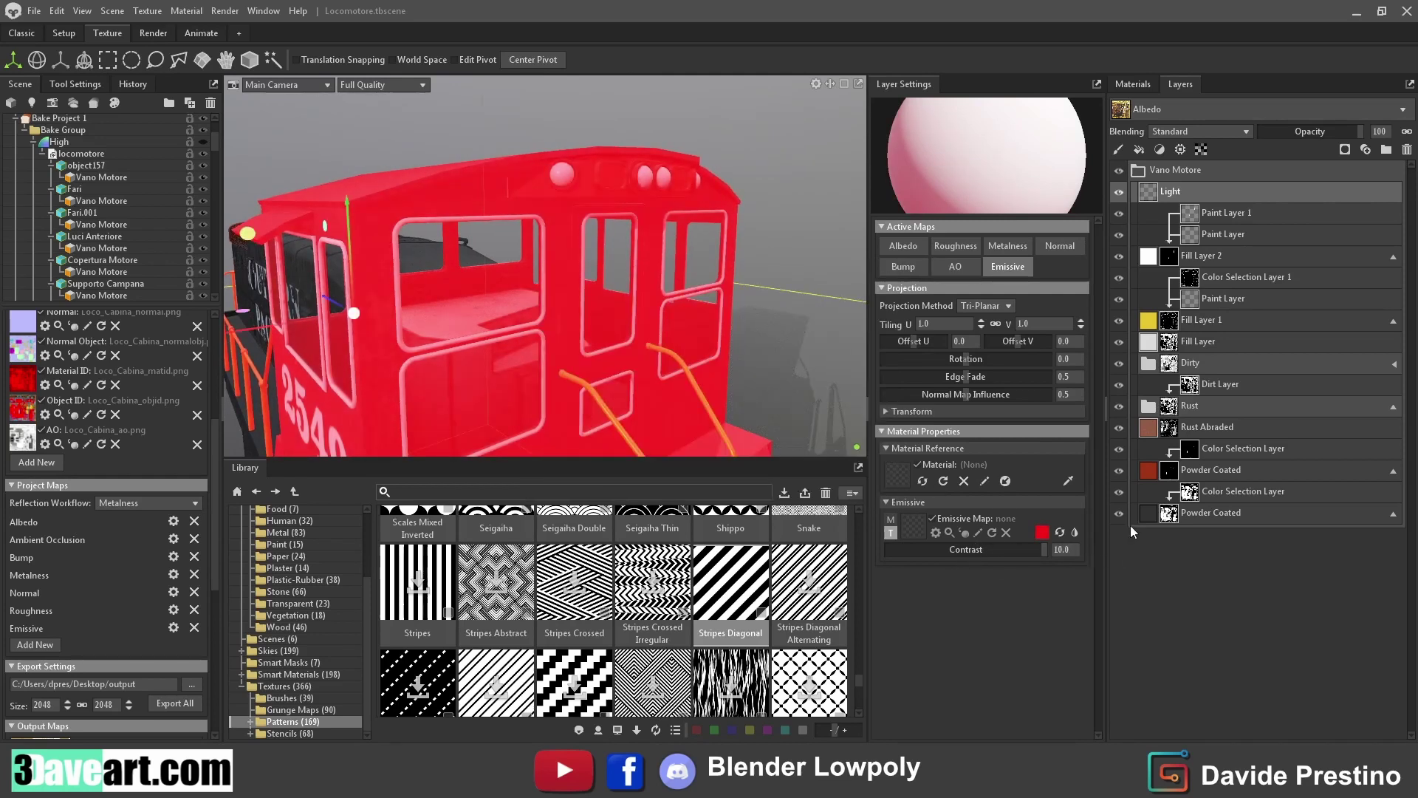
click(1343, 150)
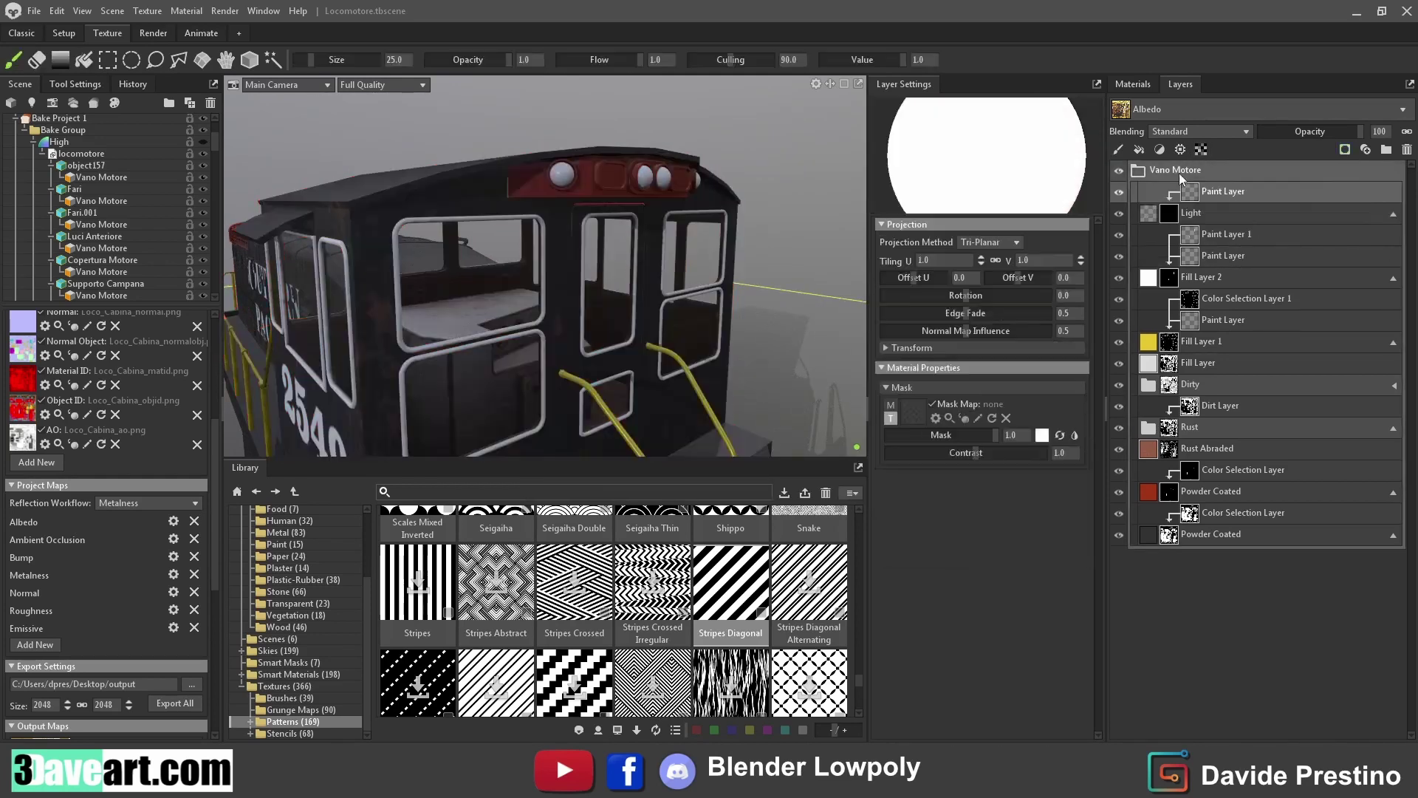
Add a Color Selection mask to the paint layer using Object ID as source
click(1202, 152)
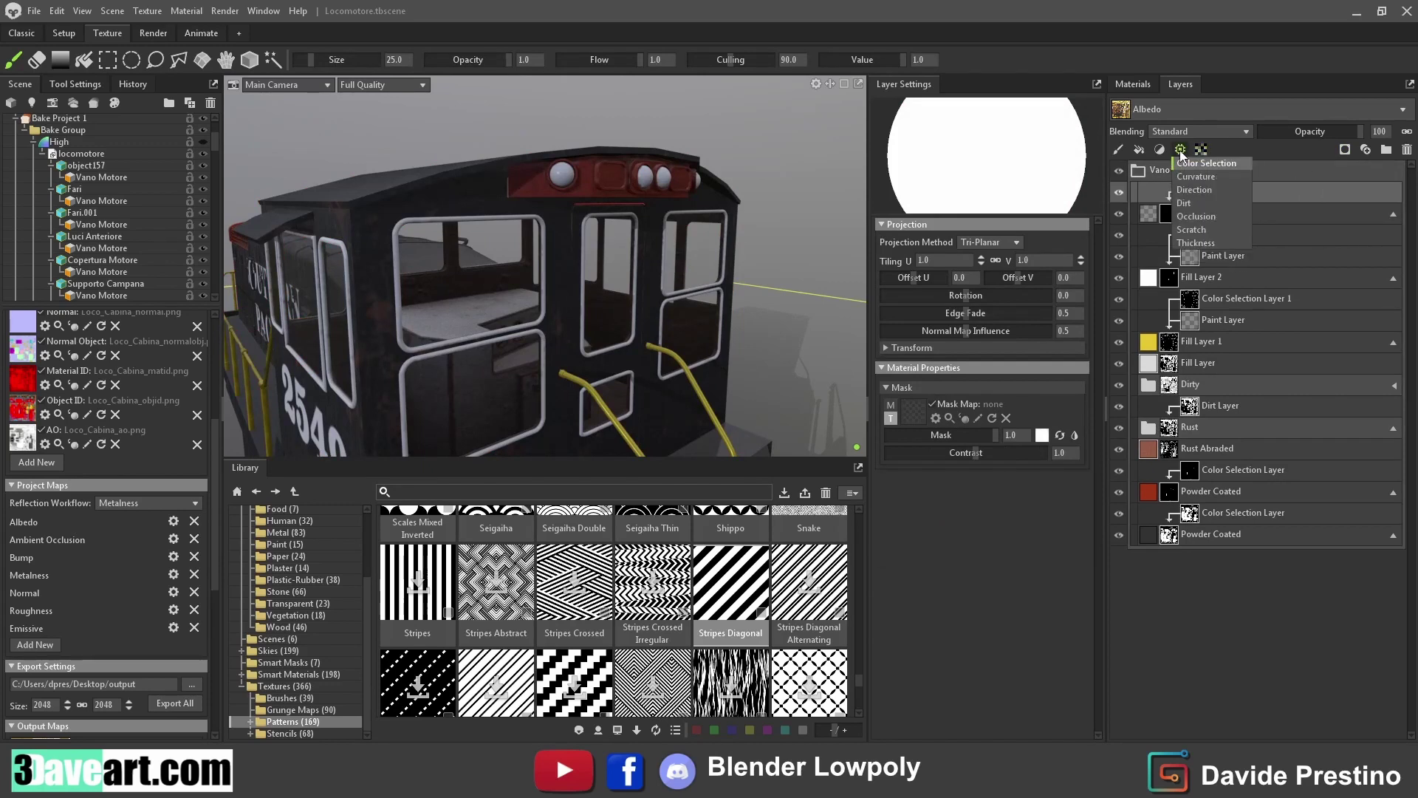
click(1186, 167)
click(932, 124)
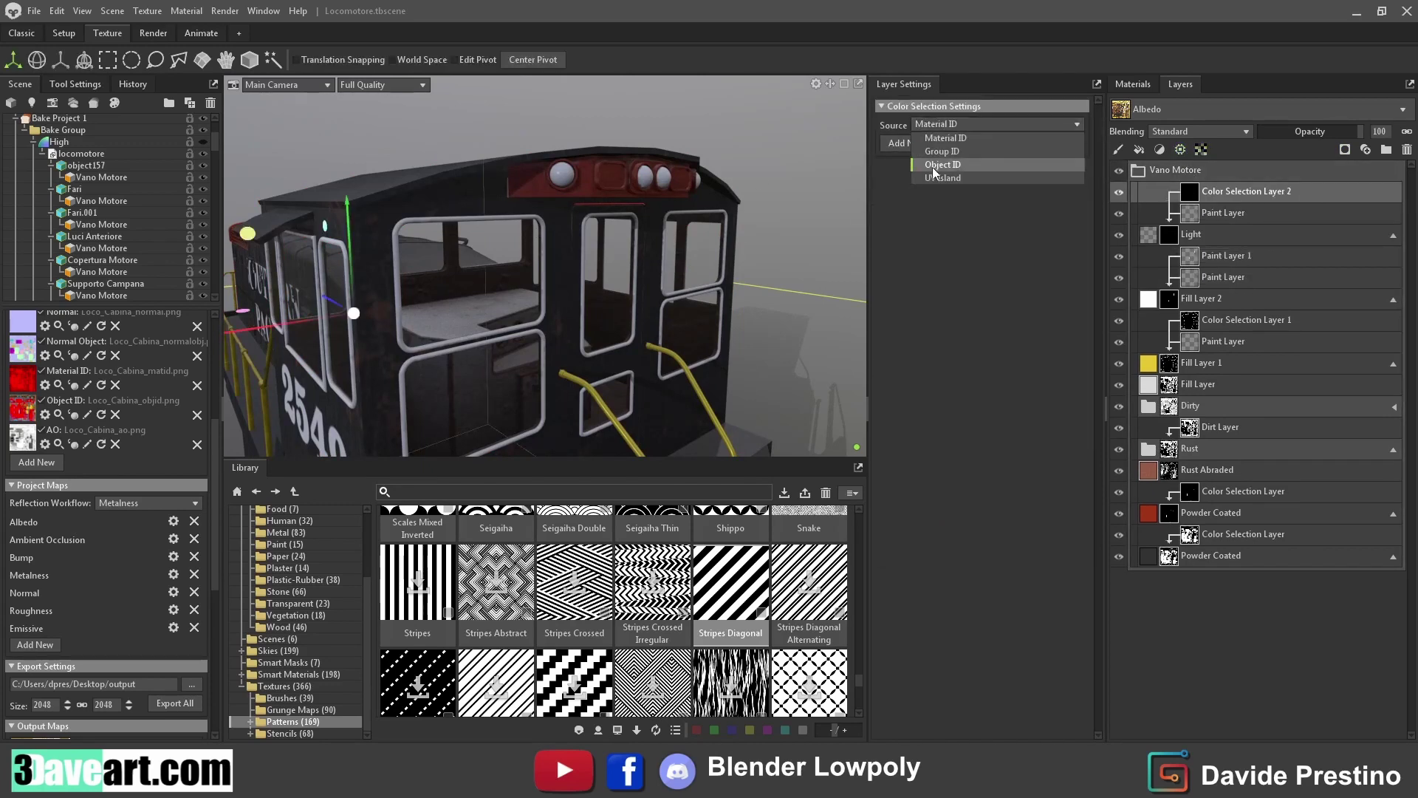
click(933, 167)
Eyedrop three Object ID colours from the locomotive into the selection
click(907, 143)
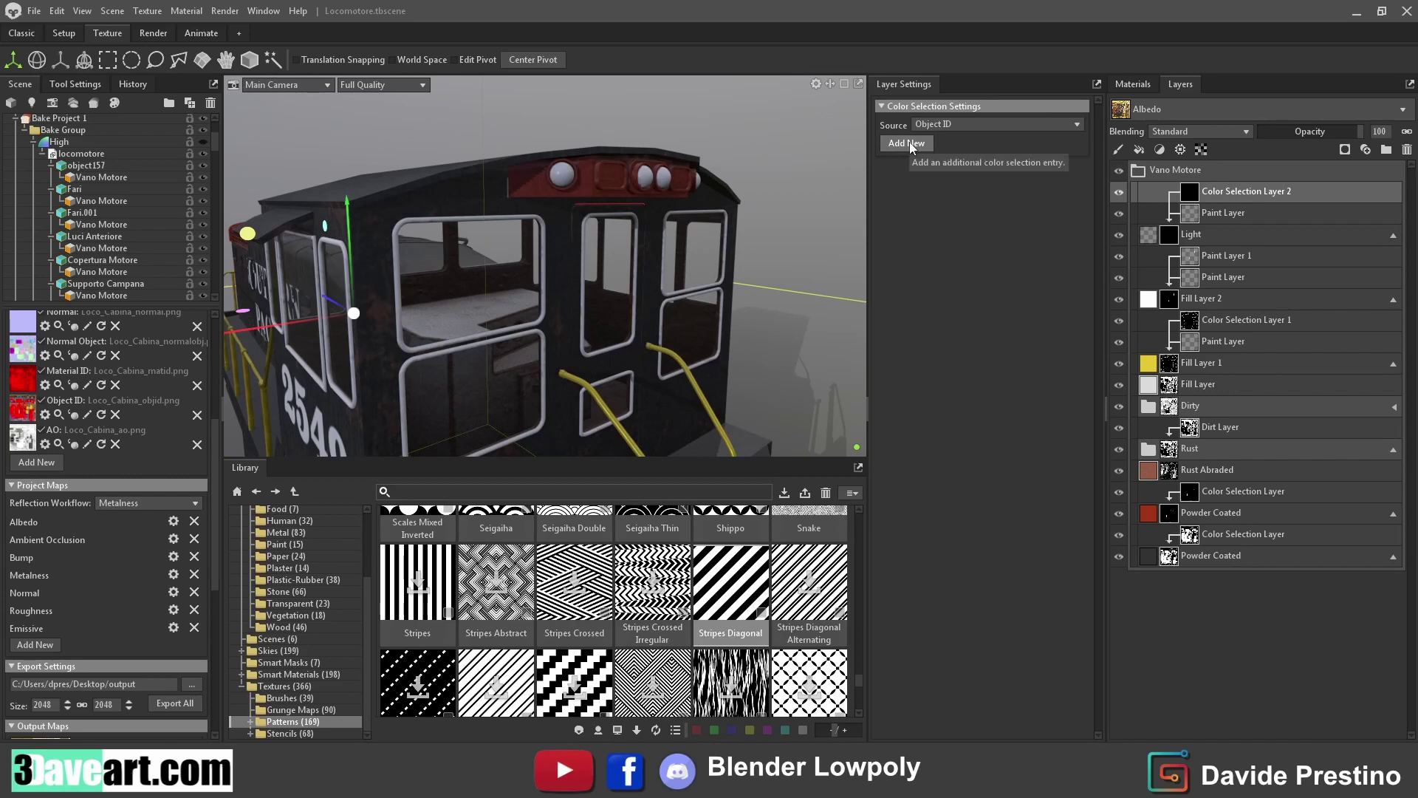
click(728, 195)
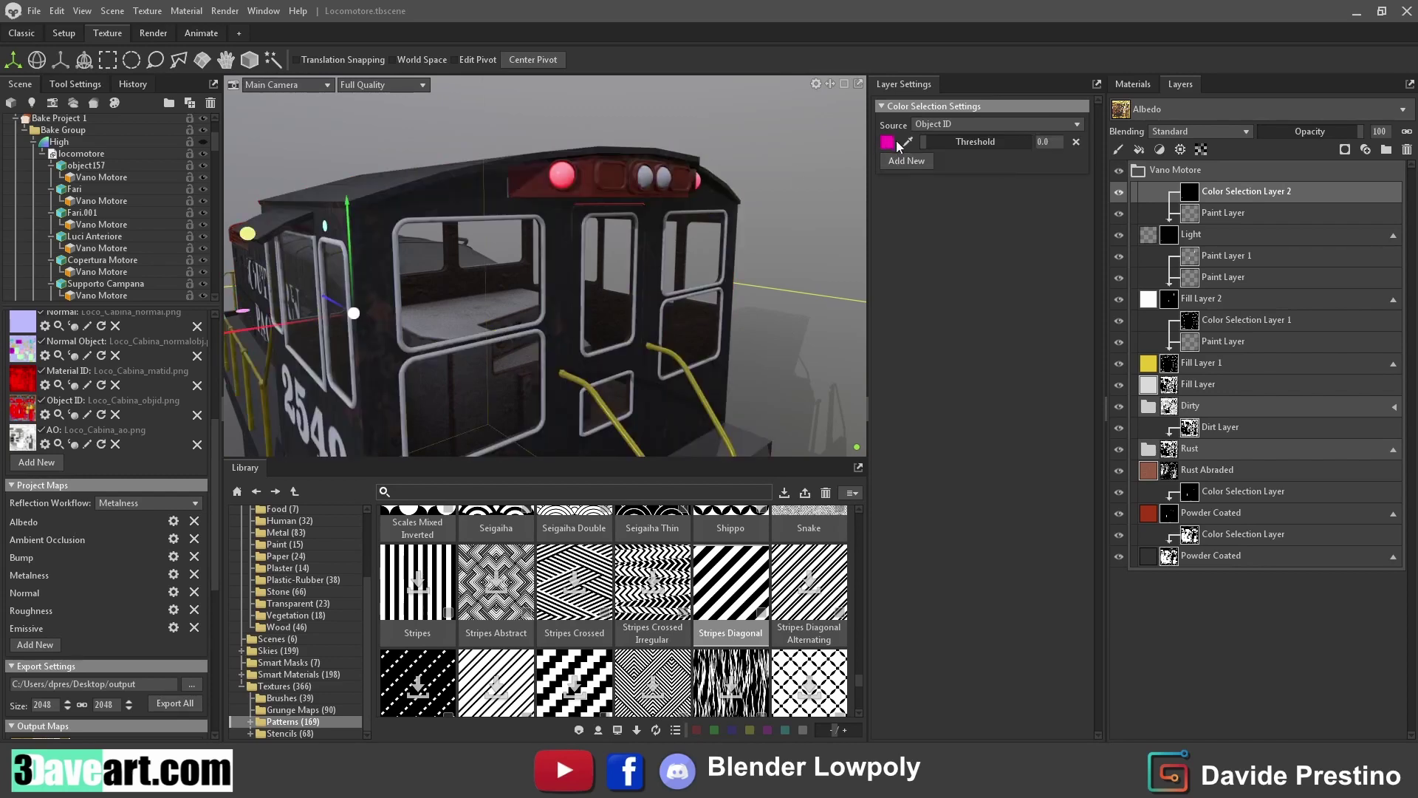
click(906, 160)
click(702, 231)
drag(702, 231, 650, 243)
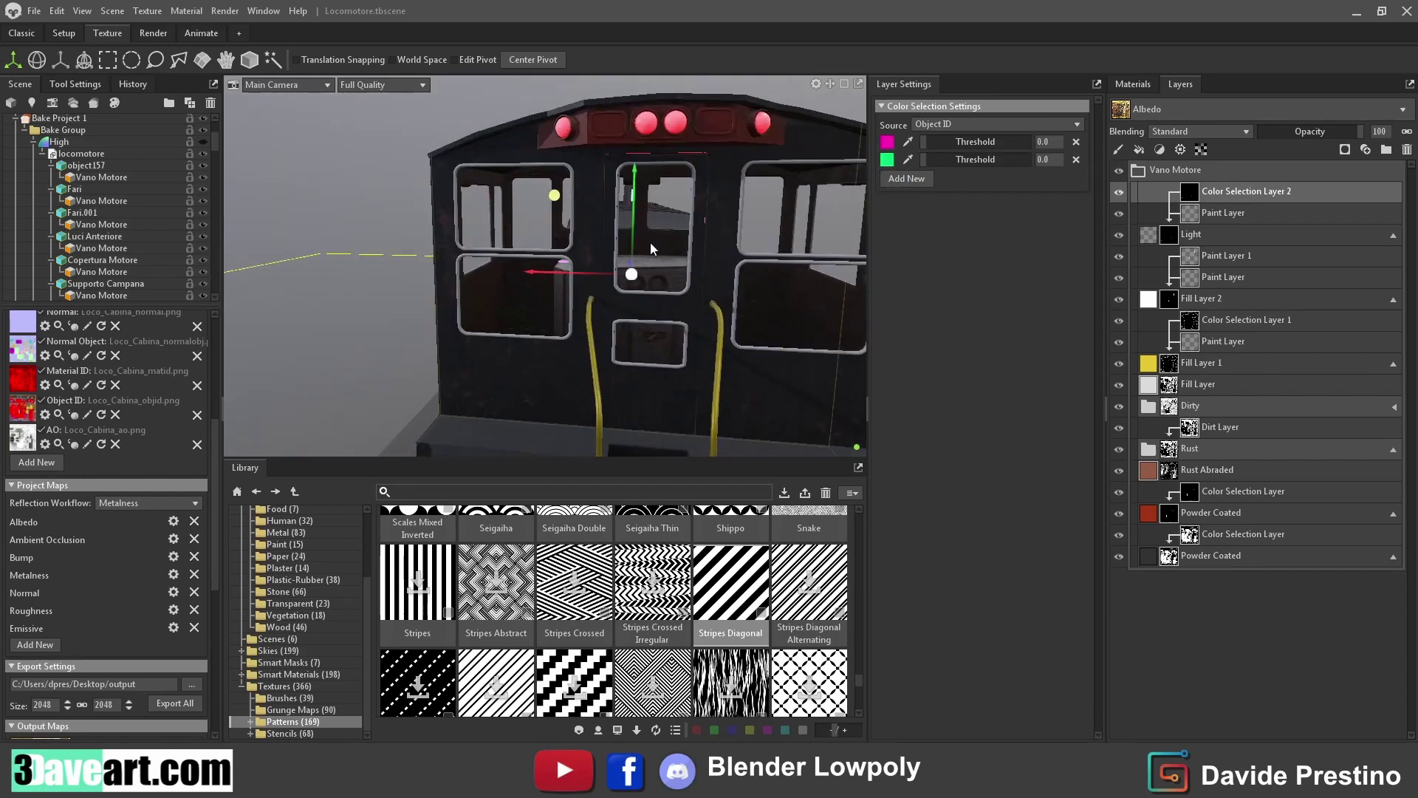
click(906, 178)
click(414, 269)
mouse_move(414, 269)
mouse_down()
mouse_move(806, 266)
mouse_move(565, 266)
mouse_up()
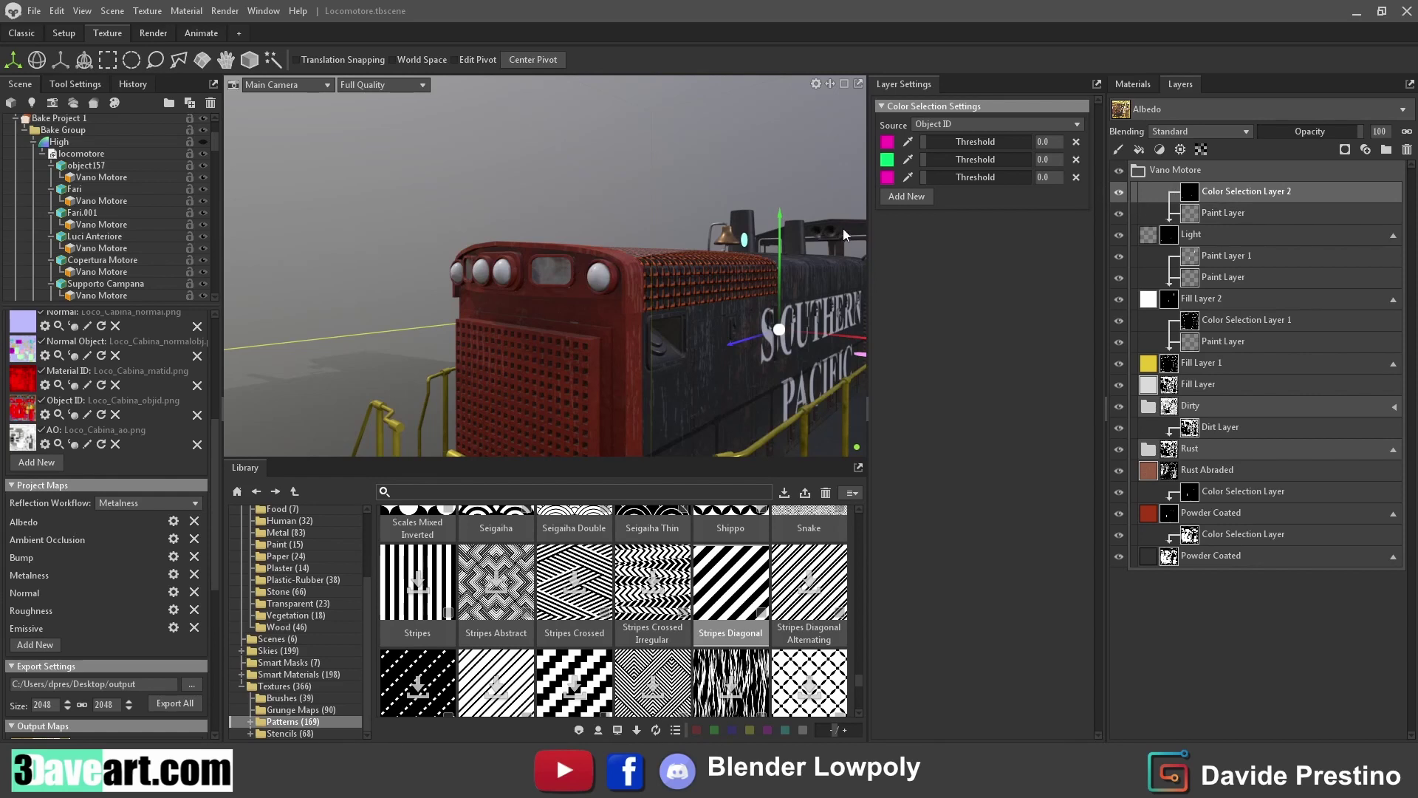
drag(777, 256, 665, 255)
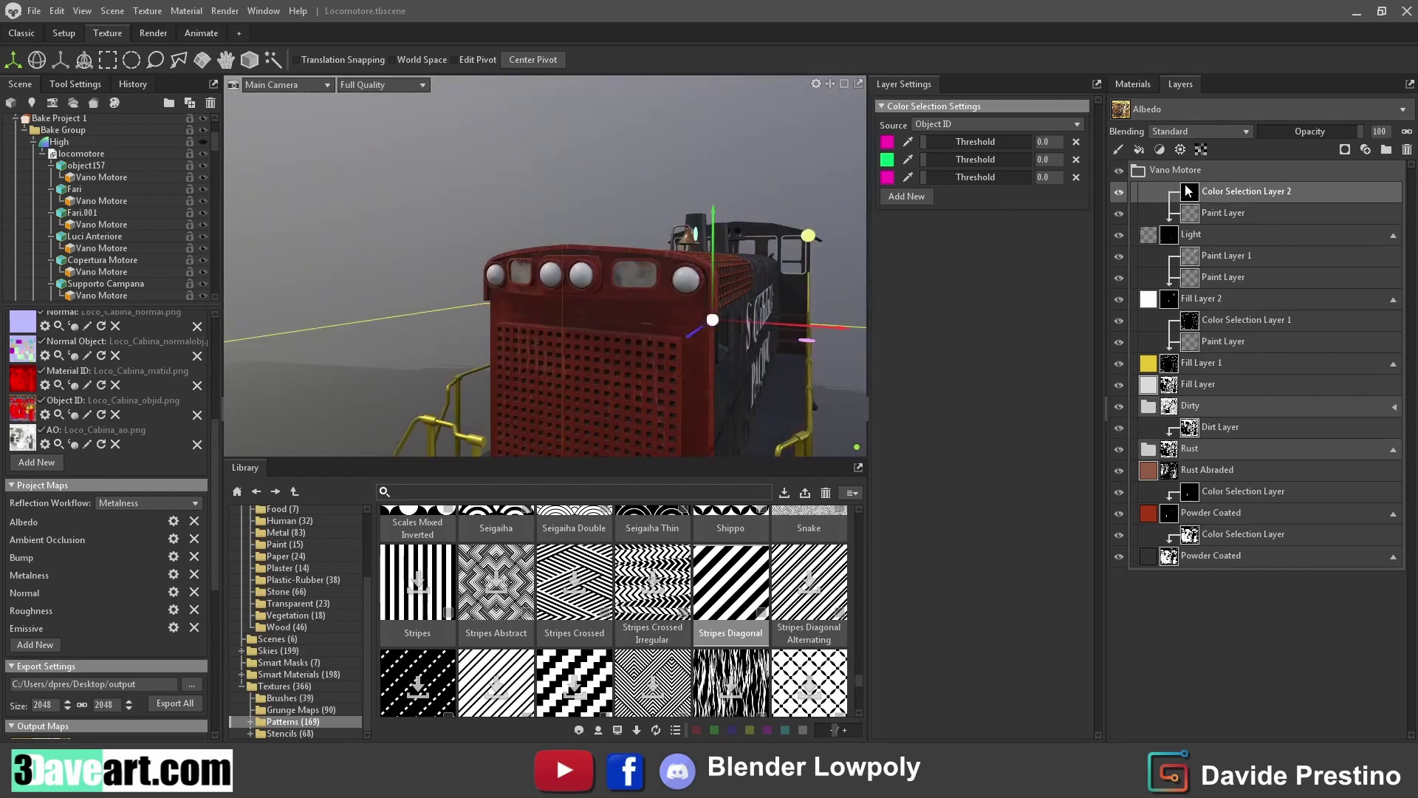
click(1160, 170)
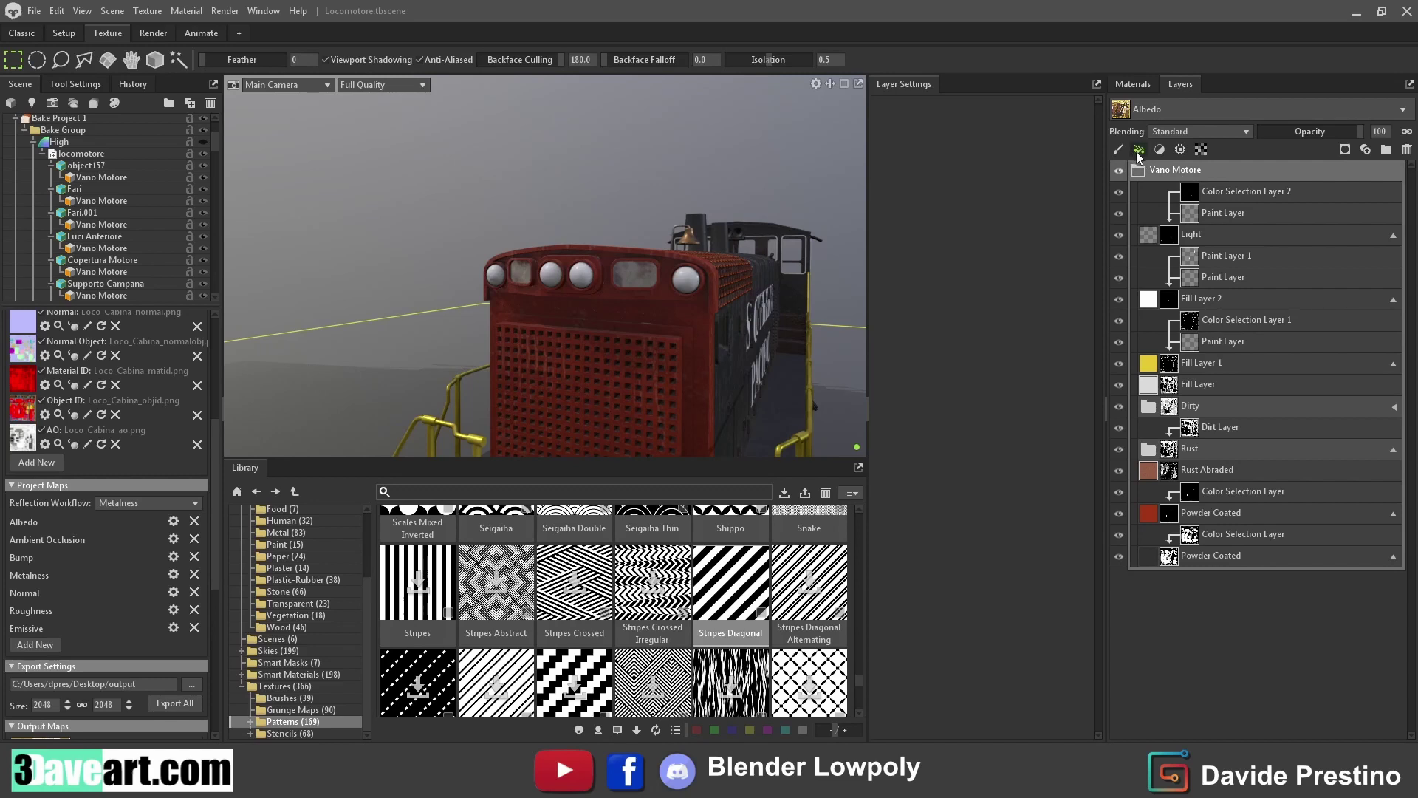
Add a fill layer named Lights with every map except Emissive turned off
click(1136, 152)
double_click(1162, 171)
text(ghts)
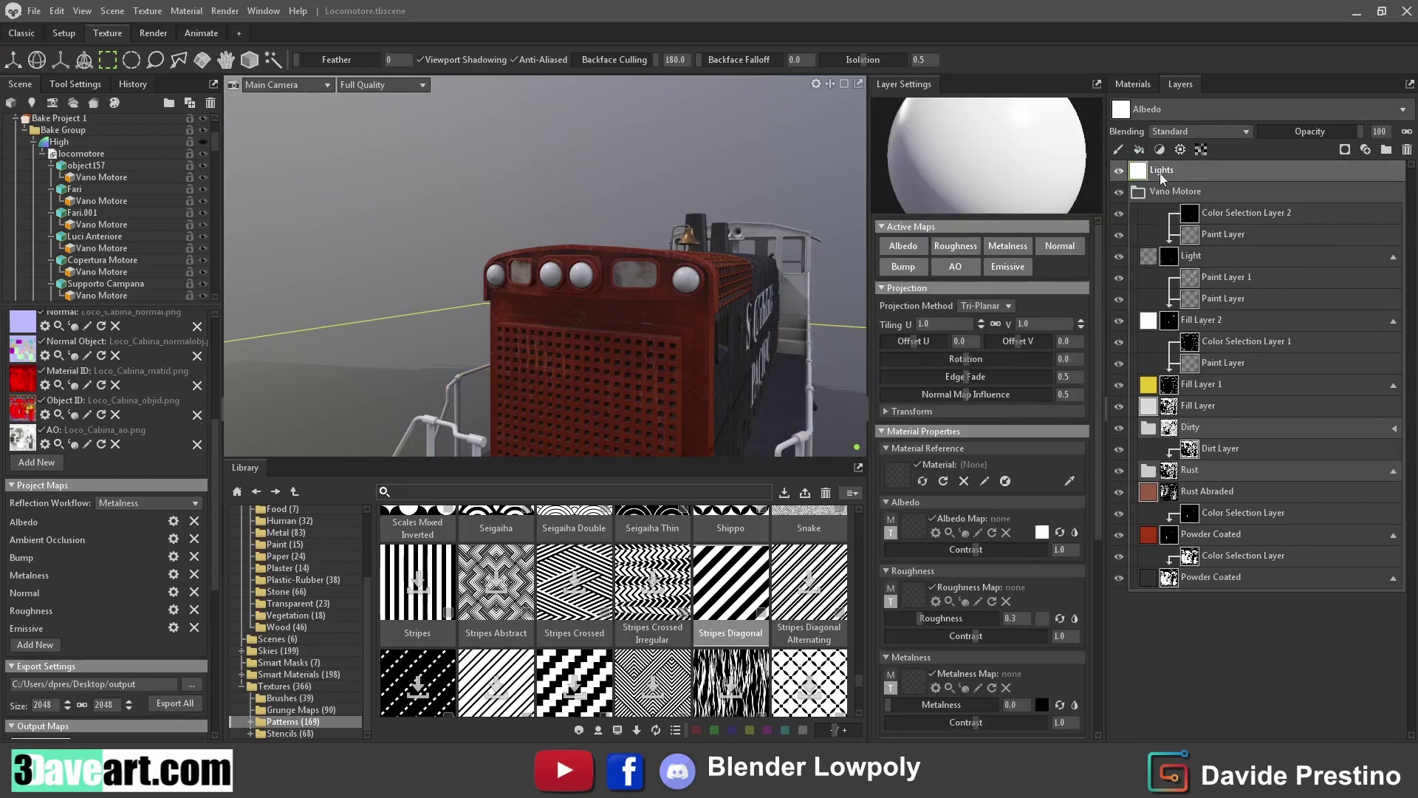
key(Return)
click(953, 246)
click(903, 246)
click(1008, 247)
click(1054, 248)
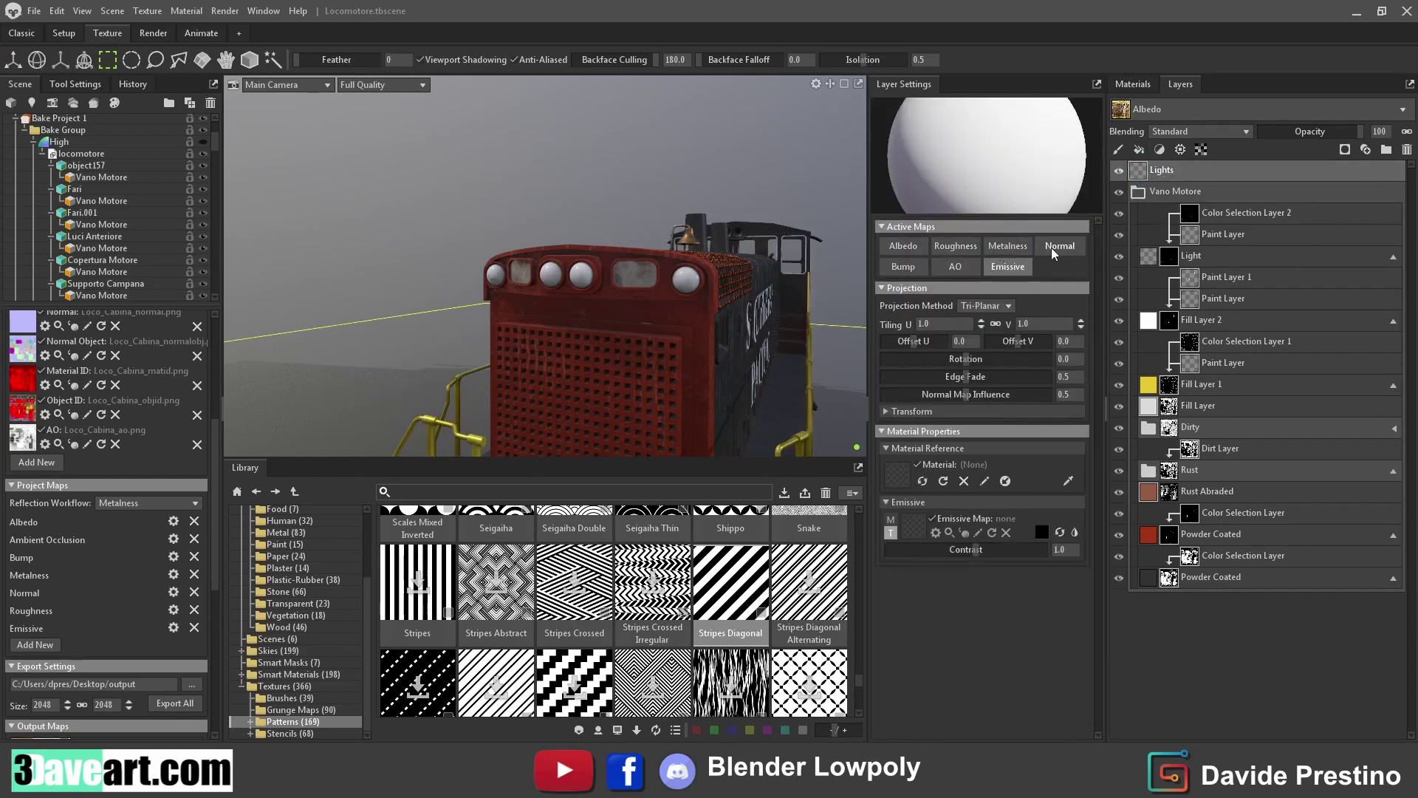
Give Lights a pale blue emission colour and copy its layer settings
click(1058, 531)
click(577, 289)
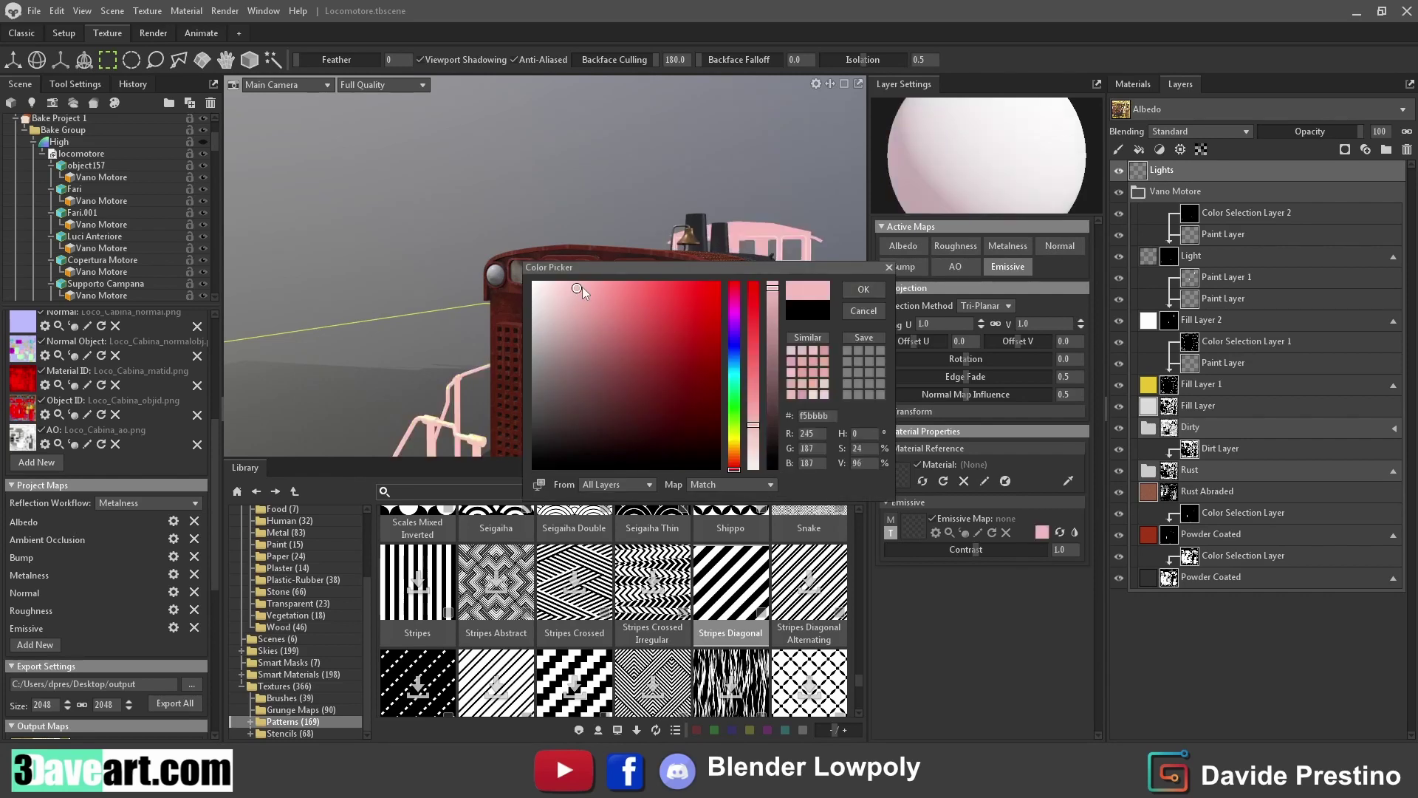
drag(735, 292, 735, 354)
mouse_move(754, 413)
mouse_down()
mouse_move(753, 386)
mouse_move(753, 416)
mouse_up()
right_click(1176, 174)
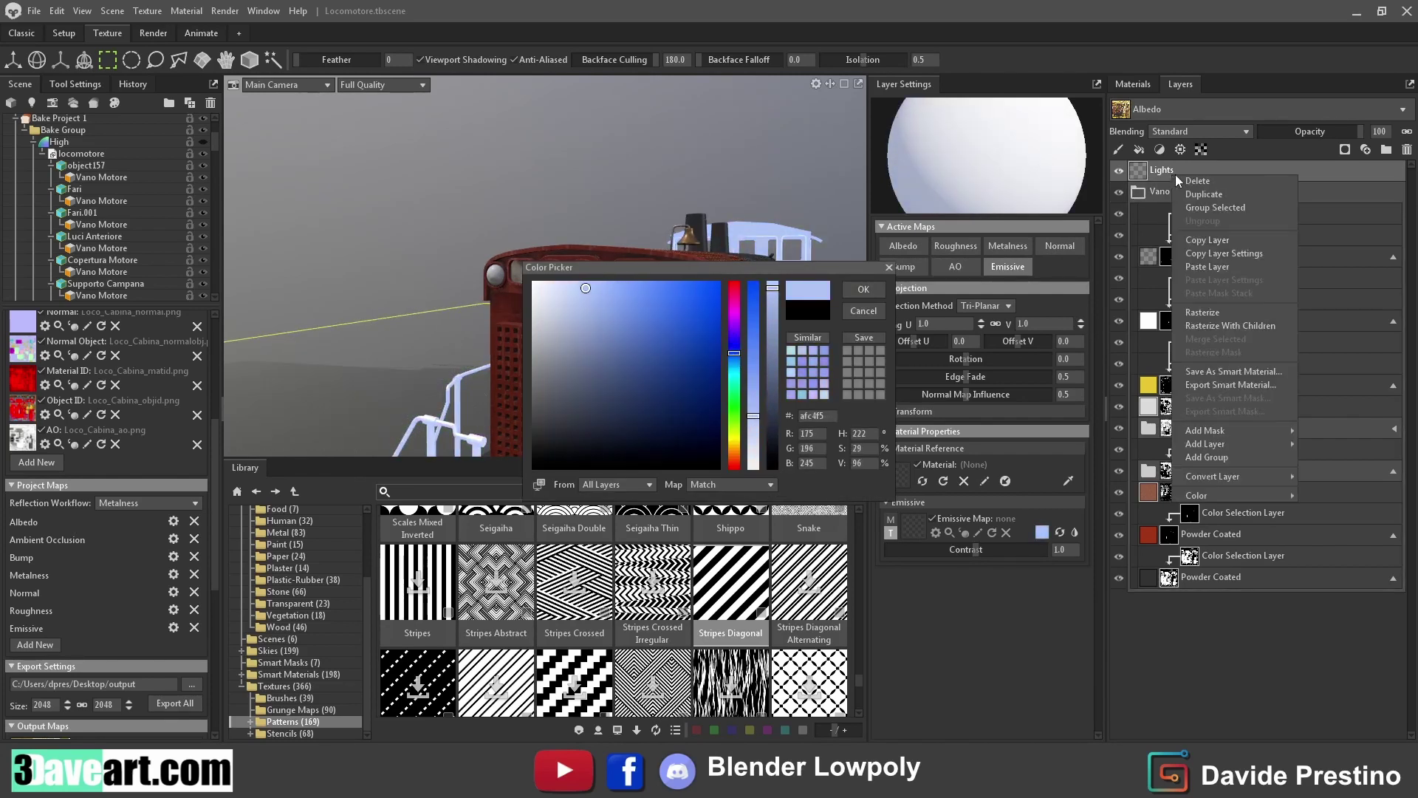
click(860, 296)
right_click(1173, 167)
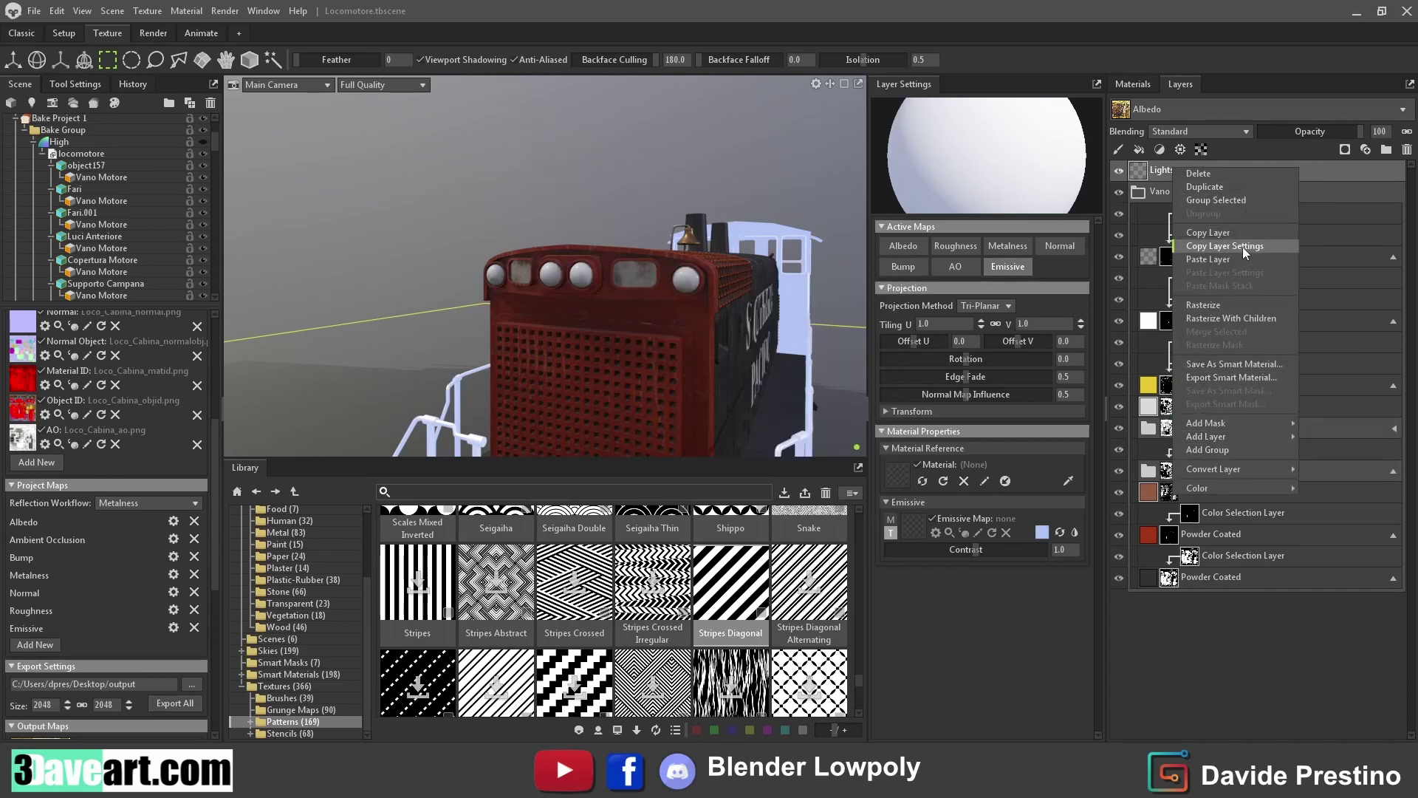
click(1222, 233)
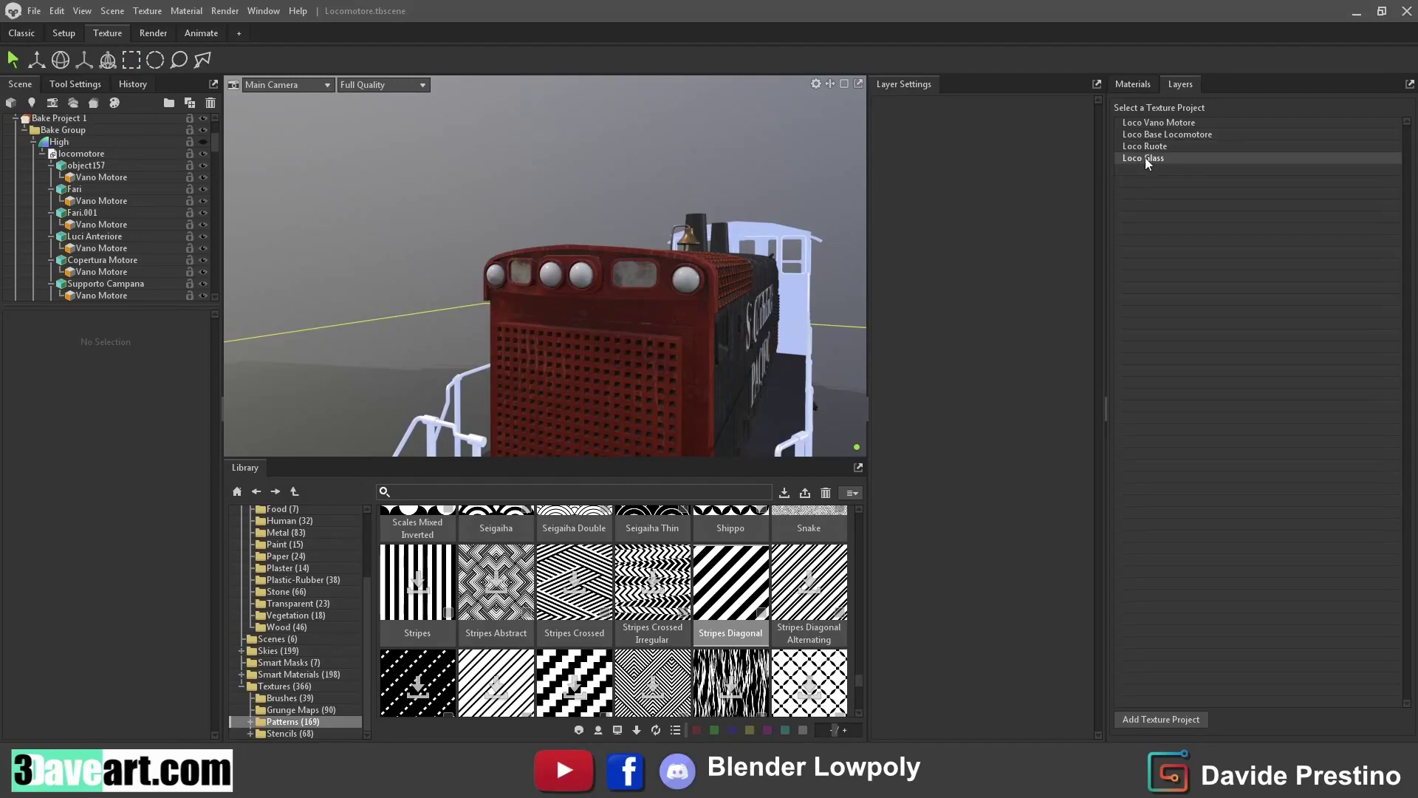
Open the Vano Motore texture project and paste the copied Lights layer into its stack
click(836, 304)
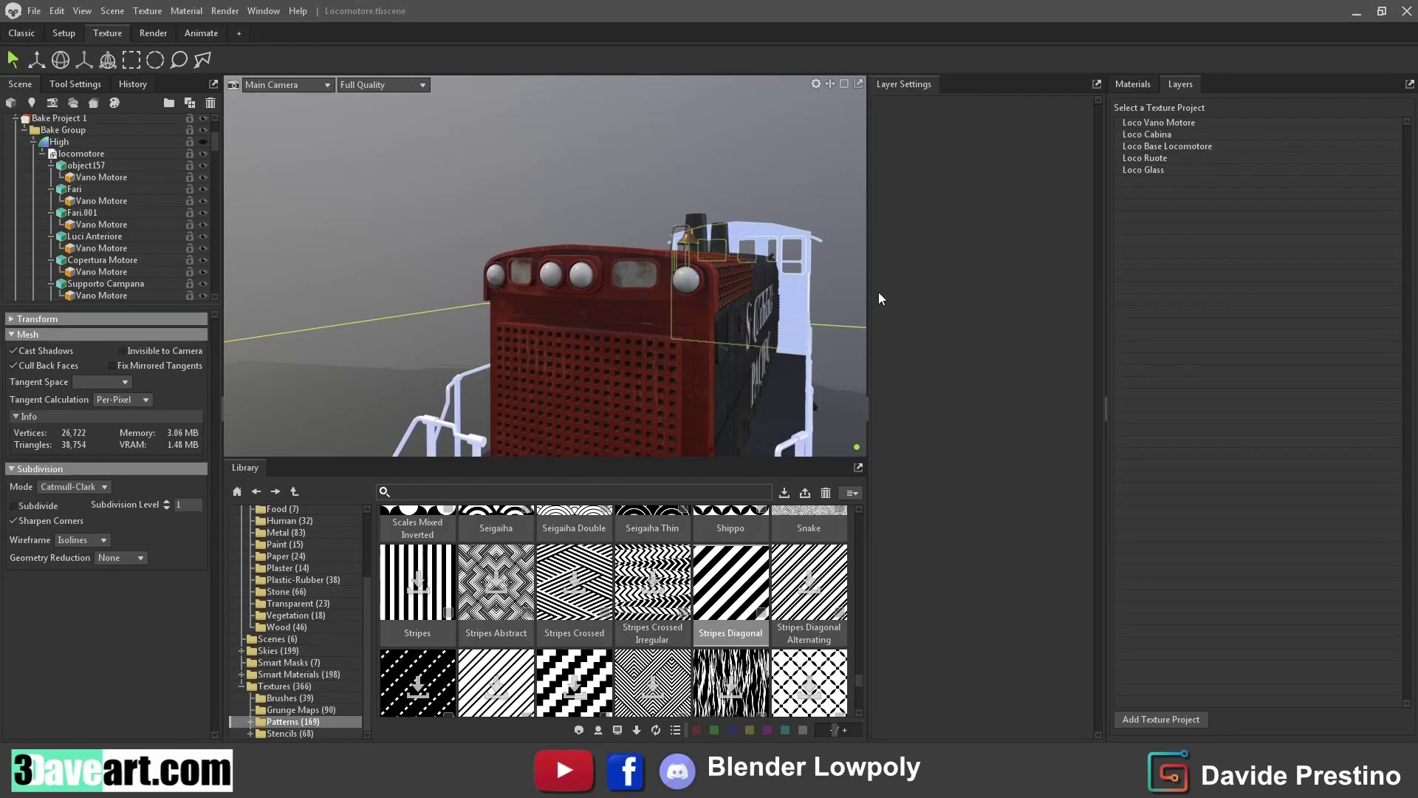
click(1148, 134)
click(1131, 85)
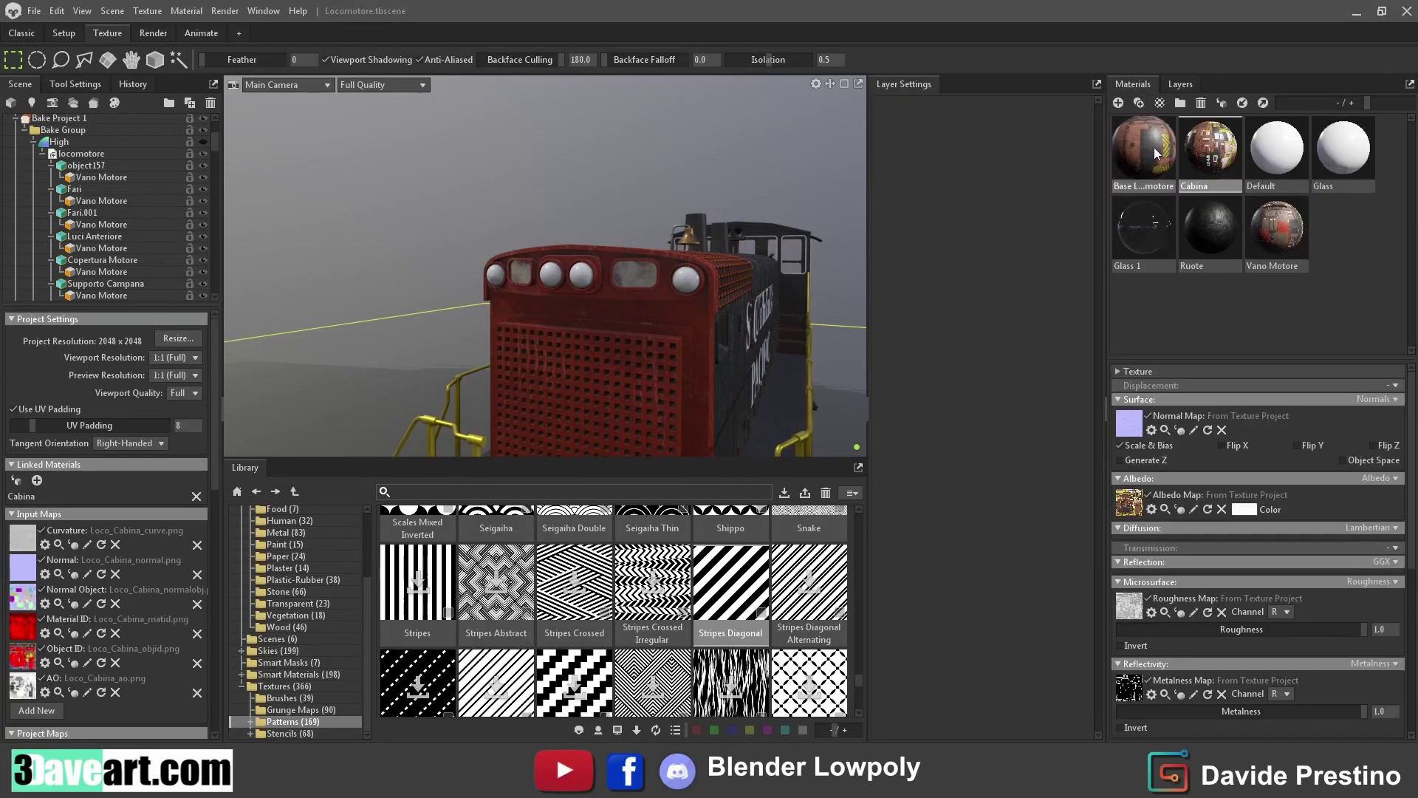
click(1274, 214)
click(1180, 84)
click(1154, 129)
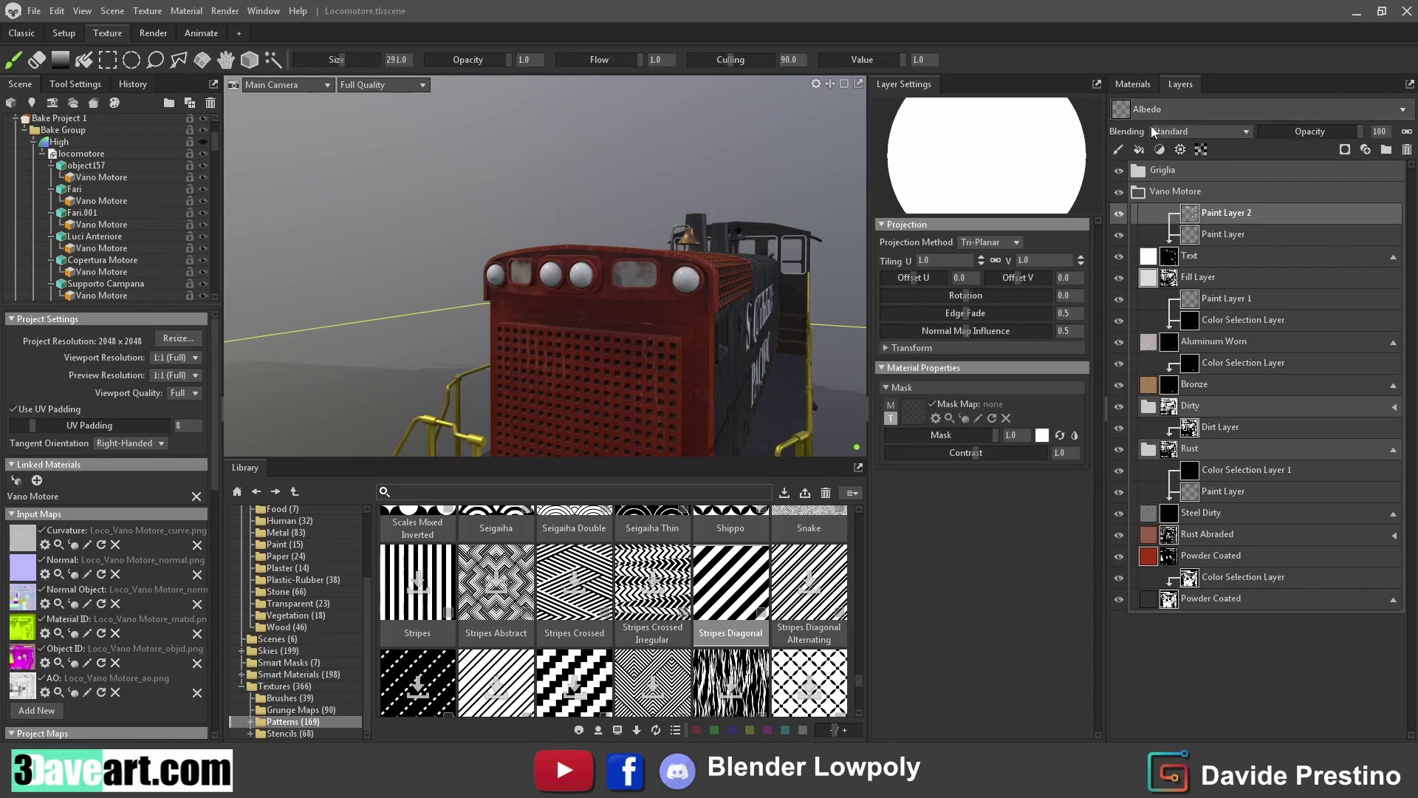
click(1165, 170)
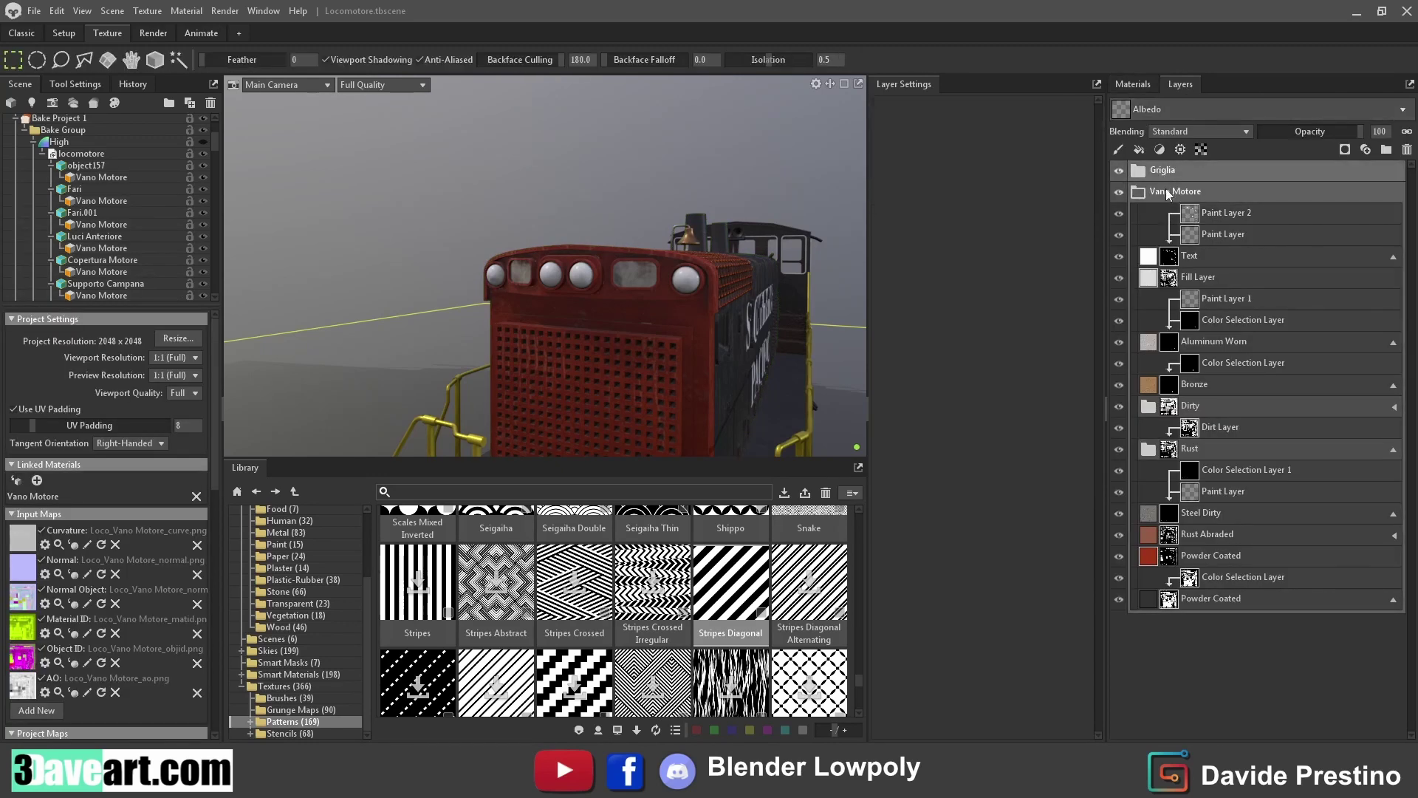
right_click(1177, 662)
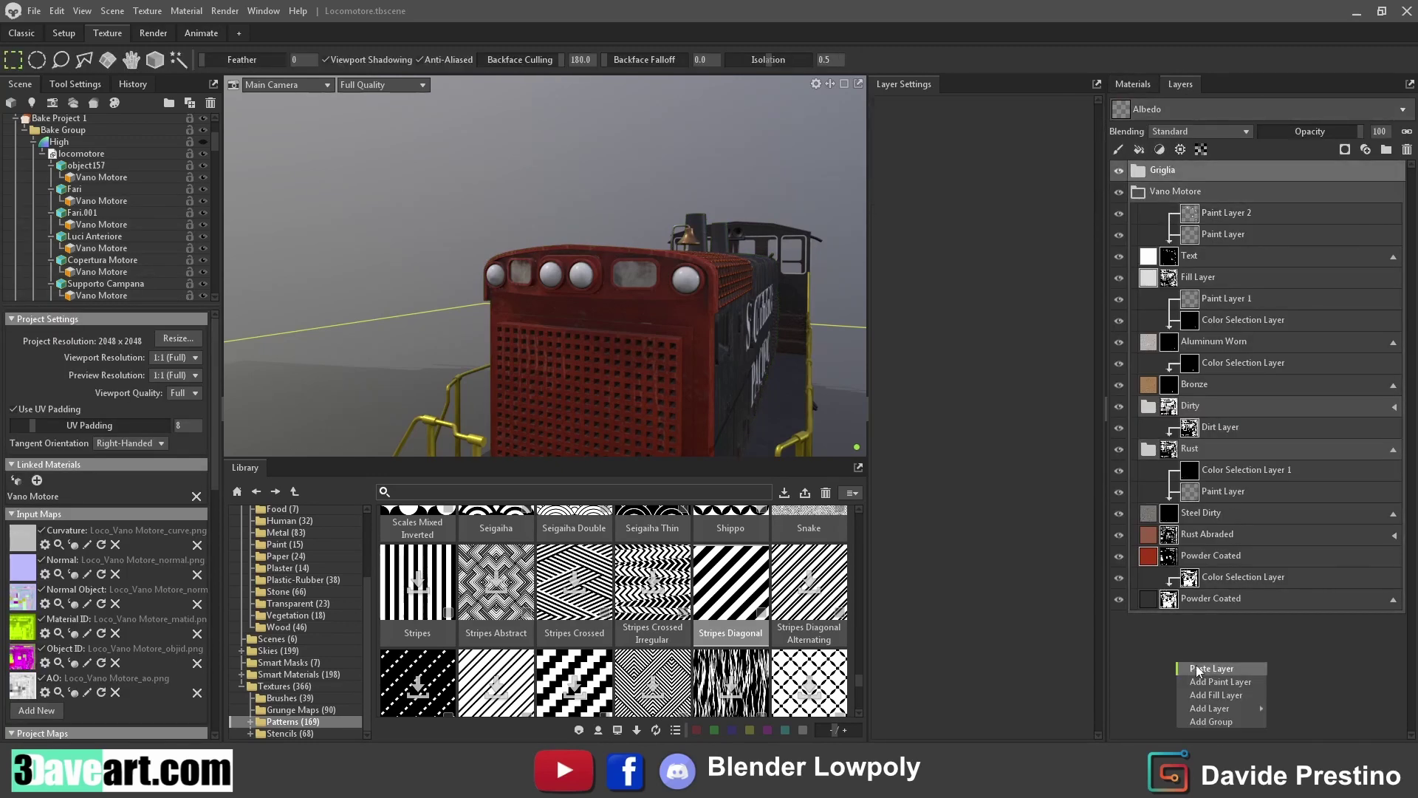
click(1230, 668)
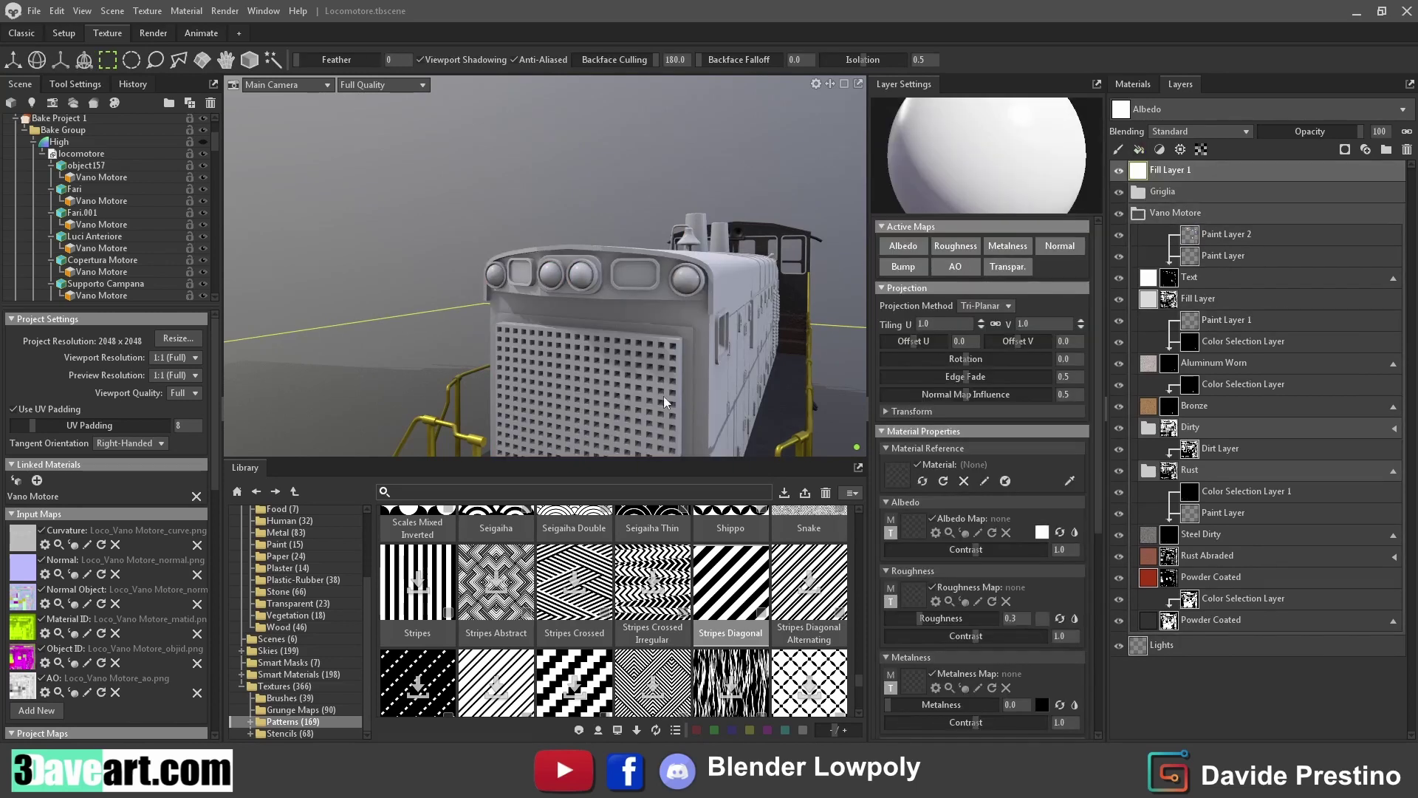
Rename the new fill layer Light and turn off its unneeded channels
double_click(1170, 170)
text(Li)
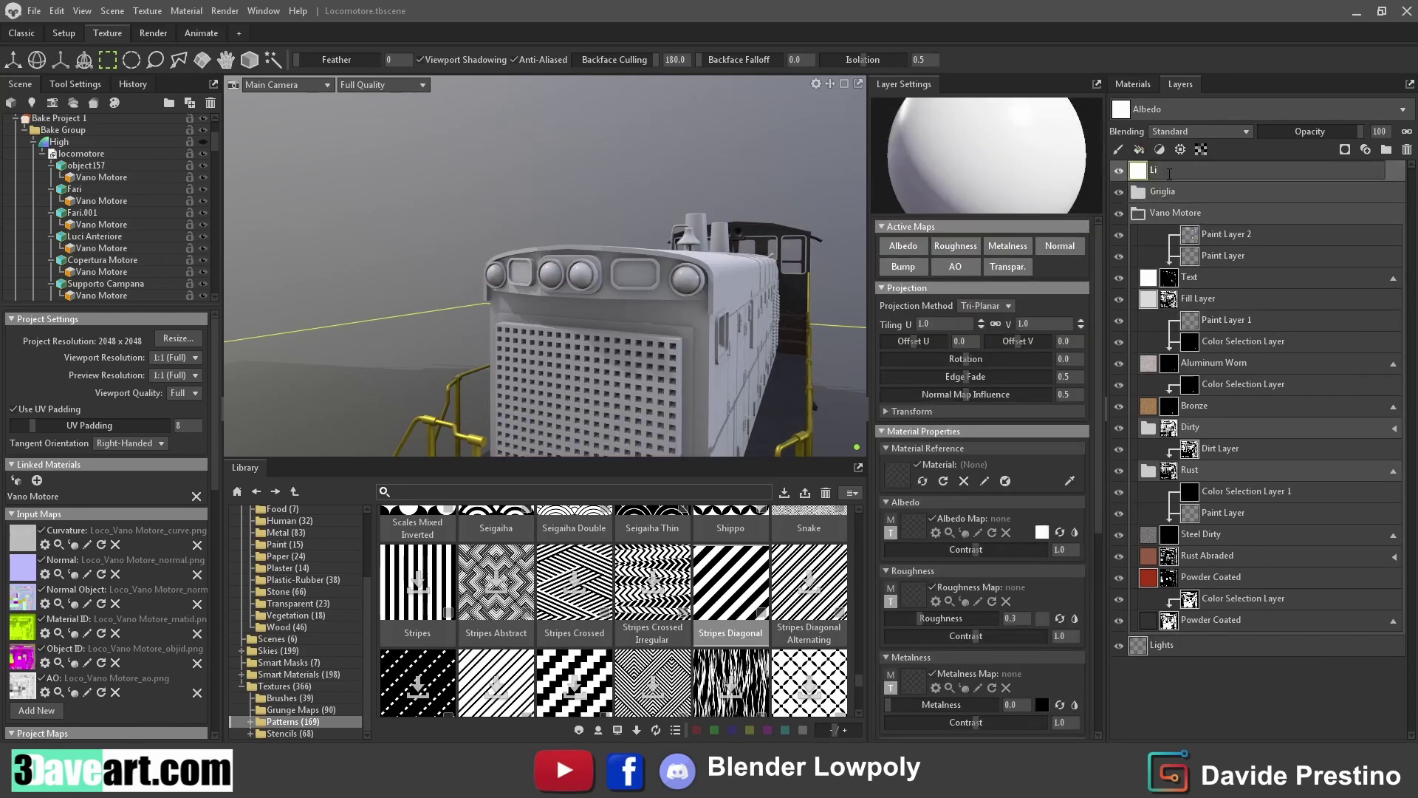
text(ght)
key(Return)
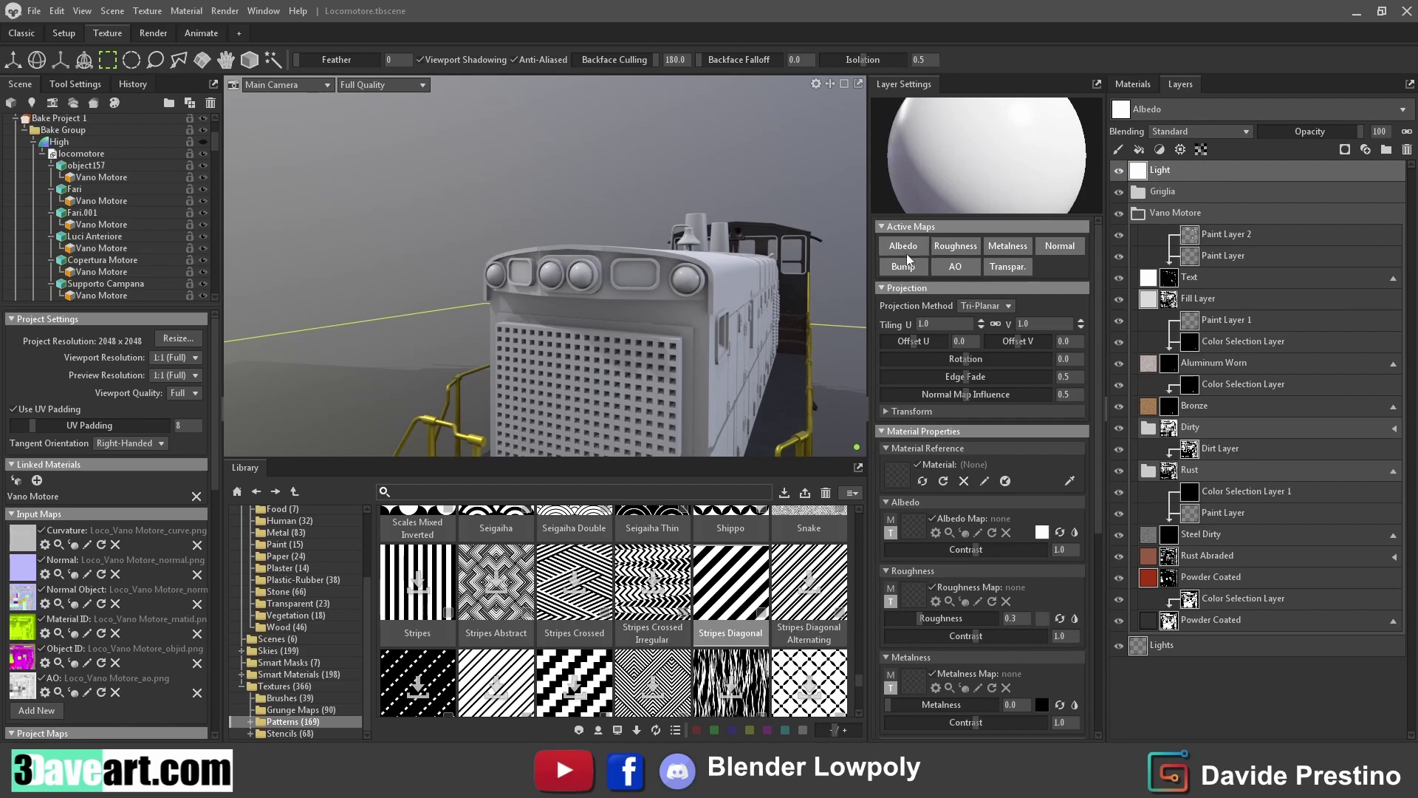
click(903, 246)
click(955, 245)
click(1007, 245)
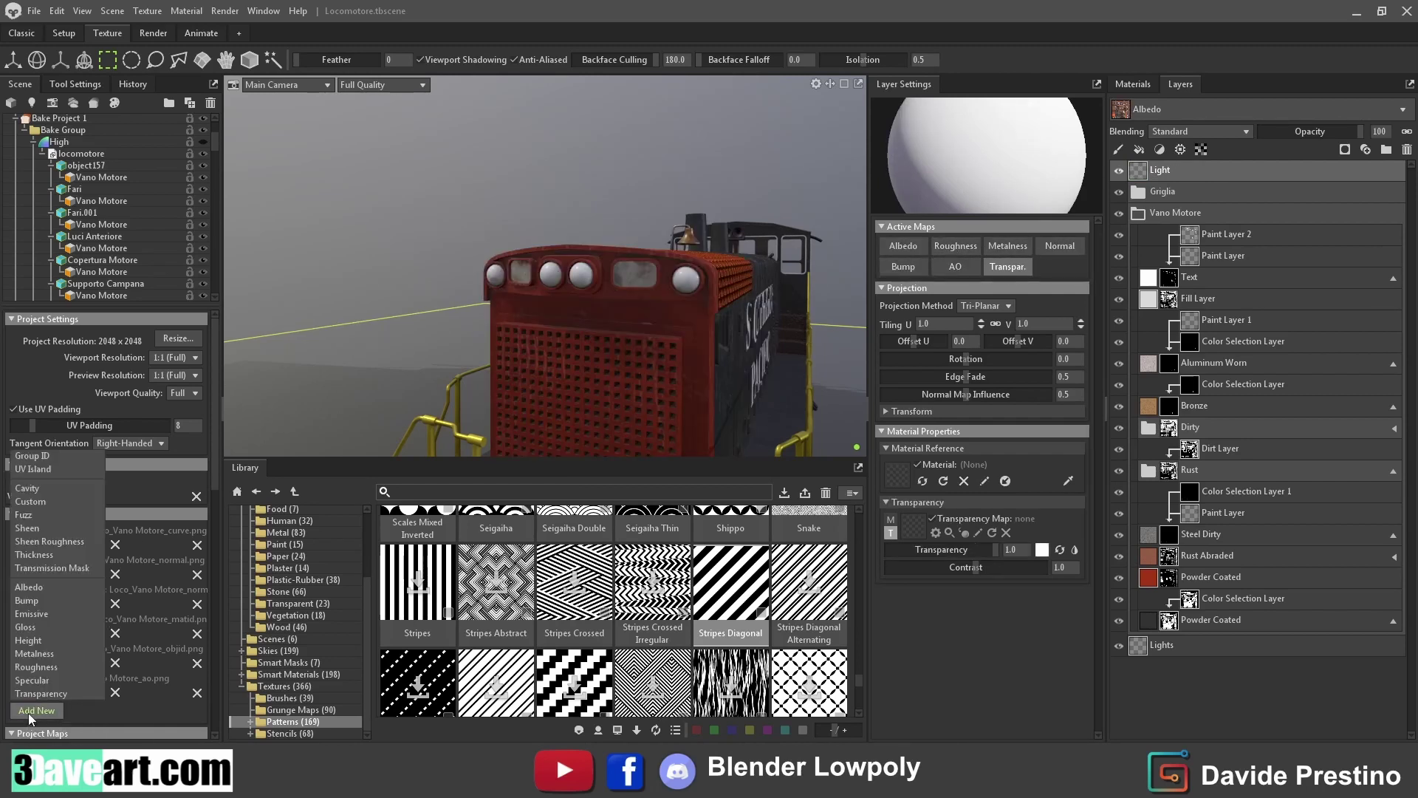
Add an Emissive map and give the Light layer a light-blue glow
scroll(111, 583, down, 3)
scroll(111, 578, down, 2)
click(35, 609)
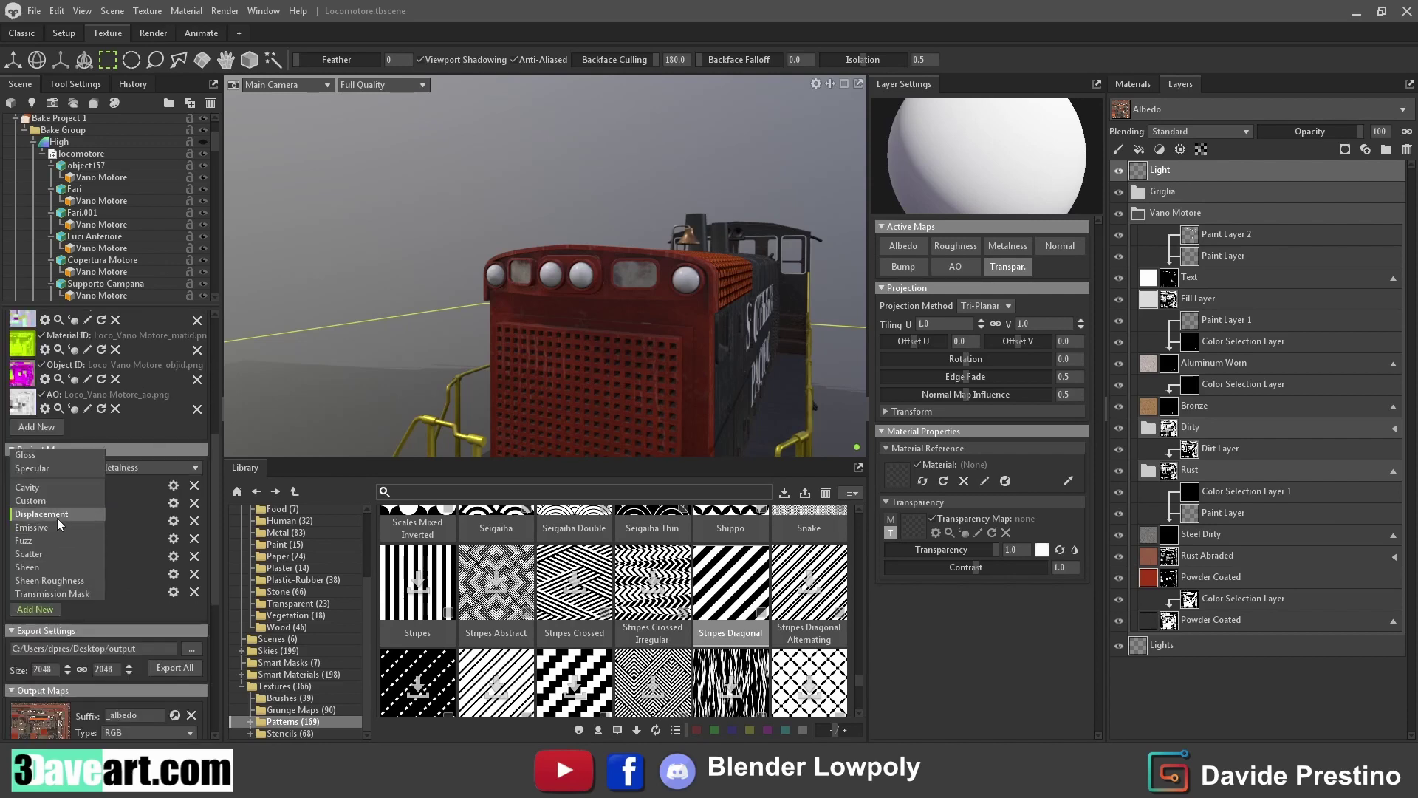
click(37, 532)
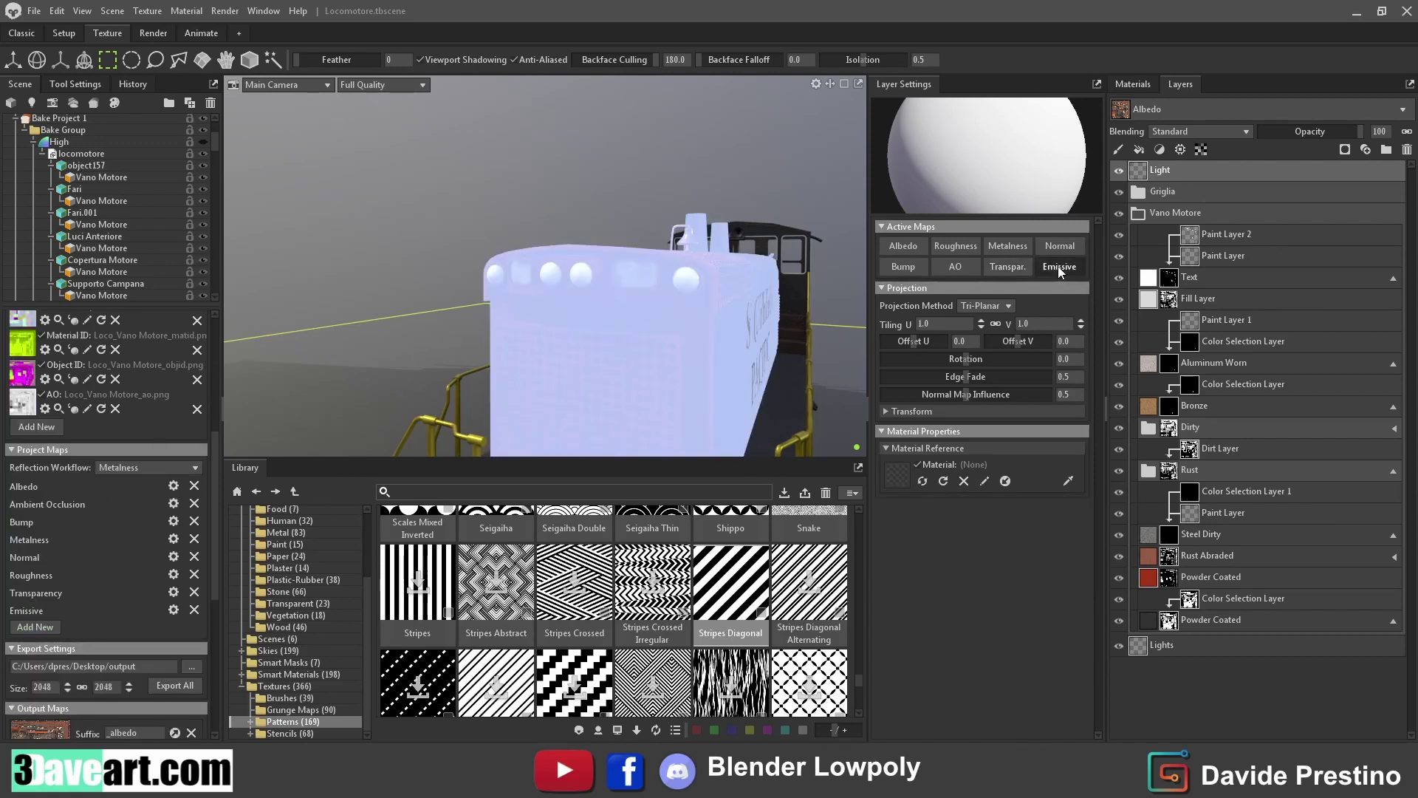
click(1058, 266)
click(1042, 532)
click(736, 364)
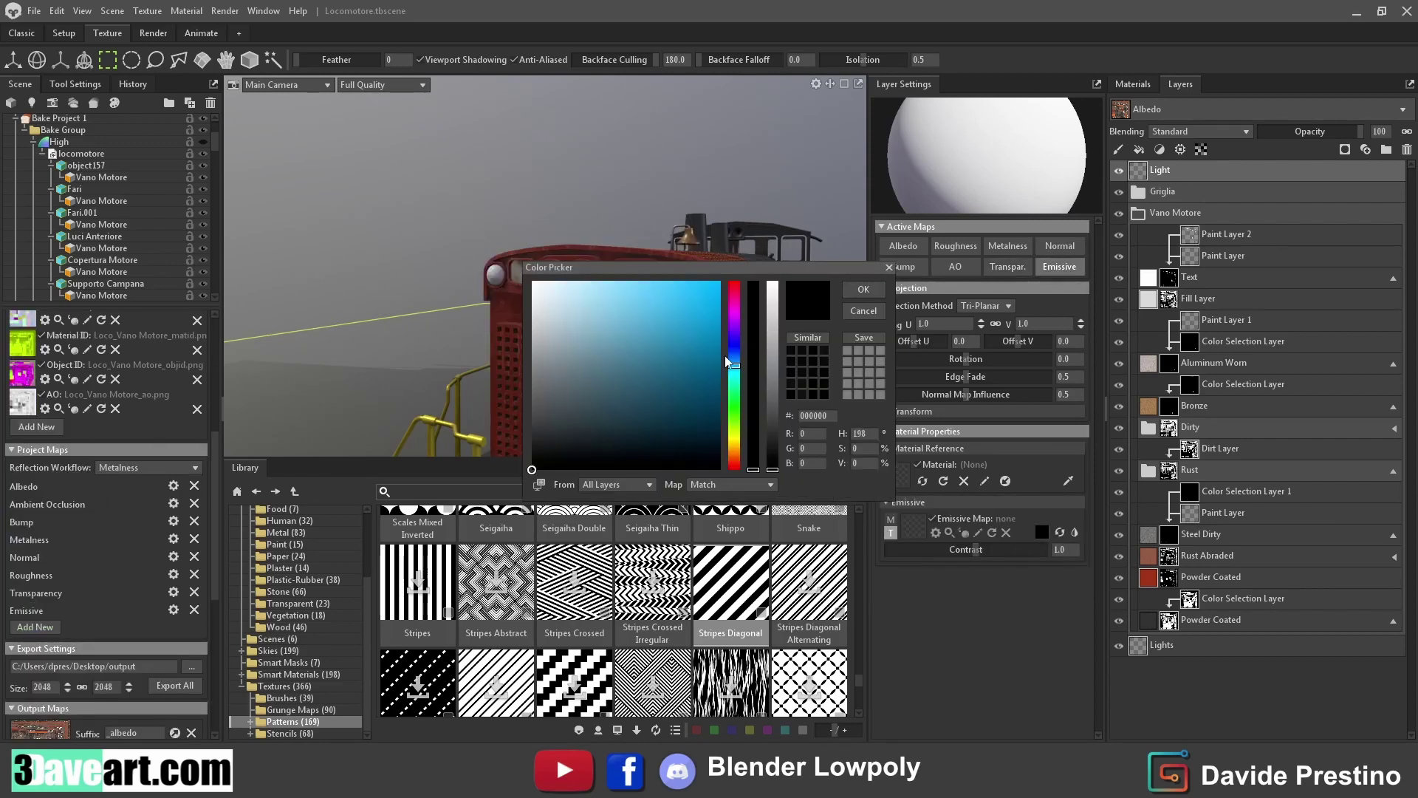
click(598, 285)
click(861, 290)
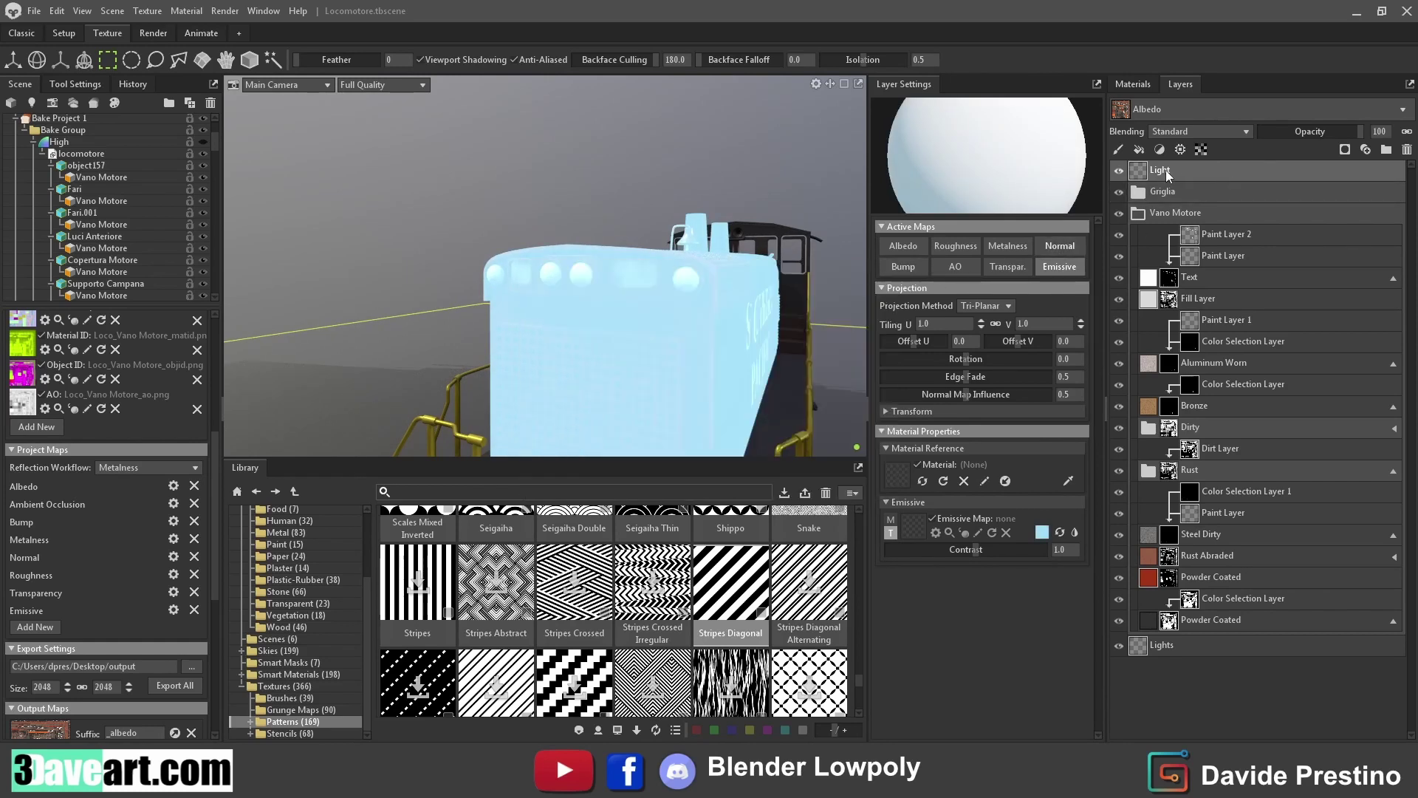
Add an Object ID colour selection mask with four sampled colours, then delete it
click(1204, 152)
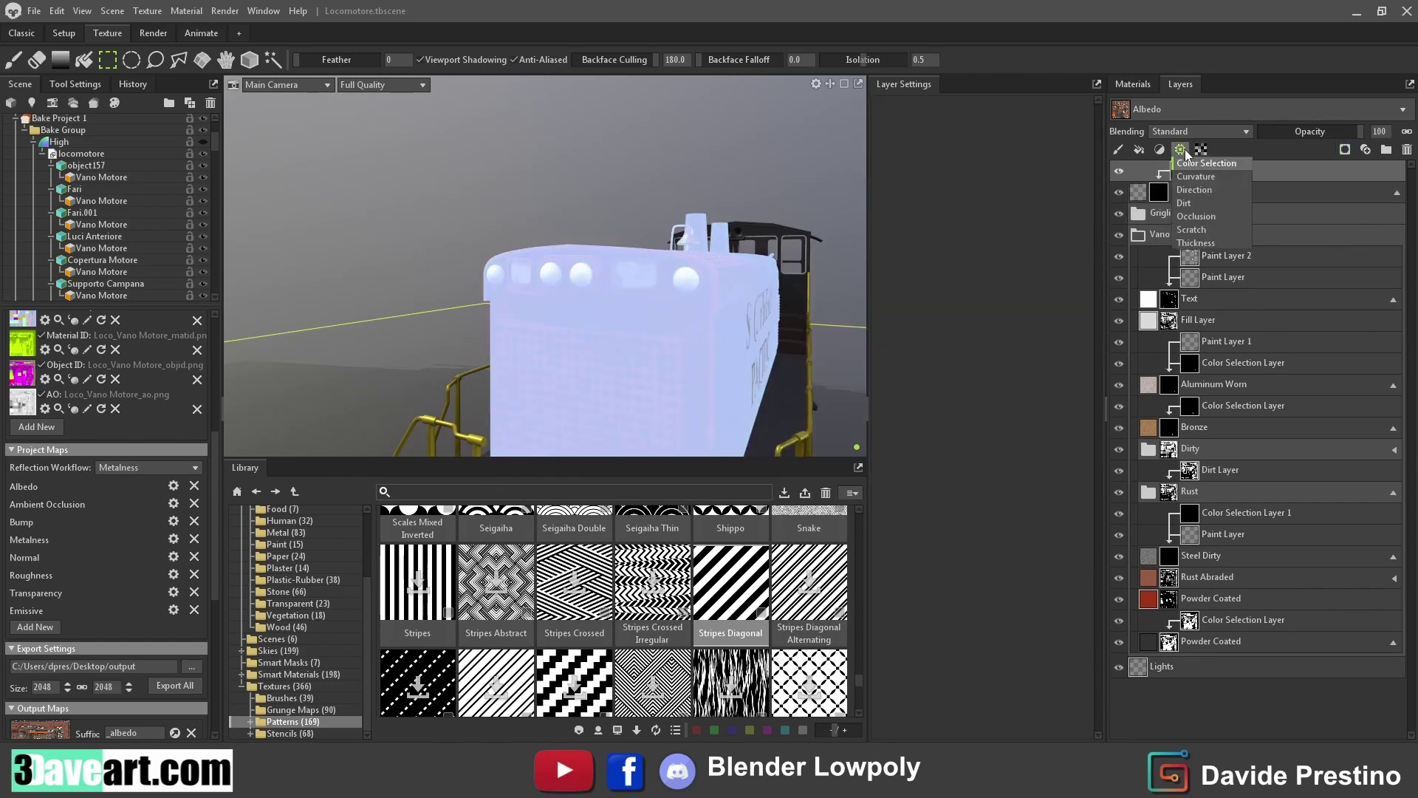
click(961, 124)
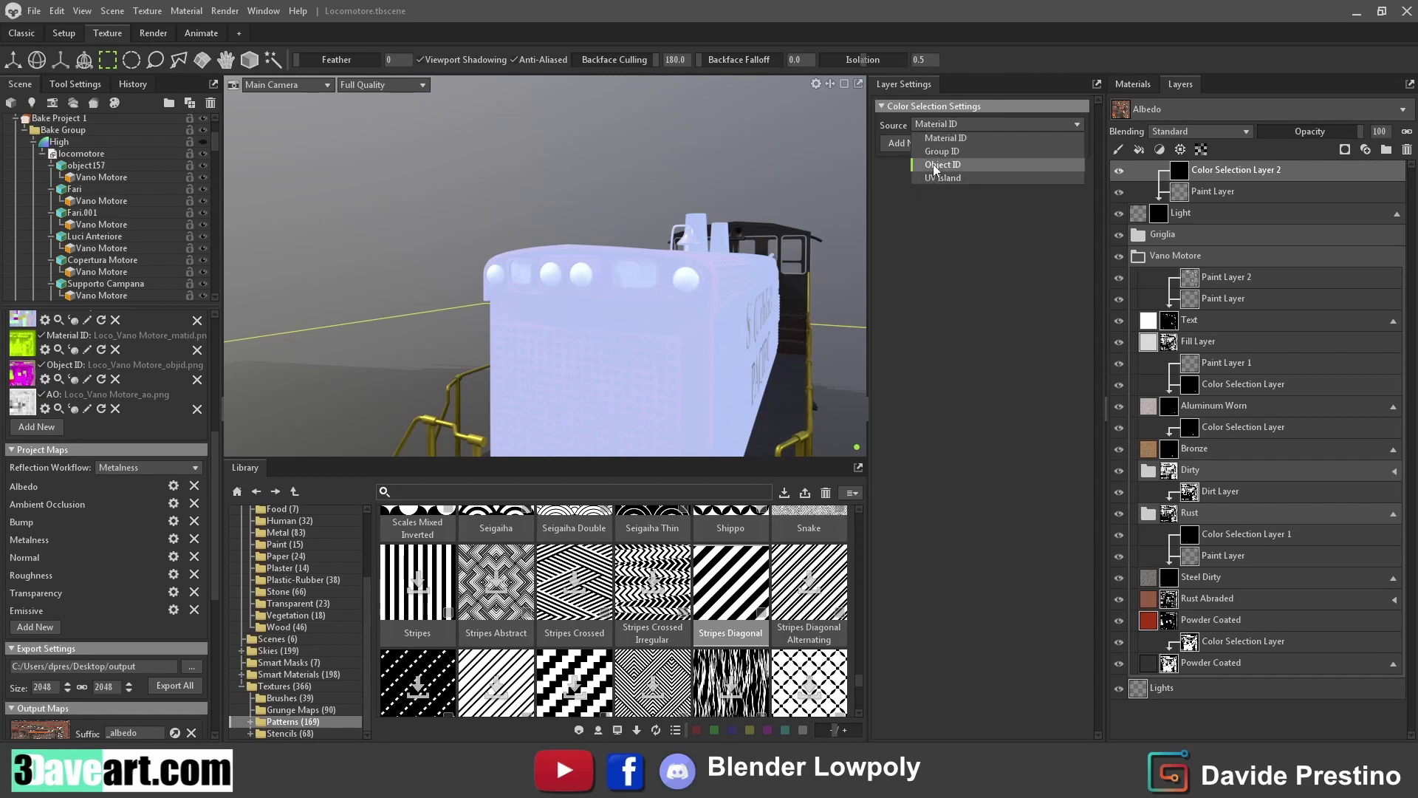
click(923, 152)
click(903, 145)
click(739, 333)
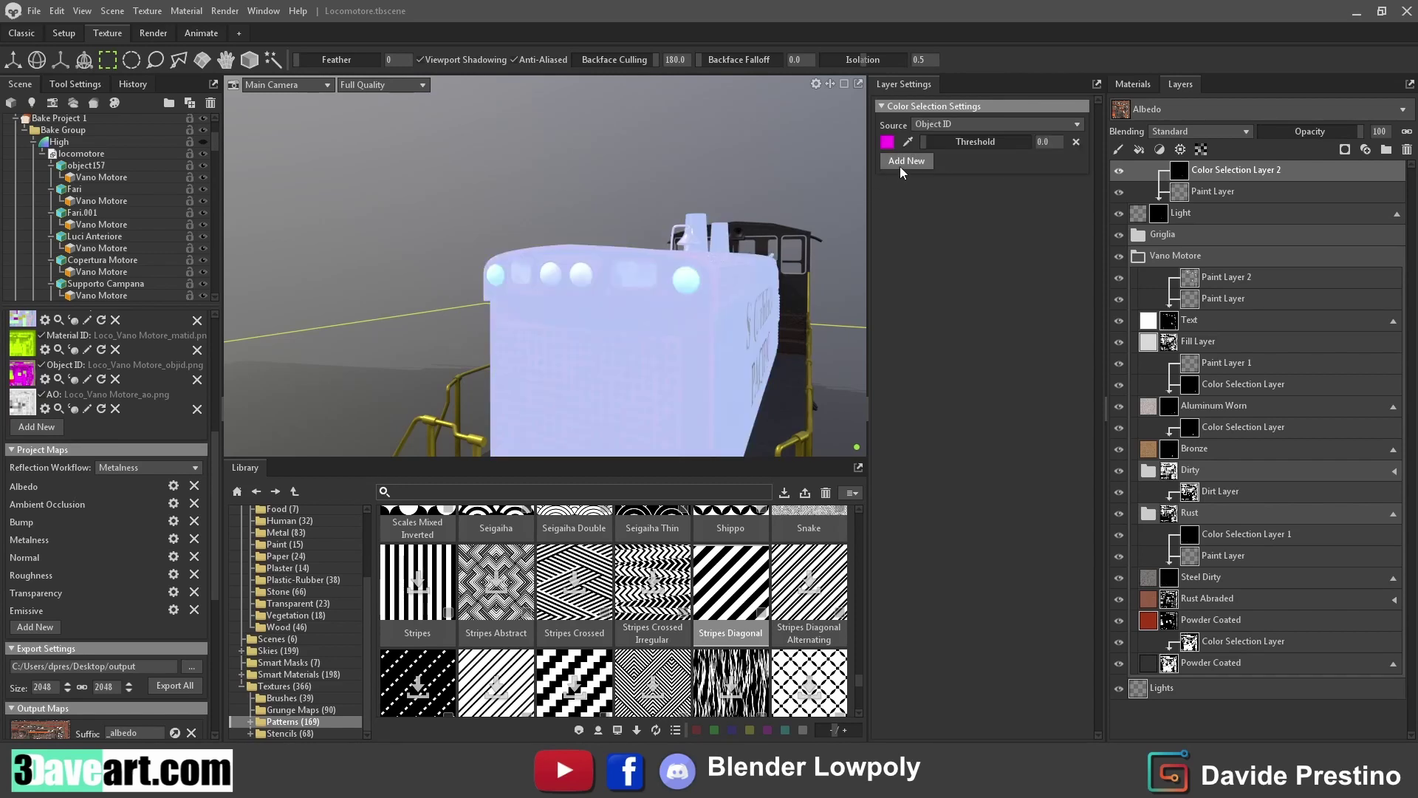
click(906, 161)
click(580, 279)
click(906, 178)
click(551, 275)
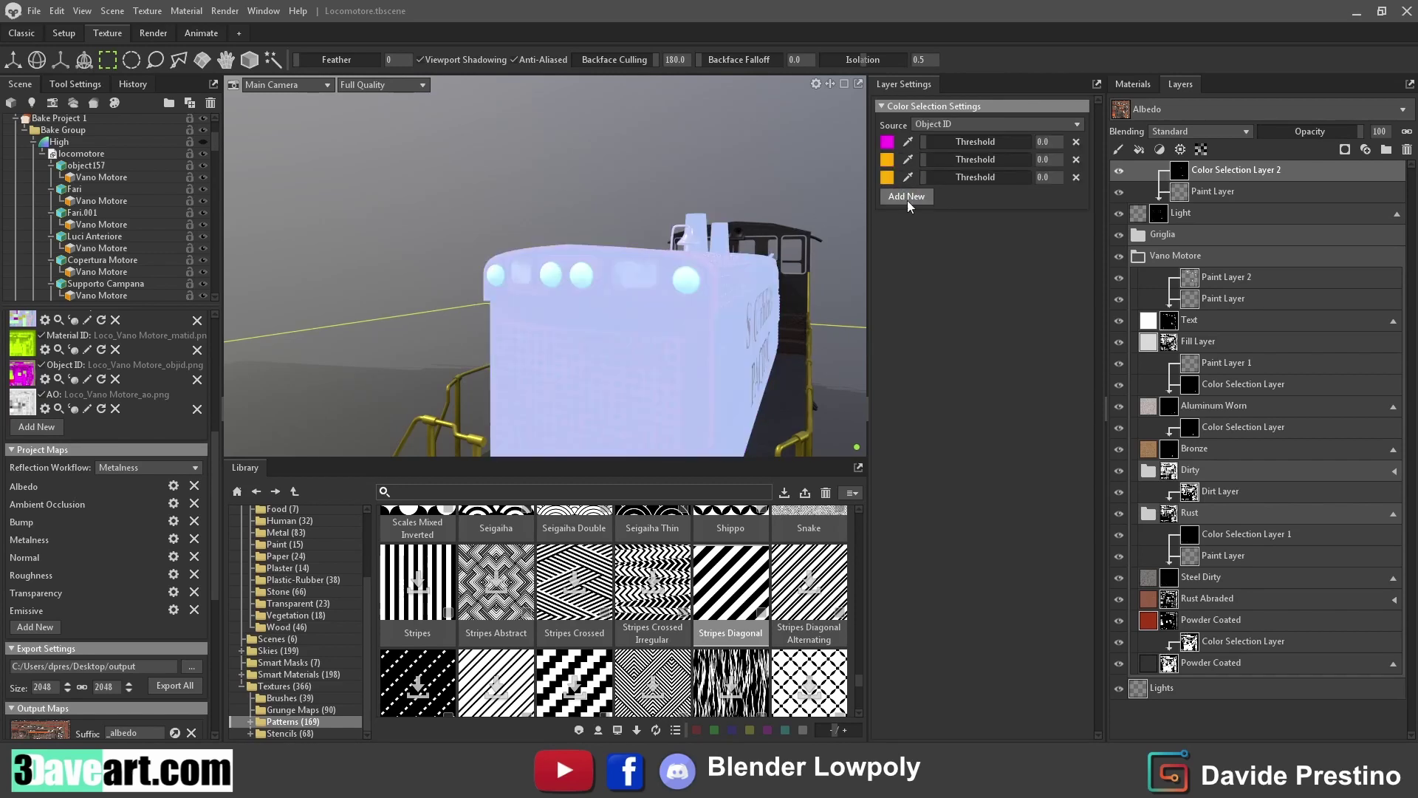
click(907, 196)
click(495, 279)
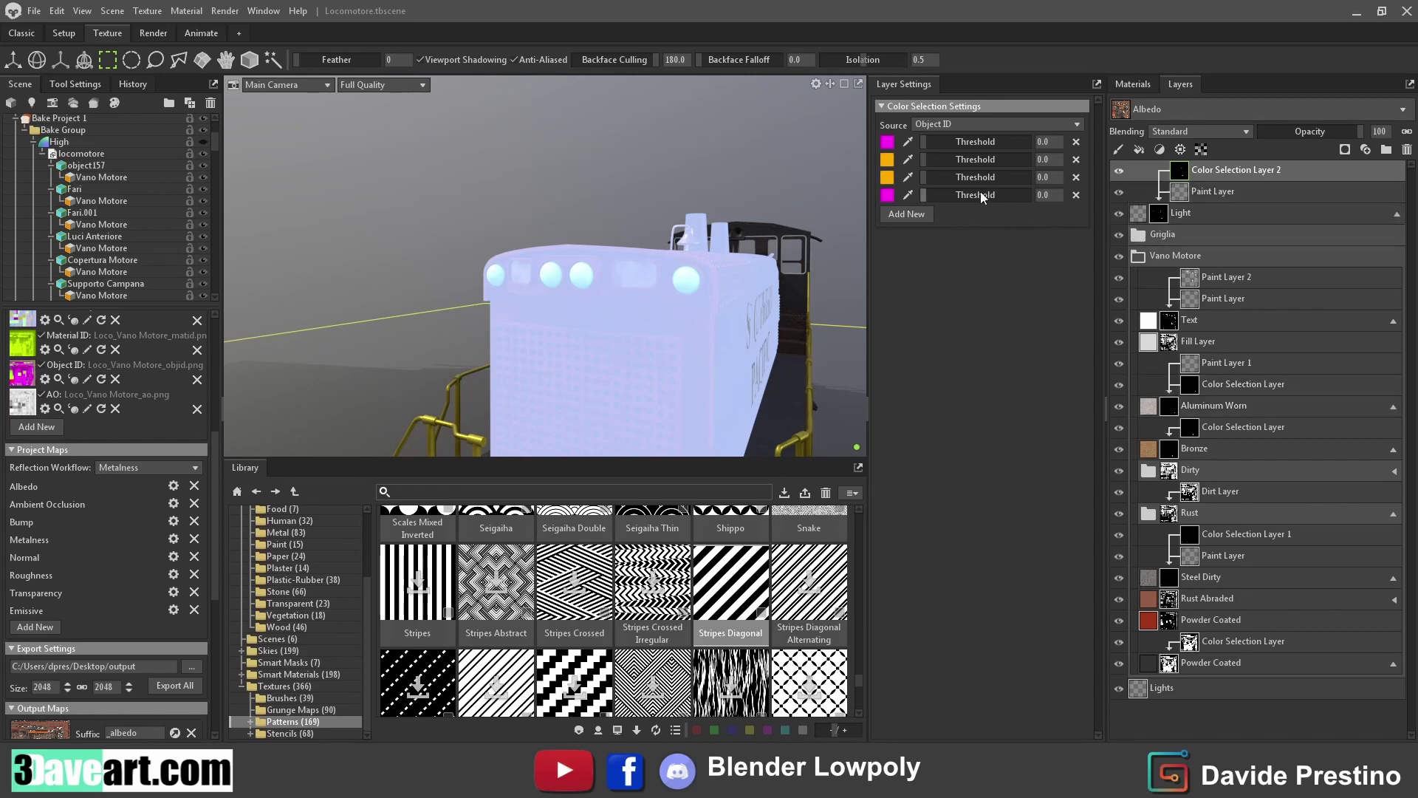
click(1407, 150)
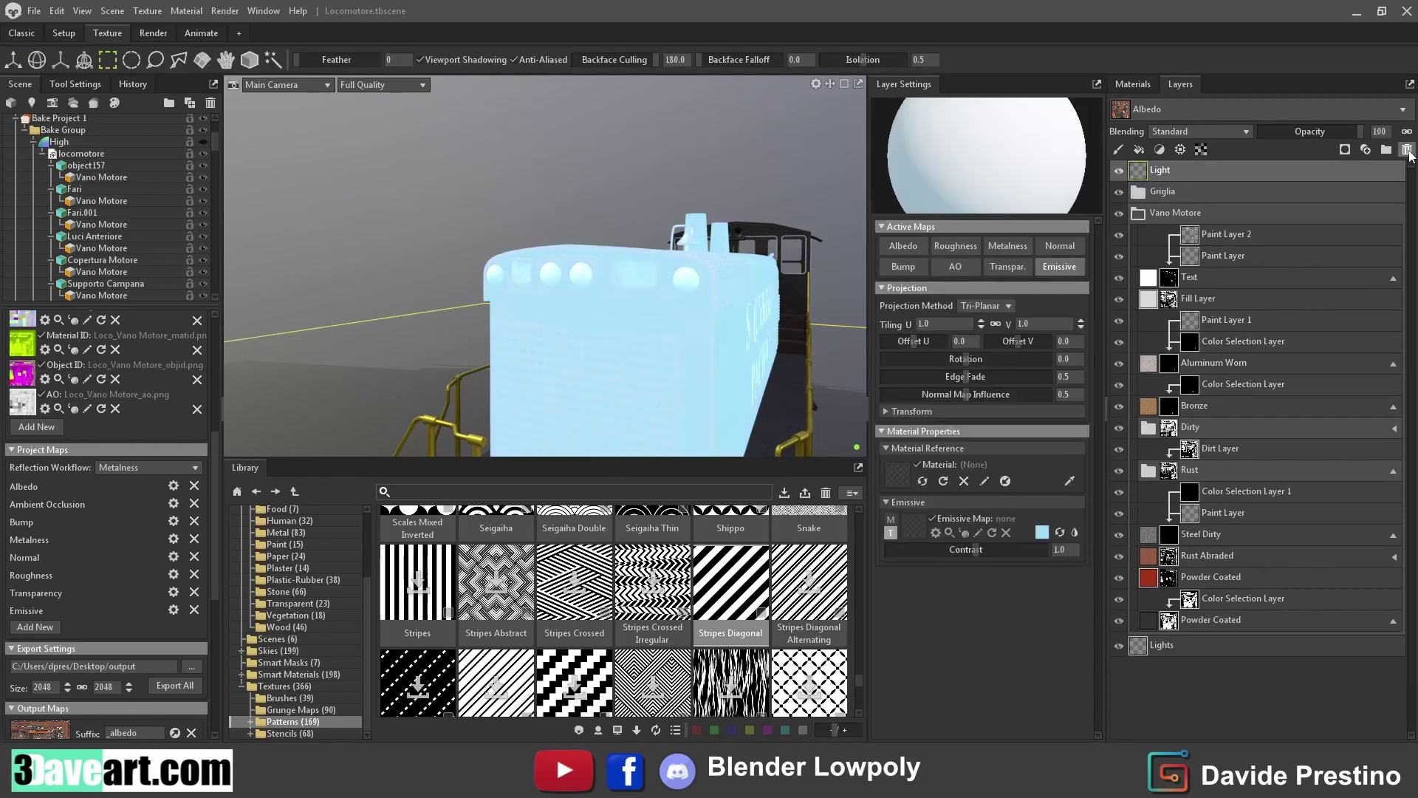
Delete the Light layer, then undo twice to restore the deleted layers
click(1407, 149)
click(1185, 191)
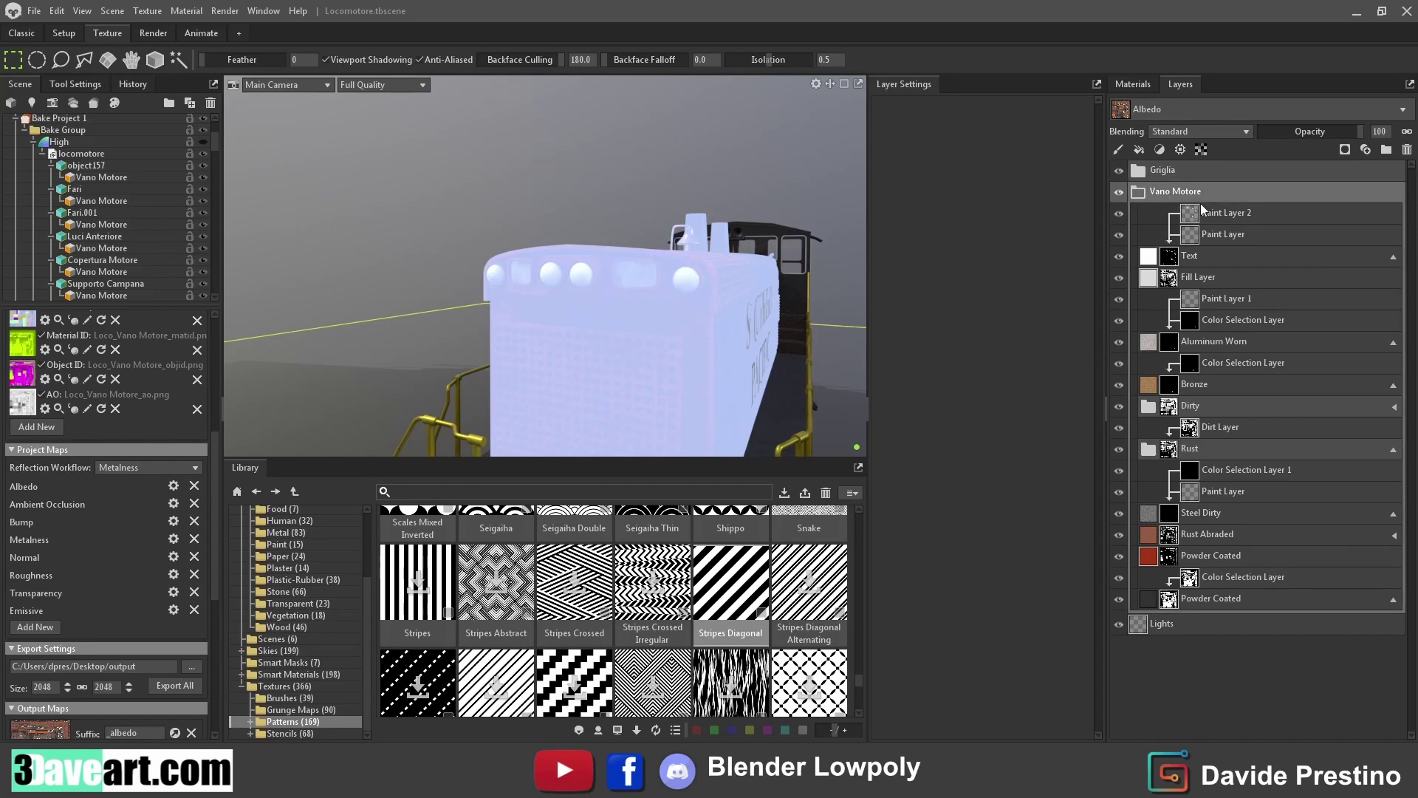
key(ctrl+z)
key(ctrl+z)
key(ctrl+z)
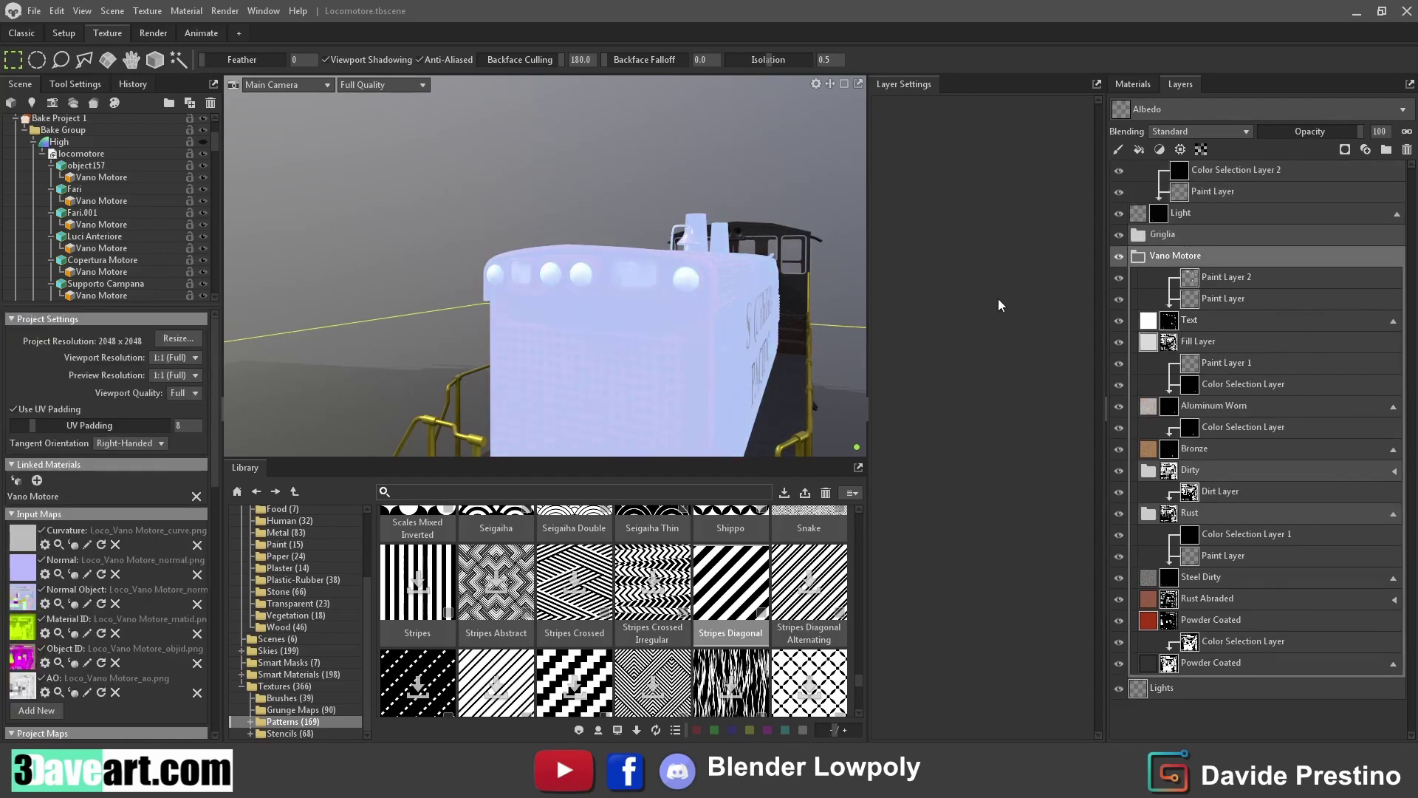
key(ctrl+z)
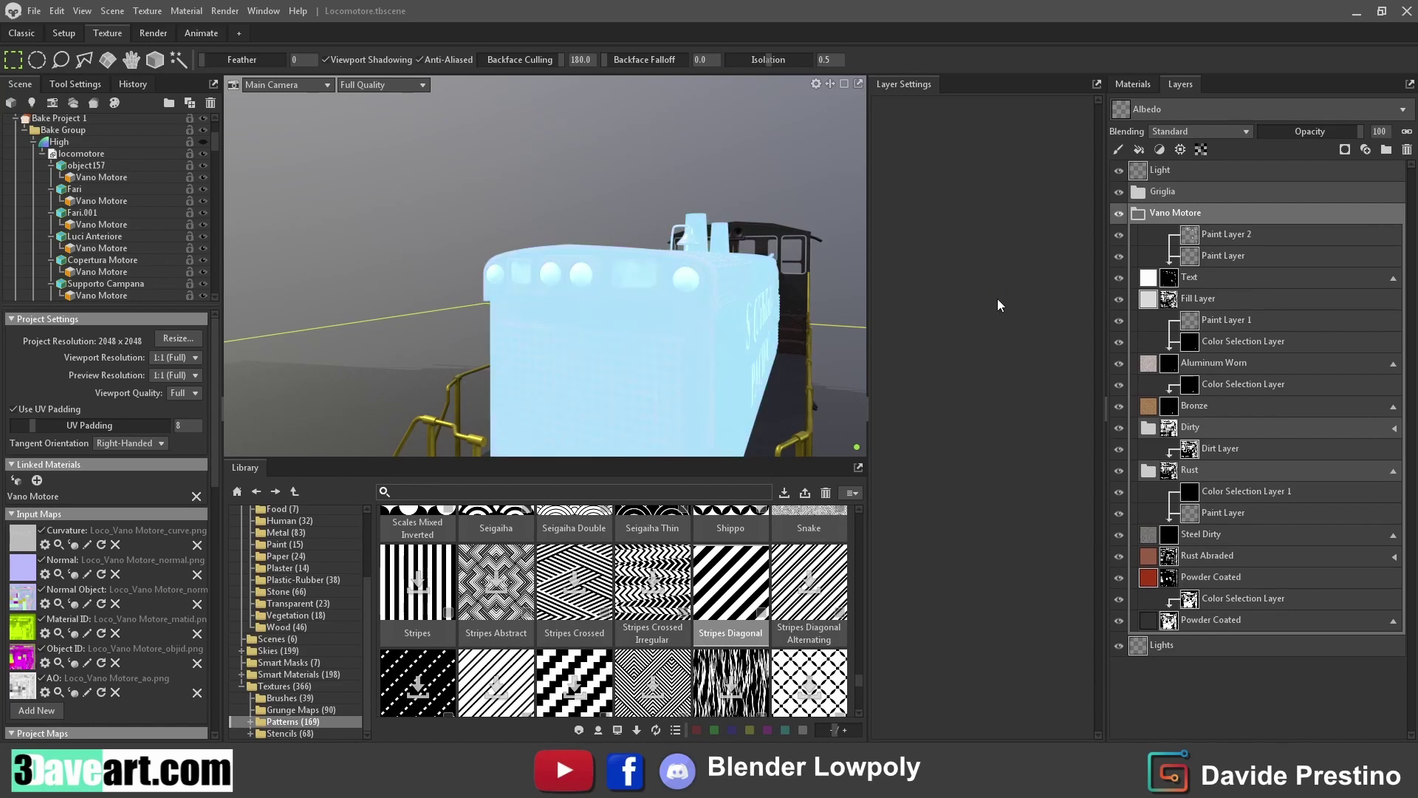
Give the Light layer a black paint mask
click(1141, 173)
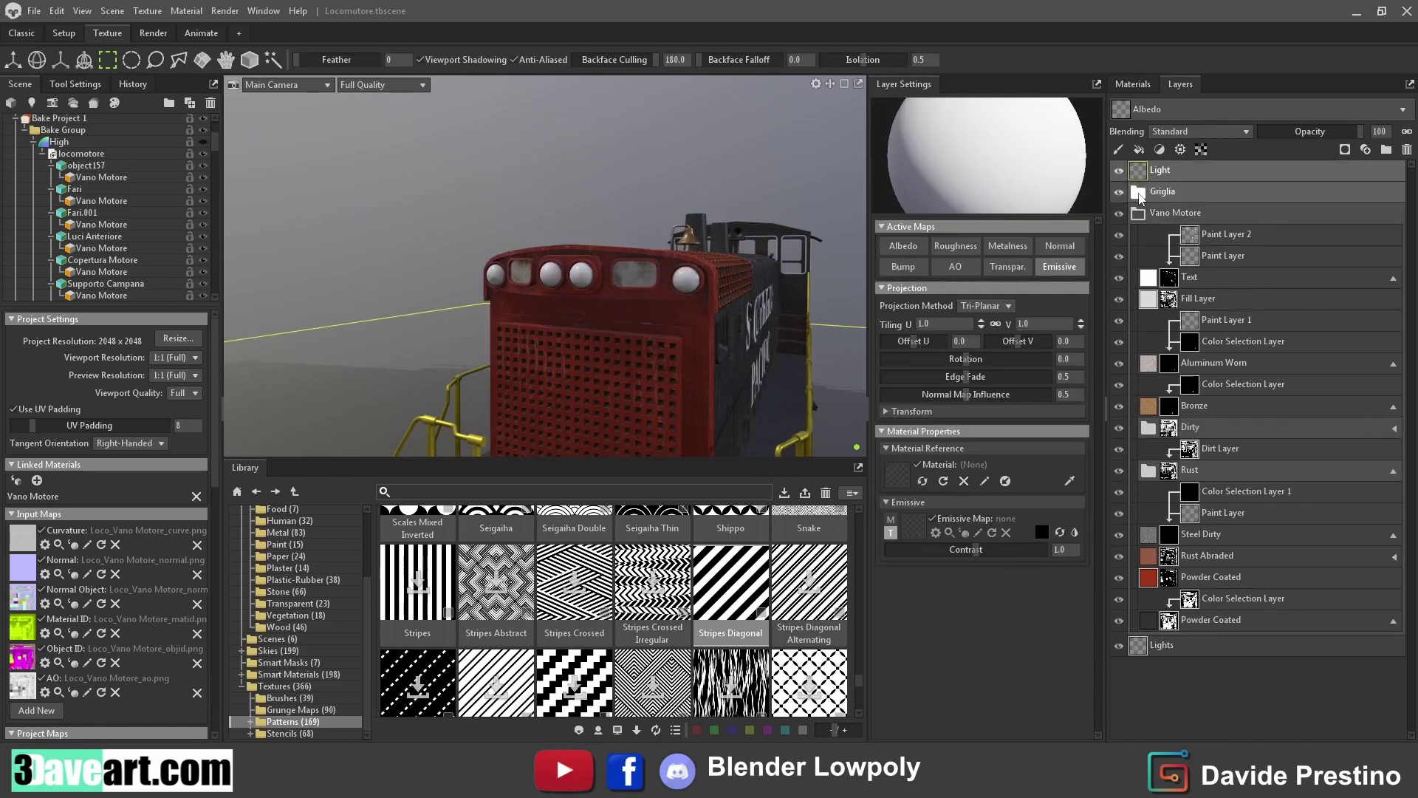
click(1344, 149)
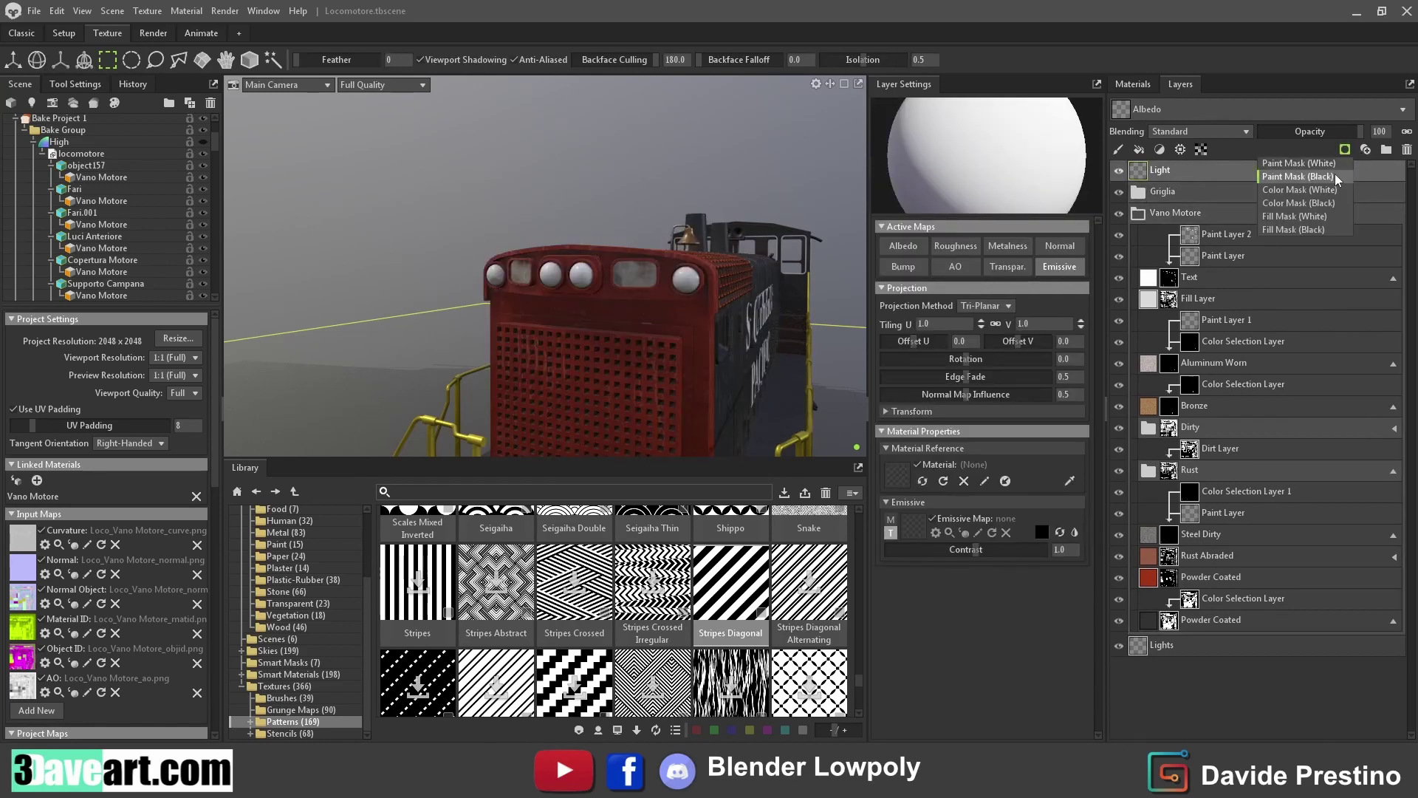
click(1335, 175)
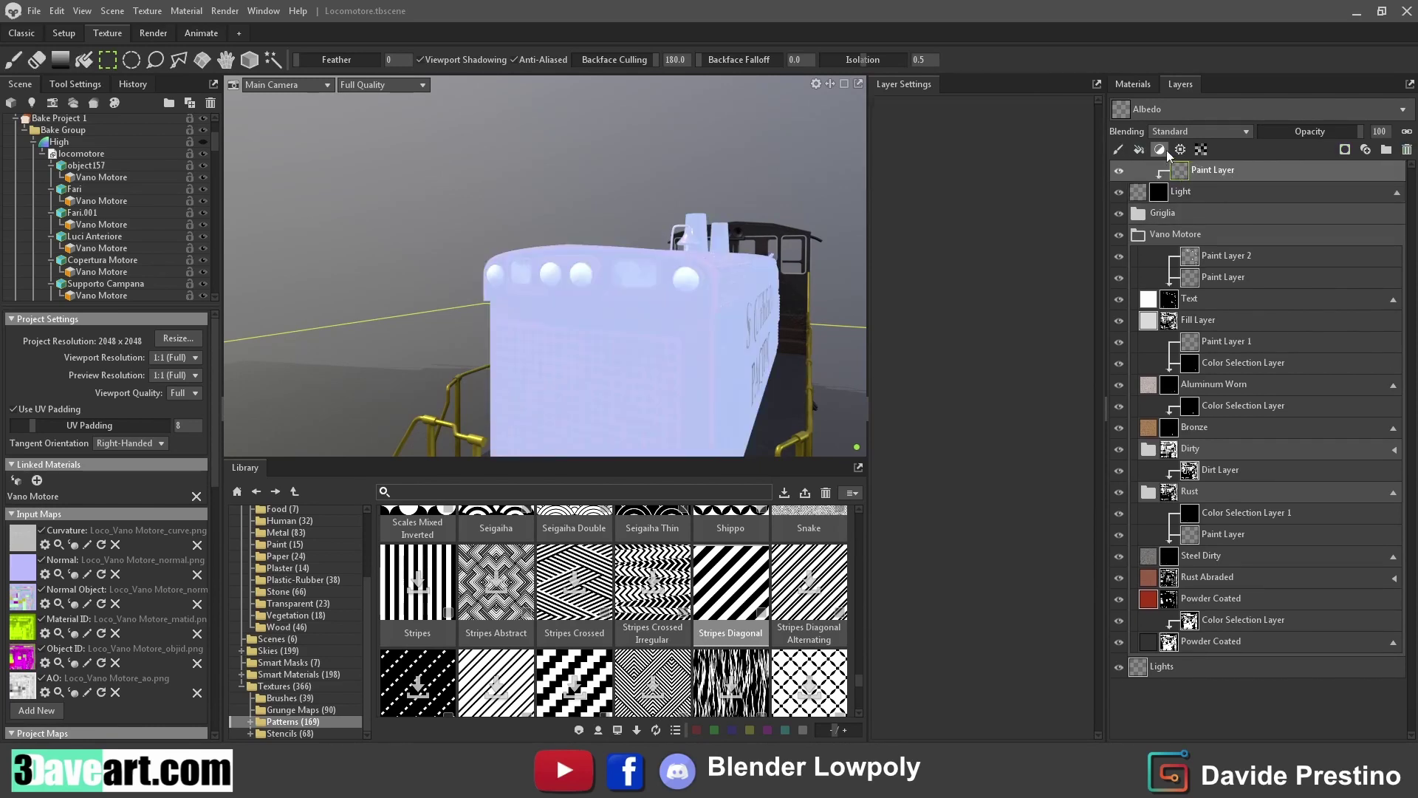
click(1154, 191)
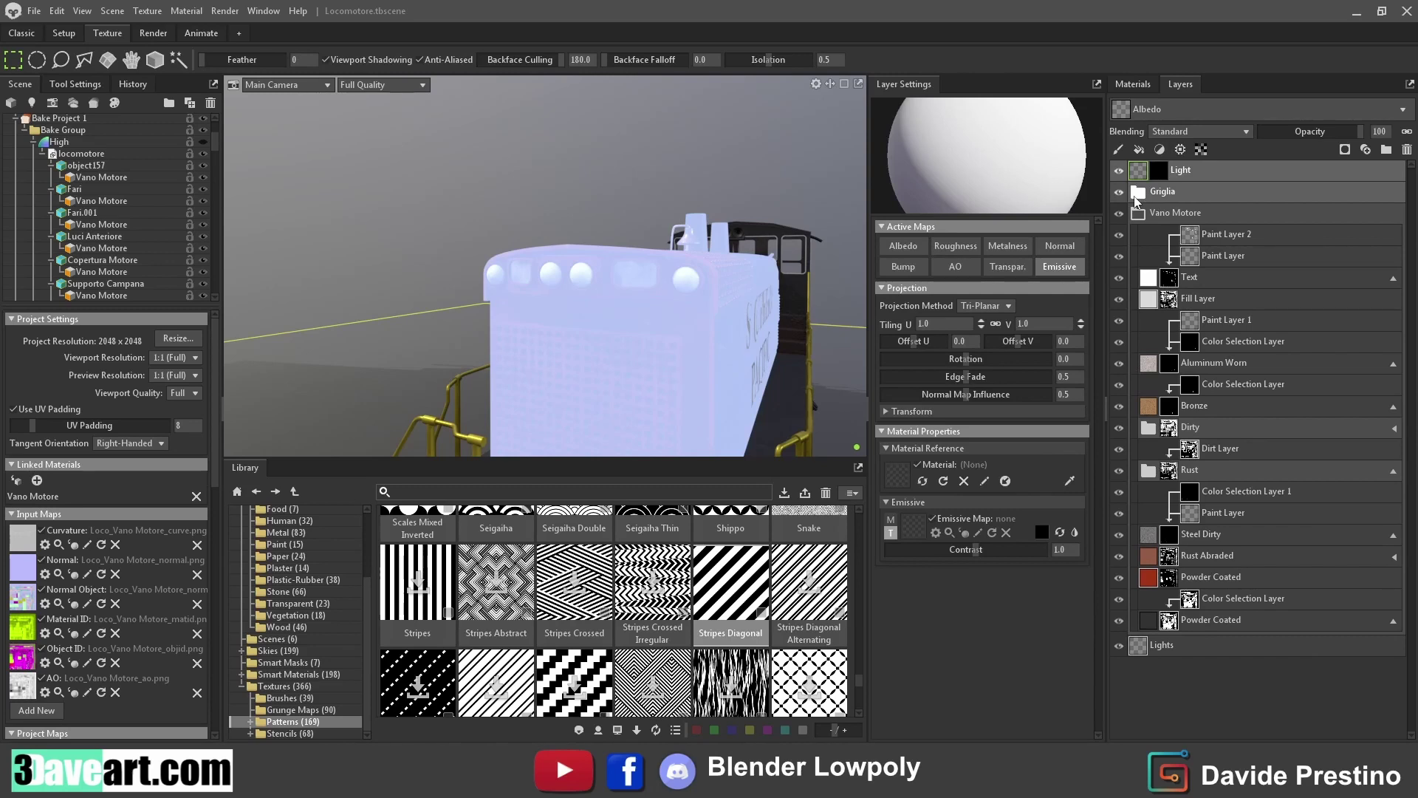
click(1118, 149)
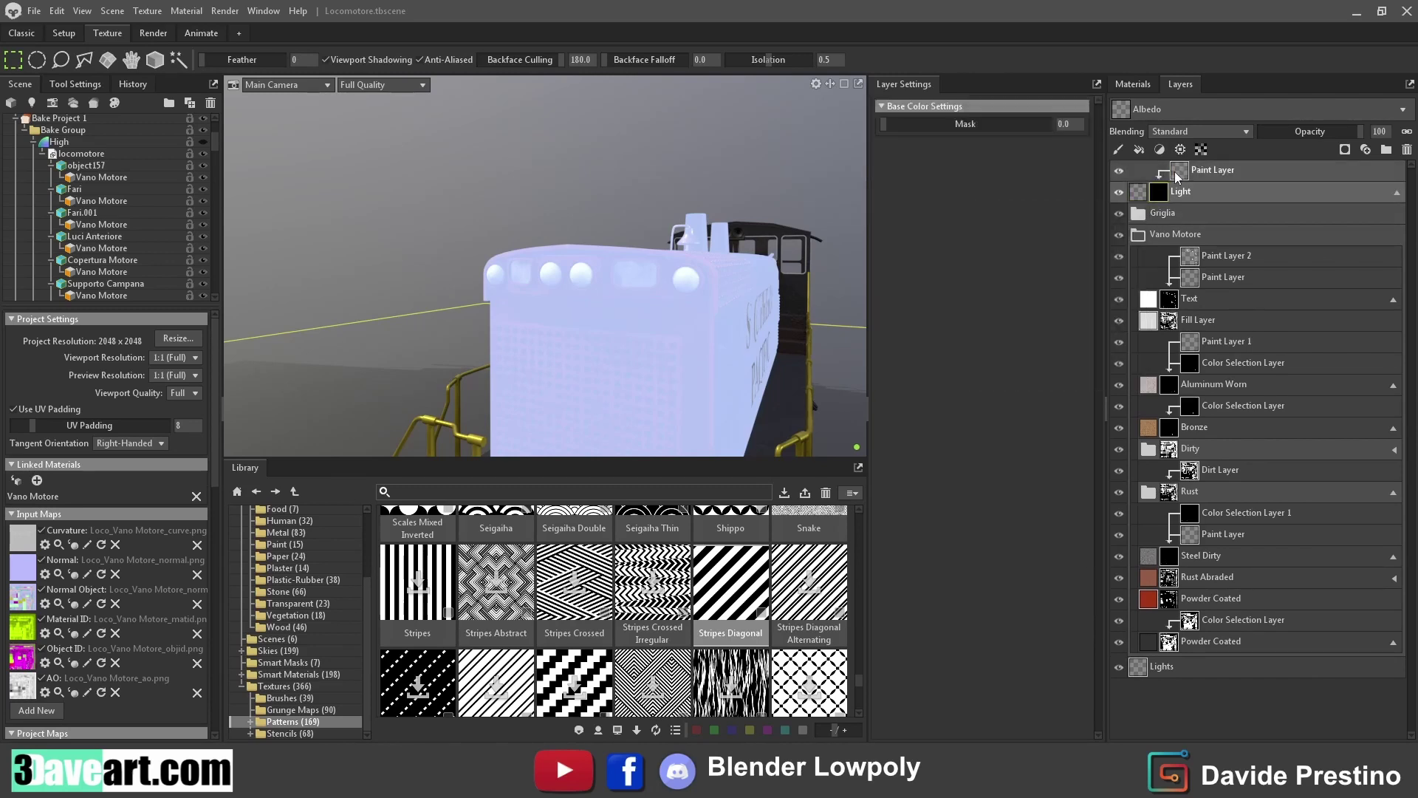
key(ctrl+z)
Try a green emissive colour on Light, then delete the layer
click(1040, 534)
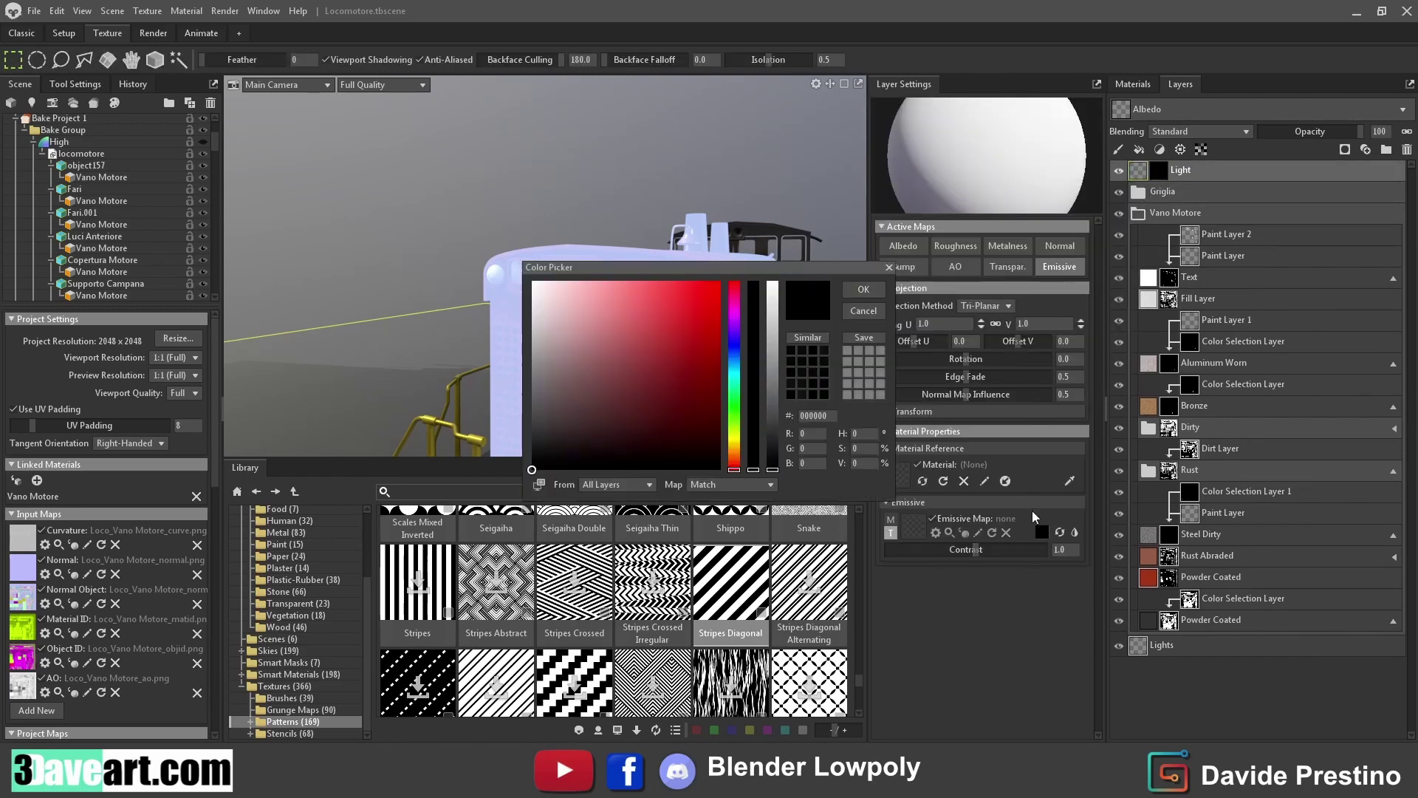
click(735, 411)
click(720, 282)
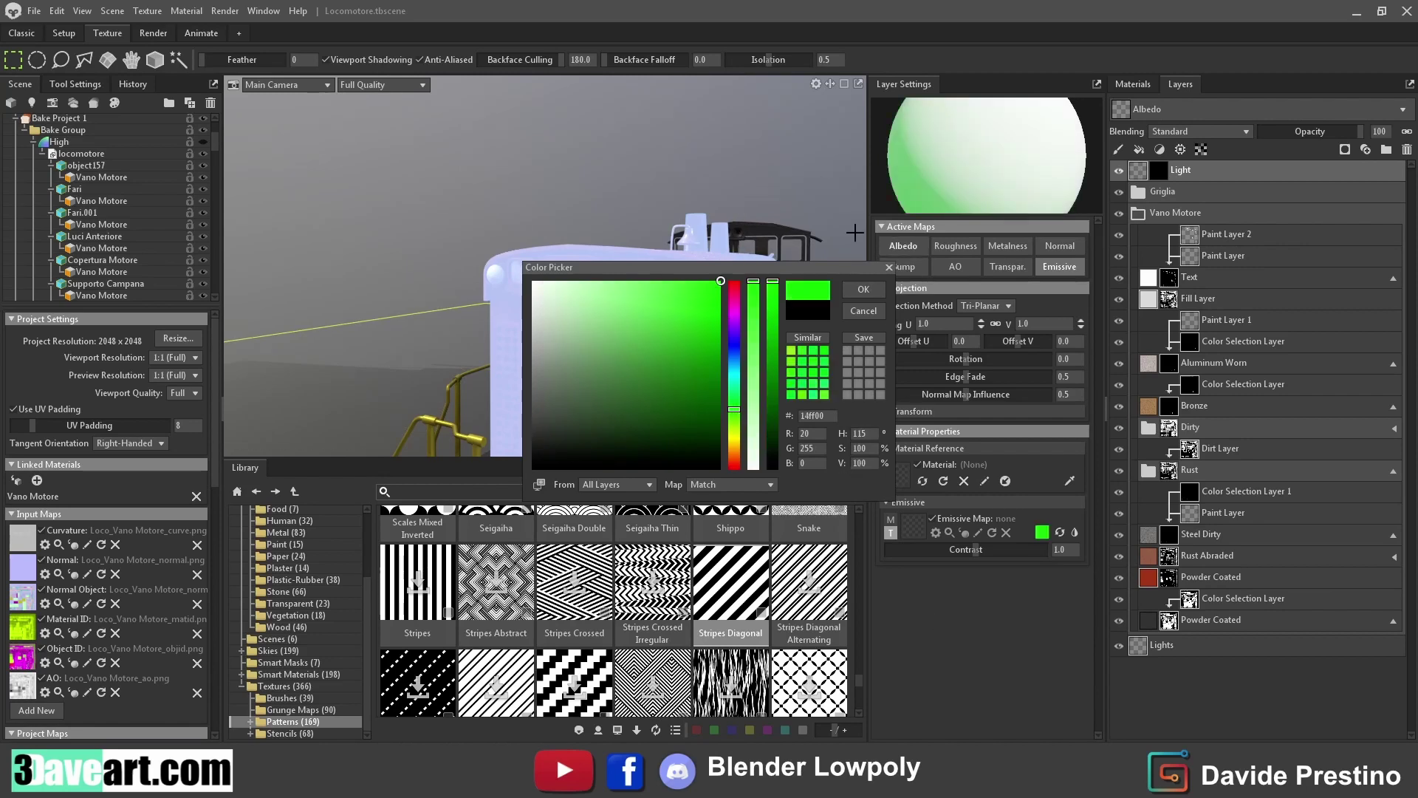
click(864, 289)
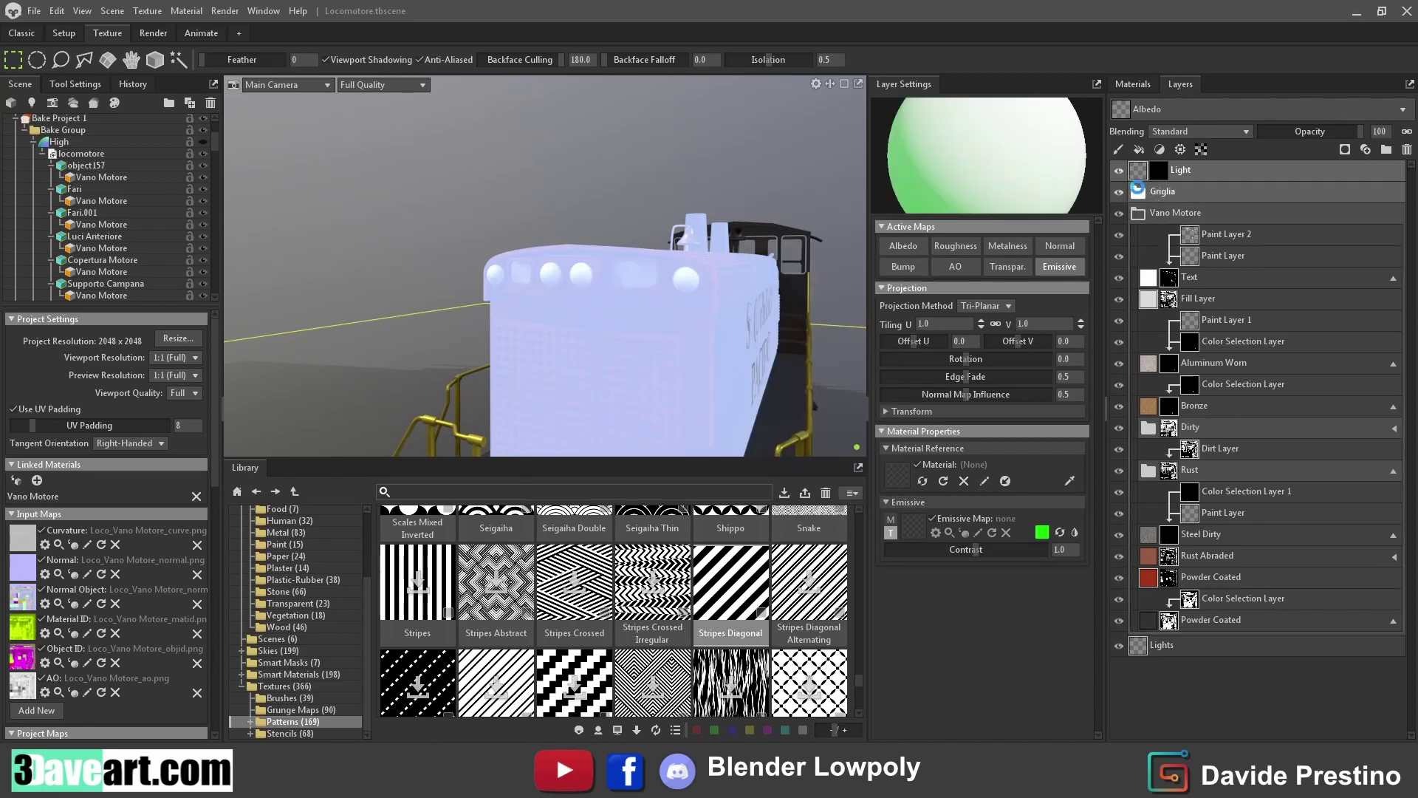
click(1406, 150)
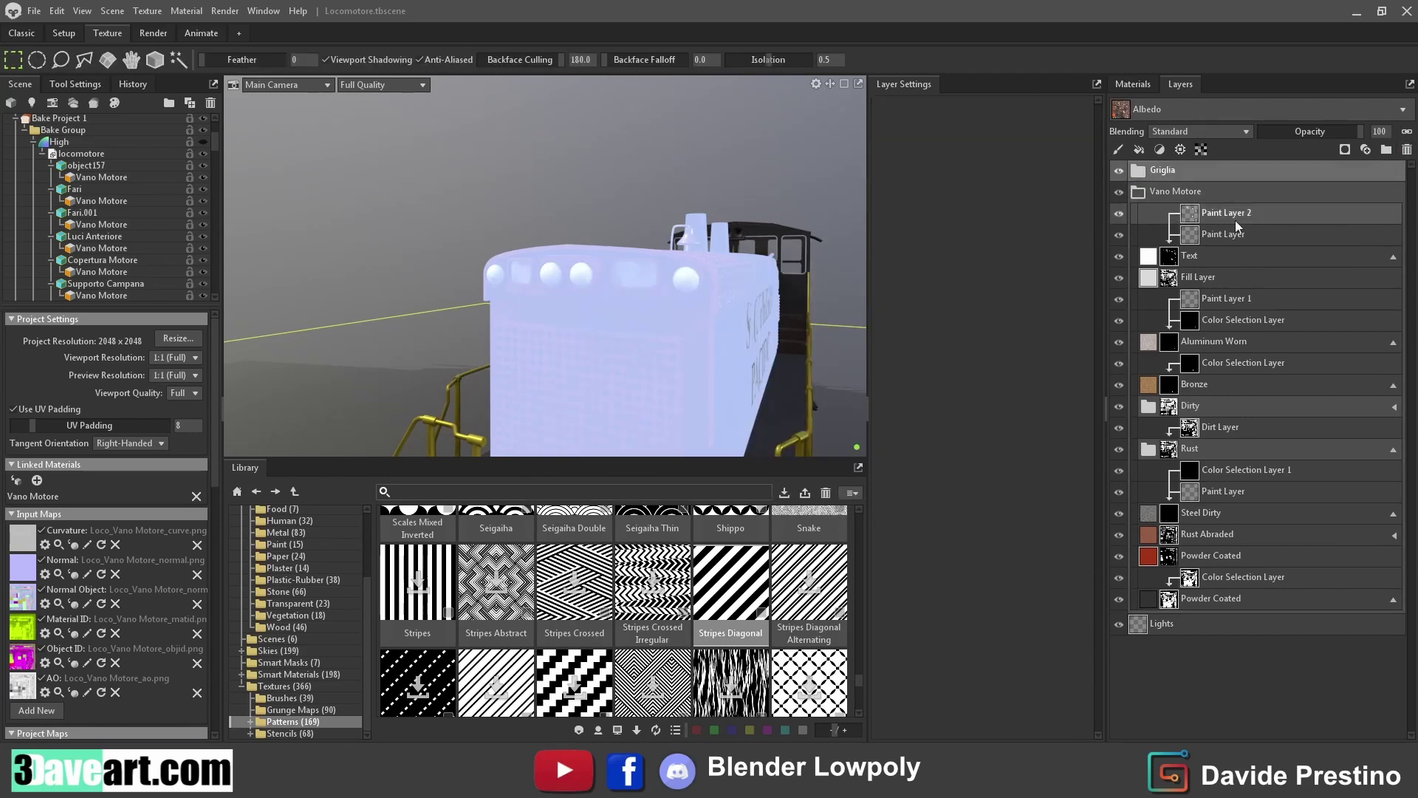
click(1119, 193)
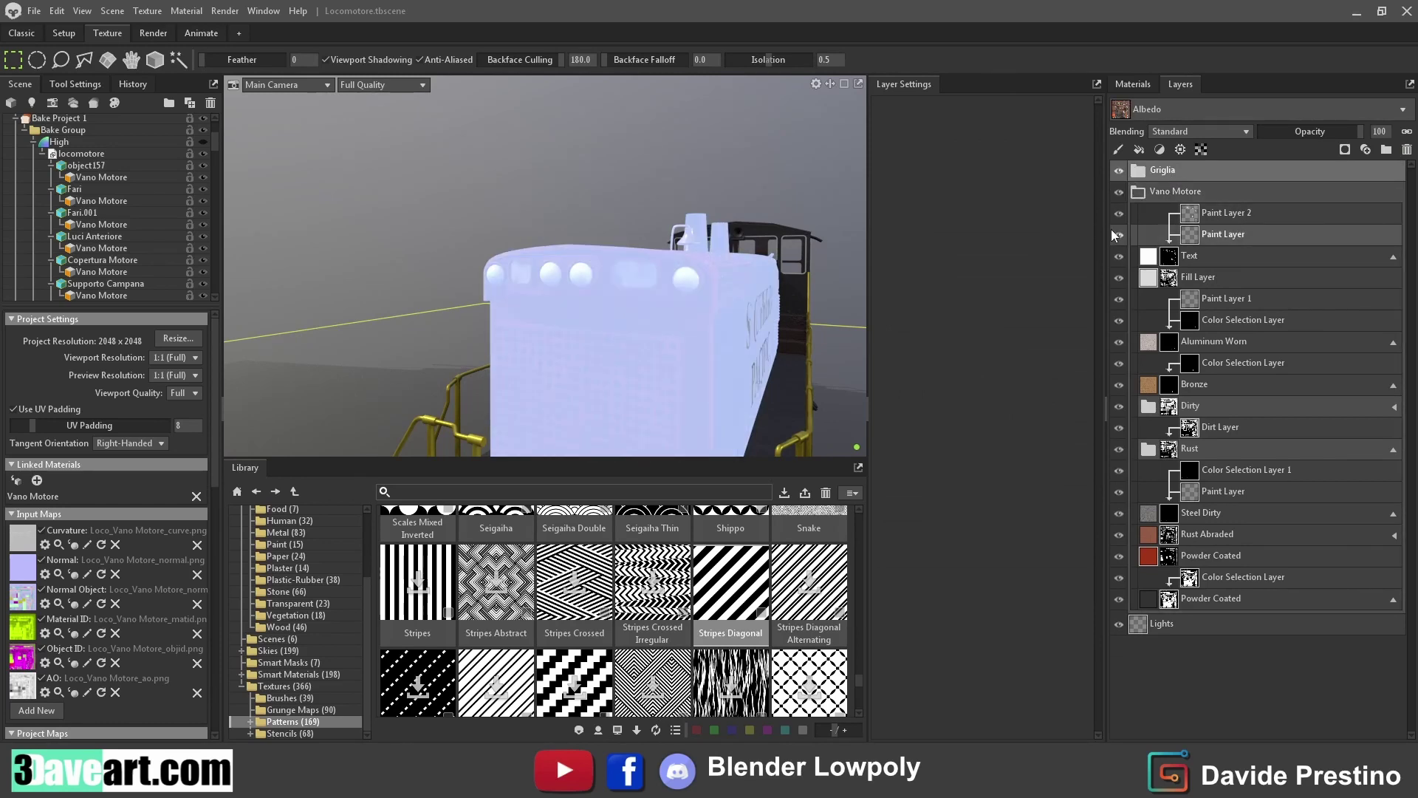
Reselect the Vano Motore material's meshes and return to its layer stack
click(1134, 84)
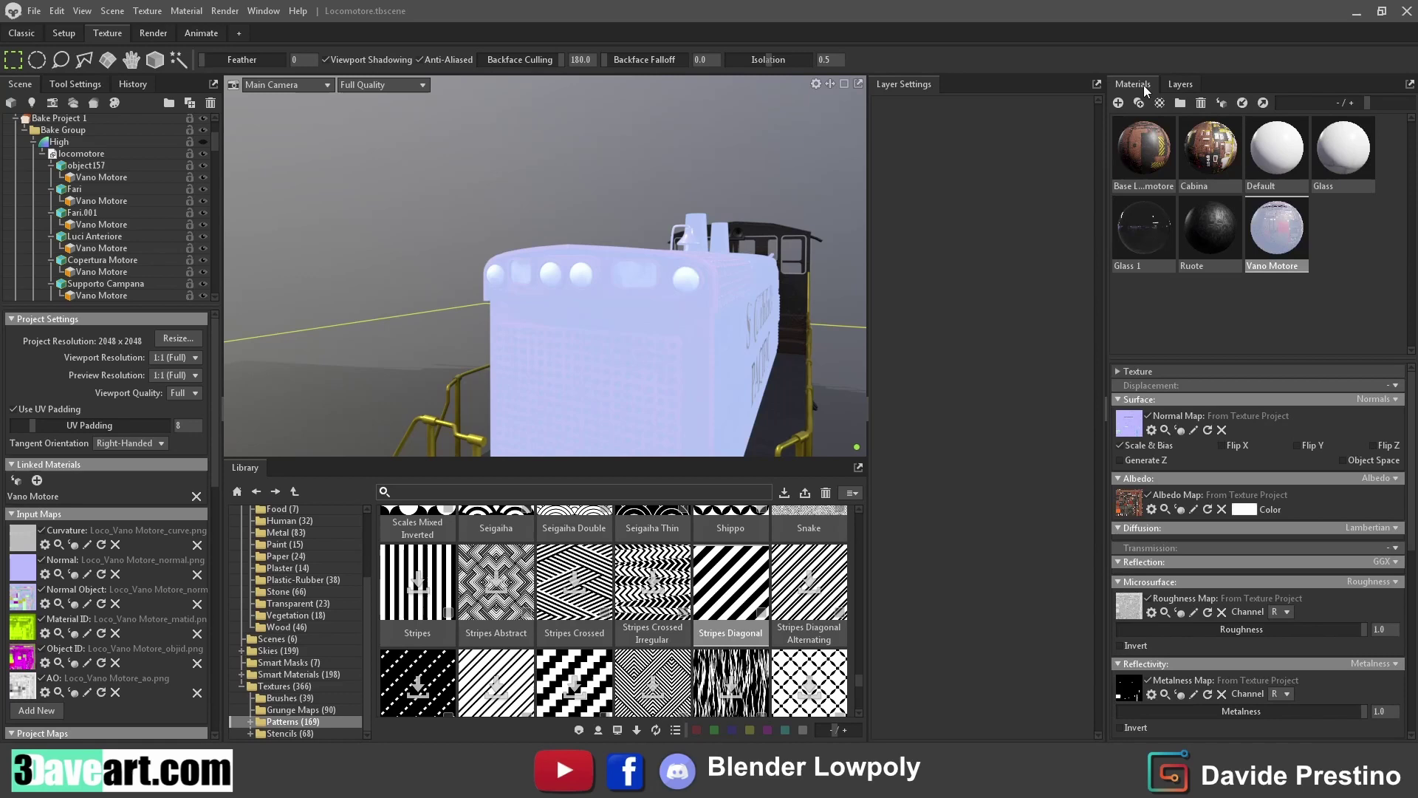
double_click(1274, 225)
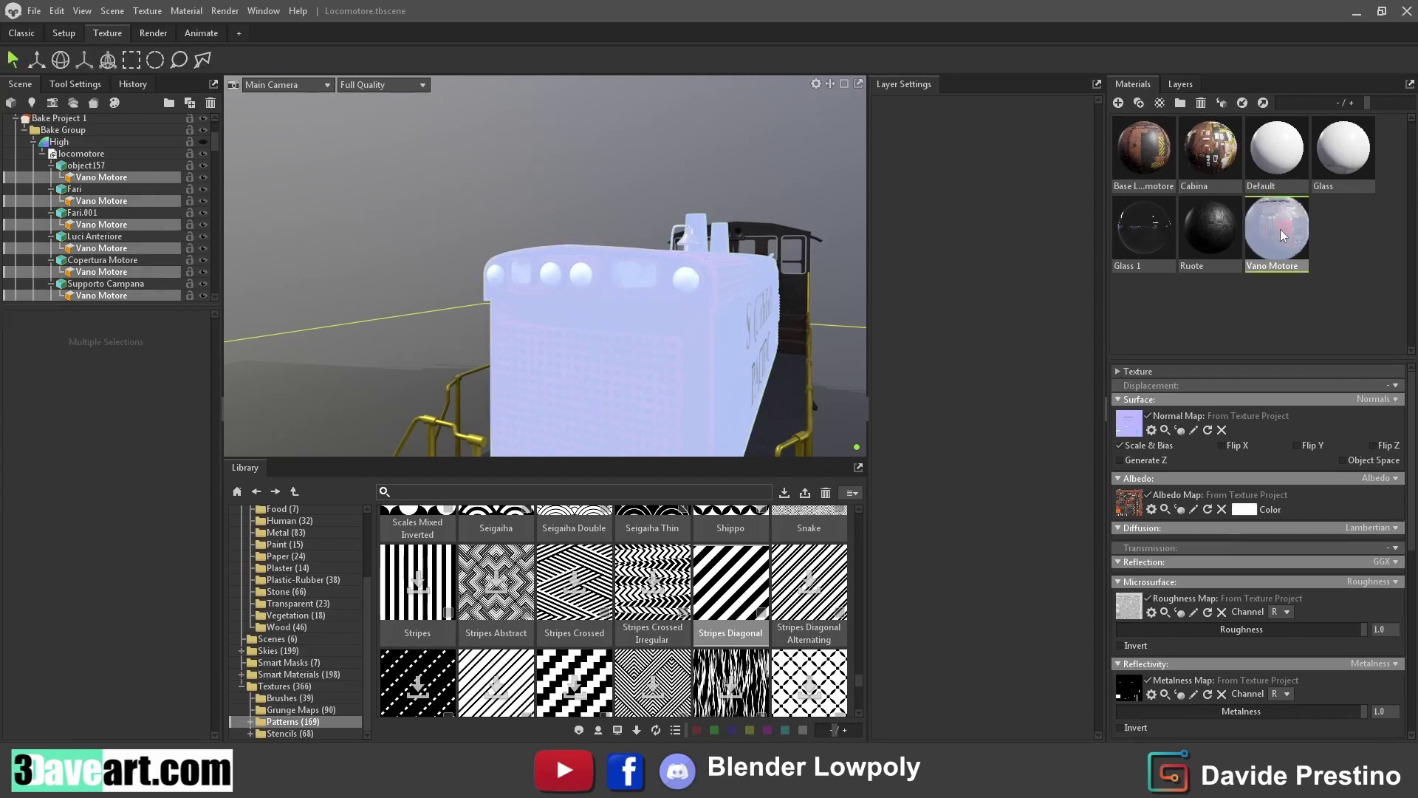
click(1176, 83)
click(1188, 120)
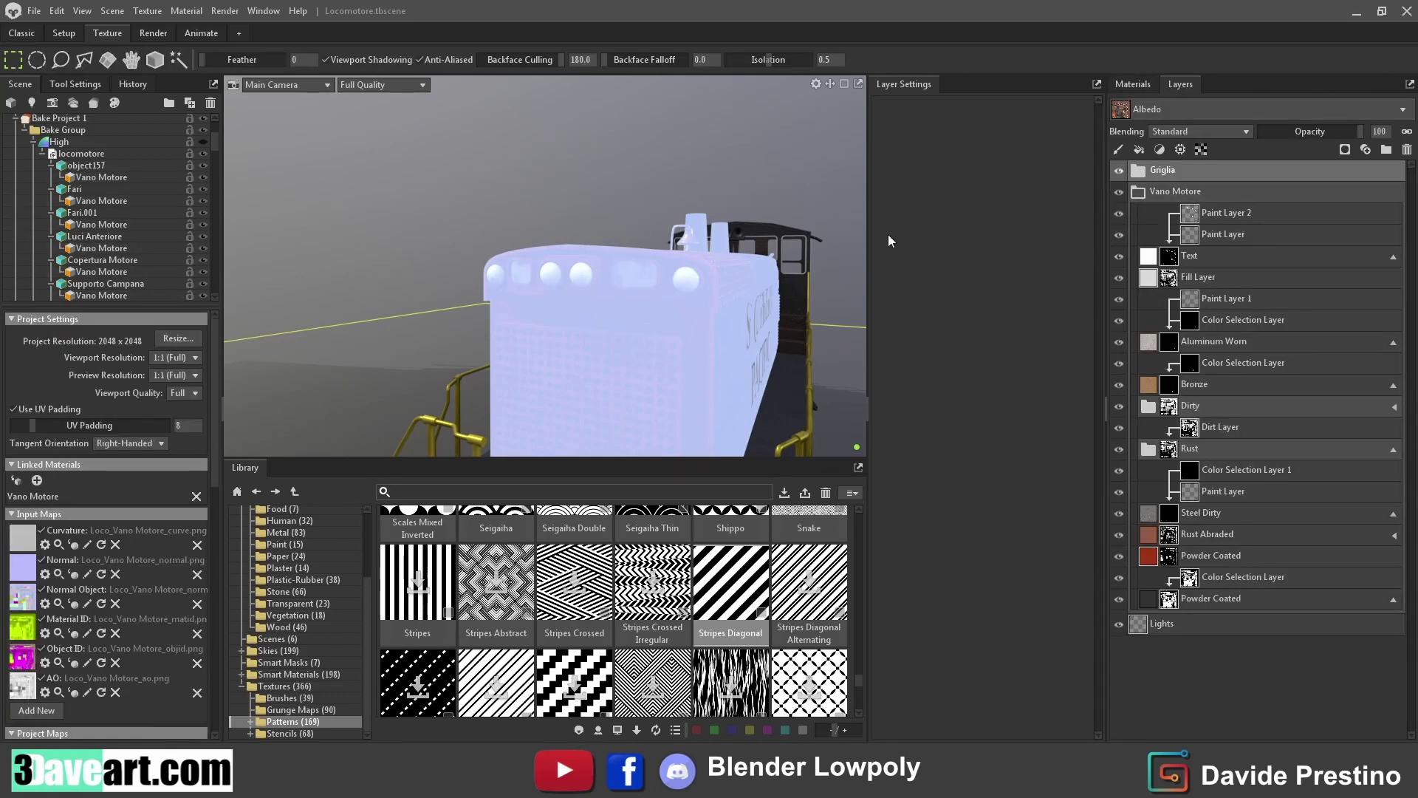
drag(849, 237, 673, 228)
scroll(673, 228, up, 3)
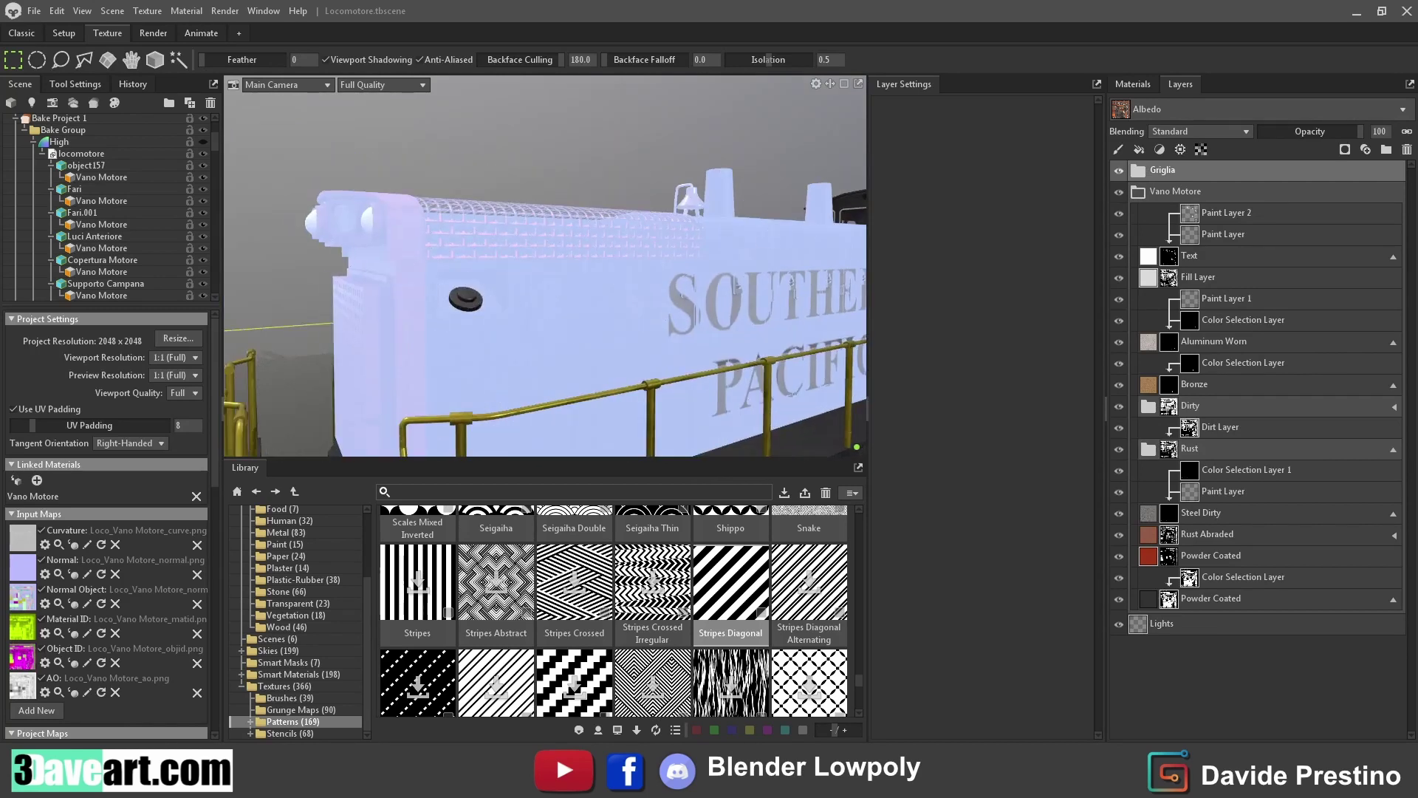
click(1177, 171)
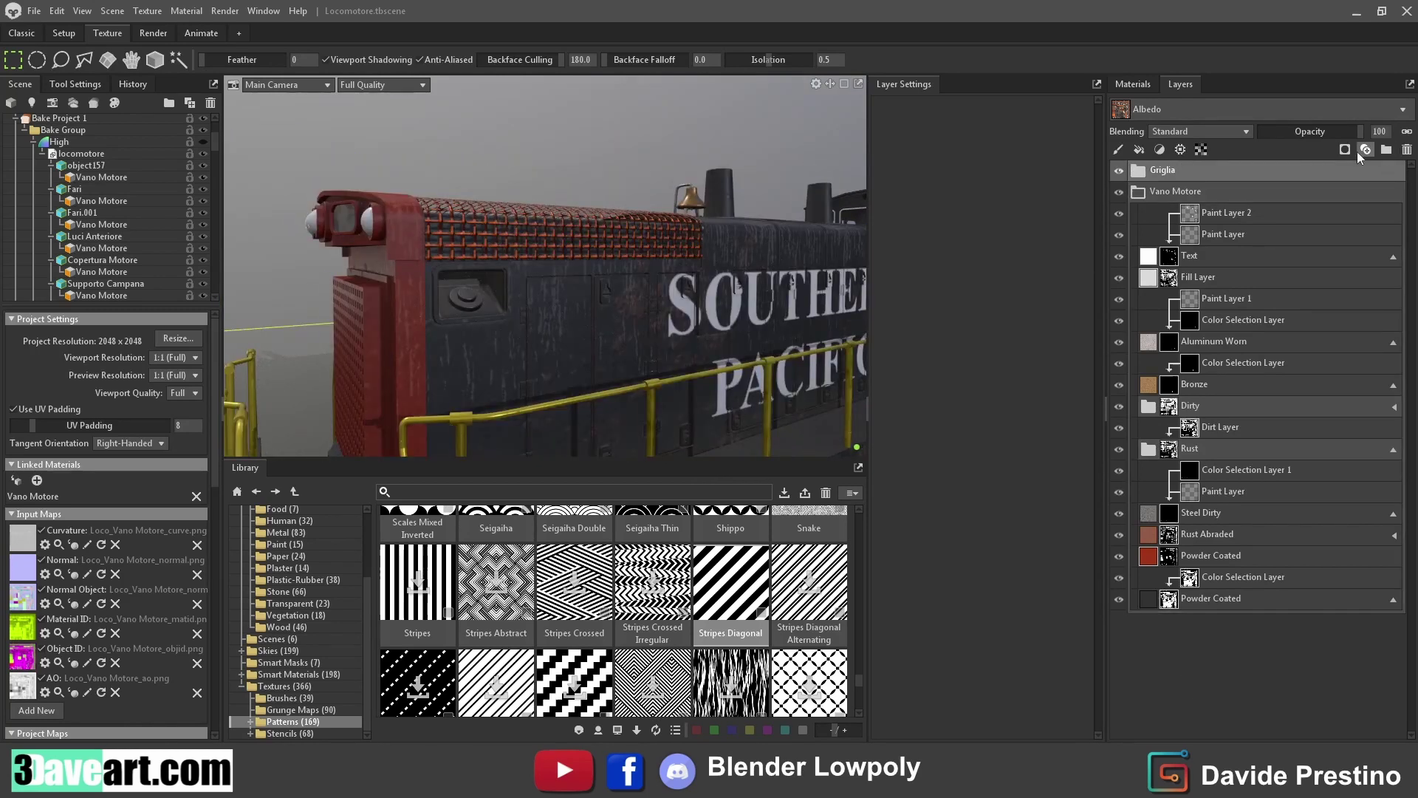
Add a fresh fill layer named Light and turn off its bump and AO channels
click(1140, 150)
double_click(1171, 174)
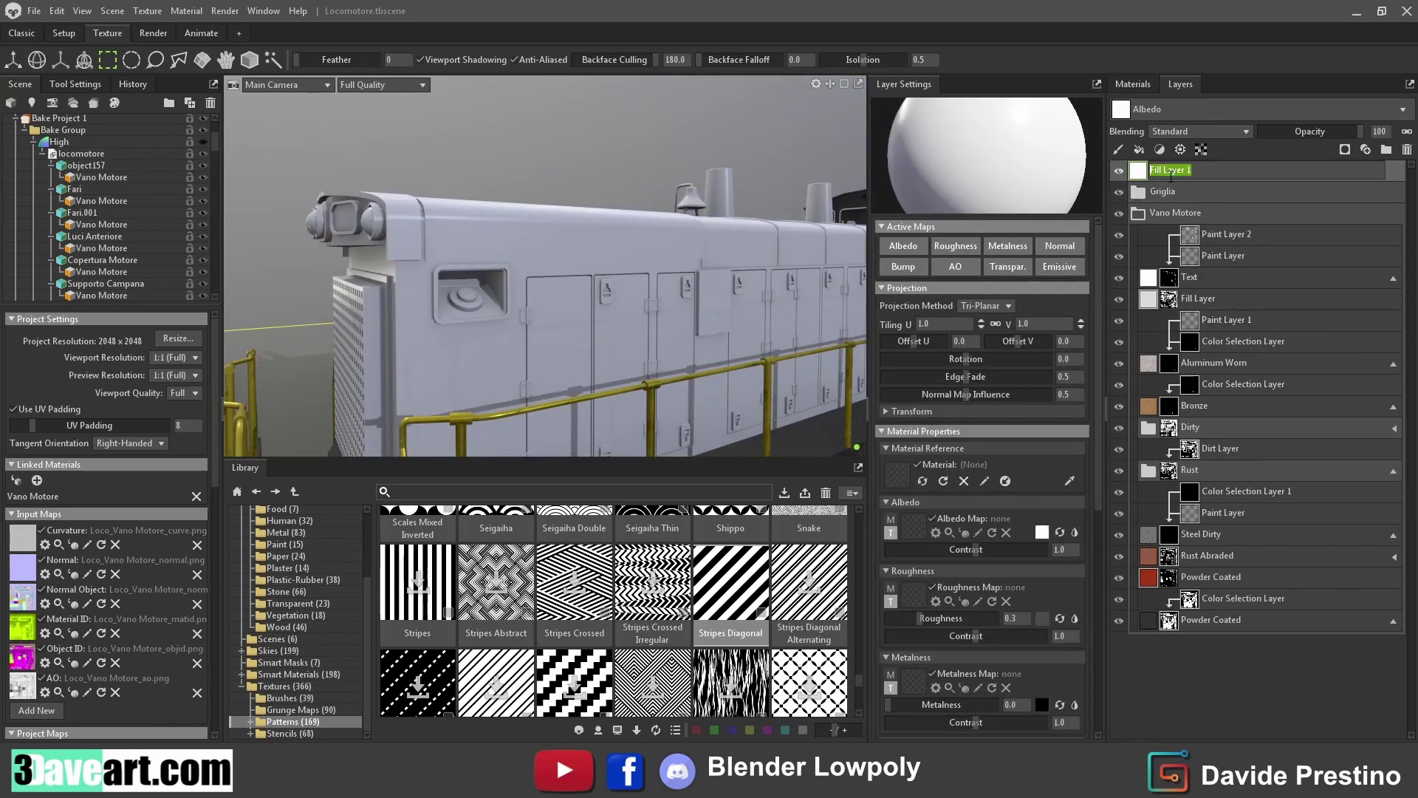
text(Light)
key(Return)
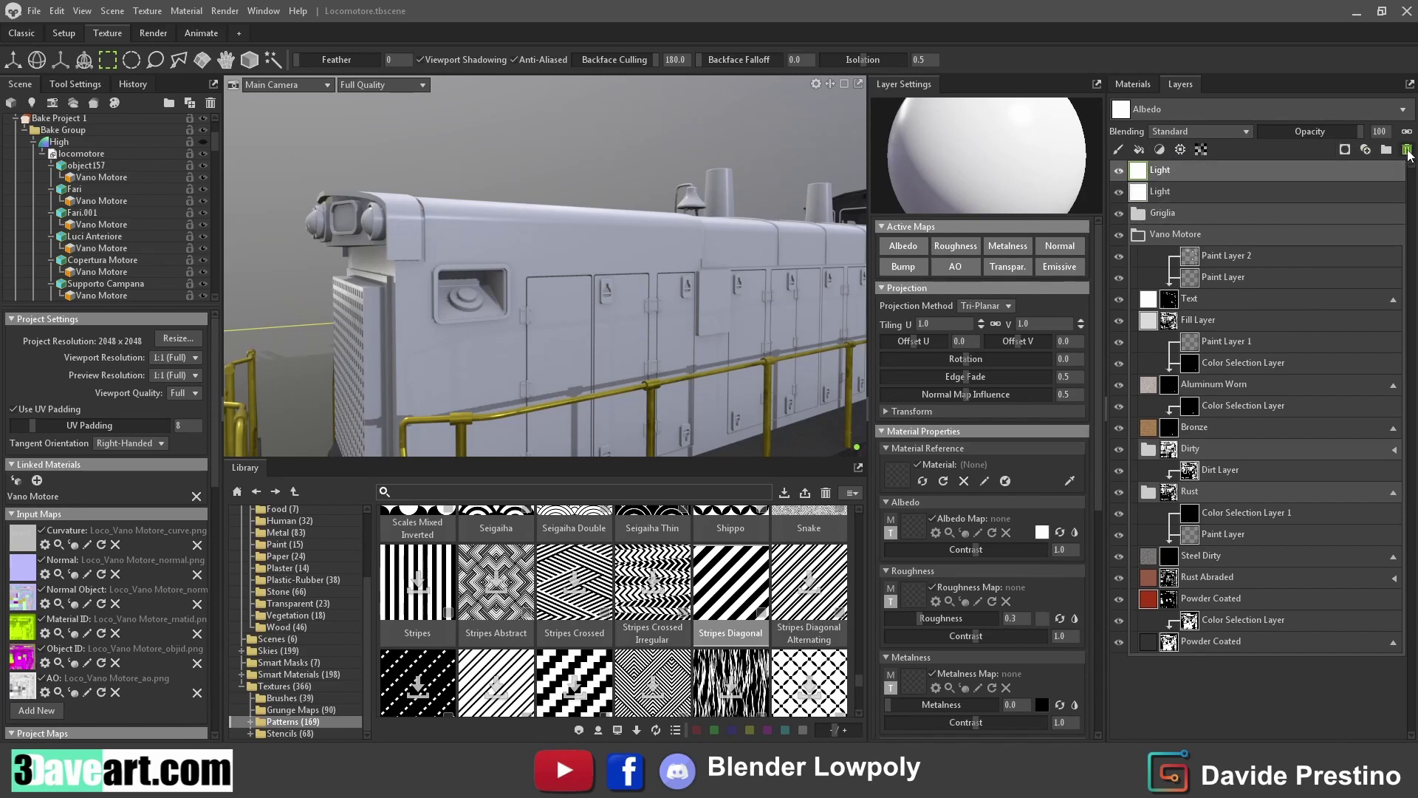
click(1365, 149)
click(1250, 192)
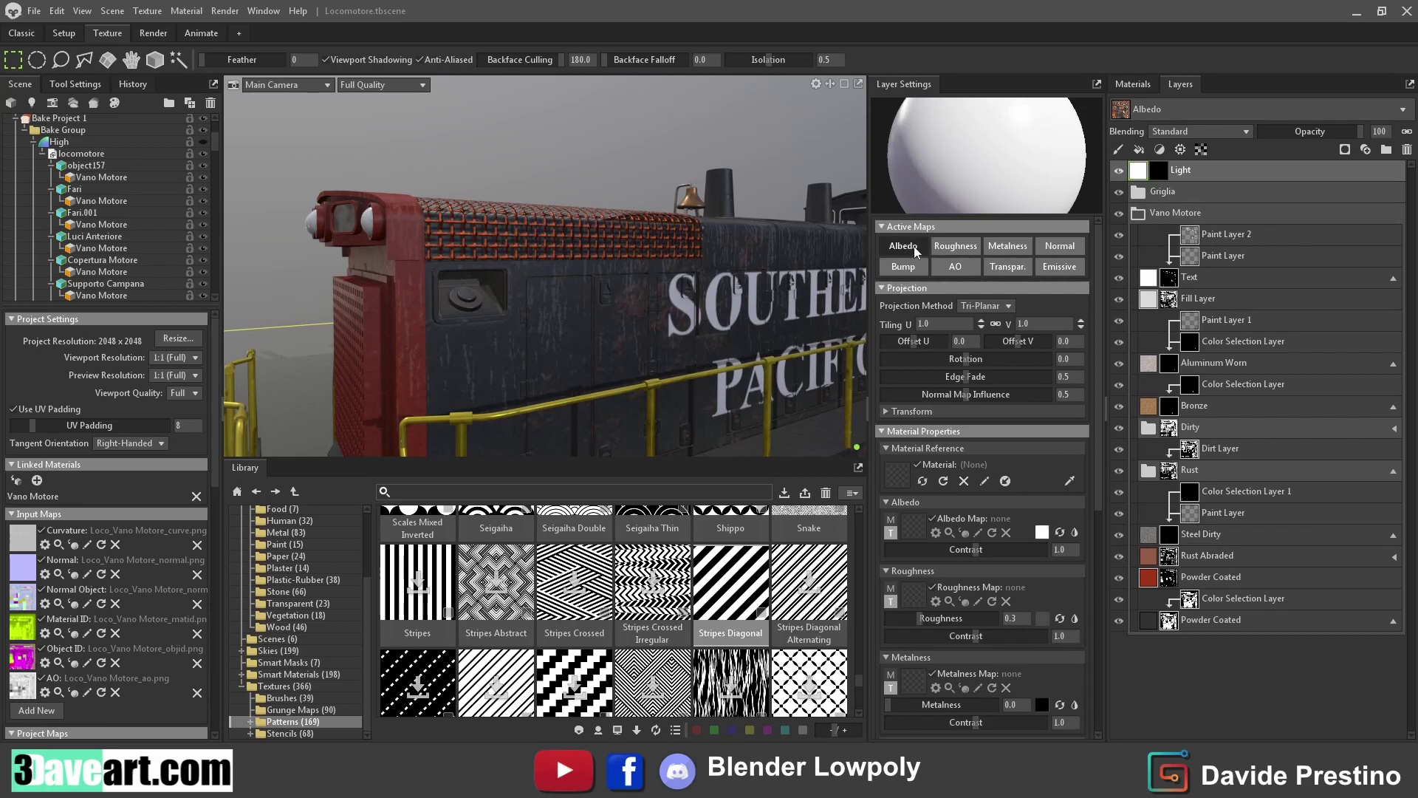
click(975, 269)
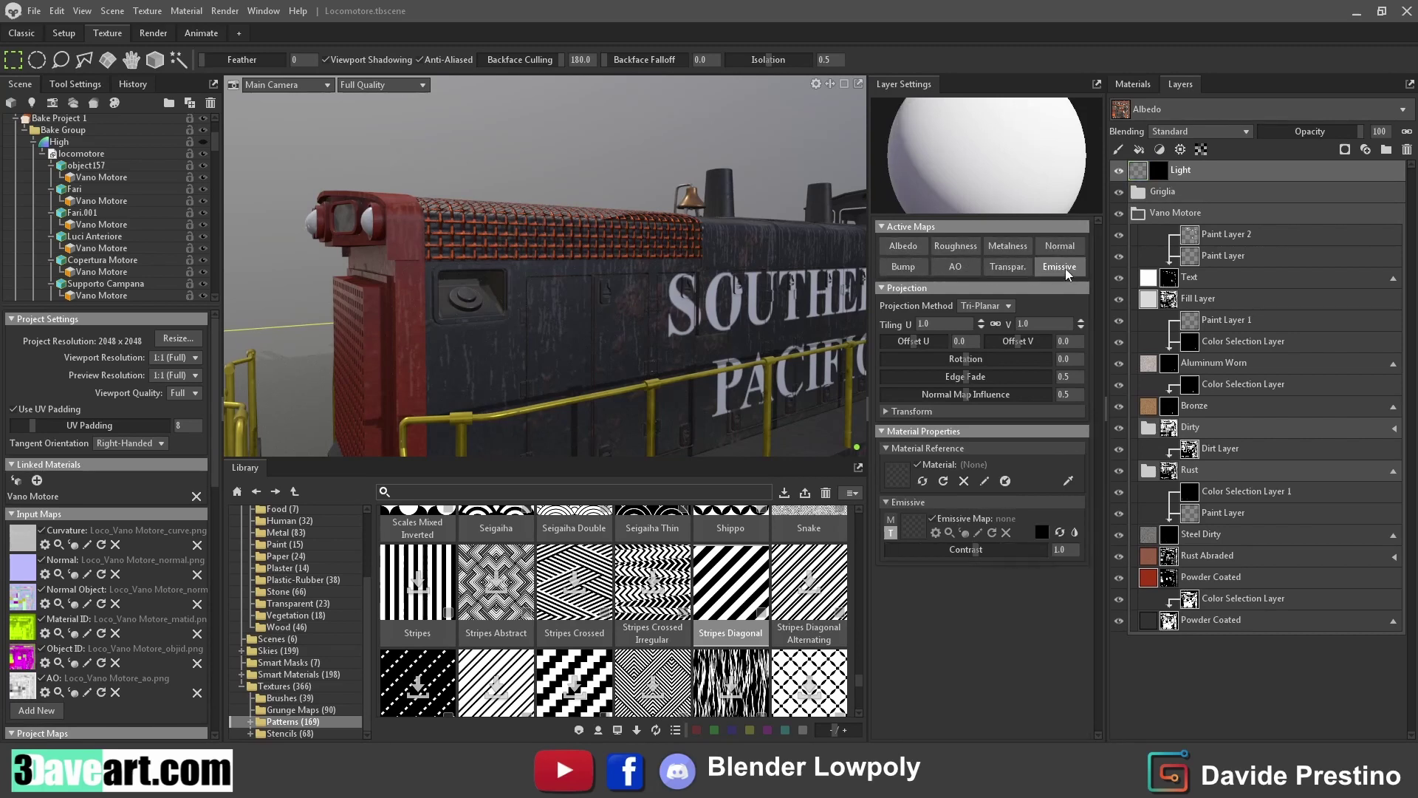
Set the Light layer's emission to a pale light cyan and add a paint layer above it
click(1042, 533)
click(618, 286)
drag(753, 344, 753, 385)
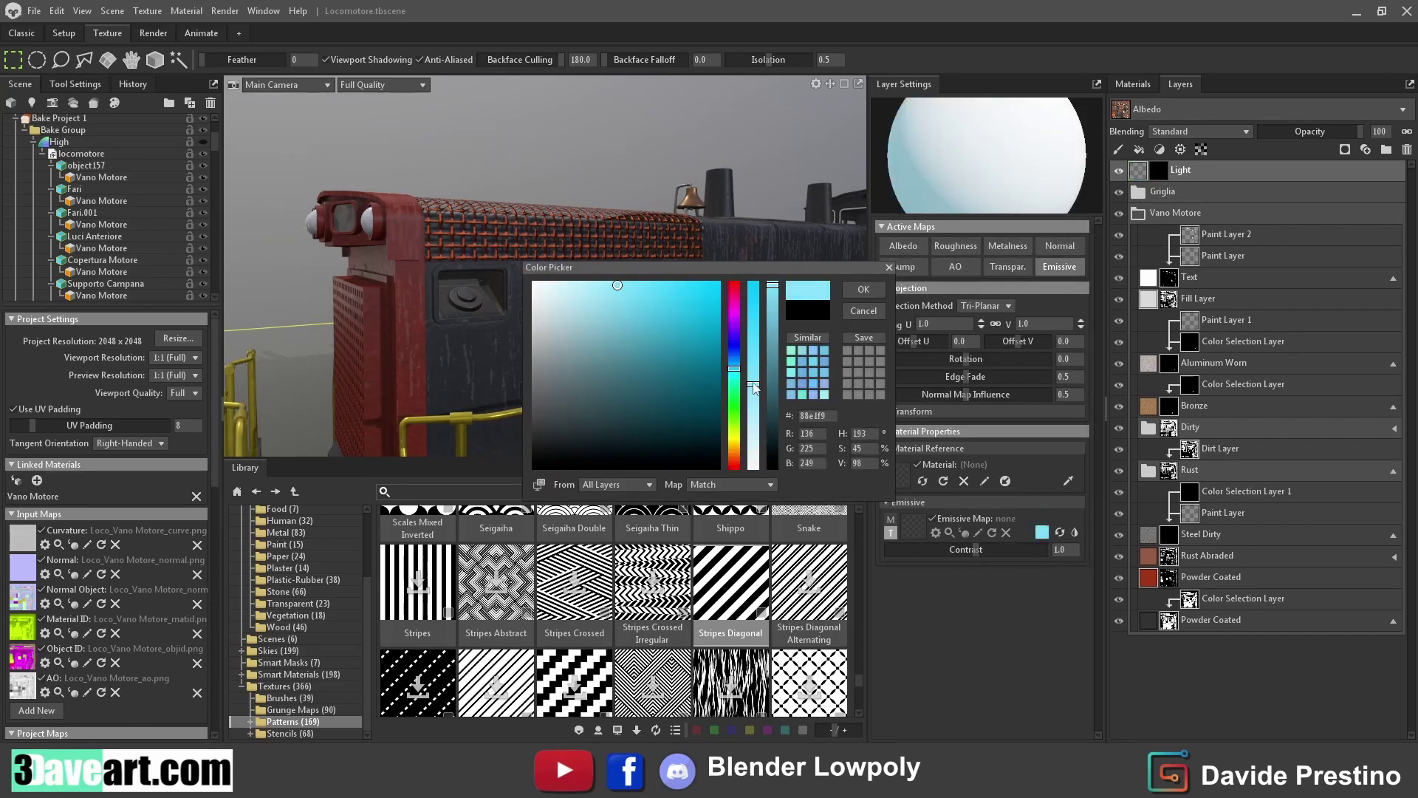
drag(976, 550, 1049, 550)
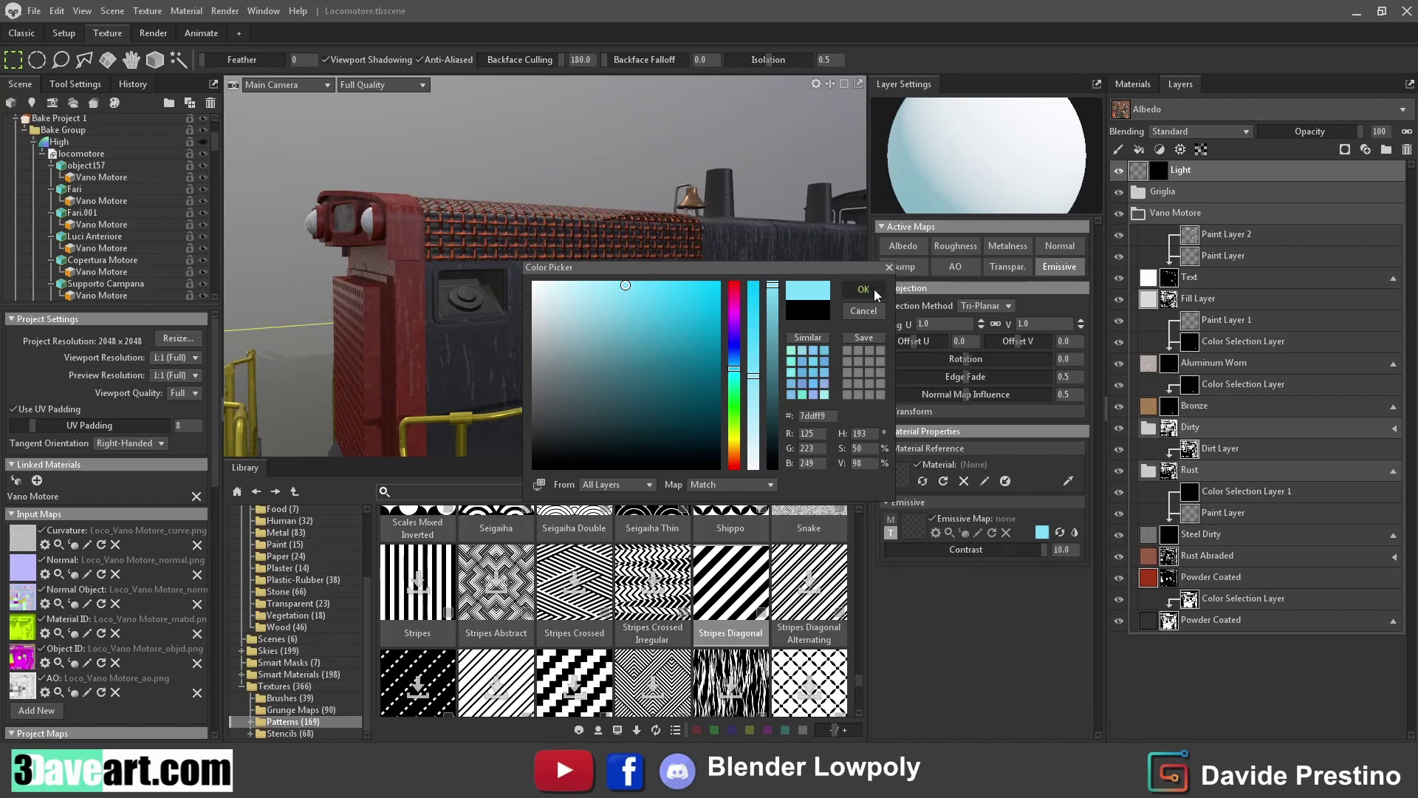
click(863, 289)
click(1119, 149)
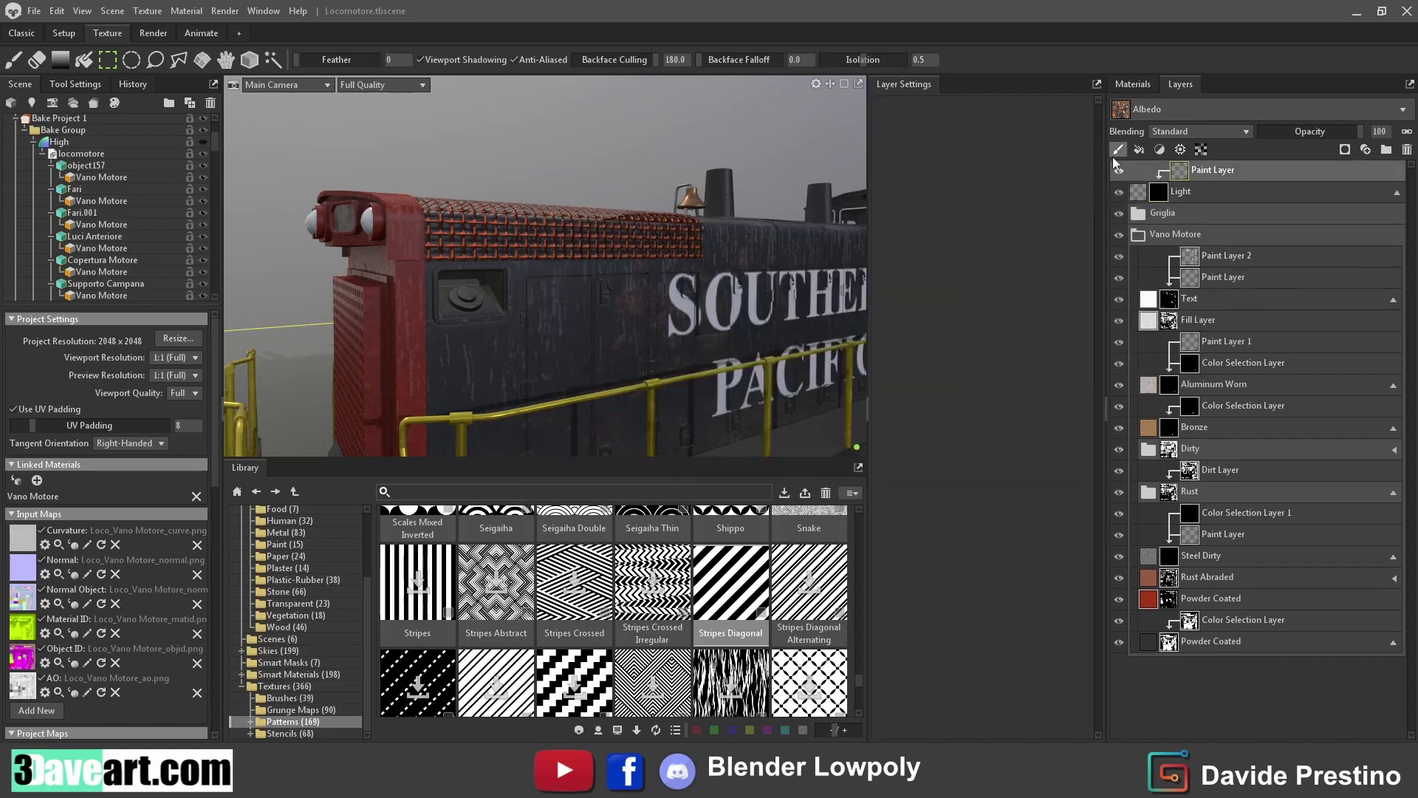
Add a Color Selection mask using Object ID as its source
click(1181, 149)
click(998, 124)
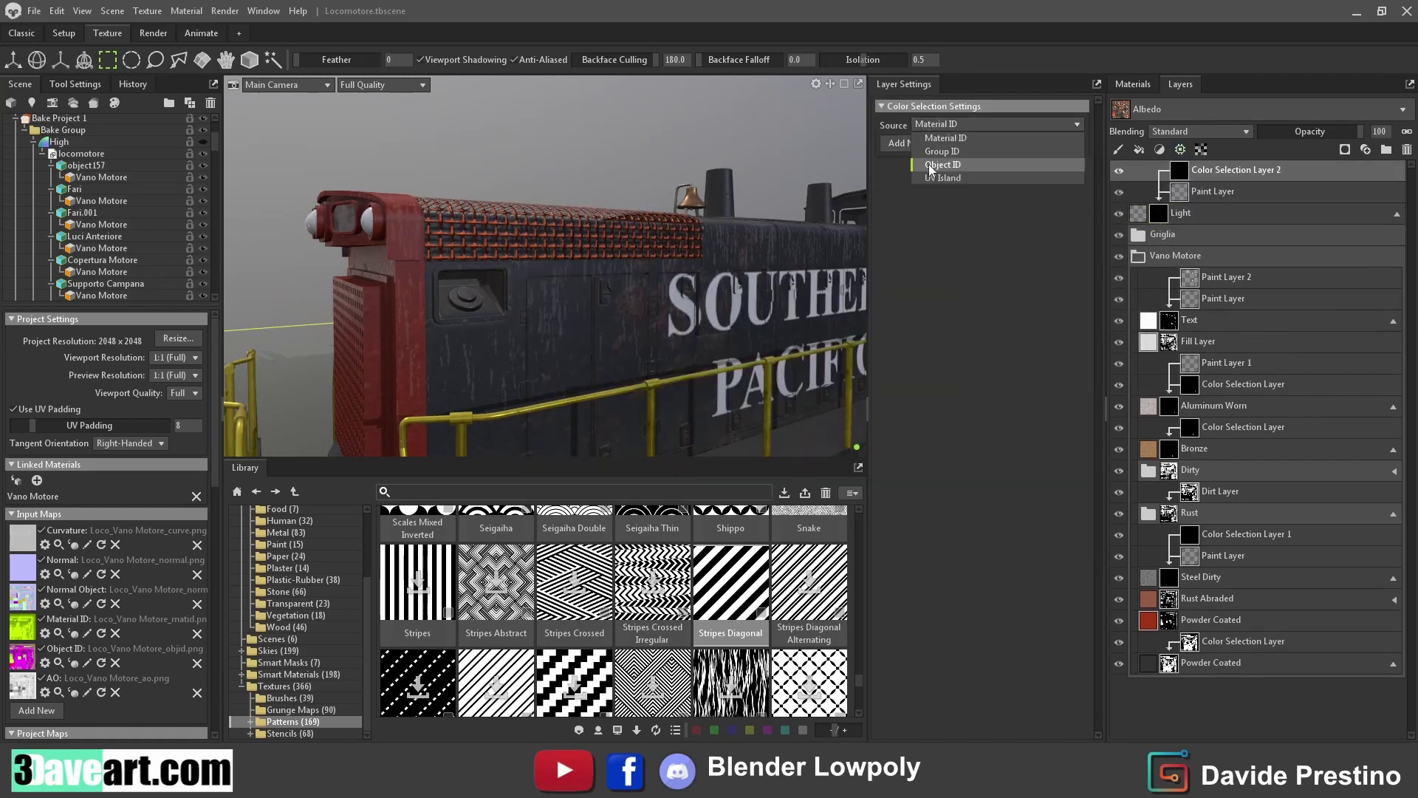
click(942, 164)
Eyedrop three Object ID colours, including magenta and orange, from the locomotive
click(905, 143)
click(532, 333)
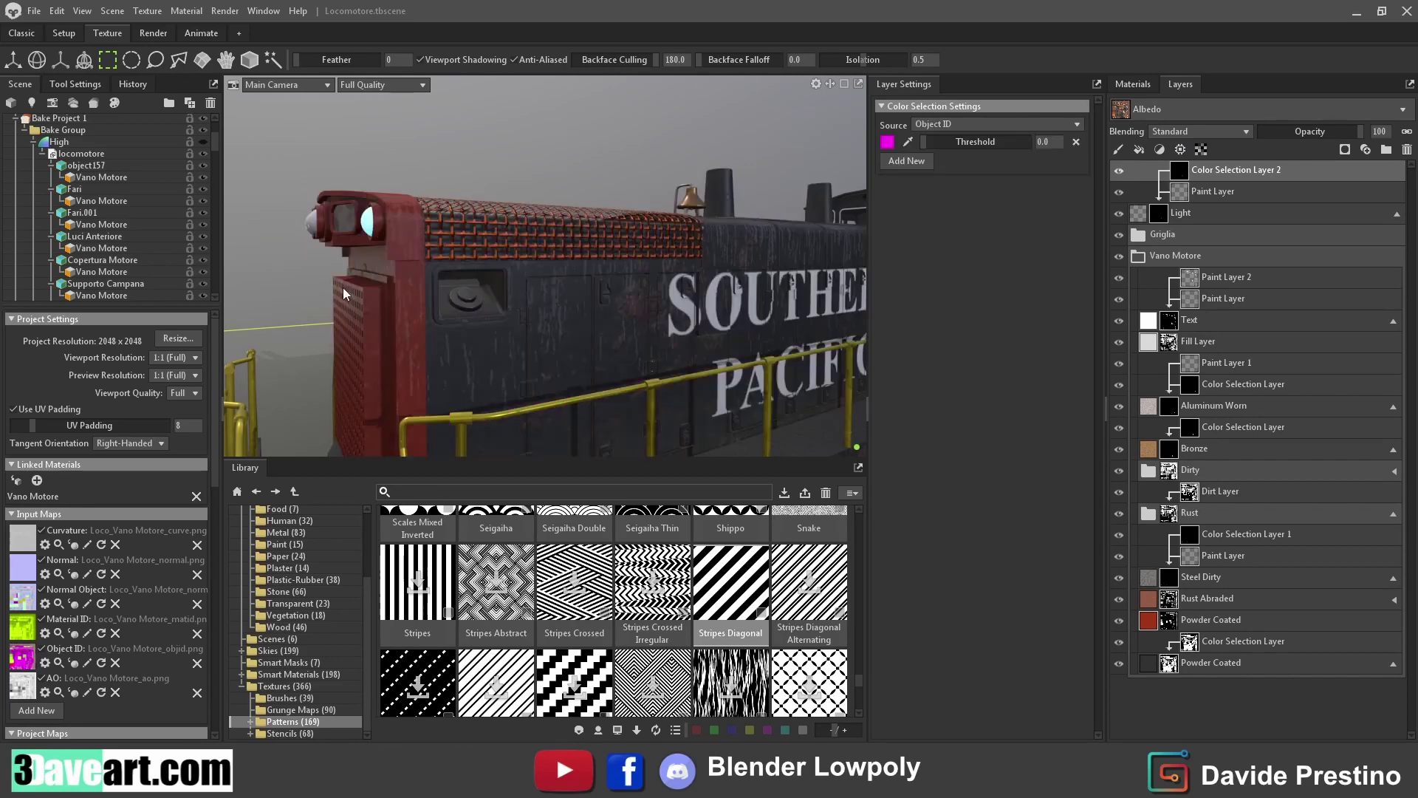
drag(606, 333, 485, 338)
click(907, 161)
click(496, 268)
click(906, 178)
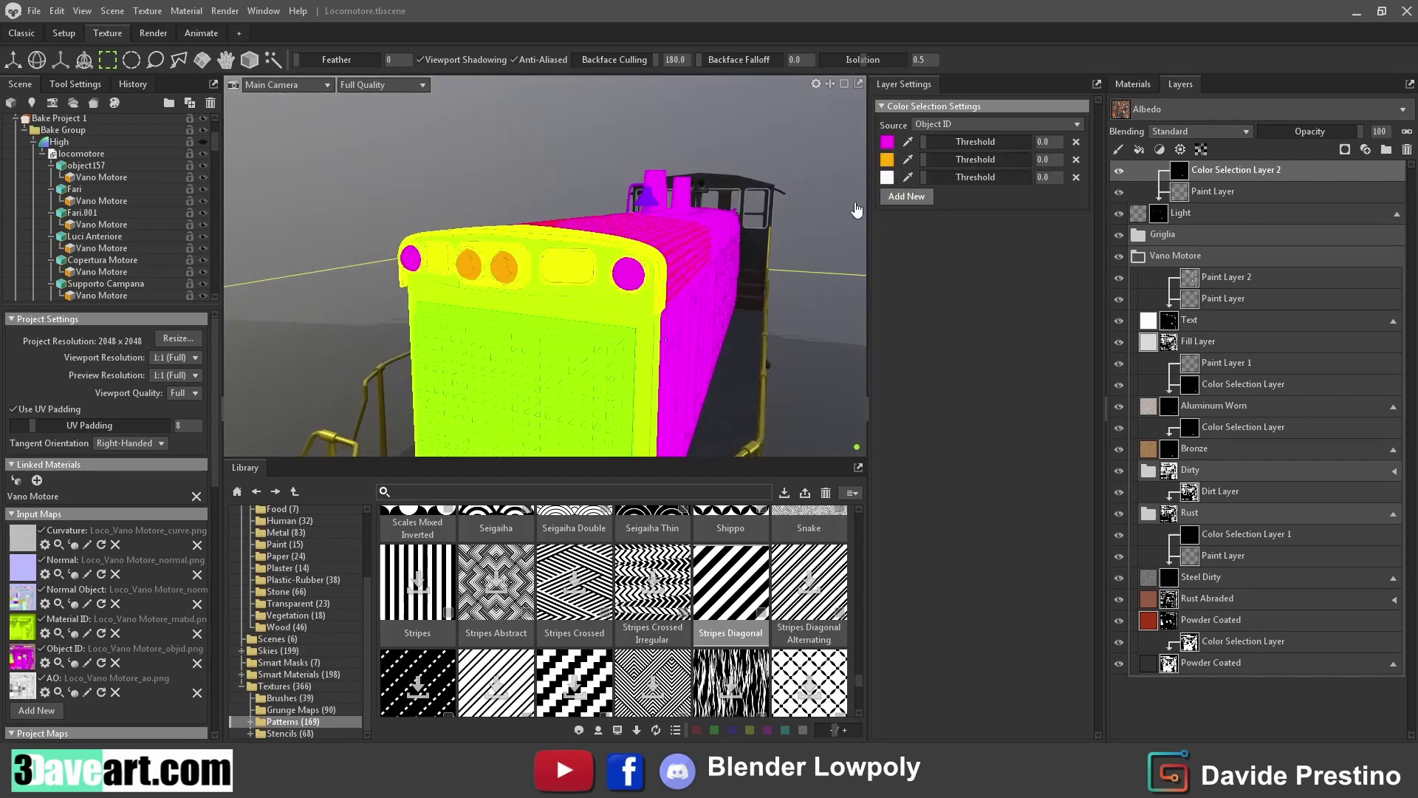
click(675, 264)
mouse_move(675, 265)
mouse_down()
mouse_move(530, 289)
mouse_move(828, 252)
mouse_move(712, 318)
mouse_move(716, 352)
mouse_move(692, 329)
mouse_up()
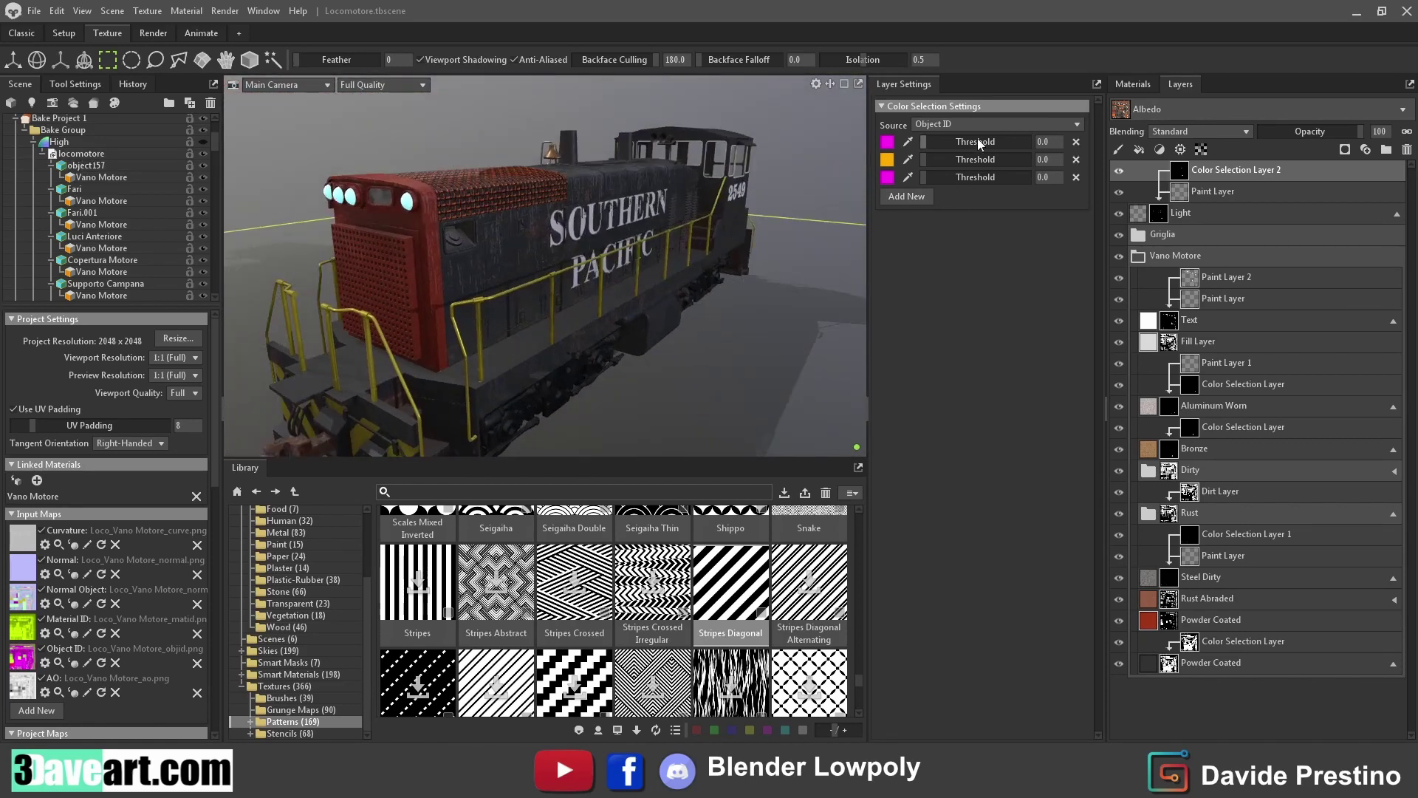
click(1132, 84)
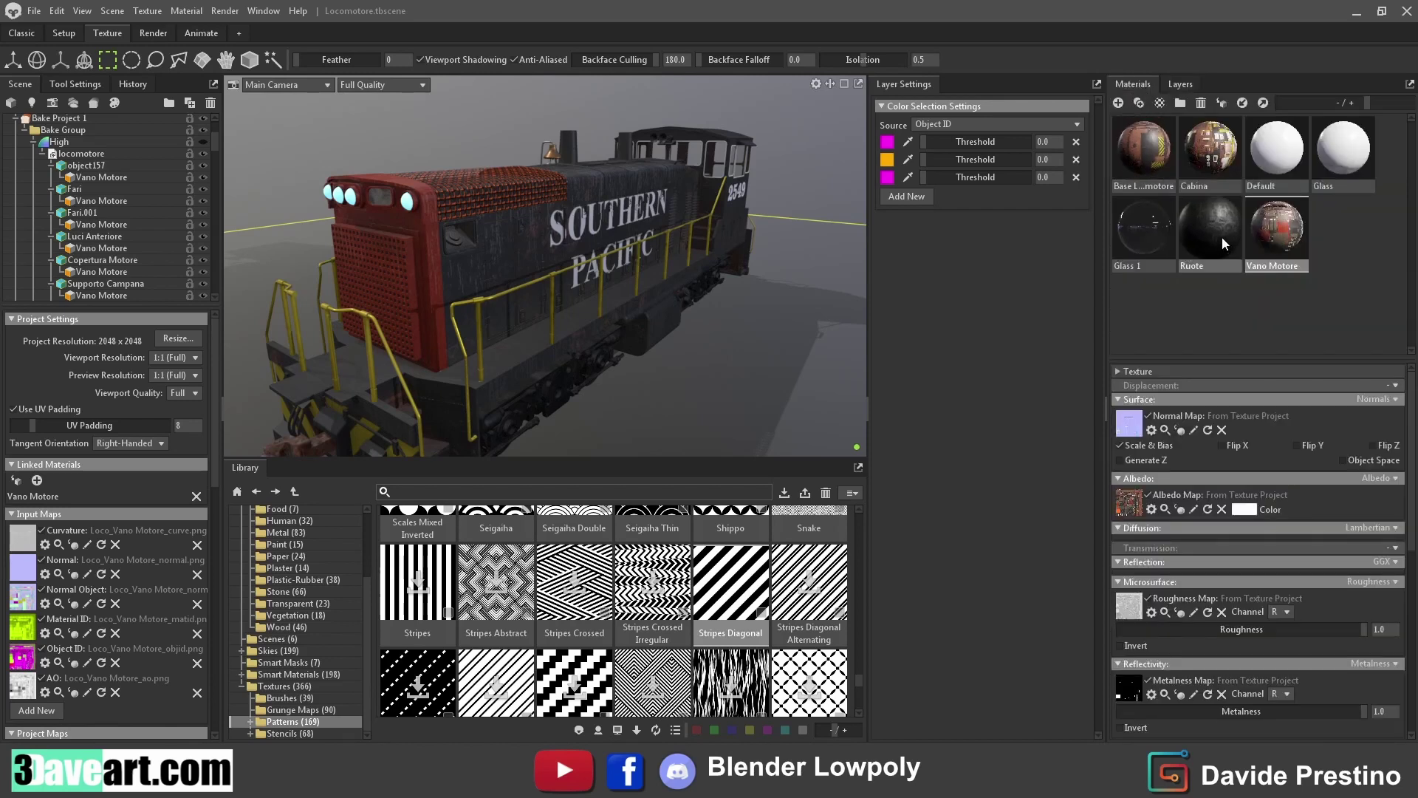
Add Steel Diamond from the Metal library as a layer on Base Locomotore
double_click(1144, 152)
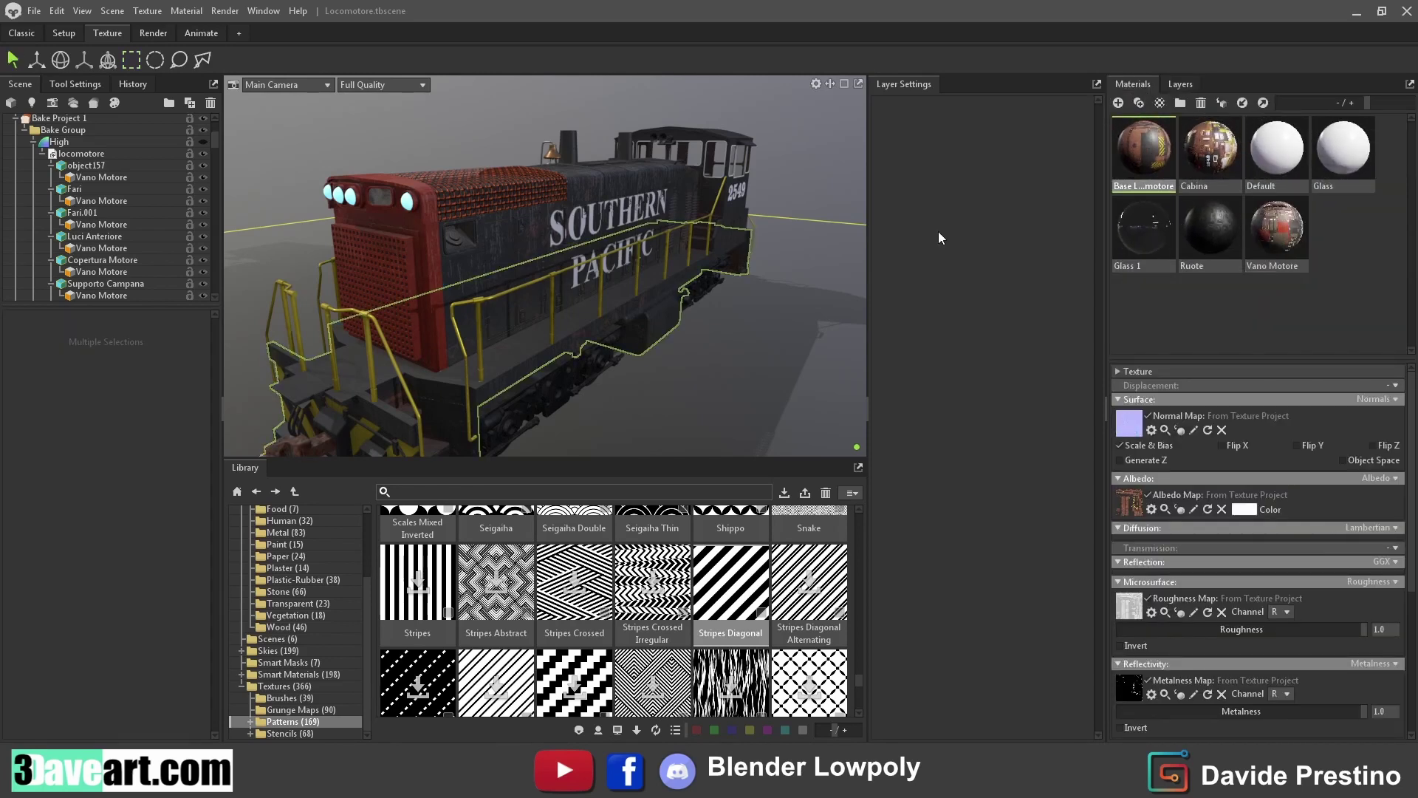
click(1180, 84)
click(1149, 148)
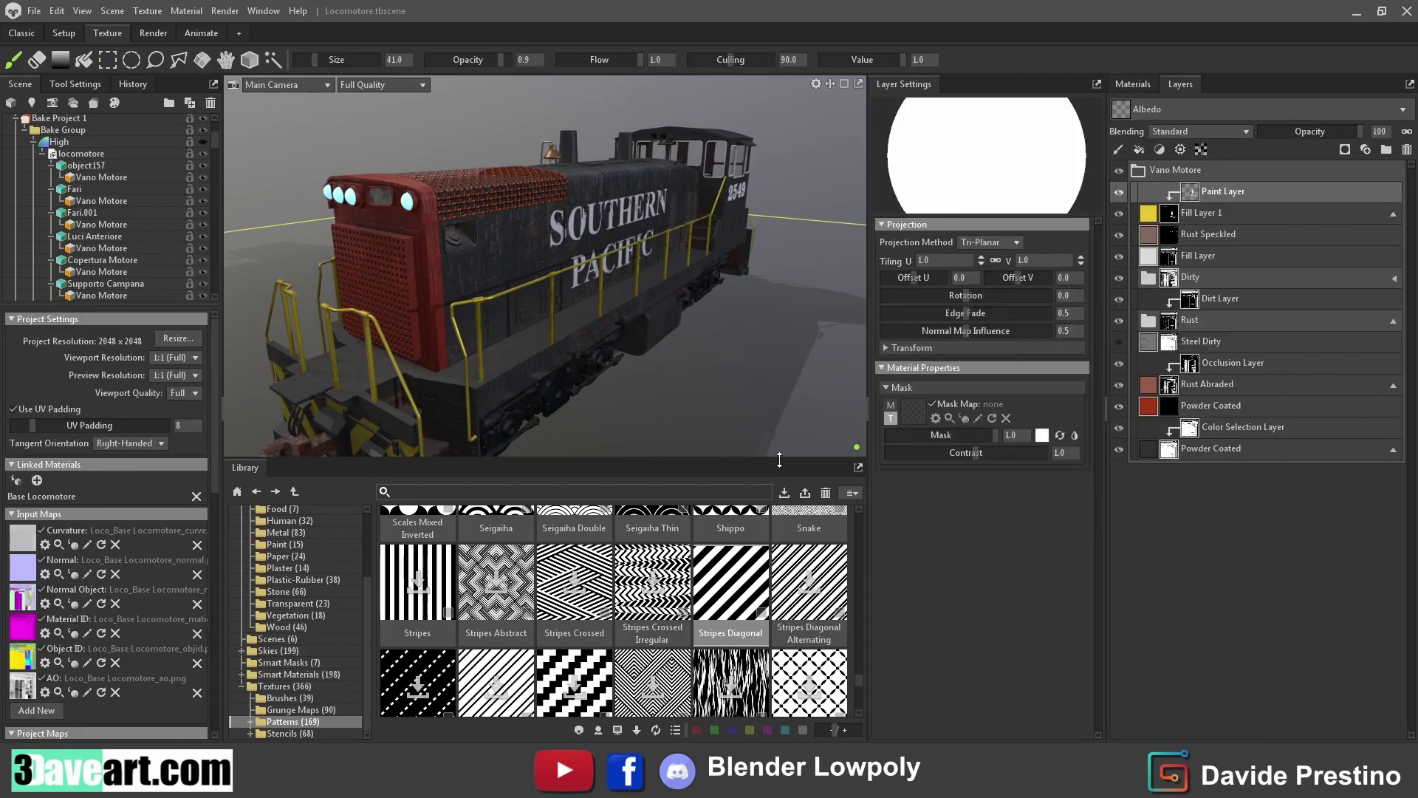
click(278, 532)
scroll(730, 608, down, 1)
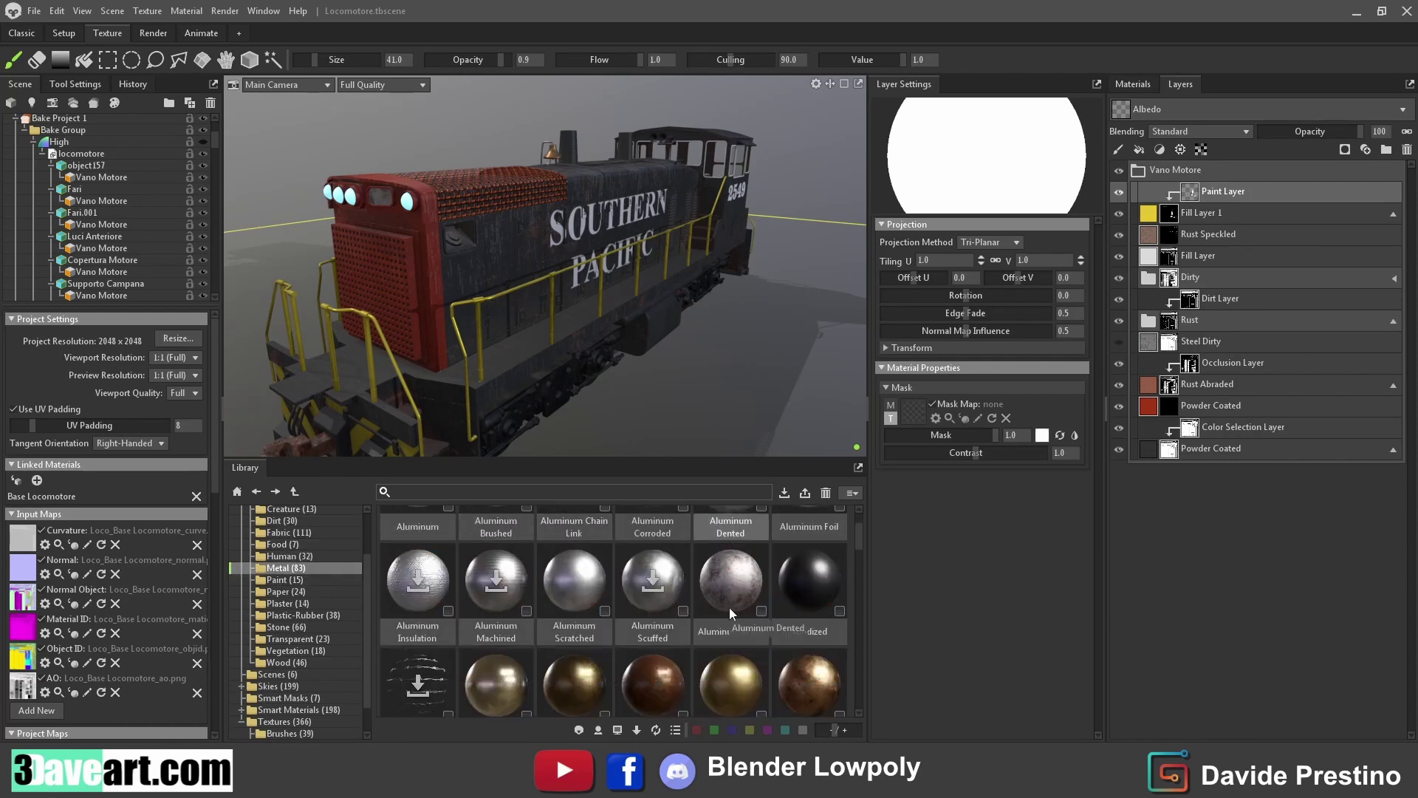
scroll(729, 608, down, 4)
scroll(729, 608, down, 4)
scroll(729, 608, down, 4)
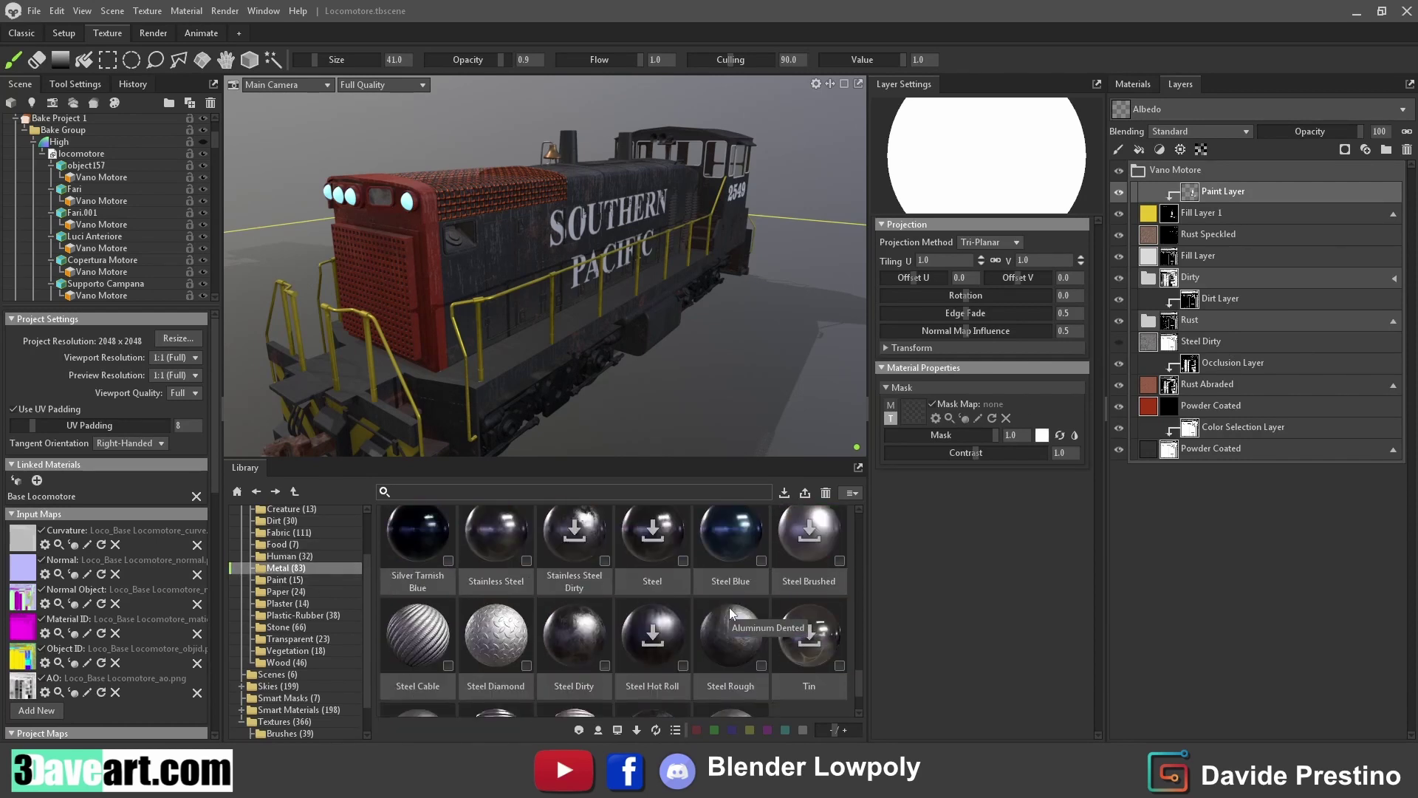
scroll(729, 607, down, 2)
drag(563, 576, 1202, 201)
drag(1212, 186, 1212, 189)
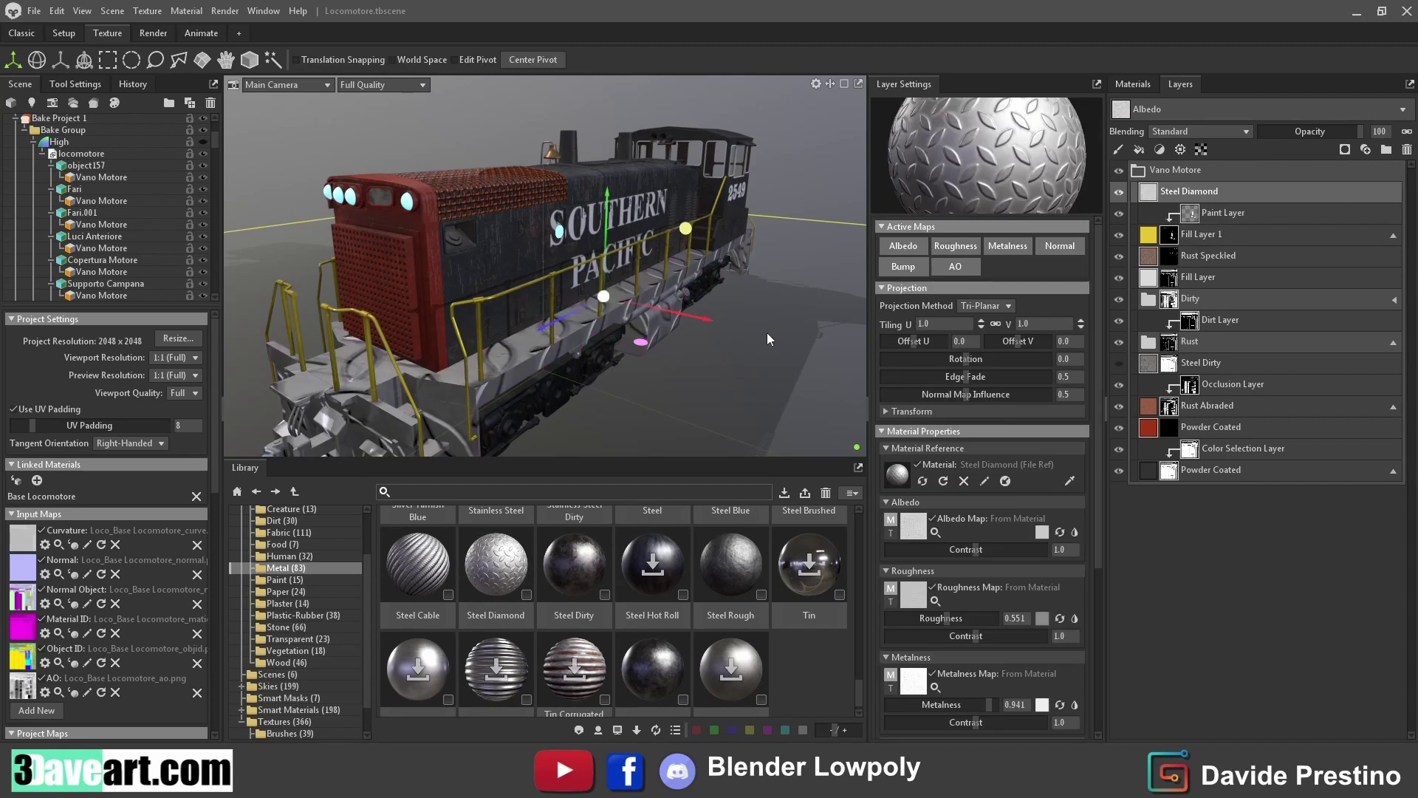
mouse_move(961, 342)
text(30)
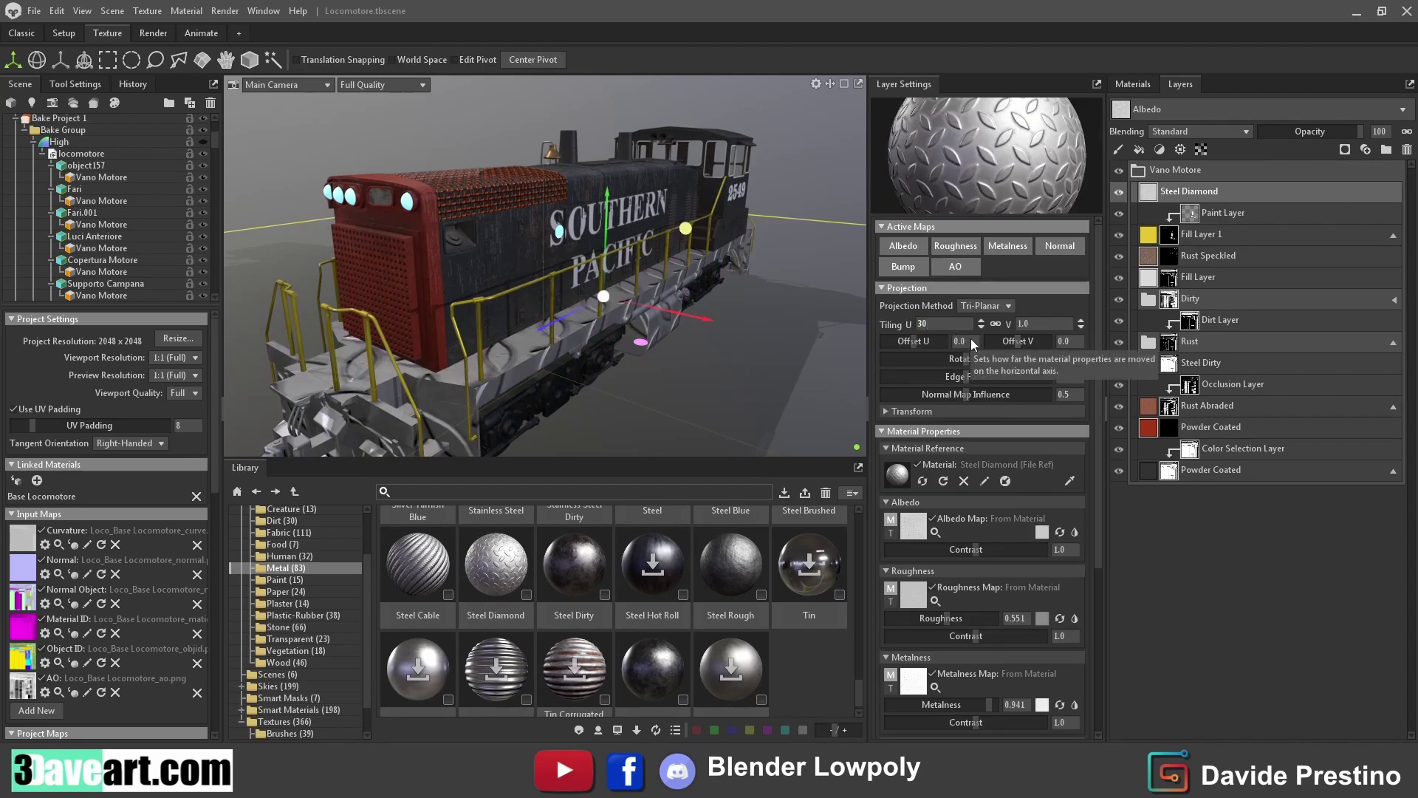
Set the Steel Diamond tiling to 15
key(Return)
text(10)
key(Return)
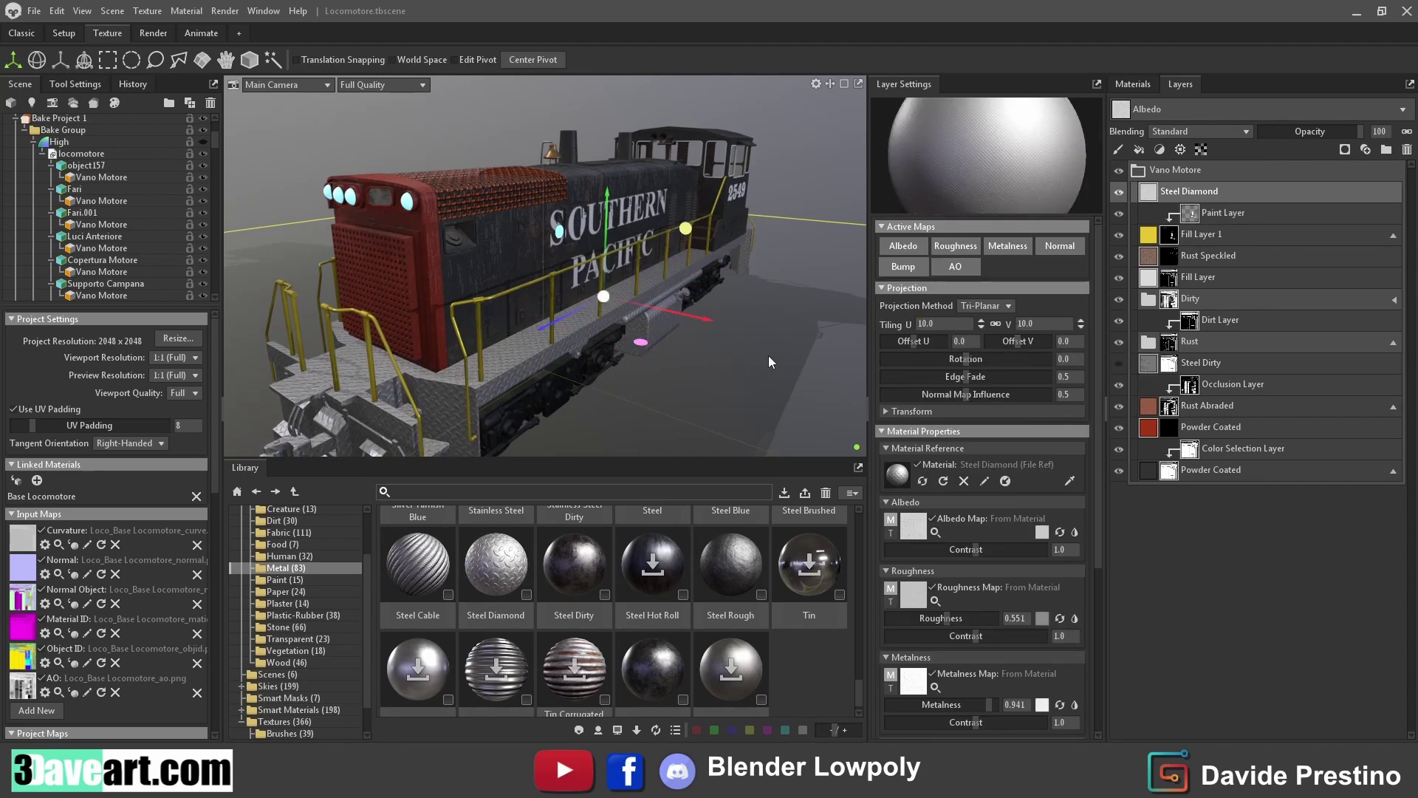
text(15)
key(Return)
Switch the diamond plate projection to UV and hide it behind a black paint mask
drag(850, 330, 534, 361)
scroll(645, 284, up, 3)
drag(646, 284, 531, 335)
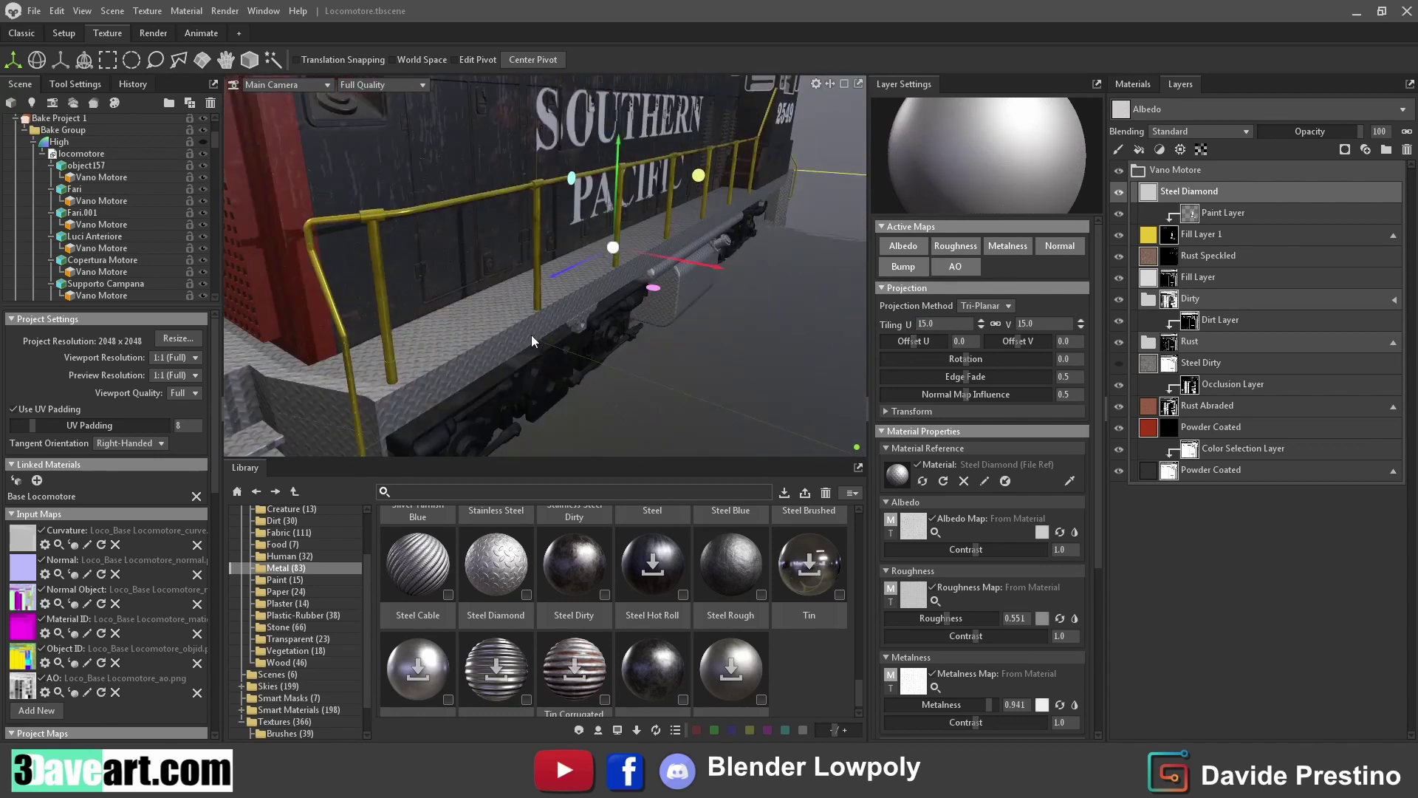
scroll(336, 411, up, 2)
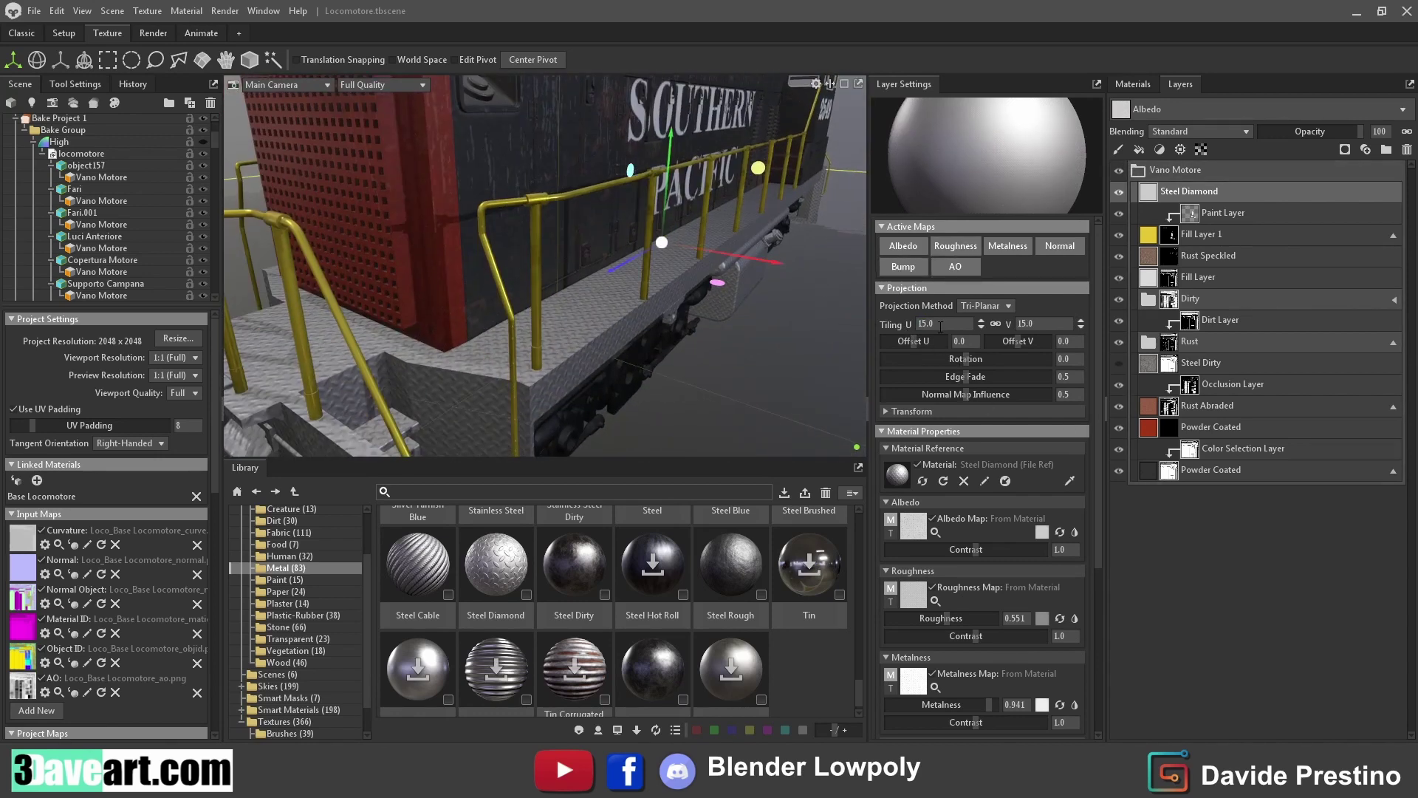
click(991, 307)
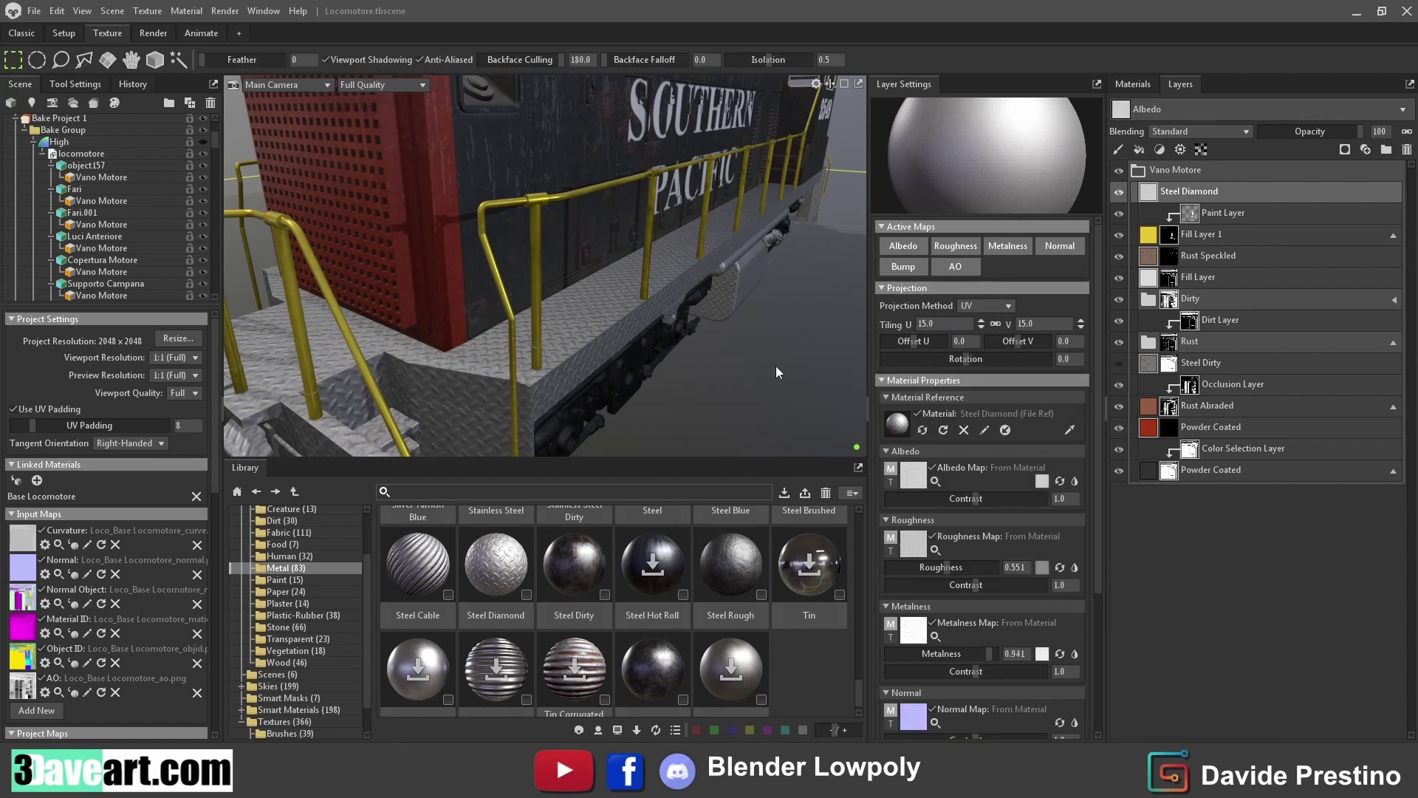
click(1346, 151)
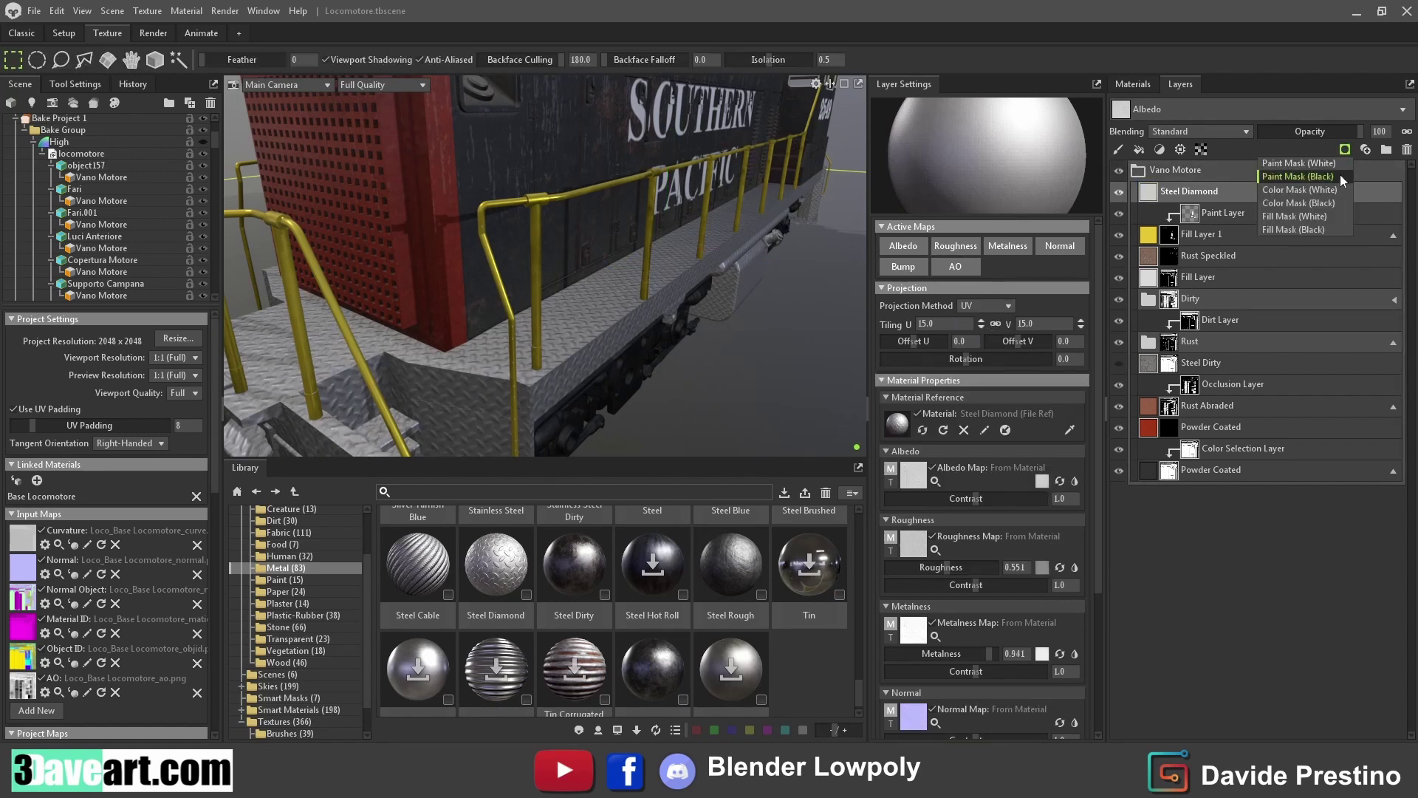
click(1342, 176)
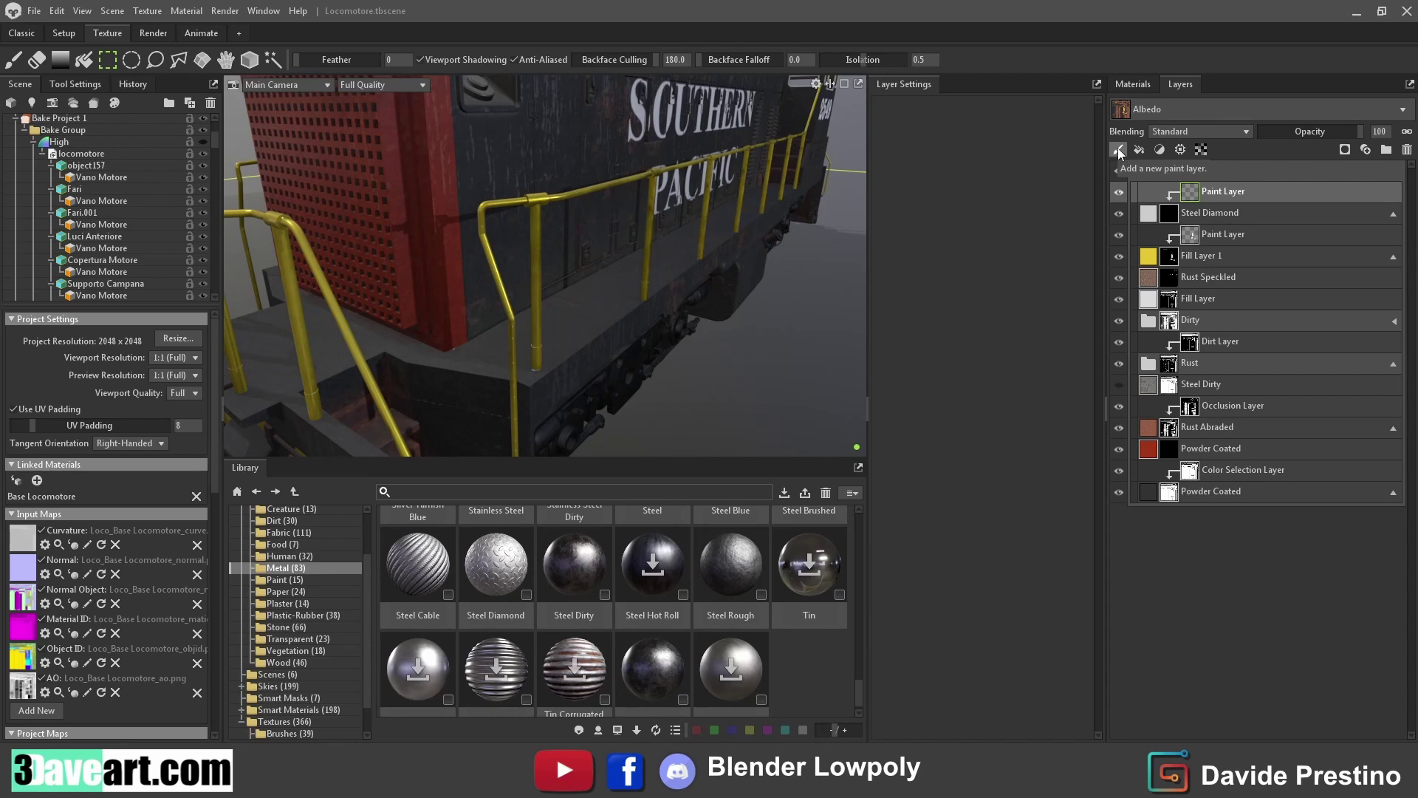
Polygon-fill the side walkway deck and steps in the Steel Diamond mask
click(201, 59)
click(485, 342)
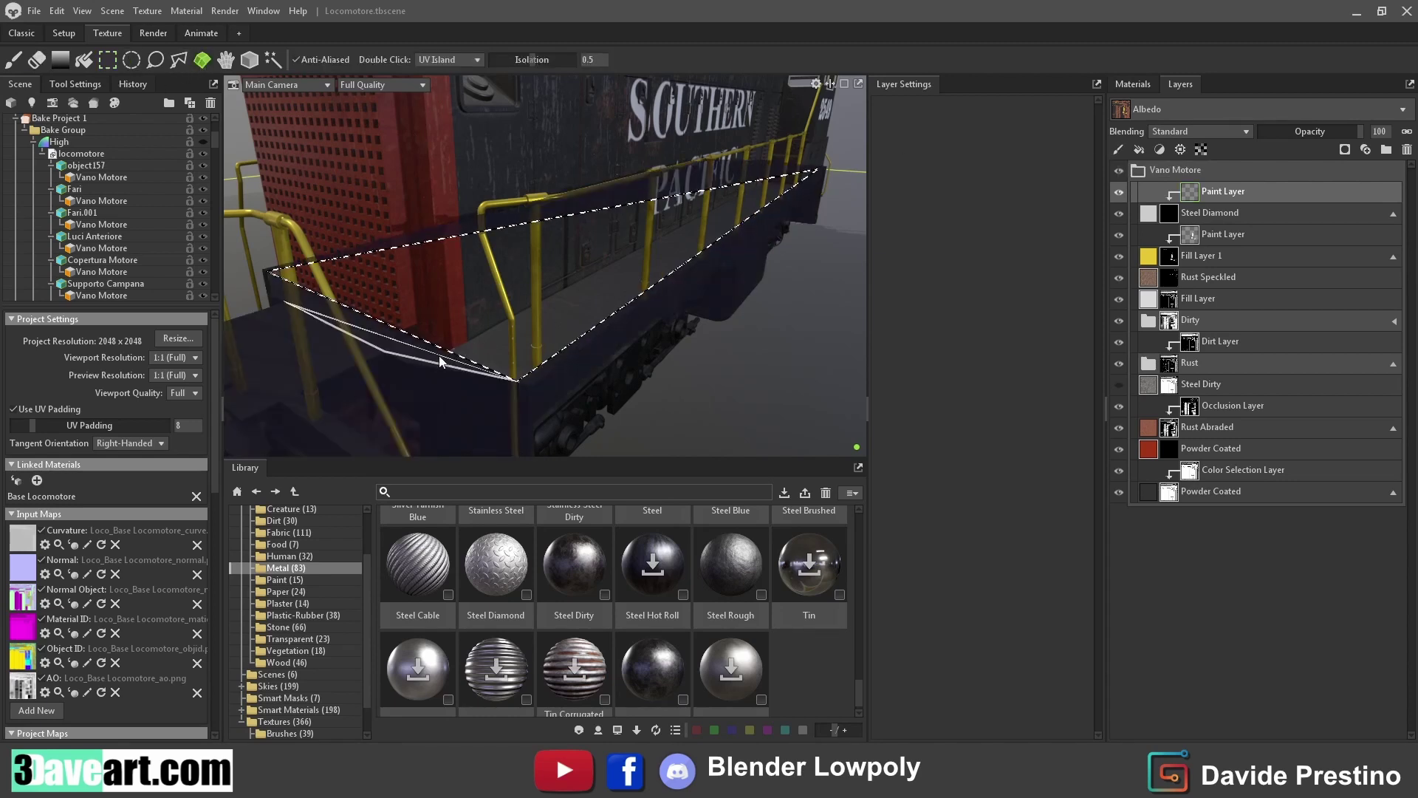
click(510, 378)
click(384, 352)
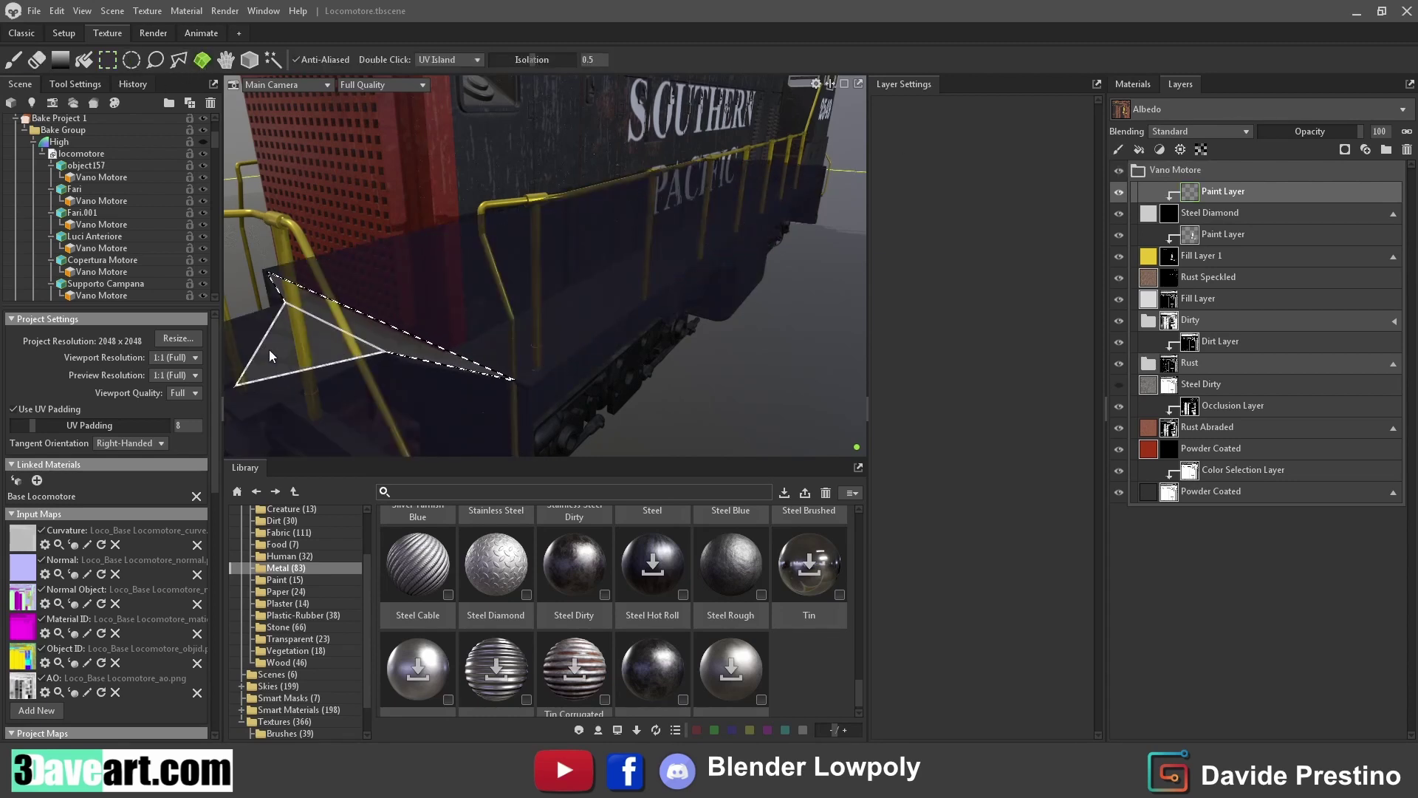
mouse_move(446, 317)
alt+mouse_down()
mouse_move(571, 310)
mouse_move(434, 330)
alt+mouse_up()
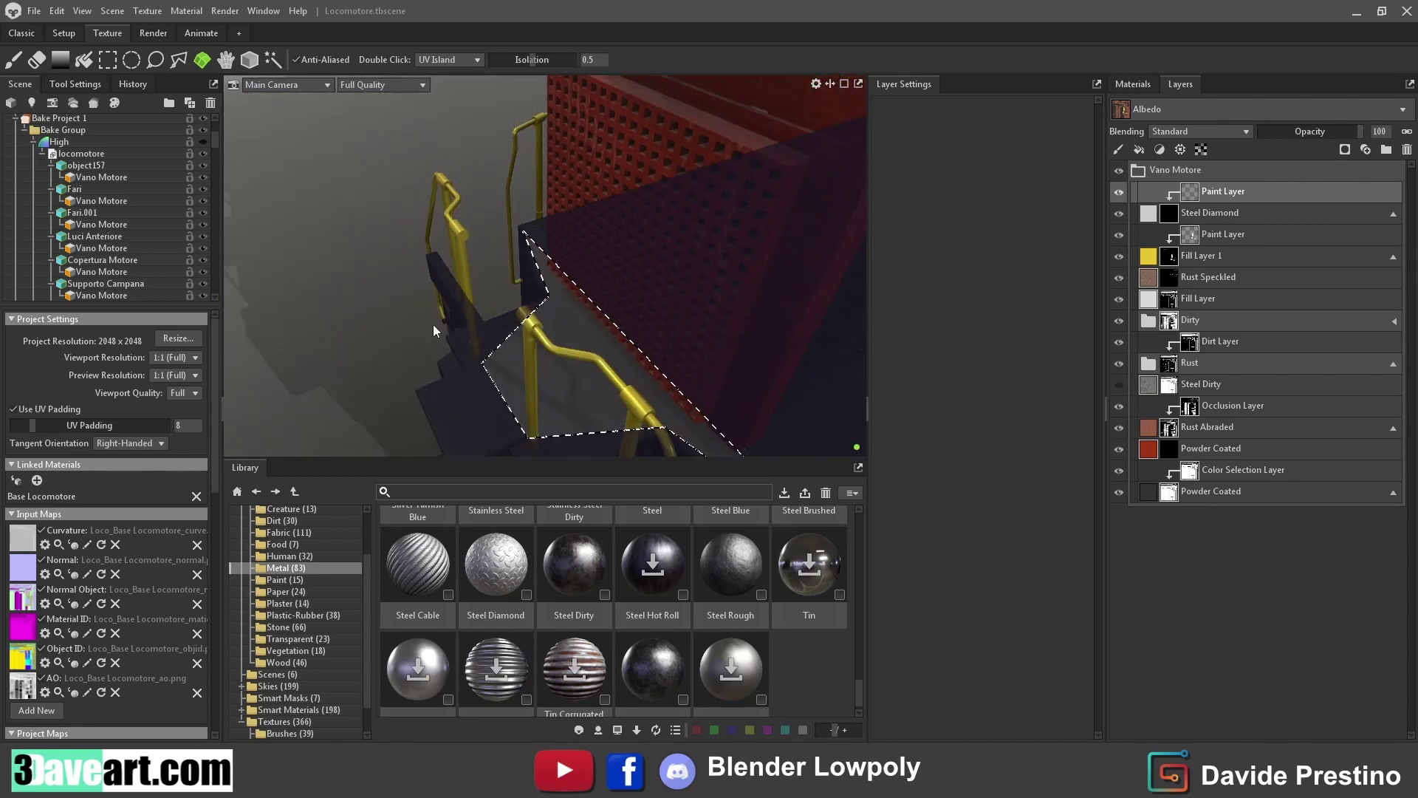
click(226, 59)
mouse_move(458, 281)
mouse_down()
mouse_move(529, 322)
mouse_move(1063, 258)
mouse_up()
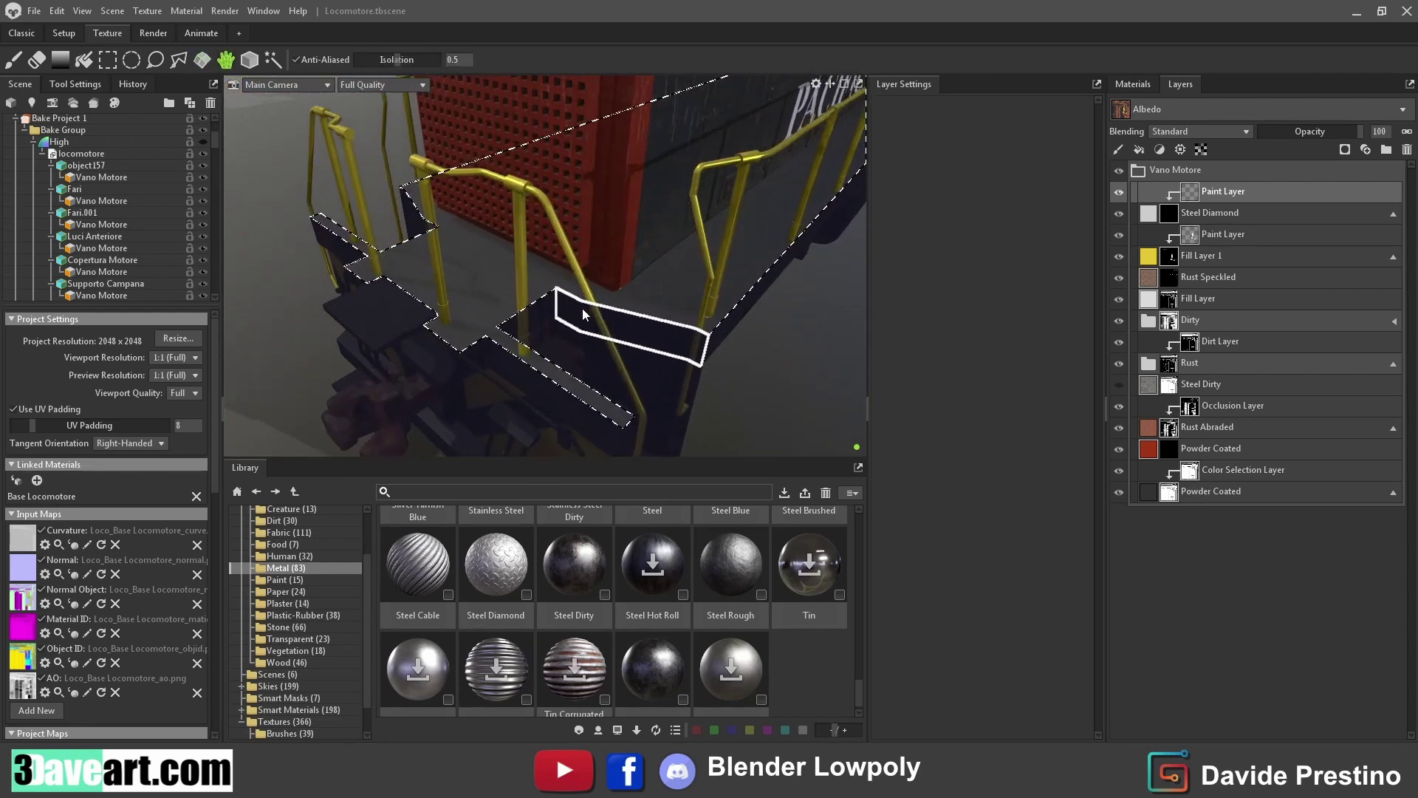
key(f)
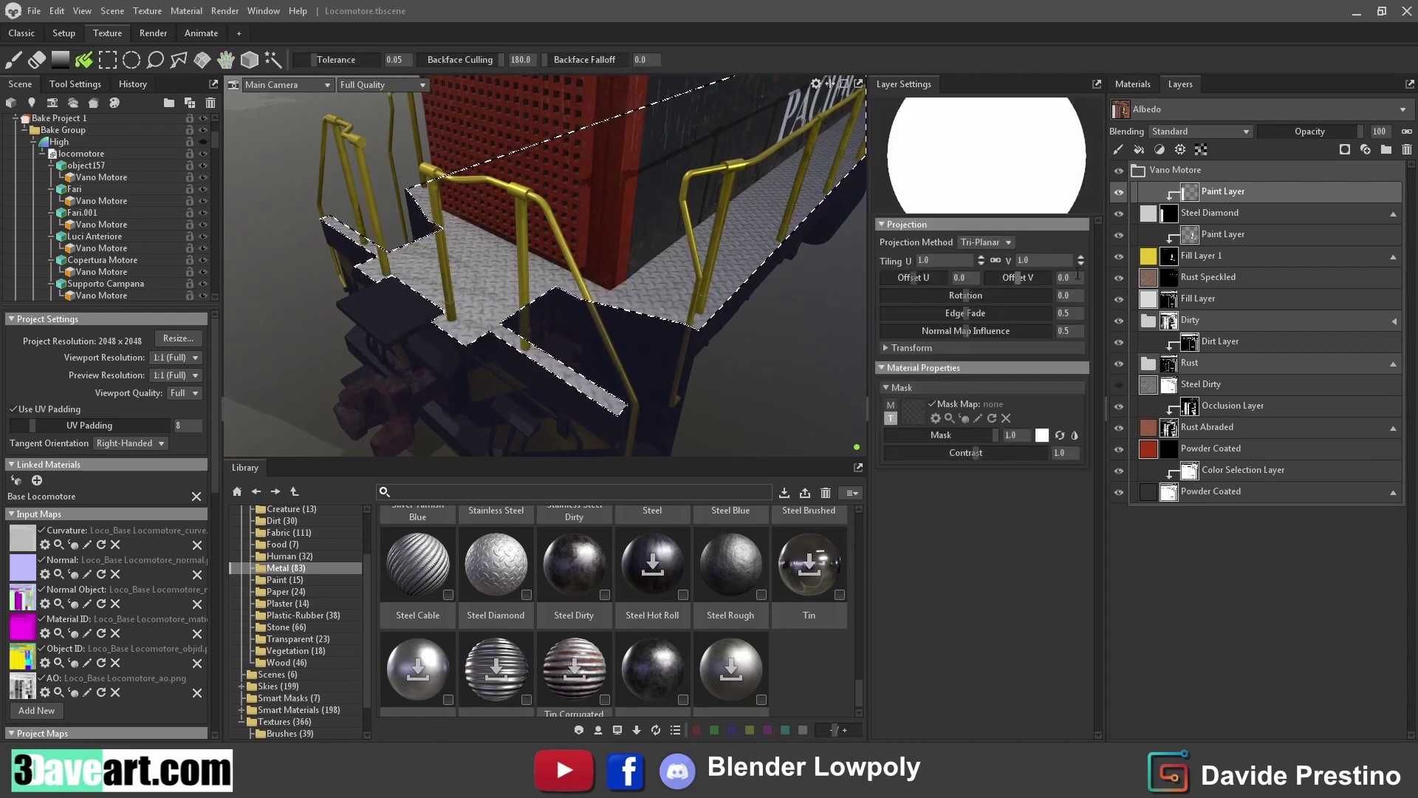
Delete the extra paint layer and set Steel Diamond blending to Multiply
key(Delete)
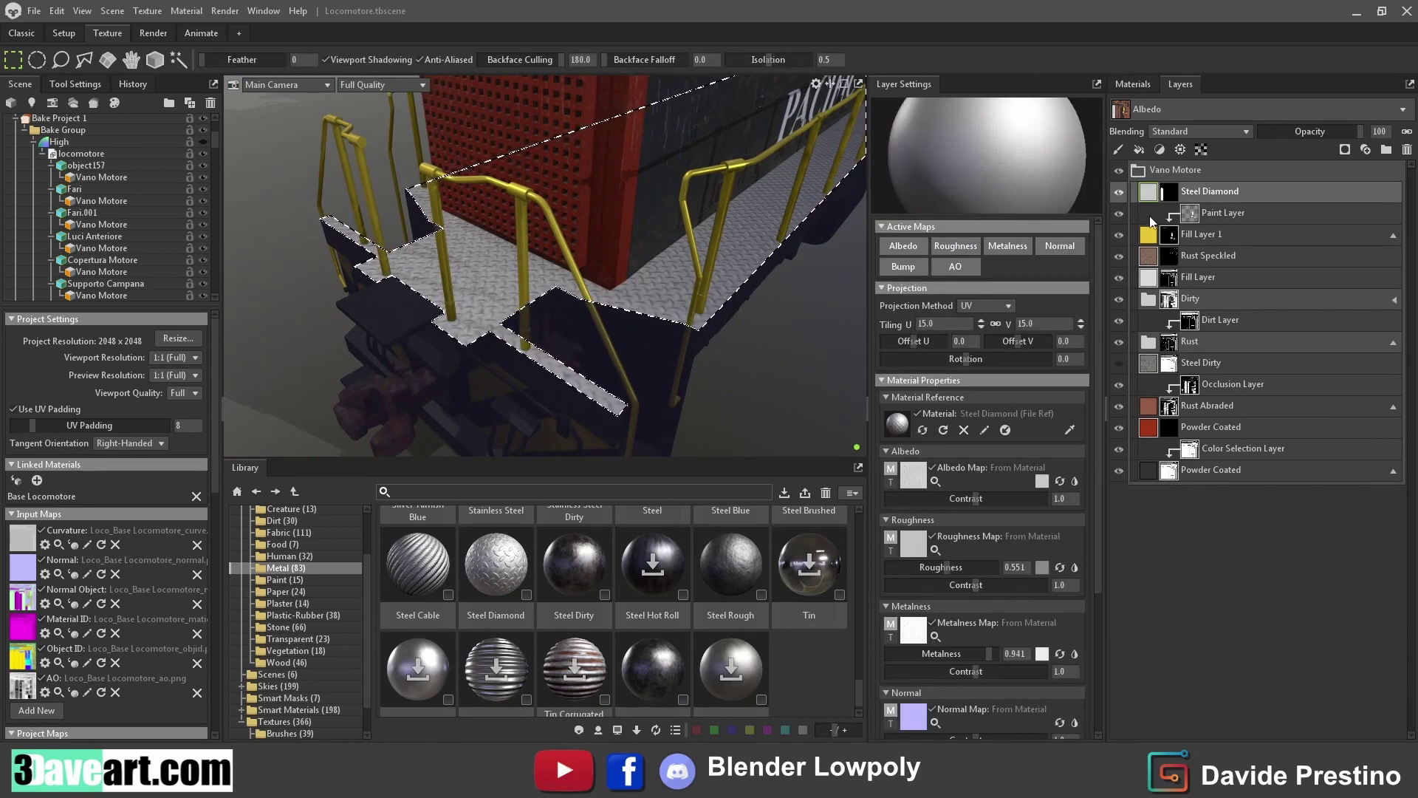
click(1200, 132)
click(1175, 169)
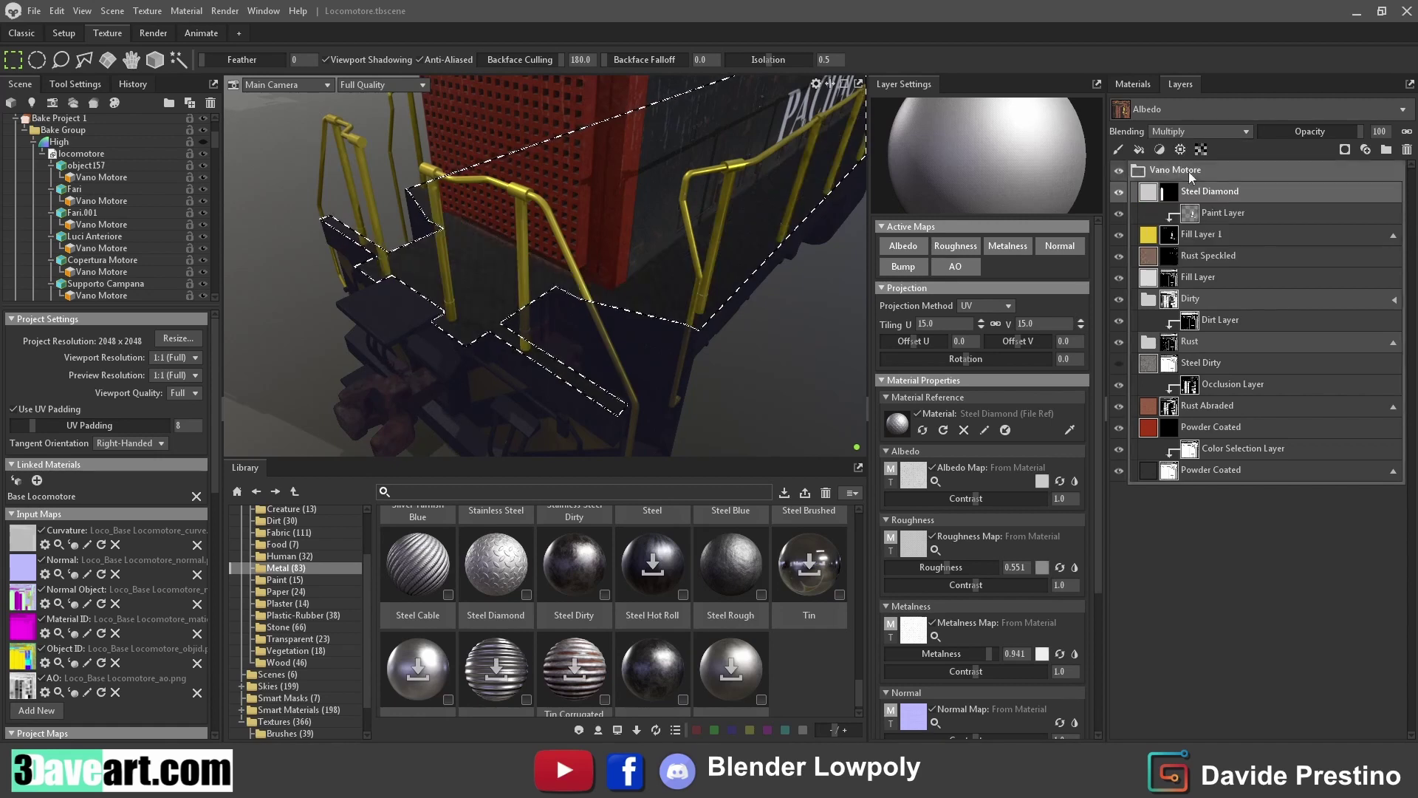
mouse_move(695, 310)
alt+mouse_down()
mouse_move(728, 296)
mouse_move(456, 347)
mouse_move(648, 303)
mouse_move(342, 402)
mouse_move(491, 330)
mouse_move(441, 297)
mouse_move(478, 273)
mouse_move(448, 304)
alt+mouse_up()
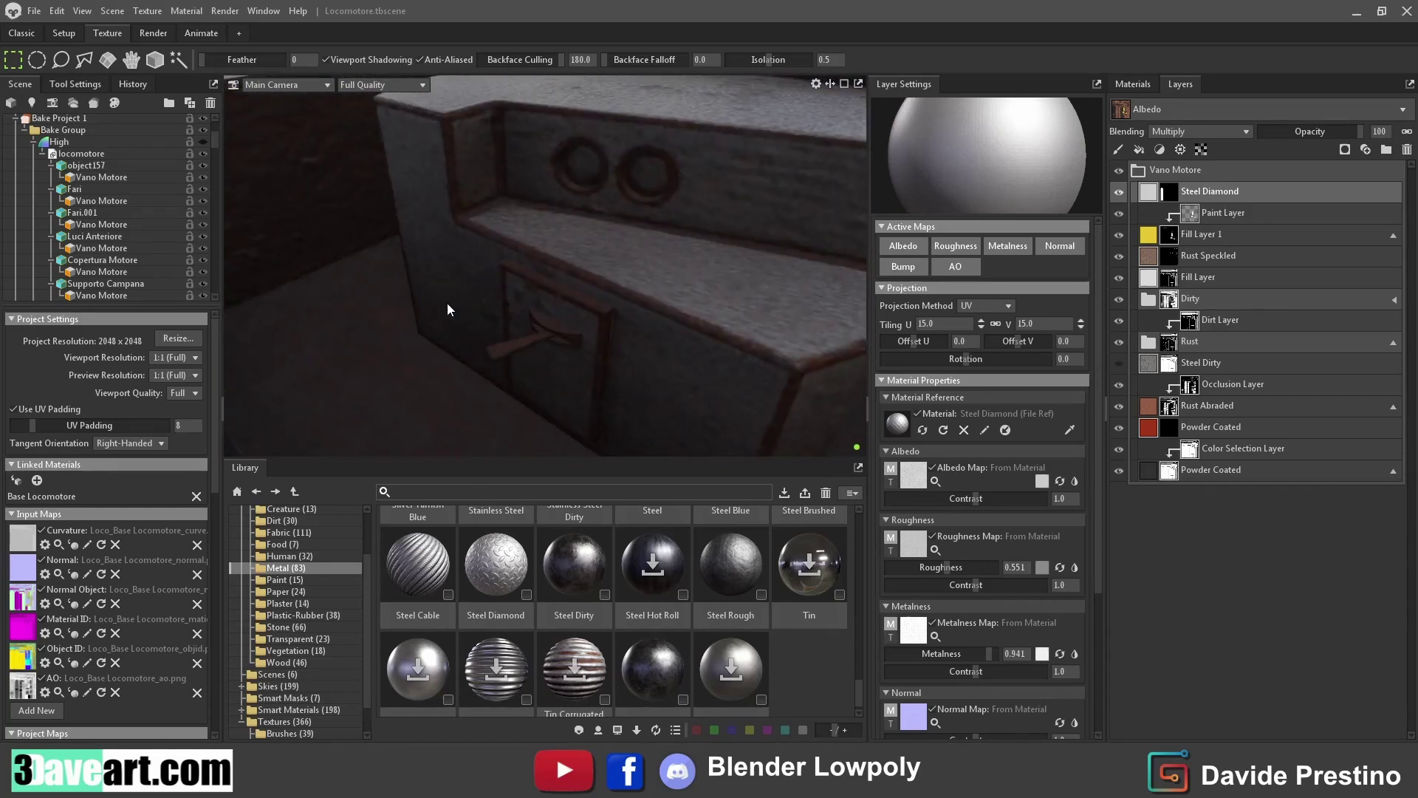
right_click(1198, 194)
Copy the diamond plate layers and paste them into the Cabina texture project
click(1225, 282)
click(1134, 84)
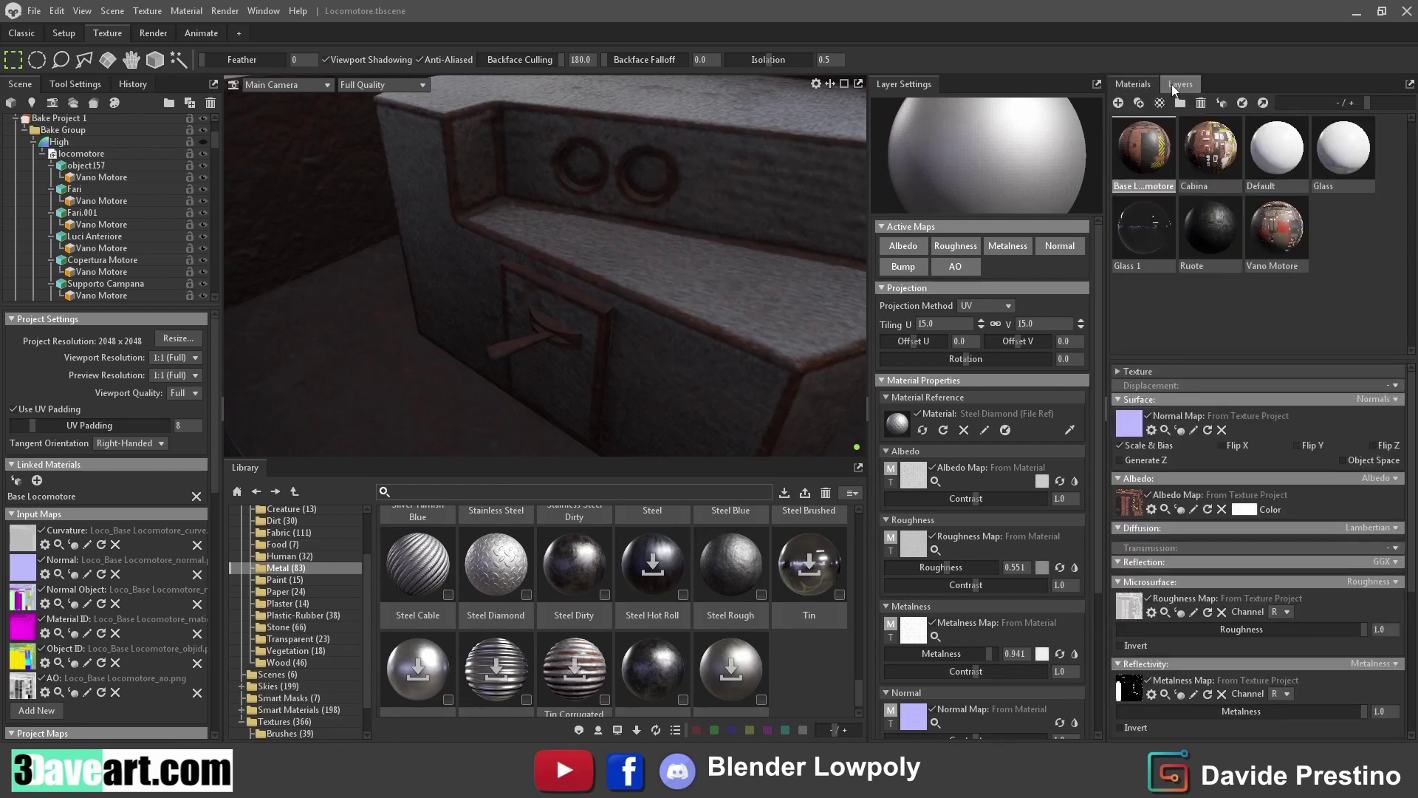
click(1197, 136)
click(1181, 84)
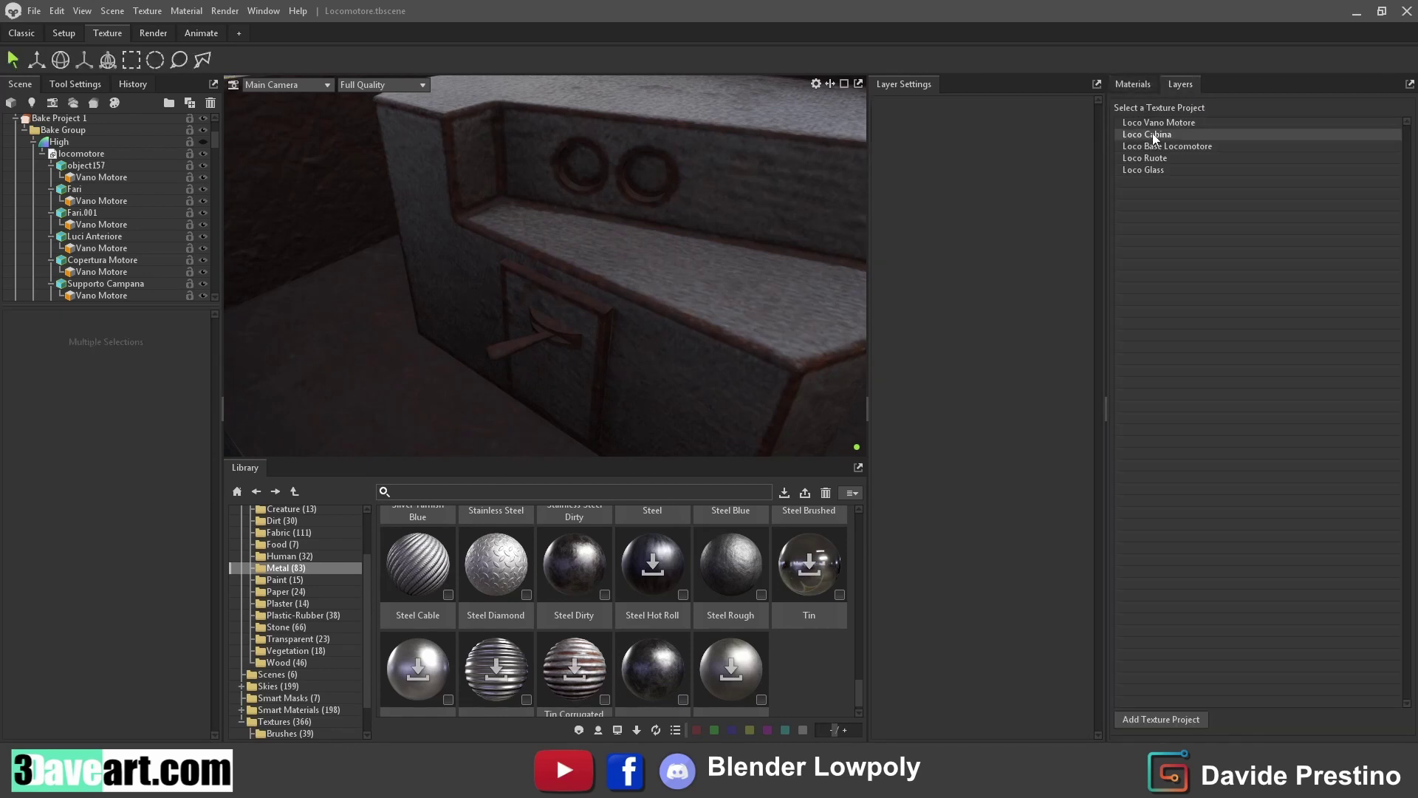
right_click(1197, 172)
click(1249, 260)
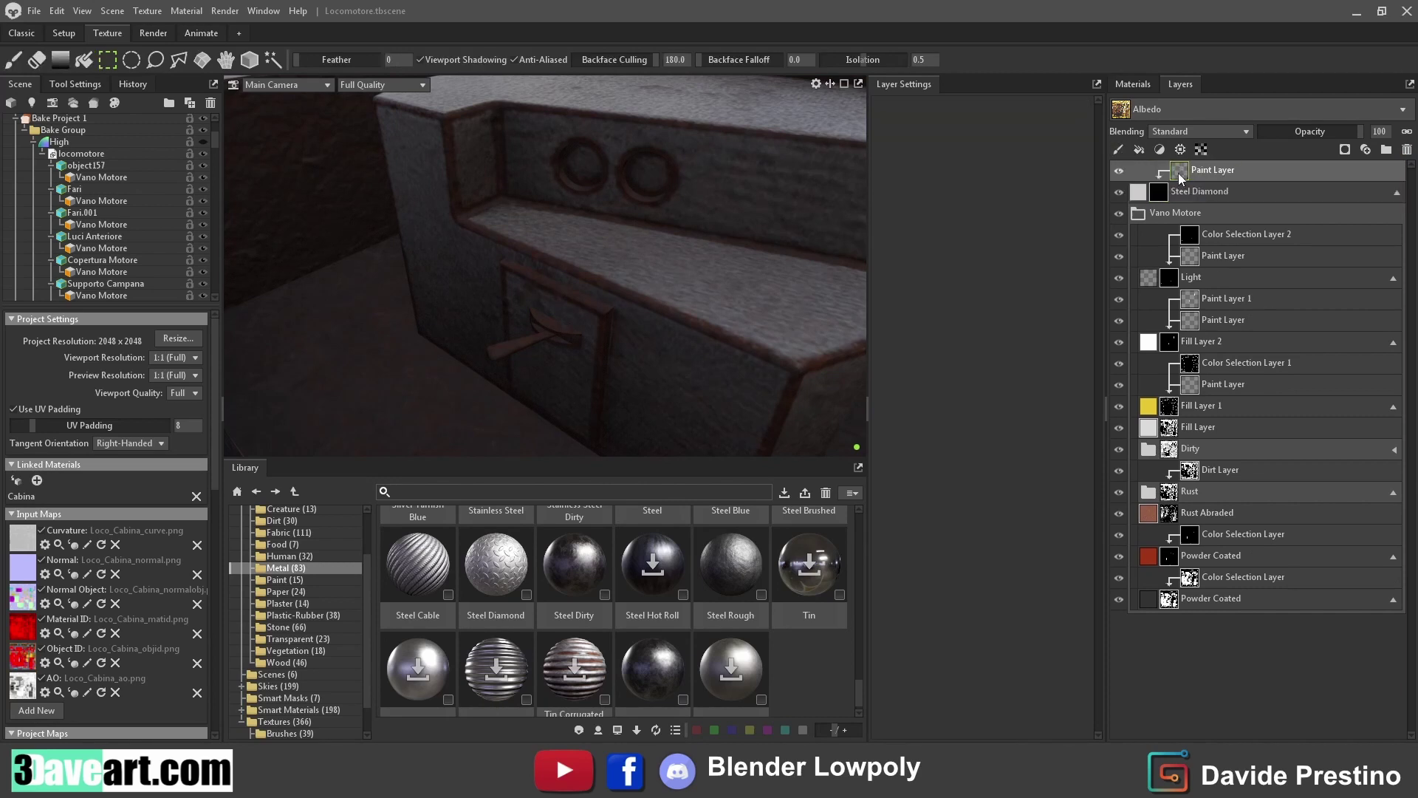
Begin a polygon-fill outline over the walkway area in the mask
click(202, 59)
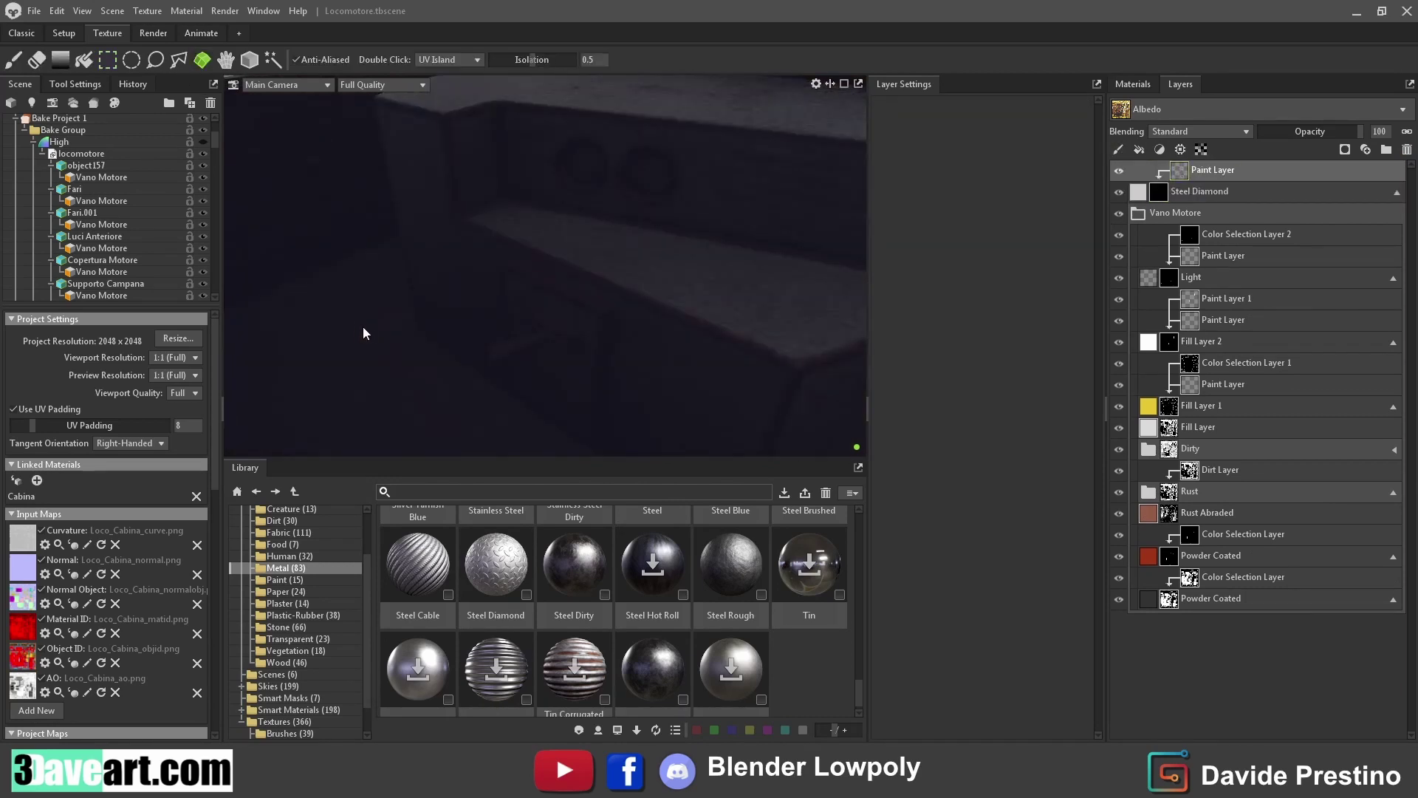
scroll(287, 255, up, 5)
scroll(444, 331, down, 3)
click(645, 244)
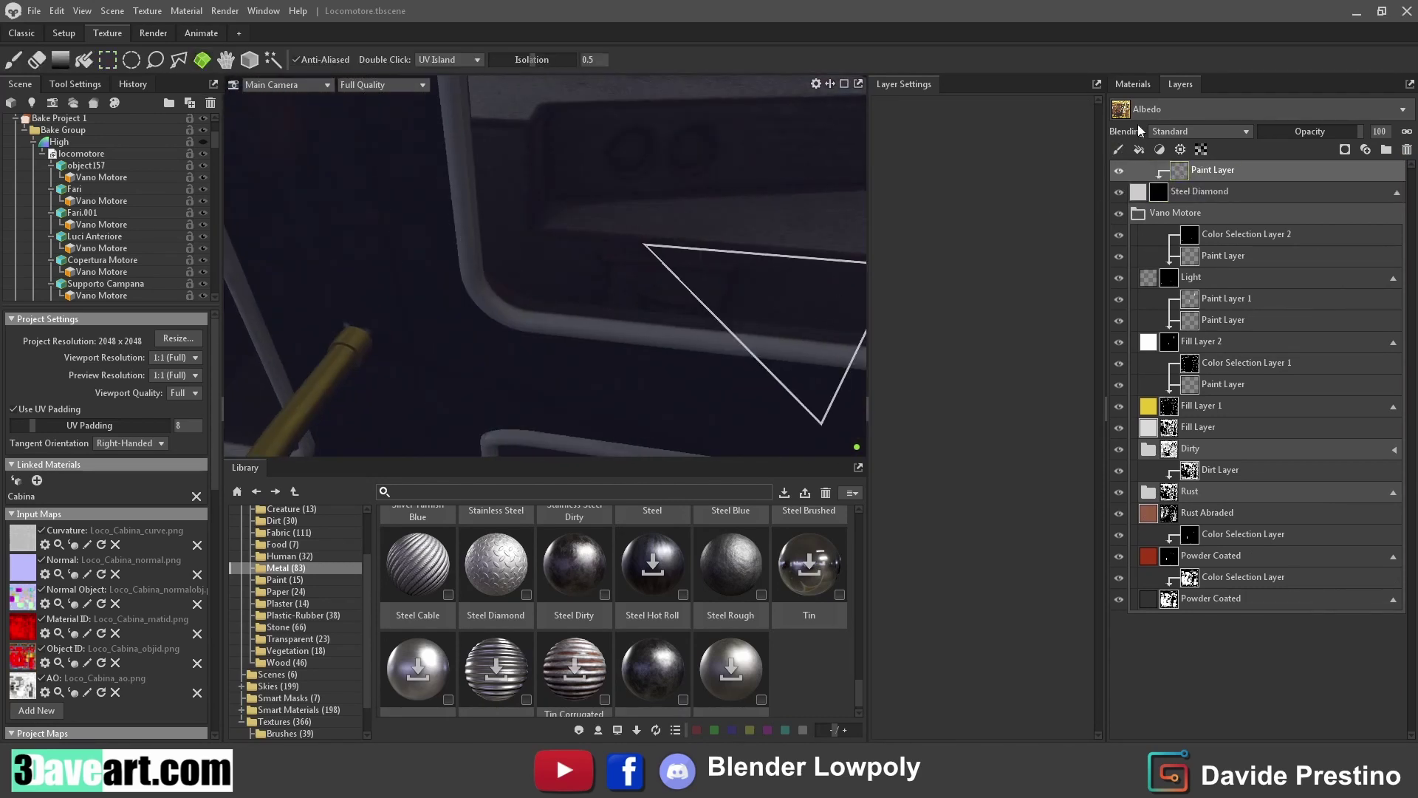
click(713, 152)
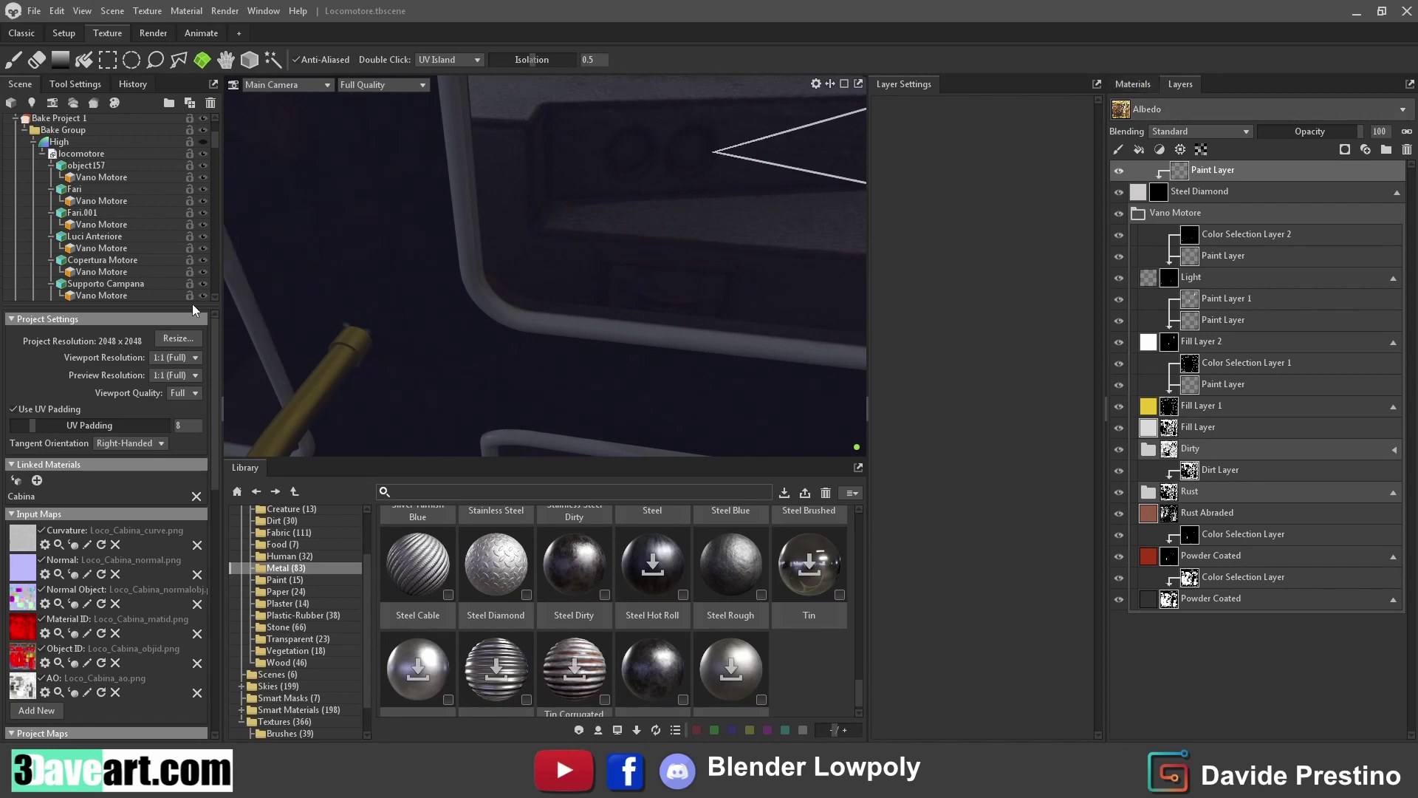
scroll(194, 295, down, 3)
scroll(665, 215, down, 5)
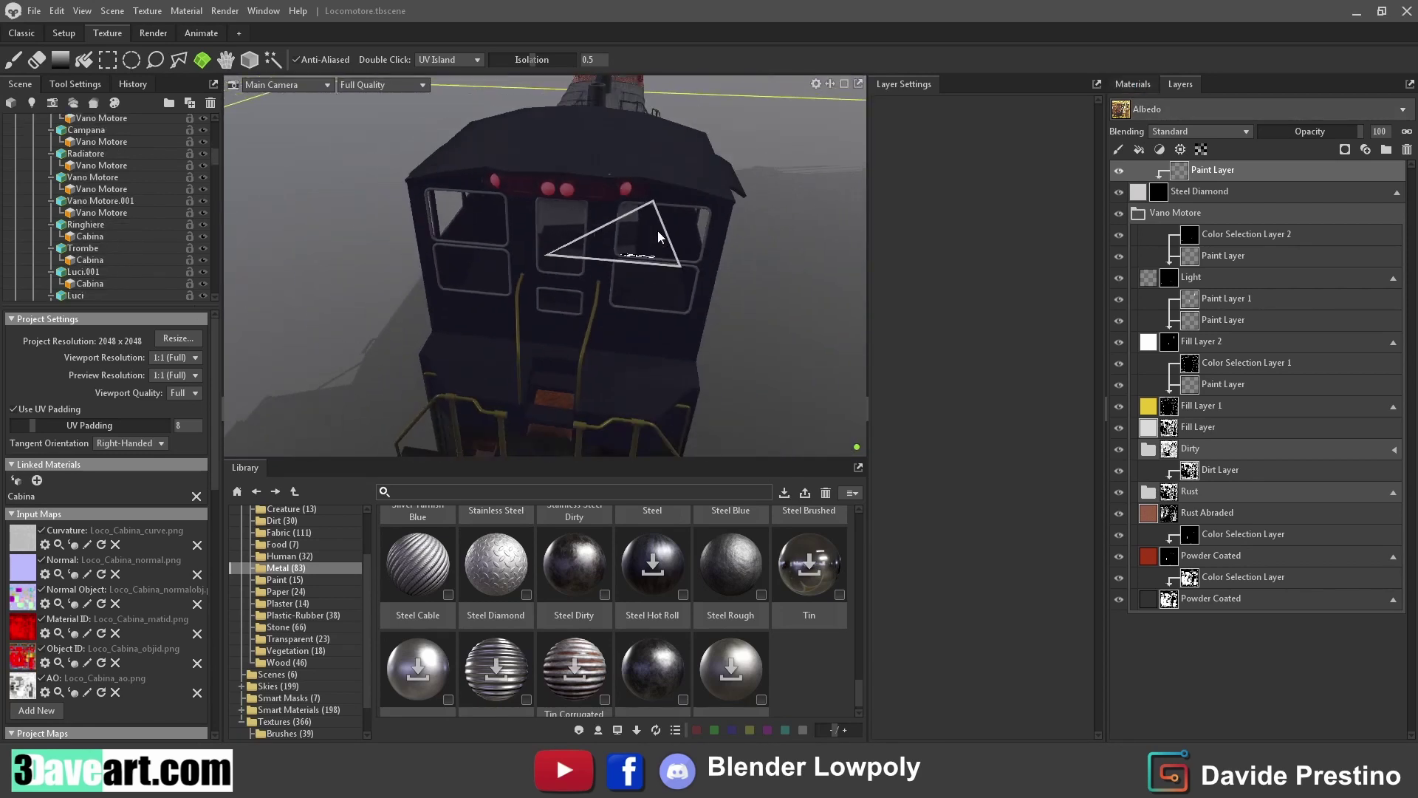
alt+drag(660, 236, 473, 244)
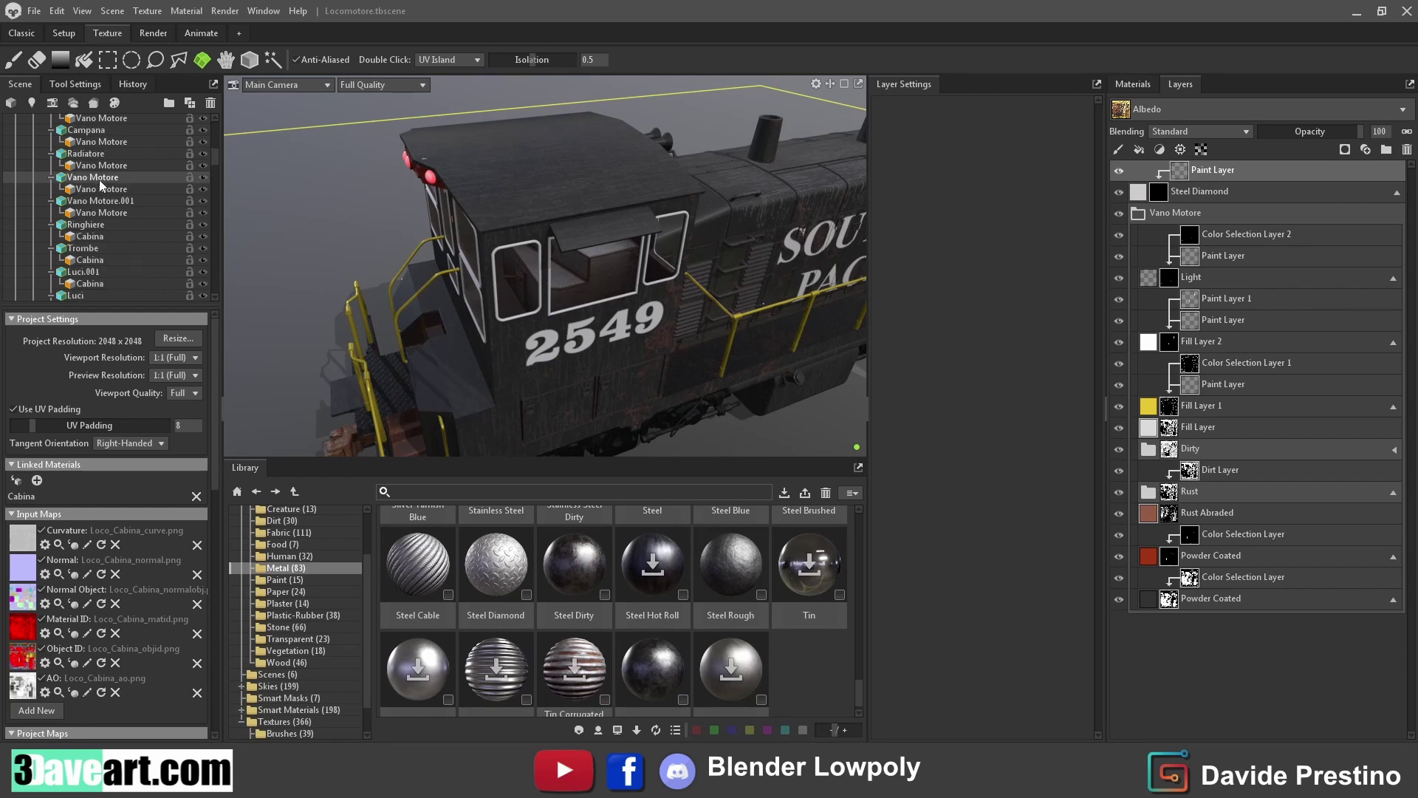
scroll(104, 196, down, 3)
scroll(118, 221, down, 3)
scroll(147, 251, down, 2)
scroll(178, 285, down, 2)
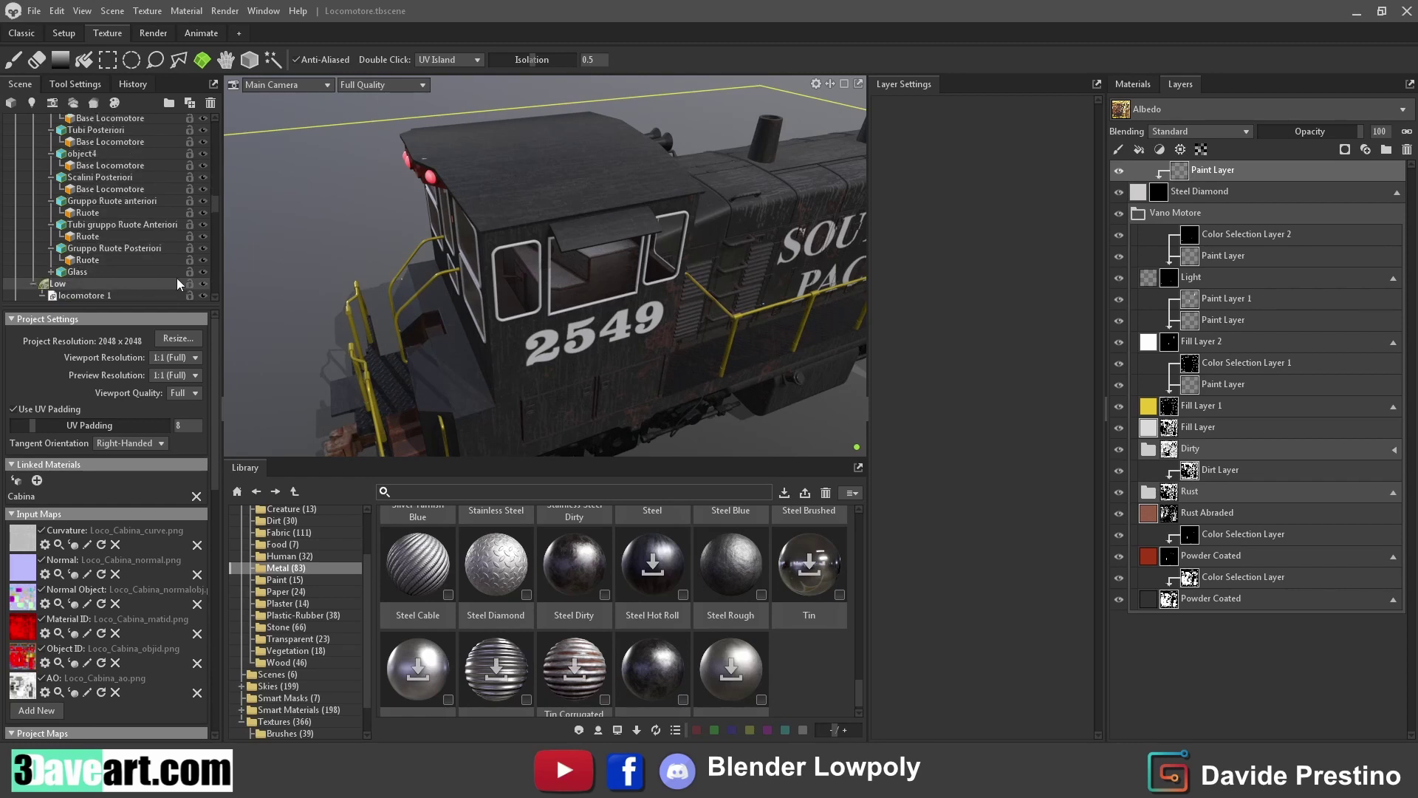
Hide the Glass object, then select and fill the cab floor areas in the mask
click(203, 272)
scroll(498, 317, up, 3)
scroll(498, 317, up, 4)
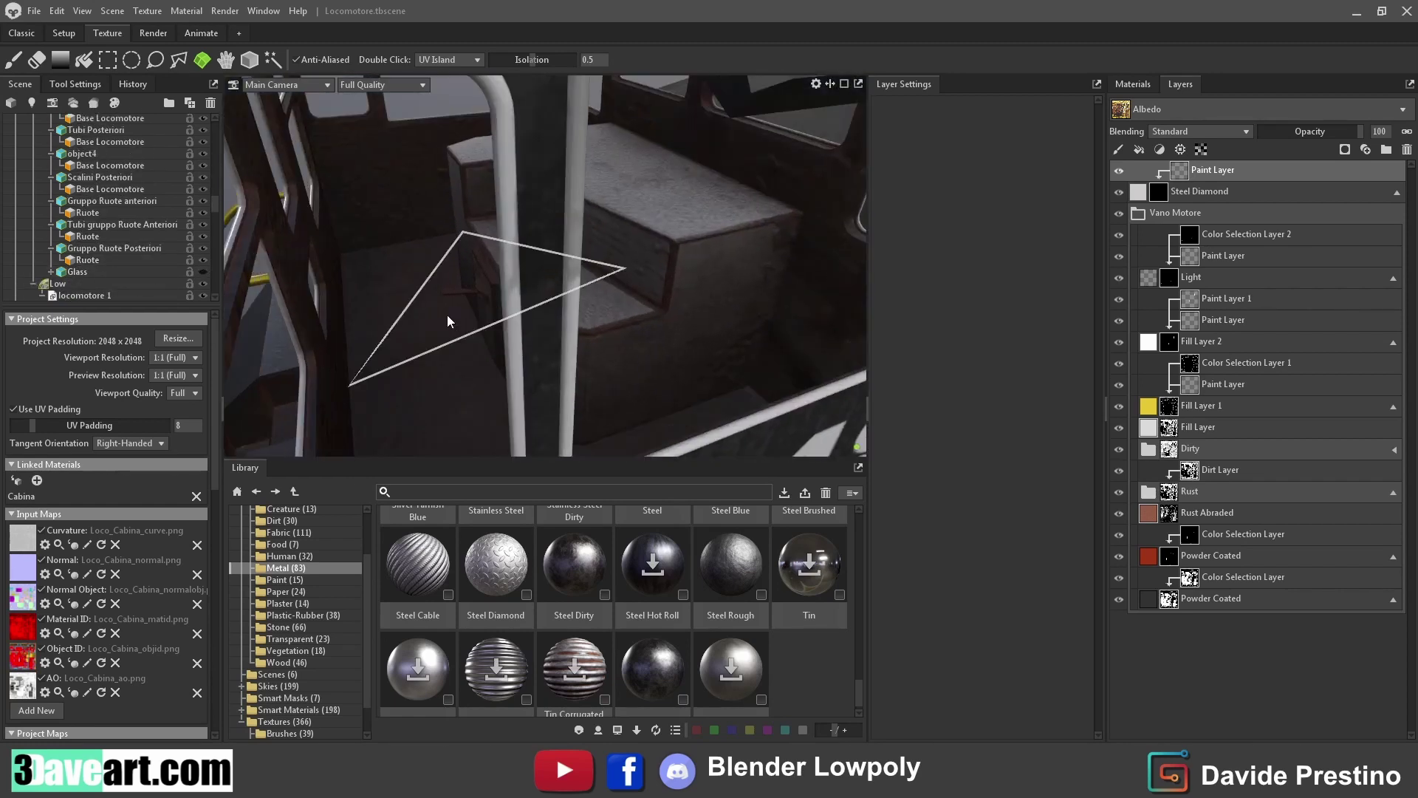
scroll(447, 320, up, 4)
click(226, 59)
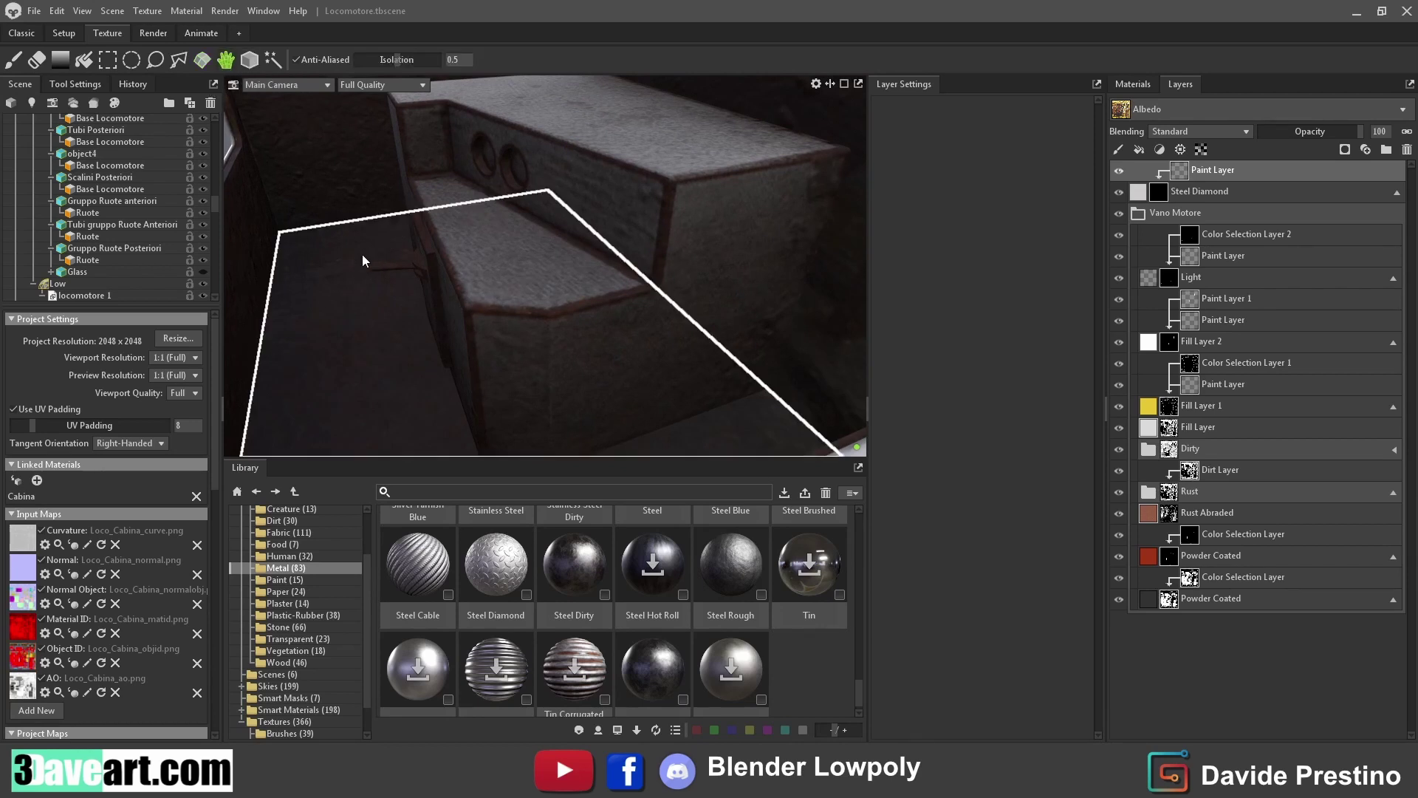
click(355, 299)
mouse_move(660, 422)
alt+mouse_down()
mouse_move(476, 410)
mouse_move(374, 294)
alt+mouse_up()
key(g)
click(419, 384)
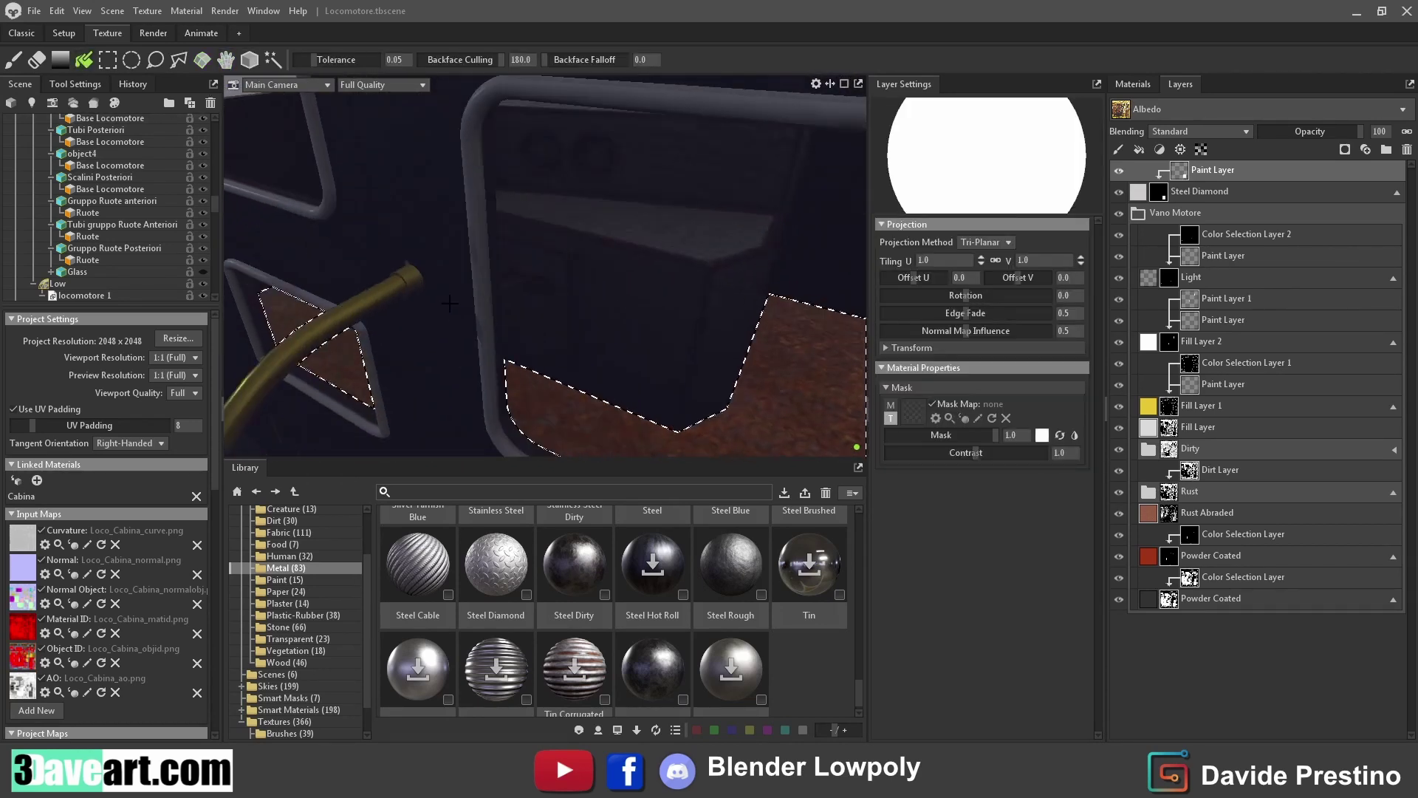
Set Steel Diamond to Multiply blending, keeping the paint layer at Standard
click(1178, 139)
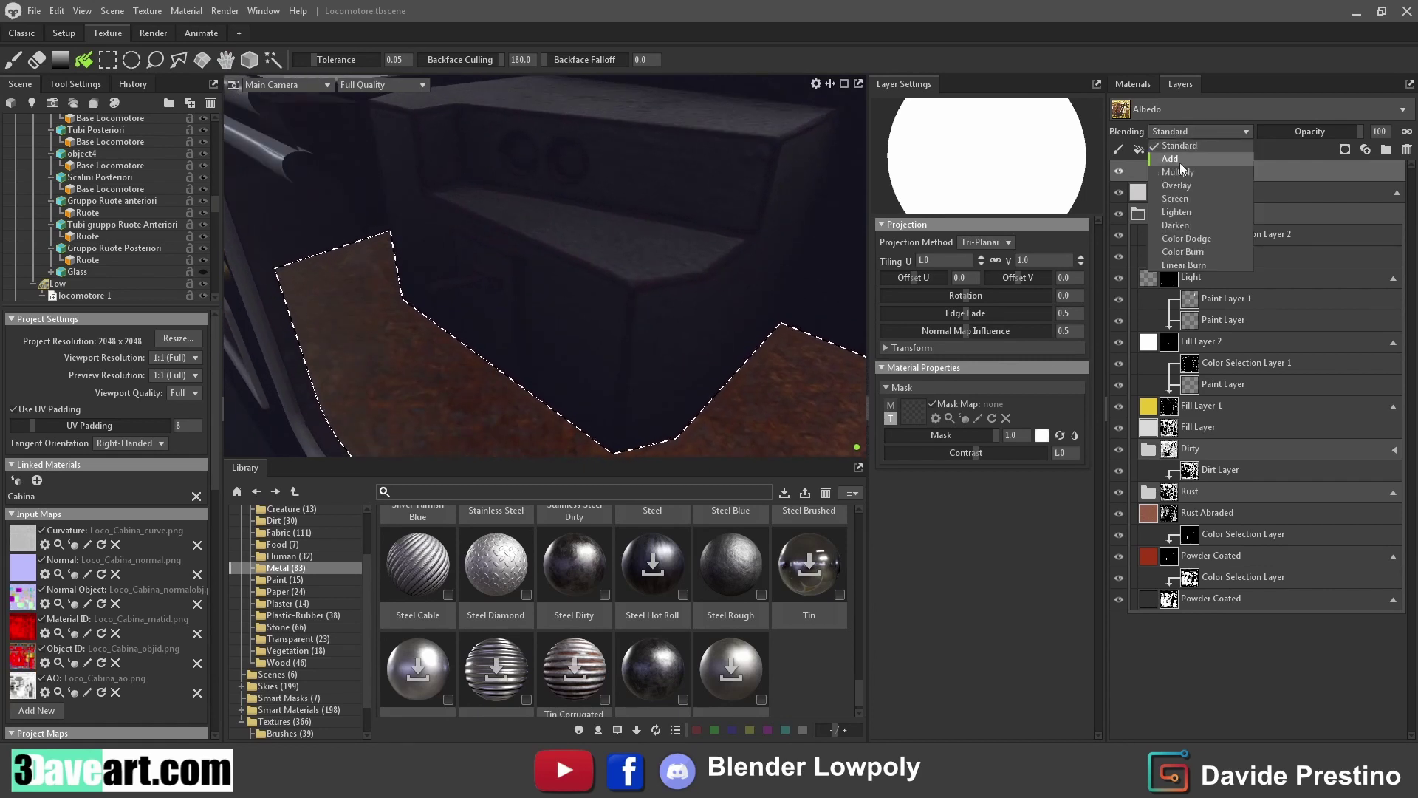
click(1174, 159)
mouse_move(517, 229)
alt+mouse_down()
mouse_move(537, 222)
mouse_move(482, 247)
mouse_move(475, 221)
alt+mouse_up()
click(1197, 132)
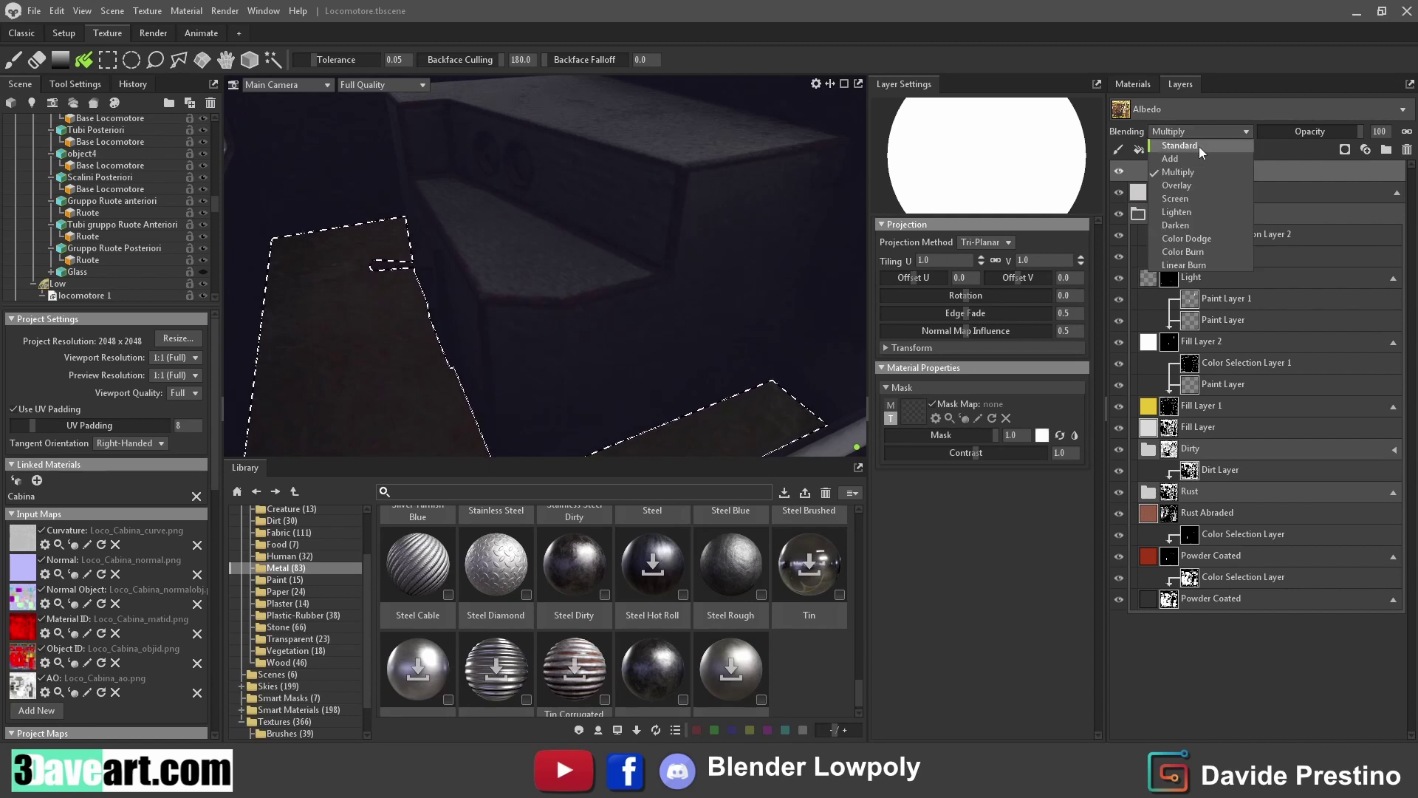
click(1204, 192)
click(1197, 132)
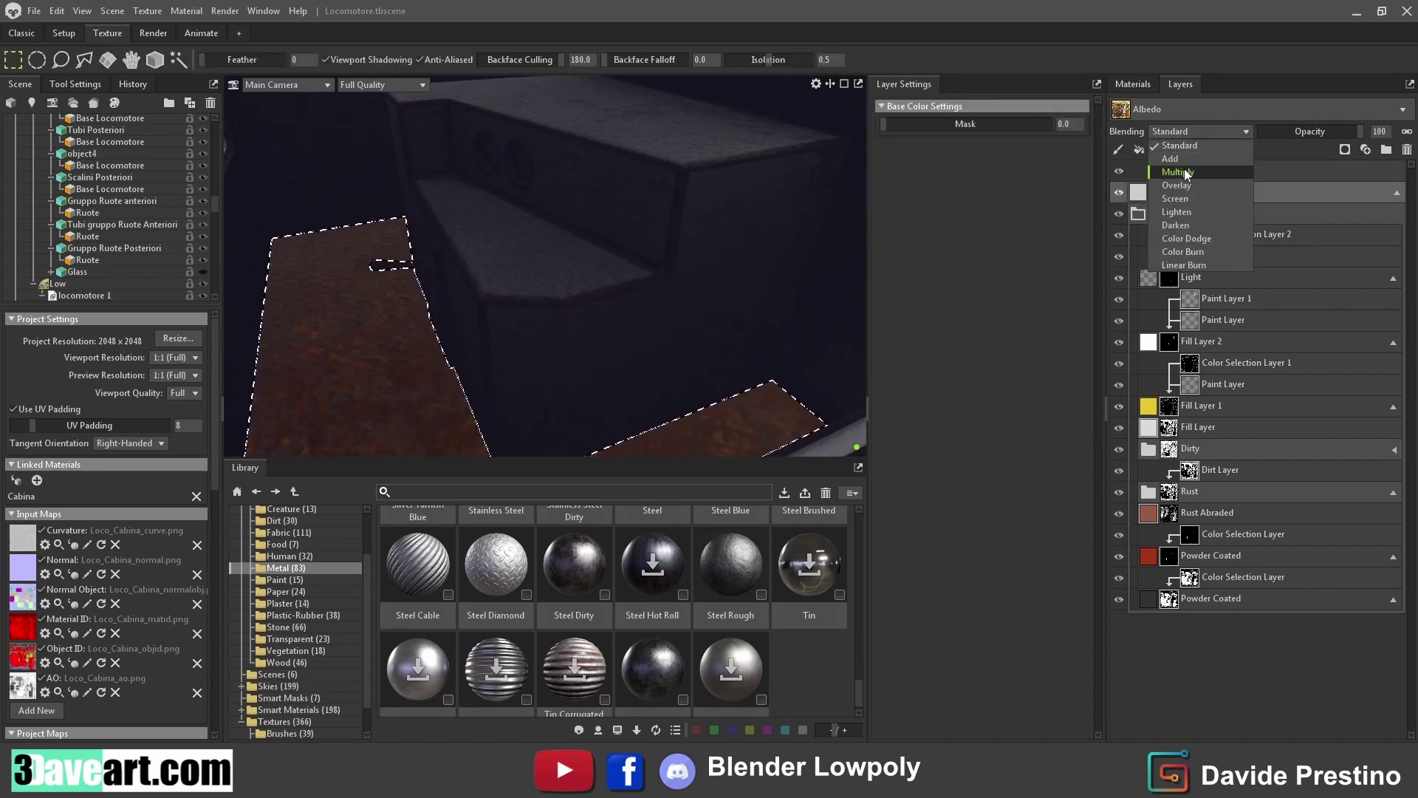
click(1160, 193)
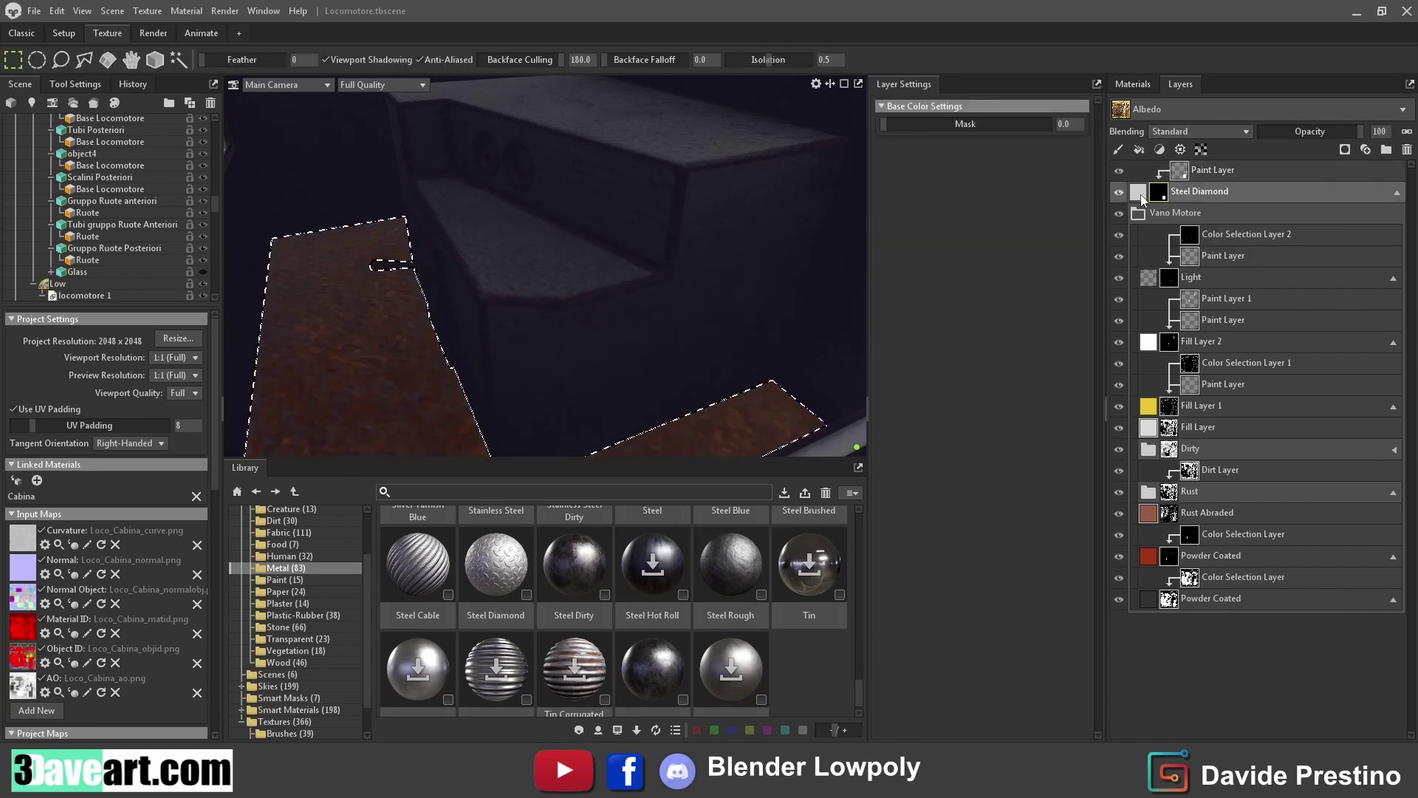
Darken the Steel Diamond albedo to grey 676666
click(1142, 195)
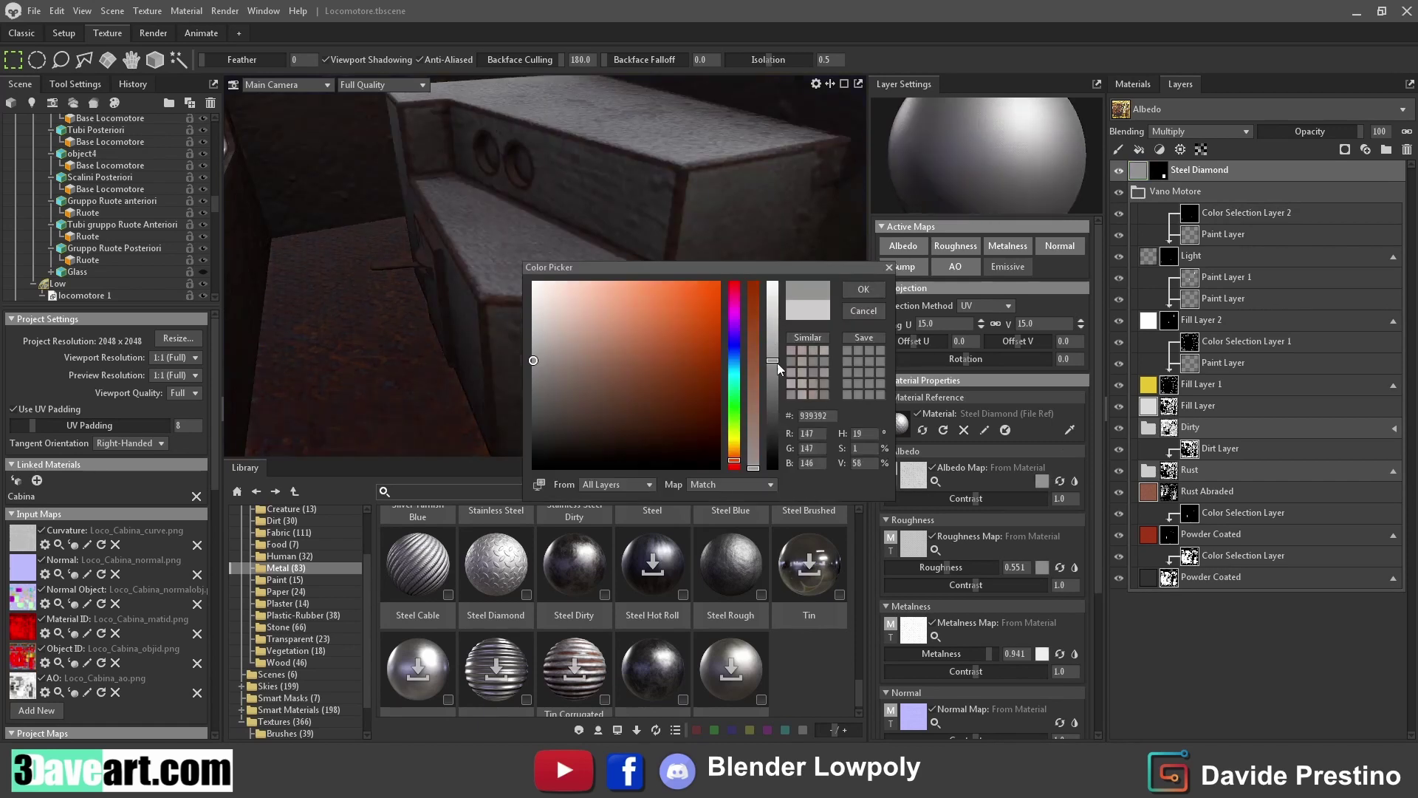
drag(777, 362, 785, 399)
click(858, 292)
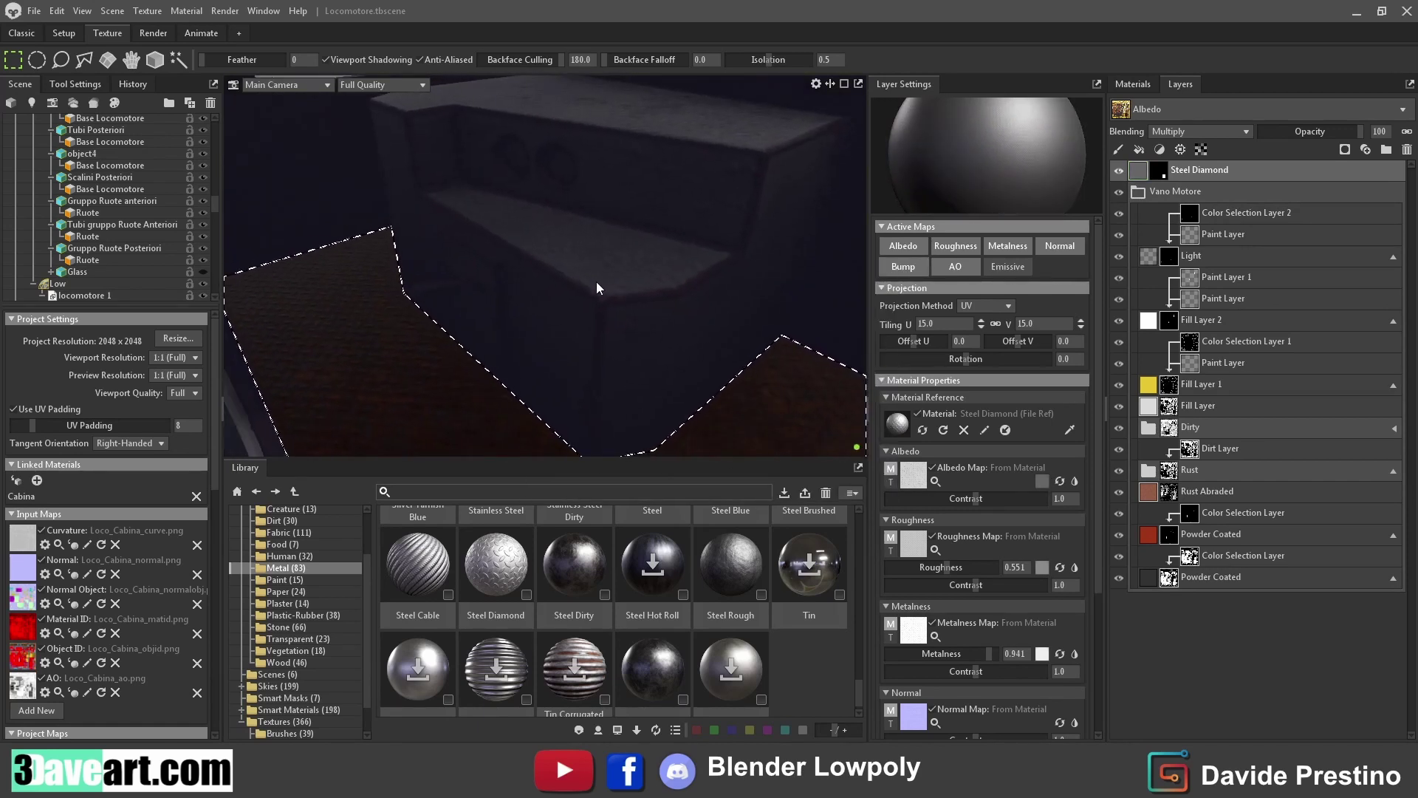
scroll(639, 251, up, 3)
scroll(614, 255, up, 2)
scroll(614, 255, down, 3)
scroll(637, 263, up, 3)
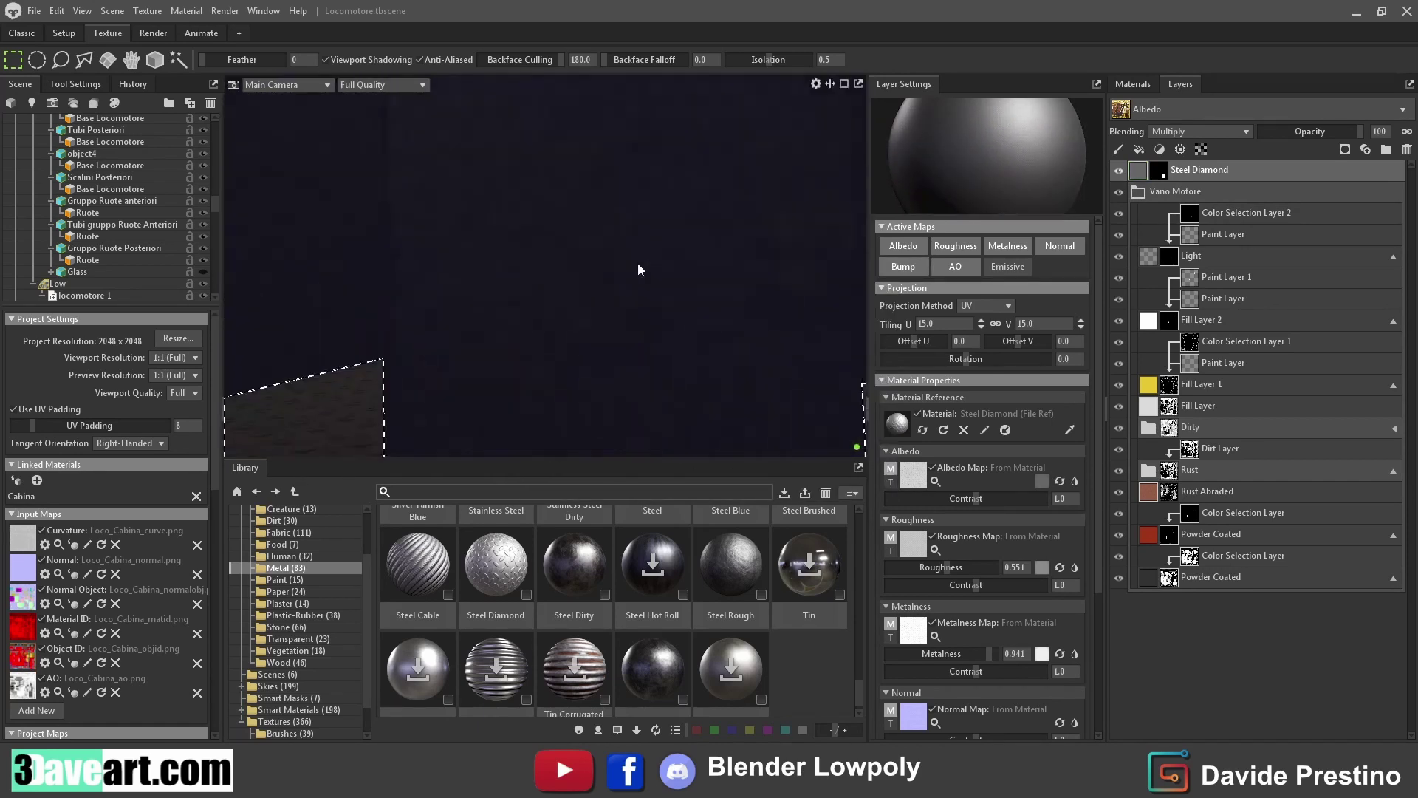
scroll(650, 286, up, 2)
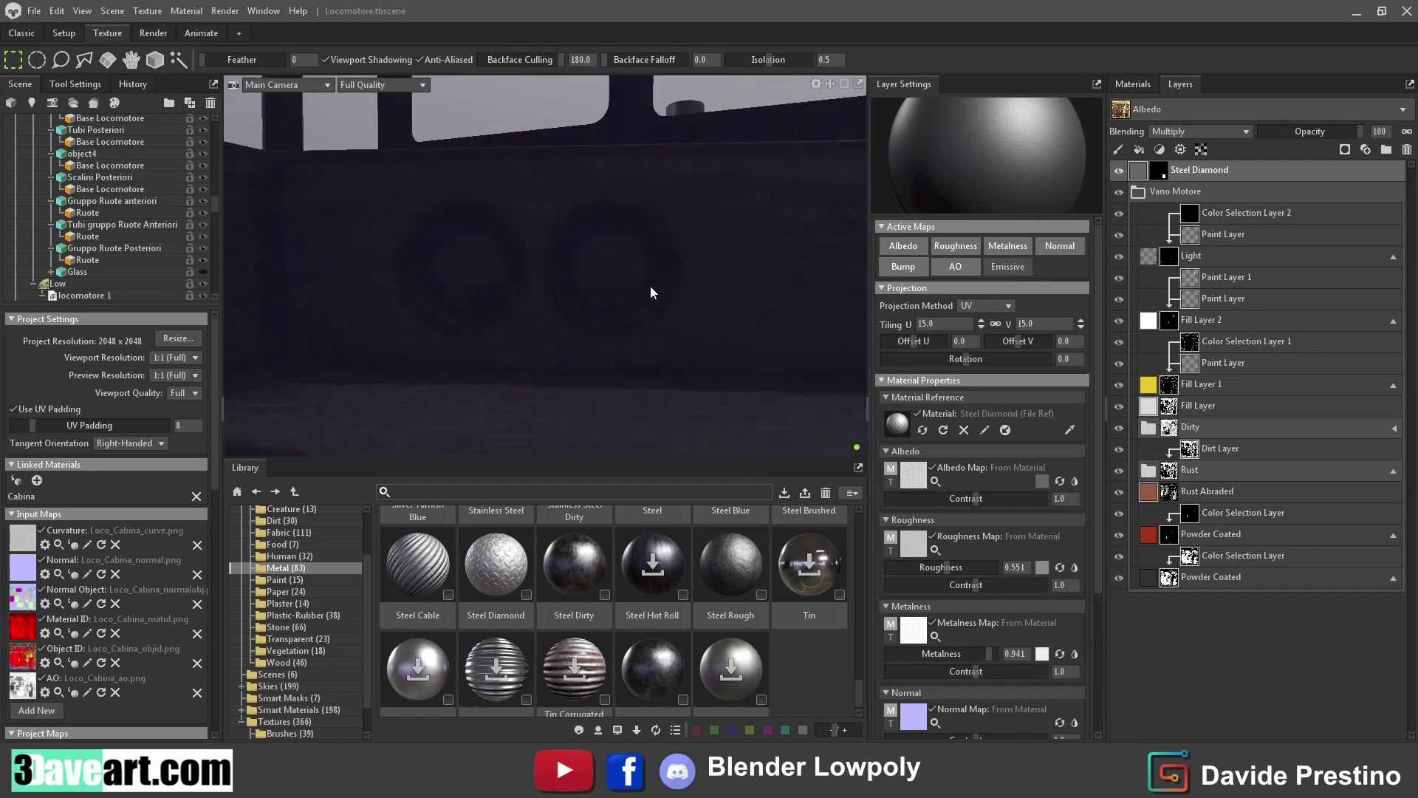
scroll(650, 286, up, 1)
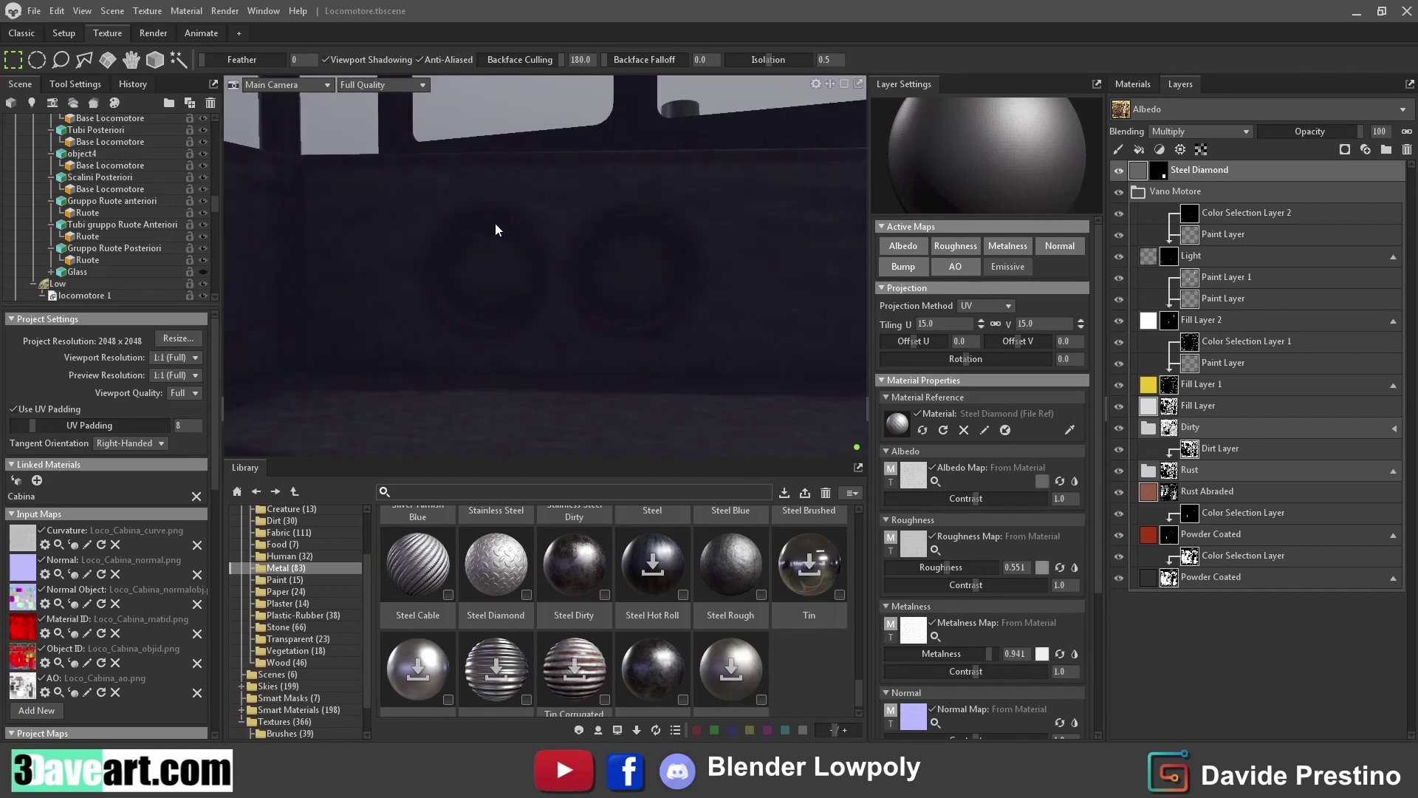
click(1118, 148)
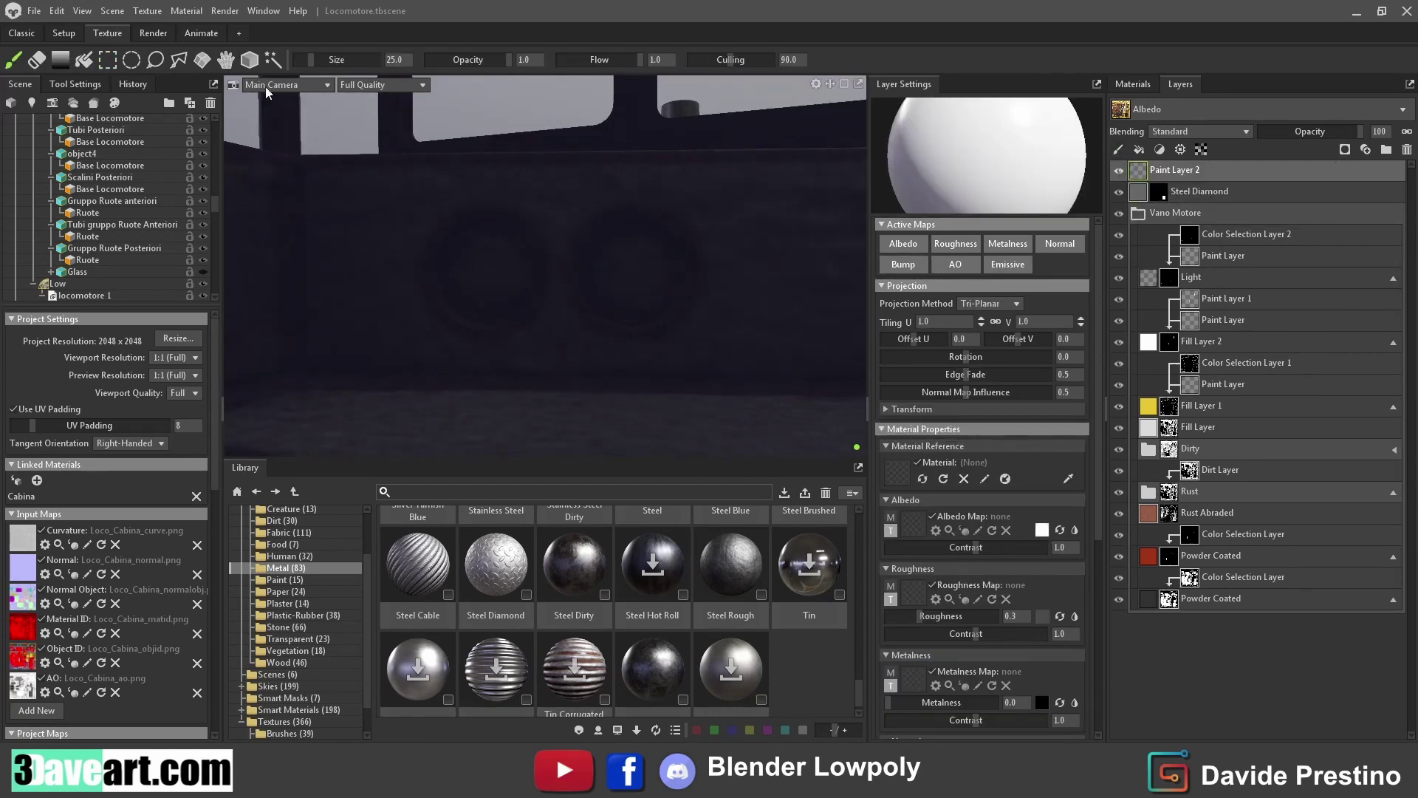
click(226, 60)
click(496, 278)
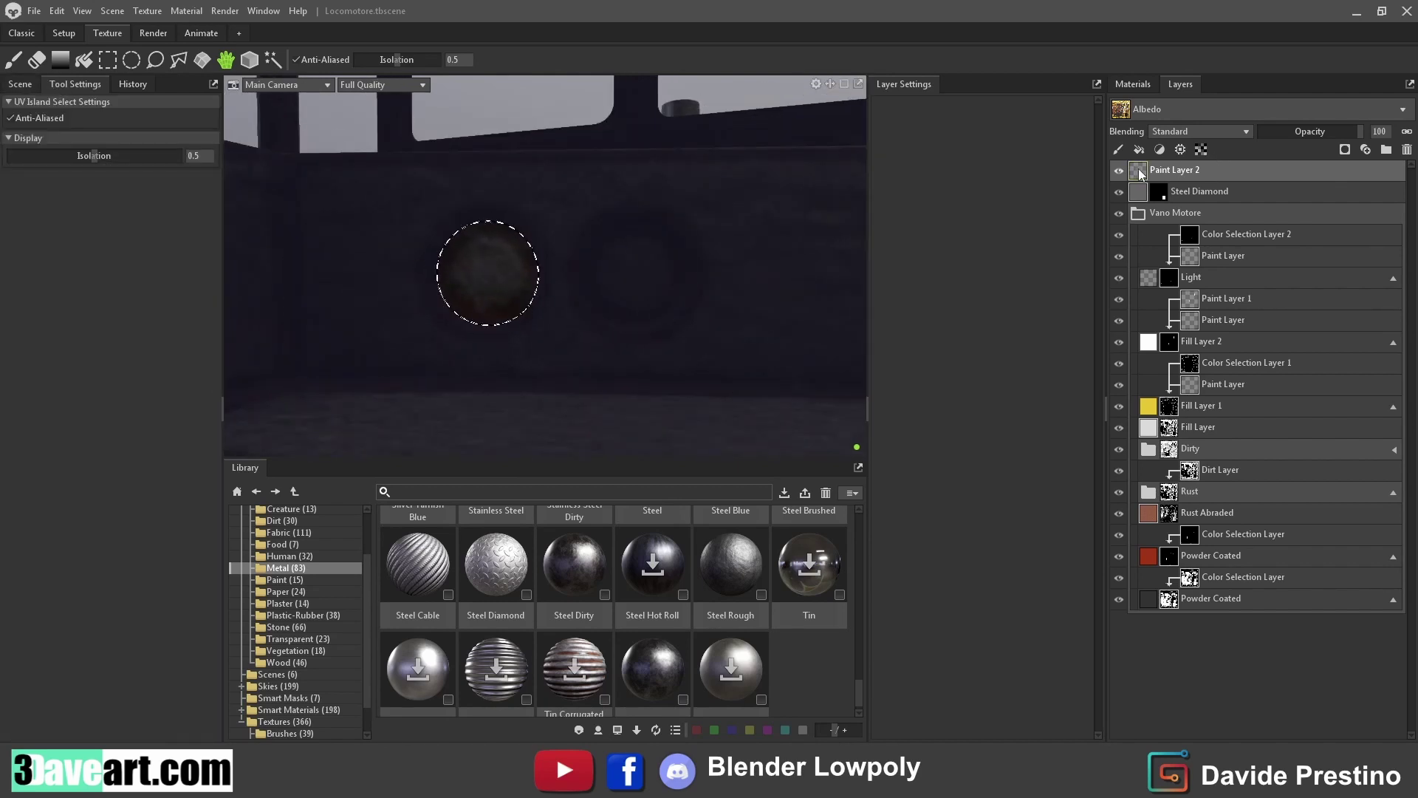
click(1408, 149)
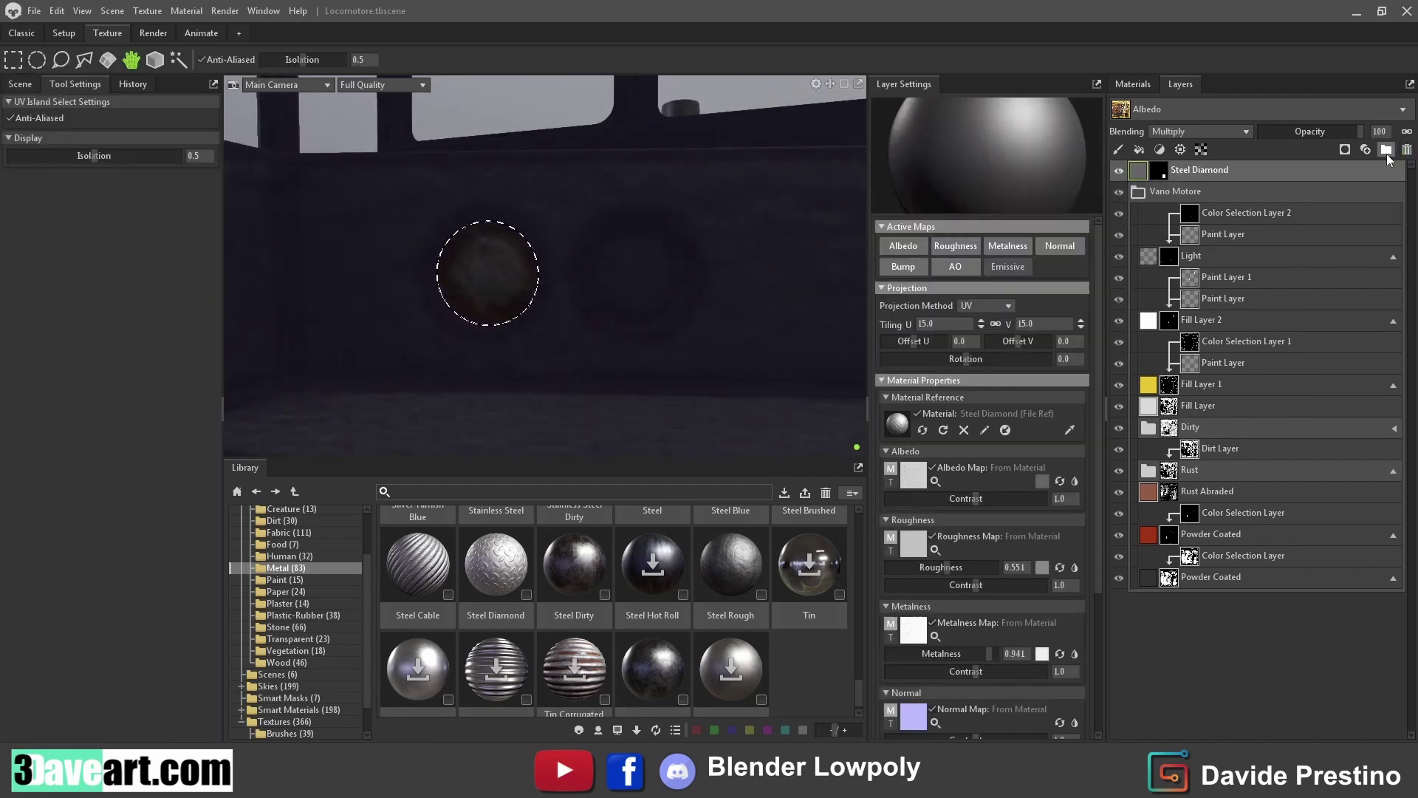
click(1138, 150)
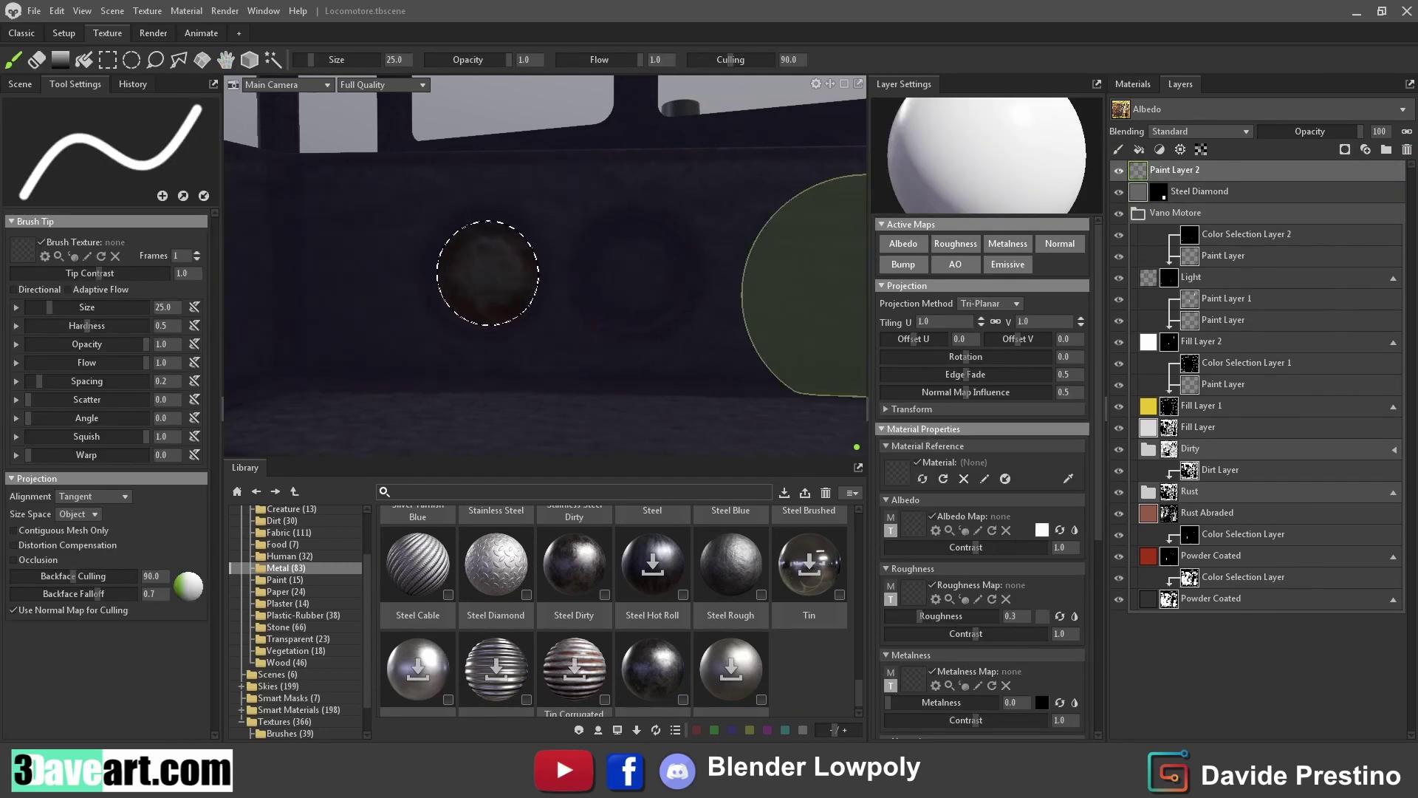
click(21, 252)
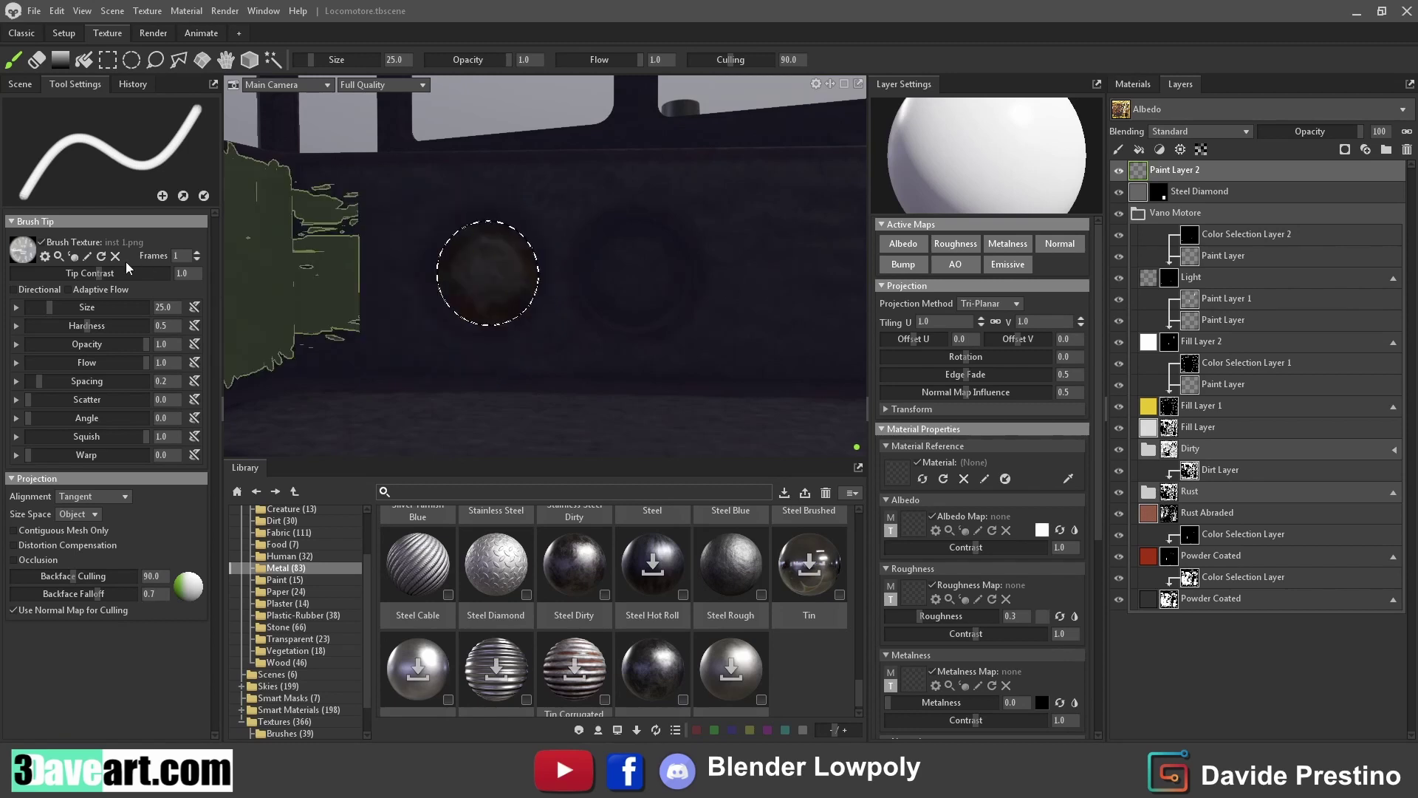
drag(87, 332, 145, 326)
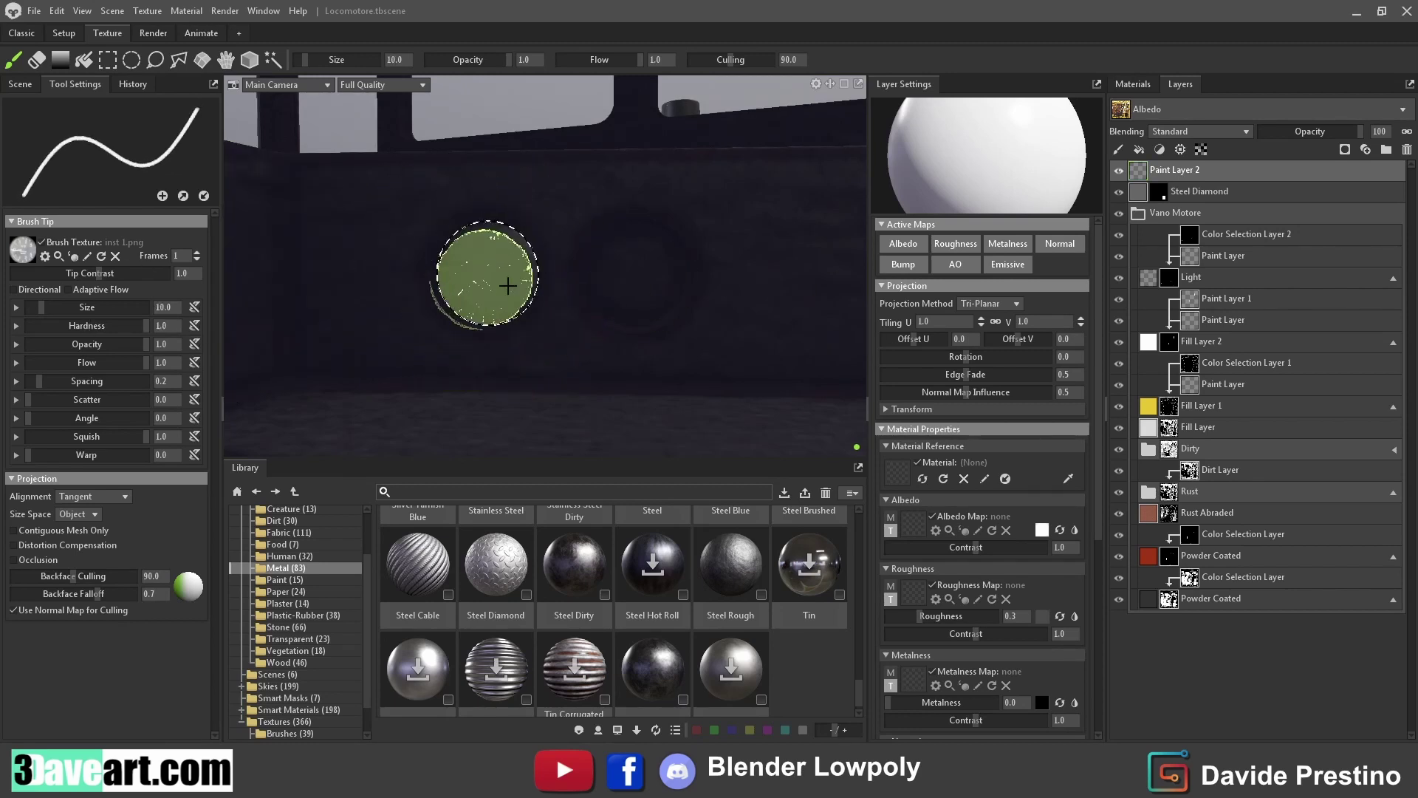
click(45, 309)
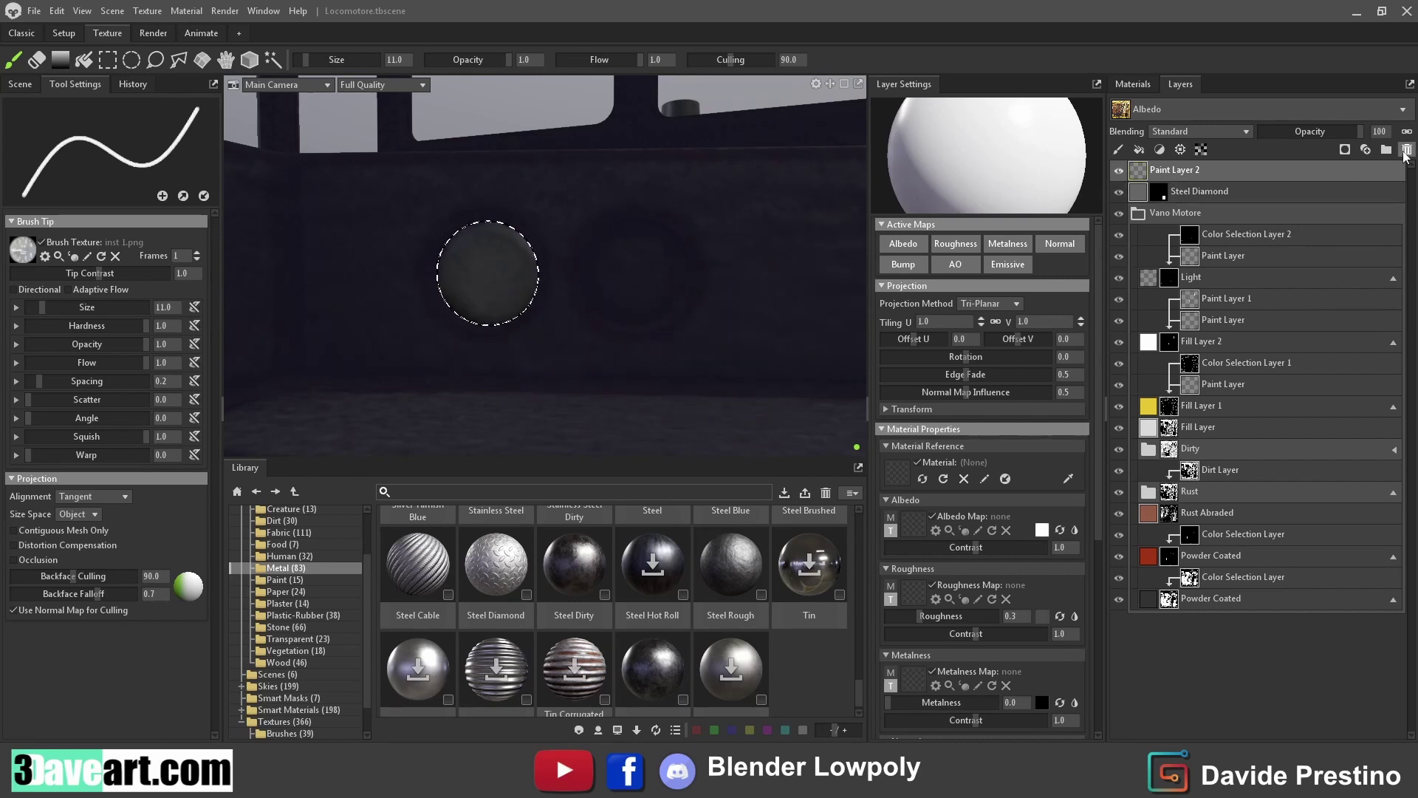
key(Delete)
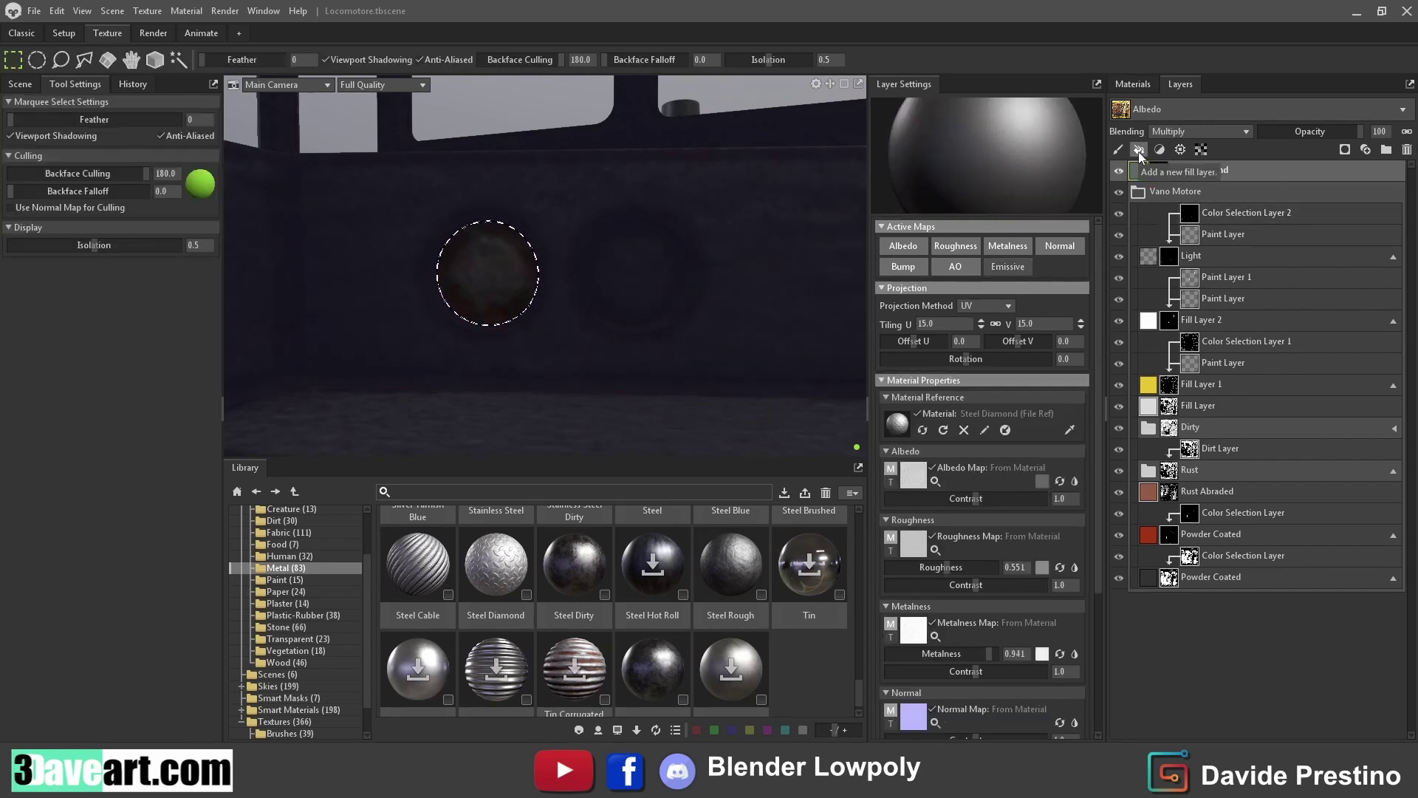
click(1140, 151)
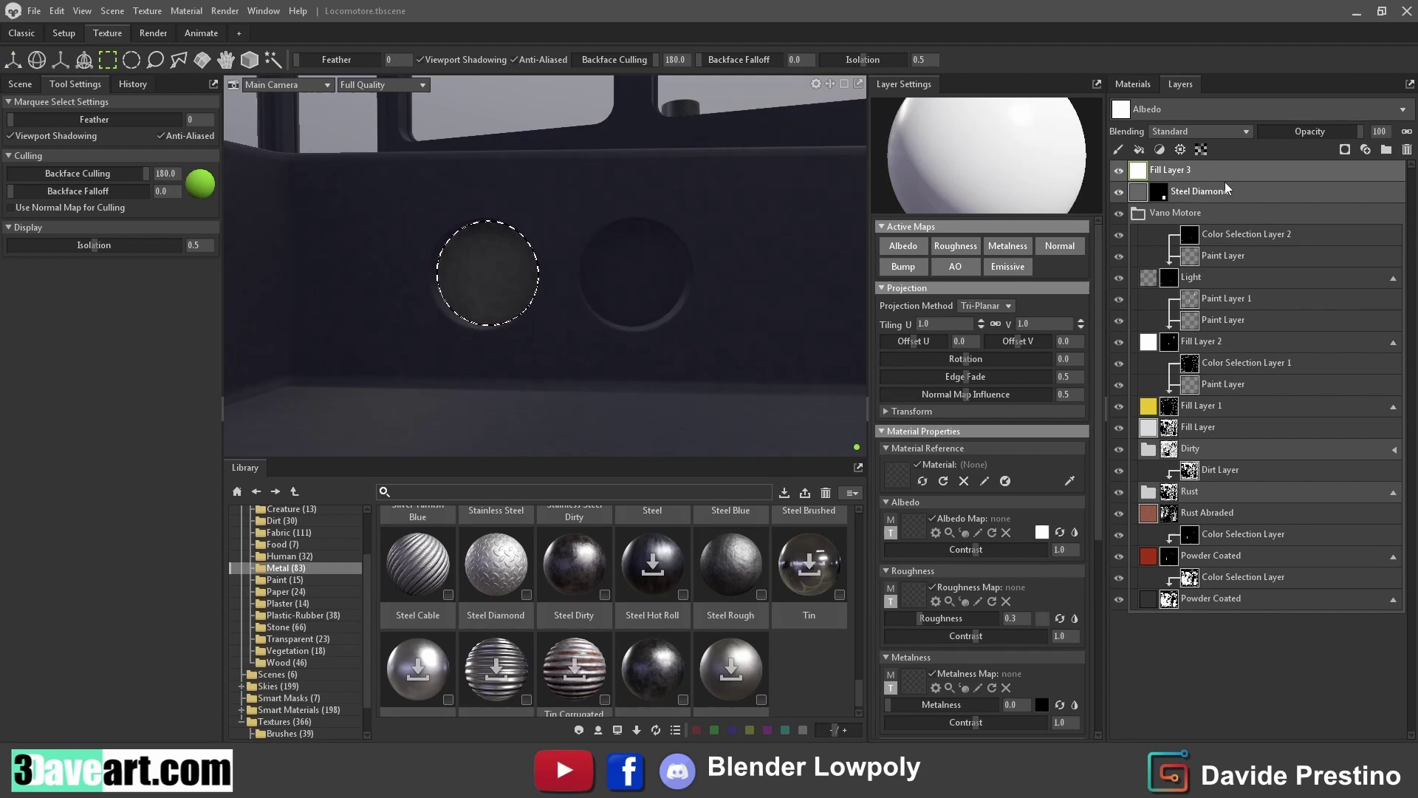
click(1345, 150)
click(1337, 180)
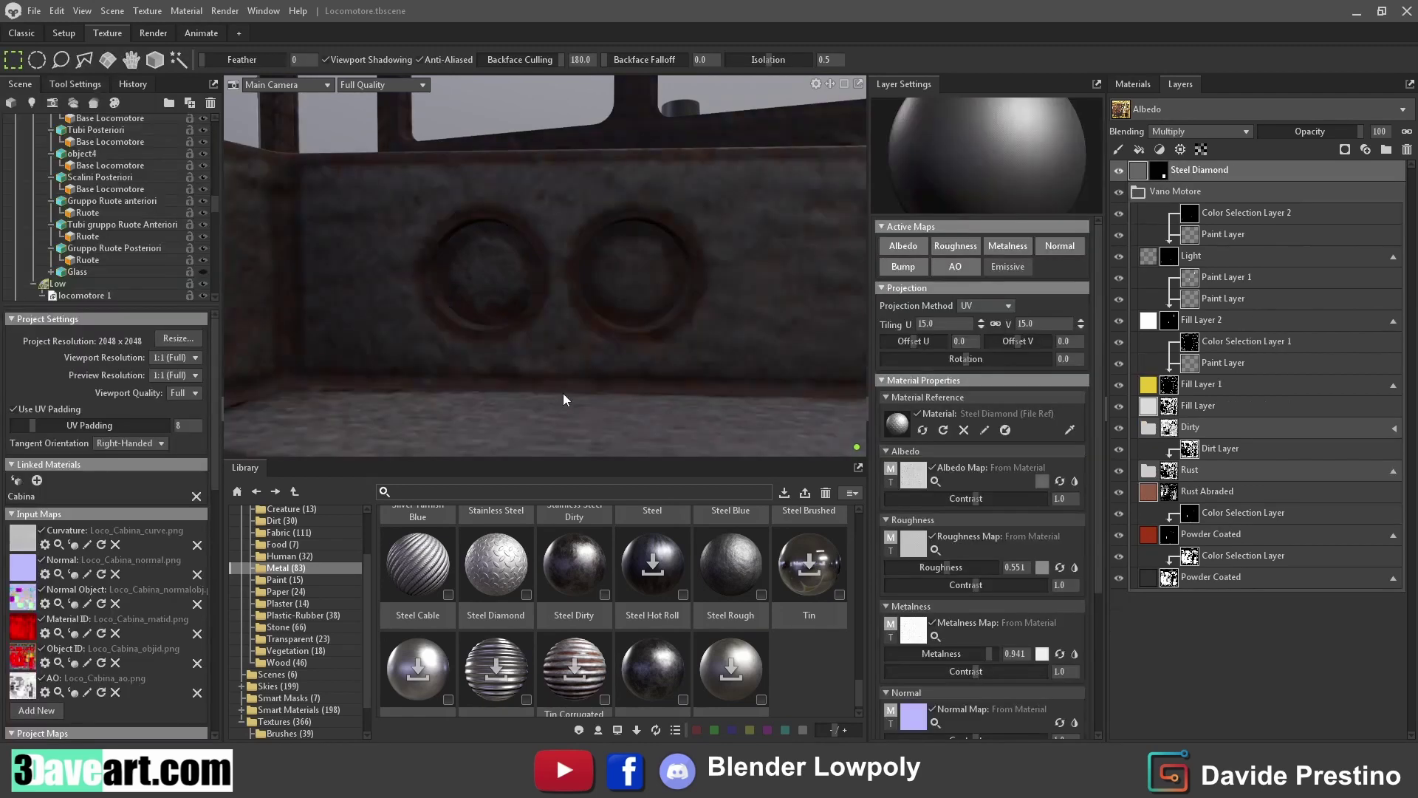
Load the Loco Base Locomotore texture project in the texture painting workspace
scroll(671, 318, down, 5)
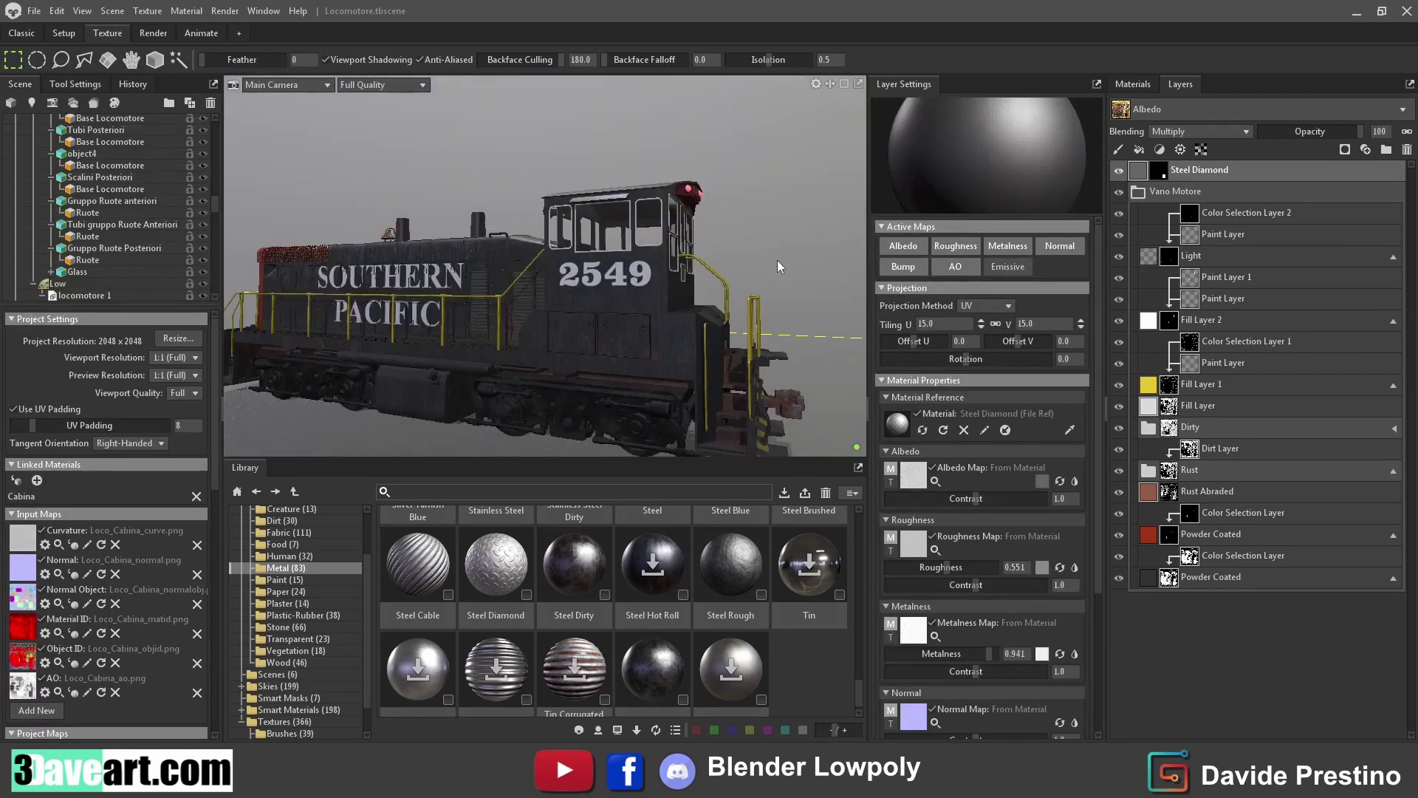
middle_drag(586, 299, 829, 317)
click(63, 32)
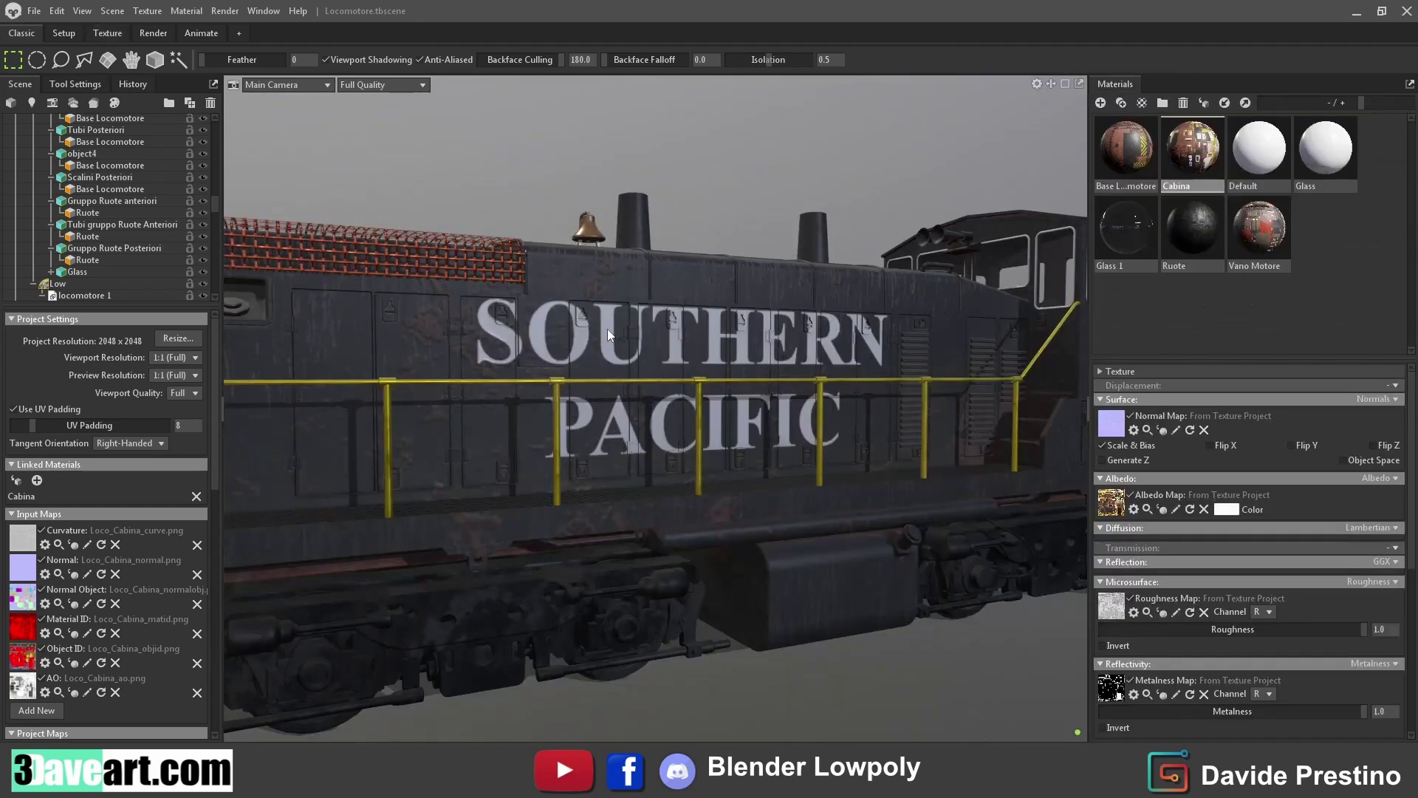
scroll(677, 354, down, 3)
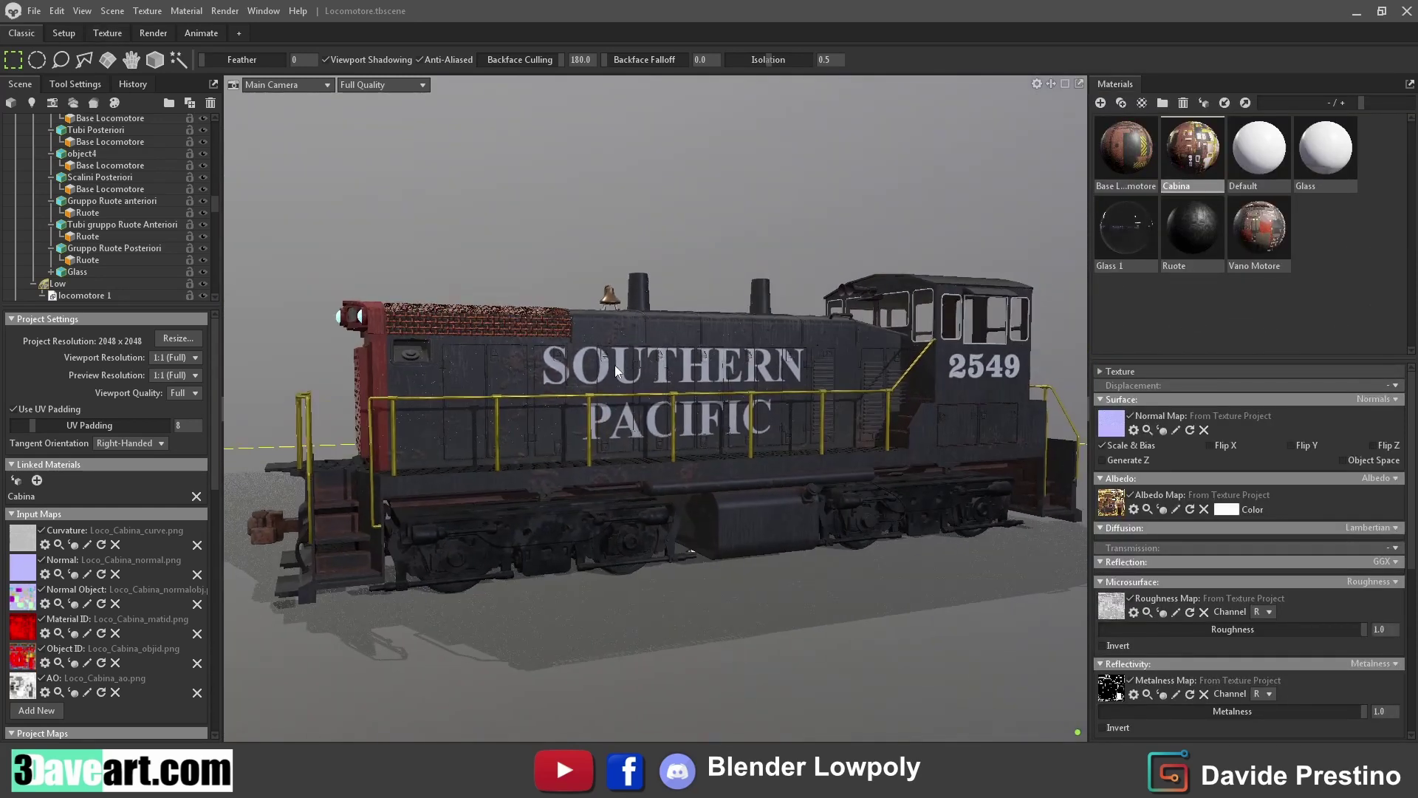
scroll(617, 365, up, 3)
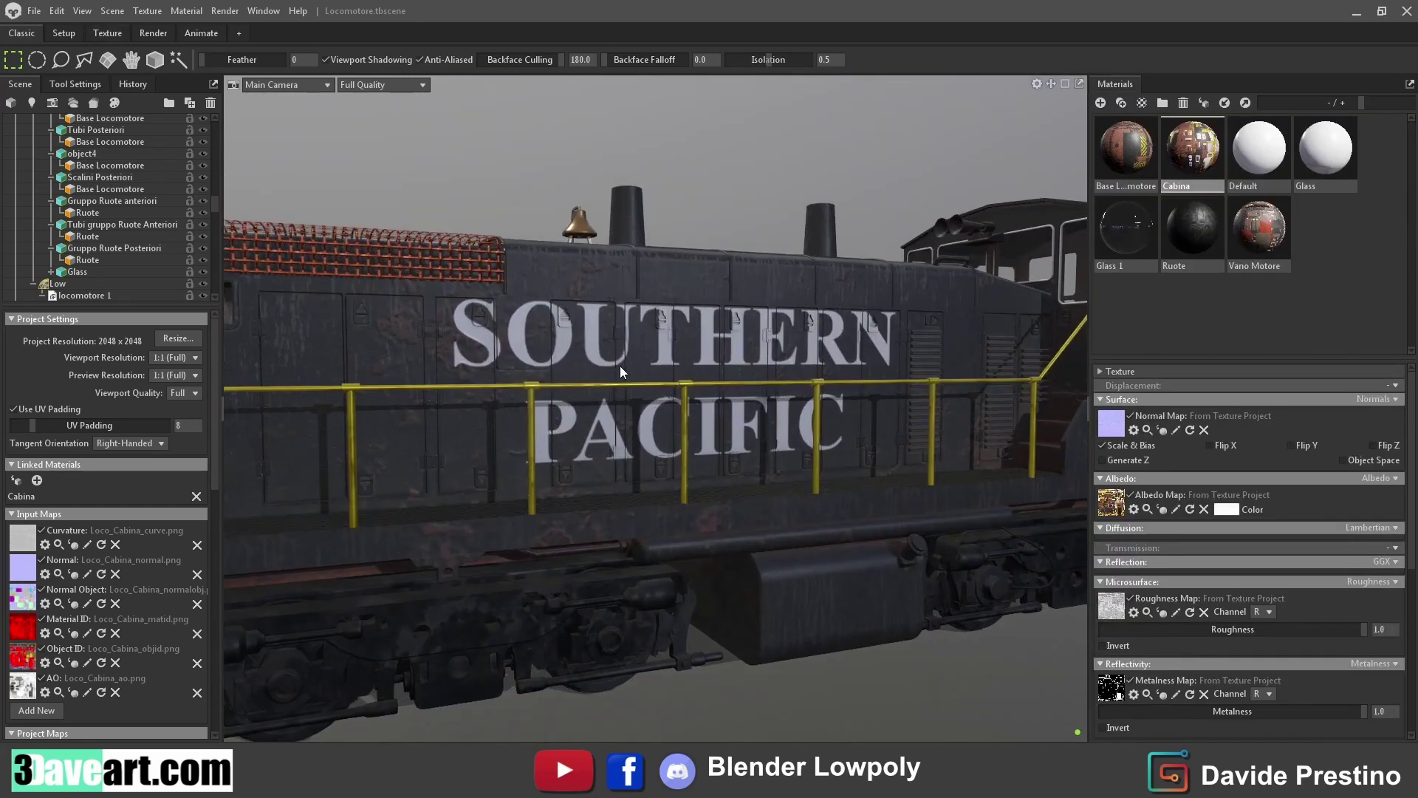
scroll(557, 330, up, 3)
scroll(566, 325, up, 2)
scroll(566, 325, up, 2)
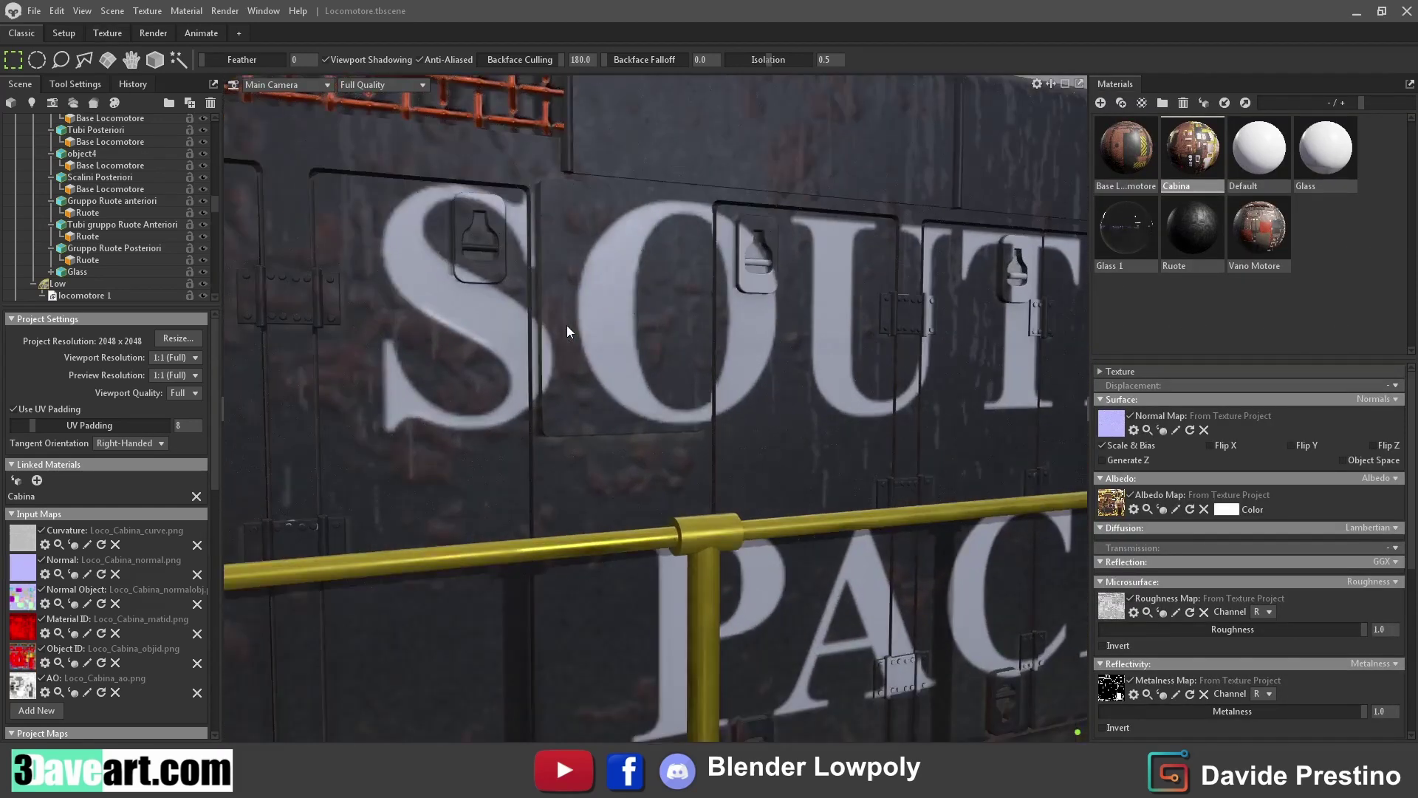
scroll(566, 325, up, 1)
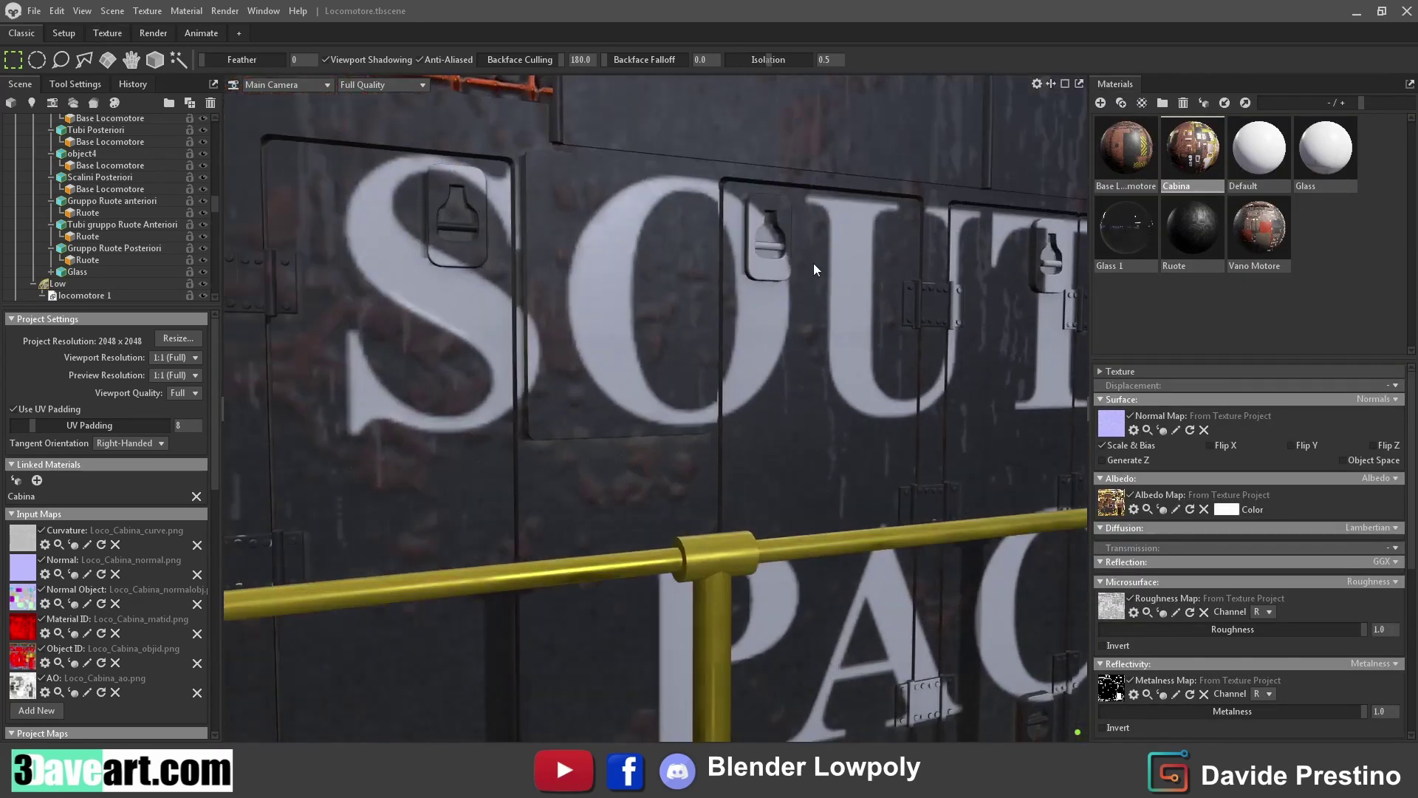
click(1261, 238)
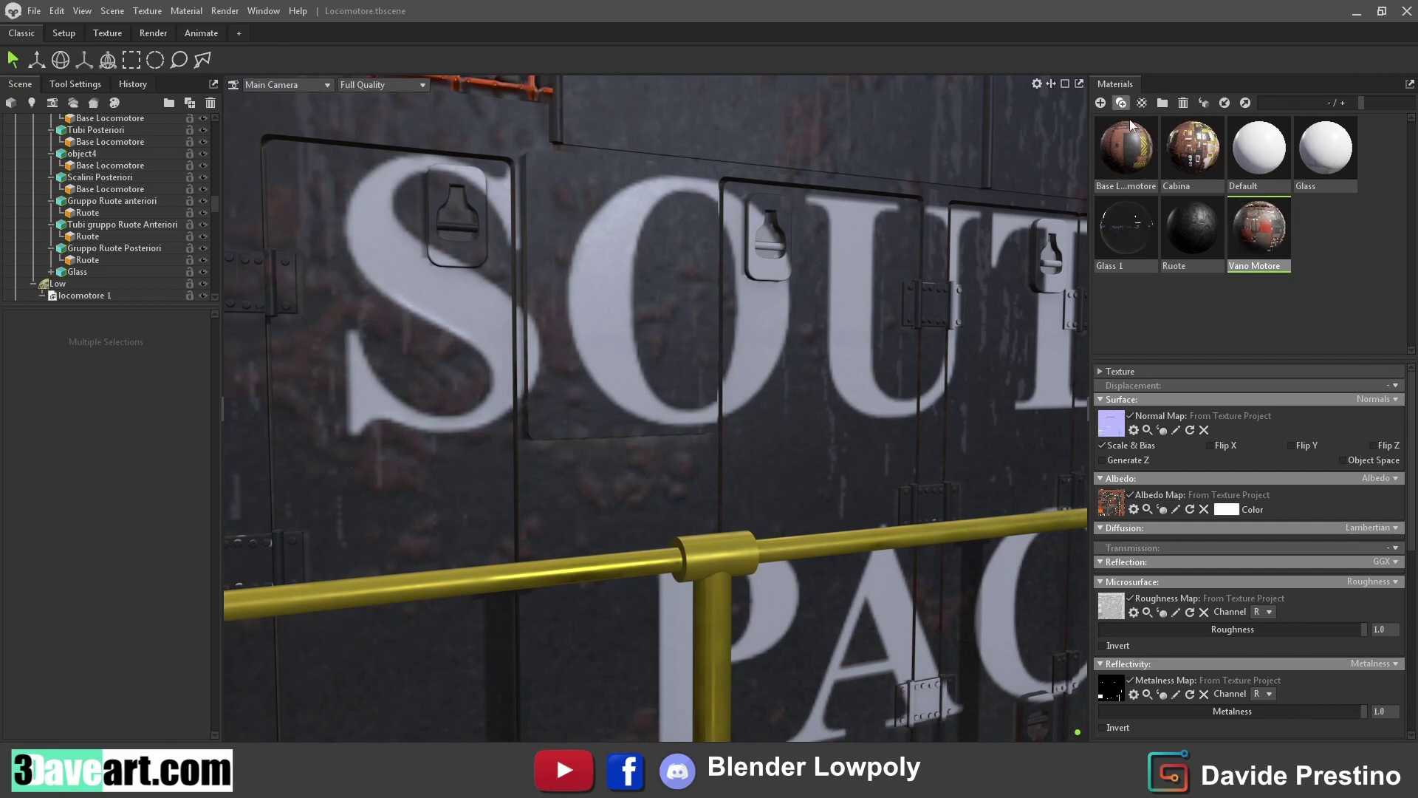
click(107, 35)
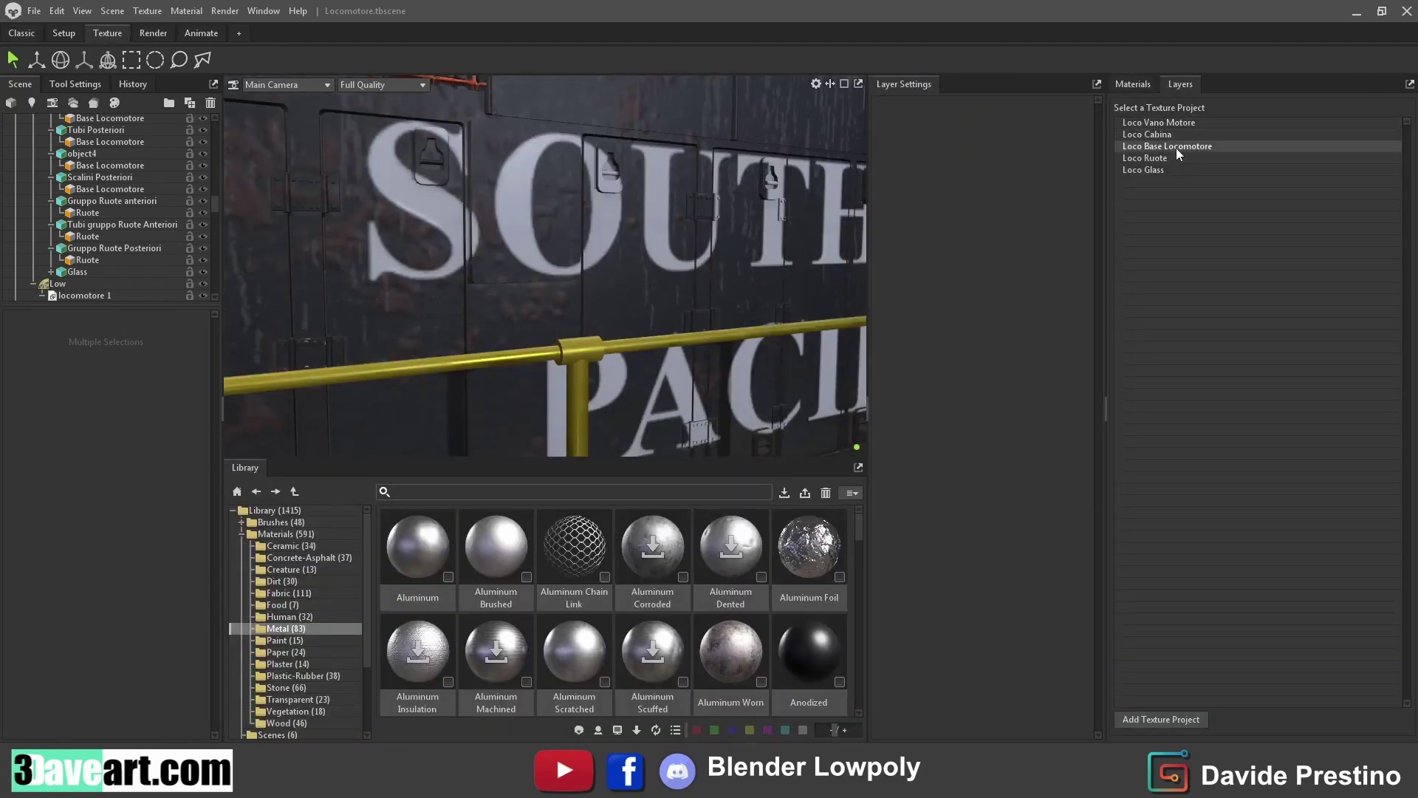
click(1176, 148)
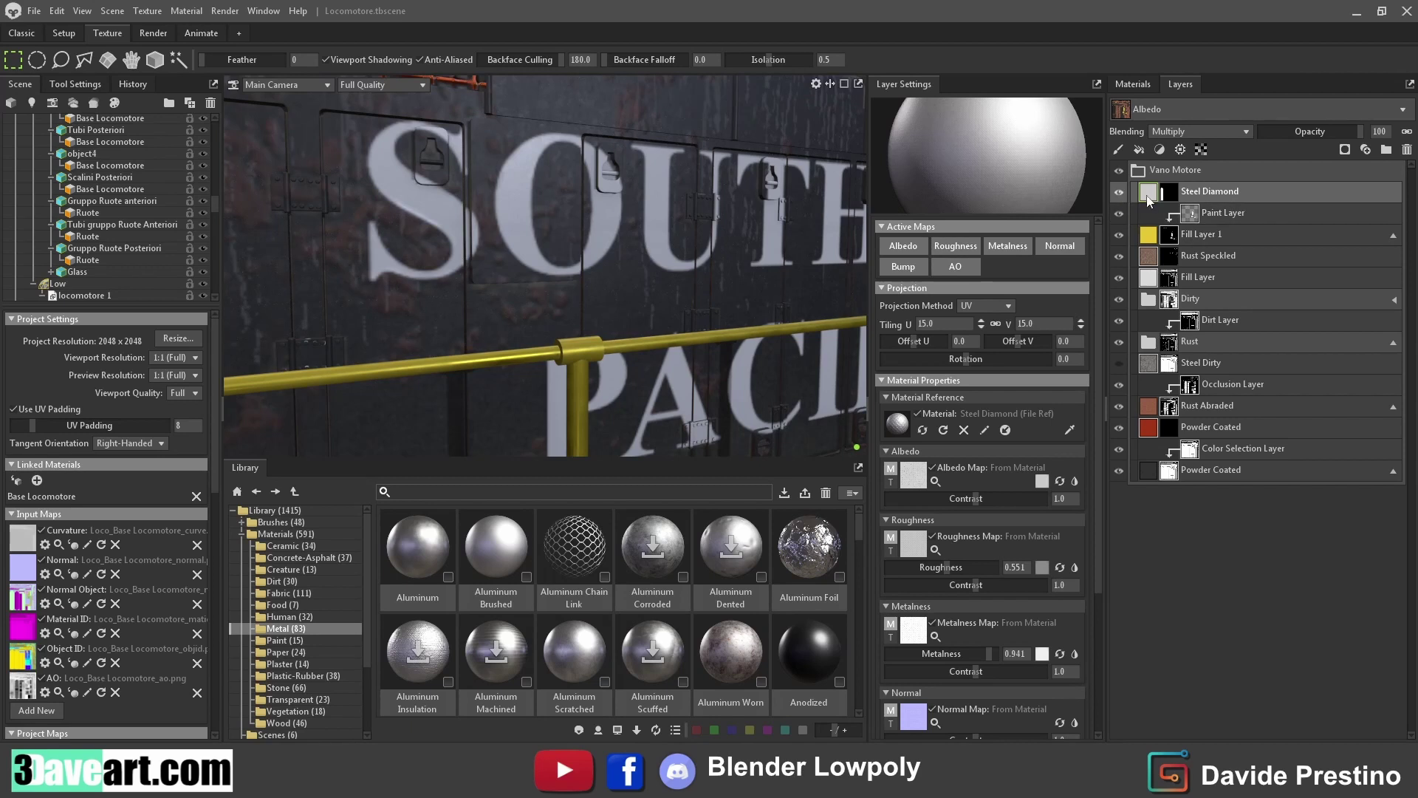
Add a paint layer above Steel Diamond and rename the folder piano Motore
click(1150, 235)
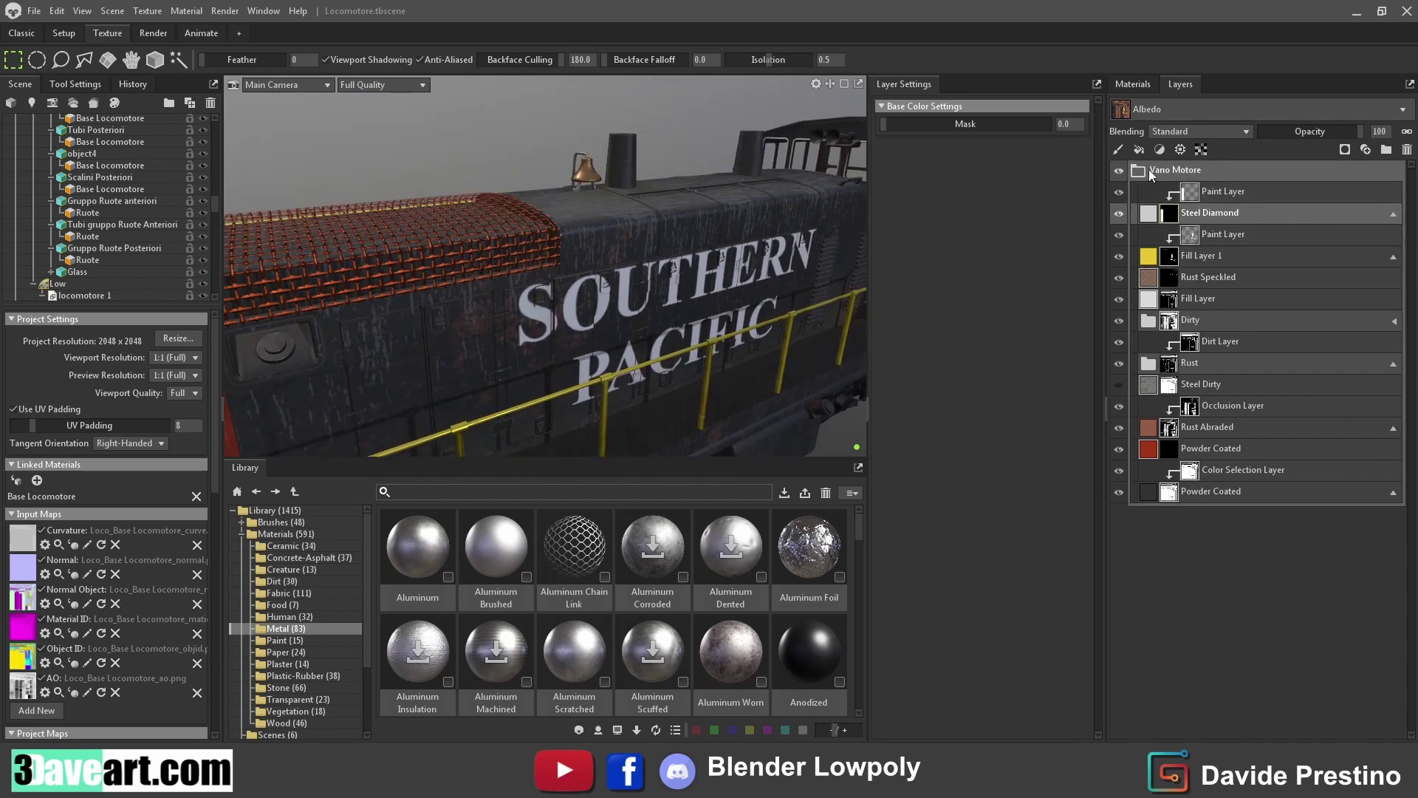
click(1160, 171)
double_click(1161, 172)
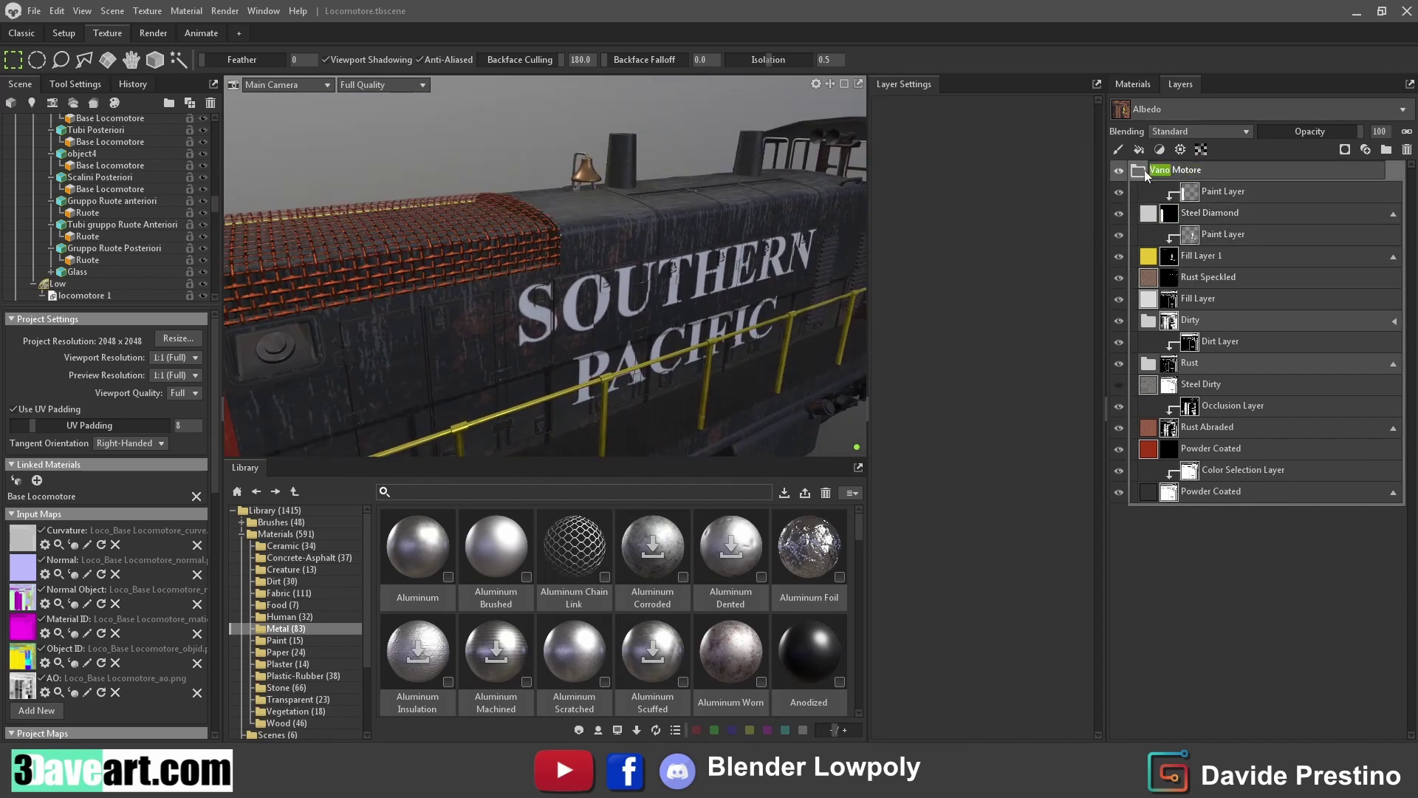
key(Return)
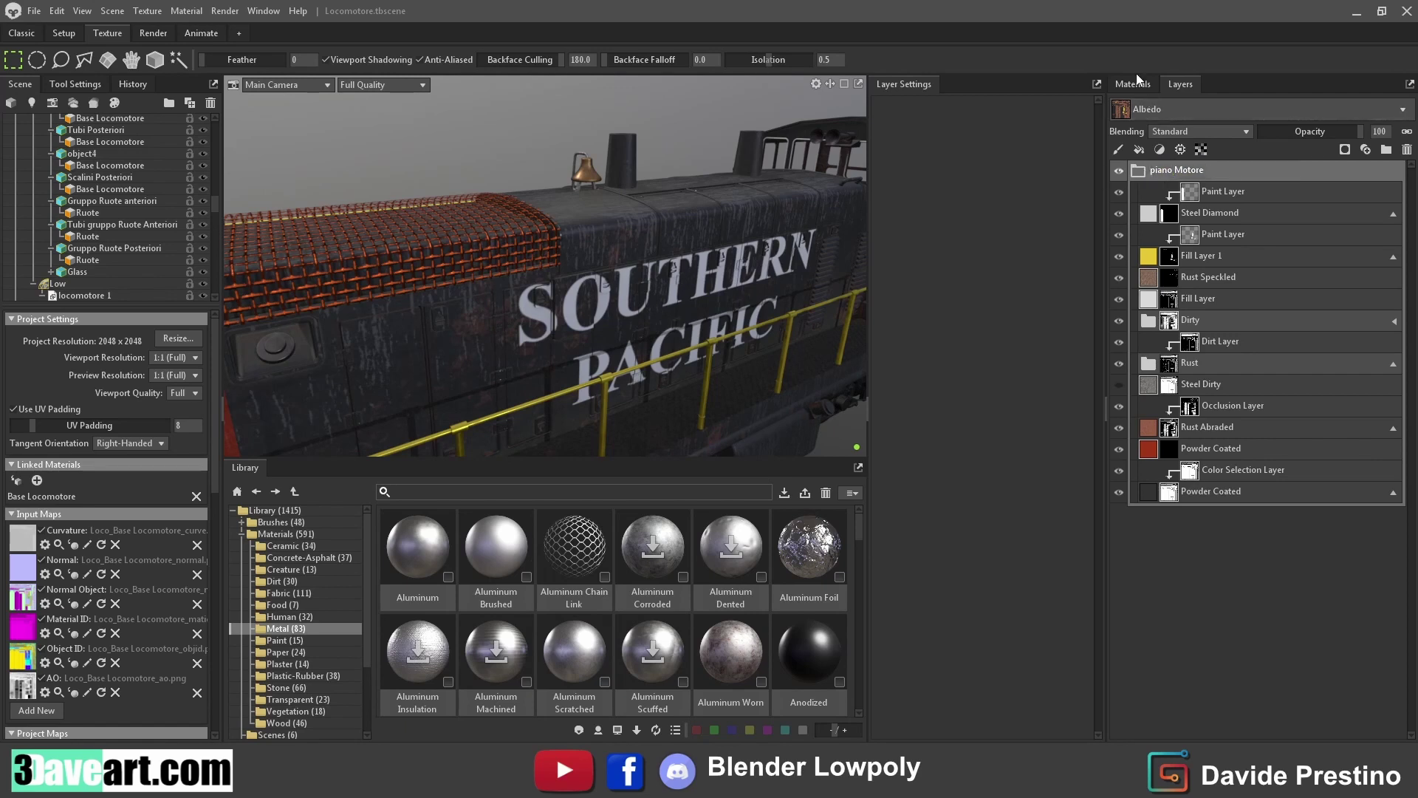
Select the Vano Motore material and load the Loco Vano Motore texture project
click(1138, 81)
click(1167, 160)
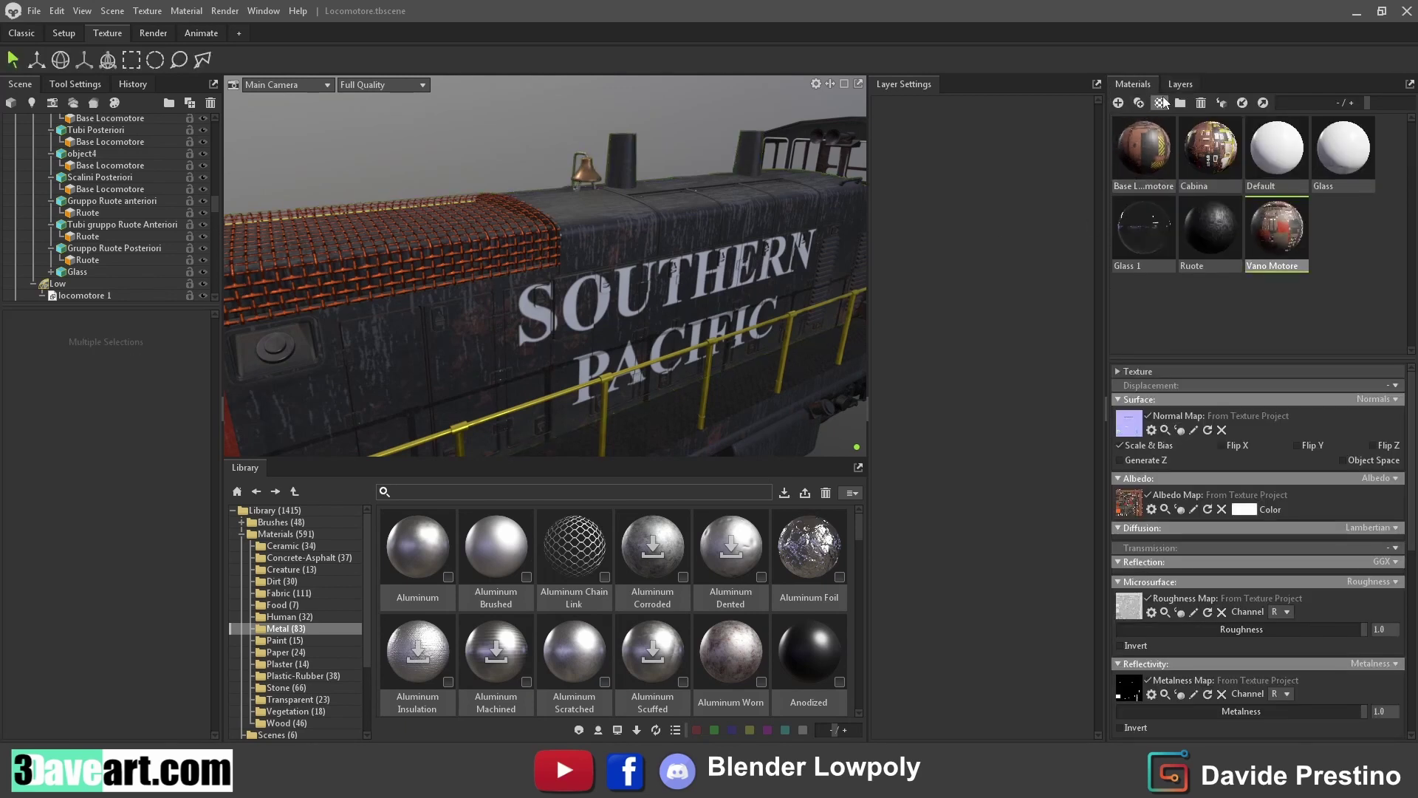
click(1181, 84)
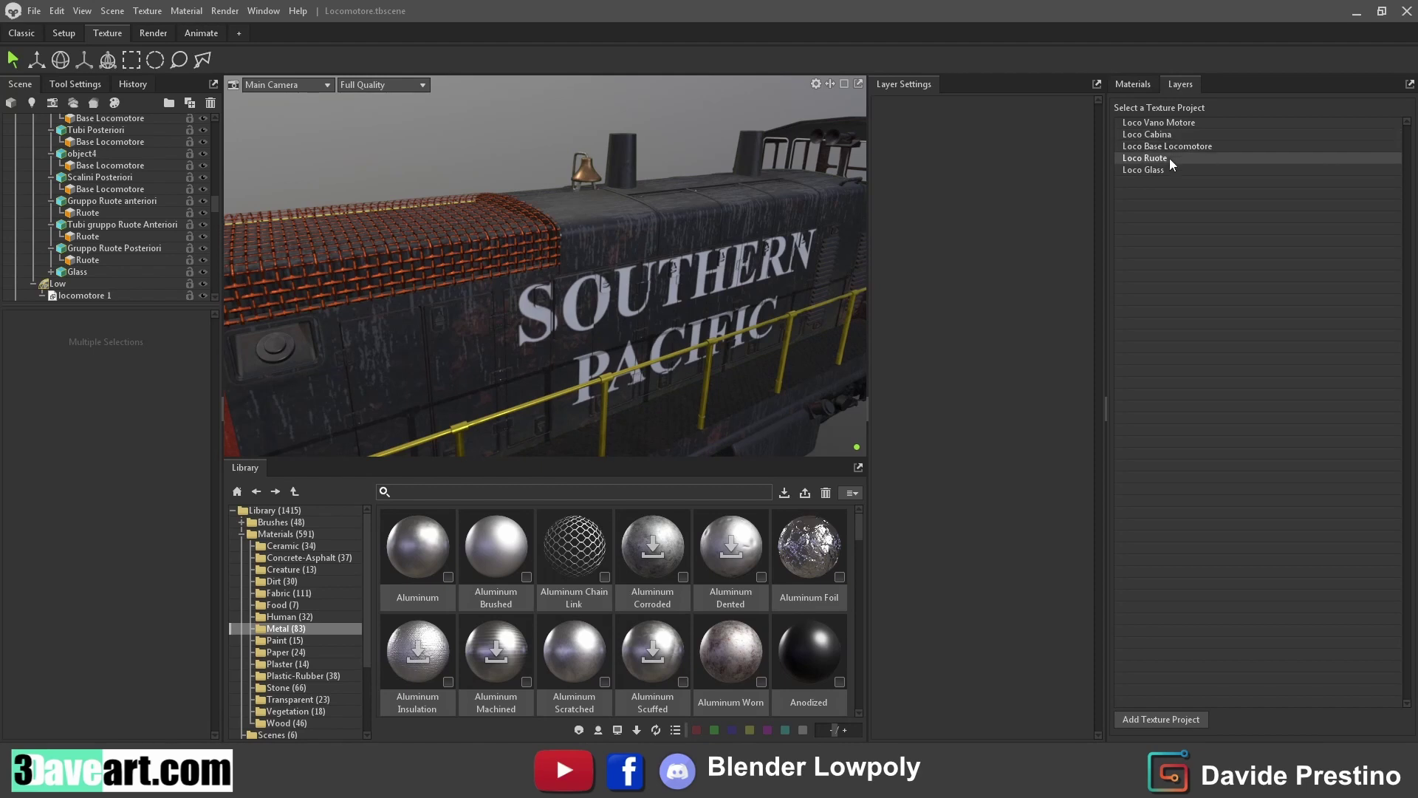
click(1177, 123)
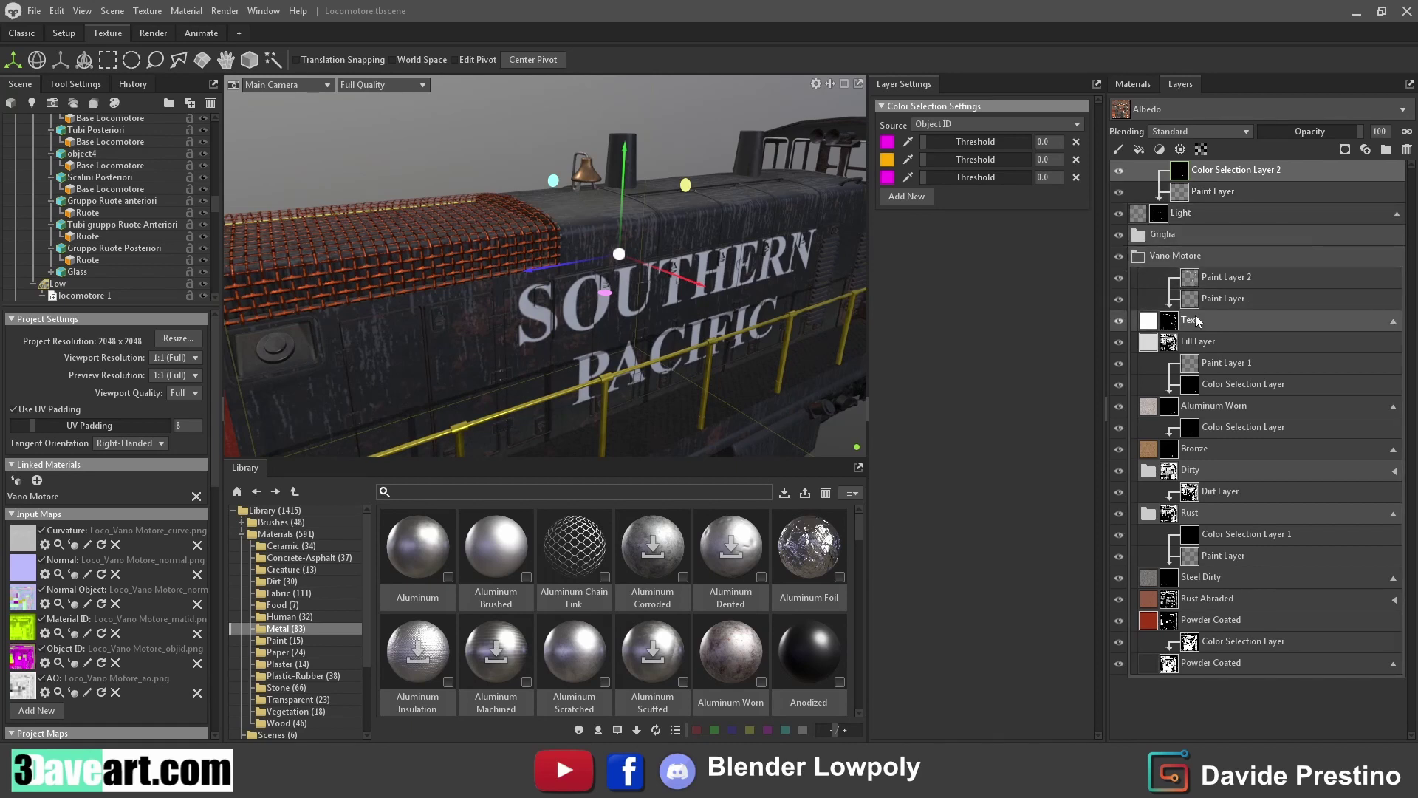
Try Add, Screen, Multiply, Lighten and Color Burn on the Text layer, then revert to Standard
scroll(641, 303, up, 5)
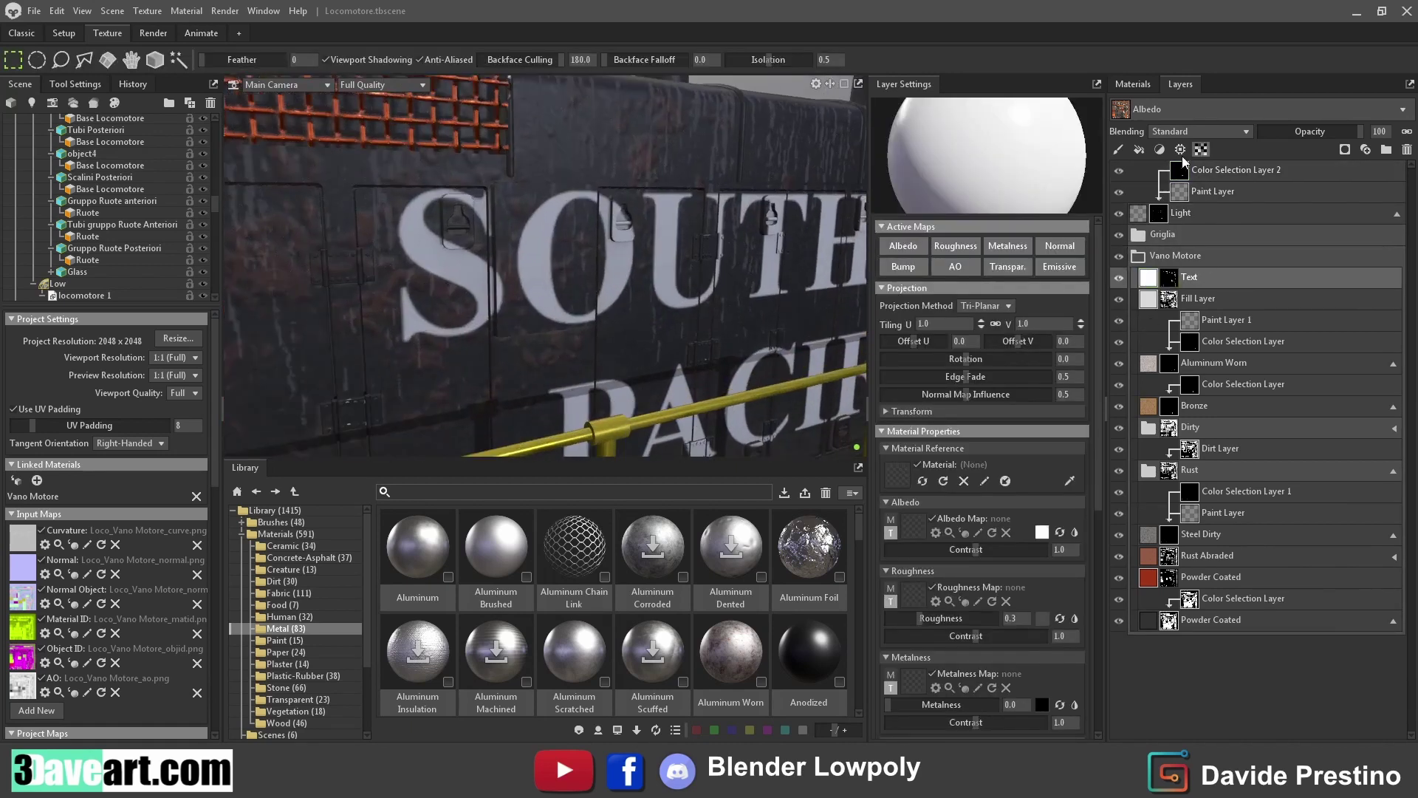
click(1202, 131)
click(1204, 133)
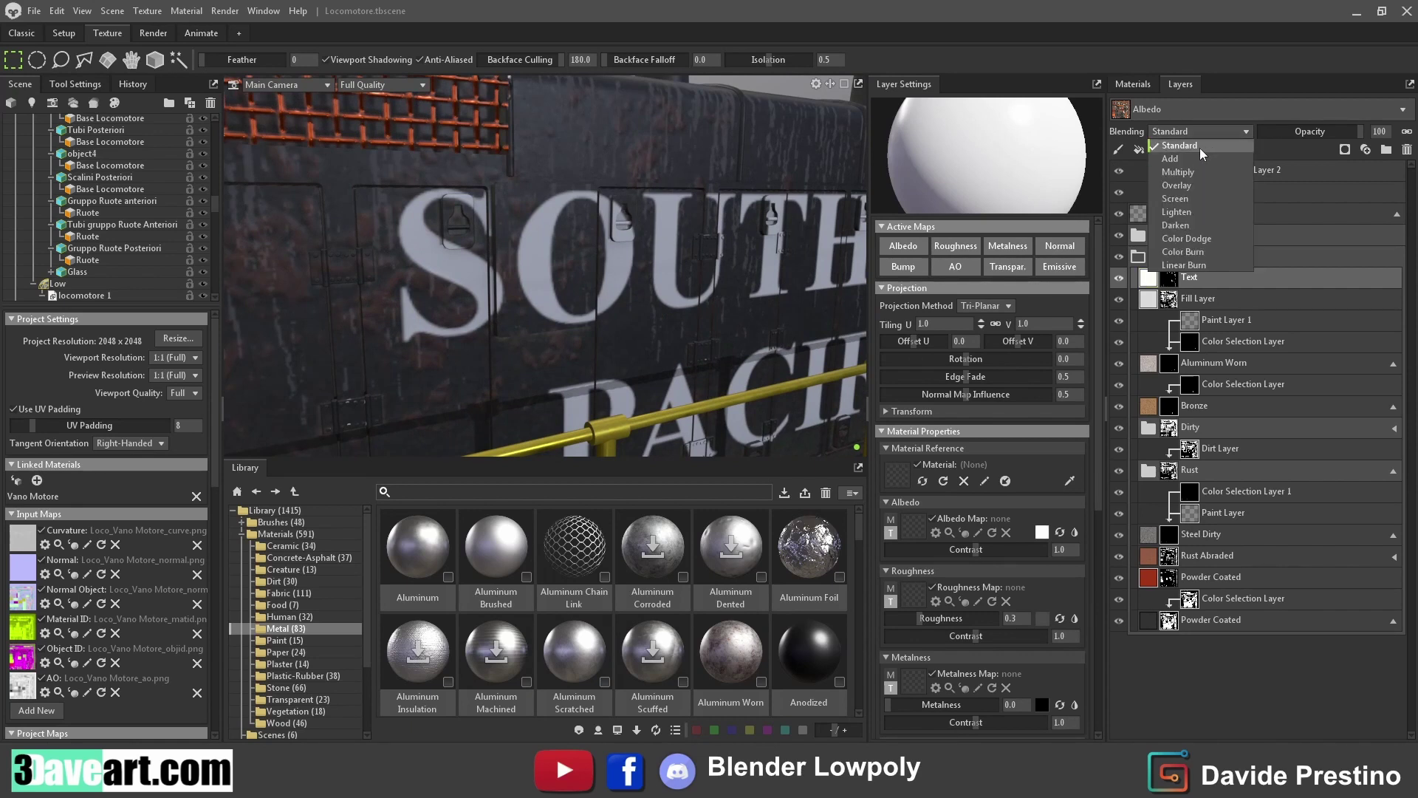
click(1200, 162)
click(1212, 131)
click(1176, 199)
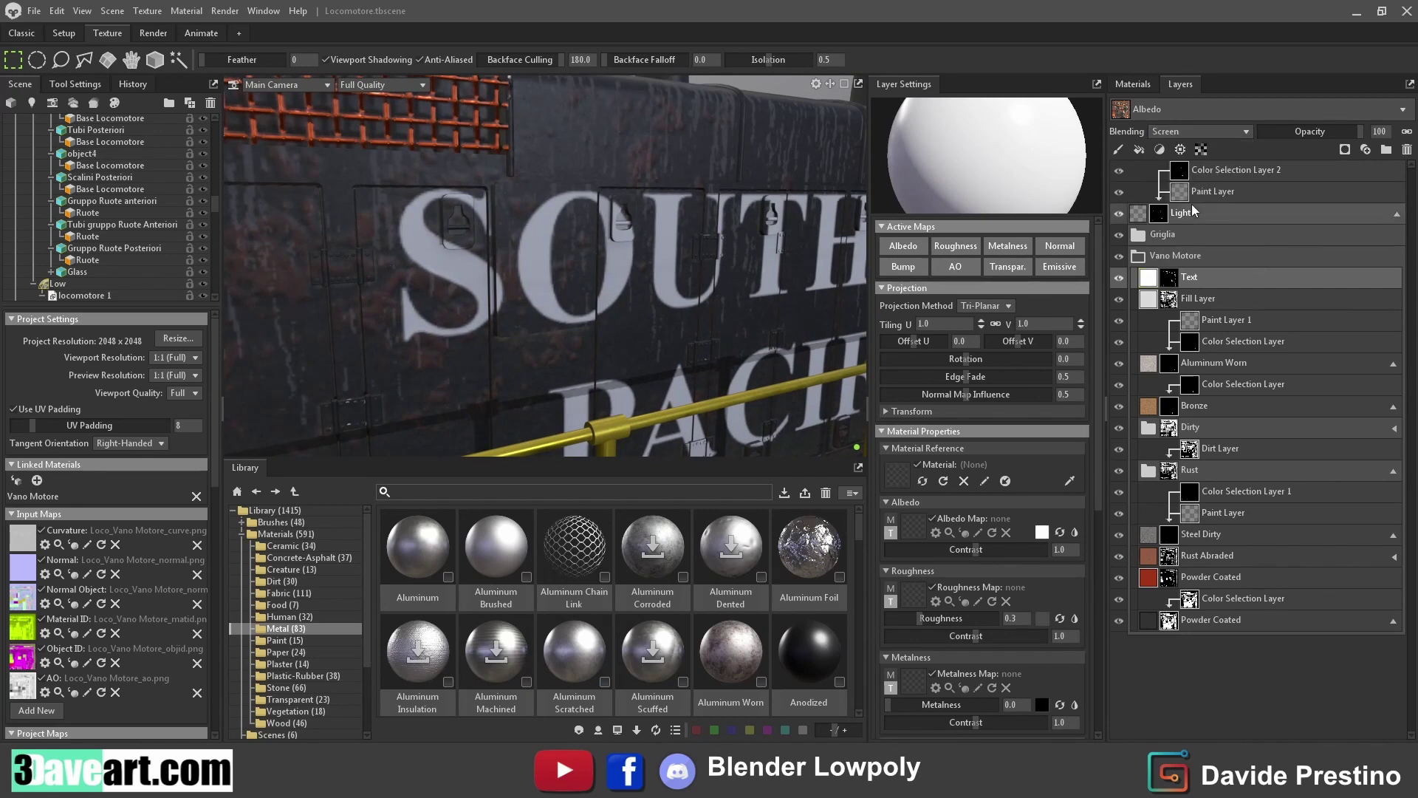
click(1200, 133)
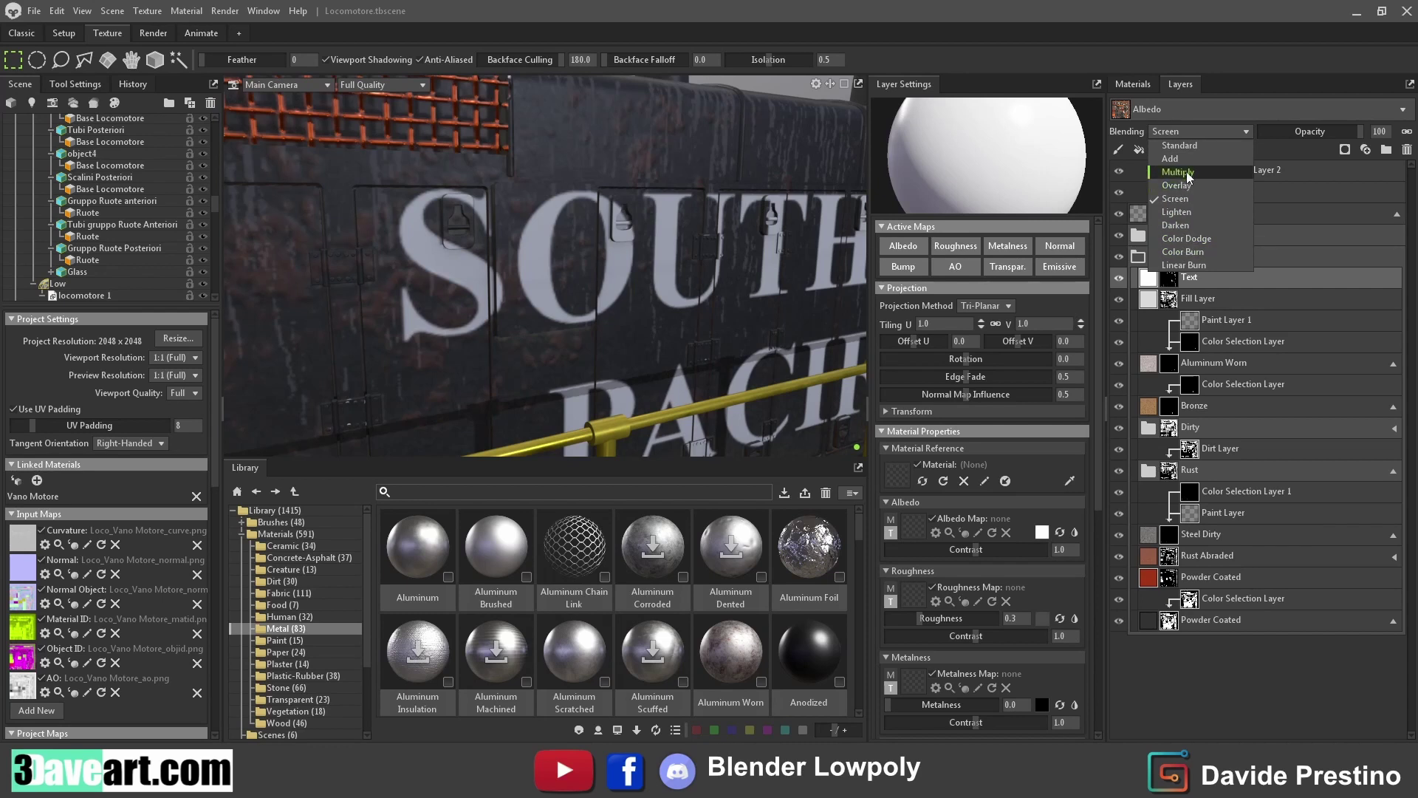
click(1190, 172)
click(1200, 131)
click(1175, 158)
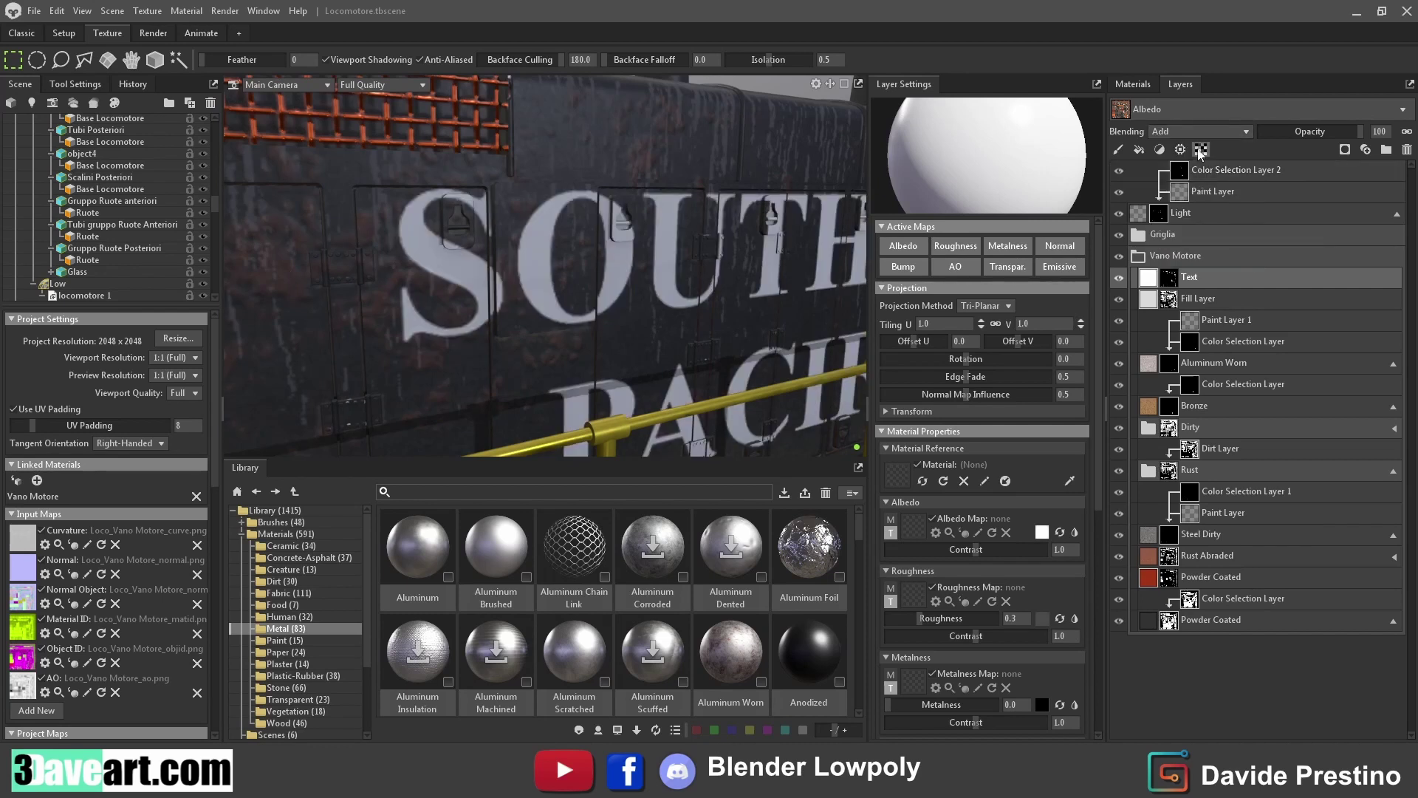
click(1202, 133)
click(1196, 224)
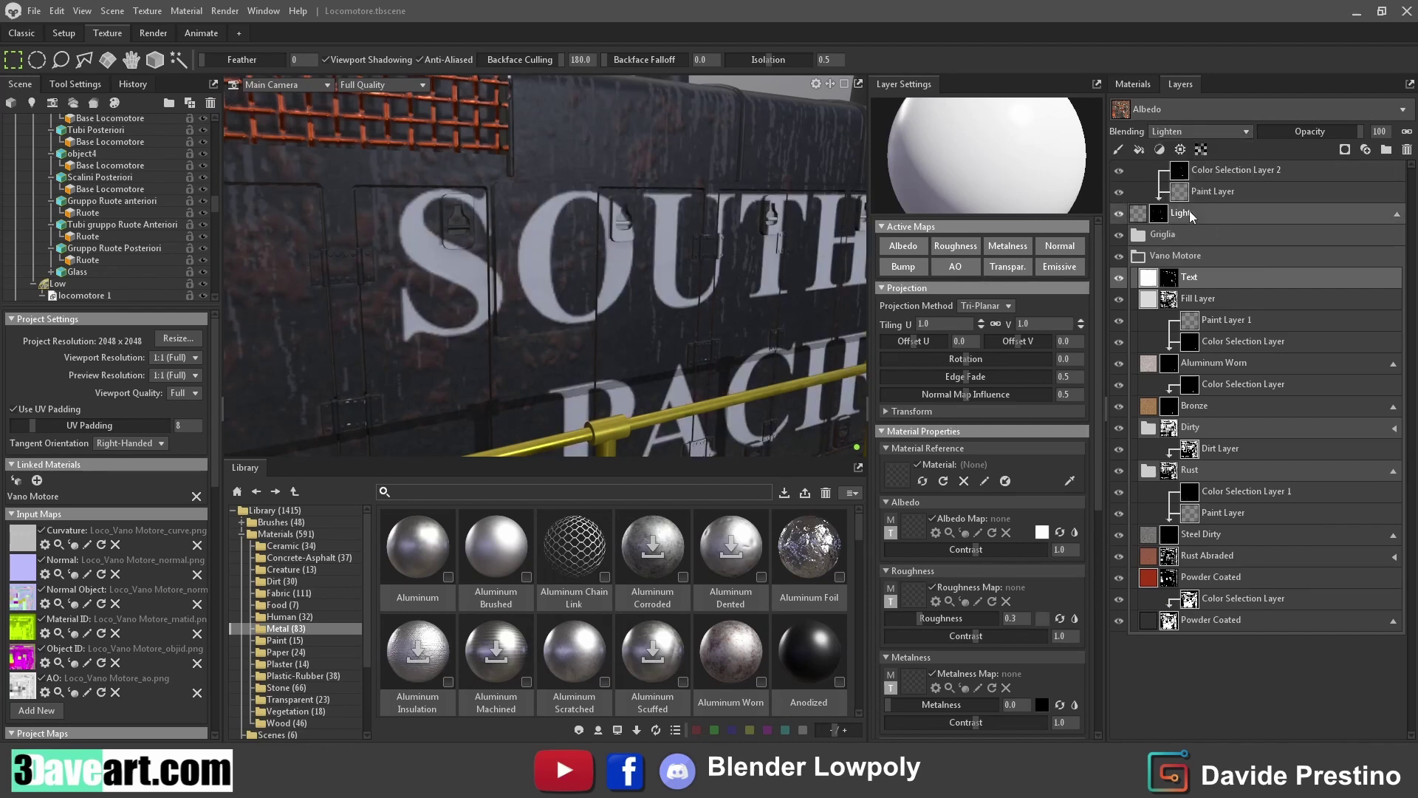
click(1201, 131)
click(1197, 252)
click(1201, 131)
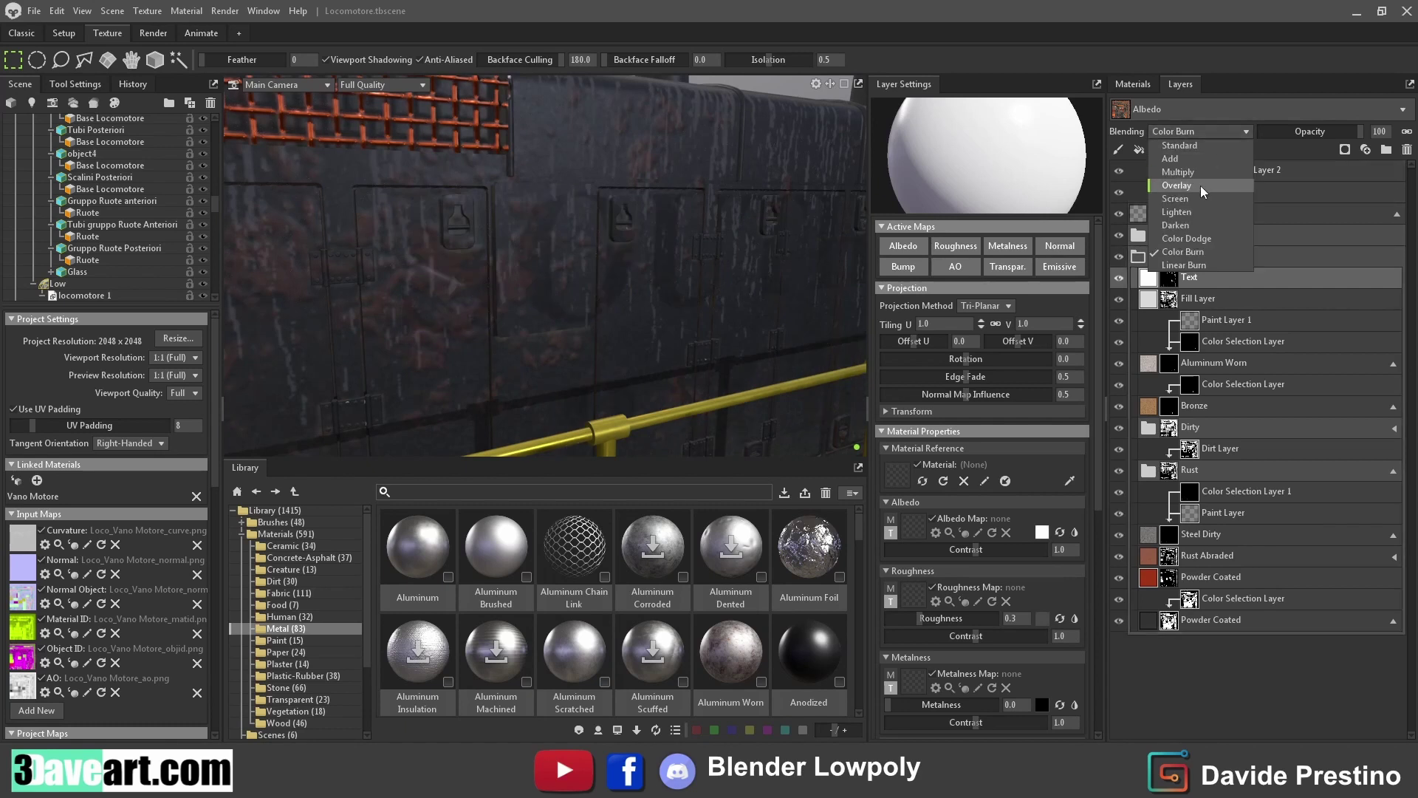
click(1180, 145)
Wrap the Text layer in a new group
scroll(676, 196, up, 2)
scroll(665, 204, up, 2)
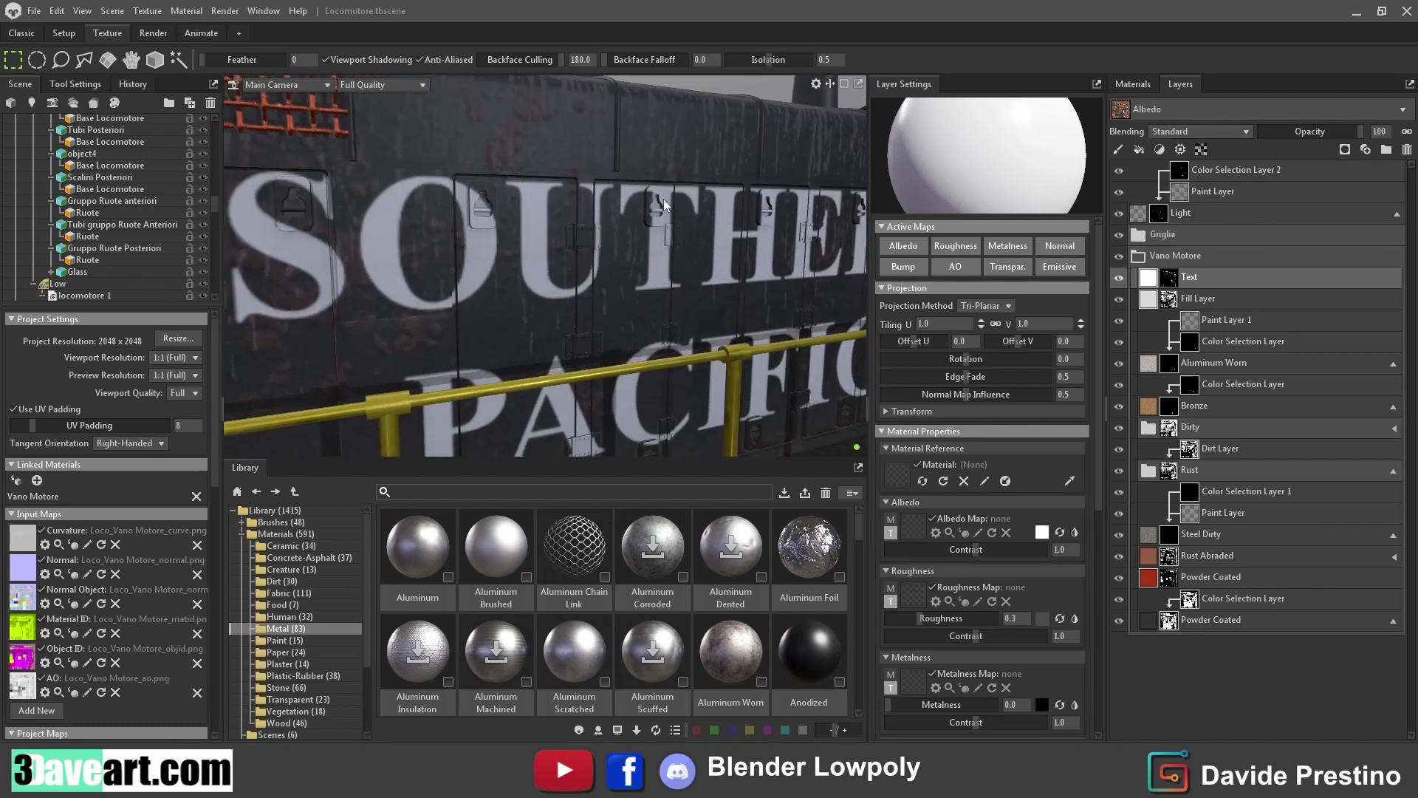
click(1241, 213)
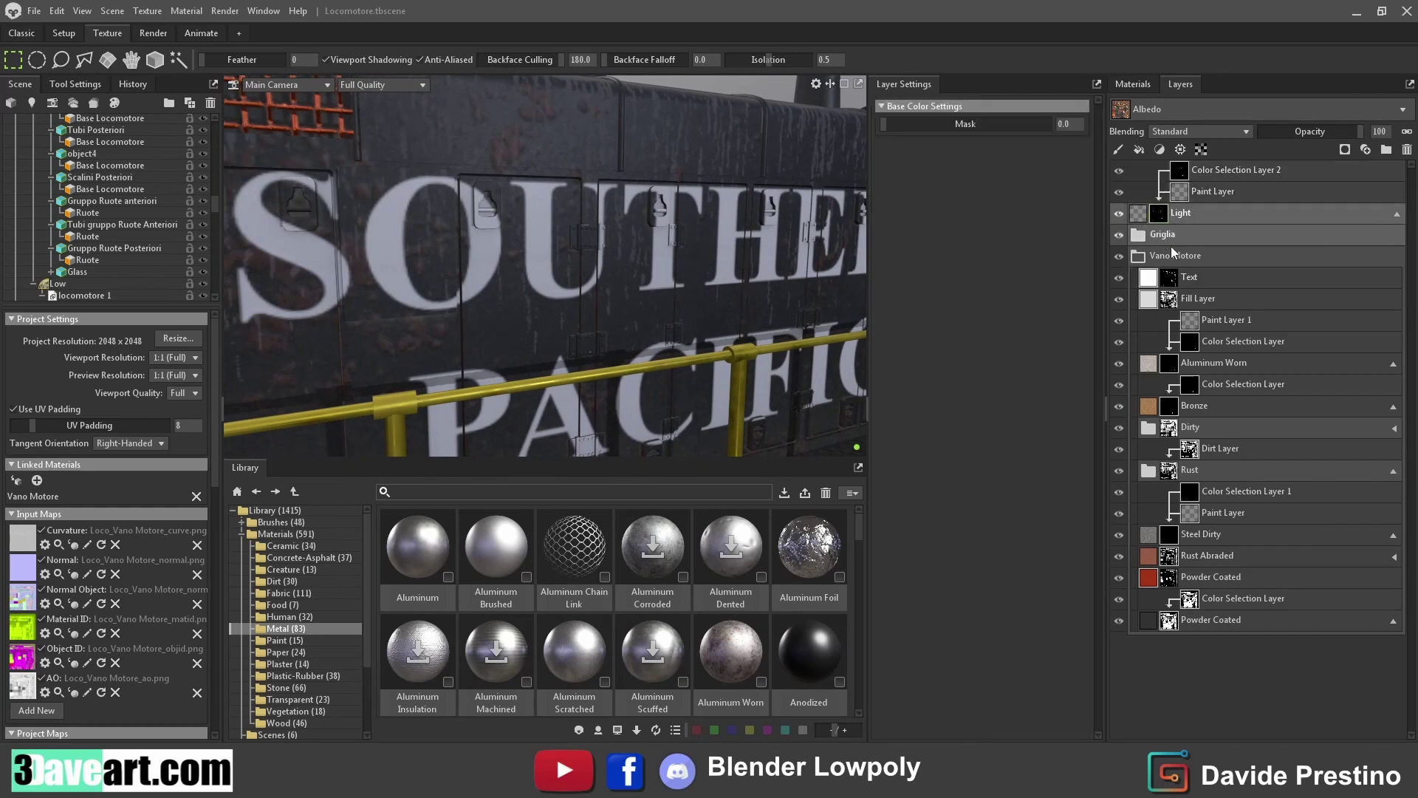
click(1191, 279)
click(1387, 149)
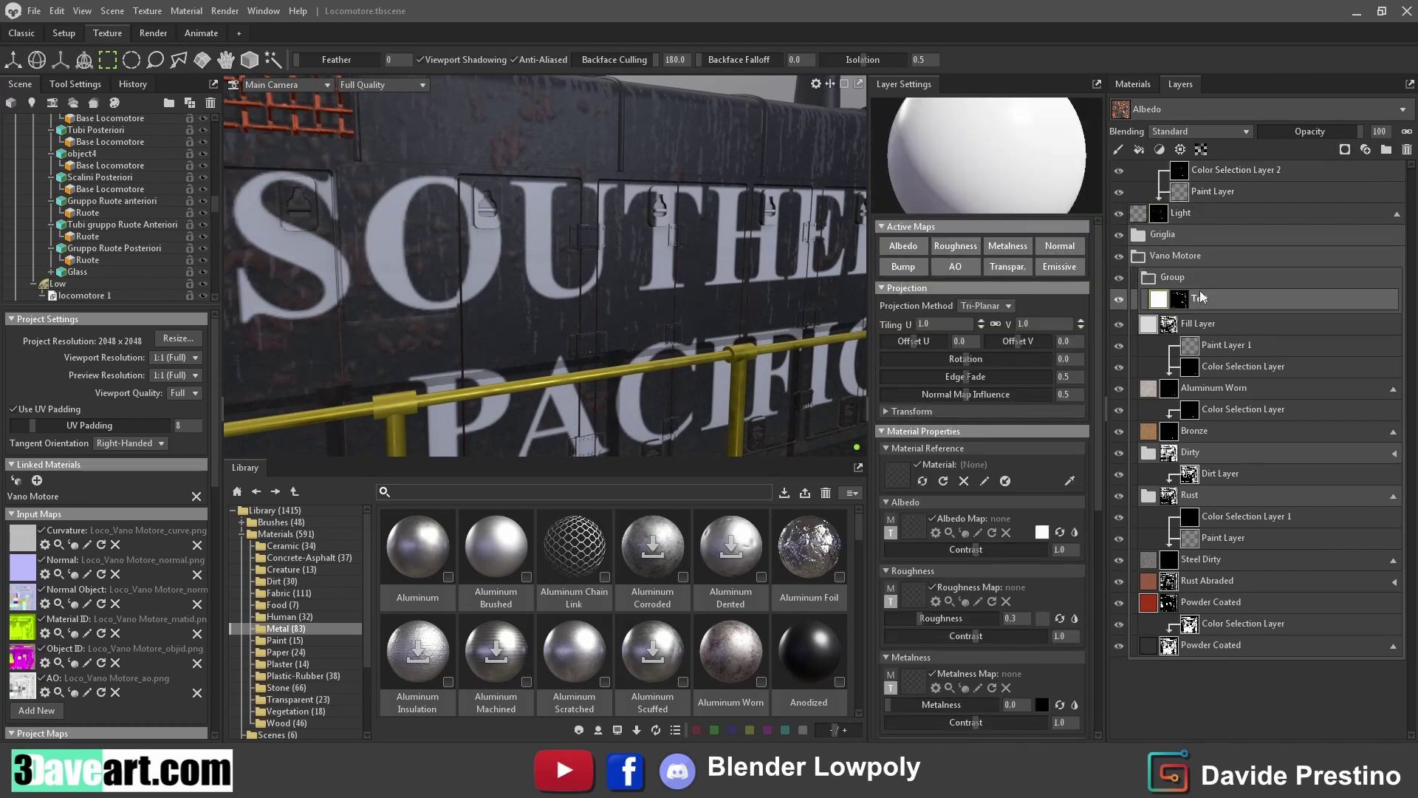
click(1167, 283)
Give the group a black paint mask with a Dirt generator
click(1345, 149)
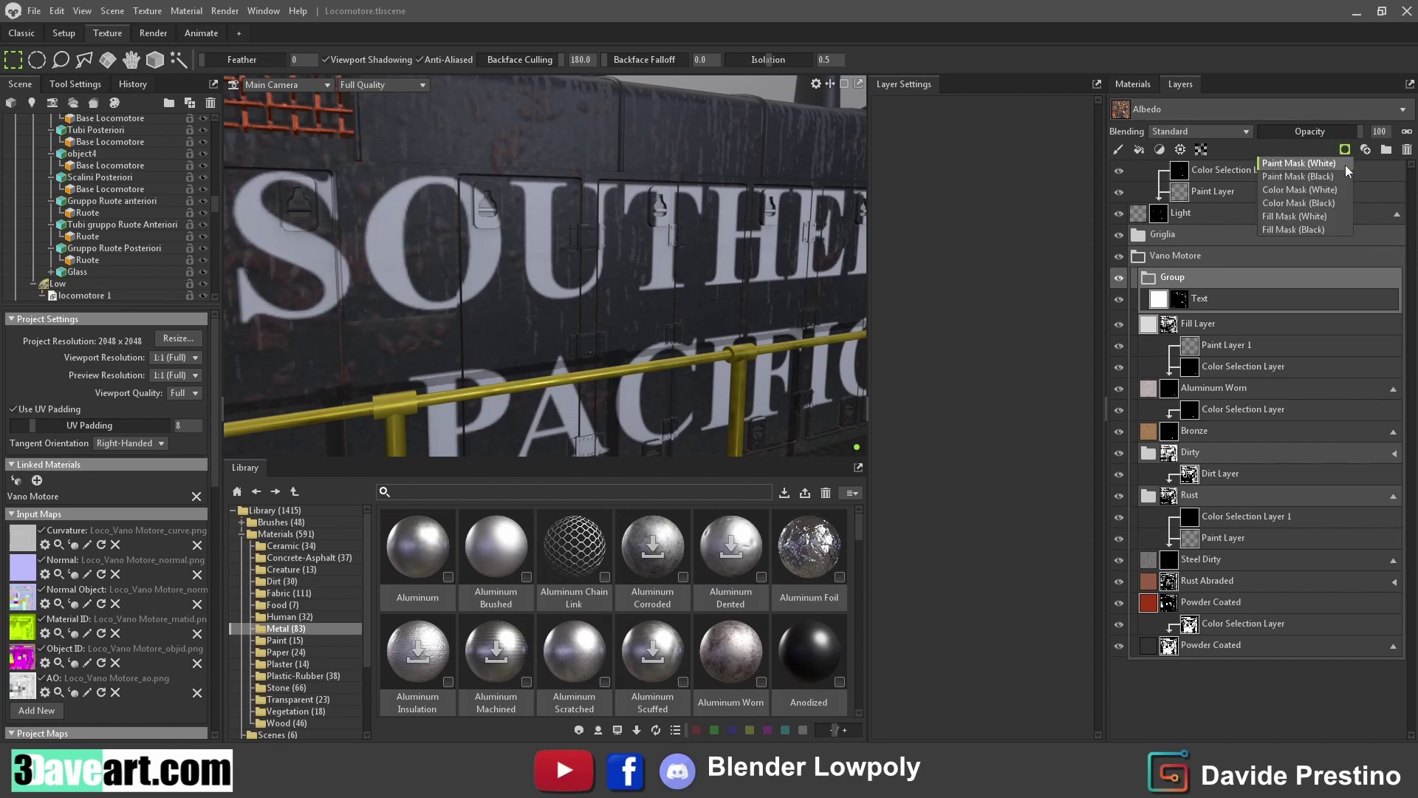
click(1340, 174)
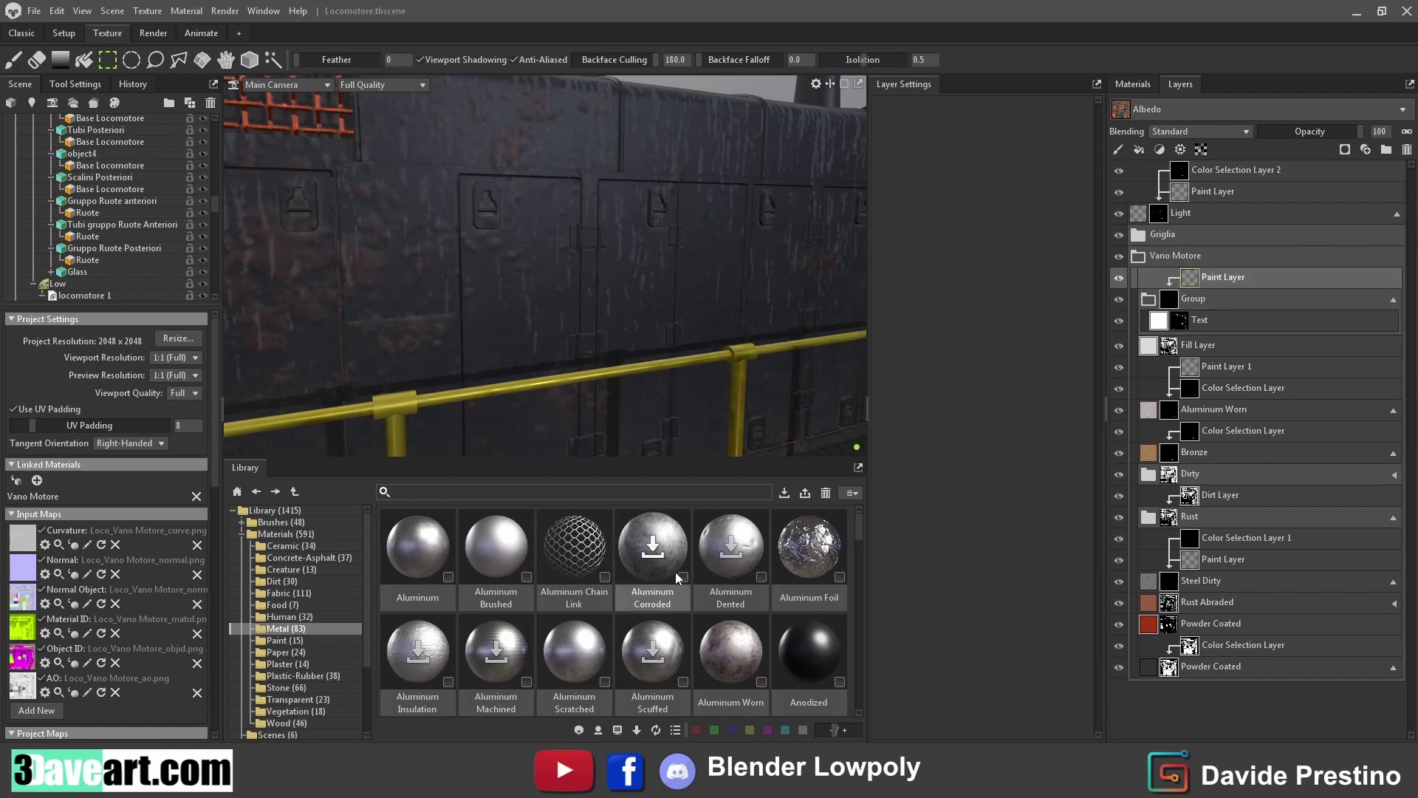
scroll(677, 576, down, 1)
click(1182, 150)
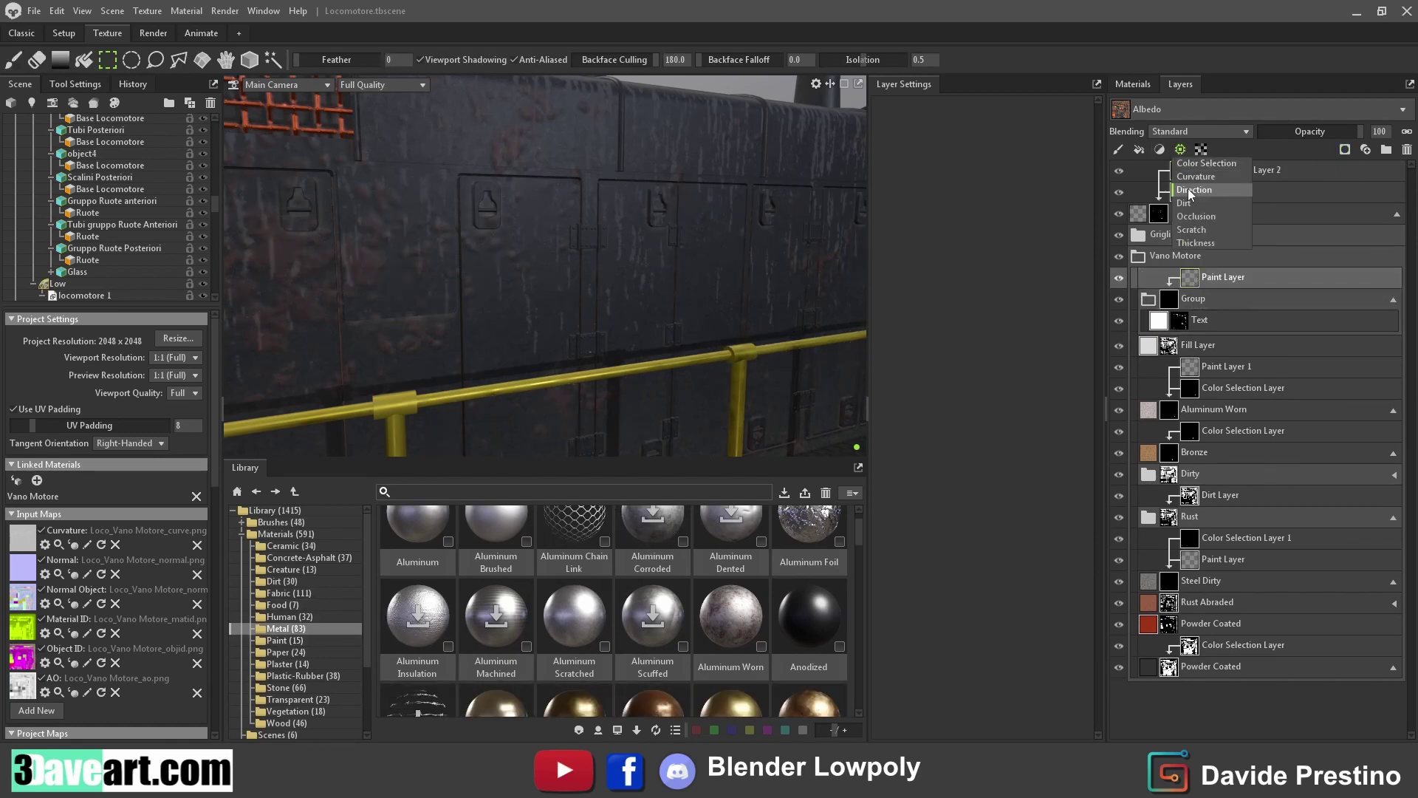
click(1219, 202)
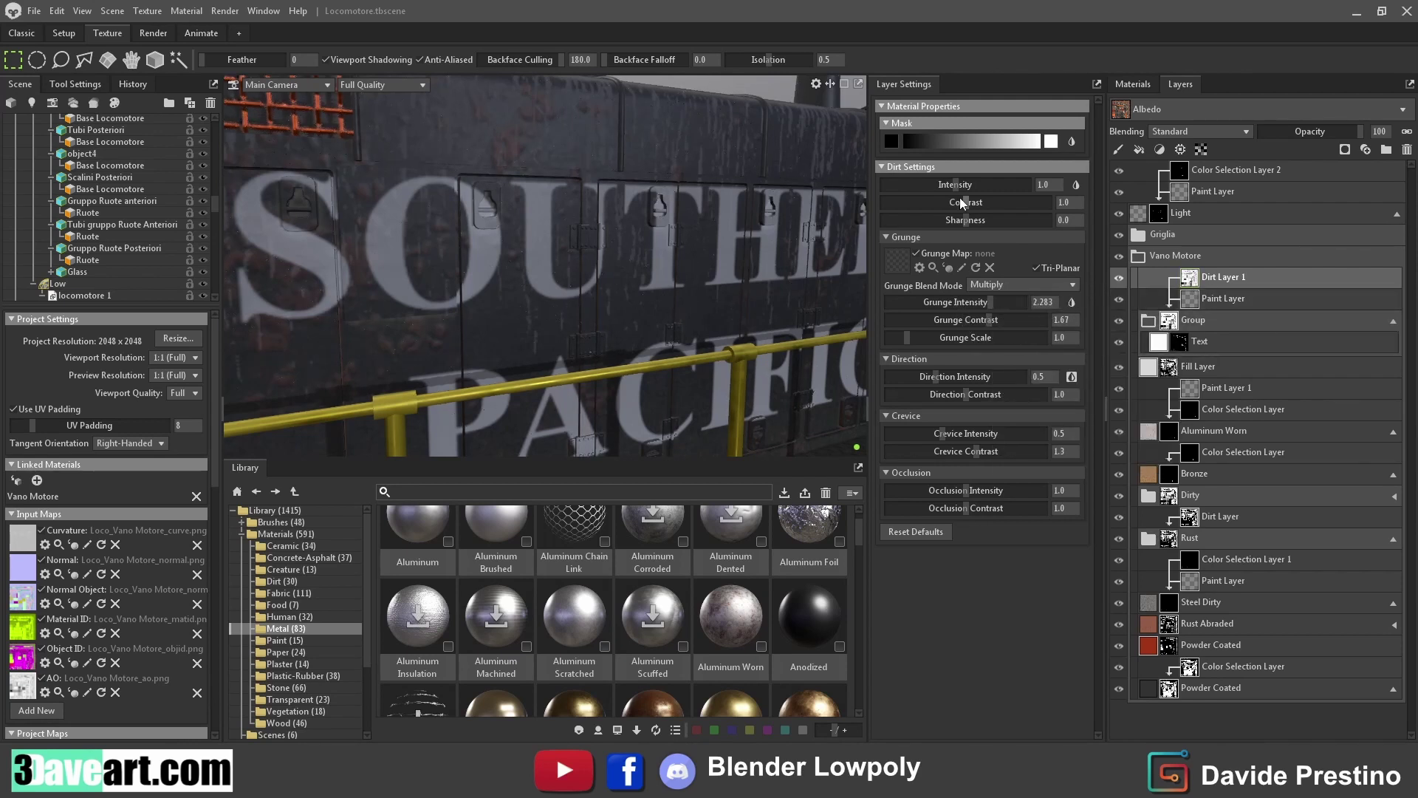
Raise Dirt Layer 1's intensity and sharpness, undoing an accidental layer removal
drag(962, 202, 1091, 211)
mouse_move(965, 225)
mouse_down()
mouse_move(1041, 225)
mouse_move(1017, 221)
mouse_up()
mouse_move(602, 291)
mouse_down()
mouse_move(691, 241)
mouse_move(737, 308)
mouse_up()
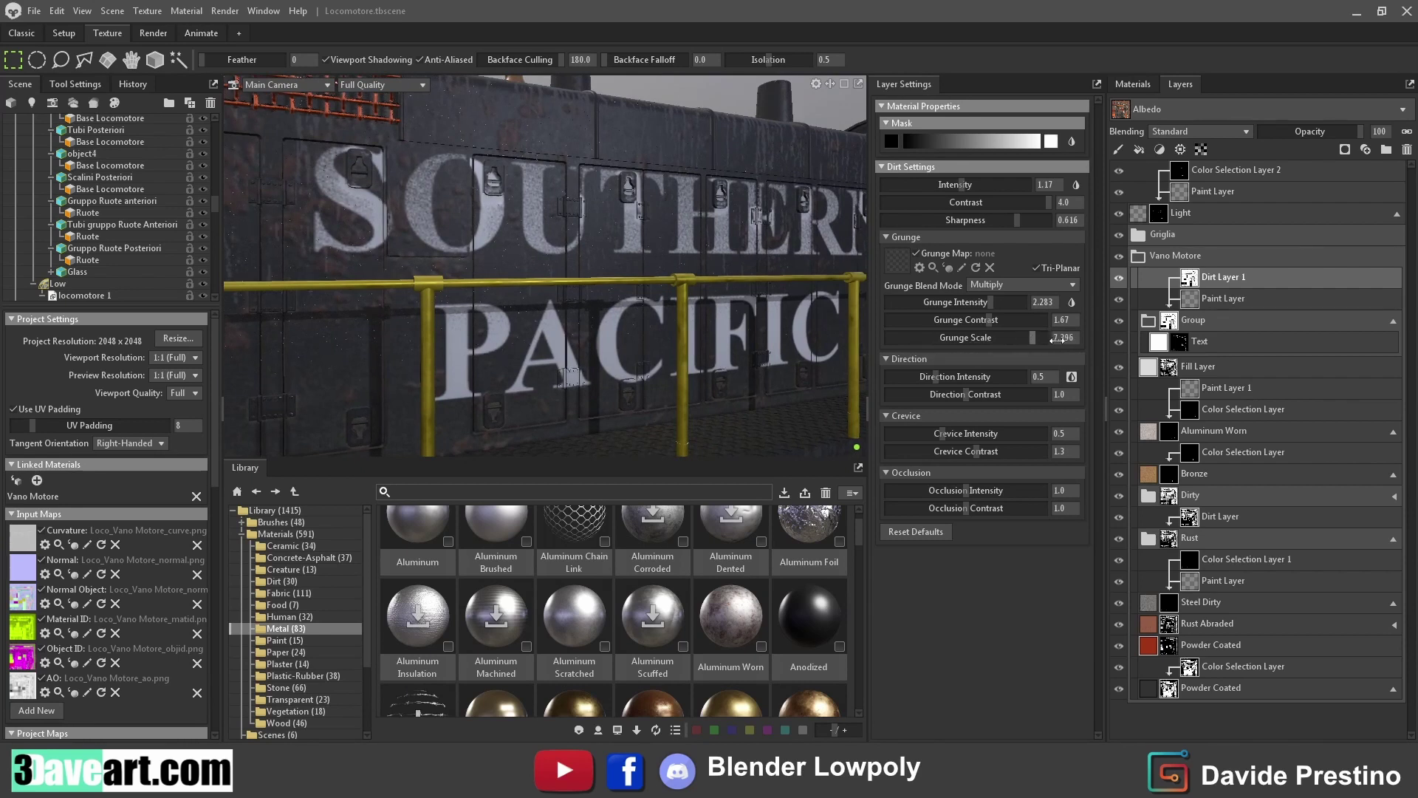
click(1308, 170)
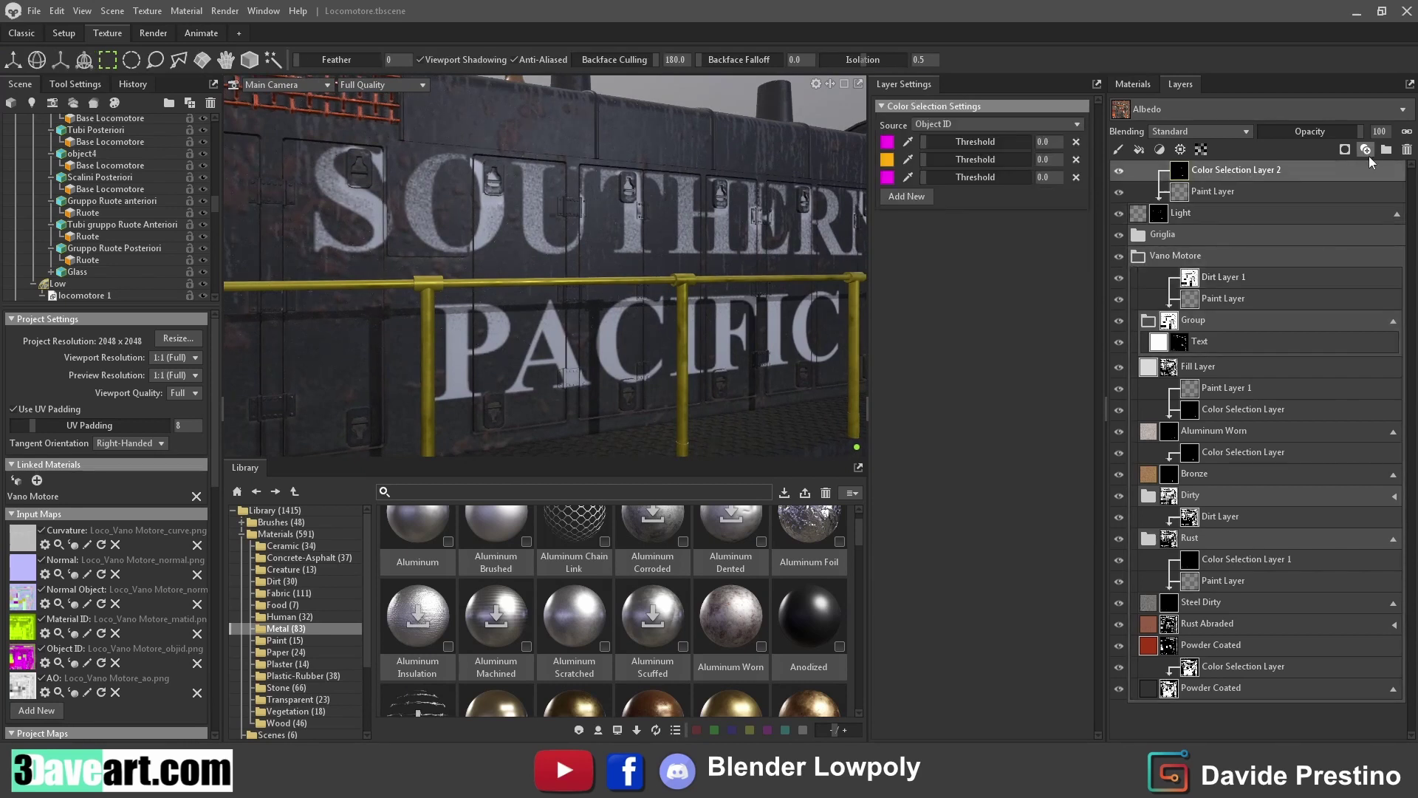
click(1408, 151)
key(ctrl+z)
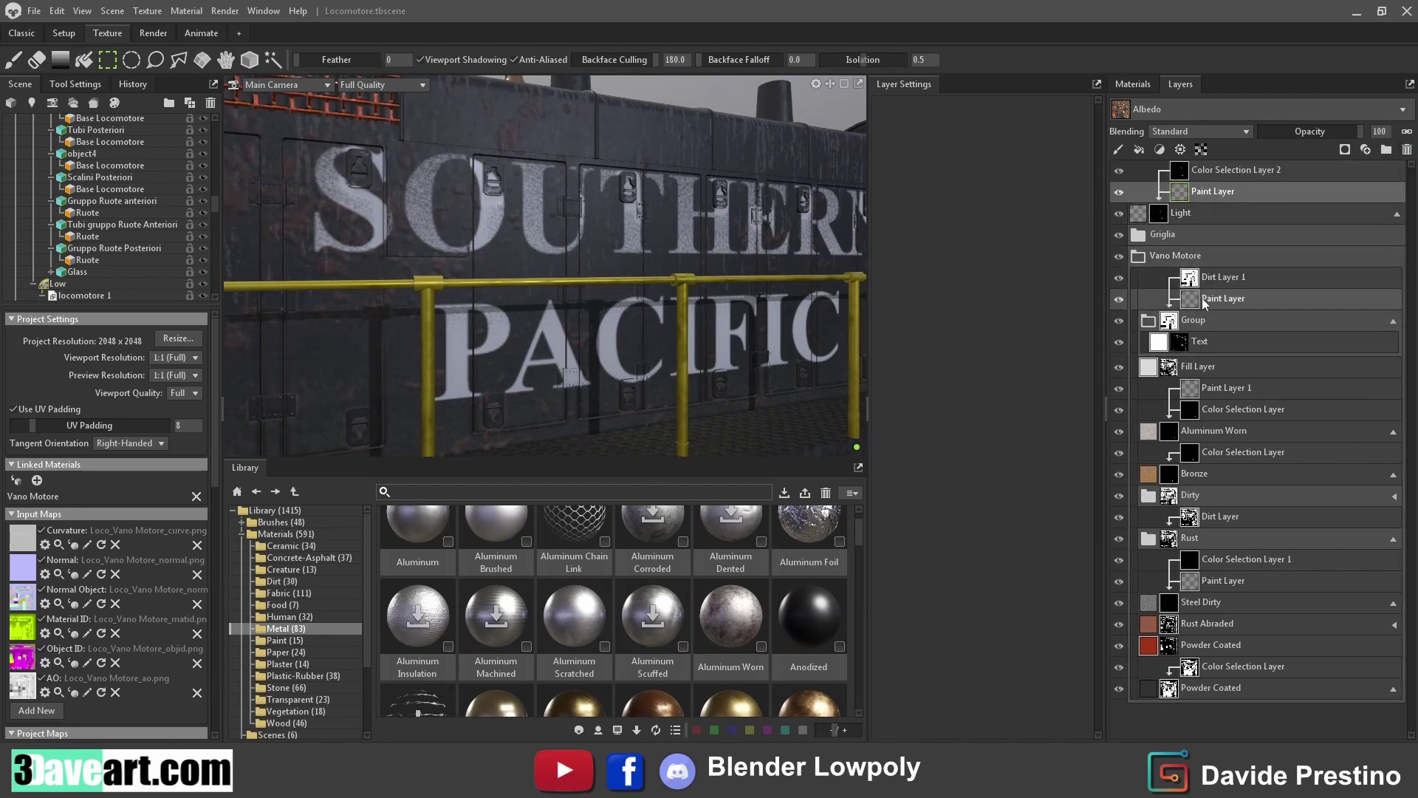
Set Dirt Layer 1's direction intensity to about 0.5 and raise occlusion intensity to clean the lettering
click(1216, 281)
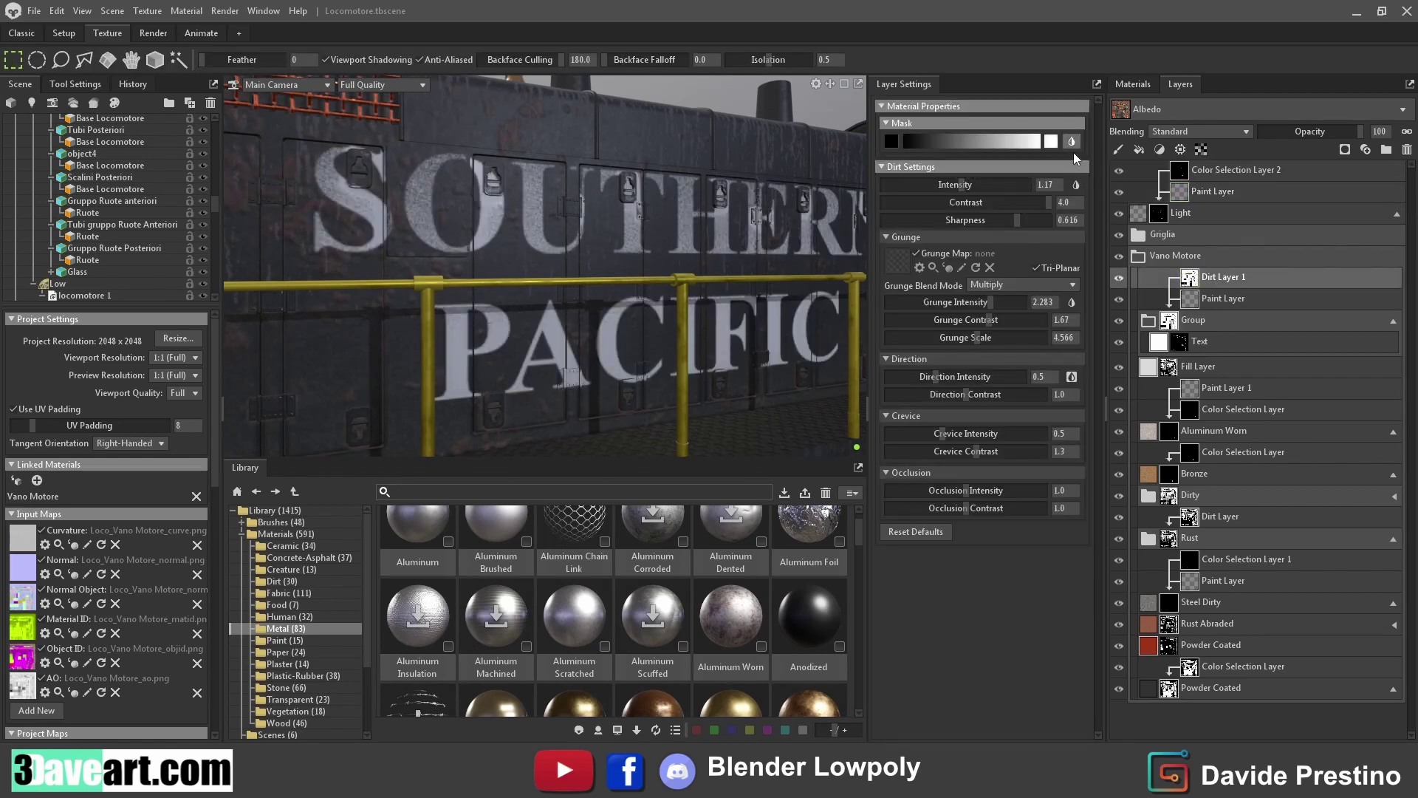
drag(938, 384, 935, 383)
drag(939, 374, 935, 378)
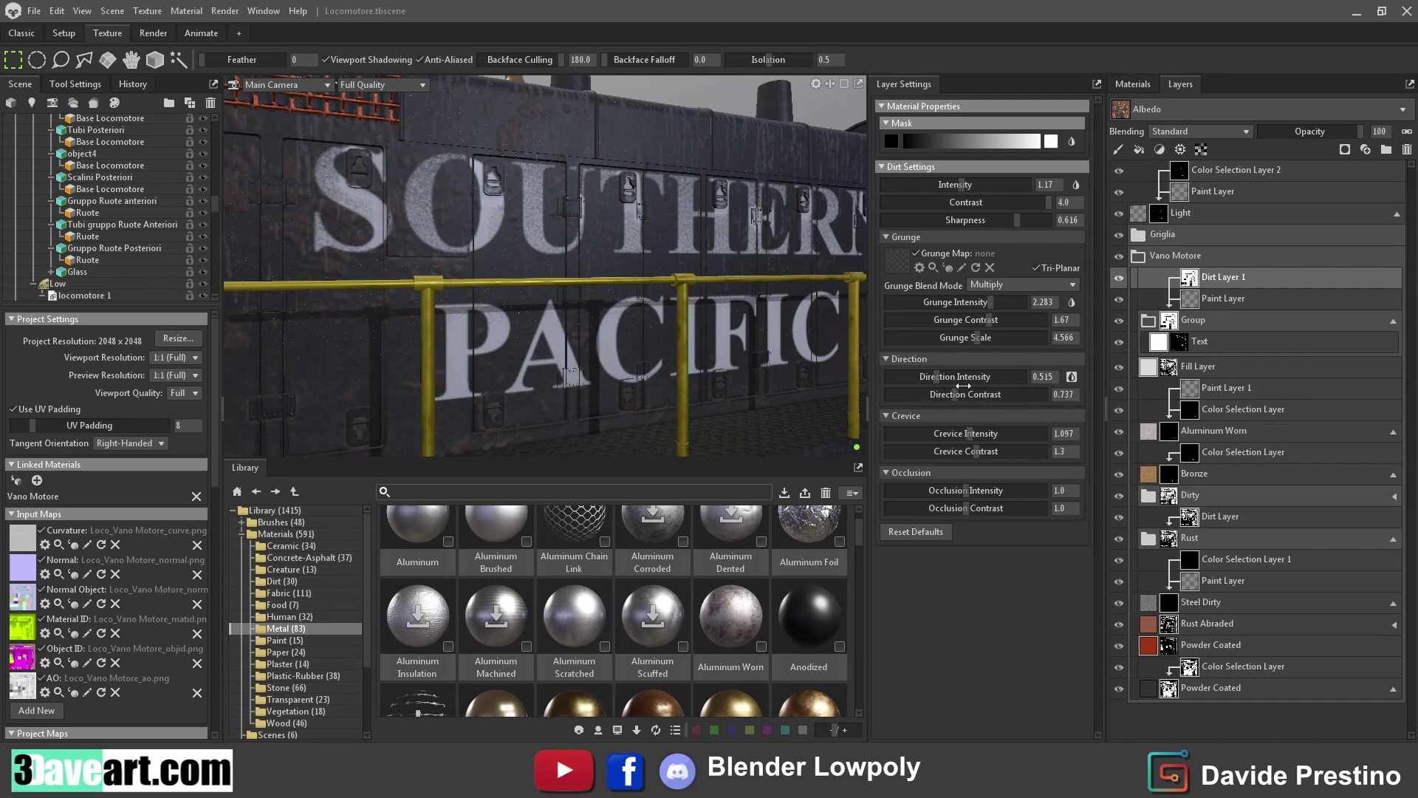
drag(966, 489, 975, 488)
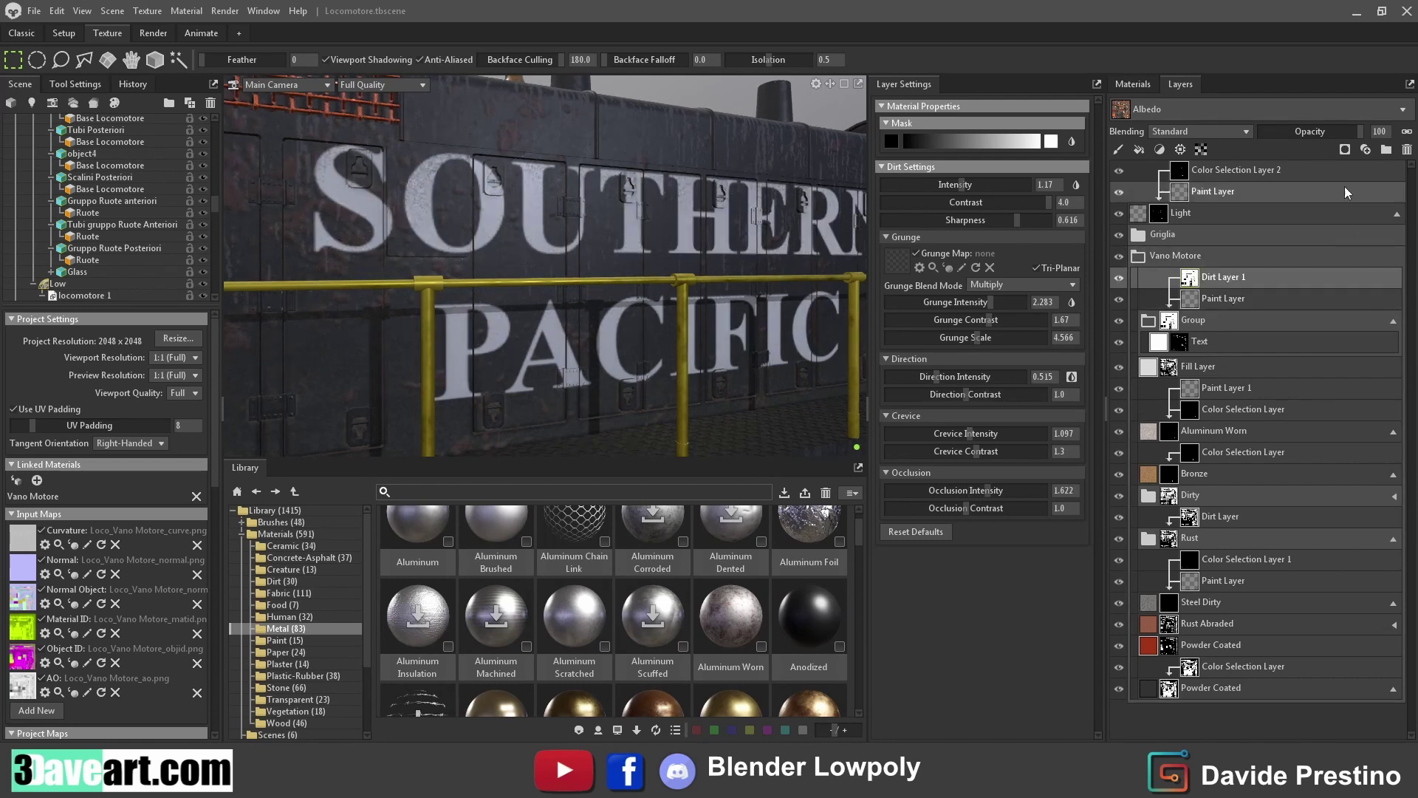
Delete Dirt Layer 1 and its leftover Paint Layer, then add a Paint Mask layer
click(1407, 149)
key(Delete)
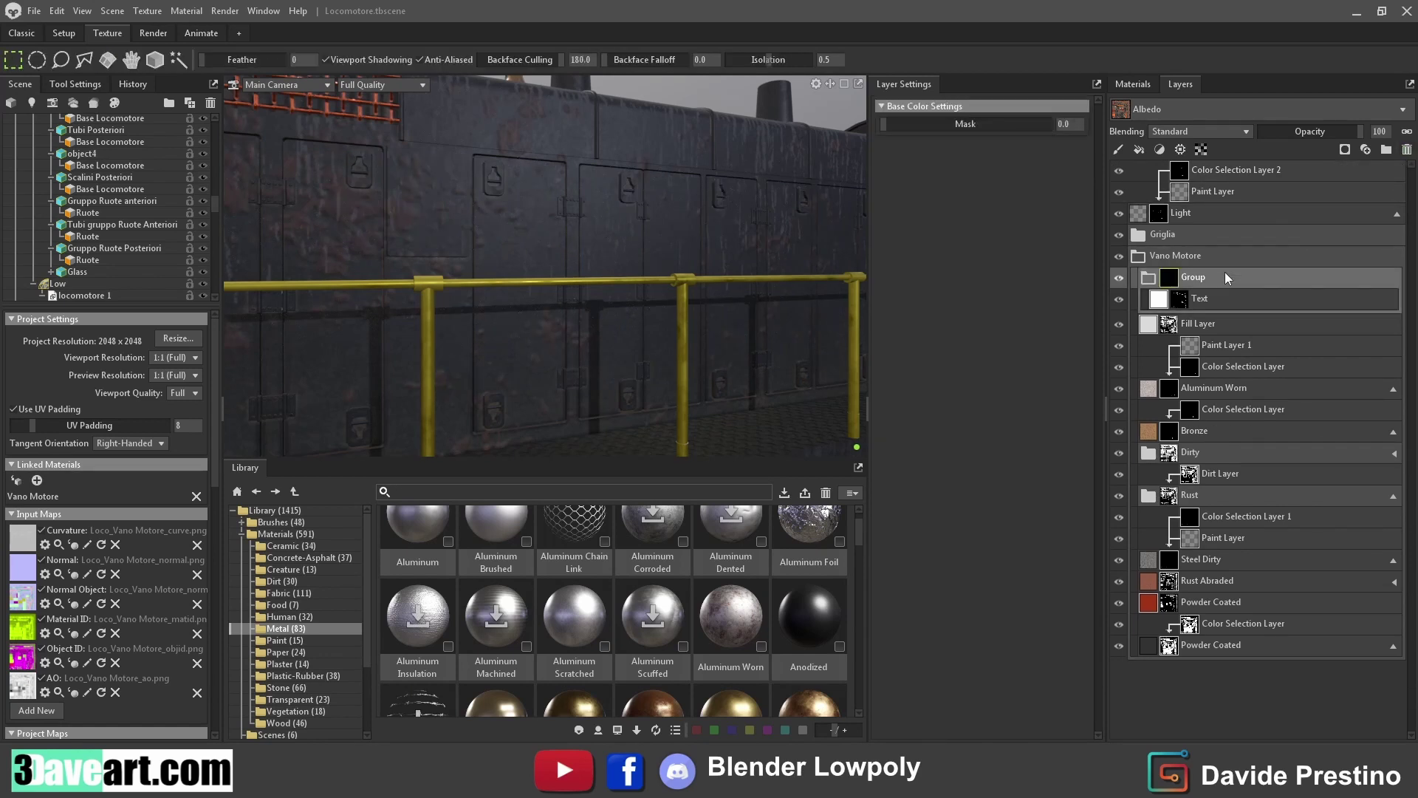
click(1345, 149)
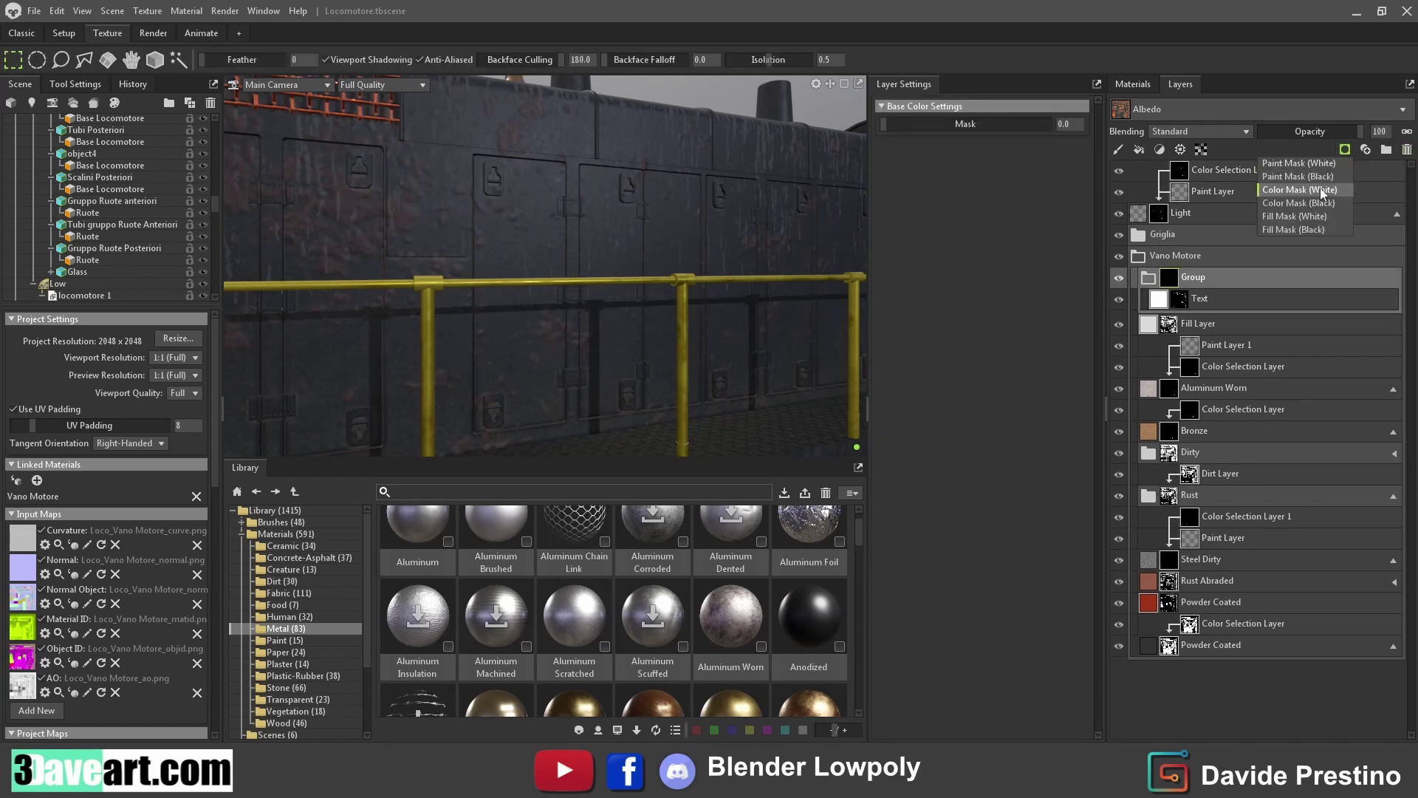
click(1299, 176)
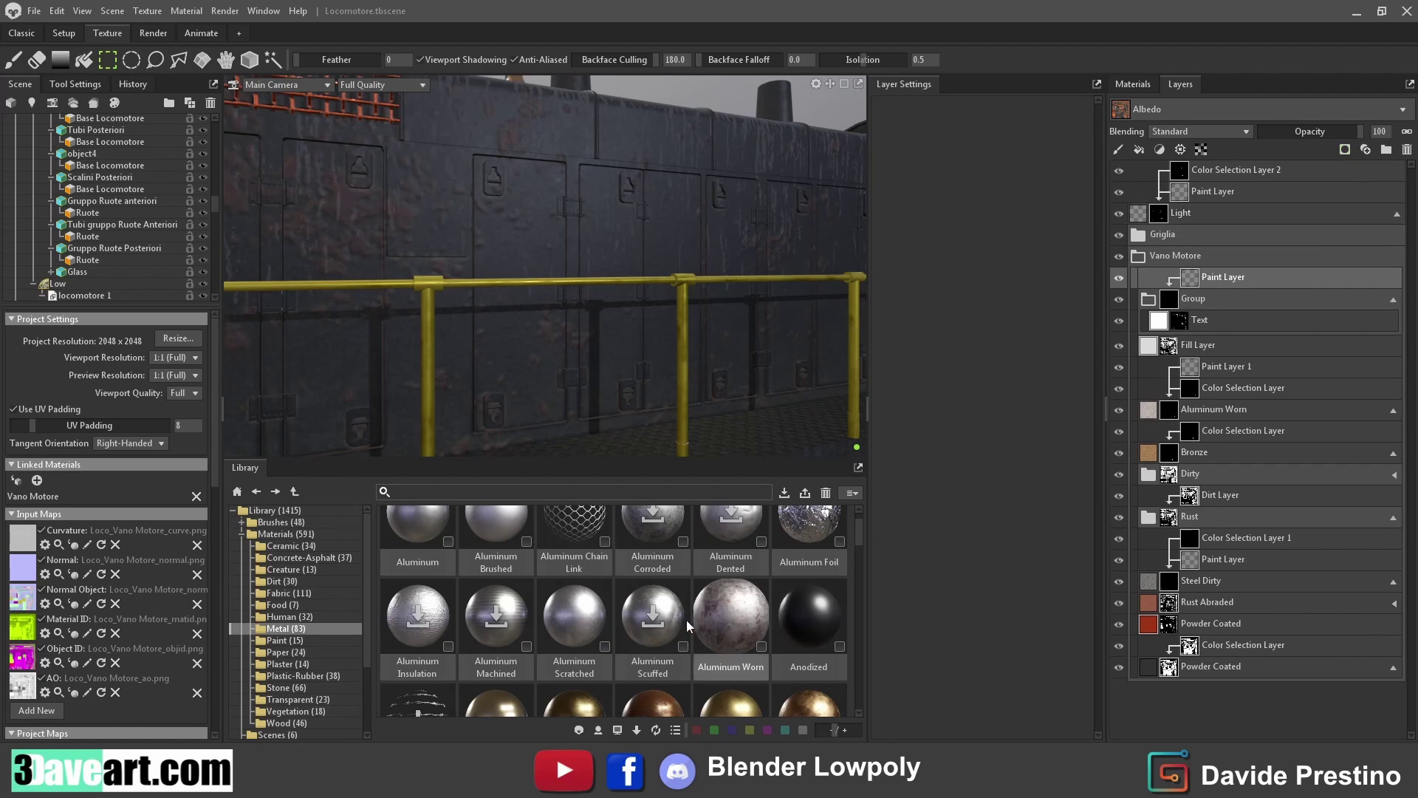
Apply the Blobs Foamy grunge map as the new layer's mask and boost its contrast
scroll(281, 726, down, 3)
click(280, 711)
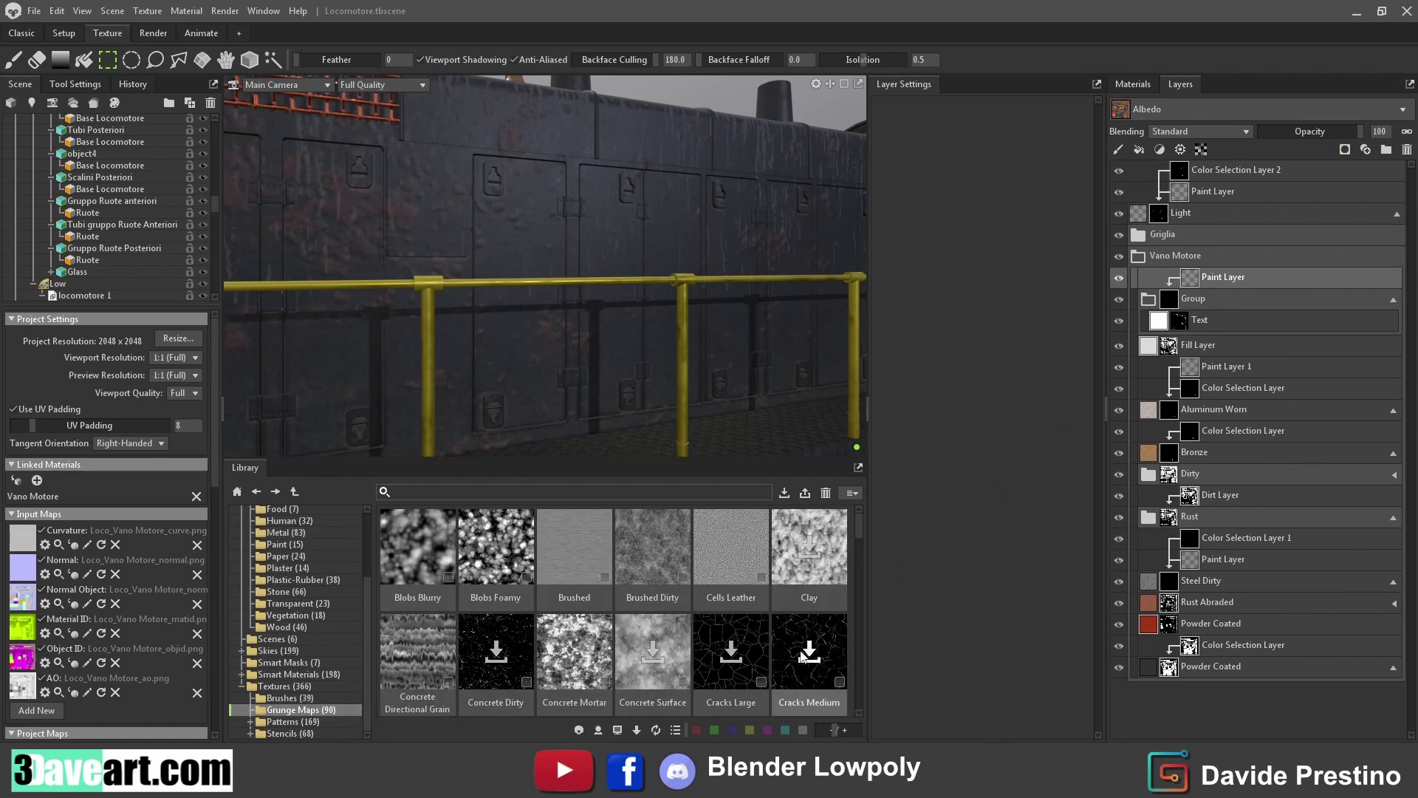
scroll(699, 561, down, 2)
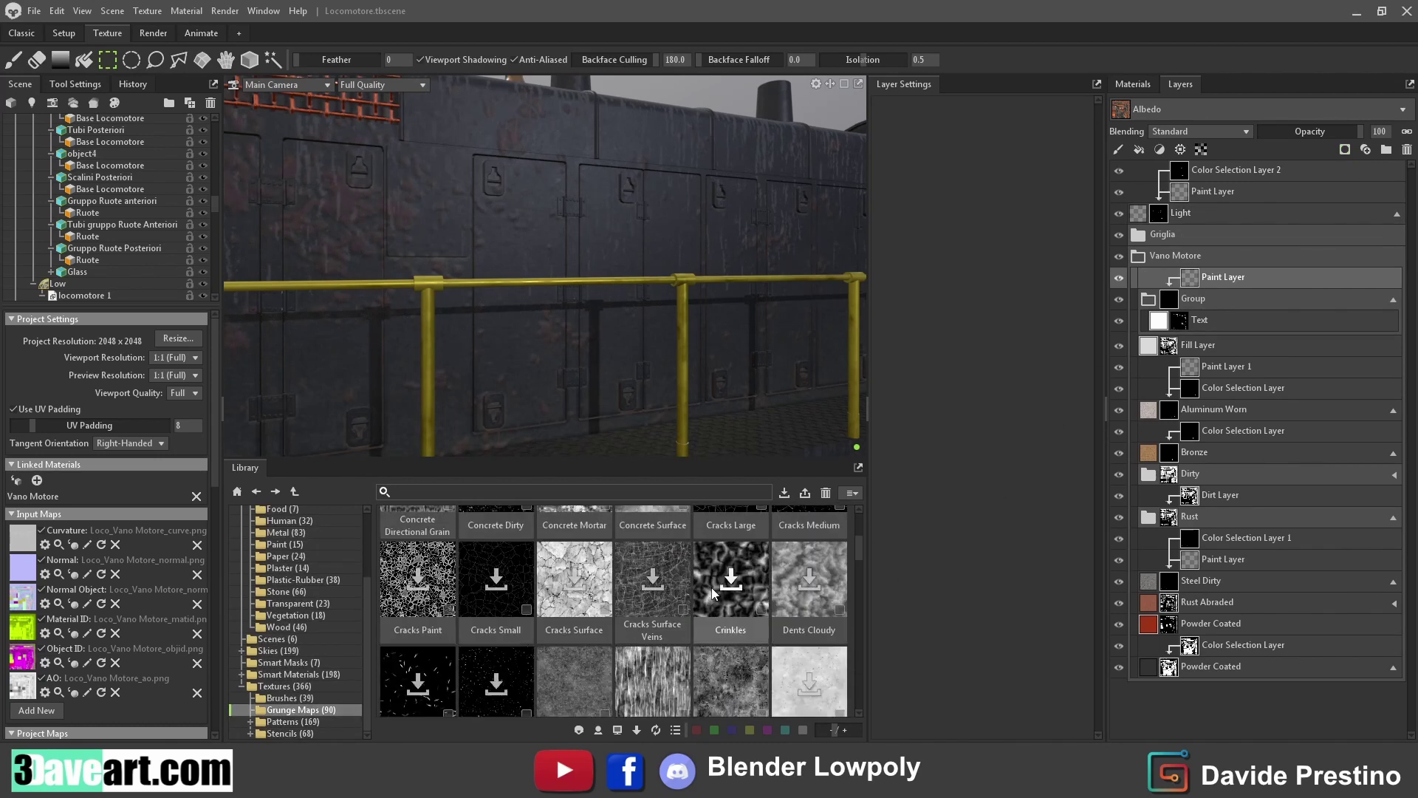
scroll(711, 587, up, 2)
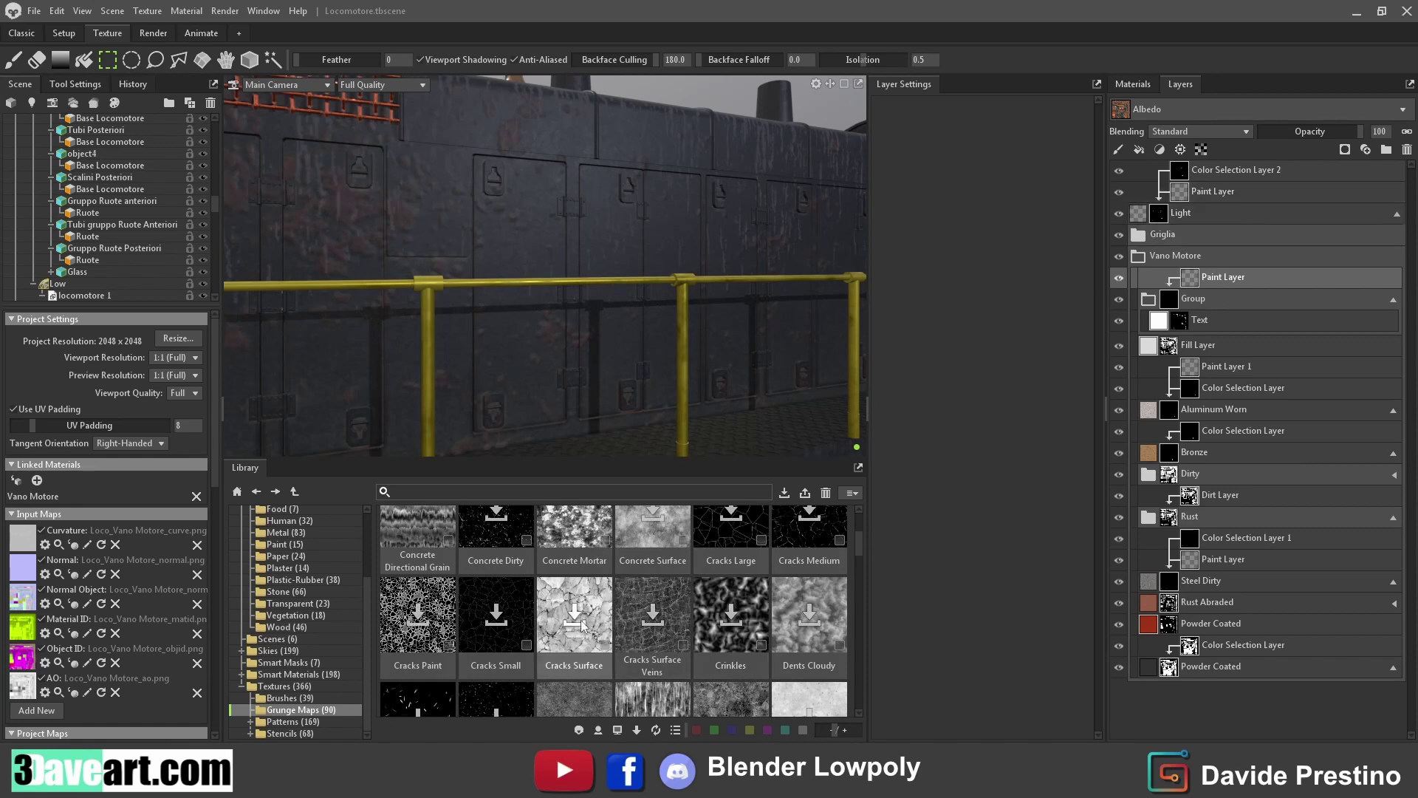
scroll(613, 646, up, 2)
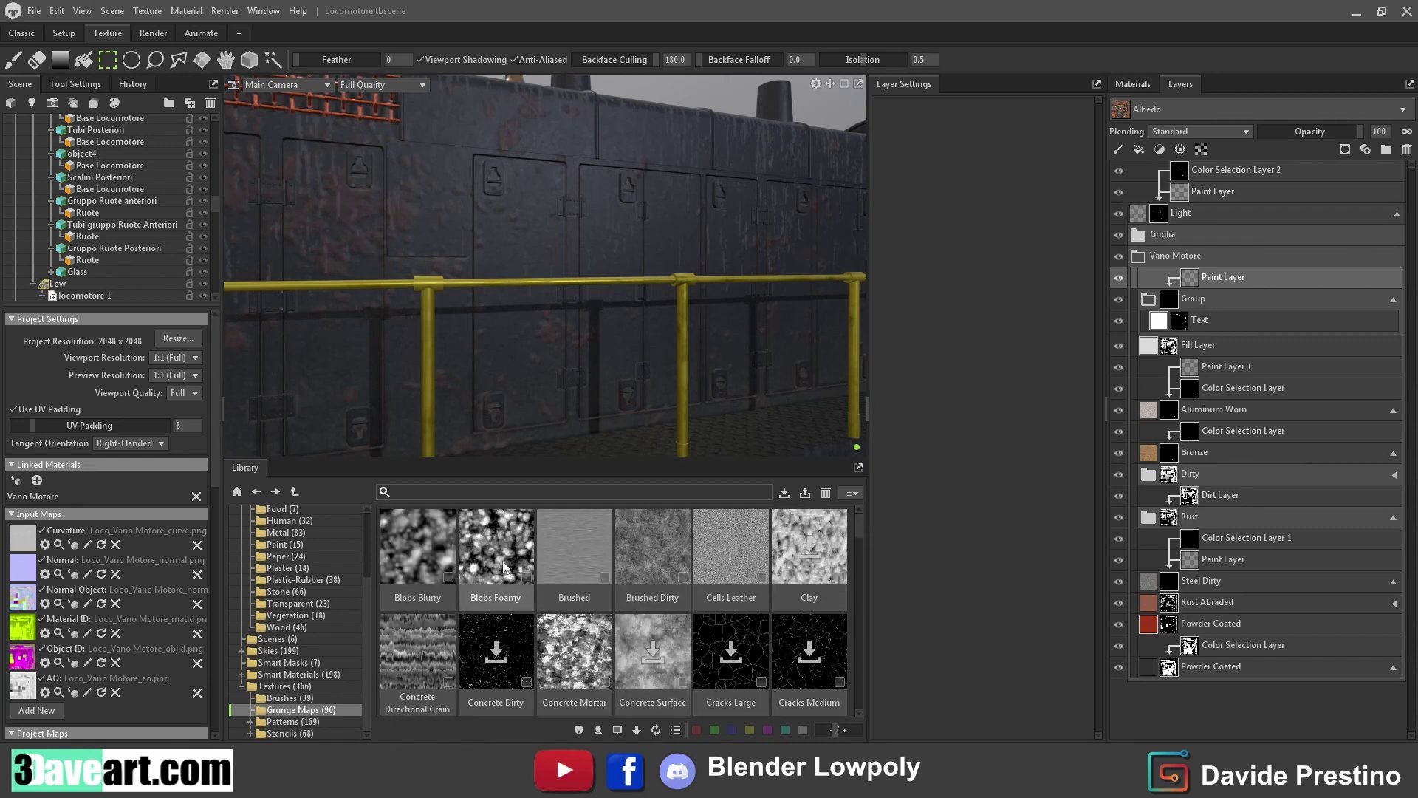
drag(495, 560, 1191, 277)
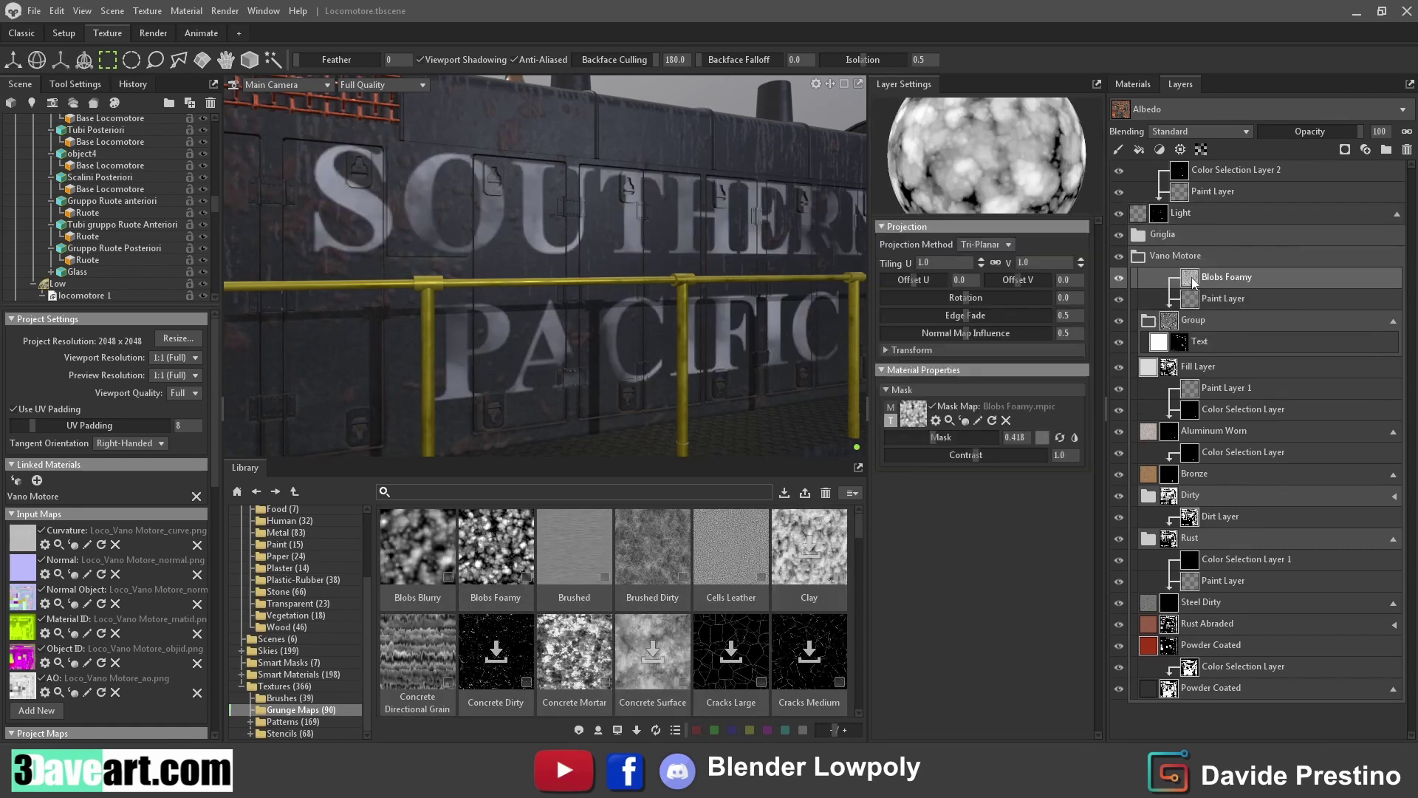
drag(575, 340, 579, 356)
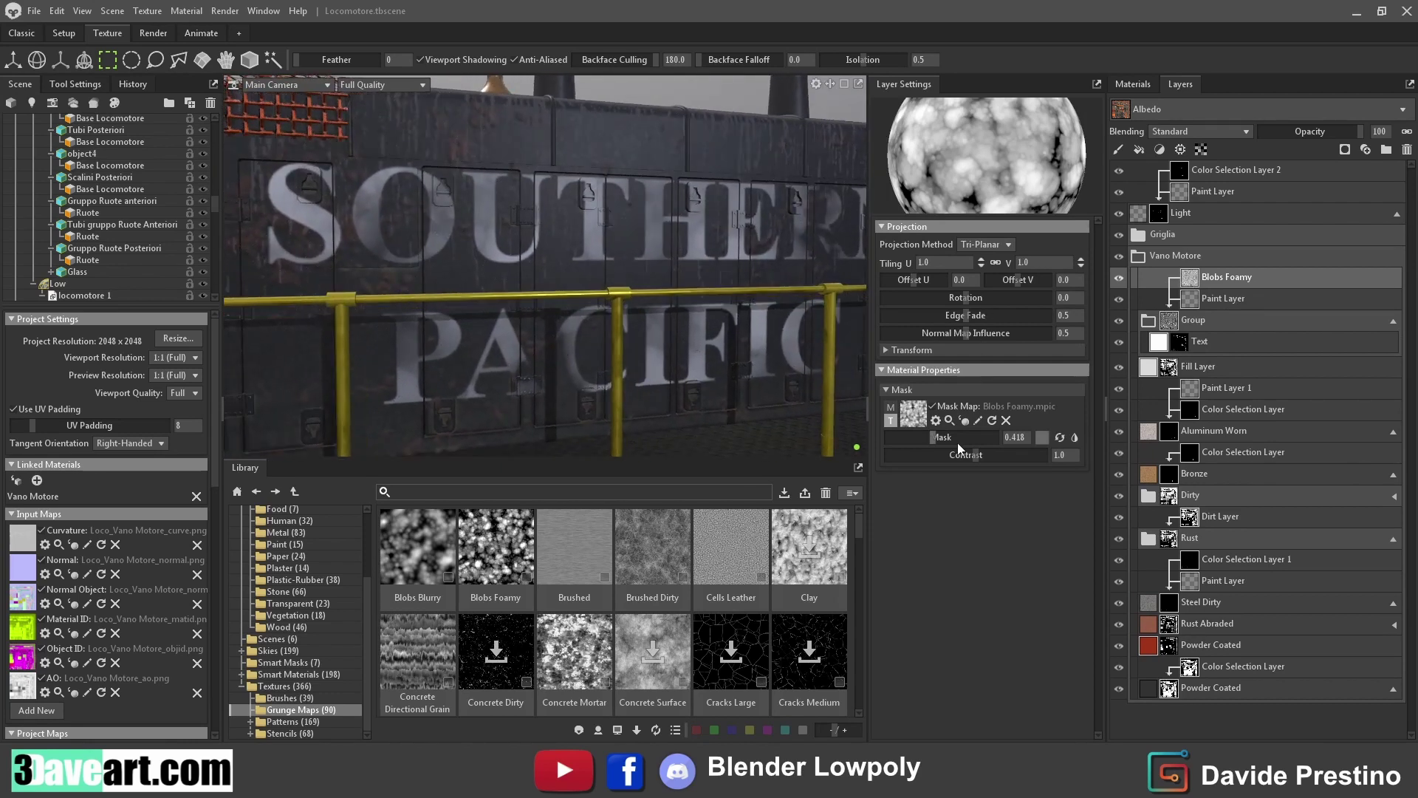
mouse_move(938, 437)
mouse_down()
mouse_move(976, 454)
mouse_move(1004, 432)
mouse_up()
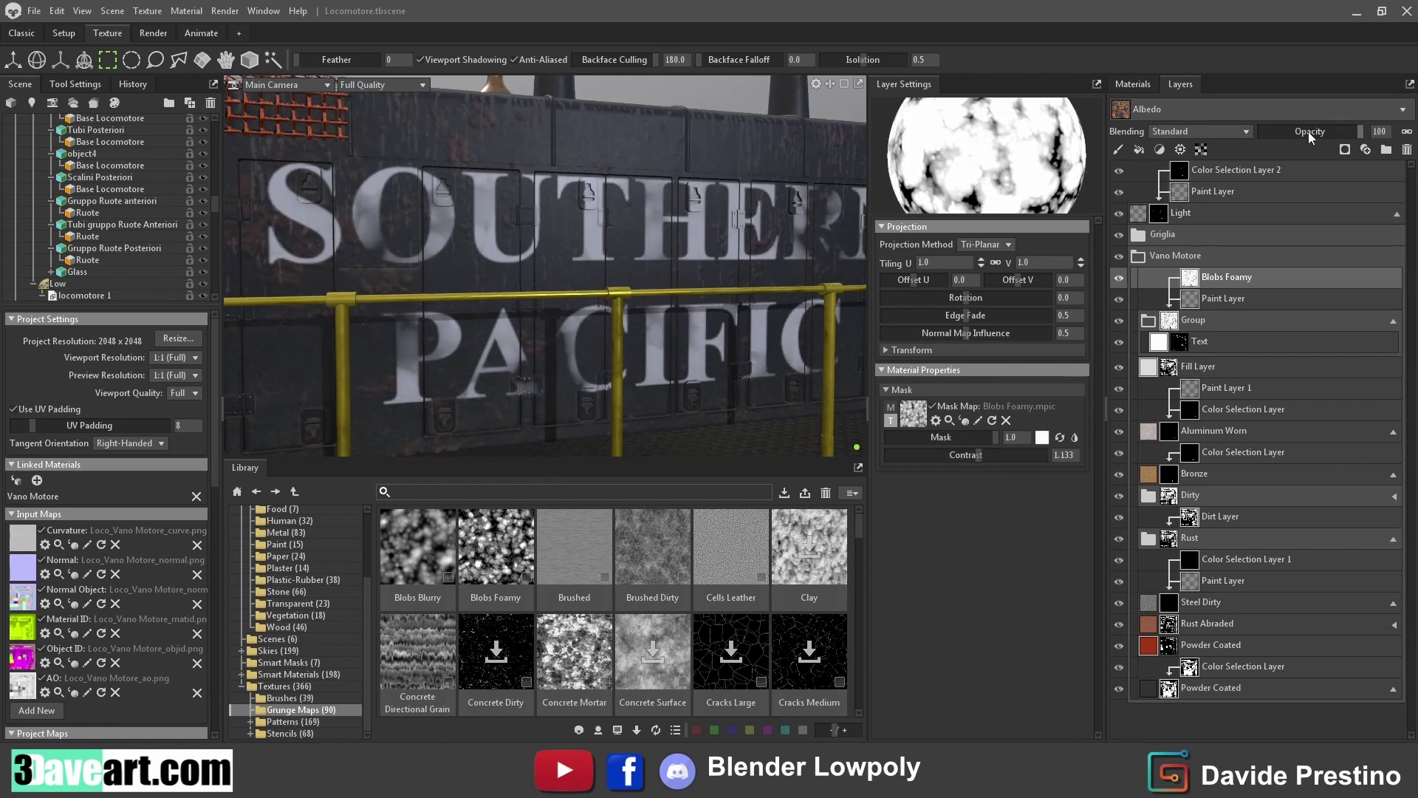
Lower the masked layer's opacity to 40 and review the locomotive side
drag(1362, 138, 1301, 140)
scroll(561, 260, down, 3)
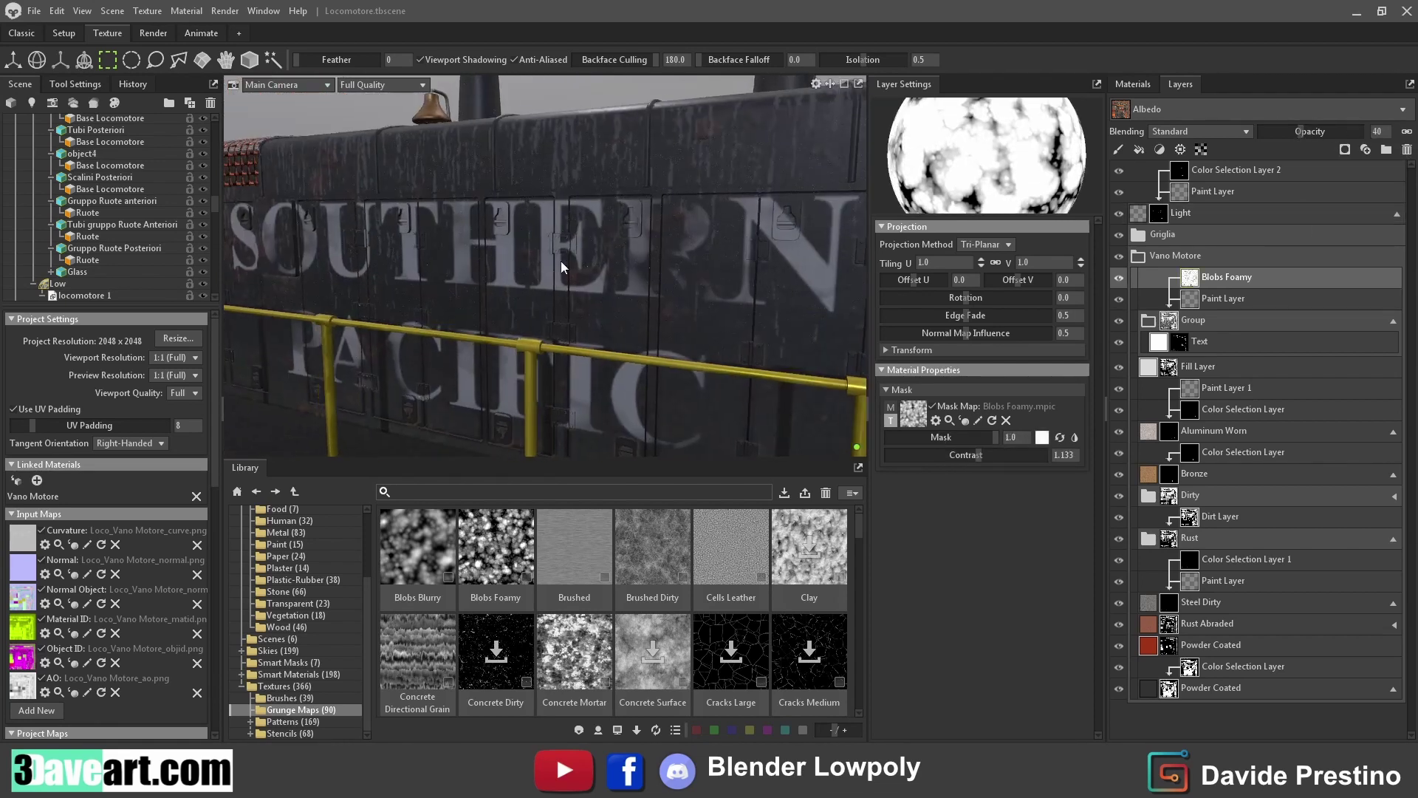
scroll(586, 267, down, 3)
mouse_move(586, 267)
mouse_down()
mouse_move(644, 278)
mouse_move(263, 260)
mouse_move(167, 314)
mouse_move(808, 288)
mouse_move(525, 278)
mouse_move(543, 267)
mouse_up()
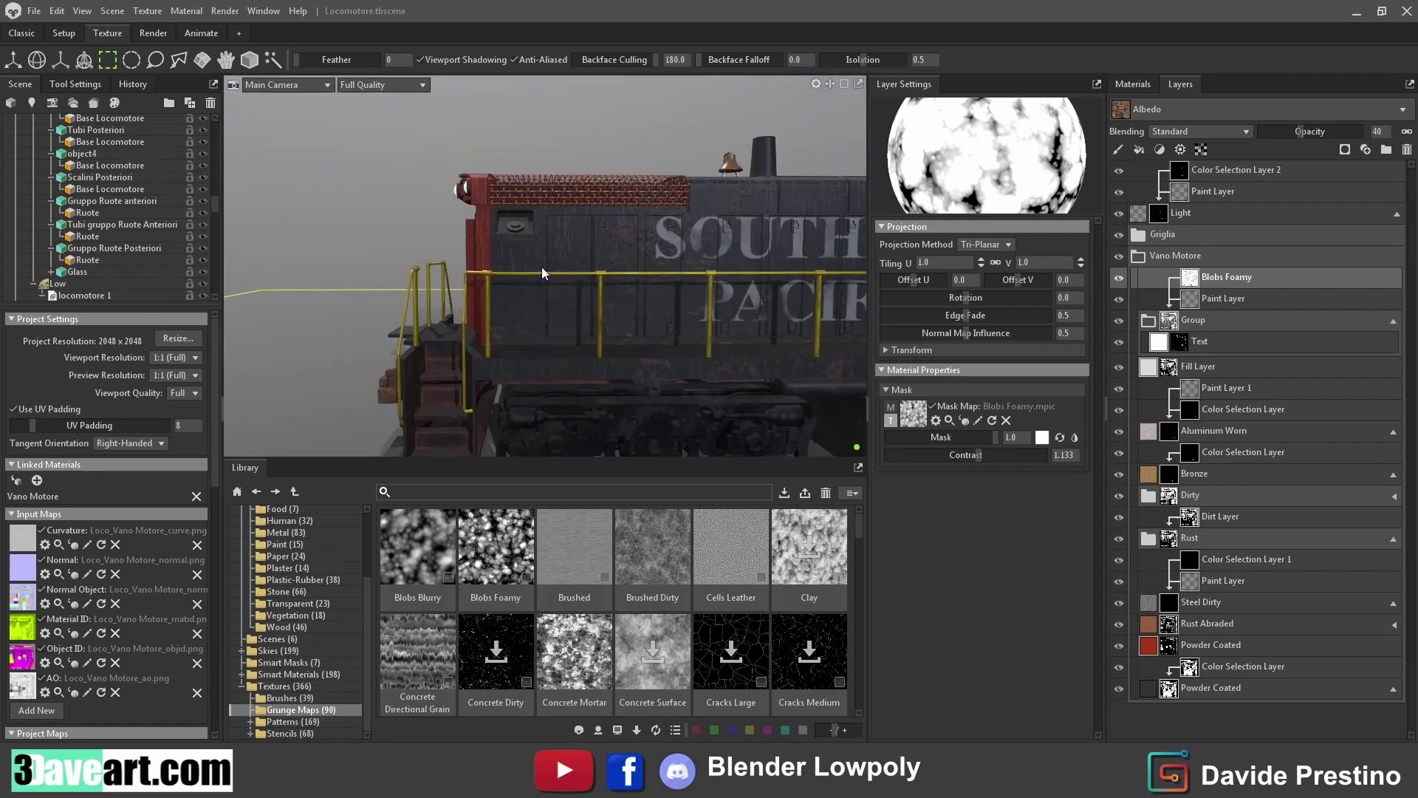
scroll(551, 270, up, 3)
scroll(570, 276, up, 2)
scroll(571, 276, up, 2)
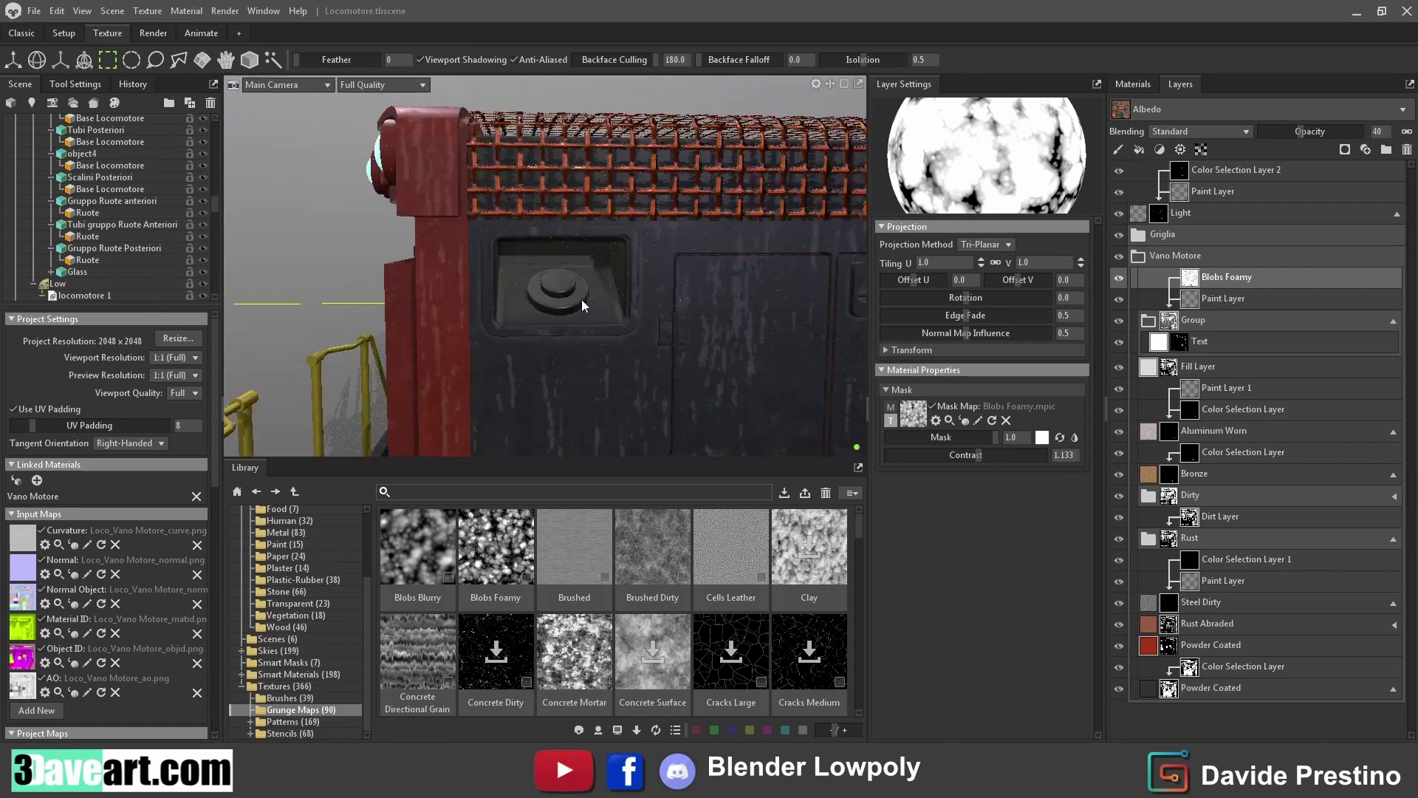
Filter the Library materials with an 'Oil' search
click(286, 544)
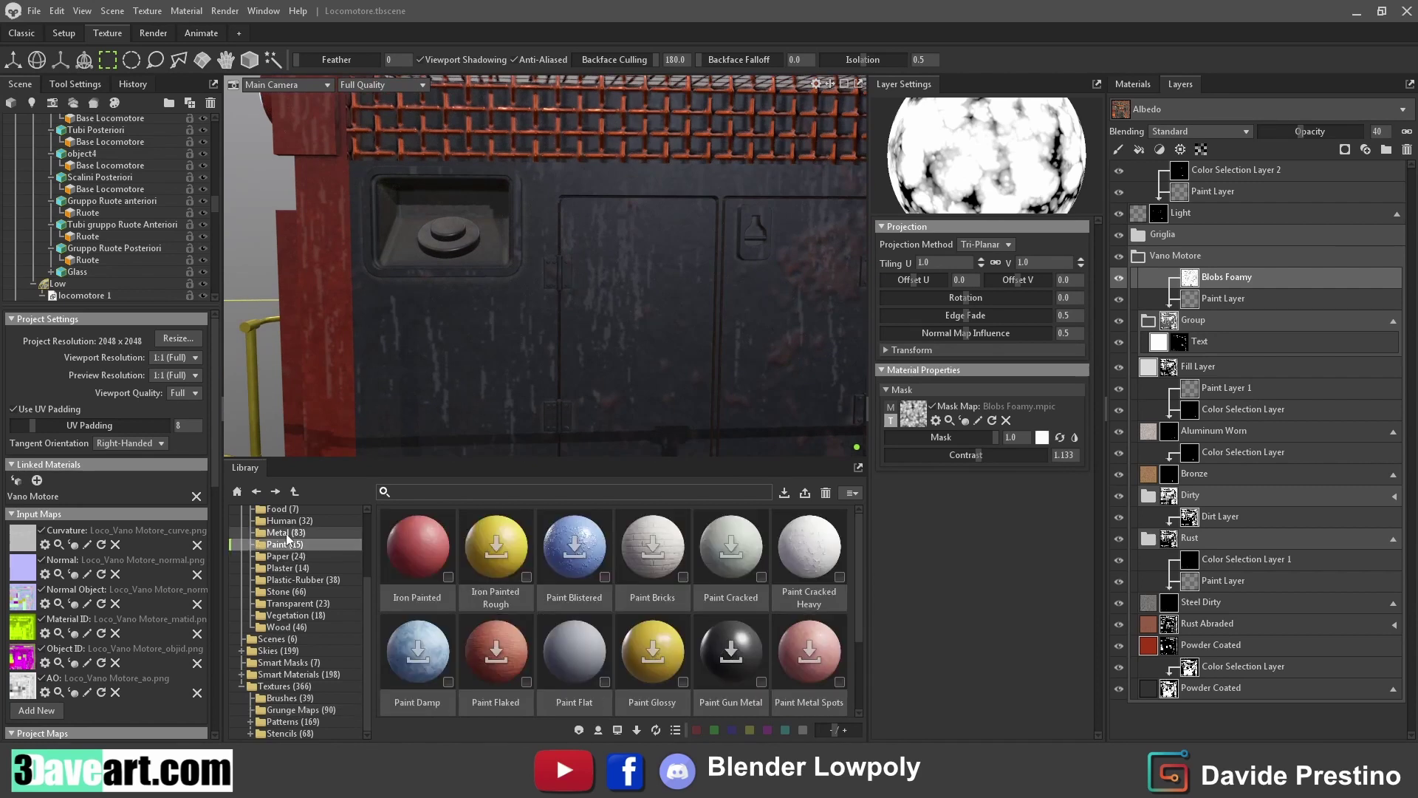
click(295, 491)
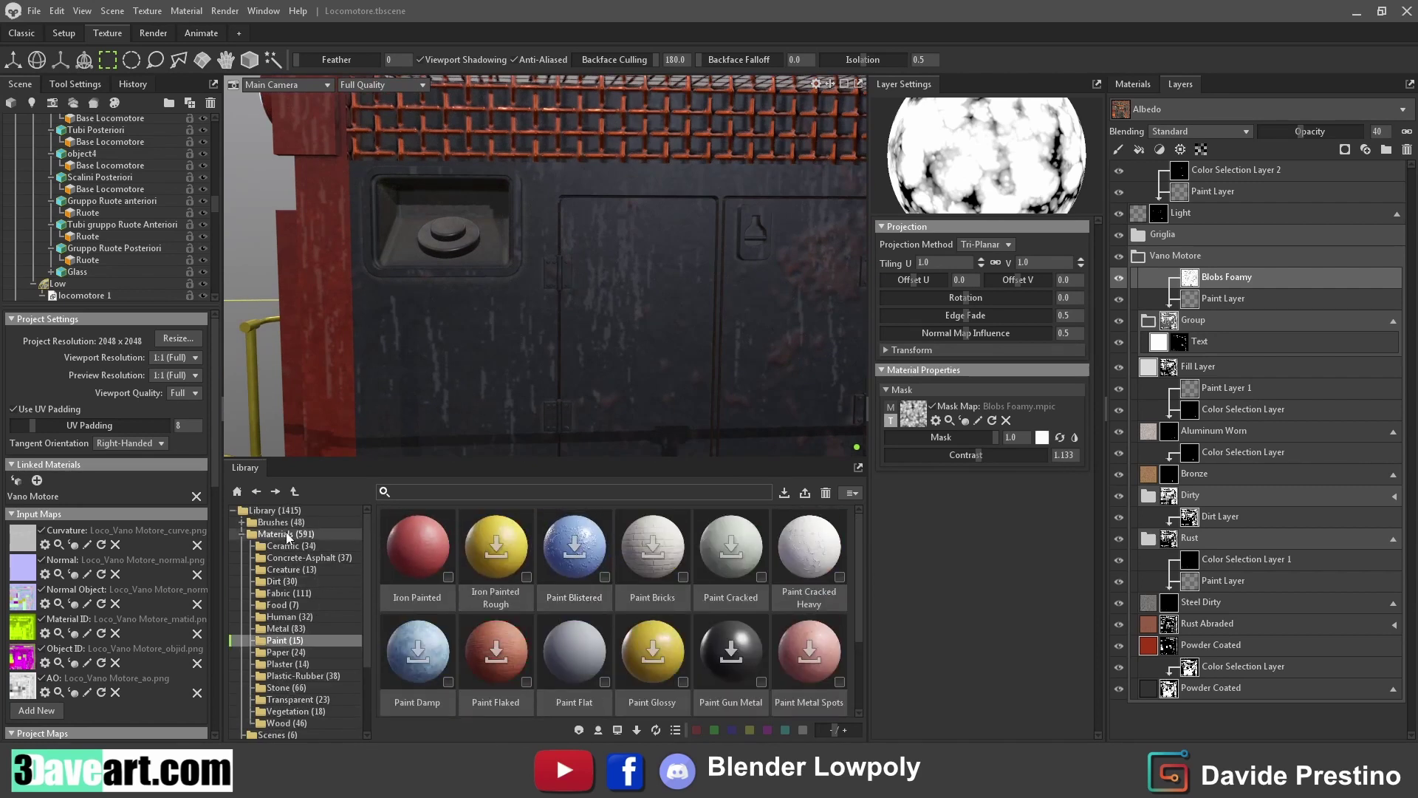
text(Oil)
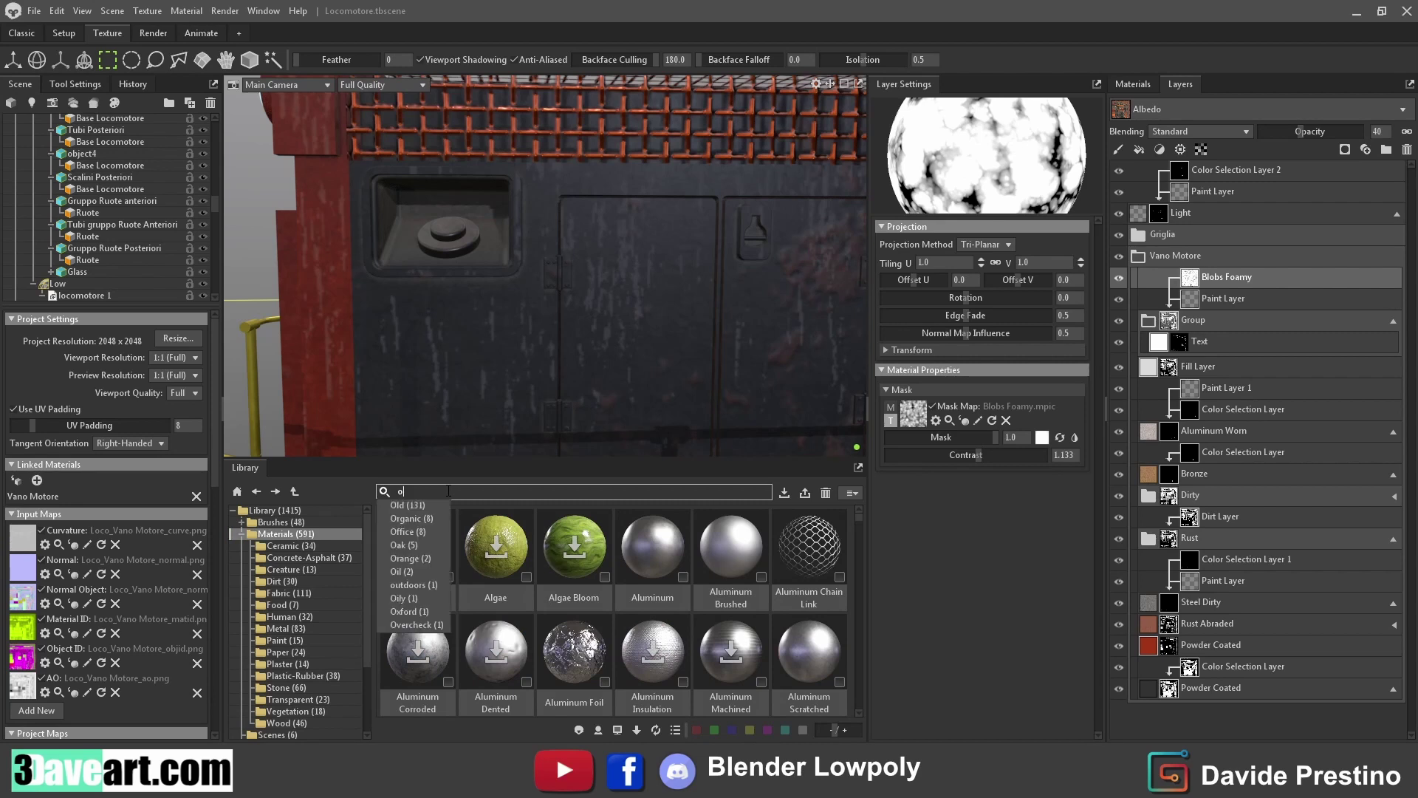
key(Return)
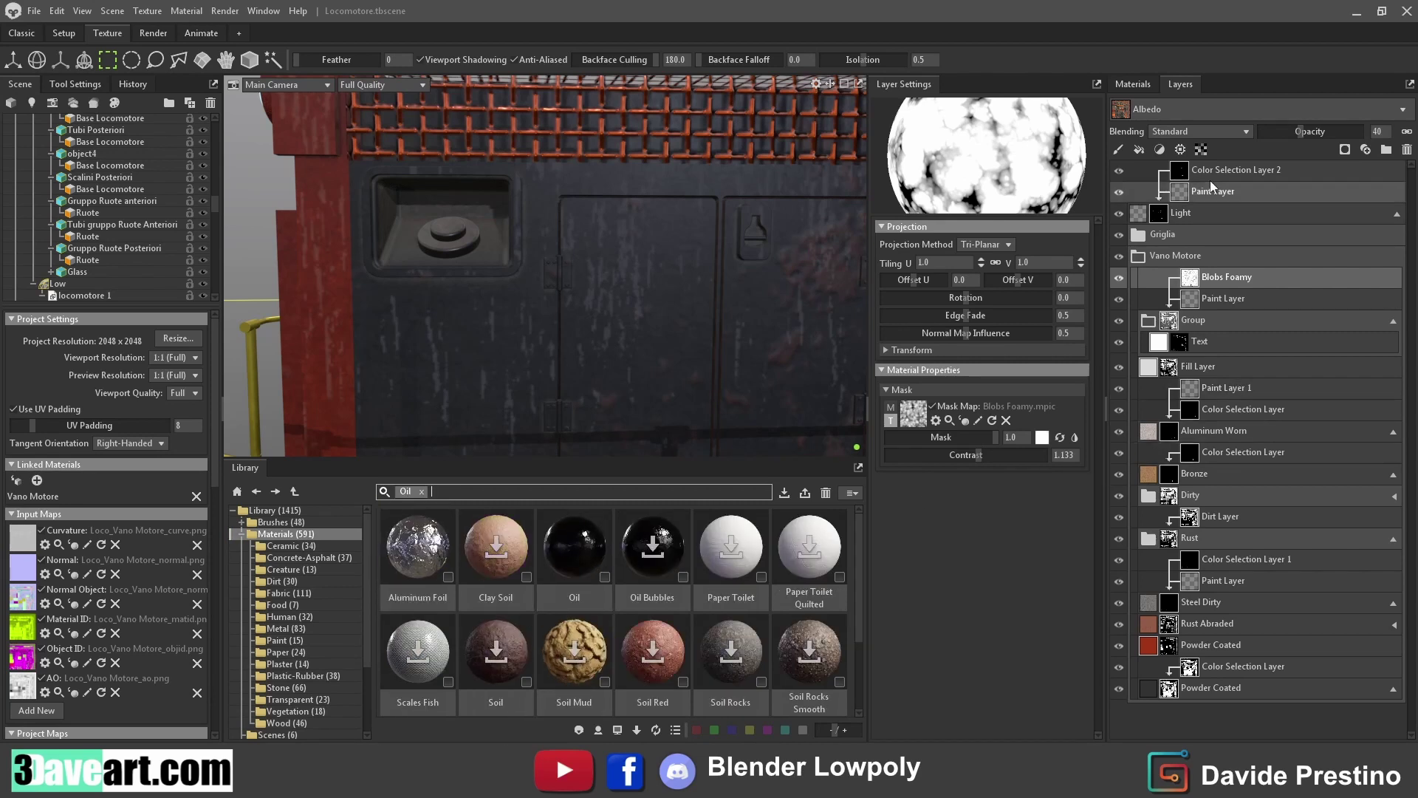
Delete the Blobs Foamy layer, collapse the layer groups and select the top Light layer
scroll(1256, 281, down, 1)
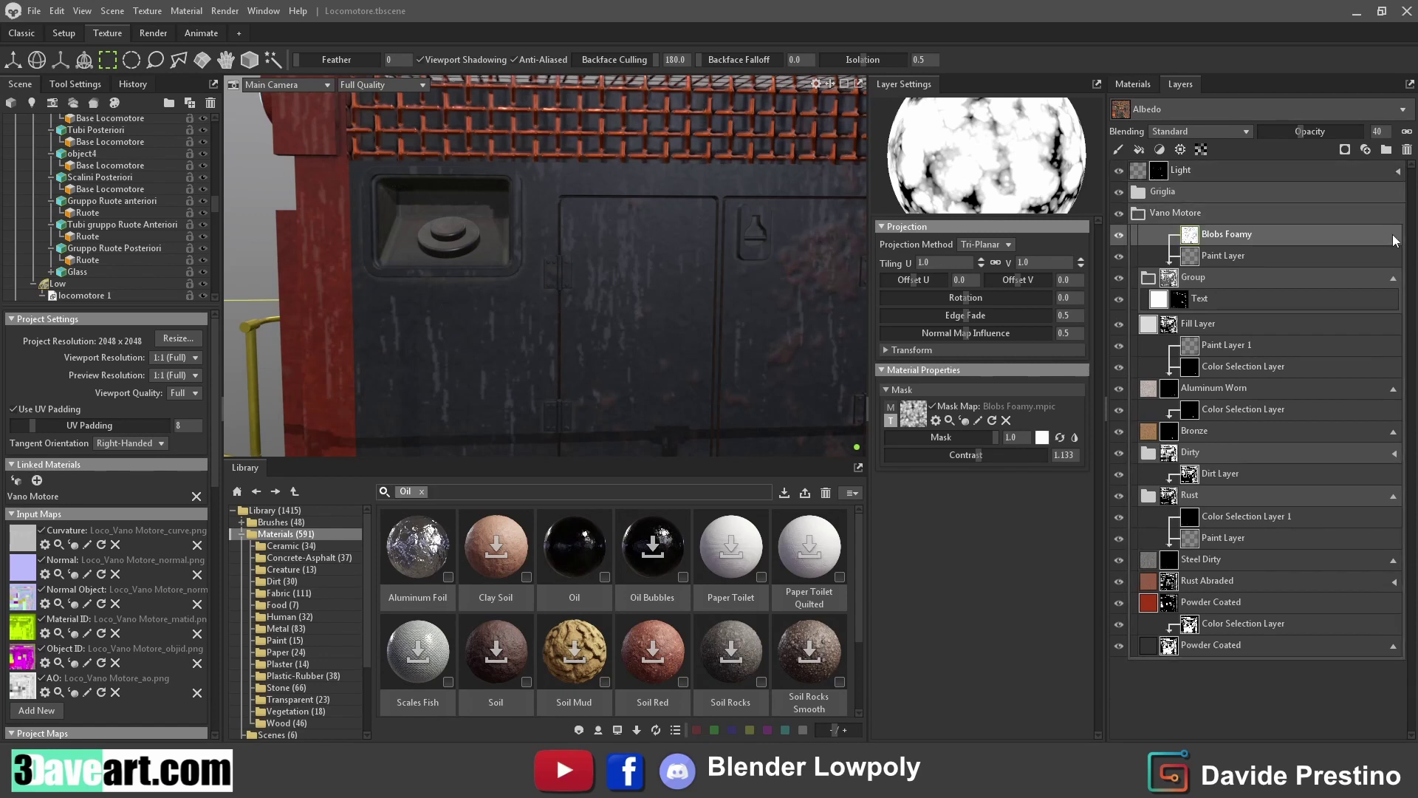
key(Delete)
click(1394, 281)
click(1394, 302)
click(1394, 345)
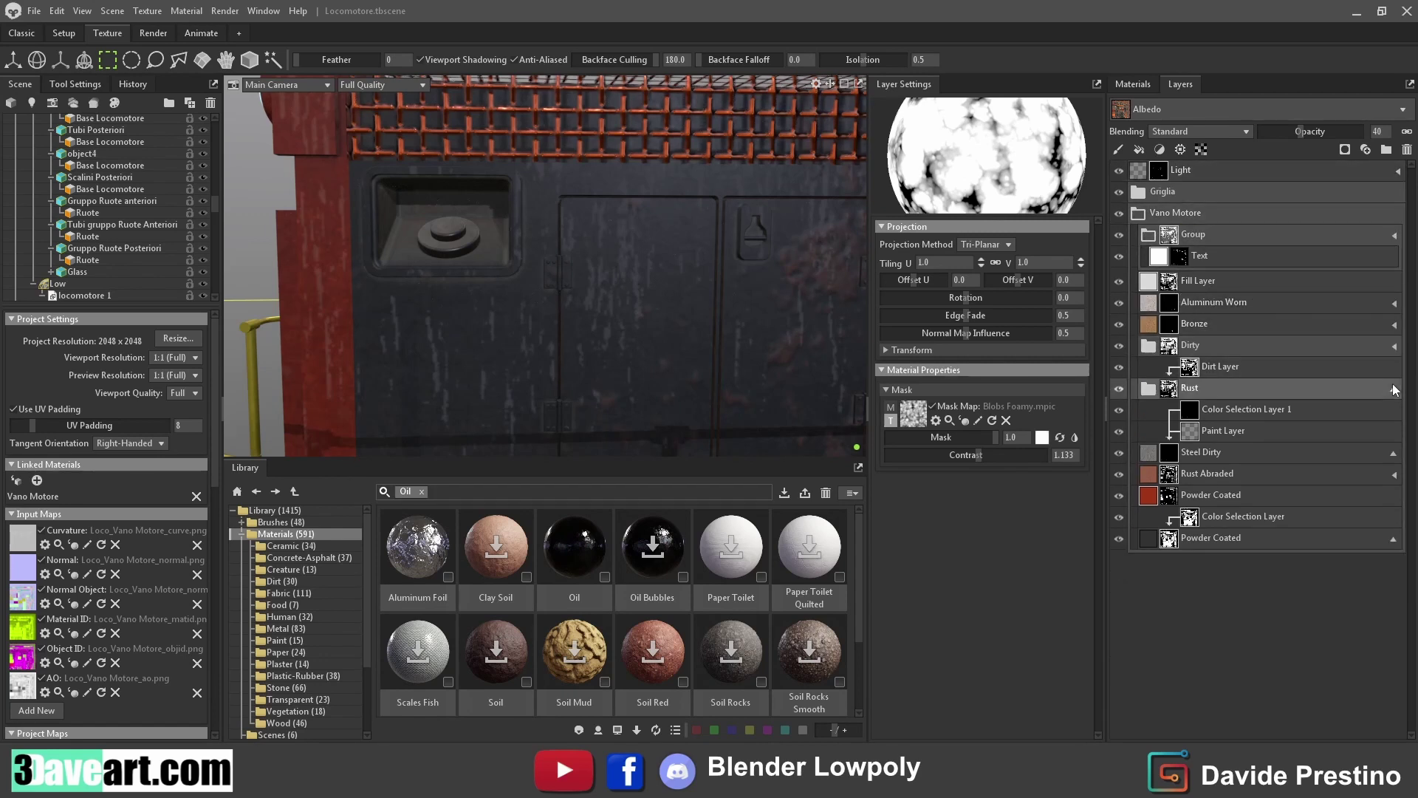
click(1394, 430)
click(1208, 173)
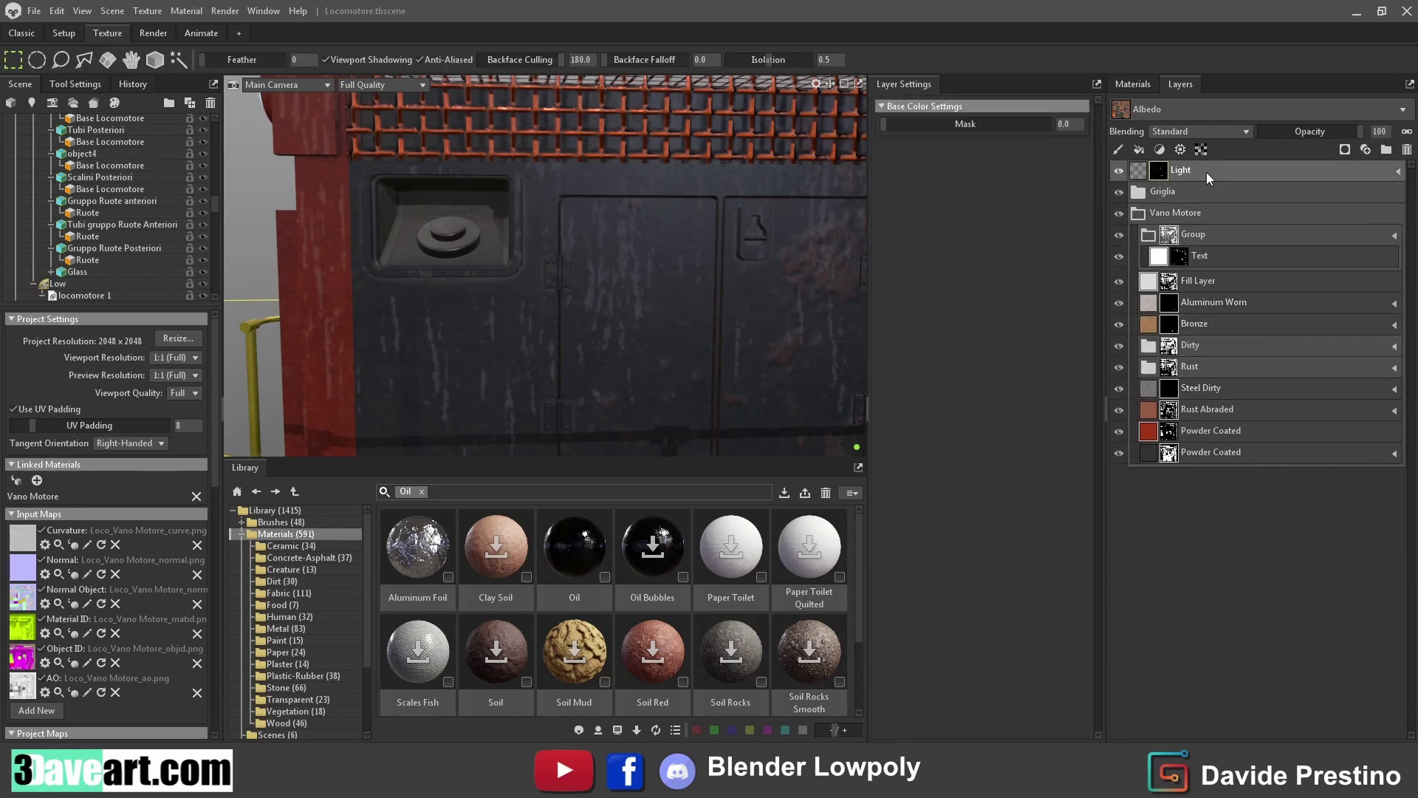
Add the Oil material as the top layer with a black paint mask
drag(574, 551, 1223, 164)
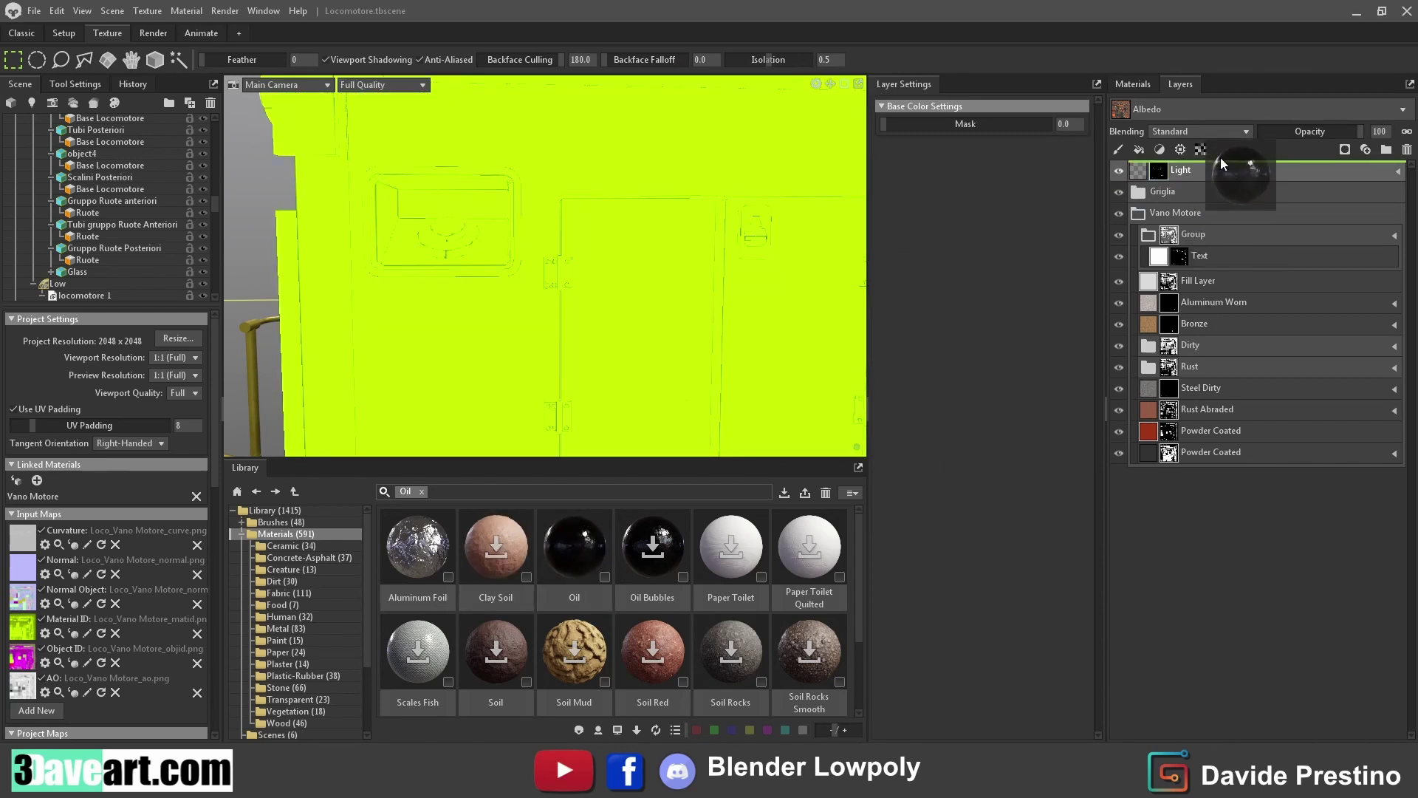
drag(377, 423, 375, 423)
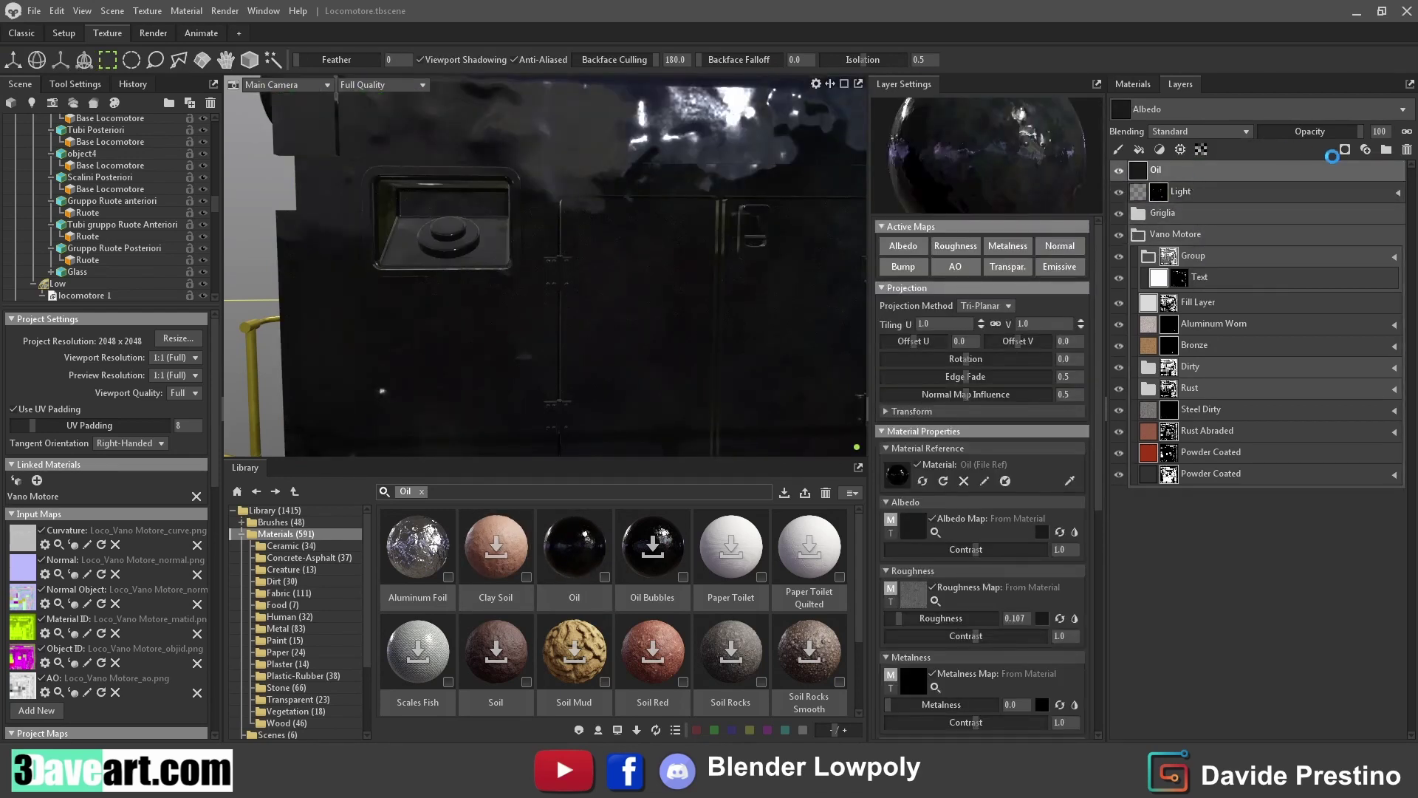
click(1344, 149)
click(1302, 177)
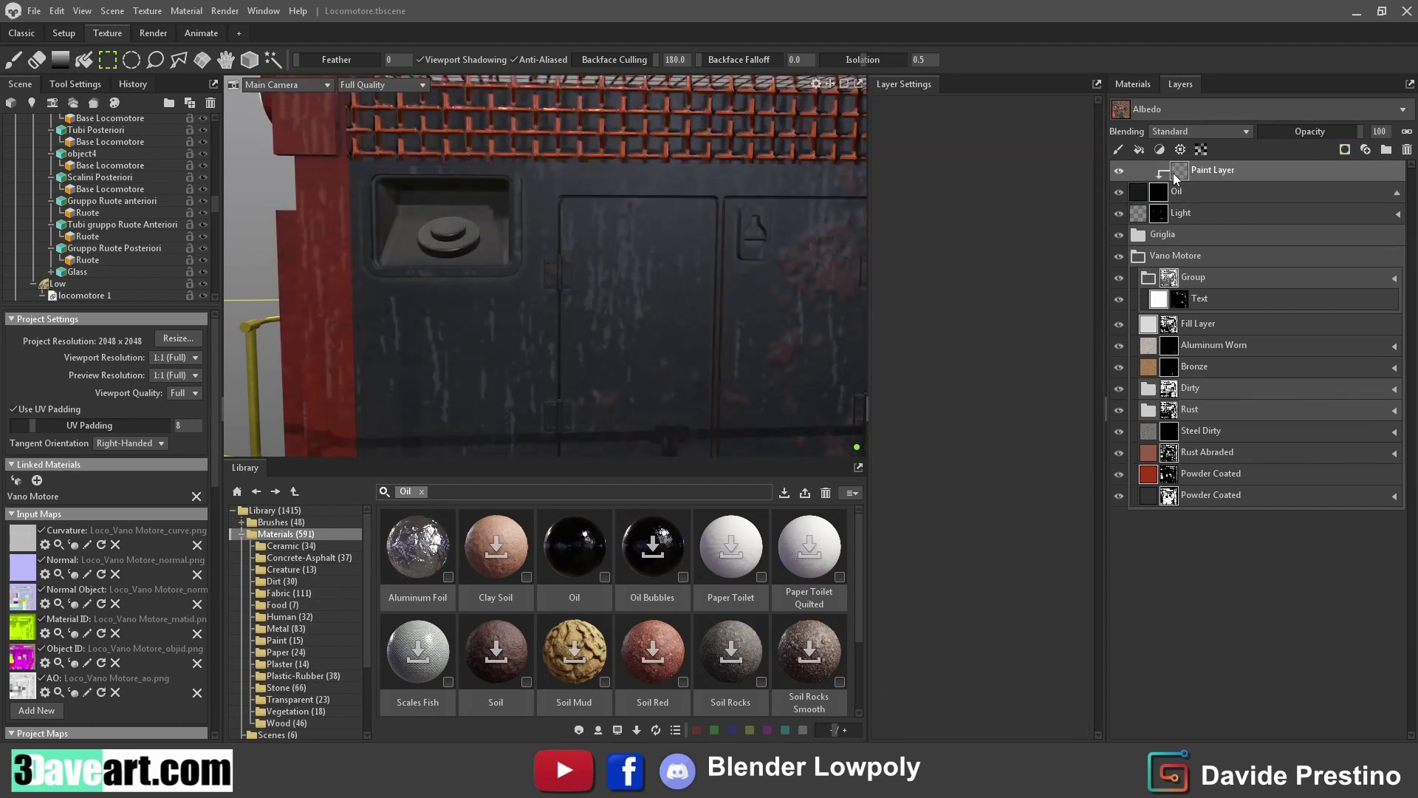
Add a paint layer and download Oil Smear_8x as the brush texture
click(1119, 149)
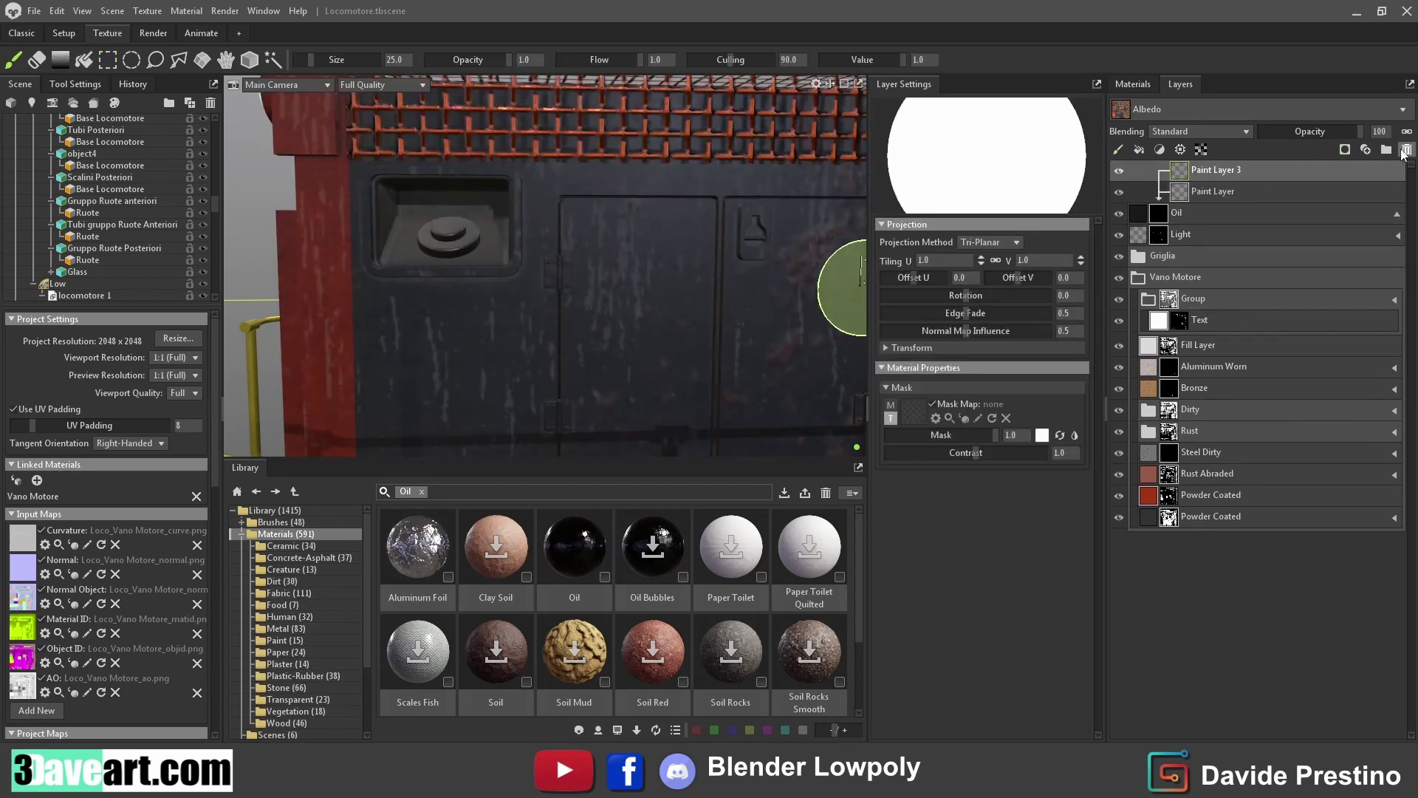
click(74, 83)
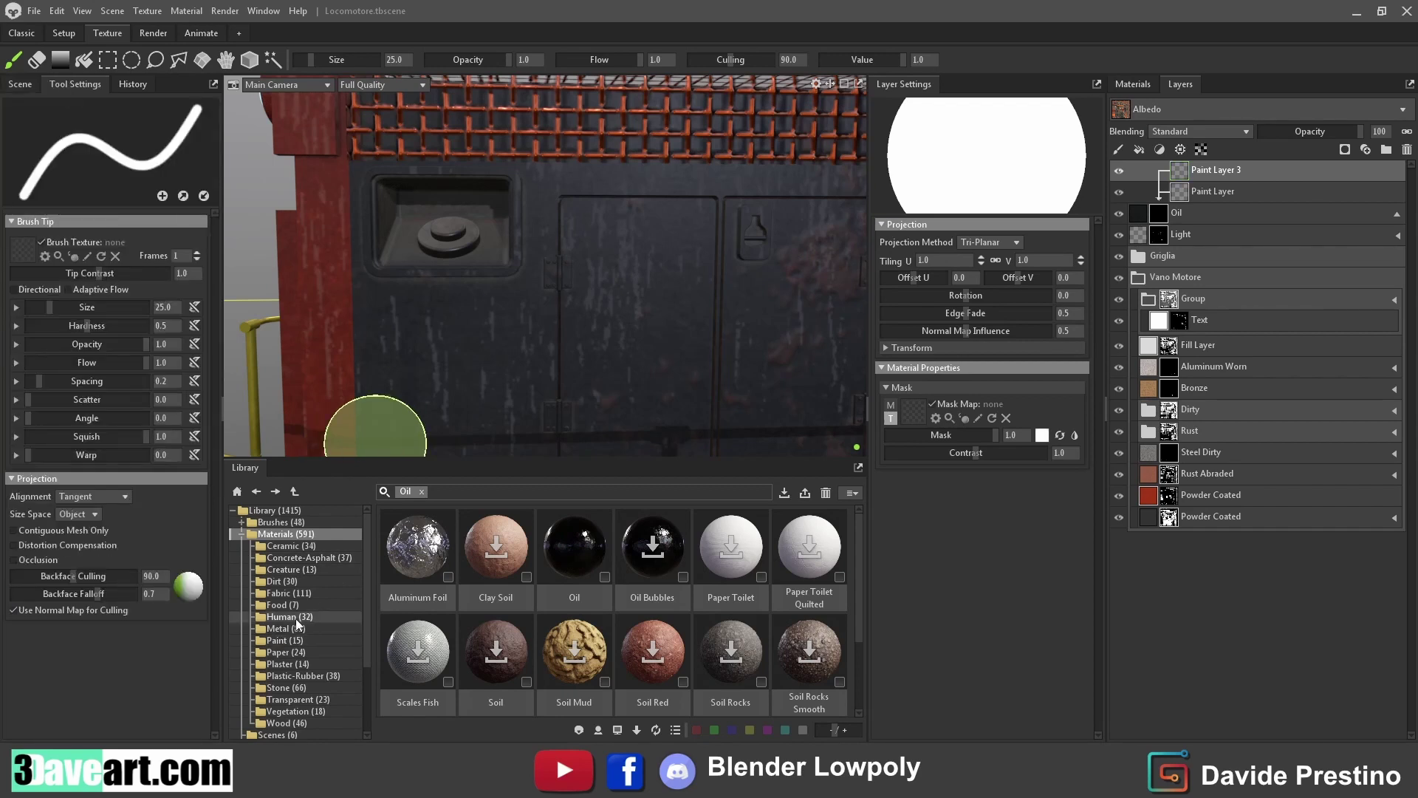
scroll(284, 644, down, 3)
click(292, 698)
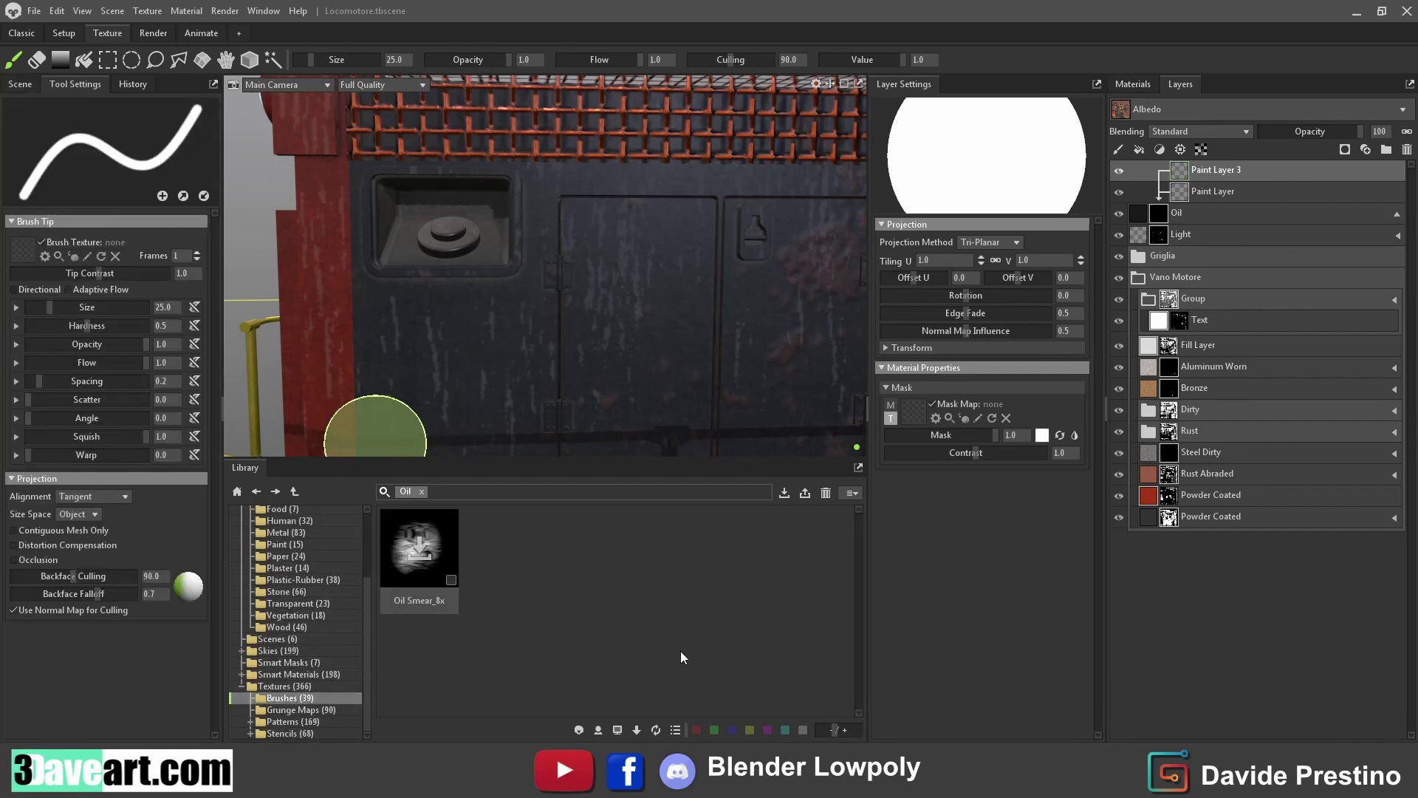
click(280, 710)
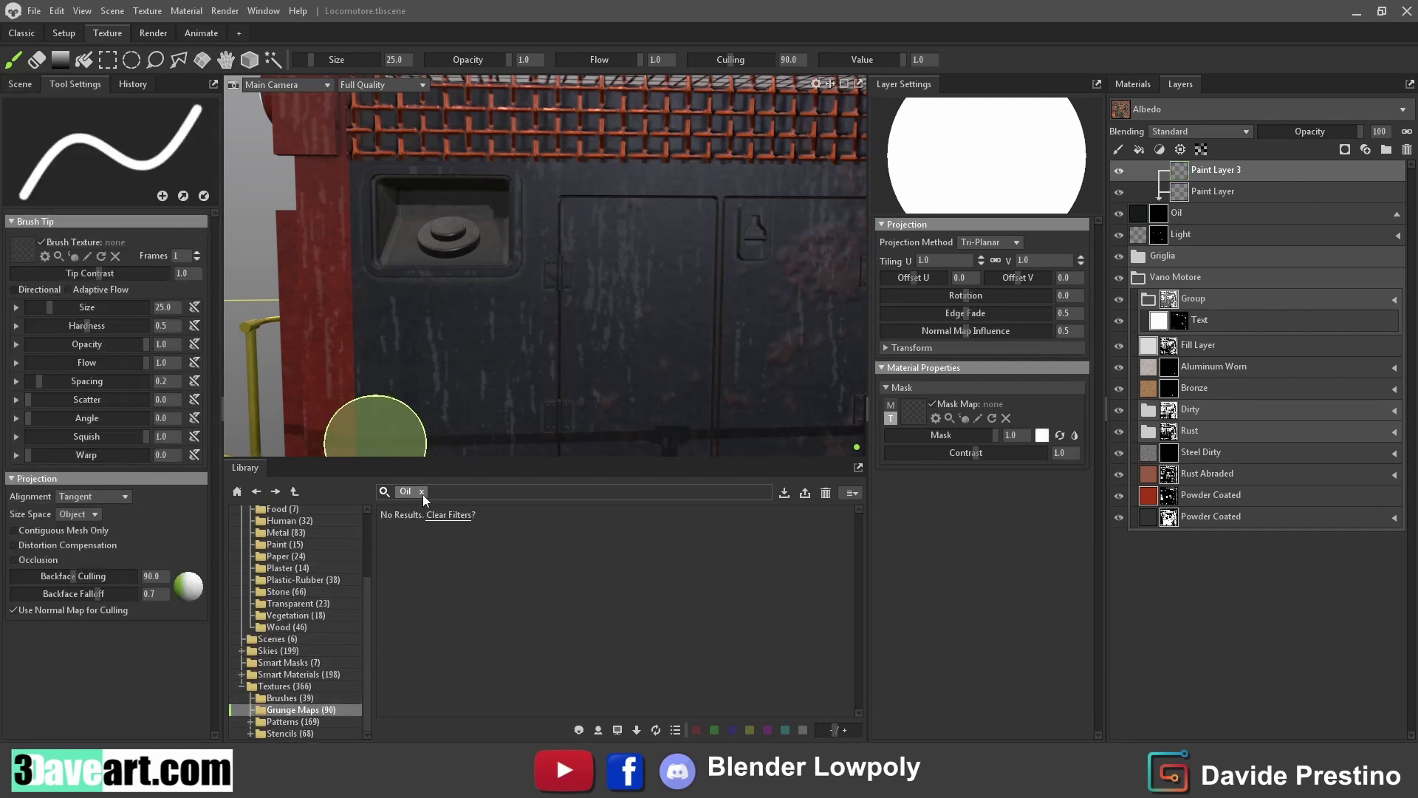
click(285, 698)
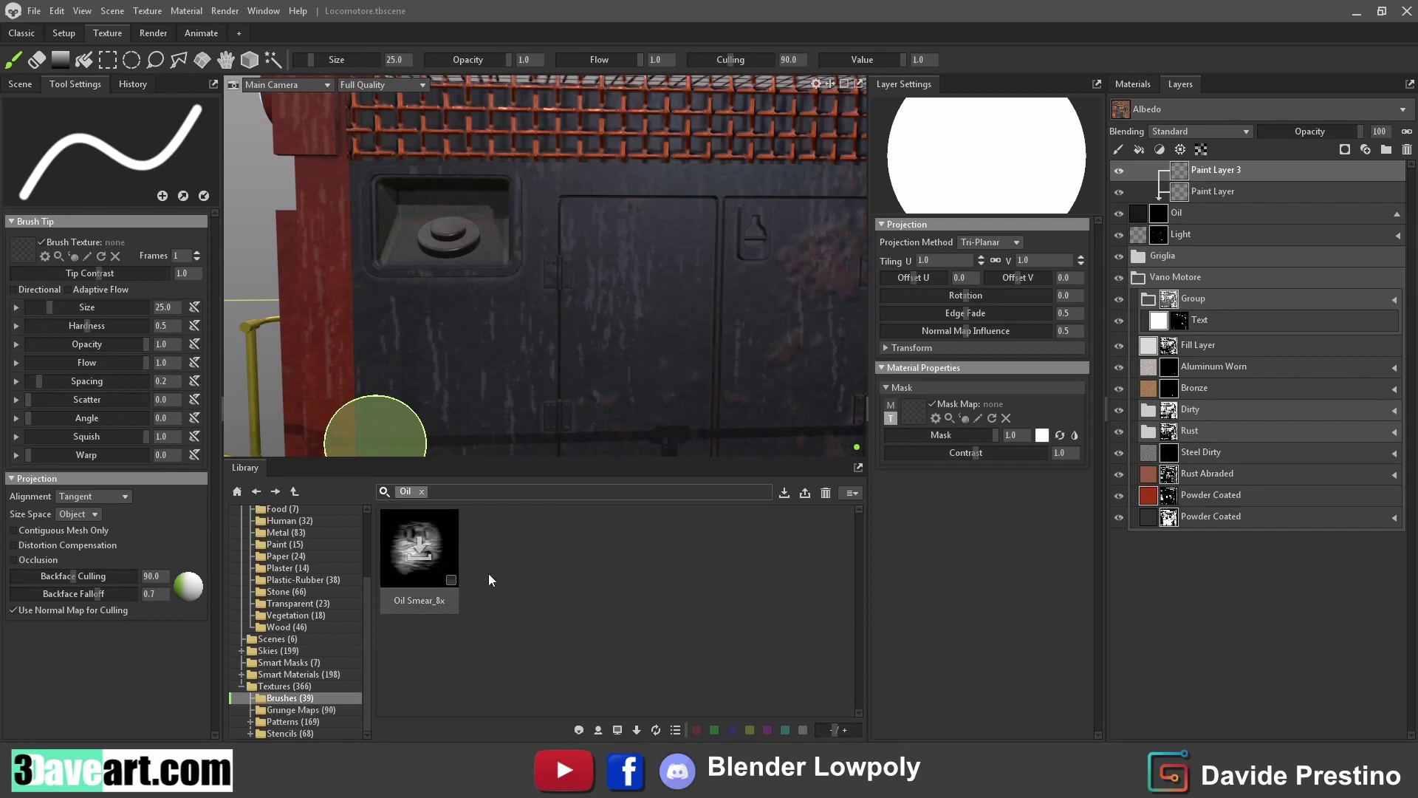
click(408, 541)
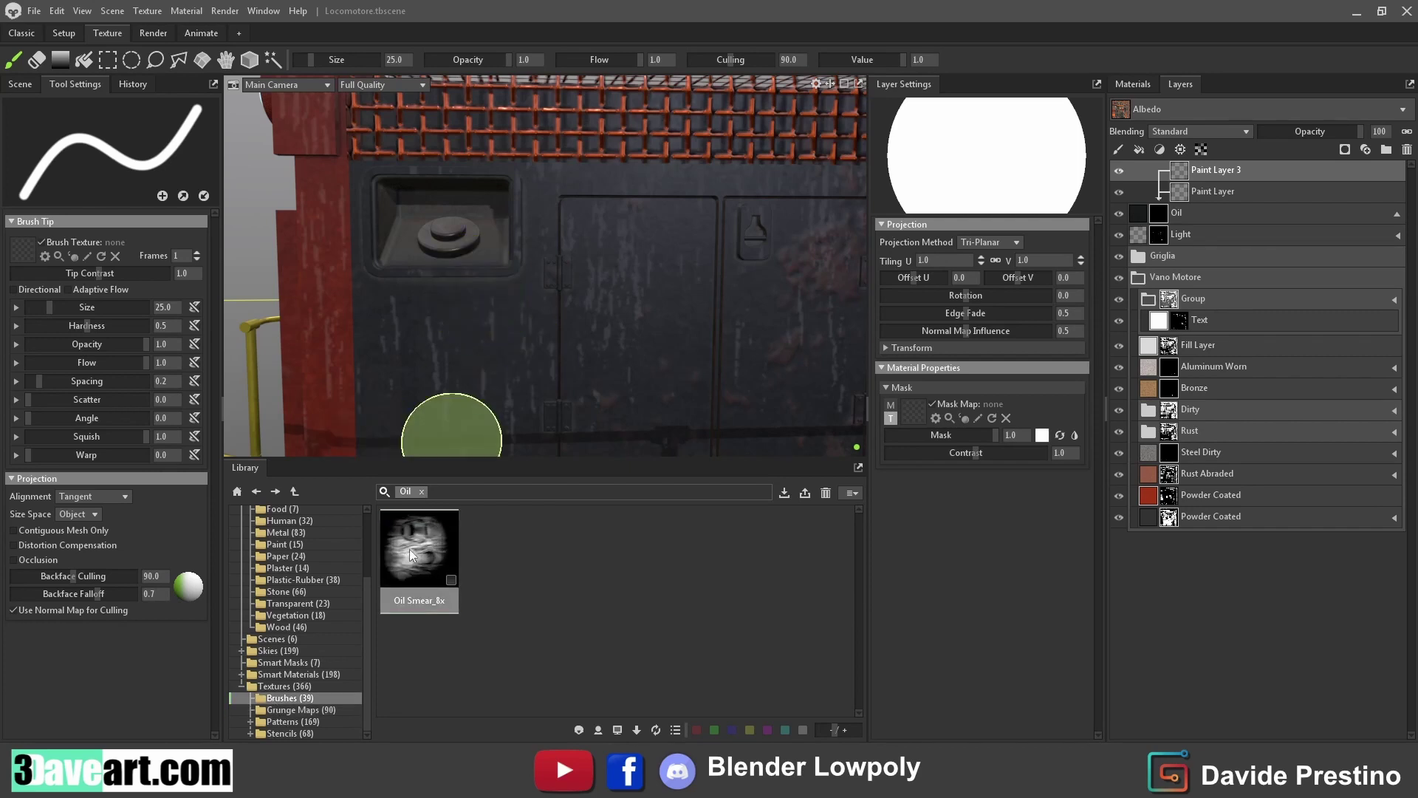
drag(409, 548, 23, 250)
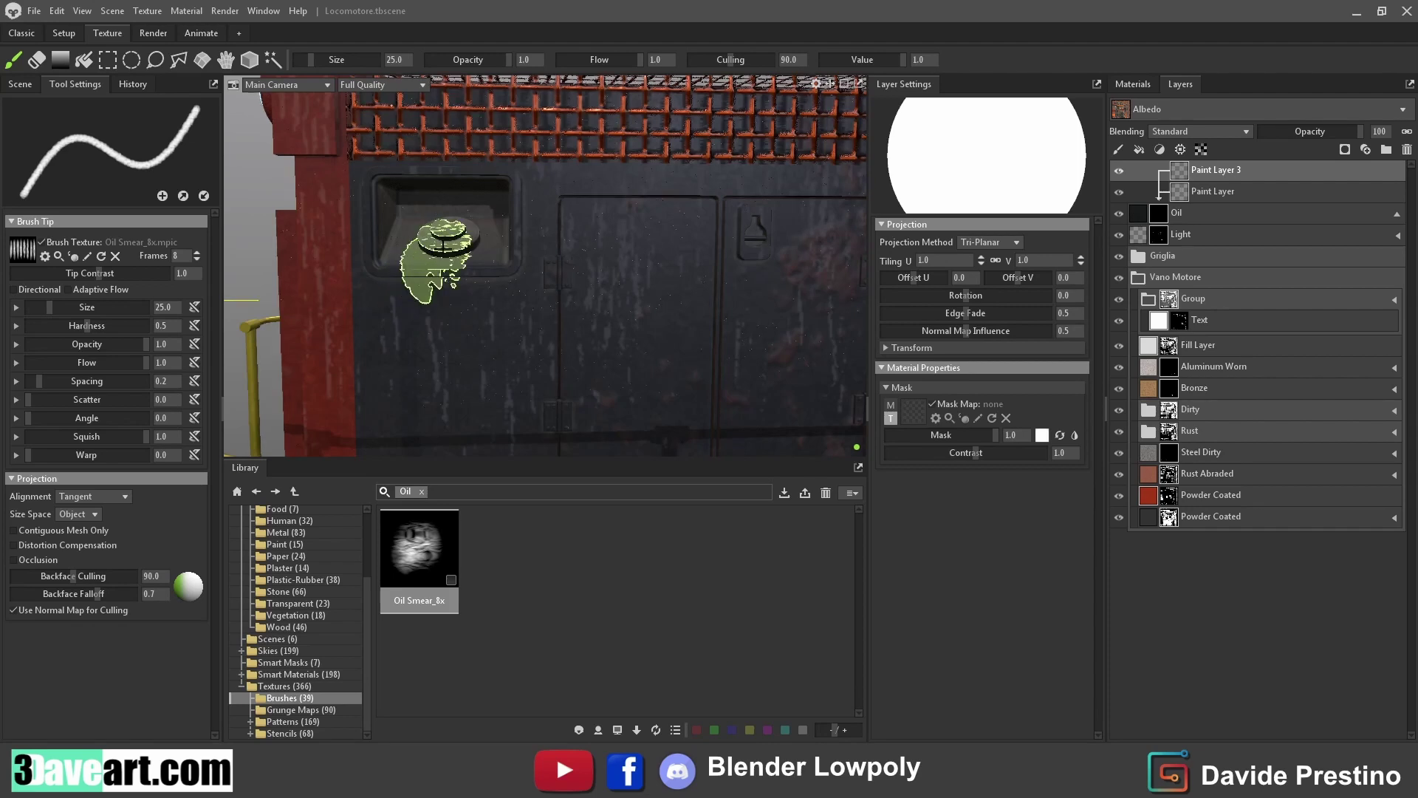
Paint an oil smear below the hatch, check it from several angles, and select the oil layers
mouse_move(443, 251)
mouse_down()
mouse_move(438, 410)
mouse_move(499, 340)
mouse_up()
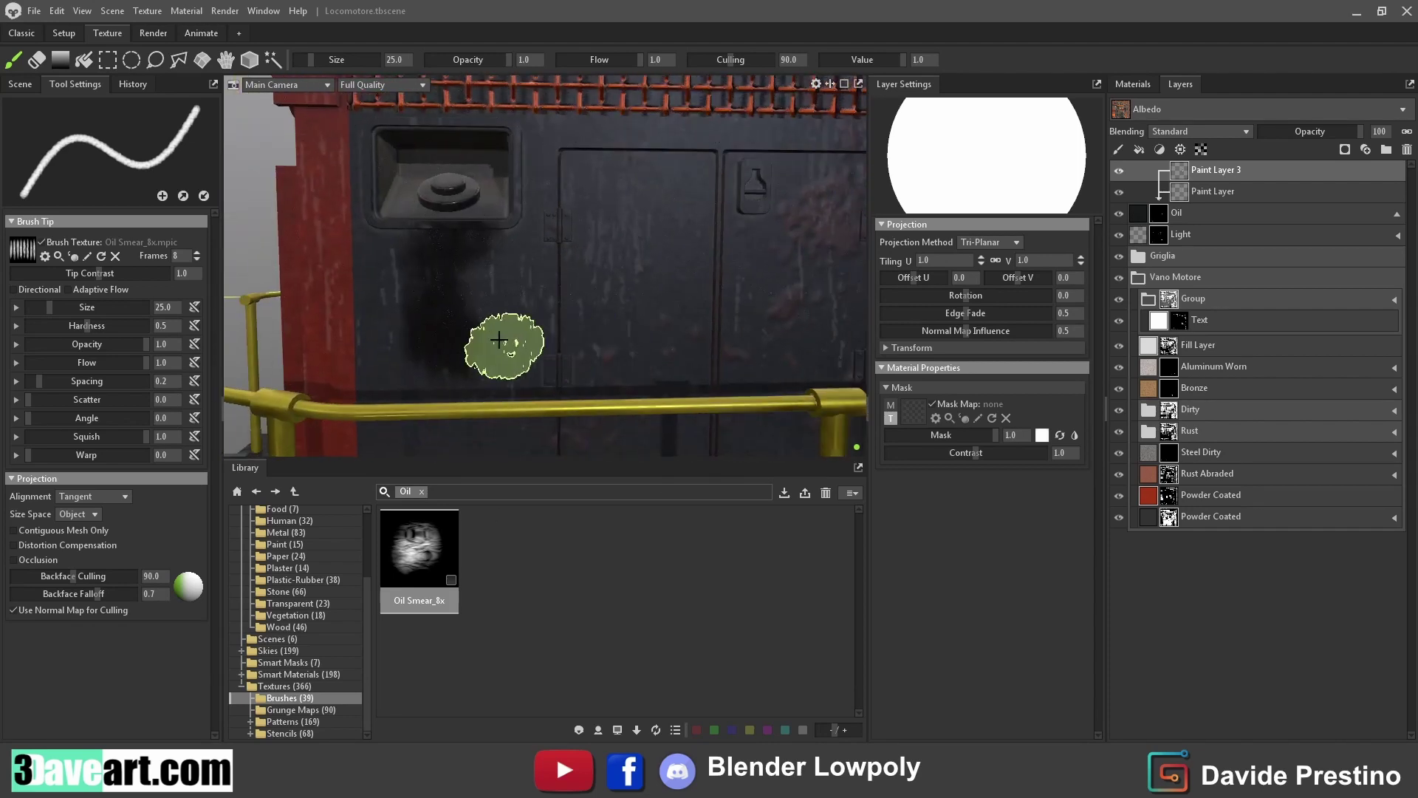
mouse_move(475, 167)
alt+mouse_down()
mouse_move(500, 294)
mouse_move(490, 427)
mouse_move(591, 236)
alt+mouse_up()
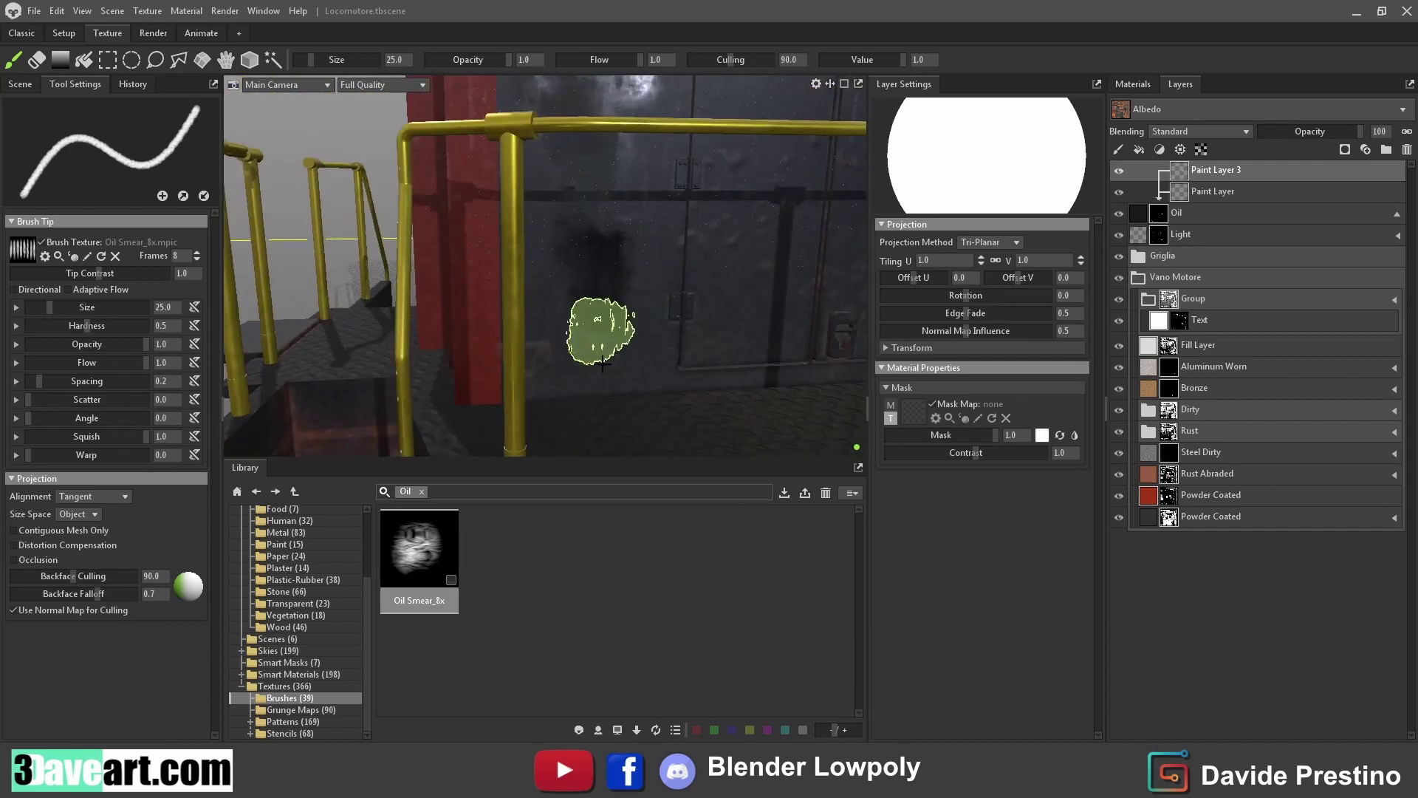
mouse_move(602, 362)
alt+mouse_down()
mouse_move(452, 360)
mouse_move(594, 222)
mouse_move(586, 420)
alt+mouse_up()
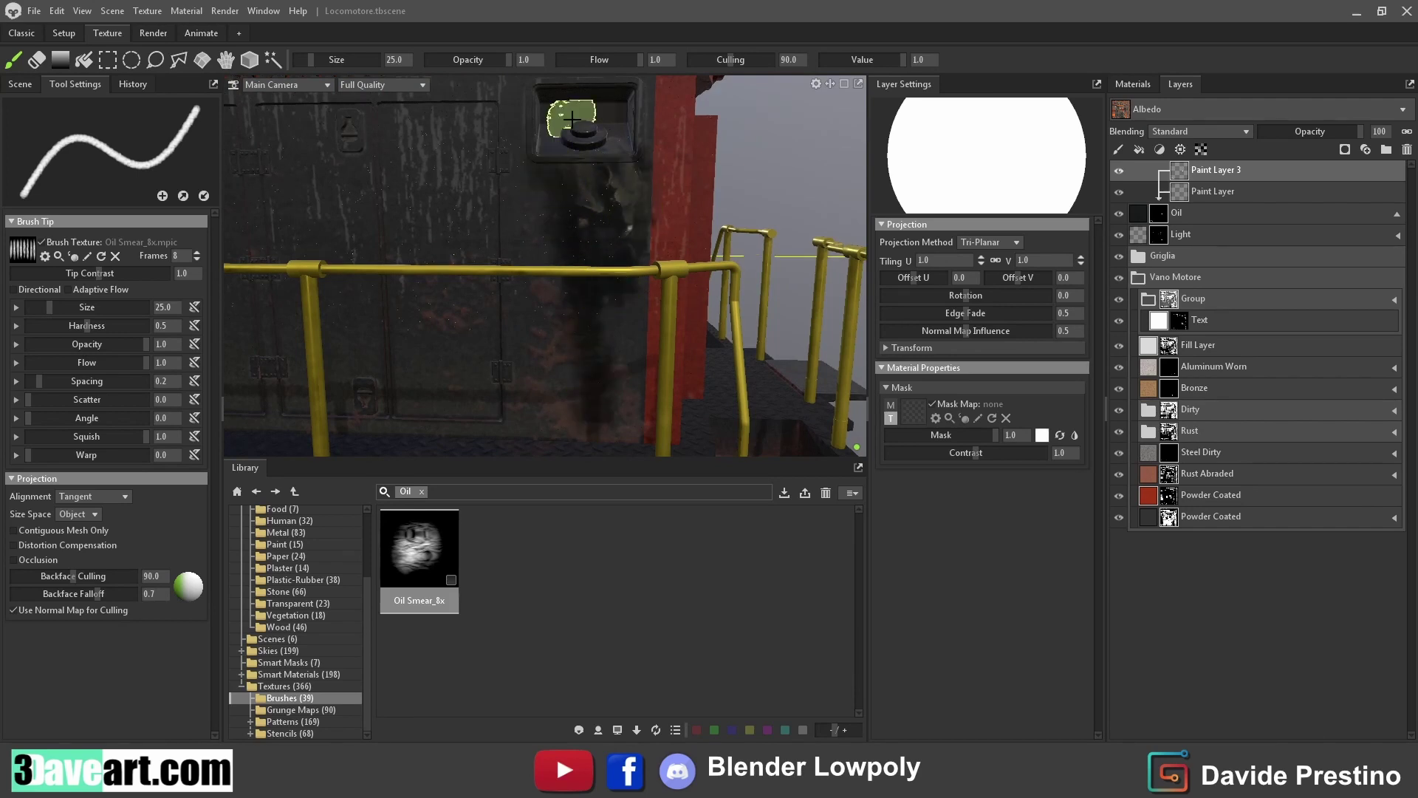
mouse_move(554, 326)
alt+mouse_down()
mouse_move(548, 260)
mouse_move(317, 238)
mouse_move(561, 383)
mouse_move(600, 300)
mouse_move(626, 319)
alt+mouse_up()
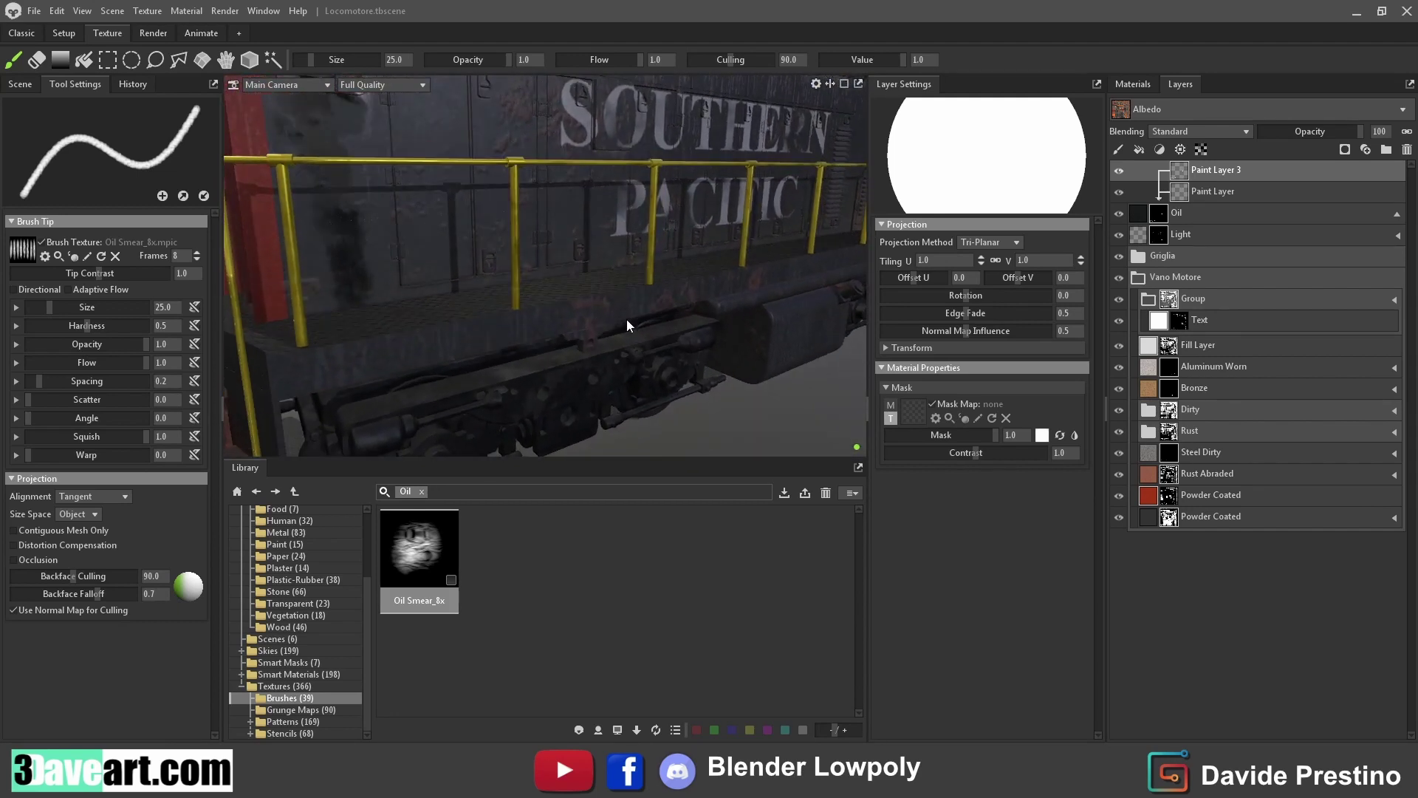
shift+click(1206, 211)
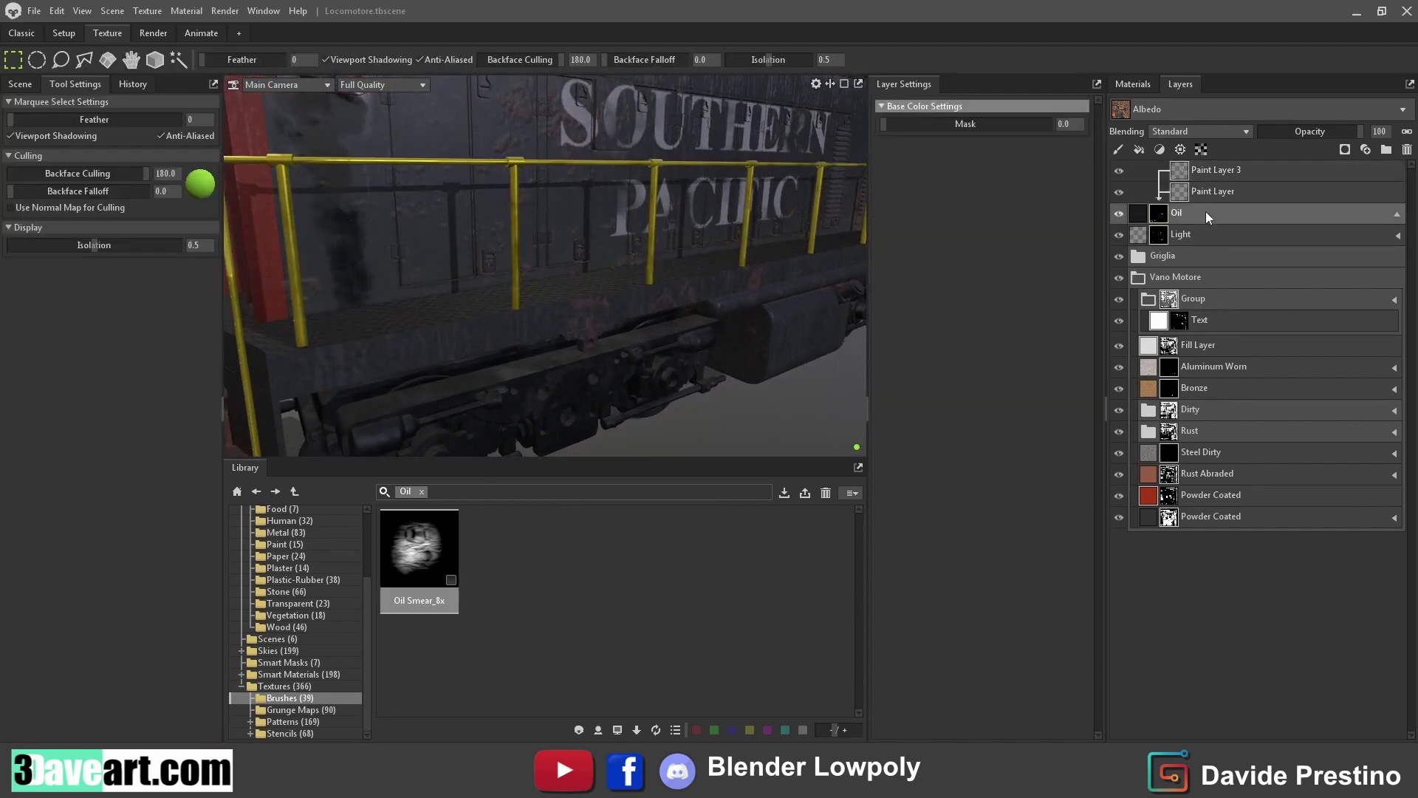
Copy the oil layers and paste them into the piano Motore texture project
right_click(1216, 172)
click(1262, 241)
click(1137, 84)
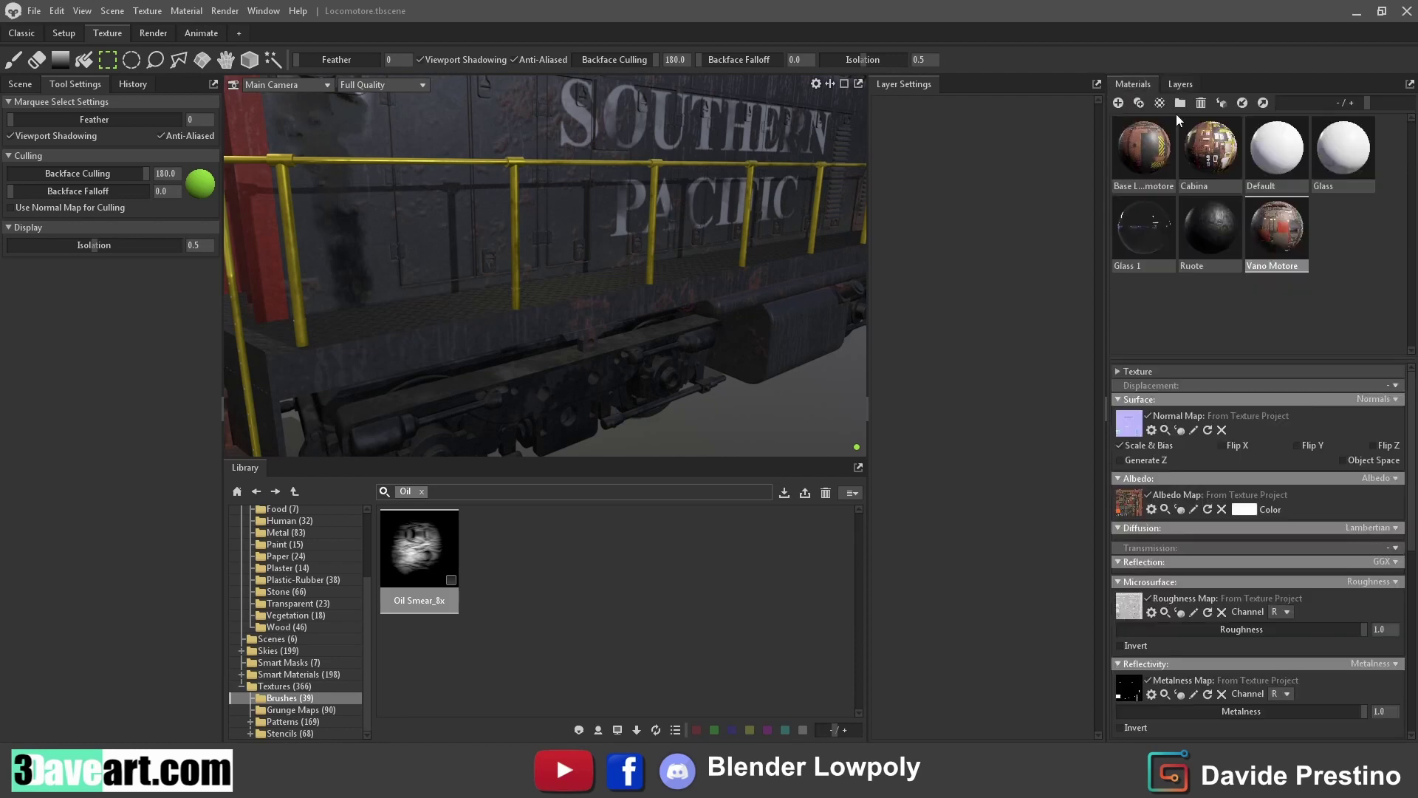
click(1150, 140)
double_click(1151, 140)
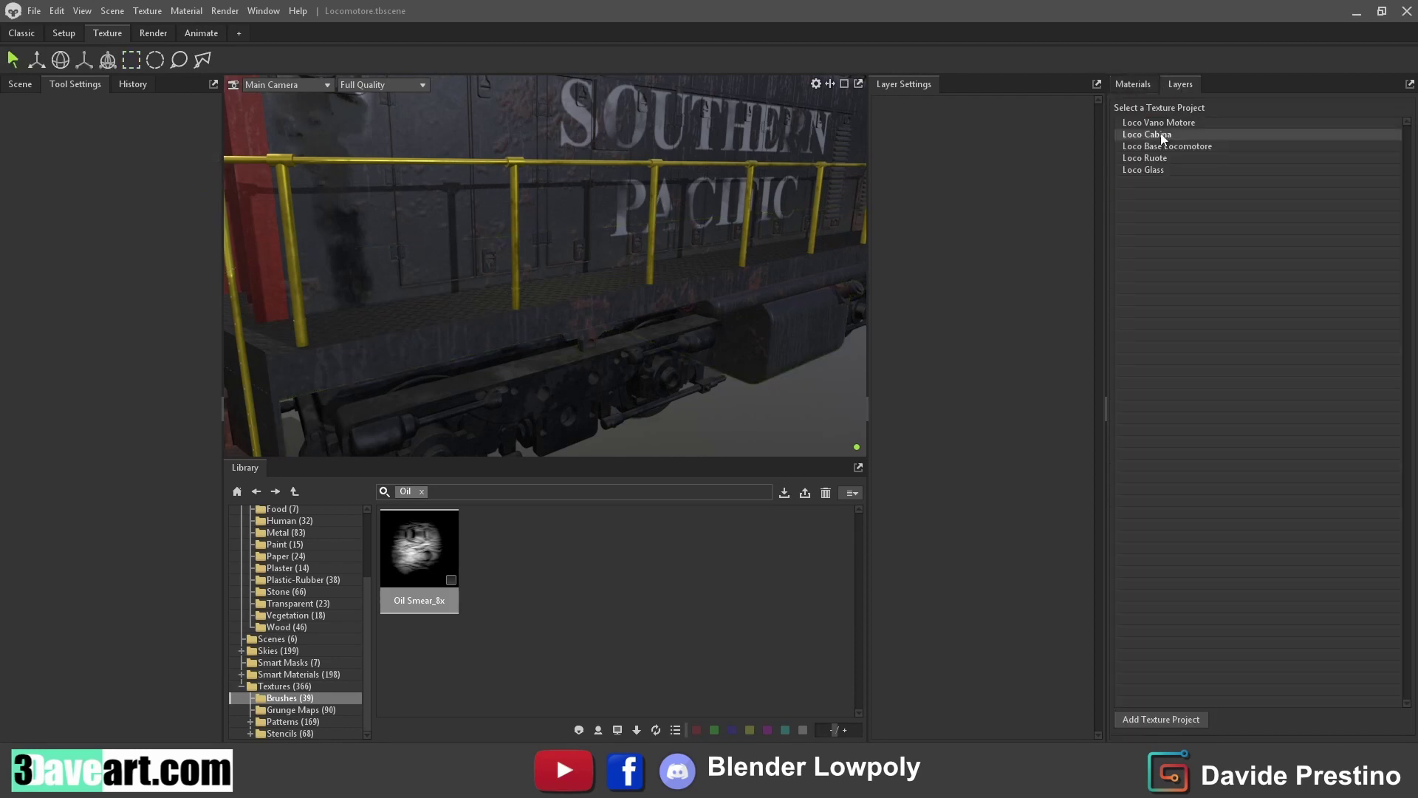
click(1155, 149)
right_click(1165, 169)
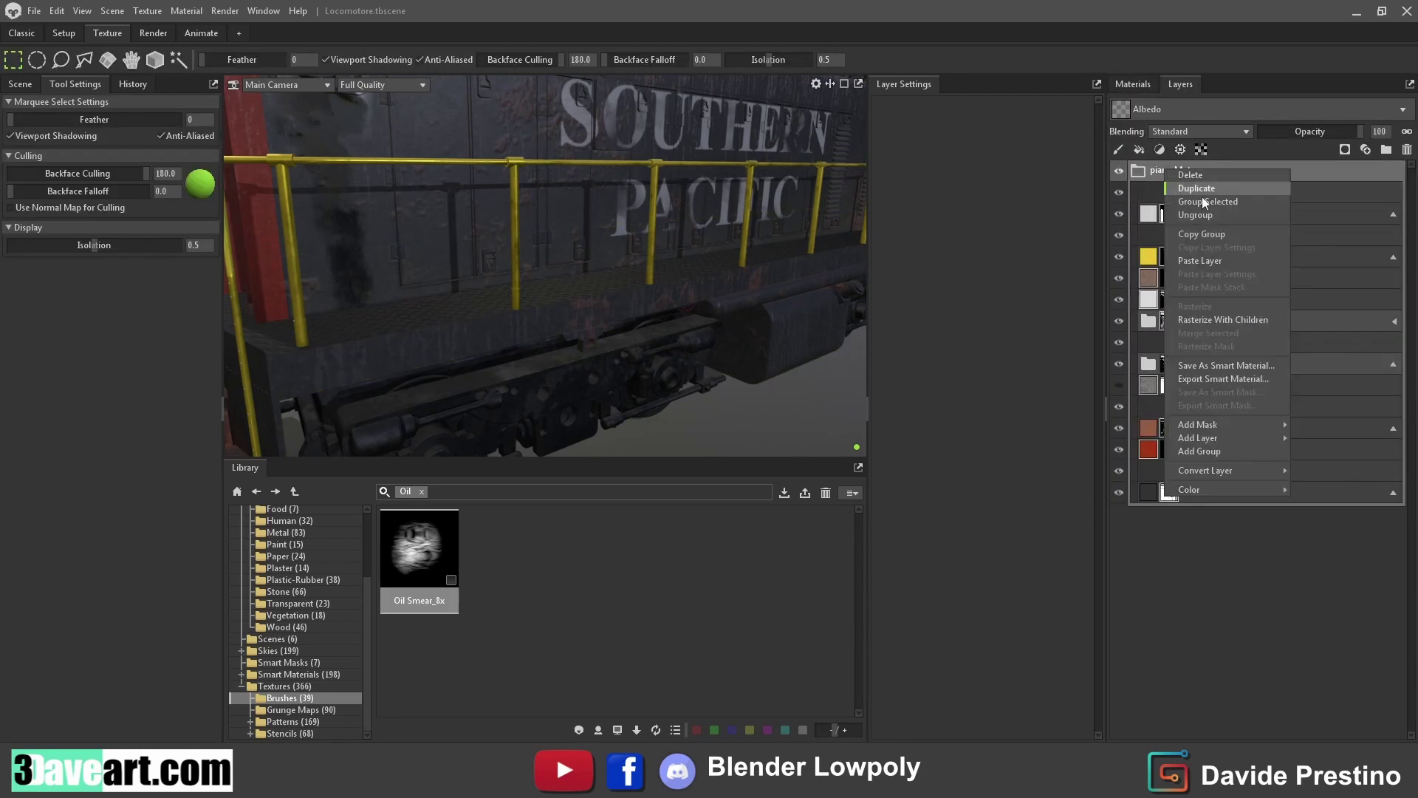
click(1213, 259)
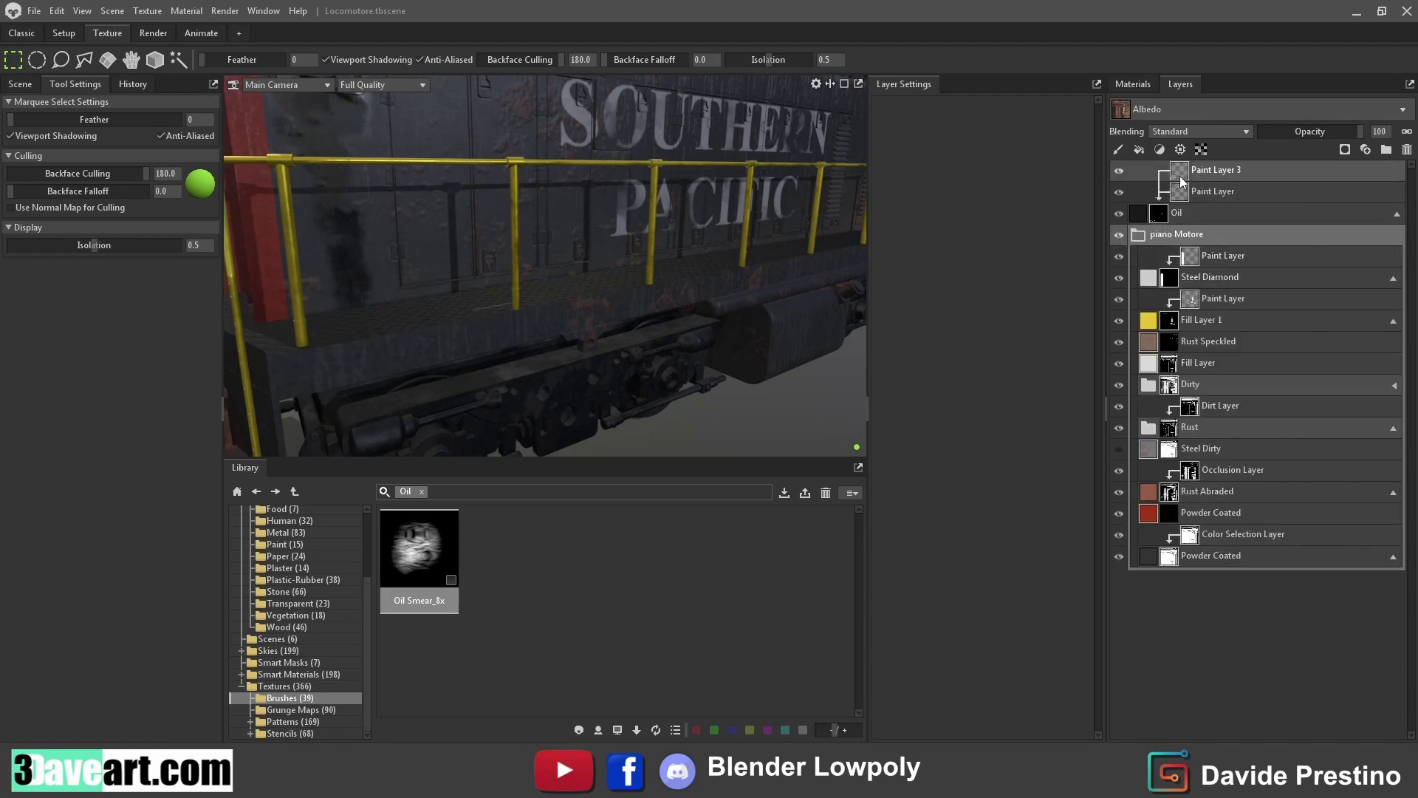
Delete the pasted Paint Layer 3 strokes and give Oil a fresh paint mask
alt+drag(409, 334, 437, 362)
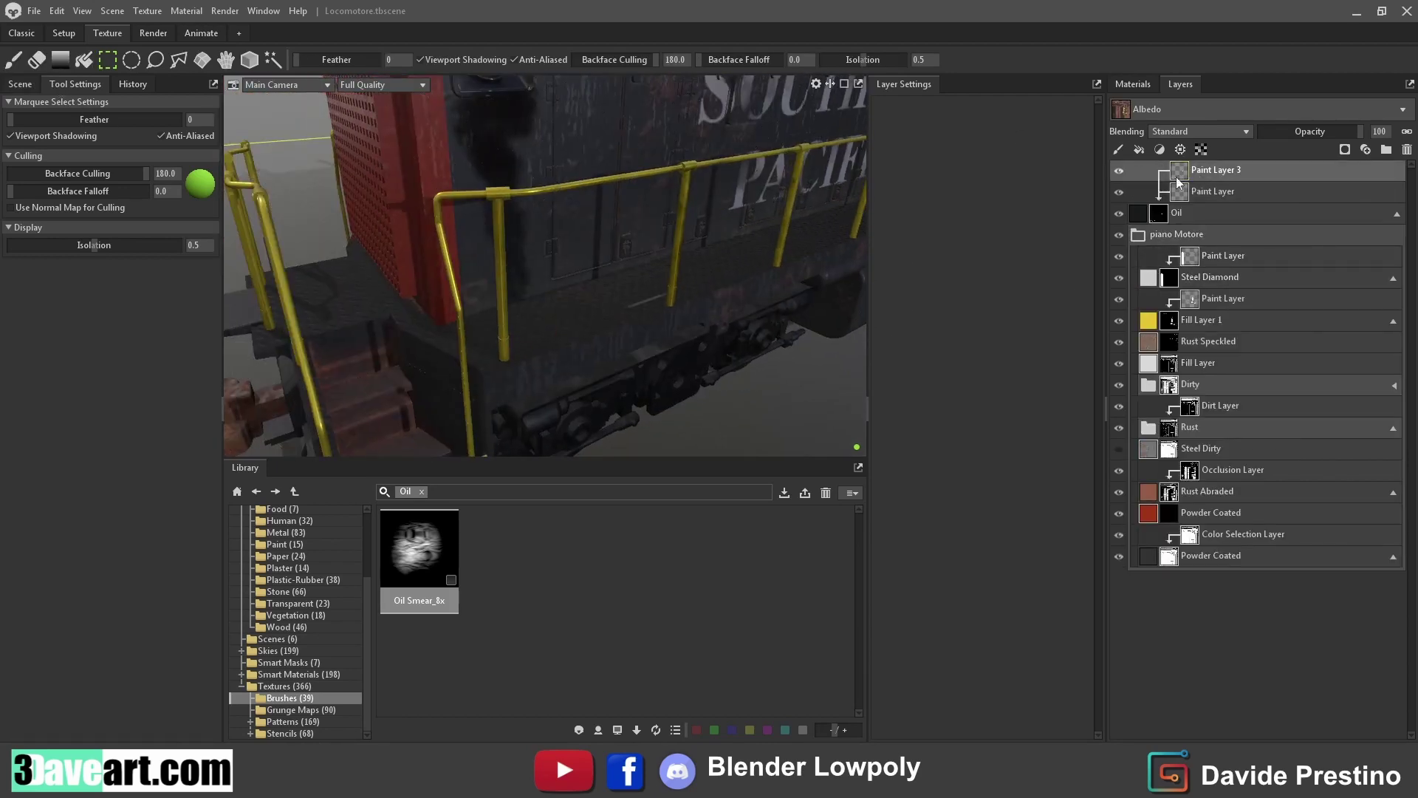
click(1183, 196)
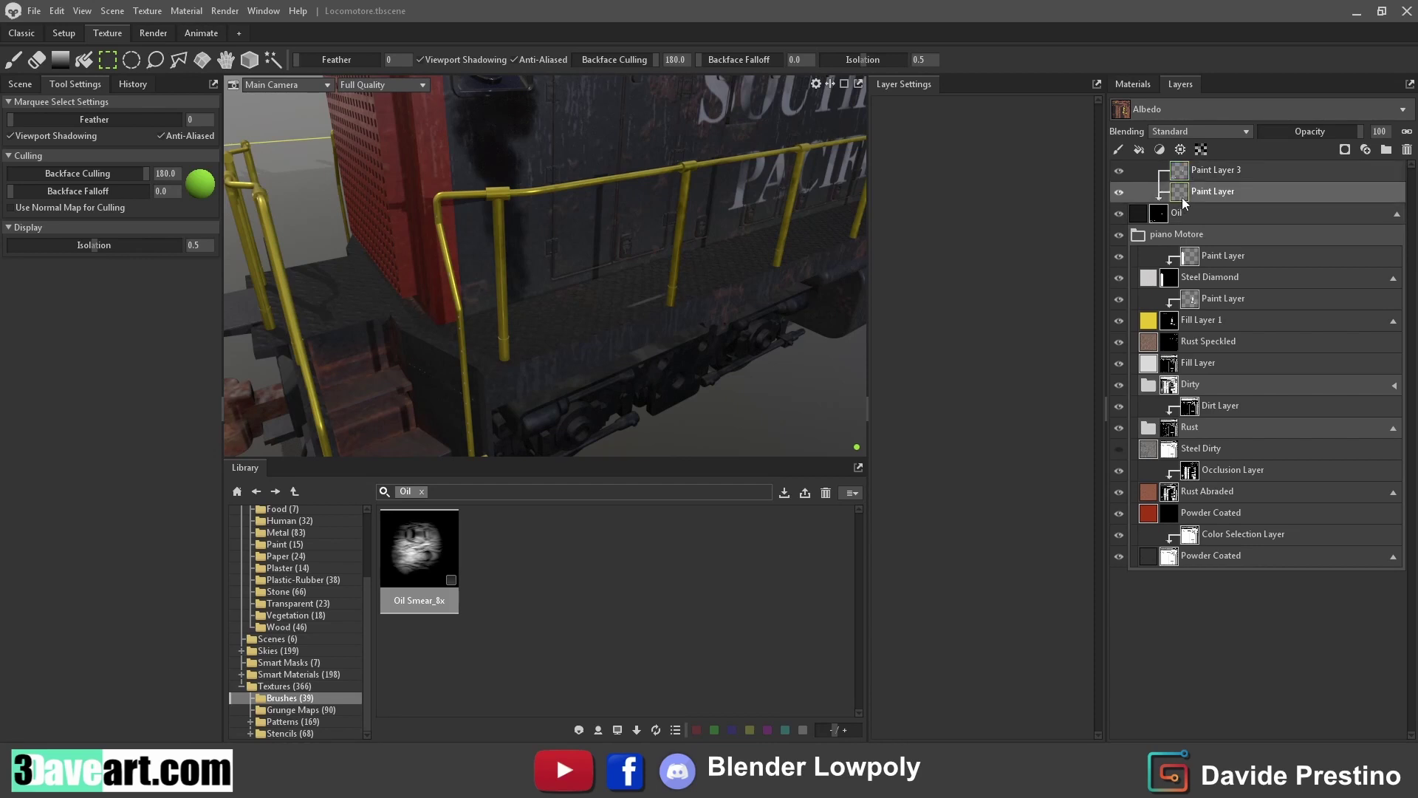
click(1212, 214)
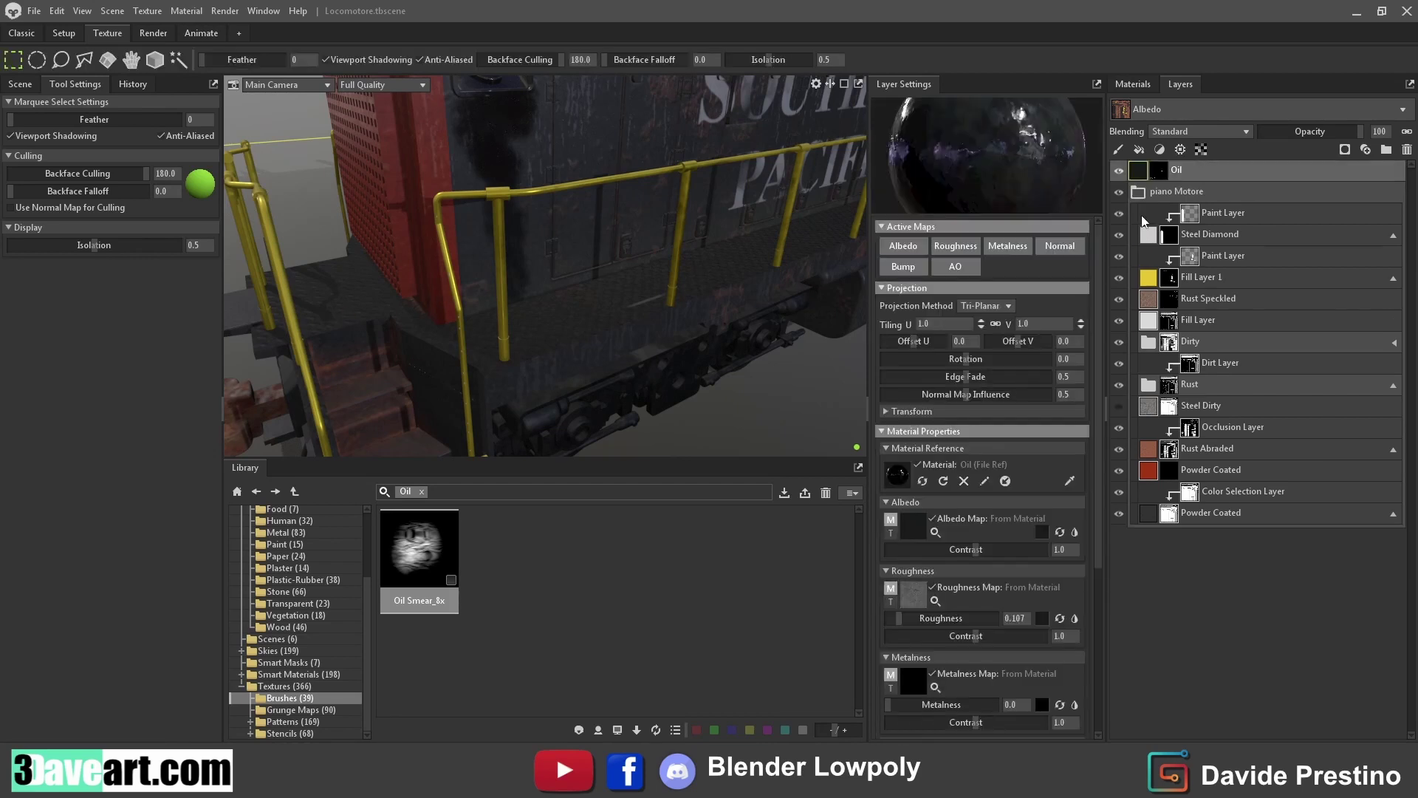
click(1185, 170)
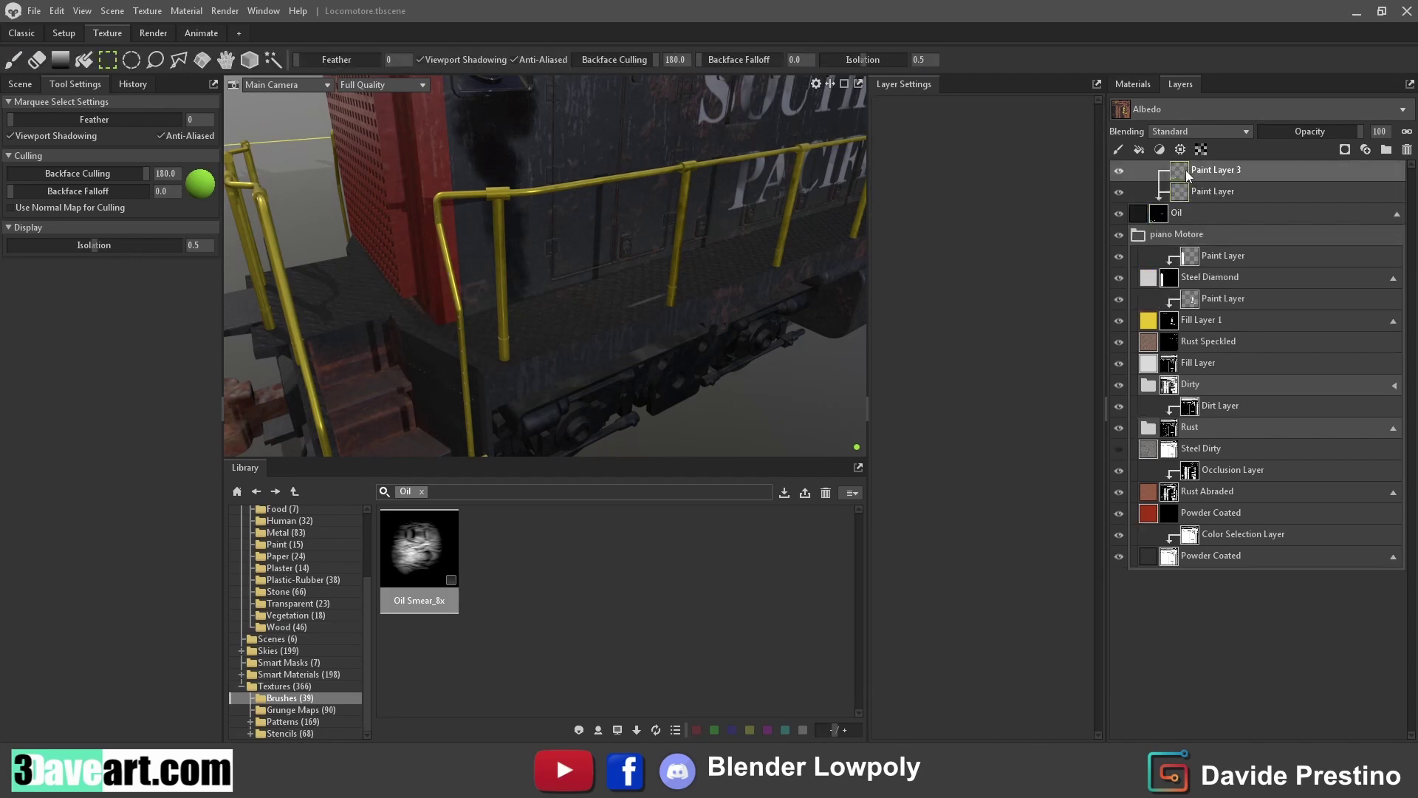
click(1407, 150)
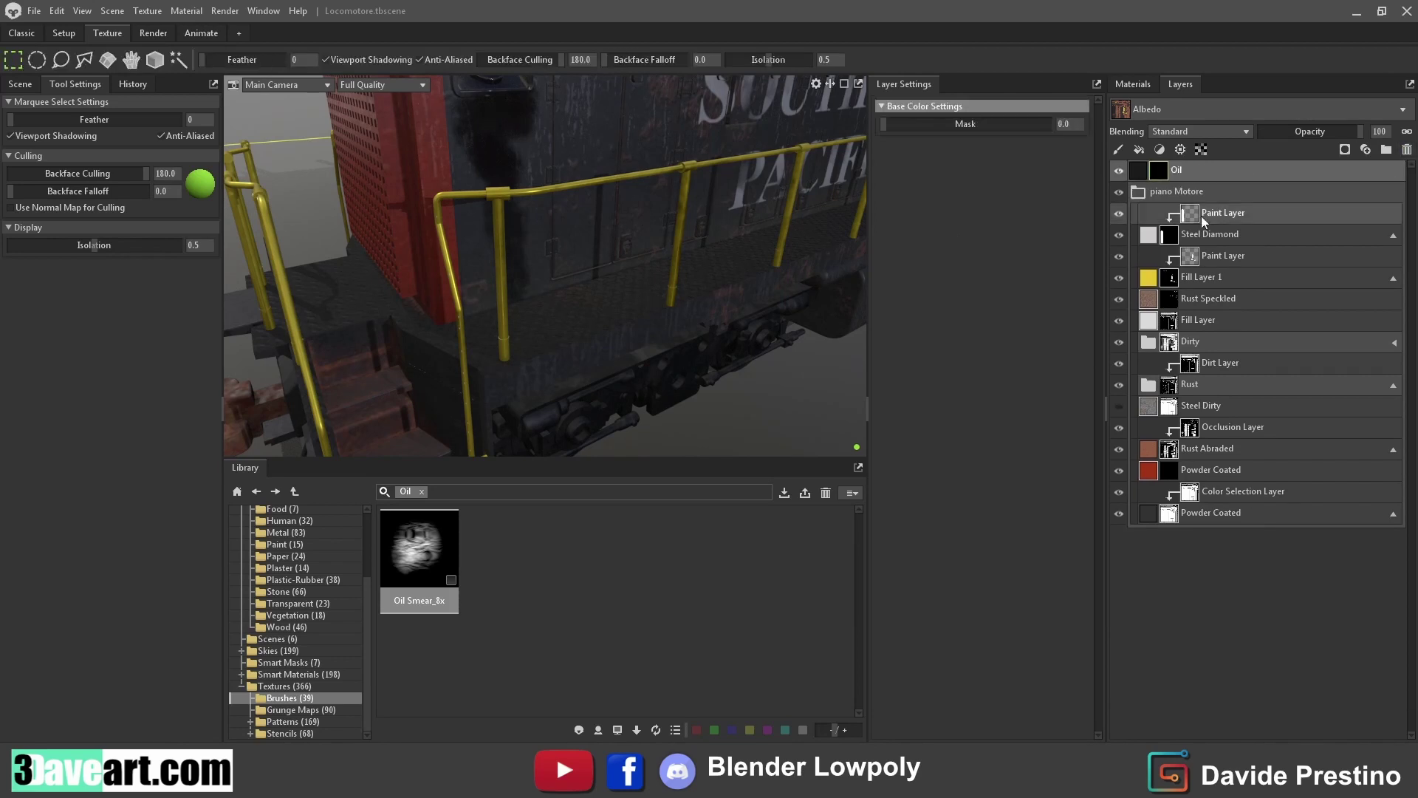
click(1346, 151)
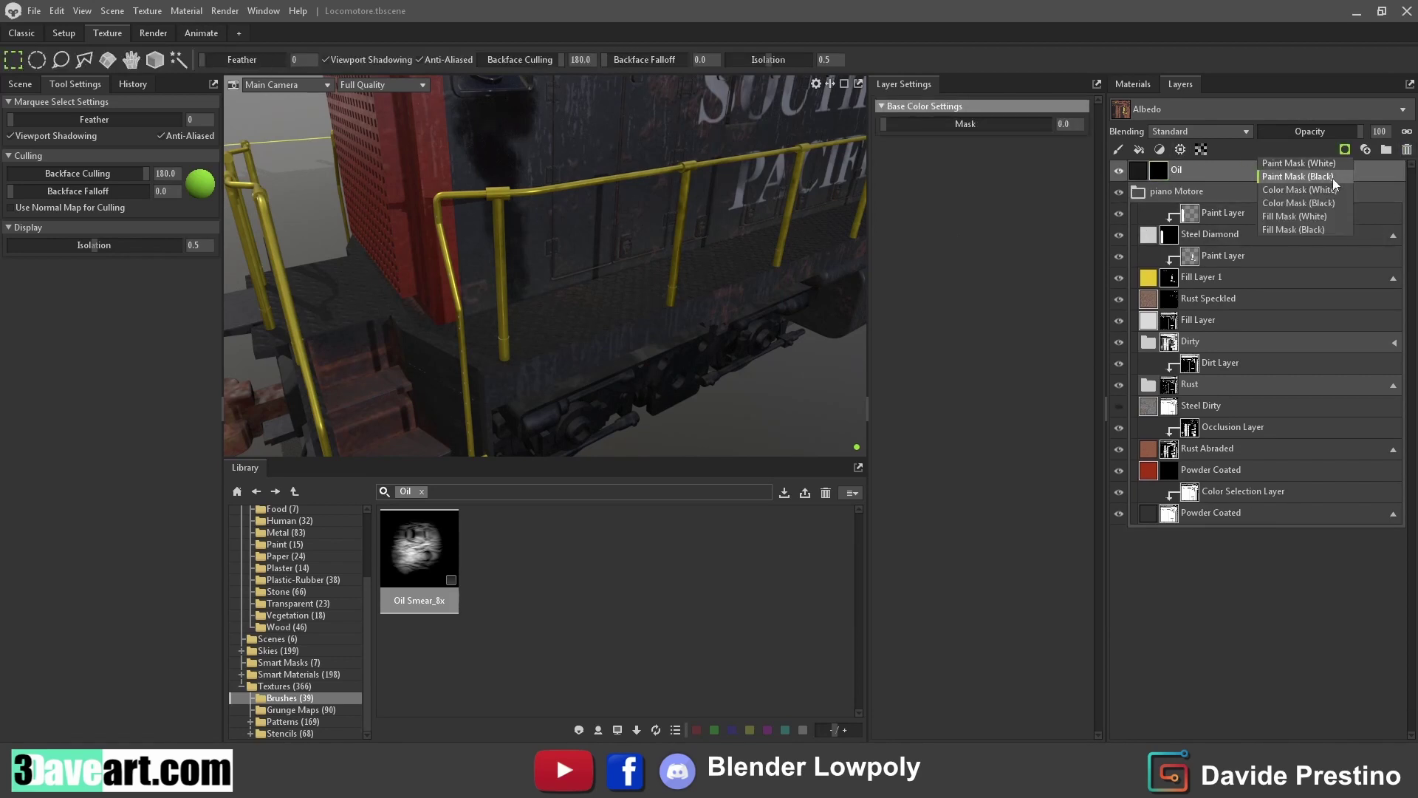
click(1334, 177)
Smear oil across the fuel tank on Paint Layer 1, then select the Ruote material
click(1118, 149)
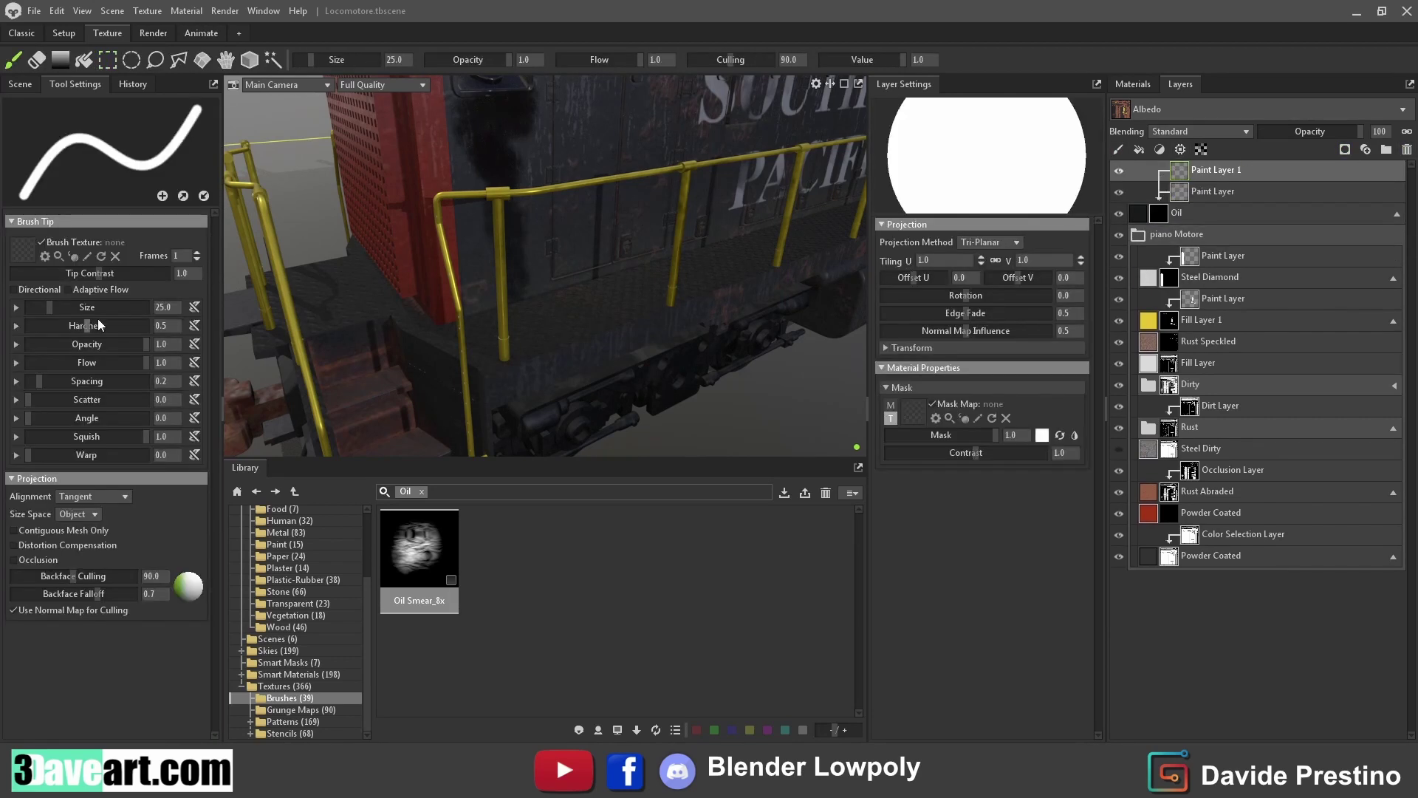
alt+drag(475, 427, 500, 362)
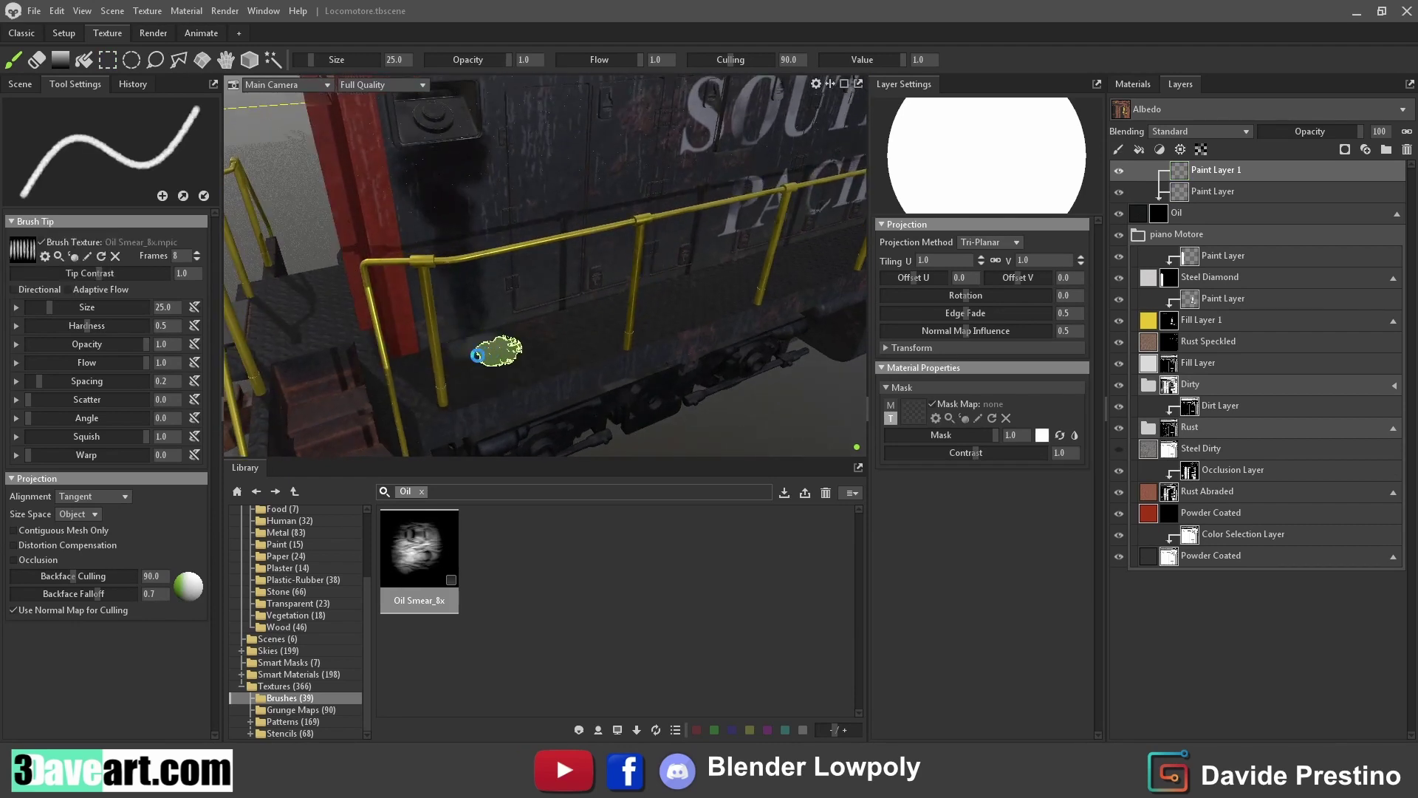
mouse_move(292, 317)
alt+mouse_down()
mouse_move(707, 253)
mouse_move(518, 281)
alt+mouse_up()
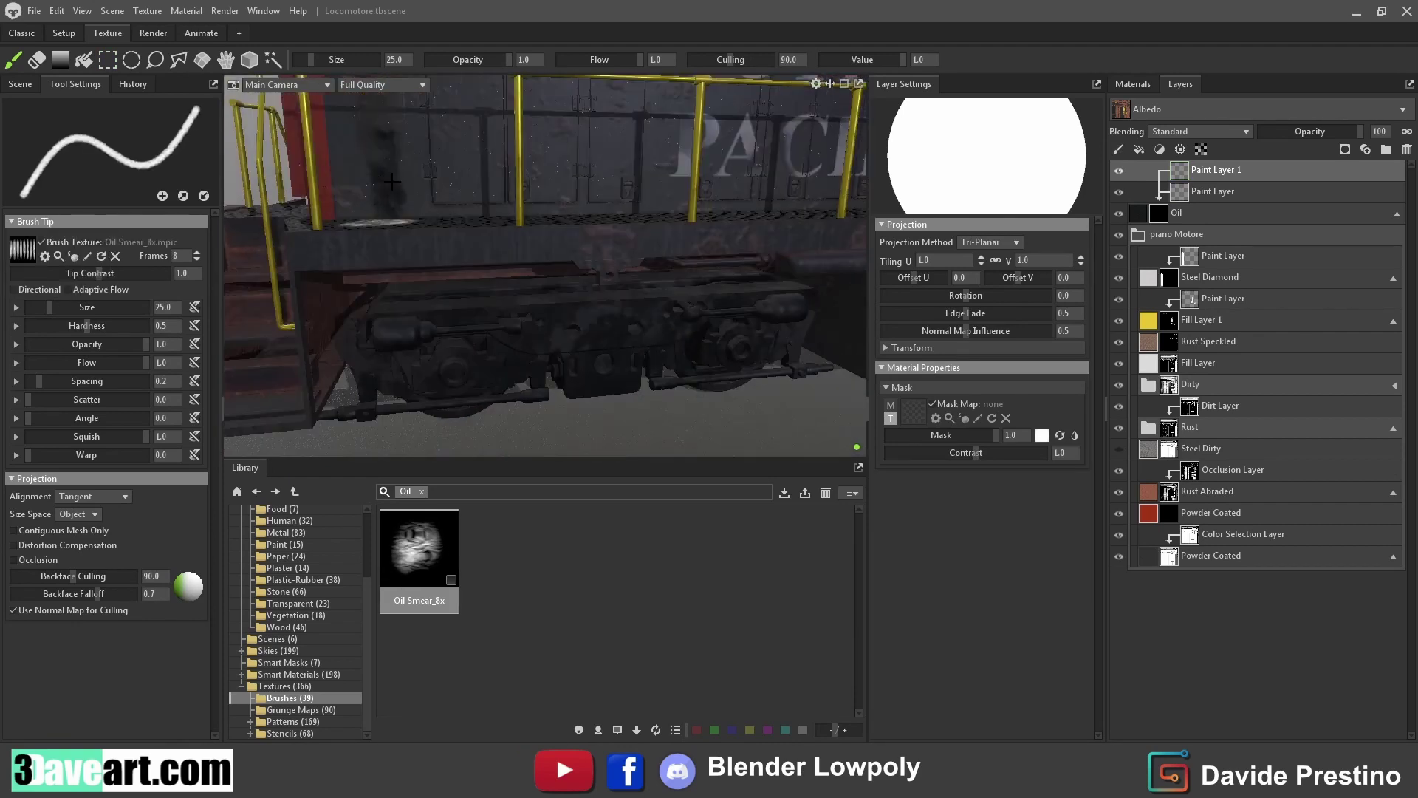
scroll(493, 285, up, 5)
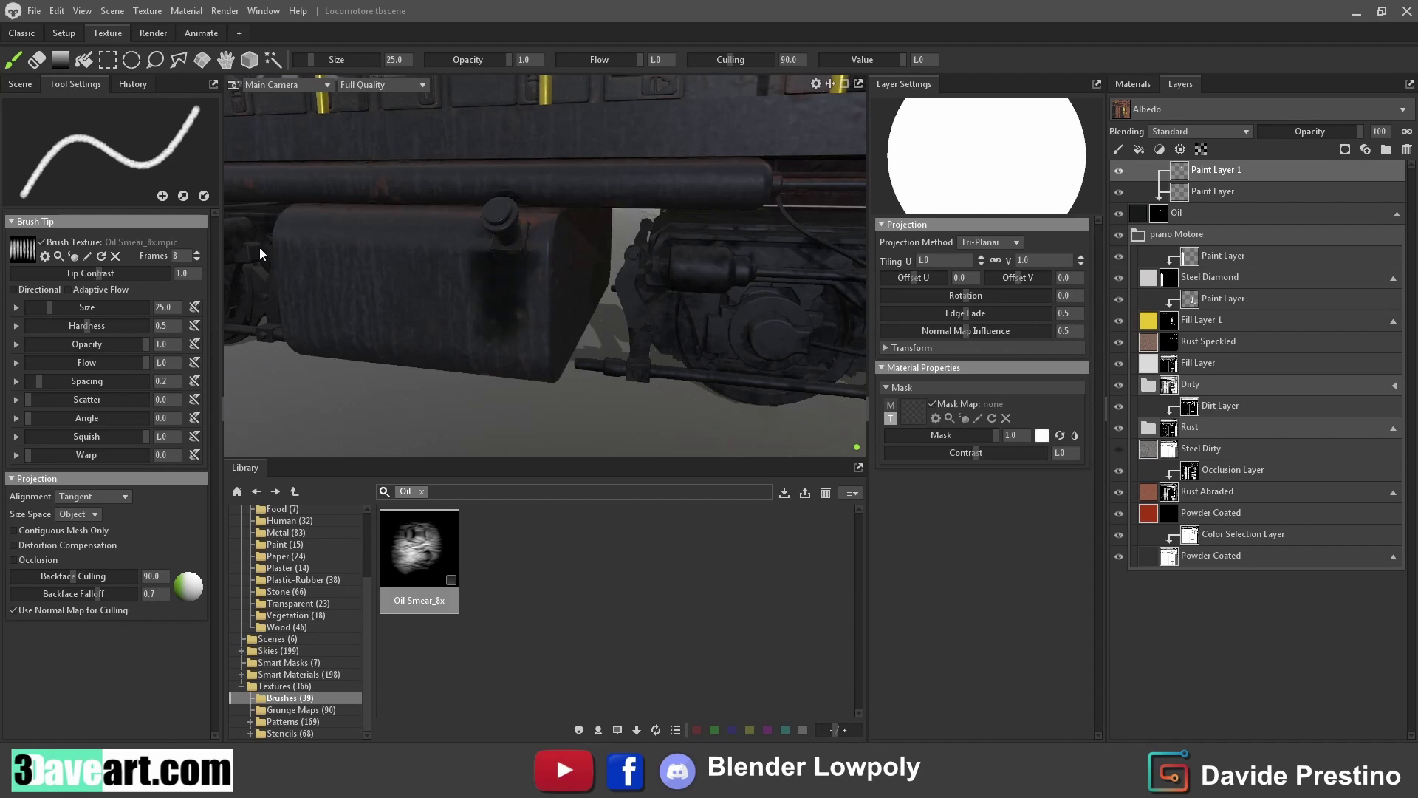
scroll(260, 254, down, 5)
mouse_move(370, 244)
alt+mouse_down()
mouse_move(459, 191)
mouse_move(570, 222)
mouse_move(557, 222)
mouse_move(652, 220)
mouse_move(760, 278)
mouse_move(415, 358)
mouse_move(469, 307)
mouse_move(518, 296)
mouse_move(611, 278)
mouse_move(499, 328)
mouse_move(834, 262)
alt+mouse_up()
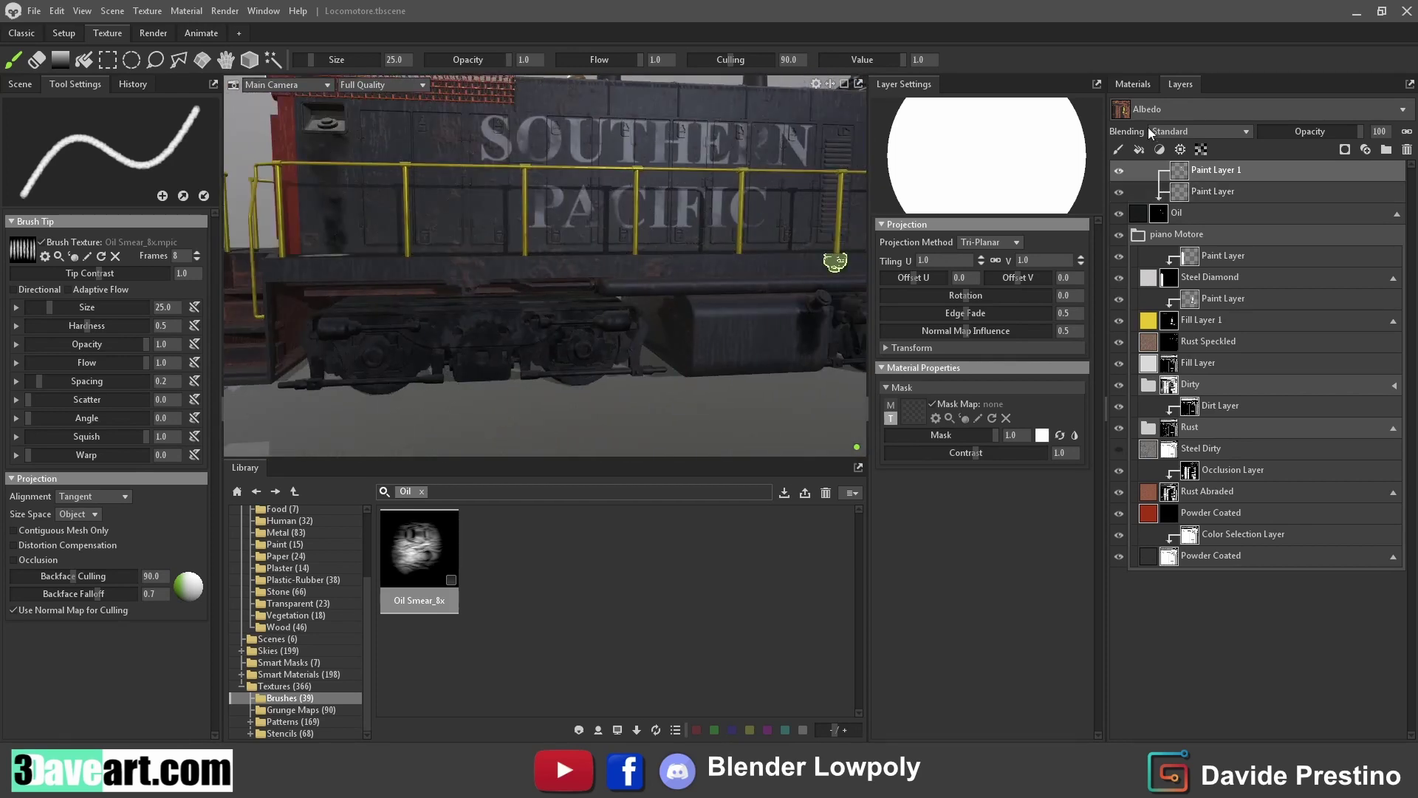
click(1141, 87)
click(1212, 229)
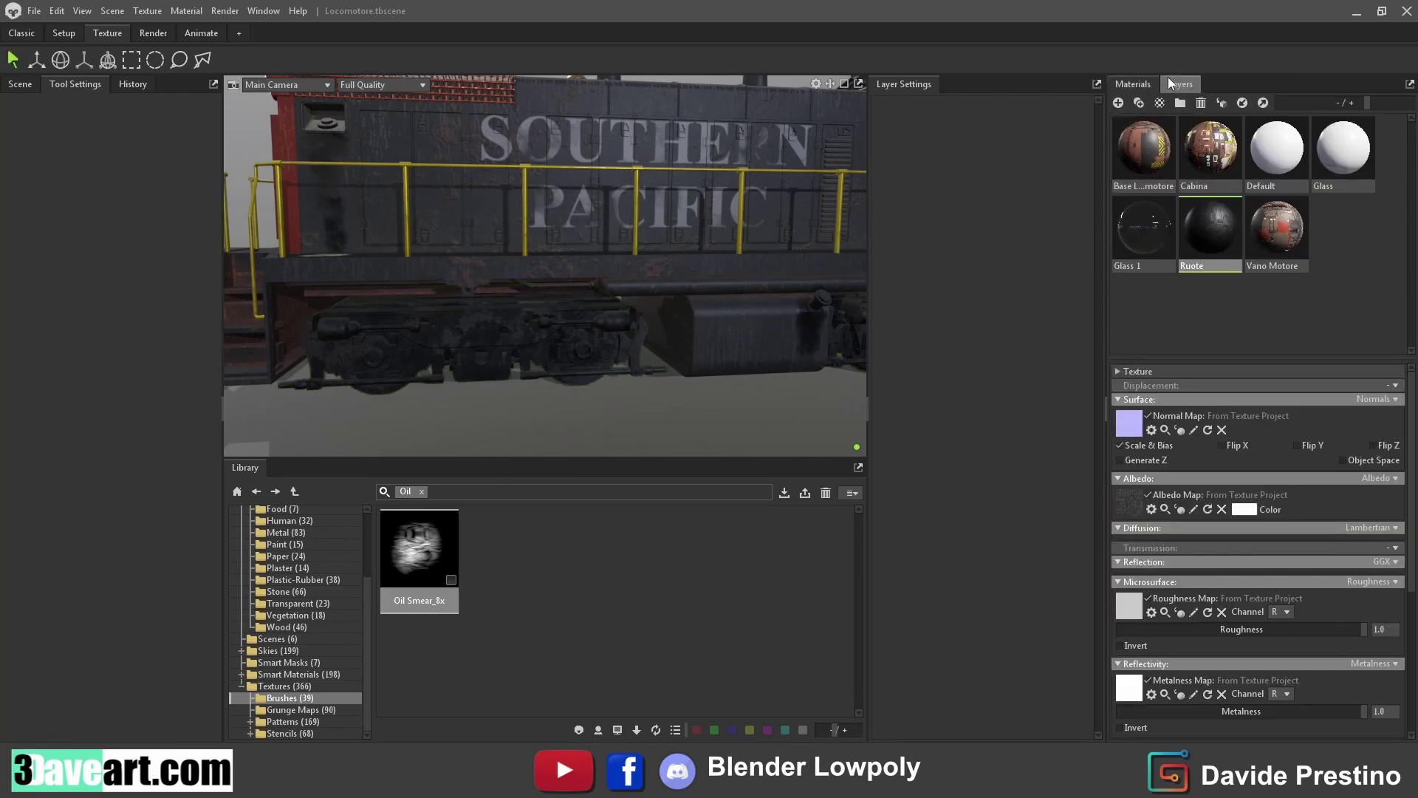
Paste the oil layers into the Loco Ruote texture project and remove the extra Paint Layer 3
click(1173, 83)
click(1191, 160)
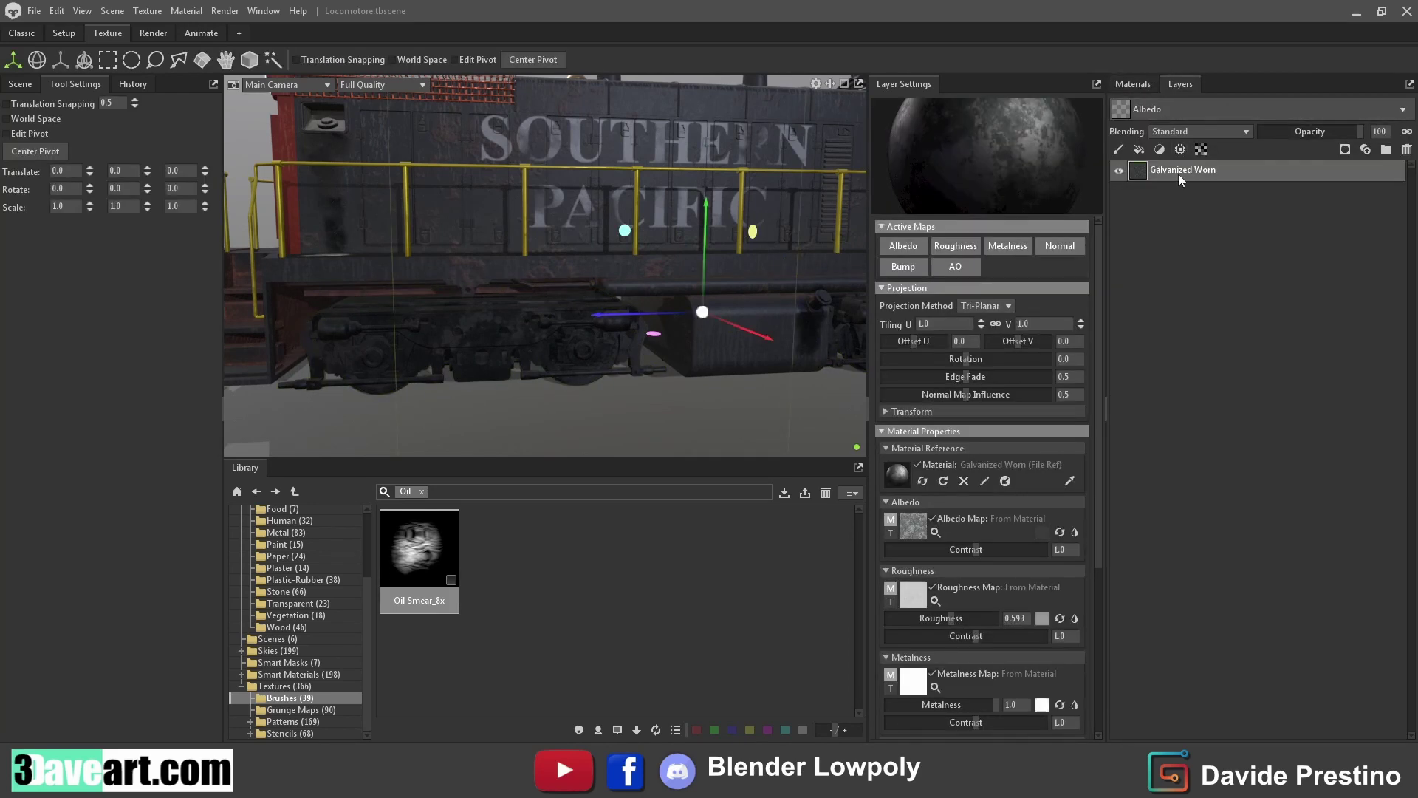
right_click(1202, 268)
click(1242, 272)
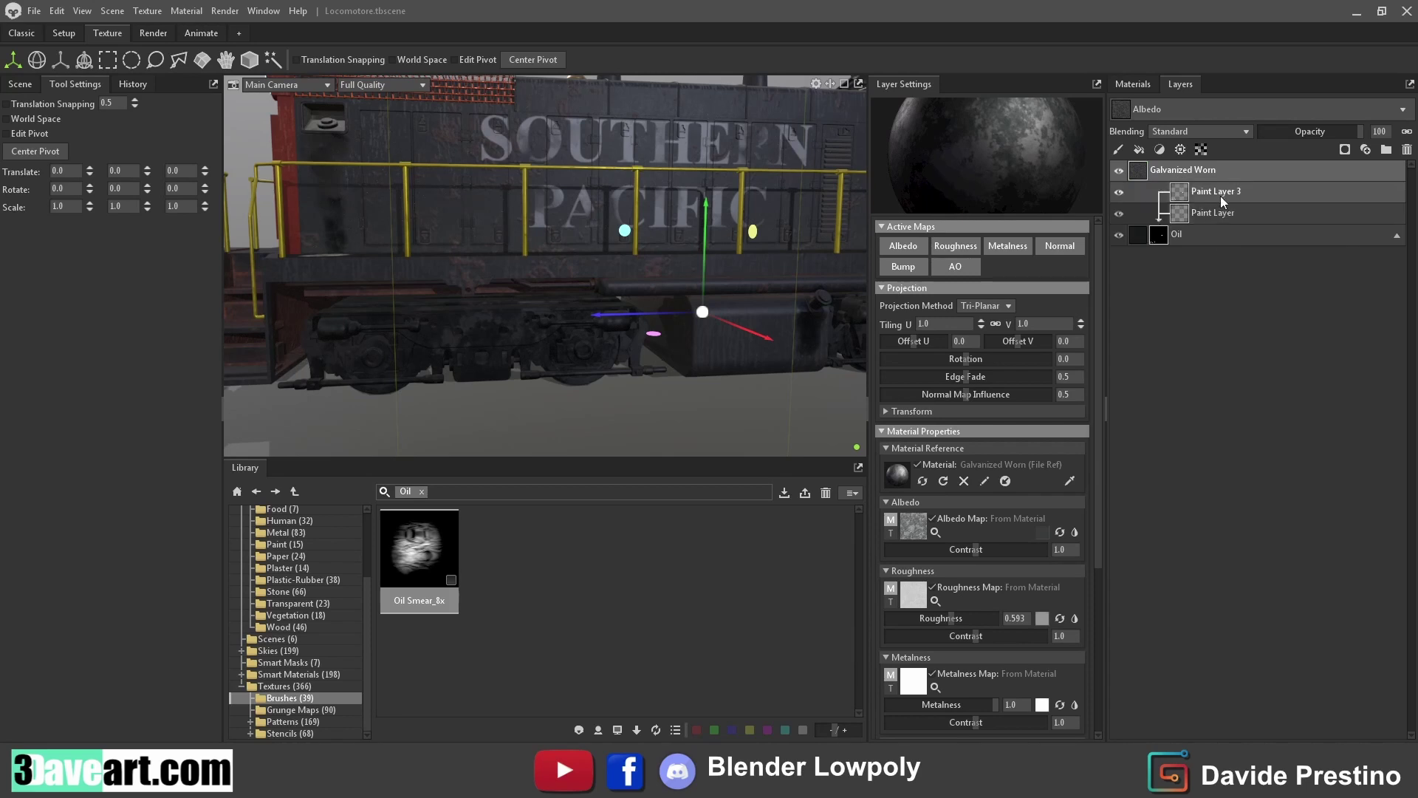
click(1189, 171)
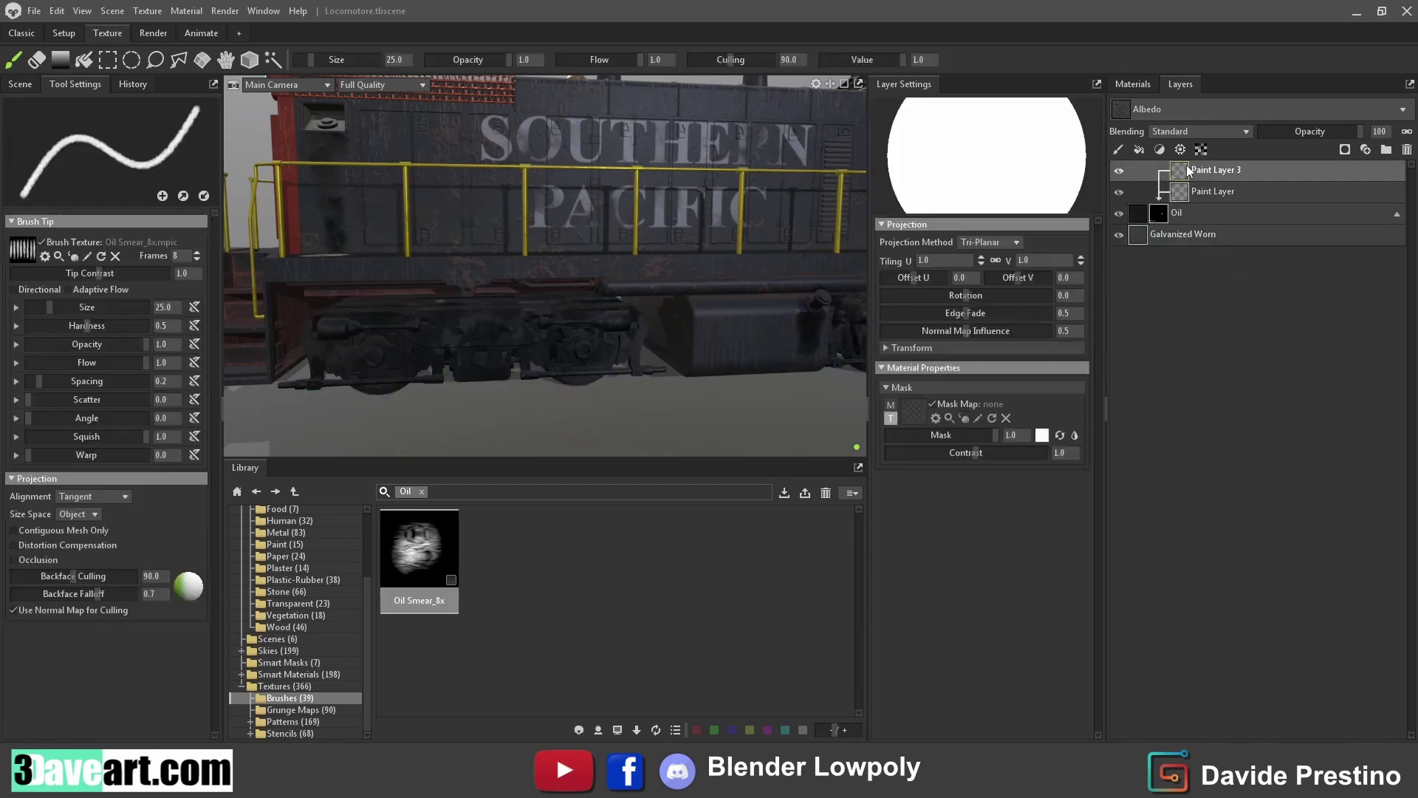
click(1407, 150)
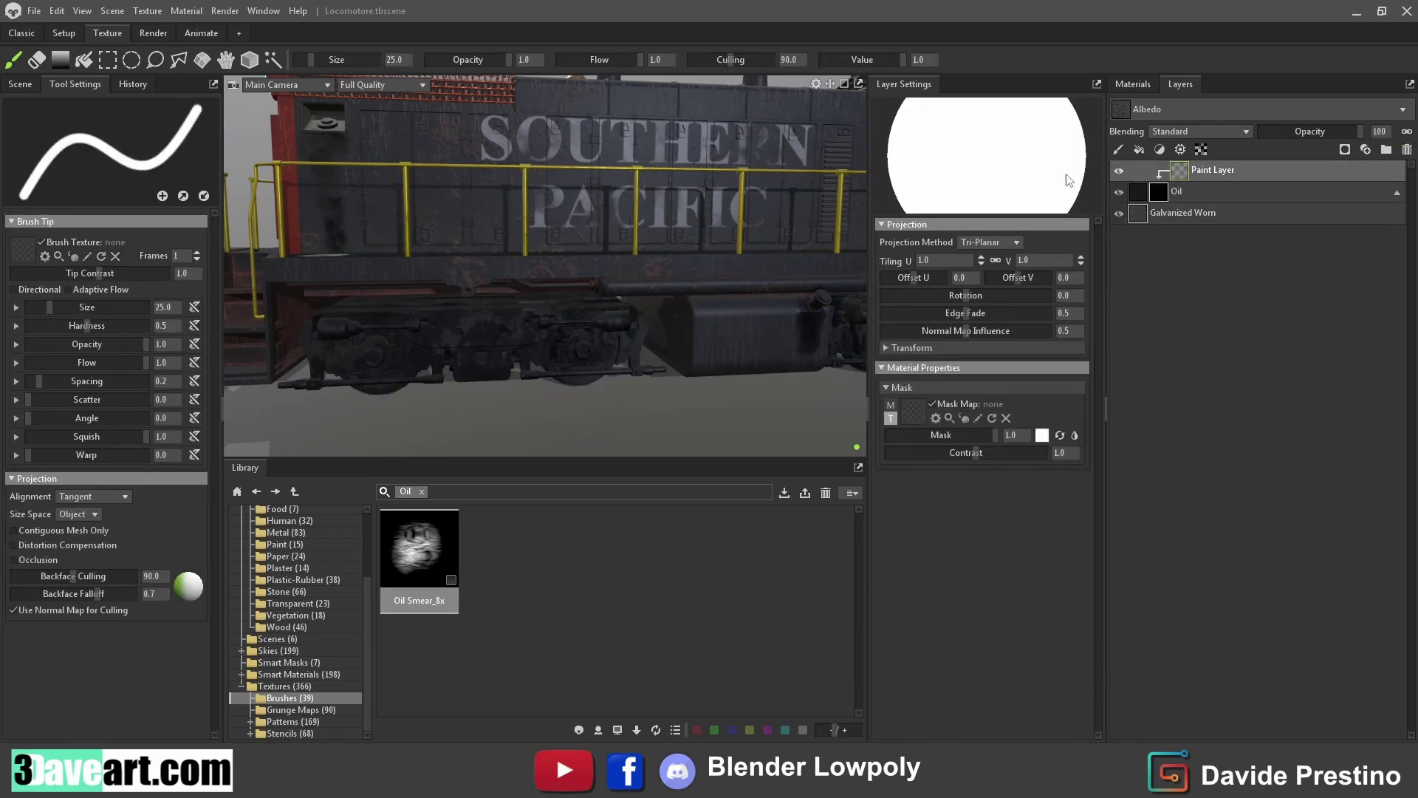
Load the Oil Smear_8x brush texture and work around the wheel trucks
drag(401, 544, 22, 250)
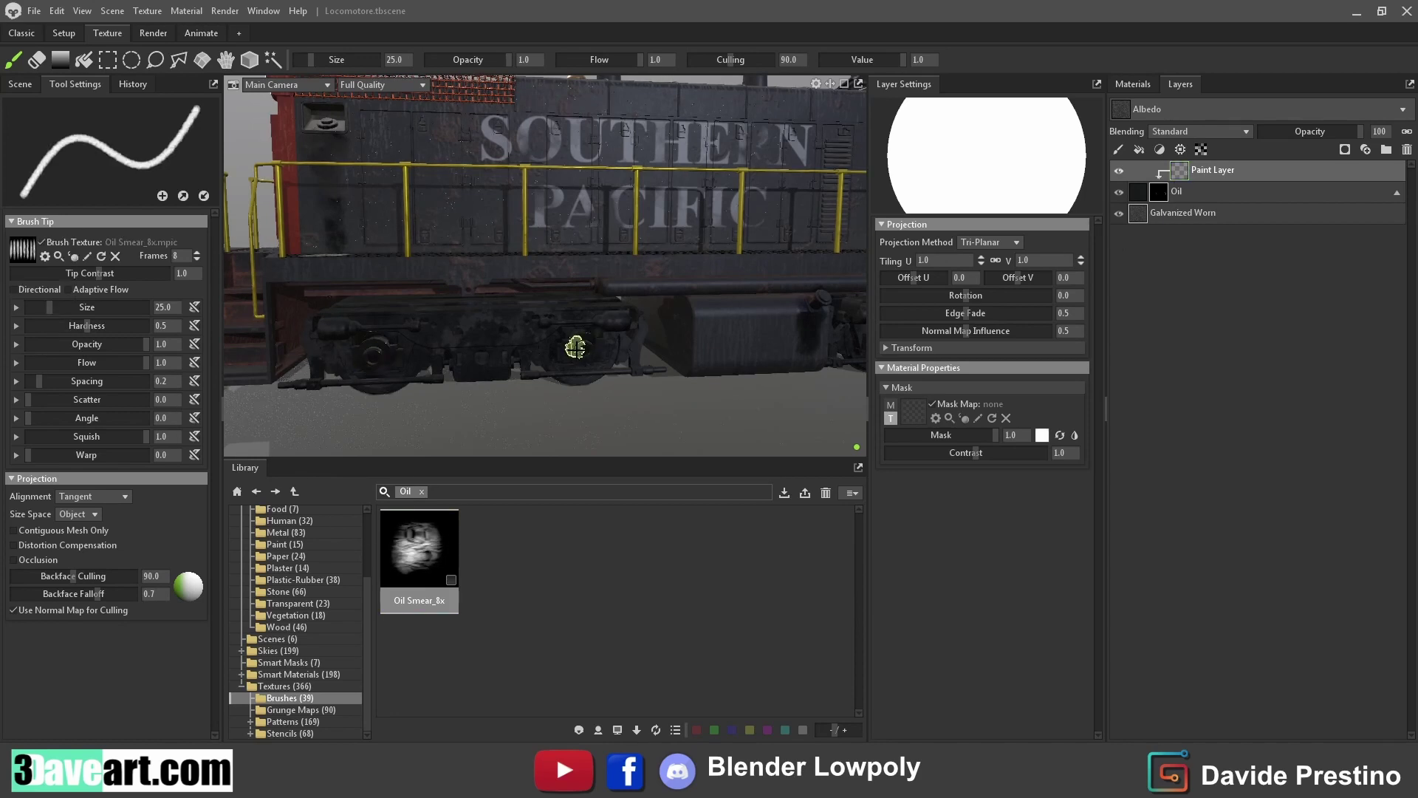
alt+drag(528, 363, 456, 361)
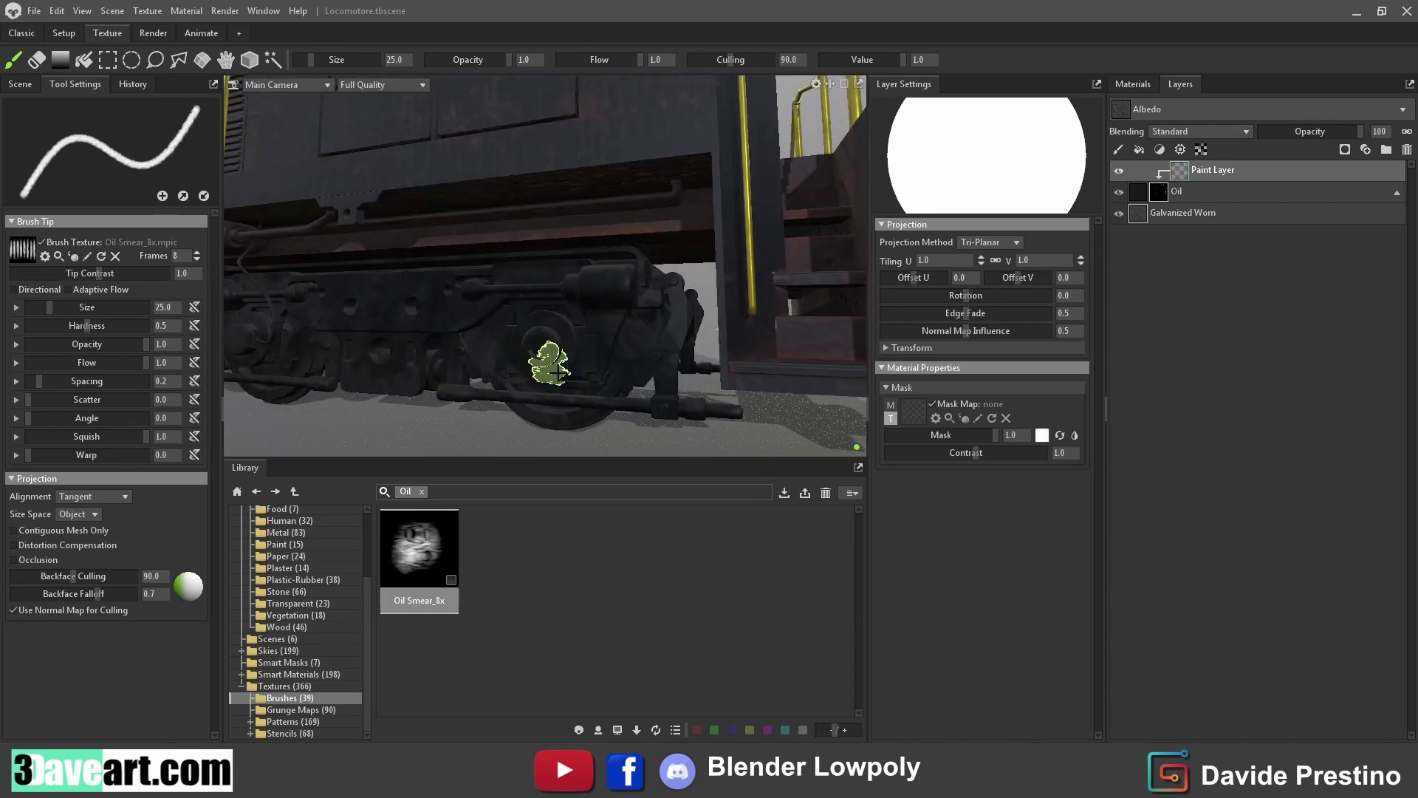
alt+drag(502, 303, 403, 318)
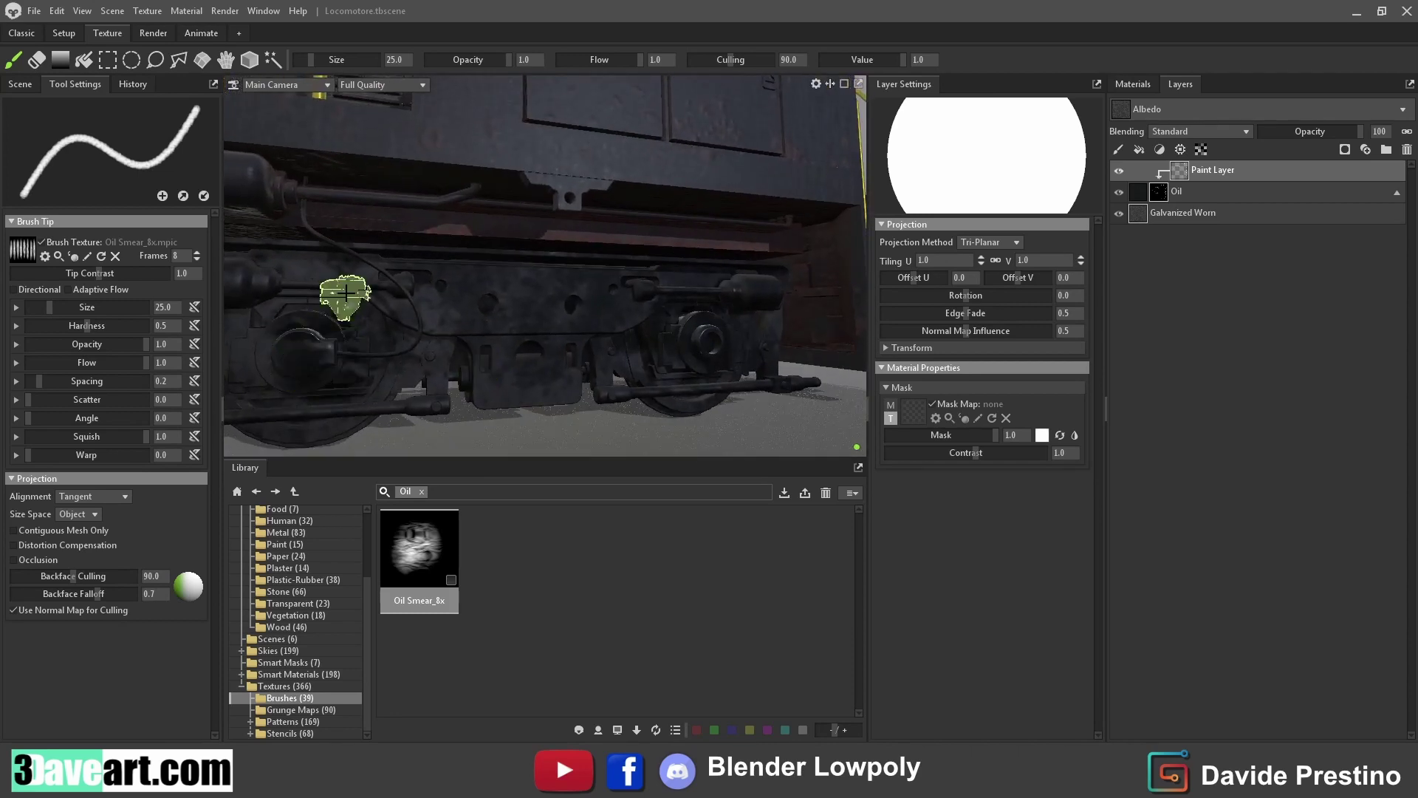
alt+drag(504, 399, 462, 303)
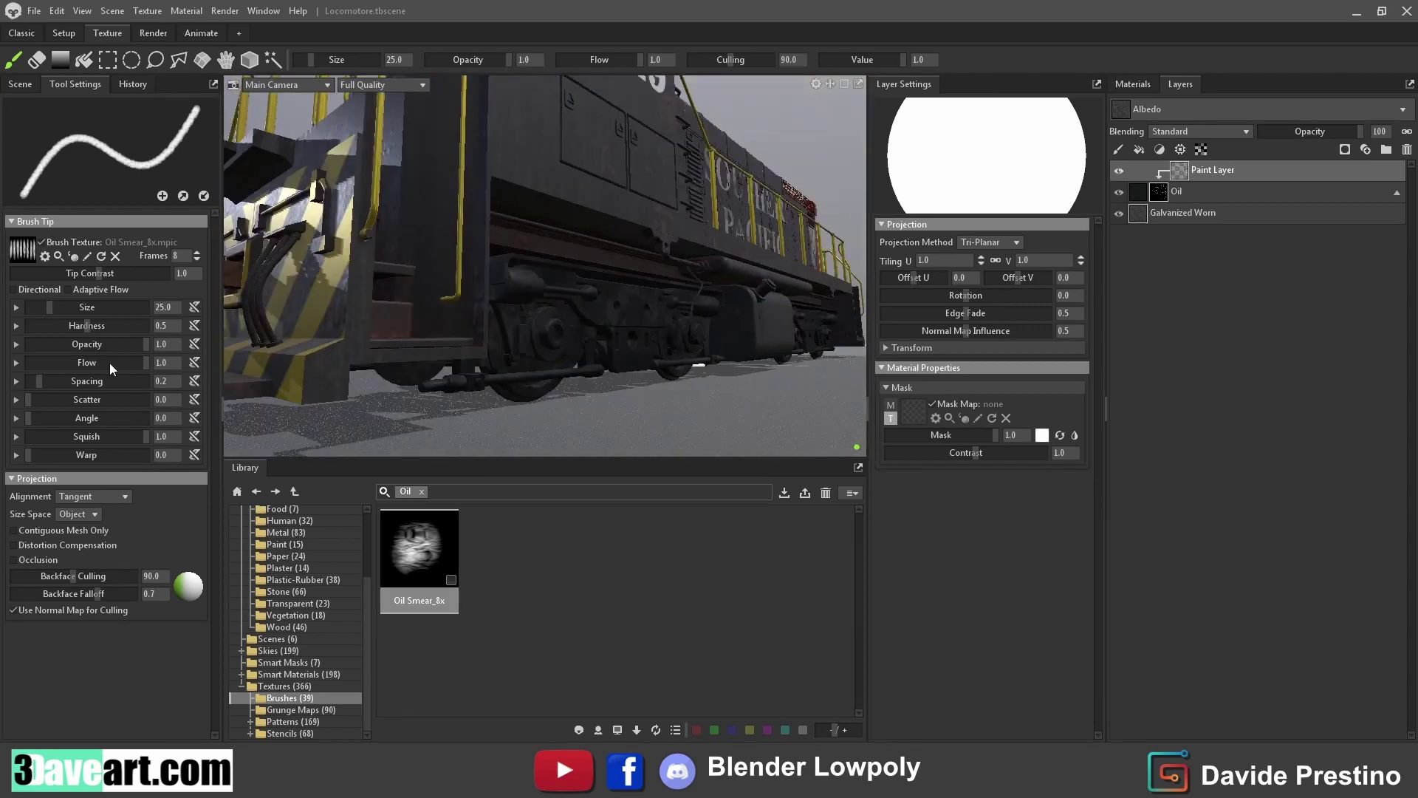
scroll(484, 364, up, 3)
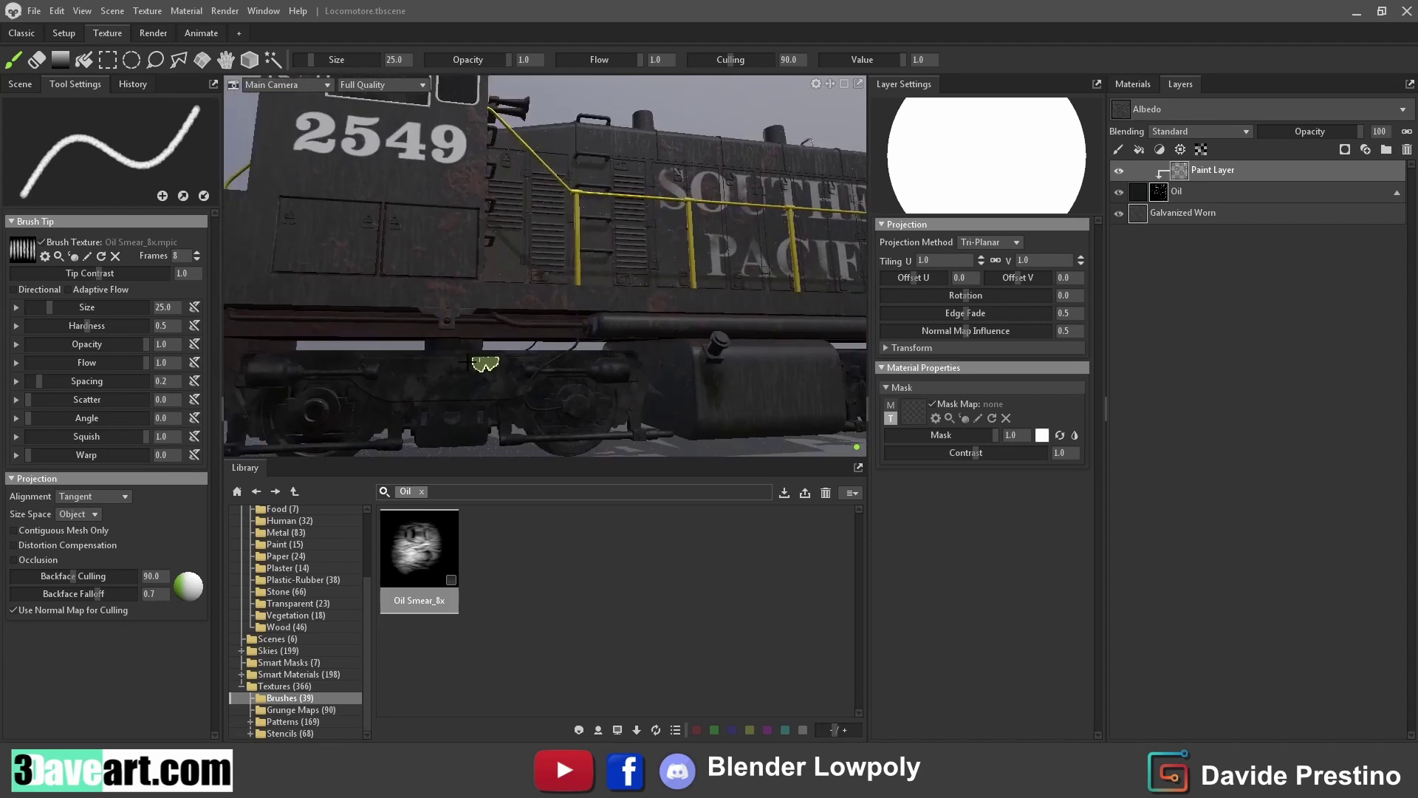
mouse_move(564, 244)
alt+mouse_down()
mouse_move(608, 369)
mouse_move(497, 222)
mouse_move(532, 326)
mouse_move(760, 209)
mouse_move(709, 318)
alt+mouse_up()
scroll(509, 233, up, 2)
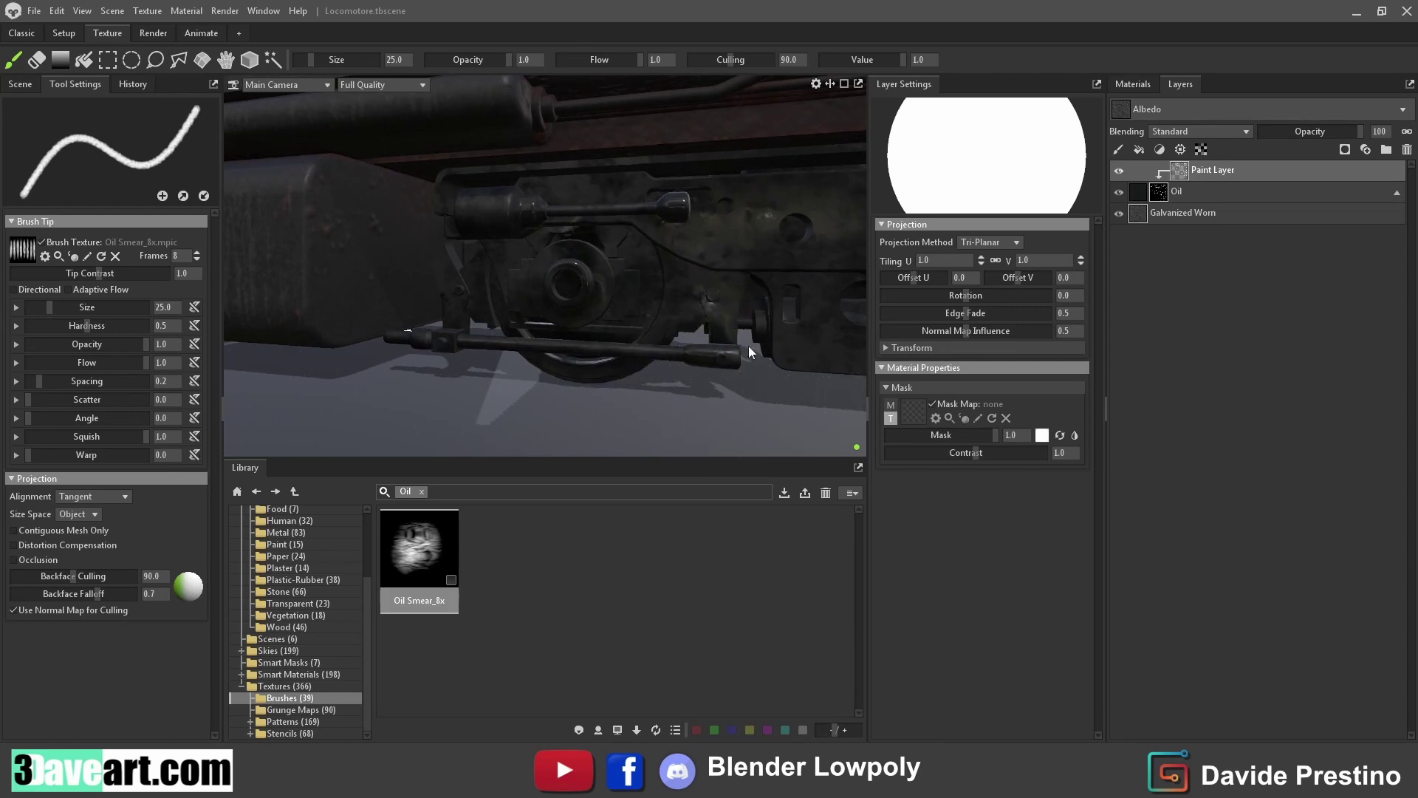
alt+drag(510, 337, 532, 297)
alt+drag(347, 396, 474, 380)
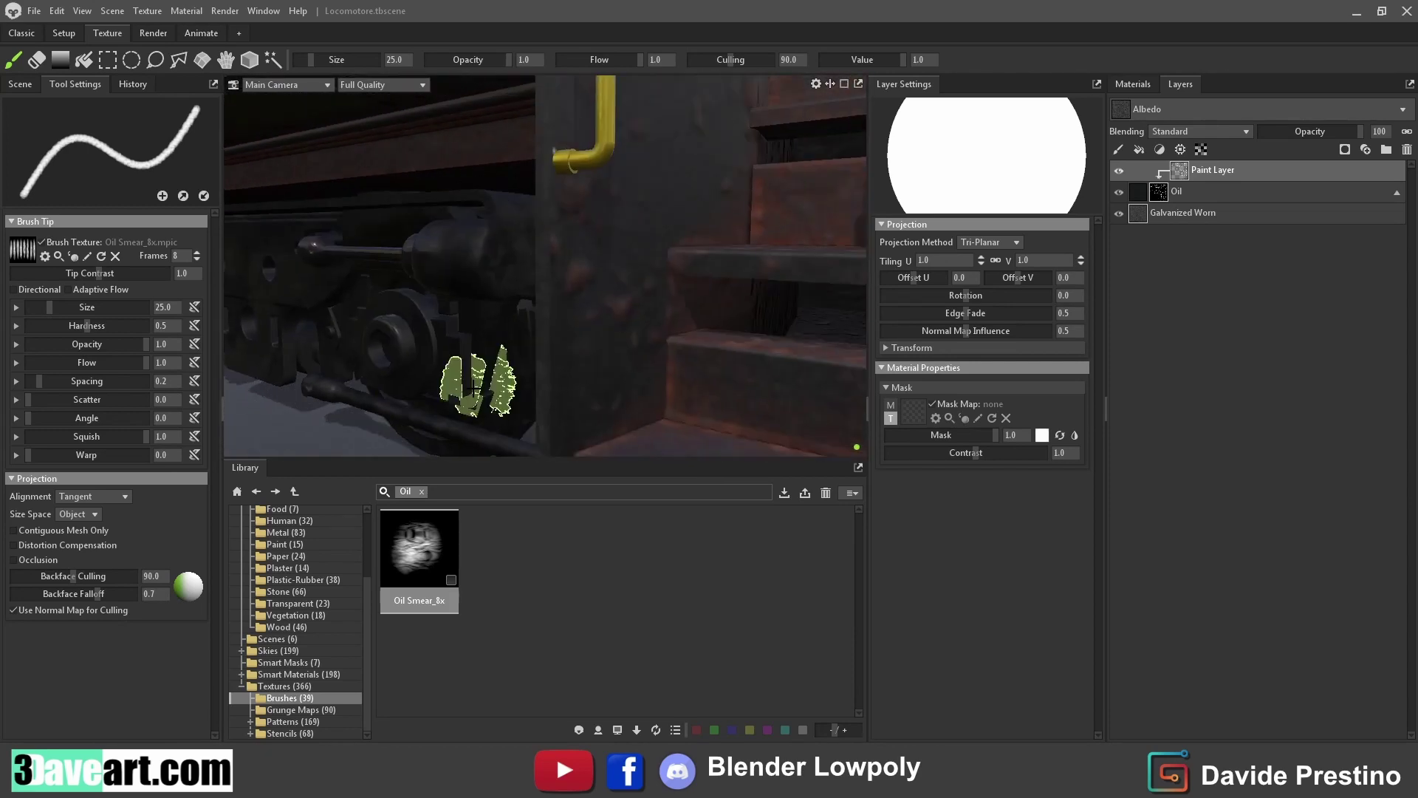
scroll(477, 387, down, 5)
scroll(477, 387, down, 2)
alt+drag(300, 404, 429, 384)
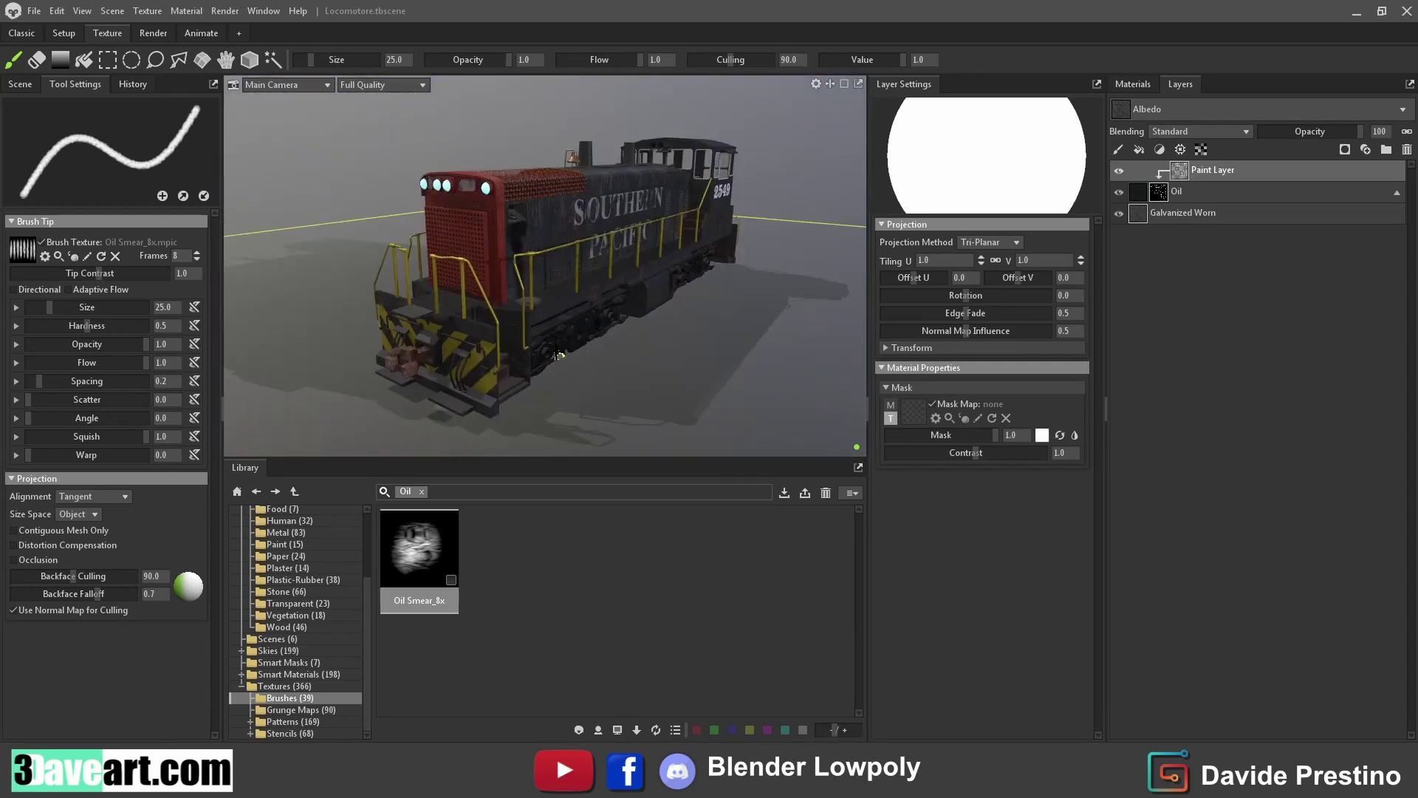
Import rail.fbx from the Train folder into the scene
click(43, 9)
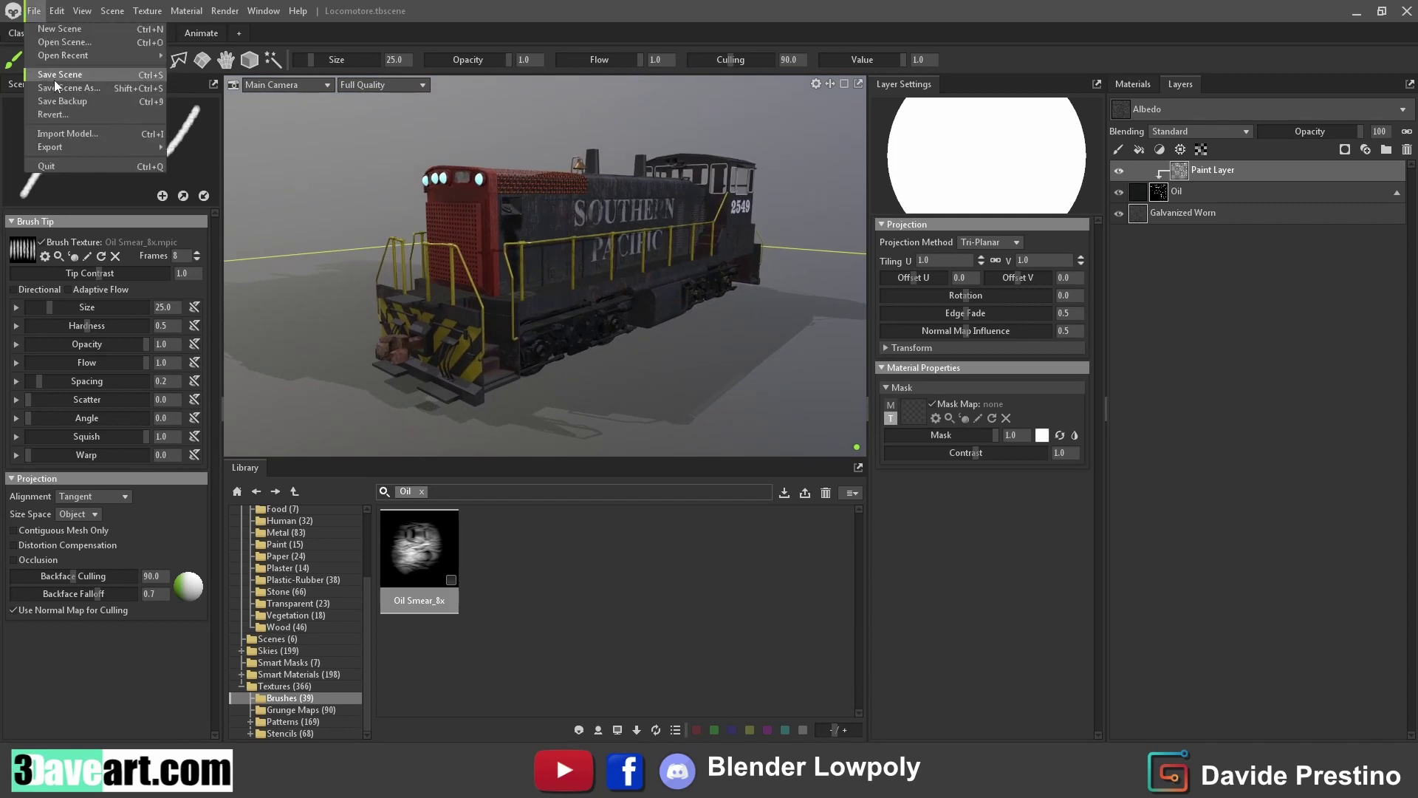
click(87, 181)
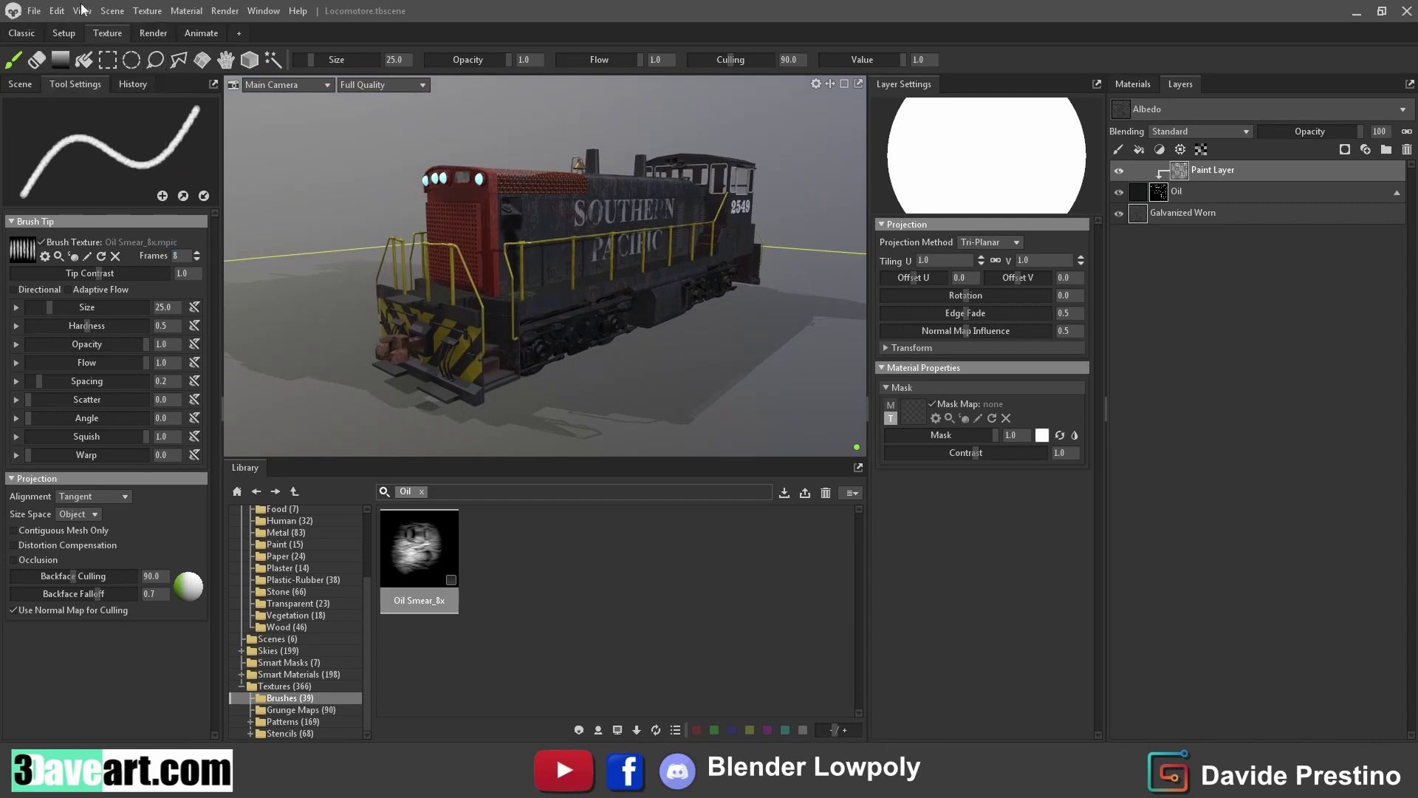
click(34, 11)
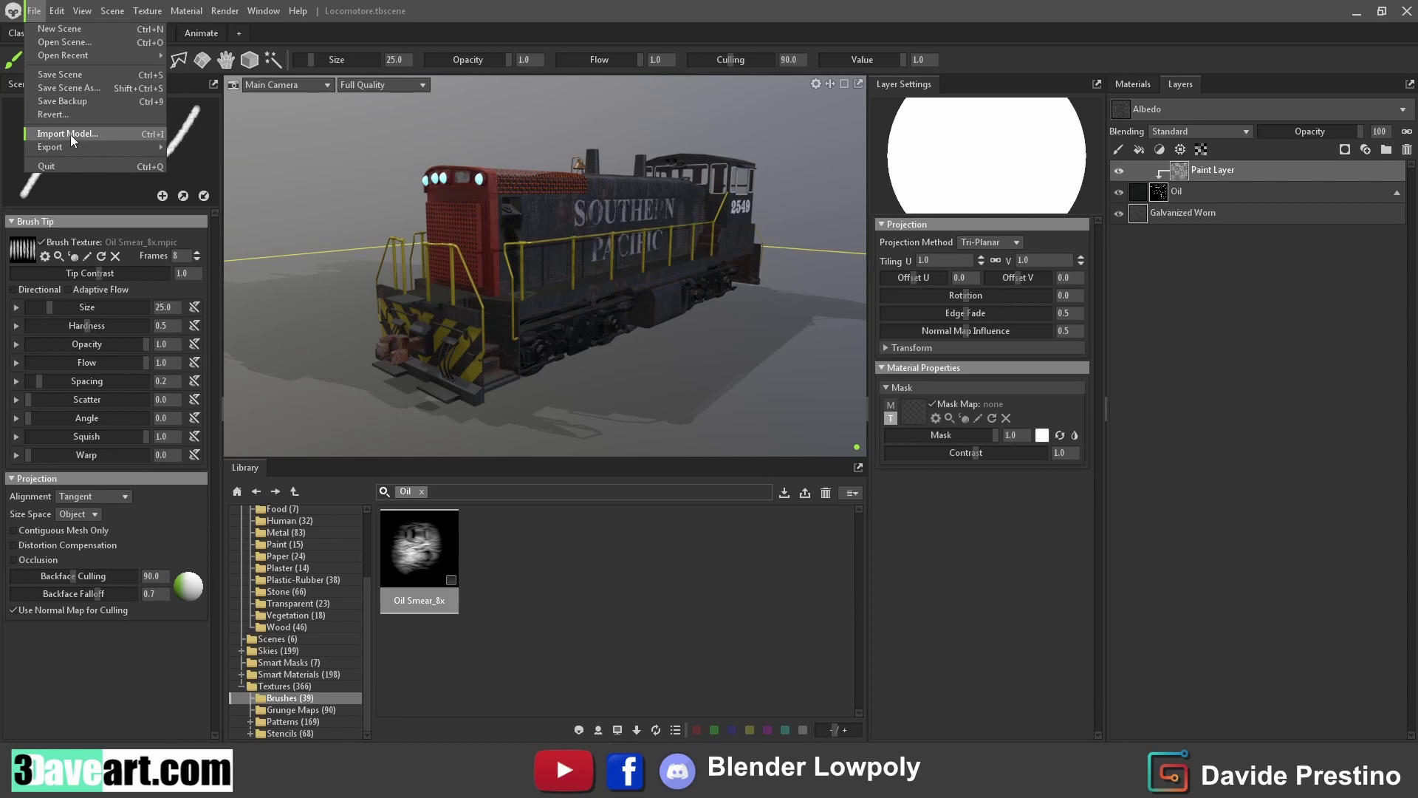
click(32, 35)
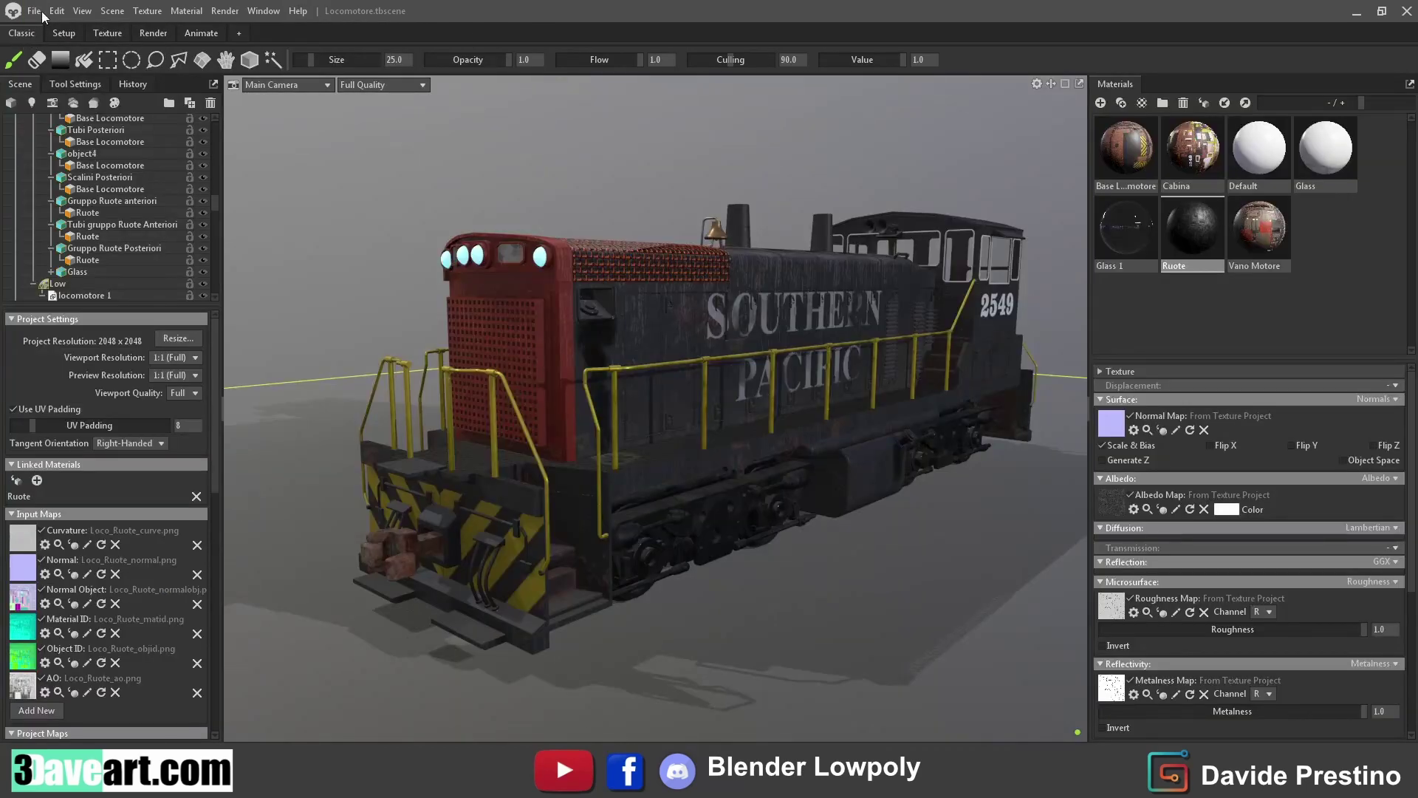
click(39, 11)
click(29, 119)
click(314, 42)
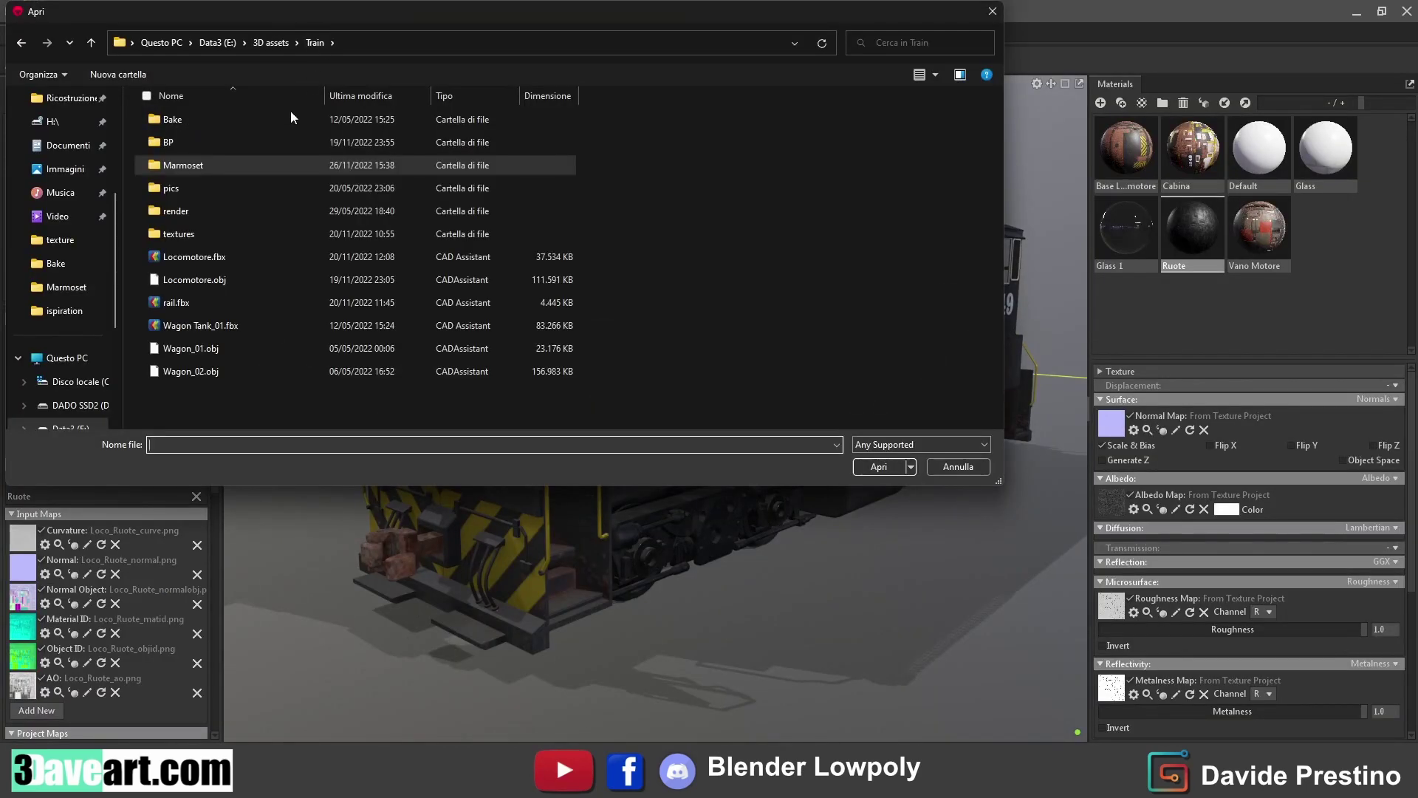
click(200, 302)
click(879, 466)
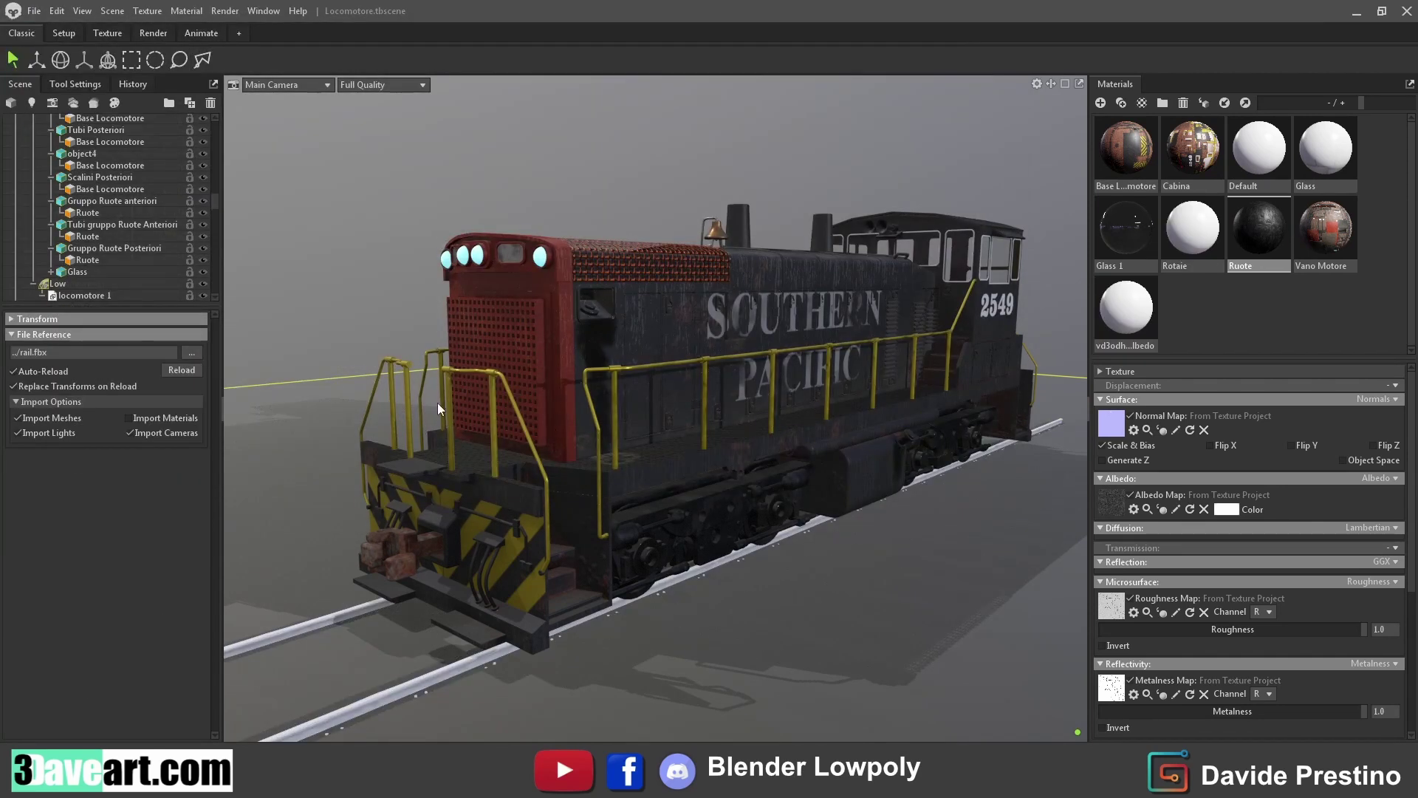
Select Shadow Catcher 1 and switch to the Move tool
mouse_move(437, 402)
mouse_down()
mouse_move(478, 291)
mouse_move(399, 273)
mouse_up()
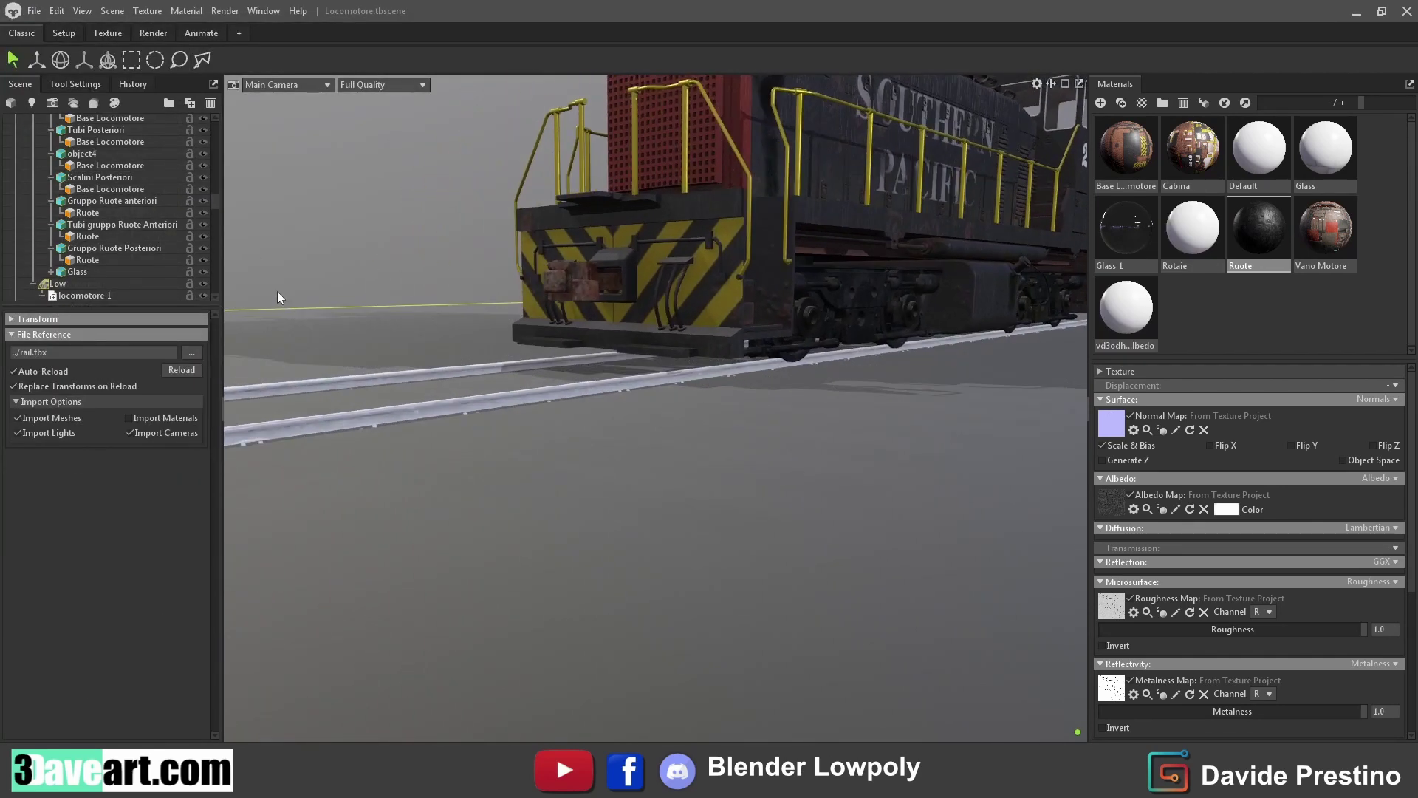
scroll(453, 346, down, 3)
scroll(456, 345, down, 3)
click(450, 334)
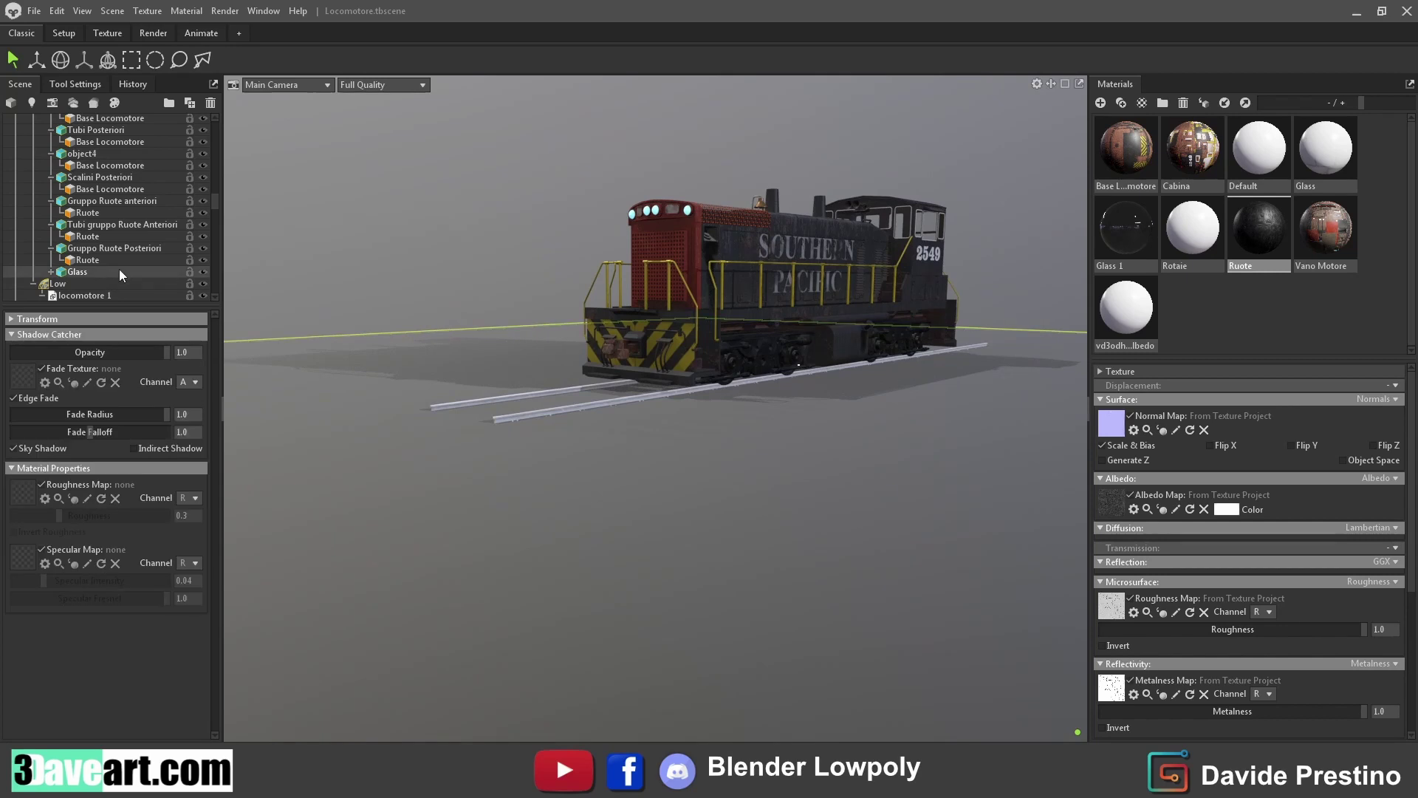
scroll(119, 266, up, 5)
scroll(118, 265, up, 5)
scroll(118, 264, up, 5)
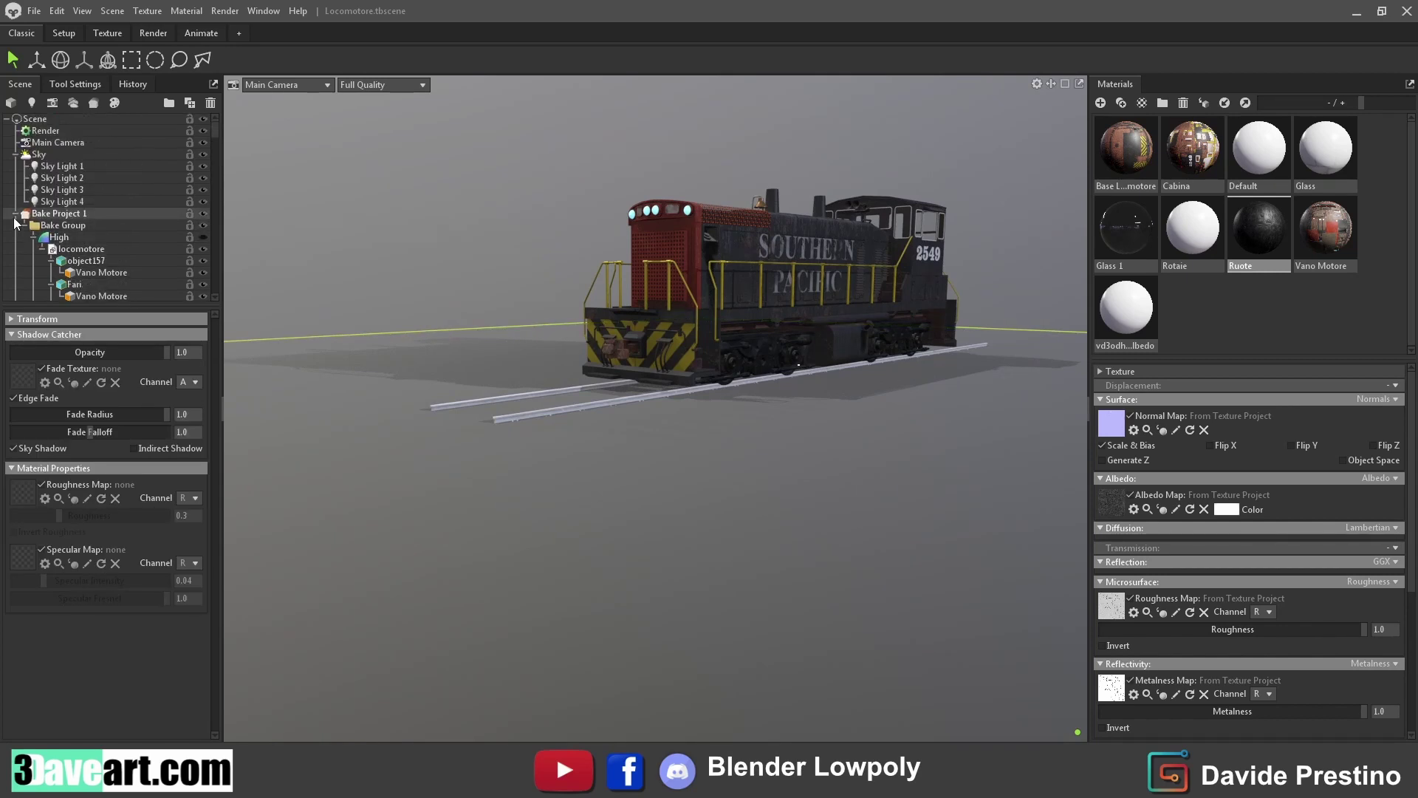
click(16, 214)
double_click(56, 284)
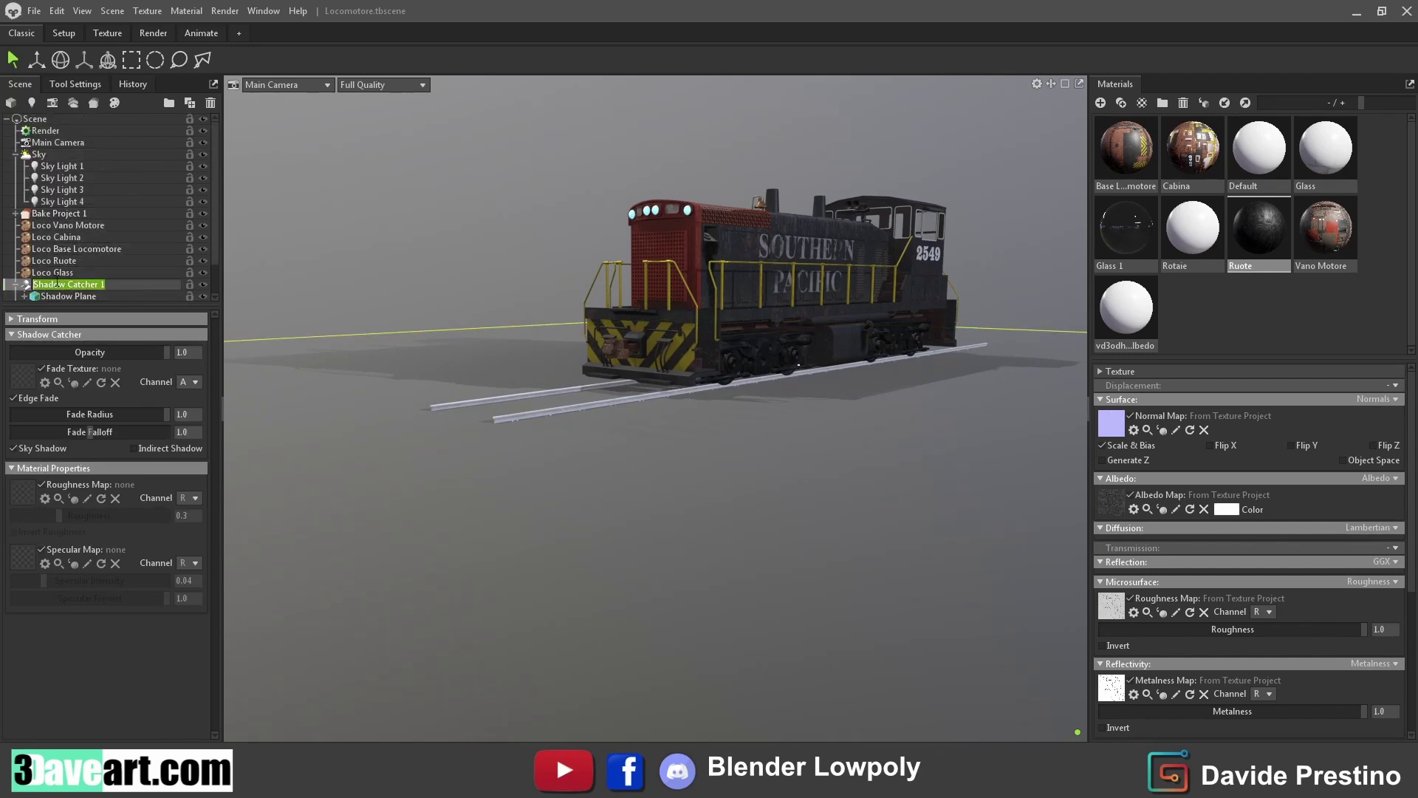
key(Return)
click(36, 59)
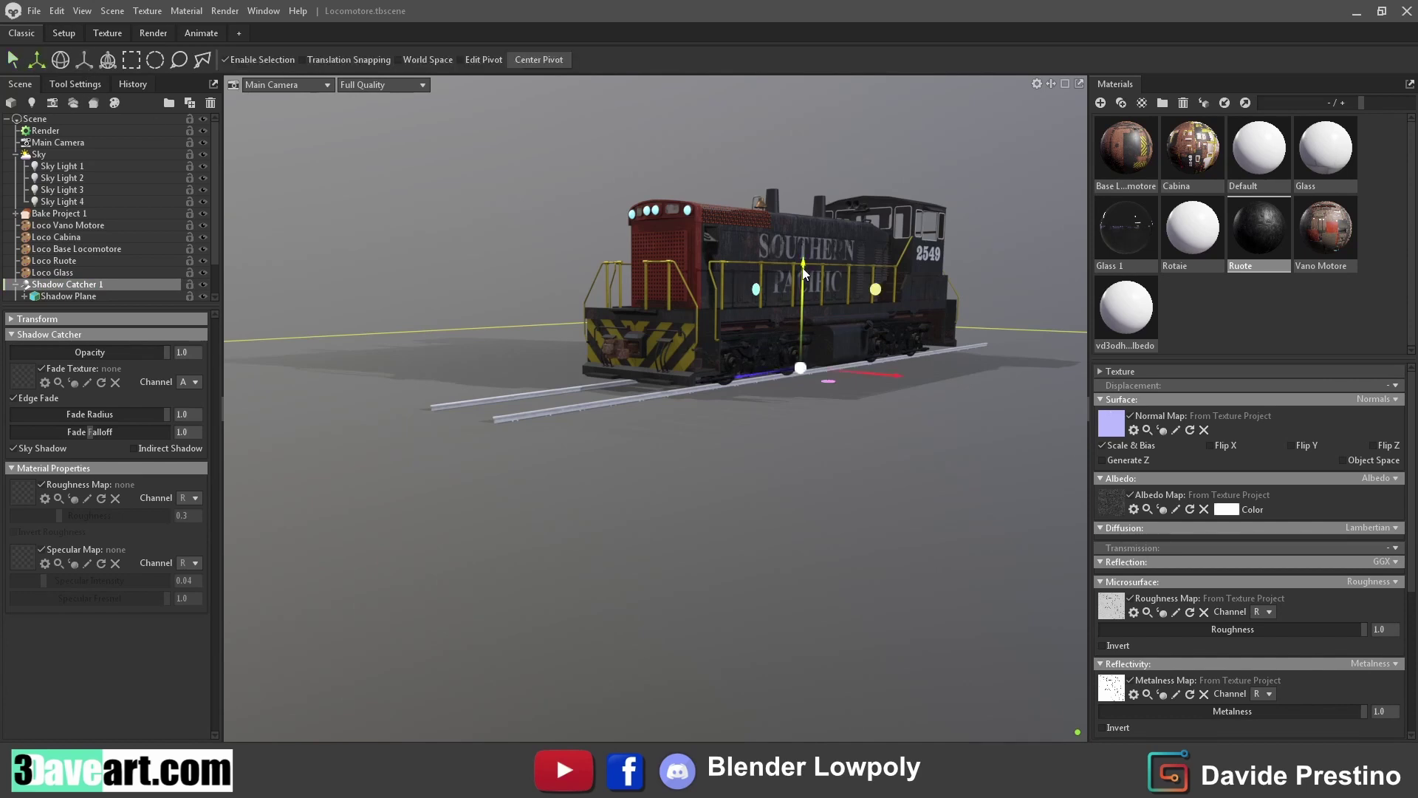
Import the saved textured rail material into the scene's material list
mouse_move(806, 276)
mouse_down()
mouse_move(618, 341)
mouse_move(675, 343)
mouse_move(681, 292)
mouse_move(697, 316)
mouse_up()
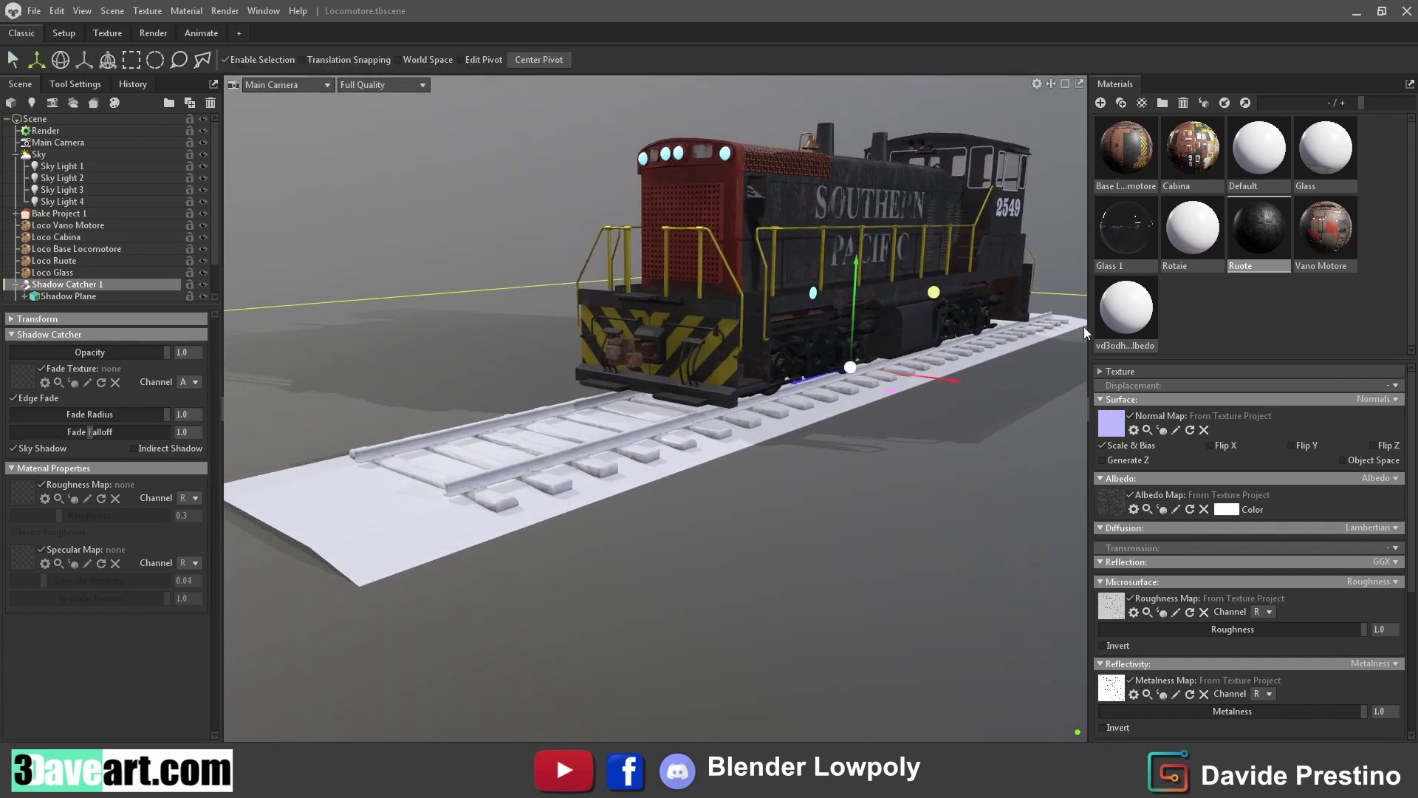
click(1203, 224)
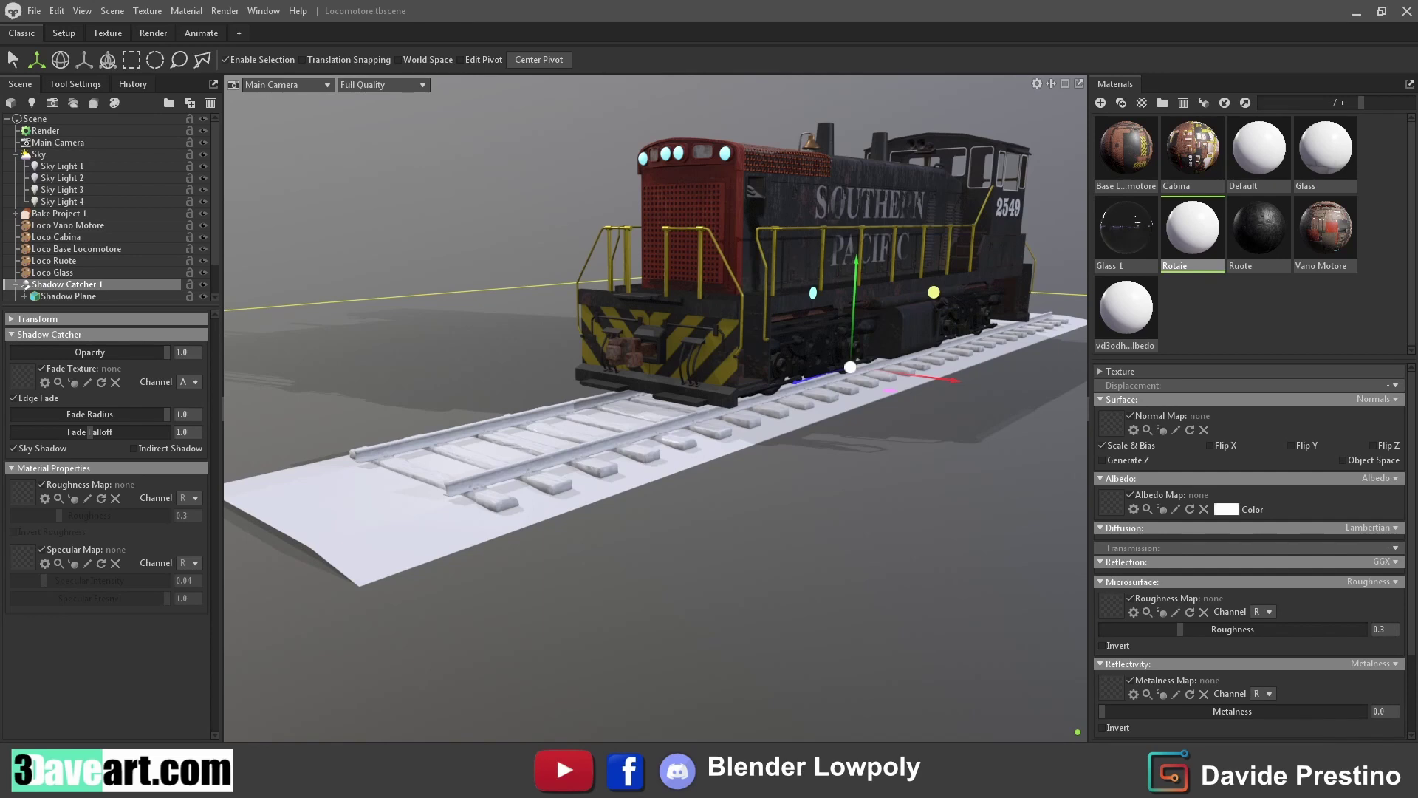
click(1208, 329)
right_click(1208, 316)
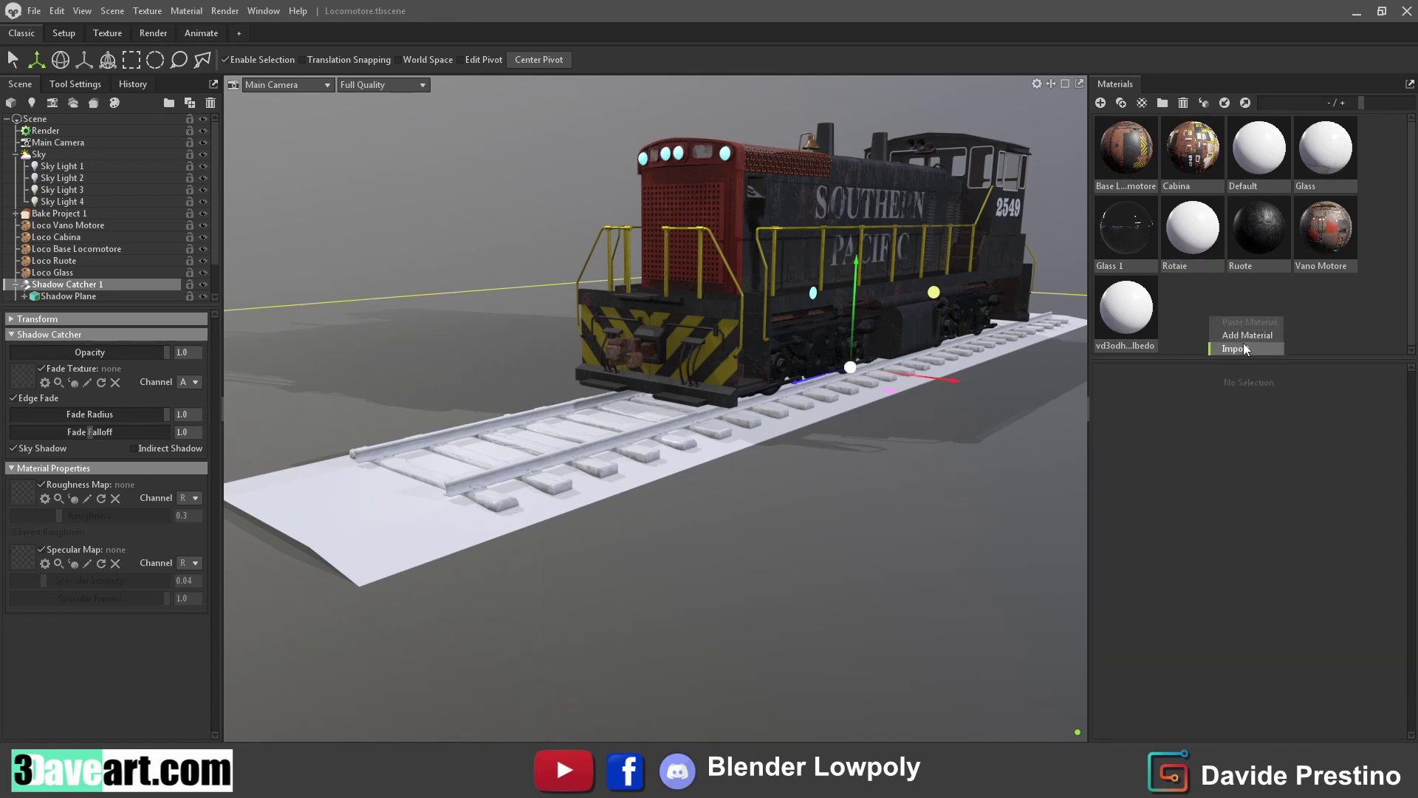
click(1244, 349)
click(251, 140)
click(882, 469)
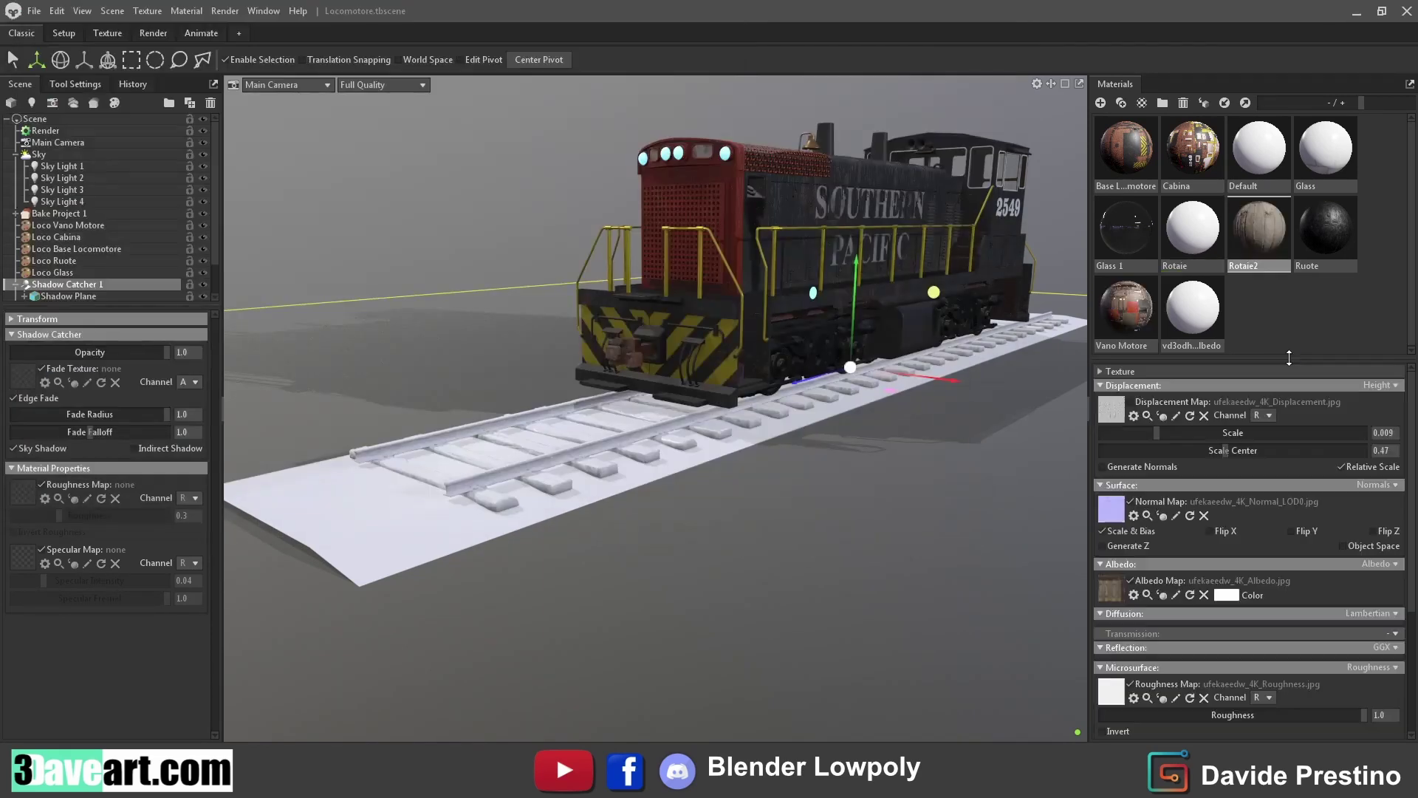
Delete the unused leftover, old untextured Rotaie and NewMat01 materials
right_click(1267, 312)
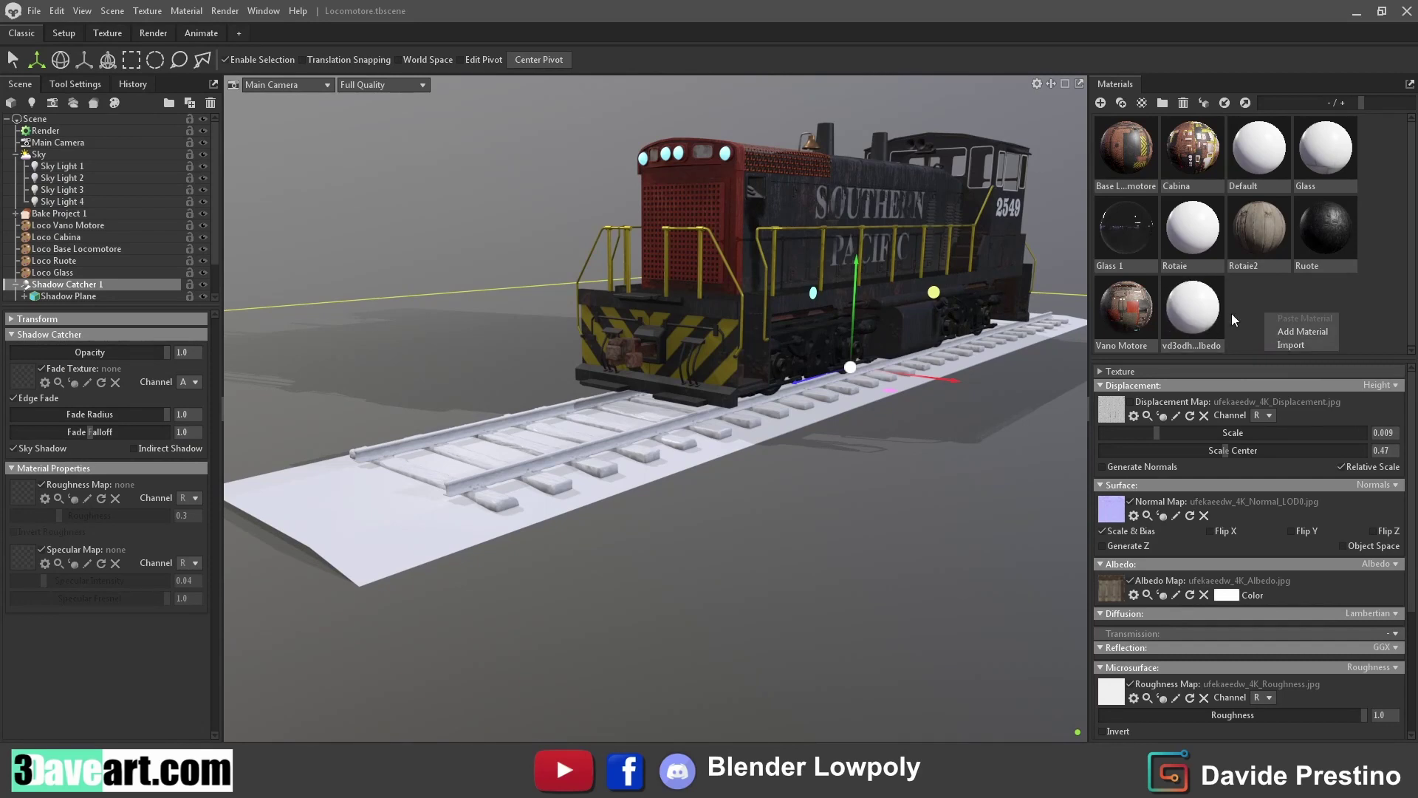
click(1282, 332)
click(1275, 308)
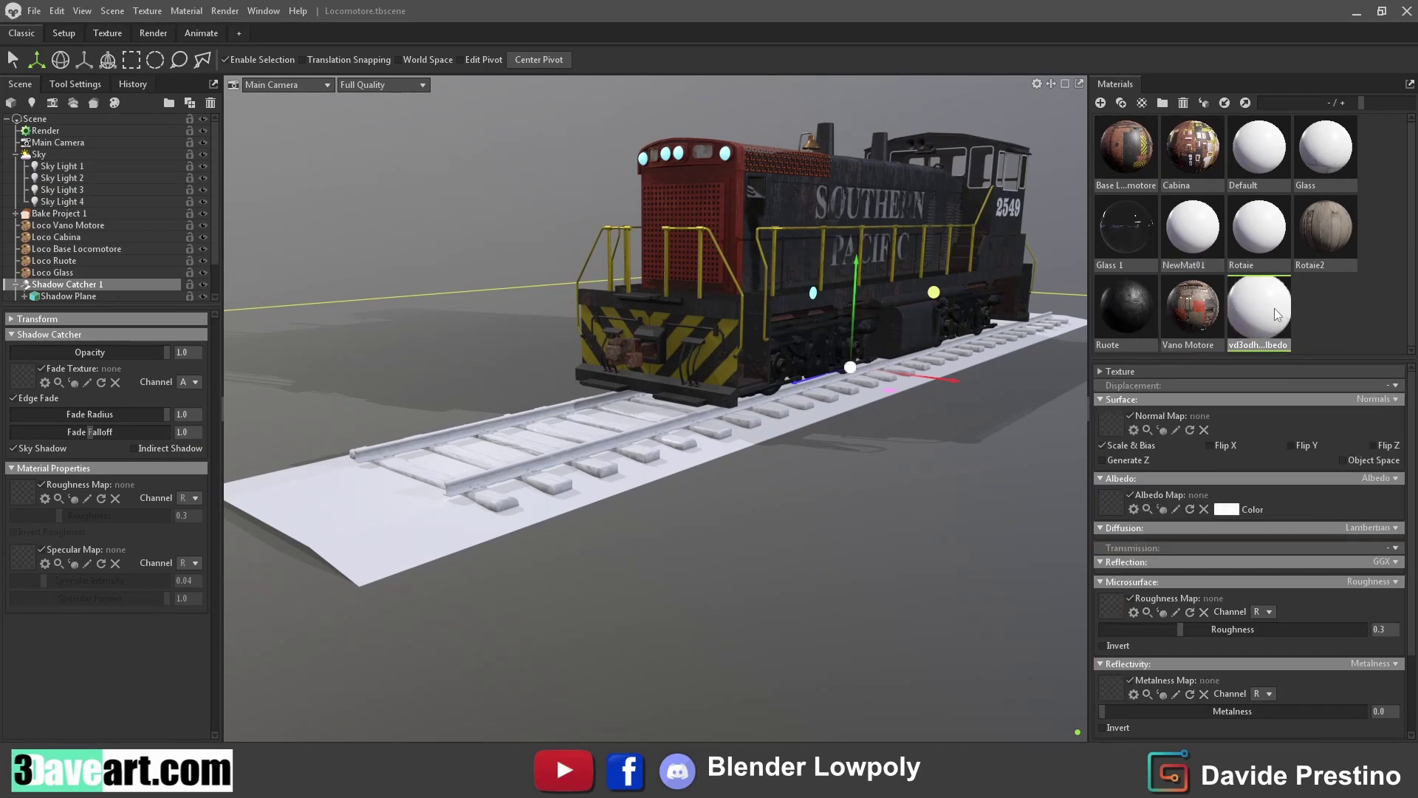
right_click(1274, 310)
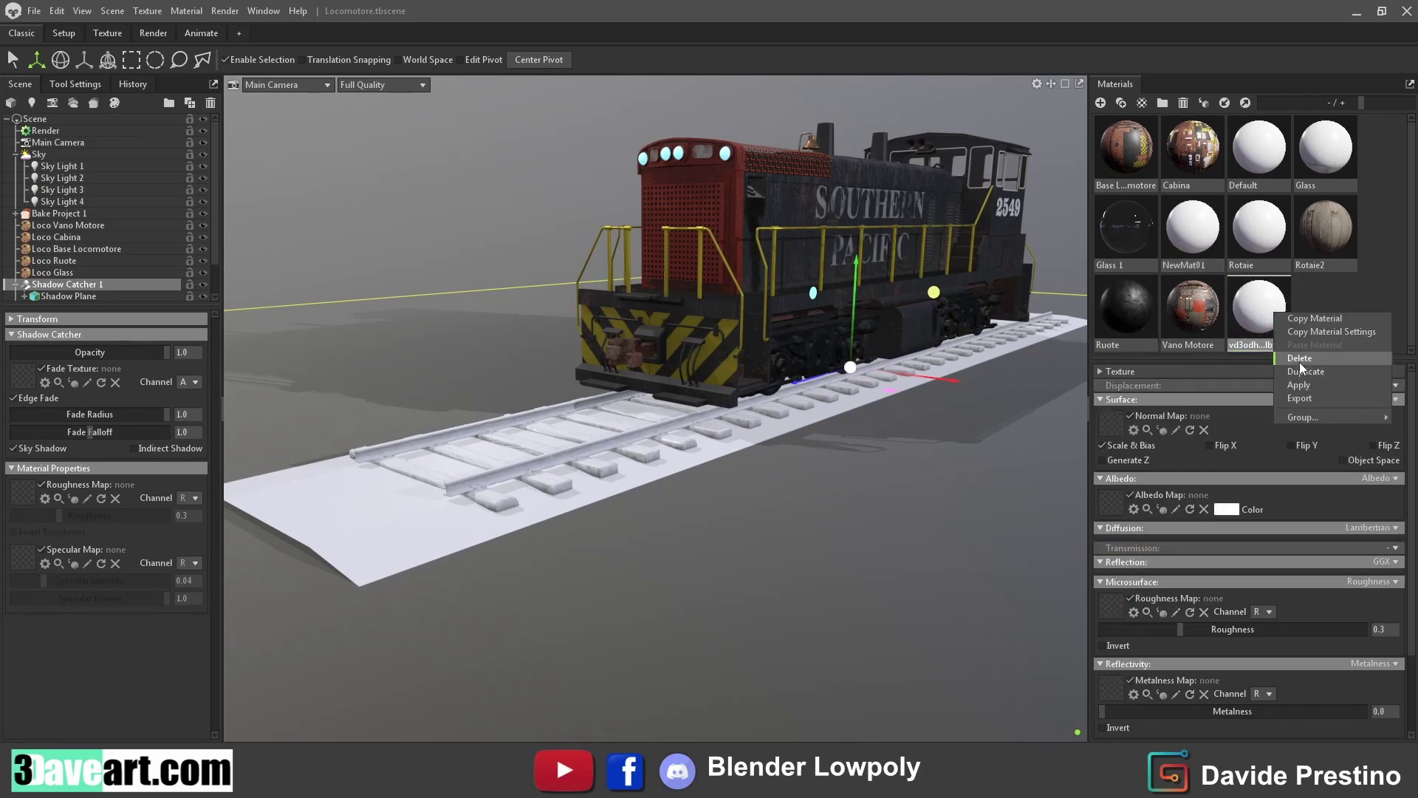
click(1300, 358)
right_click(1267, 246)
click(1277, 294)
right_click(1212, 238)
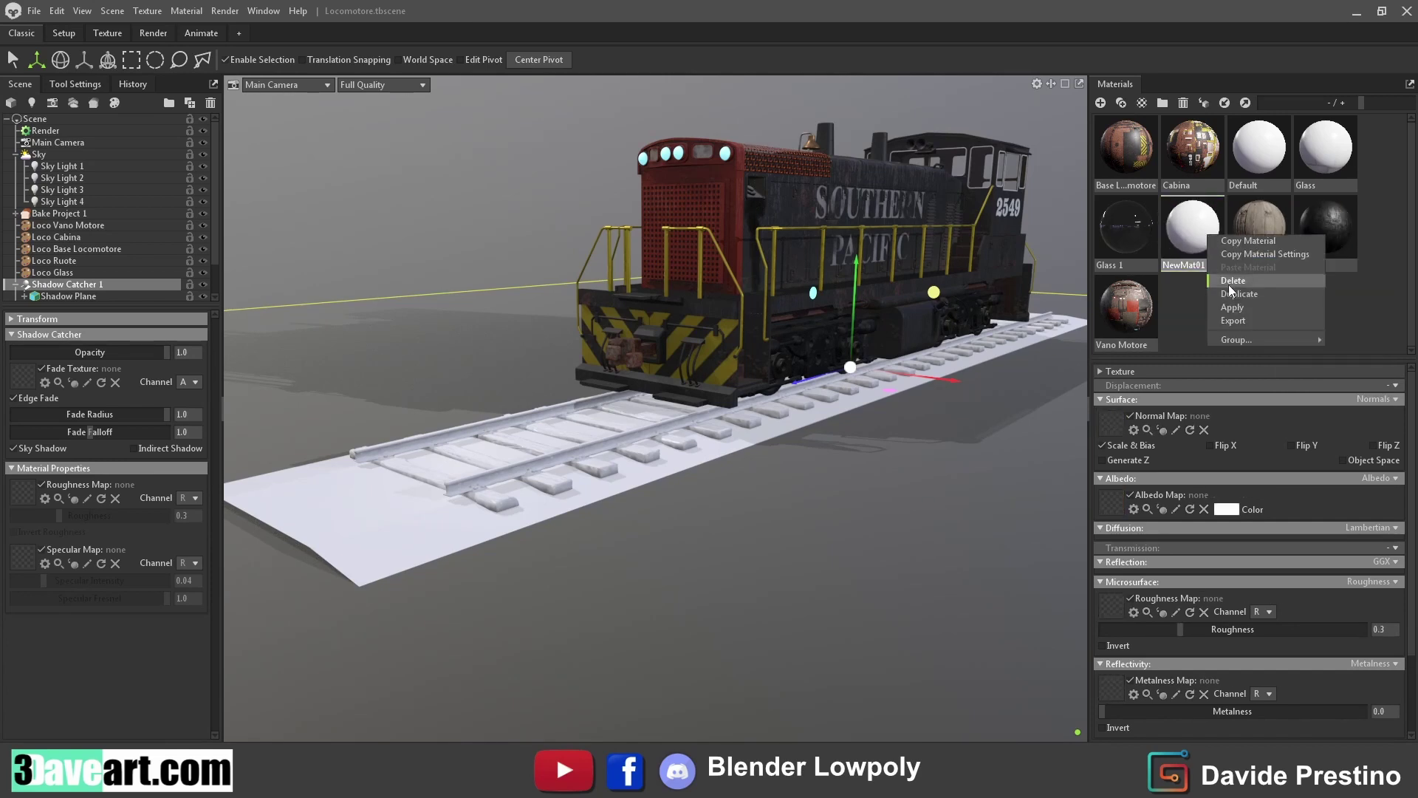
click(1231, 284)
Import the saved vd3odhr_4K_Albedo gravel material
right_click(1191, 299)
click(1222, 333)
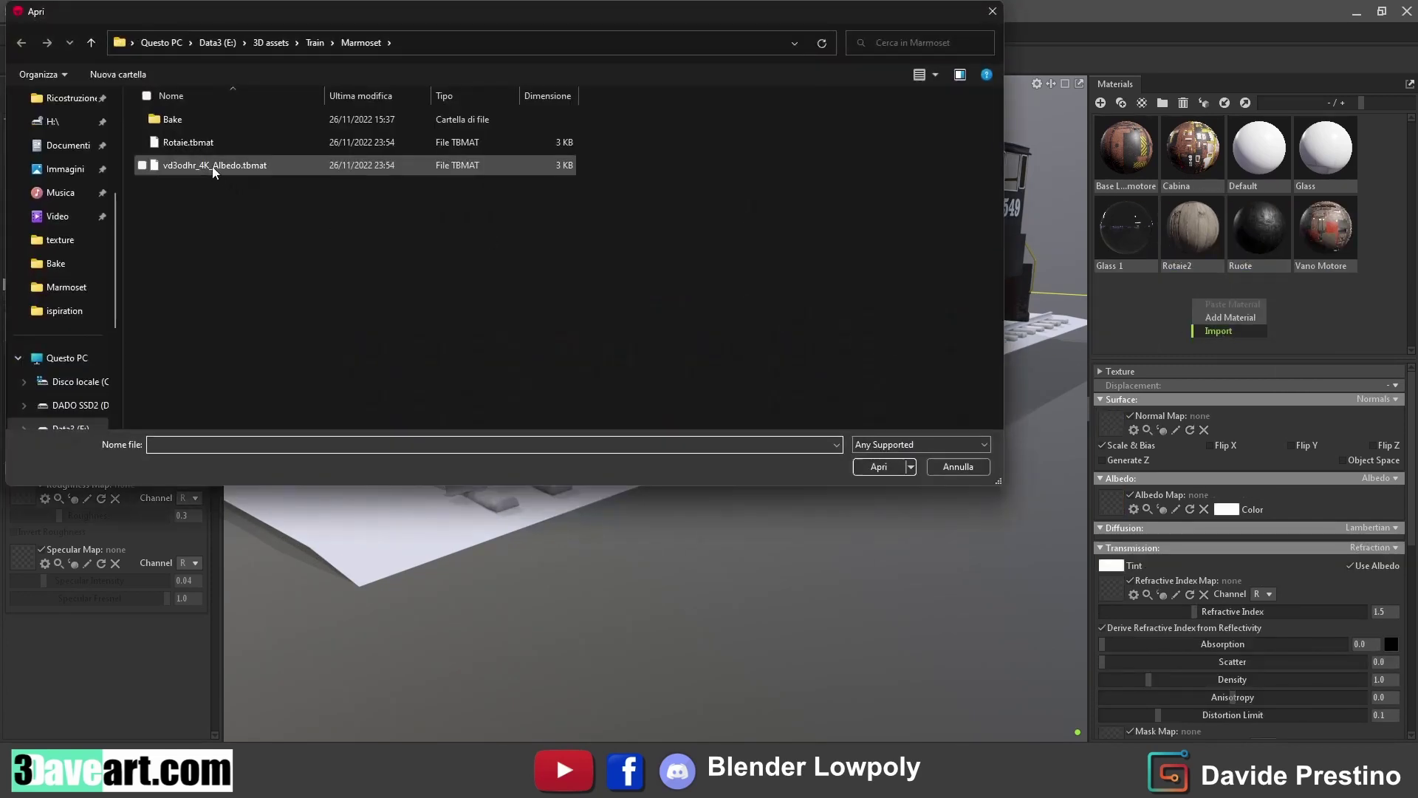
click(214, 172)
click(887, 463)
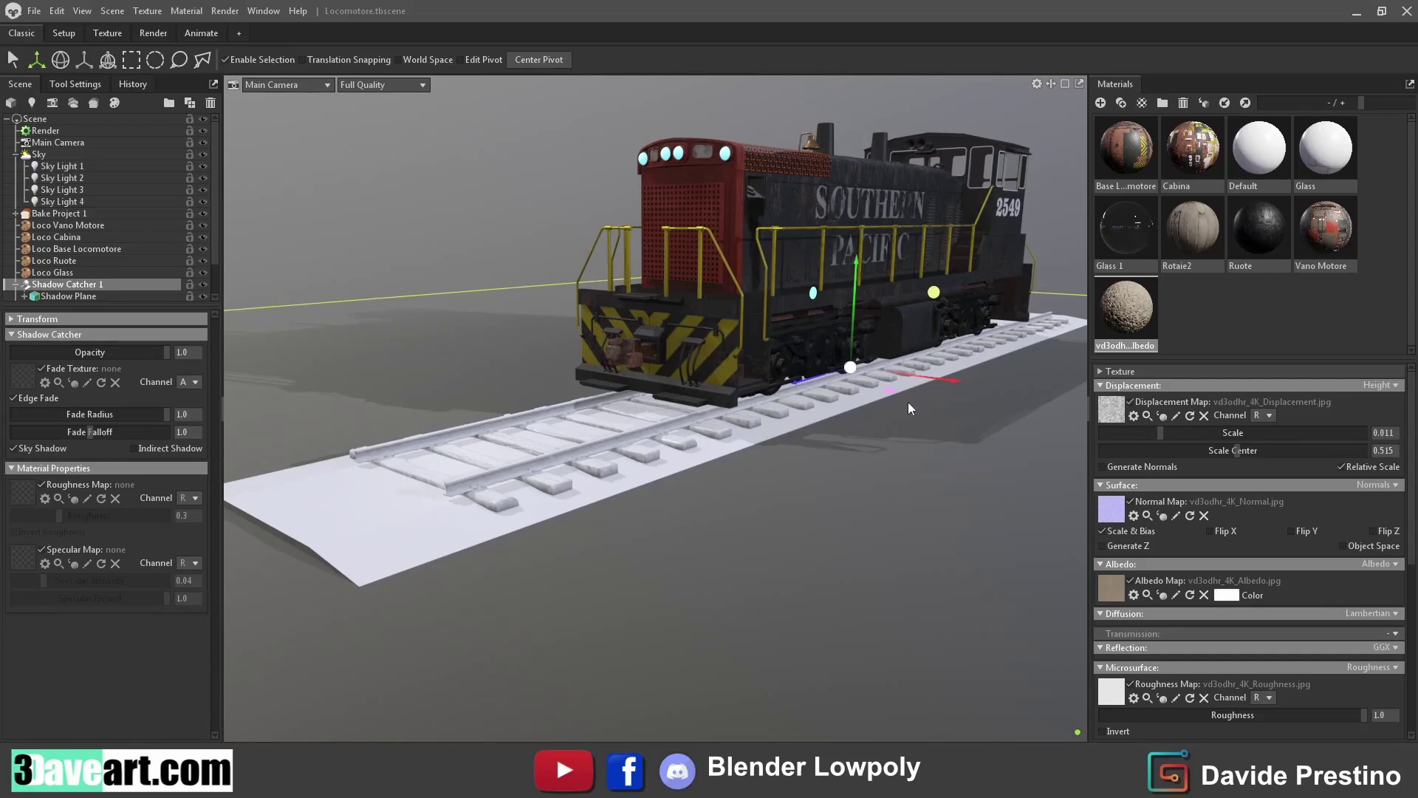
Apply the gravel material to the track base and Rotaie2 to the rails and ties
drag(1124, 304, 362, 524)
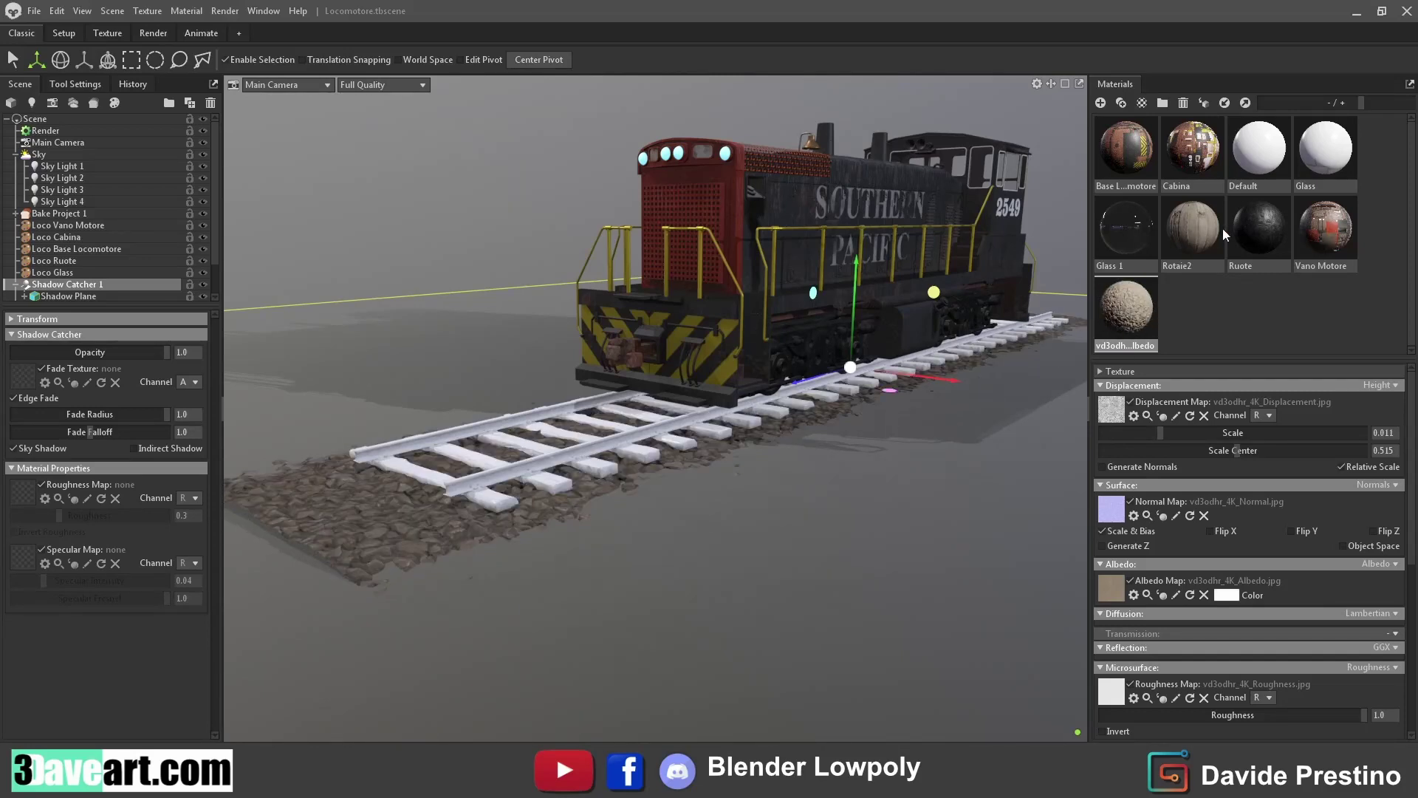
drag(1222, 228, 605, 508)
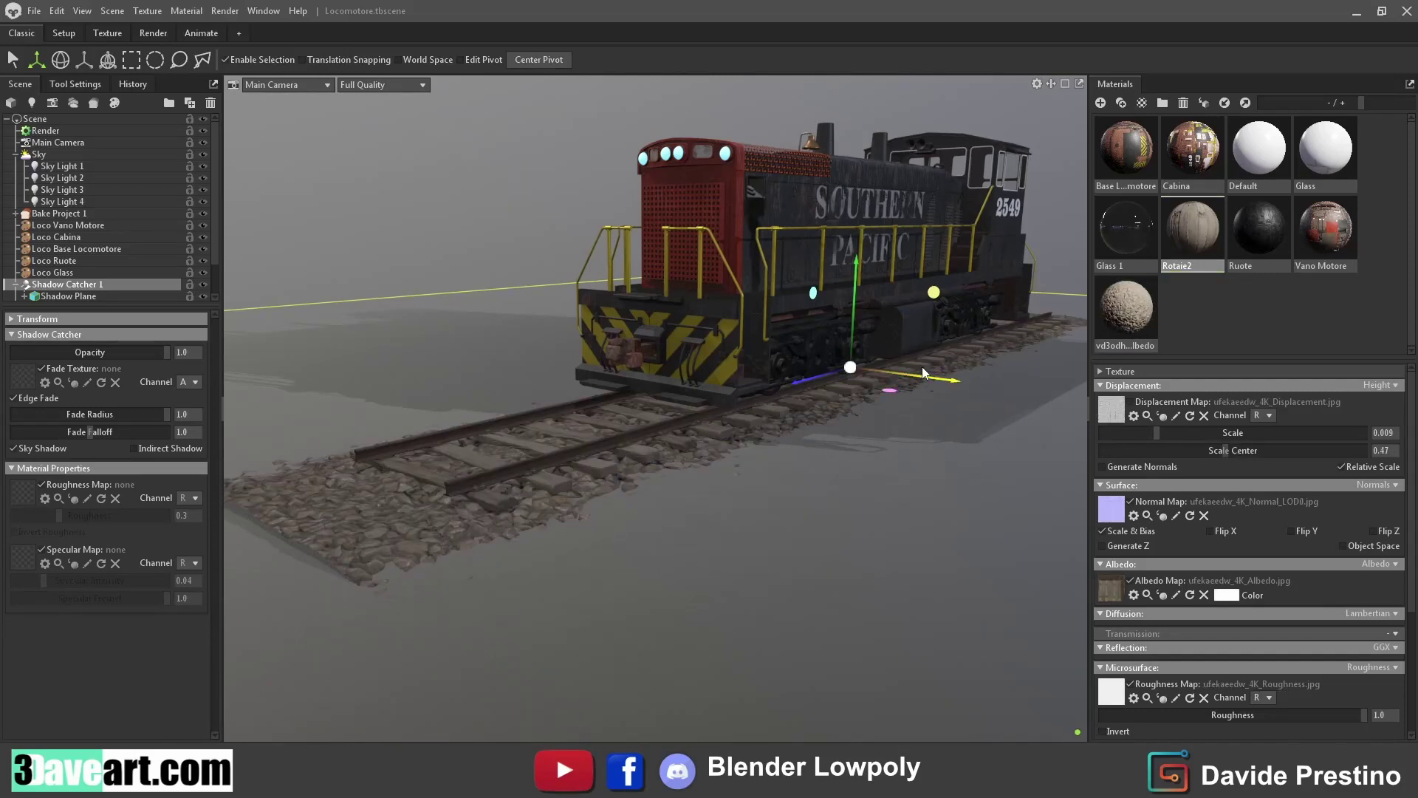
drag(922, 366, 857, 398)
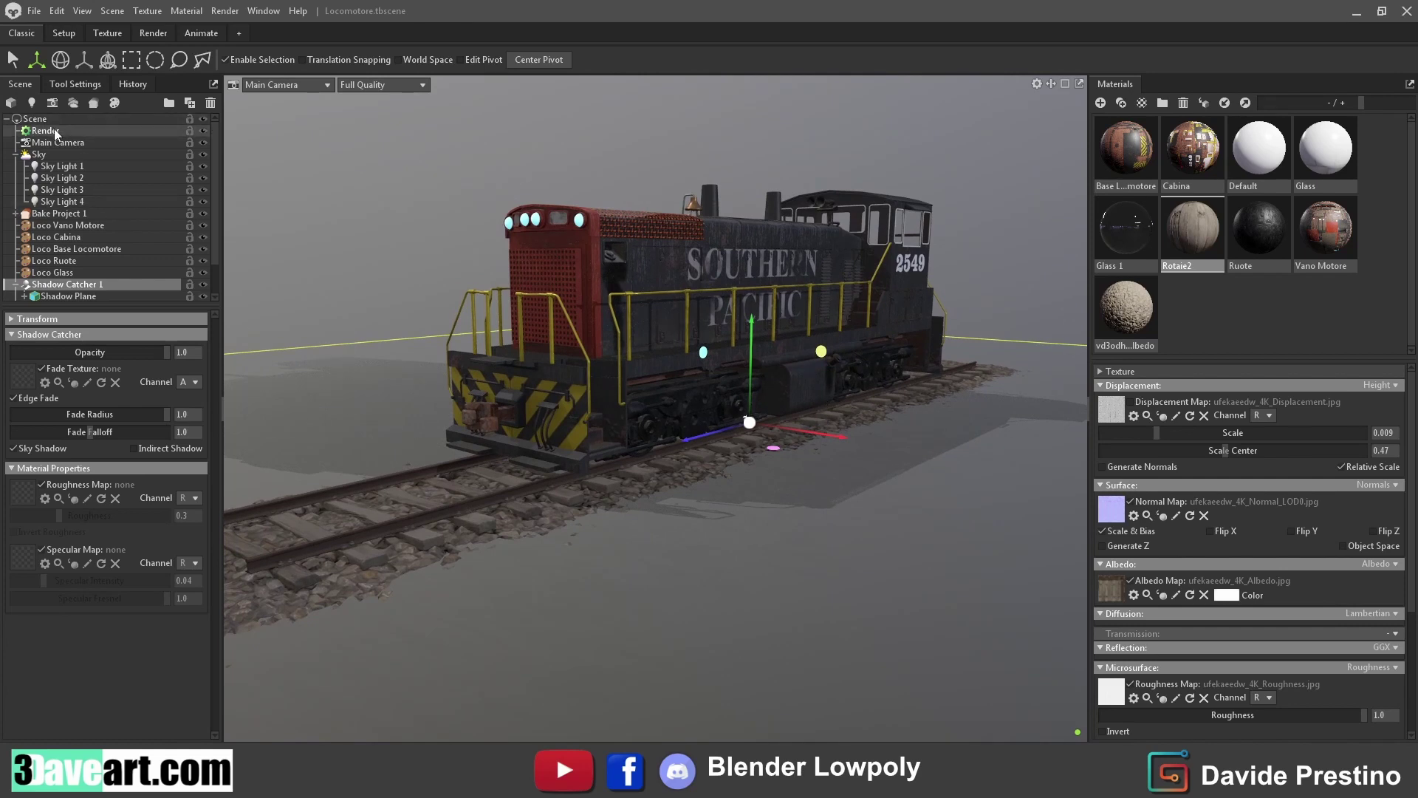
Set the sky's Backdrop Mode to Blurred Sky
click(49, 153)
click(65, 577)
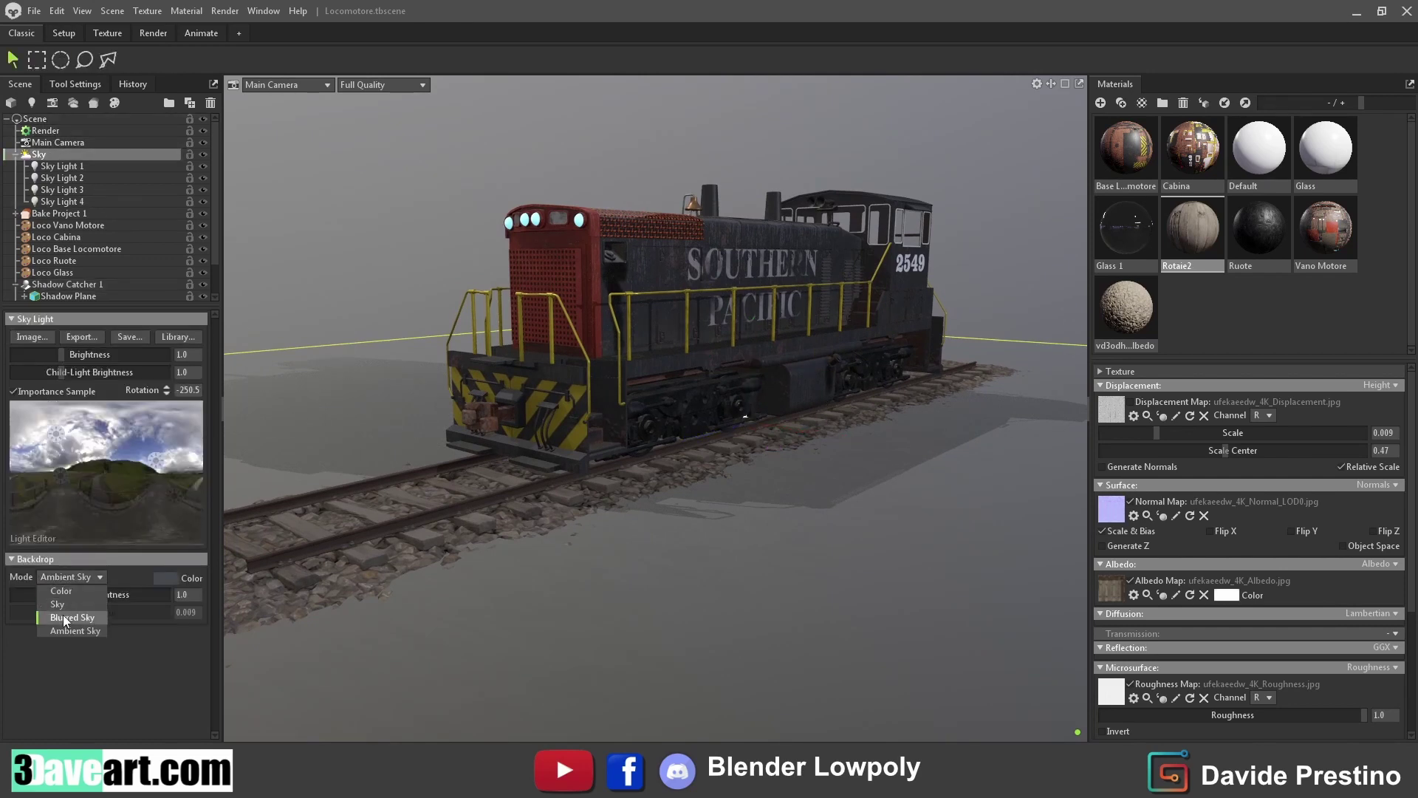
click(59, 605)
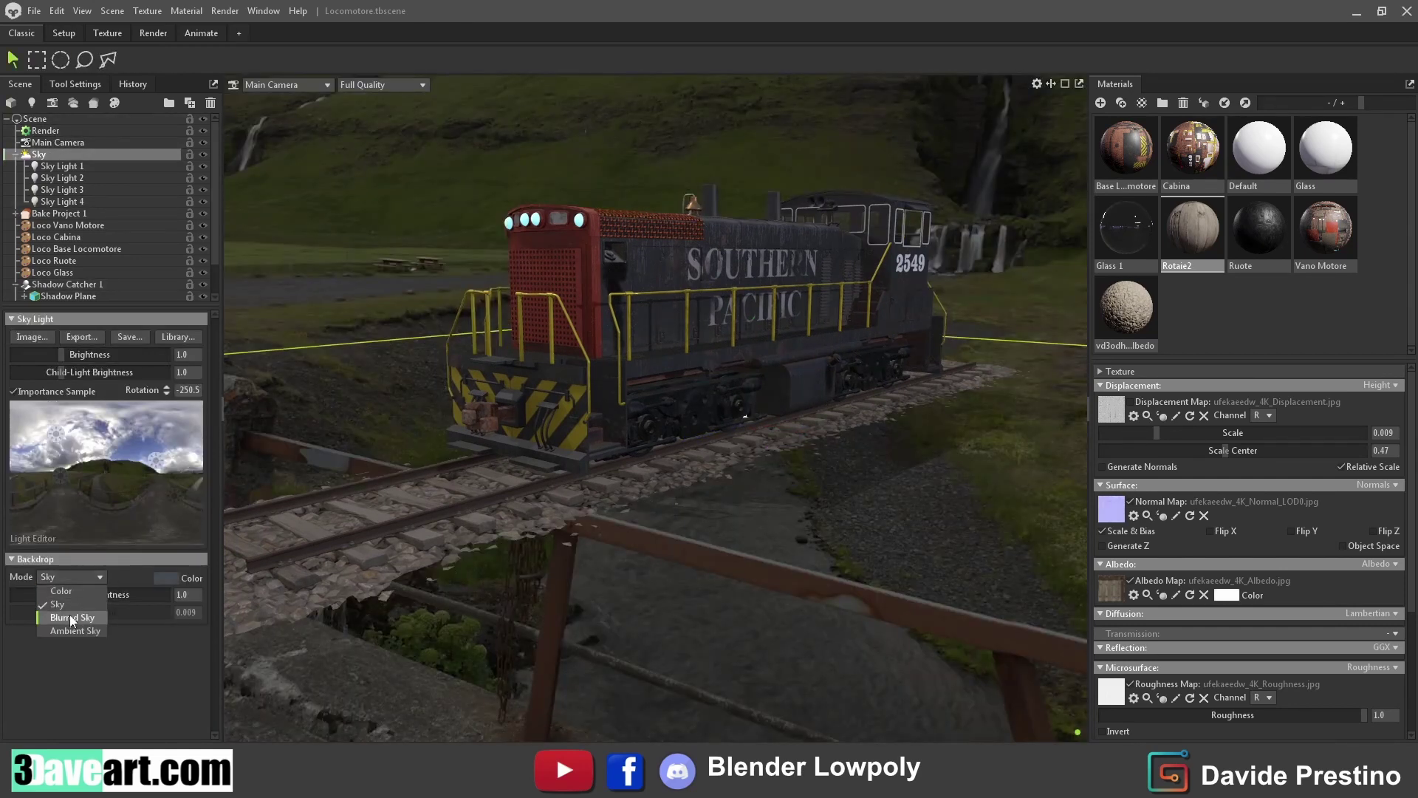
click(70, 617)
Load the Fjord Rocky sky from the Library's Skies
click(181, 338)
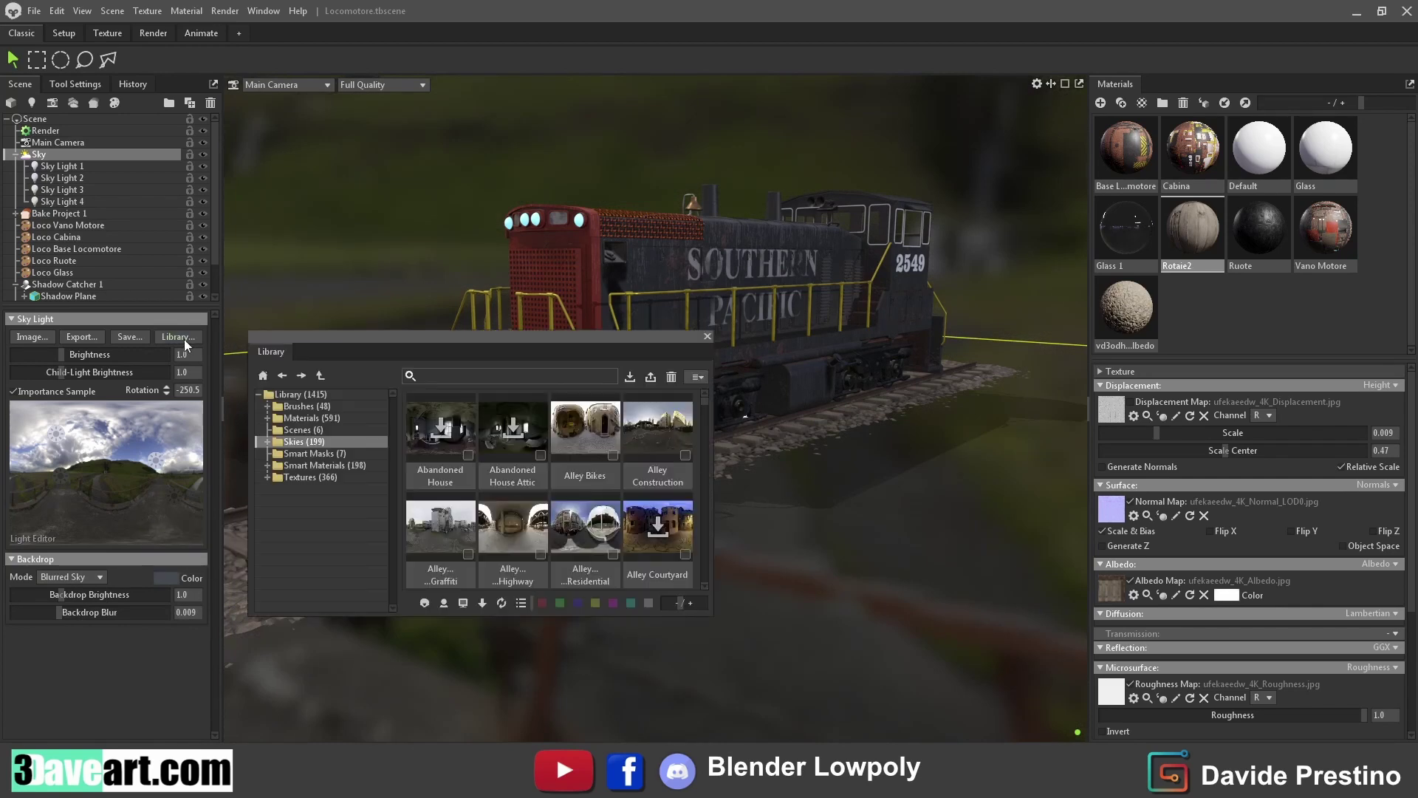
scroll(578, 512, down, 1)
drag(712, 614, 1001, 714)
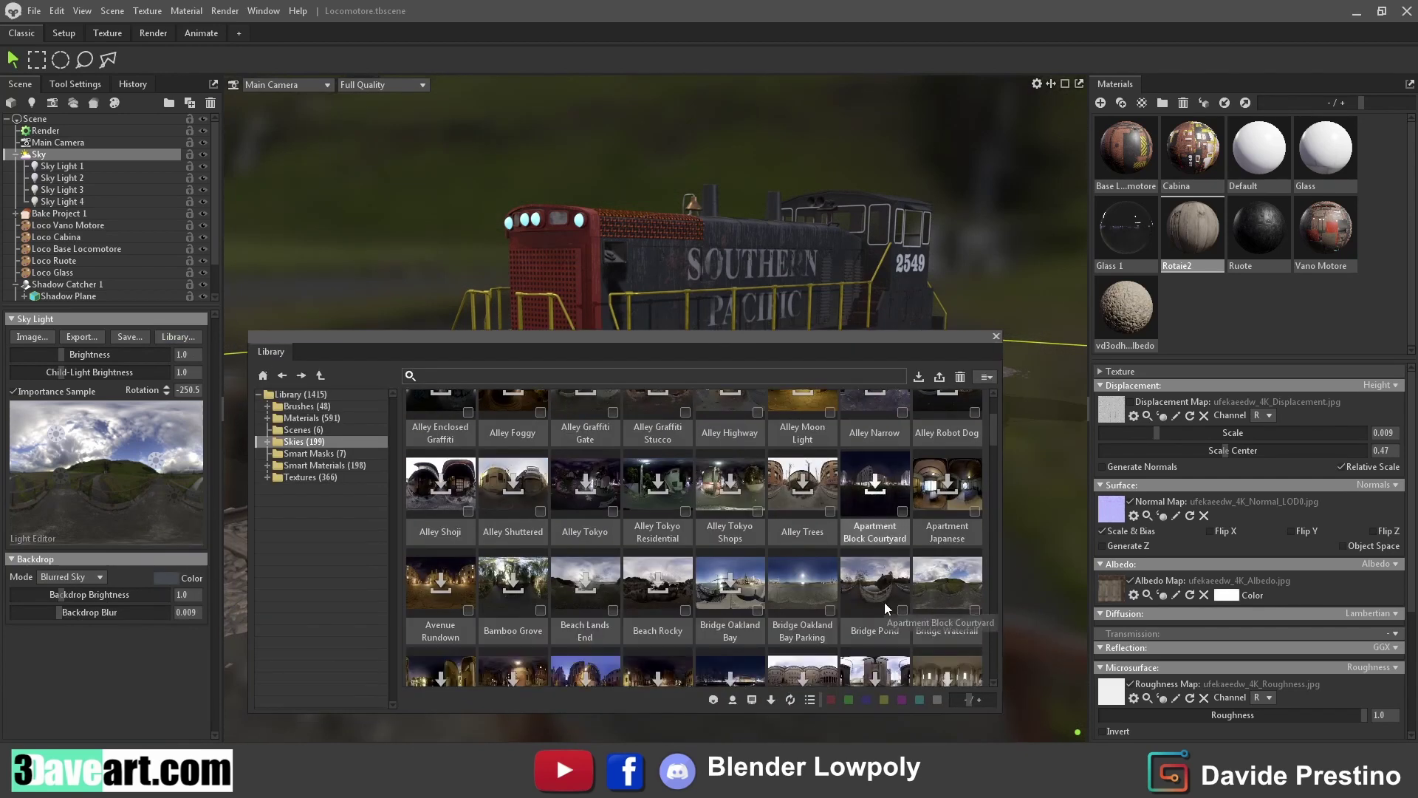
scroll(884, 602, down, 2)
scroll(884, 602, down, 2)
scroll(884, 601, down, 2)
scroll(885, 602, down, 1)
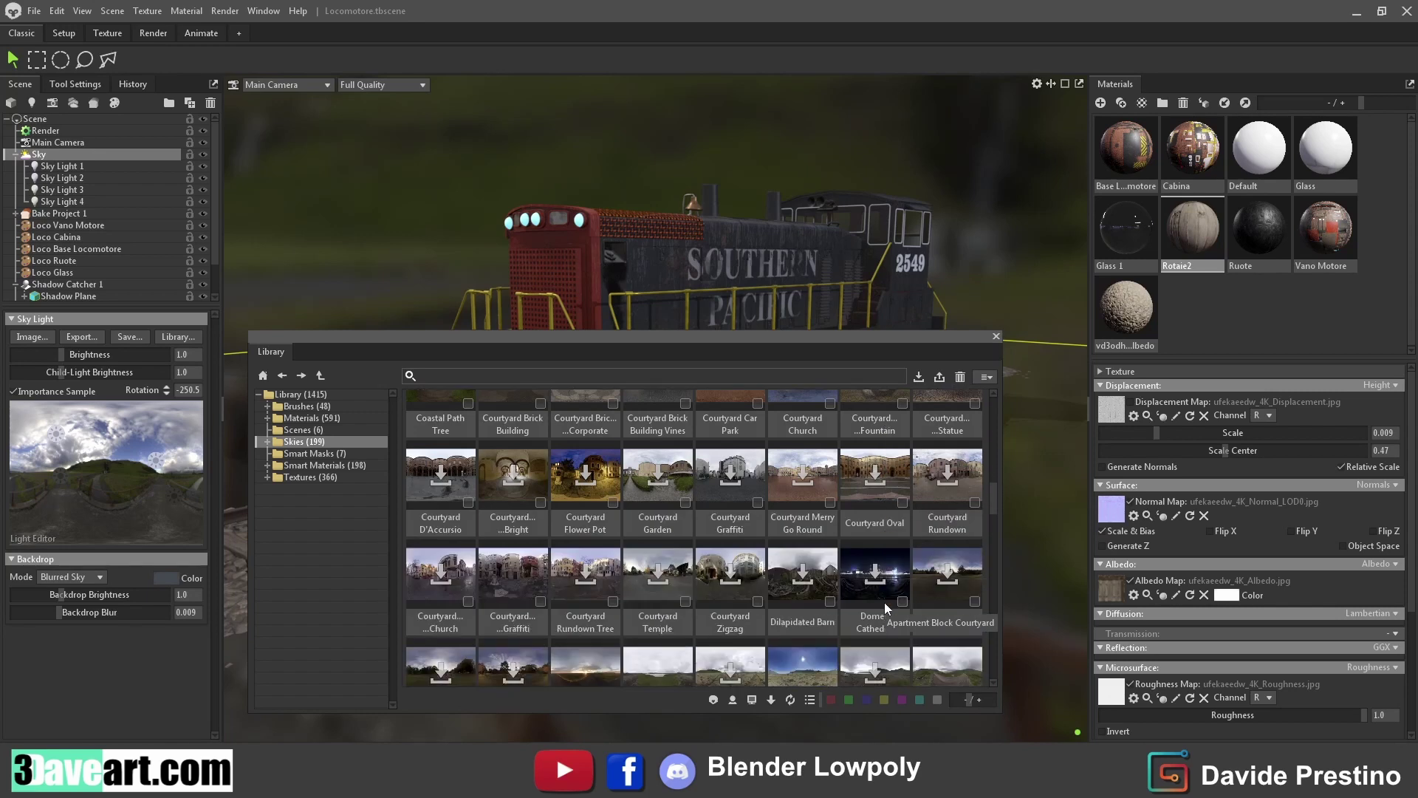
scroll(885, 602, down, 1)
click(796, 600)
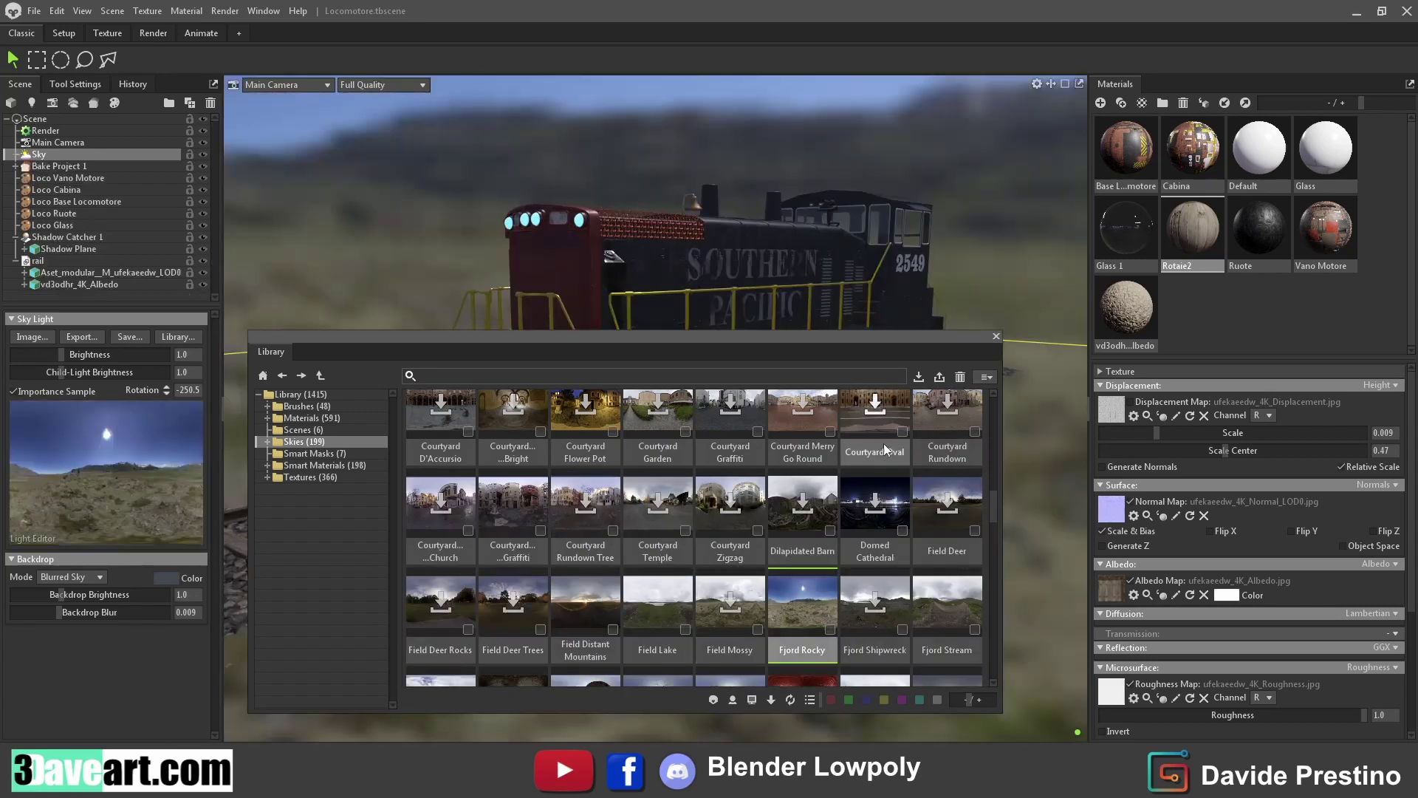
click(995, 336)
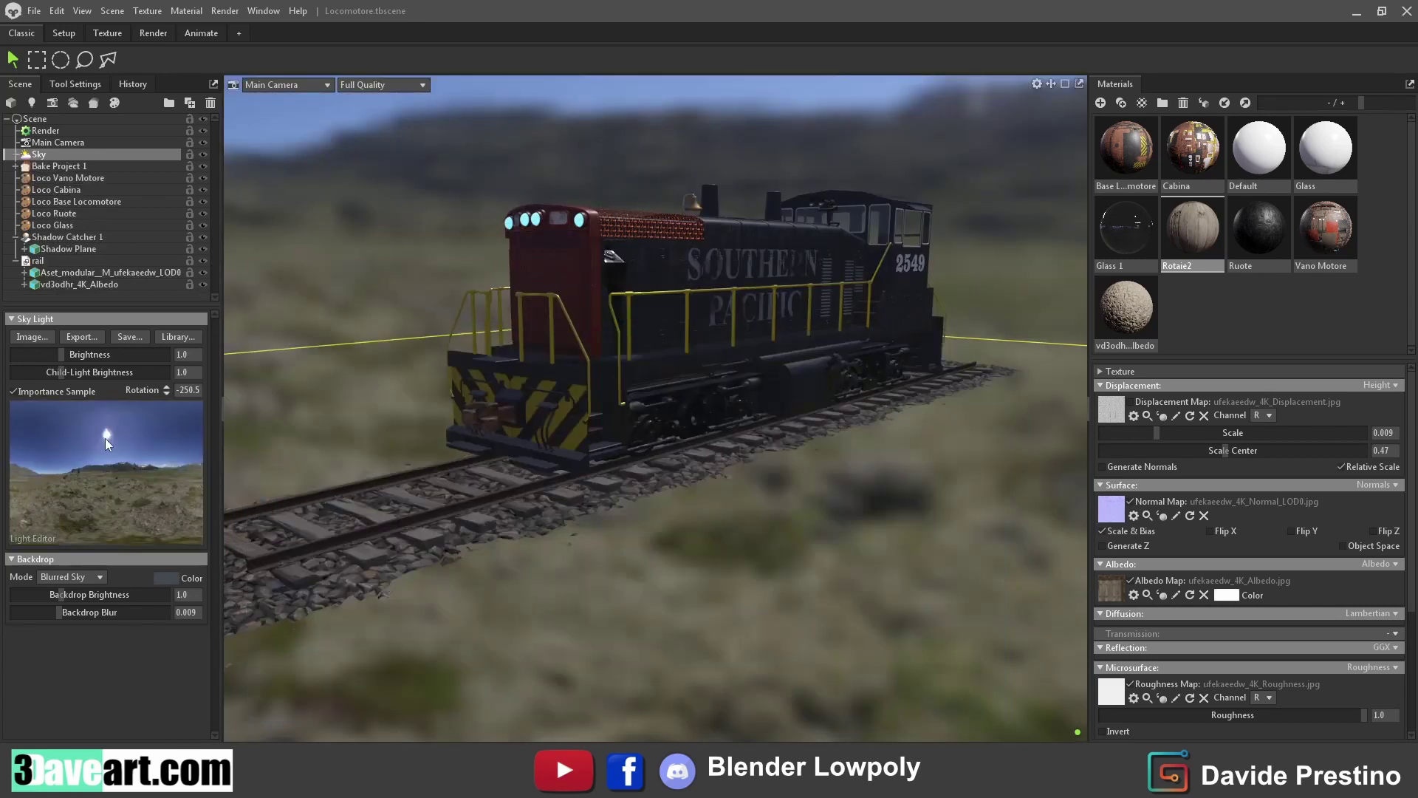
Add a fourth sky light and rotate the sky to change the lighting direction
click(151, 446)
mouse_move(645, 379)
mouse_down()
mouse_move(631, 411)
mouse_move(273, 415)
mouse_move(645, 437)
mouse_move(630, 471)
mouse_move(613, 459)
mouse_move(645, 436)
mouse_up()
shift+right_drag(884, 509, 694, 520)
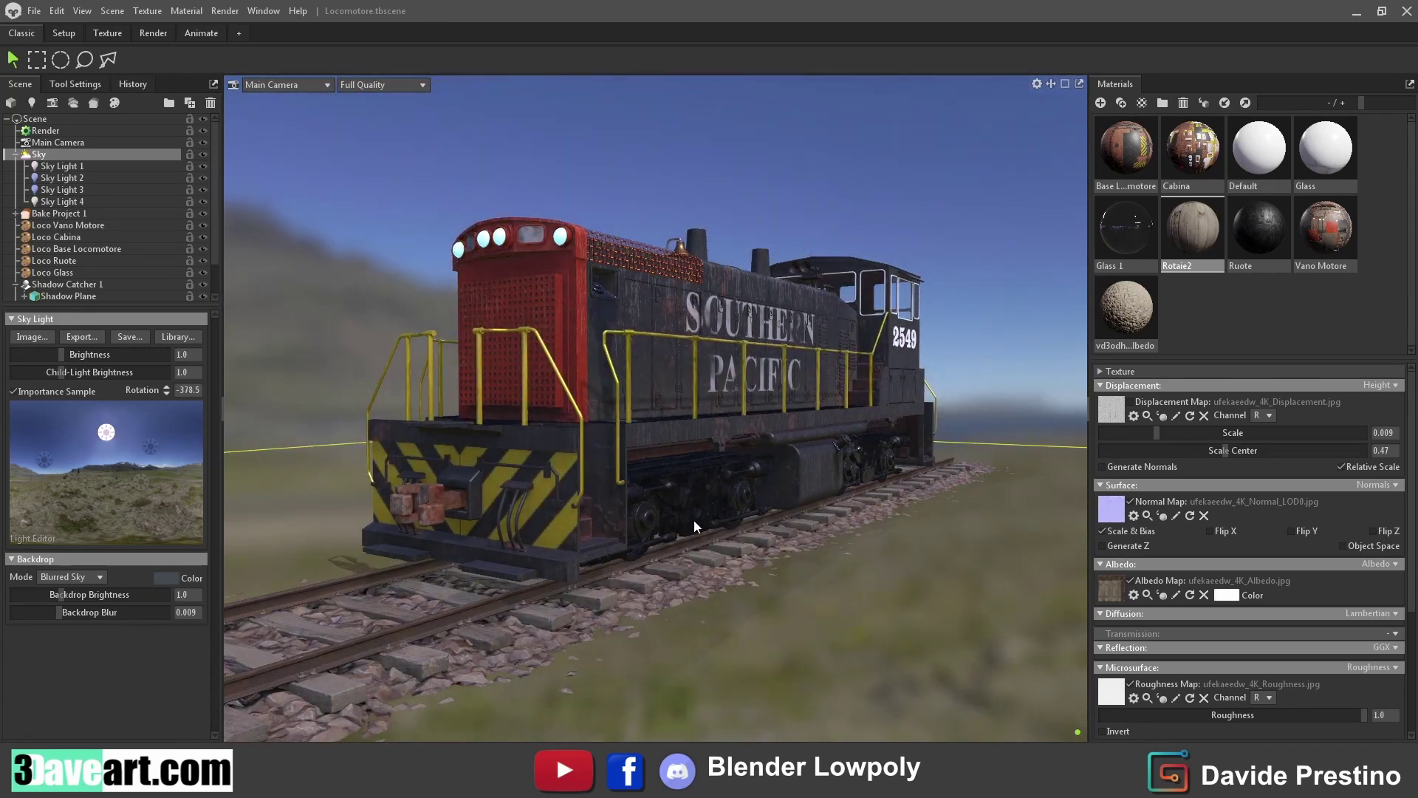
In Render settings, turn on ray-traced lighting and set Denoise to GPU
click(45, 130)
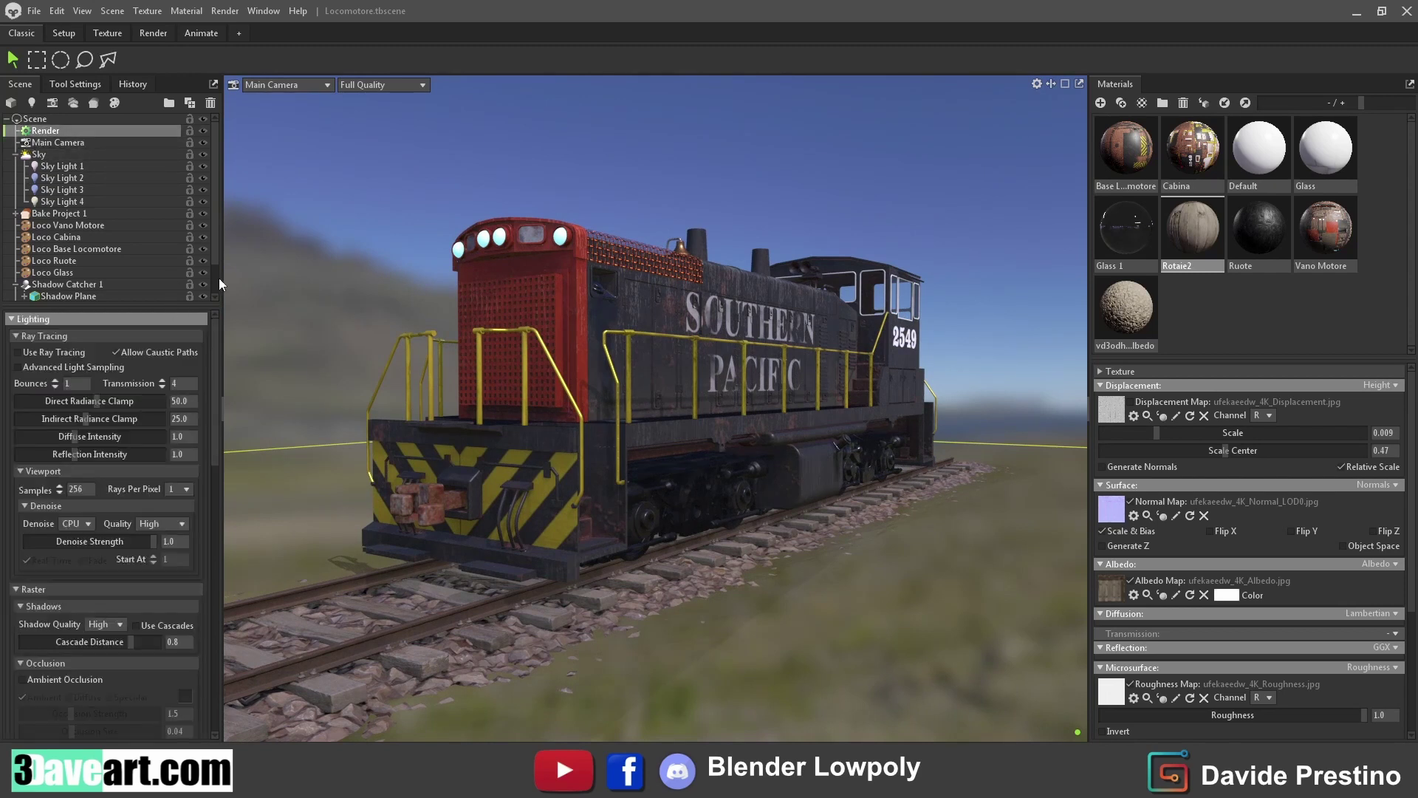
click(17, 352)
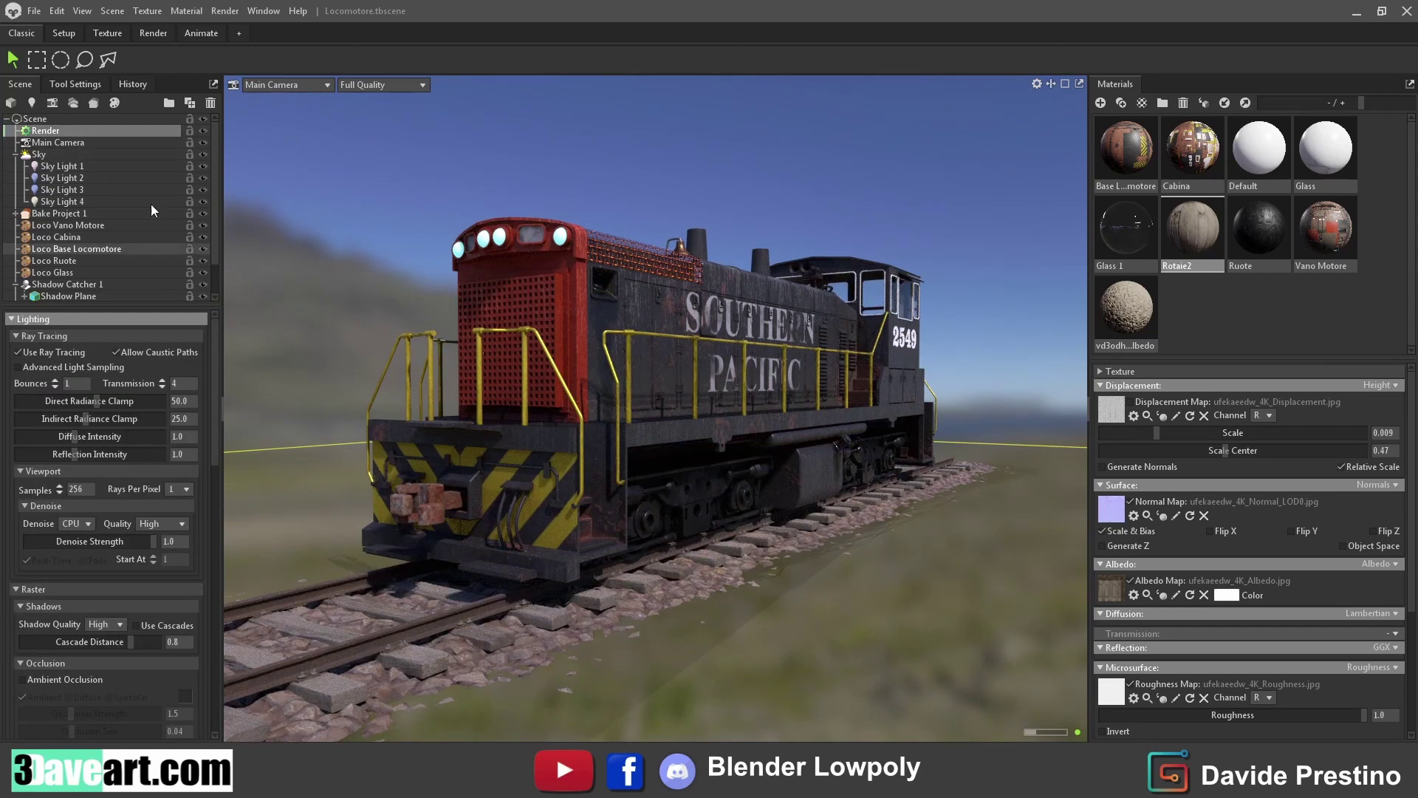
click(149, 34)
click(220, 17)
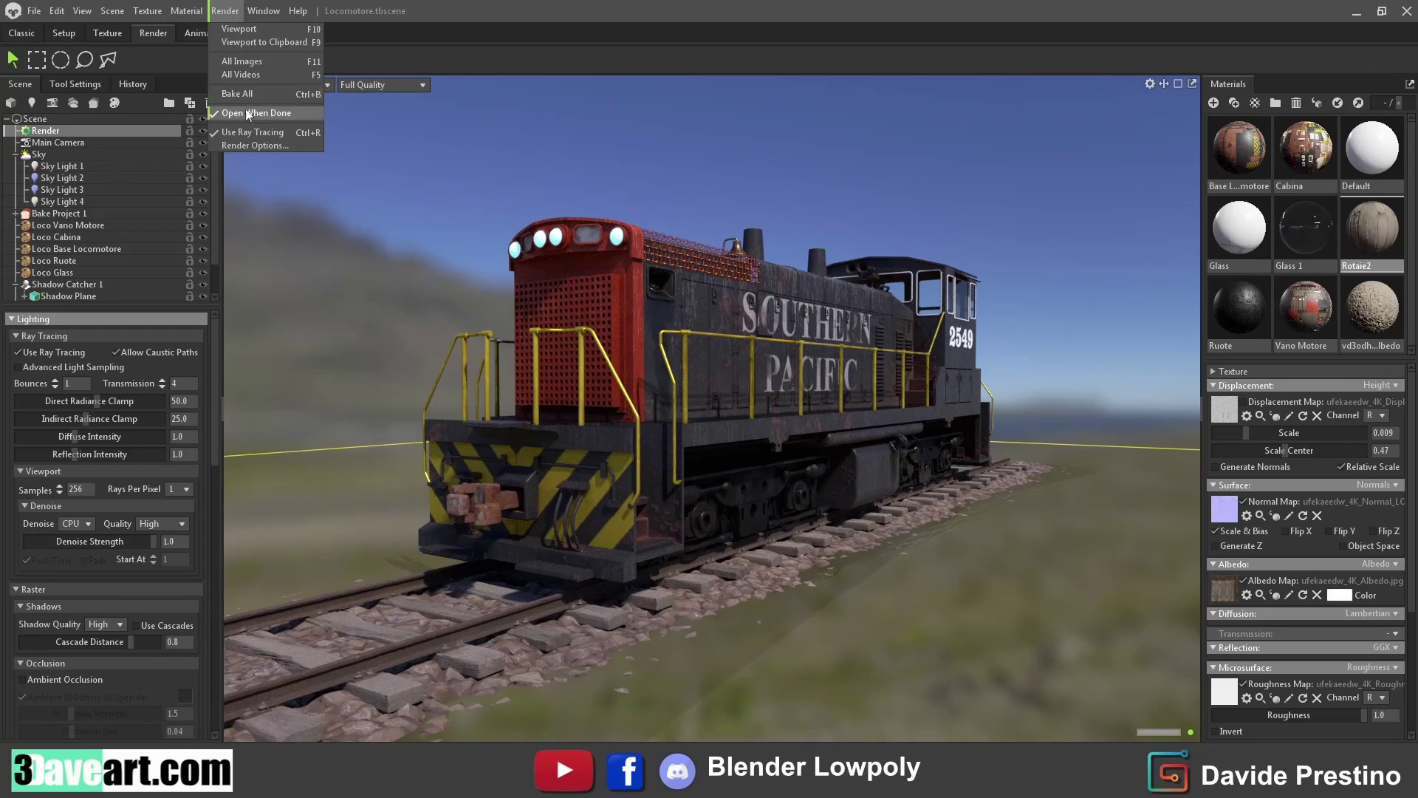
click(87, 524)
click(80, 563)
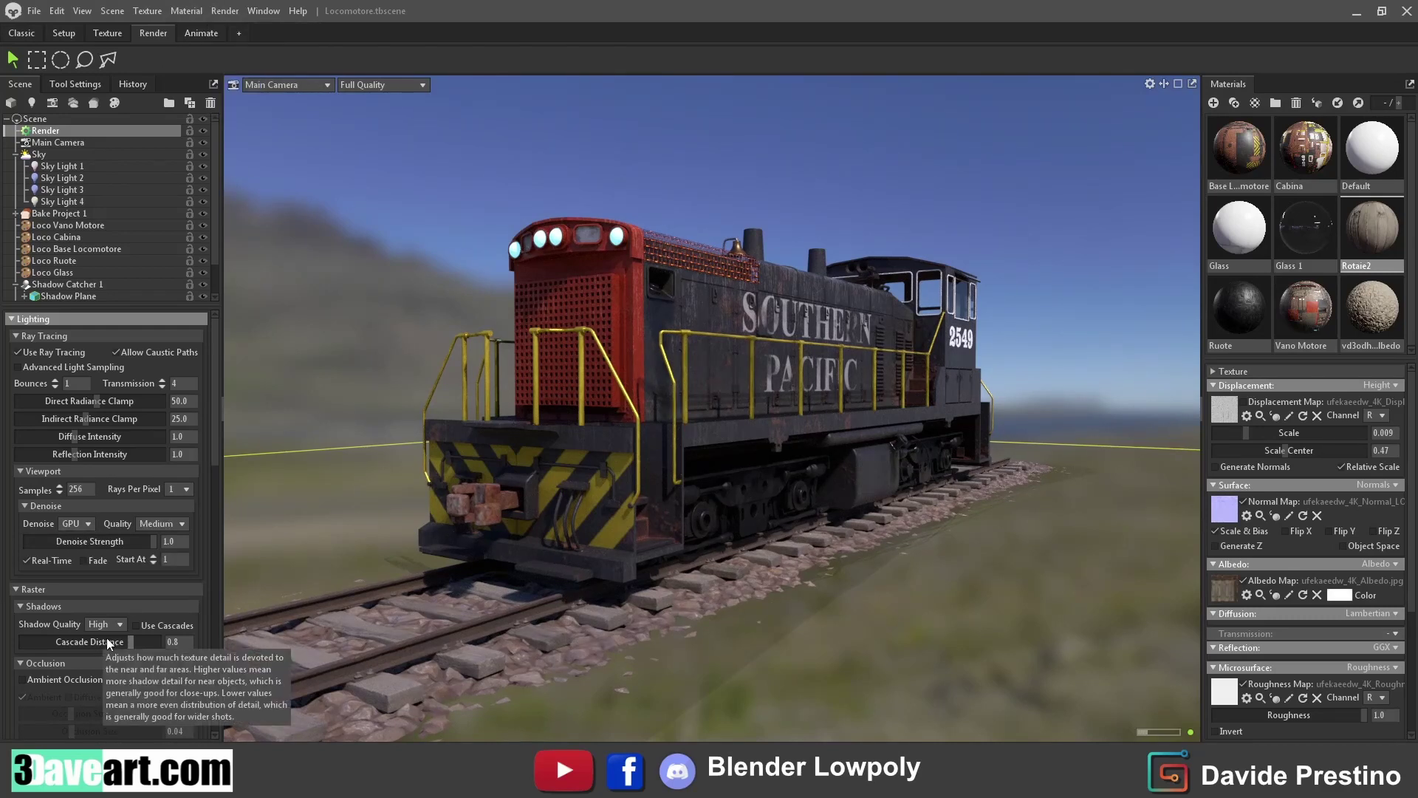
Enable Diffuse/Specular ambient occlusion with Occlusion Strength 14.1
click(23, 680)
scroll(30, 665, down, 3)
scroll(44, 628, down, 1)
click(69, 556)
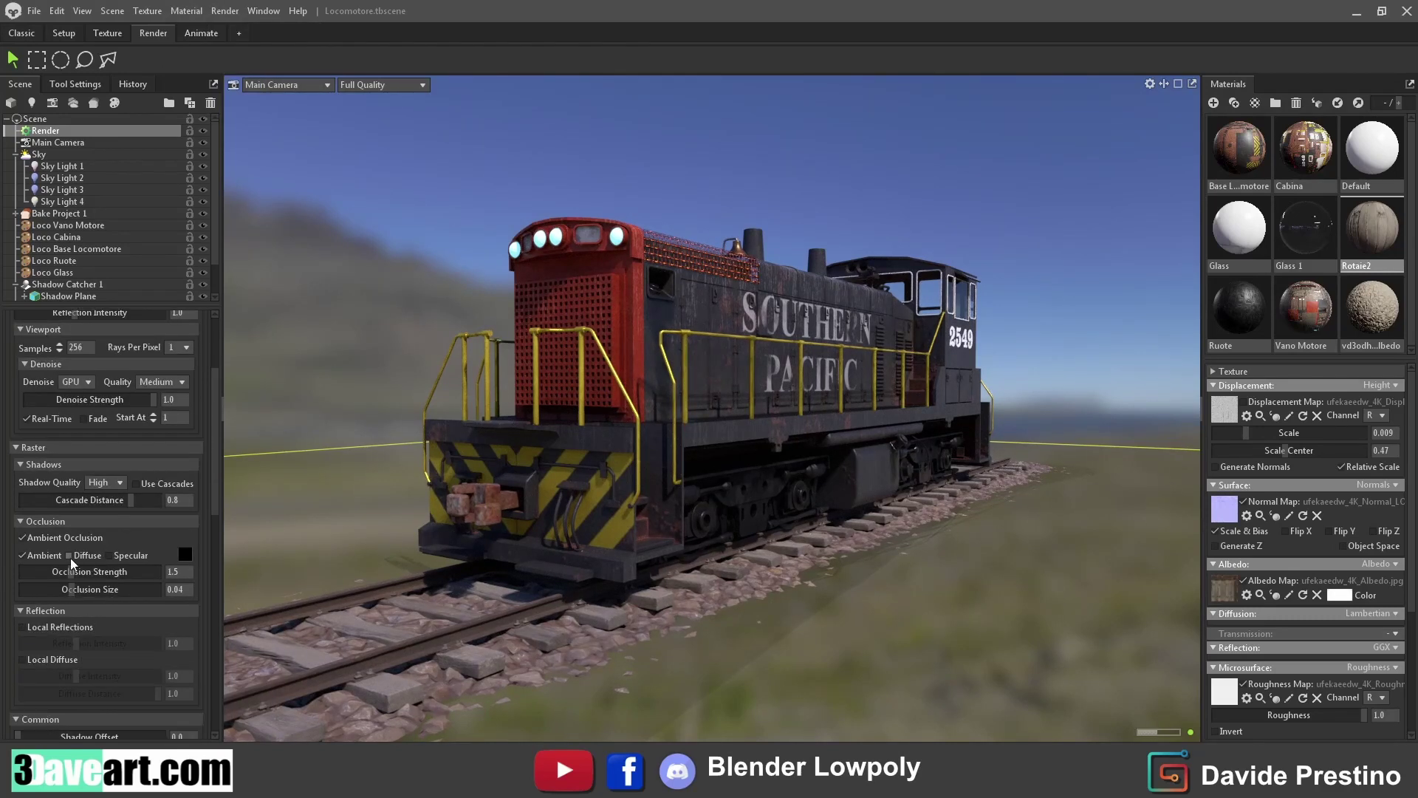
drag(73, 573, 127, 573)
Adjust shadow cascade distance and offset, and raise Main Camera exposure to about 1.77
scroll(111, 444, down, 3)
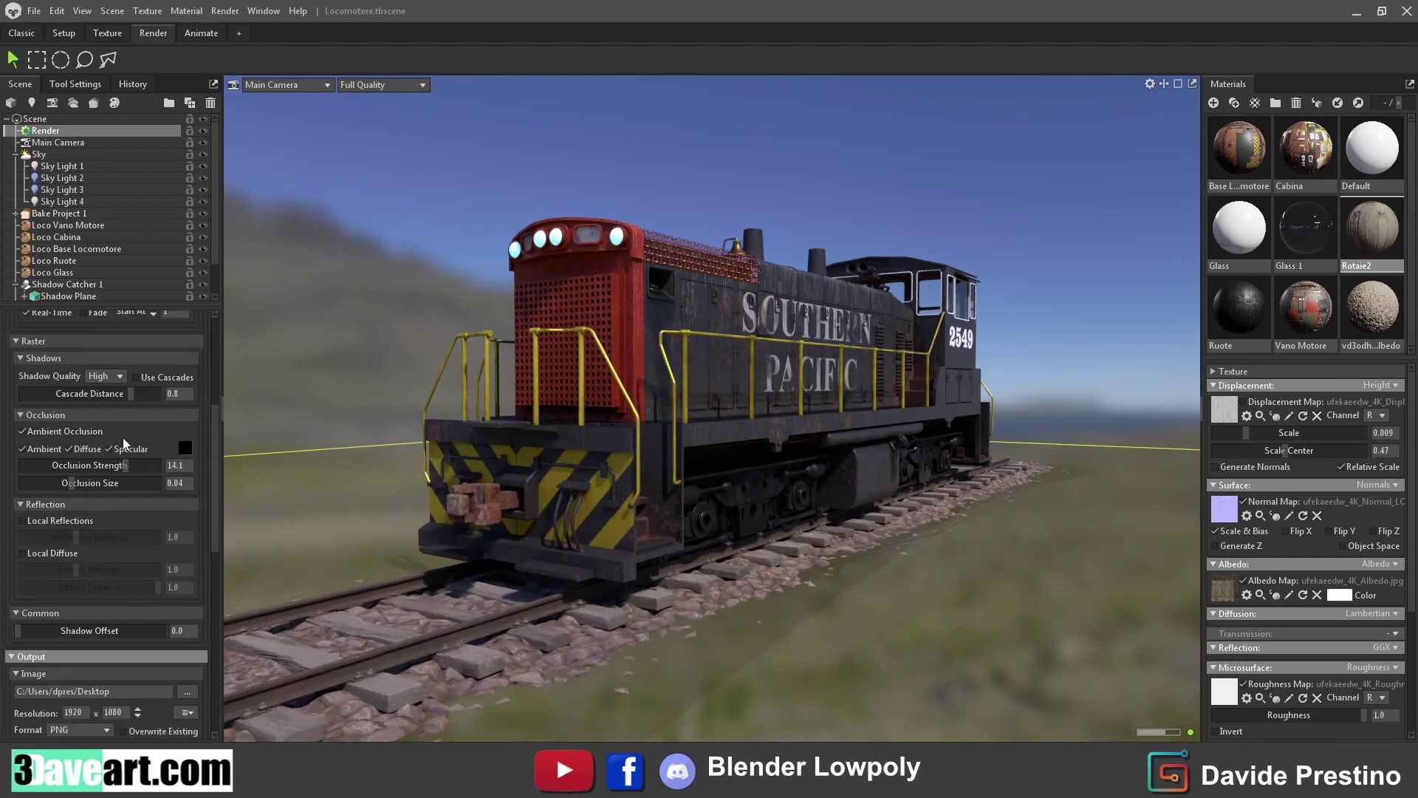
mouse_move(21, 630)
mouse_down()
mouse_move(64, 621)
mouse_move(135, 641)
mouse_up()
scroll(106, 698, up, 7)
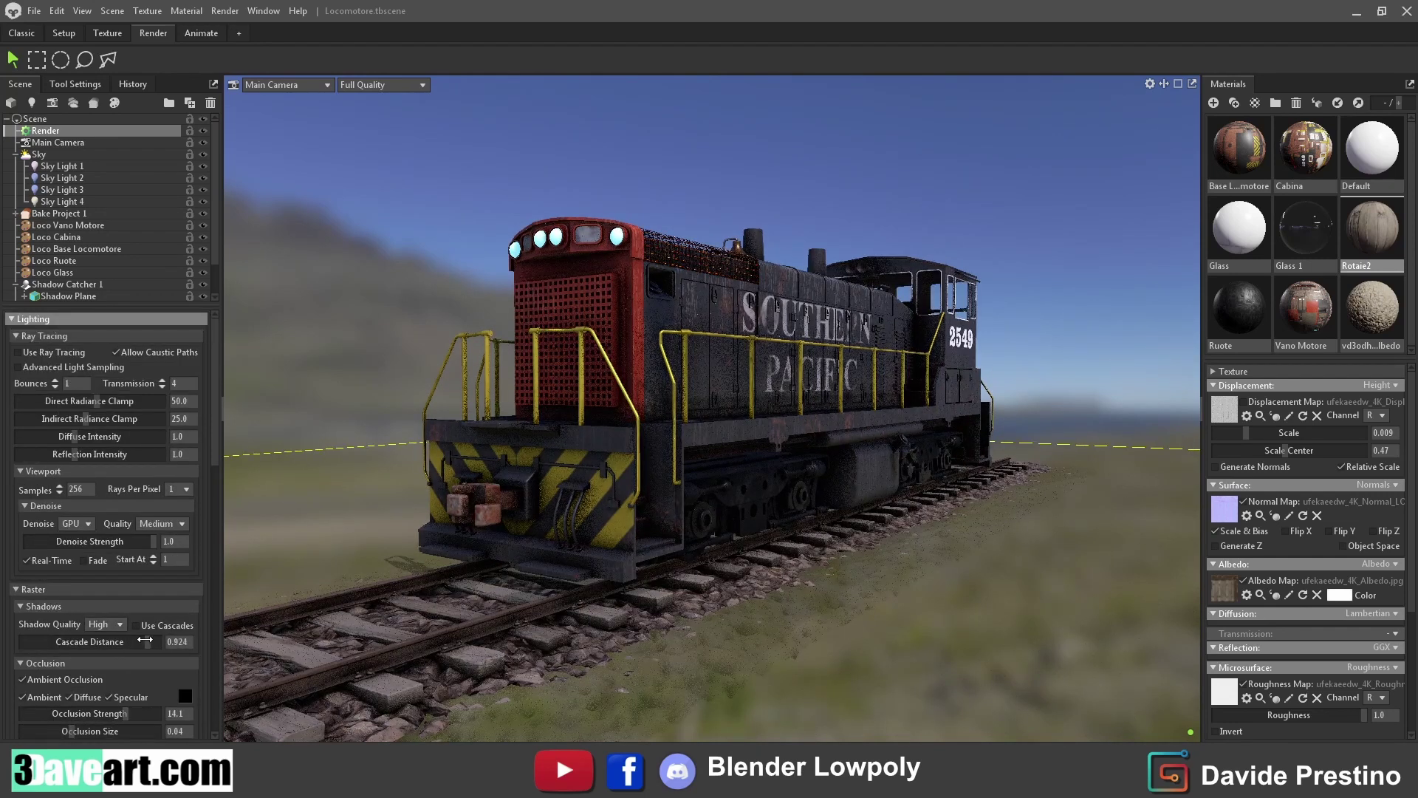
scroll(92, 400, down, 1)
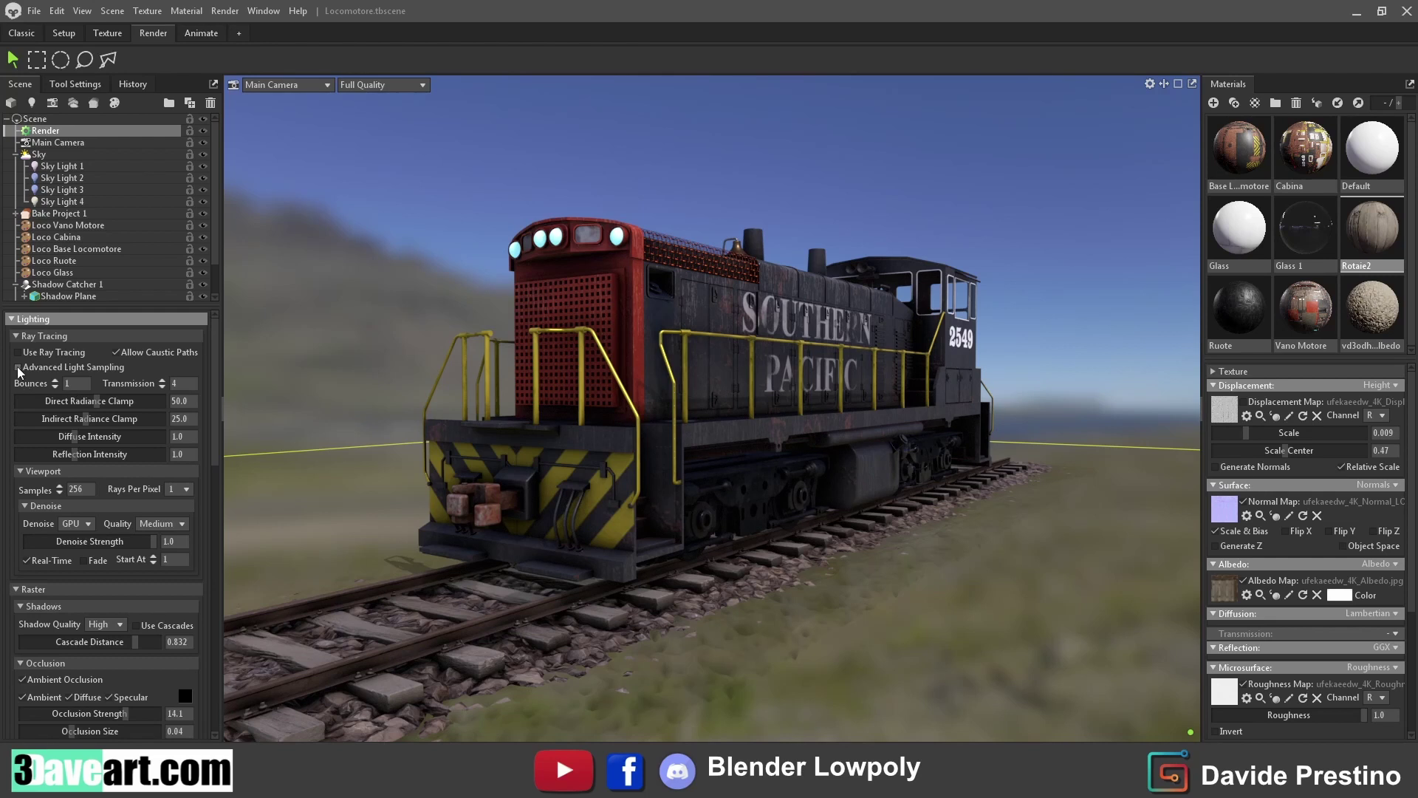
scroll(99, 593, down, 3)
scroll(98, 593, down, 3)
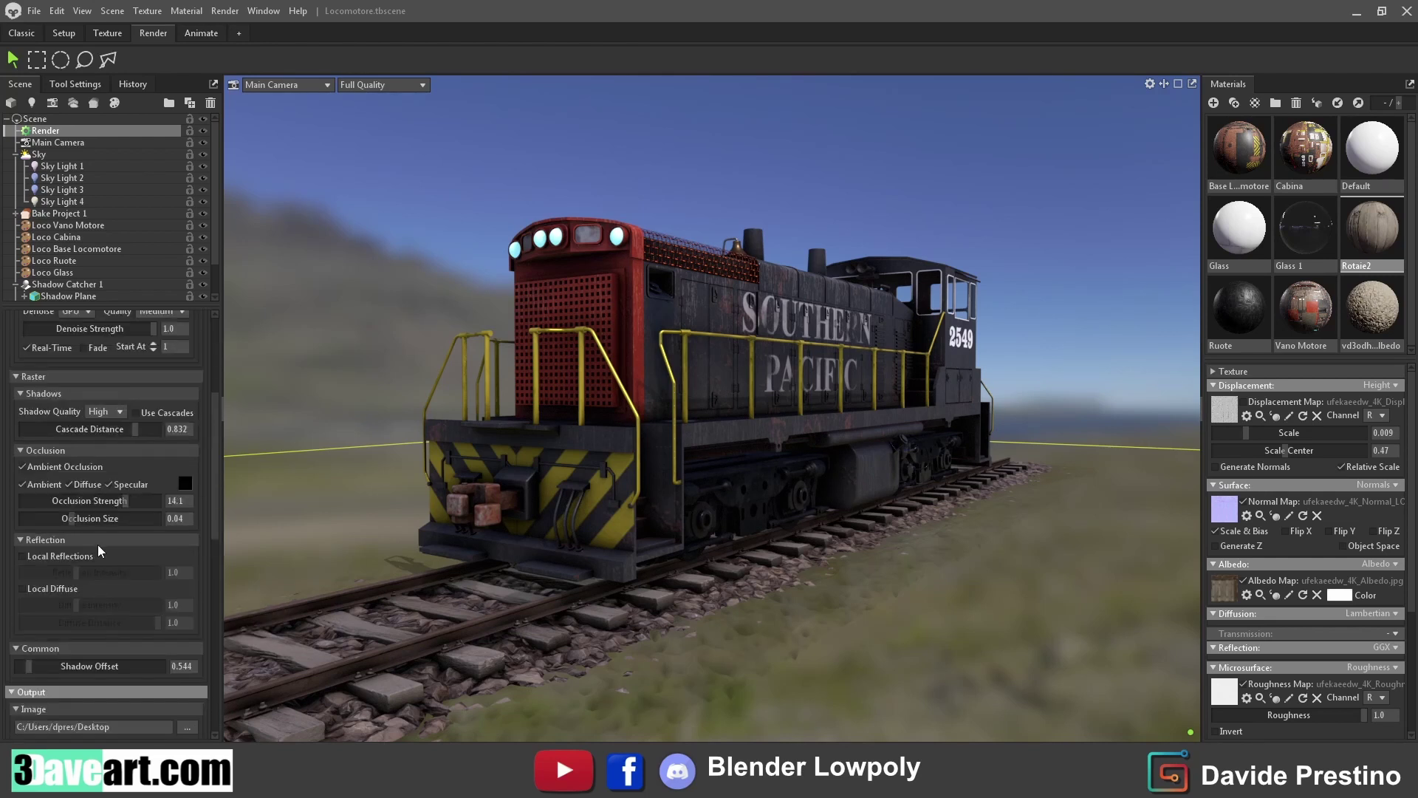
click(57, 142)
drag(58, 457, 64, 456)
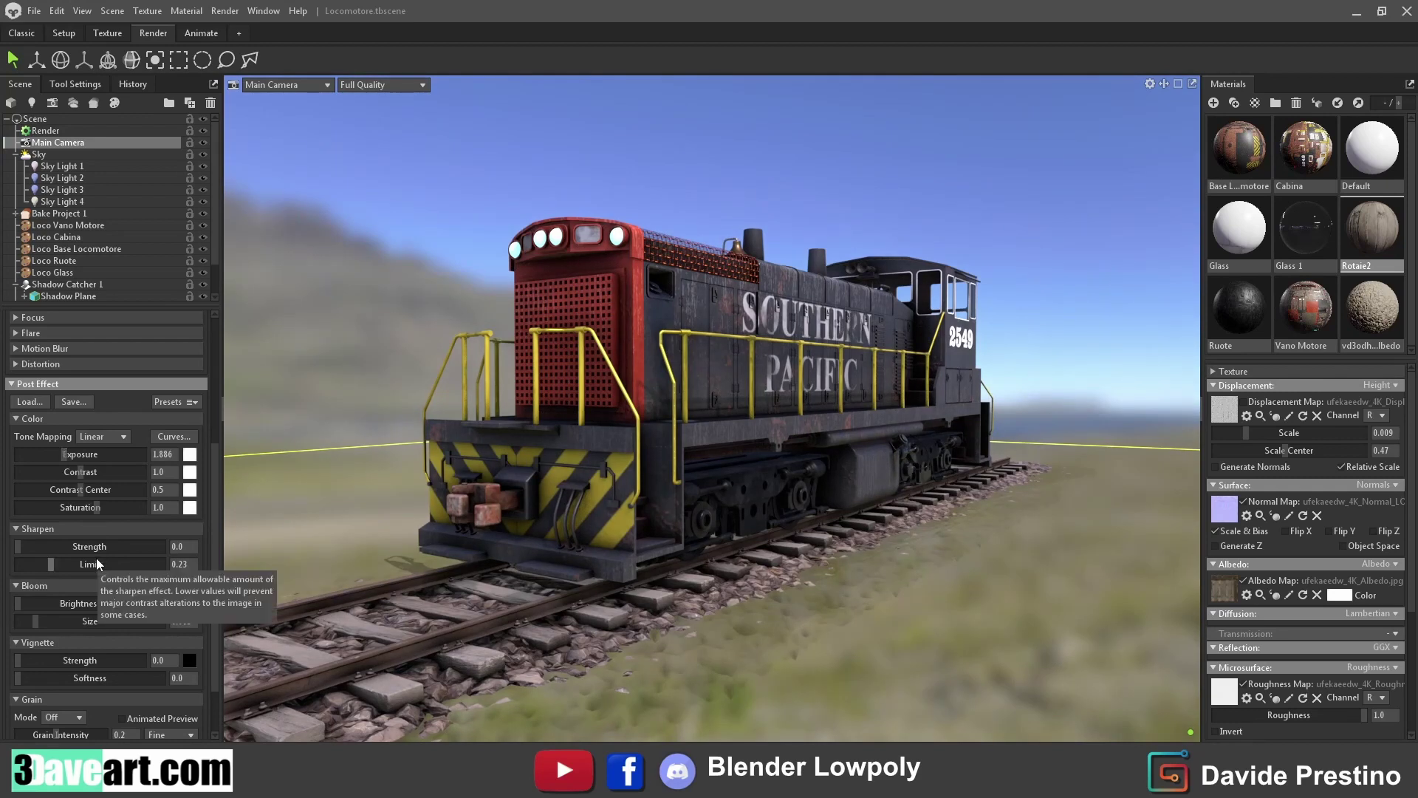
Lower saturation slightly and add sharpening, bloom and a vignette
drag(97, 507, 93, 508)
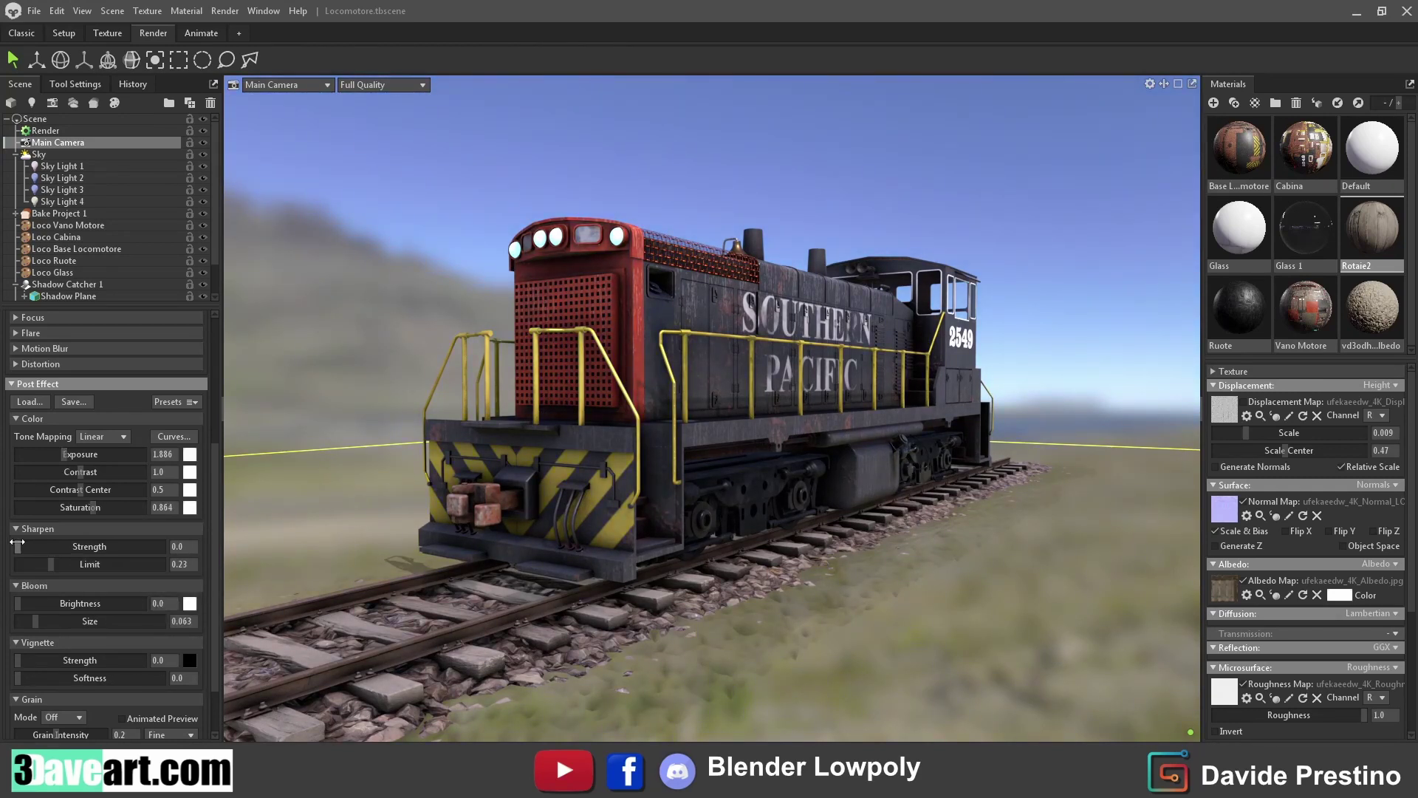
drag(17, 546, 68, 546)
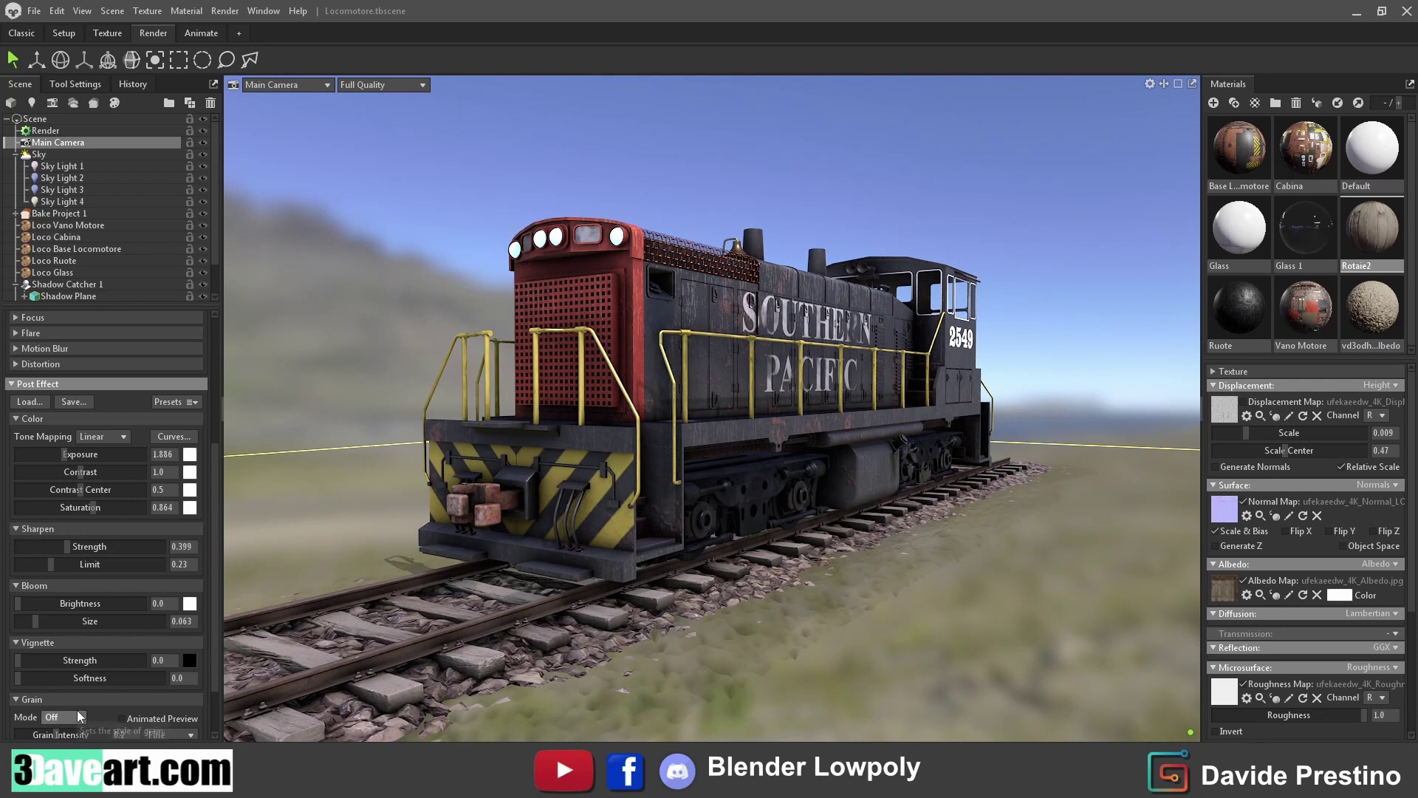
drag(18, 603, 71, 604)
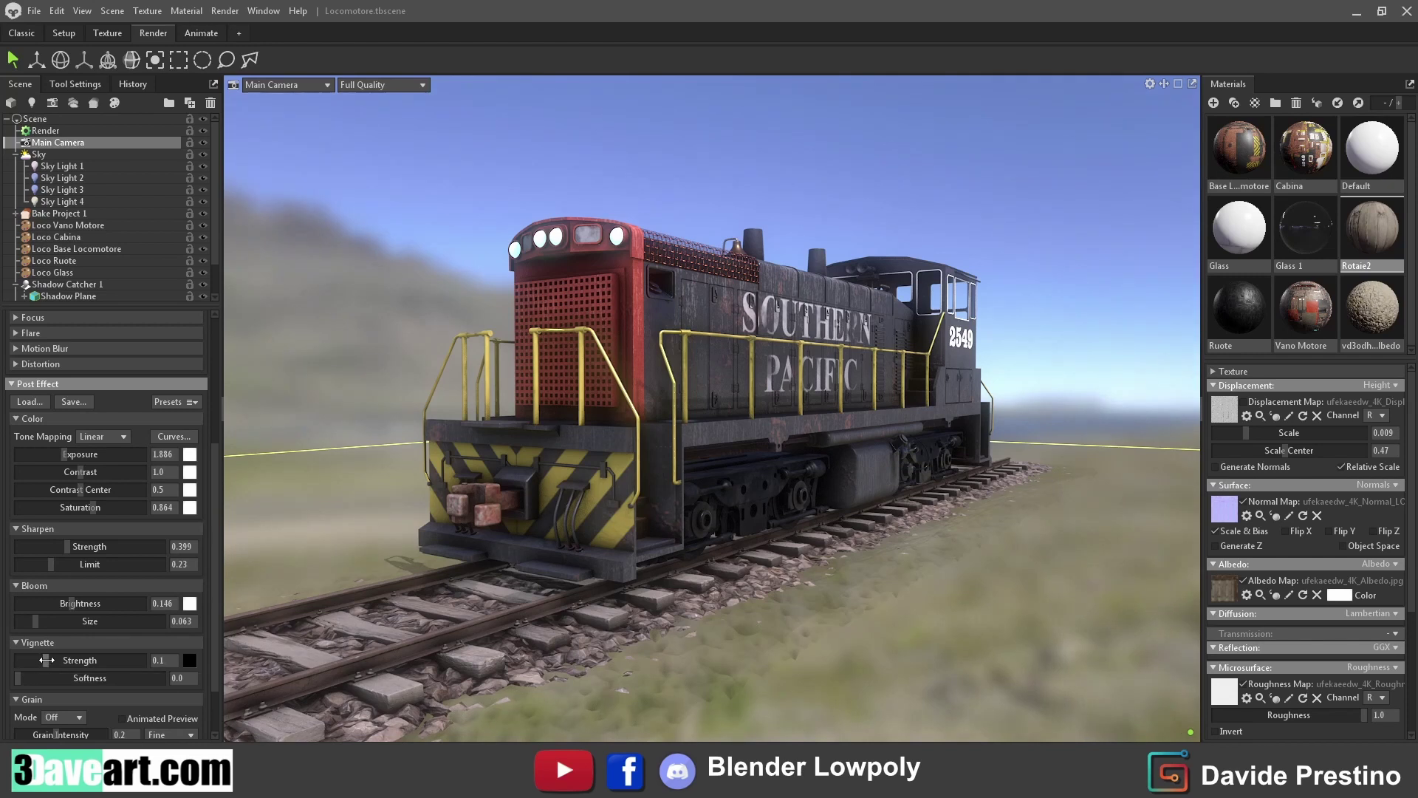
drag(18, 659, 96, 662)
Strengthen the lens flare and enable Use Ray Tracing in Render settings
scroll(141, 632, down, 3)
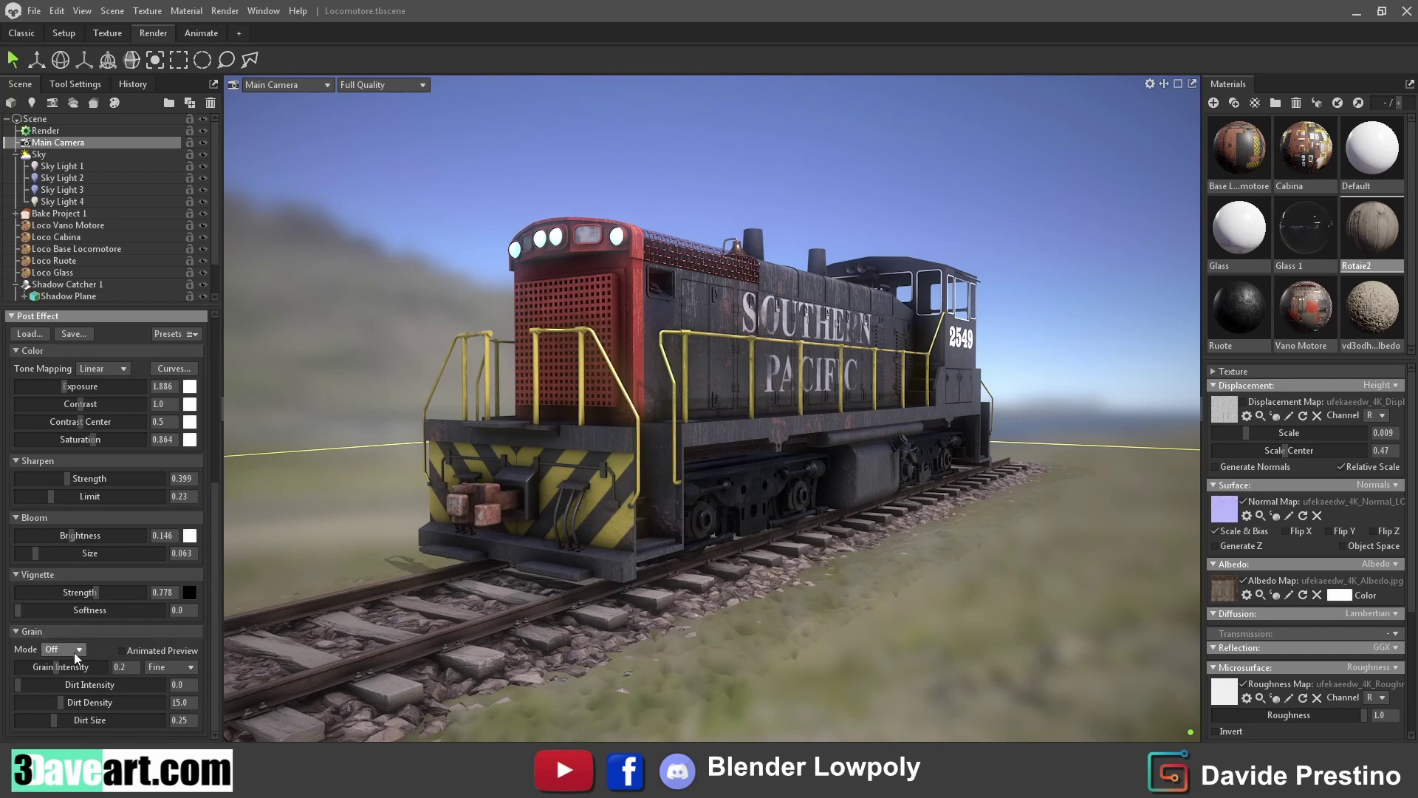
scroll(76, 653, up, 10)
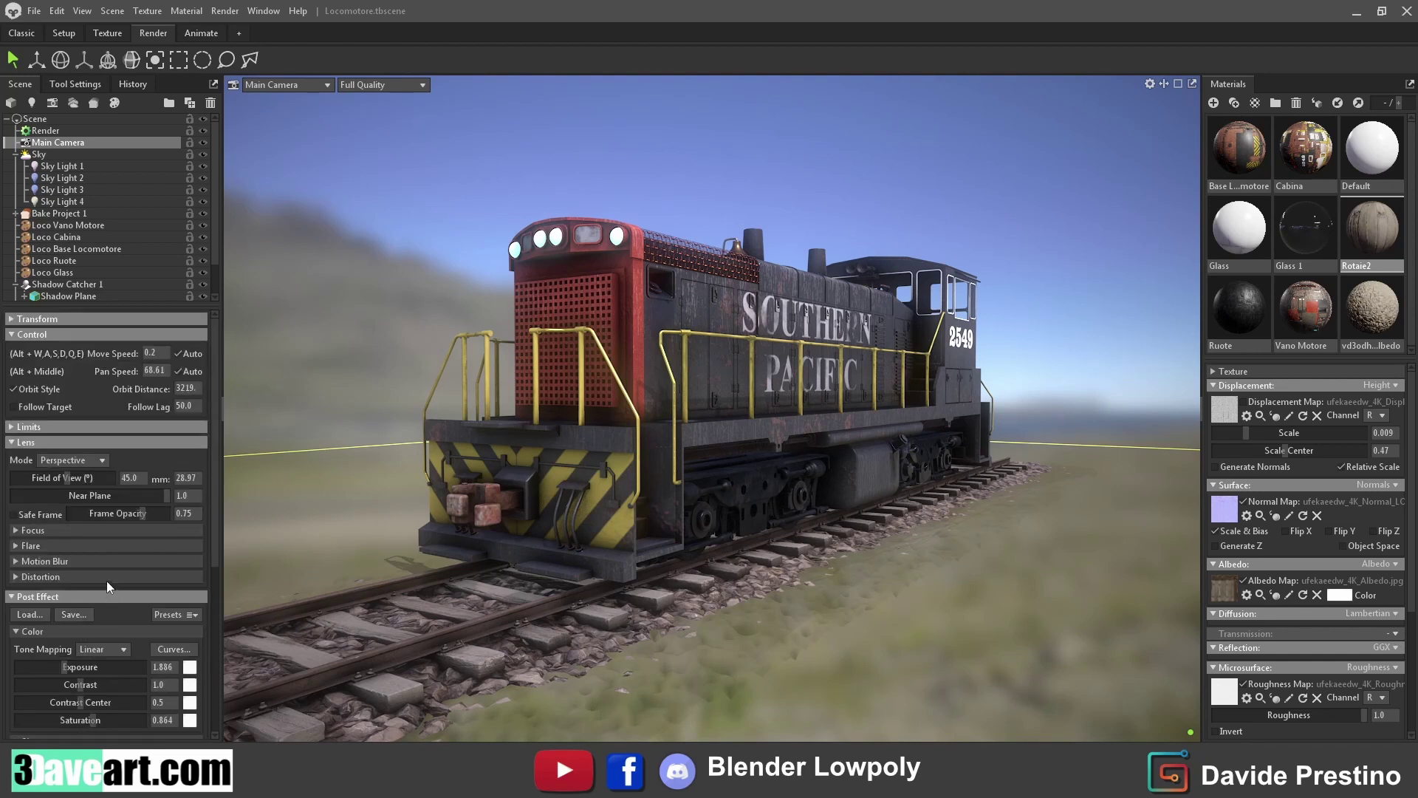
click(16, 546)
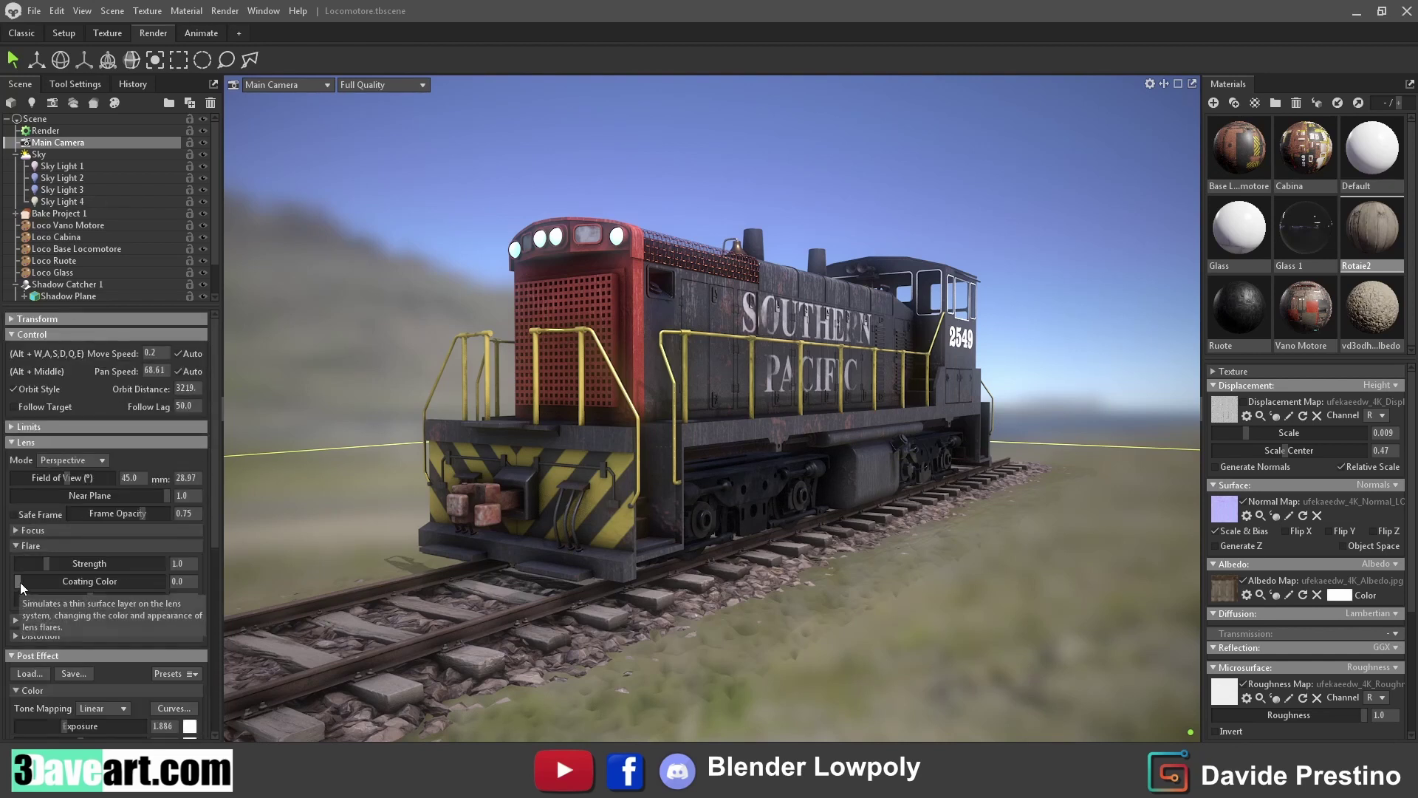
mouse_move(46, 566)
mouse_down()
mouse_move(90, 566)
mouse_move(72, 565)
mouse_move(136, 598)
mouse_up()
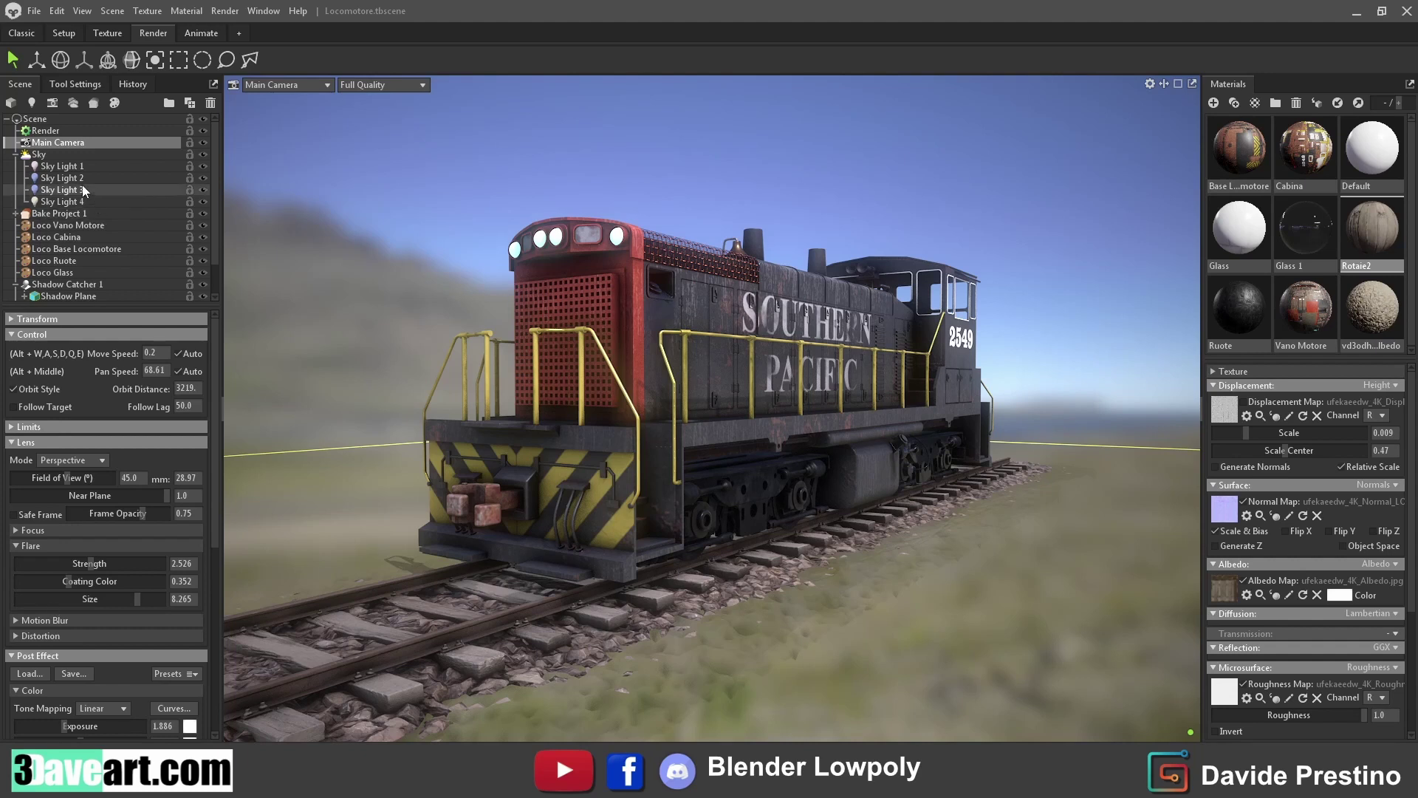
click(44, 130)
click(19, 352)
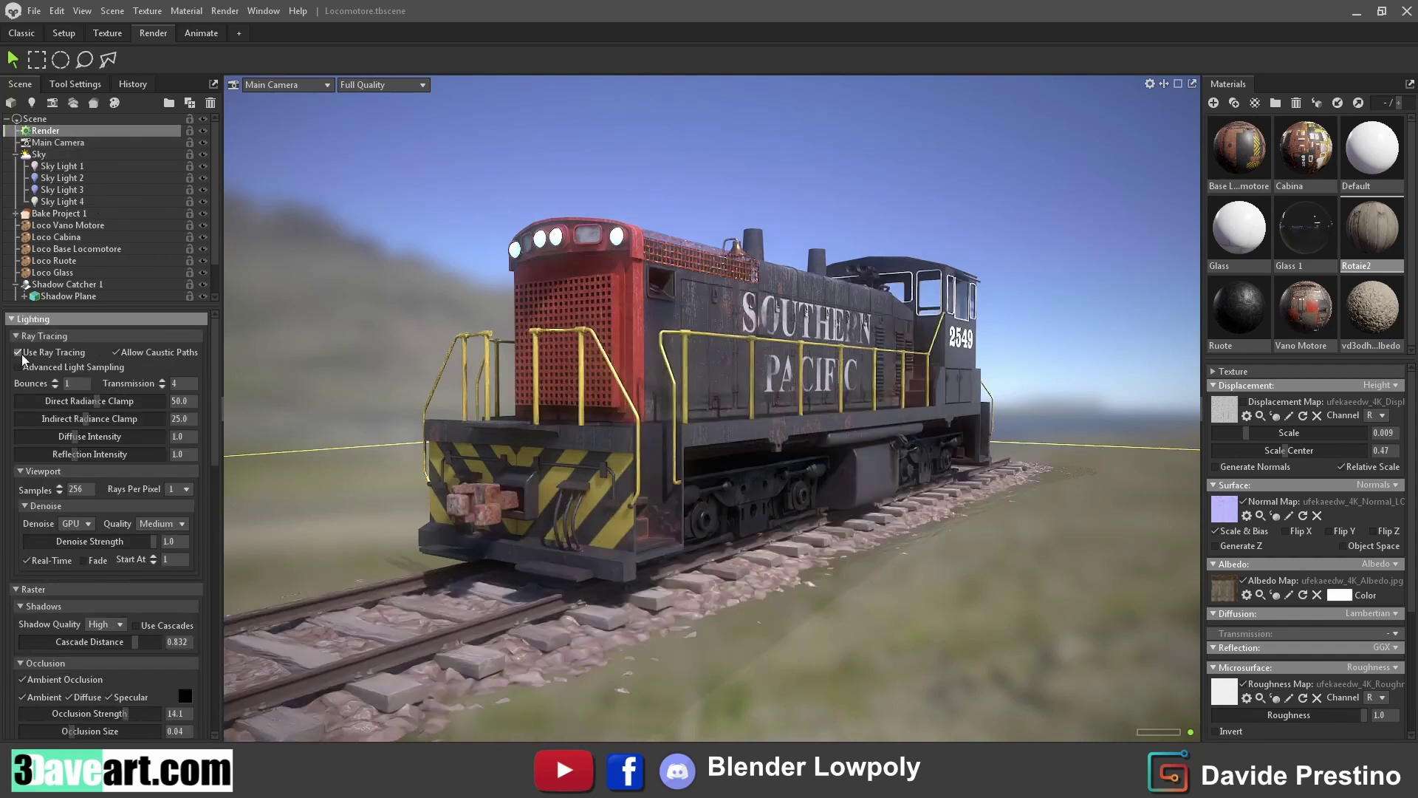